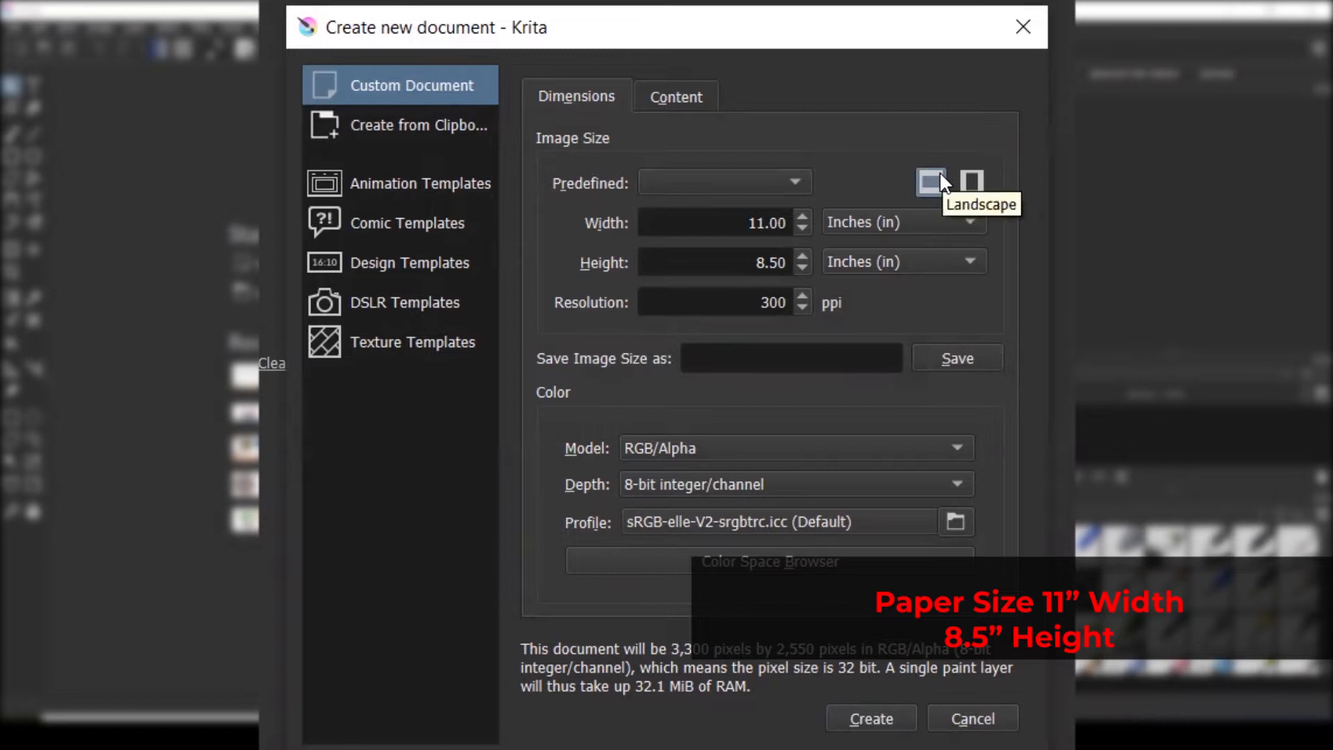
- Create a landscape document 11 inches wide and 8.5 inches high at 300 ppi and fit the page in view
left_click(894, 720)
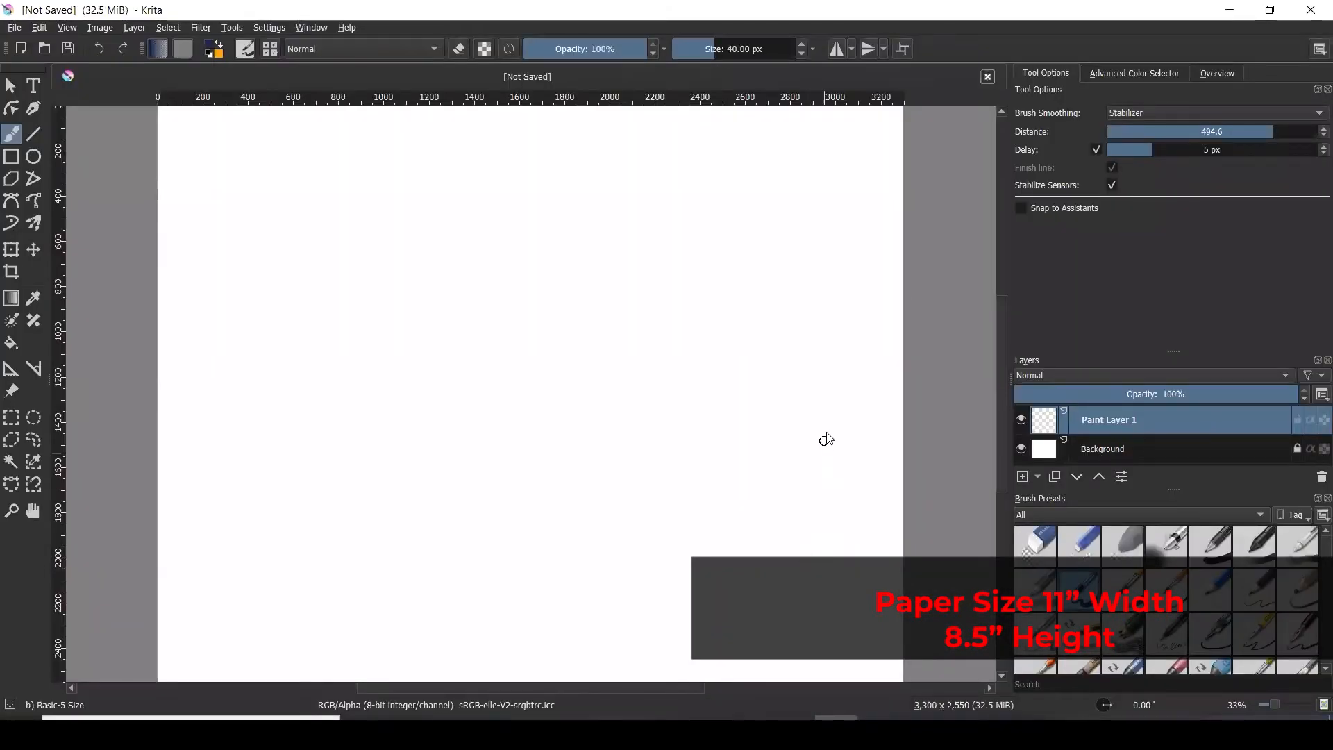
scroll(826, 439, "down", 1)
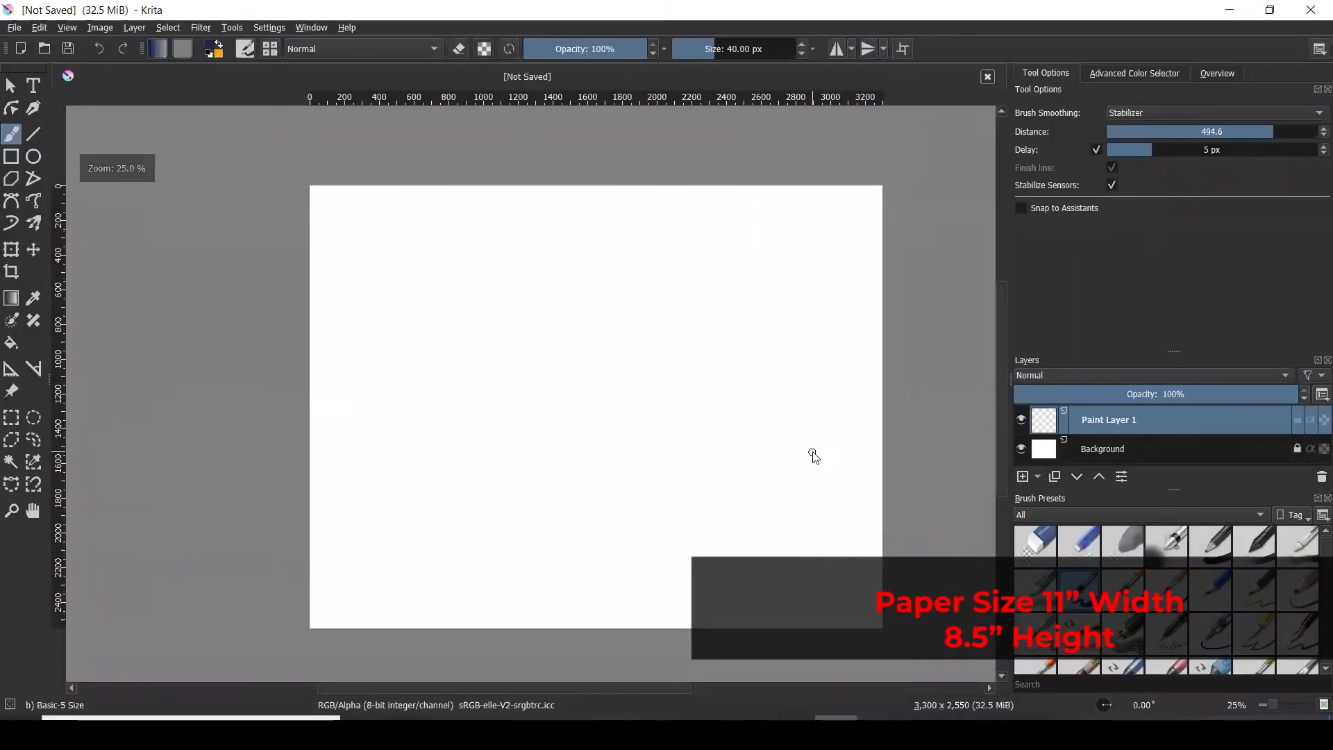
- Add "Tool Tutorial EllipseTool.jpg" to the canvas as a reference image
left_click(16, 132)
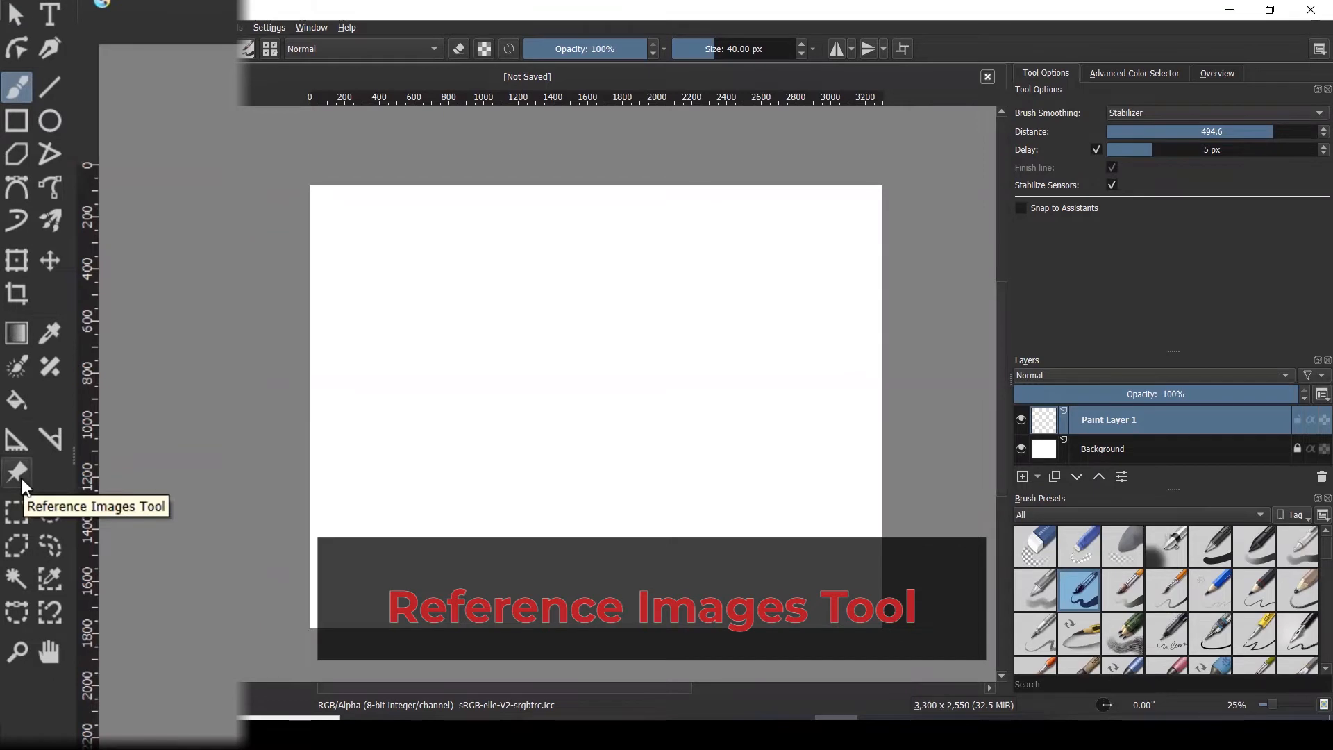
left_click(18, 474)
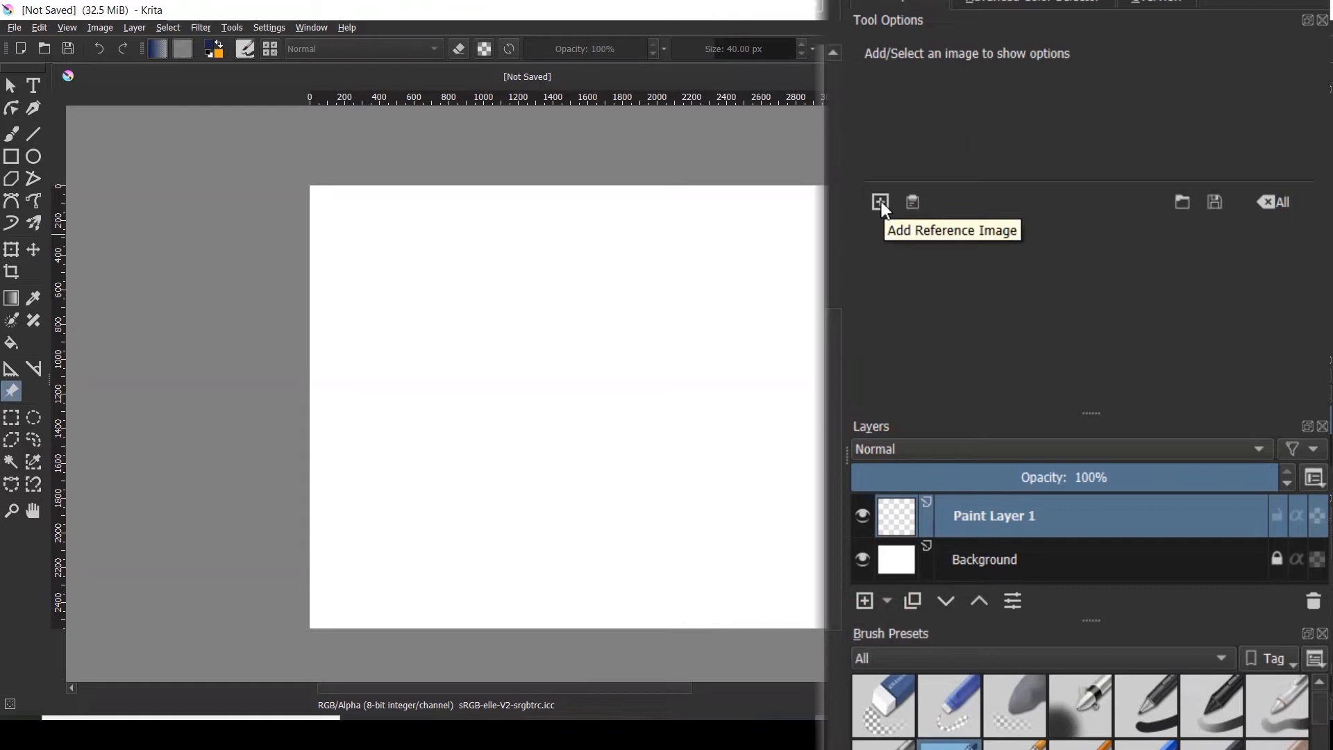
left_click(881, 202)
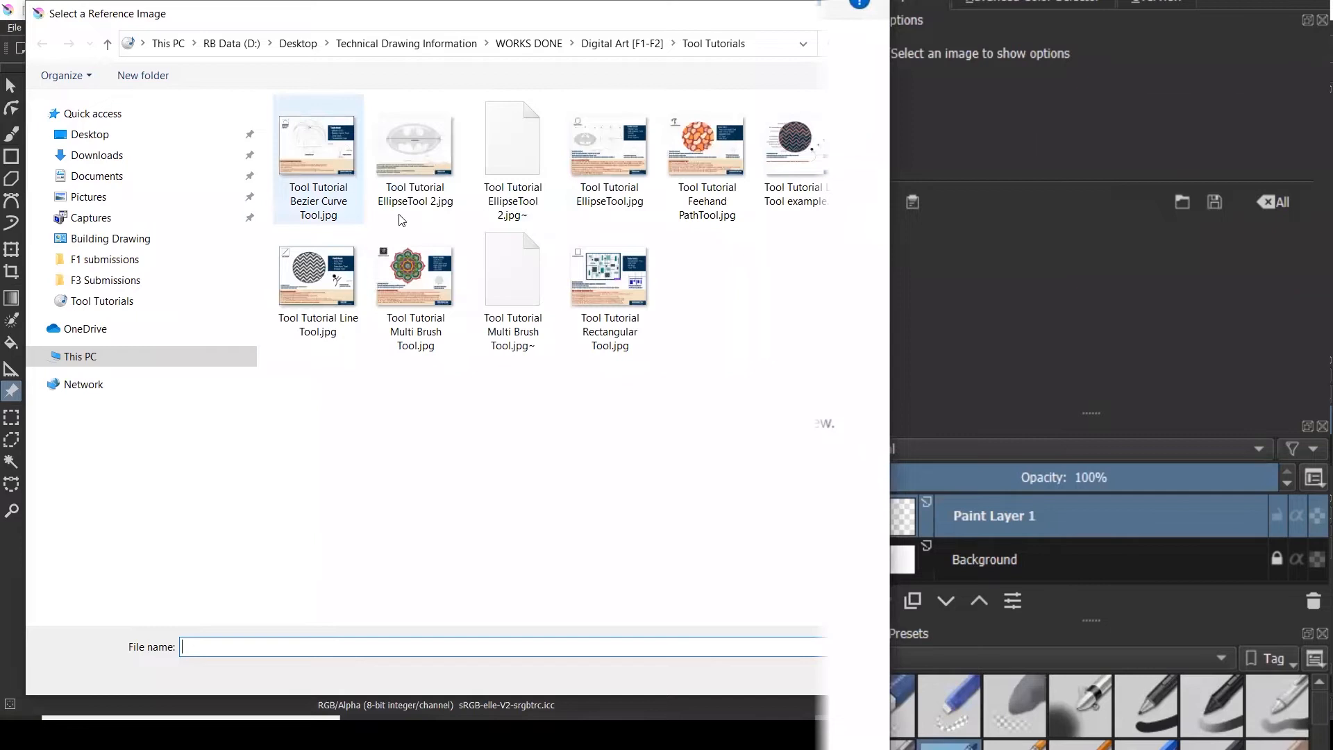
left_click(604, 169)
left_click(888, 675)
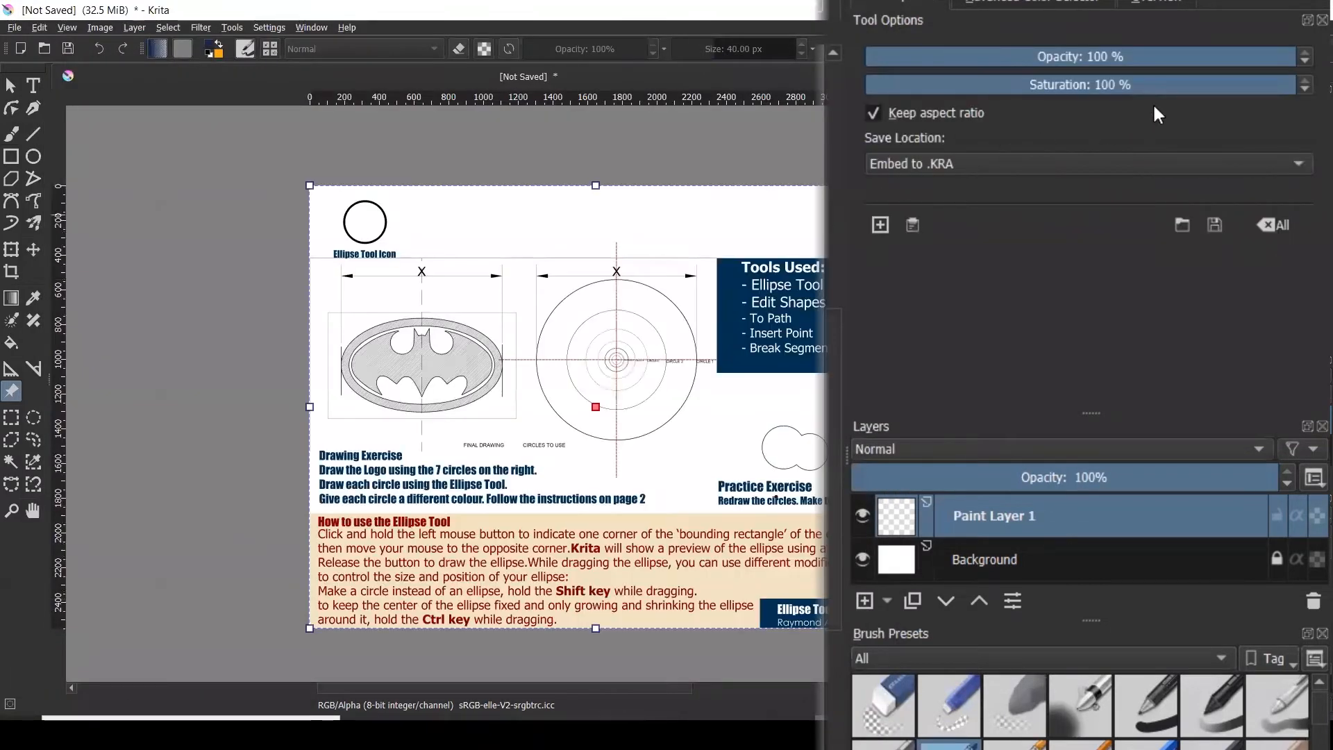
- Lower the reference image's opacity to 37% and deselect the image
left_click(1154, 54)
left_click_drag(1155, 54, 1030, 62)
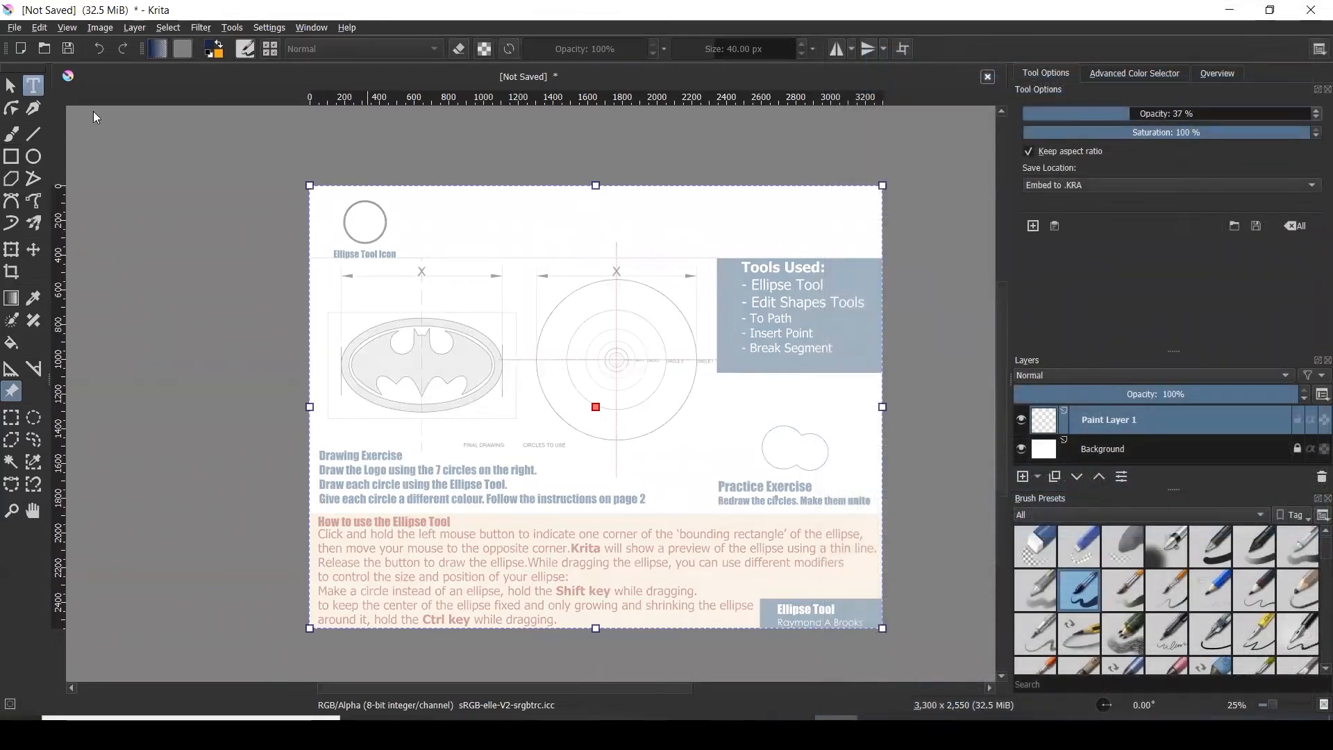
left_click(941, 259)
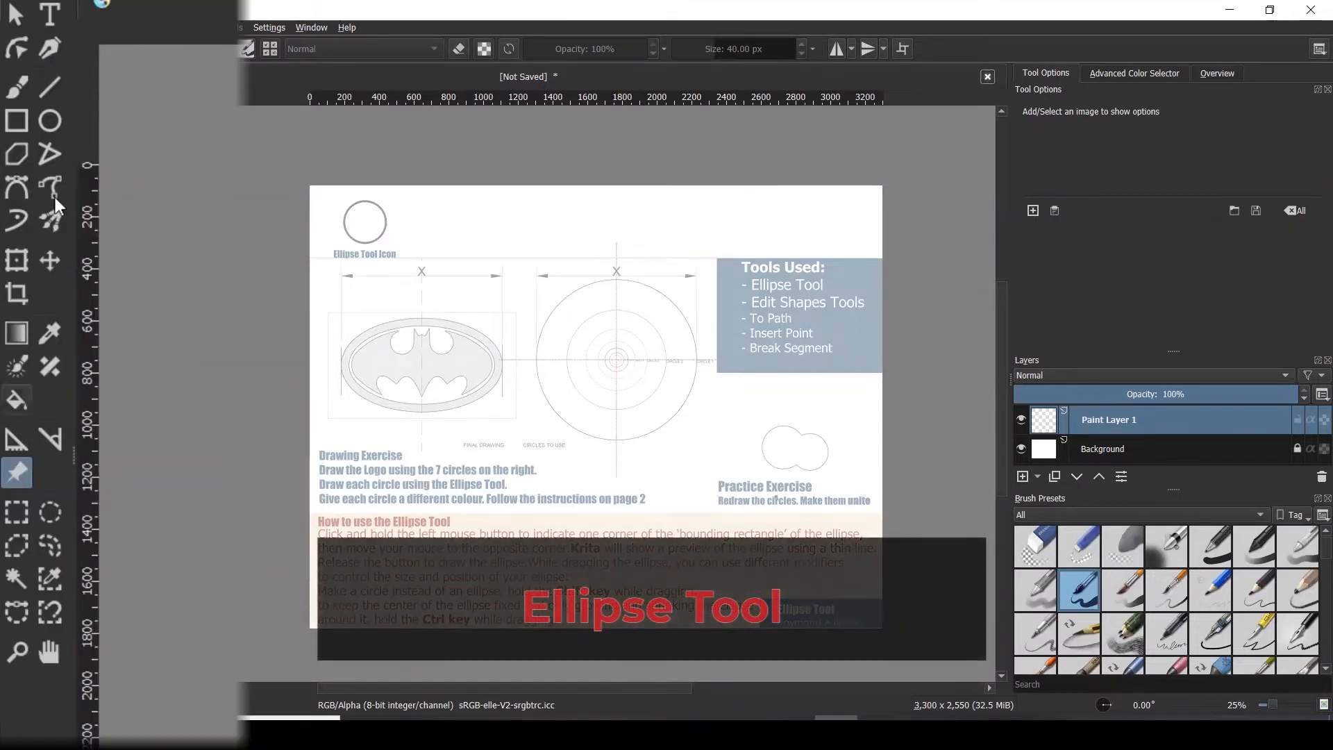
- Choose the Ellipse tool and set its brush size to 7 px
left_click(50, 120)
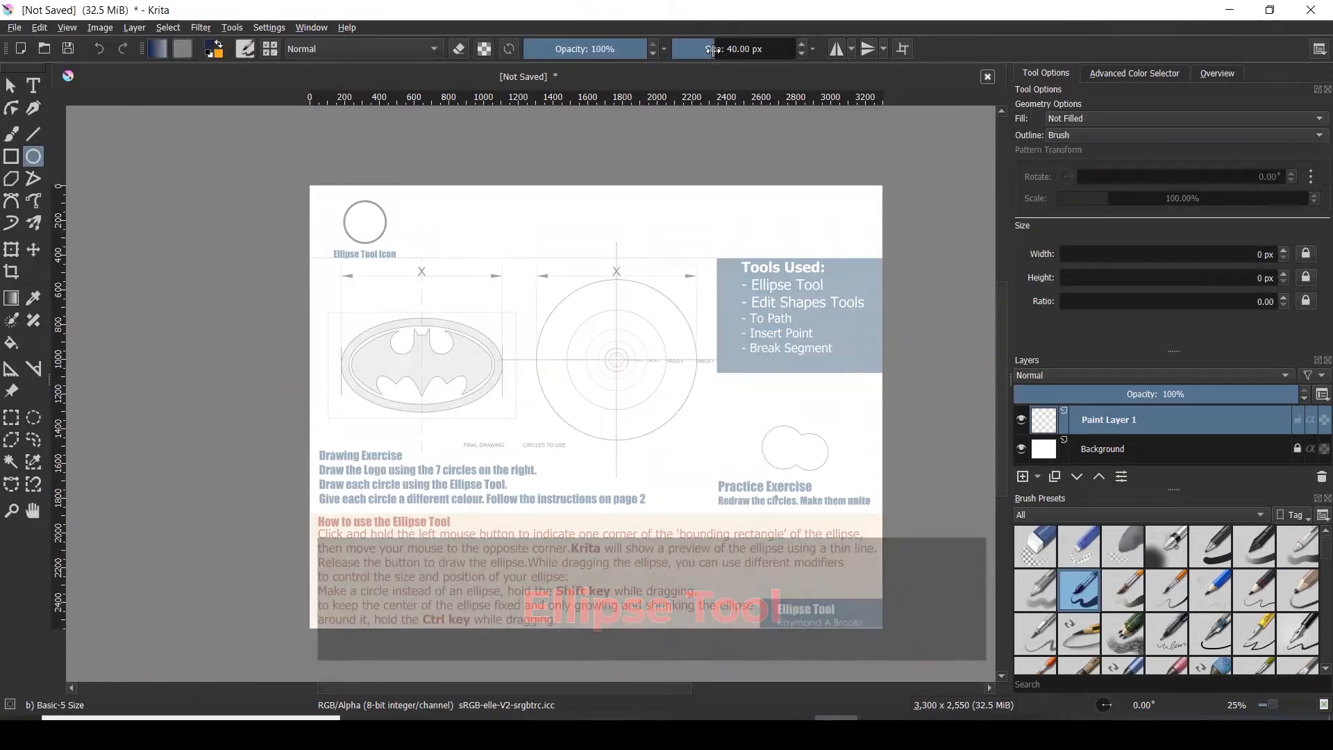
left_click_drag(714, 50, 707, 50)
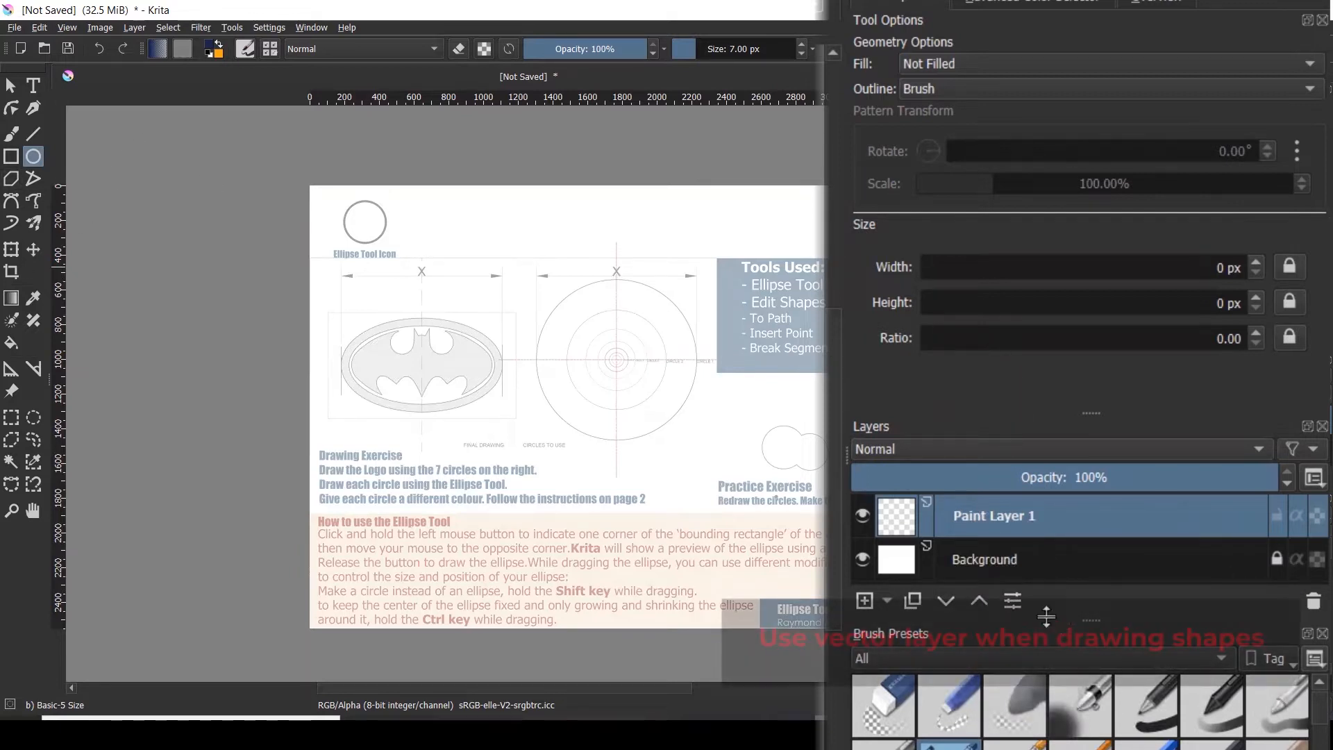
- Delete Paint Layer 1 and add a vector layer above the background
left_click_drag(1084, 620, 1103, 711)
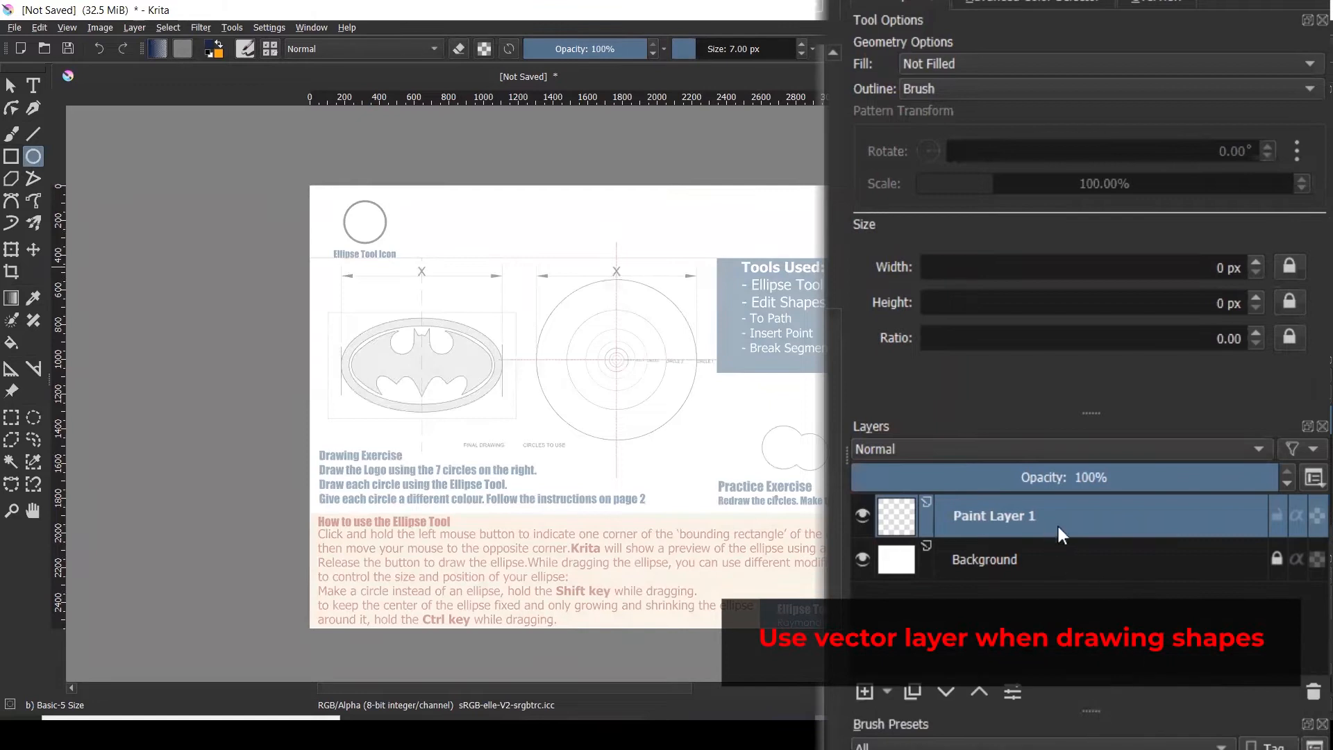
left_click(1312, 691)
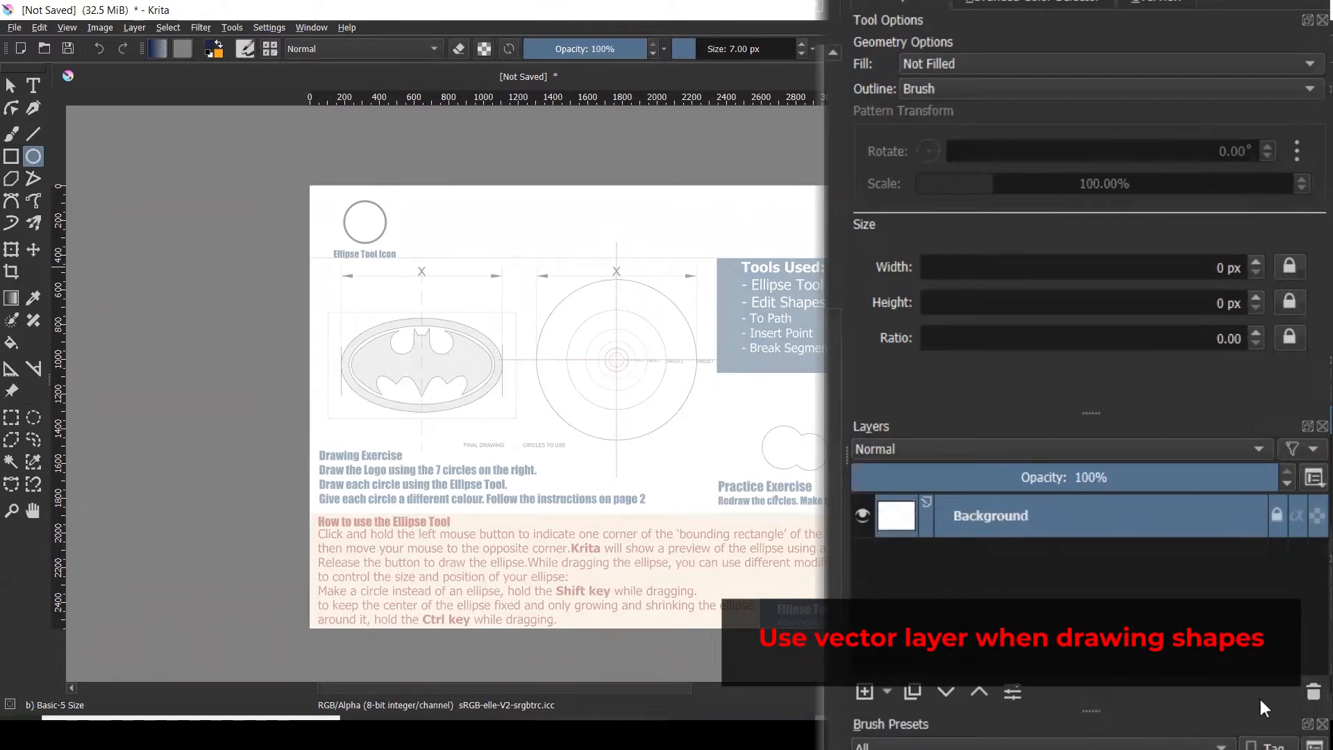
left_click(888, 691)
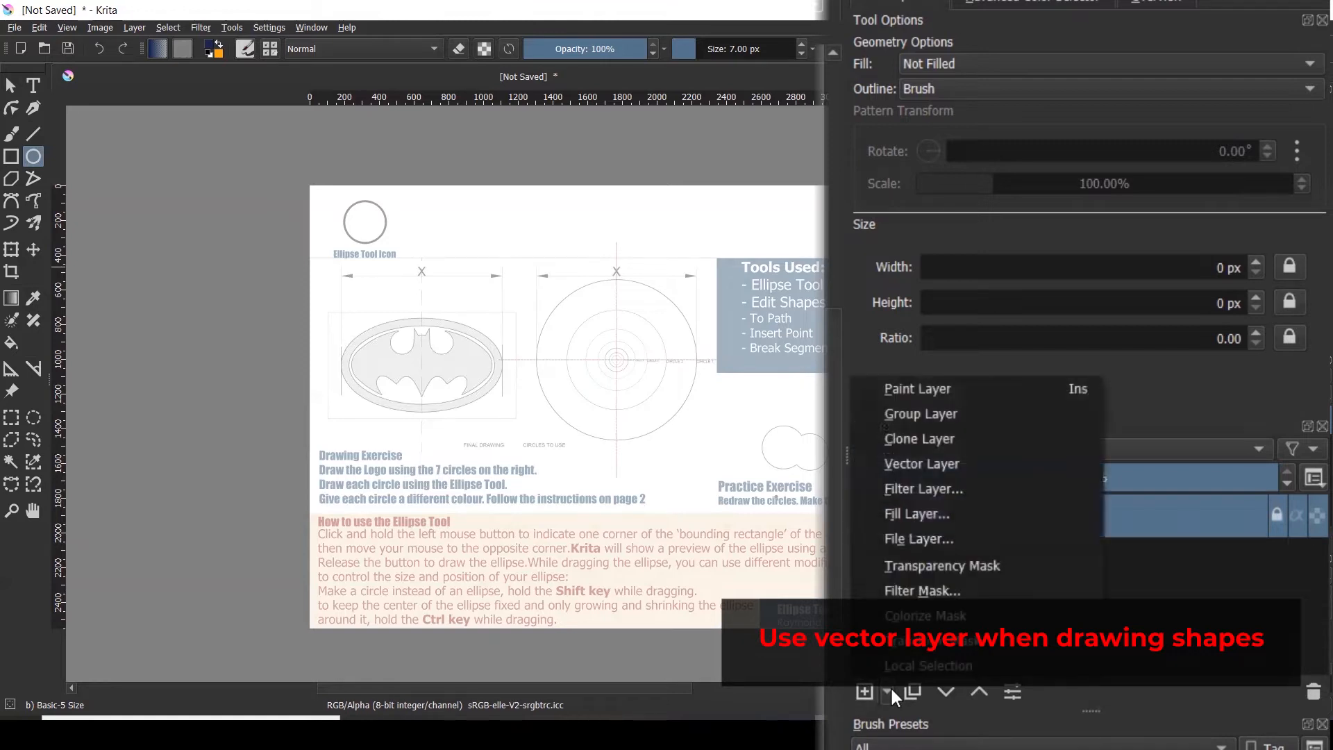
left_click(917, 464)
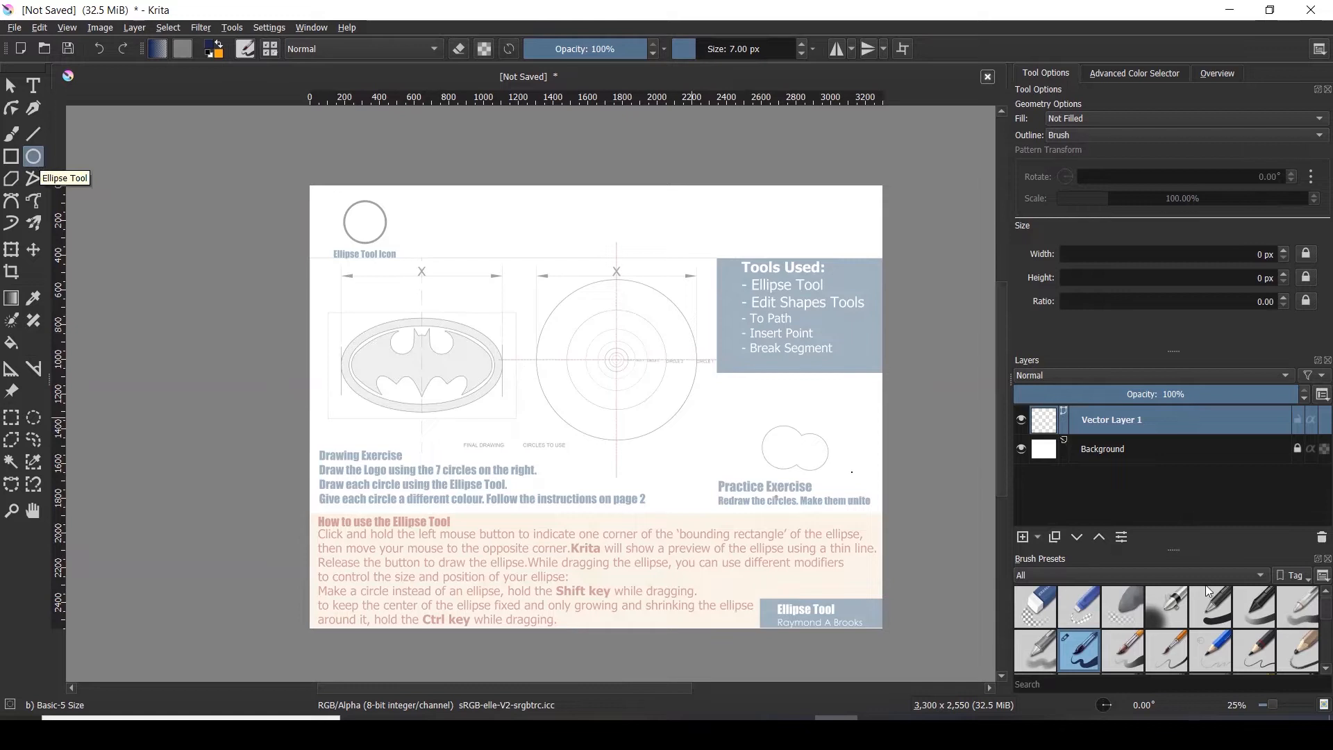
- Pick a dark navy blue and draw a circle over the outermost reference circle on the vector layer
mouse_move(1095, 637)
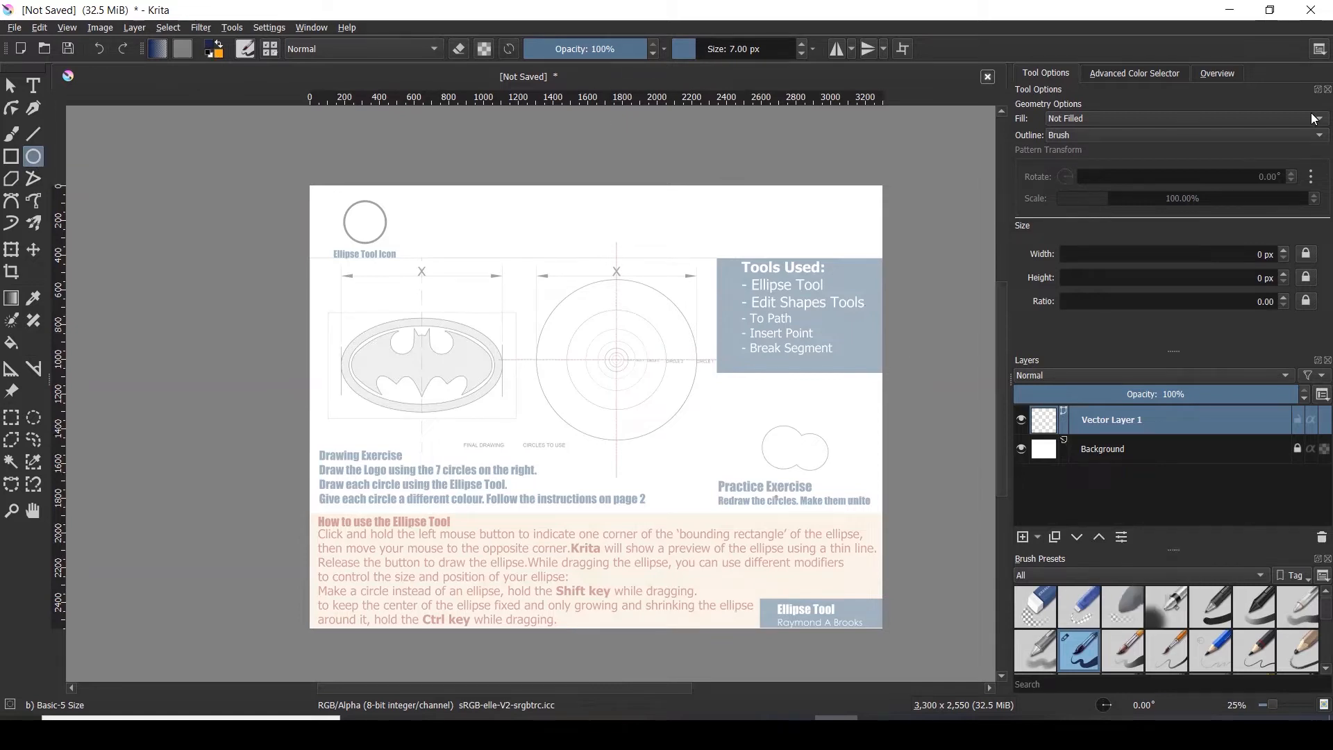
left_click(1175, 73)
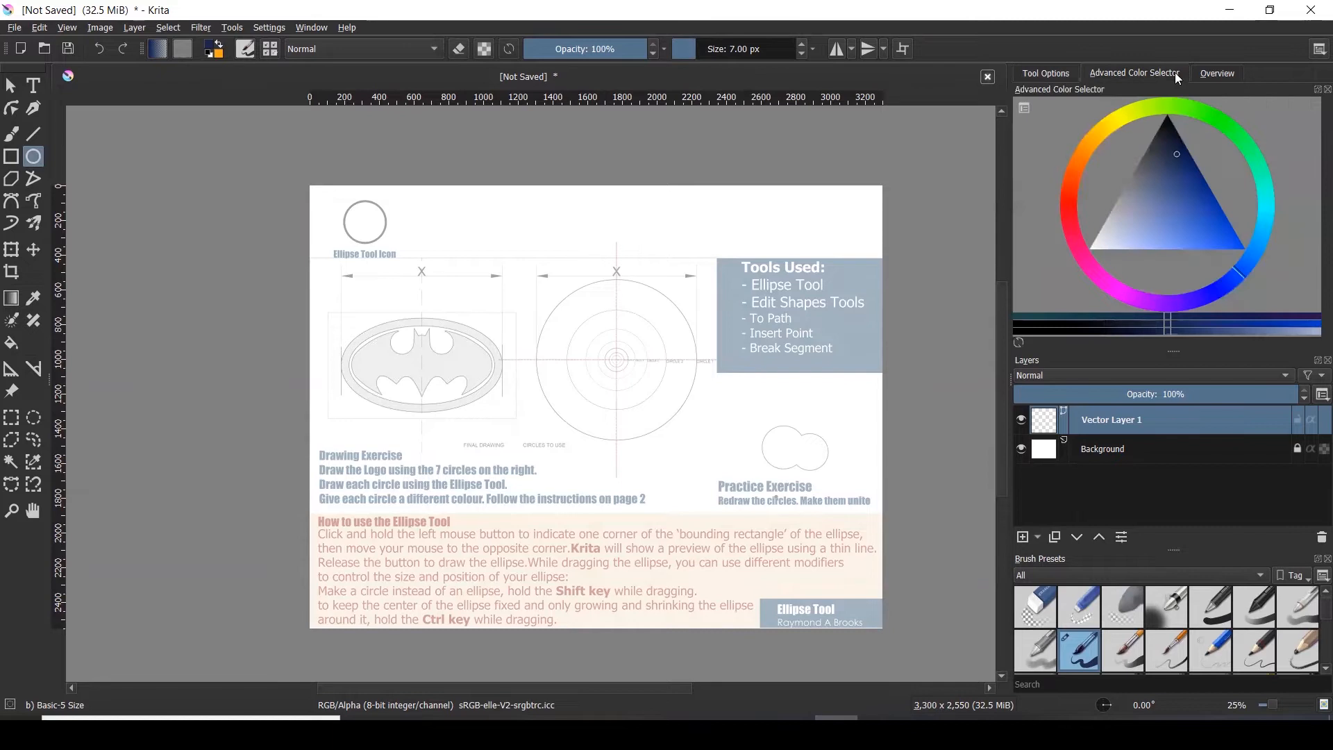
left_click(1175, 151)
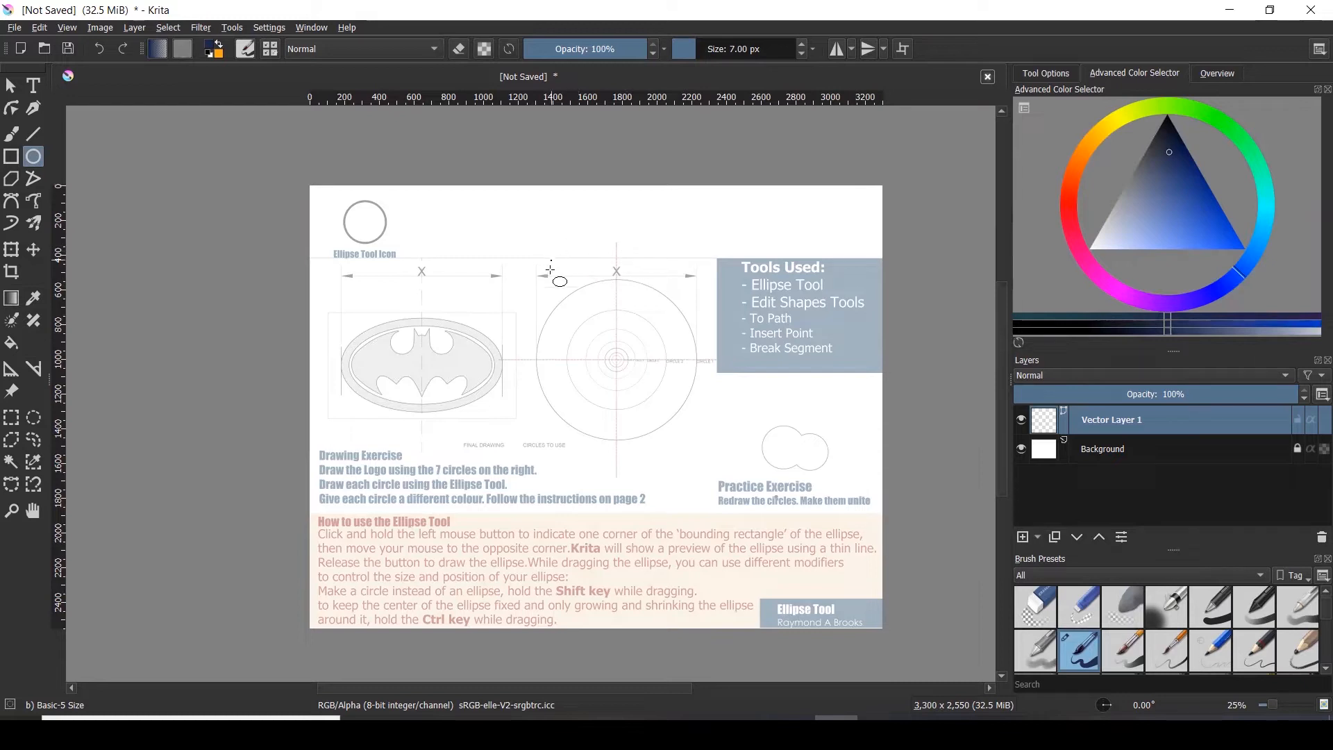
scroll(551, 269, "up", 2)
scroll(467, 276, "down", 1)
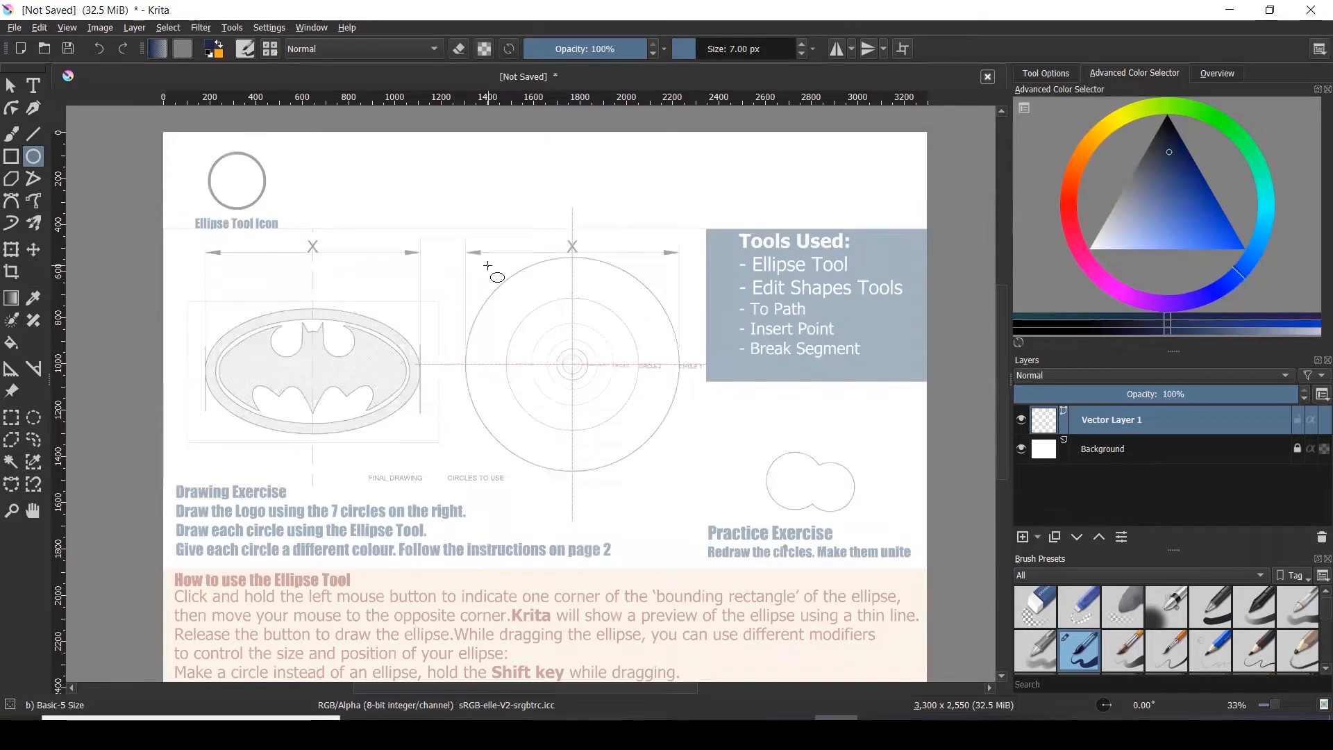
left_click_drag(487, 266, 705, 468)
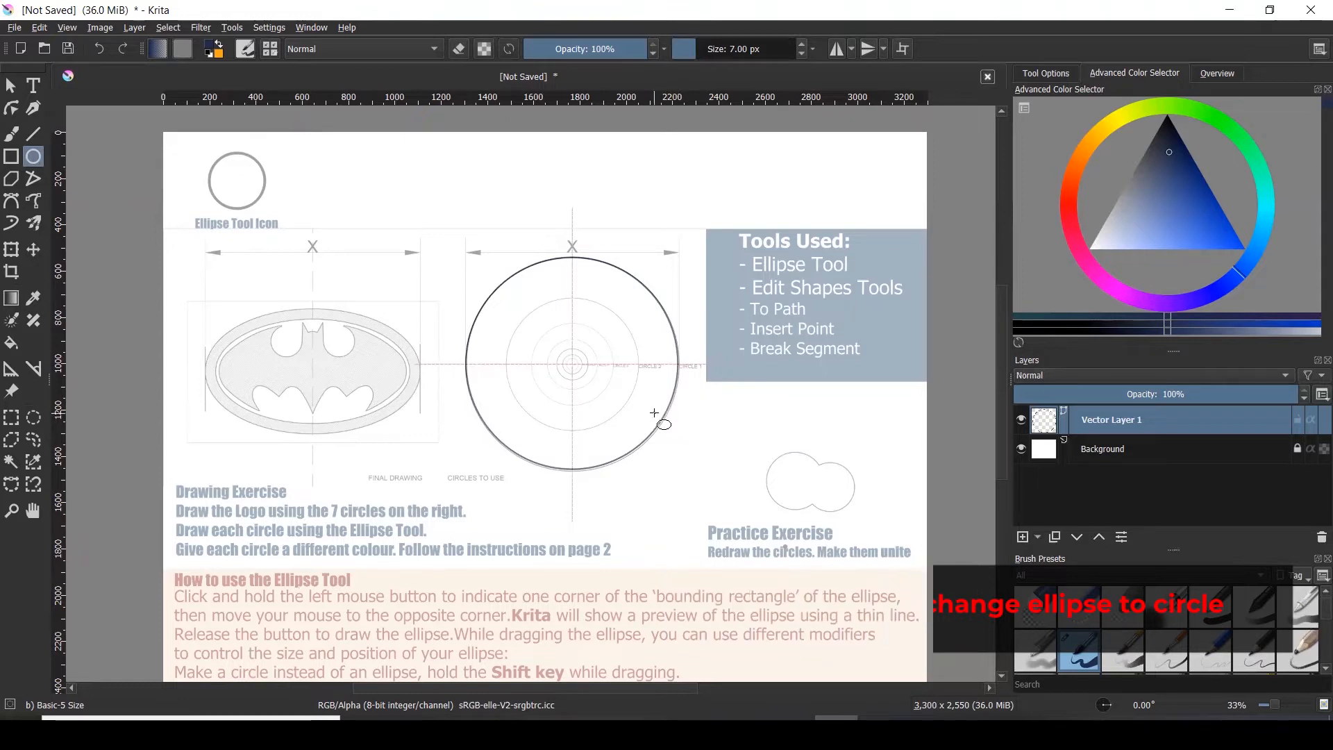
- Resize the drawn circle with the Select Shapes tool so its edges match the outermost reference circle, and deselect it
scroll(657, 412, "up", 2)
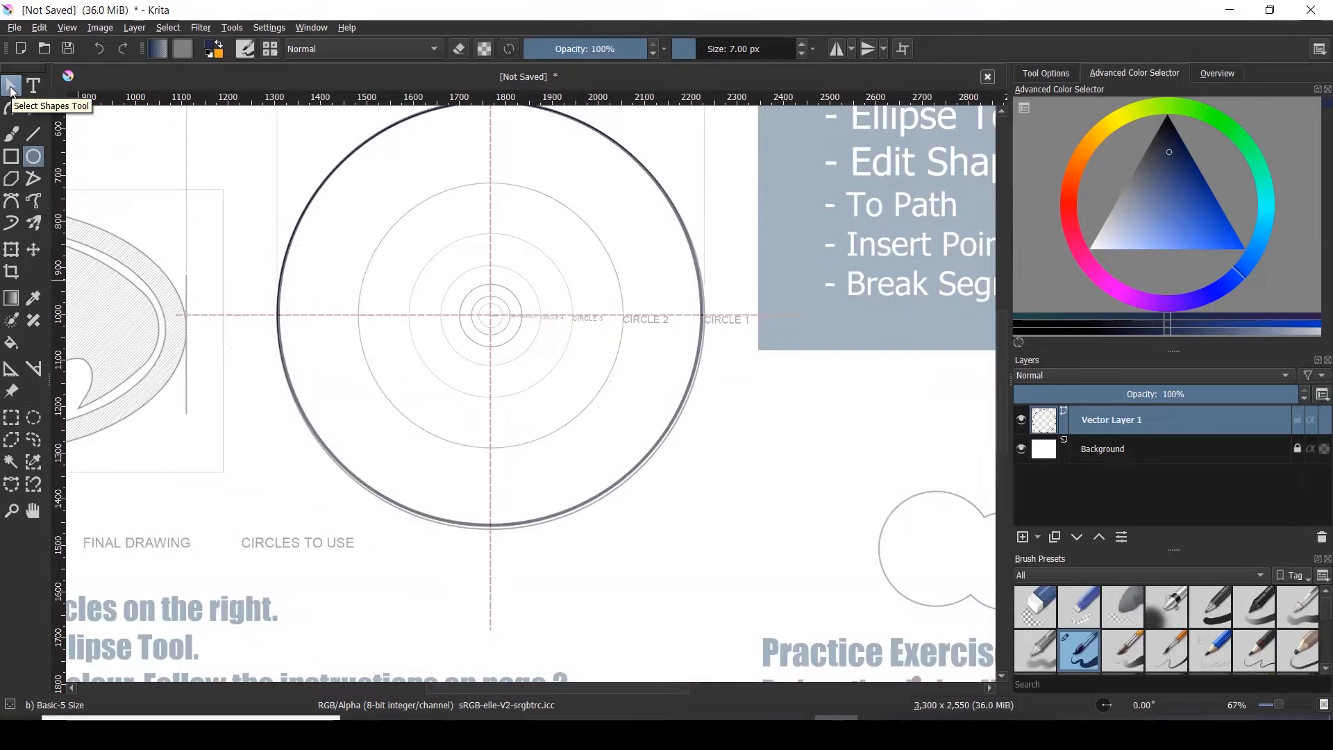
left_click(12, 86)
left_click(316, 434)
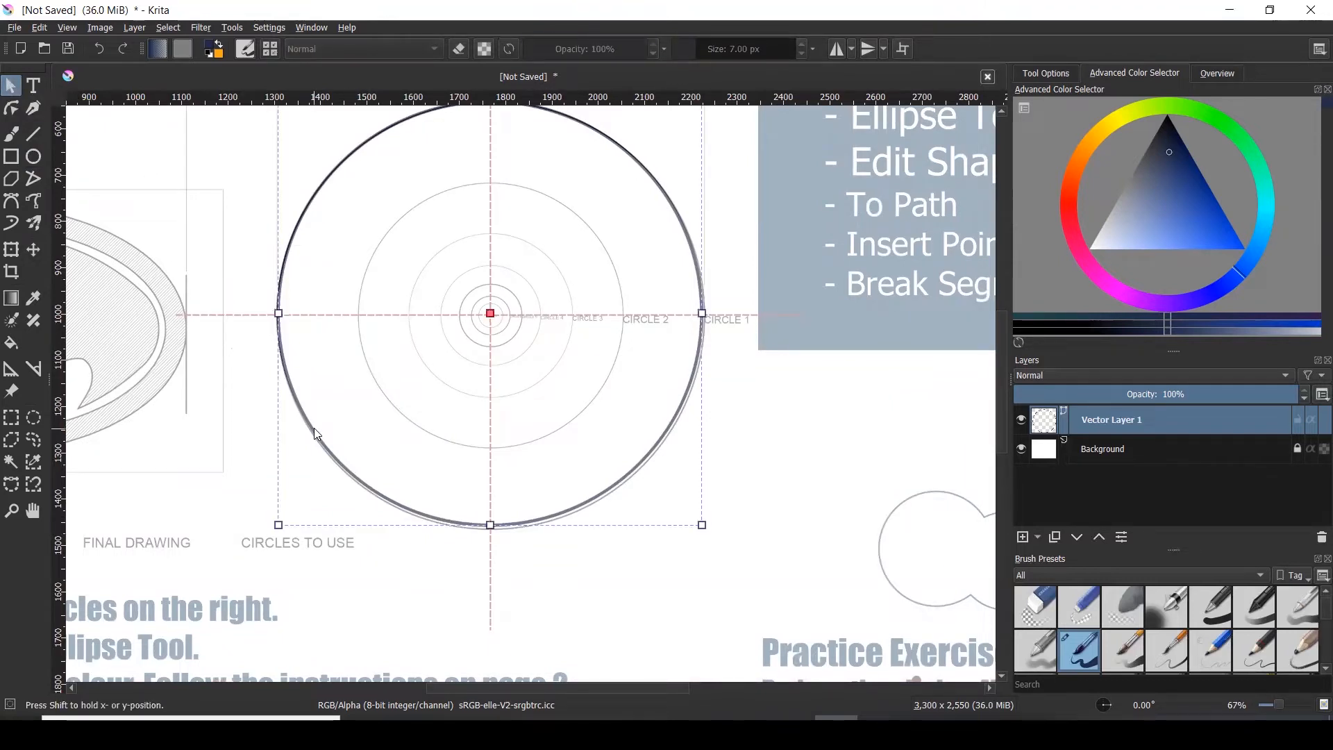
scroll(486, 531, "up", 4)
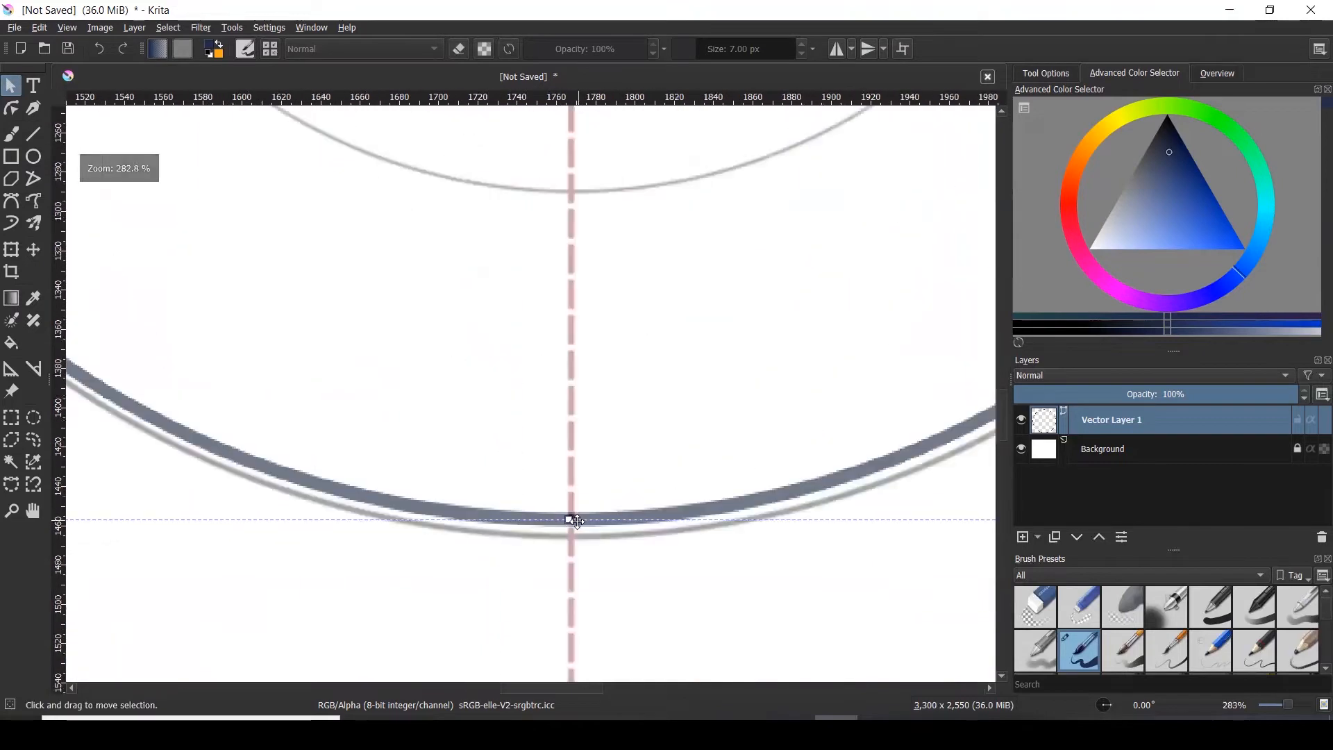
left_click_drag(568, 518, 573, 535)
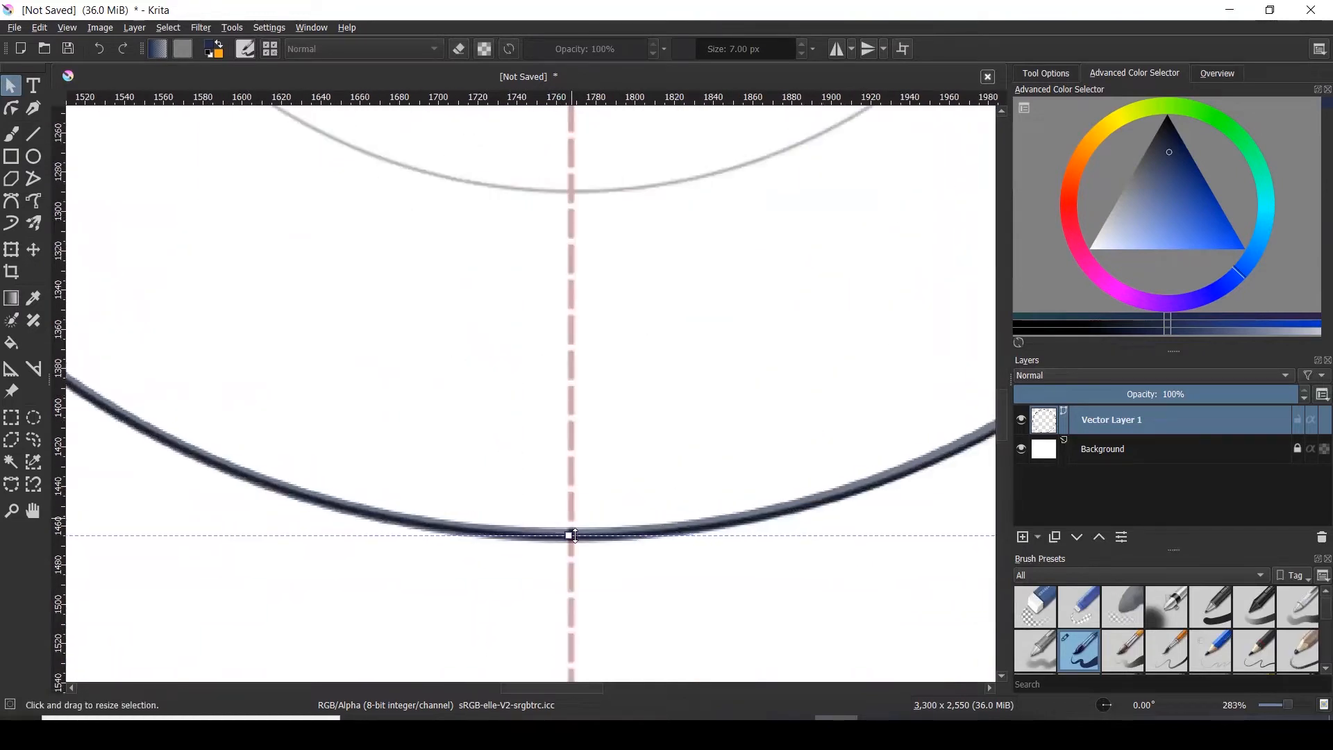
scroll(571, 537, "down", 5)
scroll(718, 375, "up", 6)
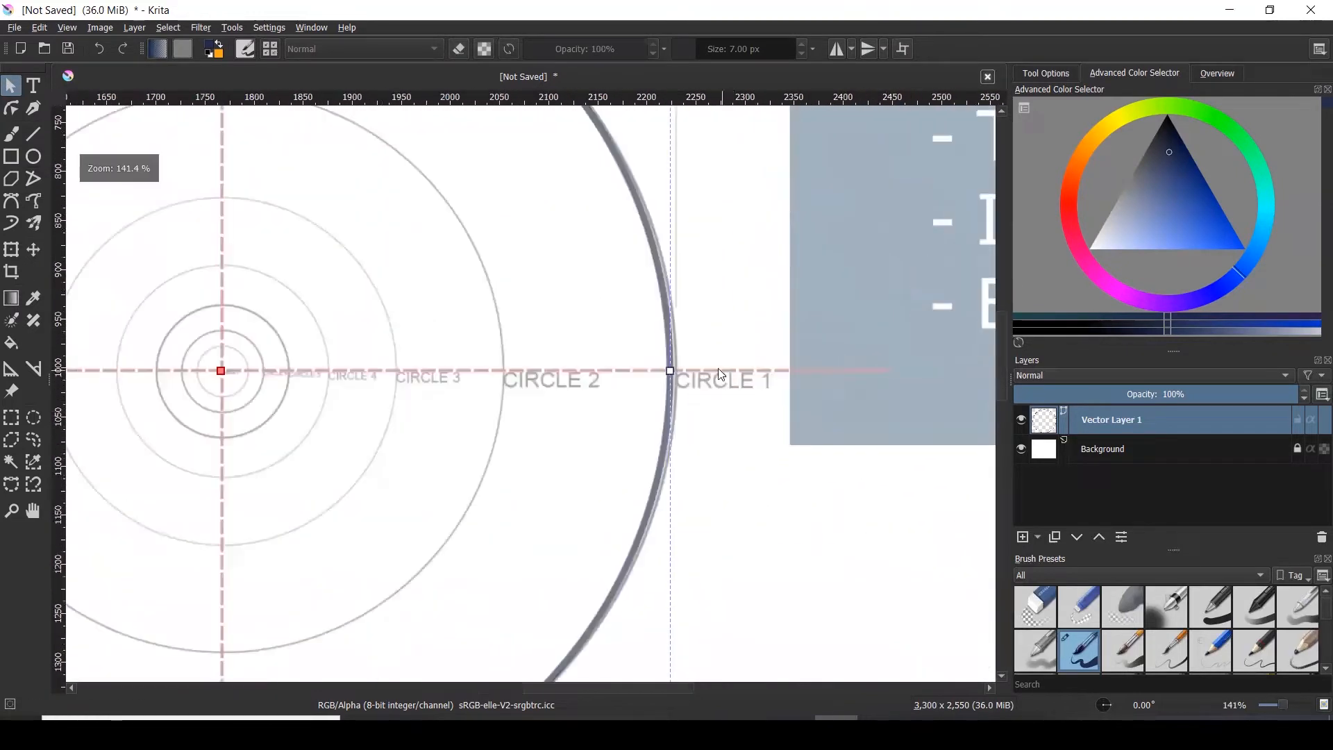
left_click_drag(603, 377, 616, 377)
scroll(828, 424, "down", 3)
scroll(827, 420, "down", 2)
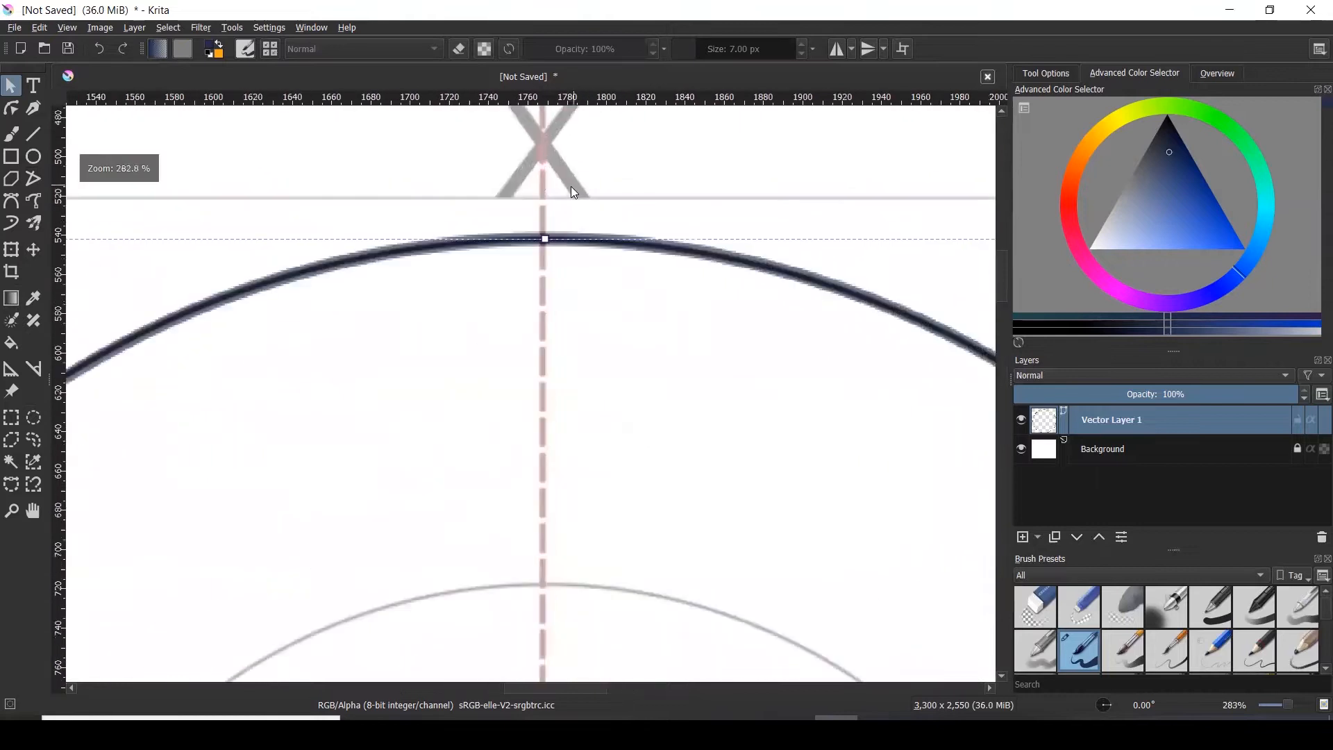
scroll(648, 186, "down", 2)
scroll(648, 186, "down", 2)
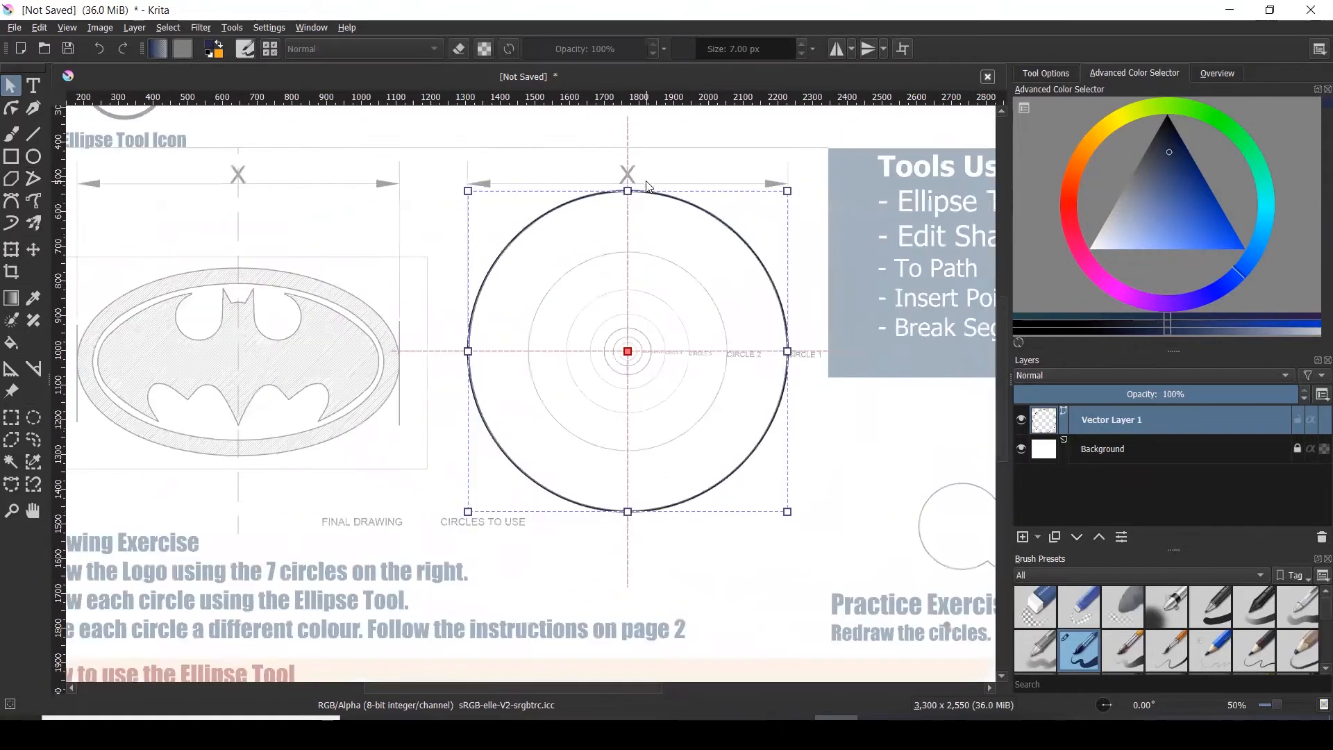
scroll(744, 235, "up", 1)
left_click(816, 276)
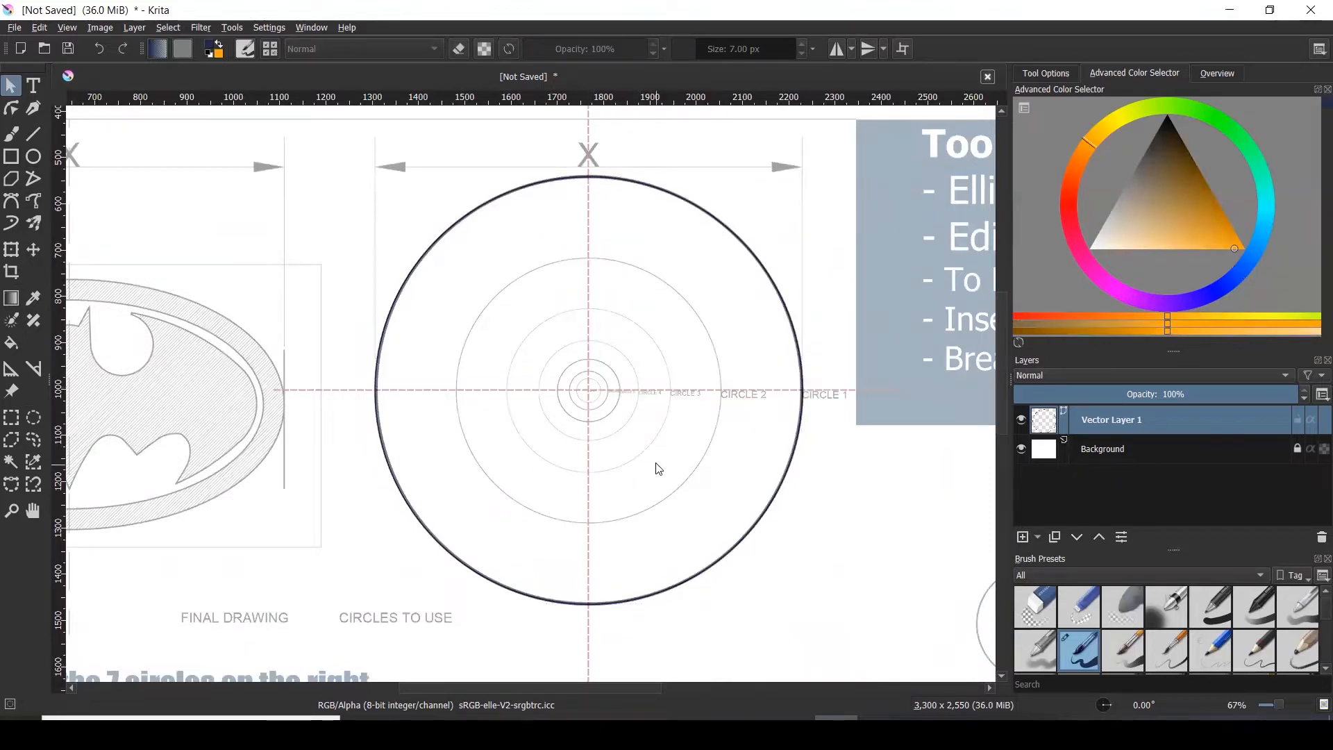
left_click(803, 407)
right_click(803, 407)
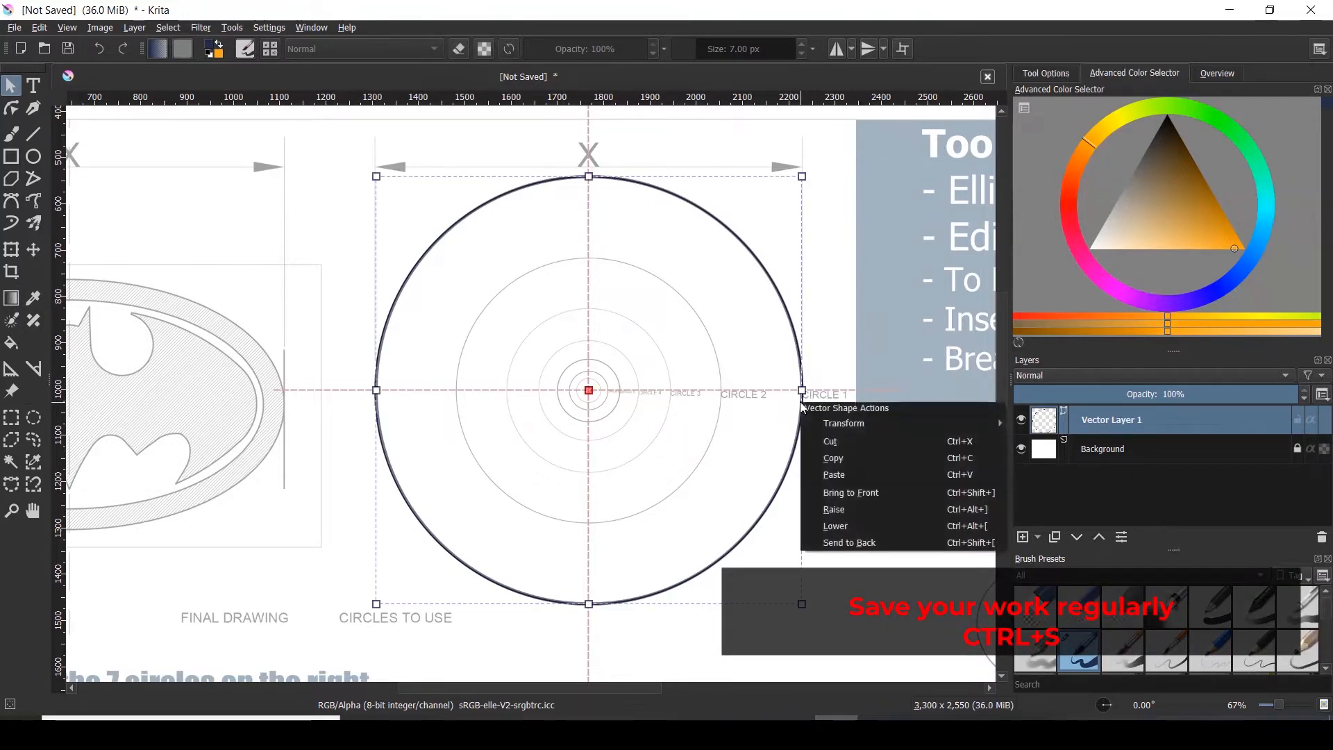
left_click(828, 351)
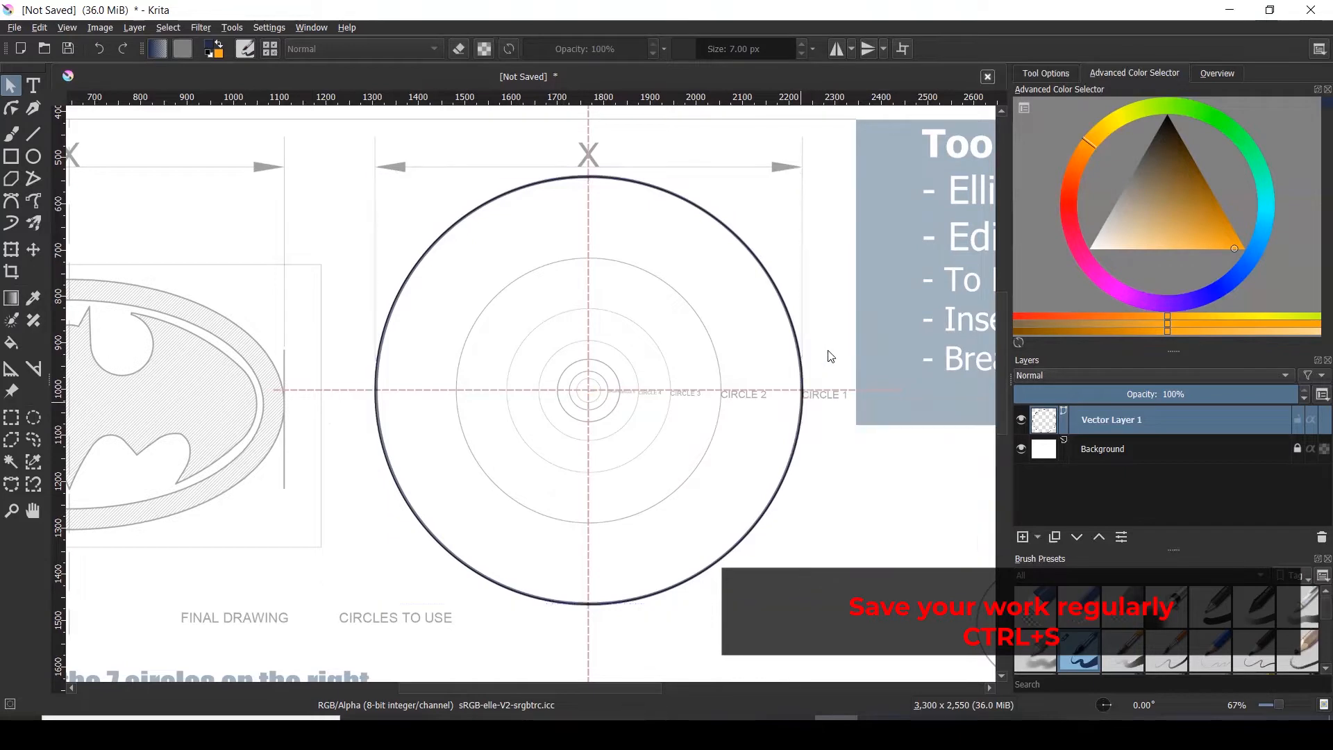
- Add the text label "CIRCLE 1" outside the large circle, just below the matching reference label
left_click(39, 91)
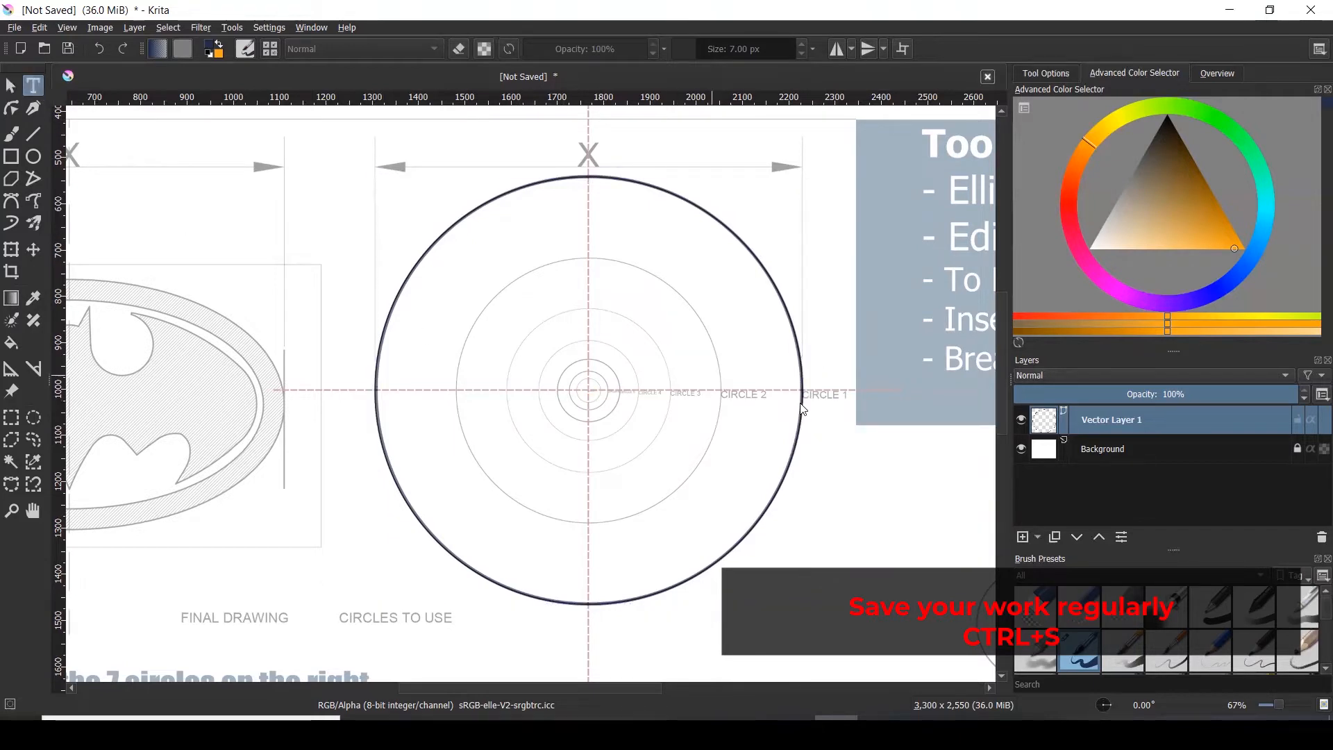
left_click_drag(867, 440, 943, 437)
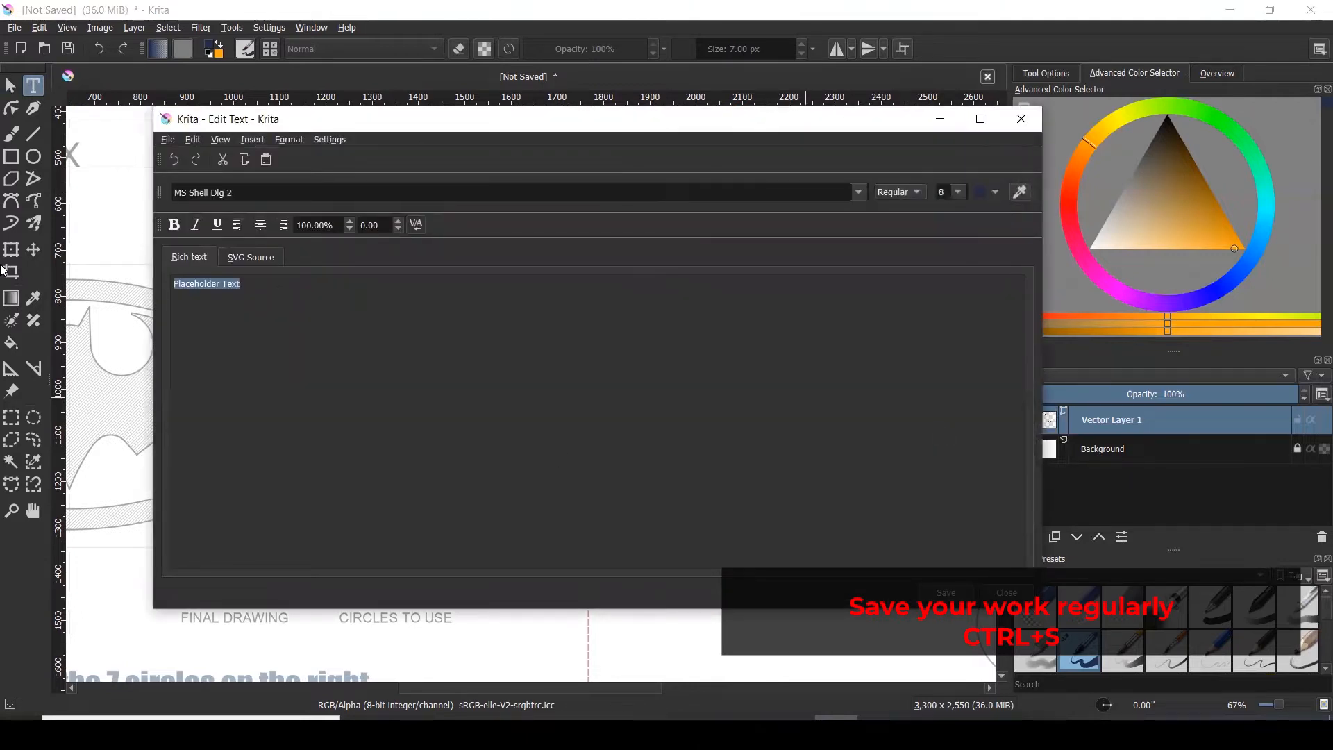
key("BackSpace")
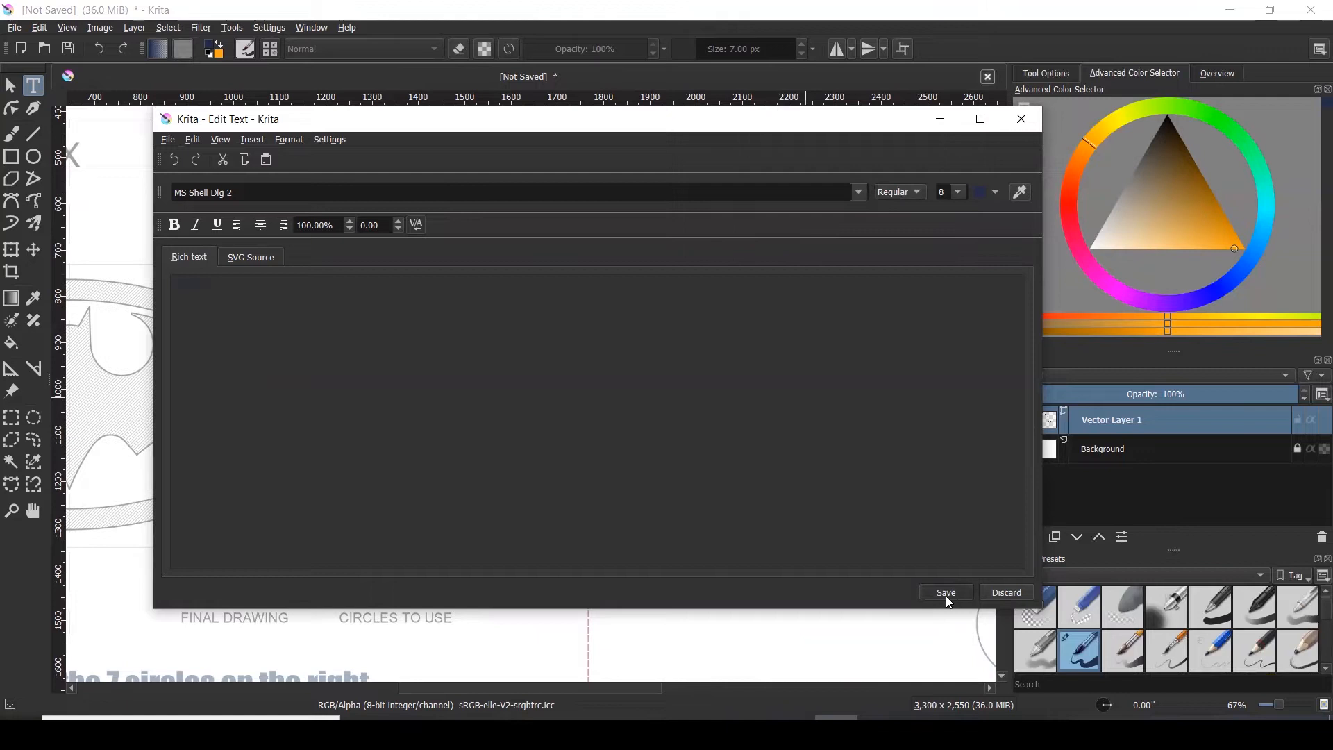
left_click(987, 590)
mouse_move(874, 426)
left_mouse_down()
mouse_move(882, 412)
mouse_move(876, 427)
left_mouse_up()
left_click(893, 546)
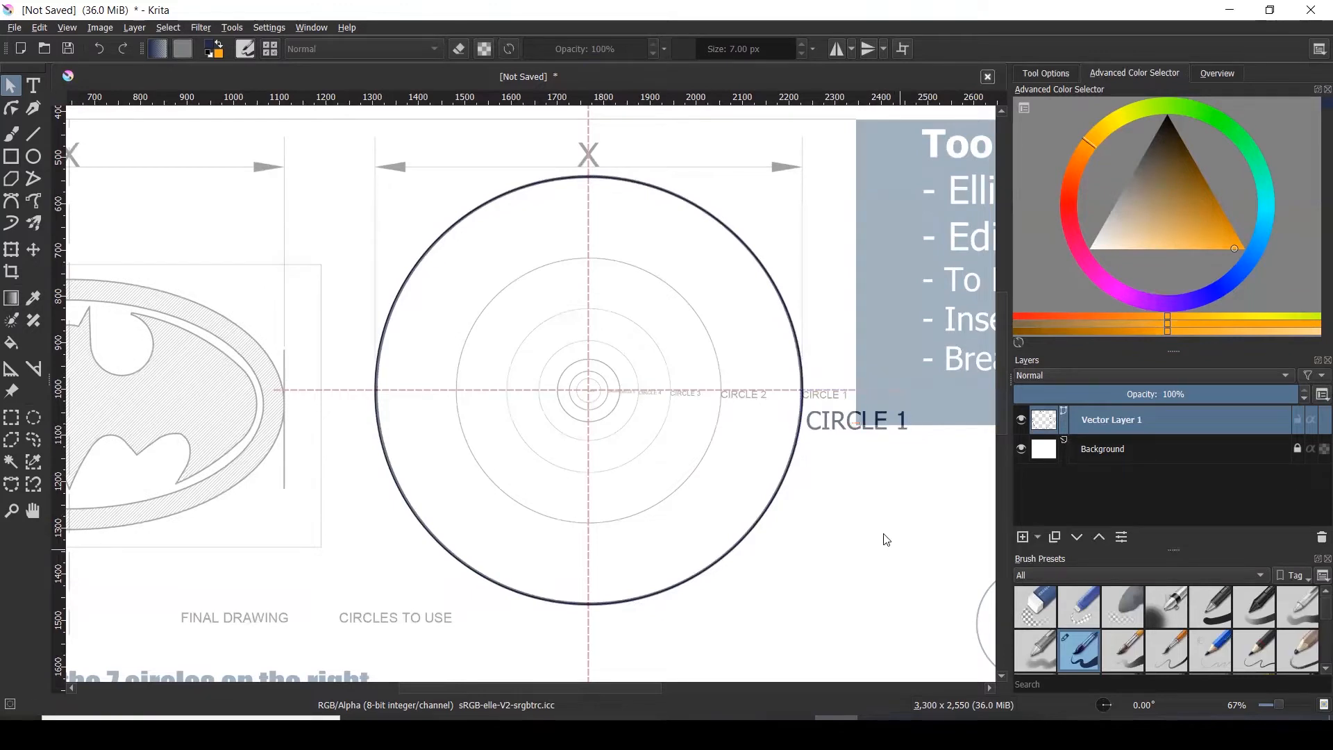
- Draw a circle roughly over the second-largest reference circle, marked CIRCLE 2, using the Ellipse tool
scroll(784, 471, "down", 1)
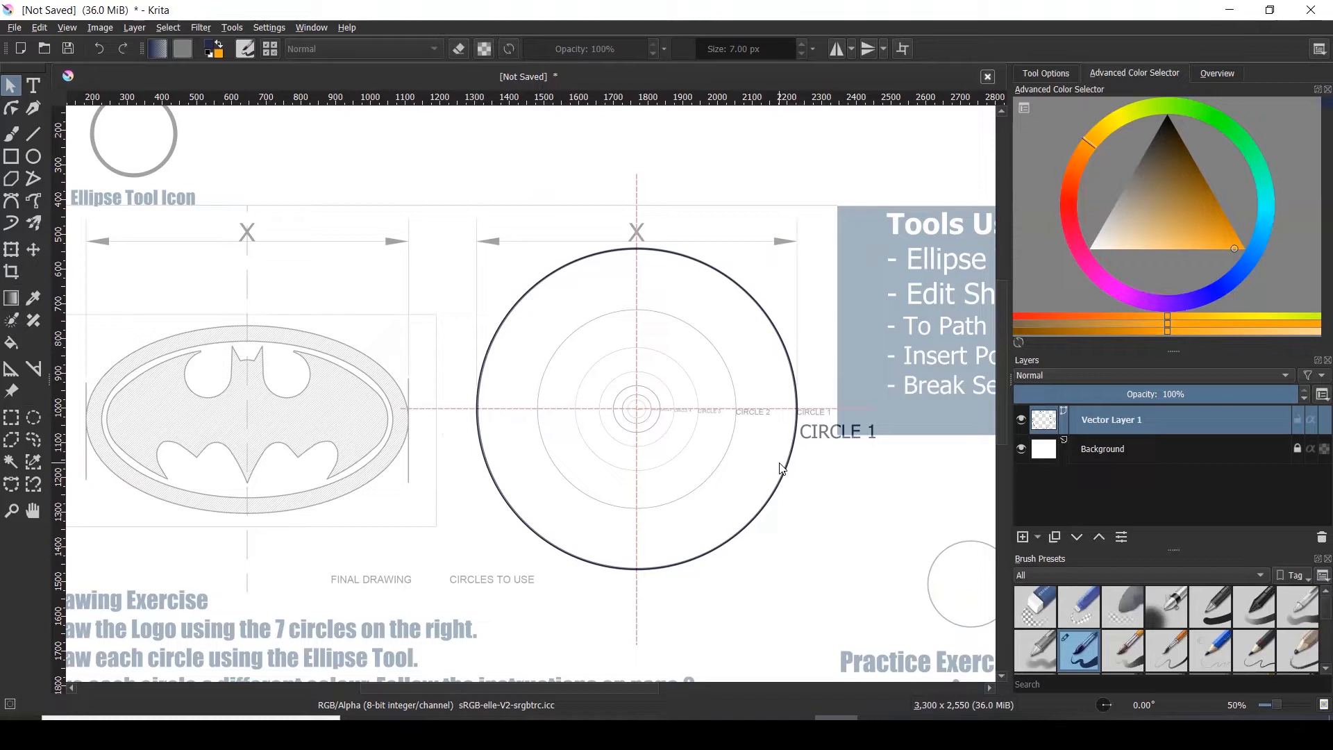
left_click(35, 156)
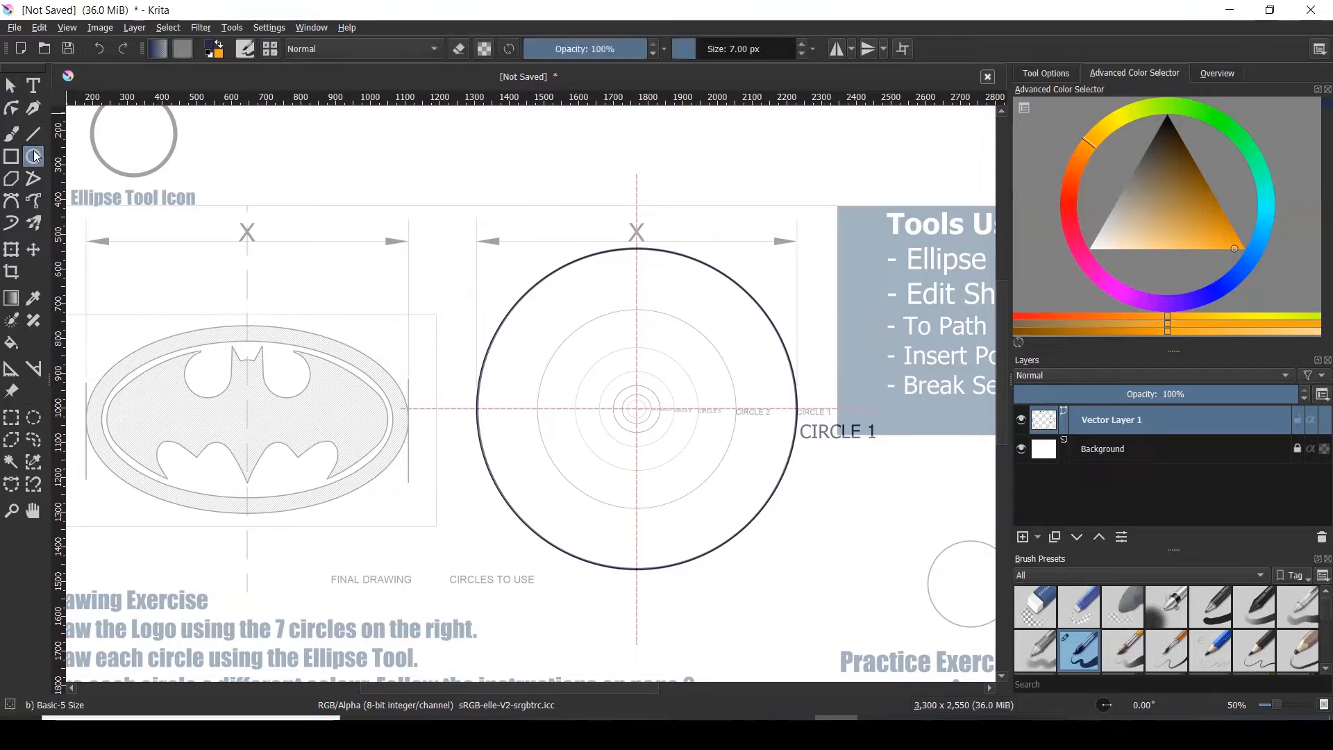
left_click_drag(535, 322, 751, 513)
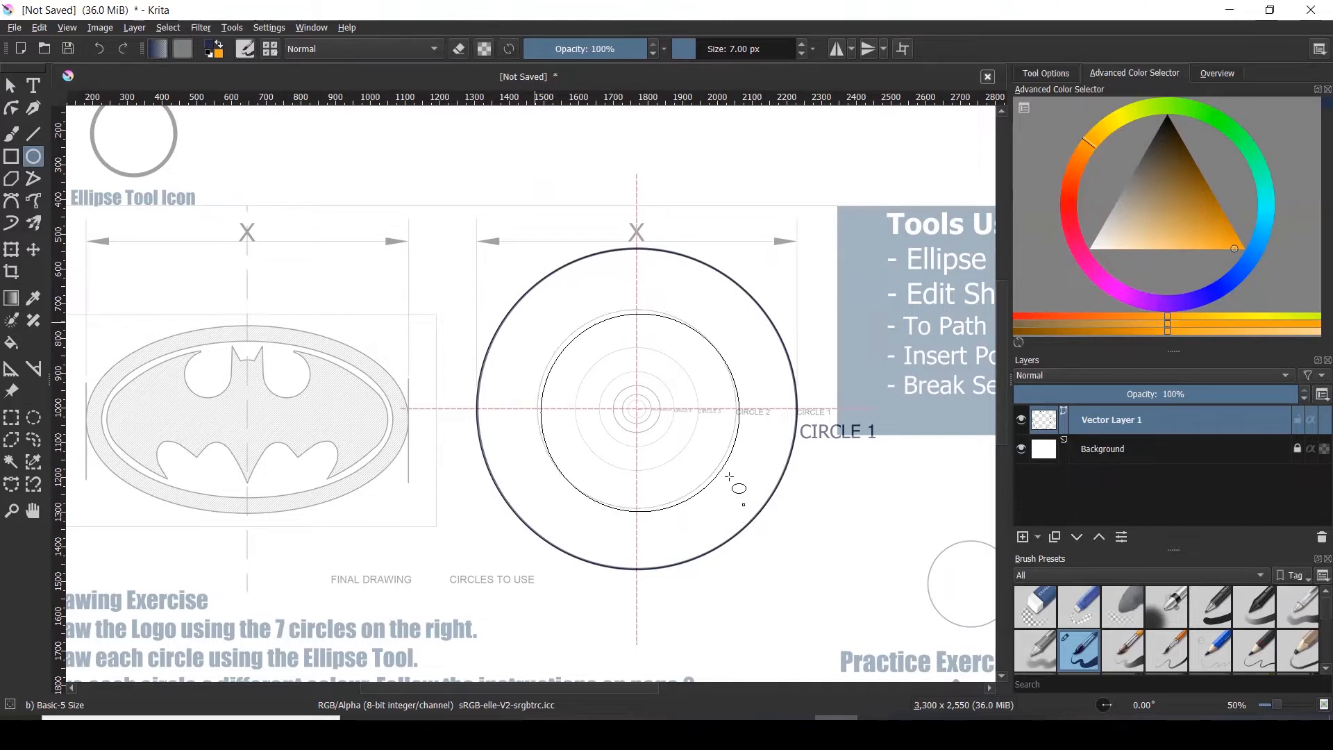
left_click_drag(743, 505, 744, 505)
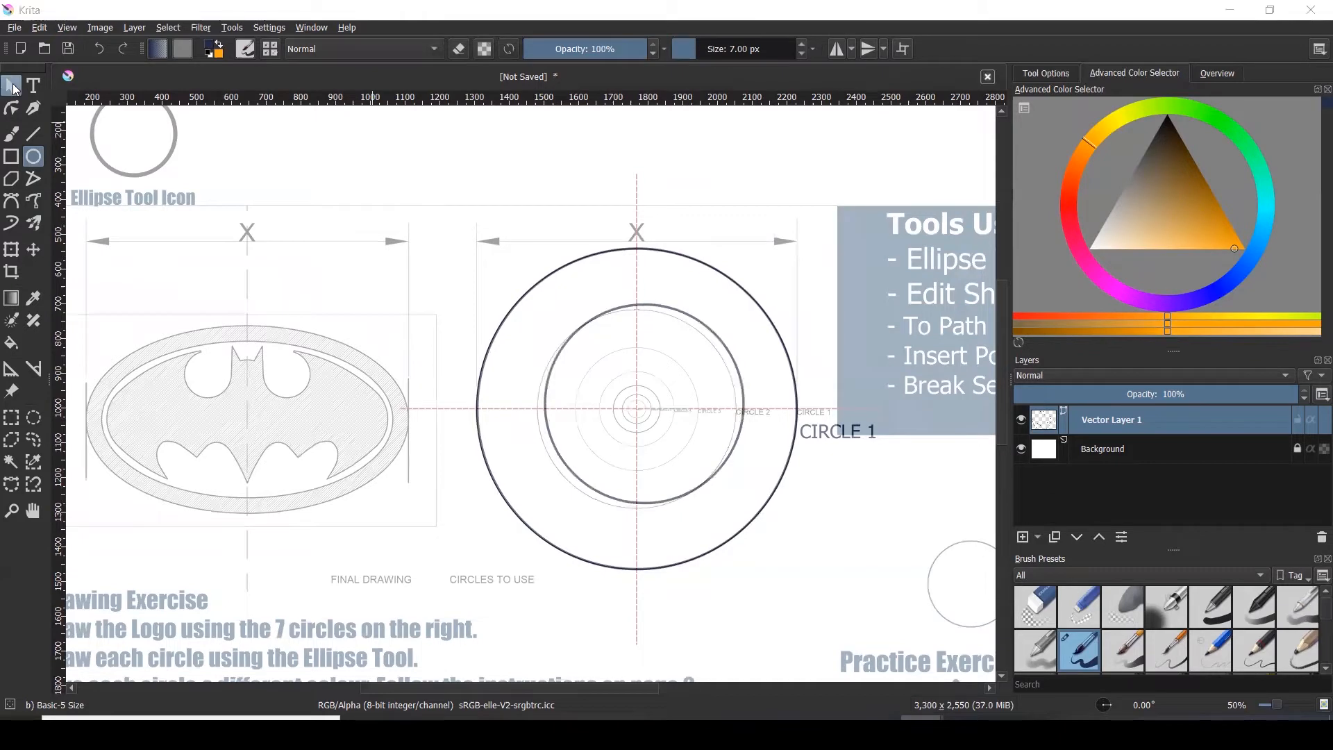
- Move the second drawn circle so it is centred on the guide crossing and matches the CIRCLE 2 reference, and deselect it
left_click(703, 265)
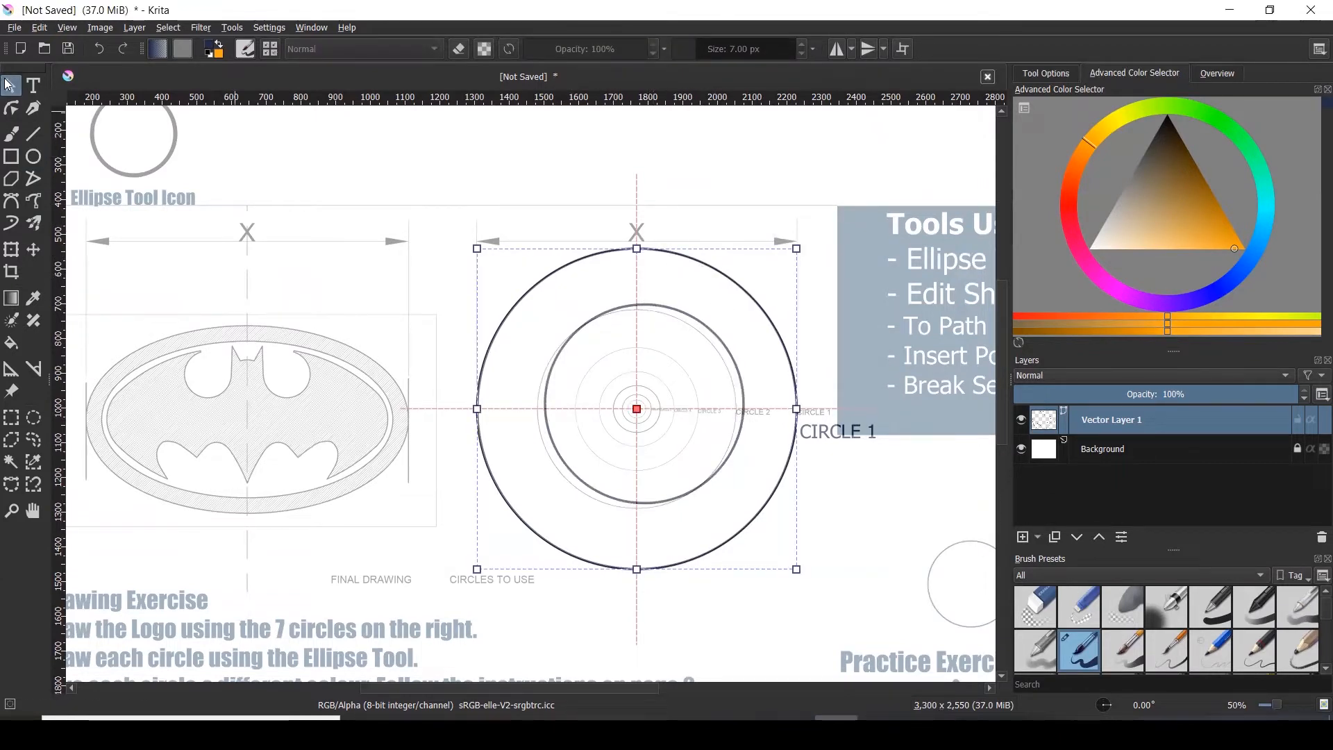
left_click(446, 285)
left_click(595, 329)
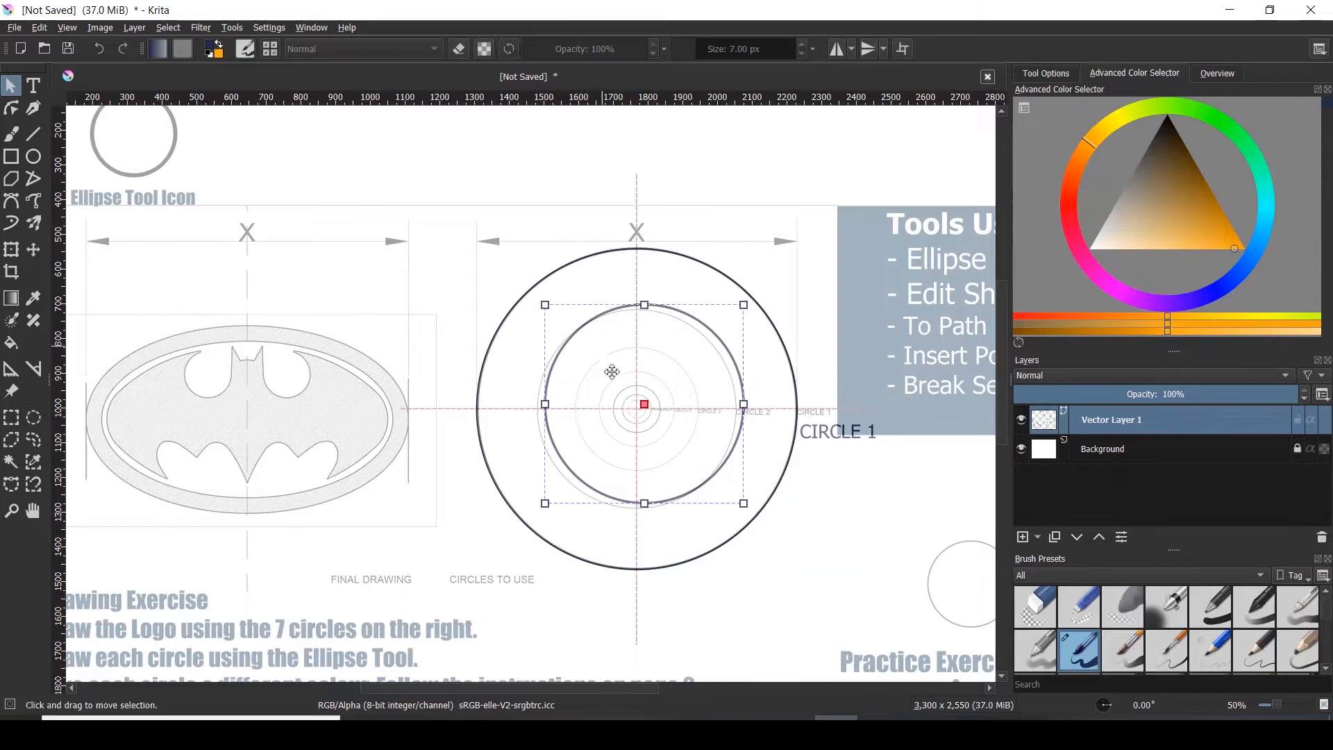
scroll(641, 394, "up", 2)
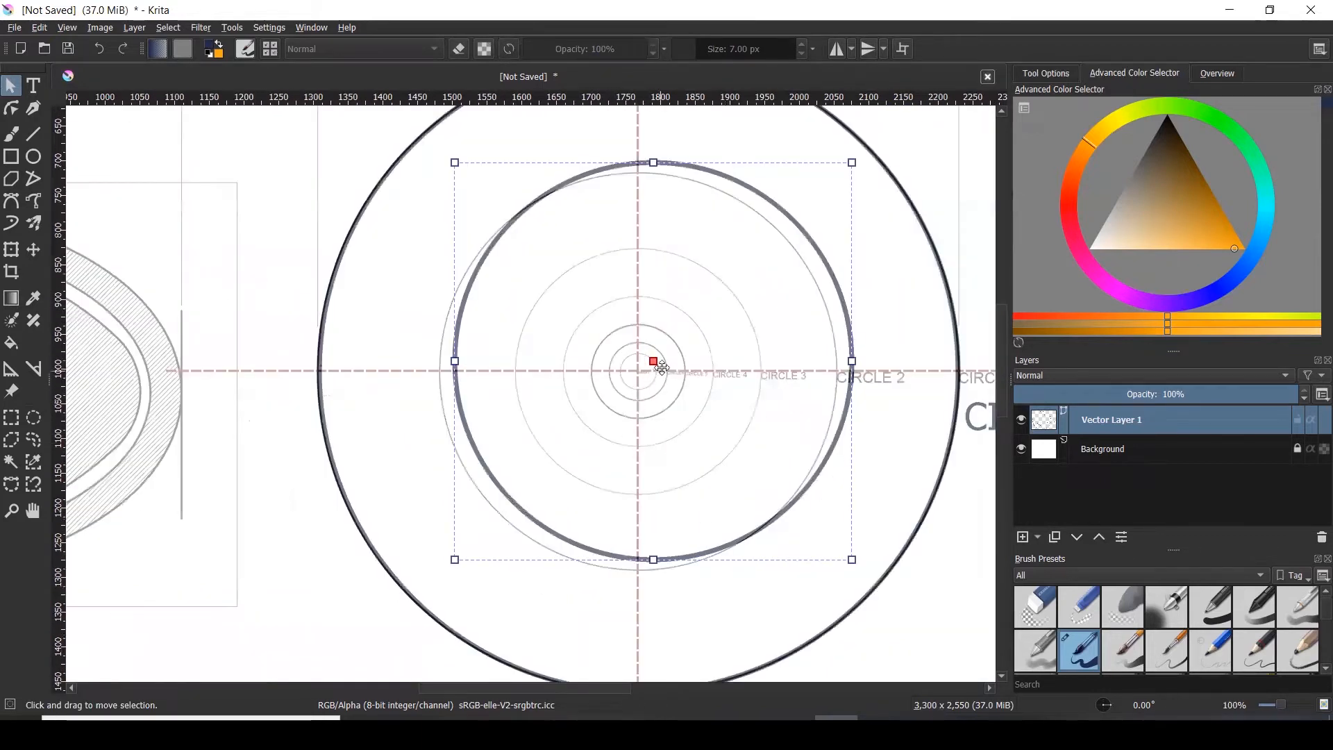
left_click_drag(664, 361, 650, 370)
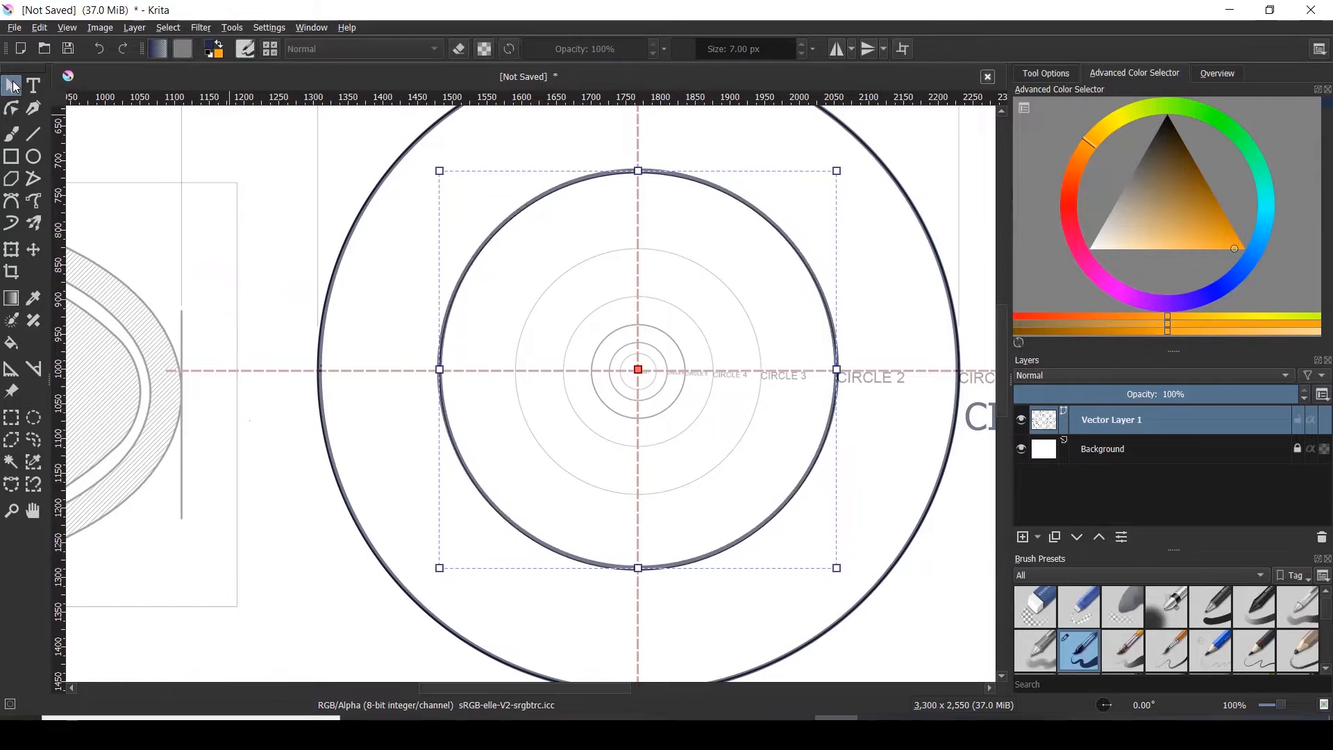
left_click(166, 169)
- Draw a circle roughly over the third reference circle, marked CIRCLE 3, with the Ellipse tool
scroll(615, 542, "up", 3)
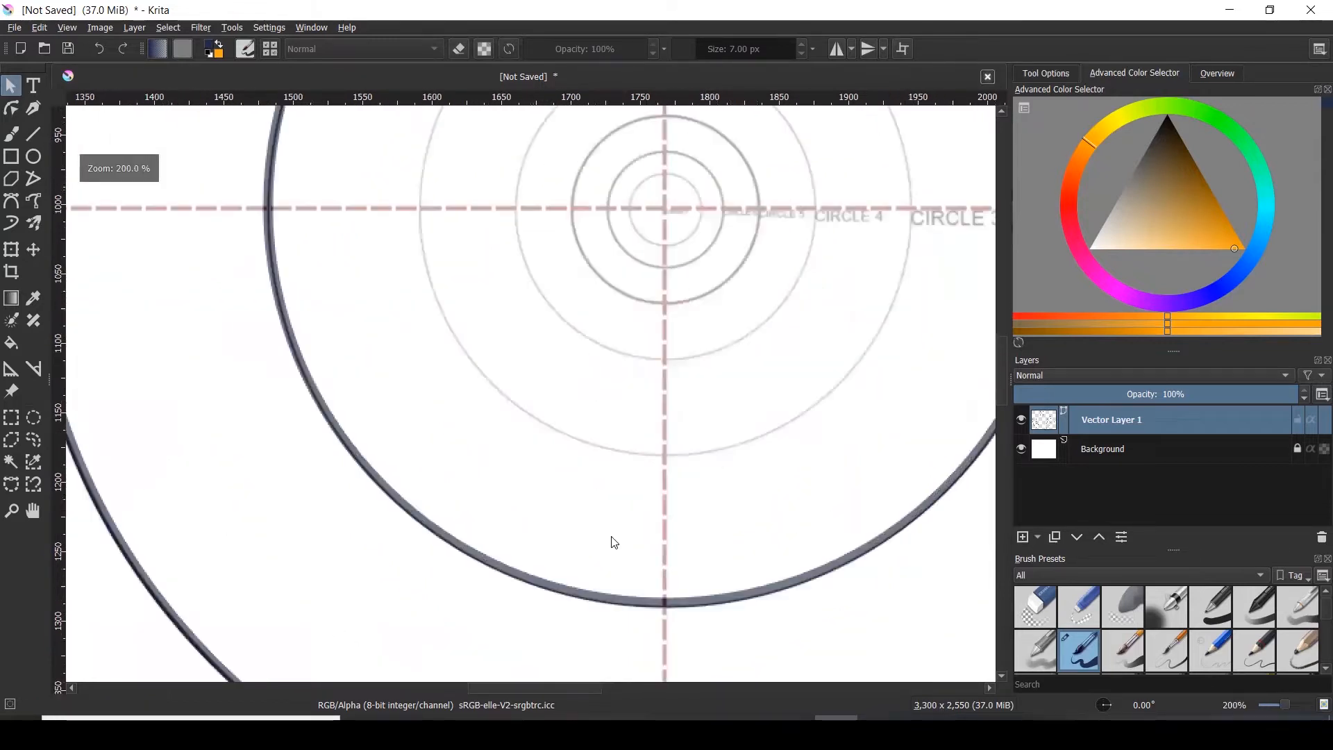
scroll(517, 562, "down", 3)
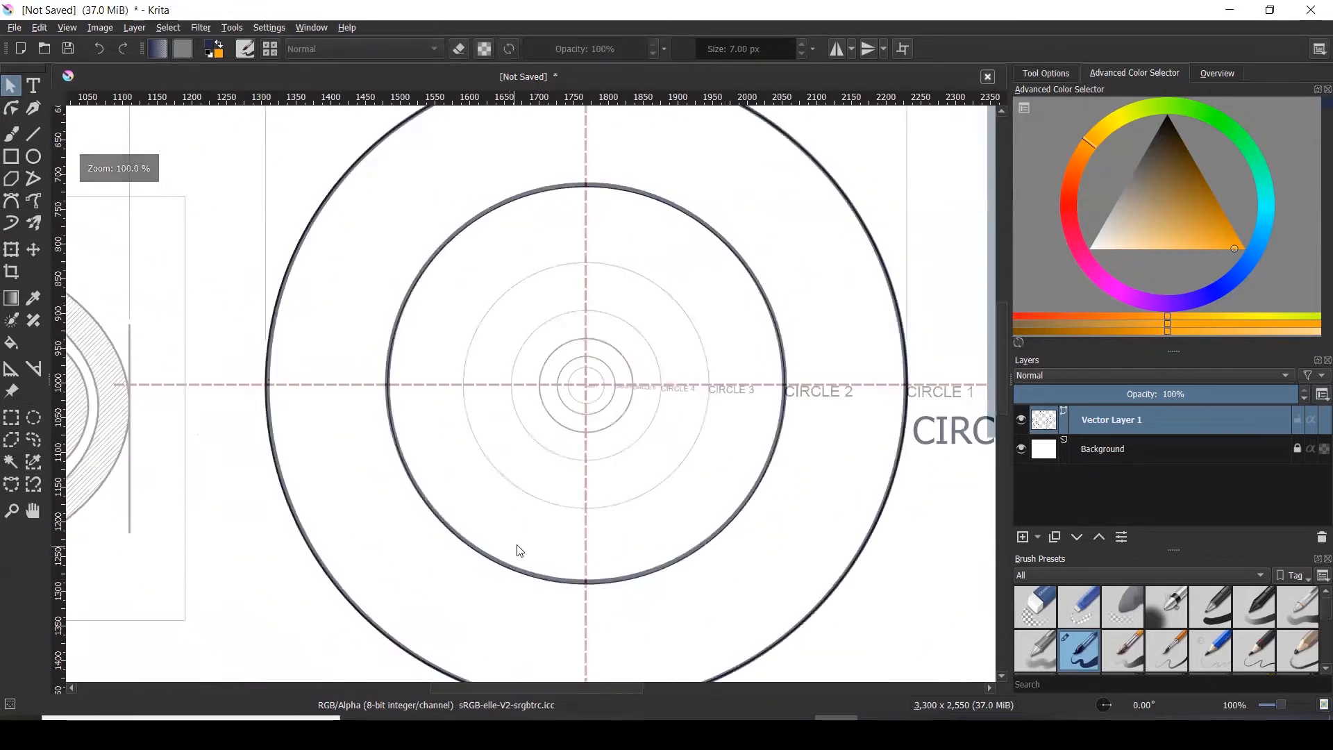
scroll(680, 452, "up", 1)
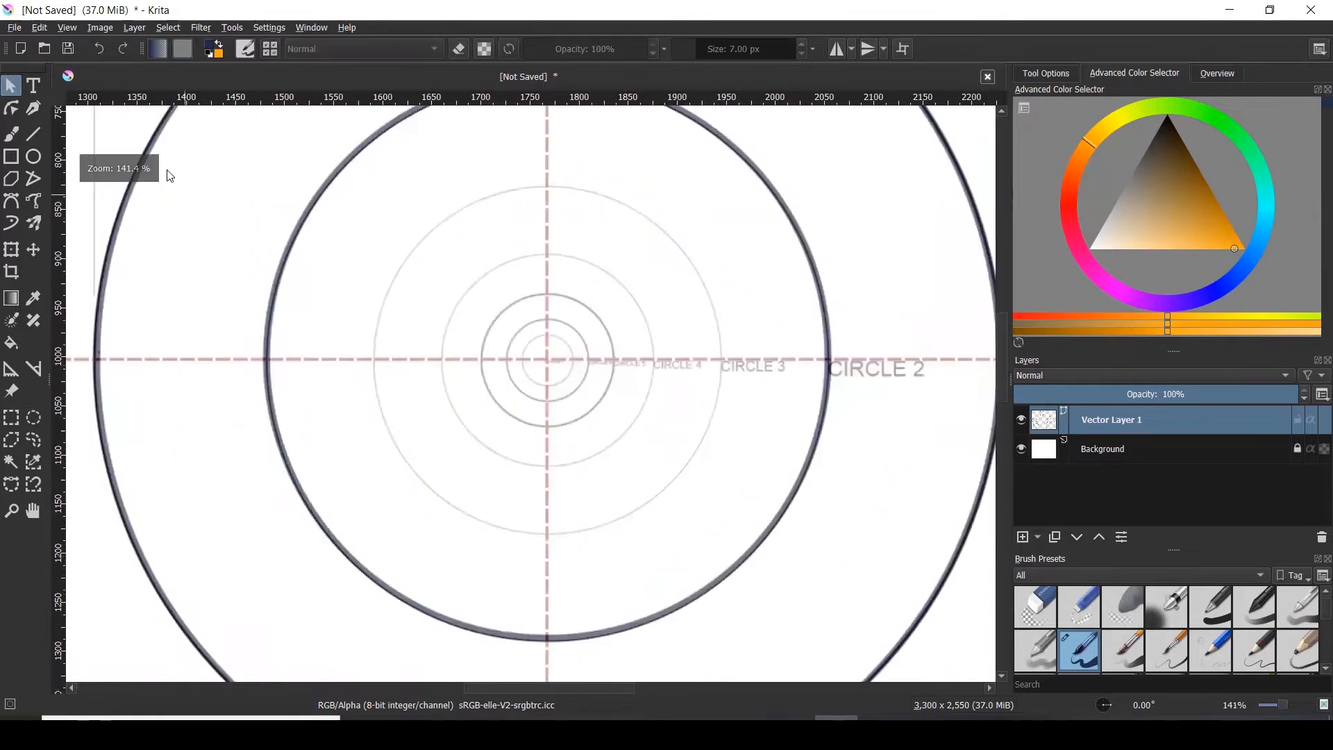
left_click(33, 156)
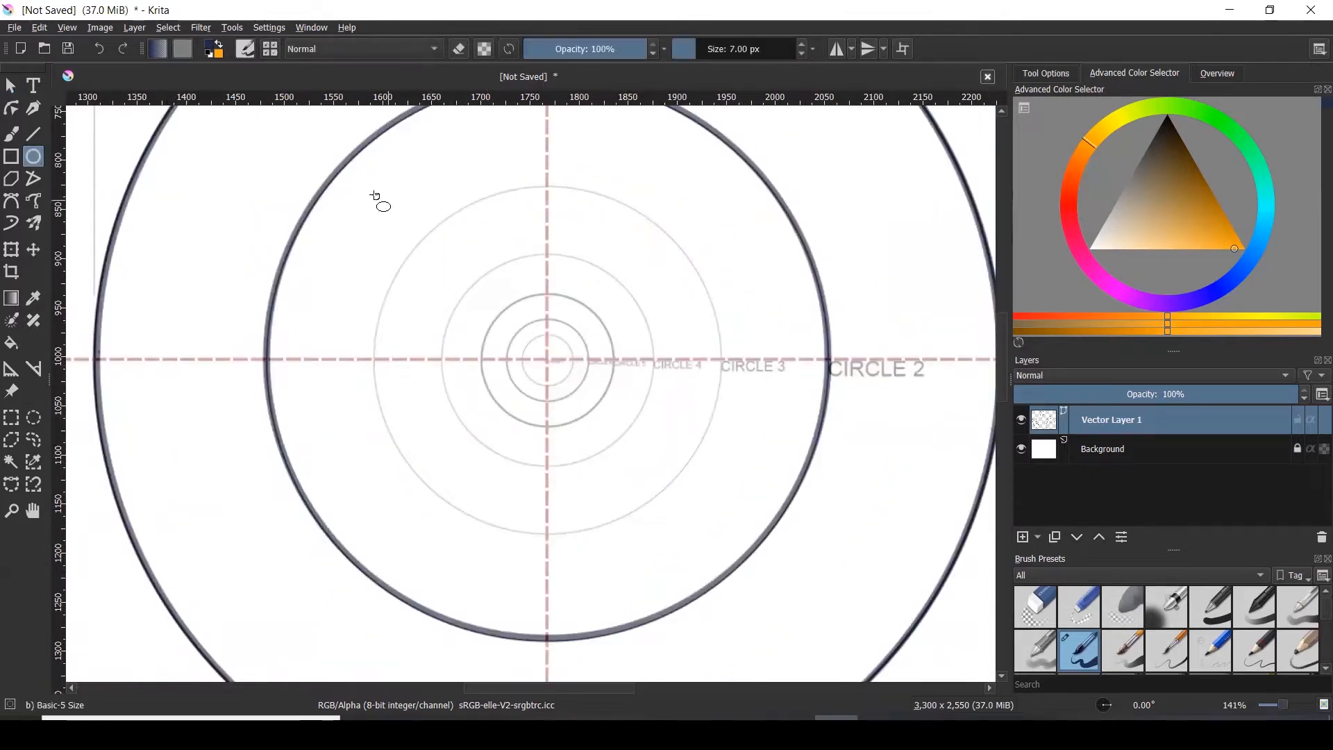
mouse_move(383, 213)
left_mouse_down()
mouse_move(497, 294)
mouse_move(660, 447)
mouse_move(697, 505)
mouse_move(782, 558)
left_mouse_up()
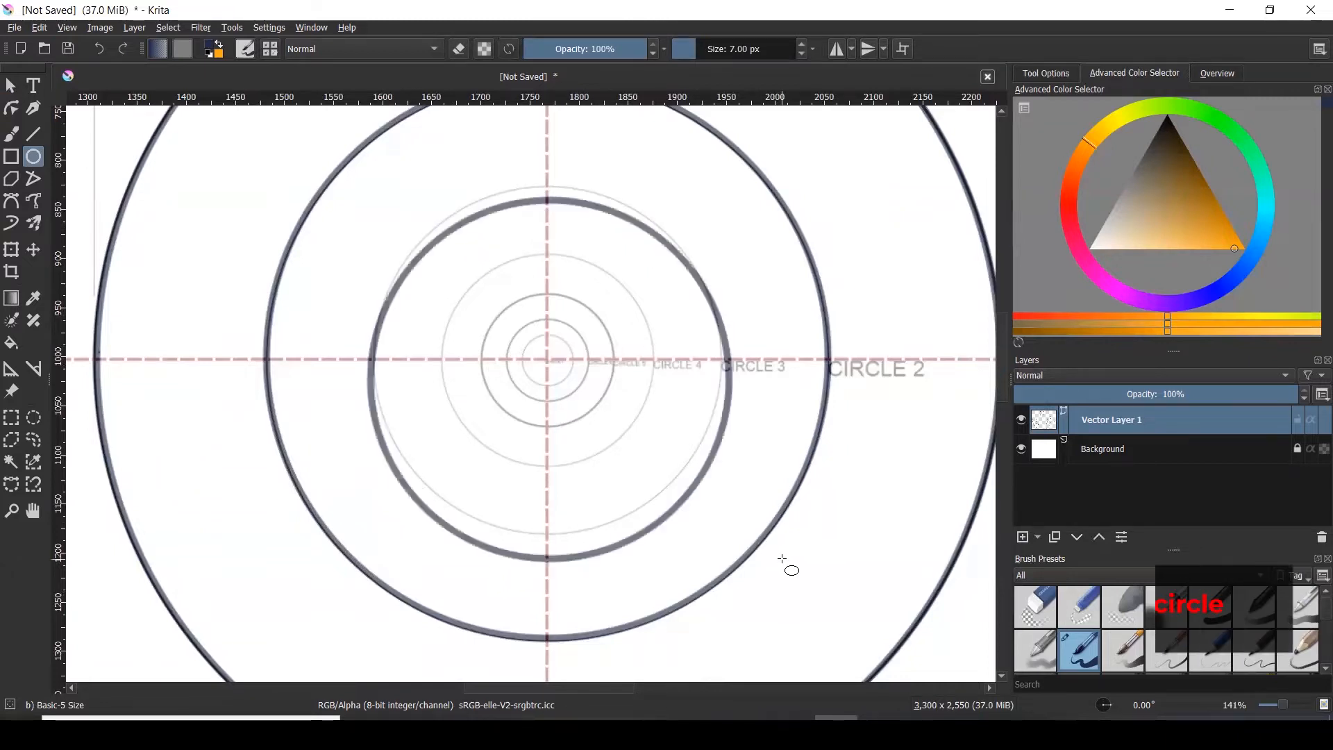
- Centre the third drawn circle on the guide crossing, fit its four sides to the CIRCLE 3 reference, and deselect it
left_click(10, 85)
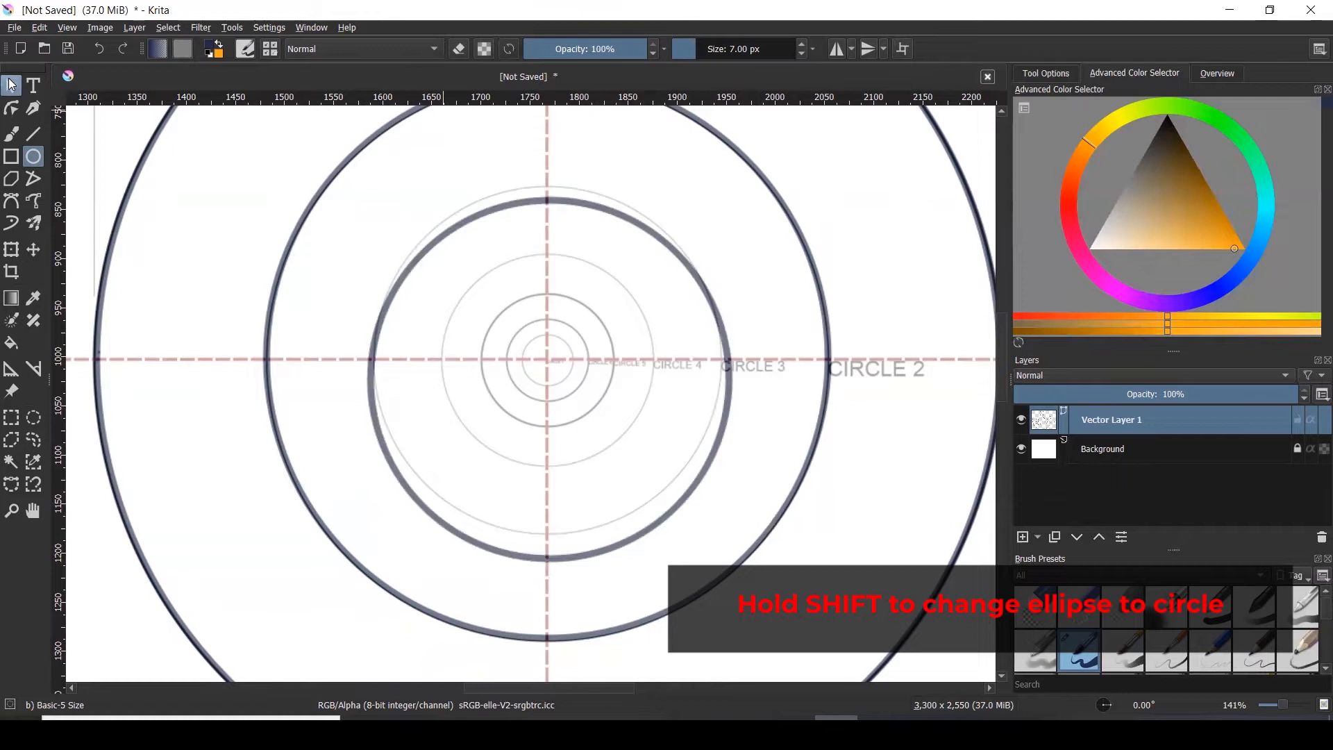
left_click(587, 210)
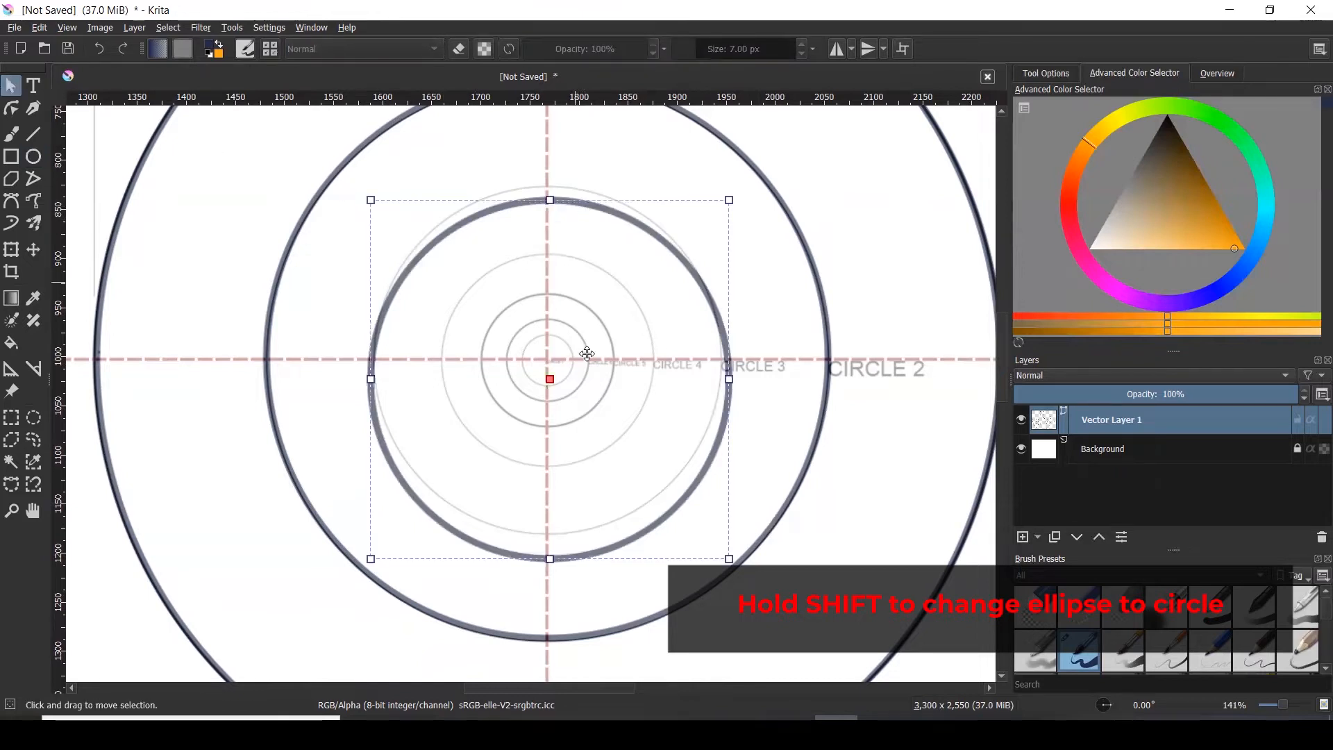
left_click_drag(568, 393, 567, 375)
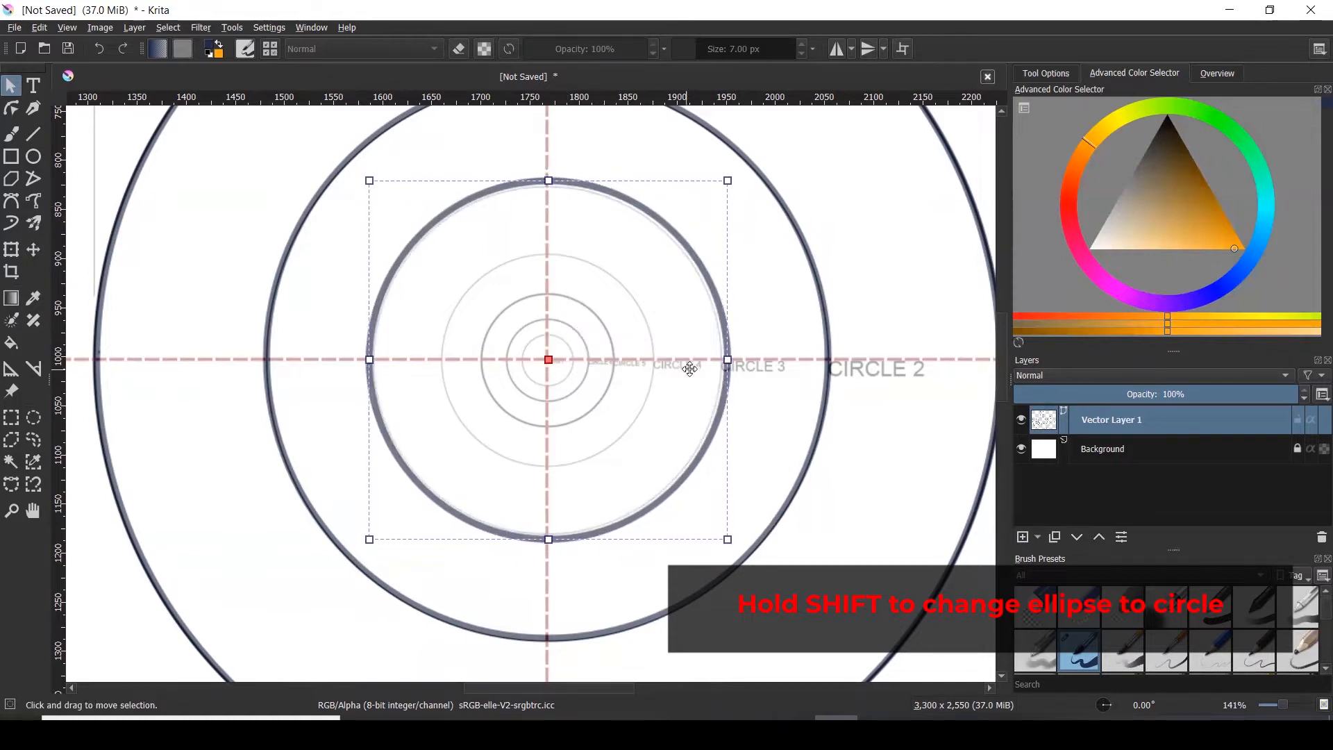
left_click_drag(728, 360, 723, 360)
left_click_drag(368, 358, 371, 359)
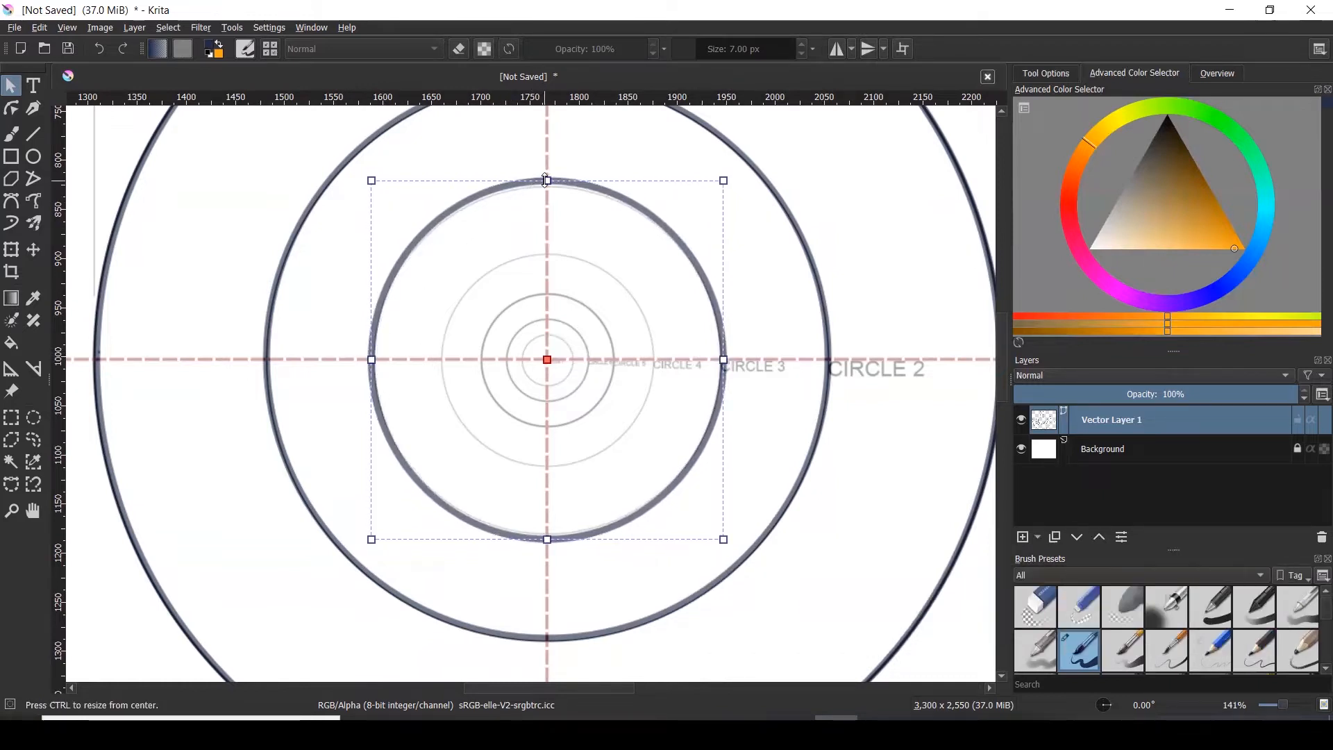
left_click_drag(547, 181, 547, 184)
left_click_drag(548, 539, 548, 534)
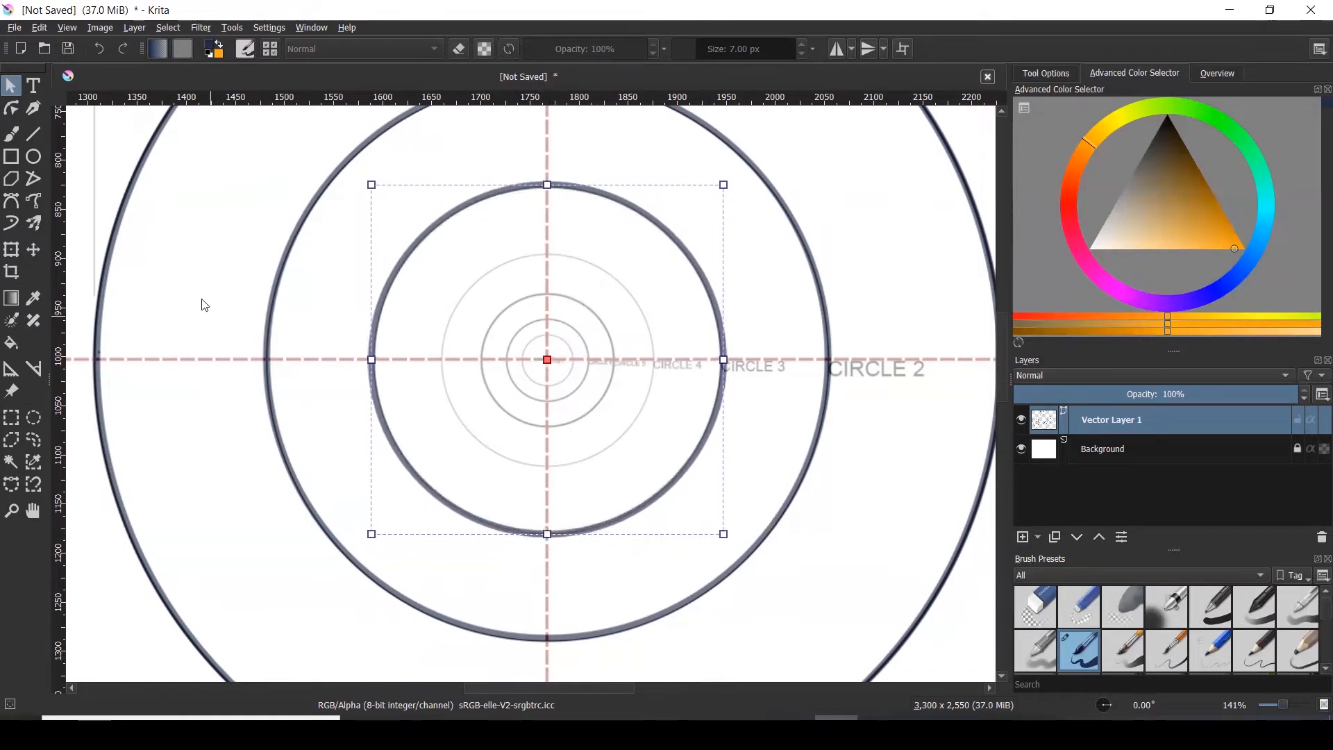
left_click(120, 183)
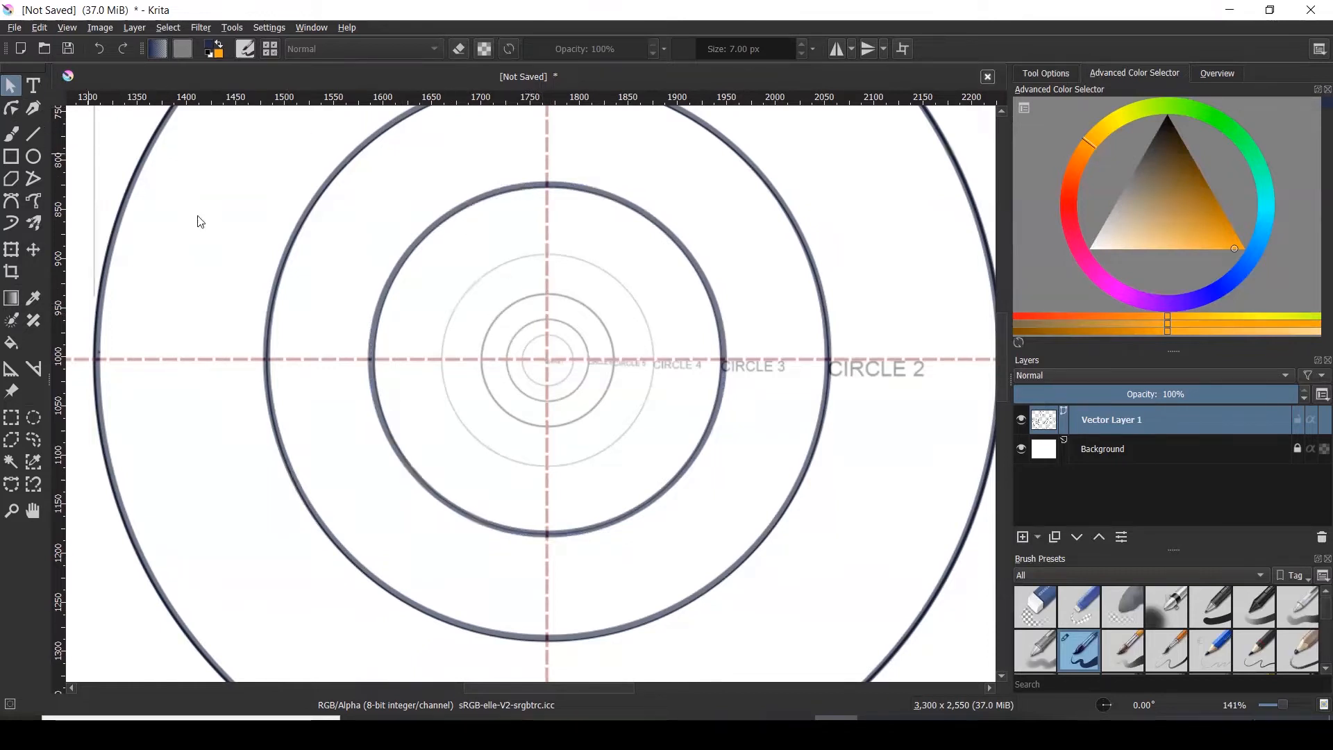
- Draw a circle slightly larger than the CIRCLE 4 reference and concentric with it, undoing the first attempt
left_click(33, 156)
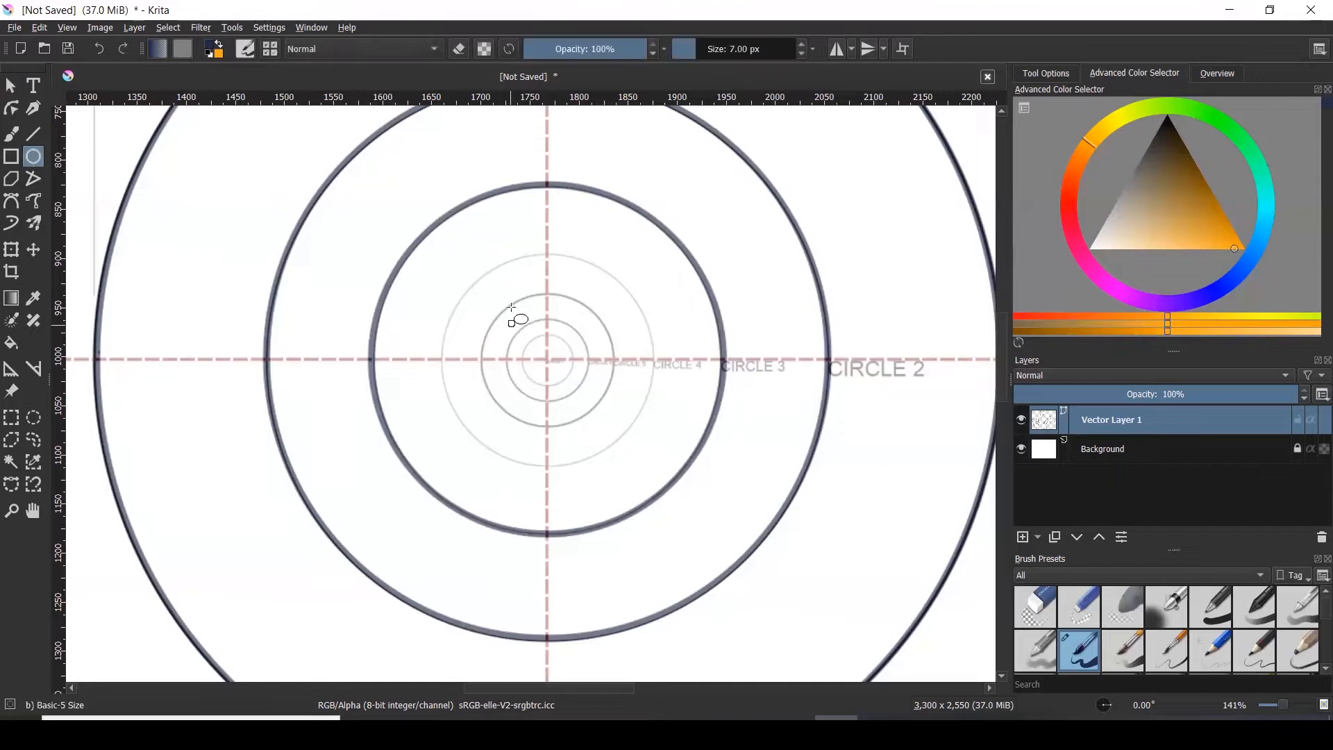
left_click_drag(445, 271, 676, 479)
key("ctrl+z")
left_click_drag(431, 250, 698, 480)
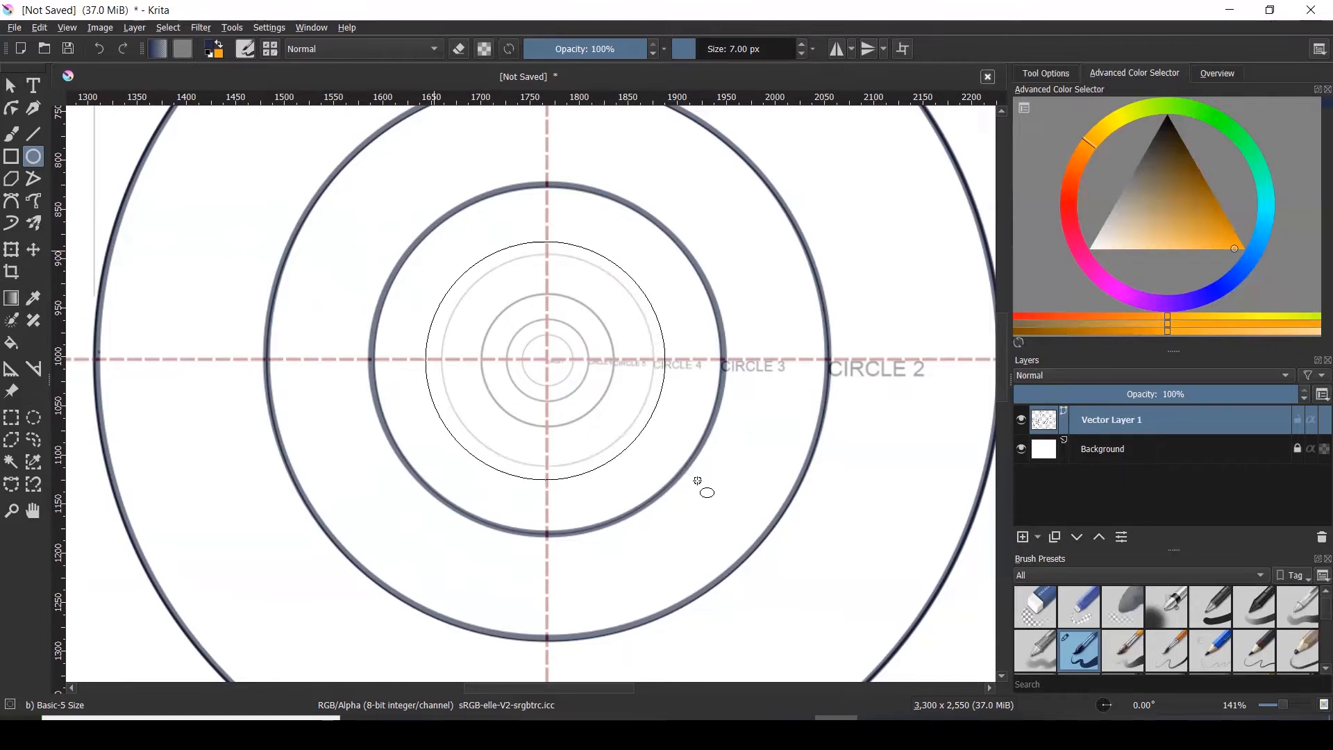
left_click_drag(698, 481, 698, 480)
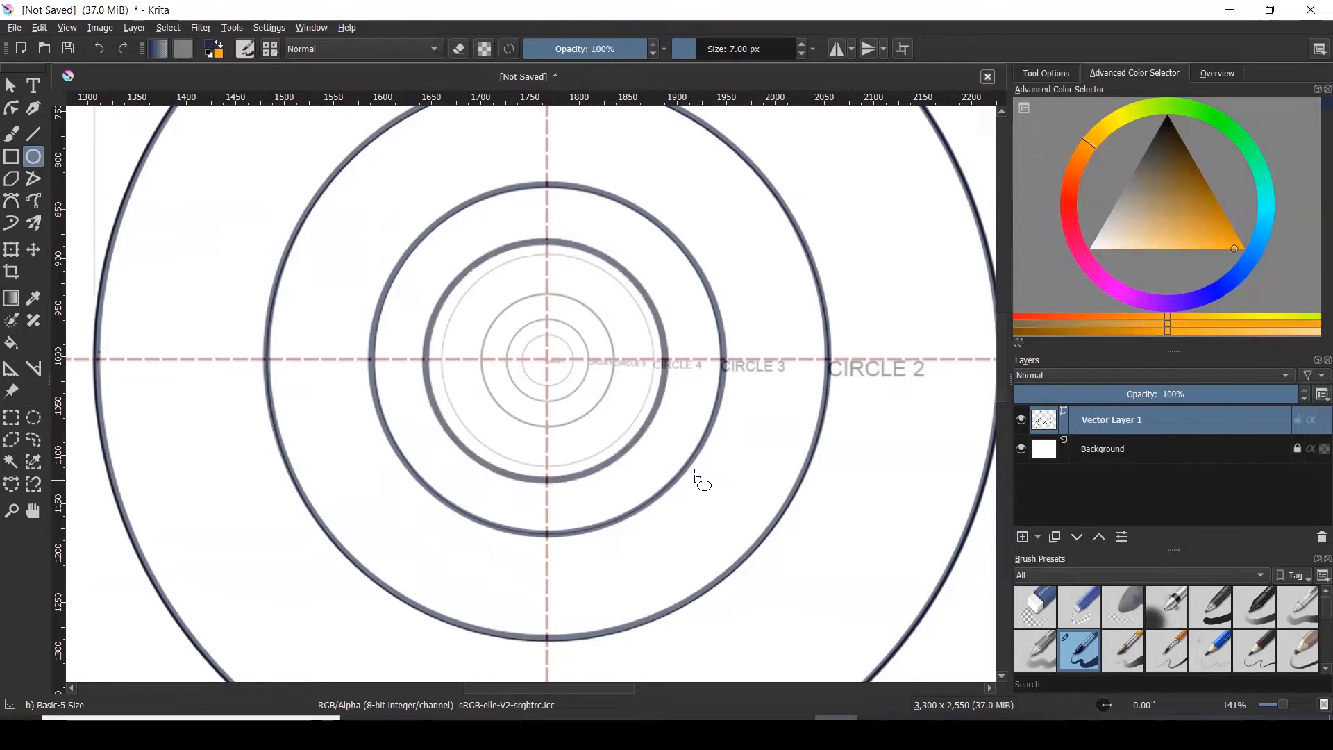
- Shrink the fourth drawn circle with the Select Shapes tool so all four sides match the CIRCLE 4 reference
left_click(11, 85)
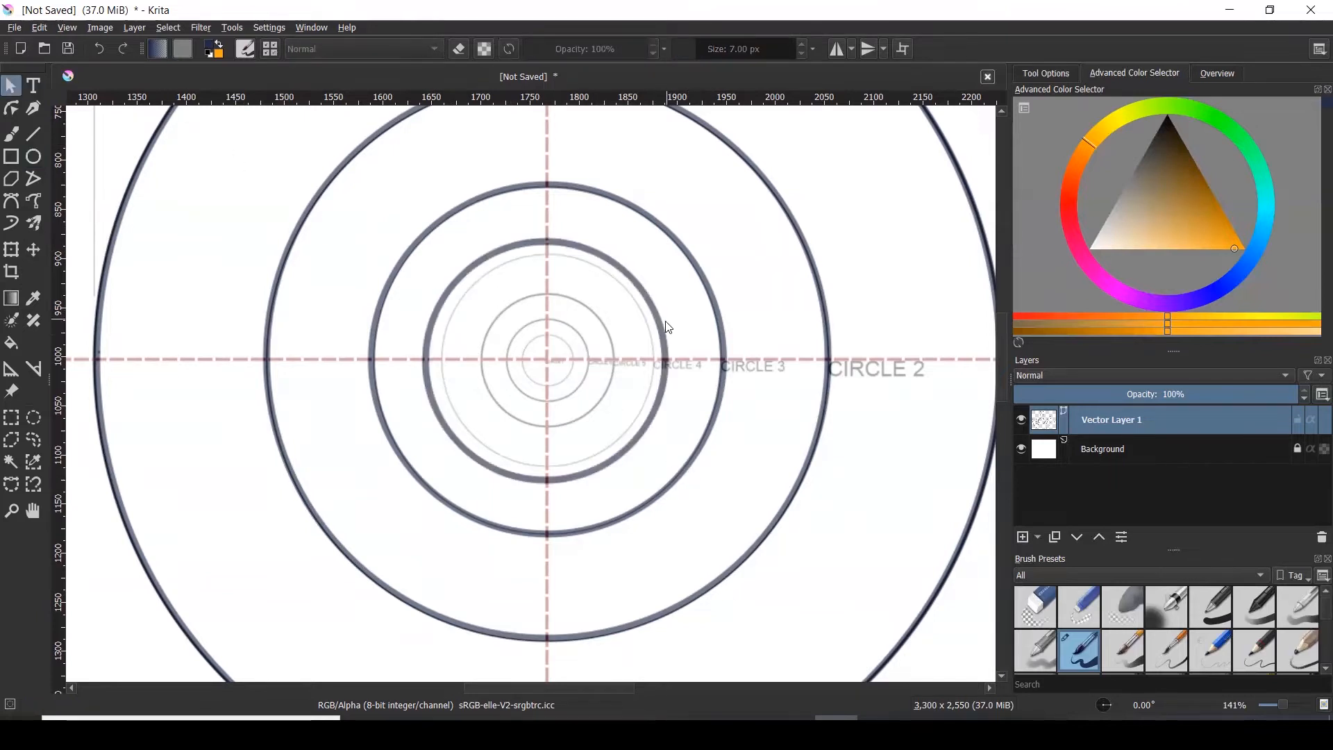
left_click(667, 341)
scroll(552, 362, "up", 2)
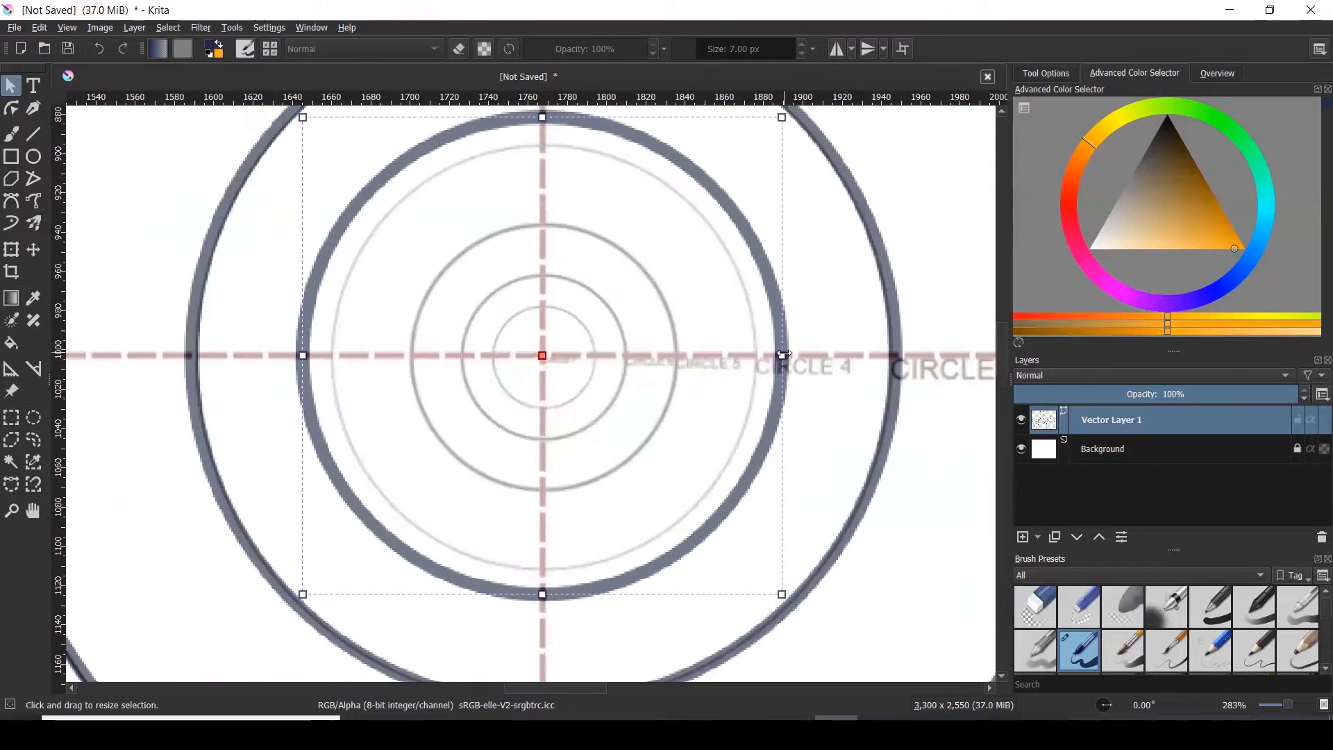
left_click_drag(782, 356, 757, 354)
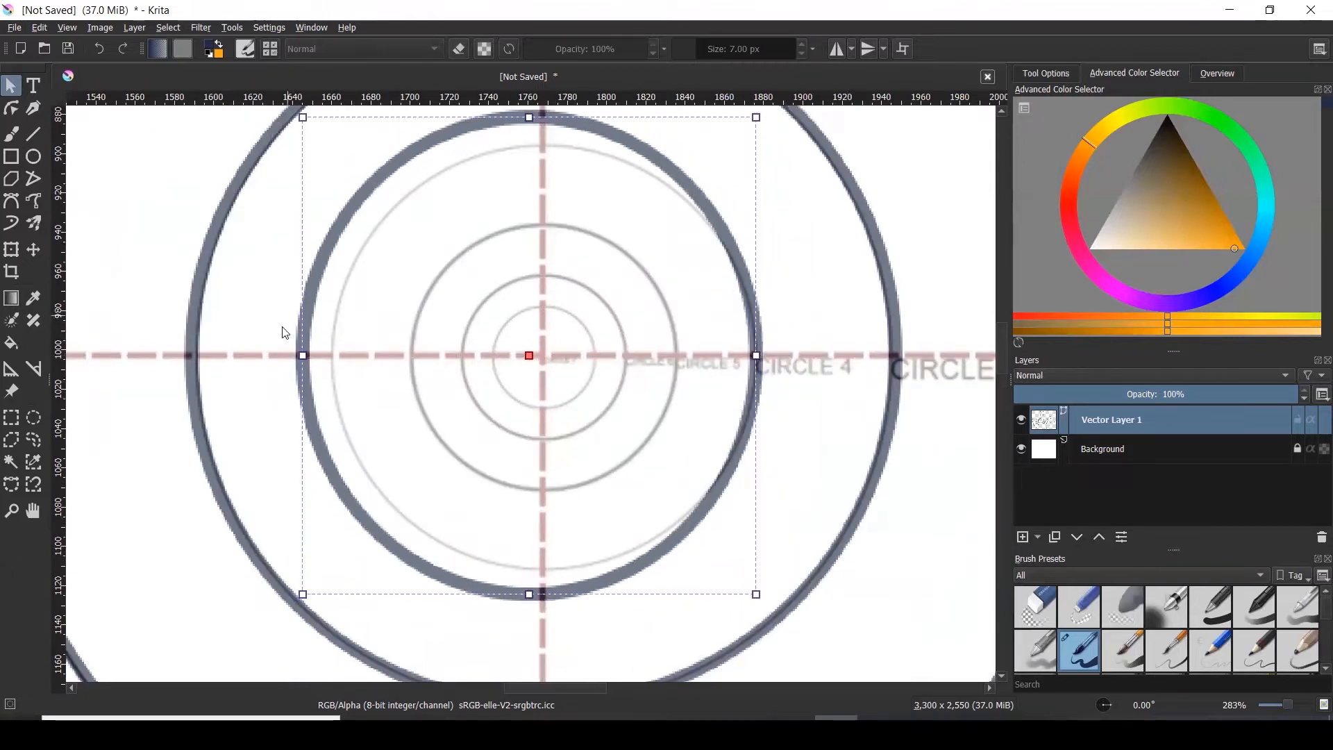
left_click_drag(300, 353, 327, 354)
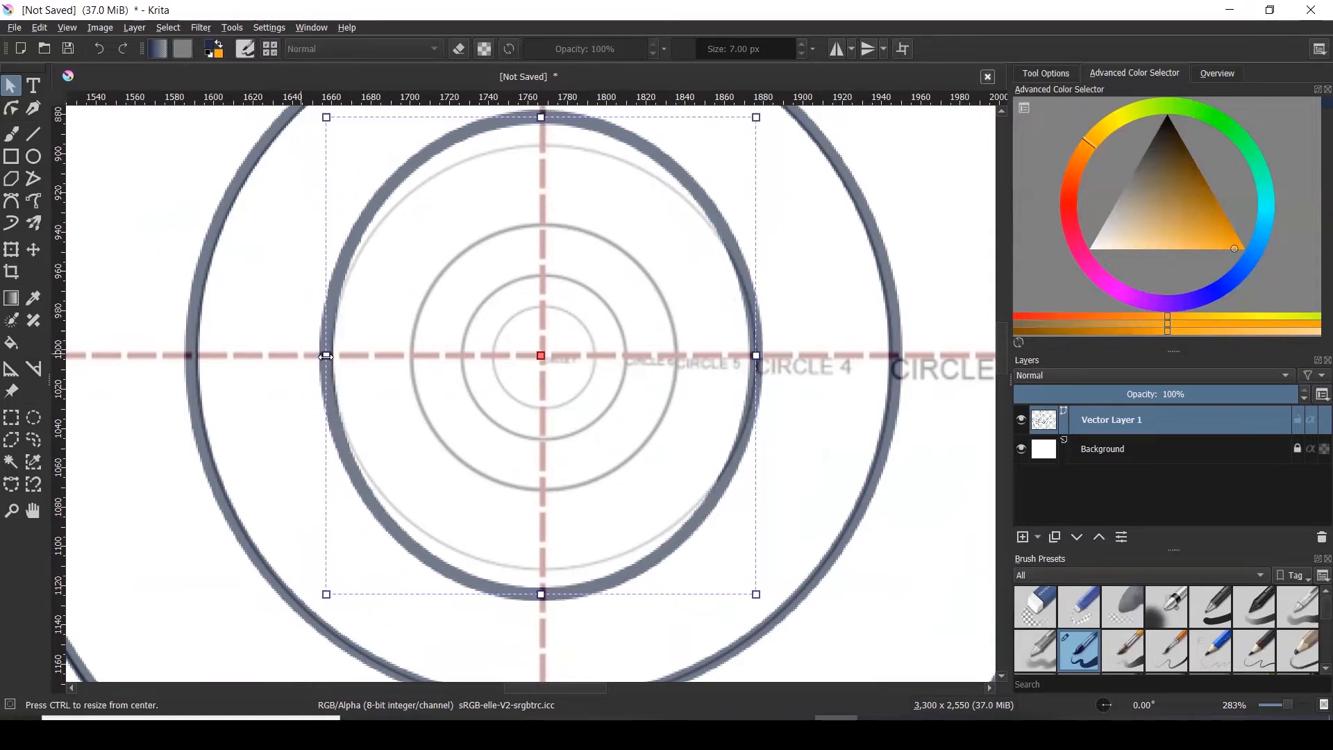
left_click_drag(541, 117, 542, 143)
left_click_drag(542, 594, 541, 568)
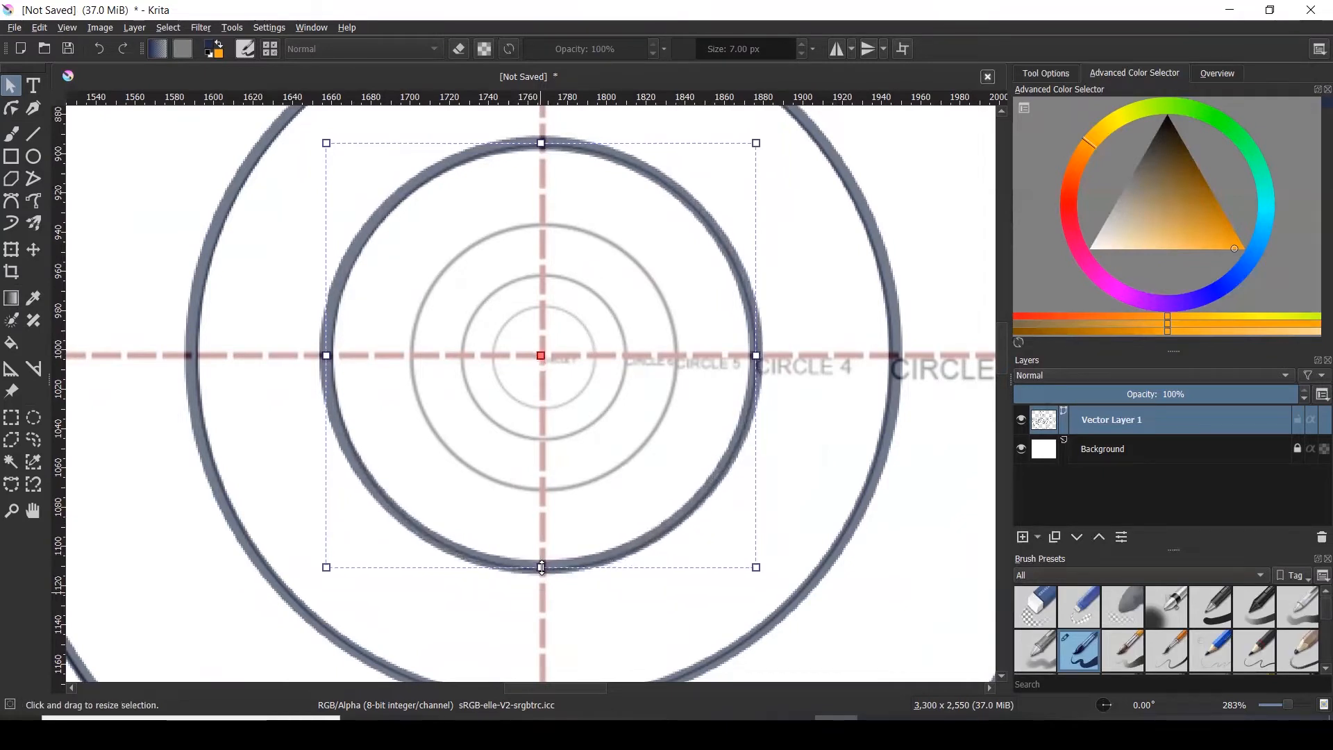
- Draw a circle roughly over the fifth reference circle, just inside the fourth drawn circle
scroll(549, 350, "down", 6)
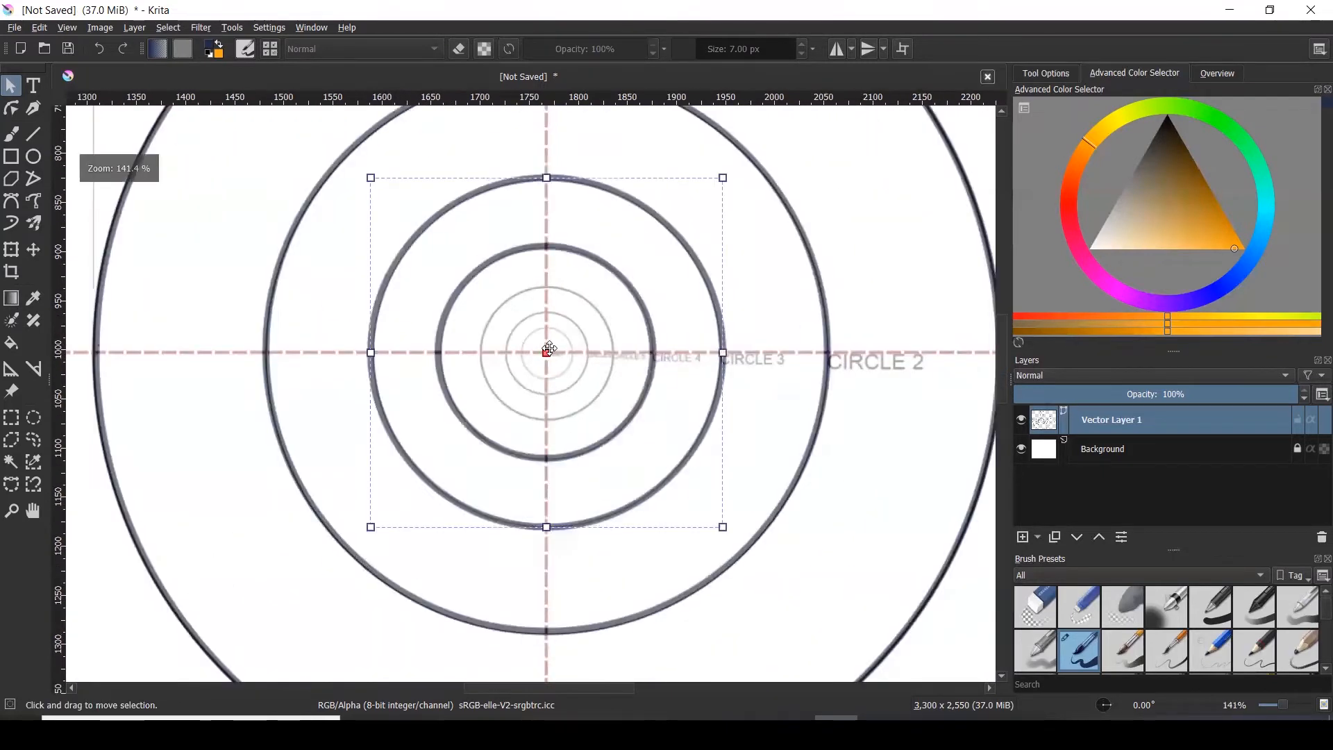
scroll(552, 348, "up", 2)
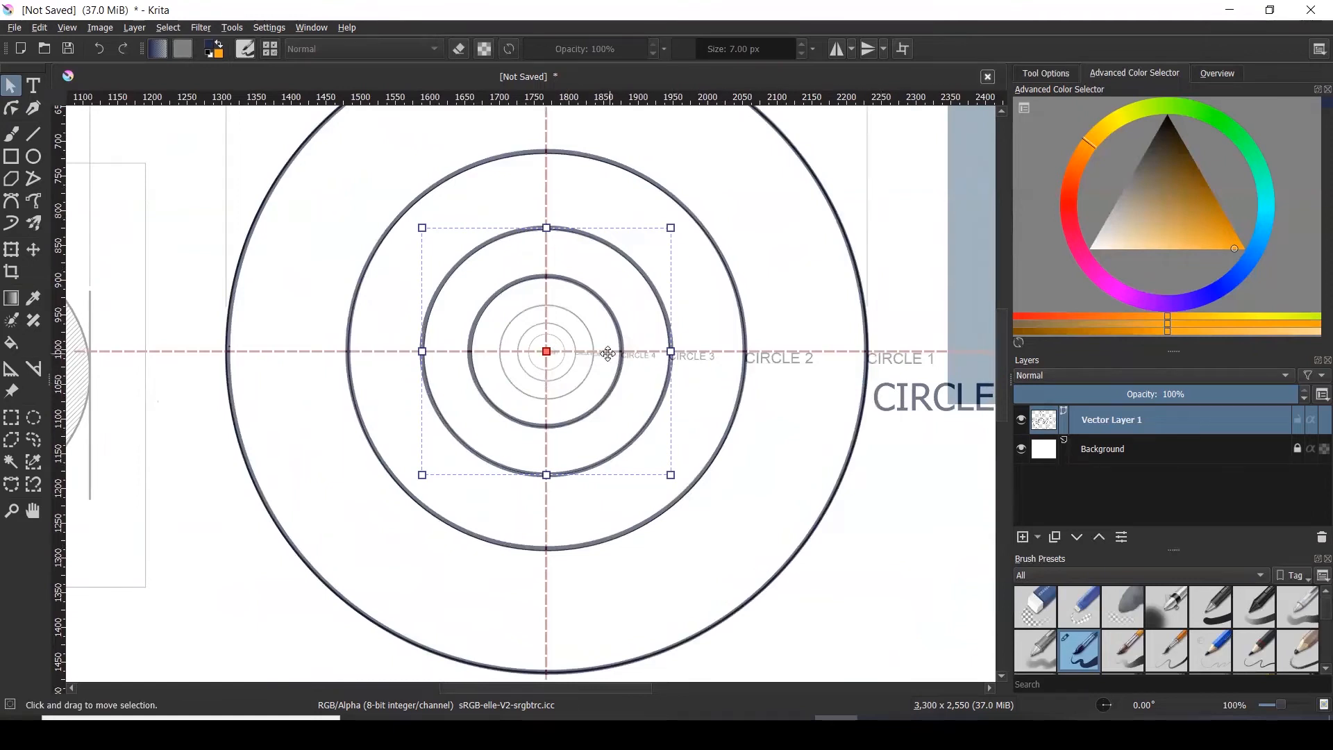
scroll(585, 341, "up", 2)
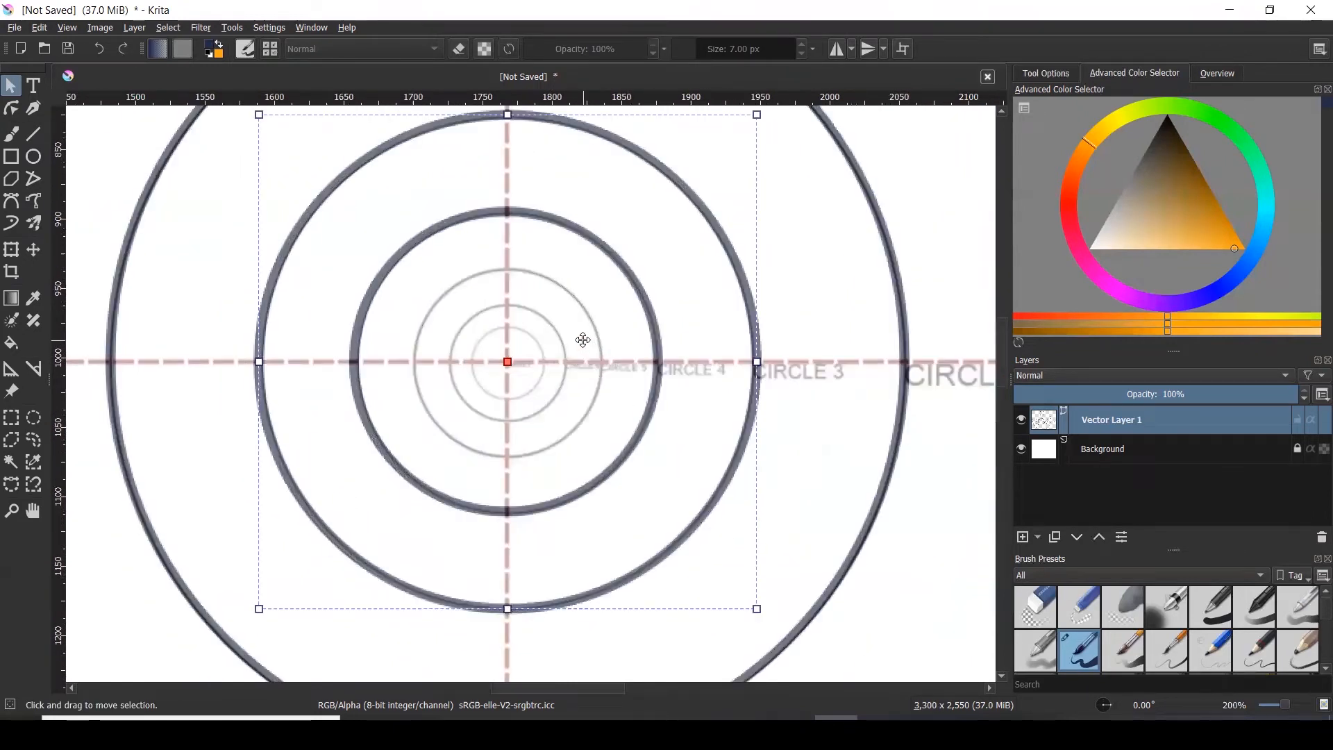
left_click(34, 156)
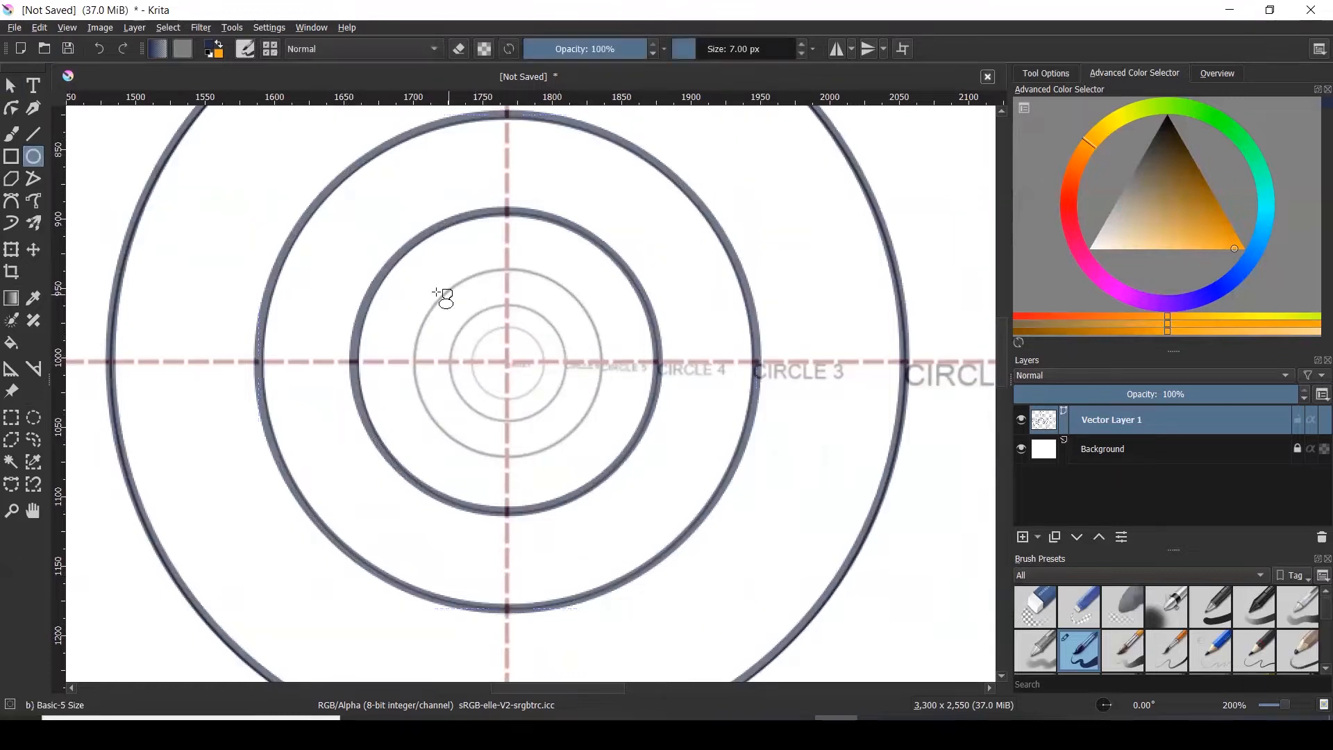
left_click_drag(415, 281, 626, 469)
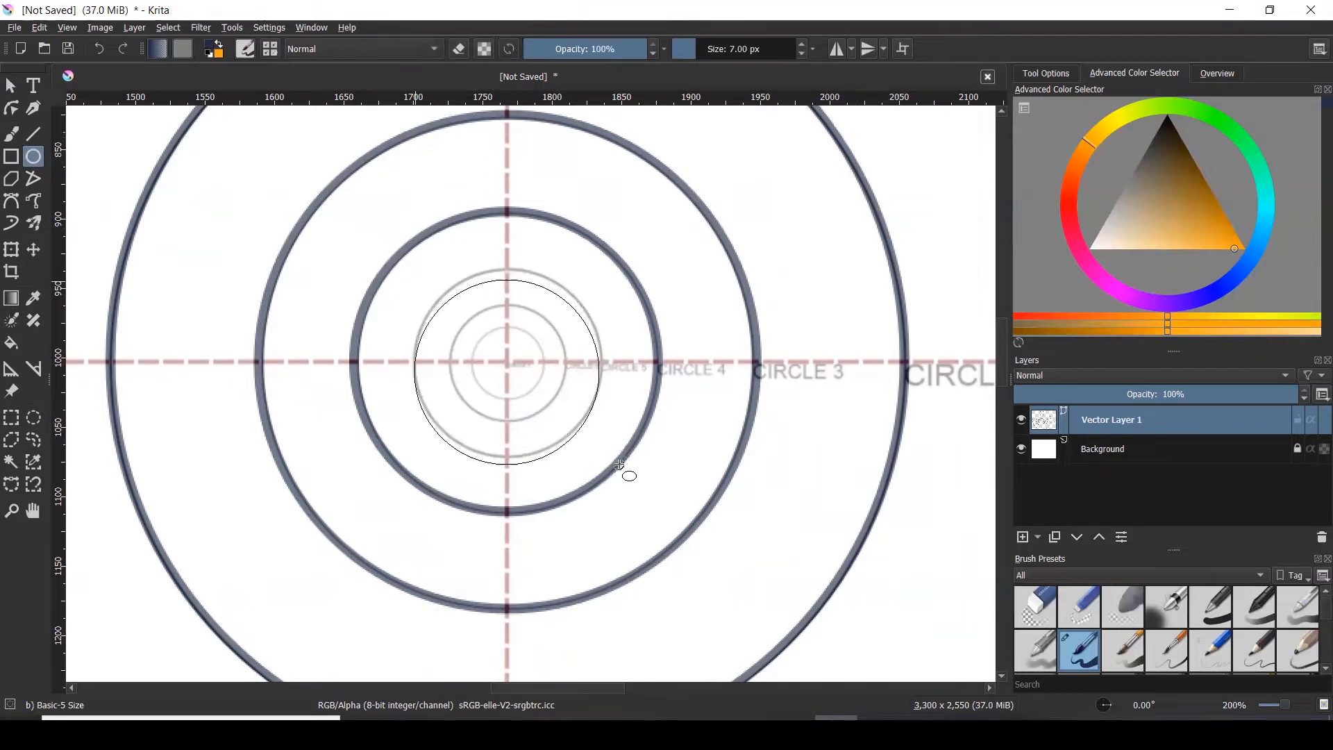
- Select the fifth drawn circle and move it up so its centre sits on the guide crossing and it covers the CIRCLE 5 reference
left_click(11, 85)
left_click(464, 306)
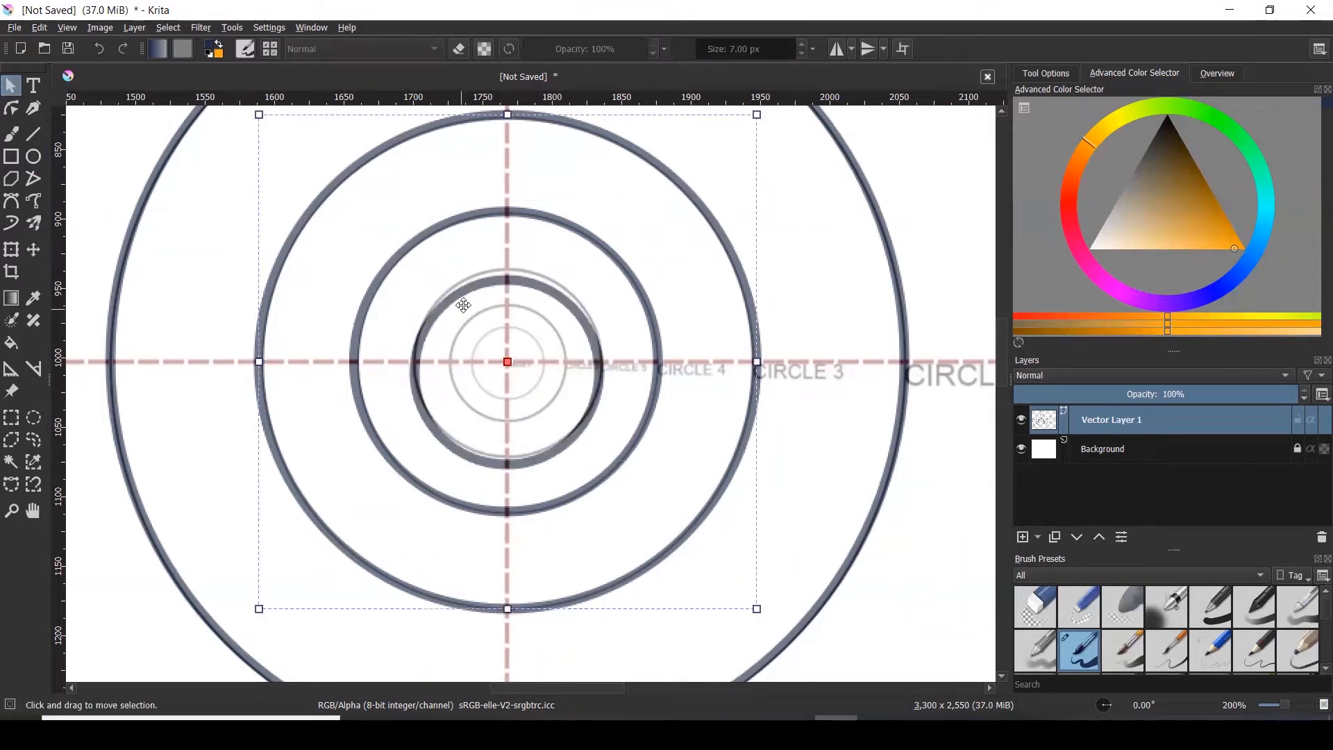
left_click(523, 284)
left_click(521, 281)
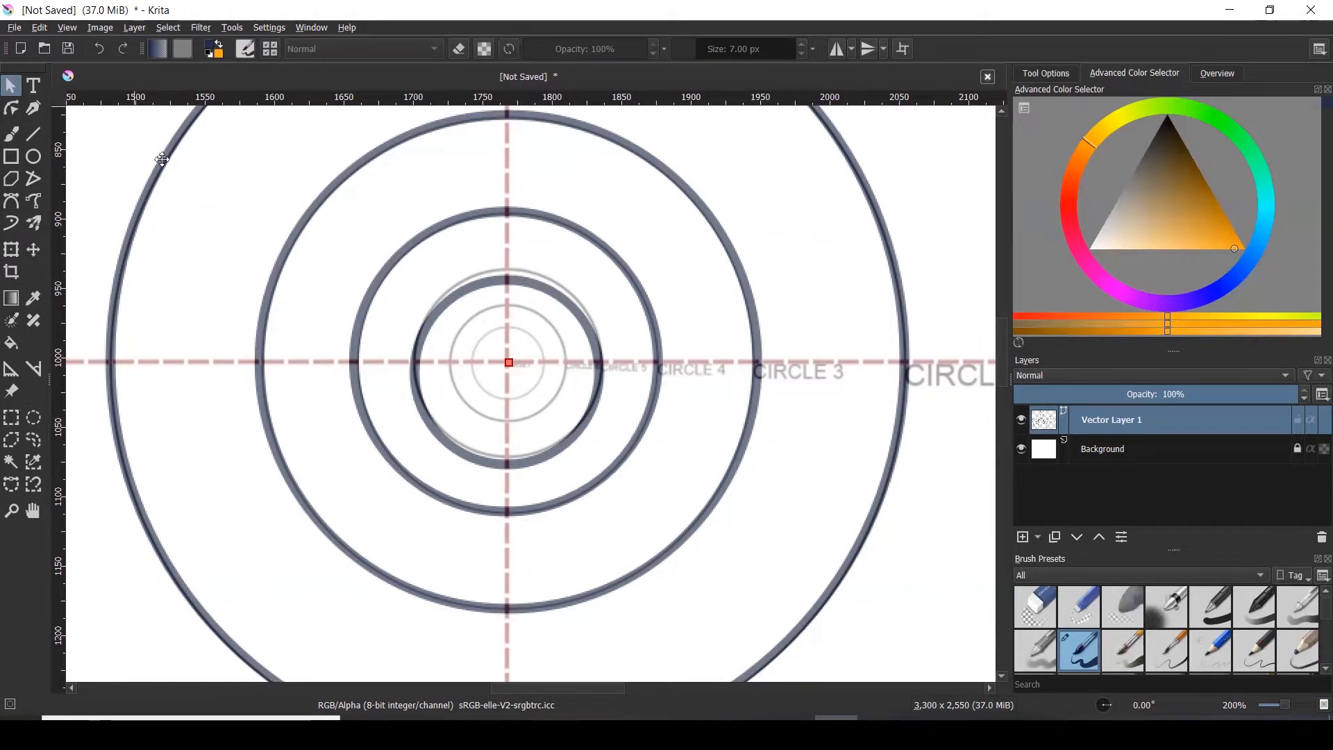
left_click(507, 274)
left_click_drag(507, 274, 506, 268)
scroll(629, 363, "down", 2)
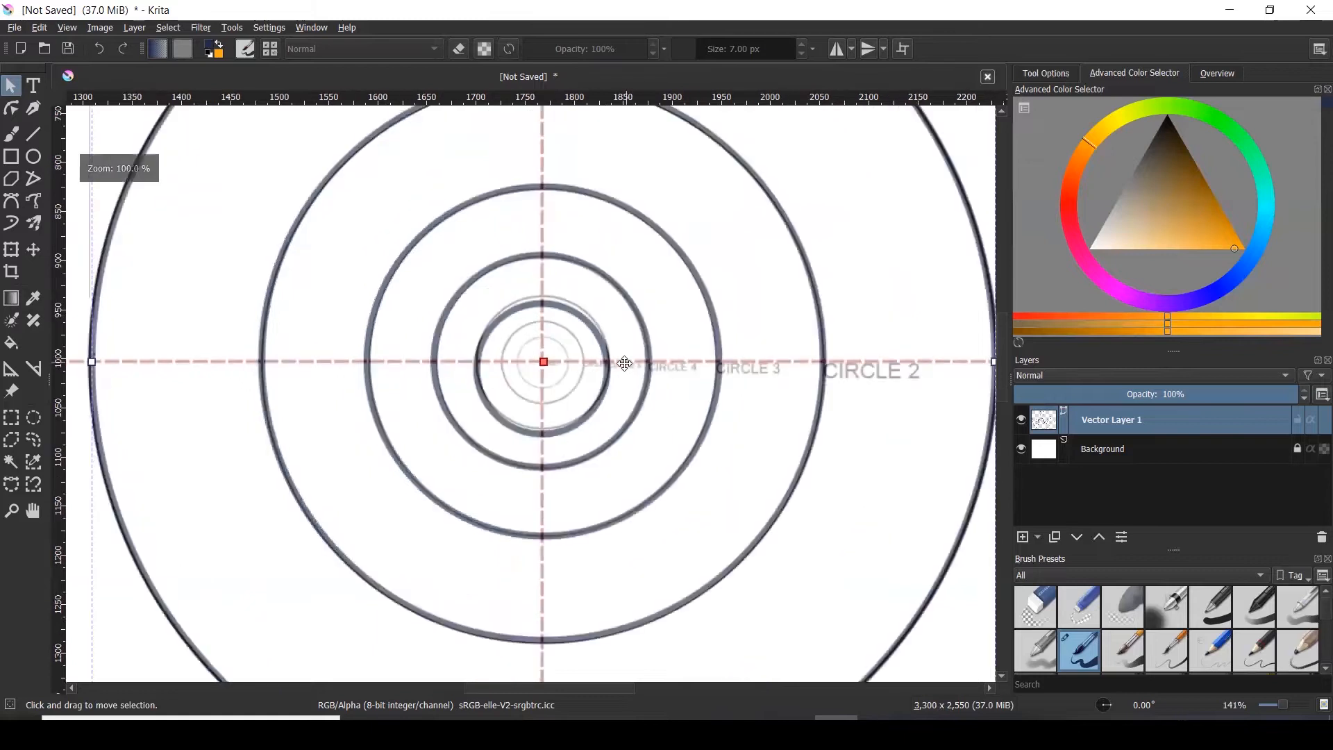
left_click(610, 381)
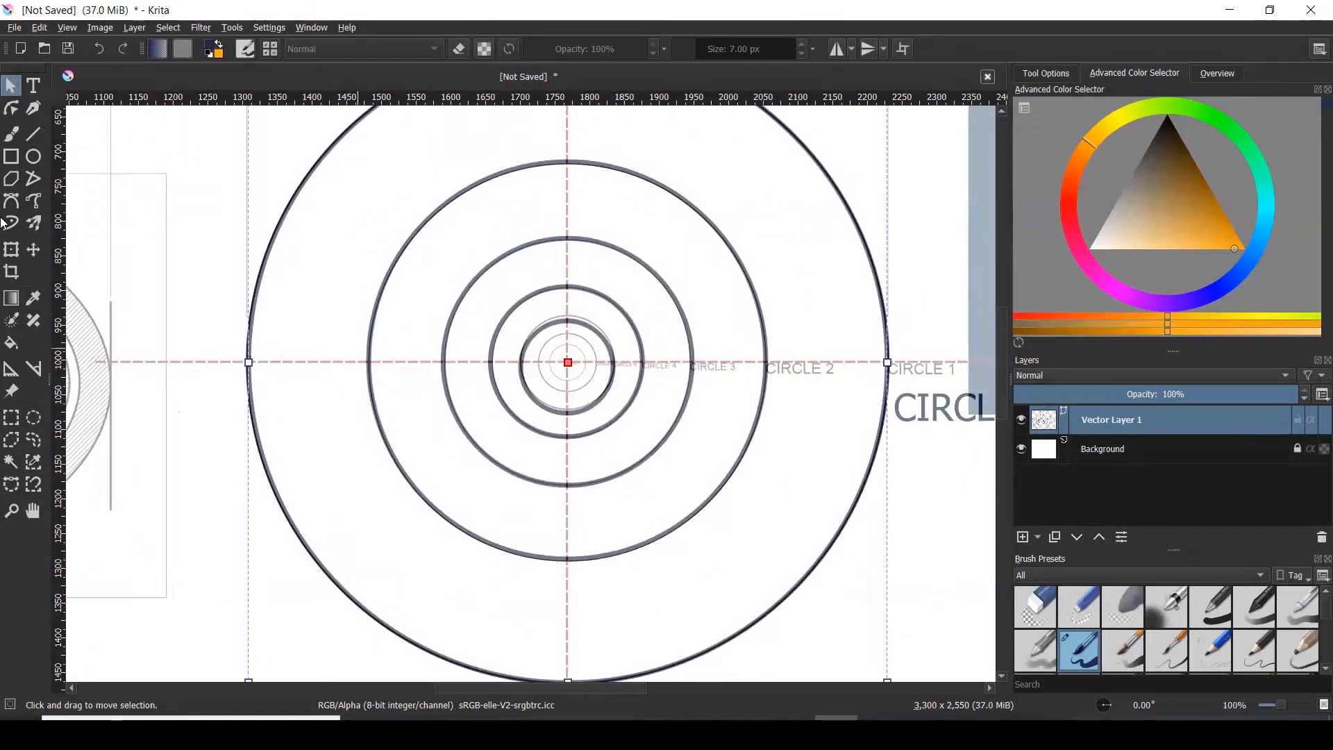
left_click(941, 525)
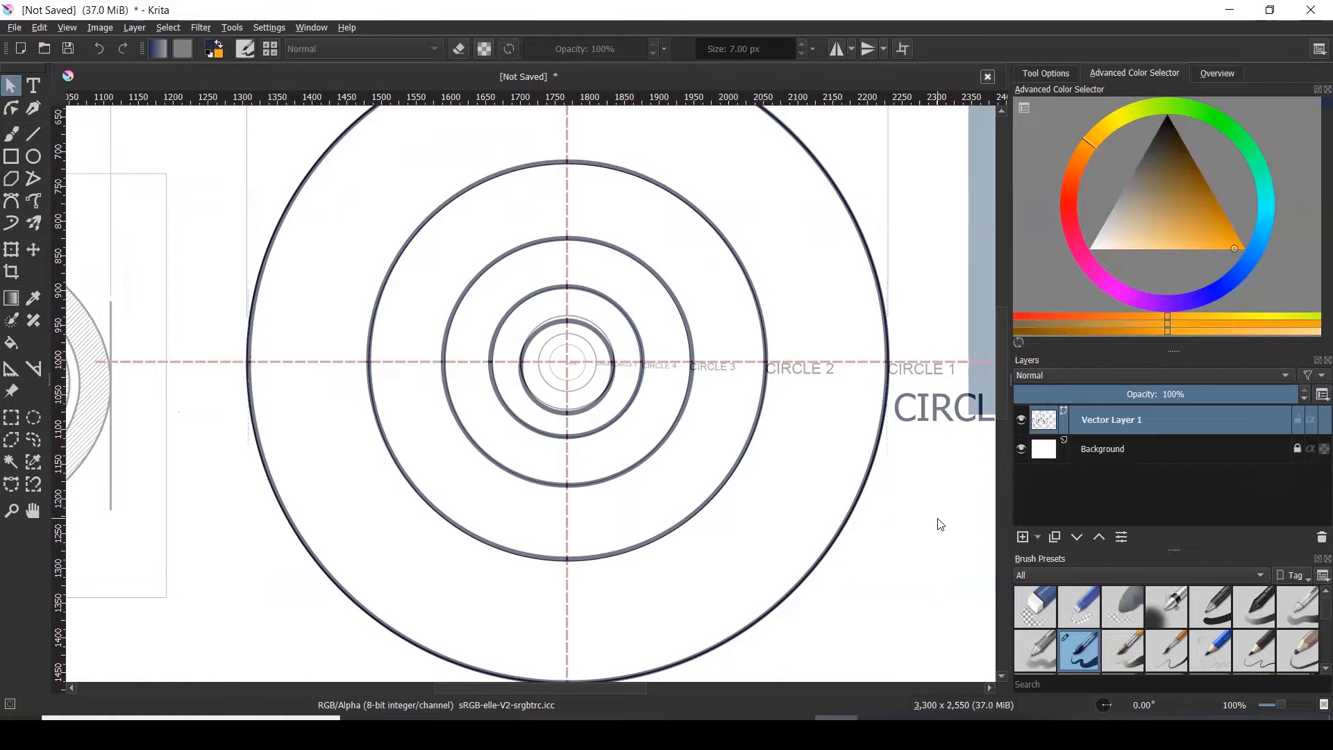
left_click(618, 382)
scroll(555, 380, "up", 3)
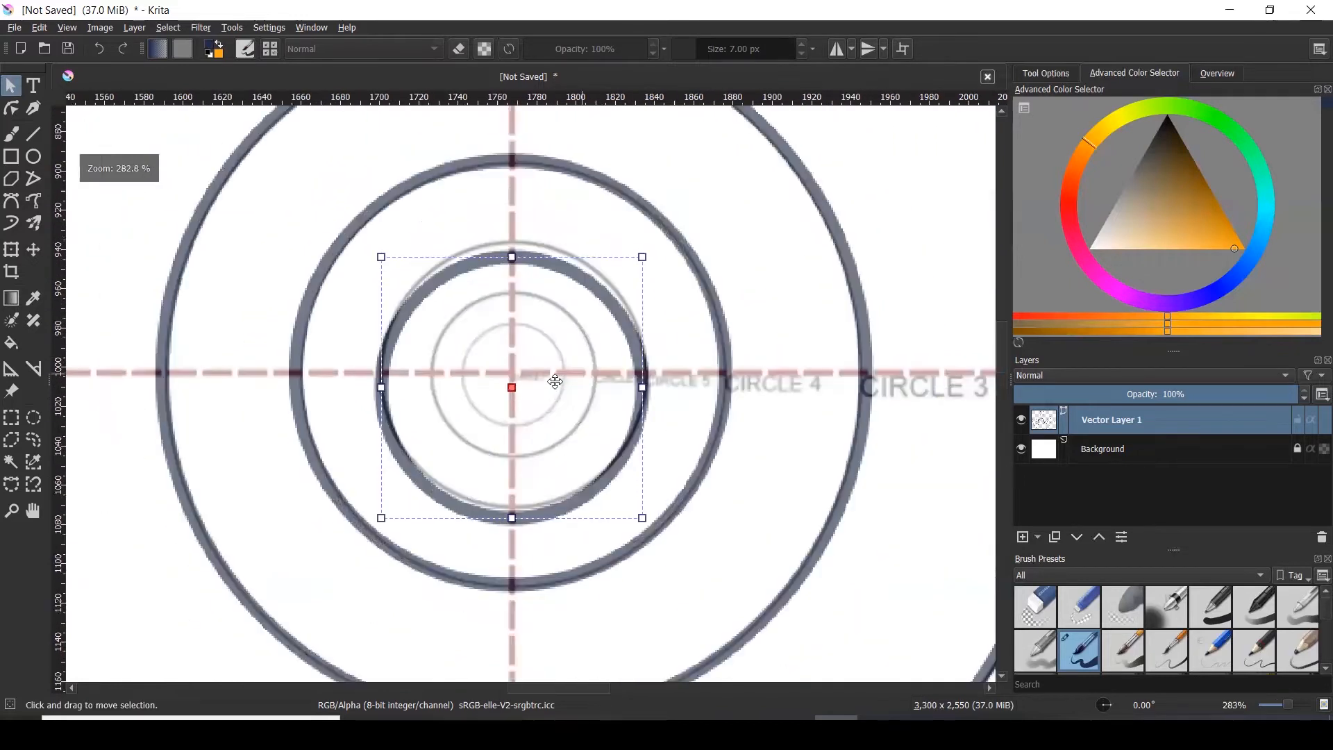
left_click_drag(524, 391, 525, 377)
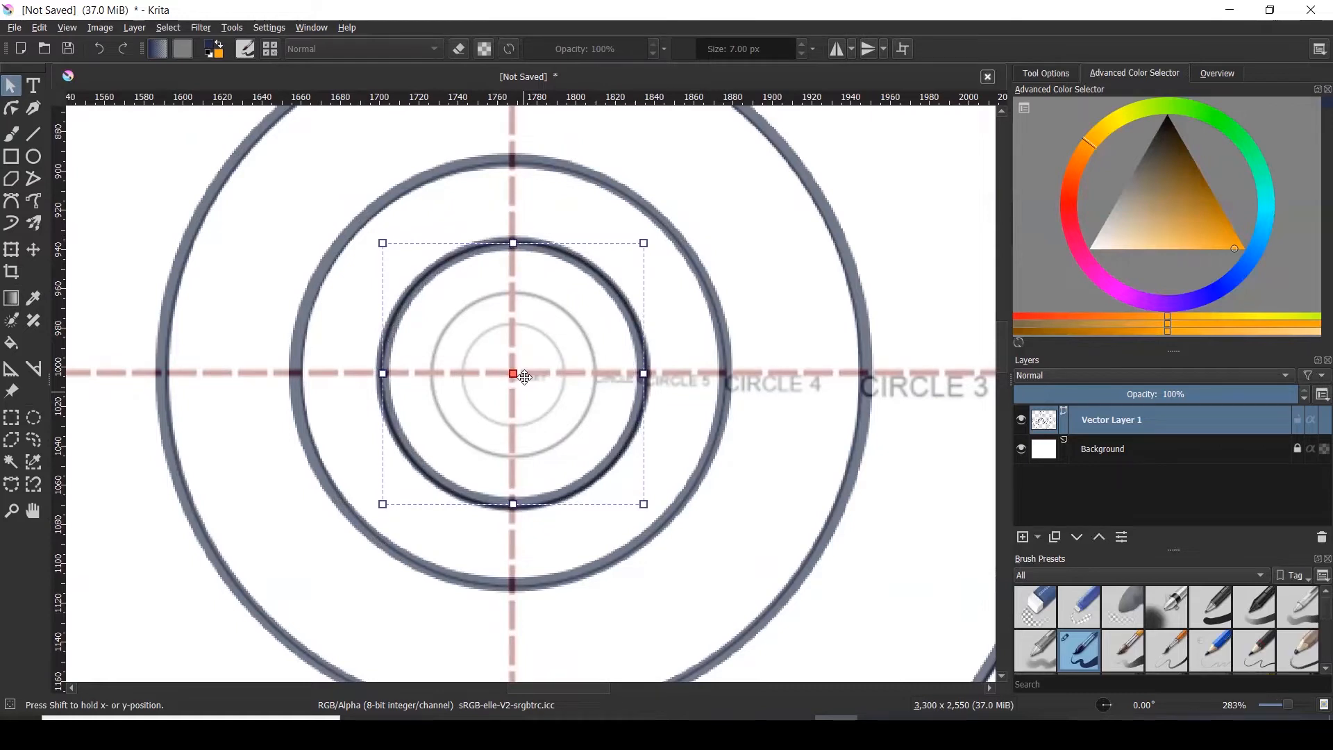
left_click_drag(524, 377, 525, 377)
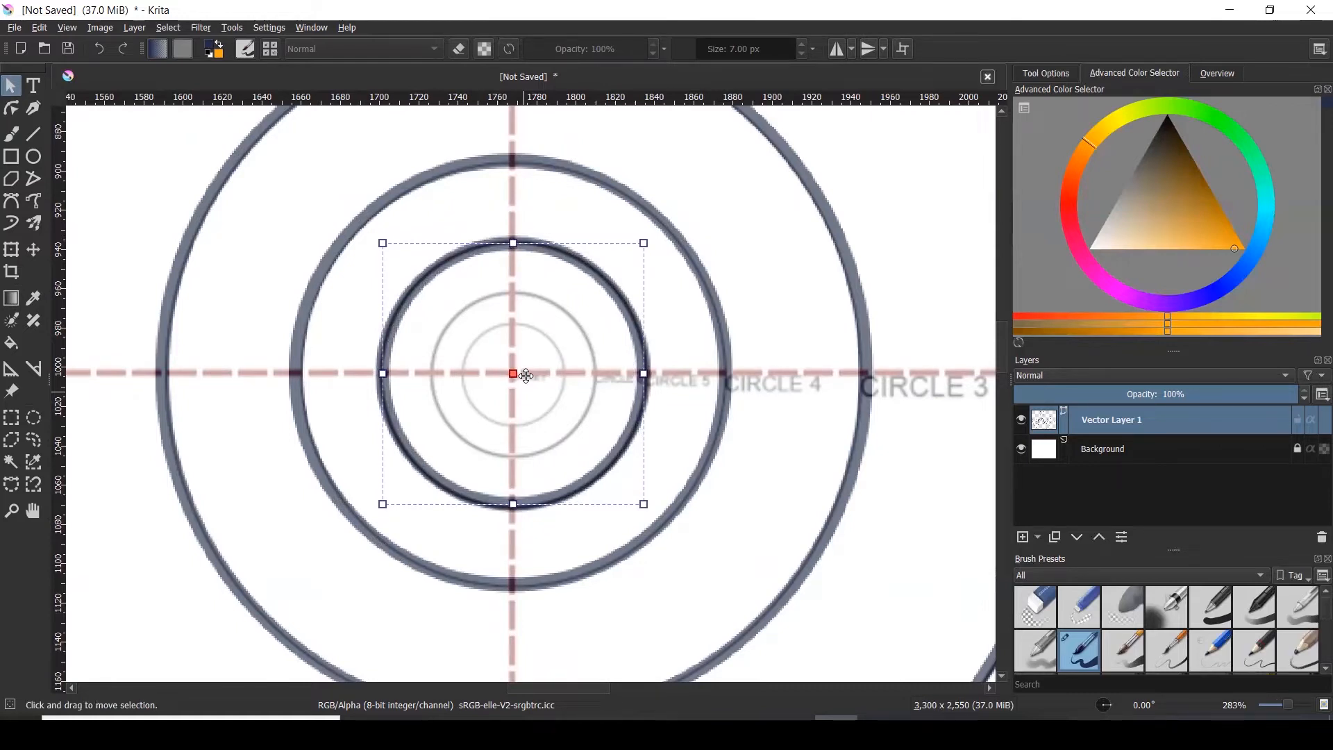
- Duplicate the fifth circle in place, shrink the copy on all four sides to match the sixth reference circle, and deselect it
scroll(548, 358, "down", 2)
scroll(549, 358, "up", 1)
scroll(548, 358, "up", 2)
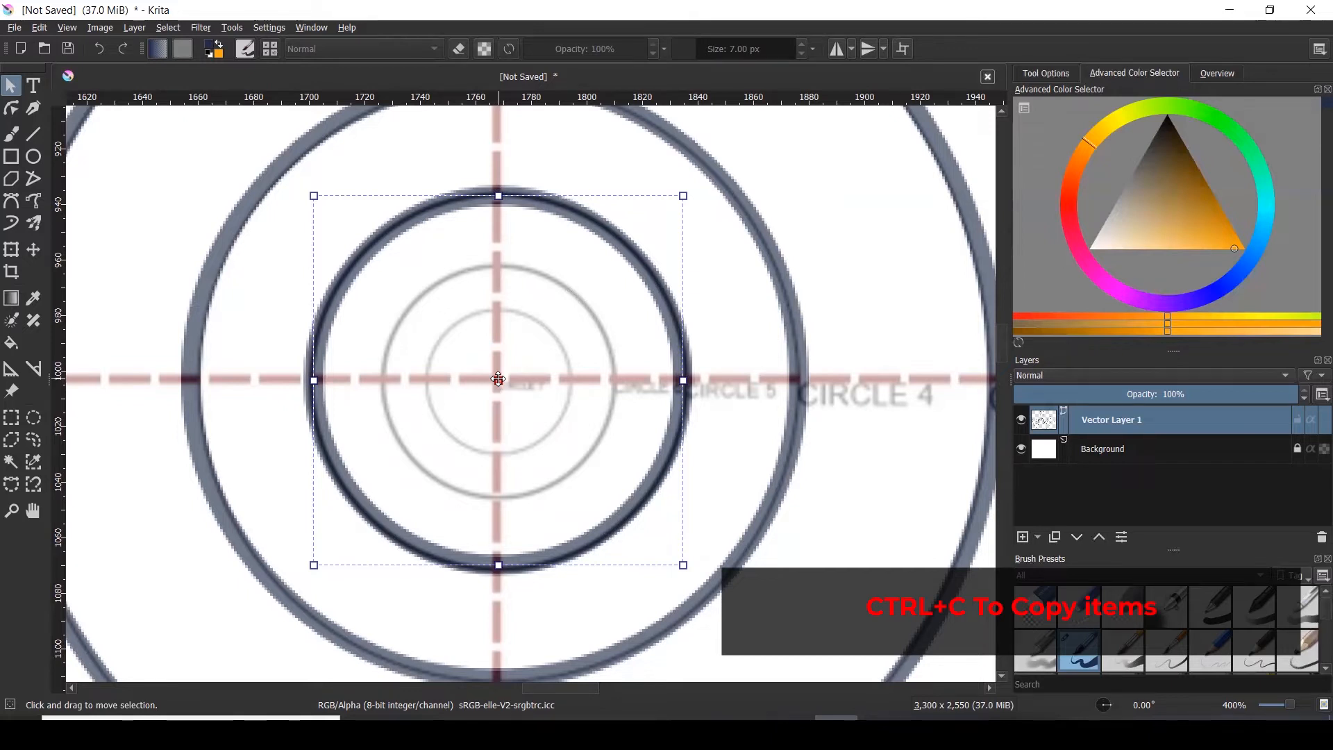
key("ctrl+alt+v")
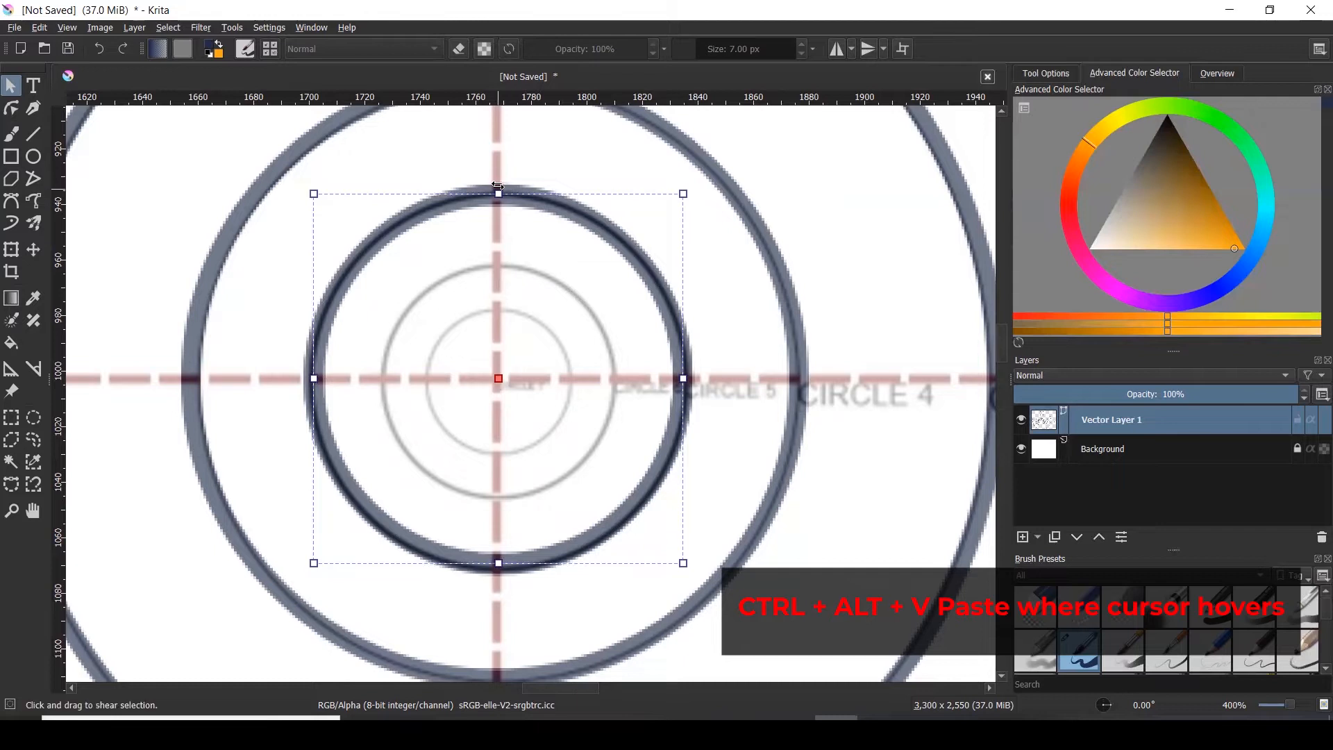
left_click_drag(498, 193, 493, 259)
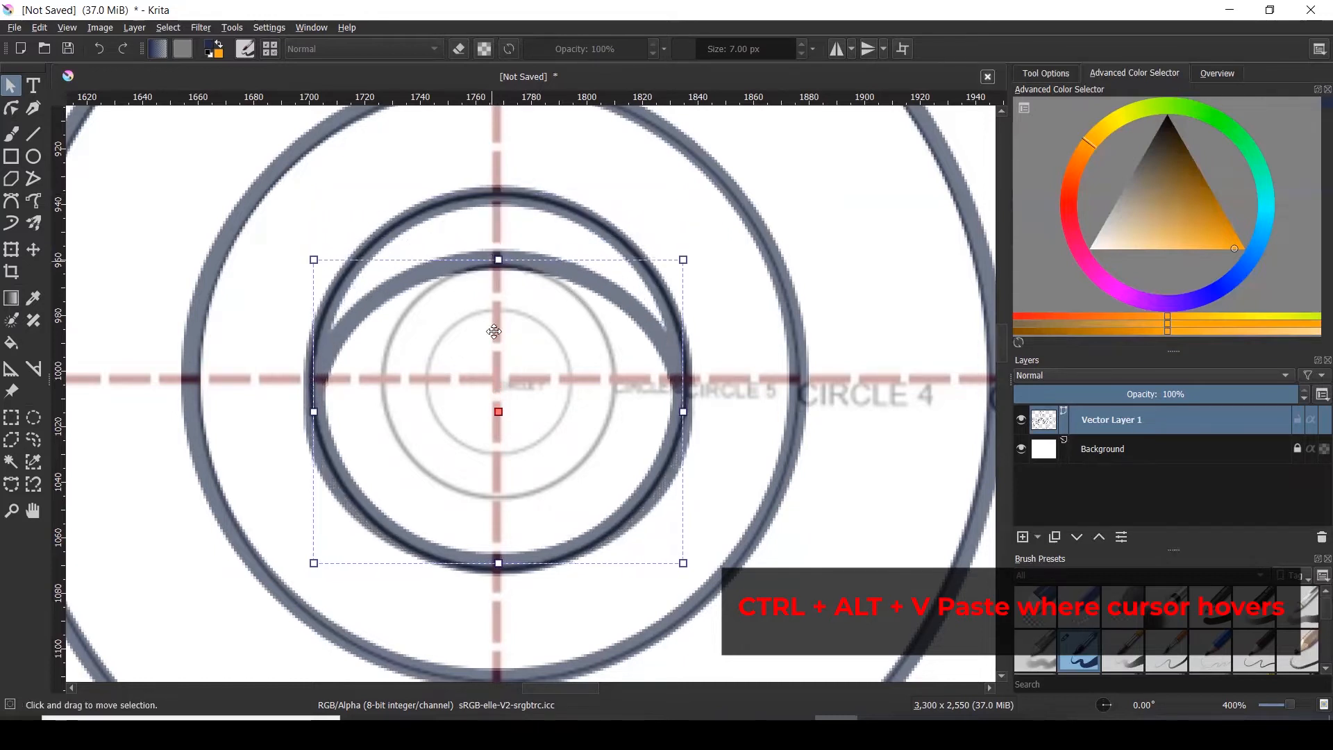
left_click_drag(492, 564, 495, 499)
left_click_drag(684, 380, 619, 380)
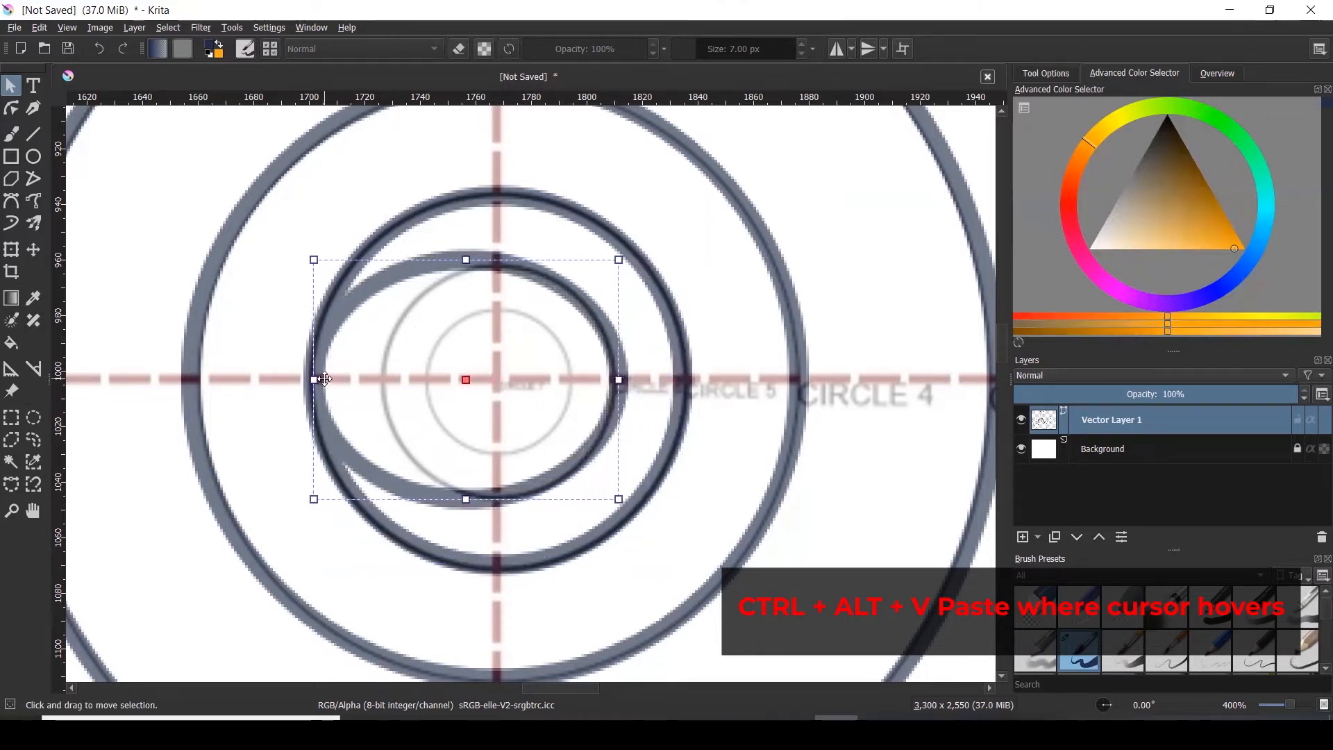
left_click_drag(314, 381, 375, 386)
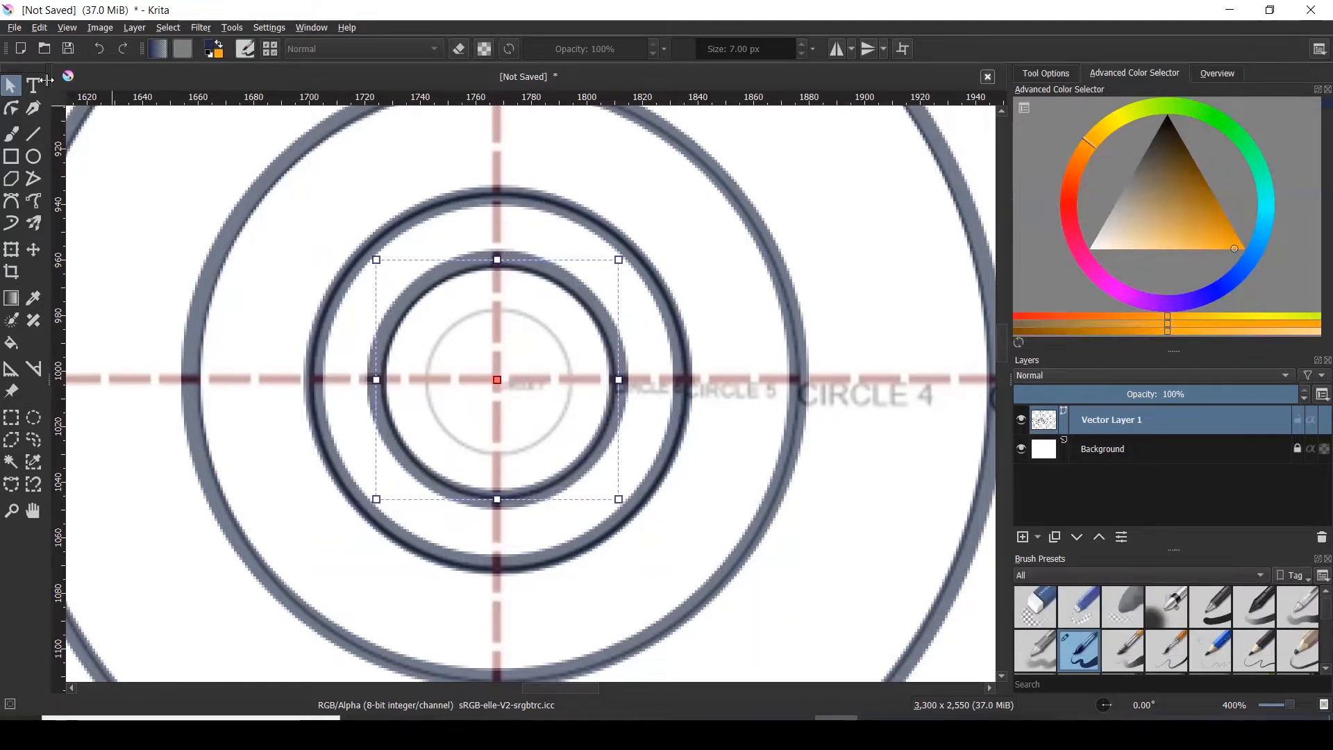
left_click(823, 270)
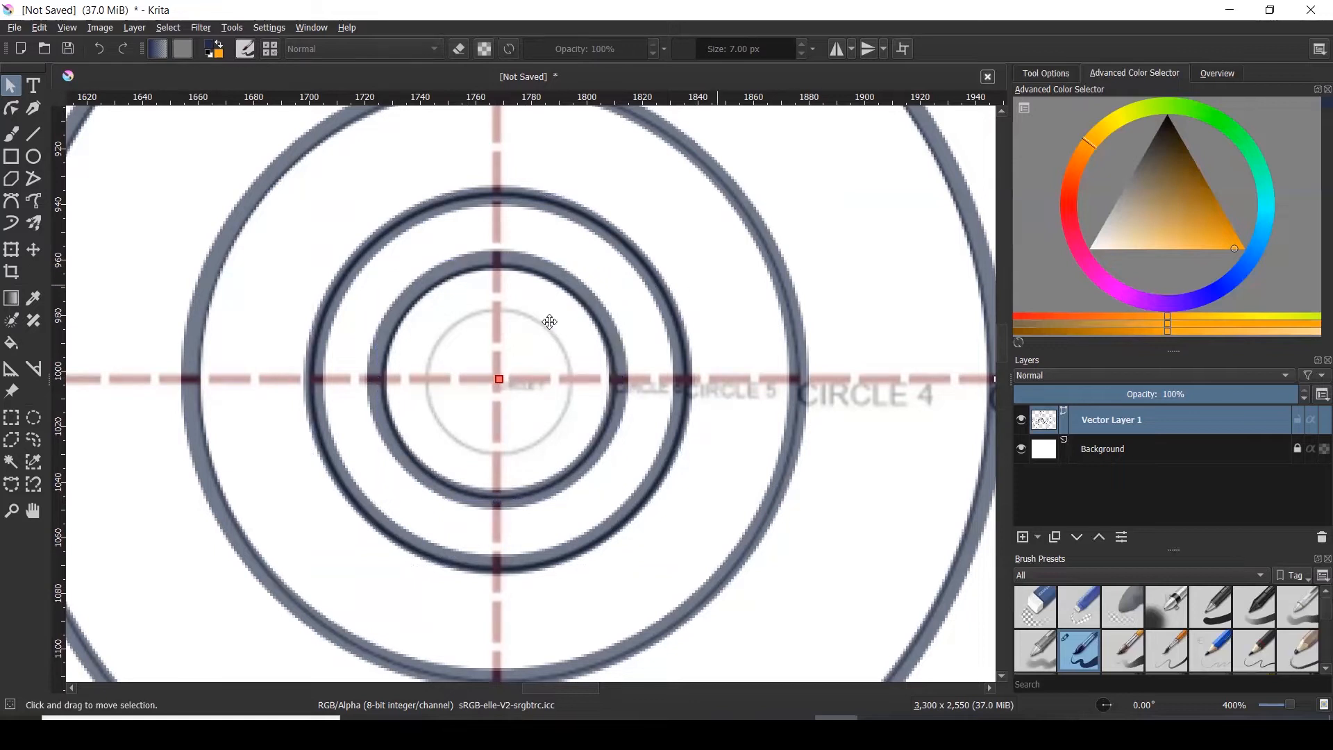
- Duplicate the sixth drawn circle and move the copy so it is centred on the guide crossing
scroll(498, 377, "down", 2)
left_click(499, 376)
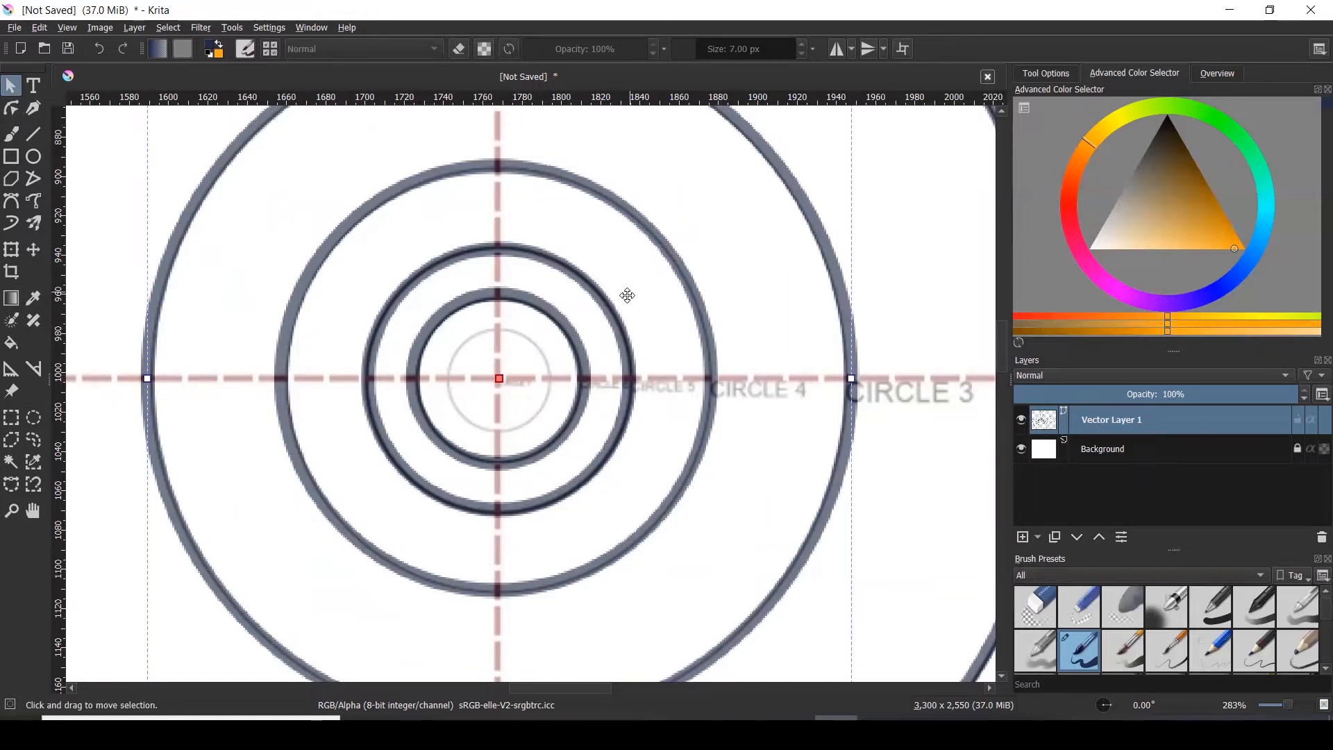
scroll(627, 296, "down", 5)
scroll(609, 290, "up", 5)
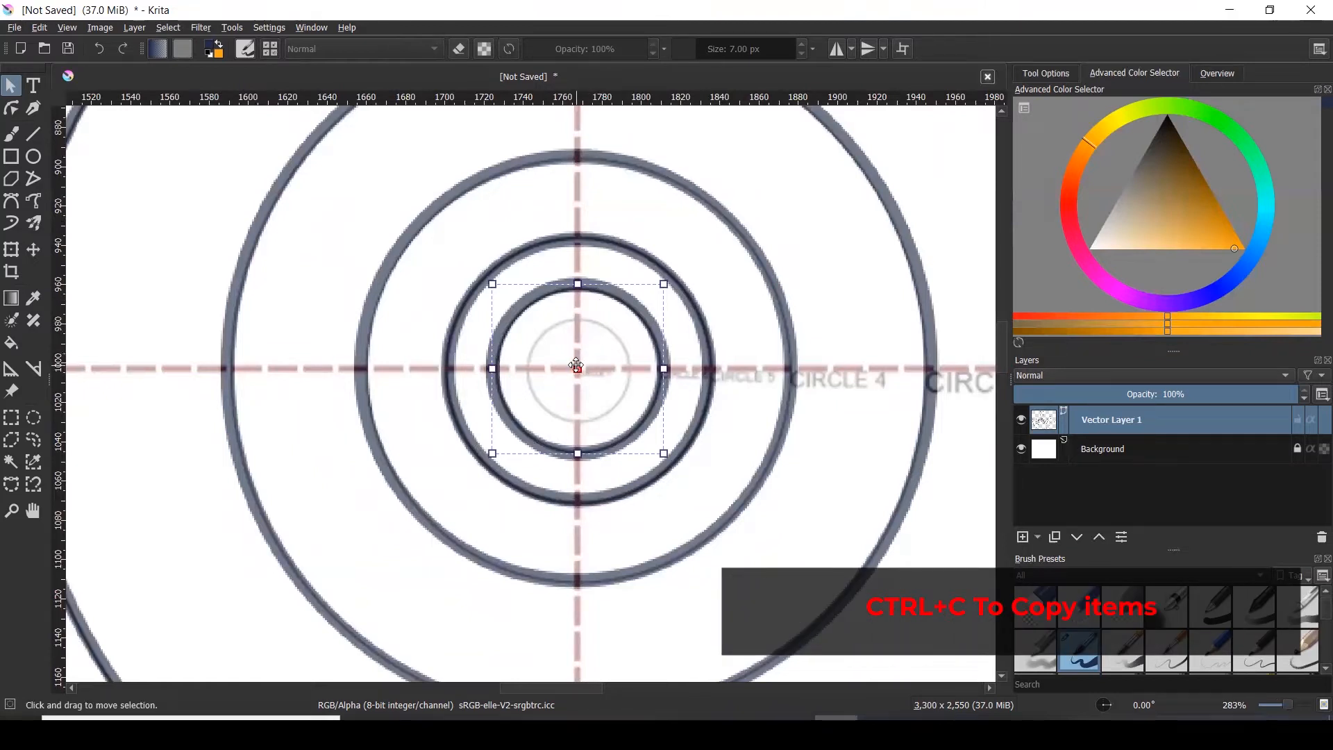
scroll(248, 129, "down", 3)
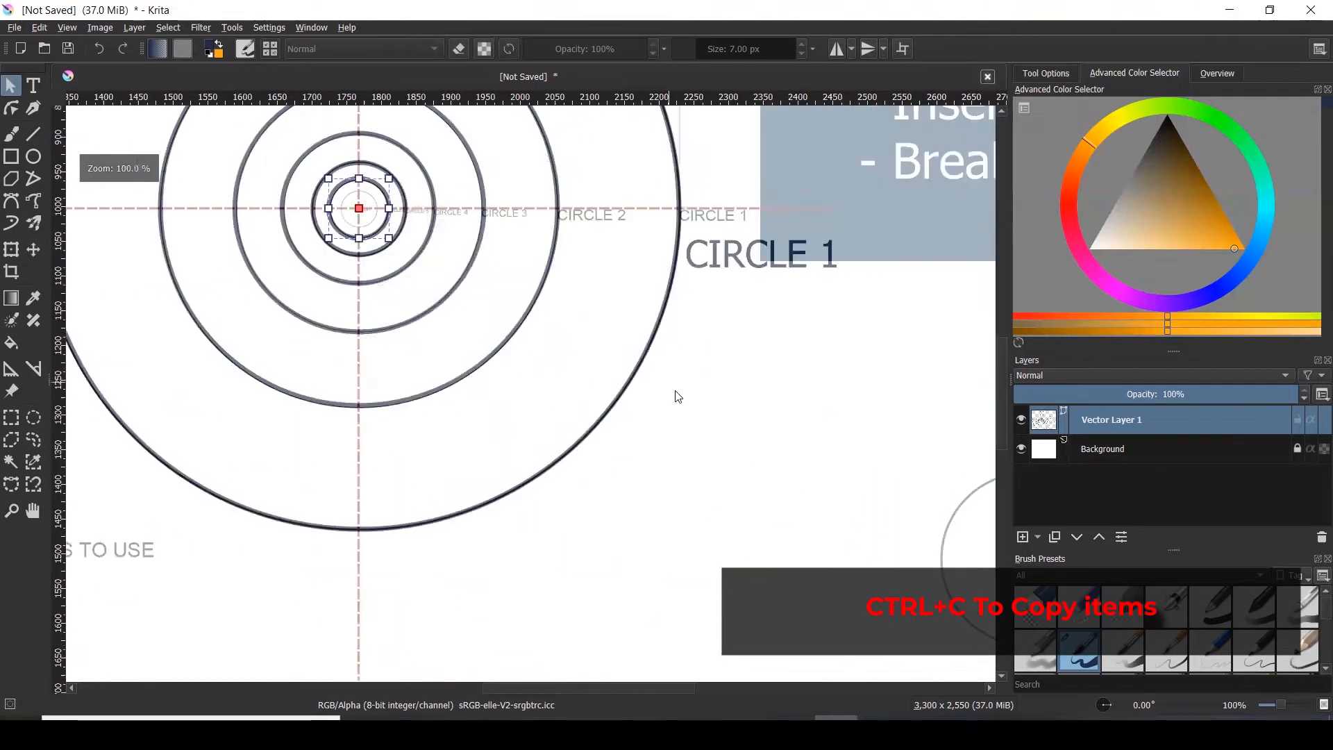
scroll(377, 183, "up", 2)
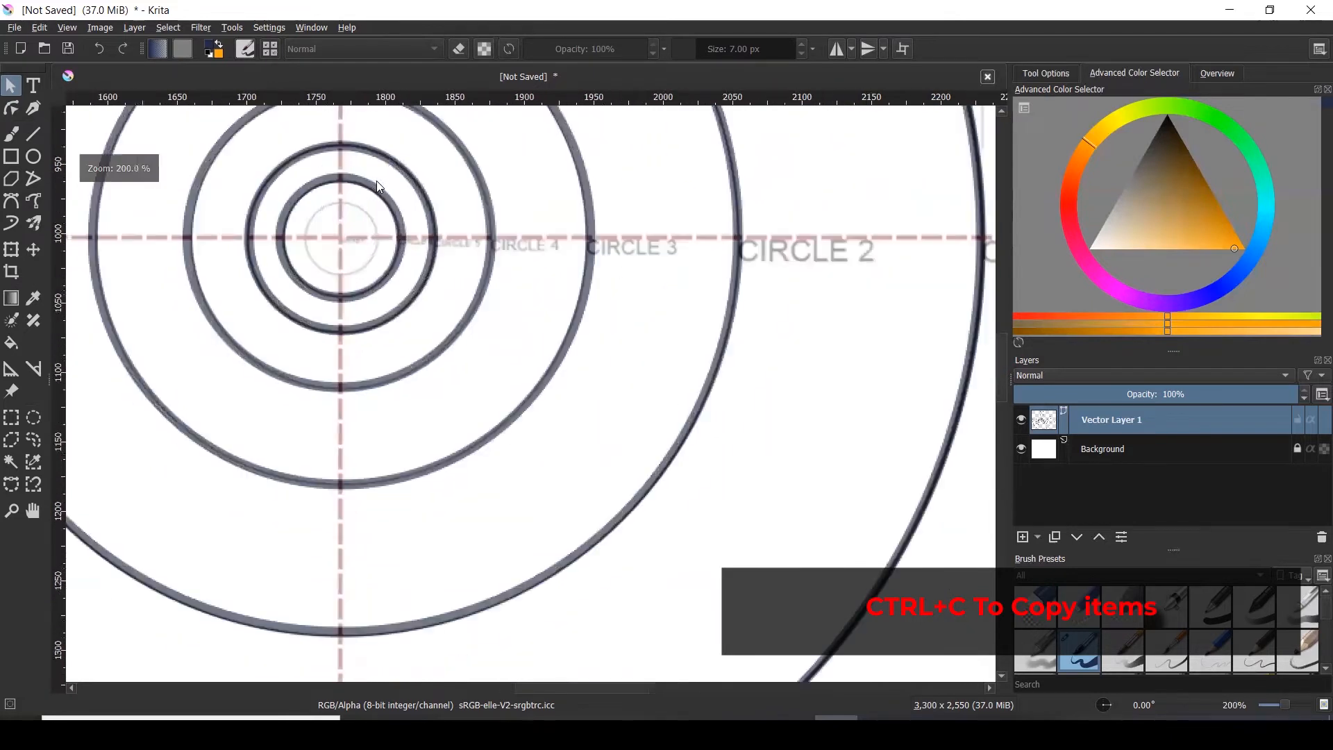
left_click(339, 236)
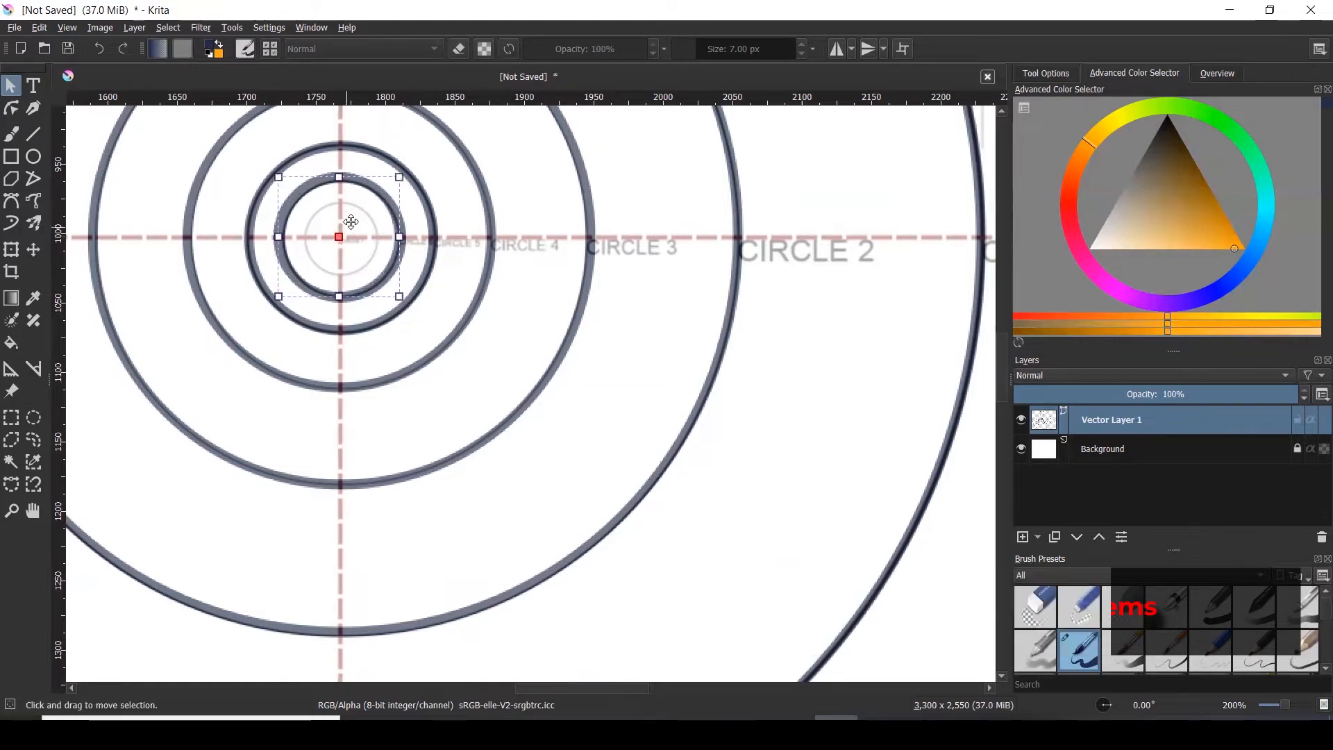
key("ctrl+alt+v")
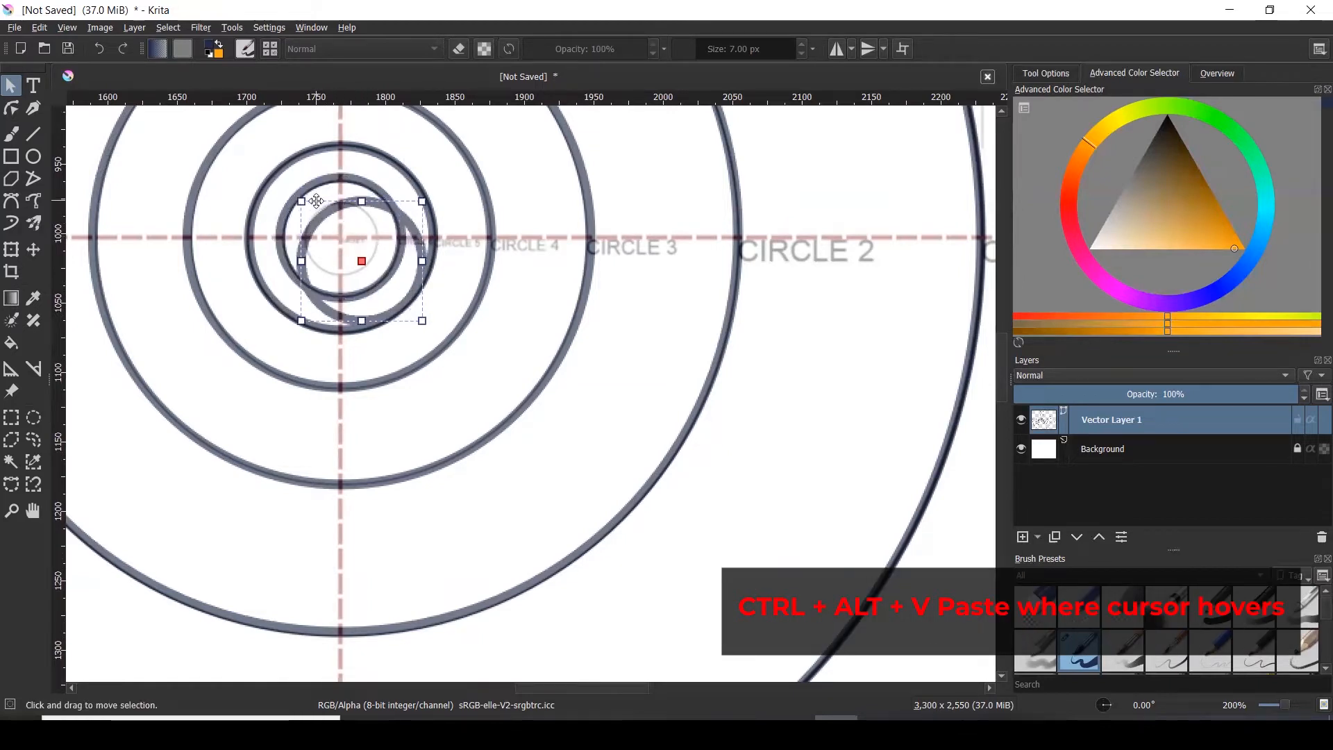
scroll(317, 200, "up", 2)
left_click_drag(429, 310, 388, 264)
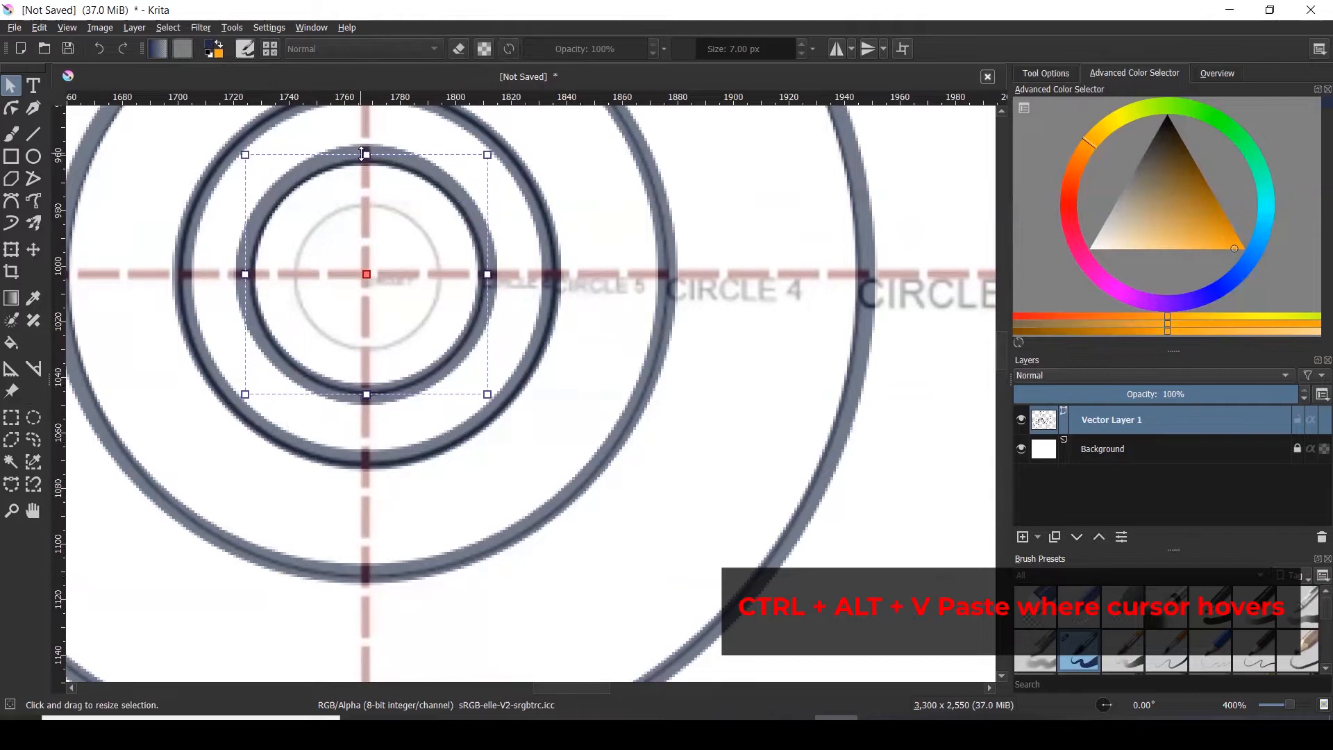
- Shrink the newest circle copy on all four sides to match the innermost reference circle
left_click_drag(364, 153, 361, 202)
left_click_drag(367, 393, 366, 346)
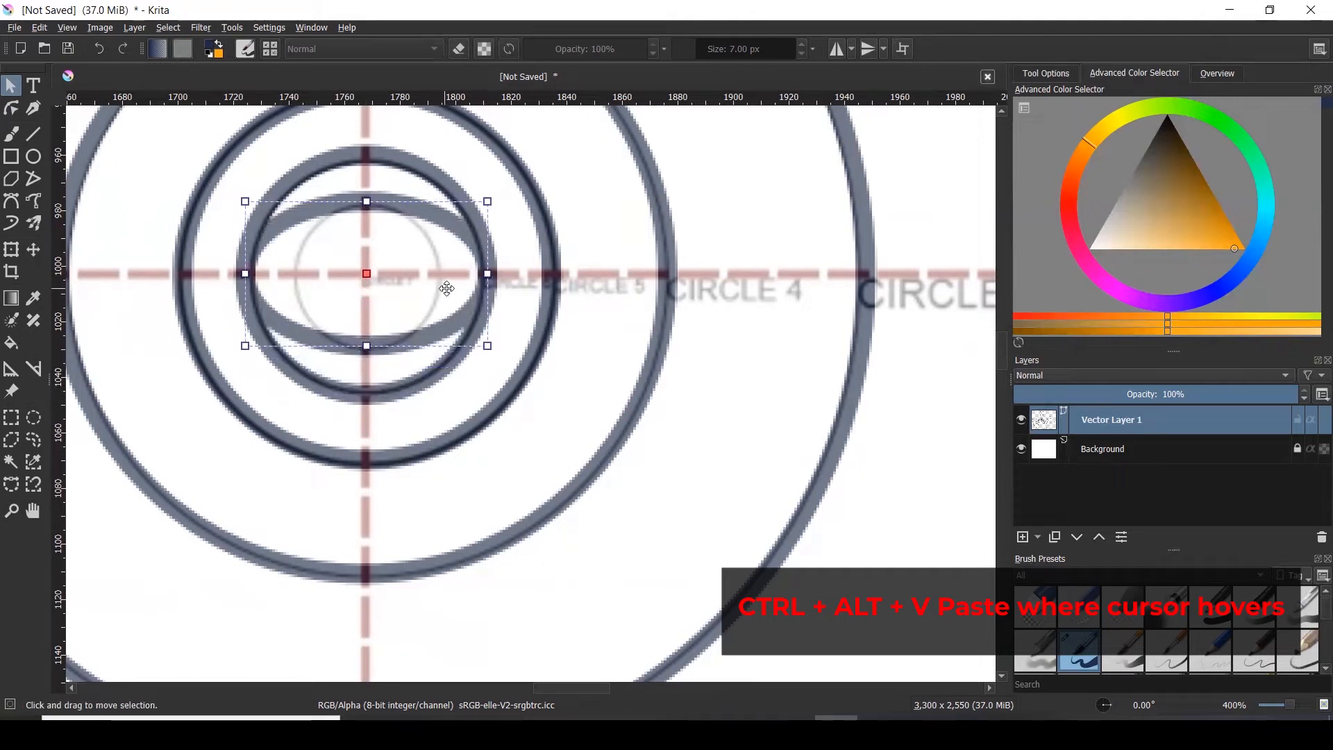
left_click_drag(488, 274, 443, 273)
left_click_drag(247, 273, 374, 281)
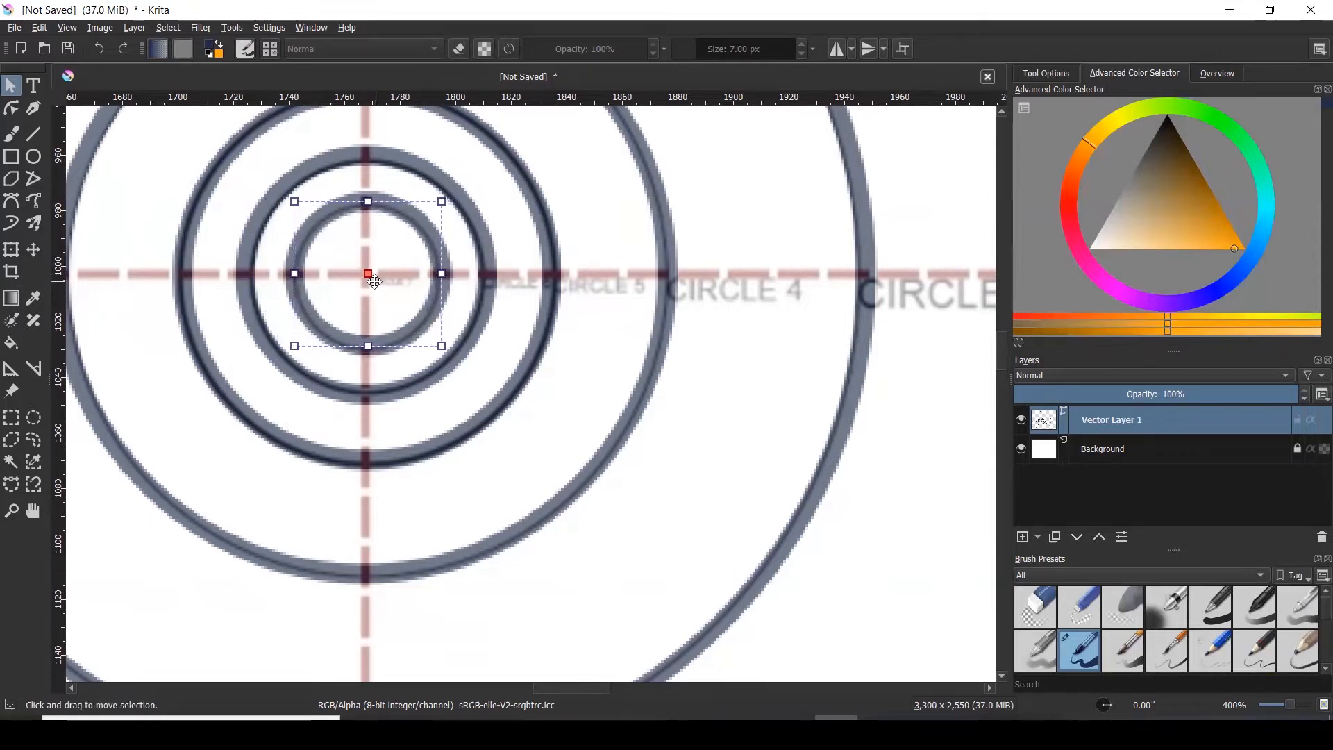
scroll(517, 299, "down", 6)
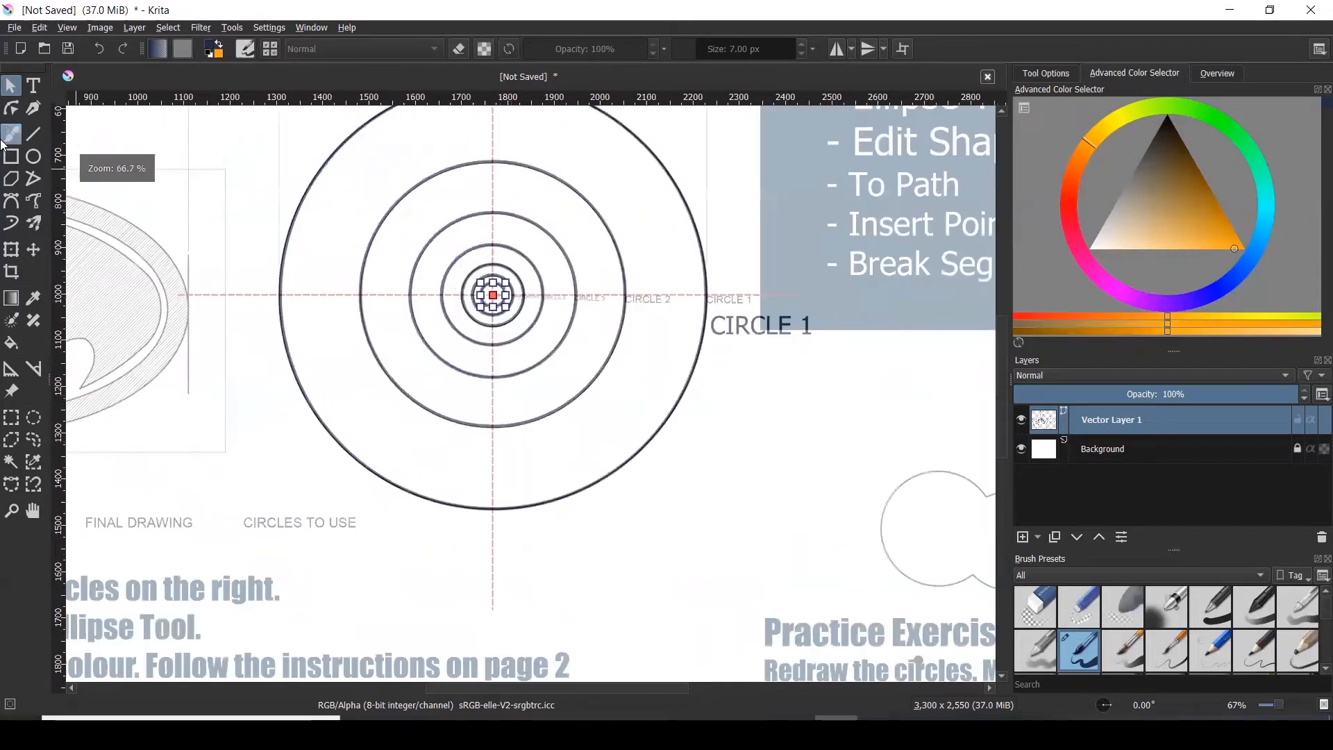
- Deselect the innermost circle and delete the large CIRCLE 1 text label beside the outer circle
left_click(198, 522)
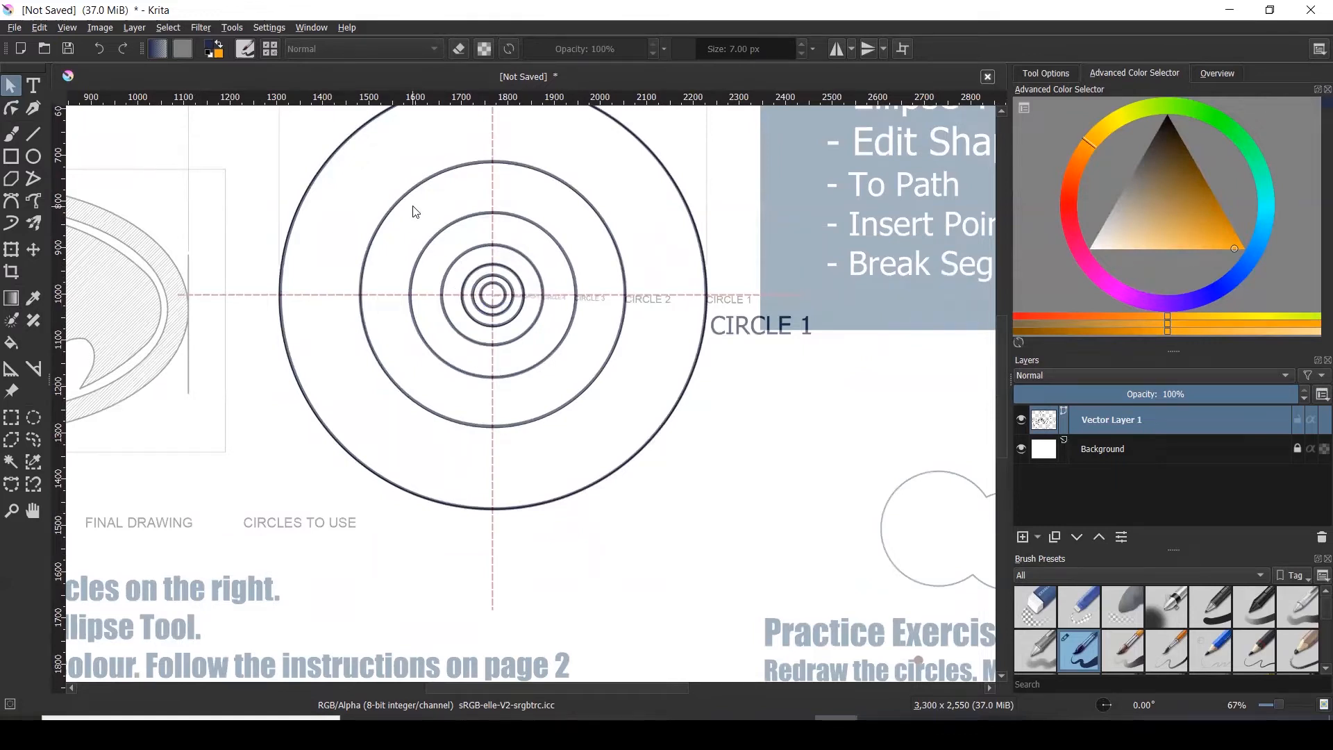
left_click(798, 338)
key("Delete")
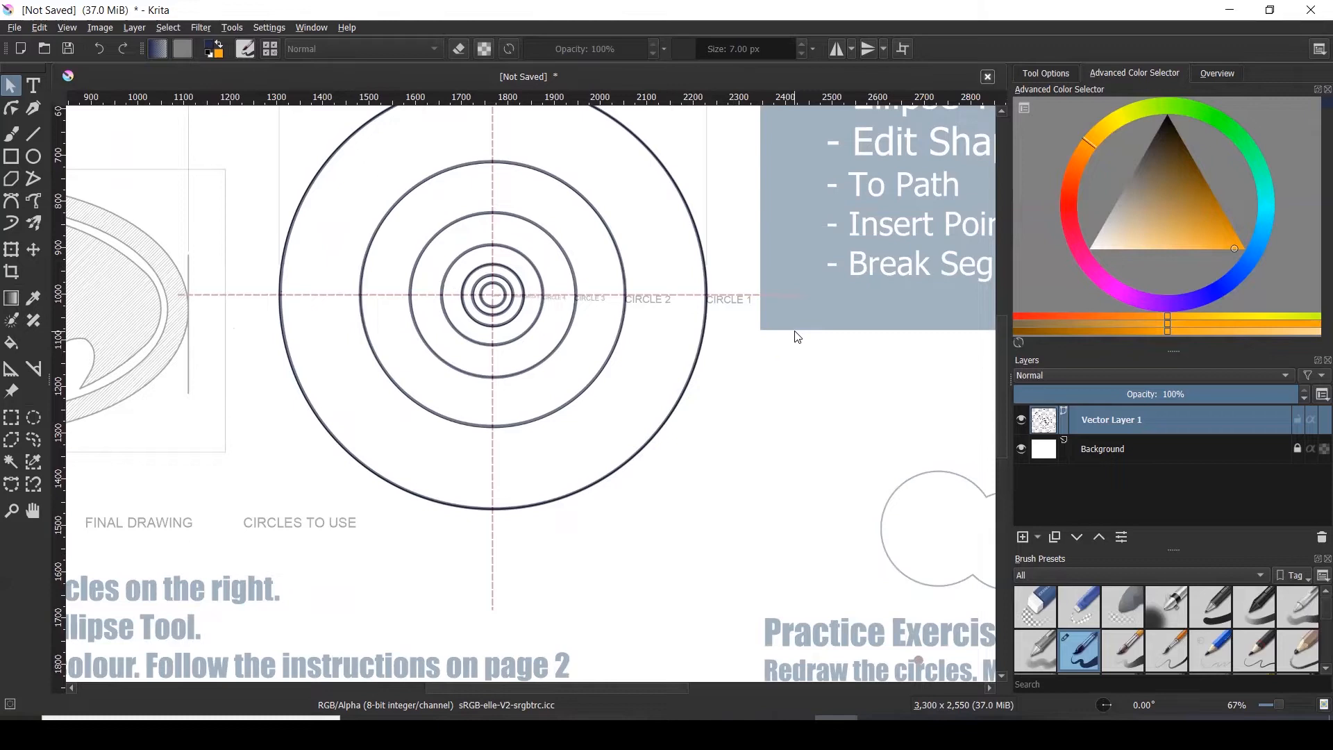
- Set the stroke colour of the second-largest circle to Coffee, trying Dark purple first, and deselect the circle
left_click(629, 328)
left_click(618, 349)
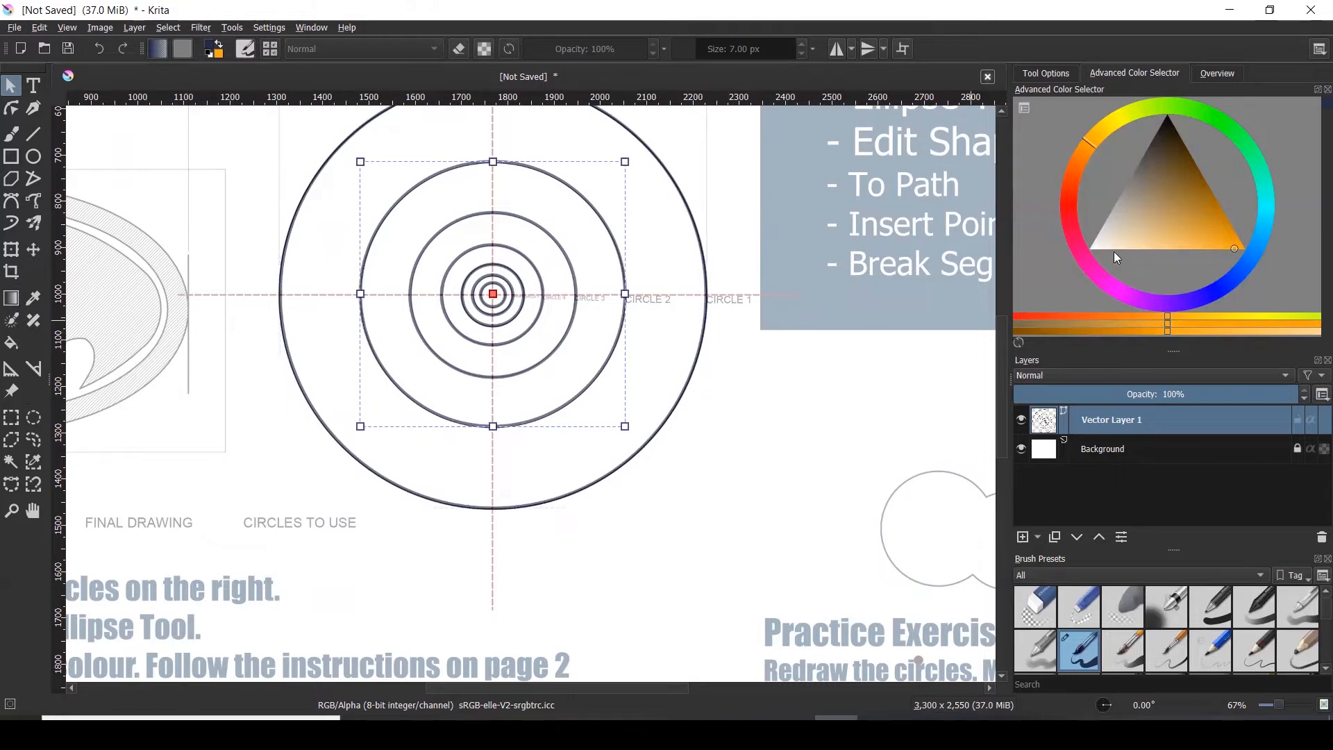
left_click(1047, 73)
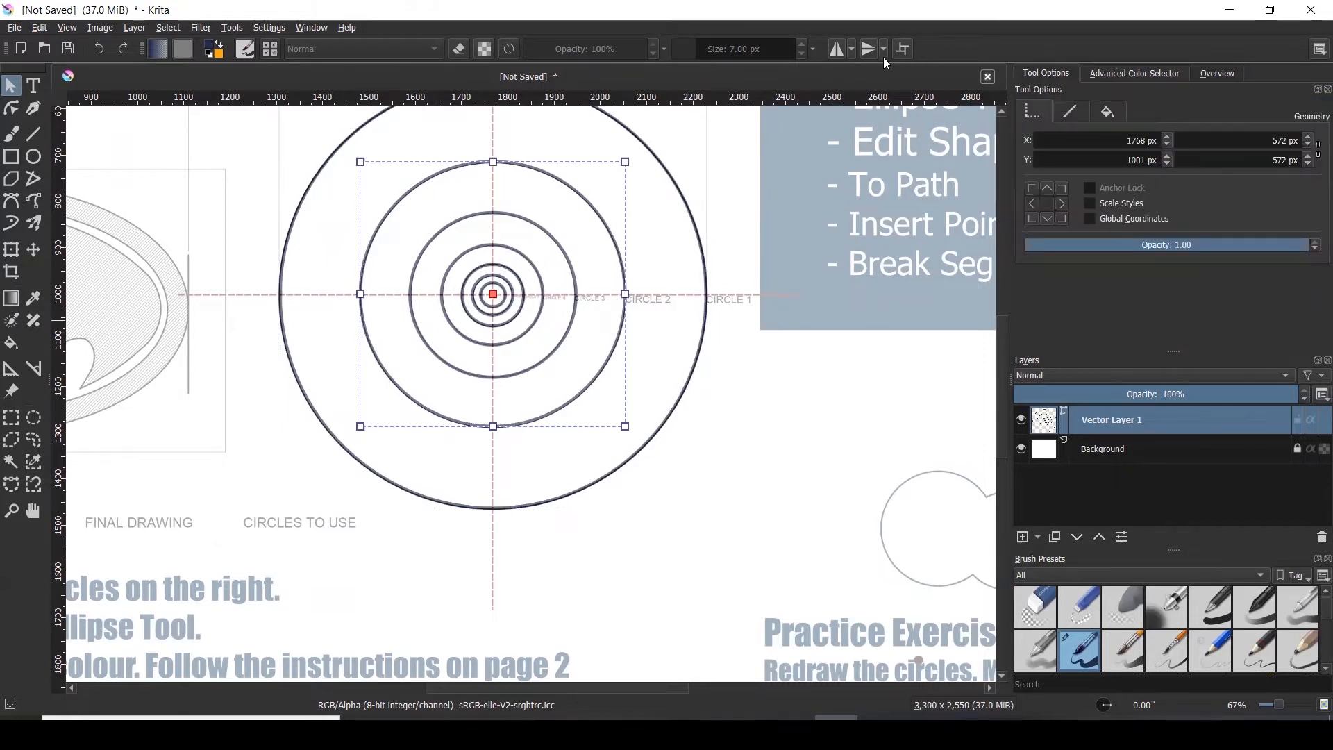
left_click(1101, 110)
left_click(1084, 116)
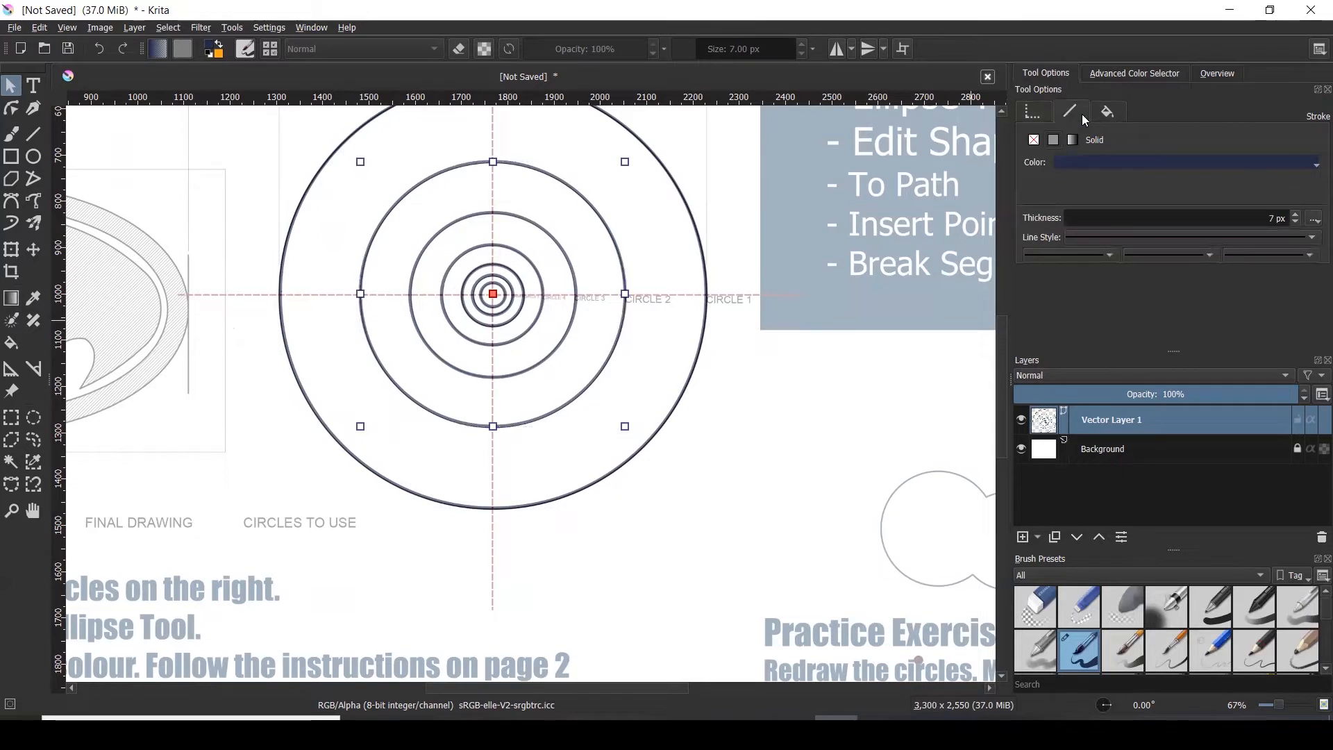
left_click(1132, 161)
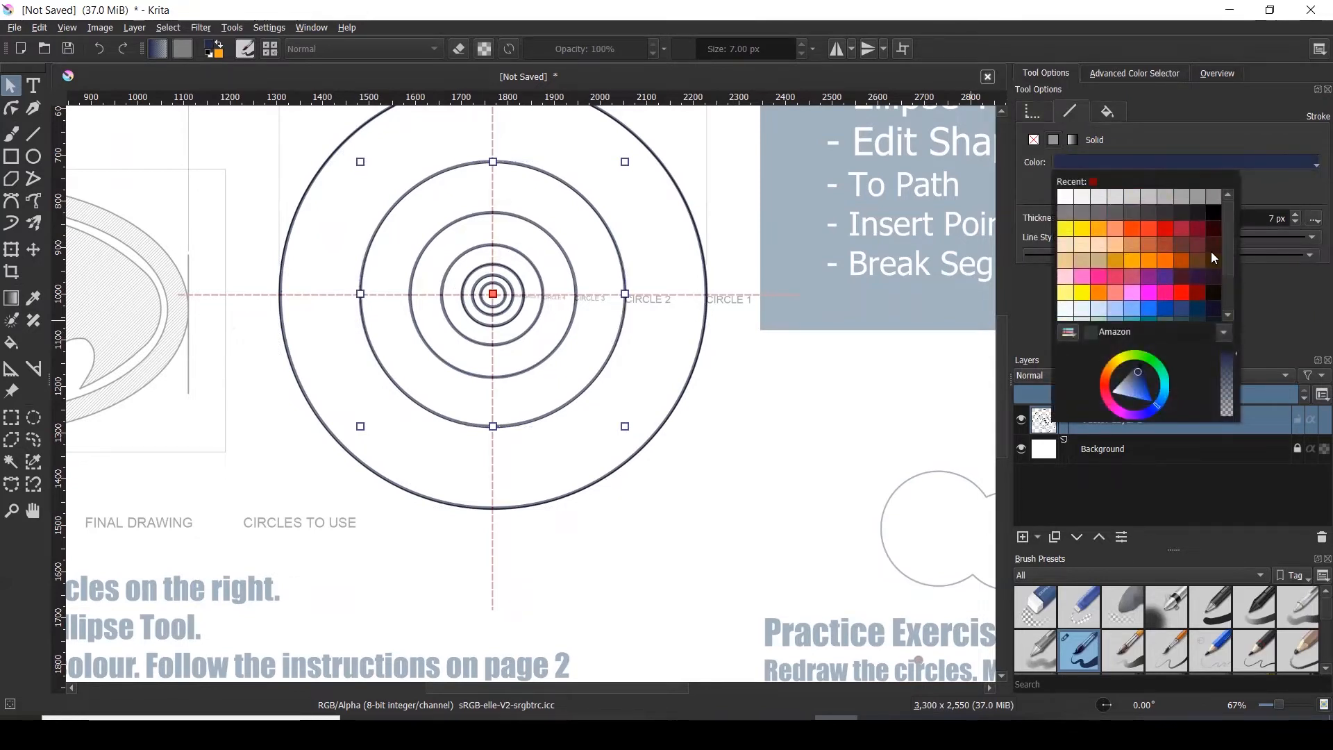
scroll(1211, 252, "down", 2)
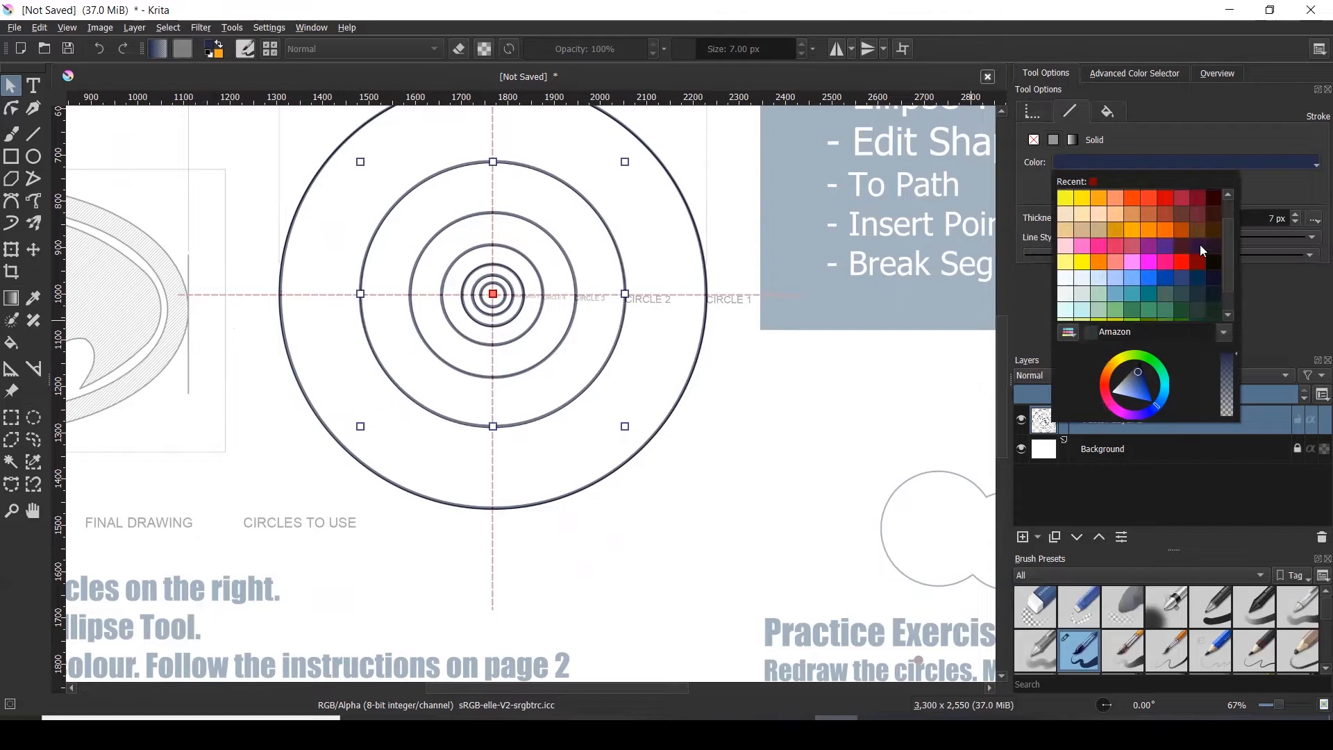
left_click(1203, 248)
left_click(1226, 164)
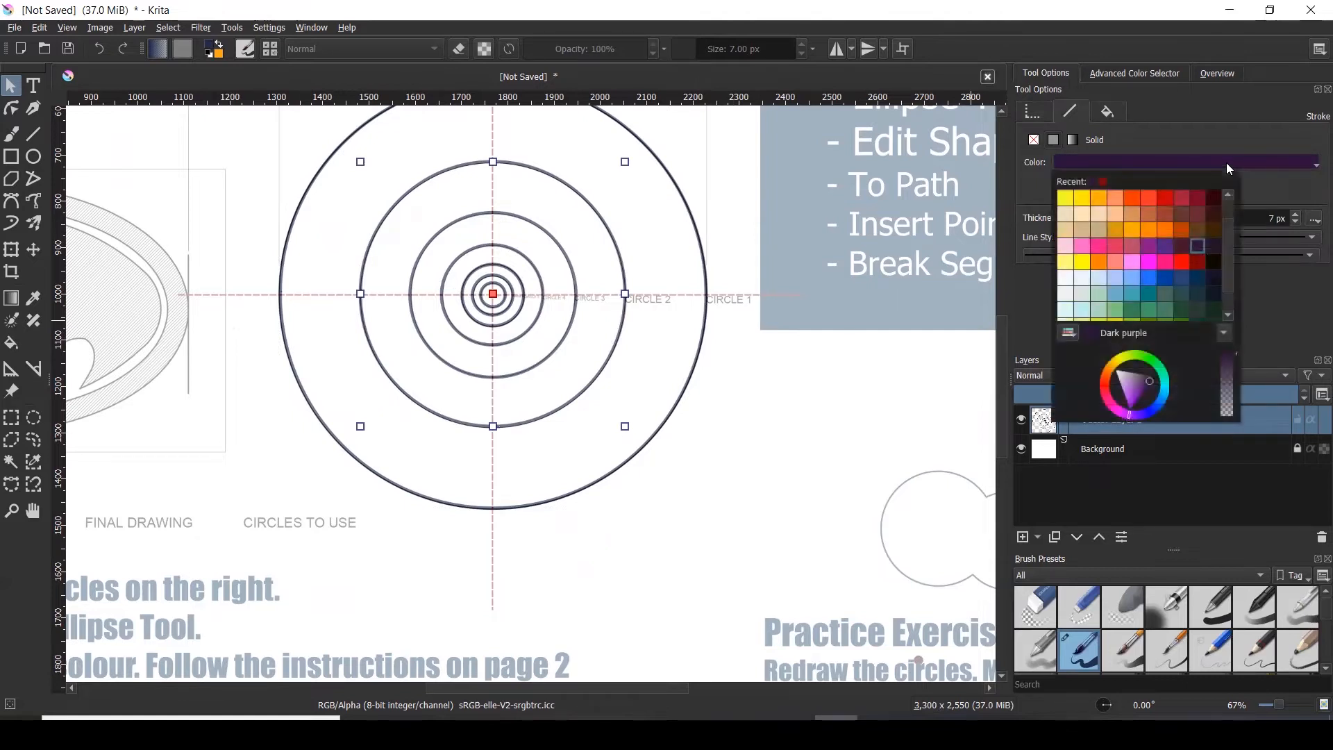
left_click(1212, 230)
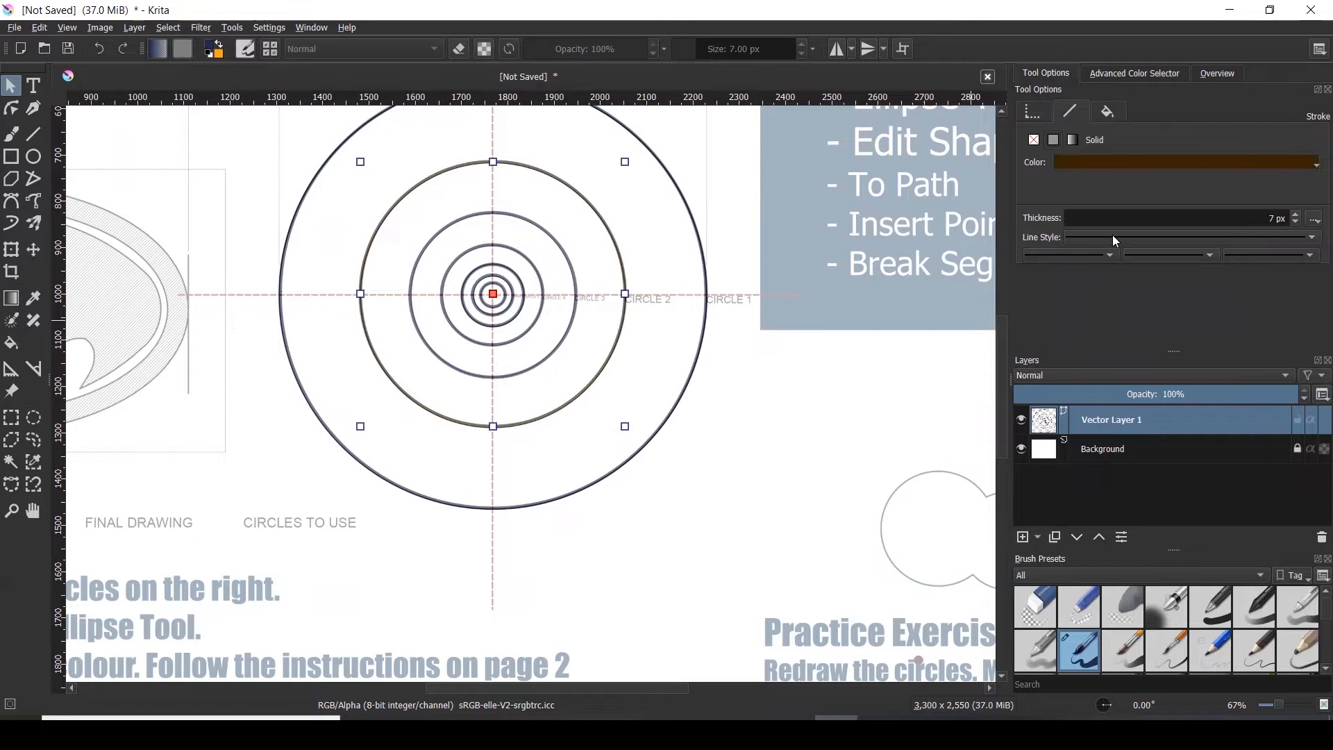
left_click(829, 444)
- Set the stroke colour of the third-largest circle to Dark deep Red and deselect the circle
left_click(577, 300)
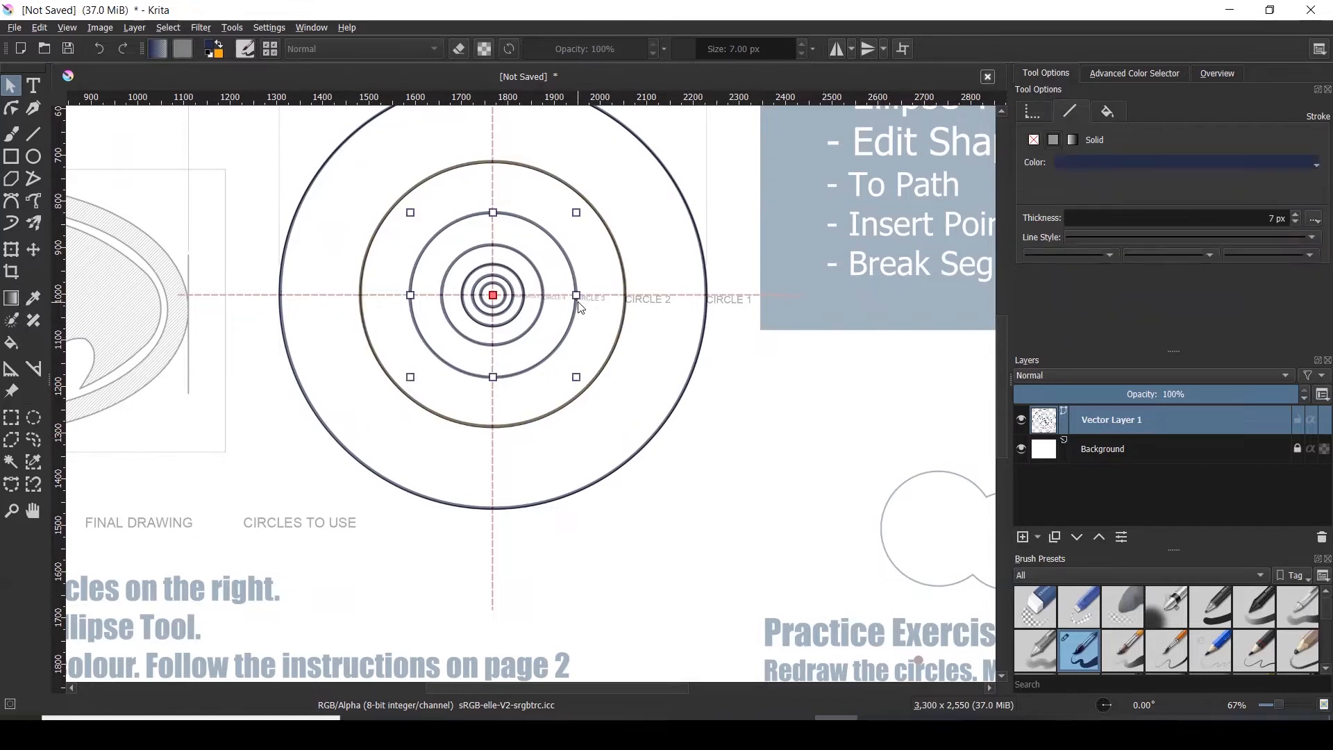
left_click(1161, 162)
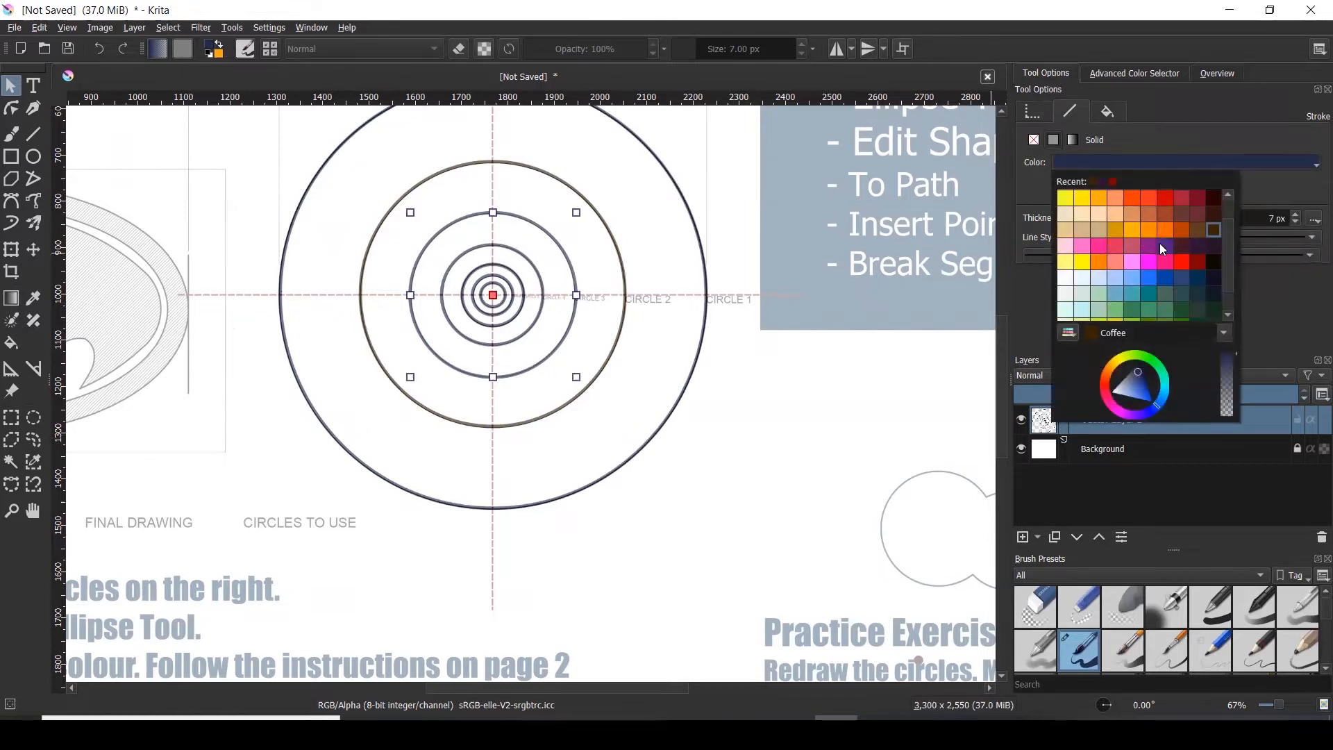
left_click(1220, 199)
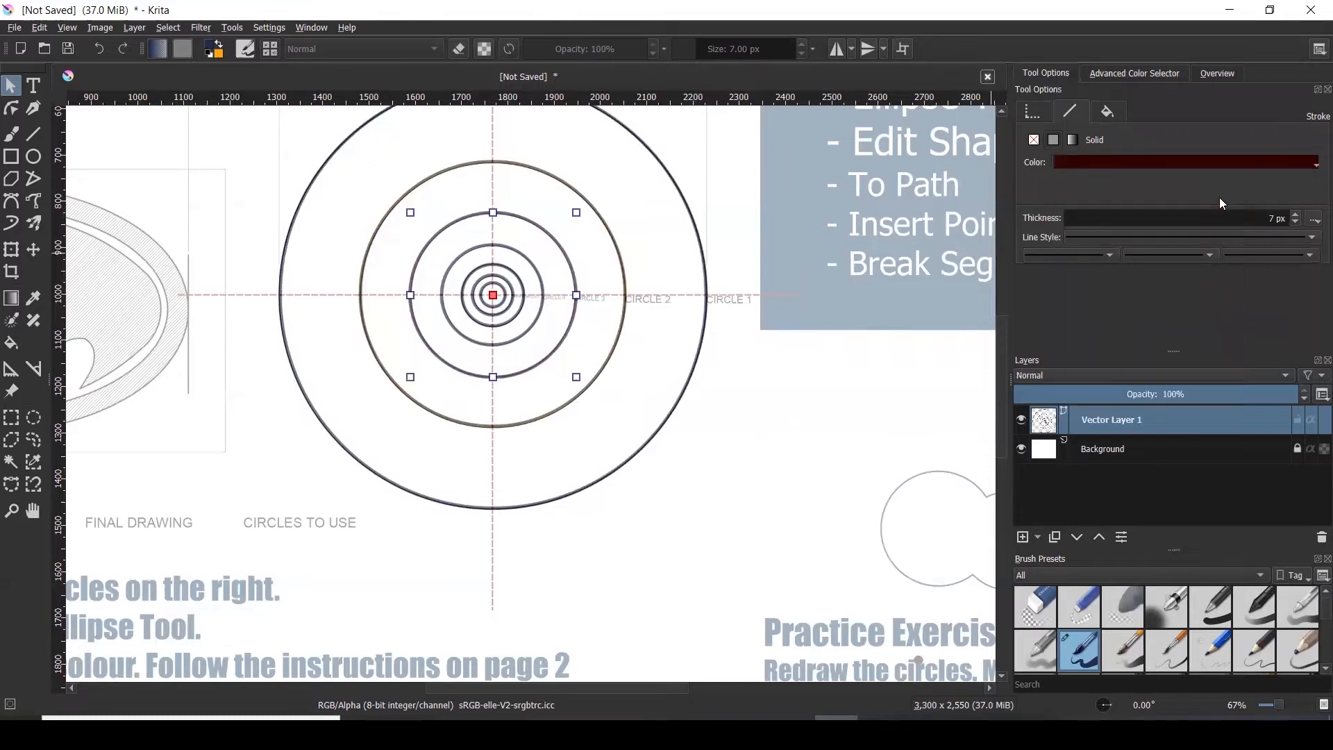
left_click(696, 415)
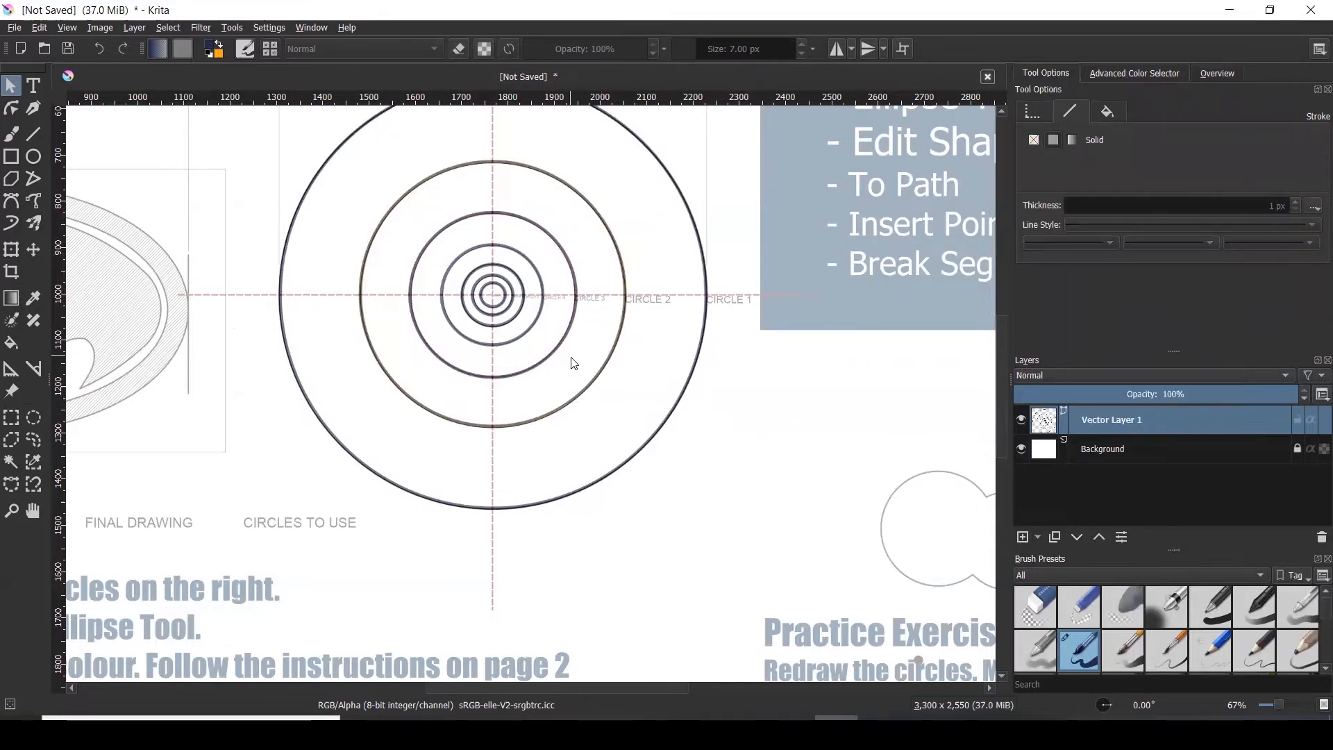
- Set the stroke colour of the fourth-largest circle to Bottle green and deselect the circle
scroll(573, 363, "up", 4)
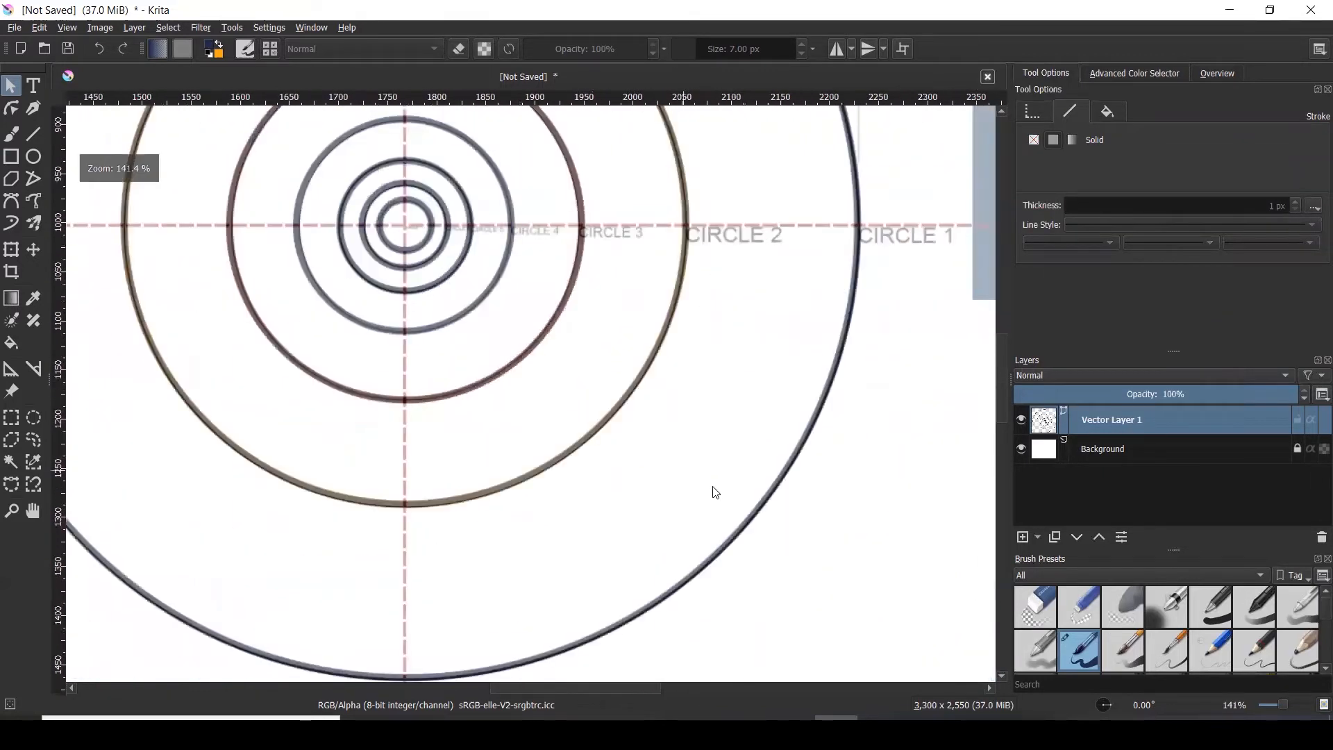
left_click(505, 279)
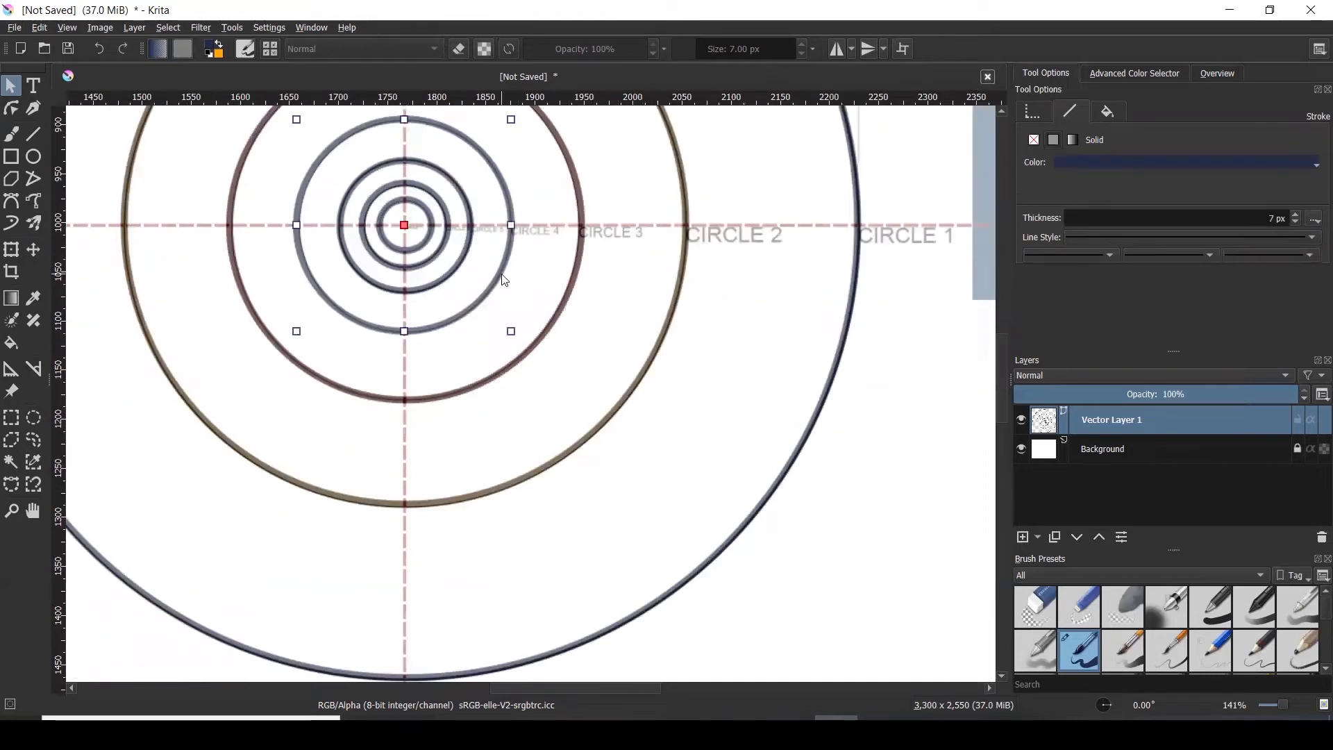
left_click(1259, 164)
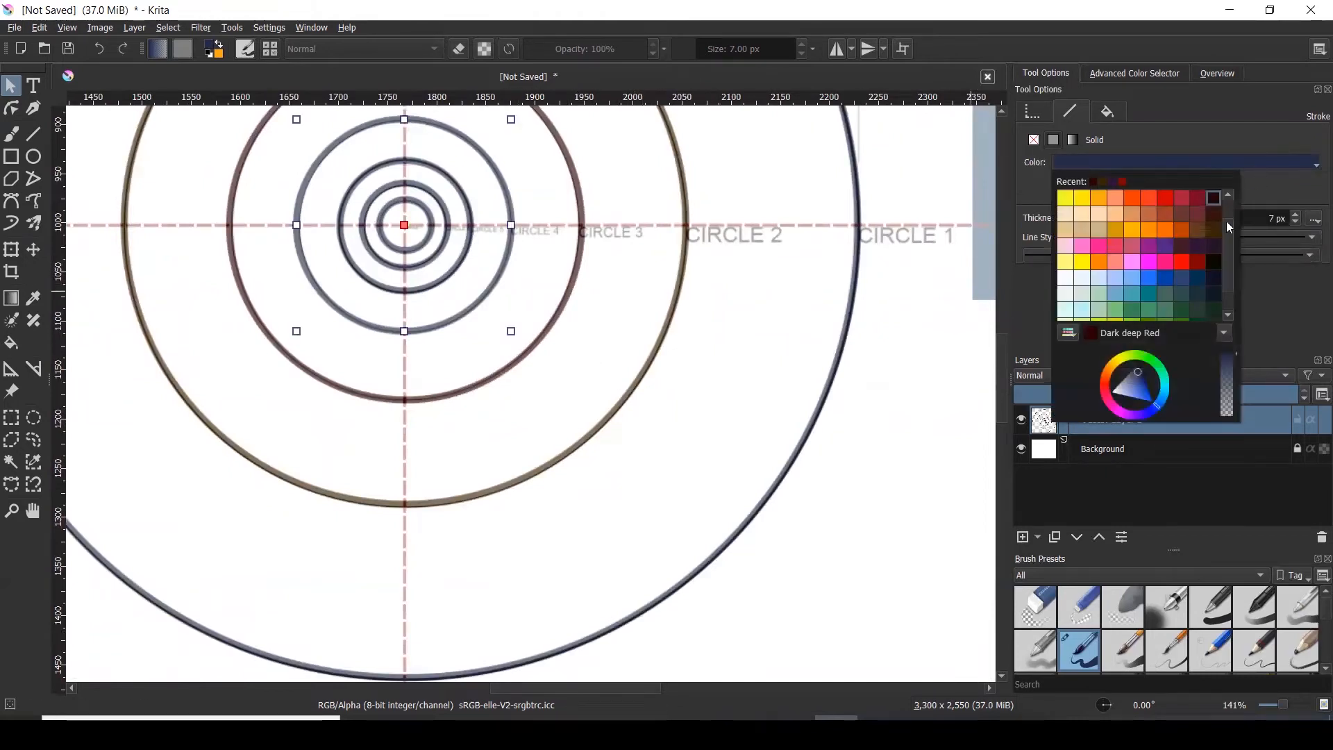
left_click(1211, 309)
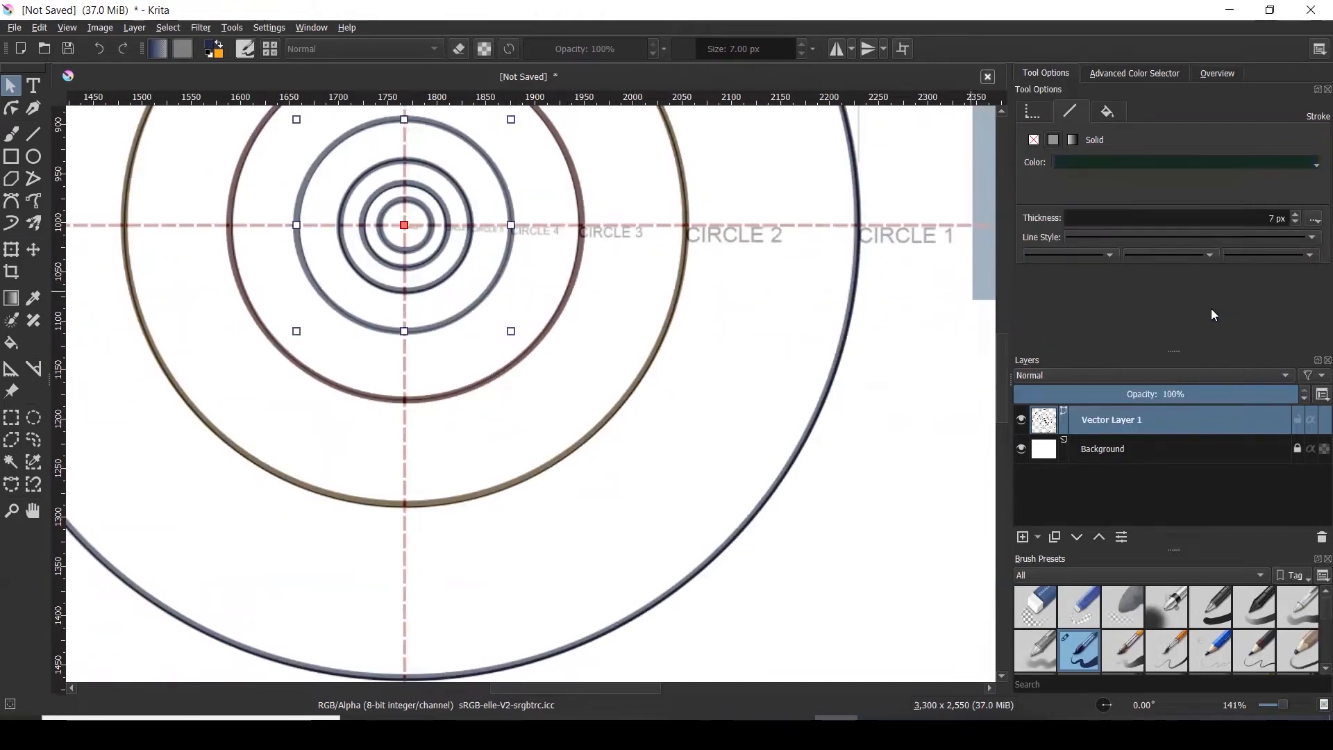
left_click(779, 299)
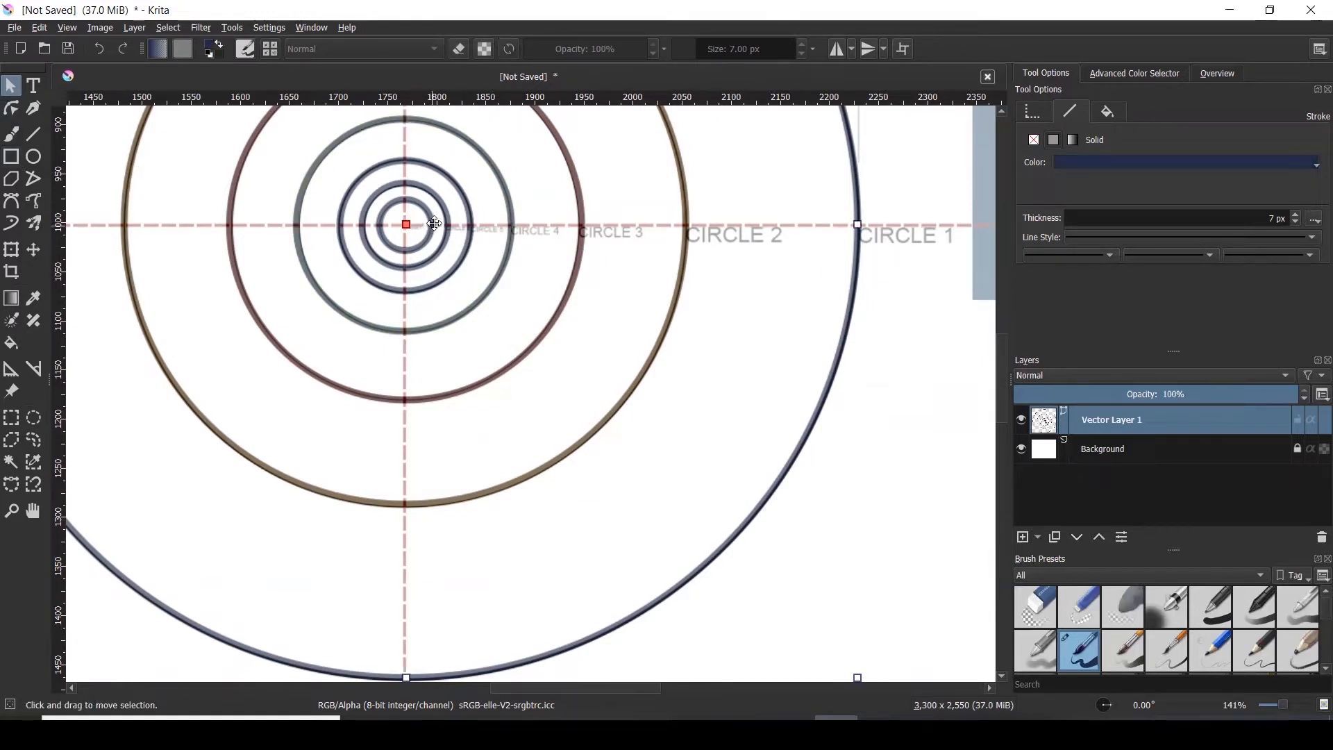
- Set the stroke colour of the fifth-largest circle to a medium purple, leaving no circle selected
scroll(908, 456, "down", 3)
left_click(908, 456)
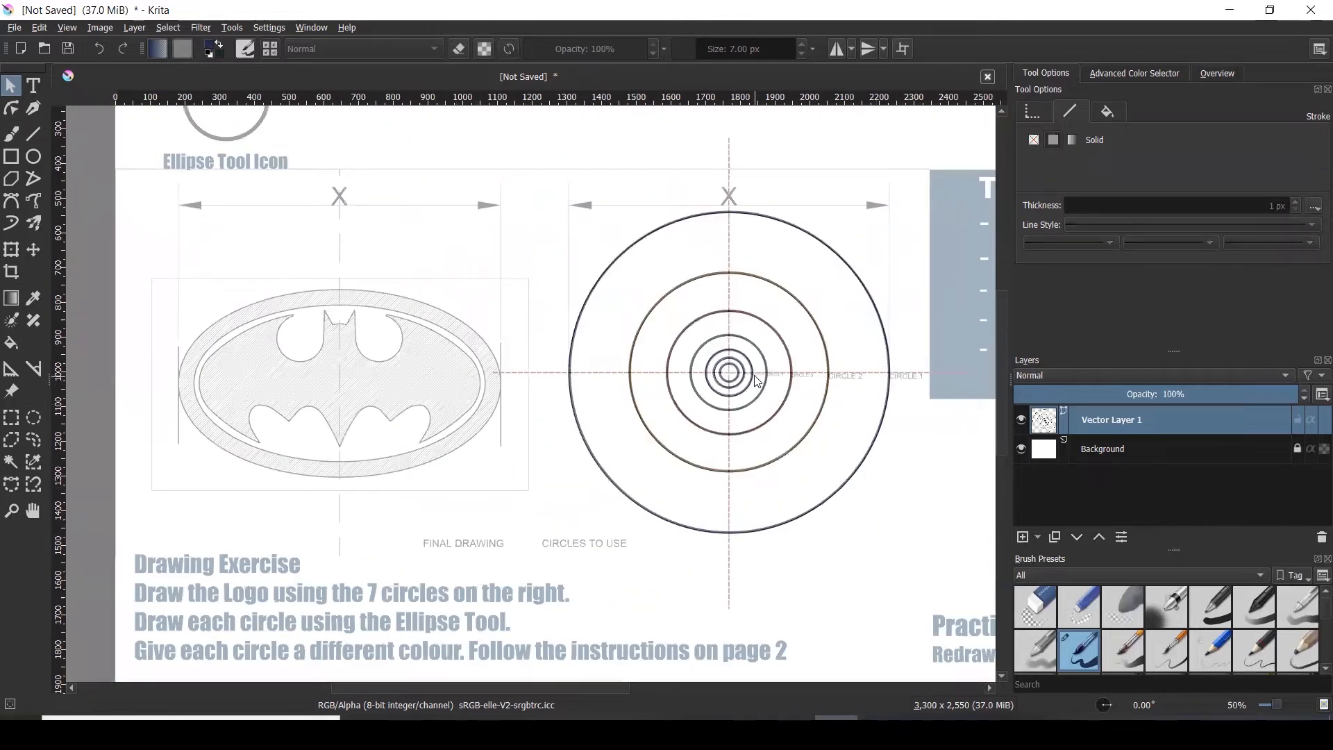
scroll(755, 381, "up", 3)
left_click(753, 387)
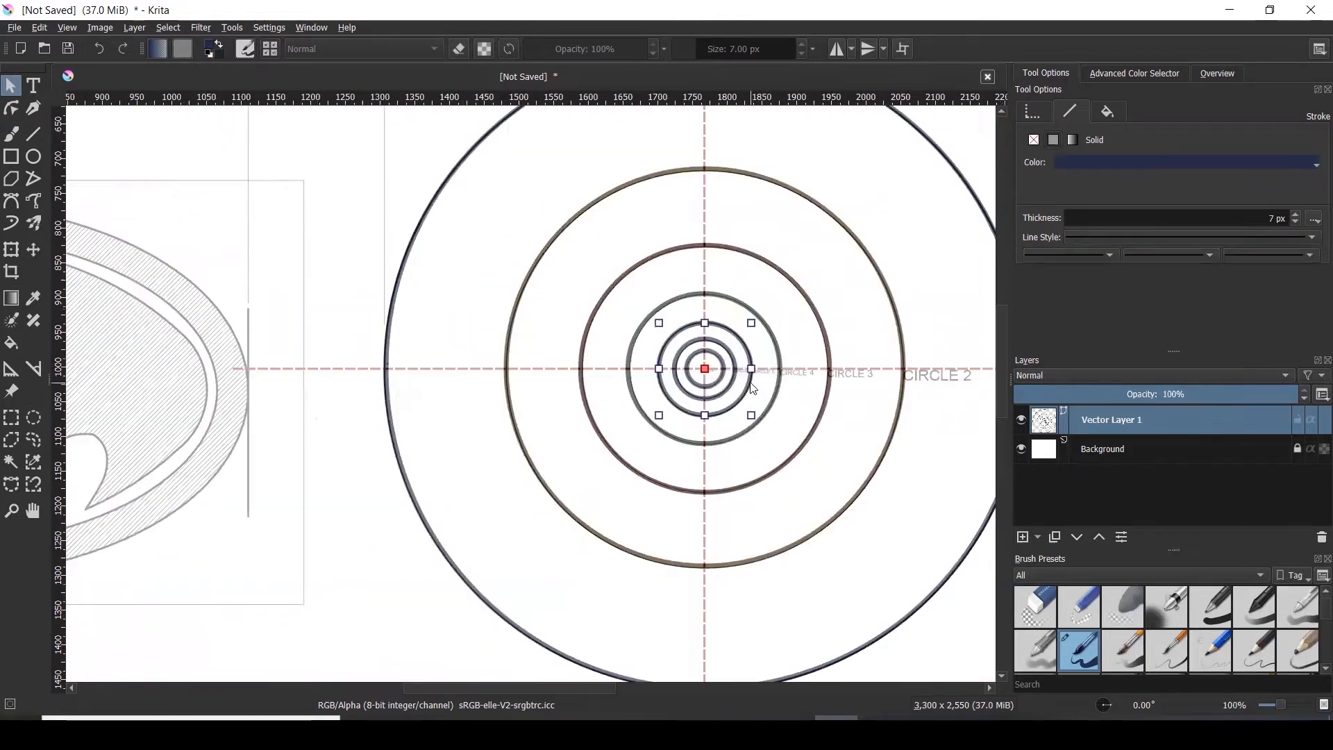
left_click(1233, 165)
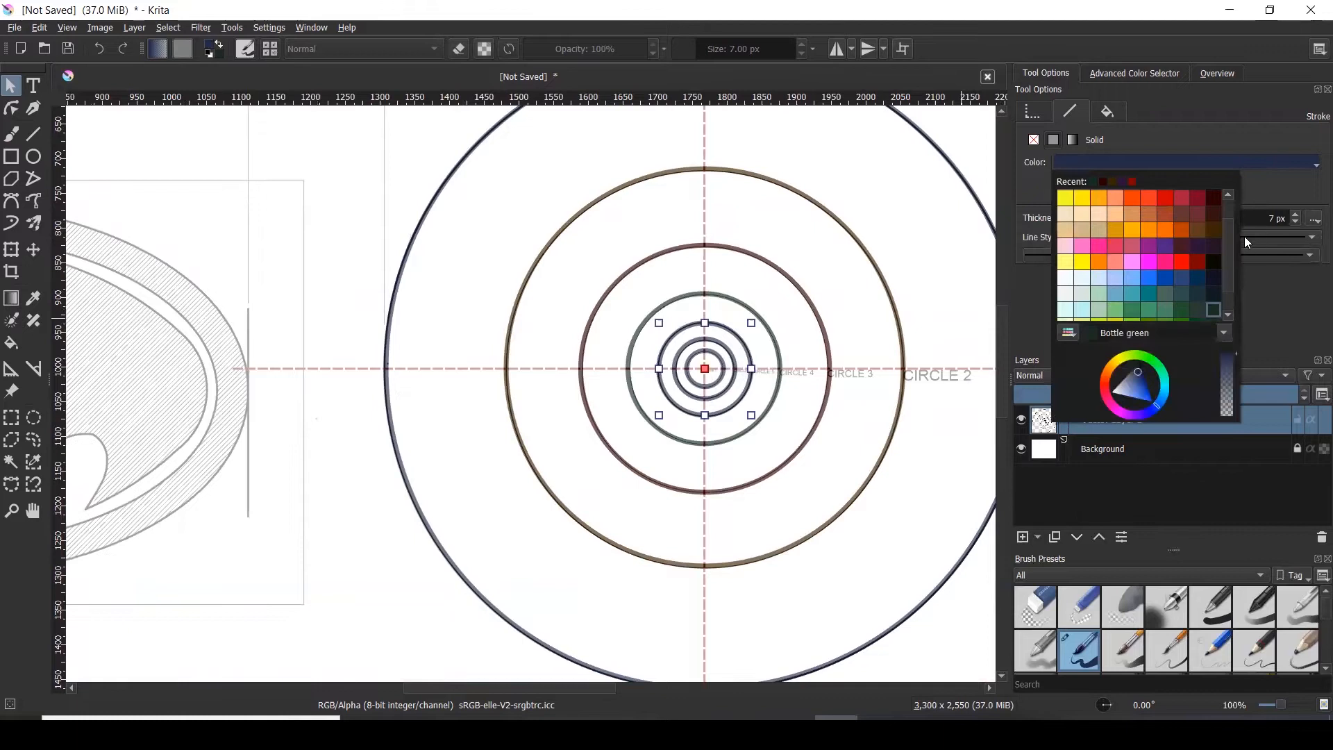
left_click_drag(1230, 237, 1242, 302)
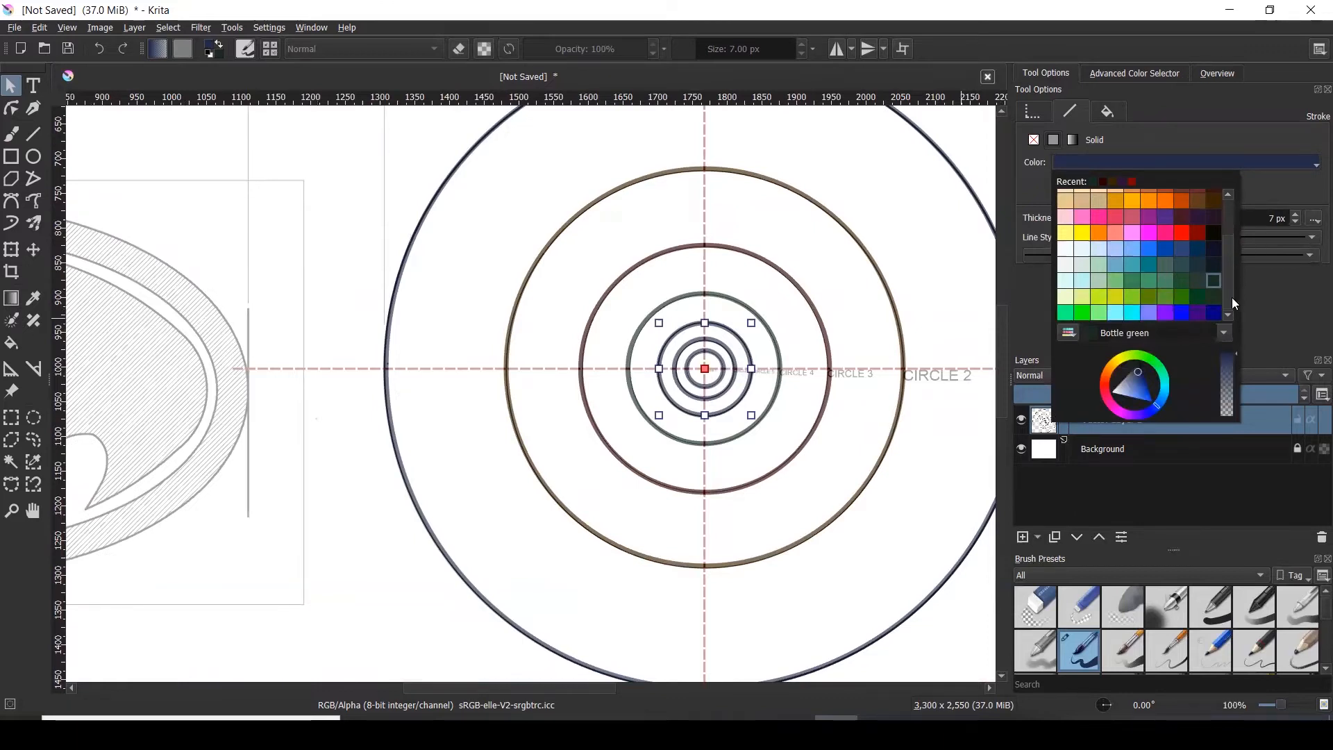
left_click(1165, 215)
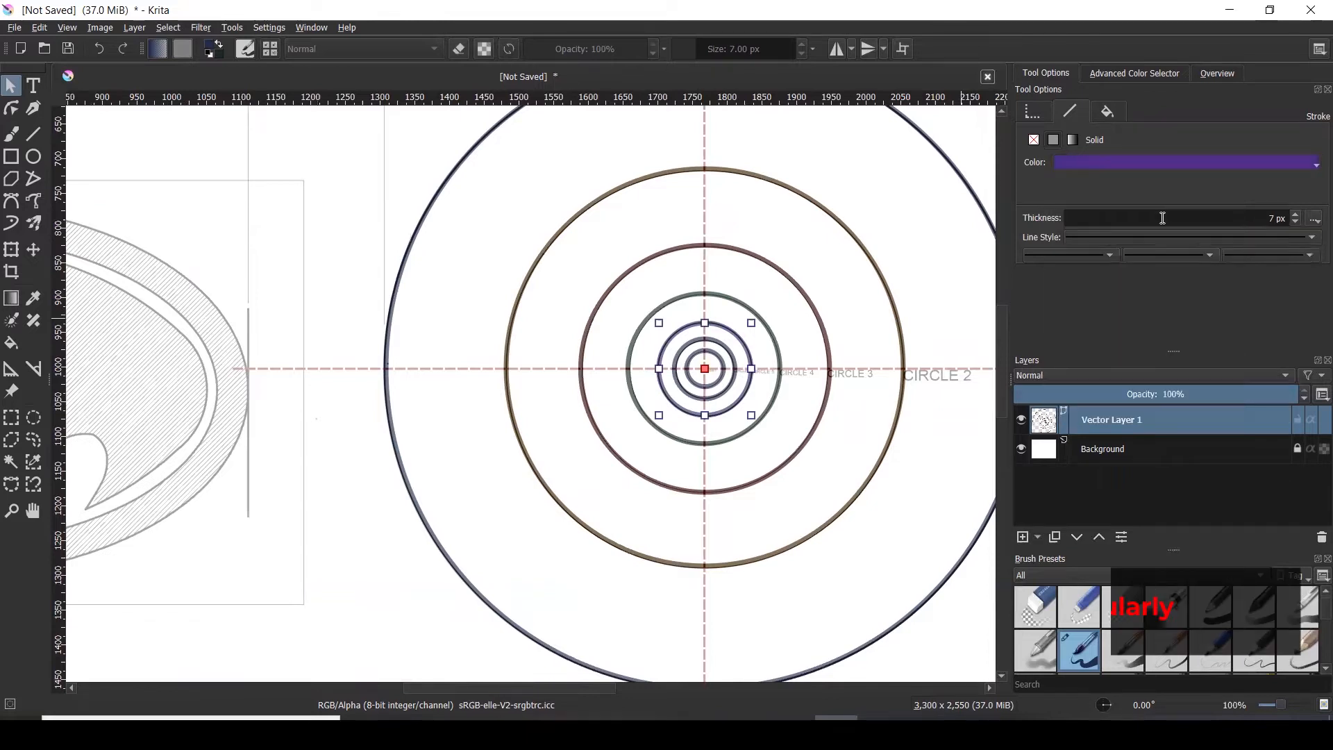
left_click(872, 202)
scroll(642, 254, "down", 2)
scroll(799, 228, "up", 2)
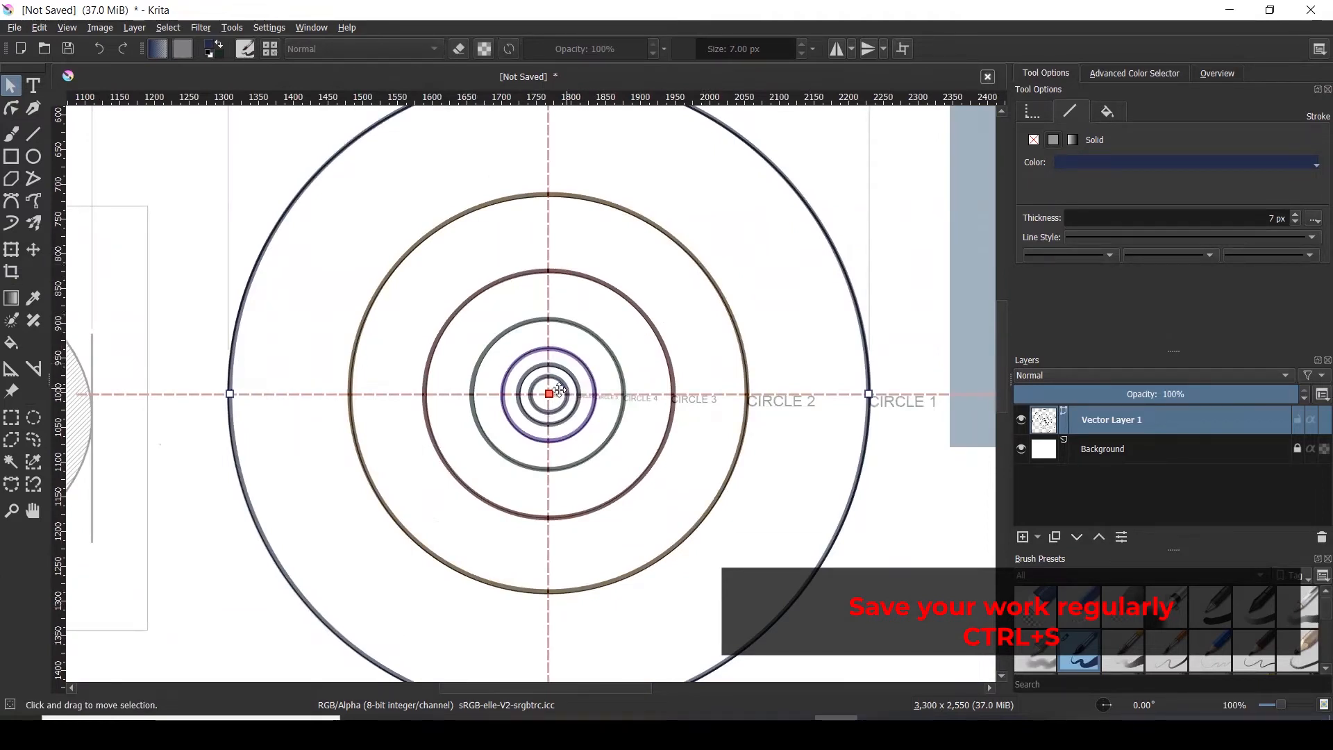
scroll(562, 367, "down", 1)
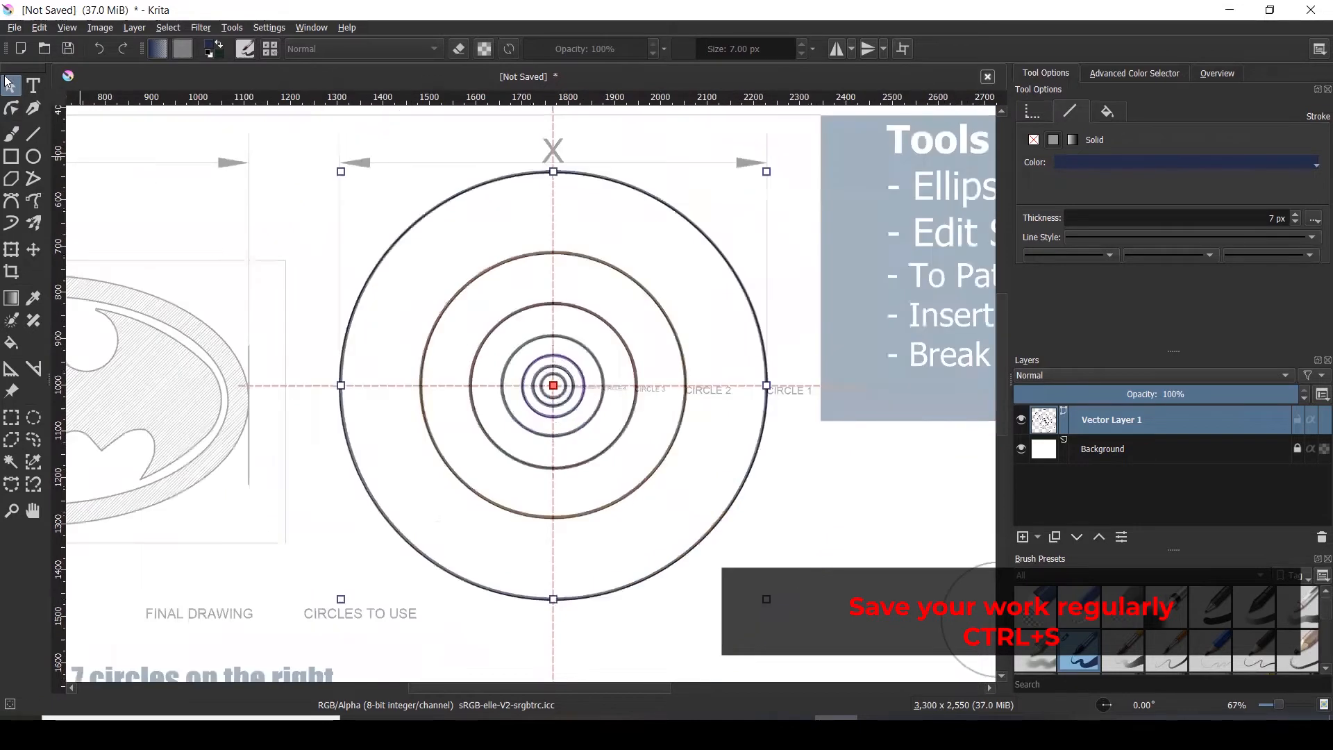
left_click(198, 229)
scroll(693, 276, "down", 2)
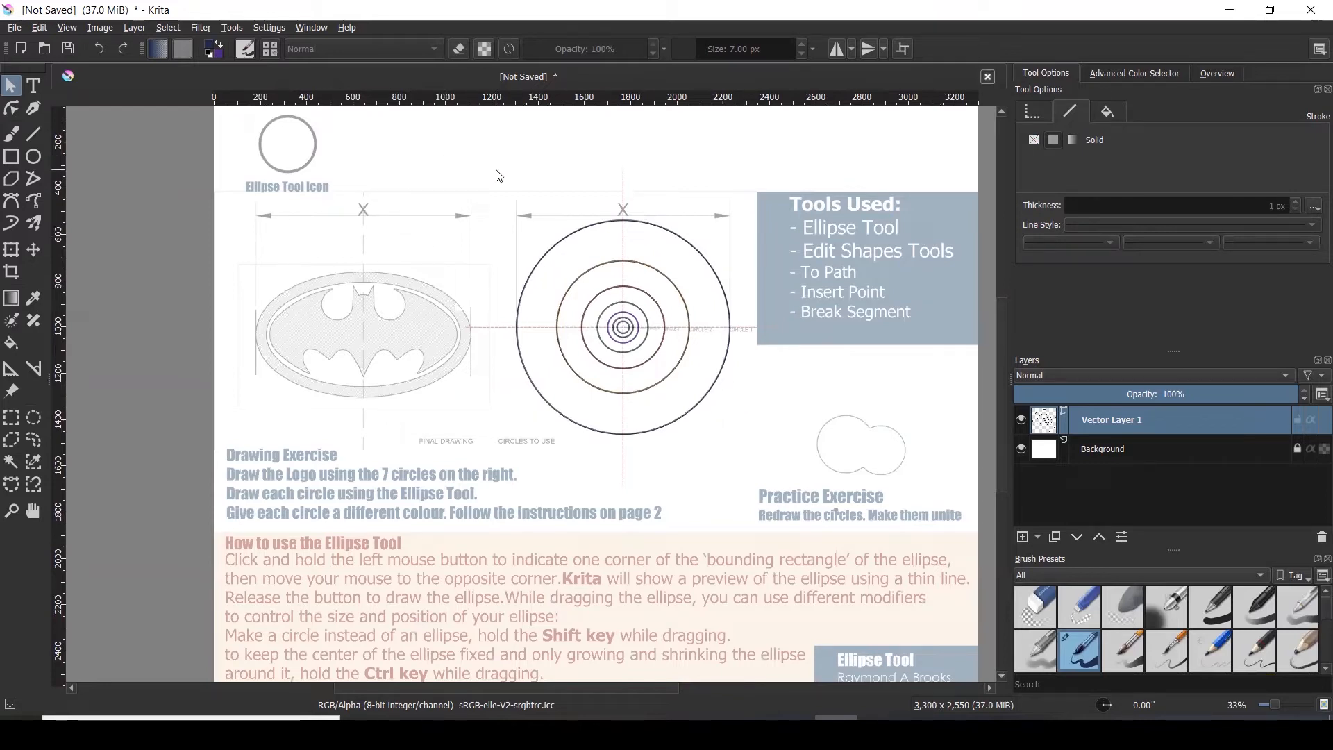
mouse_move(492, 166)
left_mouse_down()
mouse_move(620, 372)
mouse_move(739, 476)
mouse_move(789, 480)
mouse_move(560, 268)
mouse_move(498, 165)
left_mouse_up()
left_click(804, 426)
left_click_drag(777, 456, 476, 163)
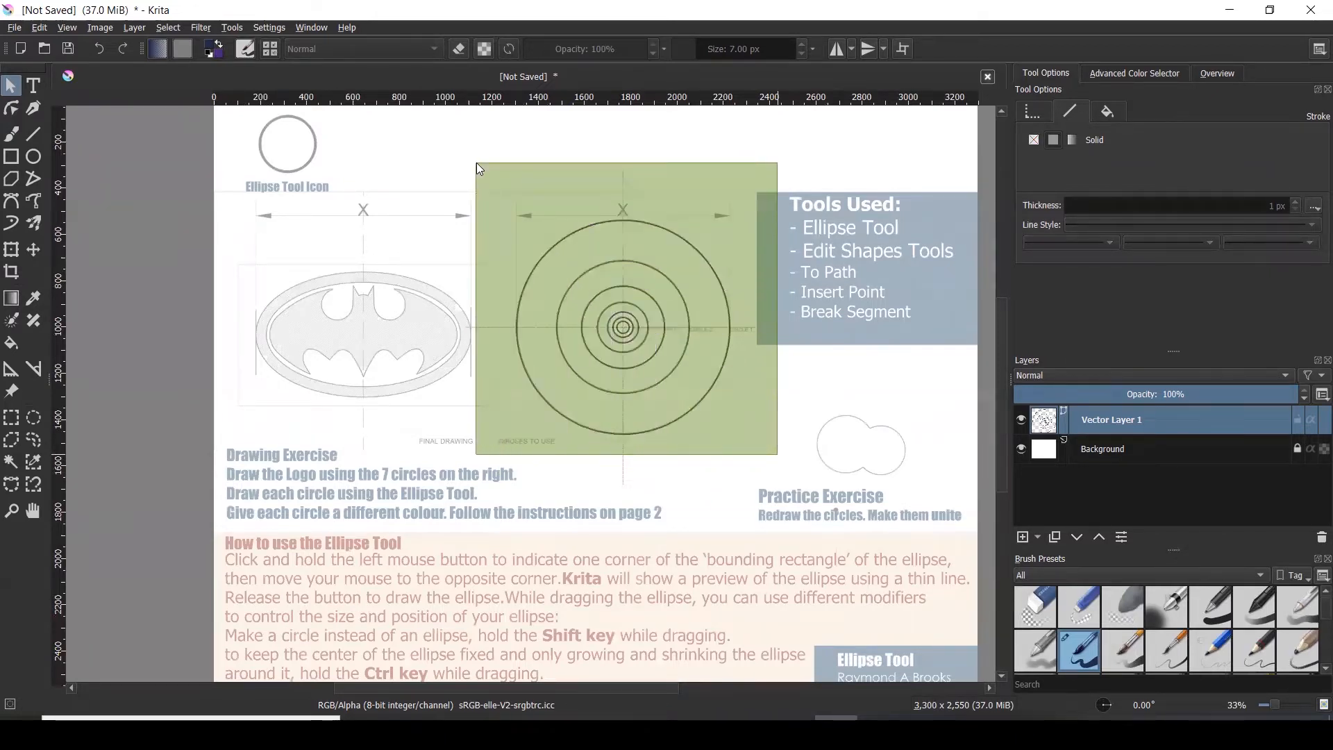
left_click_drag(477, 165, 477, 165)
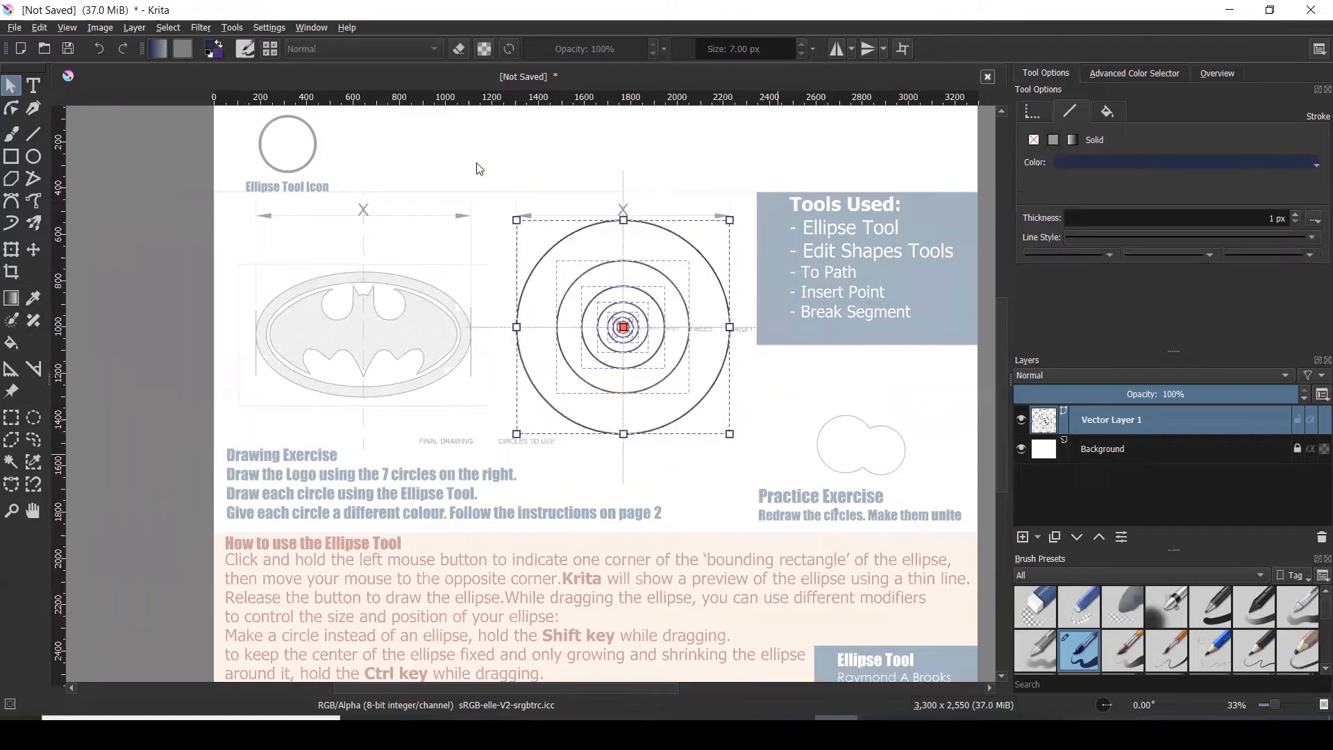
left_click(479, 167)
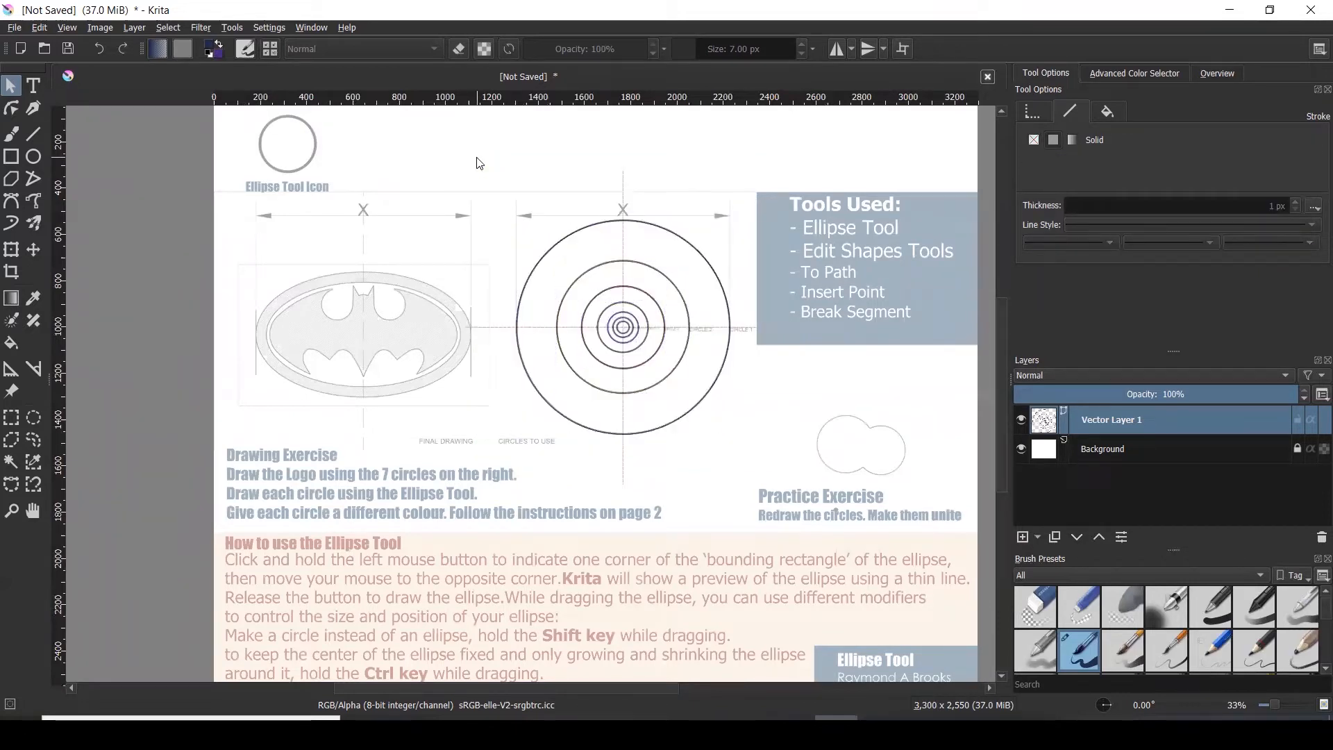
- Select all seven concentric circles, group them into one object, and deselect the group
left_click_drag(476, 158, 772, 480)
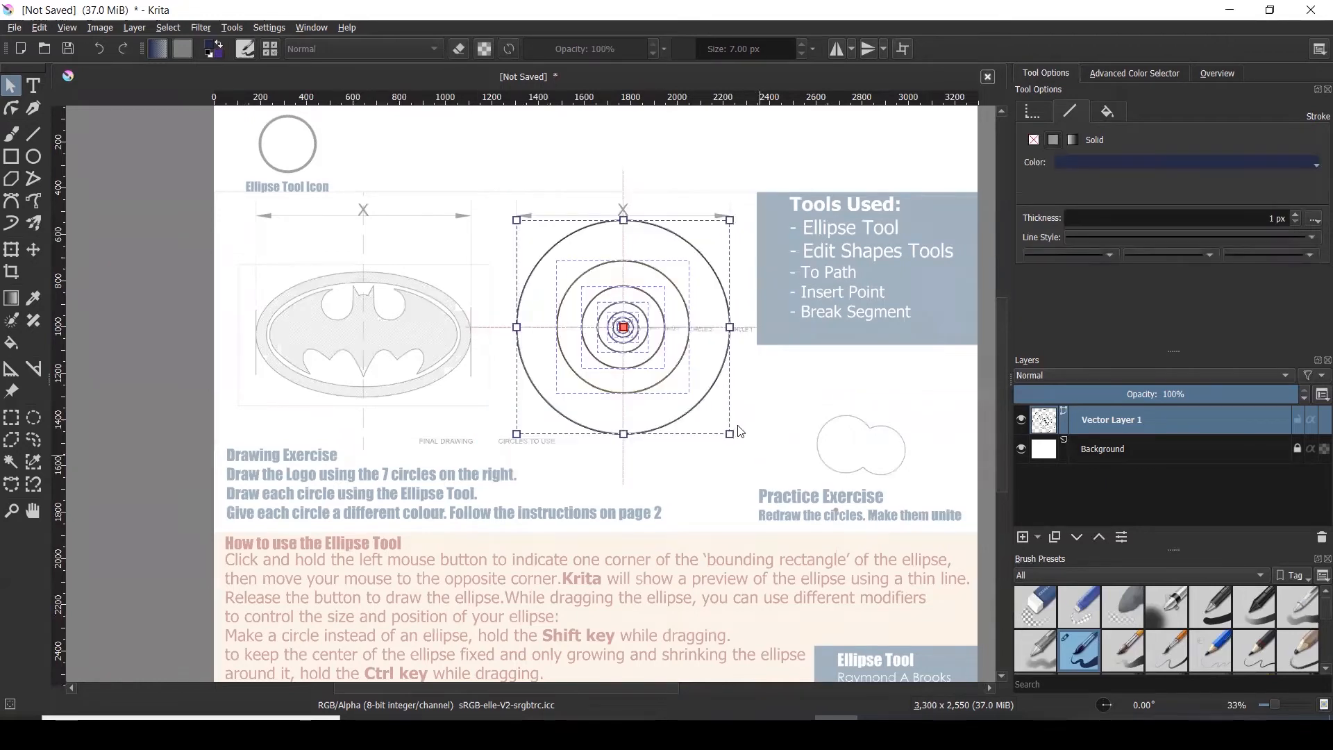
right_click(653, 300)
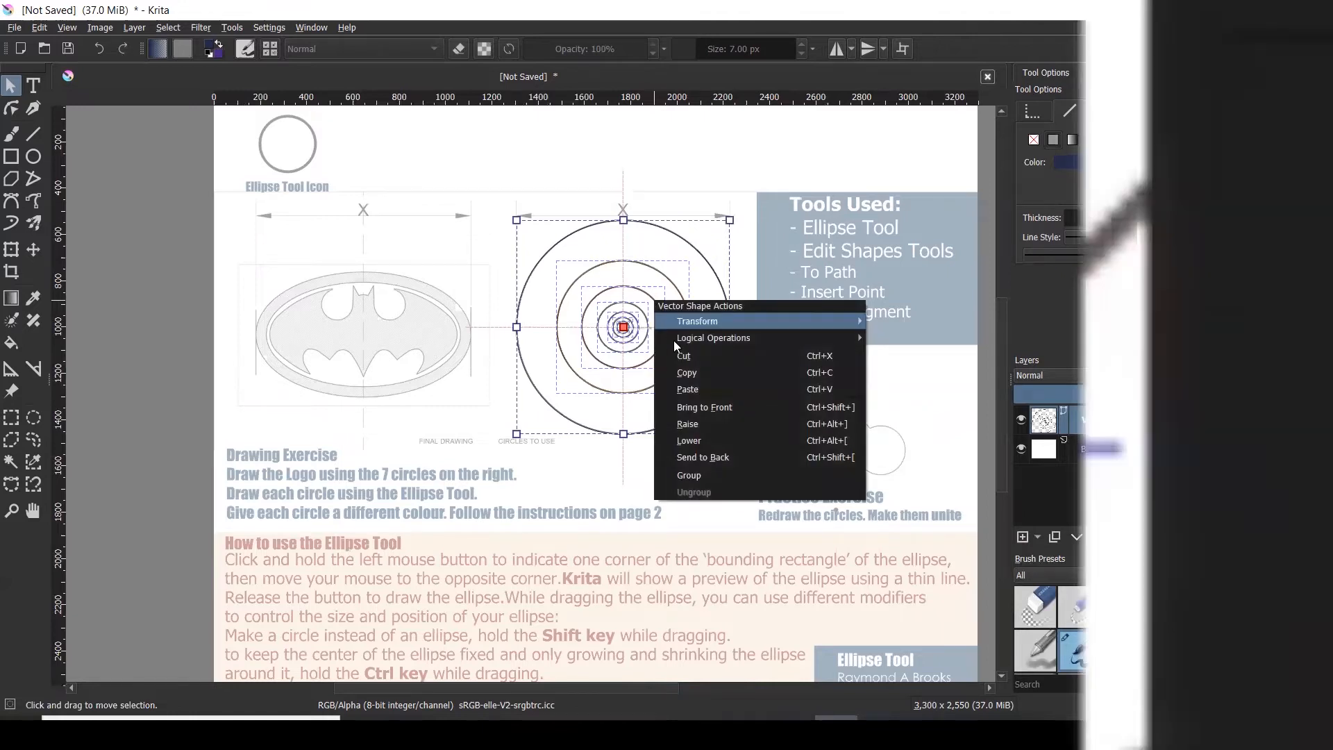
left_click(702, 472)
mouse_move(624, 330)
left_mouse_down()
mouse_move(686, 342)
mouse_move(759, 323)
mouse_move(498, 416)
mouse_move(724, 216)
mouse_move(508, 277)
mouse_move(639, 313)
mouse_move(649, 328)
left_mouse_up()
scroll(640, 325, "up", 5)
scroll(648, 327, "down", 5)
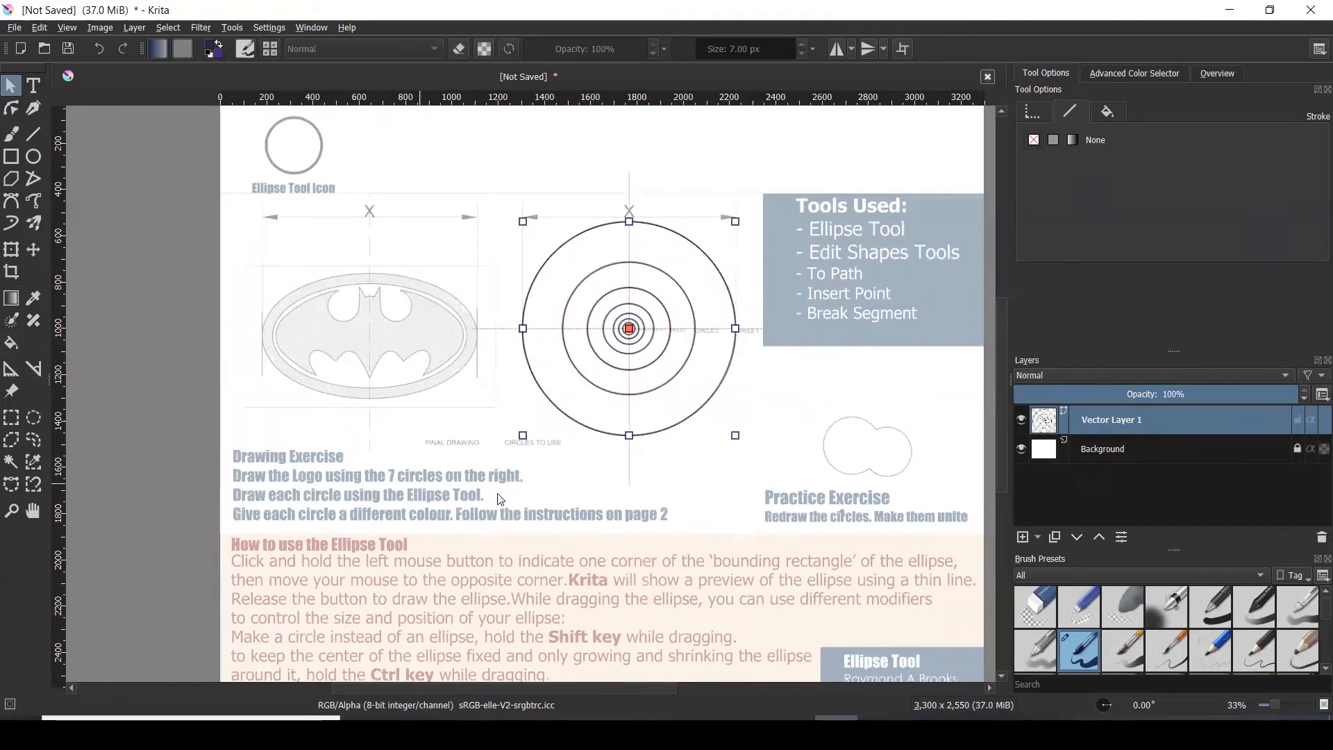
left_click(140, 336)
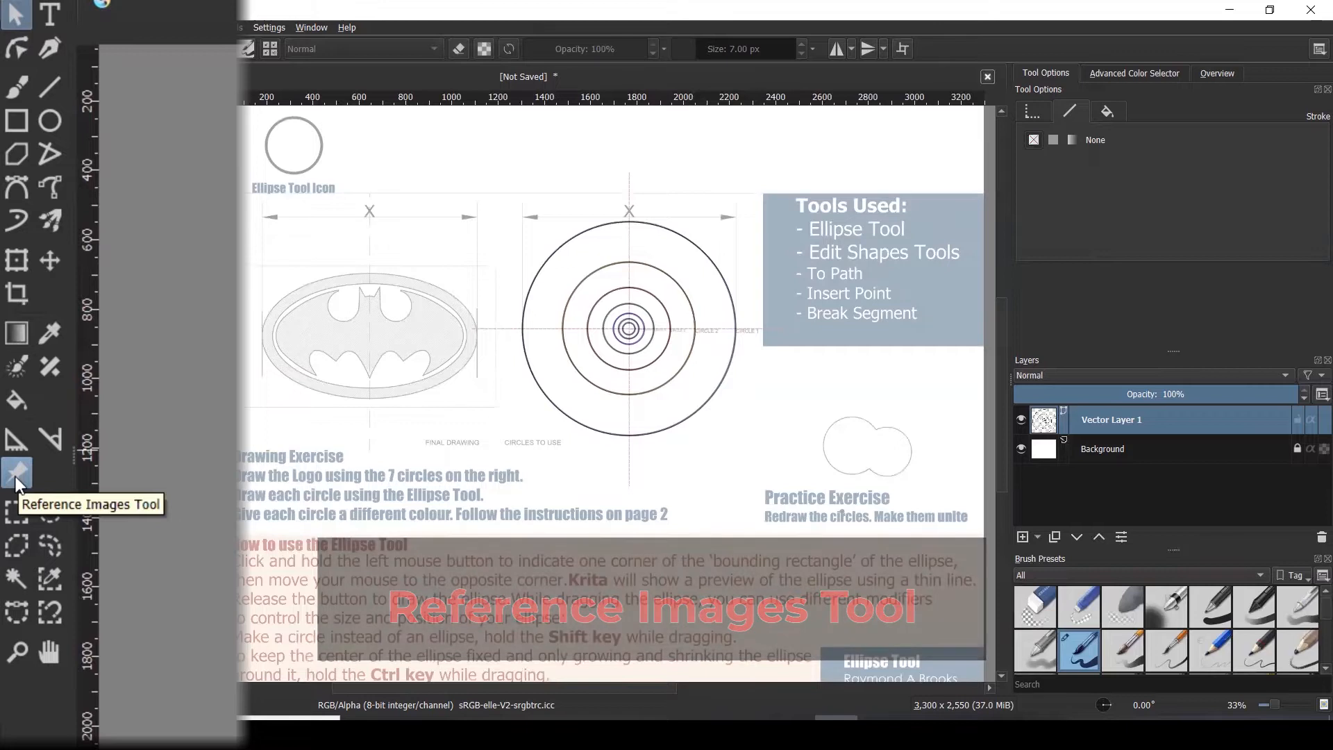
- Delete all reference images from the canvas with the Reference Images Tool
left_click(15, 477)
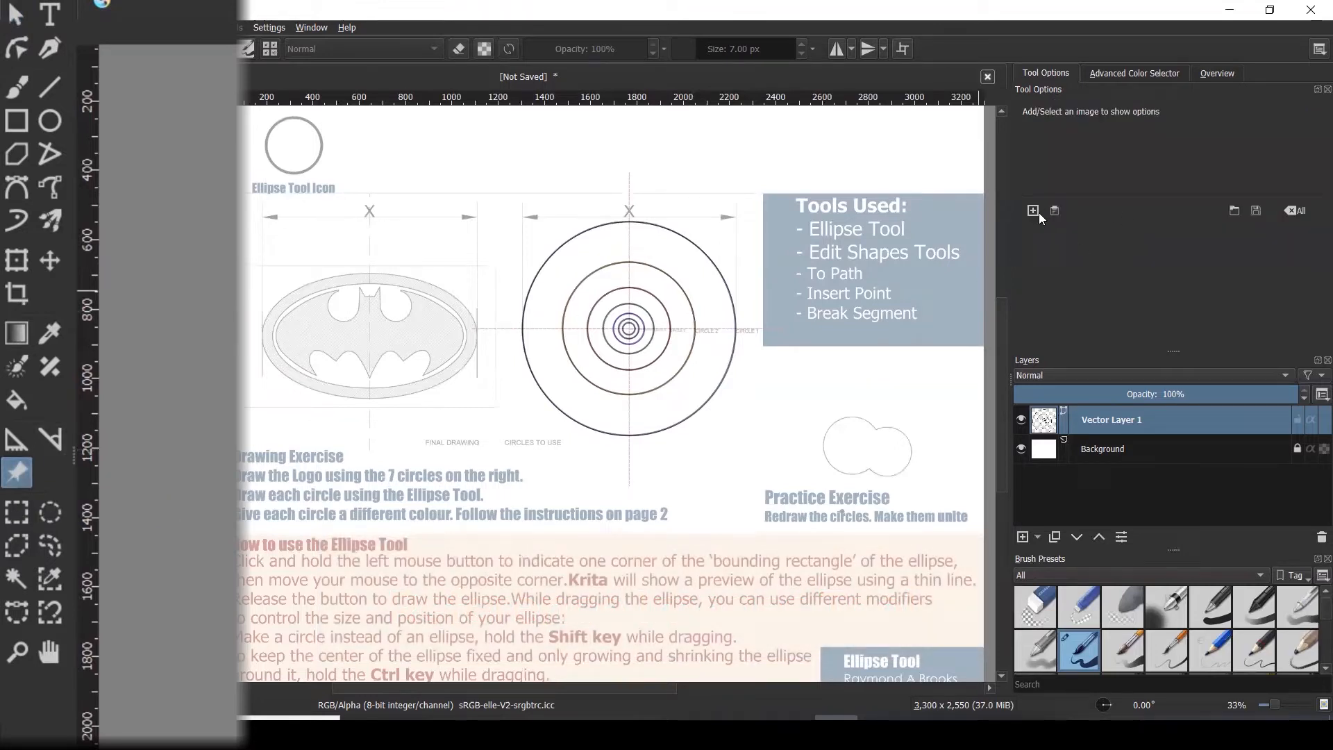
left_click(564, 168)
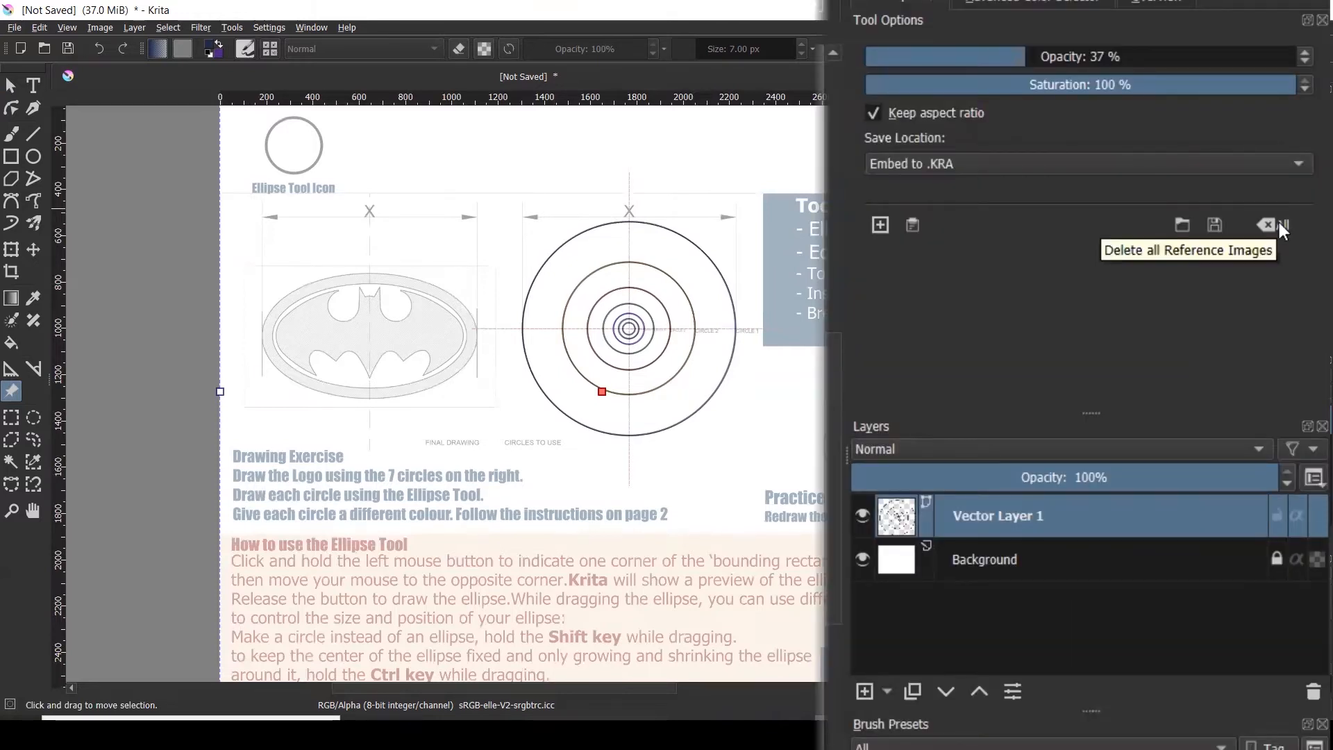
left_click(1279, 222)
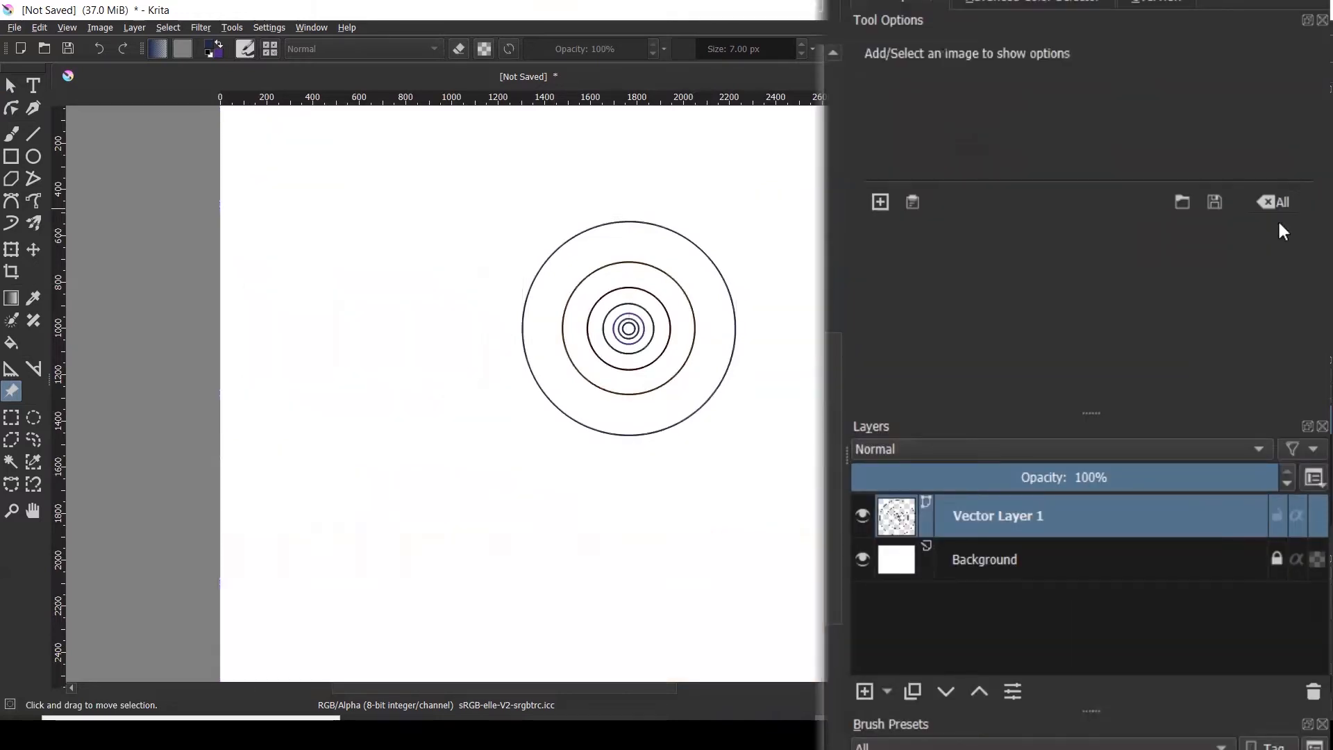
- Add Tool Tutorial EllipseTool 2.jpg as the new reference image and set its opacity to 55%
left_click(879, 201)
left_click(444, 196)
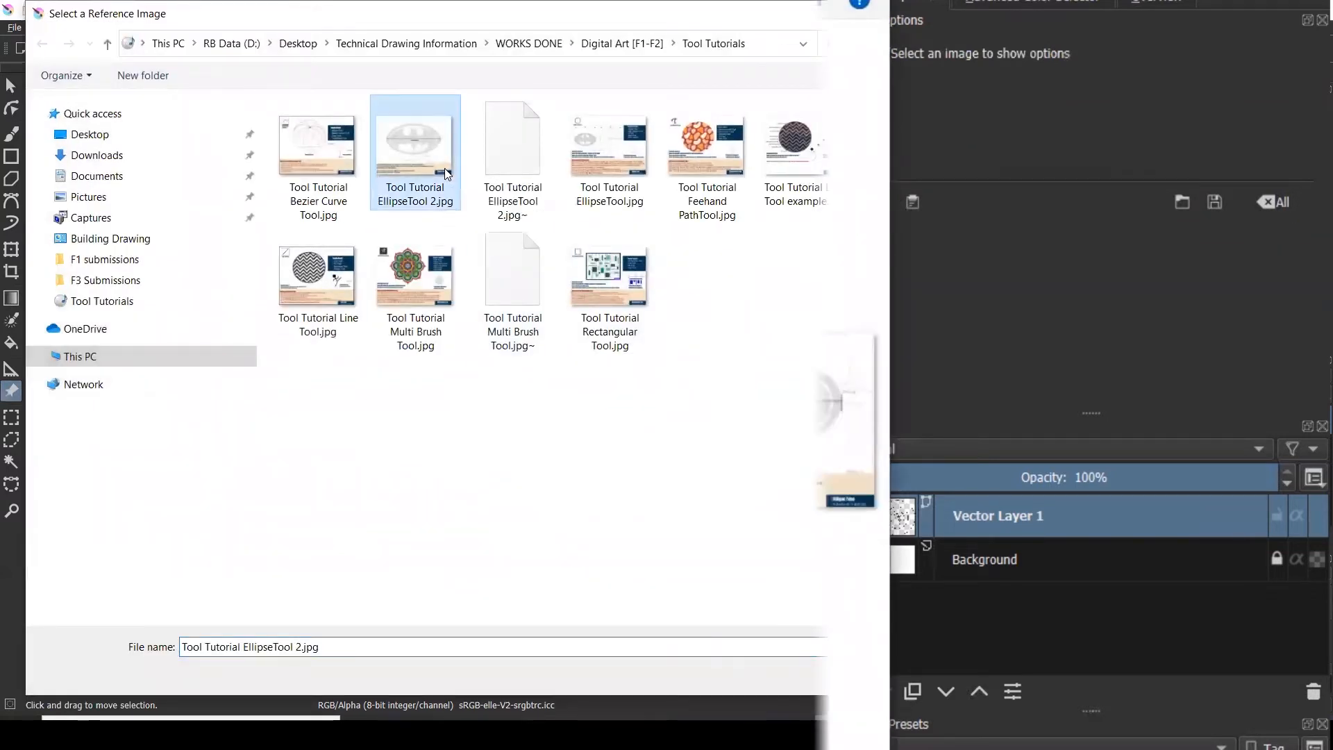
key("Return")
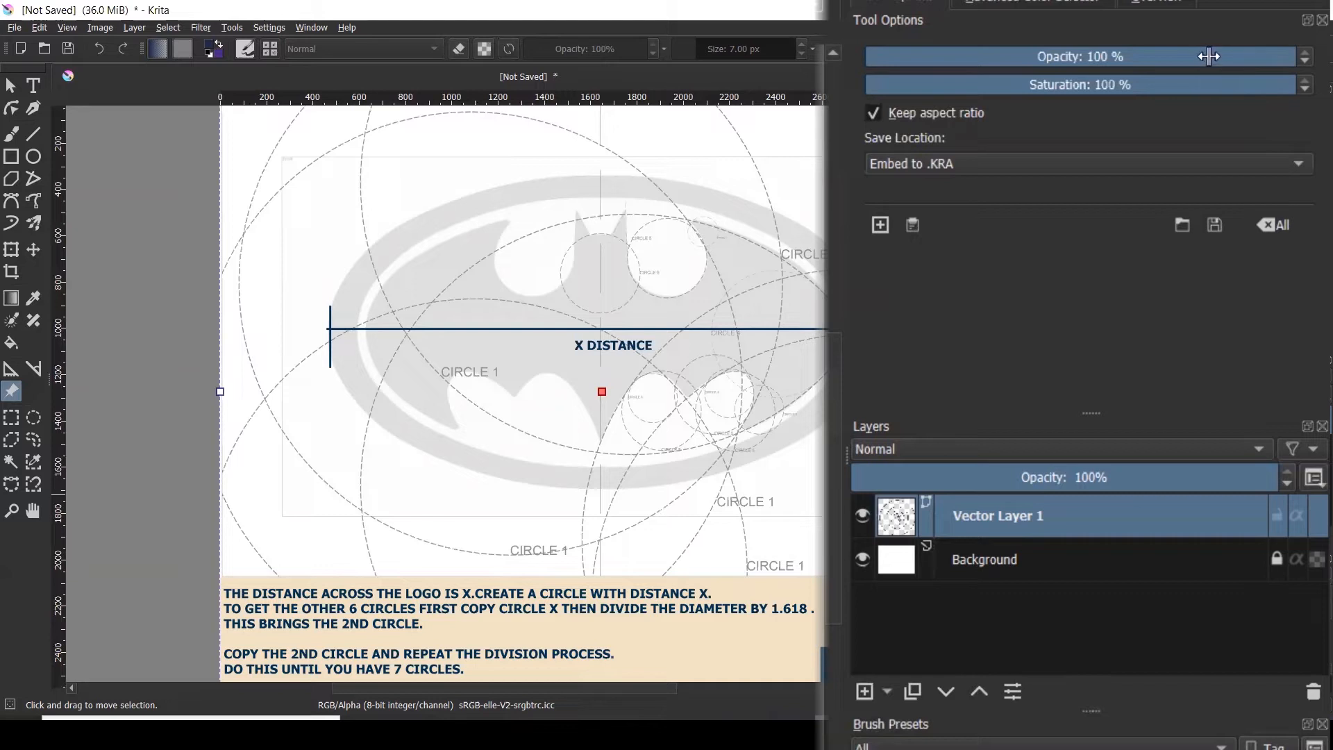
left_click_drag(1207, 48, 1106, 63)
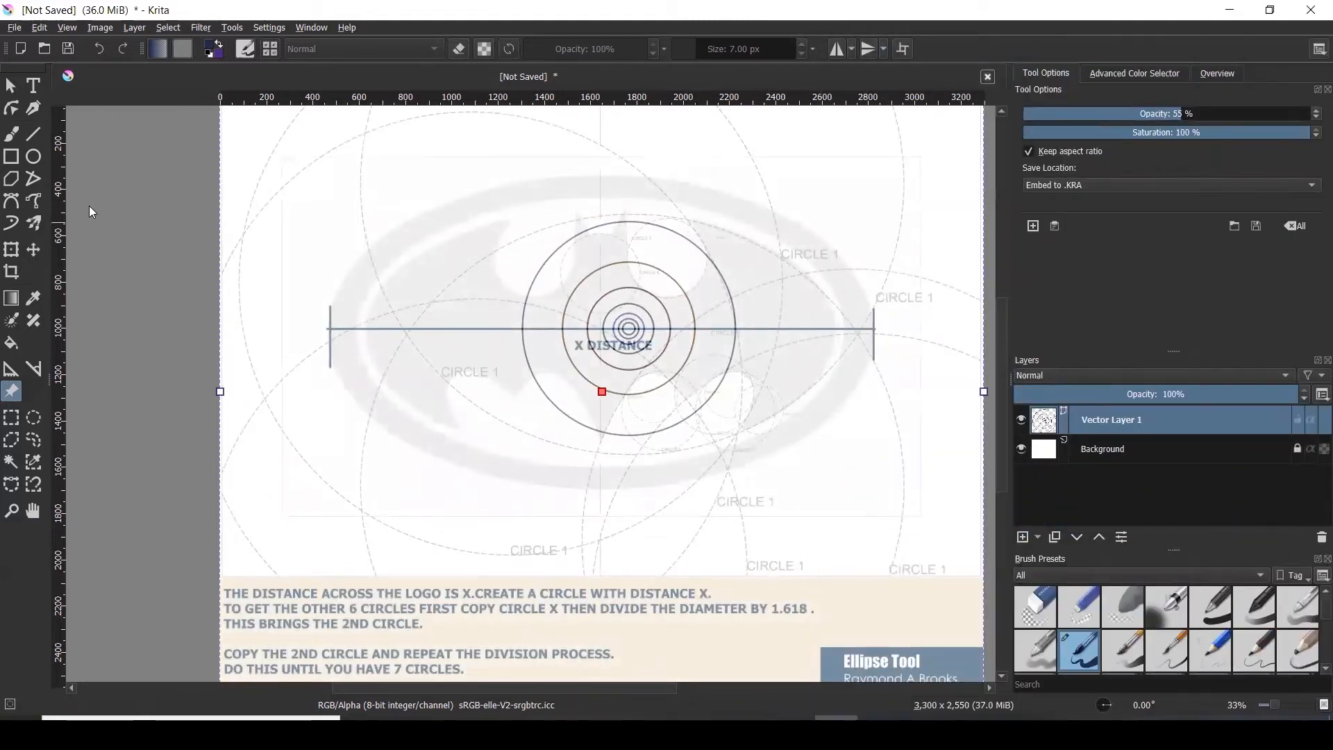
- Move the circle group so it is centred on the logo's vertical centre line and the X DISTANCE line
left_click(11, 84)
left_click(177, 207)
left_click(647, 281)
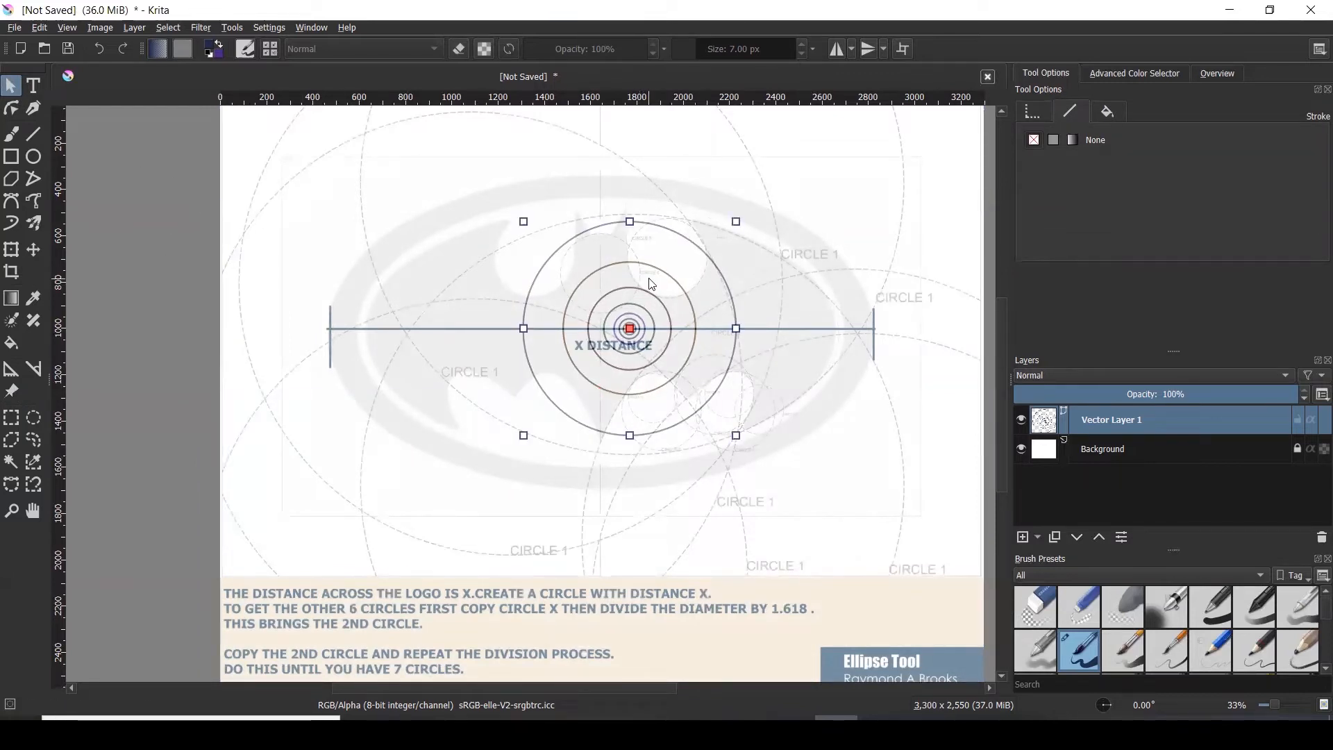
left_click_drag(645, 272, 617, 272)
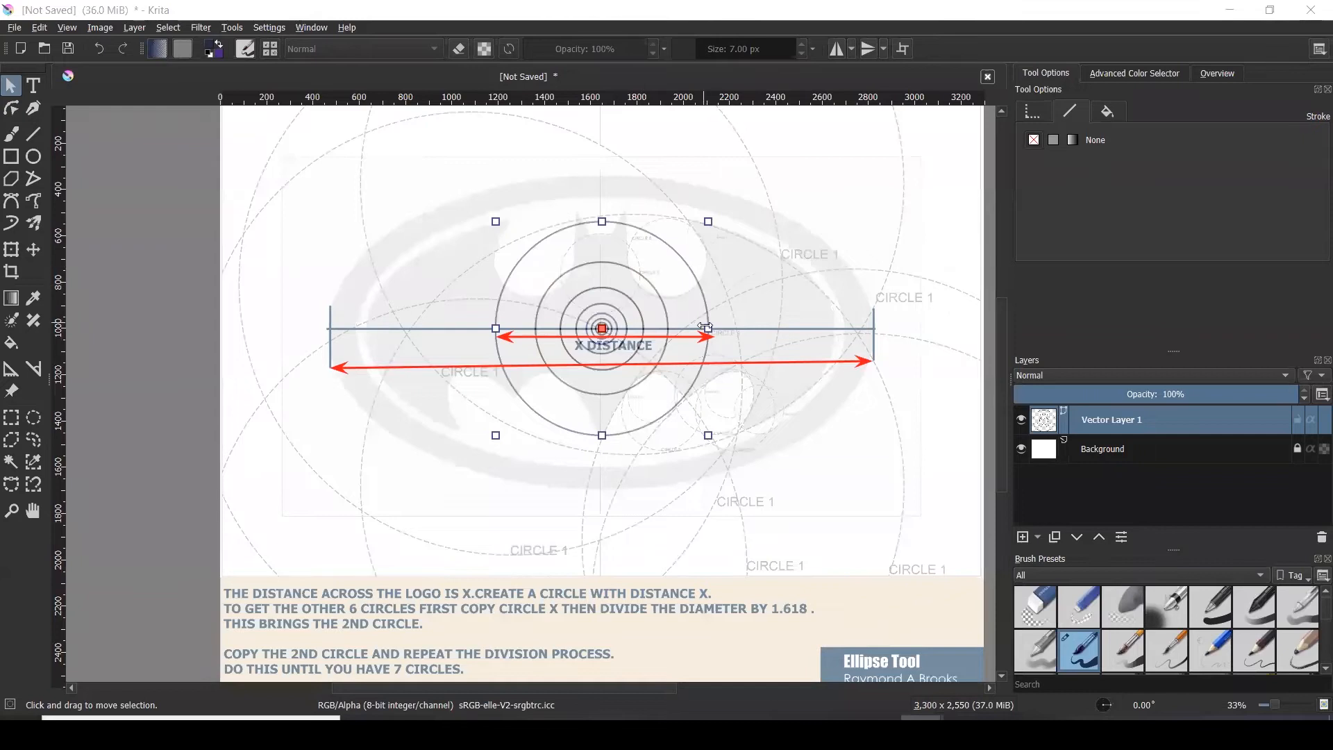
- Enlarge the circle group proportionally and recentre it on the logo's vertical centre line and the X DISTANCE line
left_click_drag(708, 328, 882, 415)
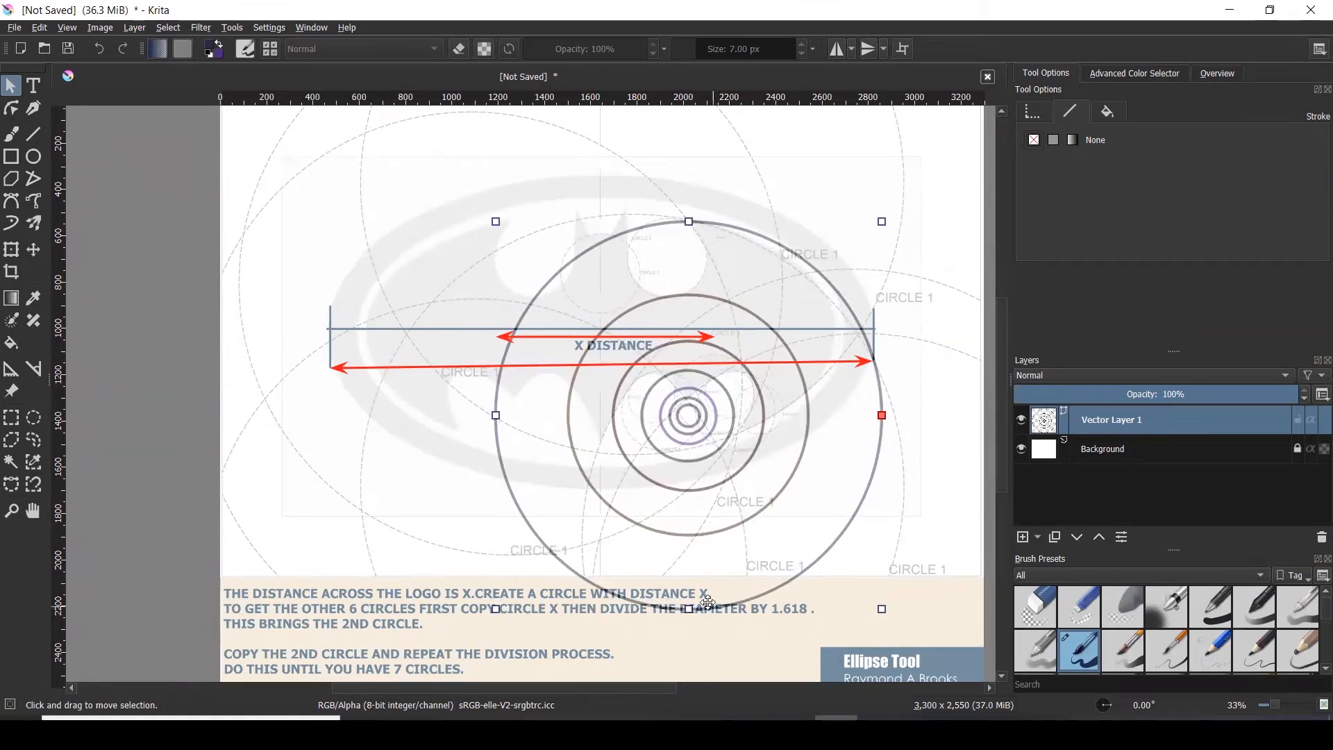
left_click_drag(687, 415, 628, 347)
scroll(596, 334, "up", 5)
scroll(609, 340, "down", 4)
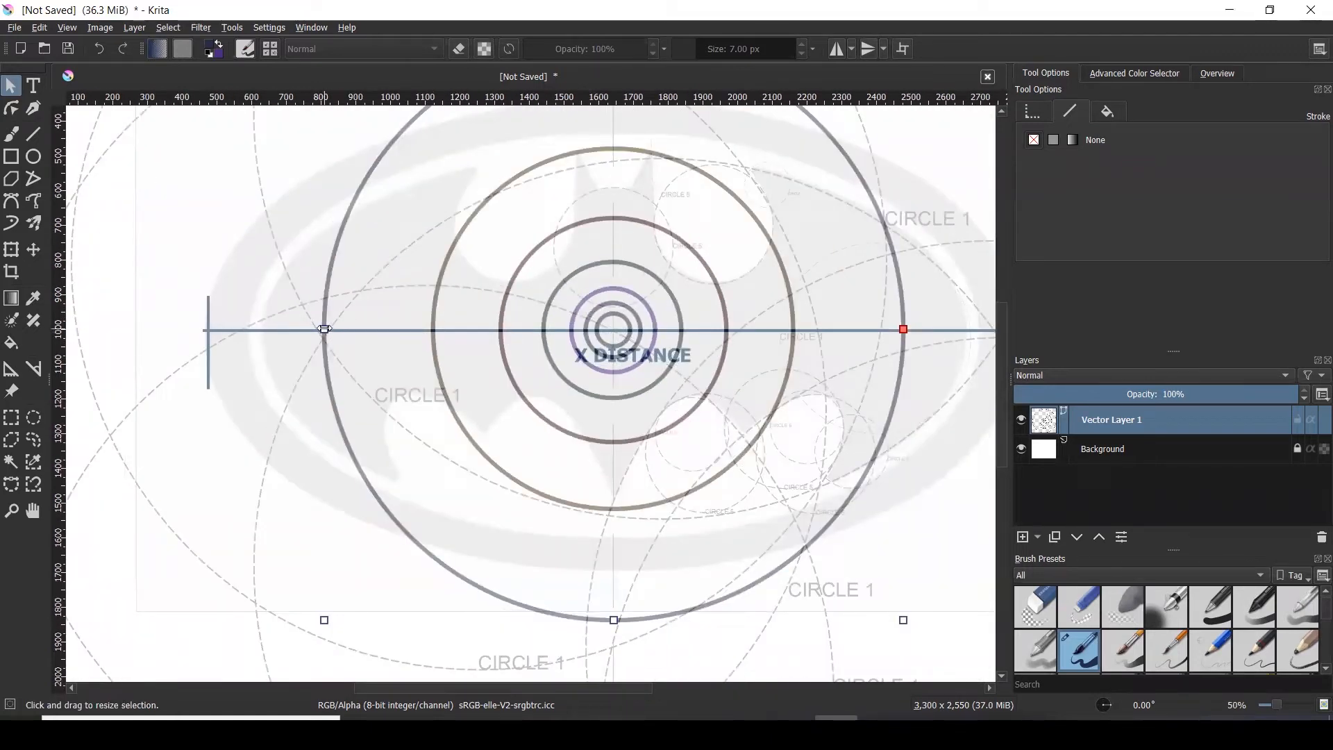
left_click_drag(325, 329, 263, 325)
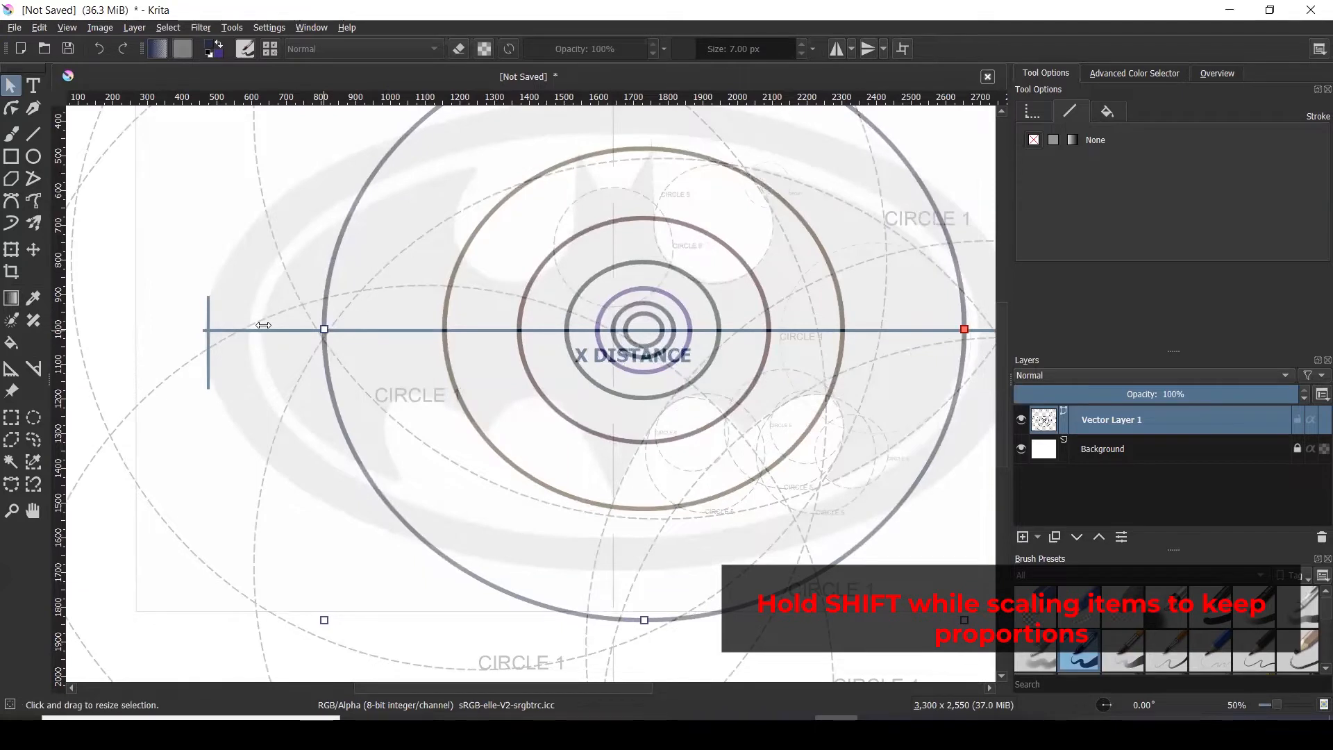
scroll(274, 352, "down", 2)
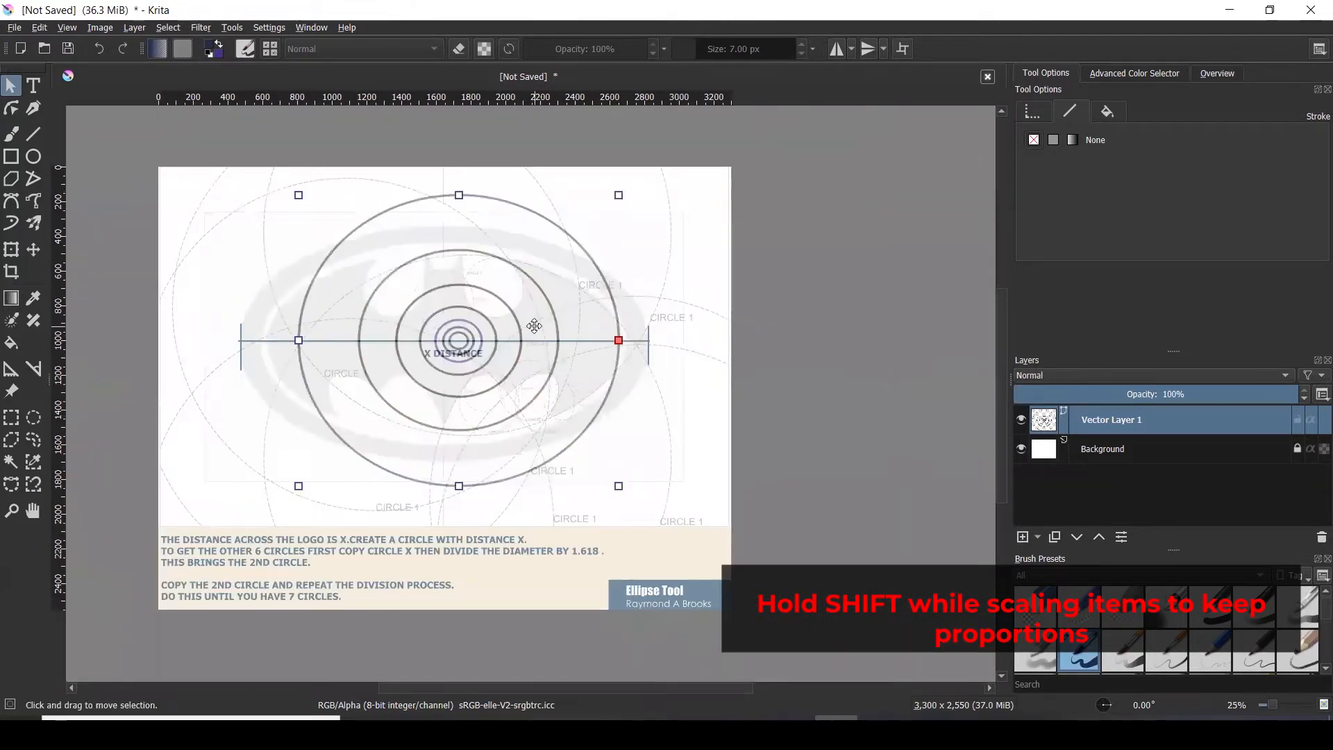
scroll(534, 325, "up", 1)
key("ctrl+z")
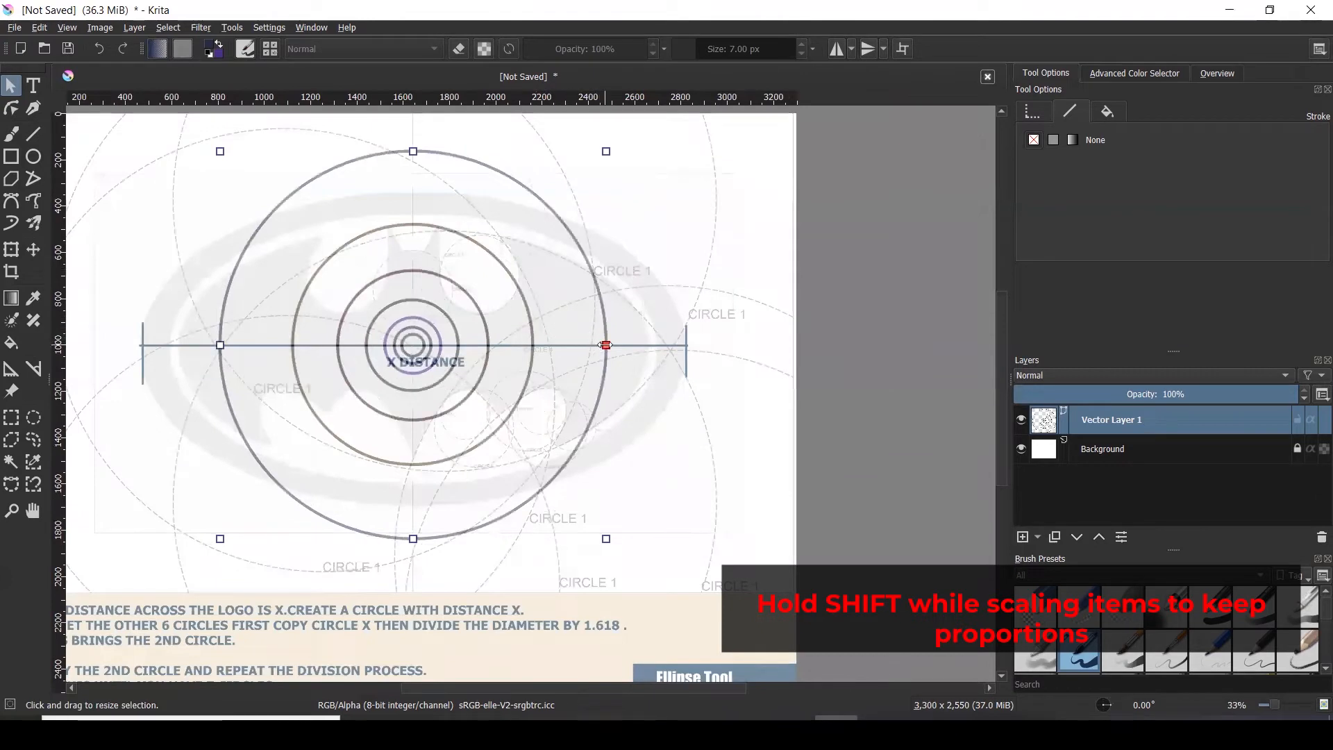
- Scale the circle group up proportionally towards both ends of the X DISTANCE line, recentring it after each enlargement
left_click_drag(606, 345, 685, 356)
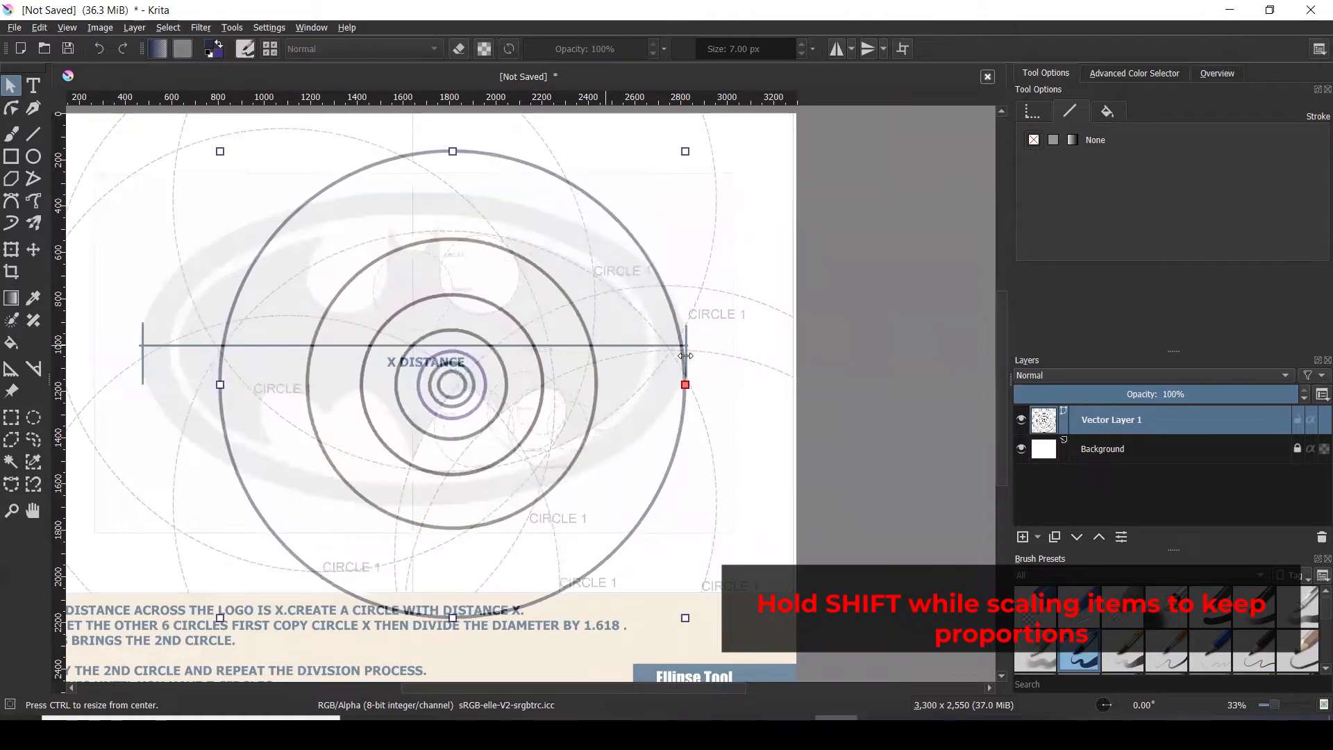
left_click_drag(478, 390, 445, 360)
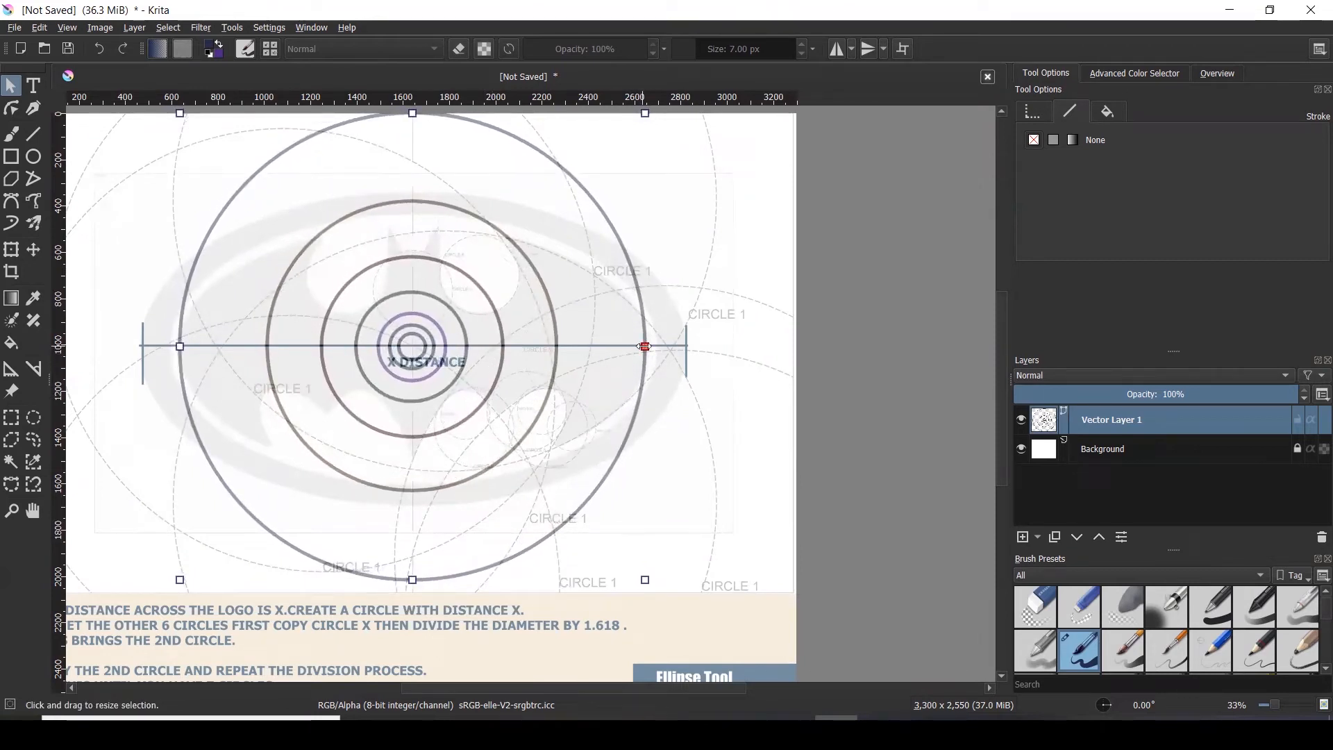
left_click_drag(645, 345, 686, 366)
left_click_drag(444, 380, 434, 368)
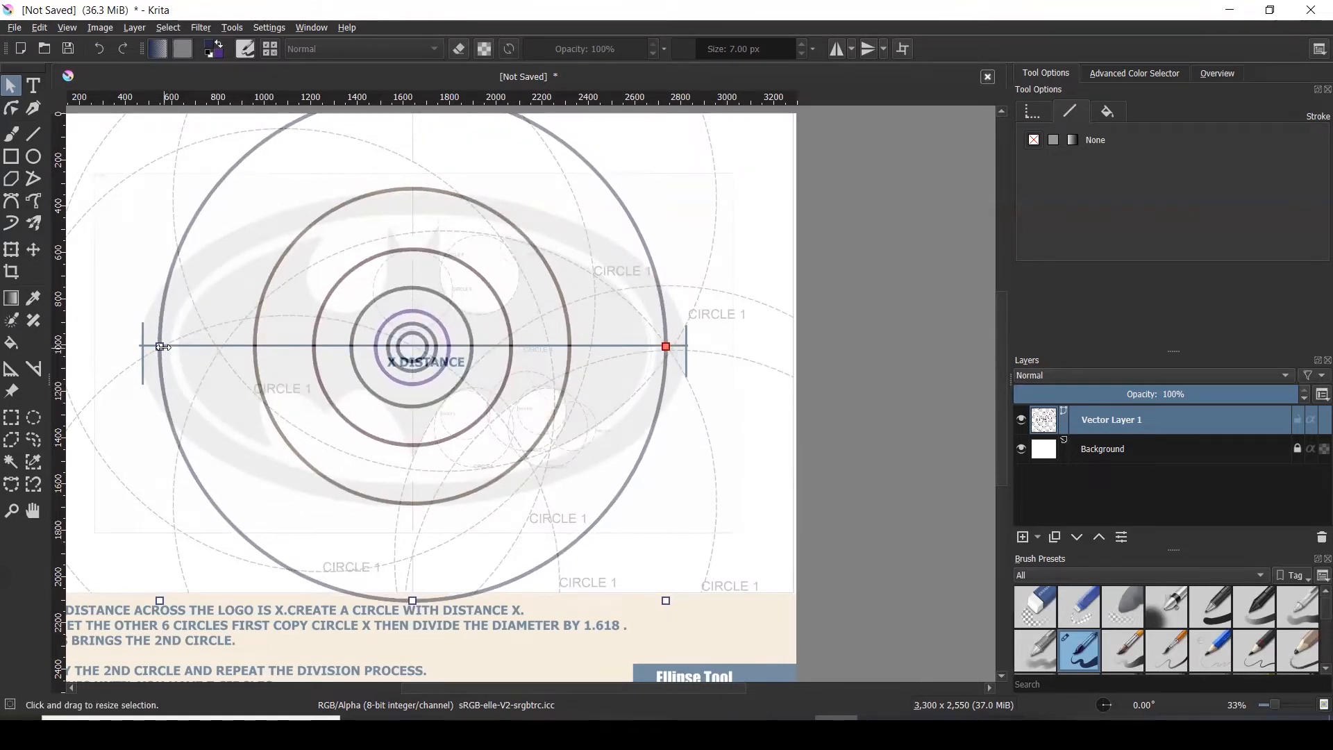
left_click_drag(163, 347, 132, 343)
mouse_move(467, 435)
left_mouse_down()
mouse_move(446, 419)
mouse_move(458, 422)
left_mouse_up()
- Fine-tune the circle group's size and position so the outermost circle spans the full X DISTANCE between its end marks
scroll(678, 345, "up", 3)
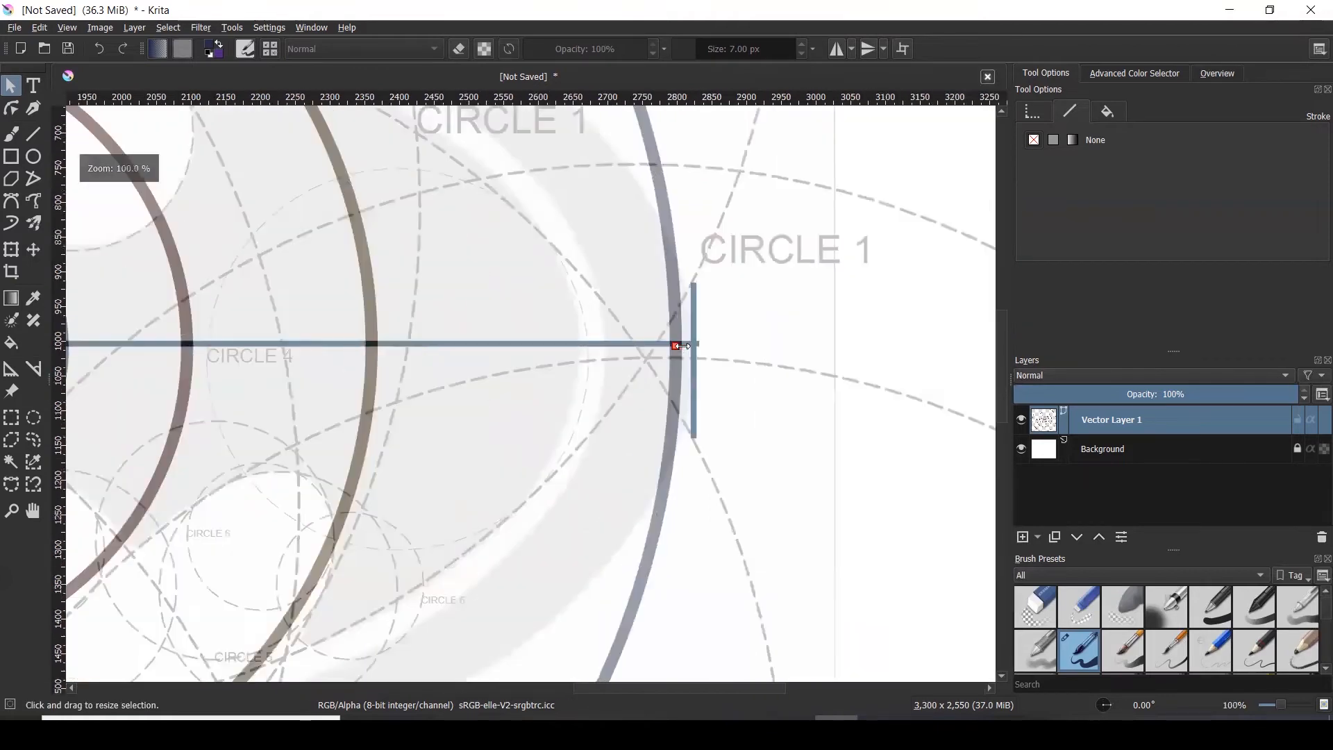
left_click_drag(674, 346, 707, 360)
scroll(861, 342, "down", 3)
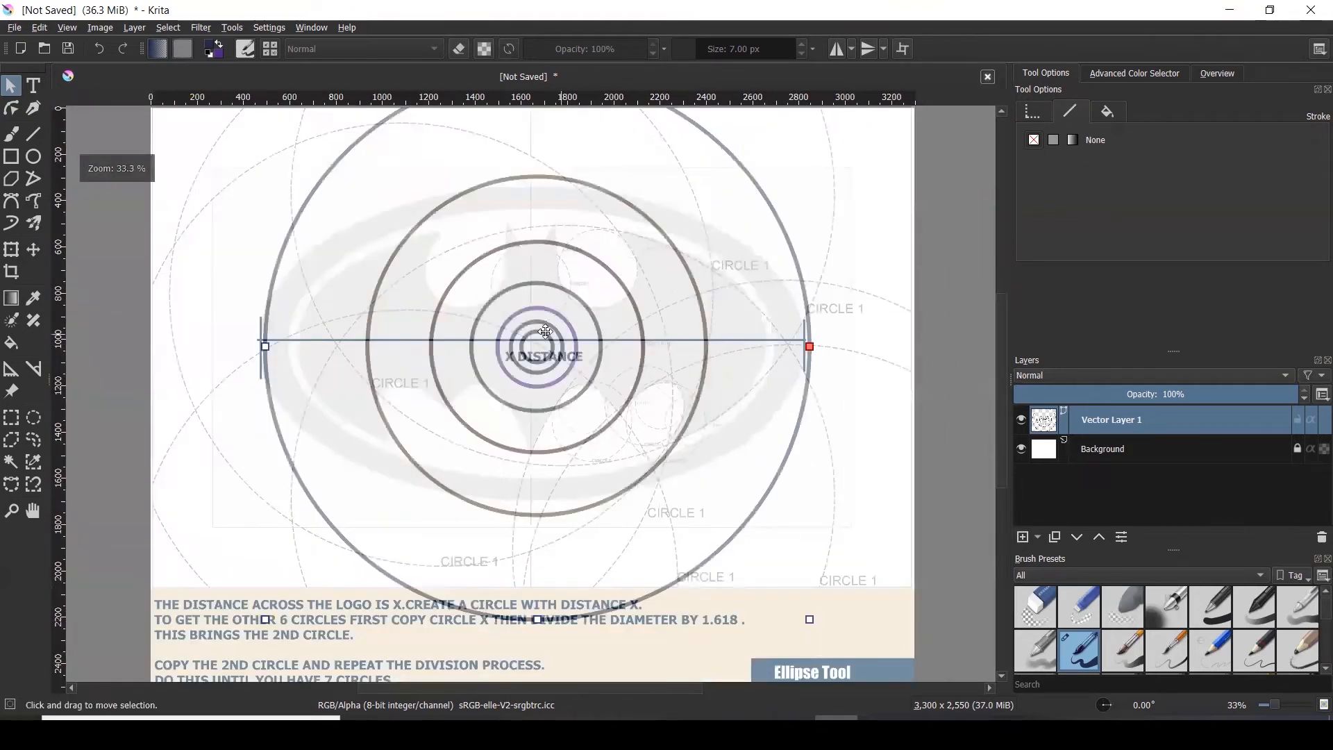
scroll(546, 331, "up", 2)
scroll(605, 375, "down", 1)
left_click_drag(605, 384, 598, 373)
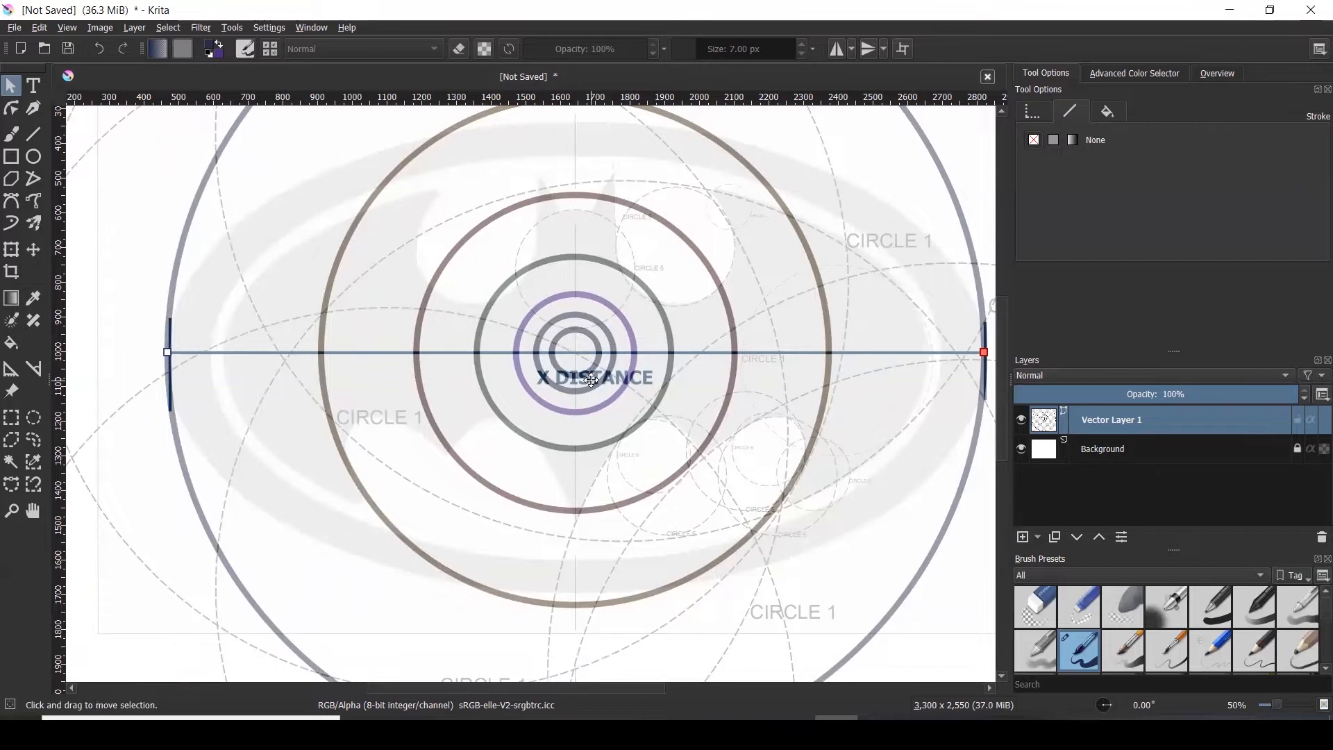
- Examine how the outermost circle meets the end marks of the X DISTANCE line on both sides, and deselect the group
scroll(591, 380, "down", 1)
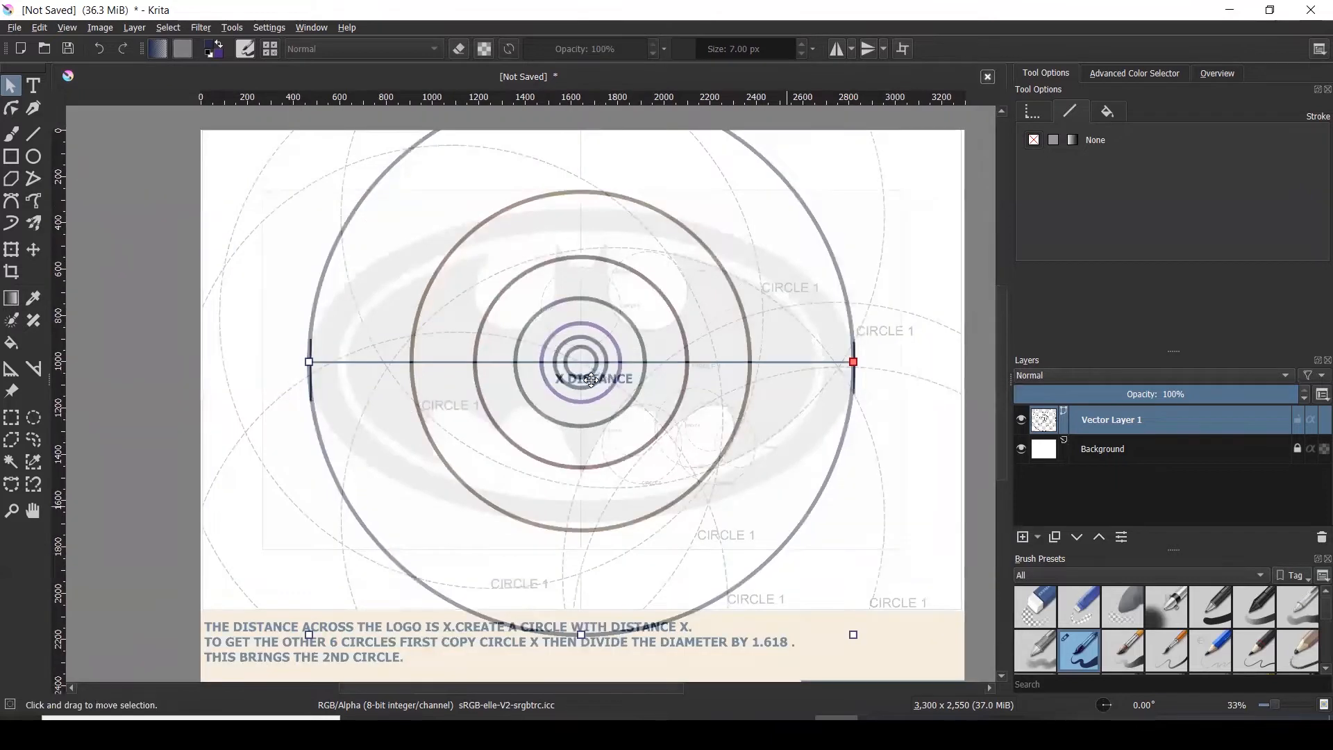
scroll(592, 379, "down", 1)
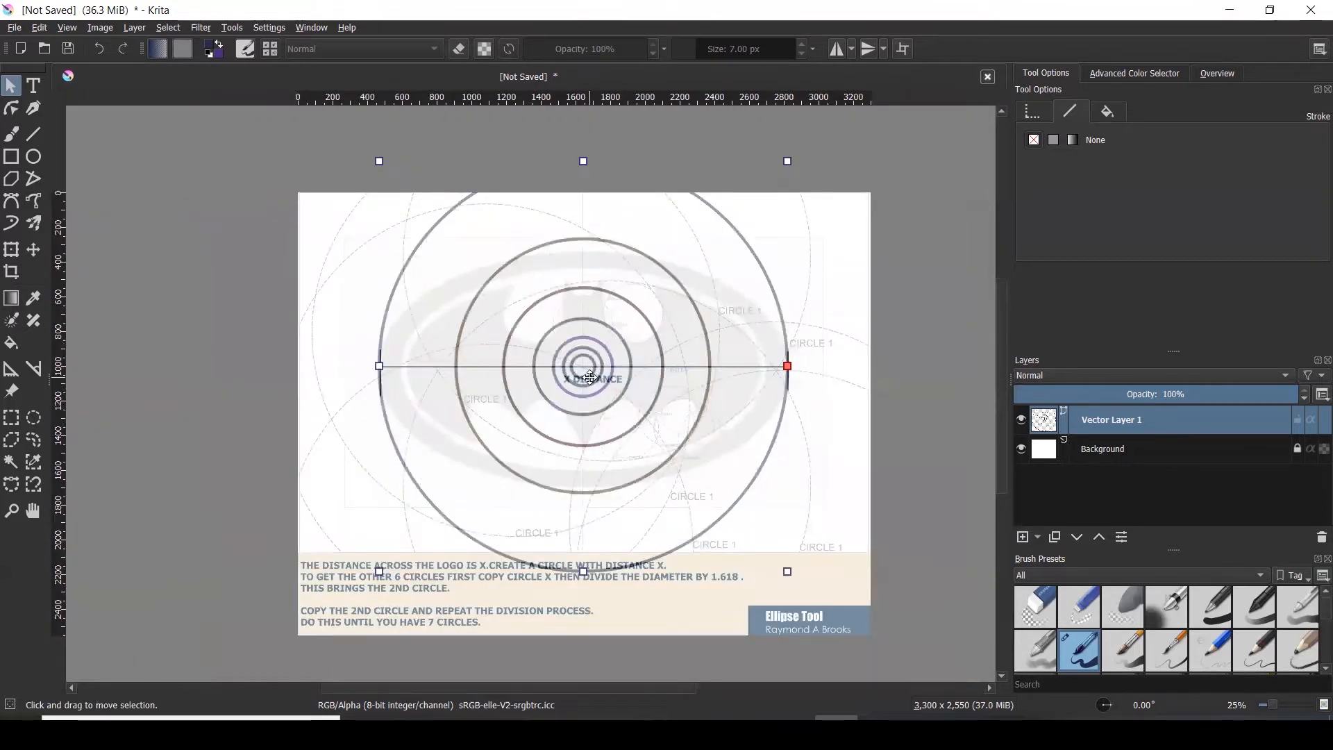
scroll(590, 377, "up", 1)
scroll(380, 342, "up", 1)
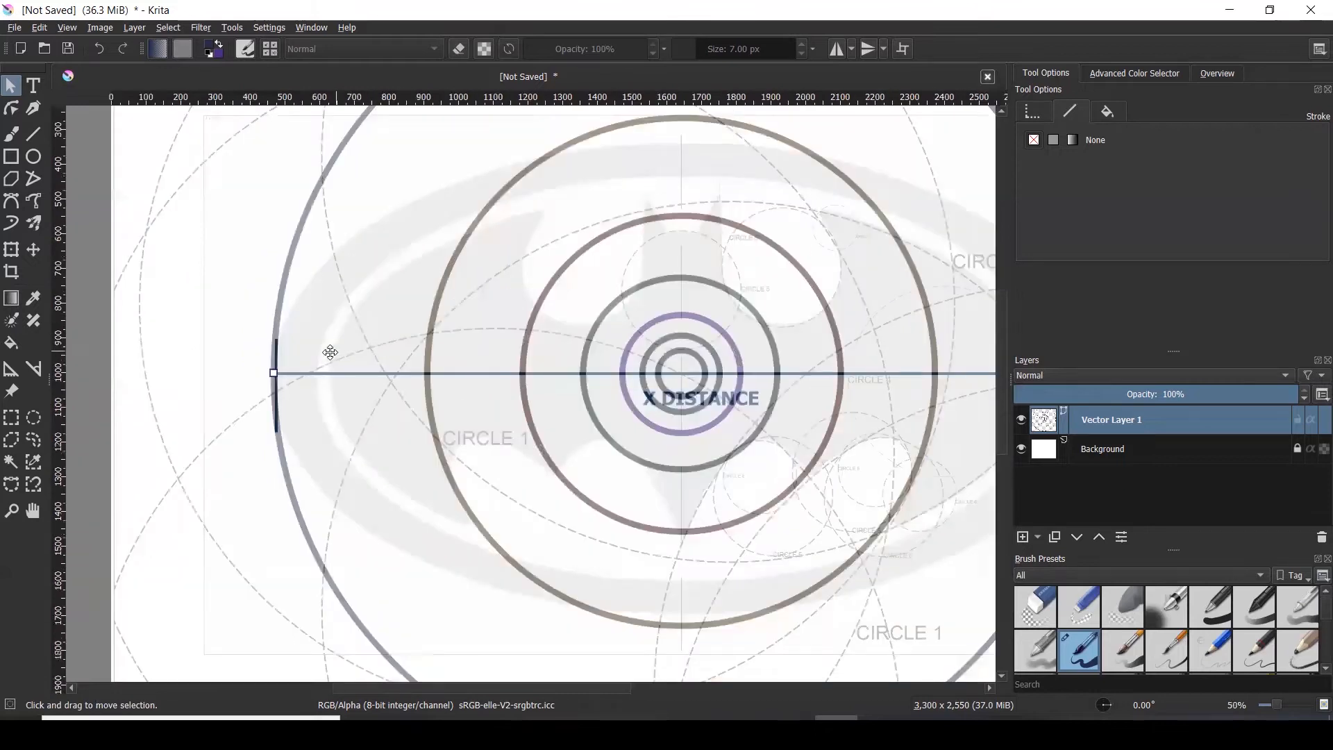
scroll(275, 372, "up", 2)
scroll(258, 385, "up", 1)
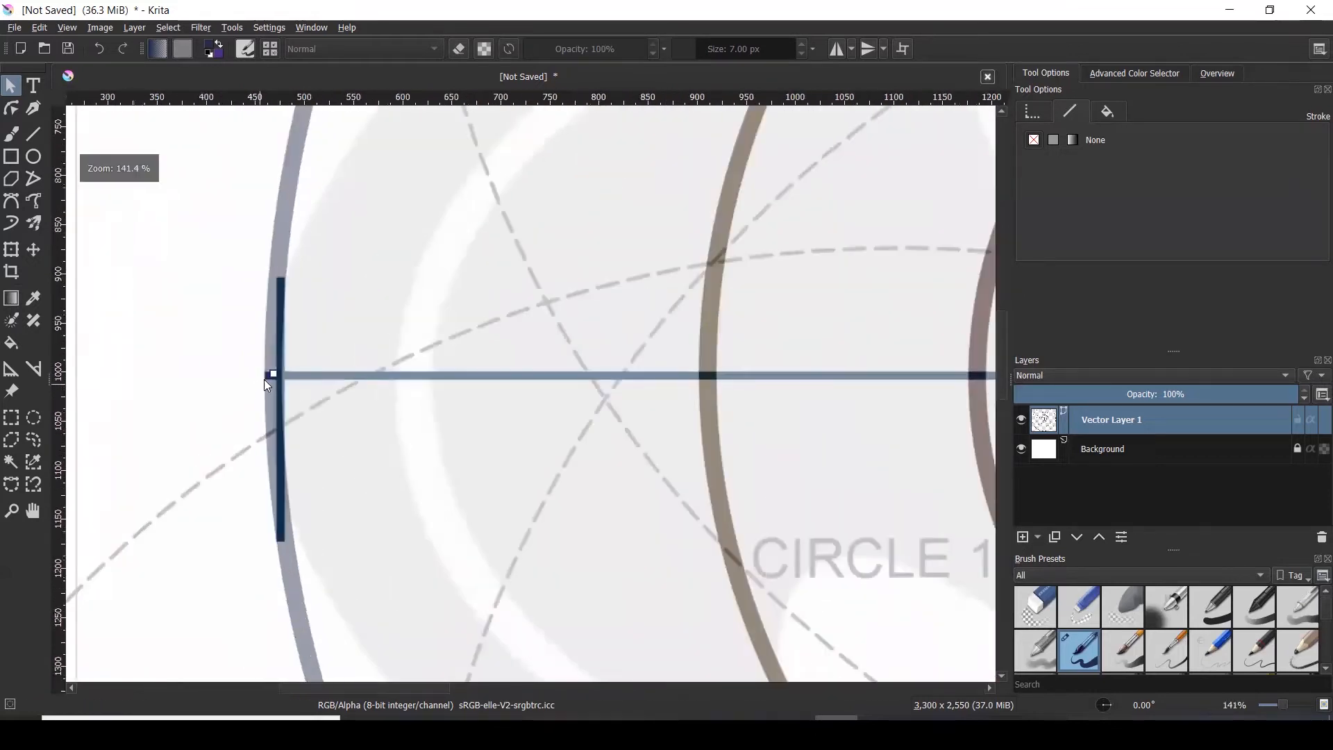
scroll(268, 382, "down", 4)
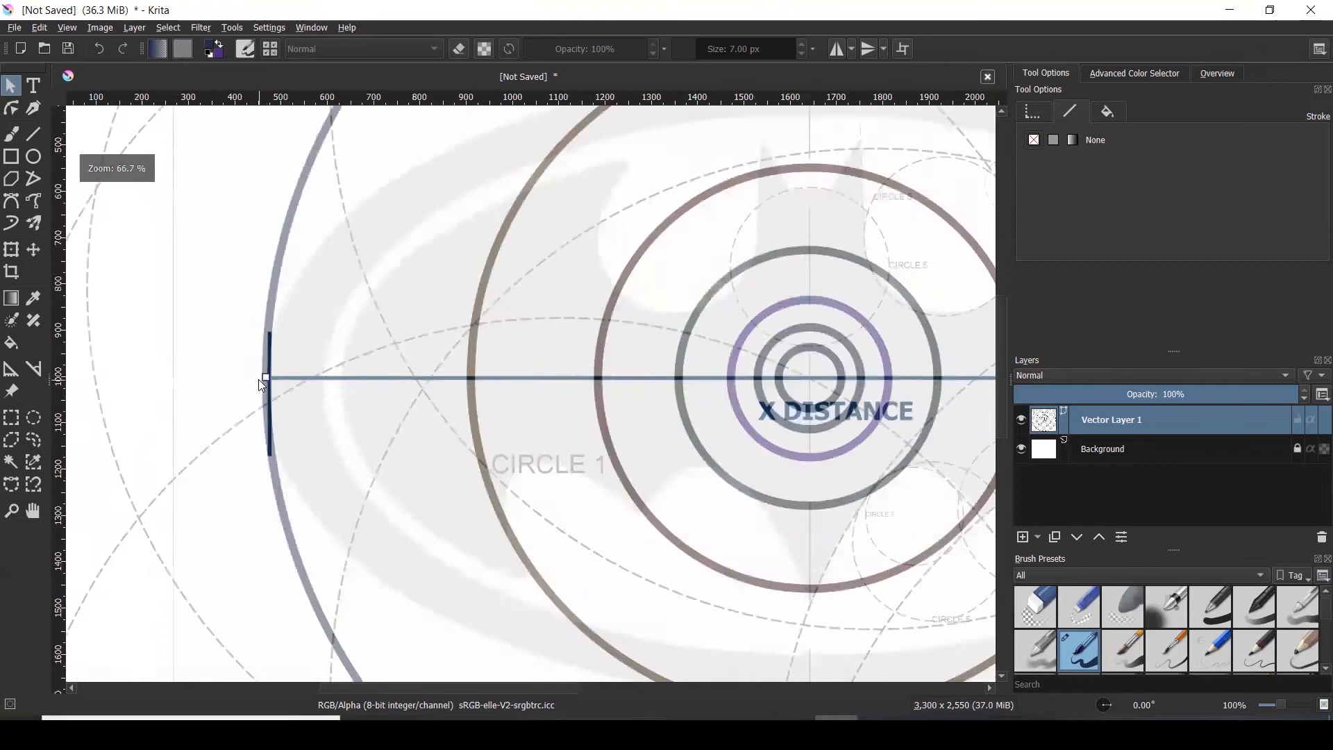
scroll(699, 384, "up", 2)
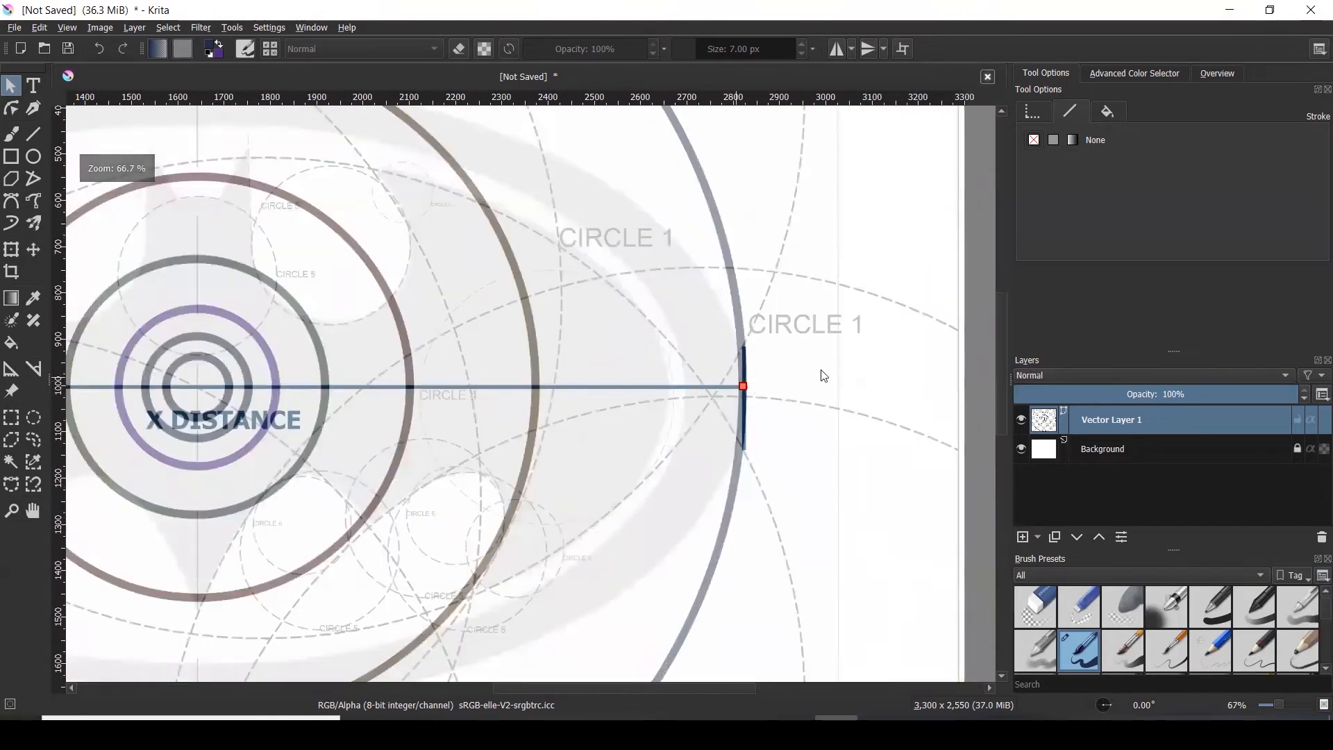
scroll(822, 374, "down", 1)
scroll(809, 382, "down", 1)
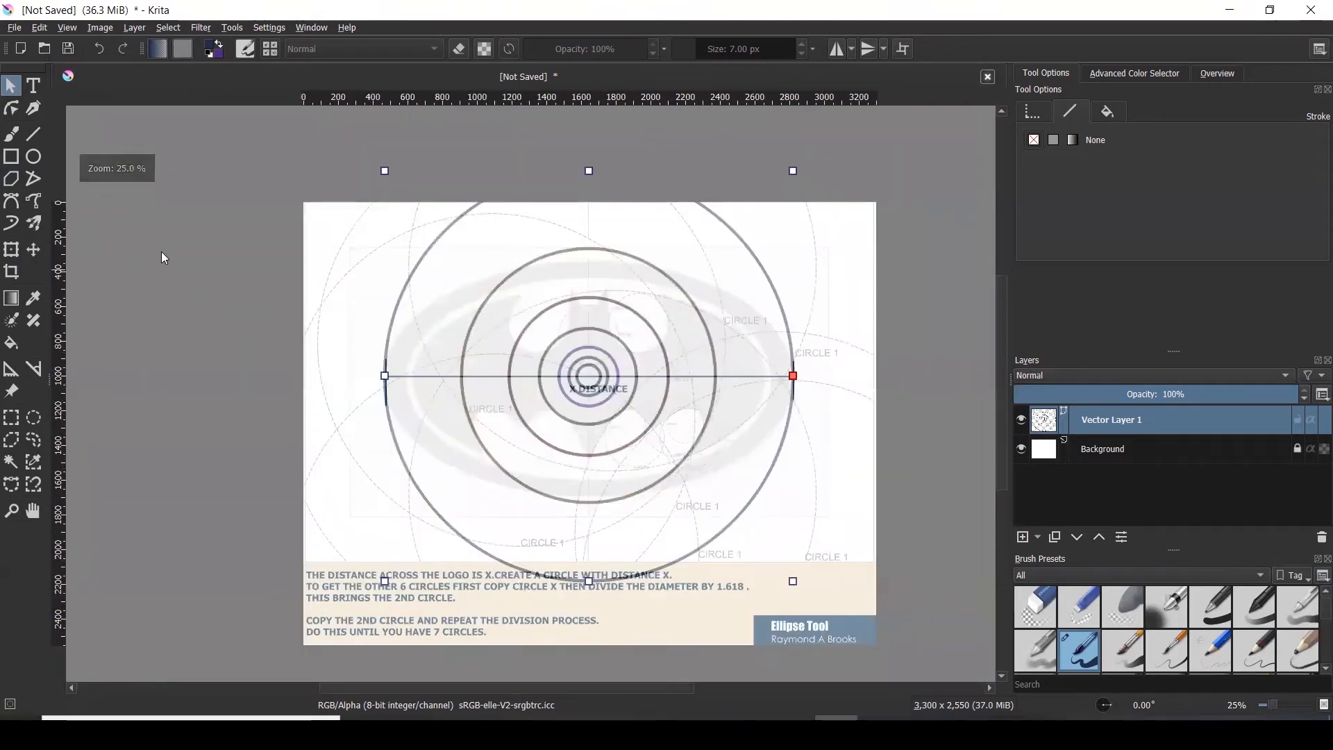
left_click(181, 158)
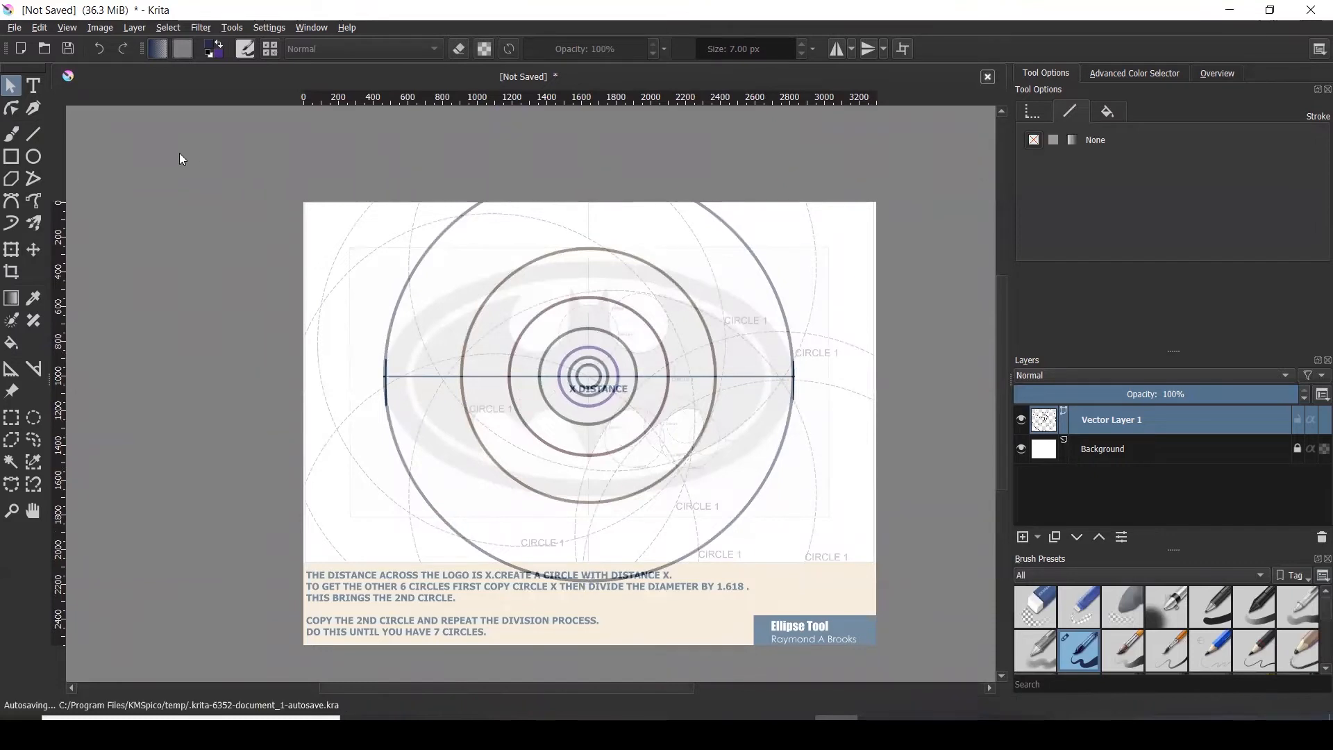
- Save the drawing as a Krita document named "demonstration ellipse" in the Tool Tutorials folder
left_click(10, 29)
left_click(36, 94)
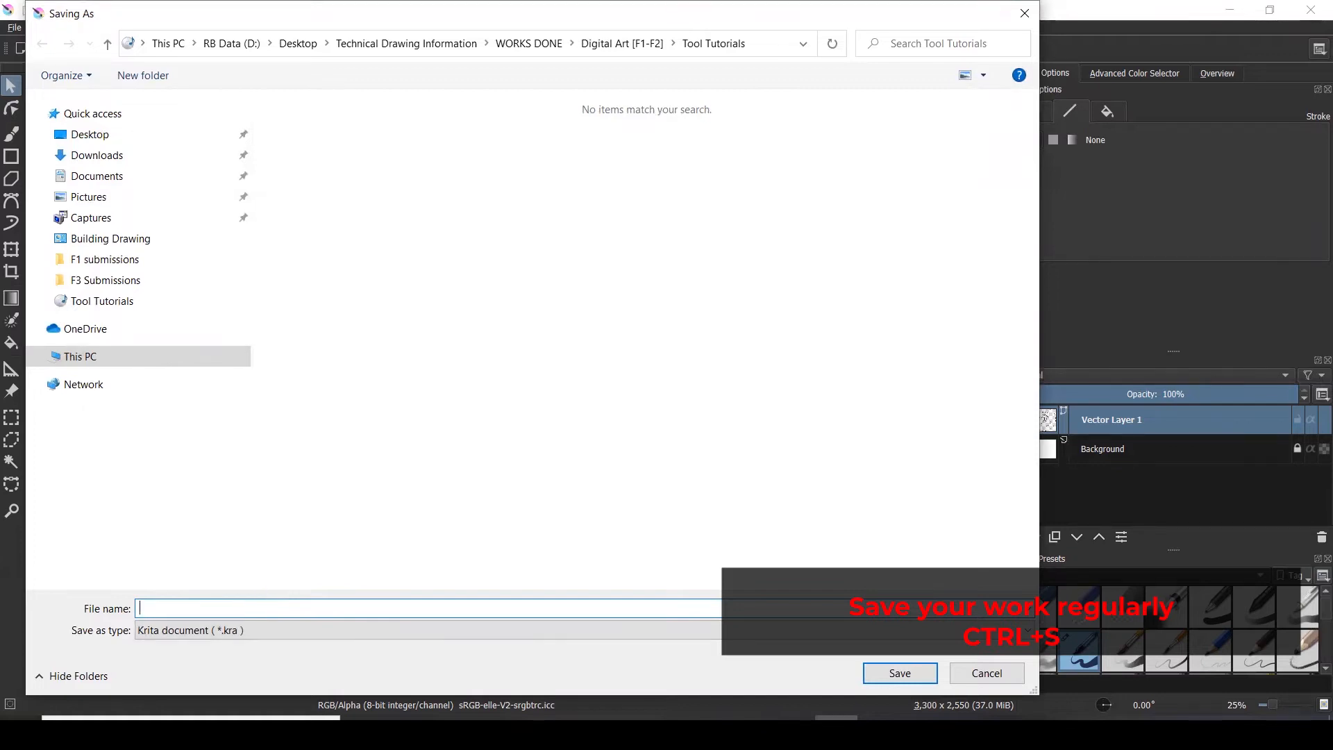
type("demonstratio")
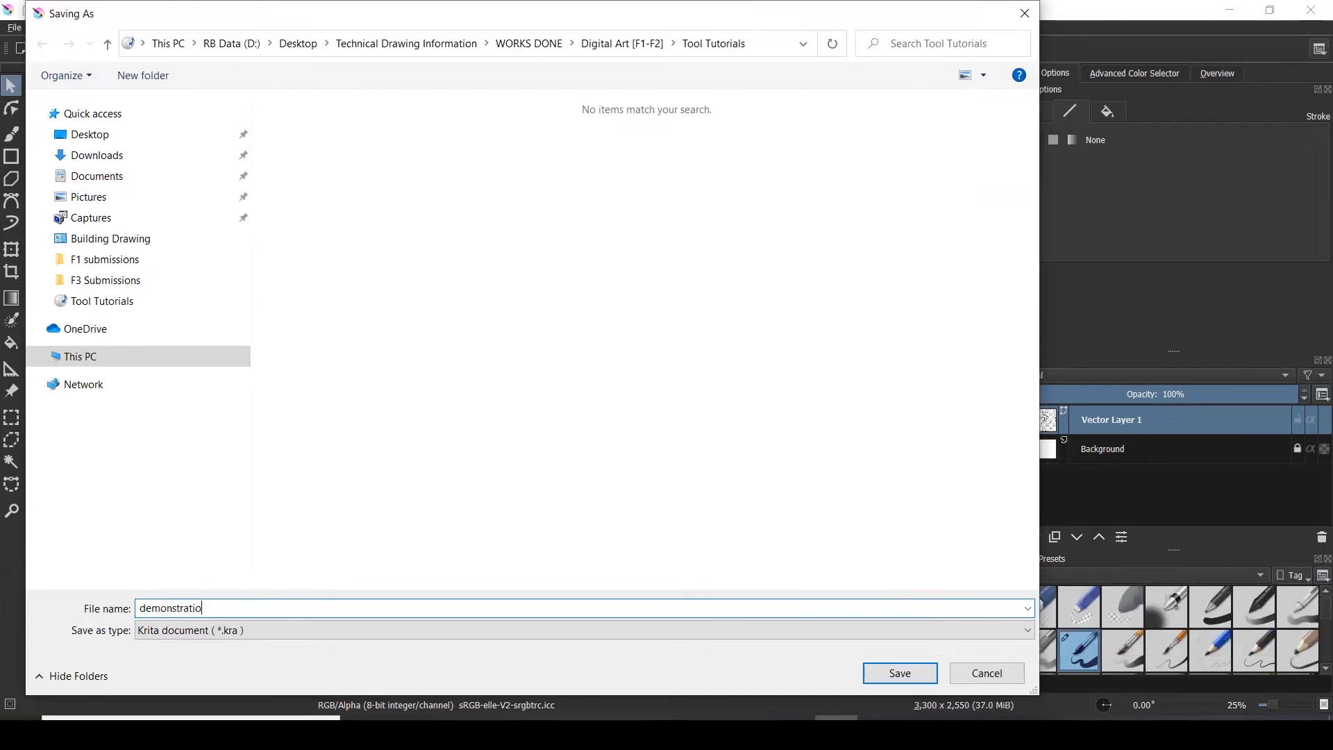
type(" ellipse")
key("Return")
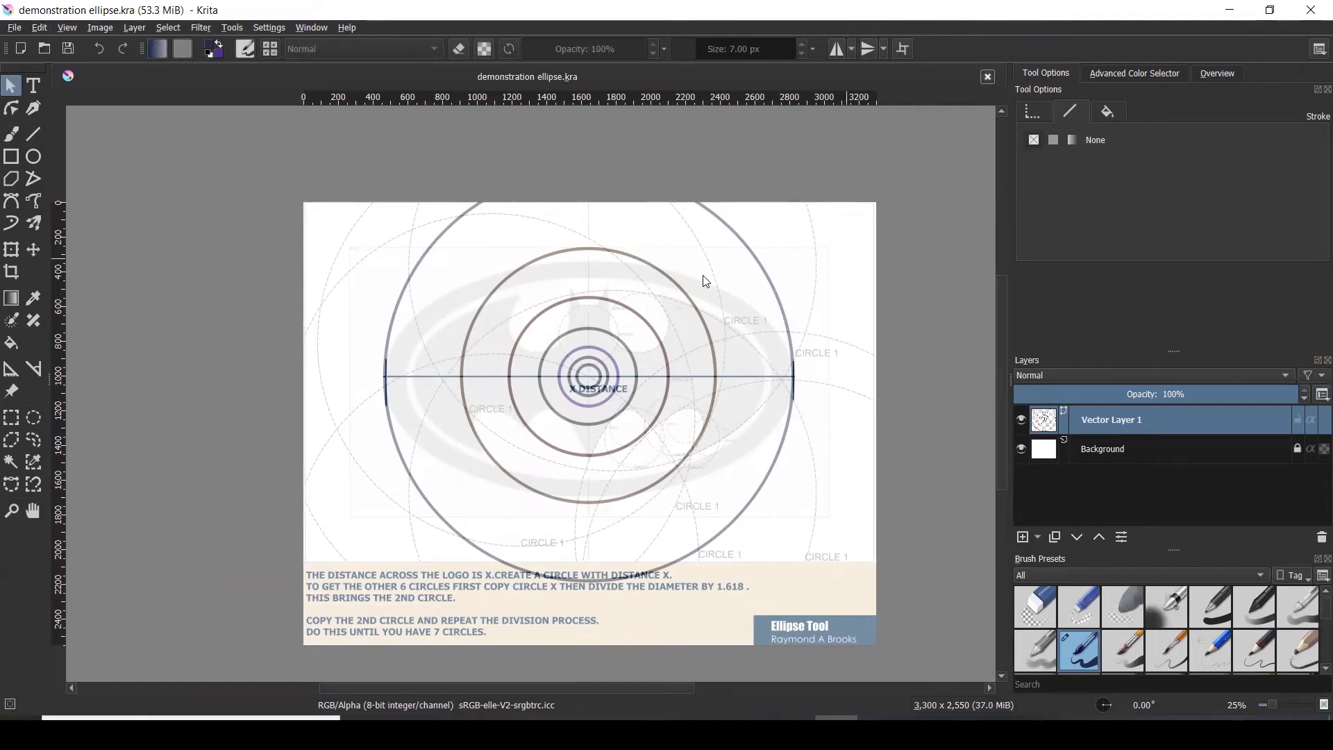
- Ungroup the seven concentric circles and deselect them
left_click(664, 285)
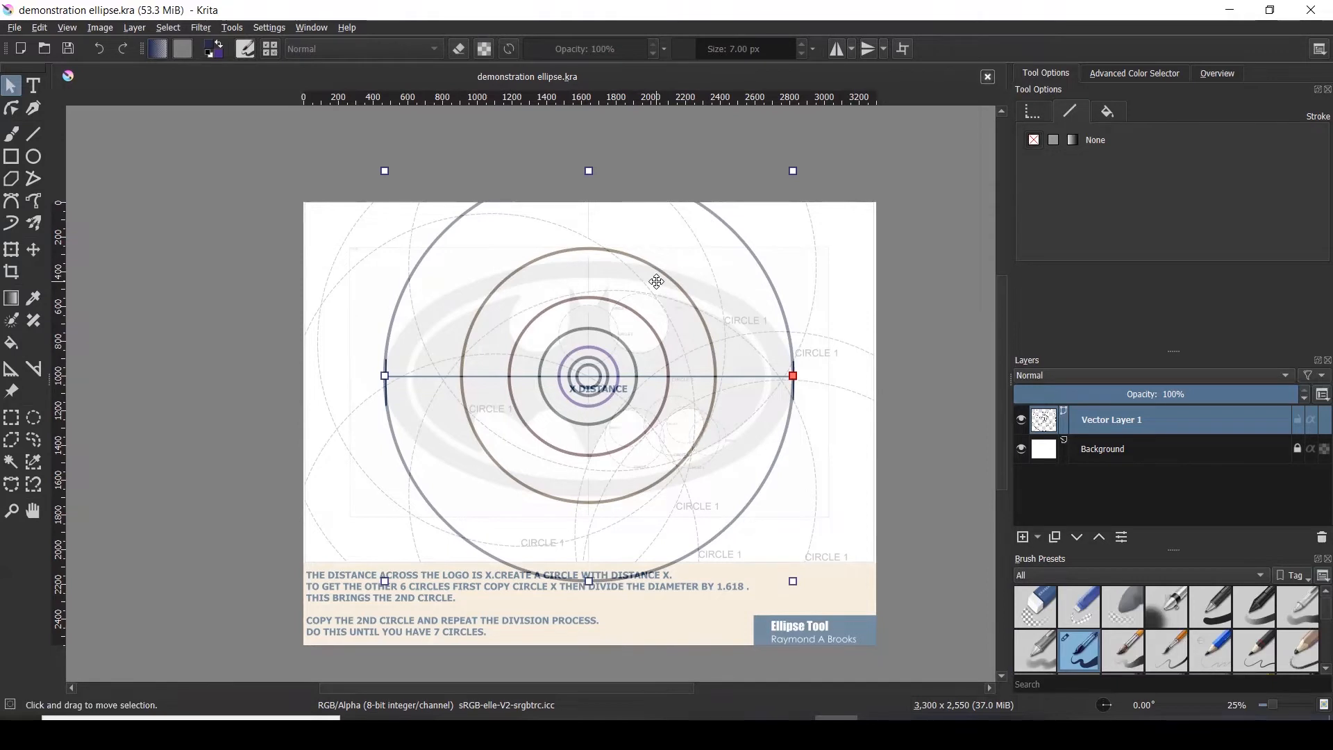
right_click(655, 280)
left_click(697, 457)
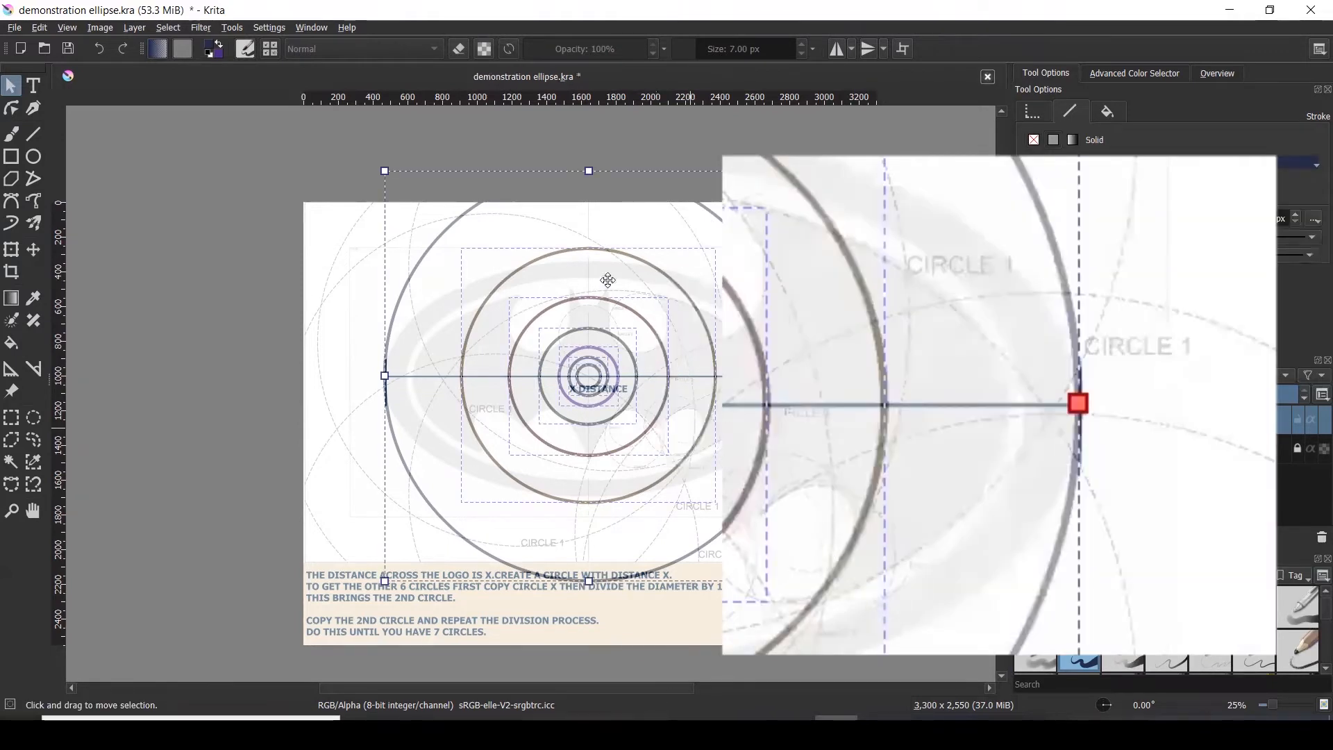
left_click(862, 191)
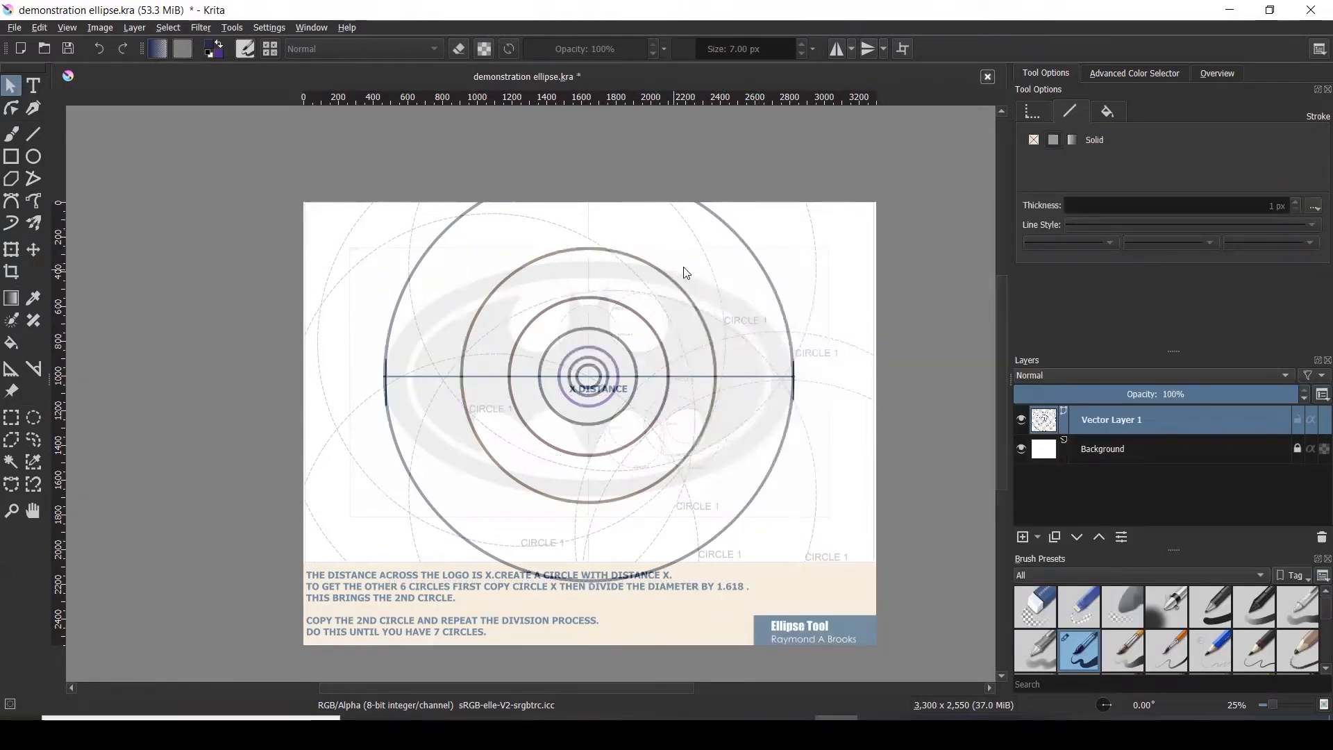
- Move the largest circle to the canvas's upper-right corner and the second-largest circle to its lower-right edge
left_click(729, 236)
left_click_drag(720, 236, 379, 217)
scroll(678, 259, "down", 1)
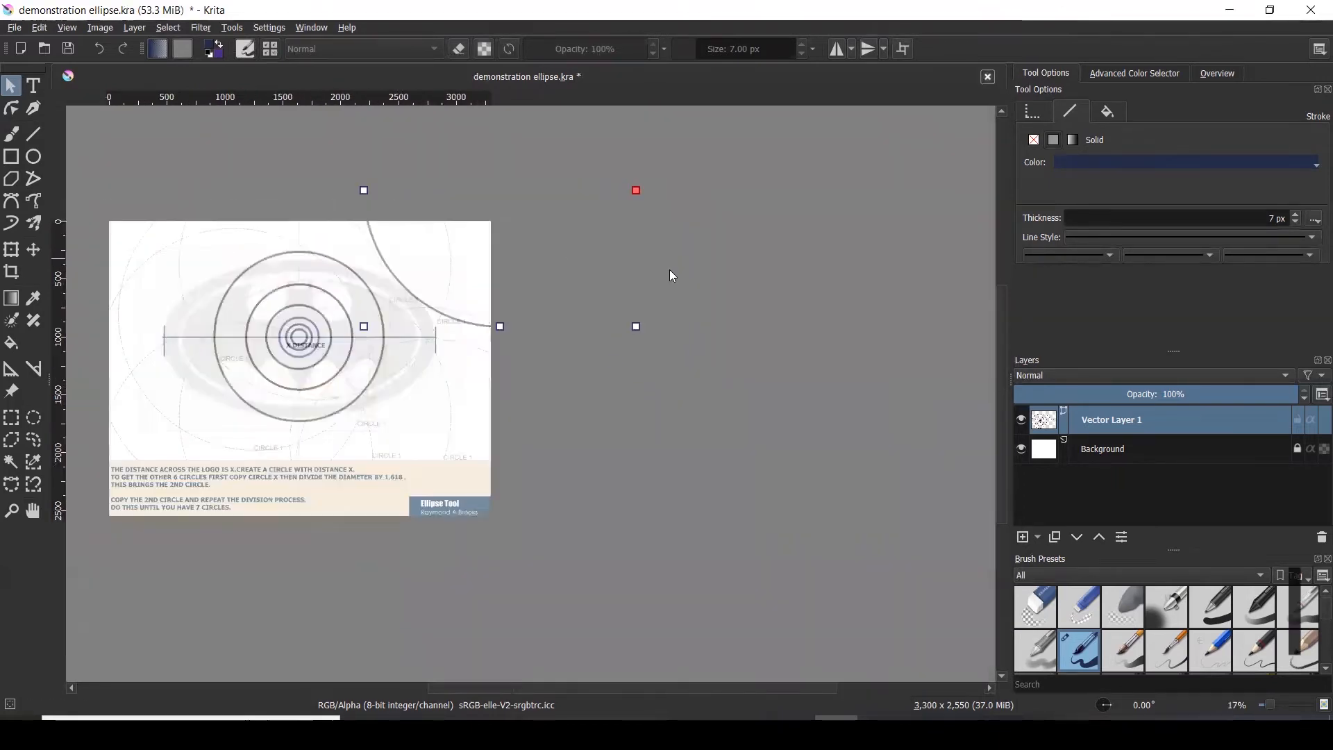
scroll(244, 311, "up", 1)
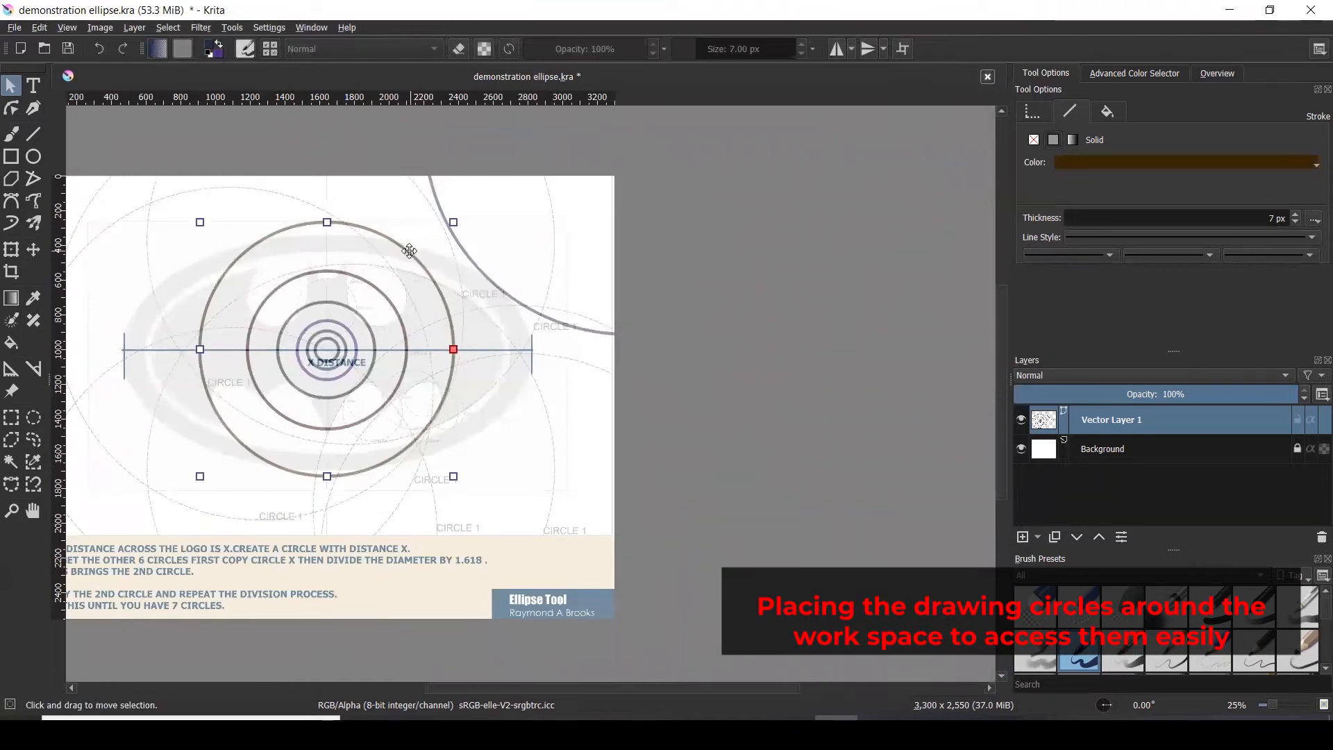
left_click_drag(410, 251, 693, 389)
scroll(688, 355, "down", 1)
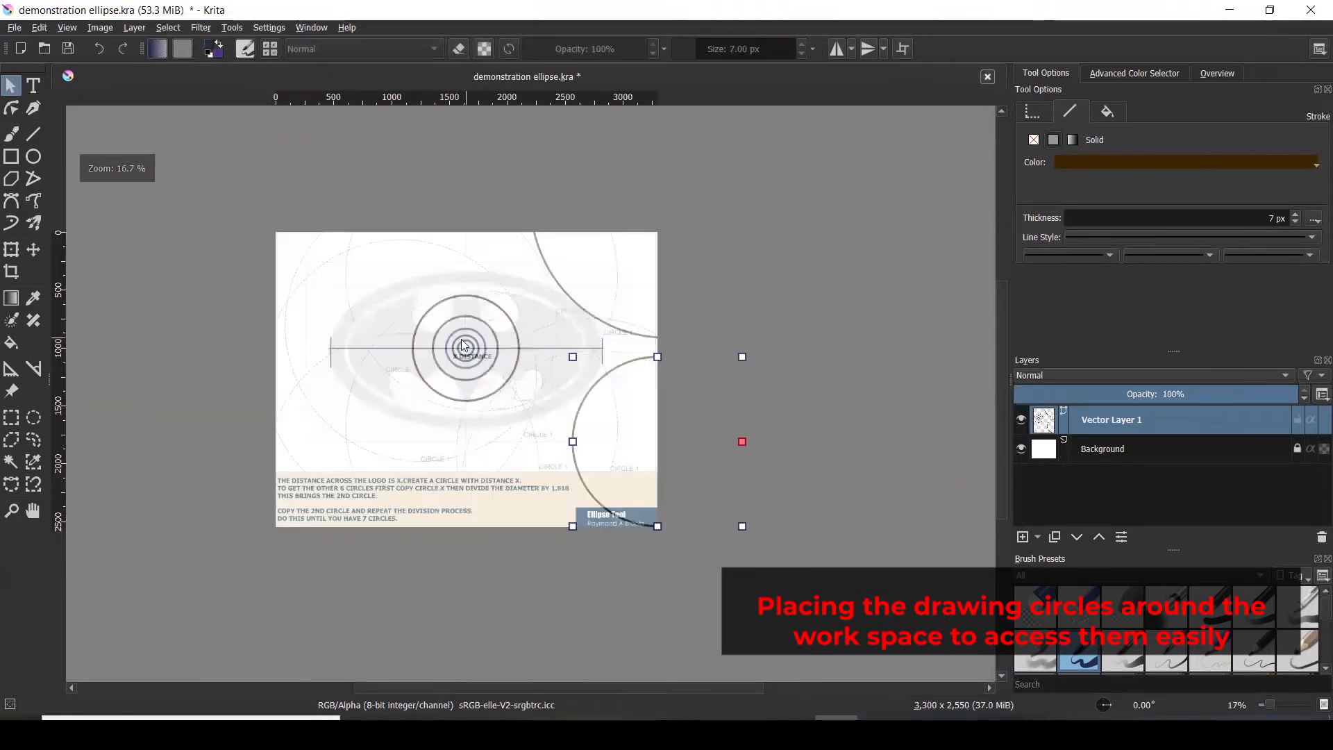
- Move the third and fourth circles off the logo to the canvas's bottom edge, side by side
scroll(464, 345, "up", 1)
left_click(540, 290)
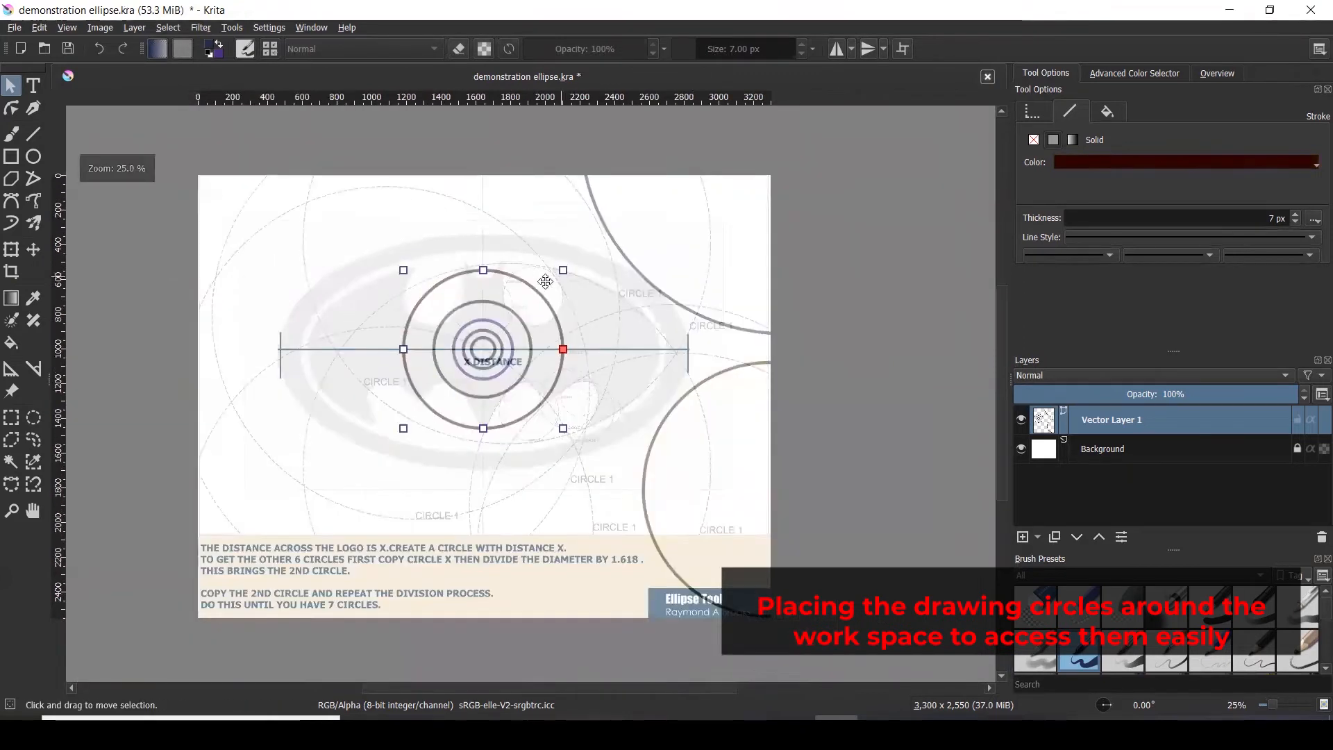
left_click_drag(546, 281, 587, 561)
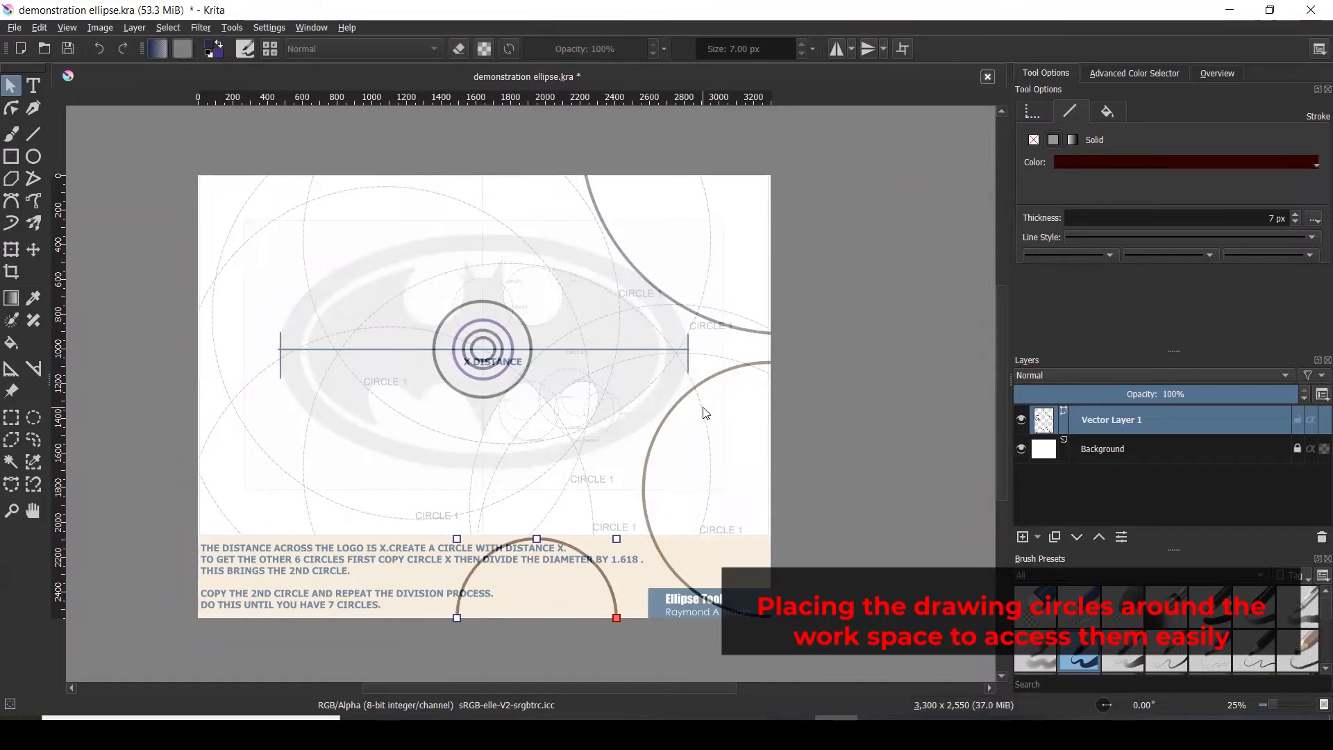
left_click(513, 310)
left_click_drag(513, 310, 399, 566)
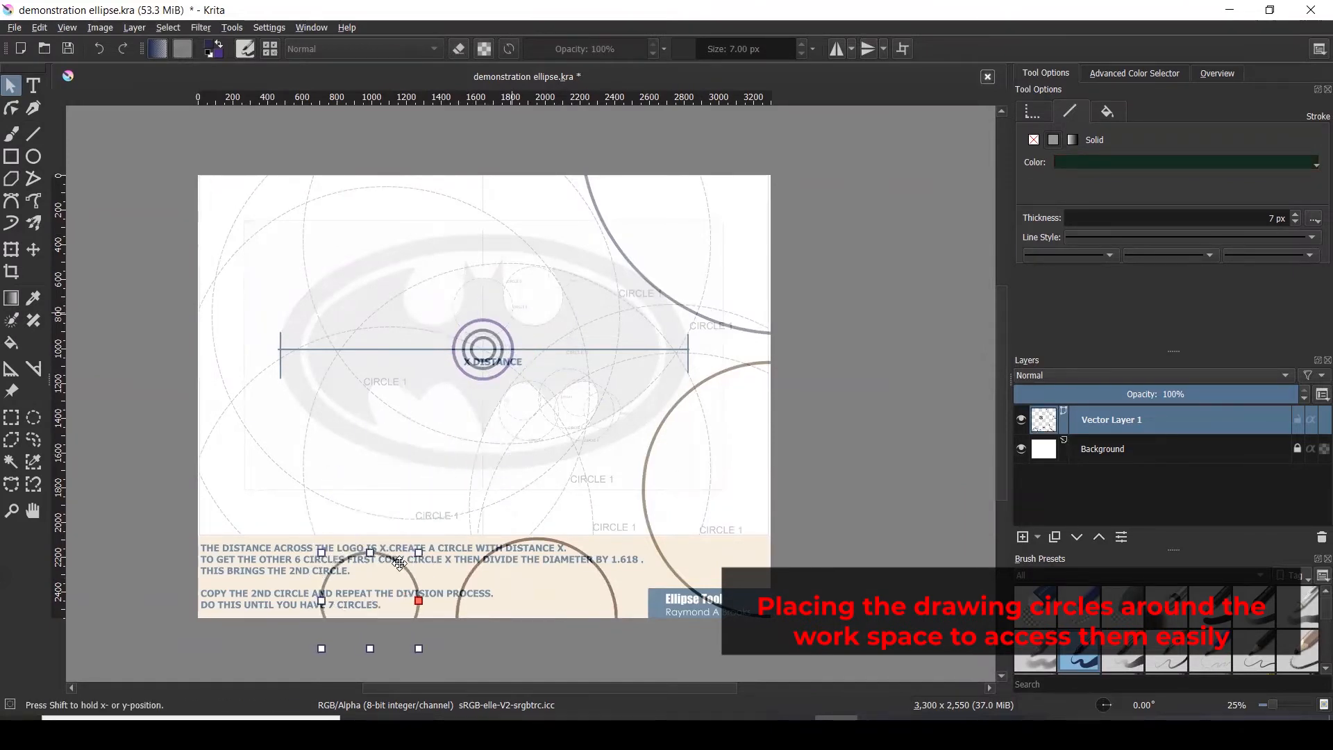
- Move the fifth circle to the canvas's lower-left corner and the two smallest circles to its left edge above it
left_click(511, 364)
mouse_move(511, 364)
left_mouse_down()
mouse_move(504, 386)
mouse_move(302, 496)
mouse_move(257, 587)
mouse_move(282, 635)
left_mouse_up()
left_click(484, 369)
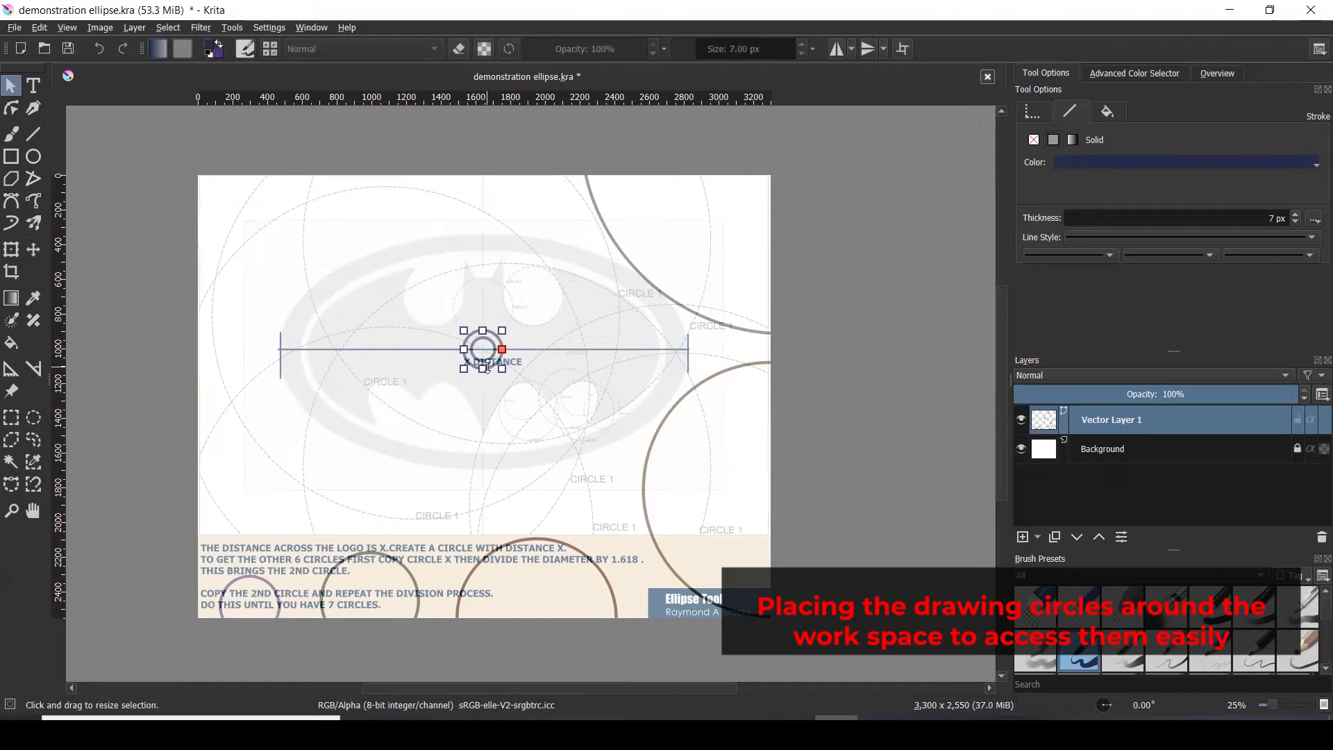
mouse_move(484, 370)
left_mouse_down()
mouse_move(240, 480)
mouse_move(209, 520)
left_mouse_up()
left_click(488, 363)
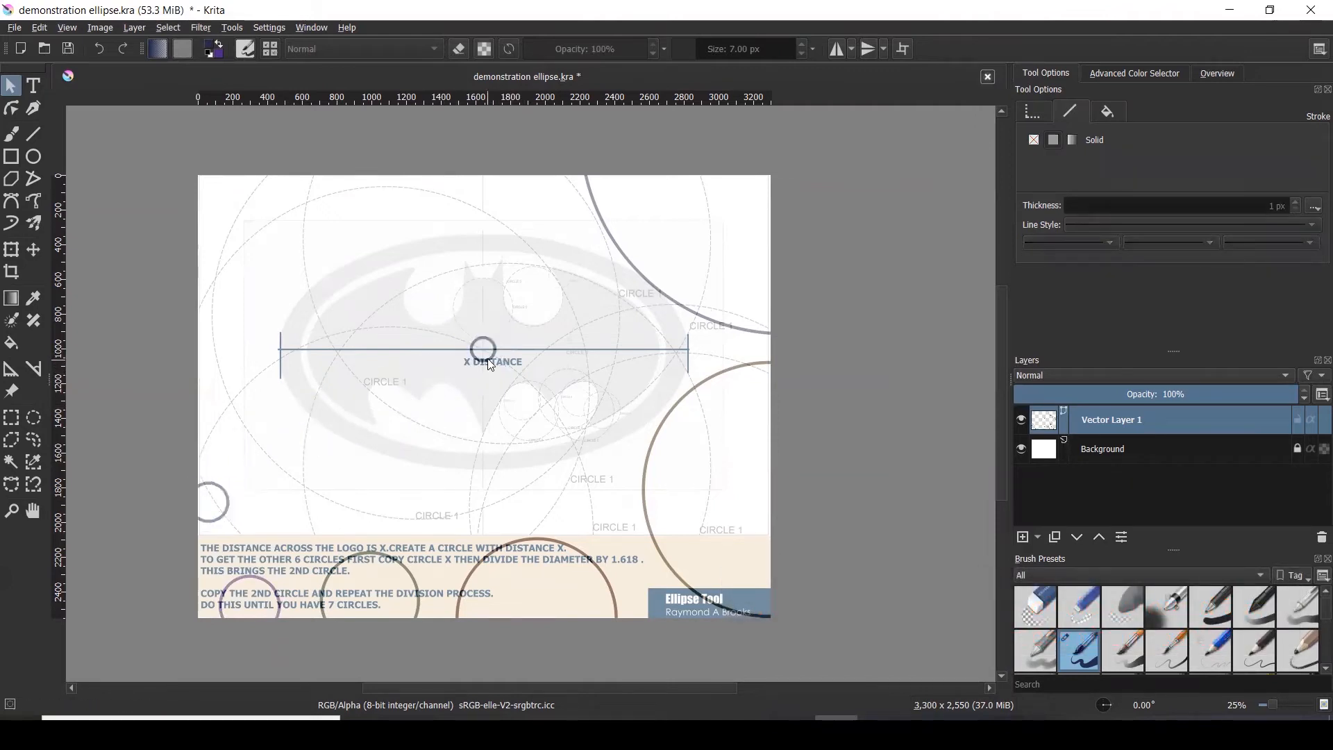
left_click(484, 351)
left_click_drag(484, 350, 209, 433)
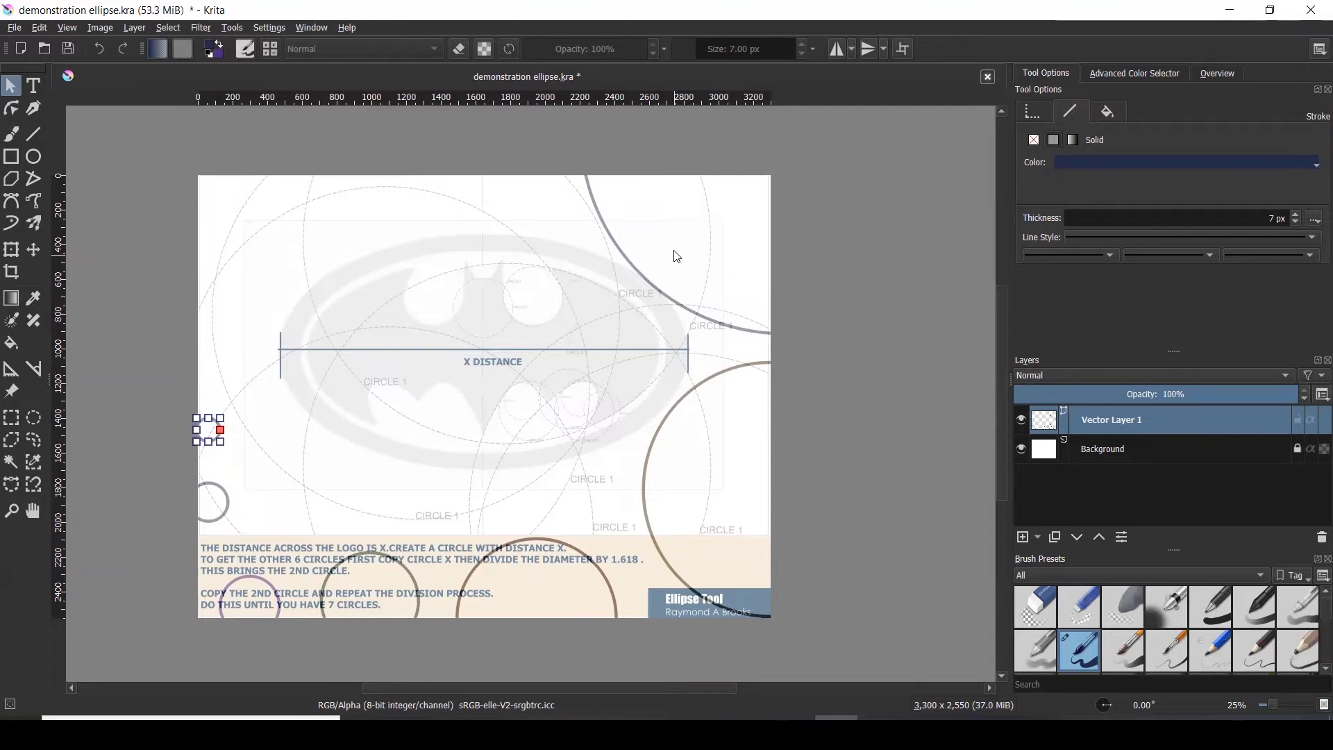
- Add the text label "LARGEST" inside the largest circle and enlarge its text
left_click(33, 85)
left_click_drag(645, 209, 739, 260)
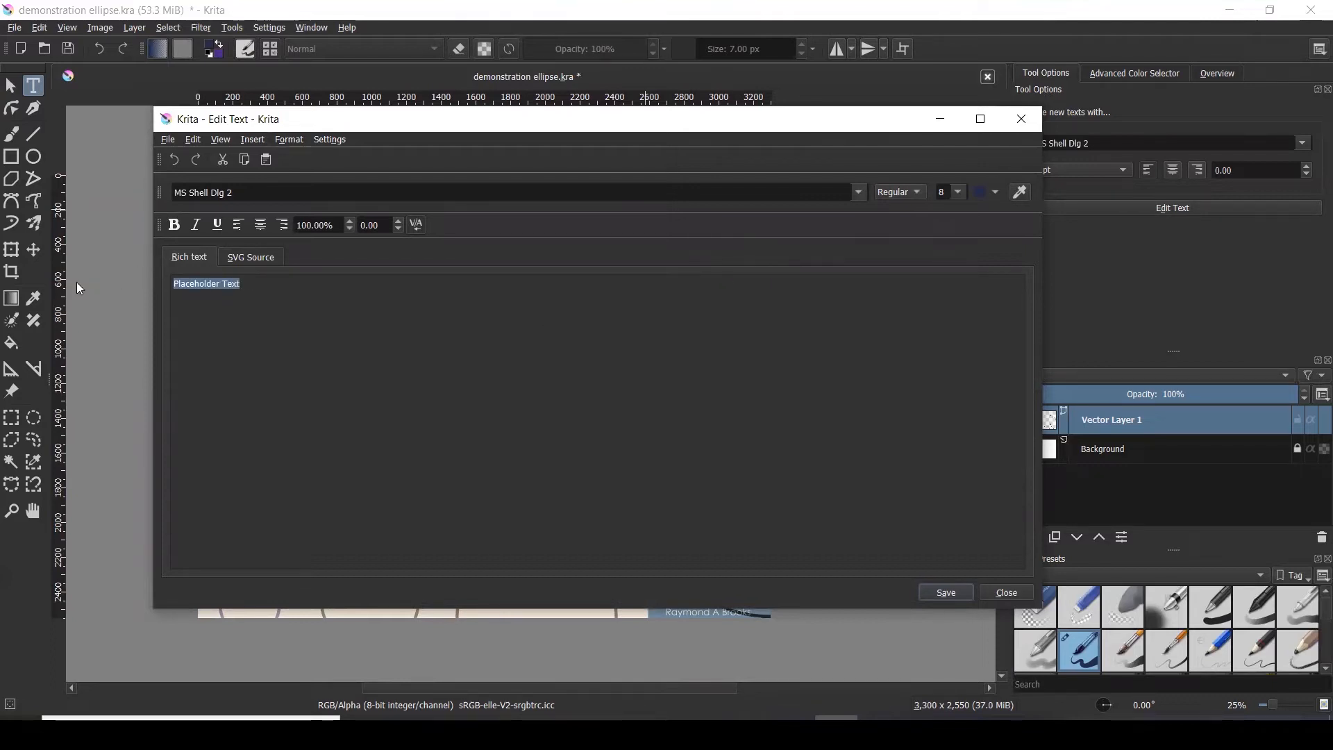
key("Delete")
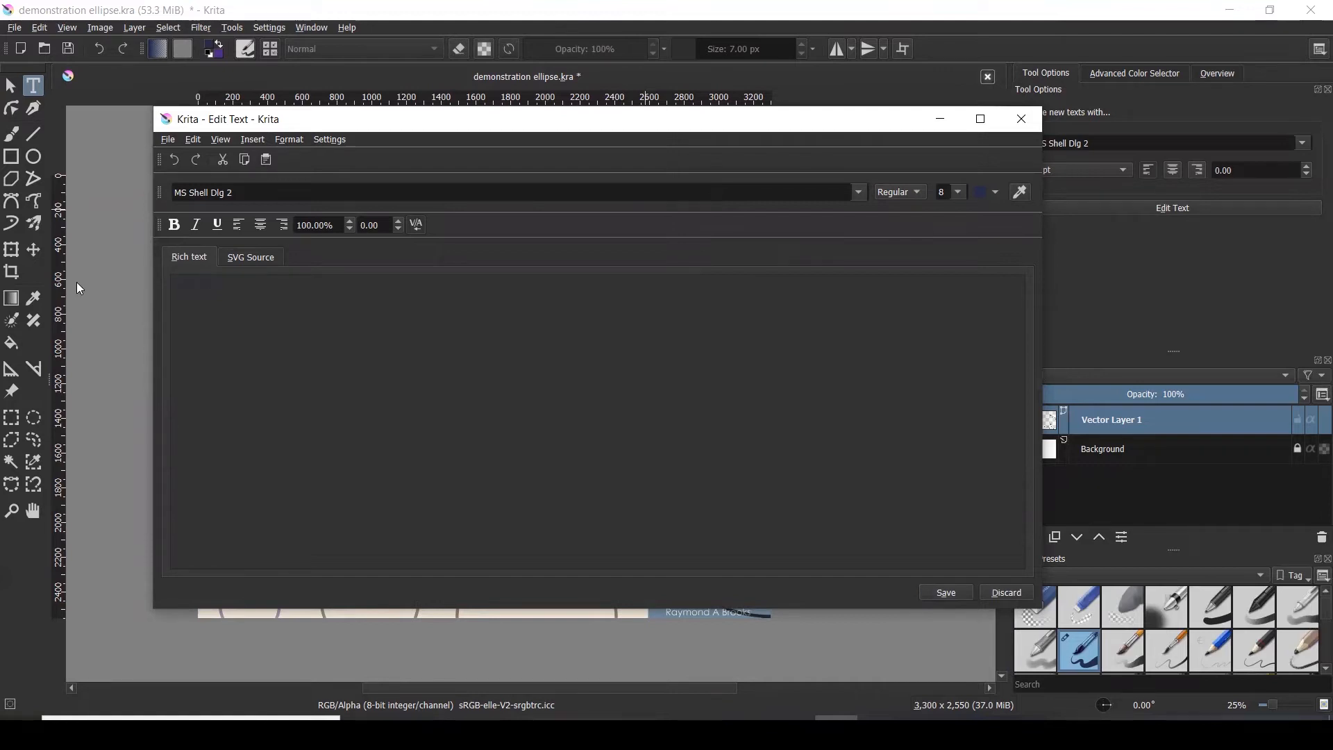
key("ctrl+a")
left_click(948, 594)
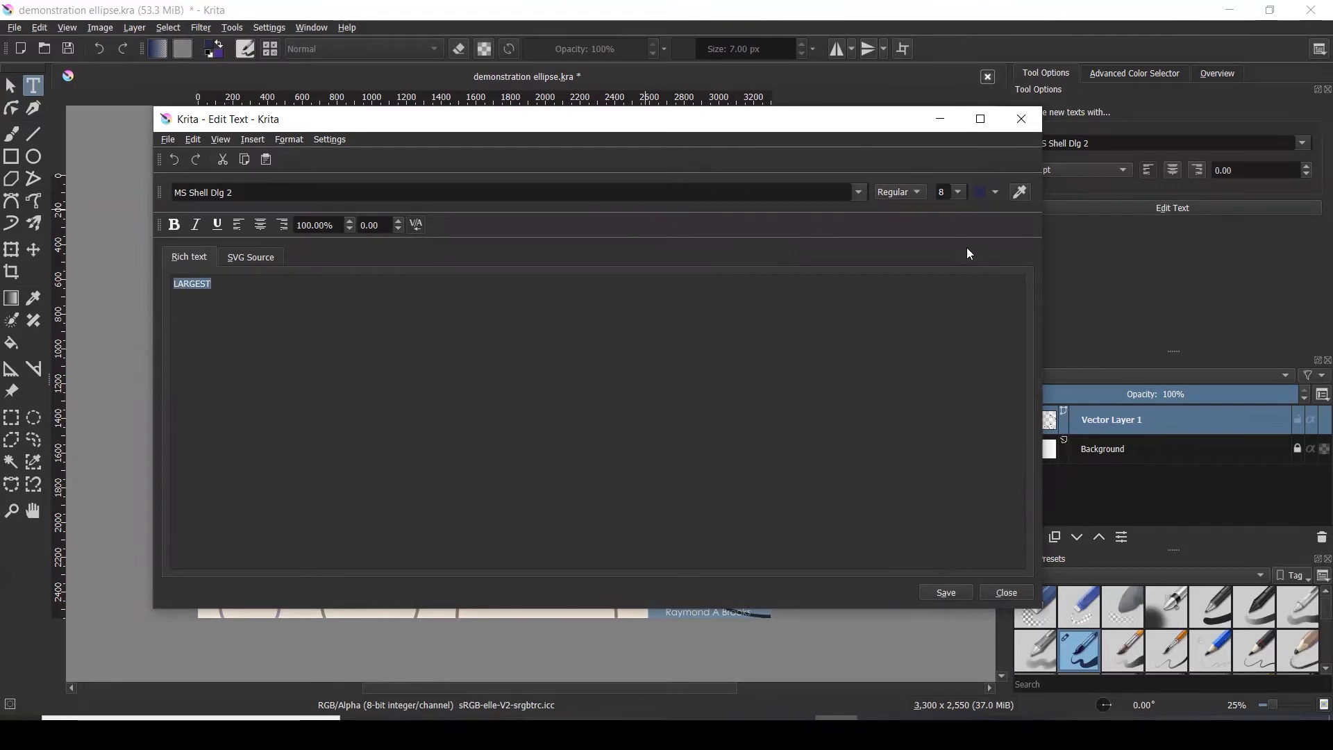
left_click(986, 591)
left_click_drag(665, 228, 681, 276)
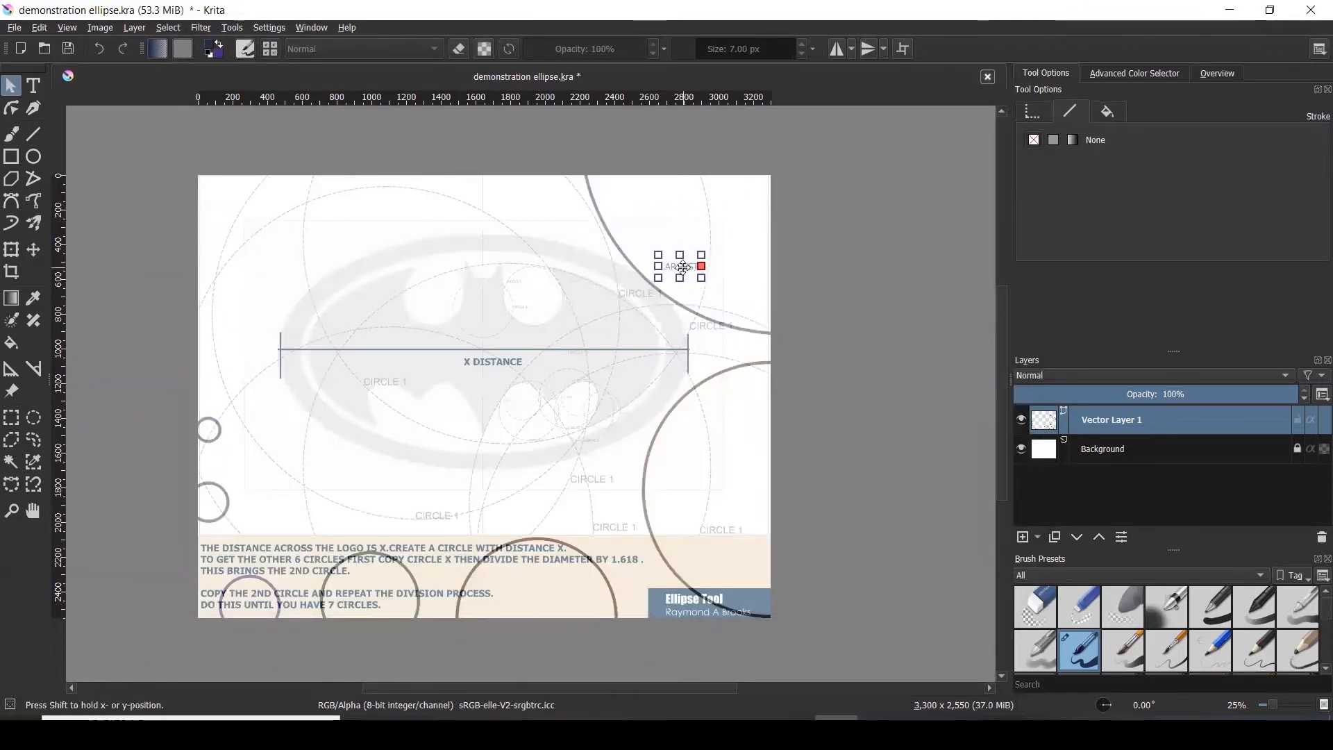
double_click(685, 268)
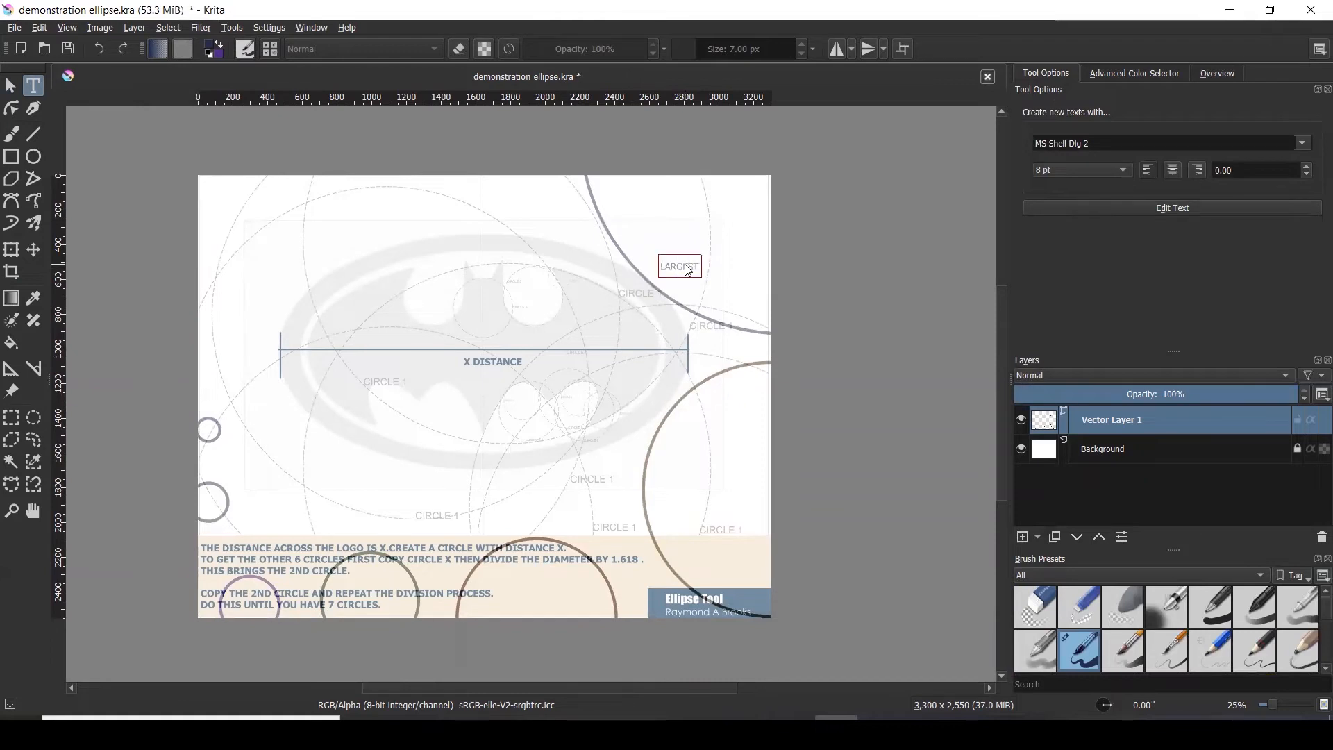
double_click(698, 268)
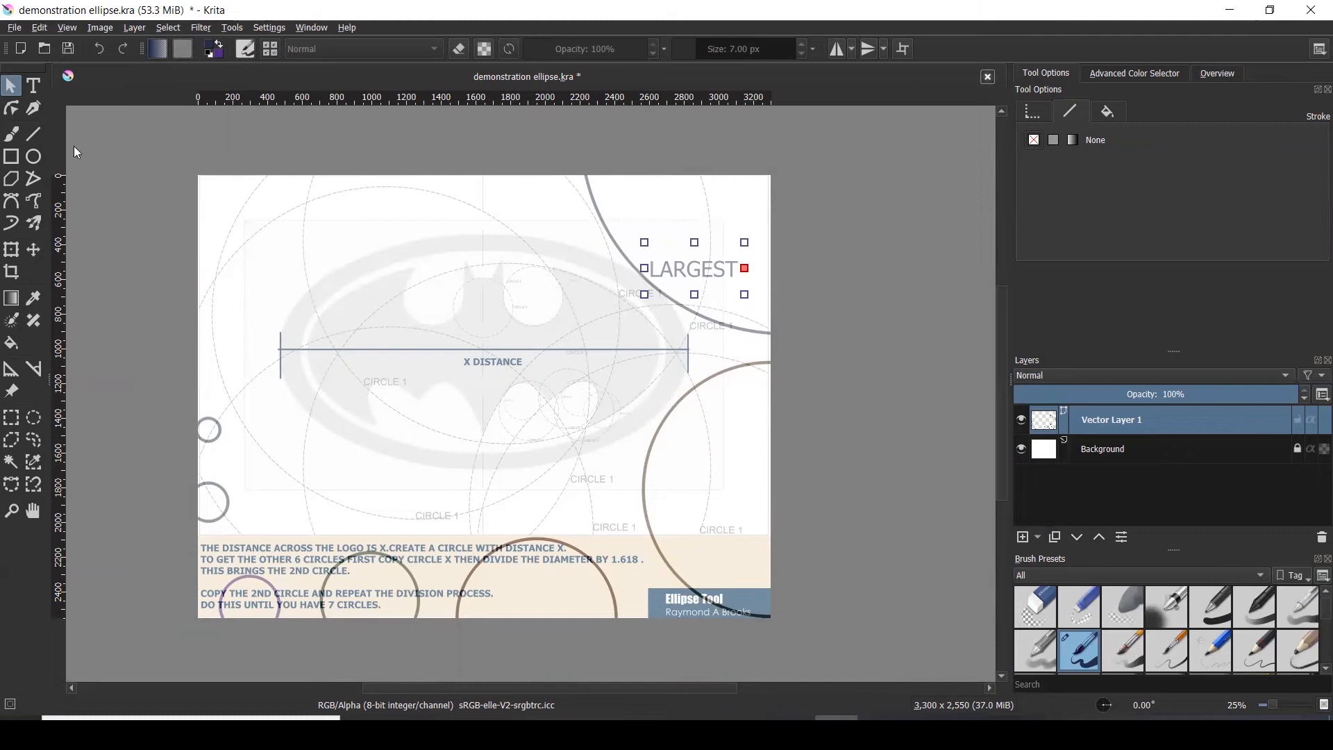
- Add the text label "SMALLEST" at font size 12 and place it just beside the smallest circle
left_click(31, 87)
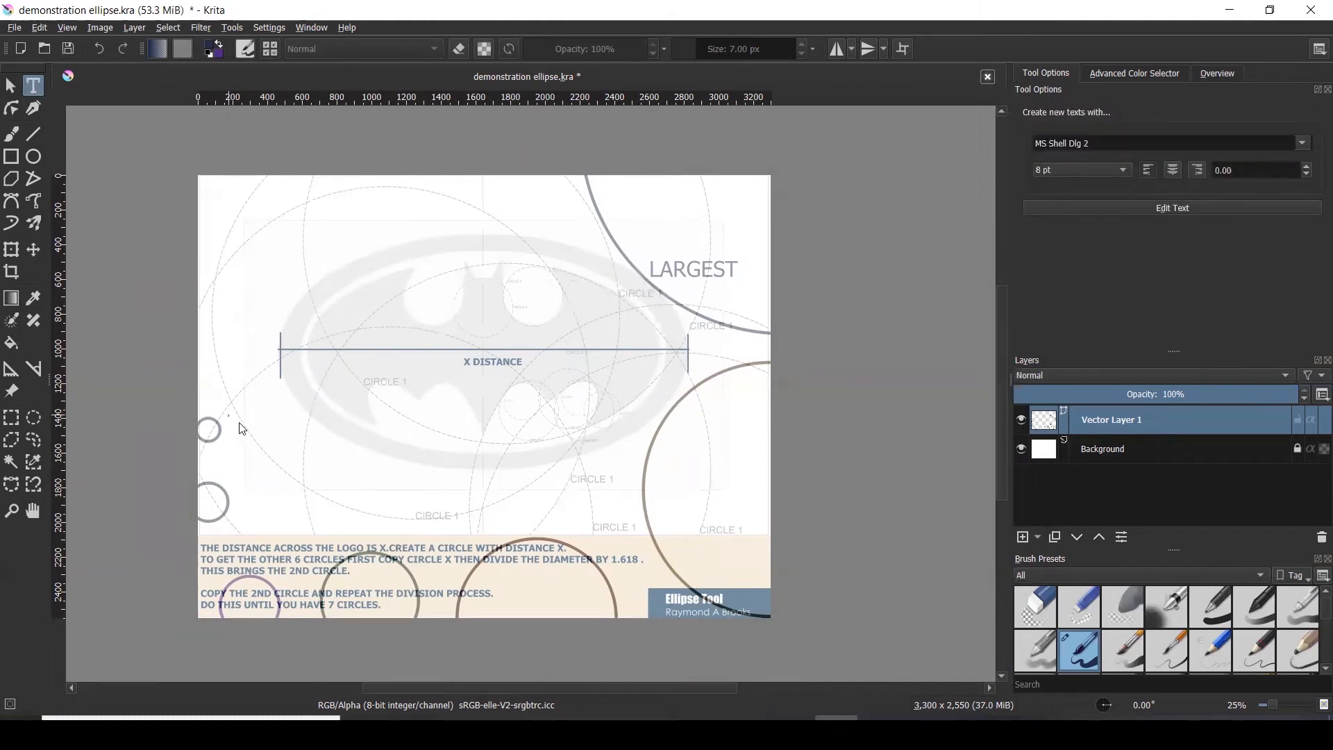
left_click_drag(276, 443, 276, 443)
left_click_drag(241, 283, 50, 267)
key("BackSpace")
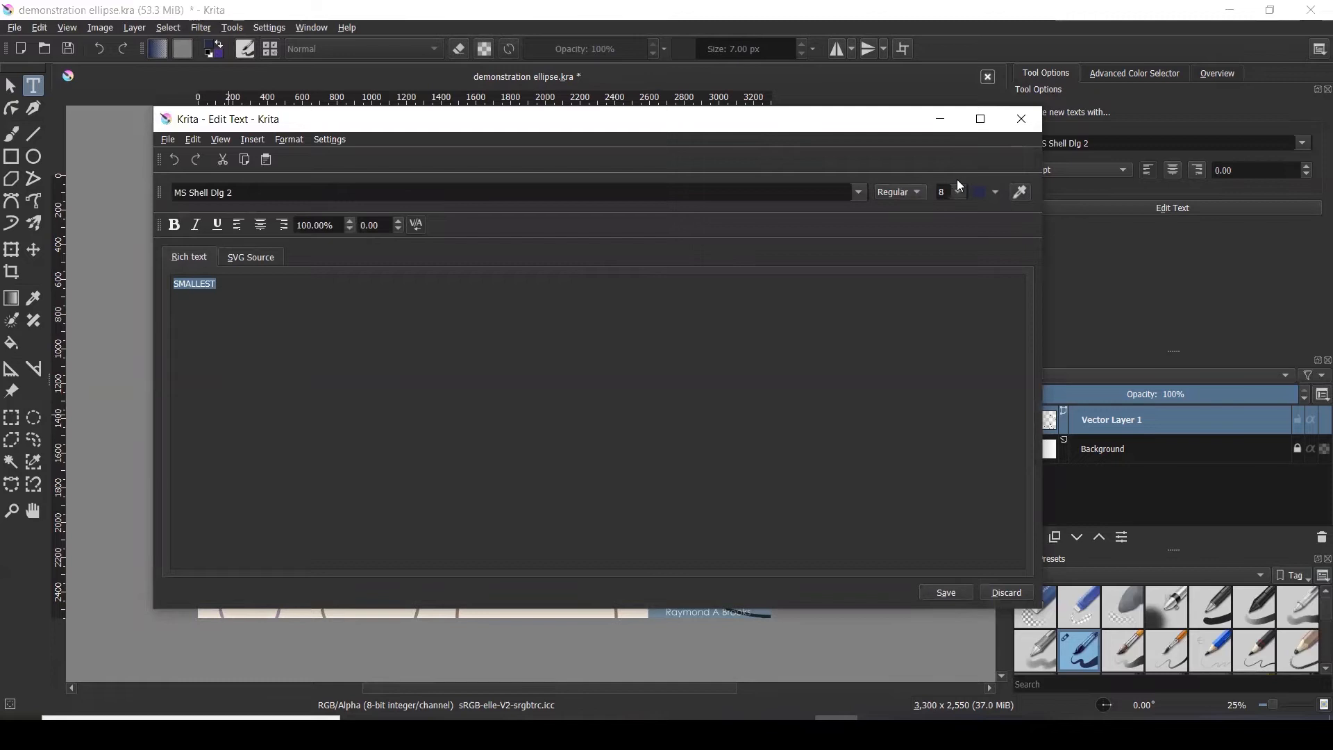
left_click(959, 192)
left_click(946, 272)
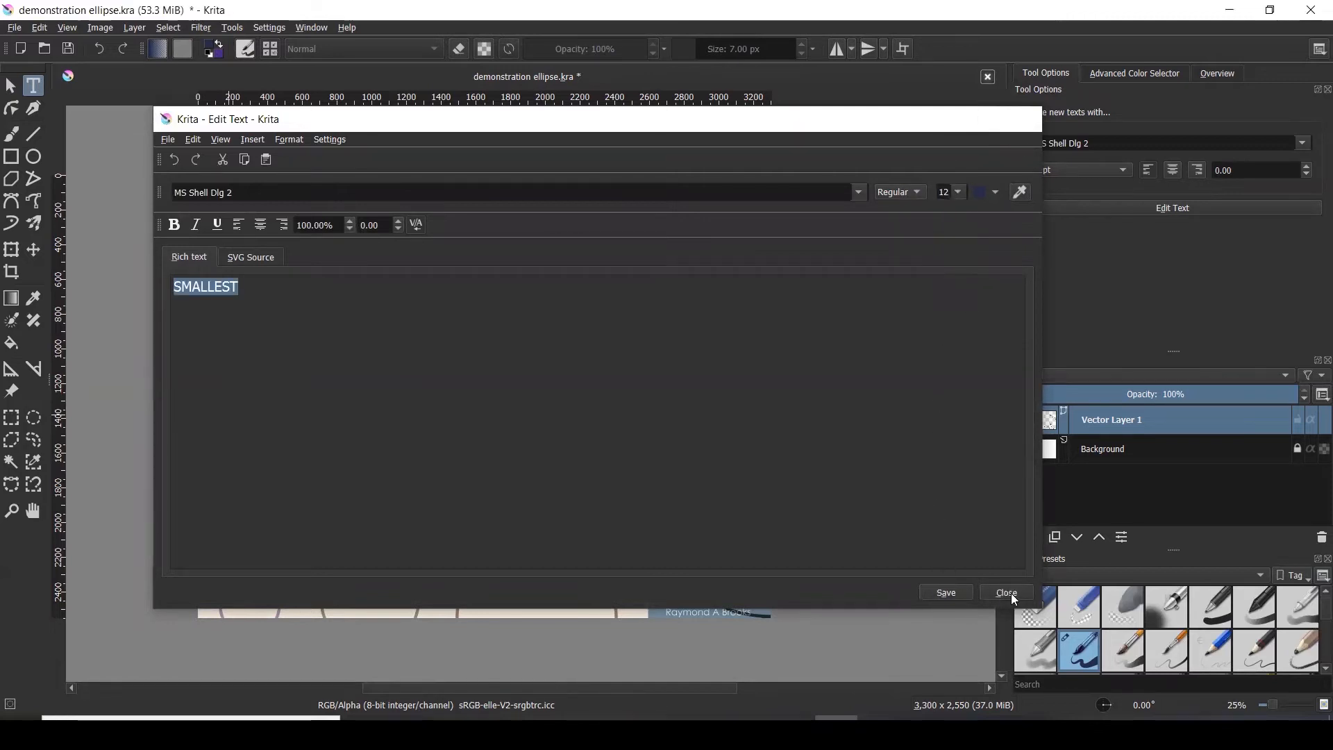
left_click(1007, 592)
left_click(113, 300)
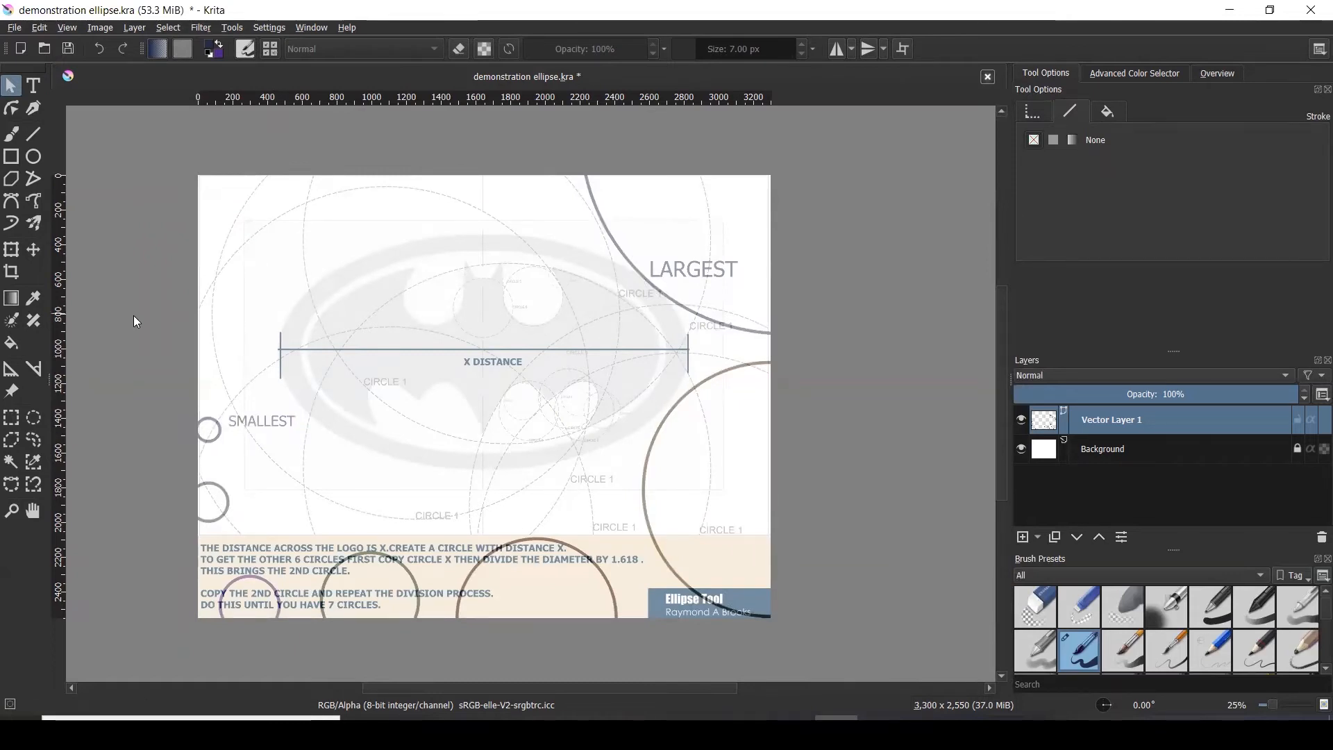
left_click_drag(252, 423, 242, 427)
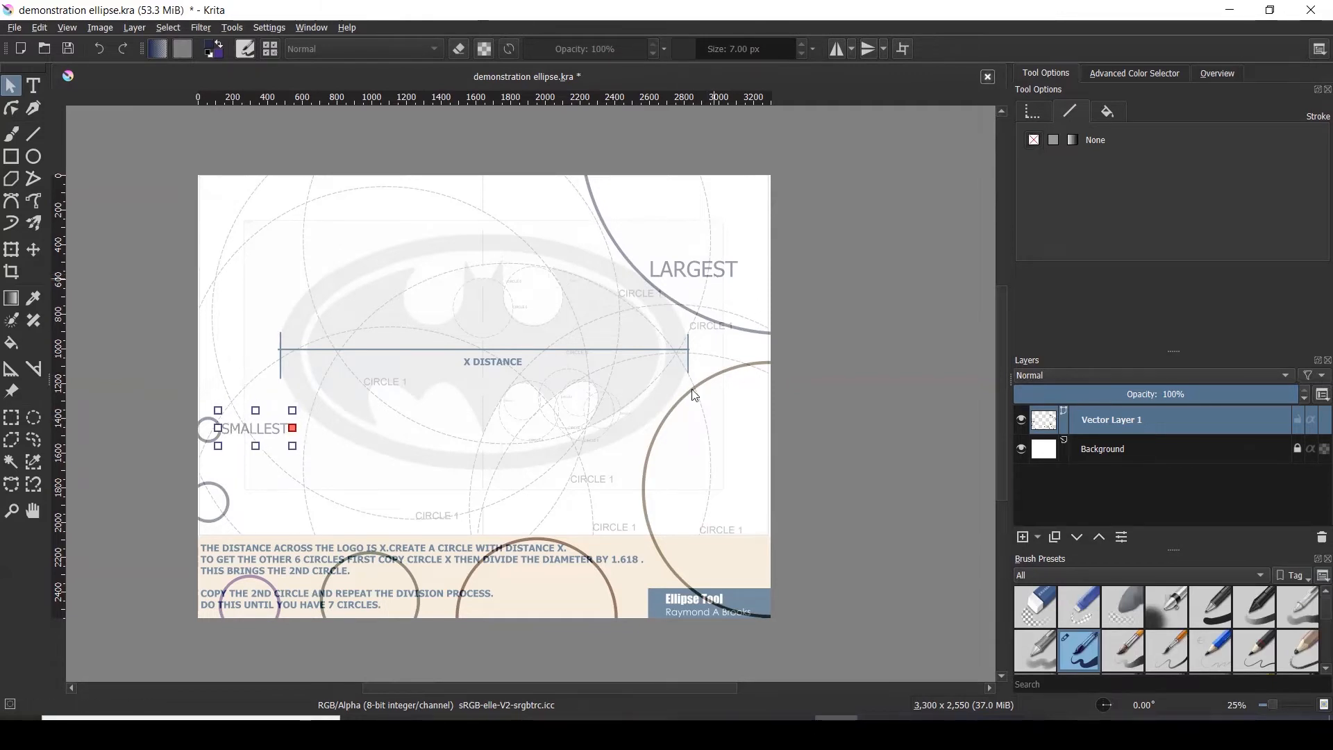
mouse_move(732, 304)
left_mouse_down()
mouse_move(733, 456)
mouse_move(693, 532)
mouse_move(552, 590)
mouse_move(410, 598)
mouse_move(252, 561)
mouse_move(218, 513)
mouse_move(215, 449)
left_mouse_up()
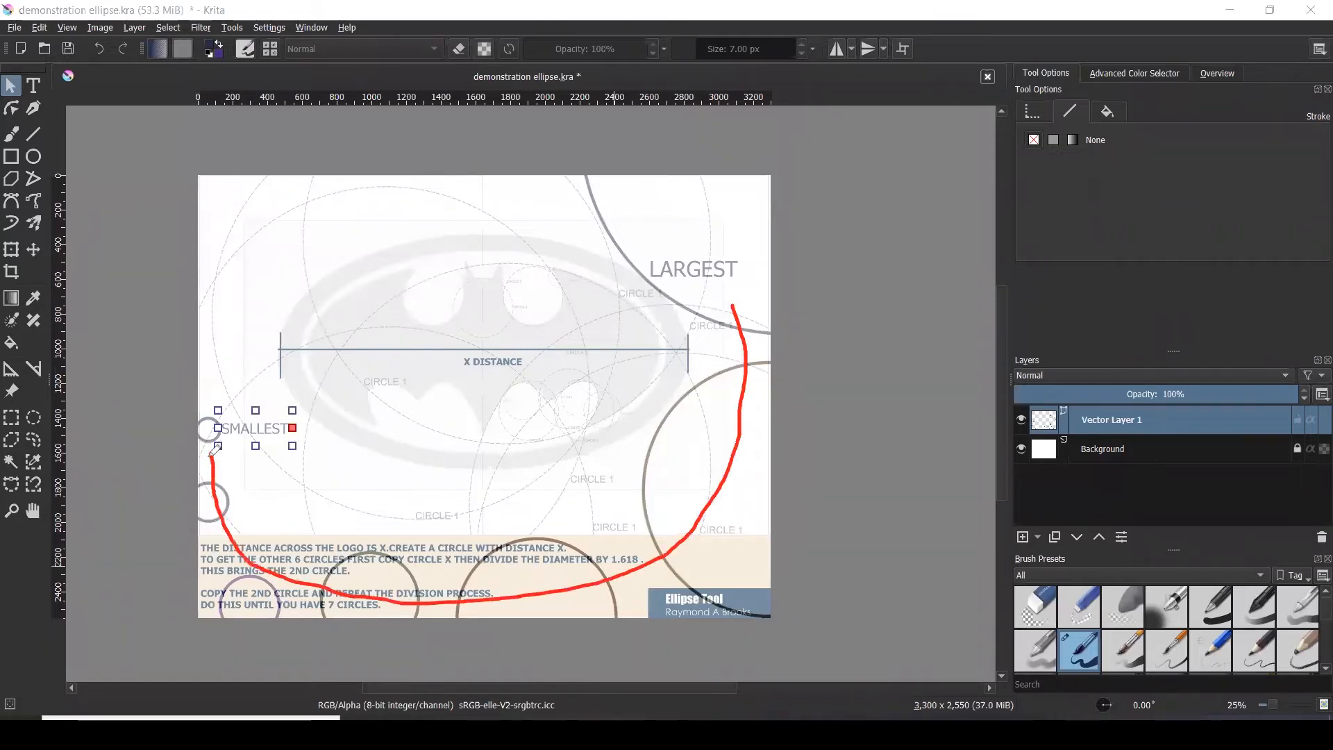
left_click_drag(731, 309, 744, 310)
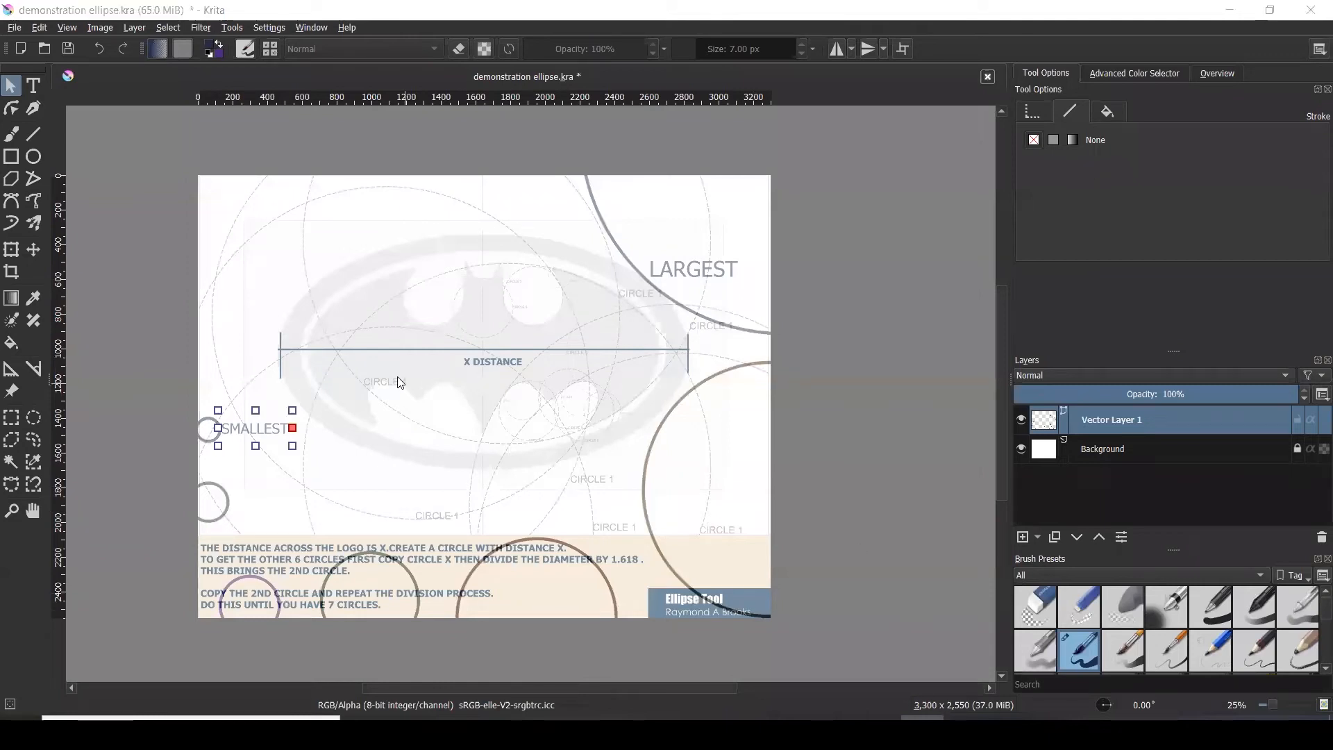
left_click(897, 270)
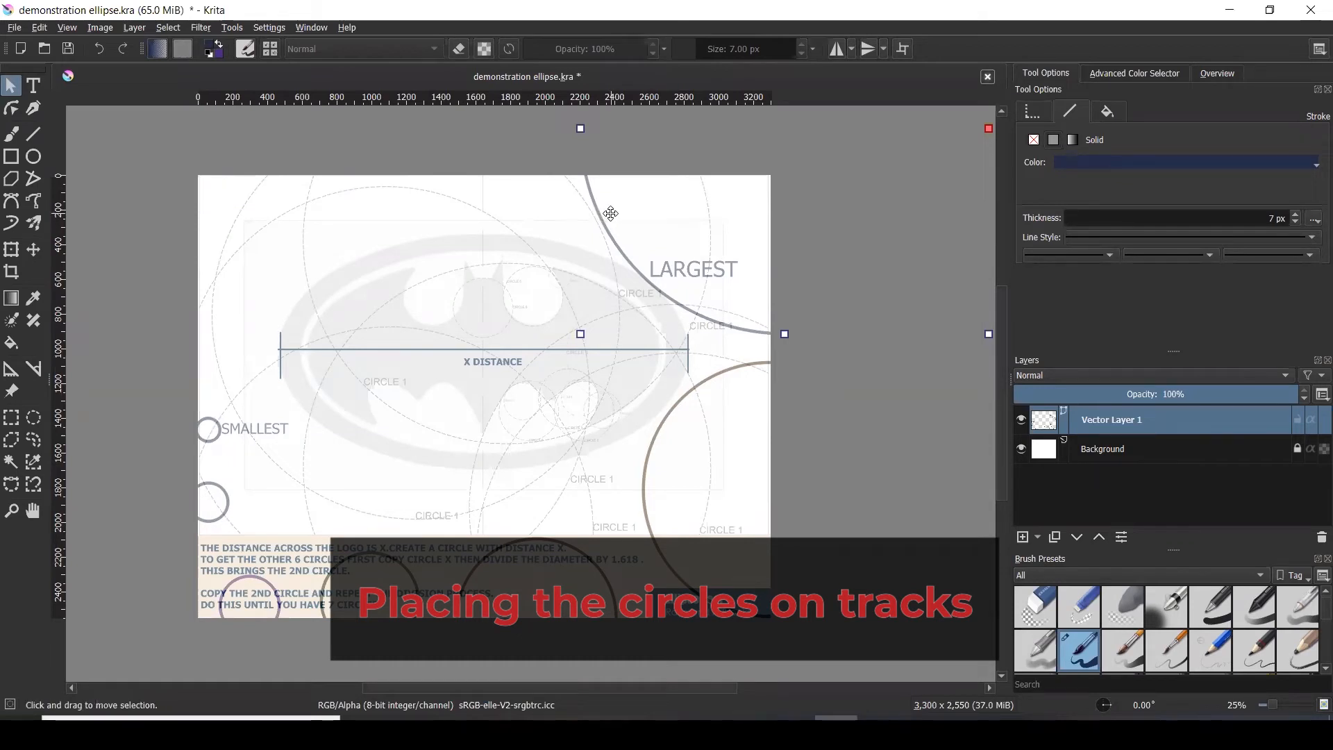
- Move the largest circle farther into the canvas's upper-right corner and shift the LARGEST label along with it
mouse_move(612, 213)
left_mouse_down()
mouse_move(588, 221)
mouse_move(614, 223)
left_mouse_up()
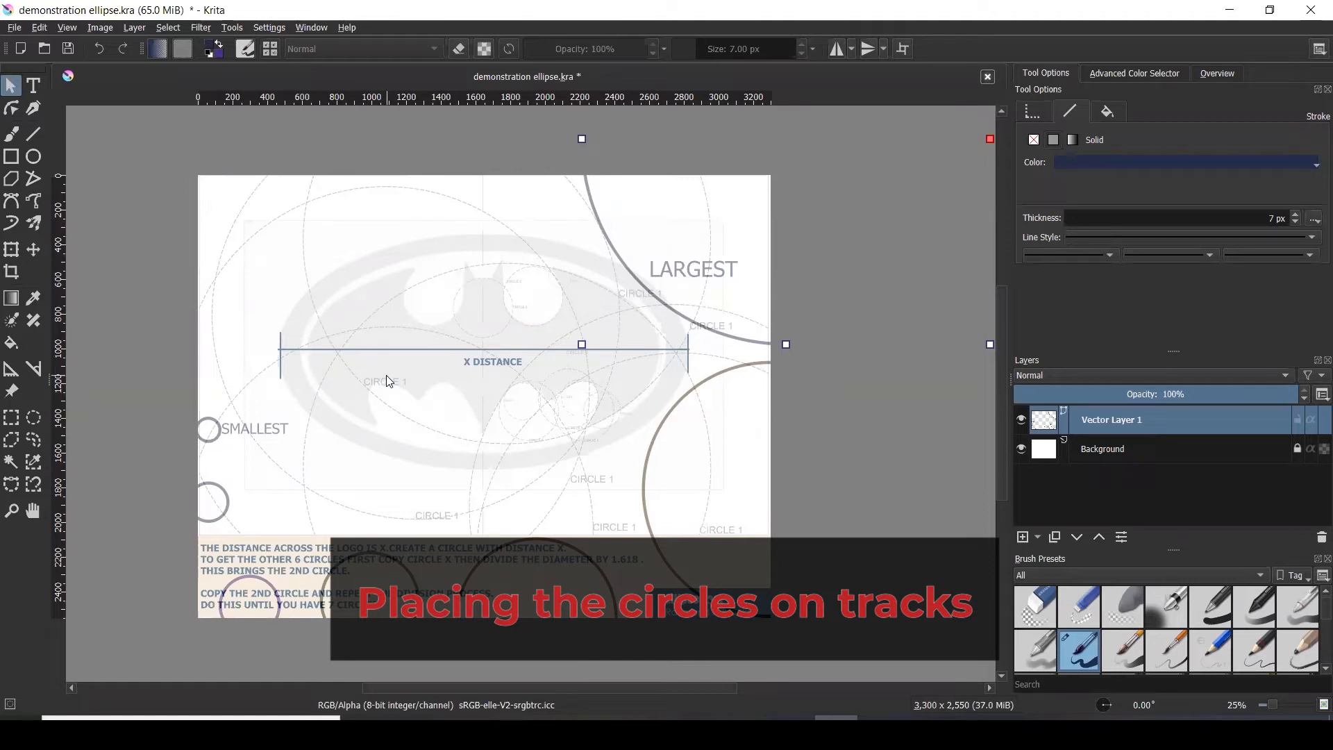
left_click_drag(685, 210, 733, 189)
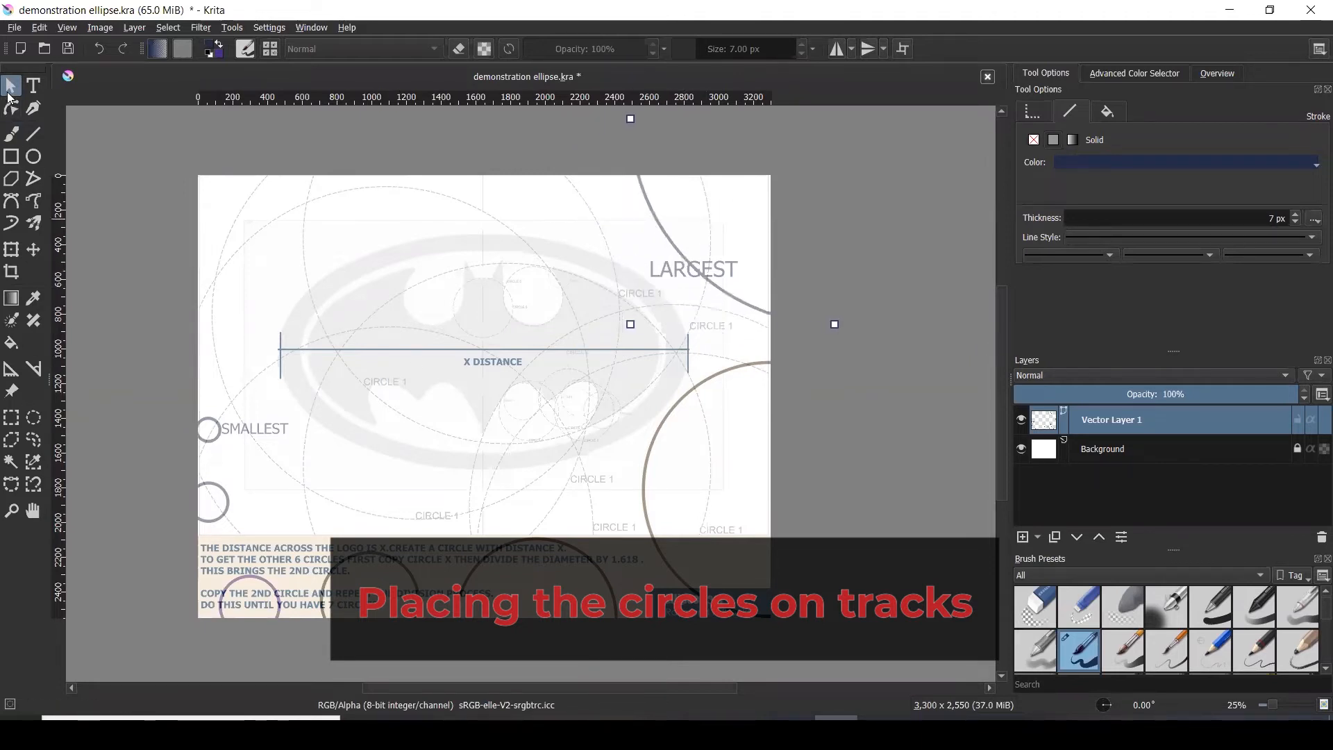
left_click(237, 125)
left_click(669, 273)
left_click_drag(669, 273, 705, 236)
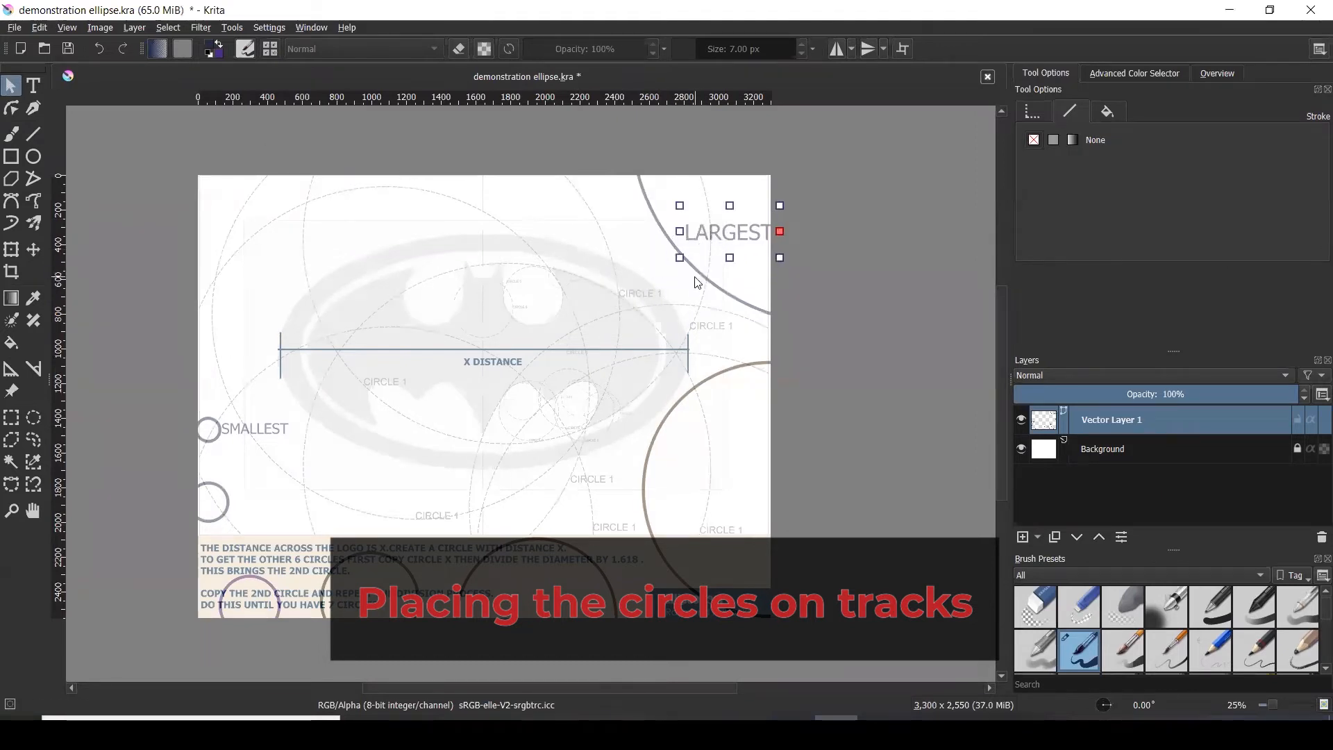
left_click(840, 302)
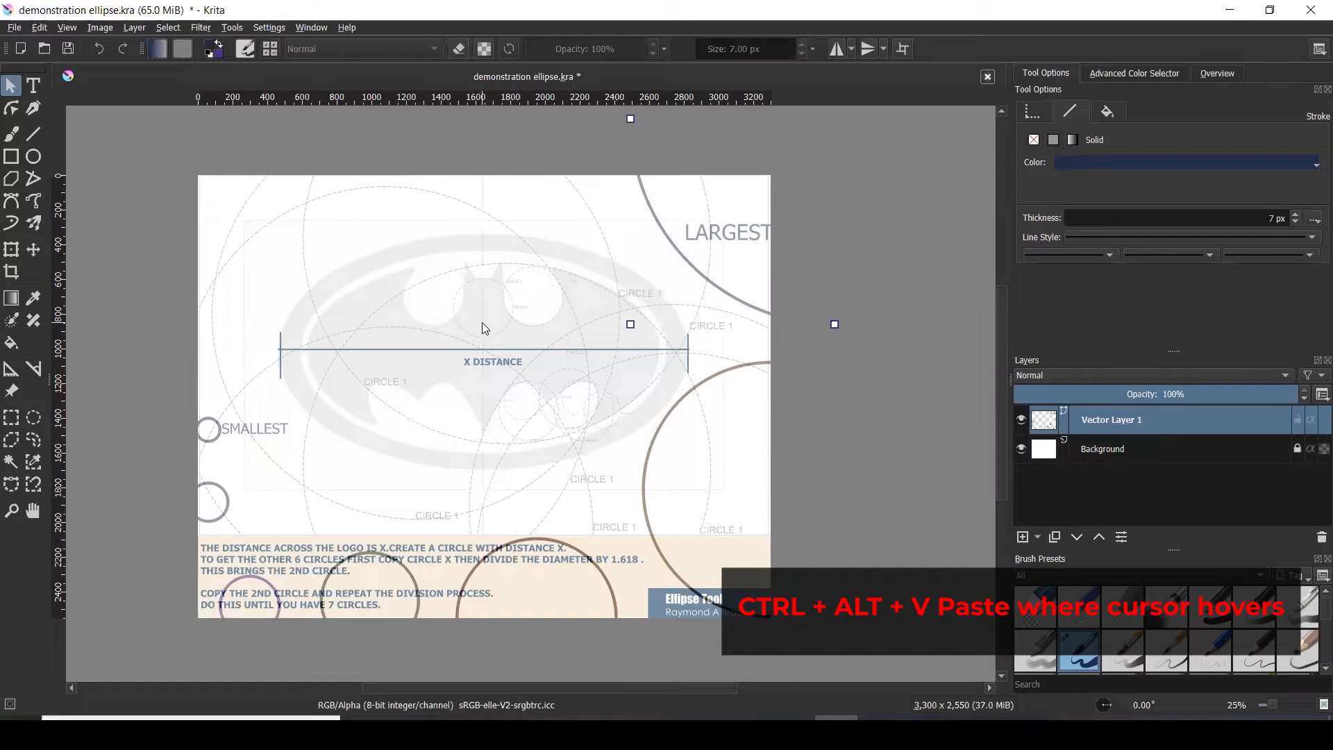
key("ctrl+alt+v")
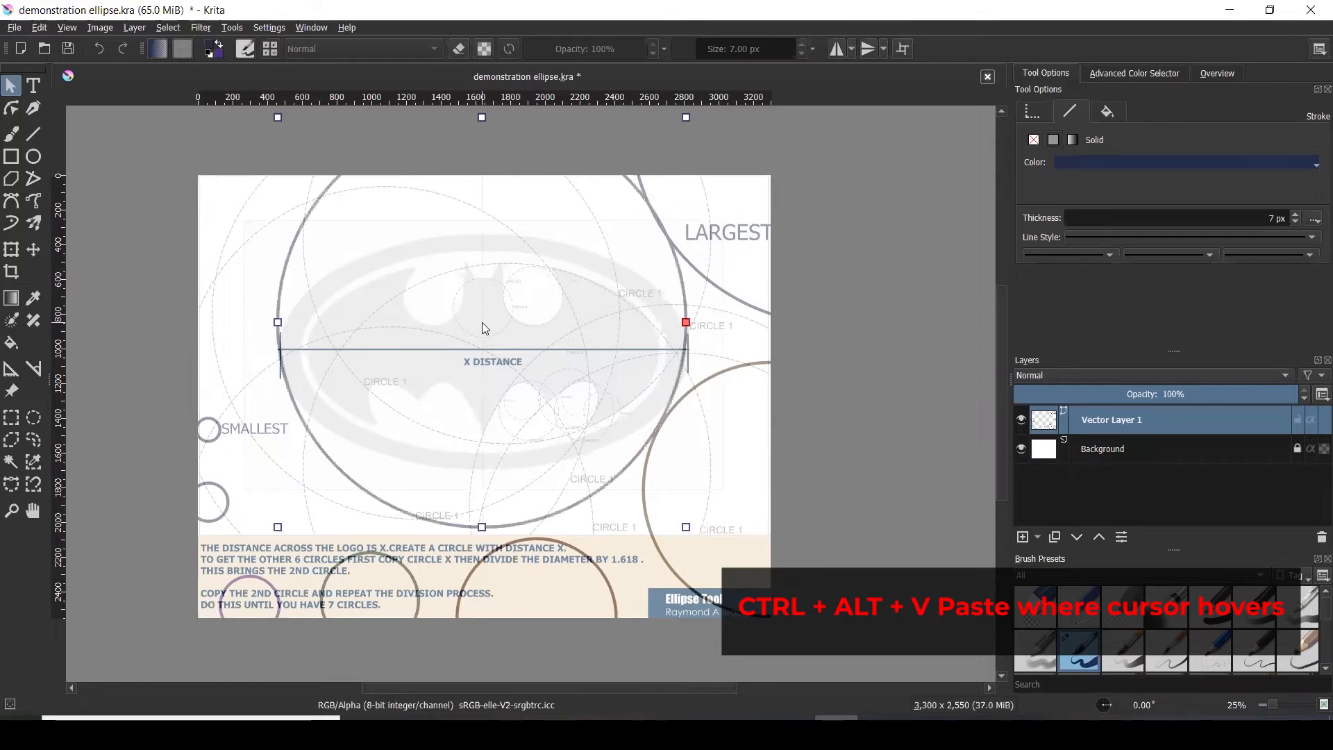
left_click_drag(505, 307, 457, 342)
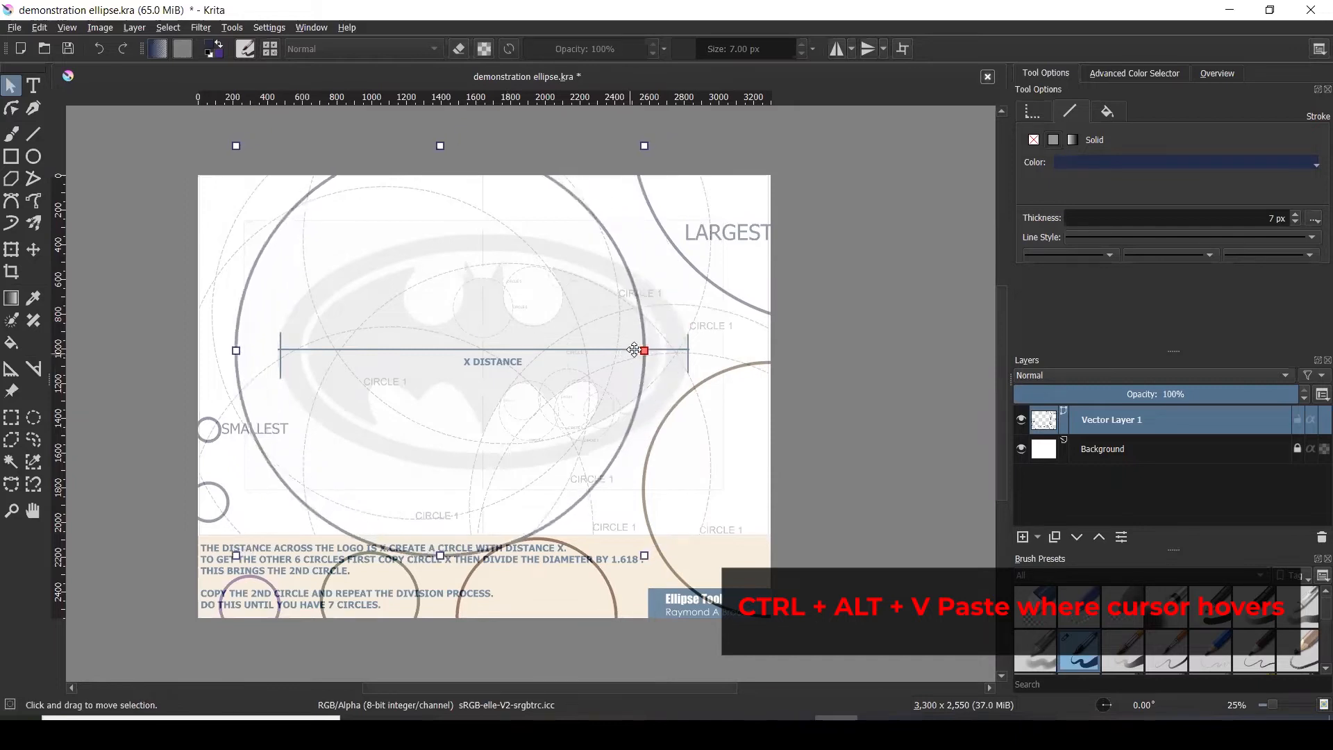
left_click_drag(623, 349, 581, 319)
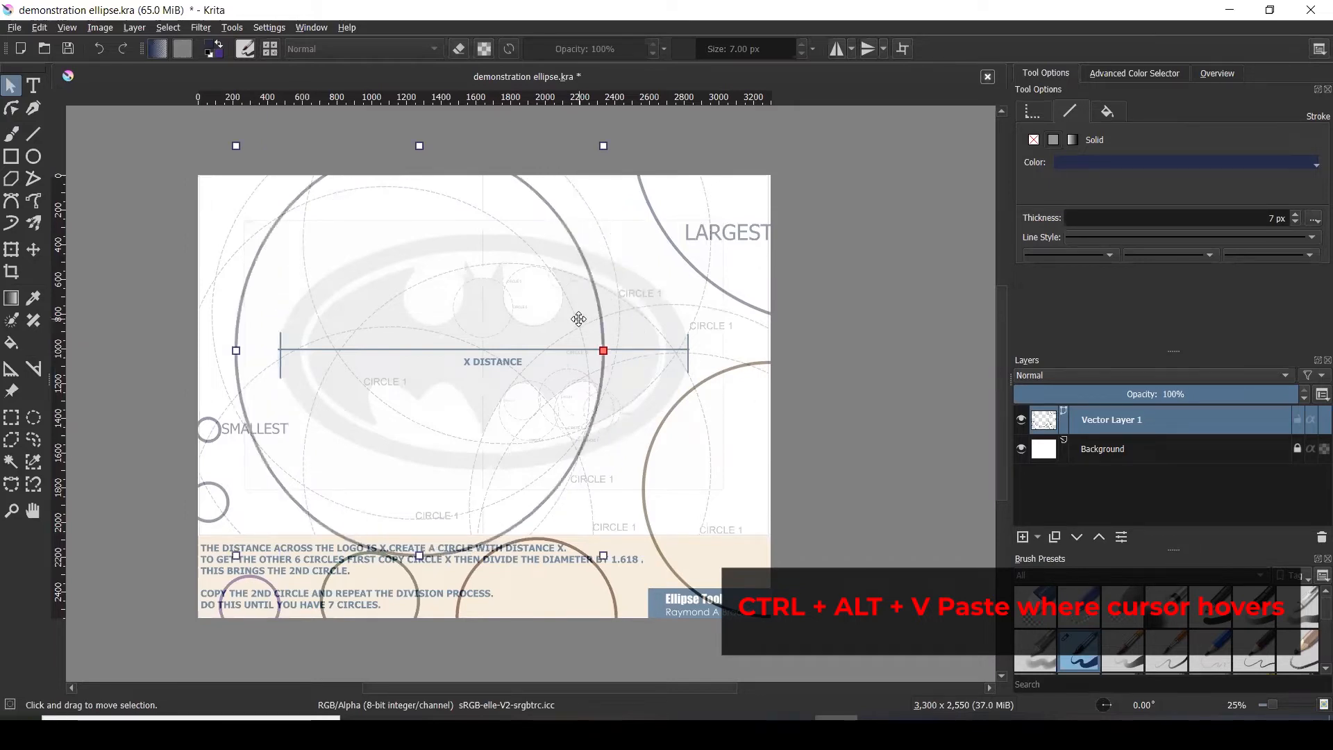
key("ctrl+z")
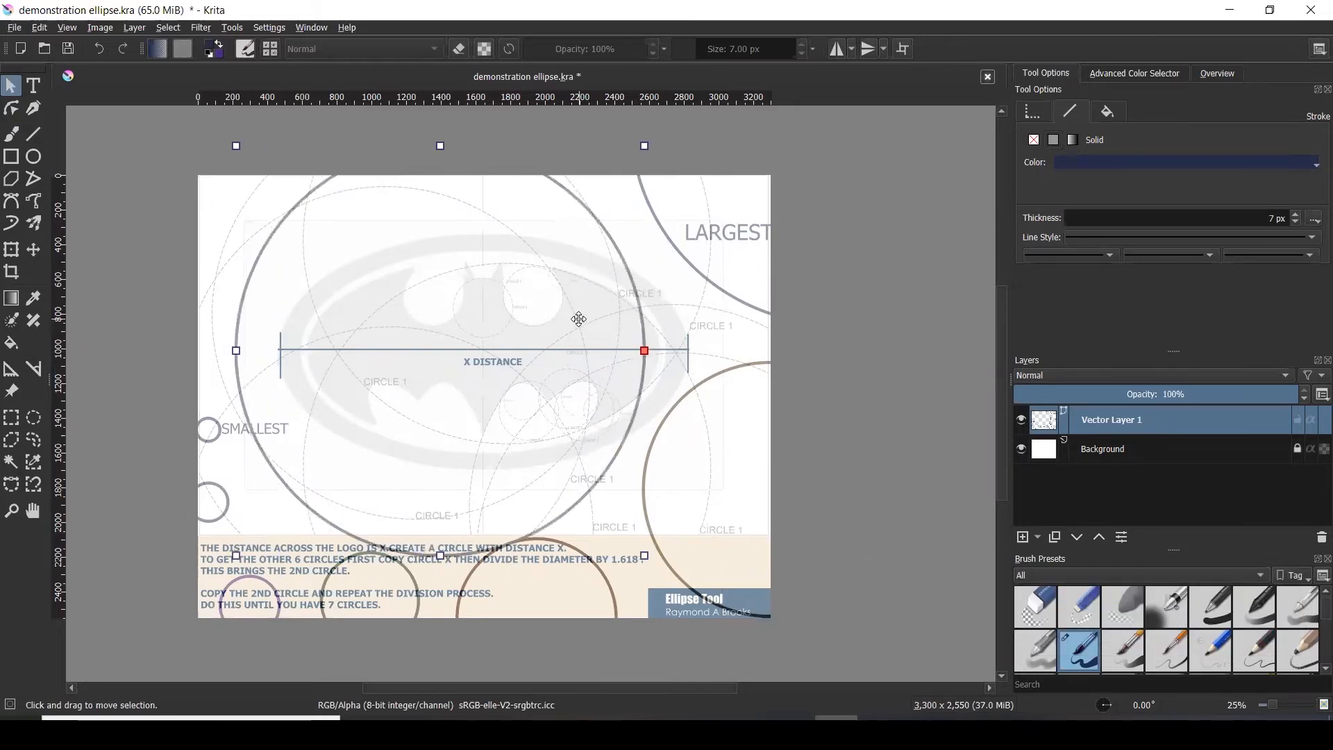
left_click(579, 318)
left_click(692, 253)
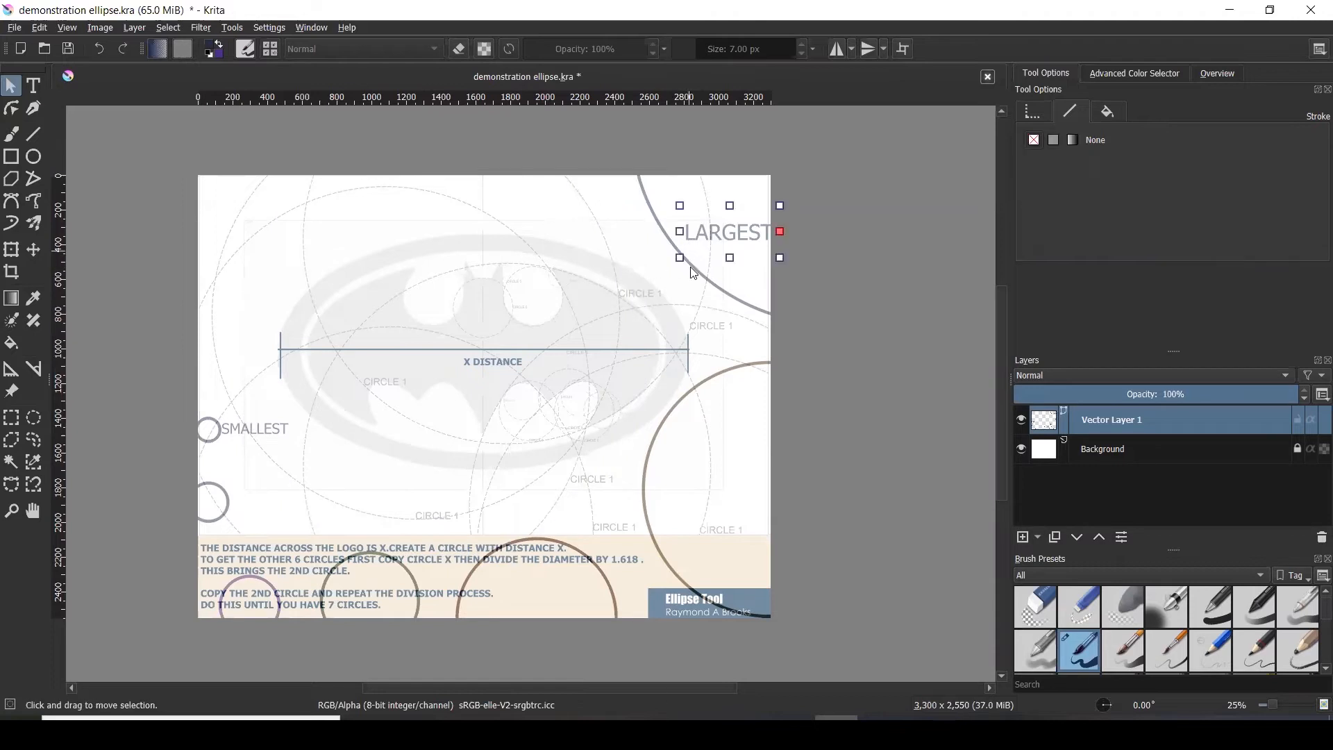
- Paste a copy of the largest circle over the logo and align it with the dashed CIRCLE 1 track crossing the bat's ears
left_click(711, 281)
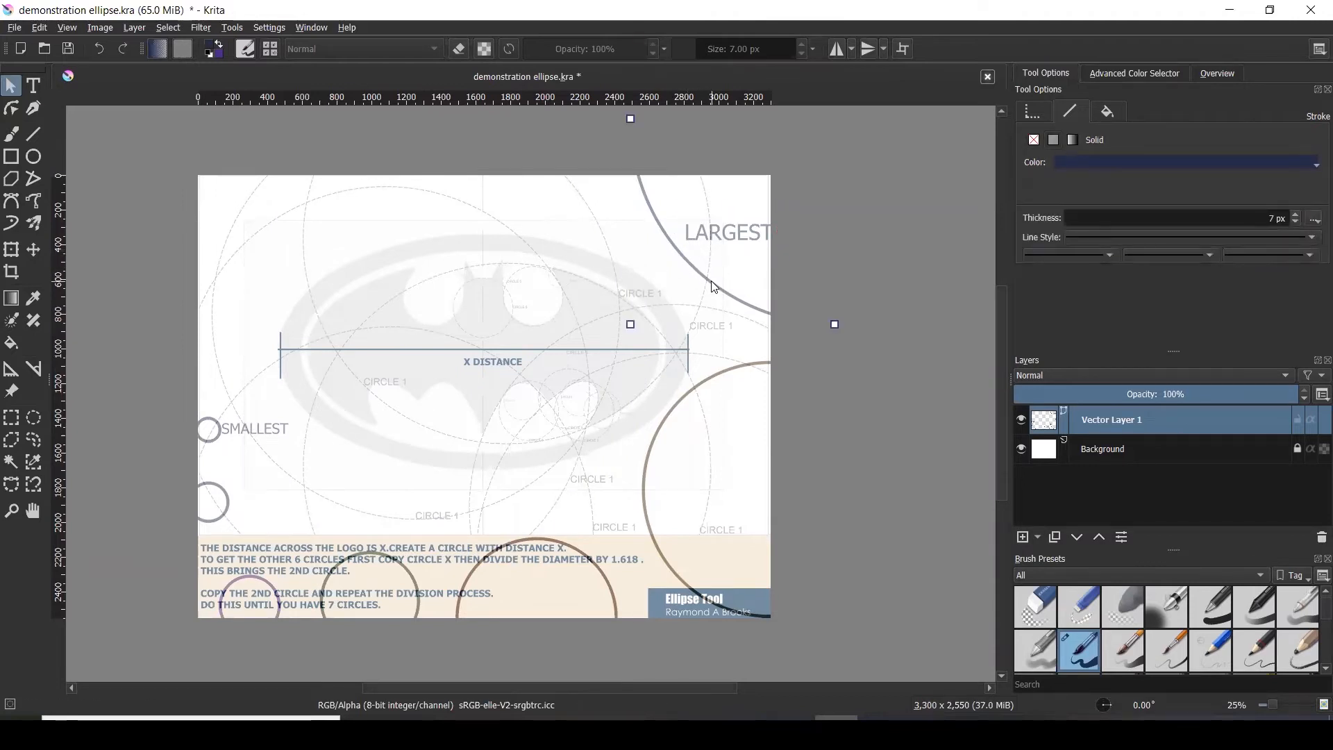
left_click(484, 337)
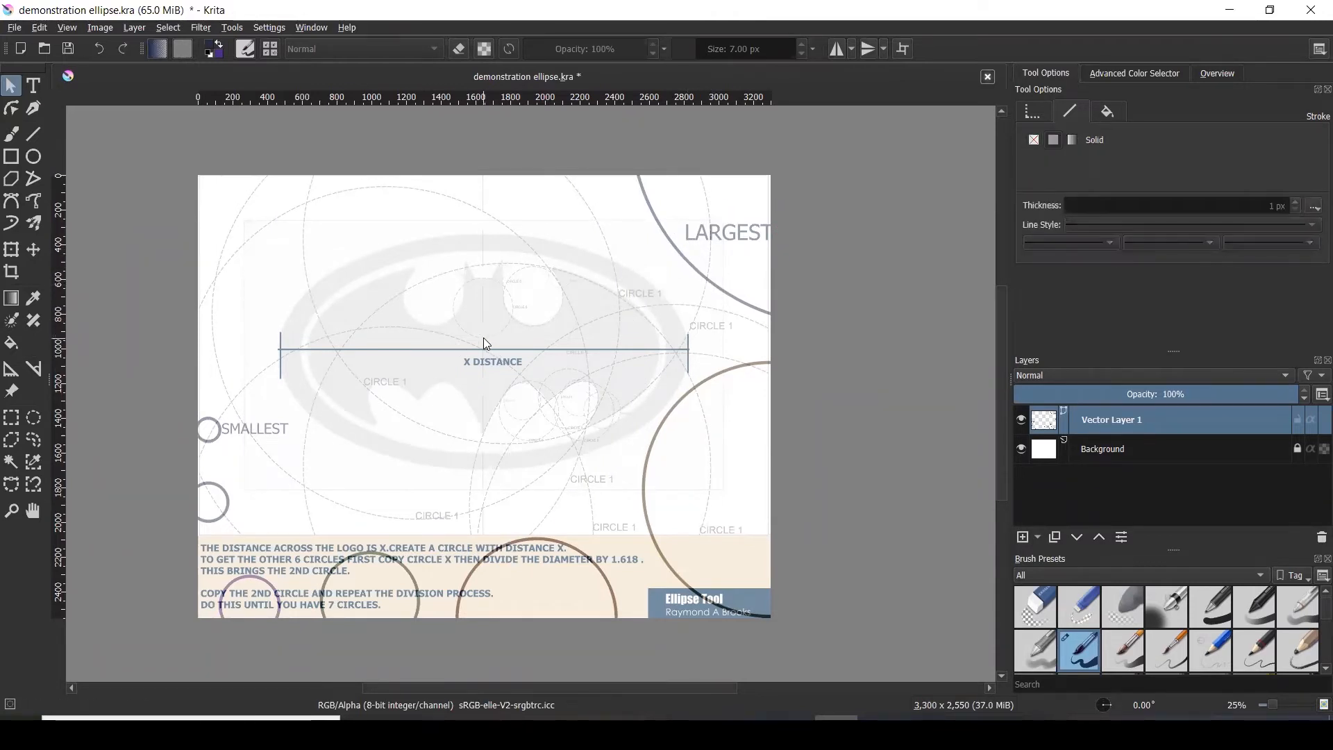
left_click(465, 358)
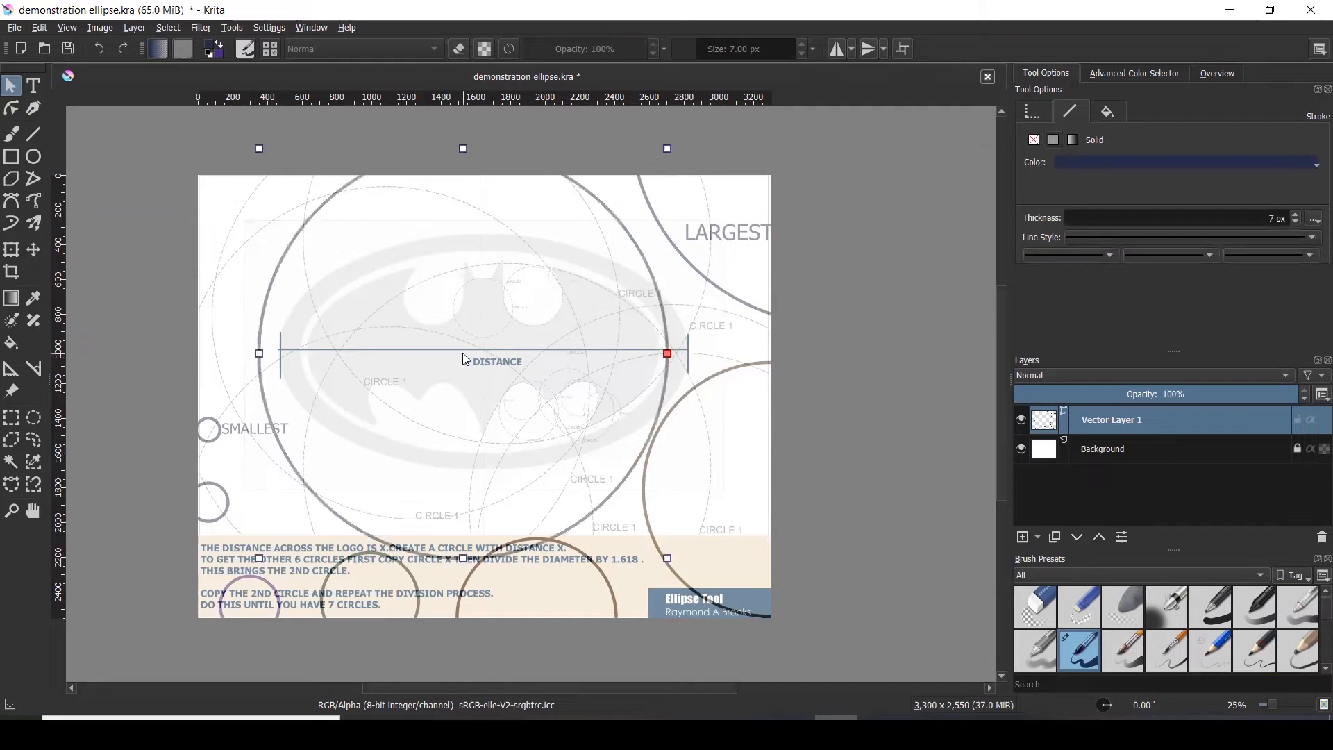
left_click_drag(659, 320, 686, 389)
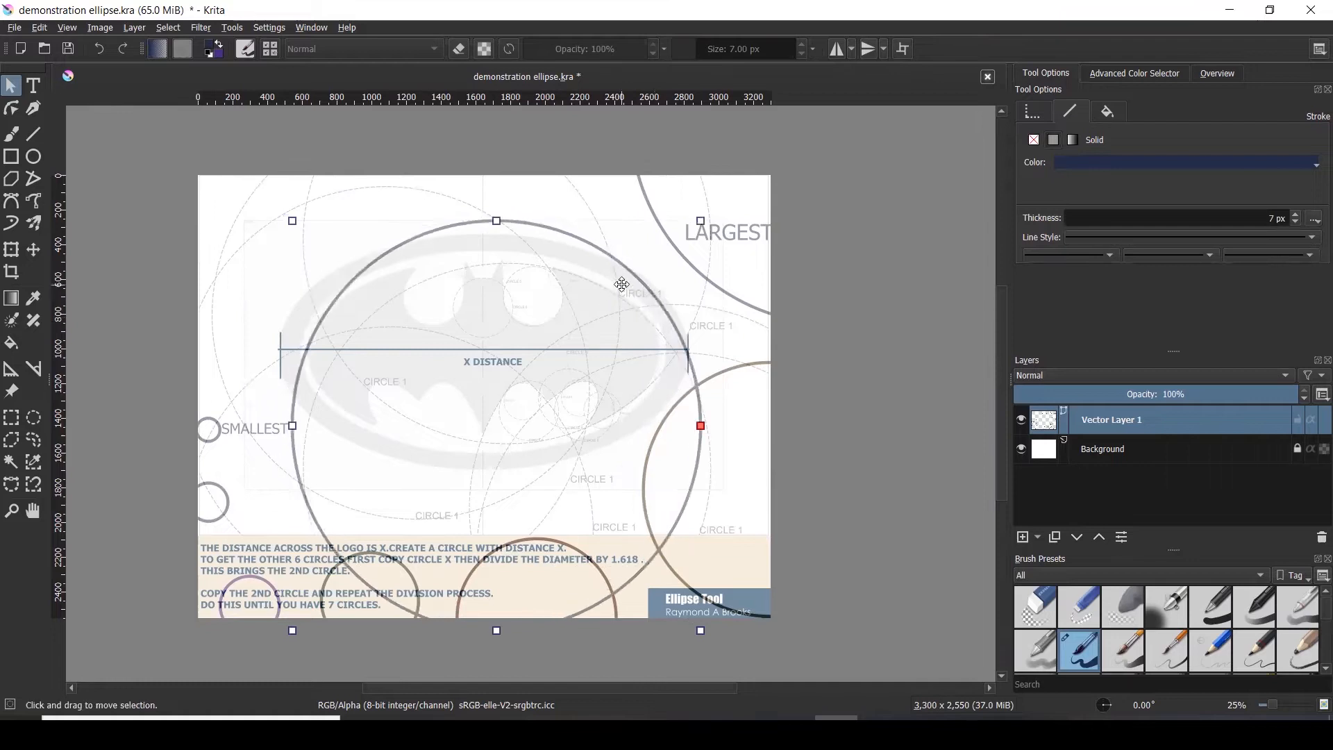
scroll(620, 288, "up", 2)
left_click_drag(621, 280, 625, 342)
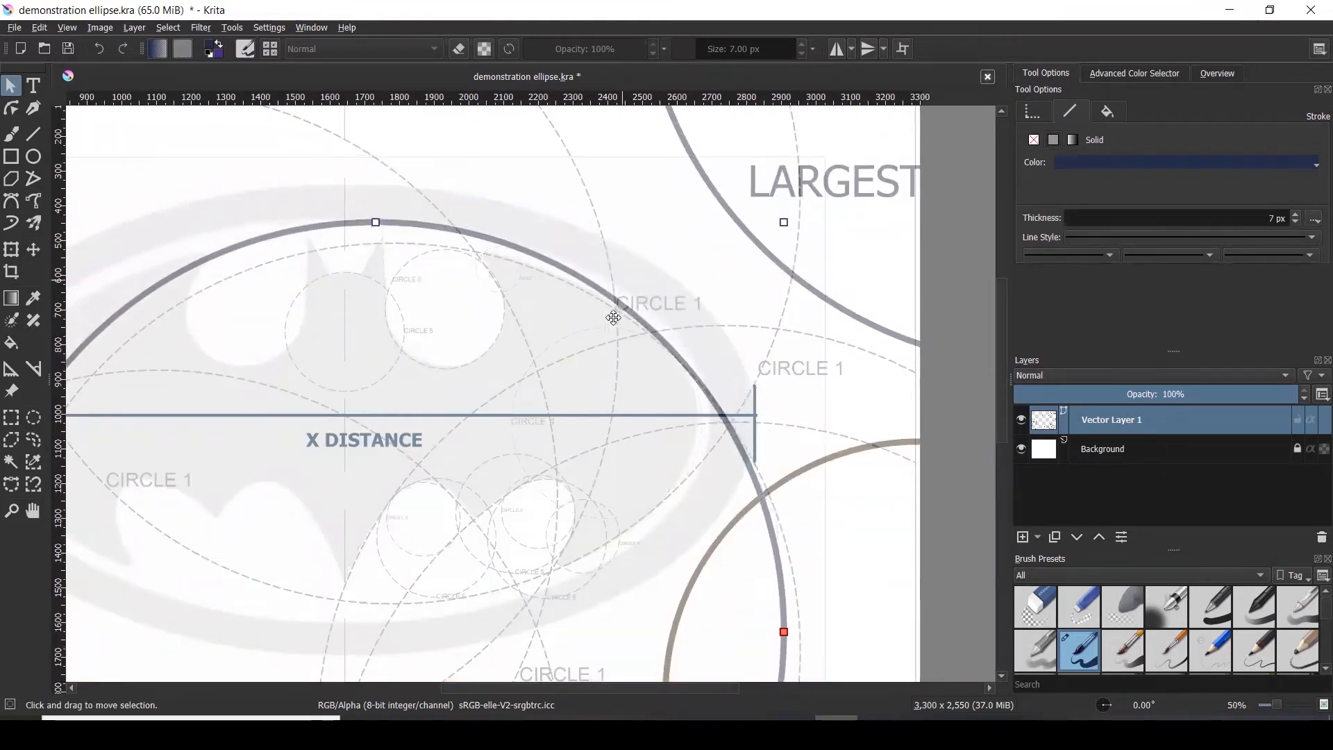
scroll(587, 292, "up", 1)
left_click_drag(566, 290, 602, 320)
left_click_drag(724, 399, 715, 400)
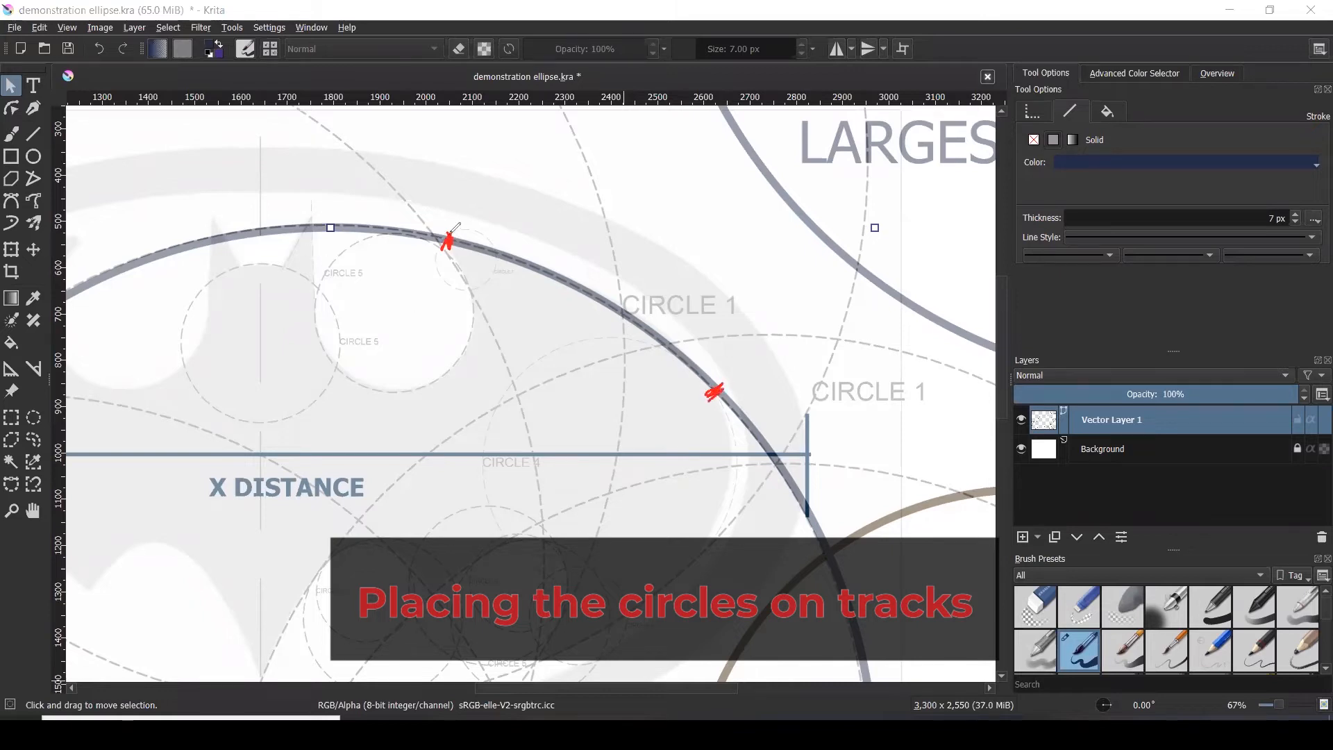
mouse_move(450, 221)
left_mouse_down()
mouse_move(391, 261)
mouse_move(417, 225)
mouse_move(389, 253)
mouse_move(389, 229)
mouse_move(370, 239)
mouse_move(324, 225)
mouse_move(279, 244)
mouse_move(294, 220)
mouse_move(261, 259)
left_mouse_up()
mouse_move(734, 389)
left_mouse_down()
mouse_move(729, 415)
mouse_move(766, 438)
mouse_move(795, 505)
left_mouse_up()
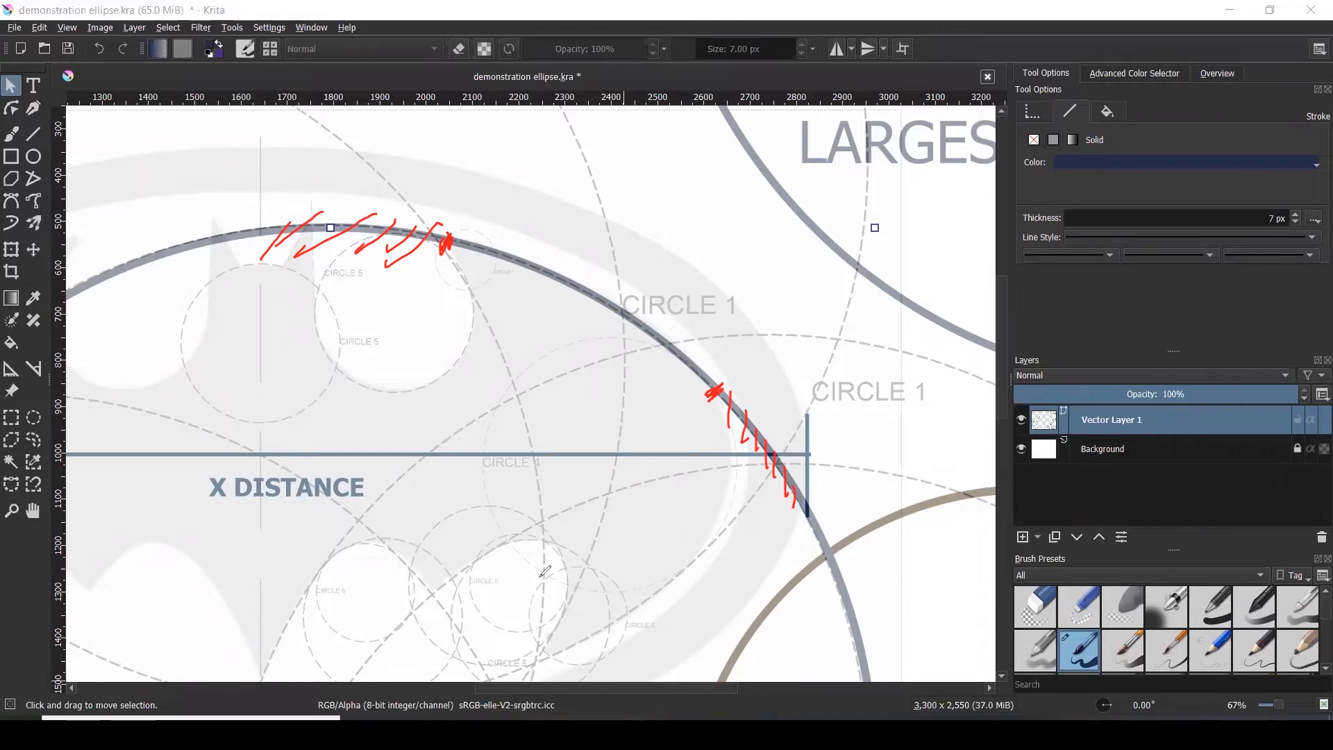
mouse_move(459, 240)
left_mouse_down()
mouse_move(654, 330)
mouse_move(710, 375)
left_mouse_up()
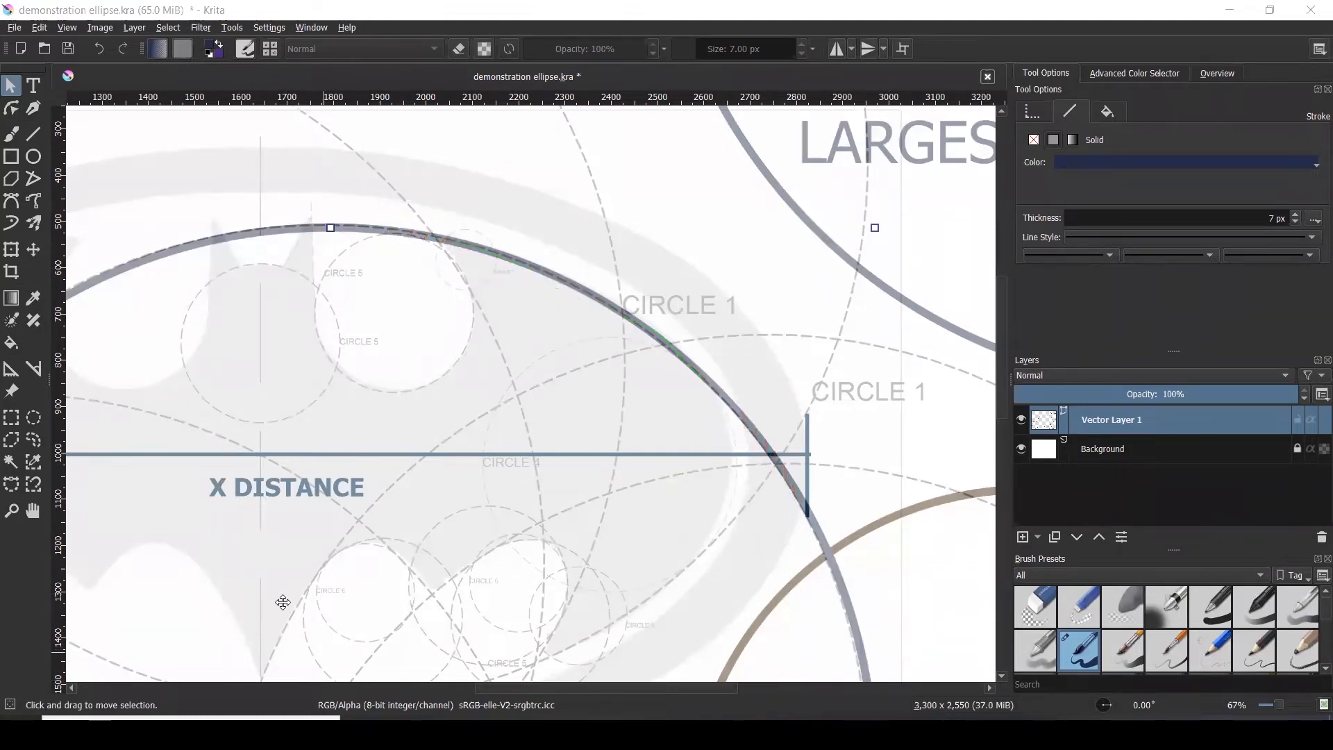
- Convert the circle placed on the dashed track to an editable path with the Edit Shapes Tool
left_click(11, 85)
left_click(350, 194)
left_click(307, 232)
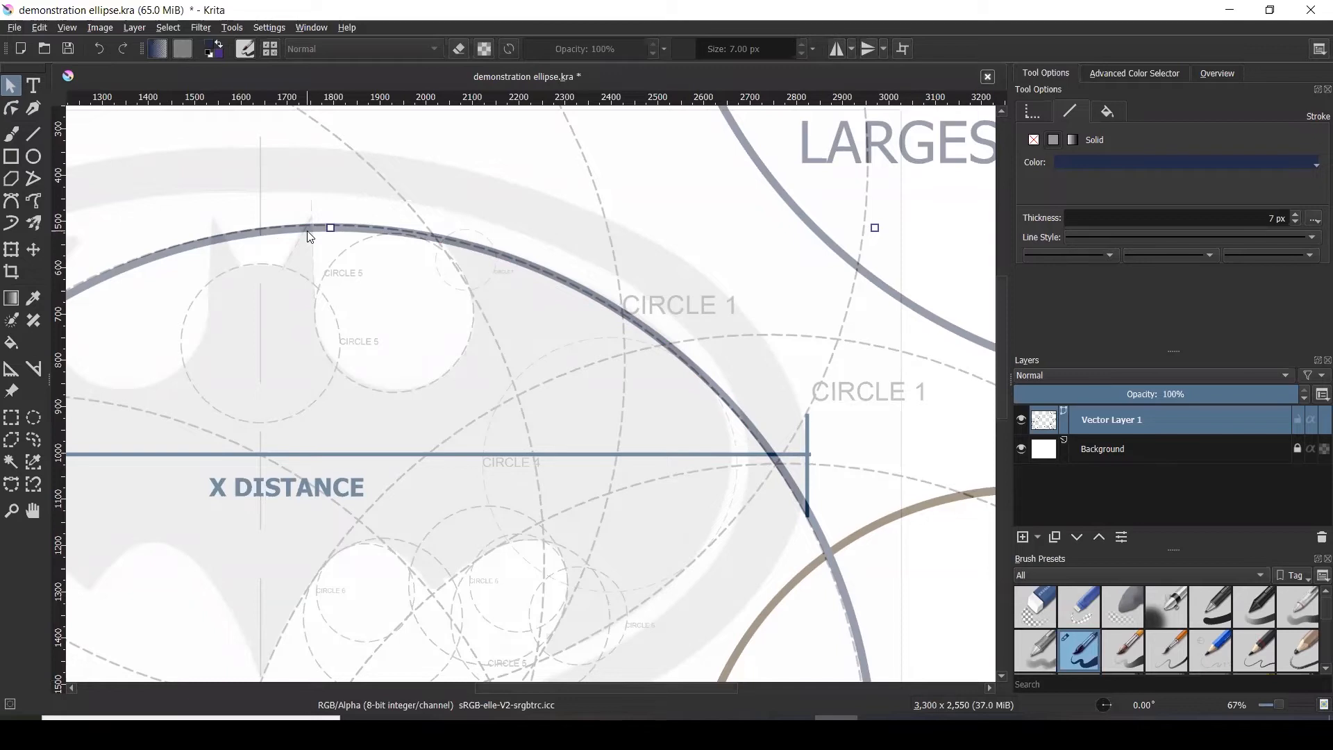
right_click(307, 230)
key("Escape")
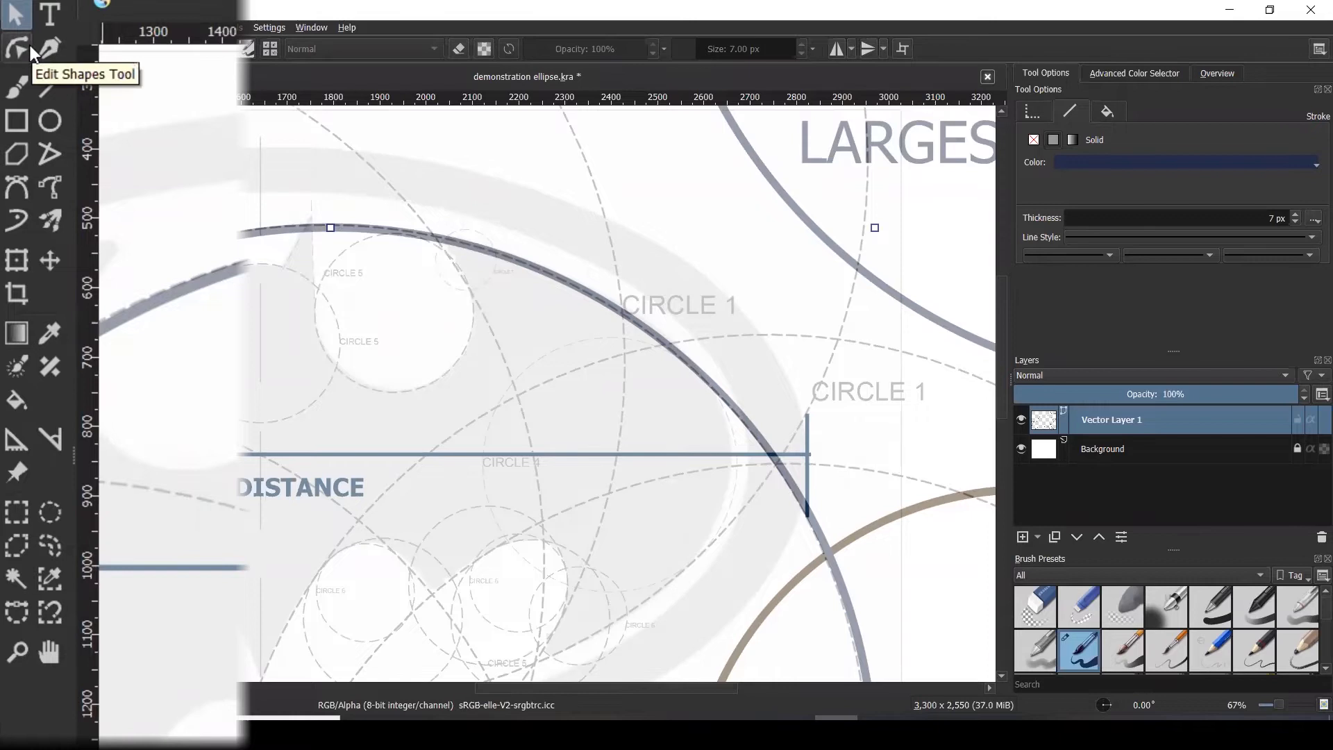
left_click(17, 47)
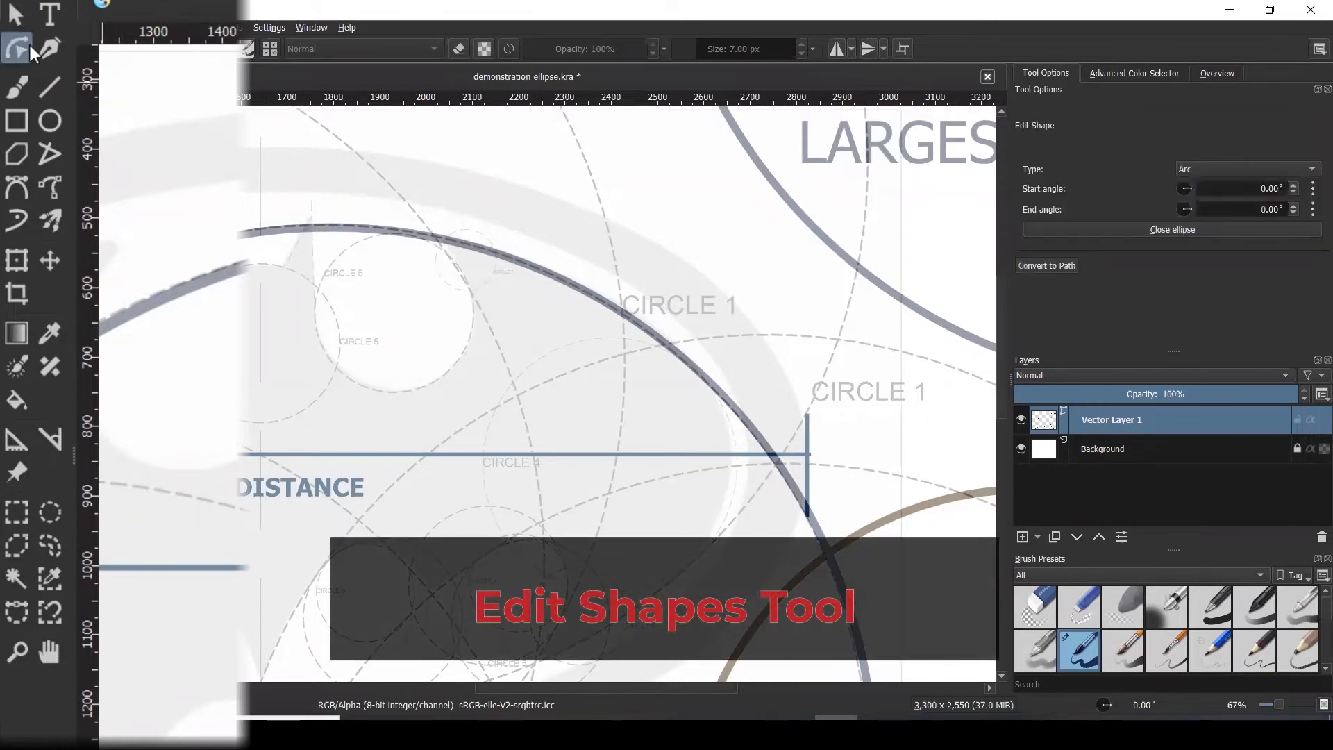
left_click(298, 227)
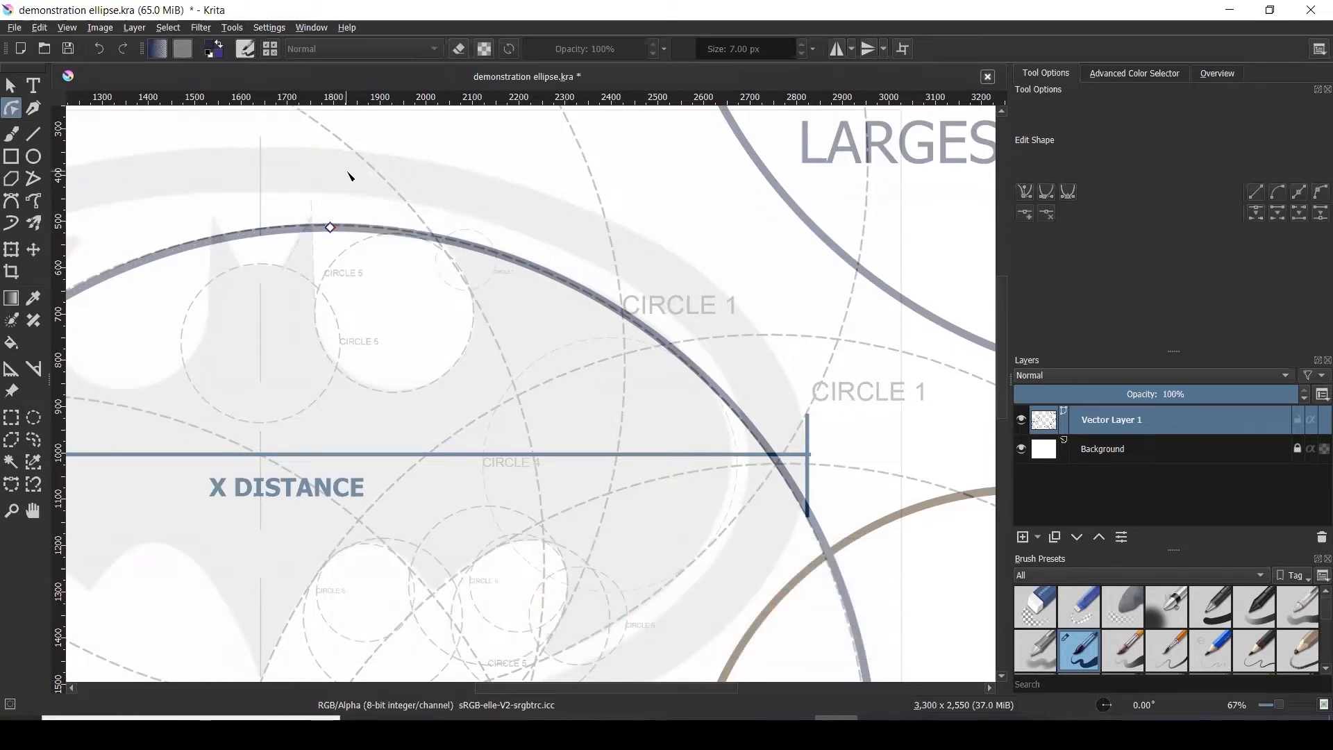
- Insert two points on the circle path, beside the right ear's round cutout and near the bat's right wing tip
left_click(339, 181)
left_click(306, 233)
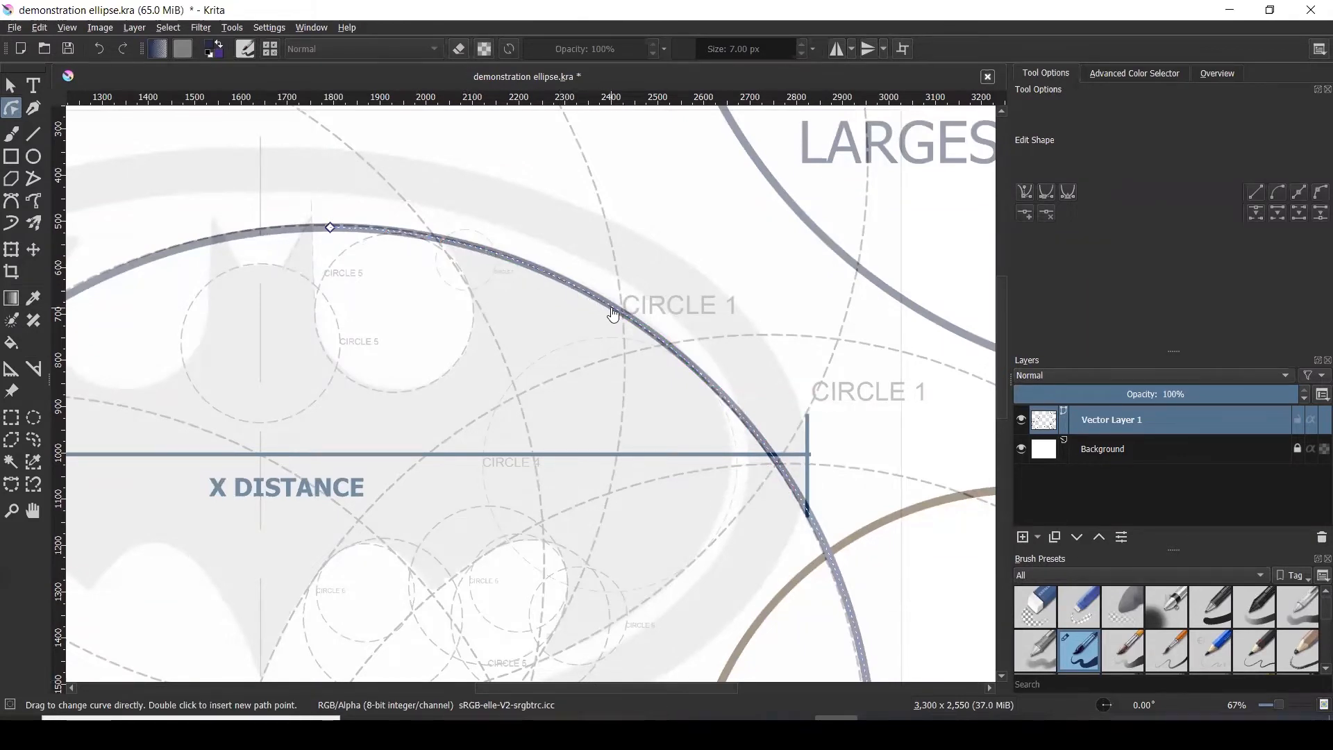
scroll(612, 315, "up", 1)
scroll(613, 314, "down", 1)
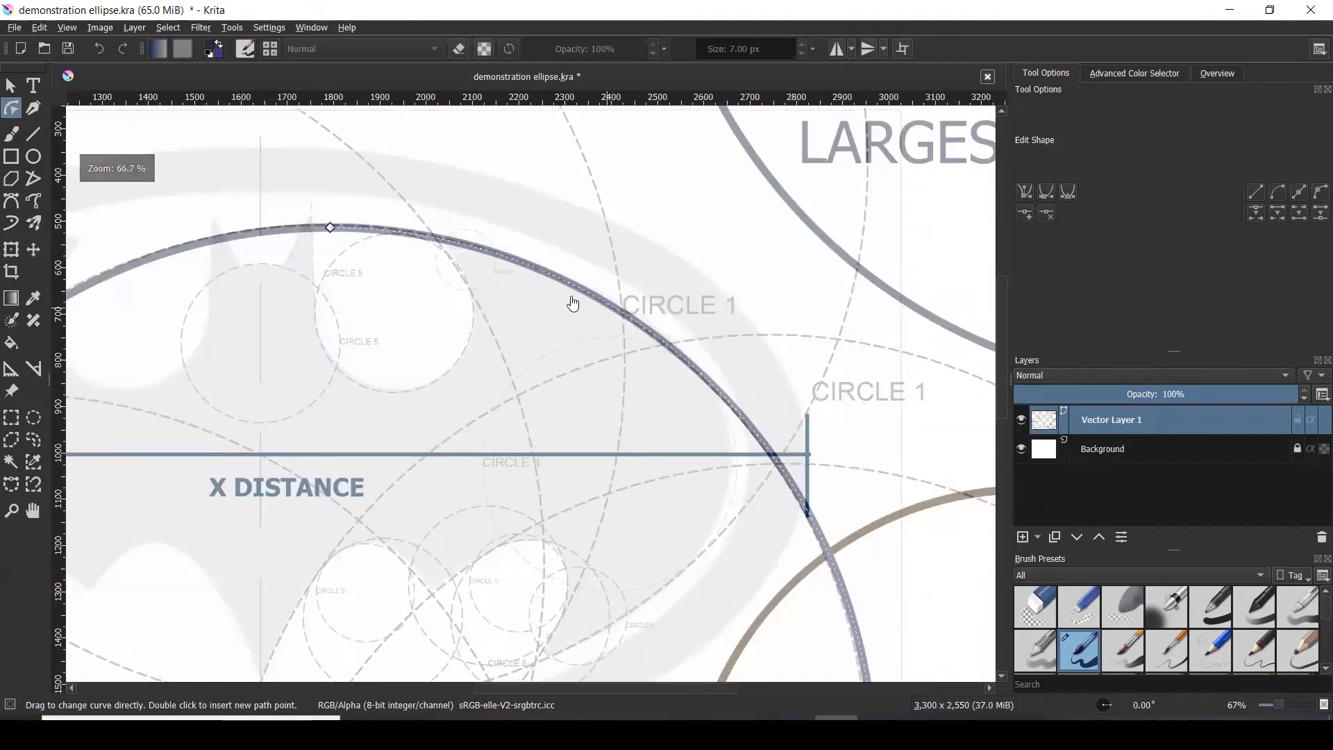
scroll(437, 241, "up", 2)
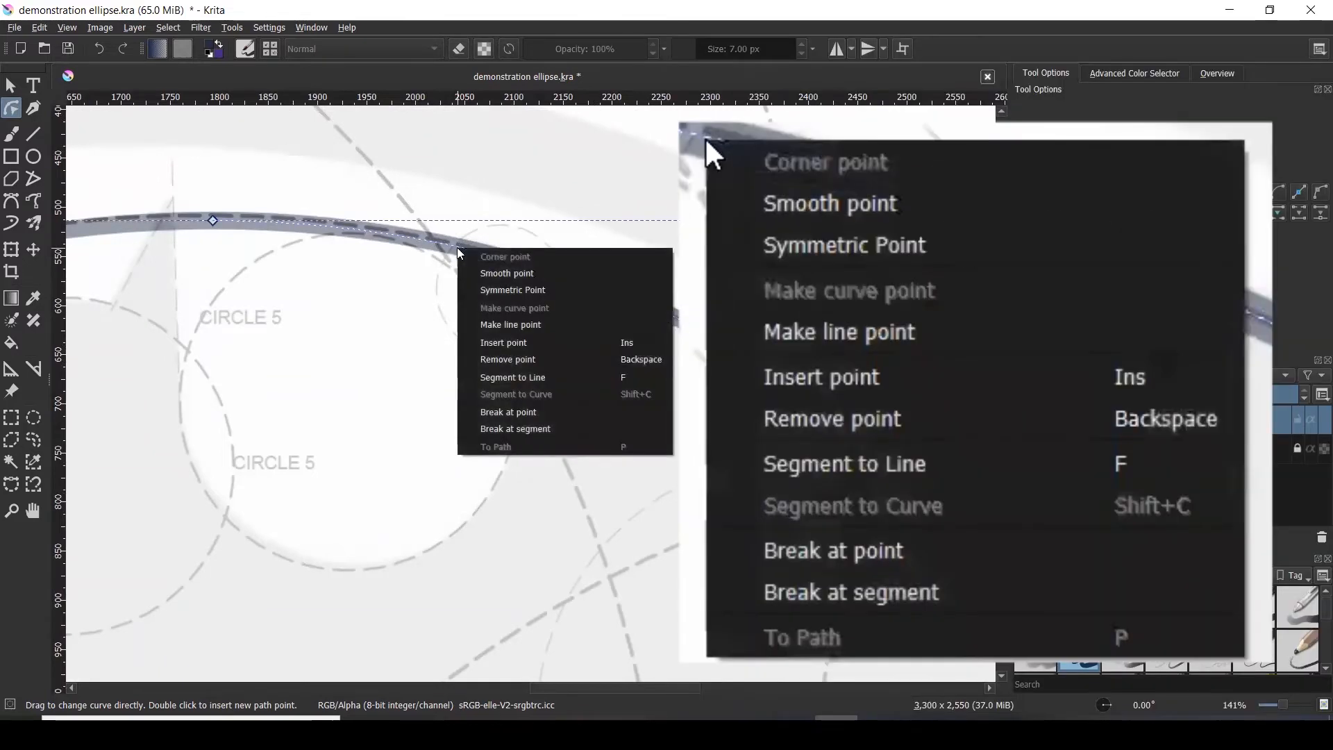
left_click(503, 343)
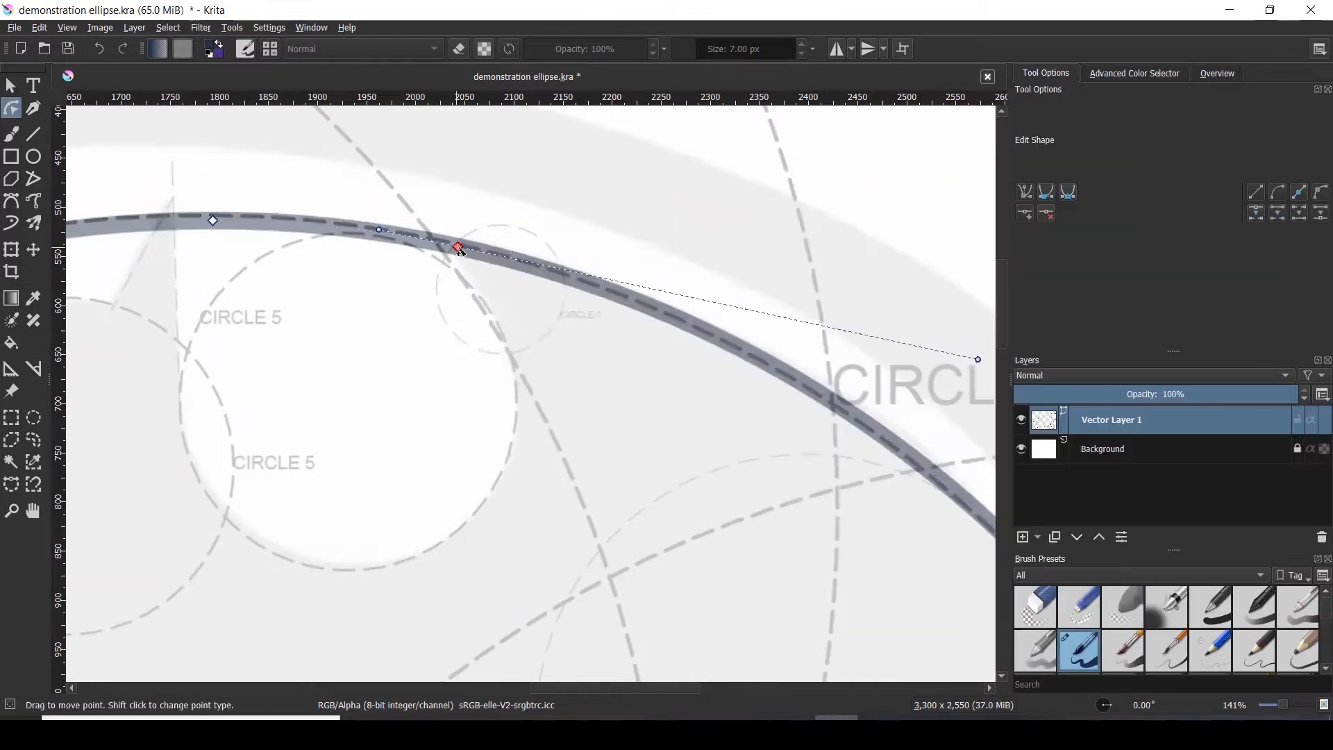
scroll(409, 224, "down", 1)
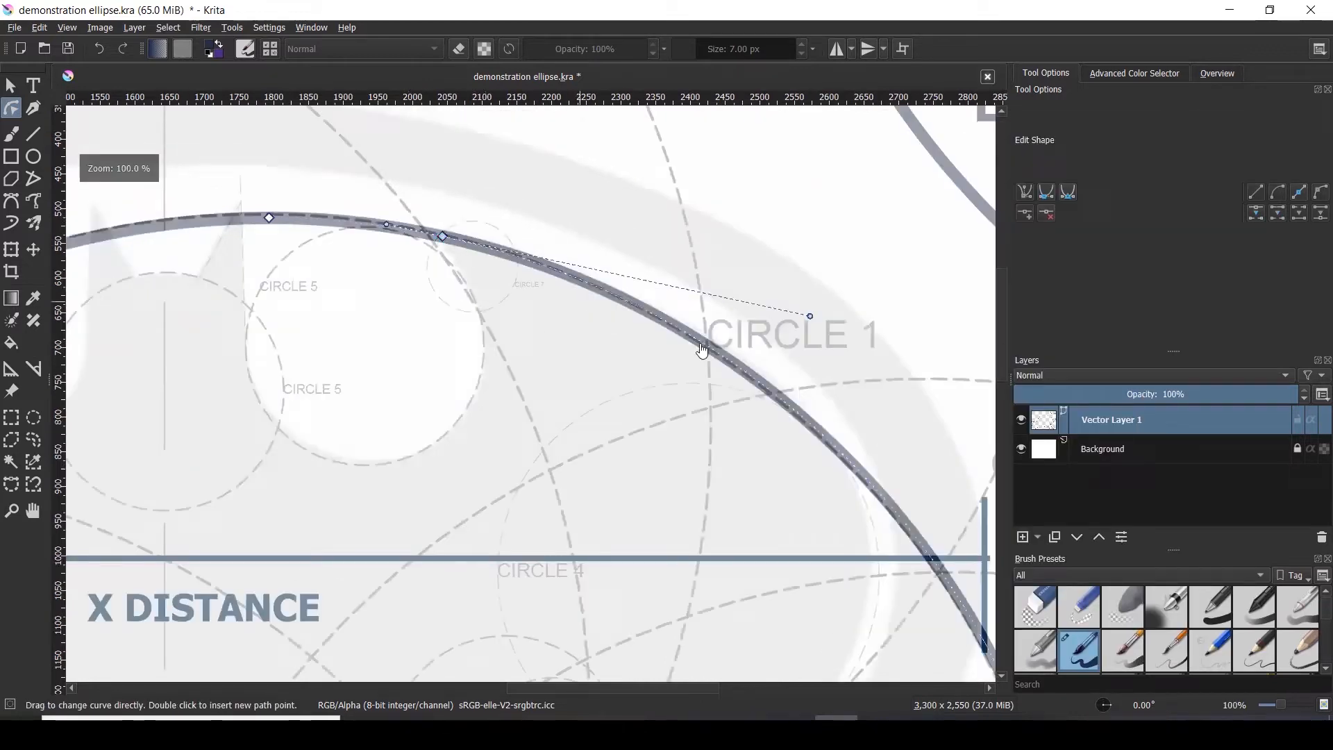
right_click(848, 466)
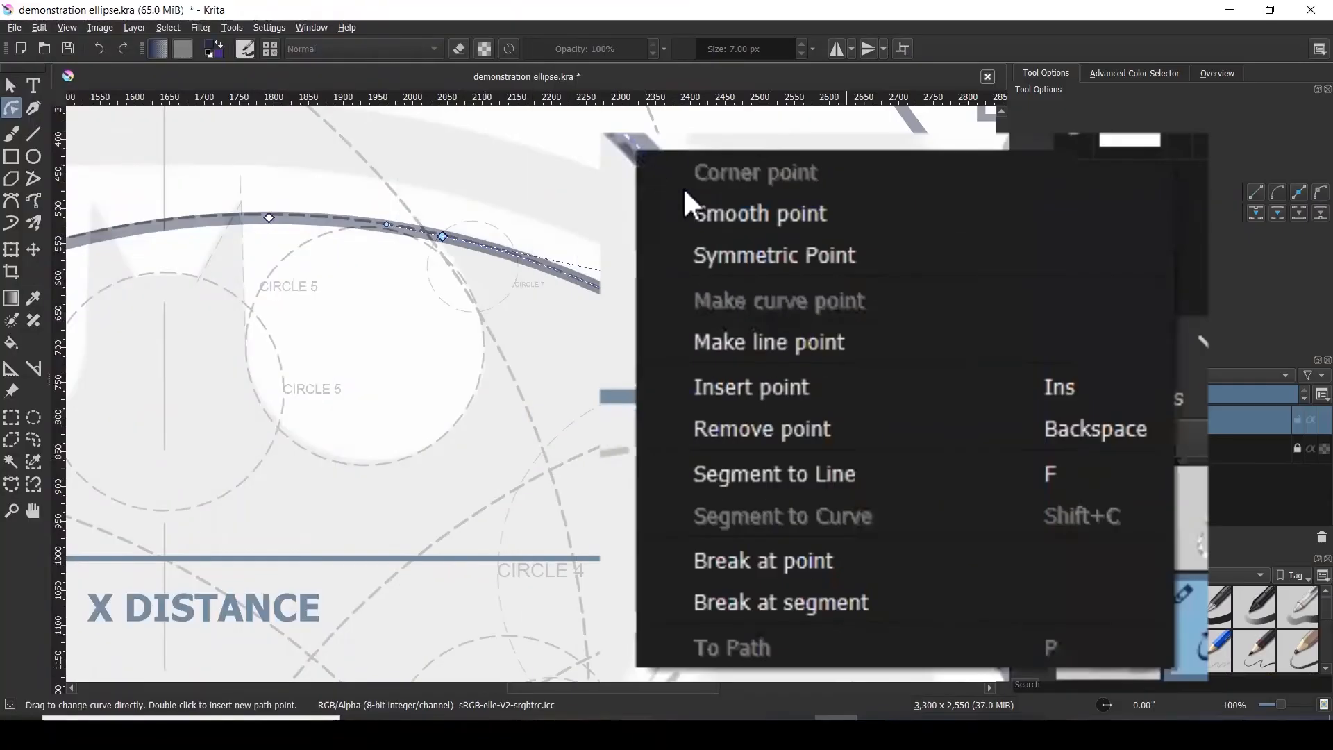
left_click(777, 387)
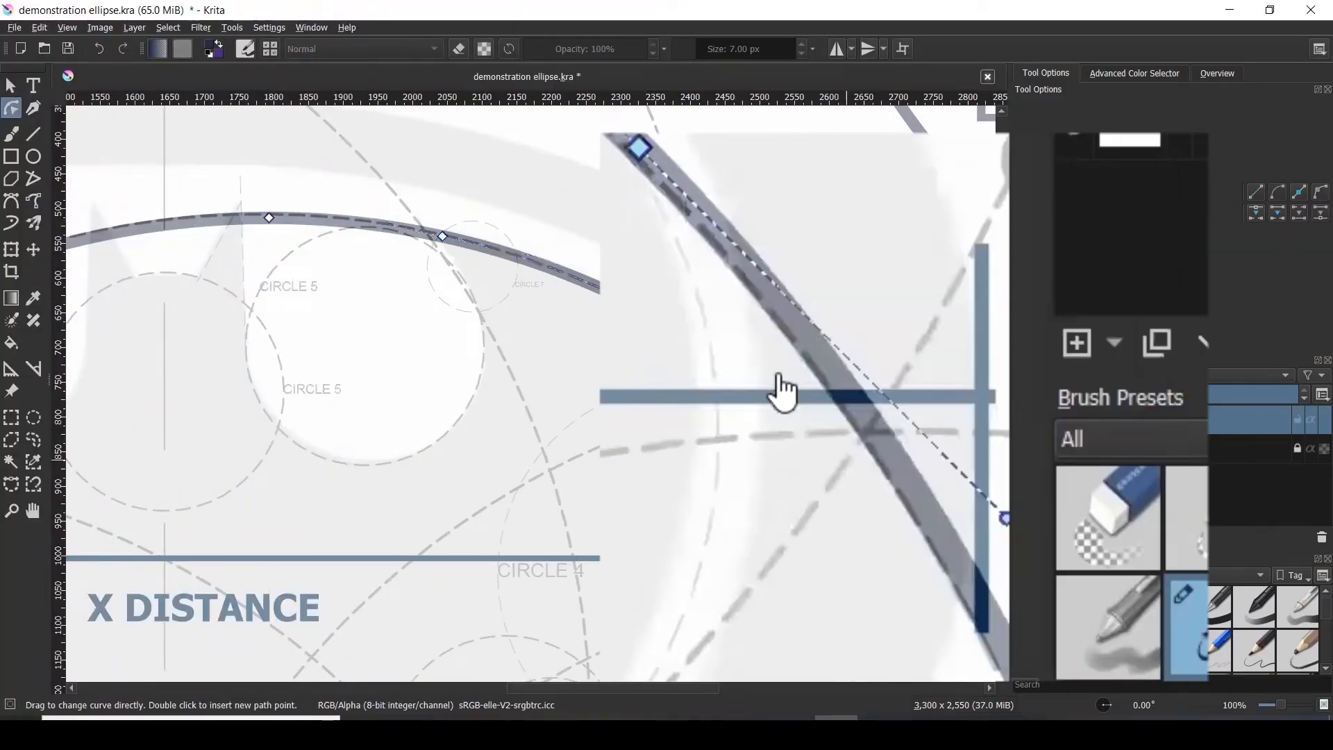
- Break the circle path at the segments on both outer sides of the two inserted points to isolate the upper-wing arc
right_click(362, 226)
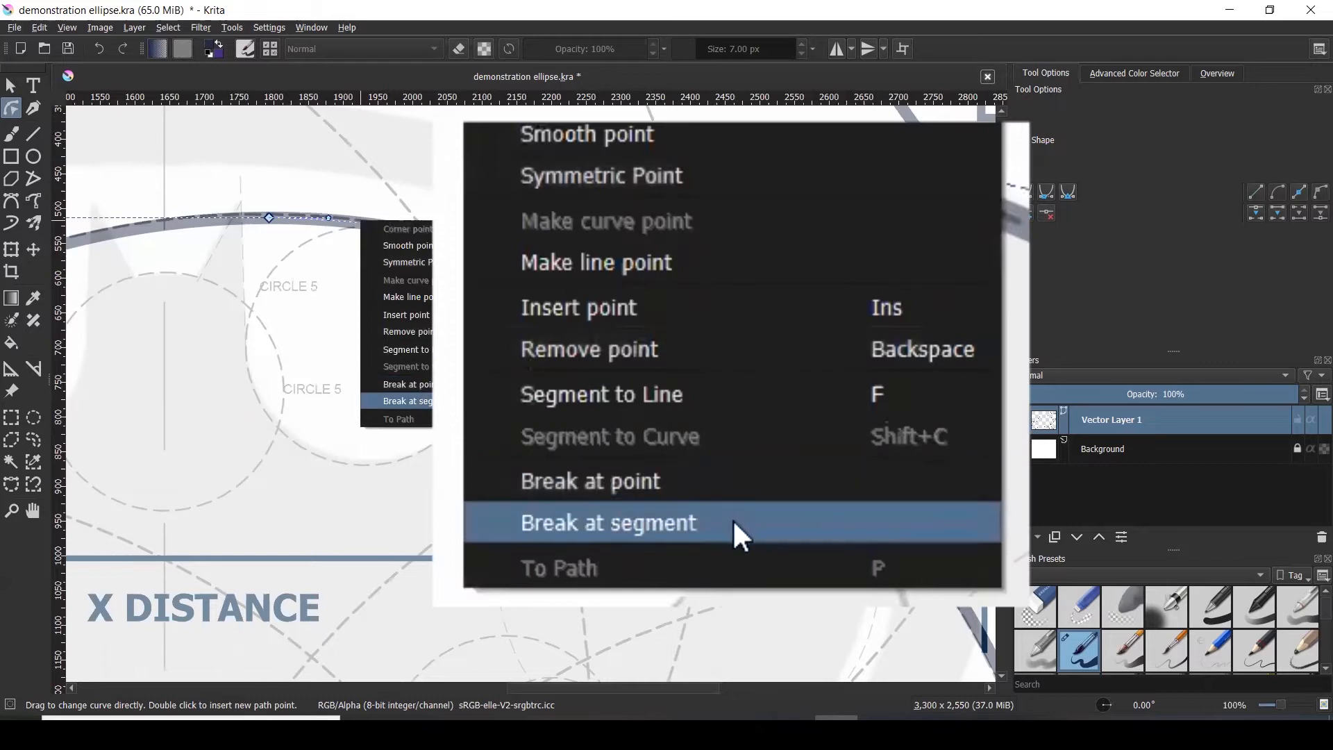
left_click(410, 401)
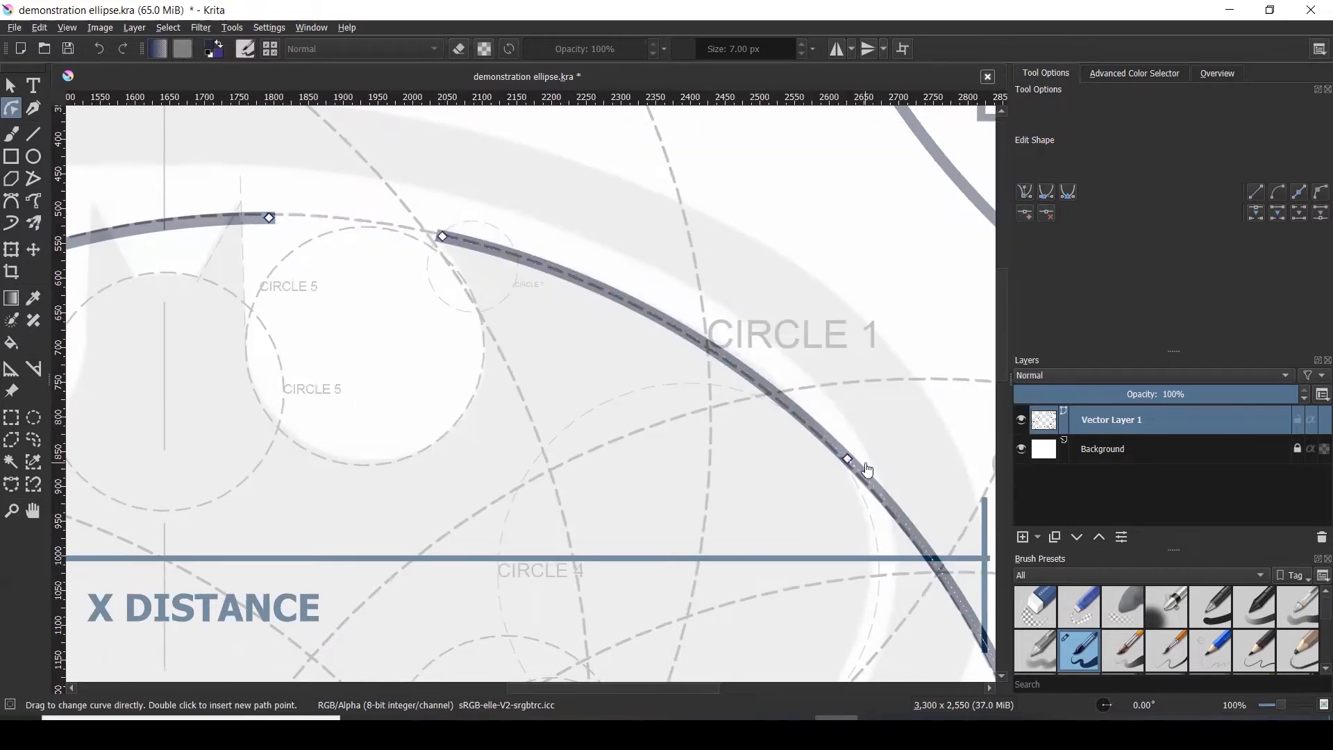
right_click(866, 482)
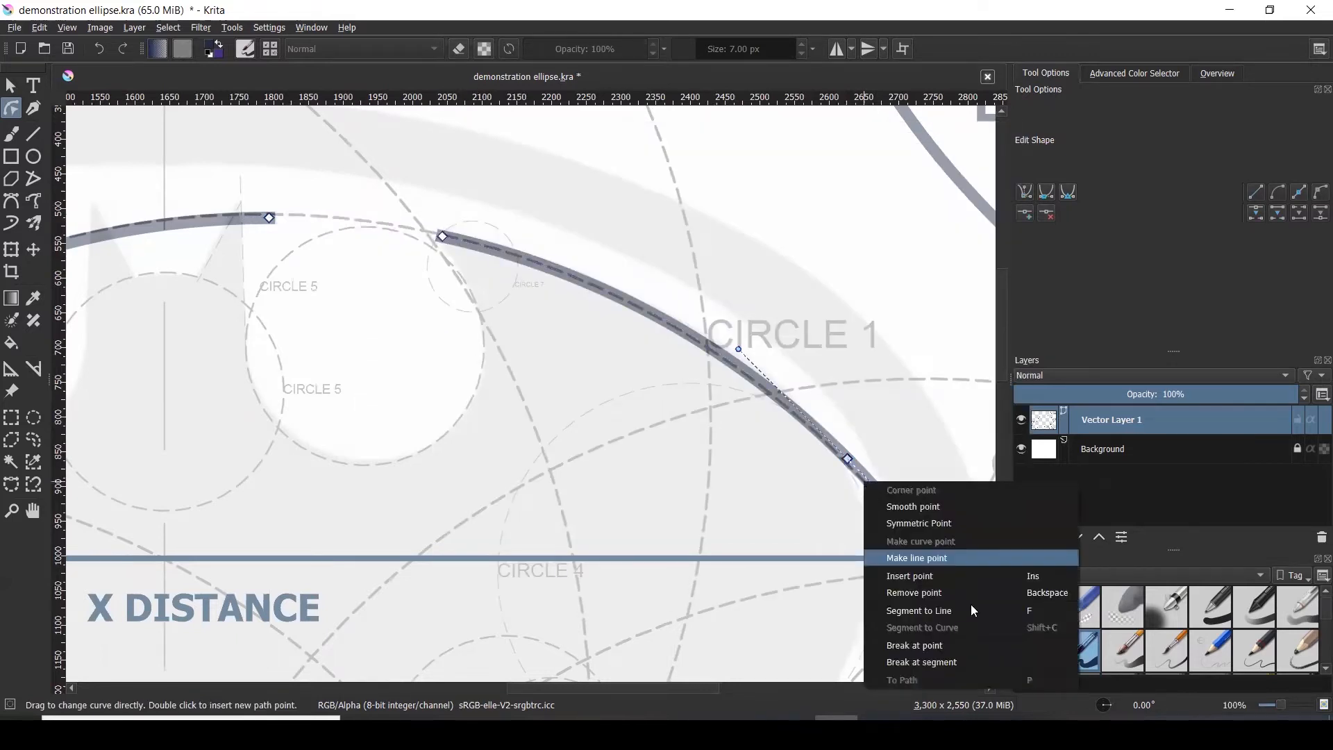
left_click(960, 660)
scroll(632, 341, "down", 2)
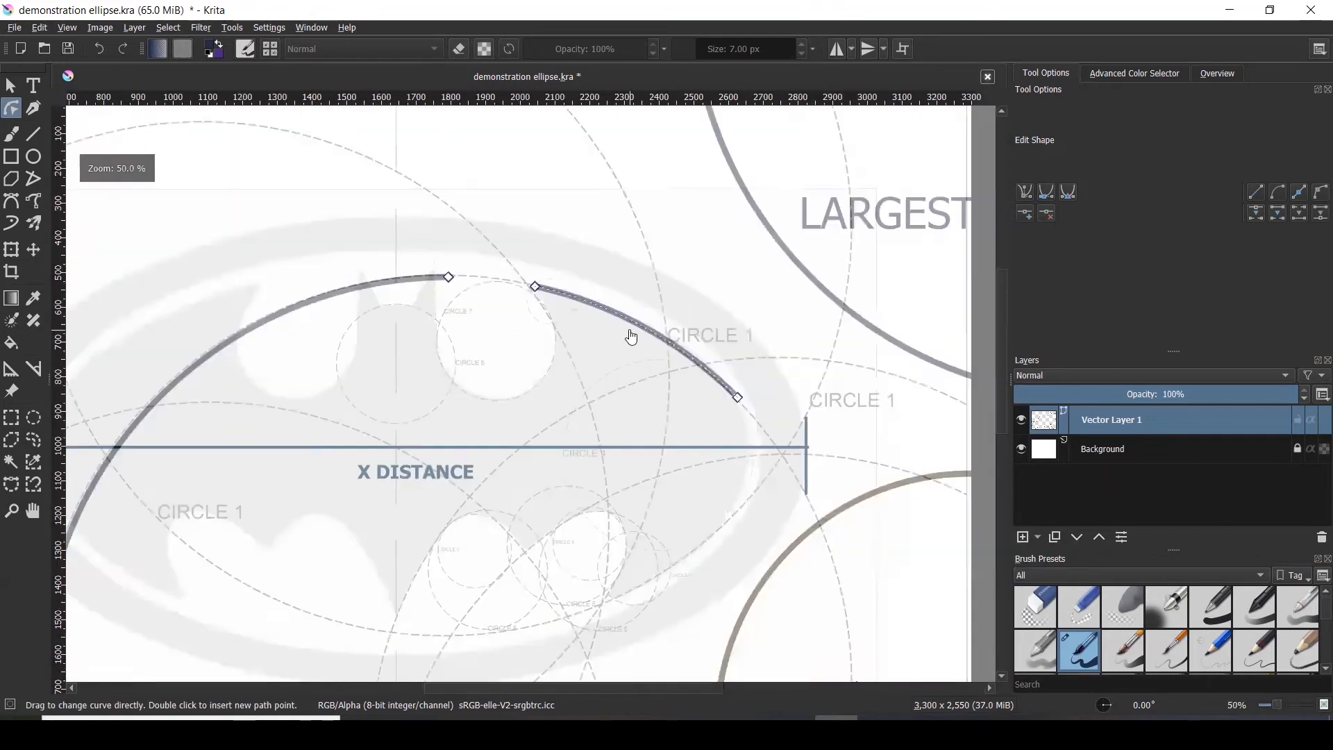
- Delete the leftover parts of the broken circle so only the arc along the upper right wing is kept
right_click(395, 286)
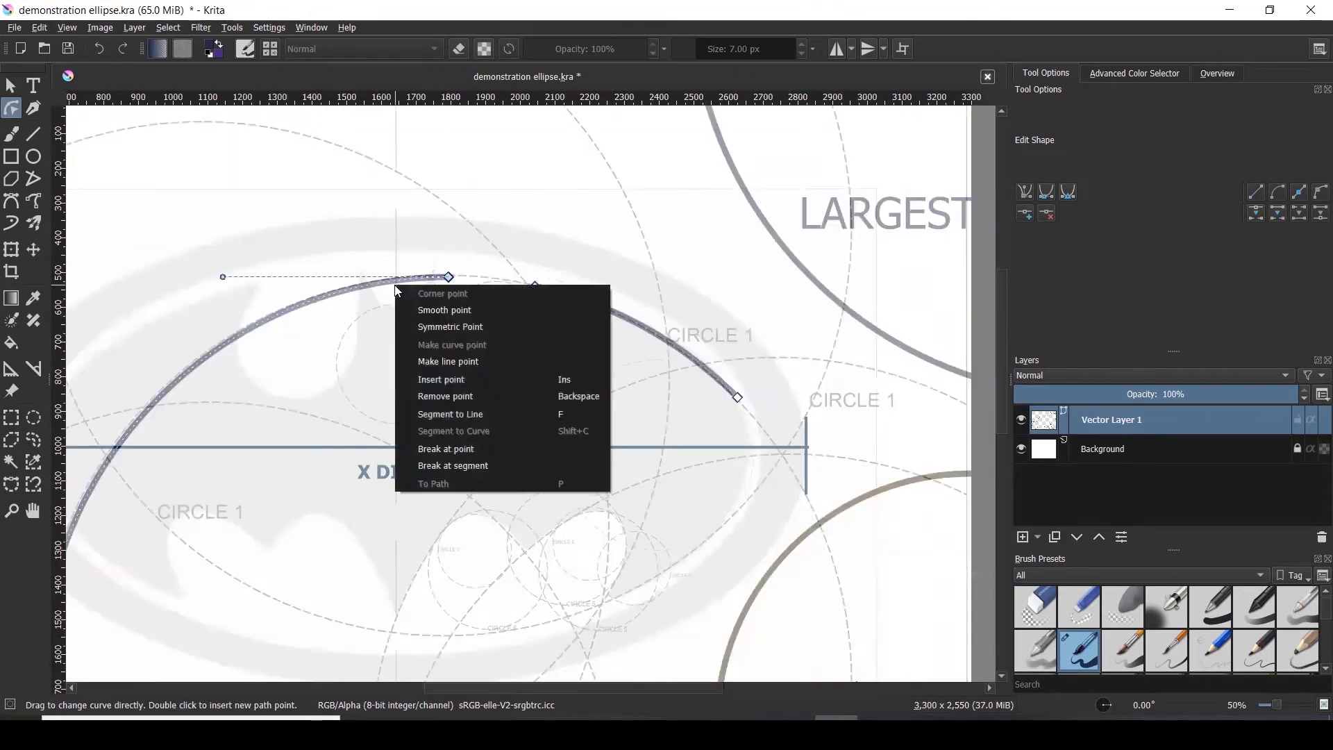
left_click(309, 294)
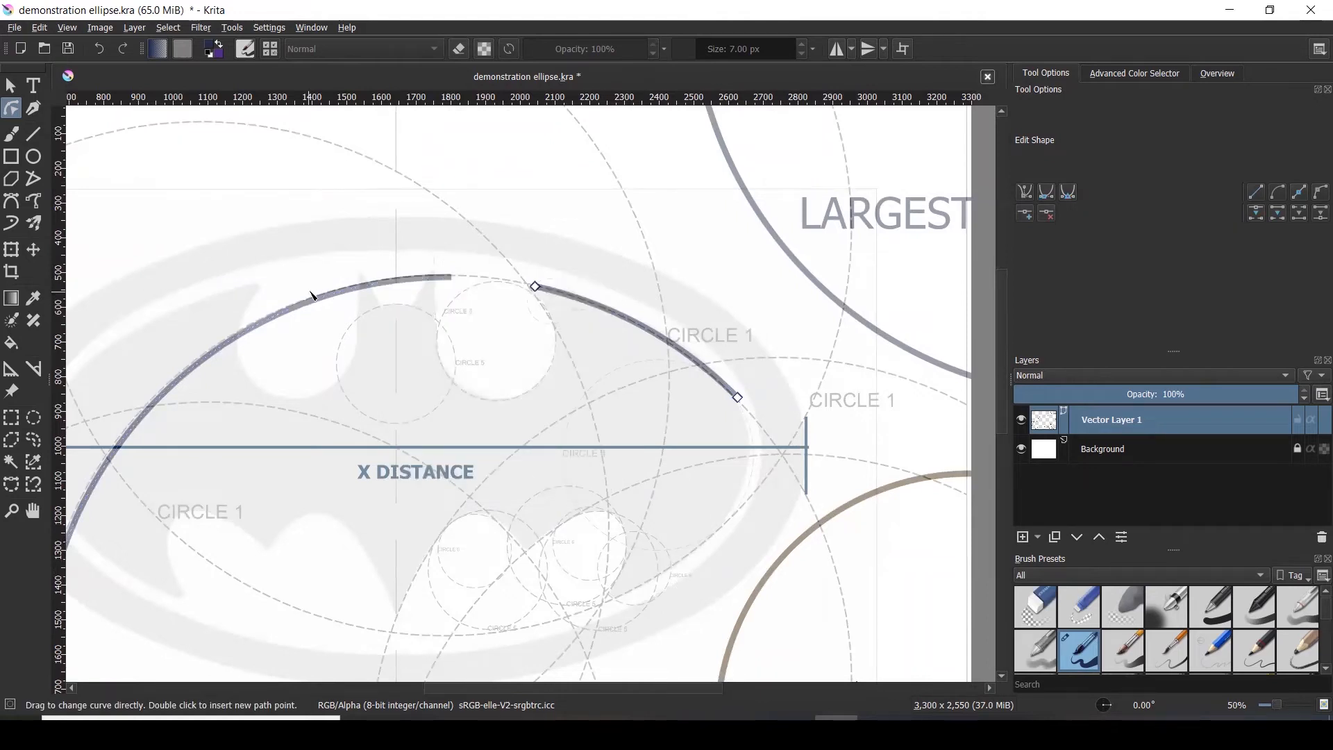
key("Delete")
scroll(479, 243, "down", 2)
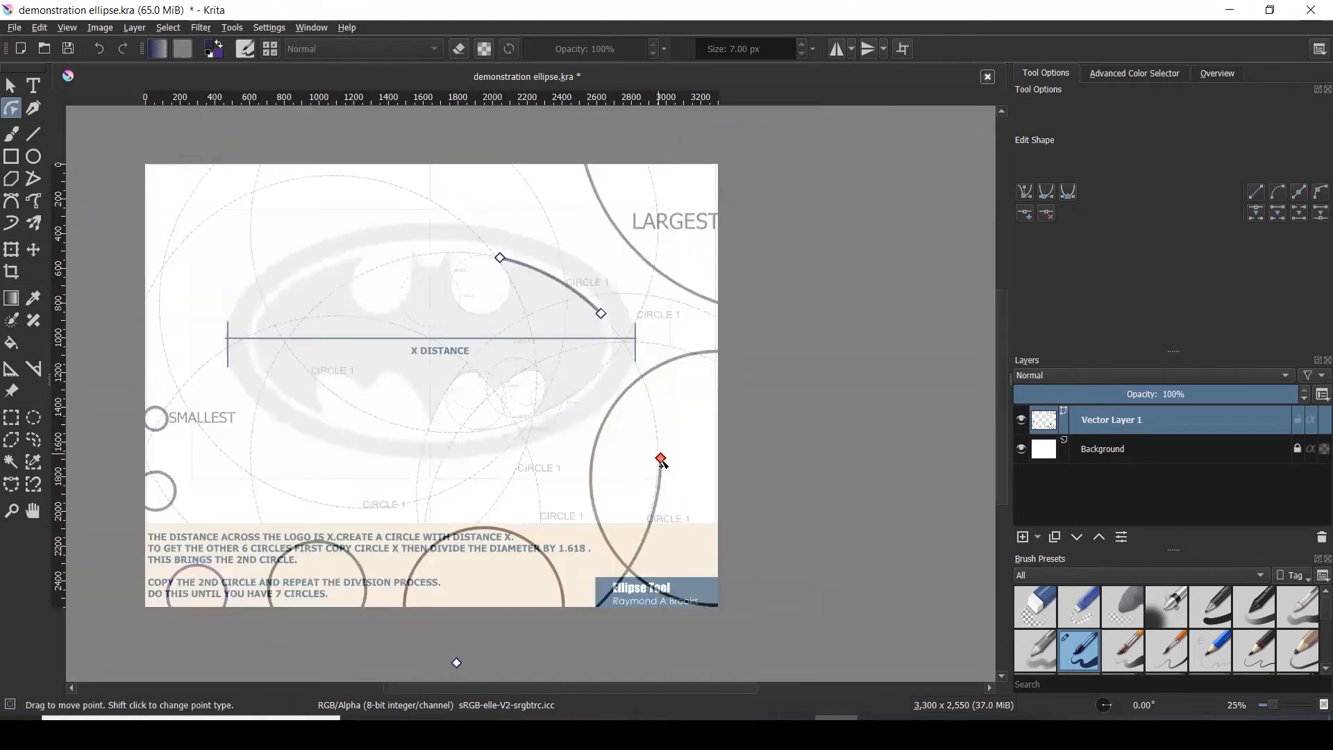
left_click(663, 484)
key("Delete")
scroll(515, 329, "down", 2)
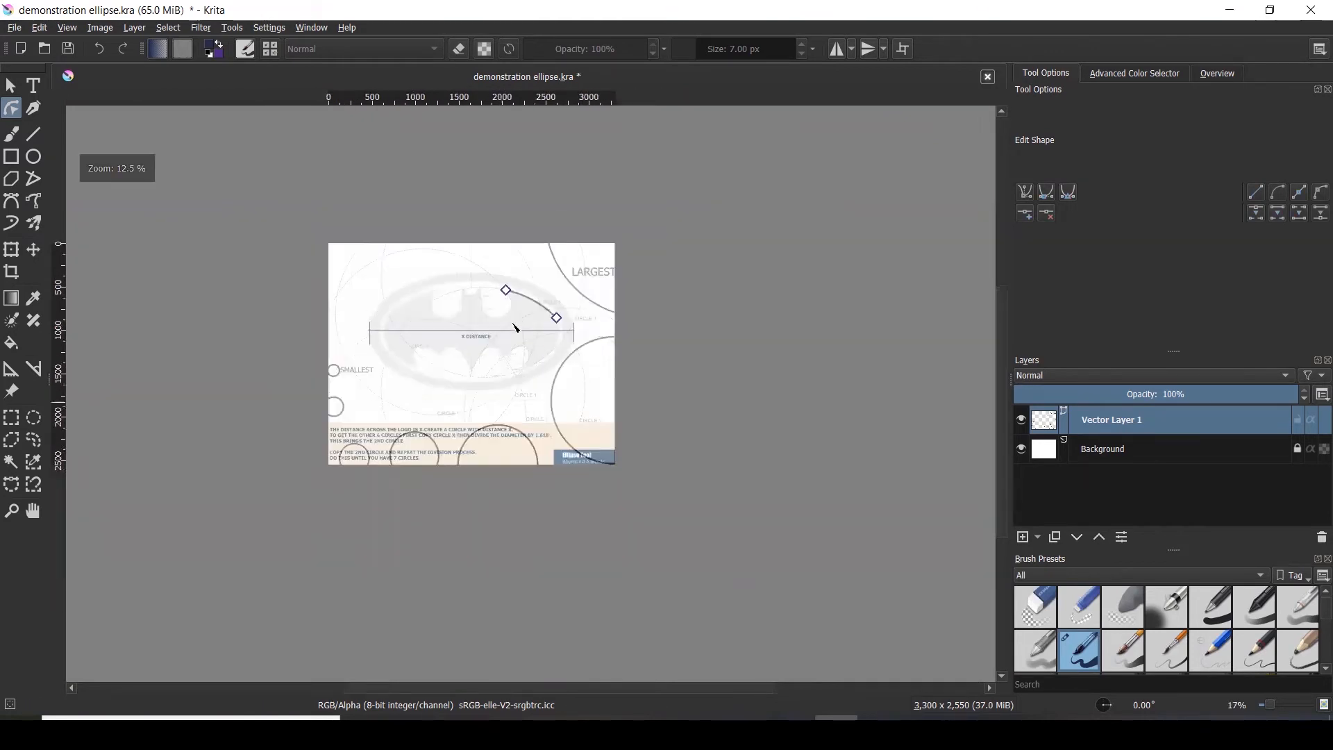
scroll(521, 285, "up", 3)
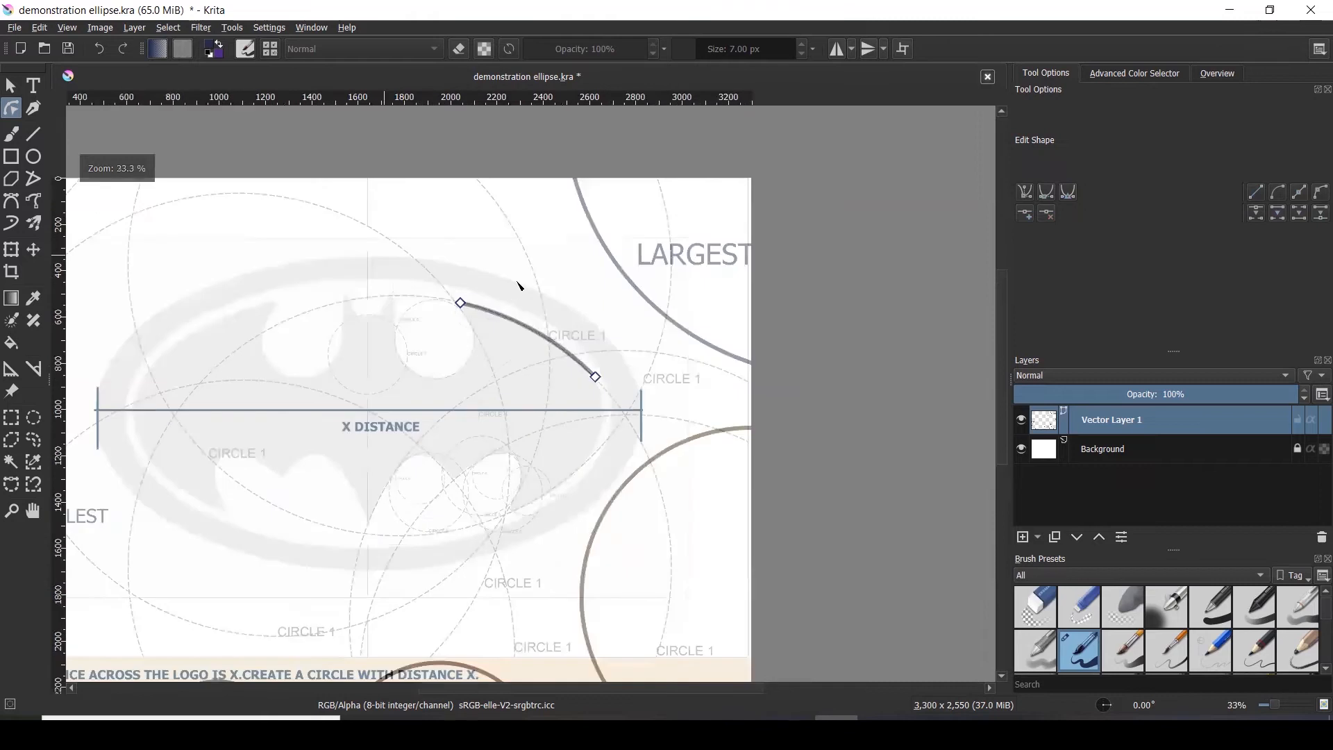
scroll(566, 351, "up", 2)
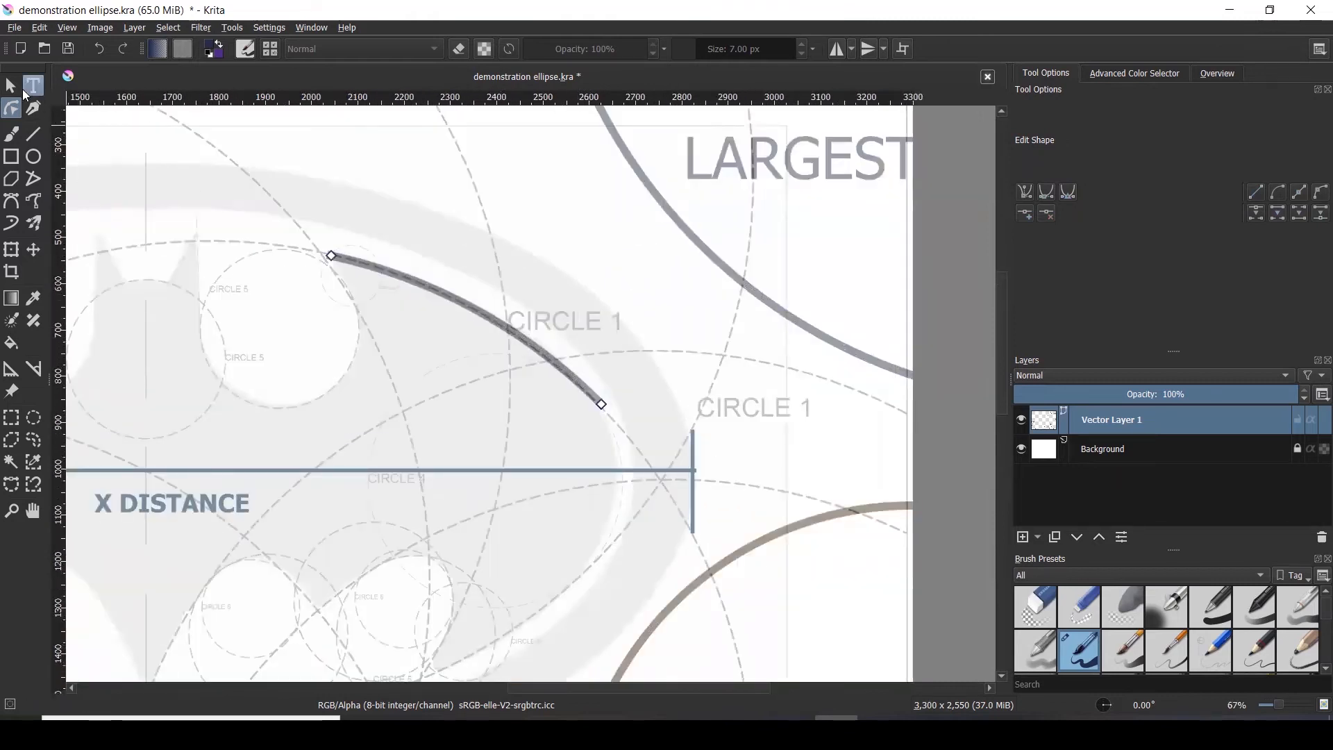
- Deselect the arc, paste another copy of the largest circle, and move it roughly over the logo
left_click(11, 85)
left_click(438, 211)
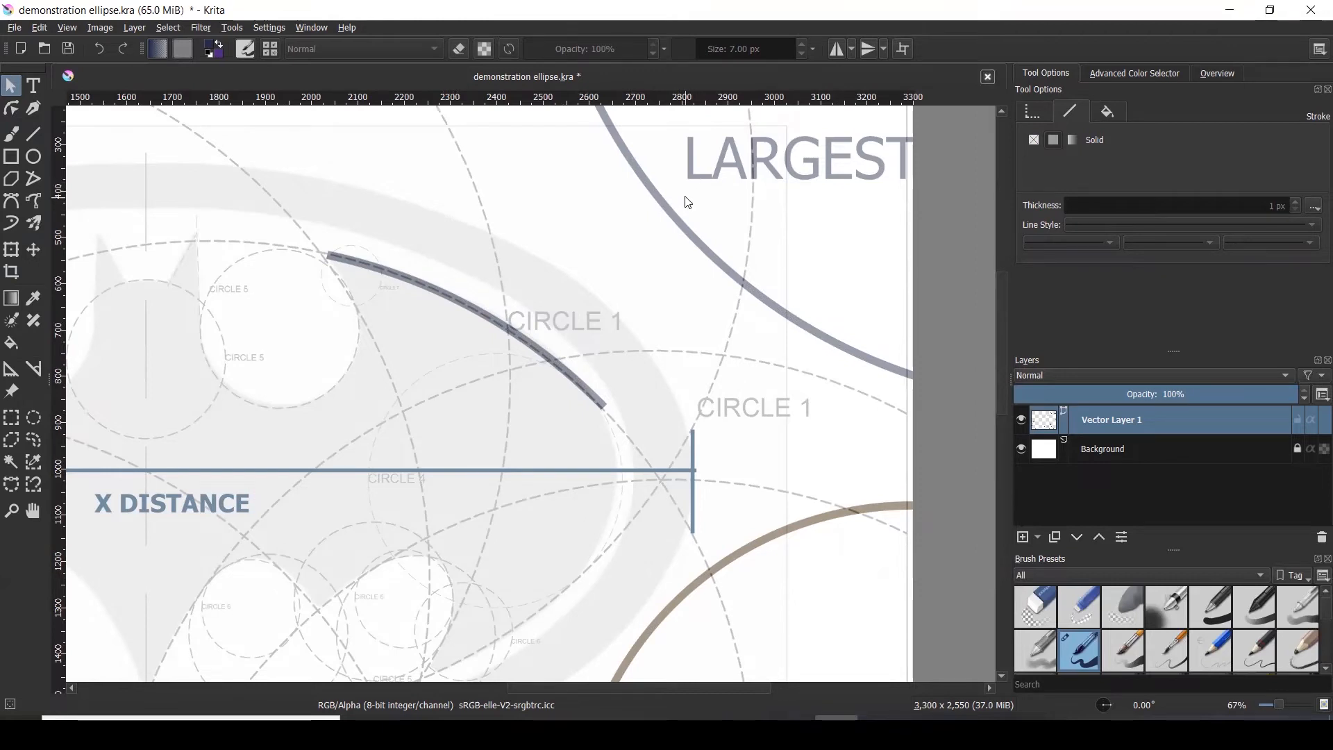
scroll(691, 198, "down", 1)
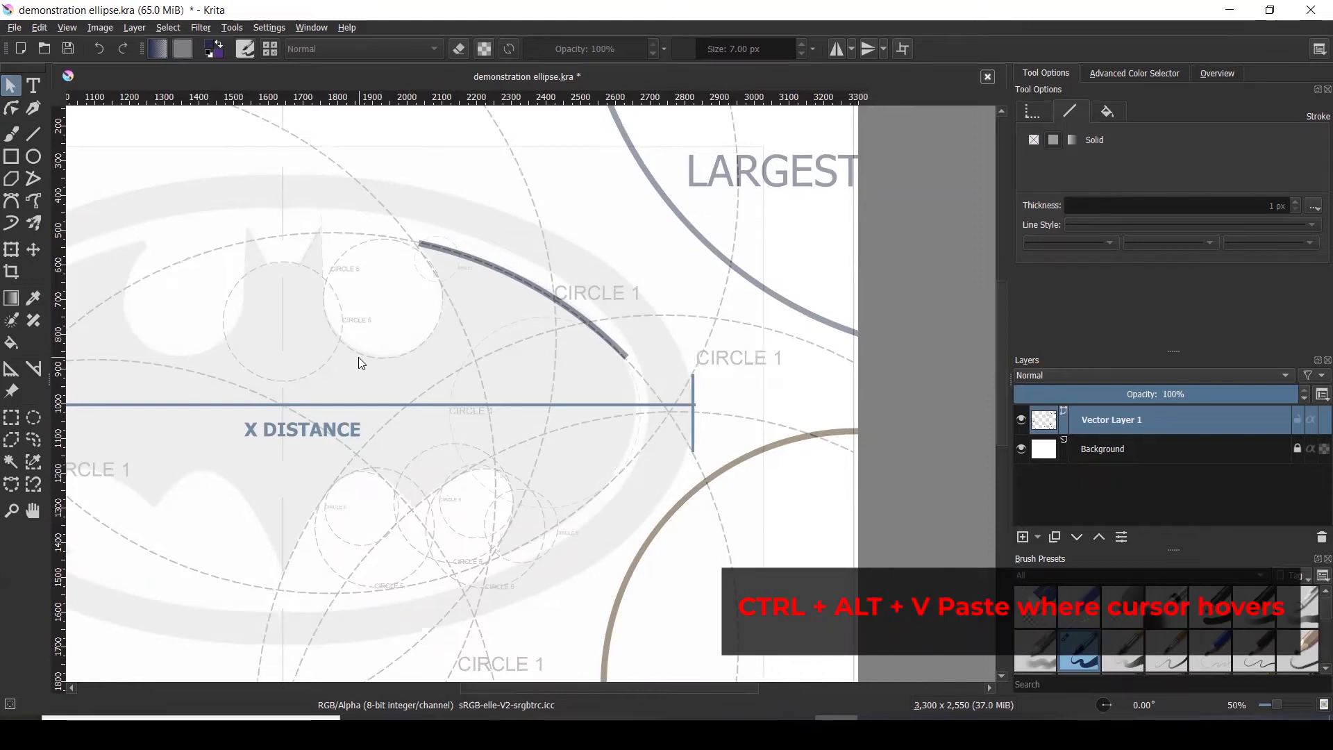
key("ctrl+alt+v")
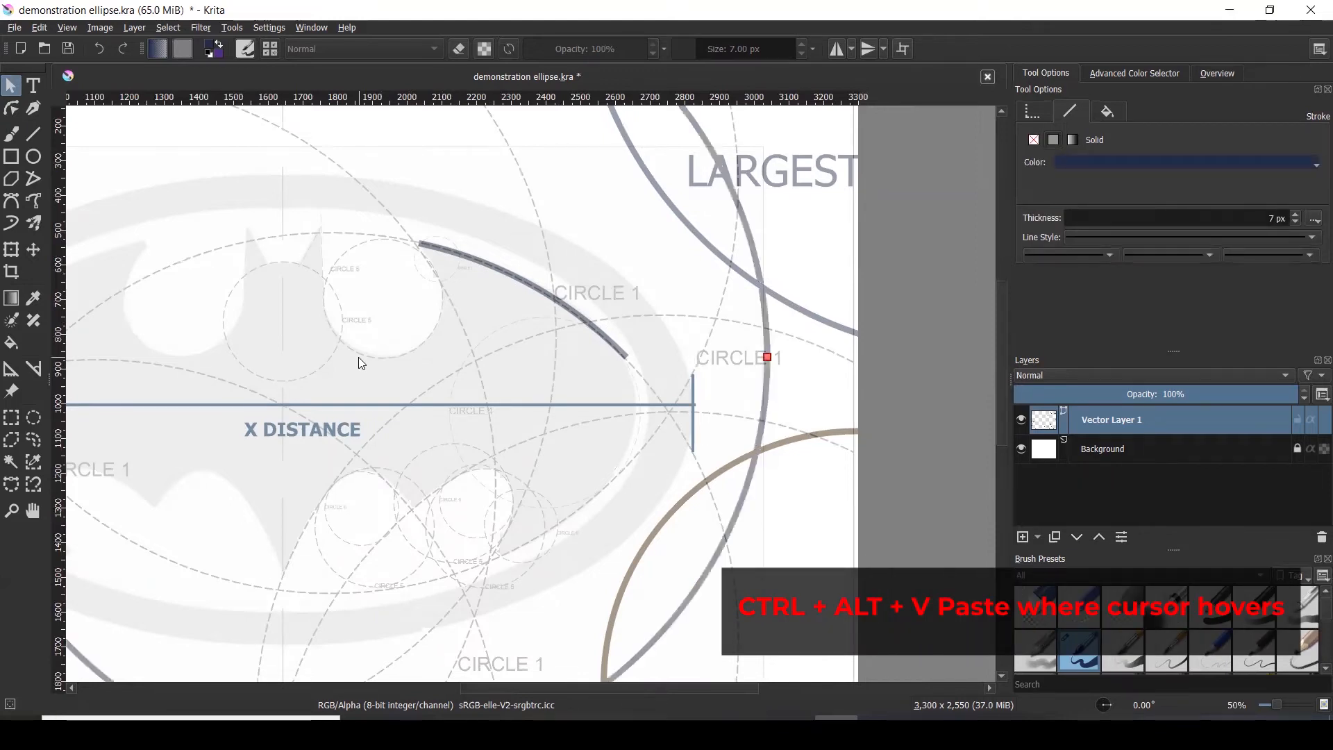
scroll(648, 331, "down", 1)
scroll(648, 332, "down", 1)
left_click_drag(500, 334, 459, 309)
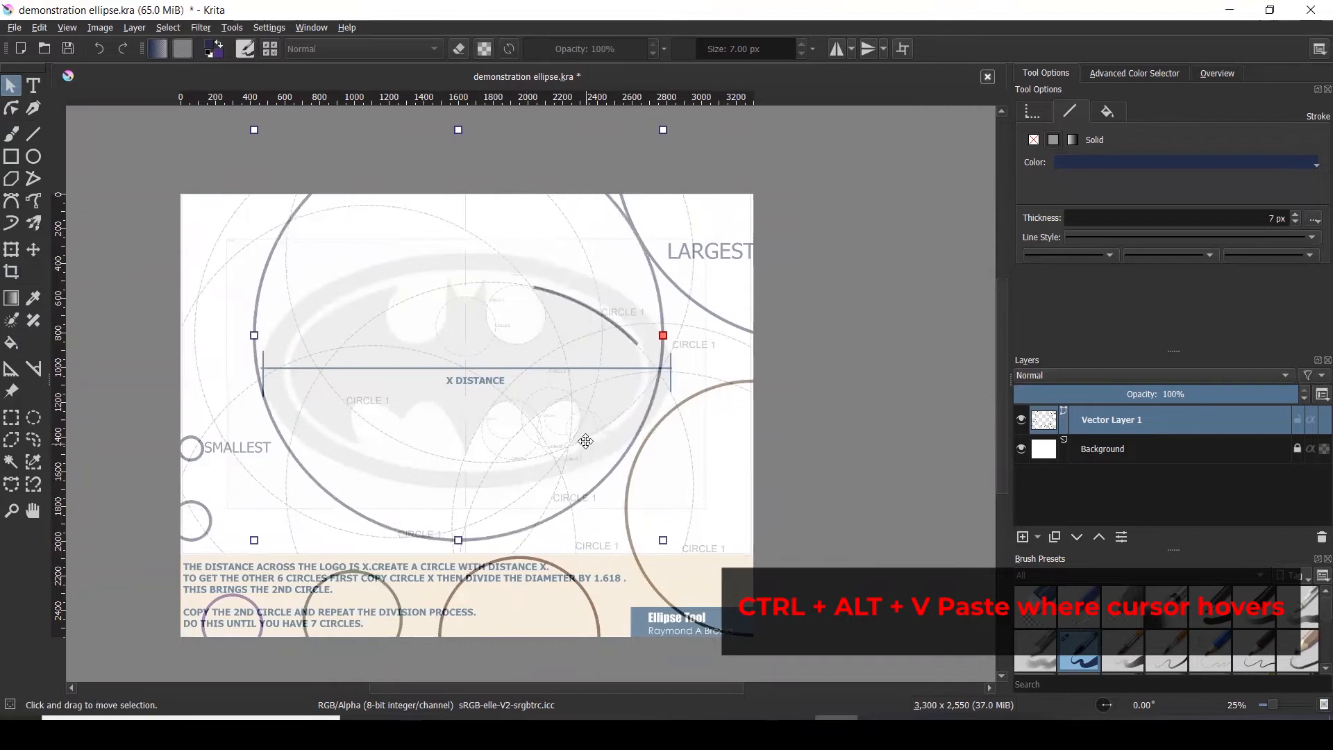
- Align the pasted circle with the dashed CIRCLE 1 track running along the bat's lower right wing
scroll(586, 440, "up", 3)
left_click_drag(635, 508, 732, 286)
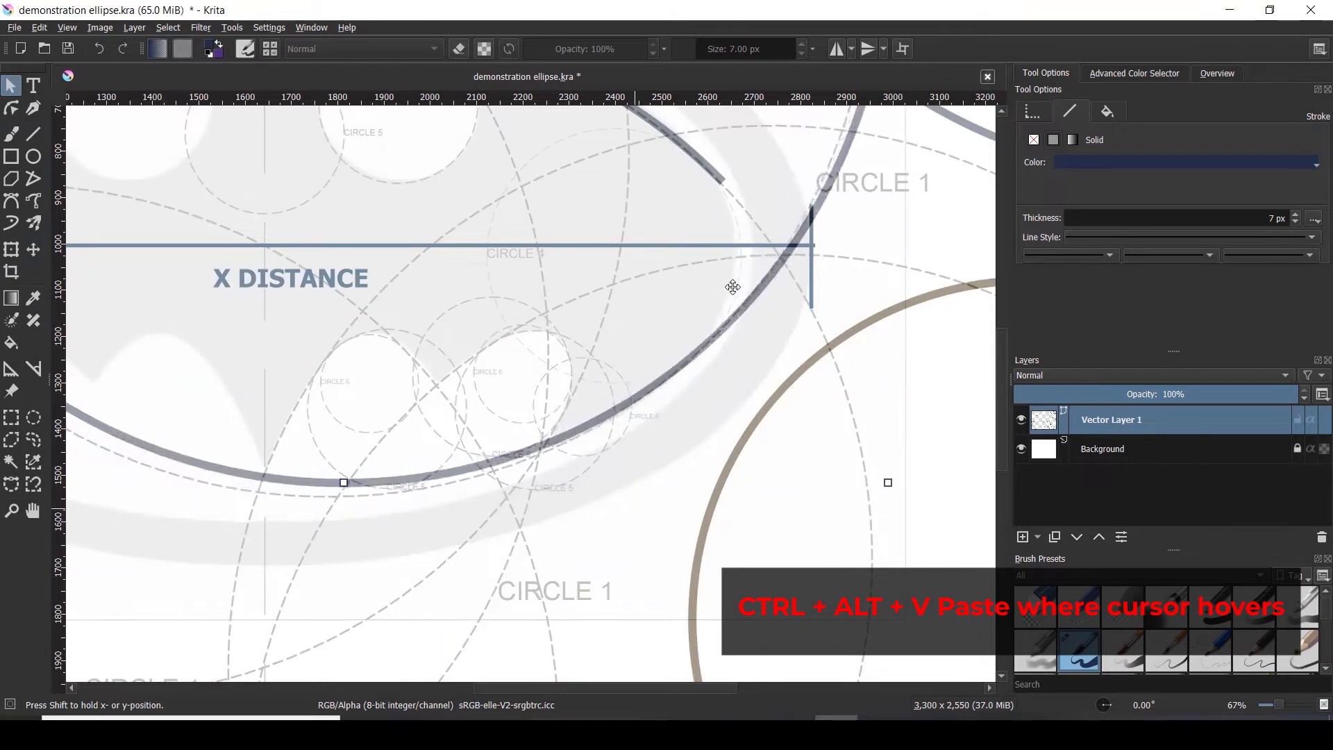
scroll(685, 357, "up", 1)
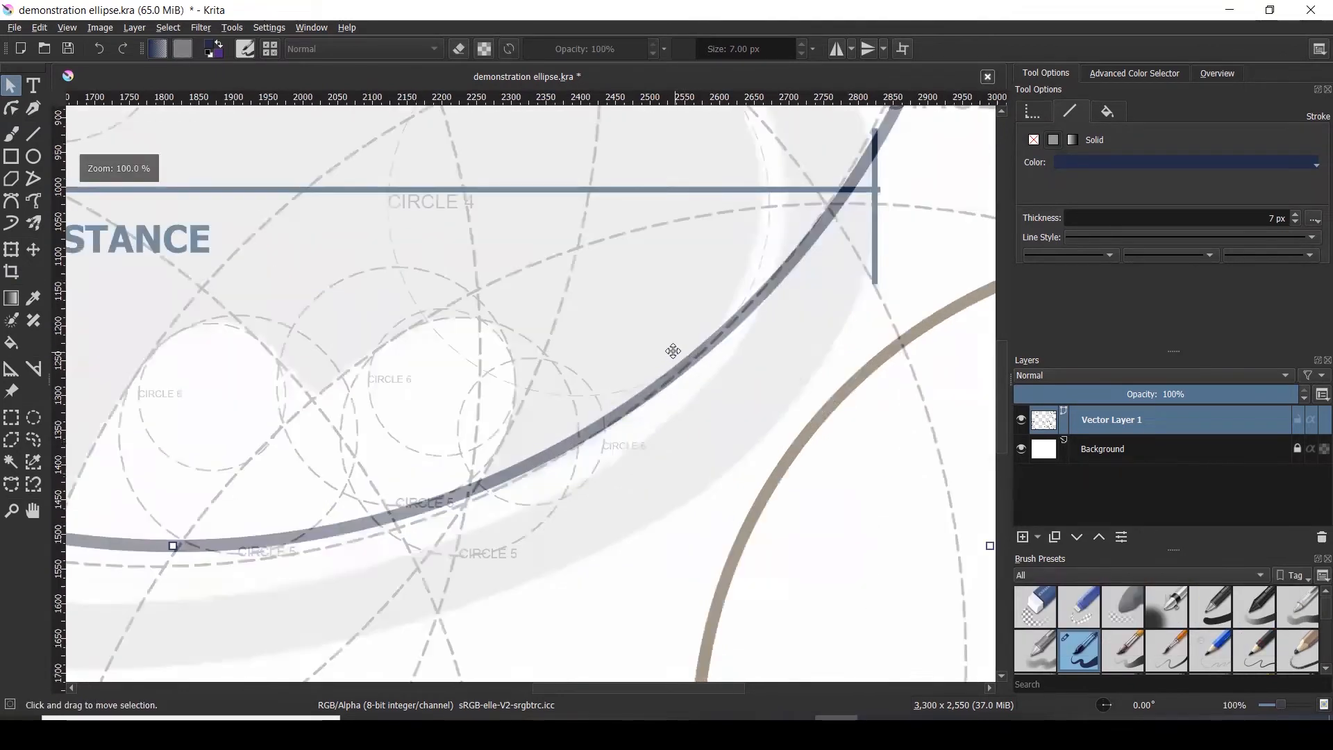
left_click_drag(668, 353, 655, 366)
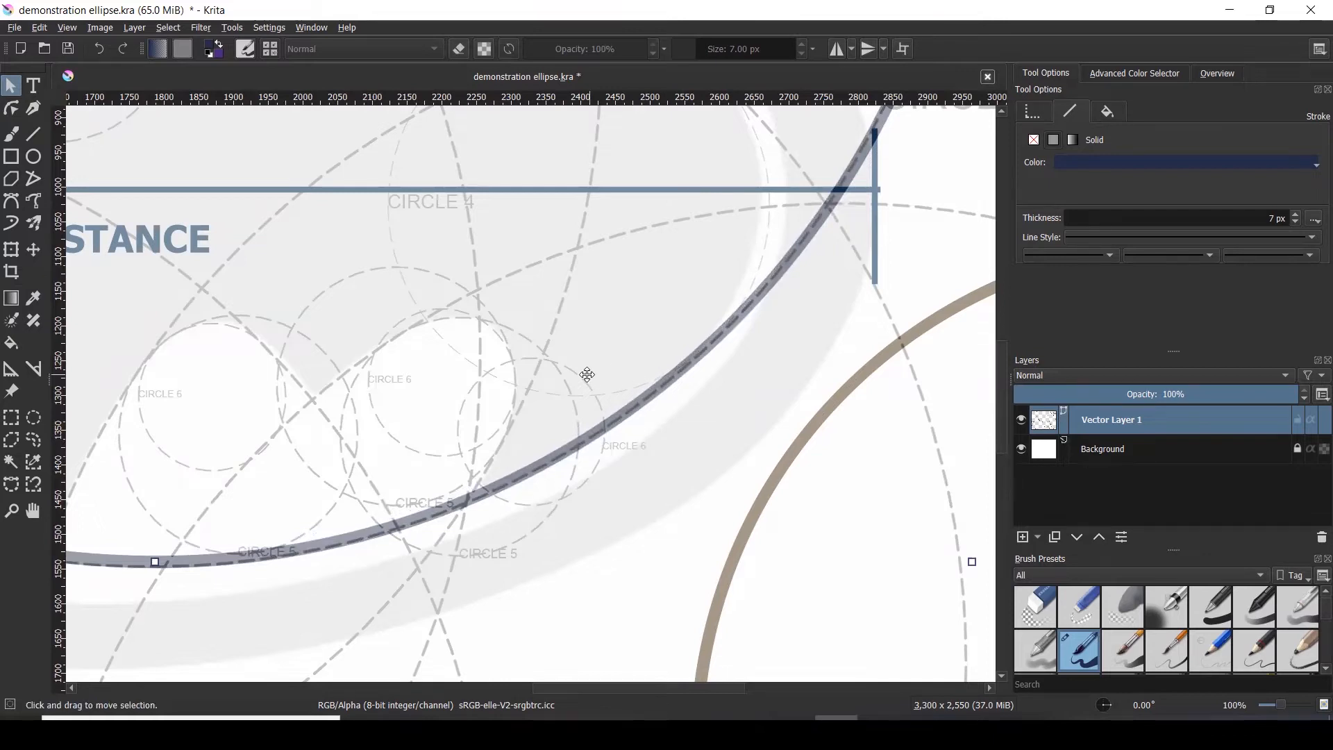
scroll(586, 375, "down", 1)
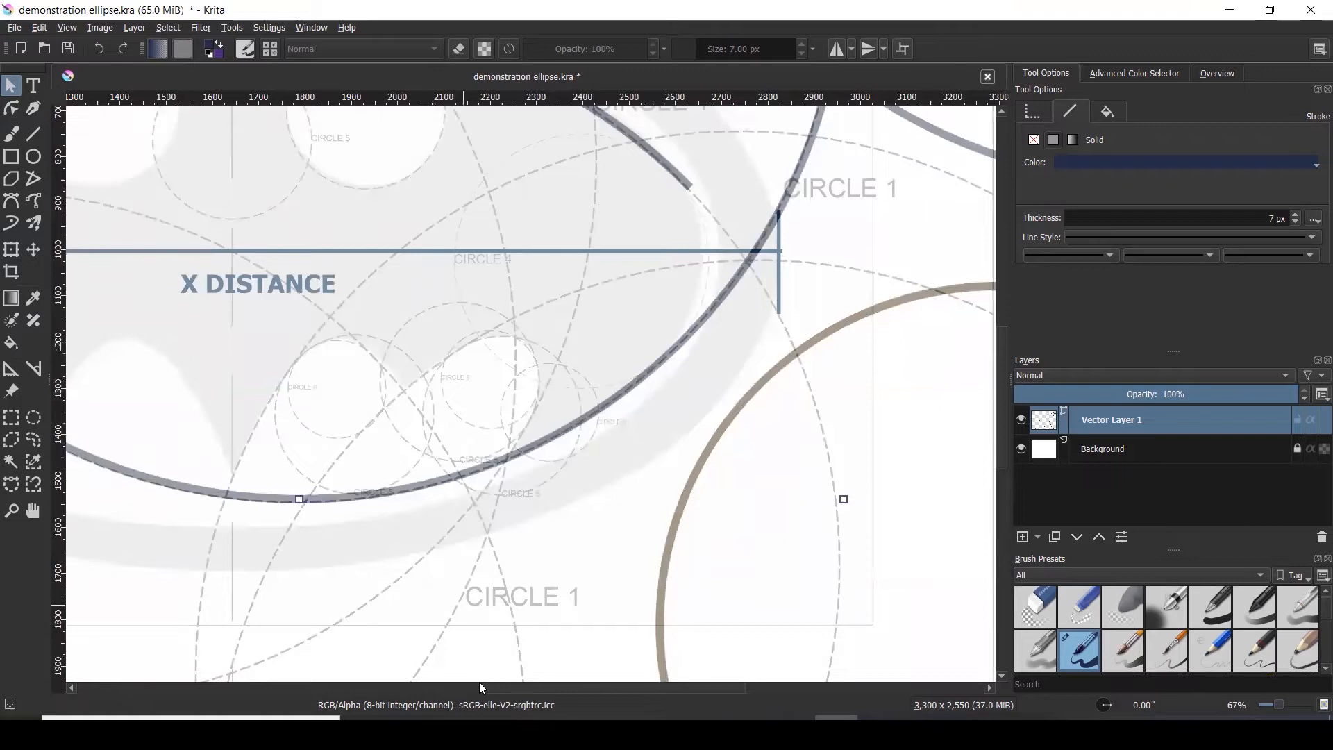
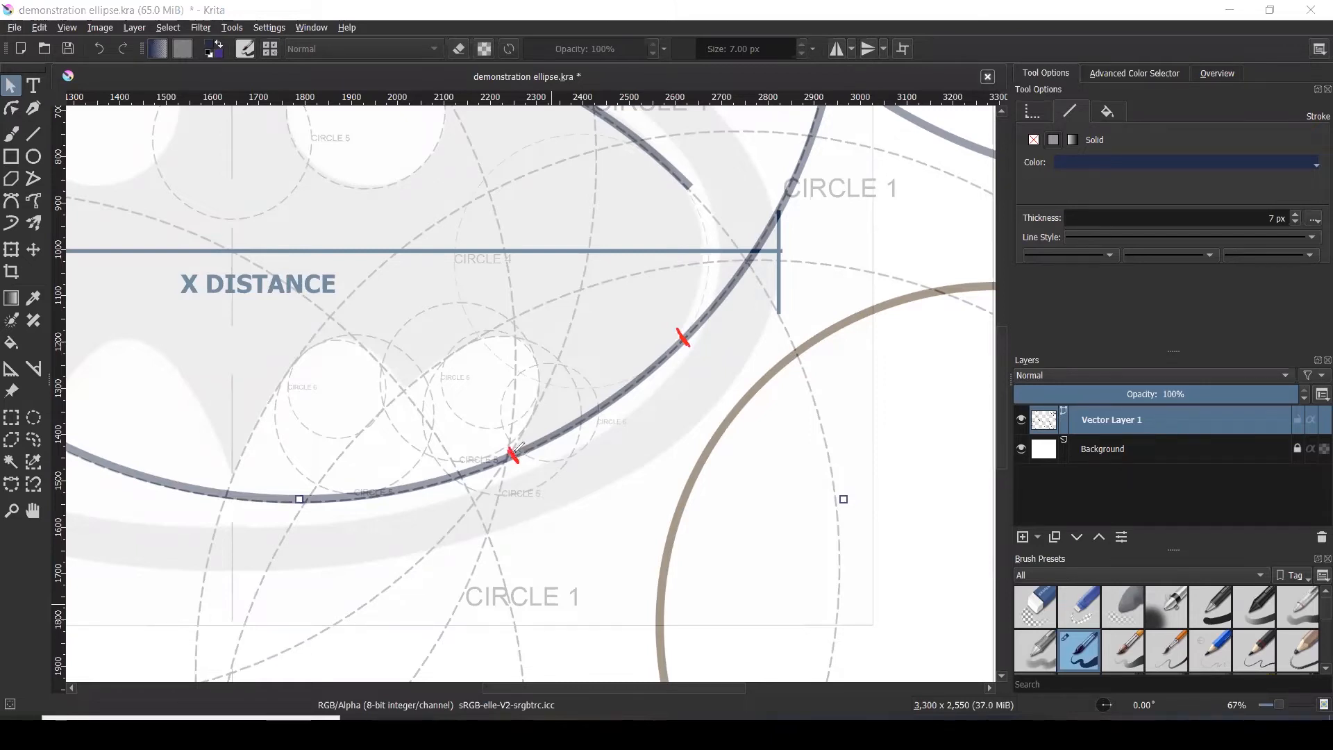
mouse_move(498, 457)
left_mouse_down()
mouse_move(510, 448)
mouse_move(493, 451)
left_mouse_up()
mouse_move(446, 485)
left_mouse_down()
mouse_move(451, 496)
mouse_move(469, 464)
left_mouse_up()
mouse_move(421, 486)
left_mouse_down()
mouse_move(425, 506)
mouse_move(436, 476)
mouse_move(403, 481)
left_mouse_up()
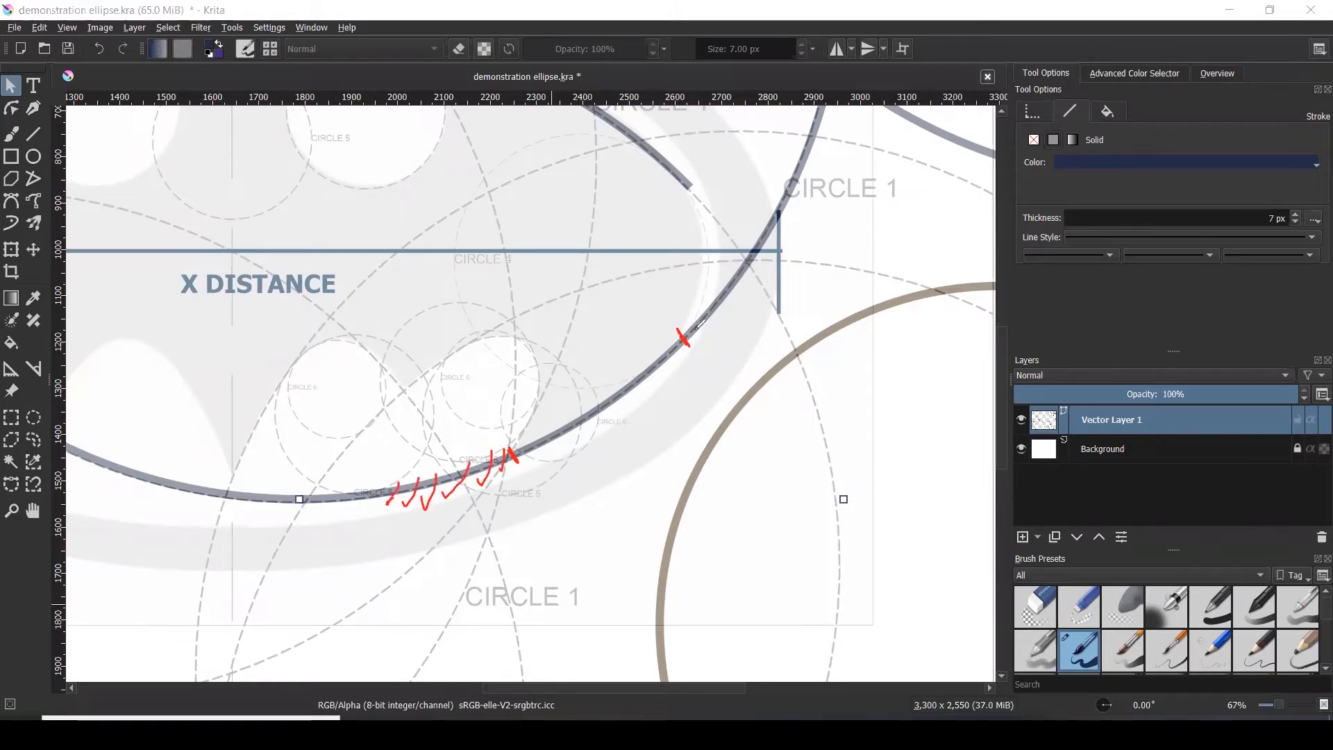
left_click_drag(678, 316, 708, 323)
mouse_move(702, 297)
left_mouse_down()
mouse_move(765, 280)
mouse_move(756, 235)
mouse_move(780, 214)
left_mouse_up()
left_click_drag(768, 180, 818, 206)
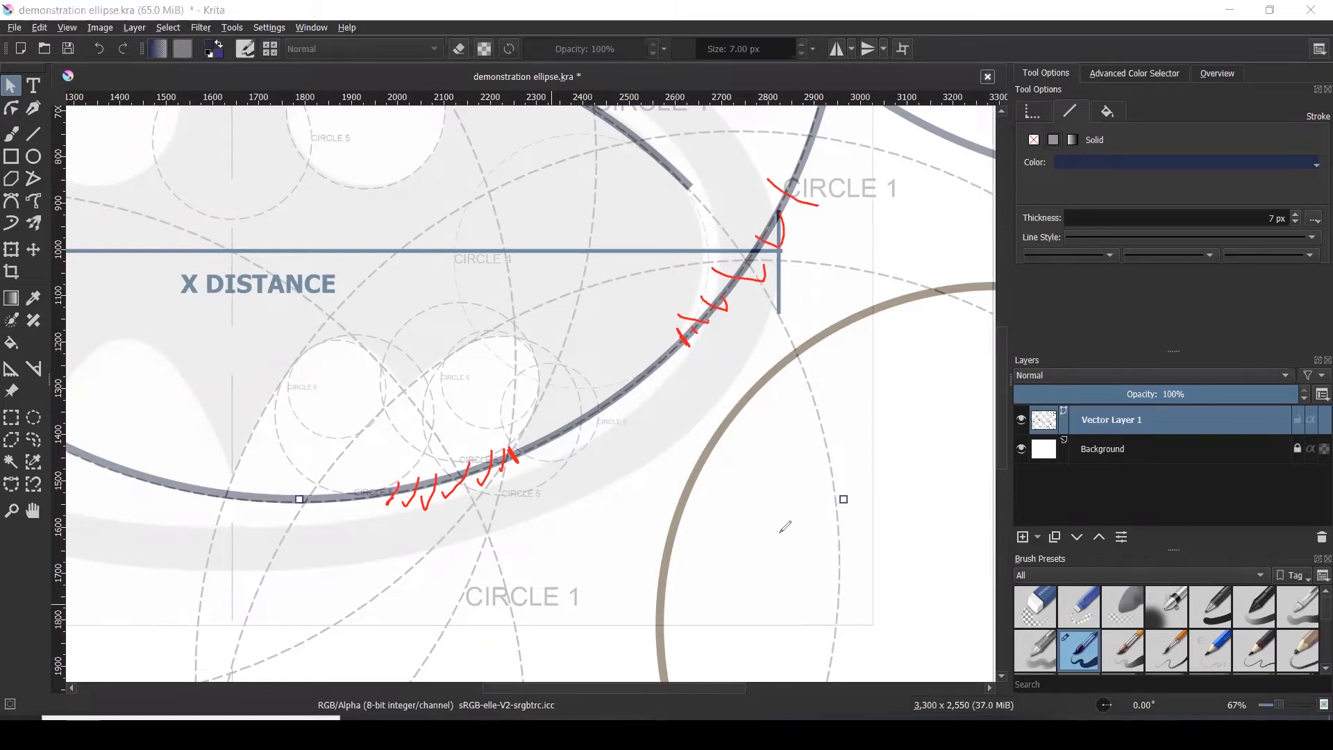
- Convert the circle on the lower dashed track to an editable path with the Edit Shapes Tool
left_click(7, 62)
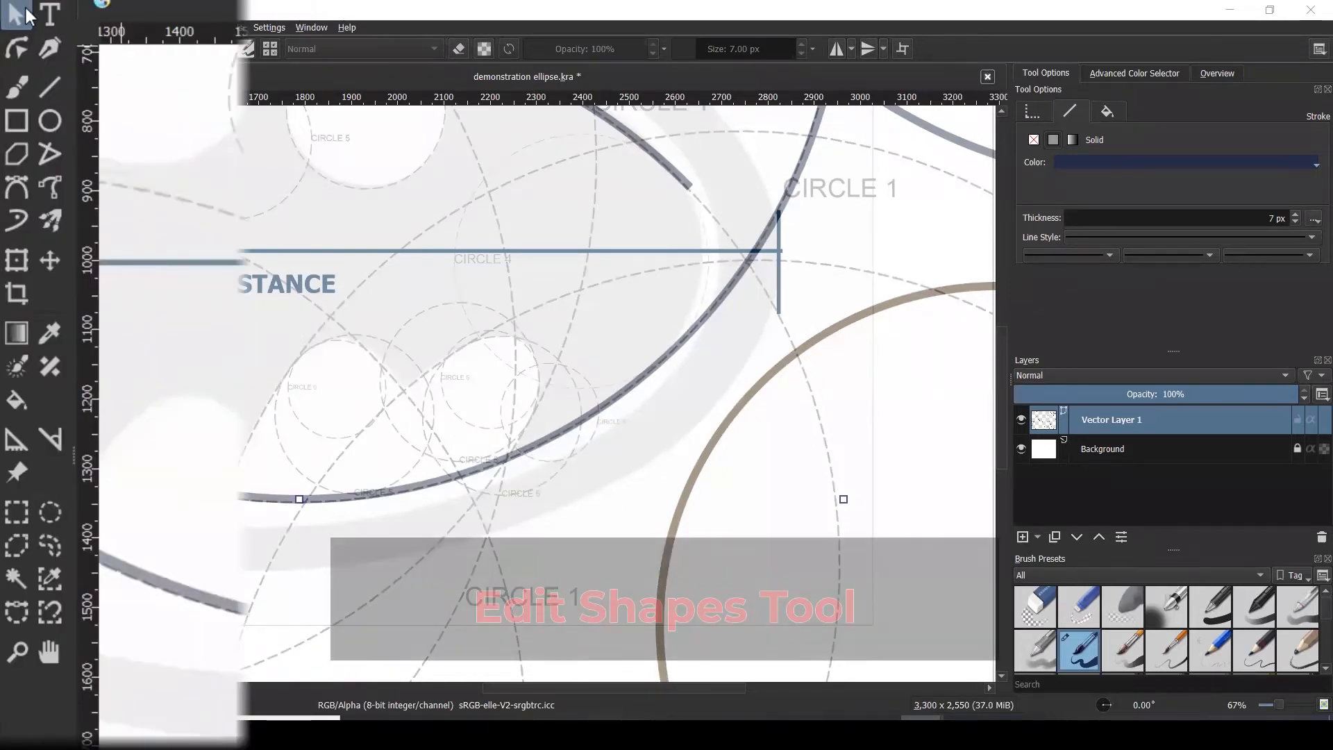
left_click(15, 50)
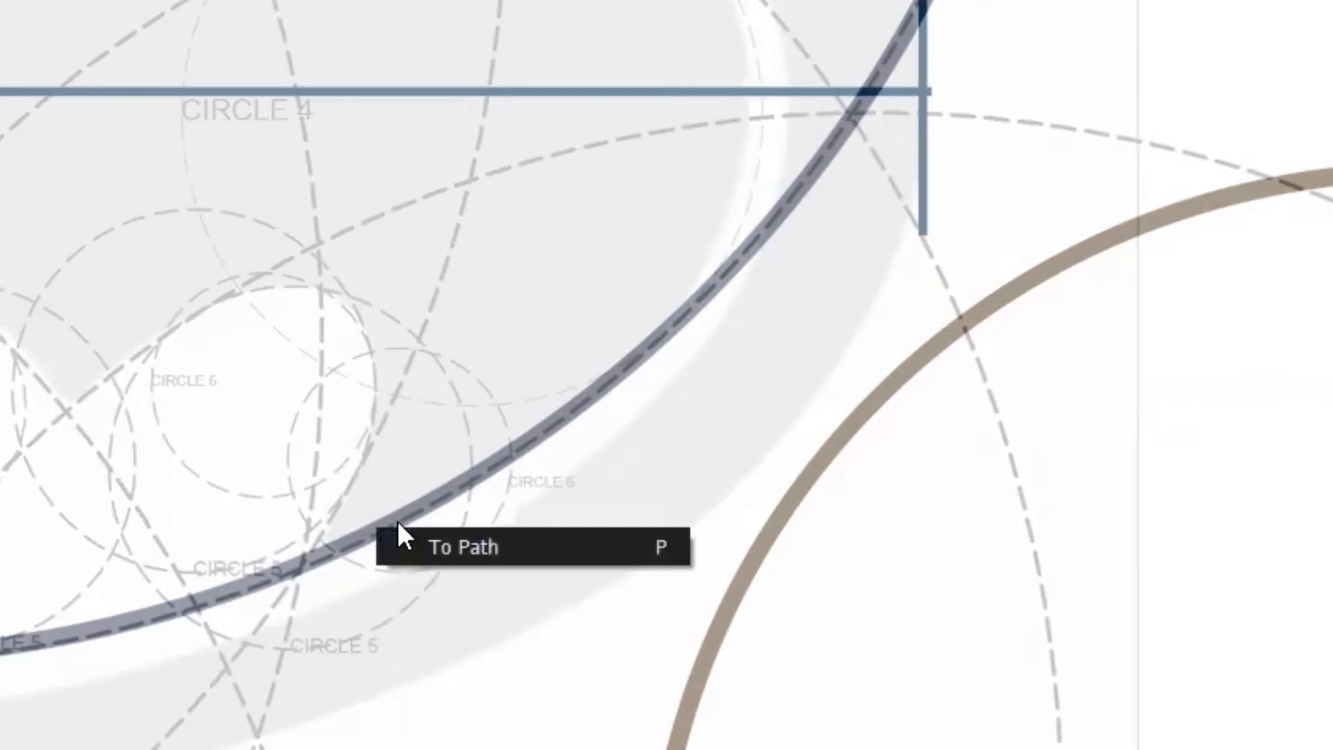
left_click(431, 547)
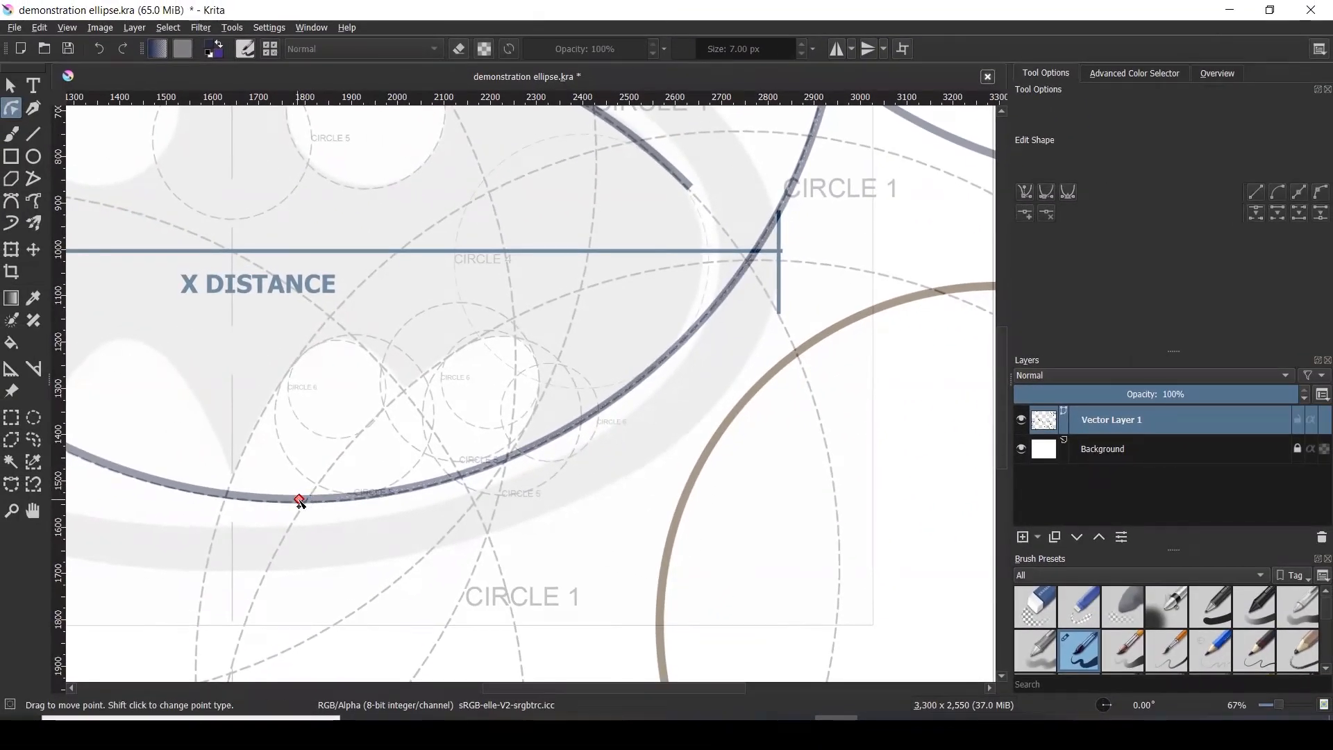
- Insert two points on the circle path to mark both ends of the arc along the bat's lower right wing edge
key("minus")
key("minus")
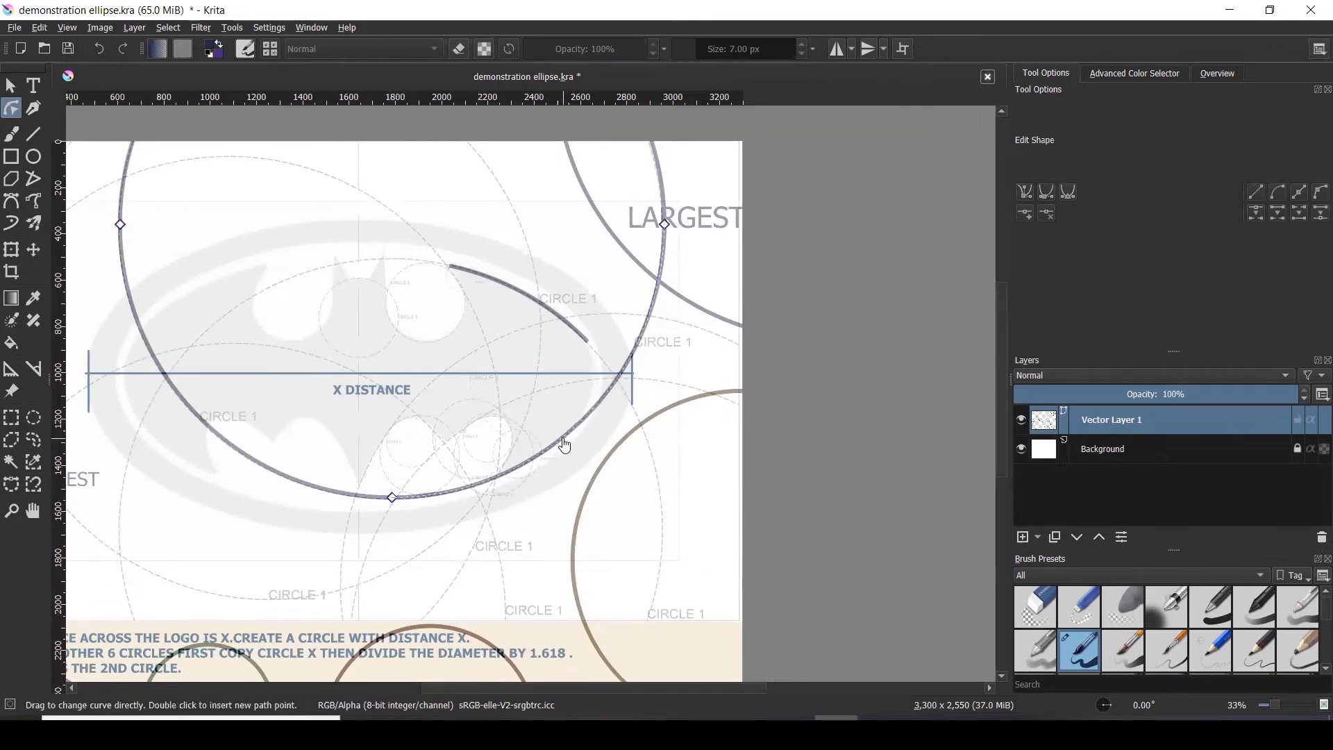
scroll(565, 444, "up", 1)
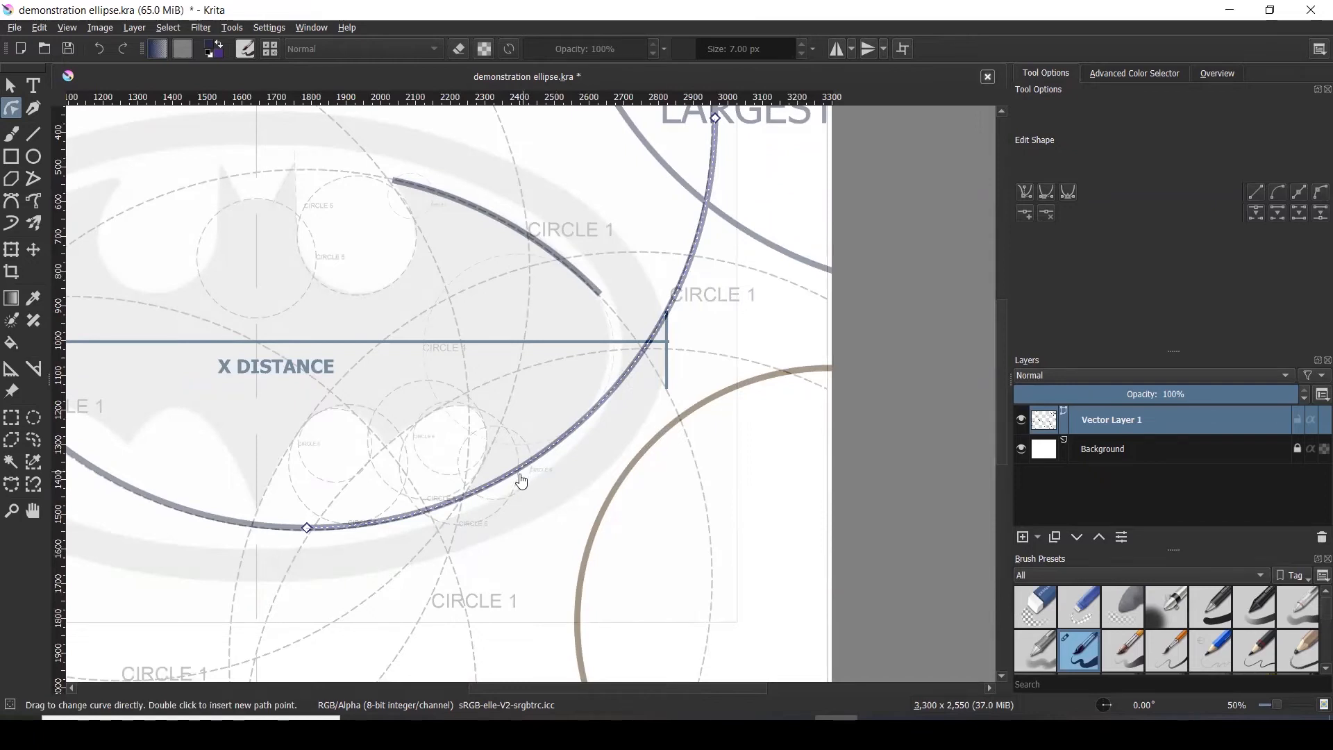
scroll(516, 486, "up", 1)
scroll(516, 486, "up", 1)
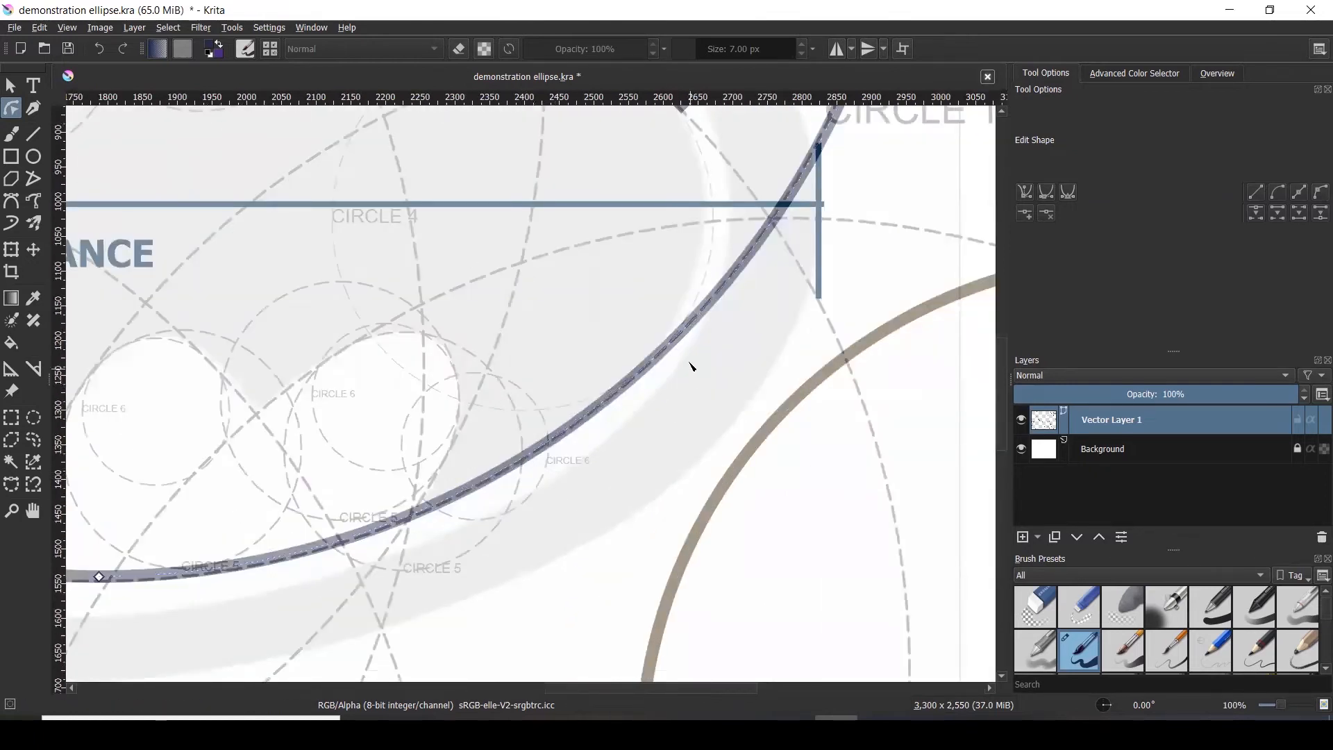
right_click(646, 368)
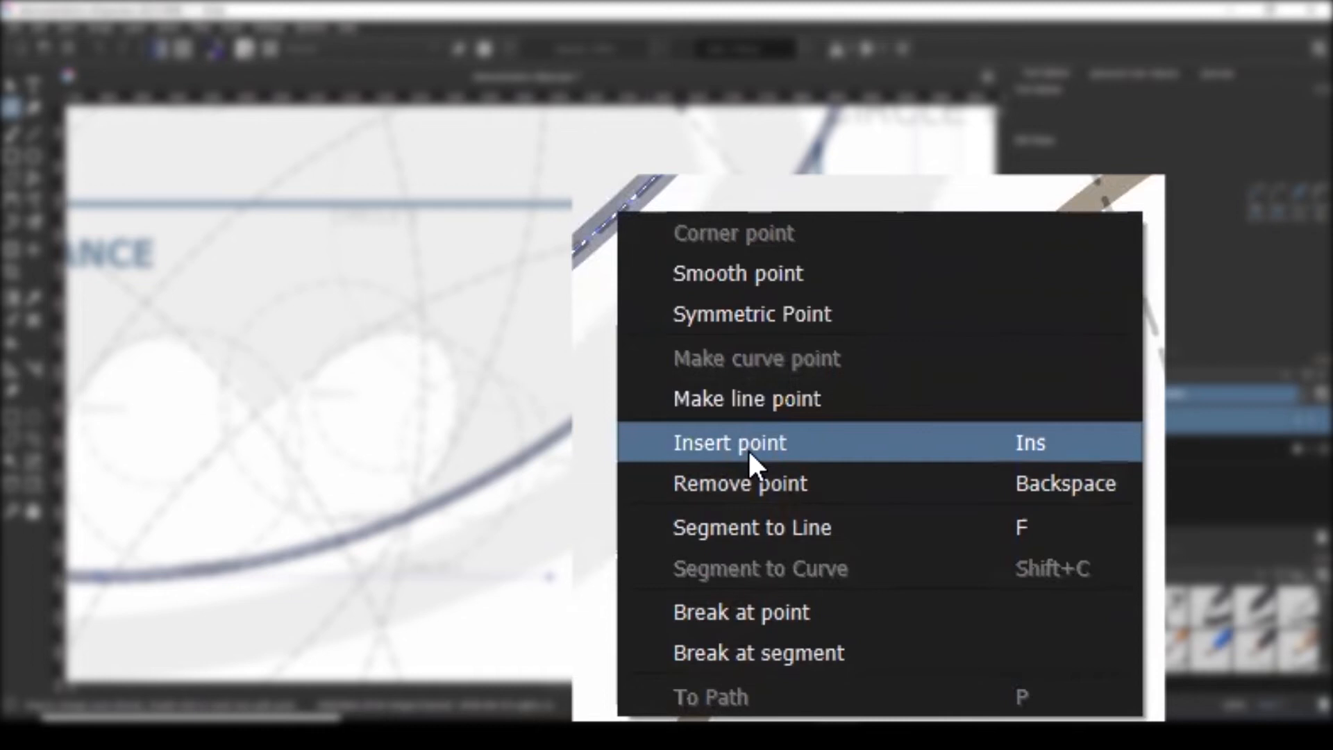
left_click(748, 449)
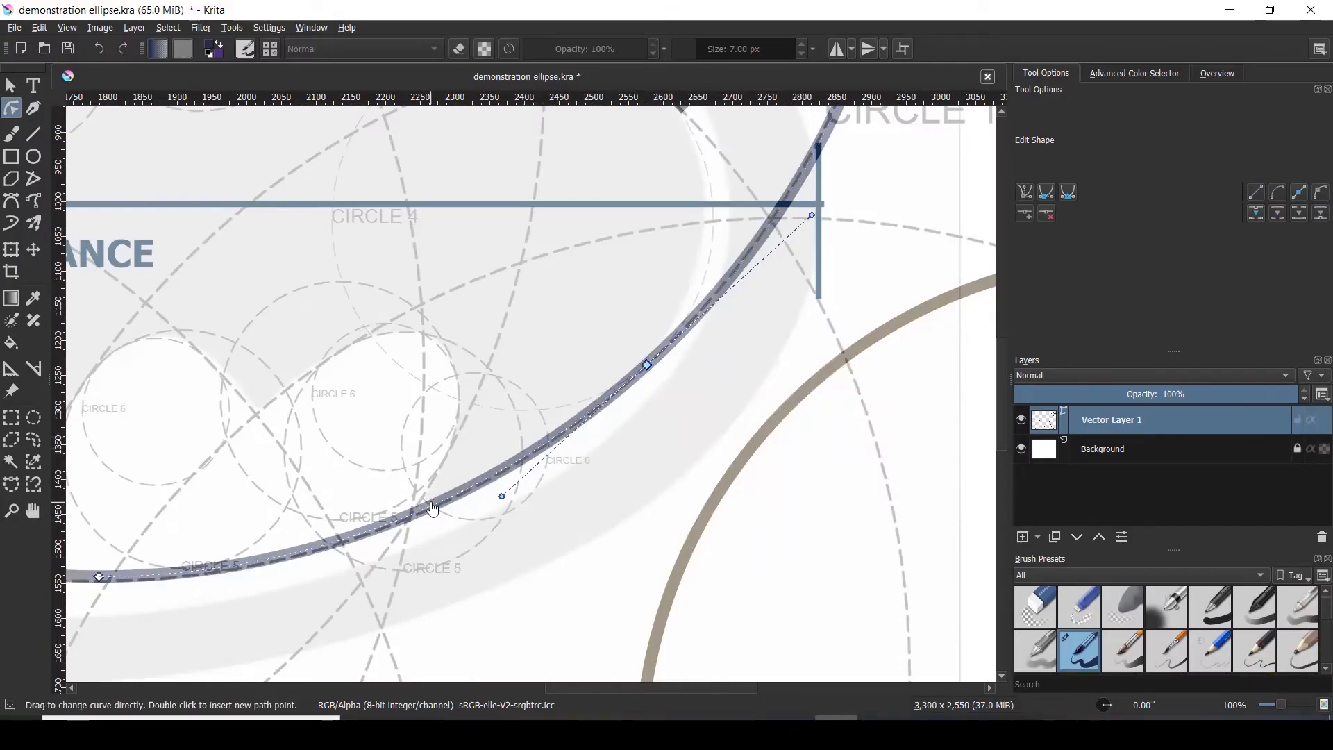
right_click(432, 509)
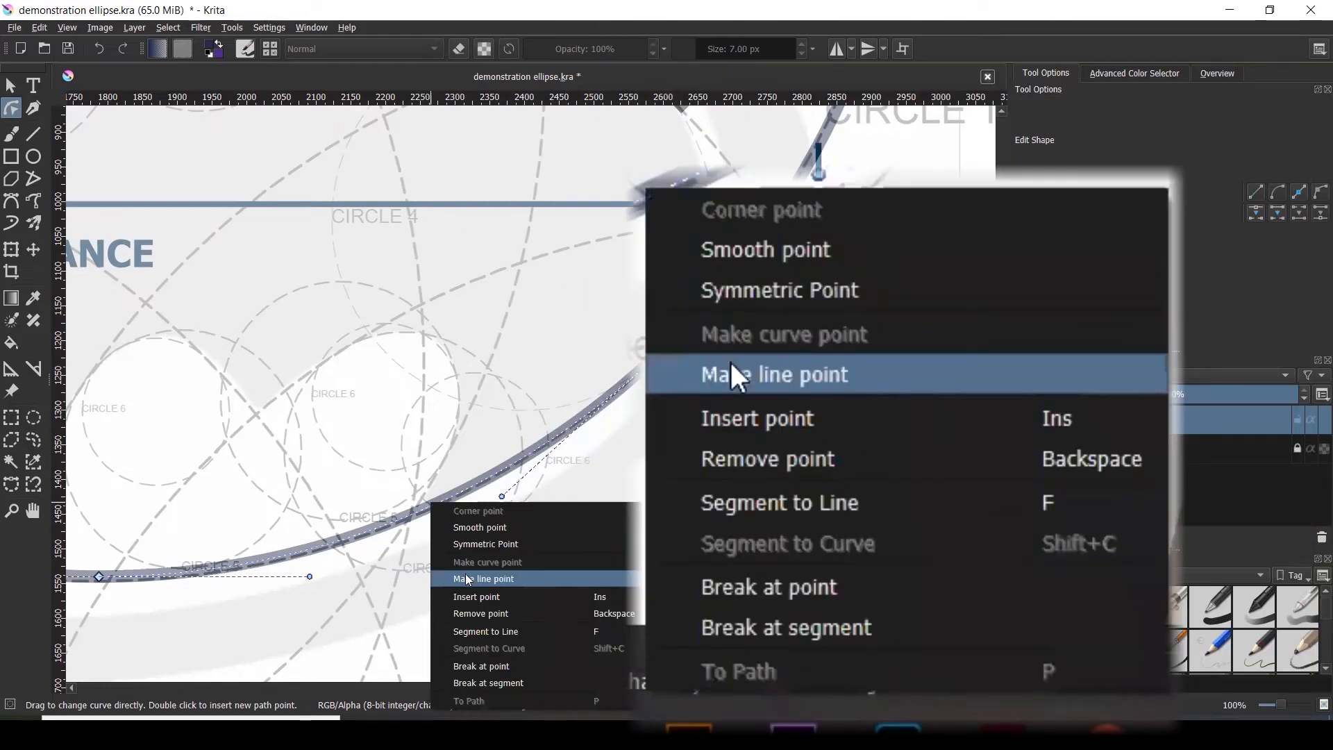
left_click(471, 598)
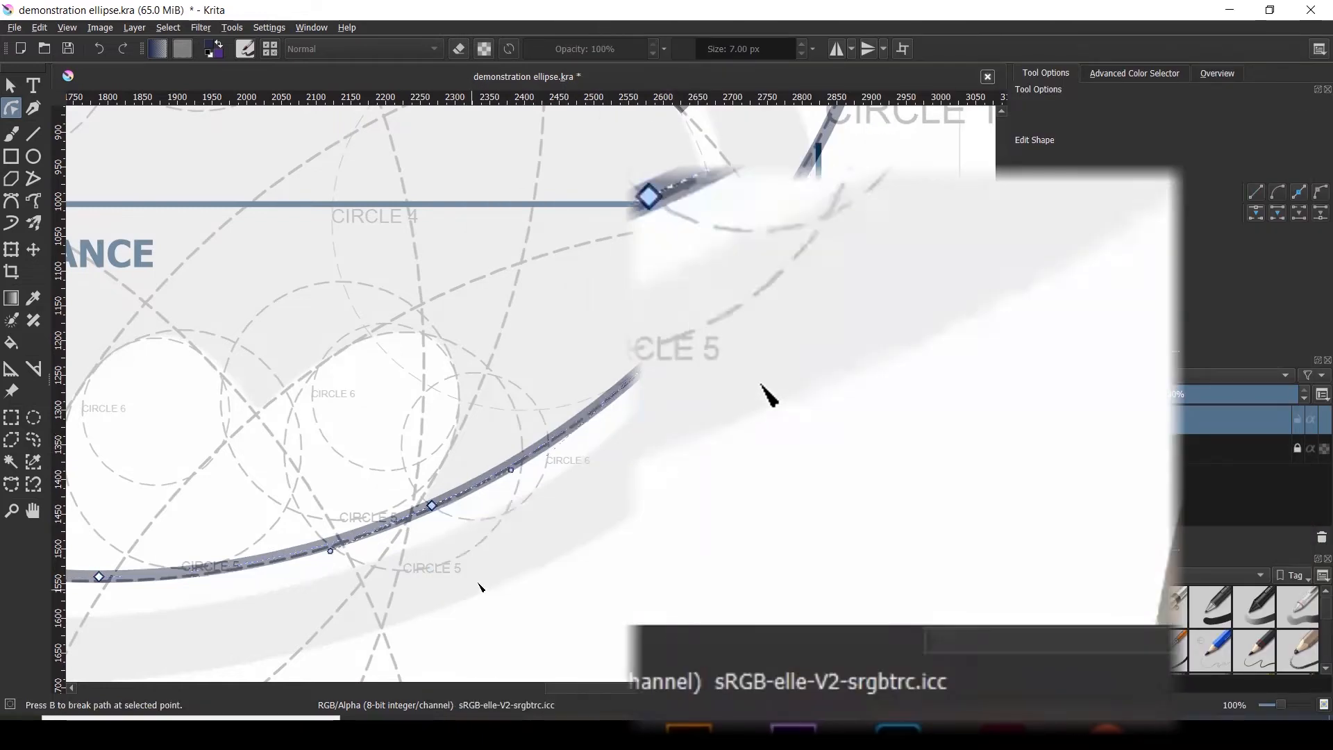
- Break the path at the segments on both sides of the lower right wing arc
right_click(687, 326)
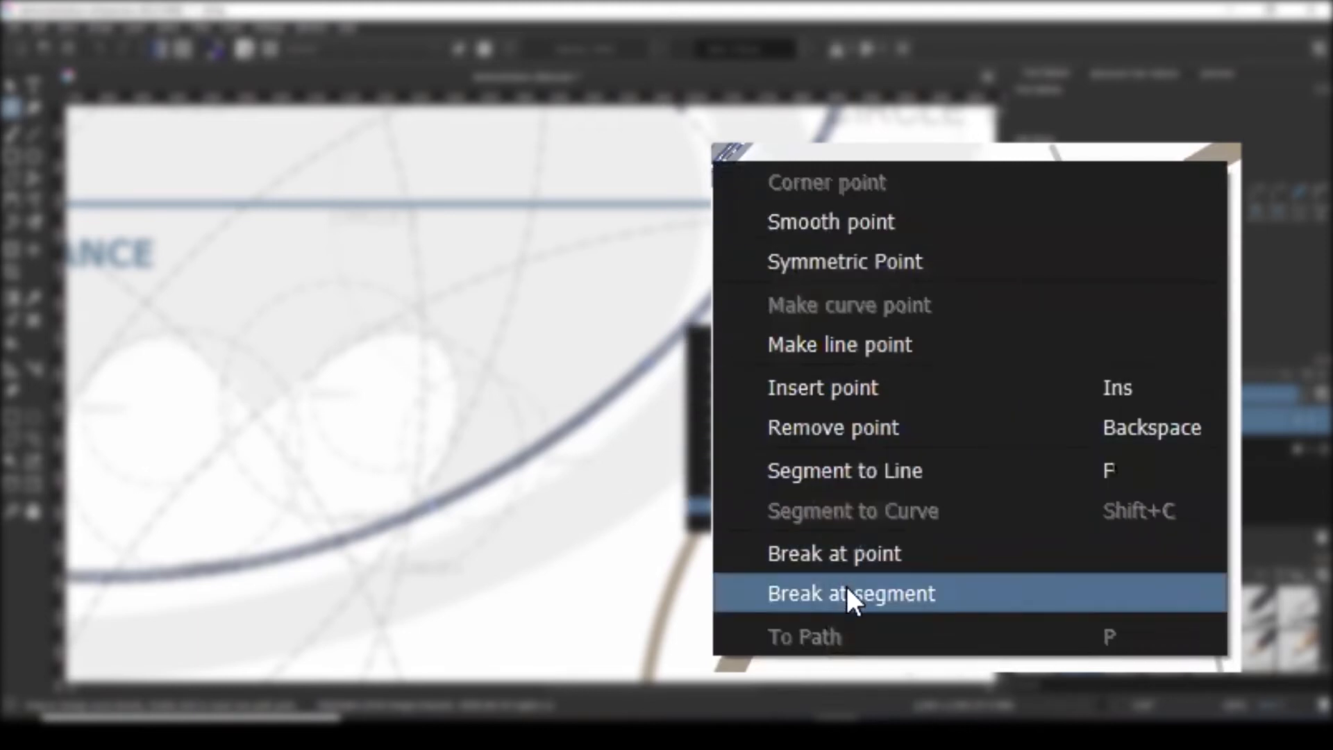
left_click(742, 508)
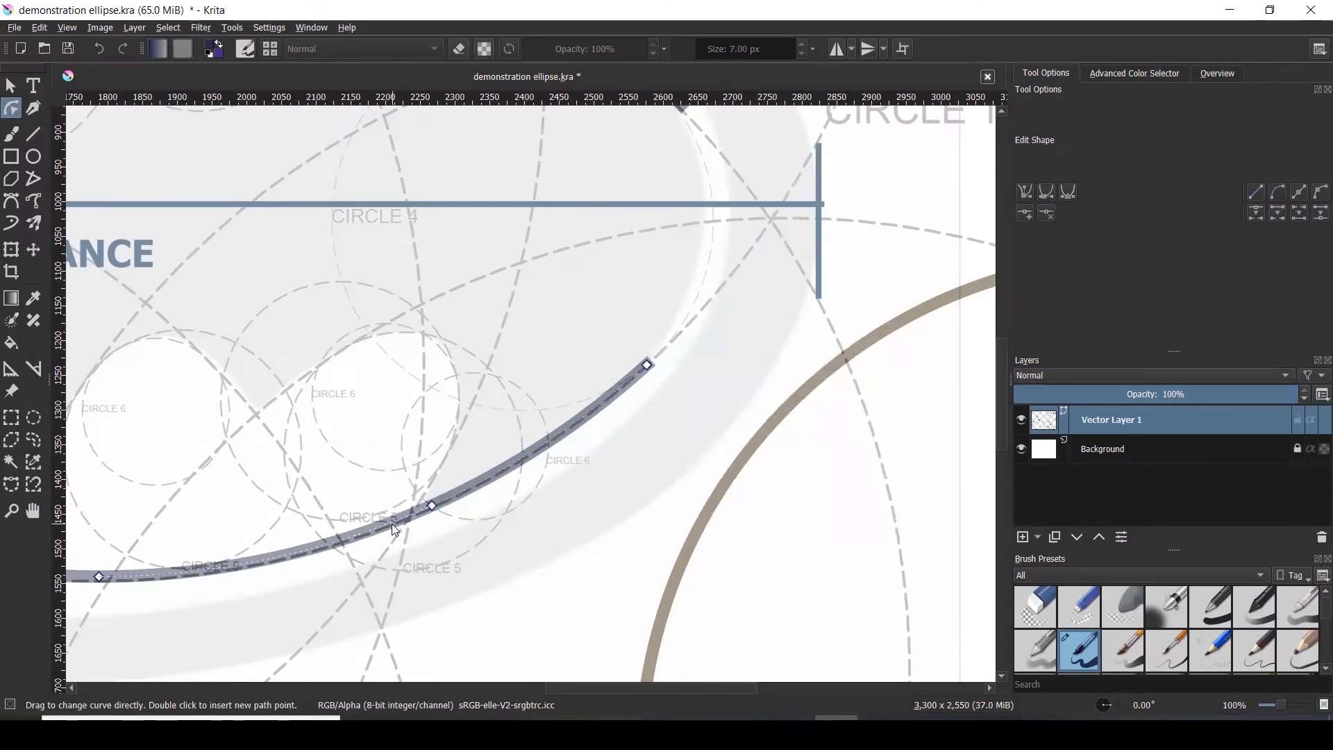
right_click(392, 523)
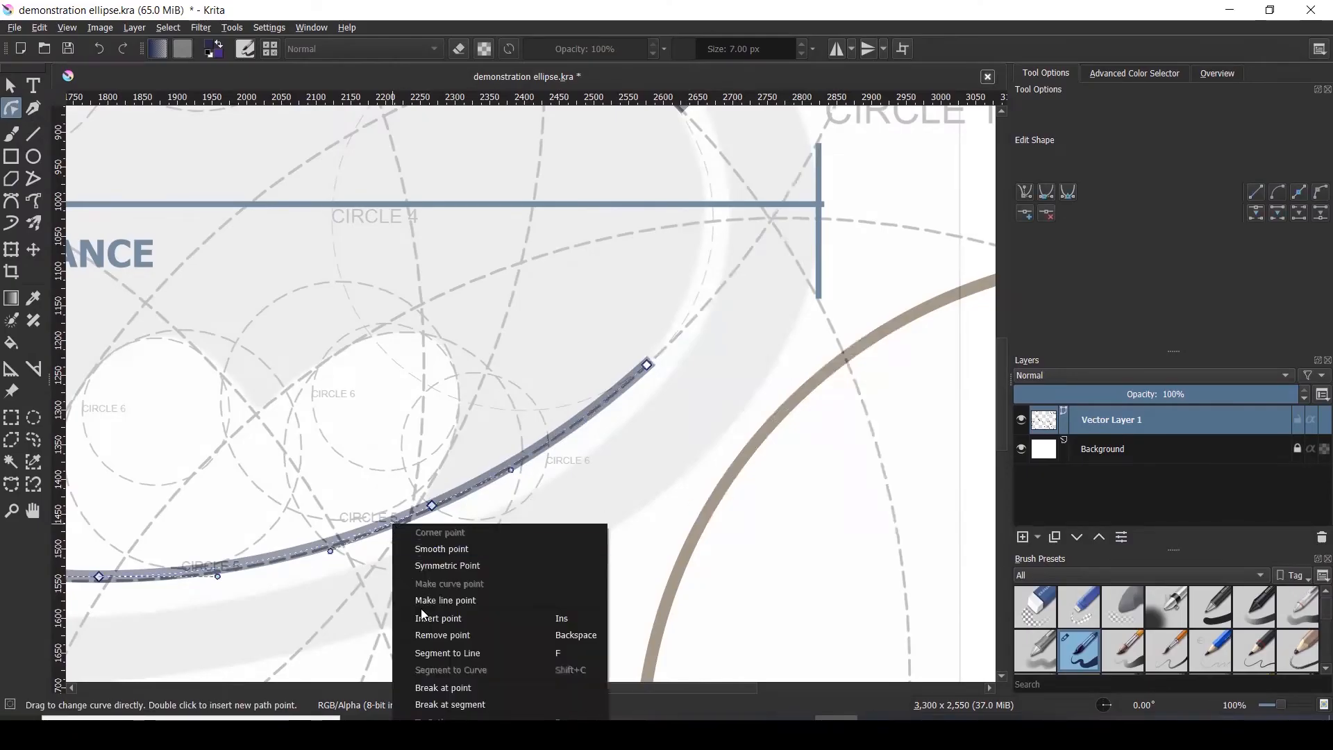
left_click(454, 689)
right_click(392, 526)
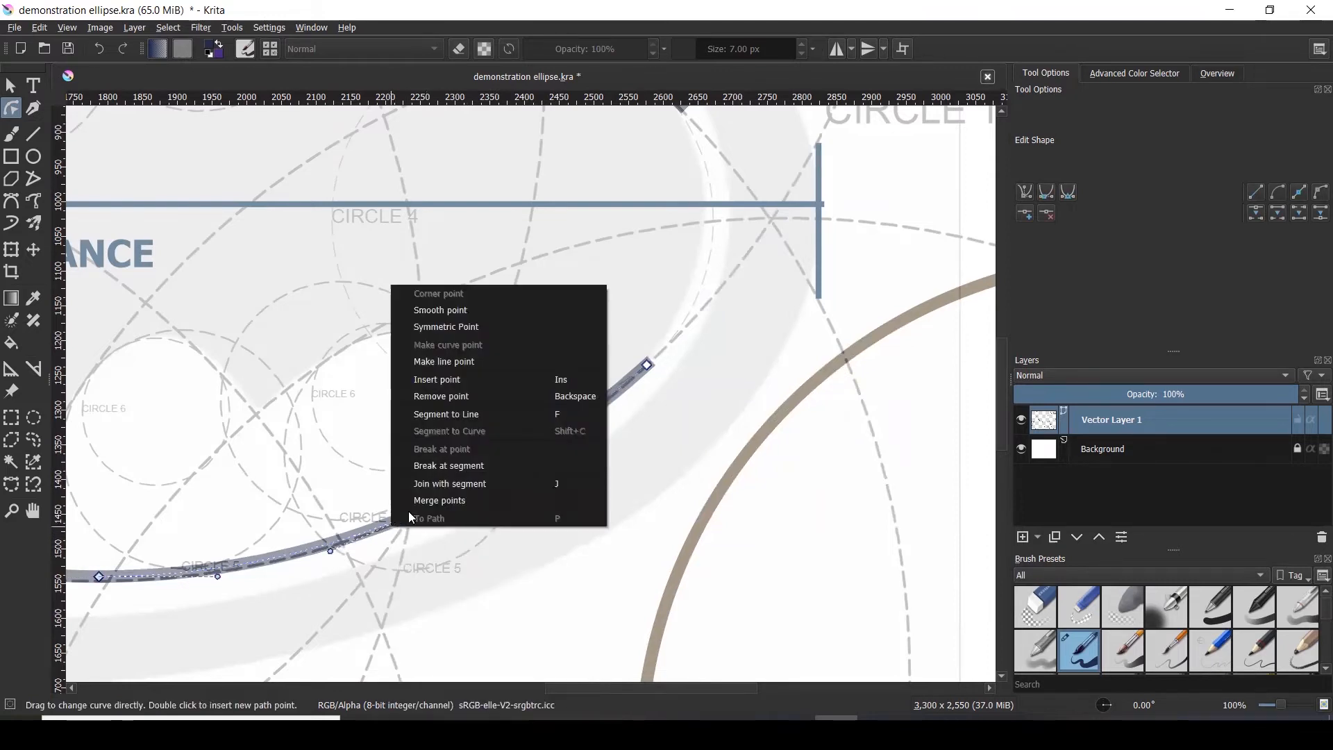
left_click(420, 471)
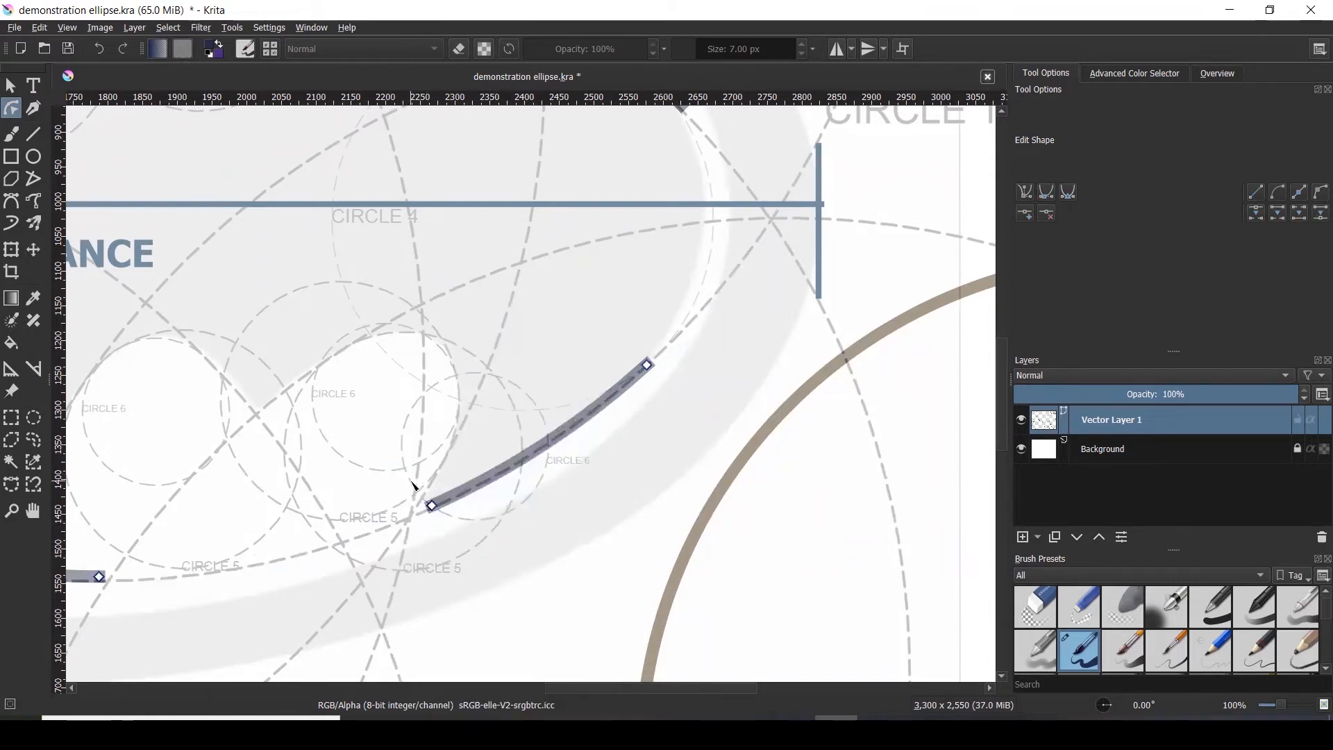
- Delete the leftover parts of the broken circle so only the arc along the lower right wing is kept
scroll(654, 469, "down", 4)
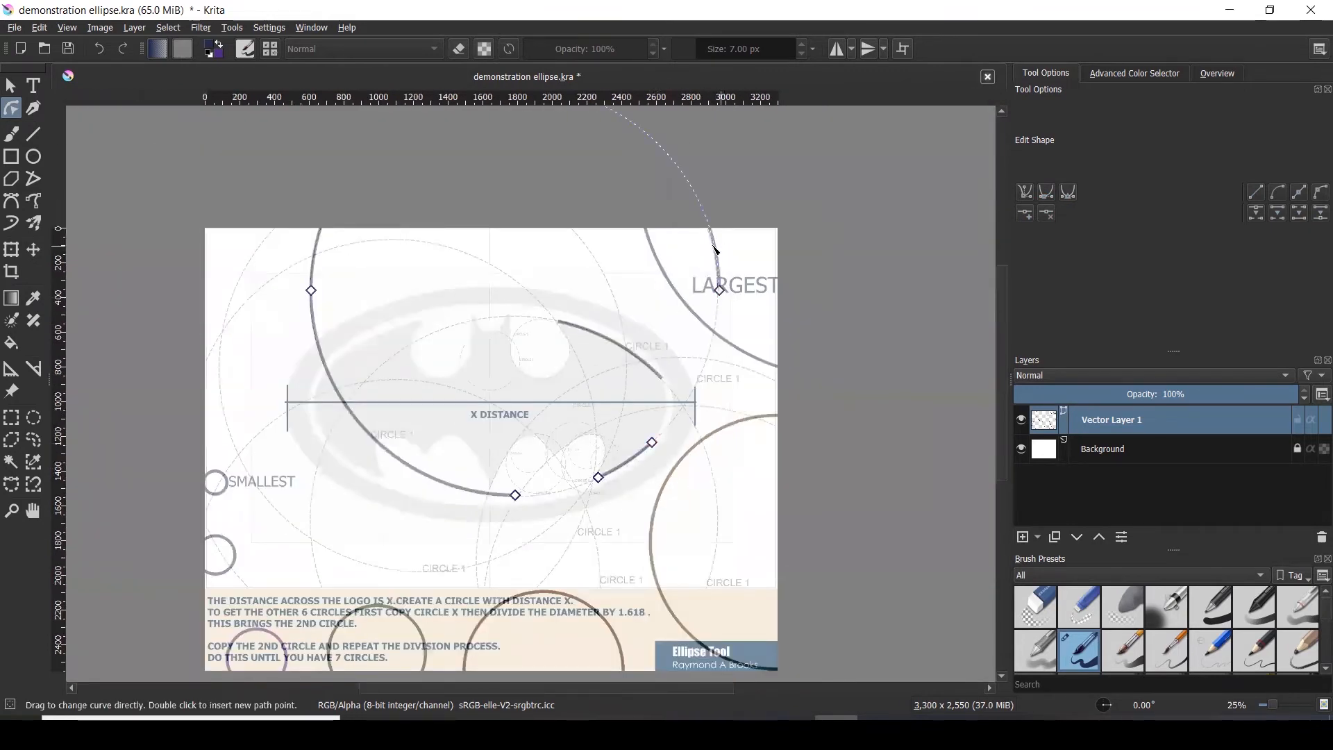
left_click(709, 241)
key("Delete")
right_click(349, 405)
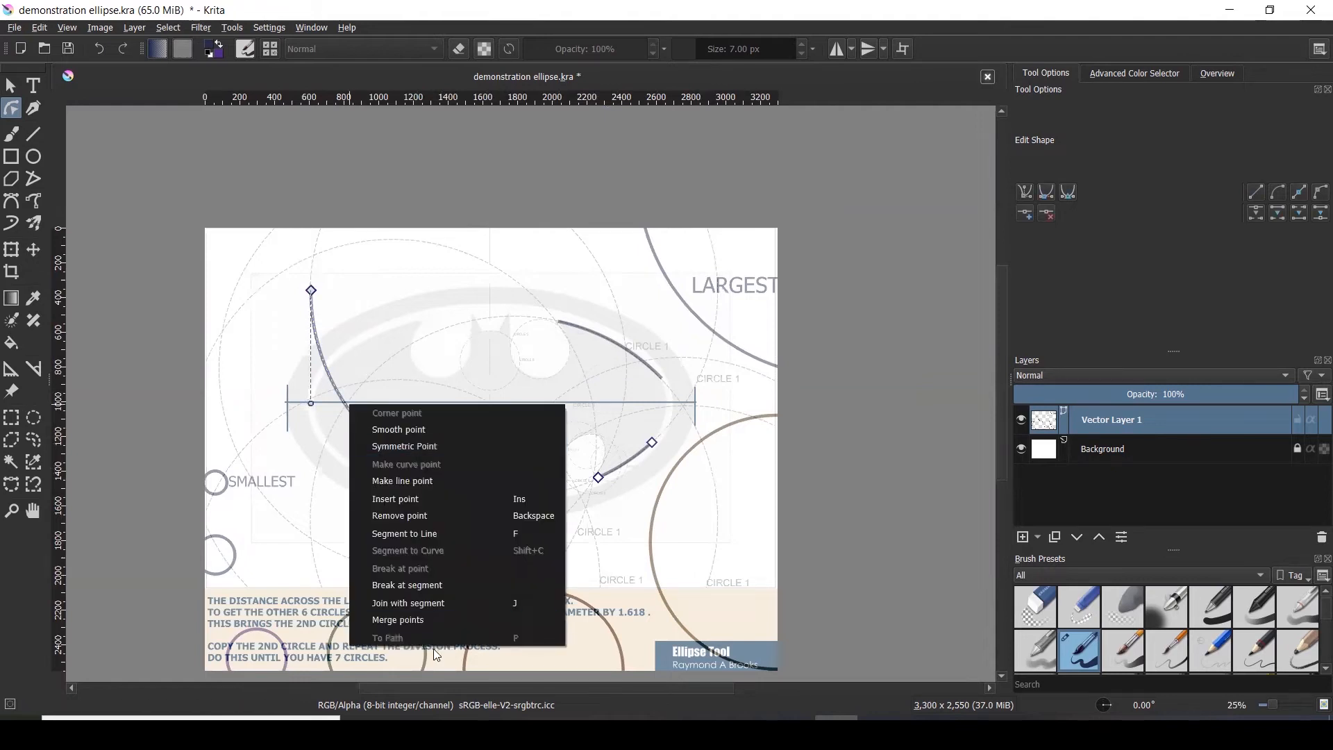
left_click(415, 592)
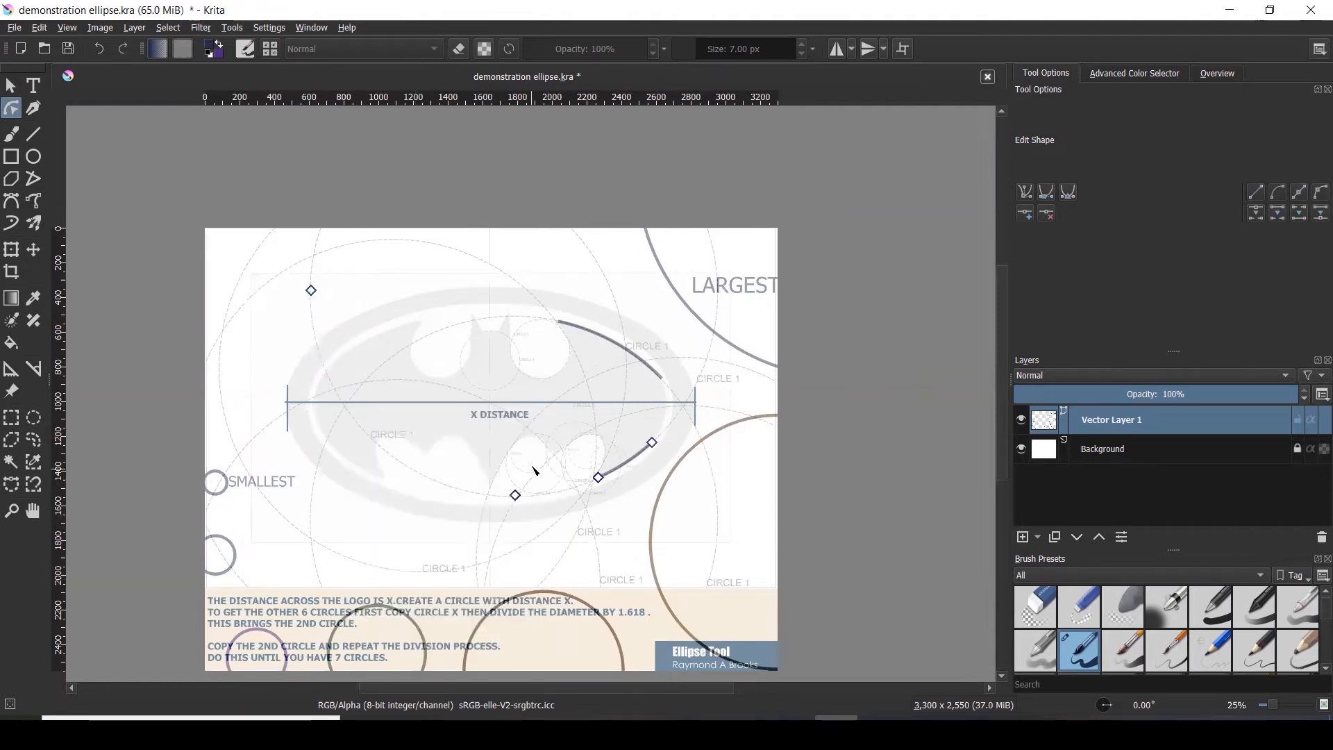
key("ctrl+z")
key("ctrl+shift+z")
left_click(516, 497)
key("Delete")
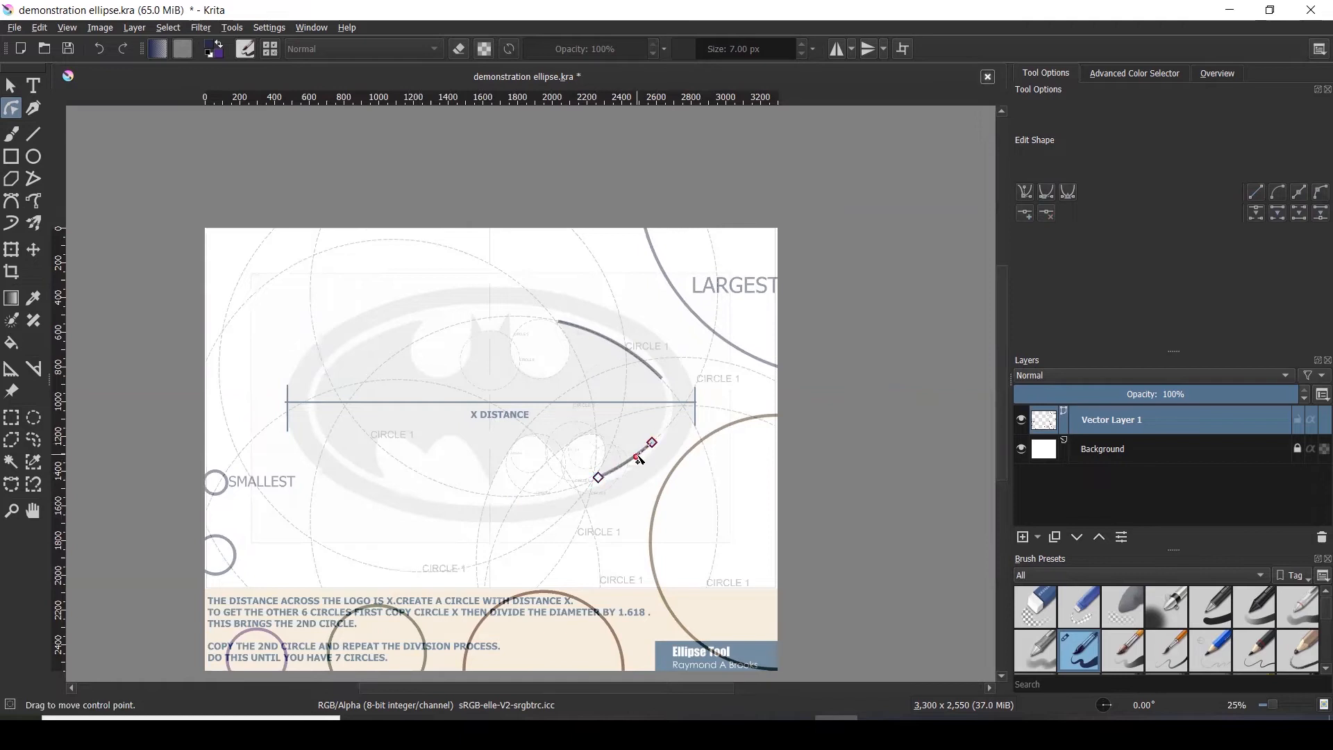
- Deselect the lower wing arc and paste another copy of the largest circle over the logo
left_click(8, 84)
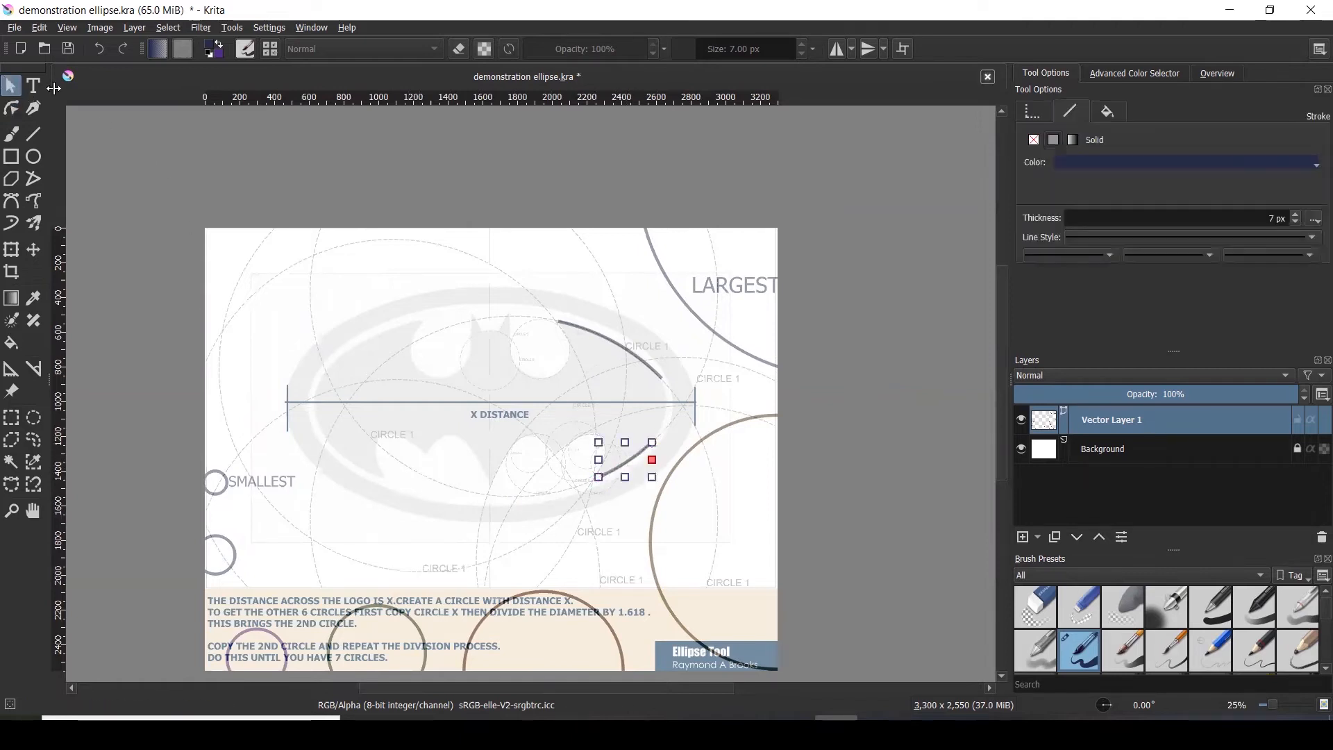
scroll(650, 437, "up", 2)
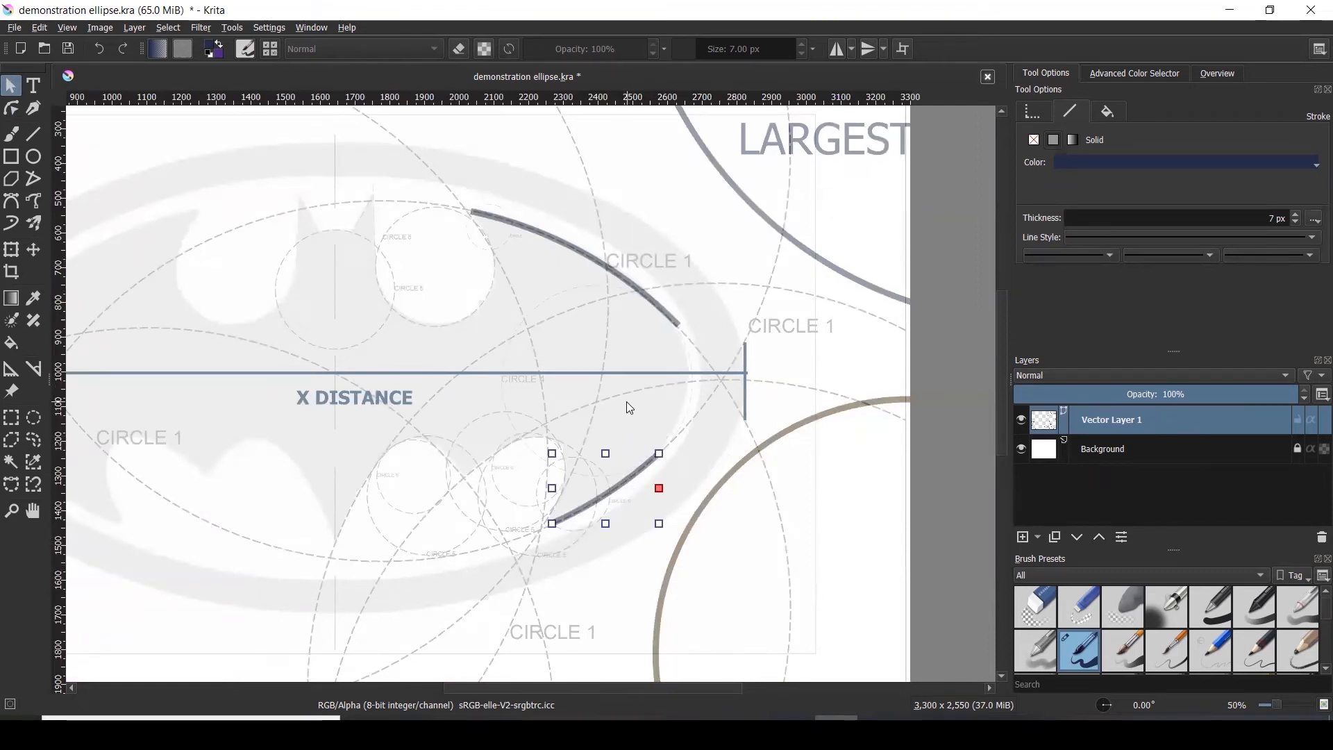
left_click(733, 282)
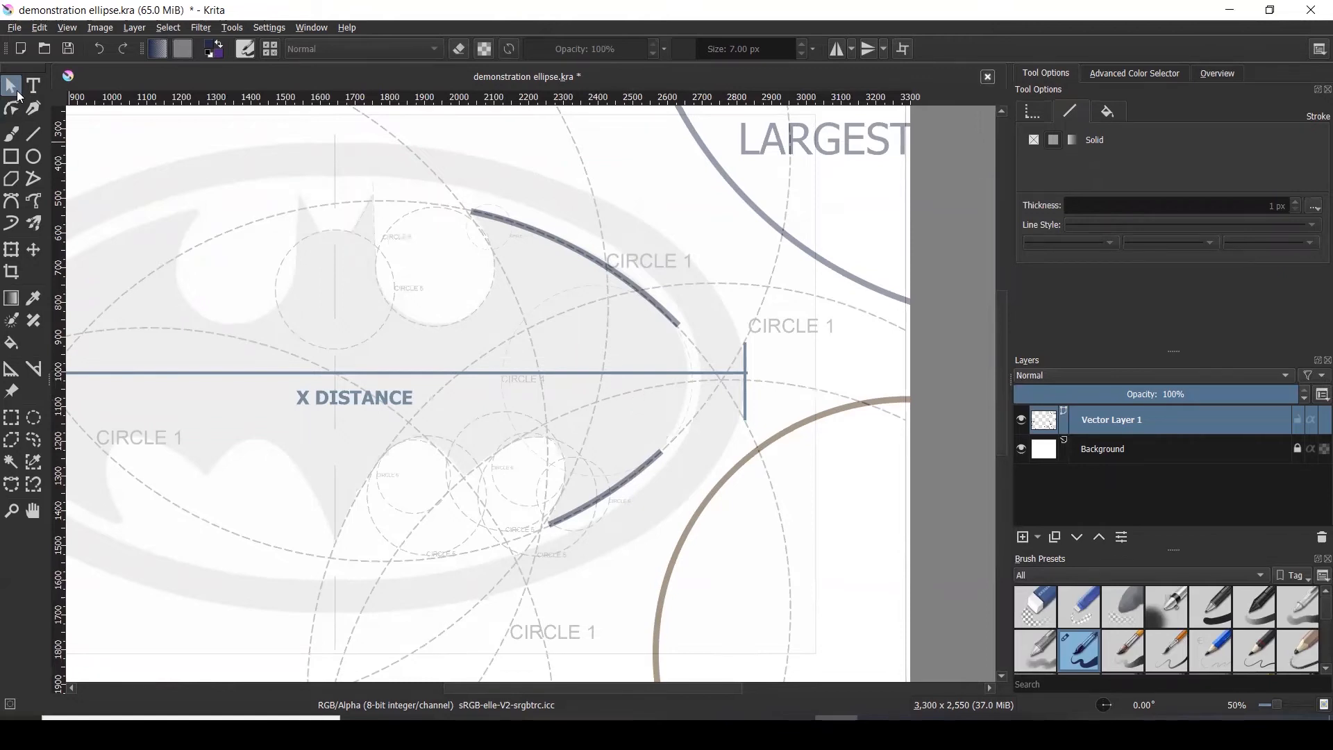
scroll(411, 250, "down", 1)
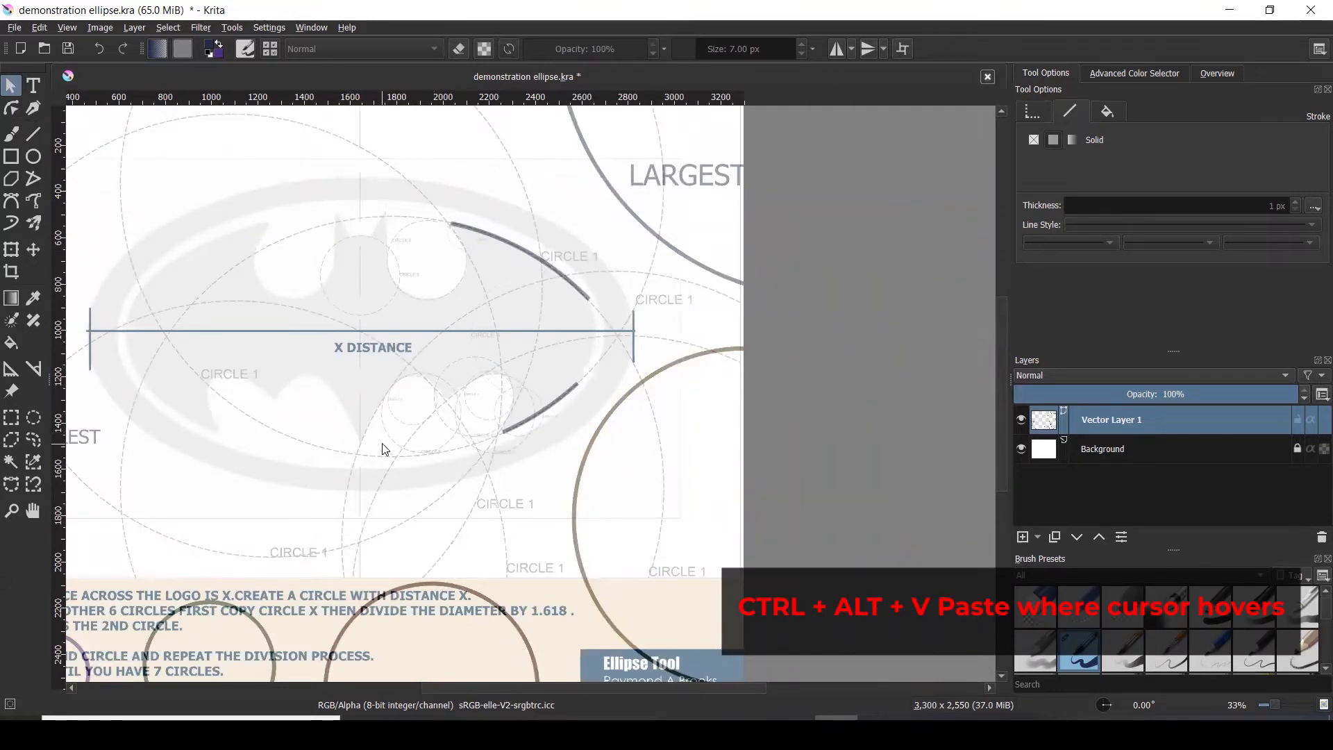
key("ctrl+alt+v")
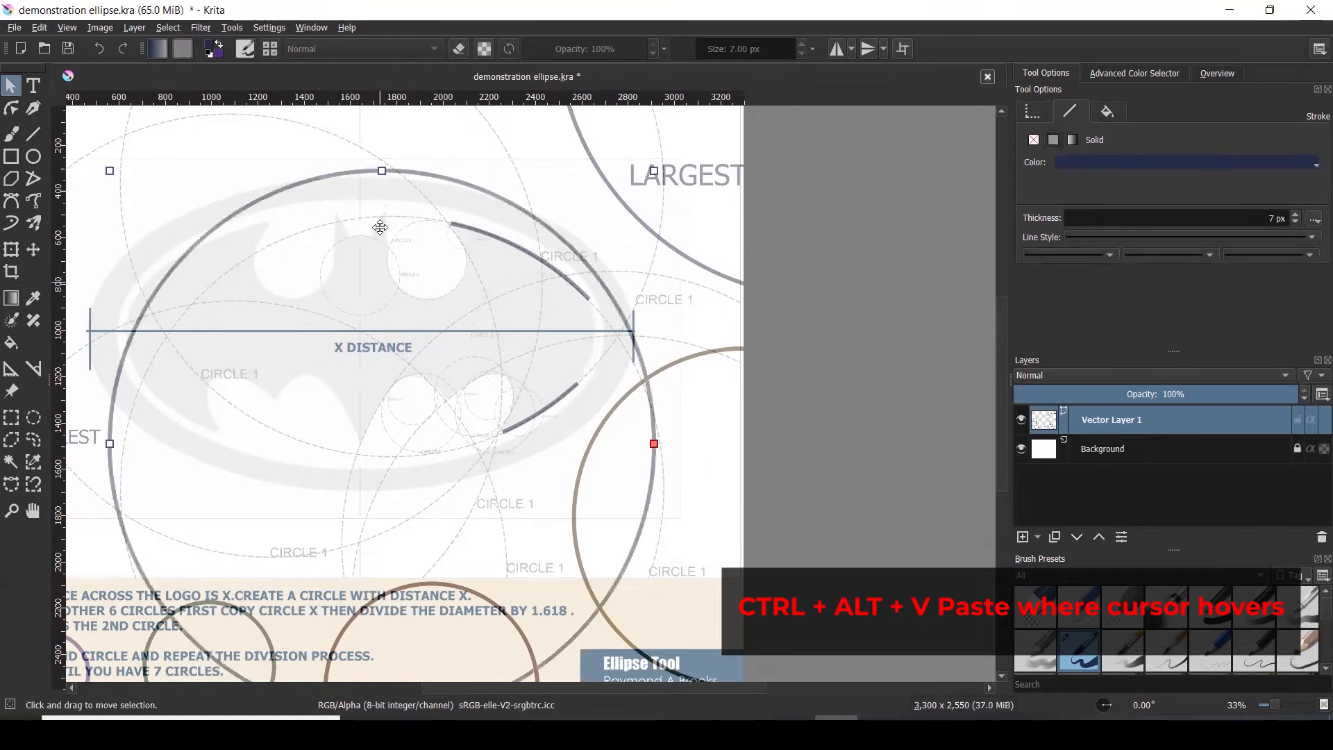
- Align the pasted circle with the dashed CIRCLE 1 track that passes from the bat's tail tip up through the right wing
left_click_drag(375, 226, 613, 335)
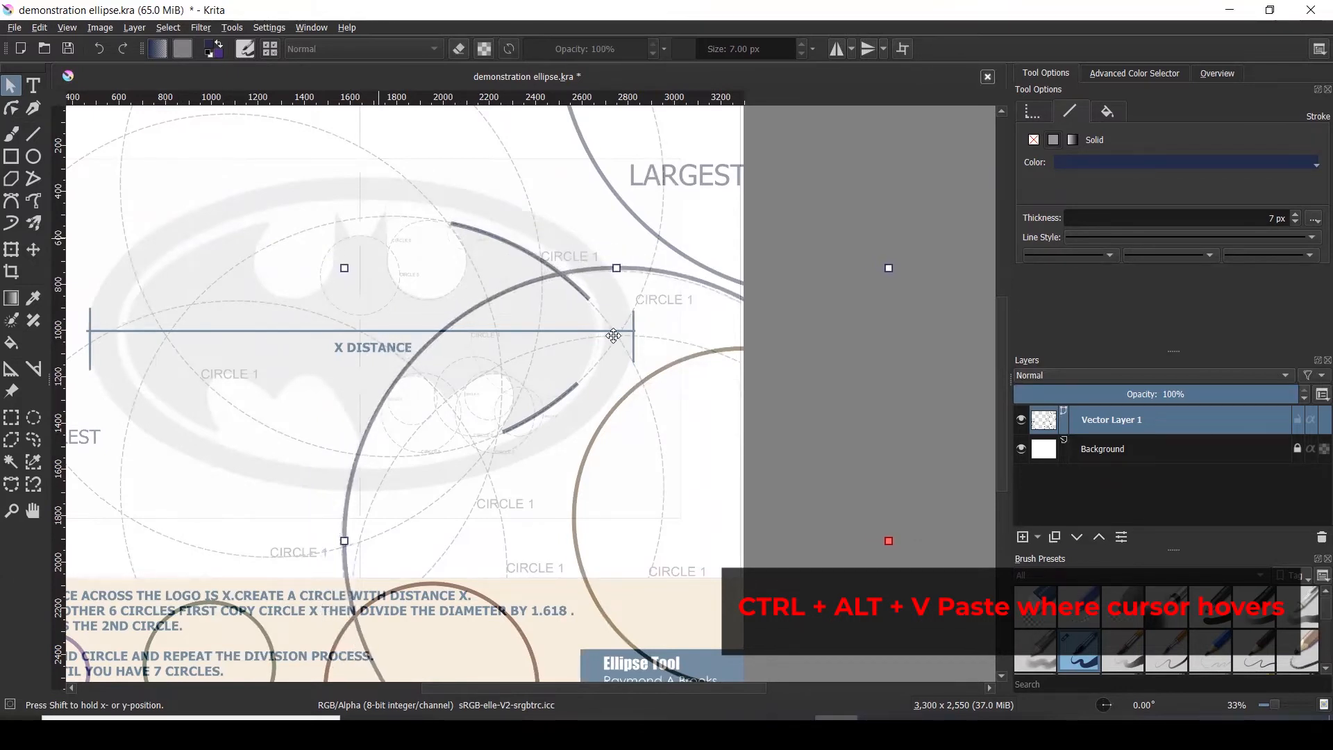
scroll(548, 306, "up", 2)
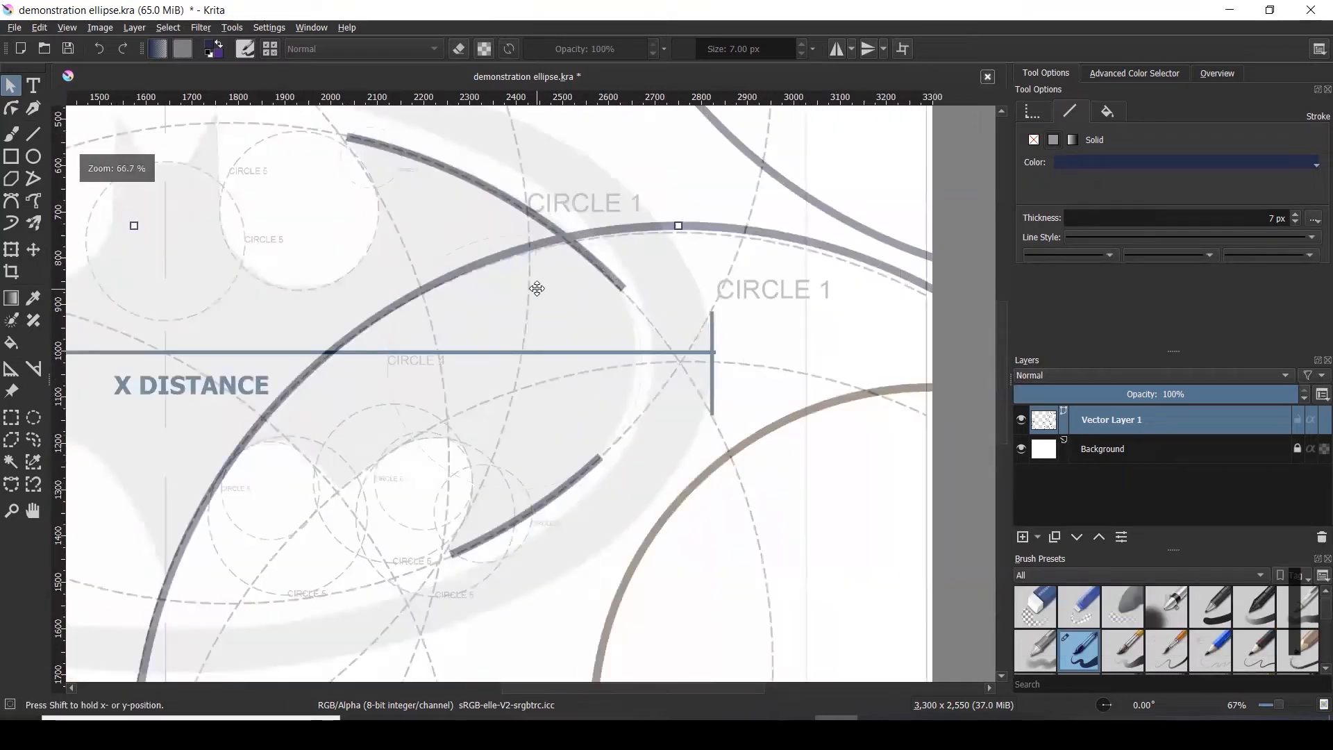
left_click_drag(534, 295, 529, 295)
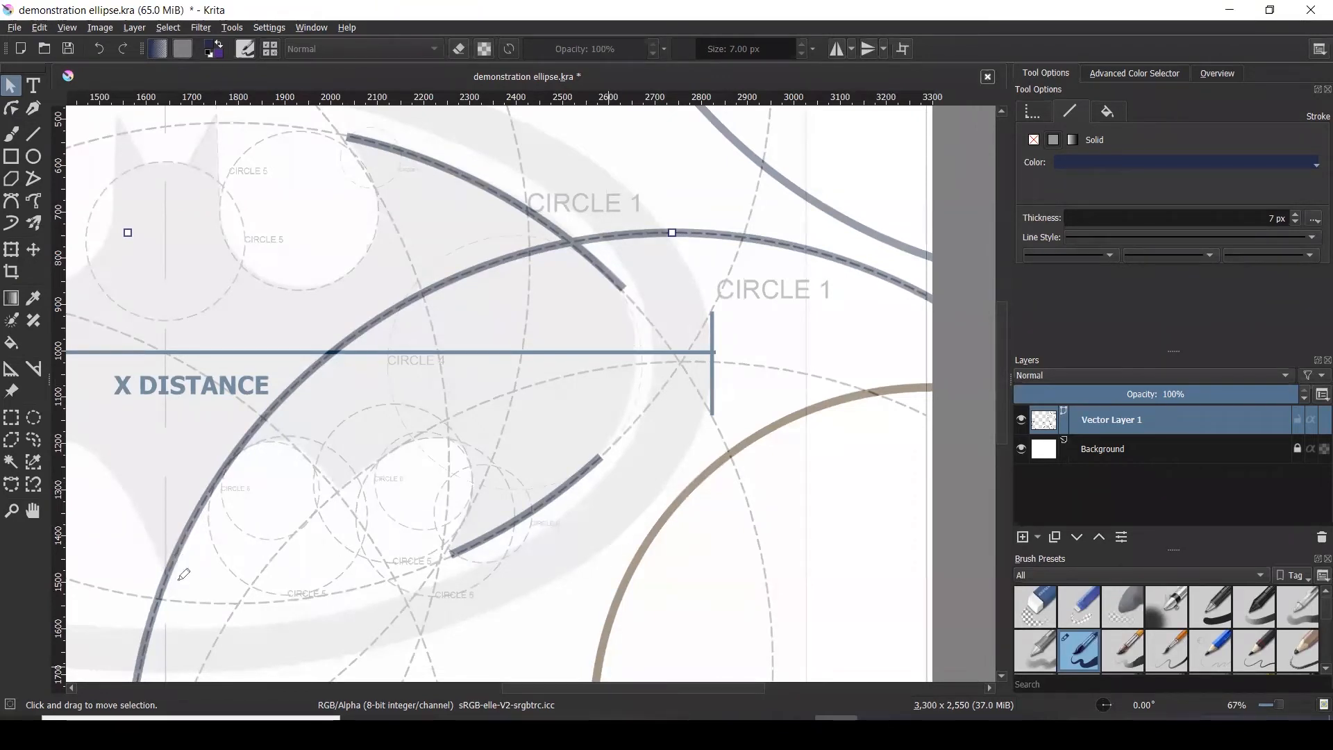
left_click_drag(160, 567, 183, 591)
mouse_move(235, 439)
left_mouse_down()
mouse_move(247, 459)
mouse_move(276, 456)
left_mouse_up()
left_click_drag(268, 395, 300, 425)
left_click_drag(316, 348, 353, 369)
left_click_drag(381, 309, 408, 351)
left_click_drag(158, 557, 191, 587)
mouse_move(110, 560)
left_mouse_down()
mouse_move(174, 616)
mouse_move(146, 588)
mouse_move(168, 647)
left_mouse_up()
left_click_drag(103, 611, 159, 684)
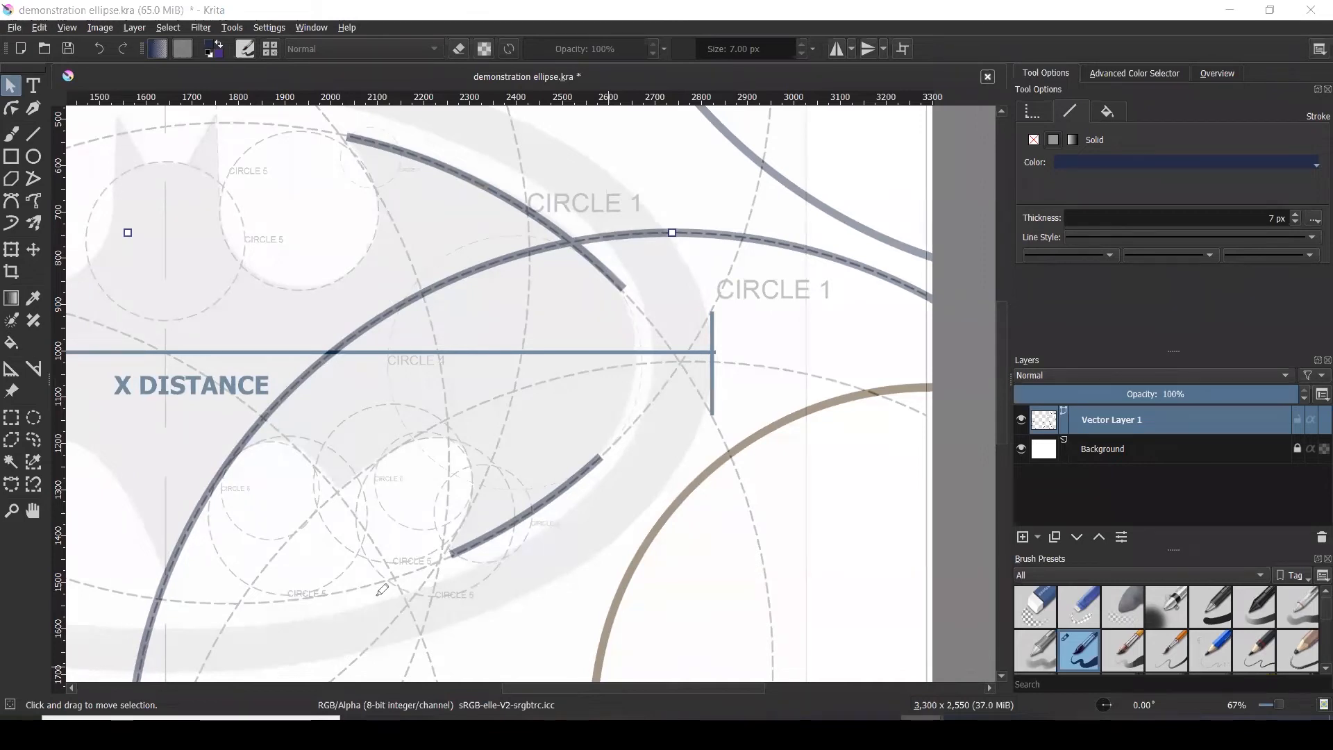
- Convert the aligned circle to a path and insert points at the bat's tail tip and beside the first lower right scallop
left_click(17, 110)
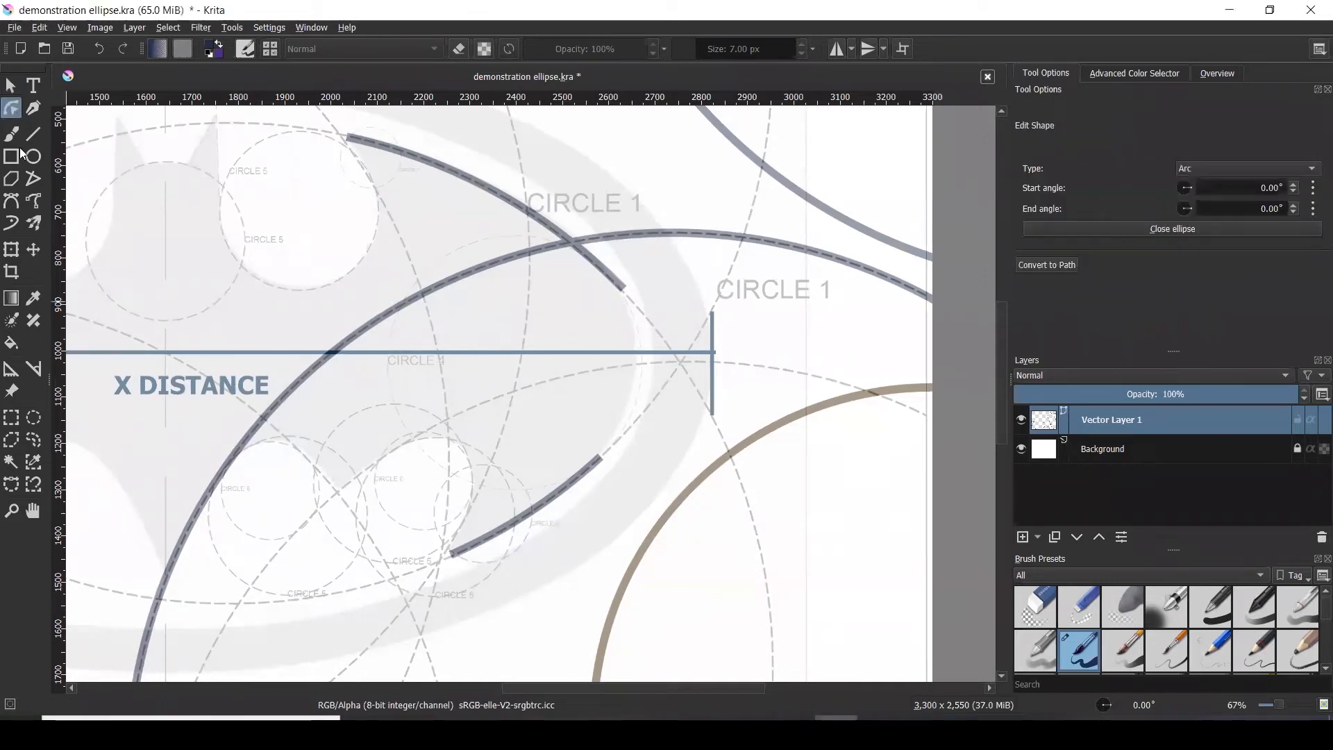
right_click(165, 587)
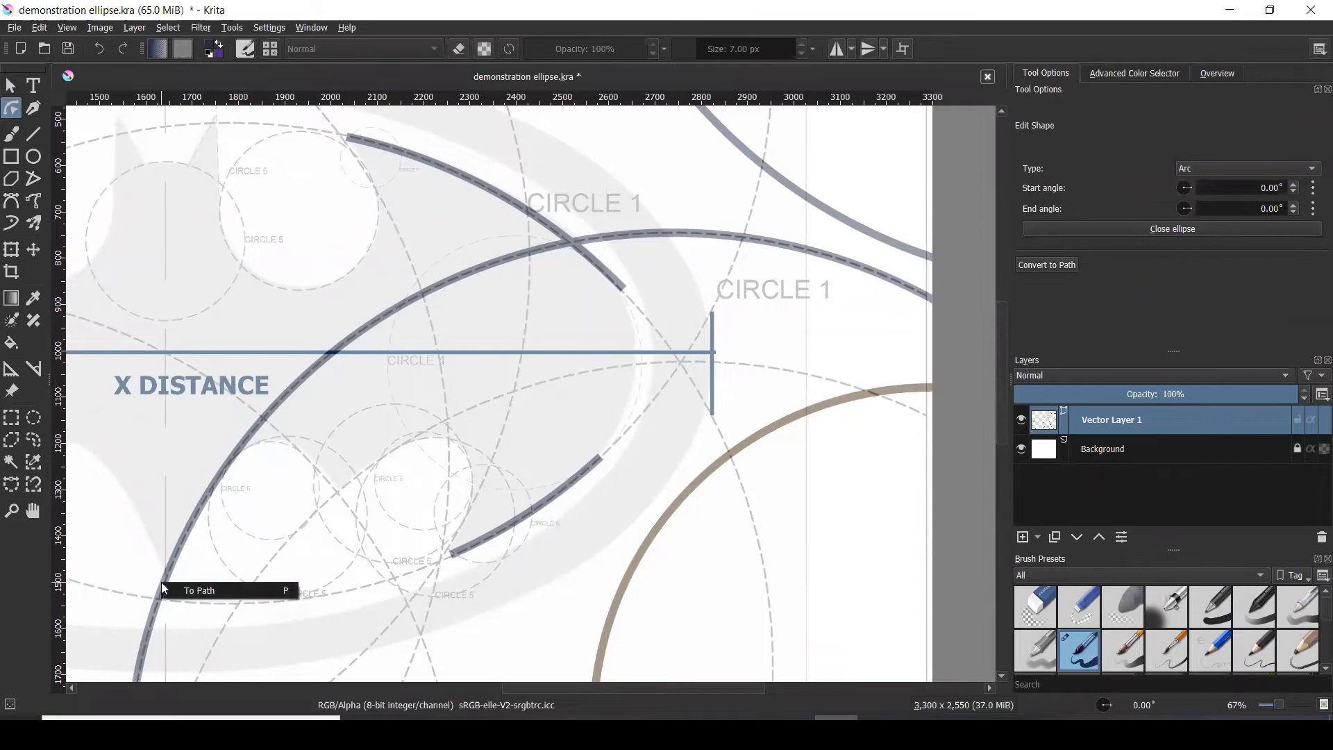
left_click(201, 591)
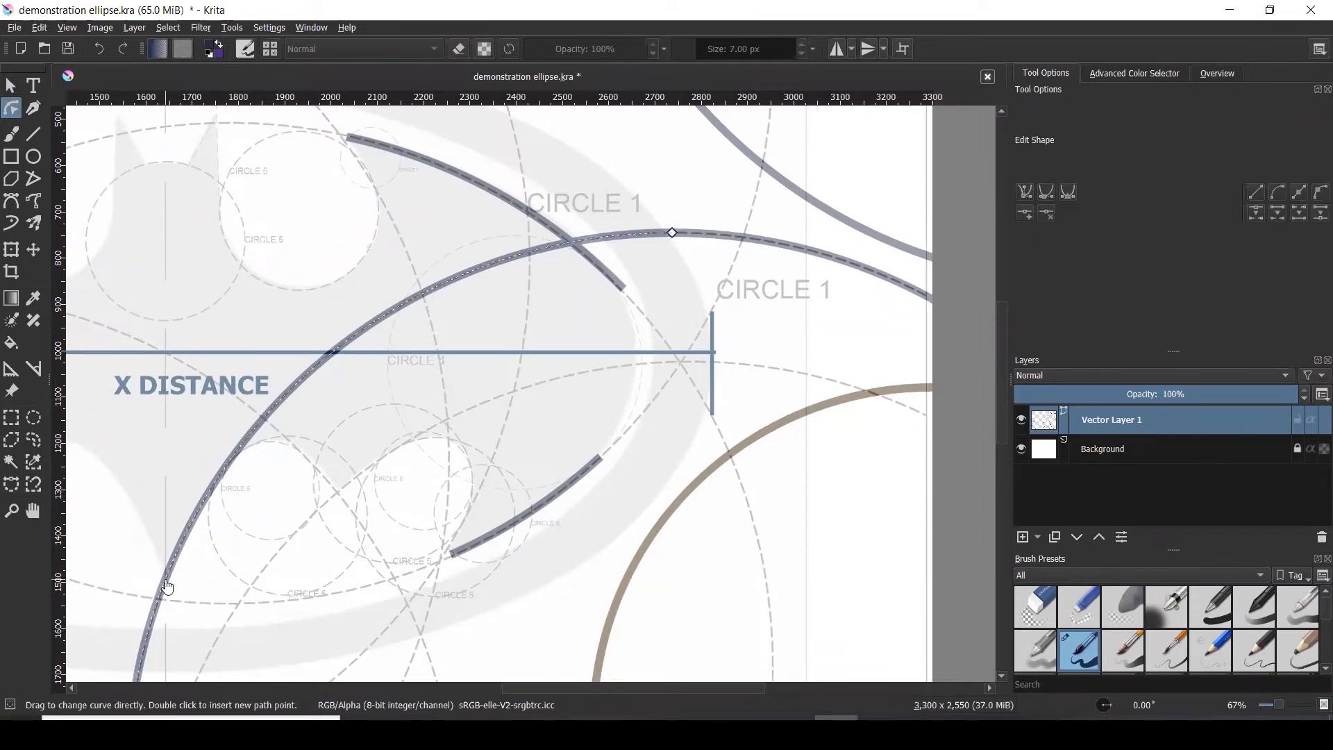
right_click(168, 581)
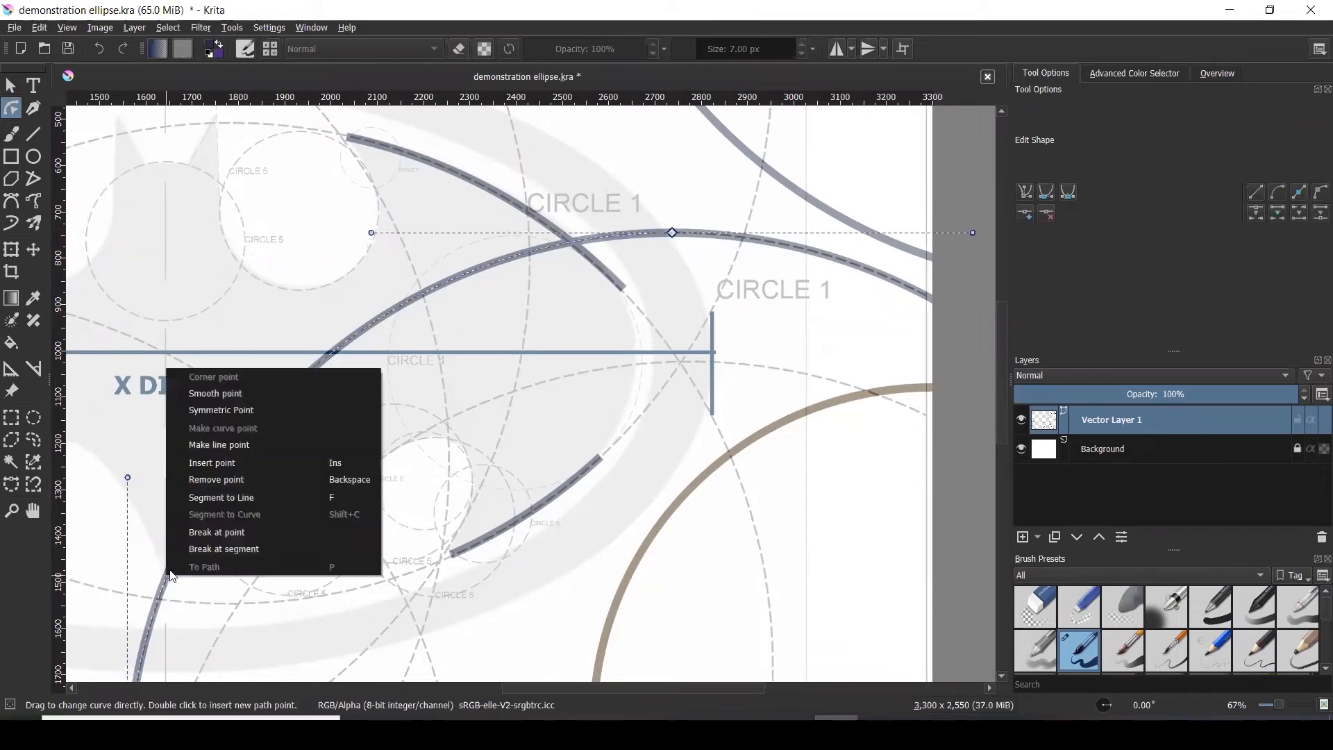
left_click(204, 464)
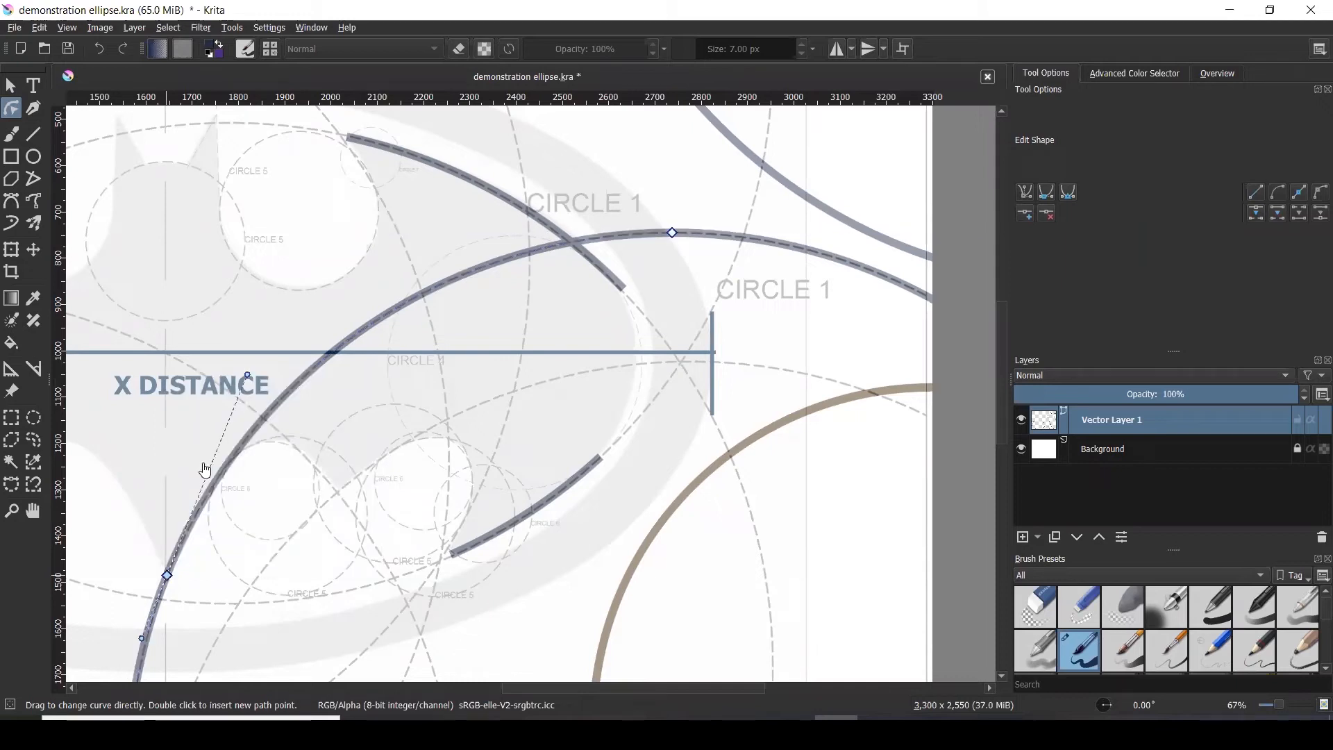
right_click(240, 457)
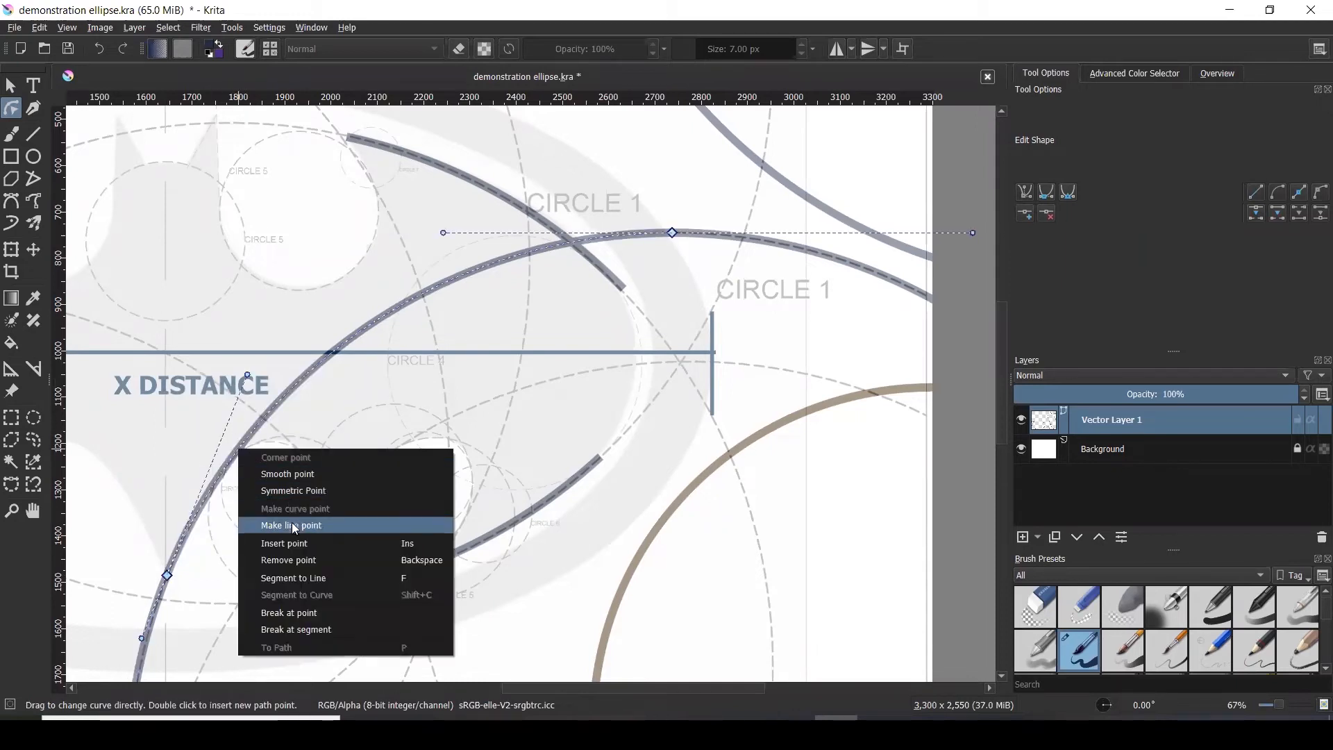
left_click(297, 544)
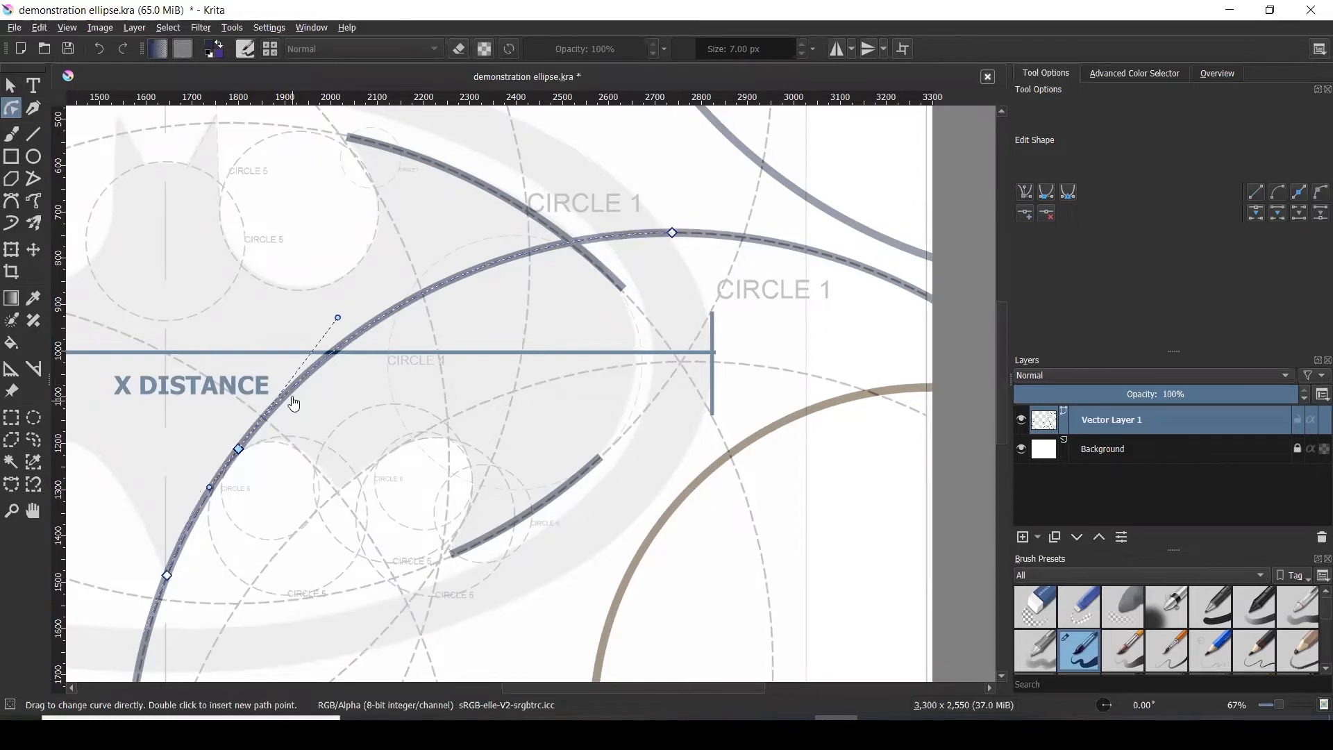
- Break the path at the segments above and below the short arc between the tail tip and the first scallop
right_click(292, 392)
left_click(375, 559)
right_click(151, 623)
left_click(143, 646)
scroll(151, 630, "up", 2)
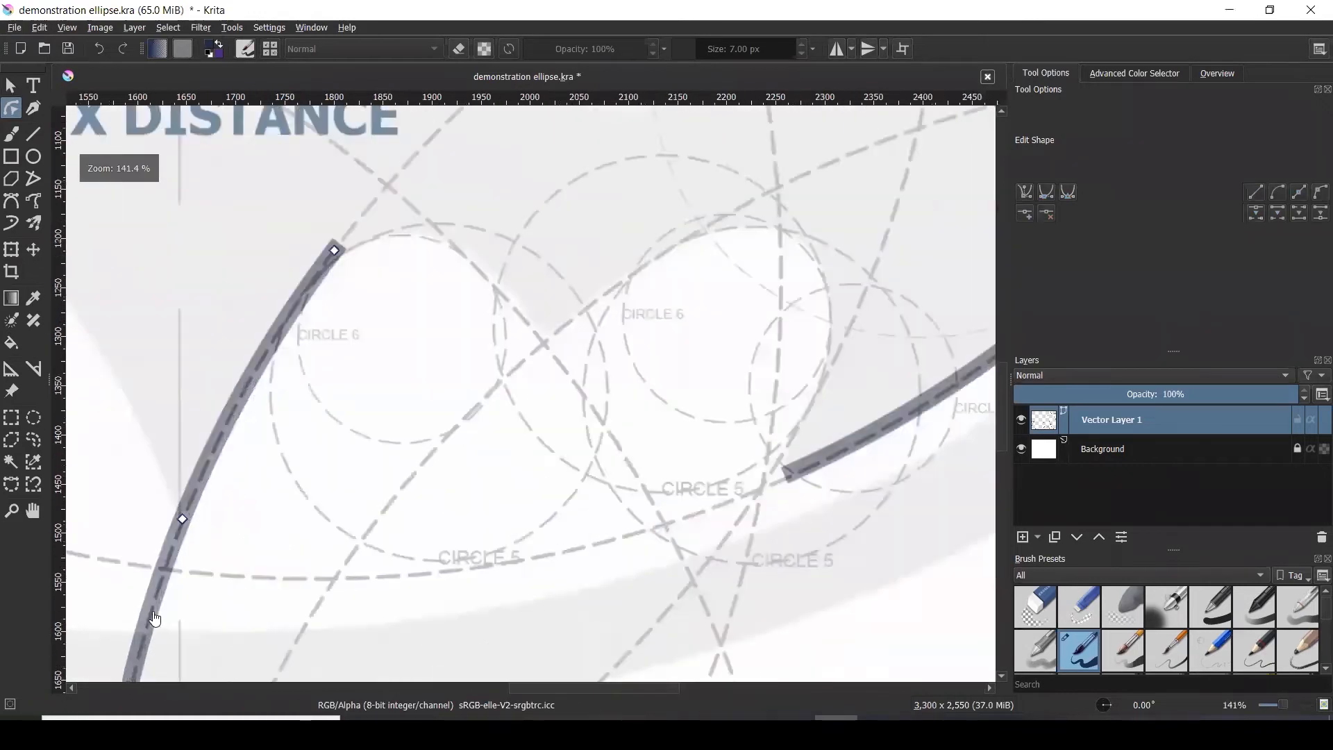
left_click(152, 593)
right_click(152, 592)
left_click(180, 568)
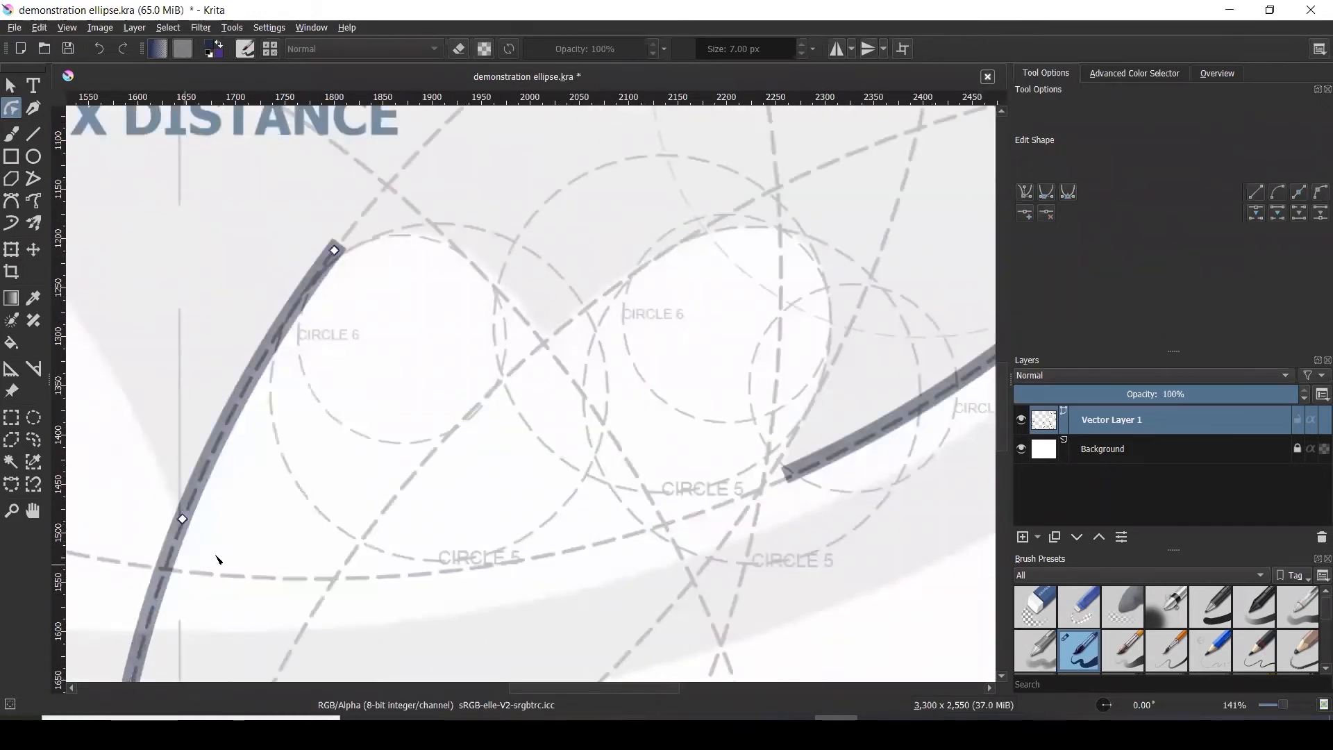
scroll(330, 456, "down", 5)
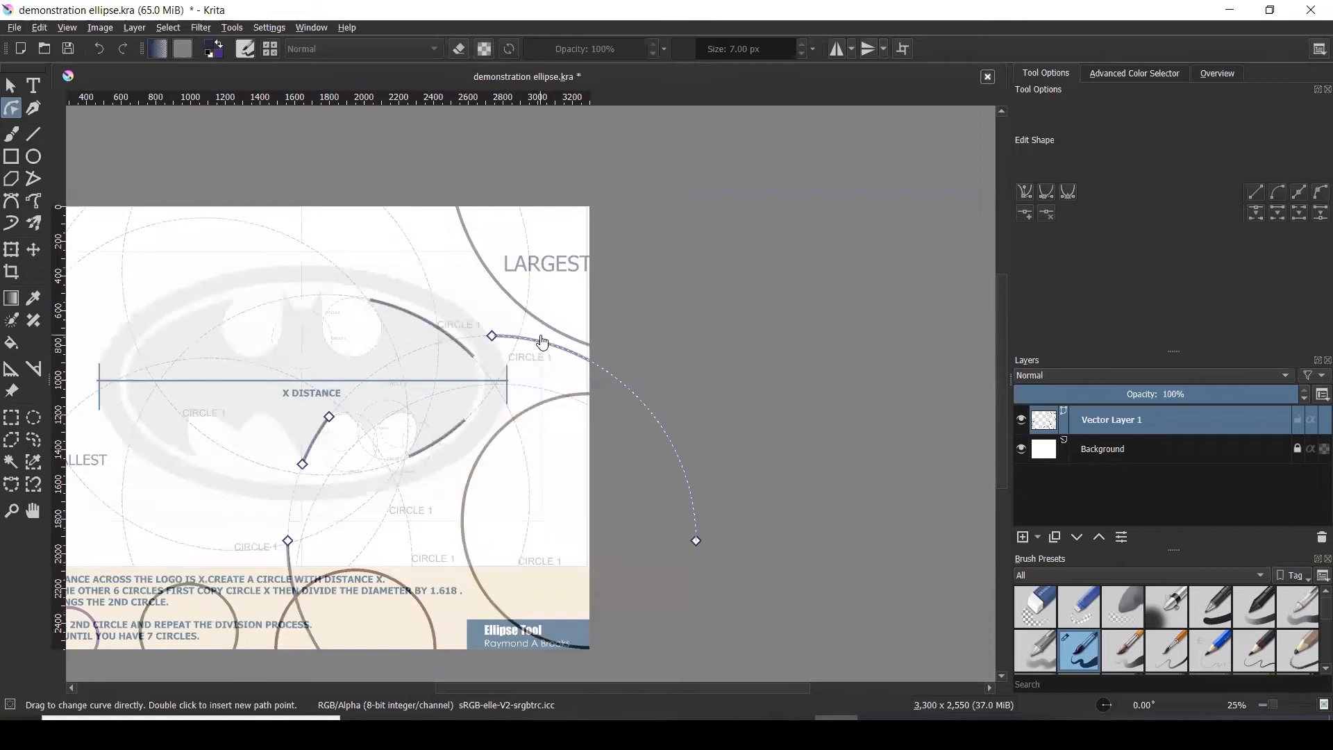
left_click(11, 85)
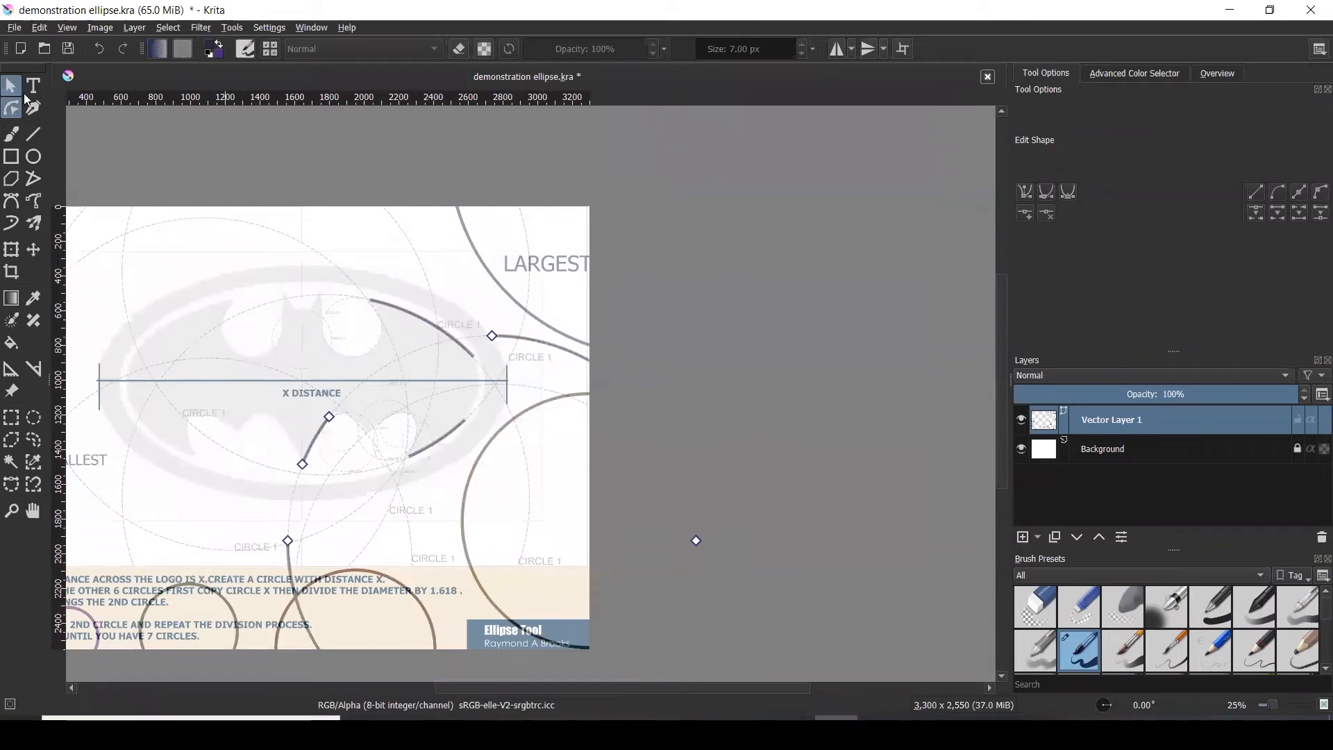
left_click(528, 344)
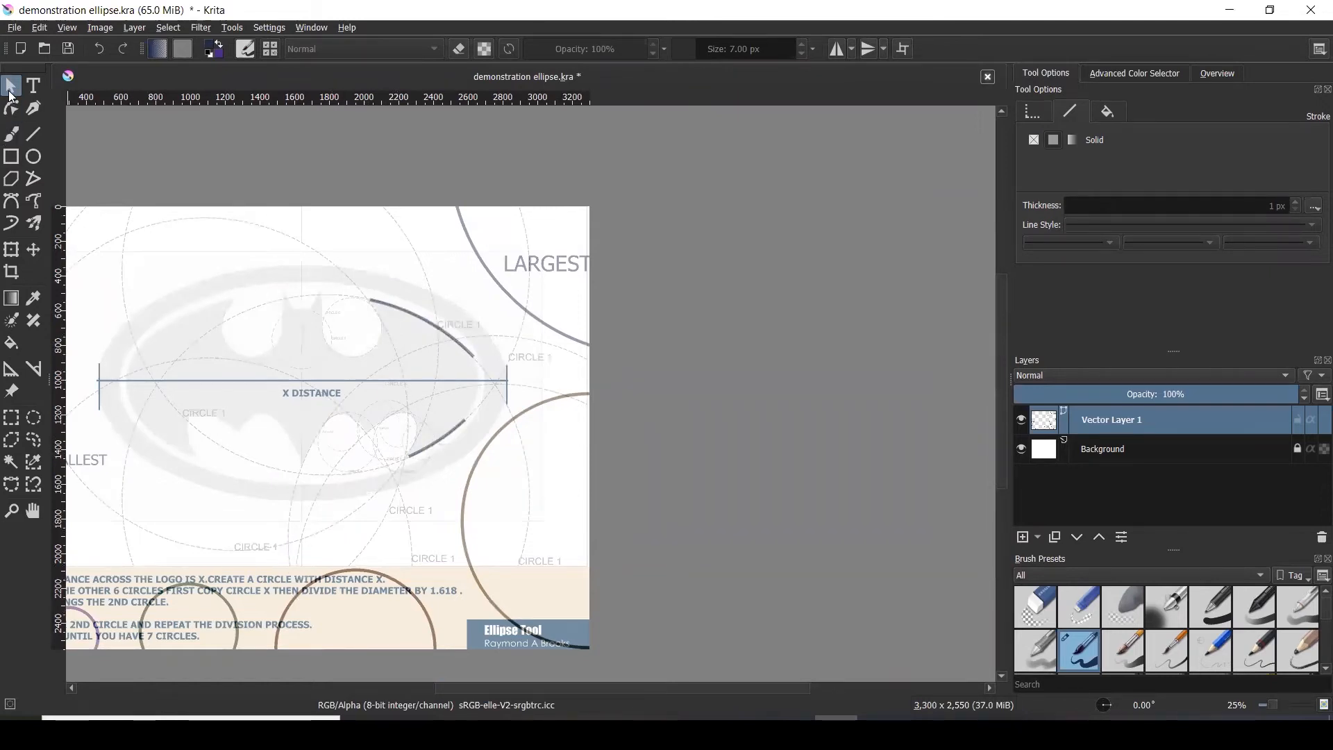
left_click(104, 50)
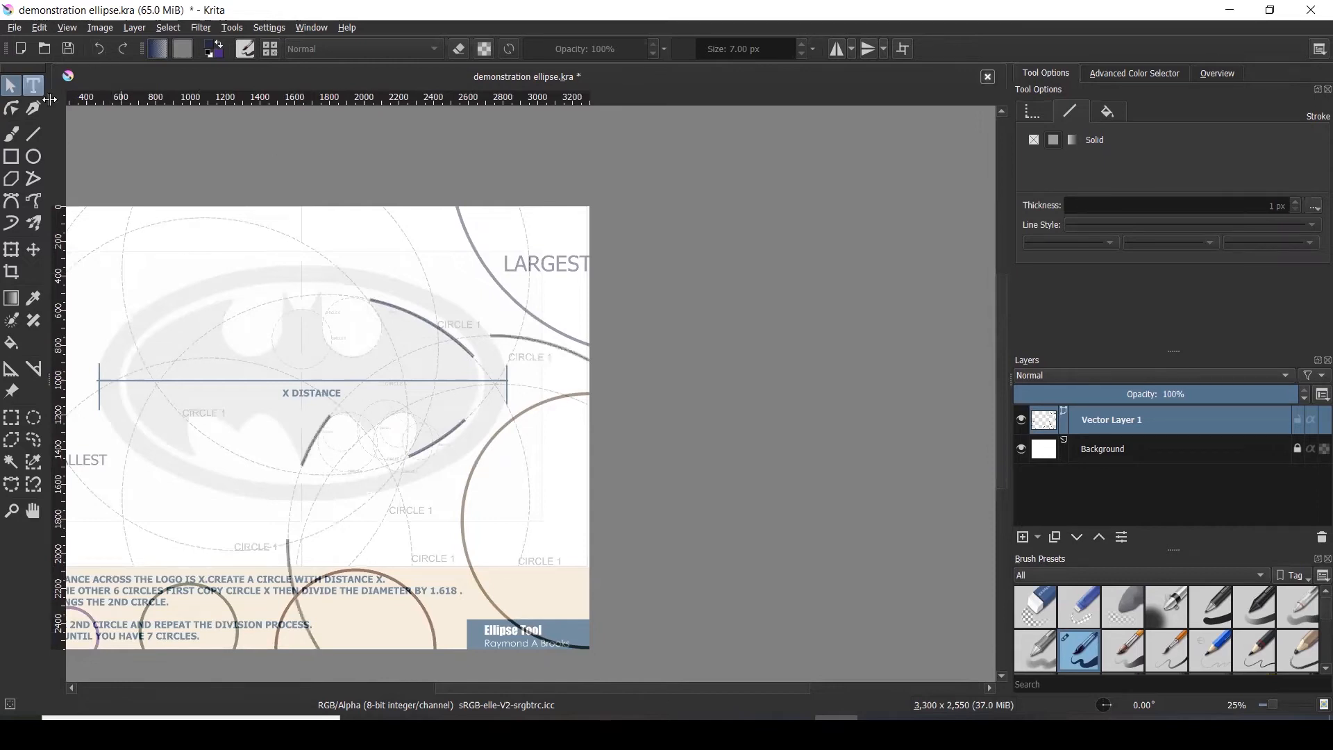
left_click(514, 346)
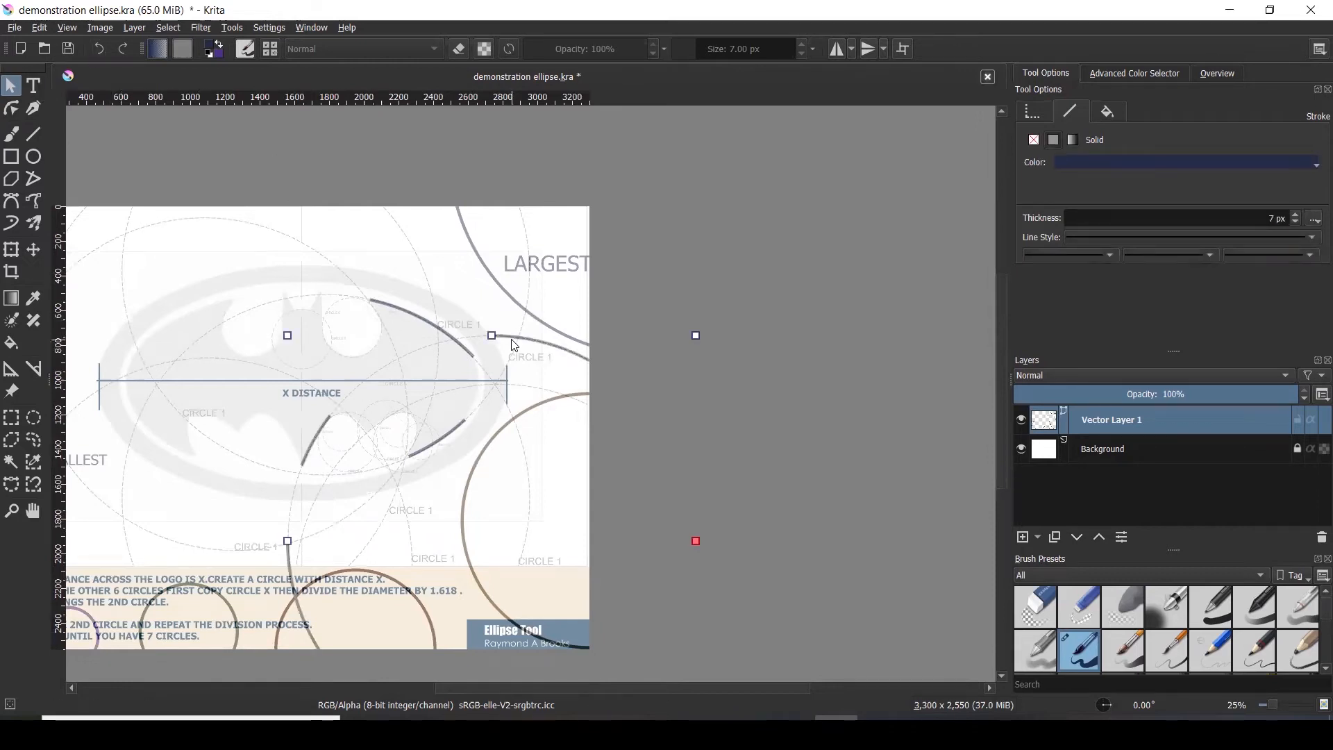
right_click(514, 345)
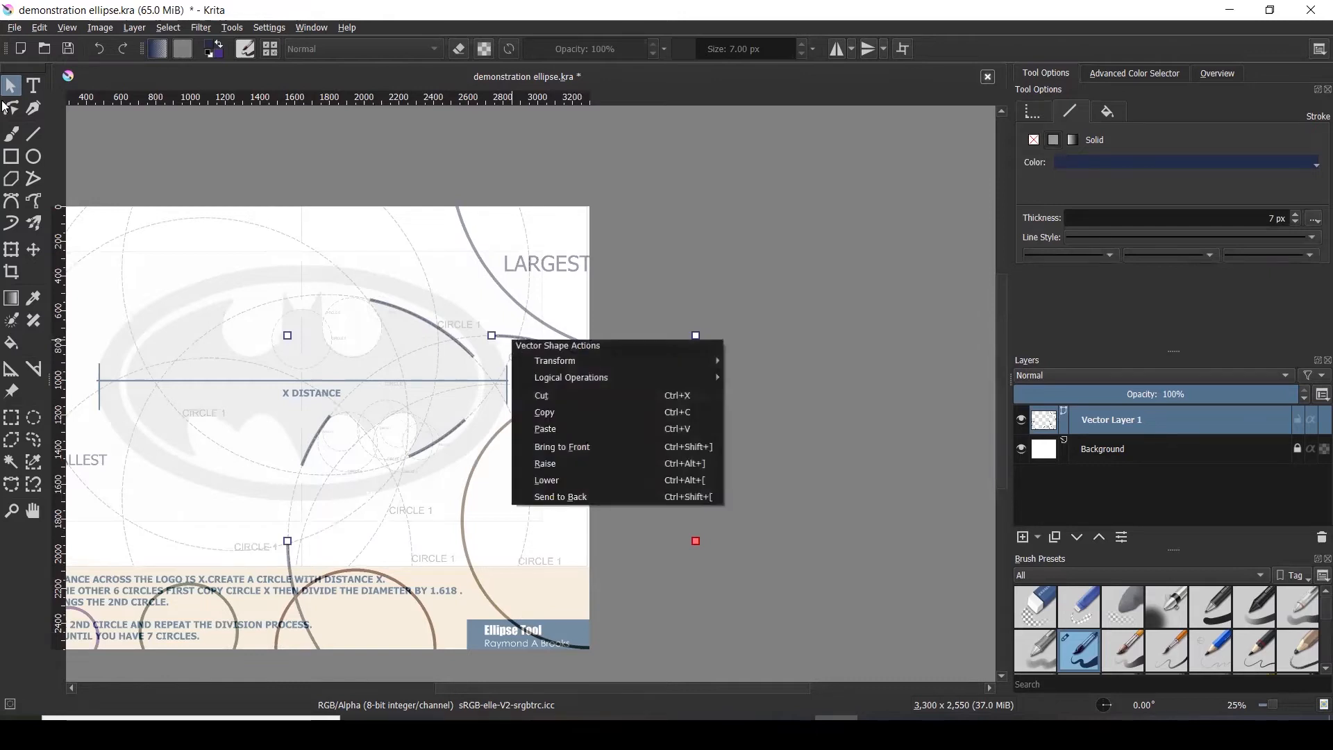
- Delete the leftover circle segments, keeping only the short arc between the bat's tail tip and the first lower right scallop
left_click(11, 111)
left_click(492, 336)
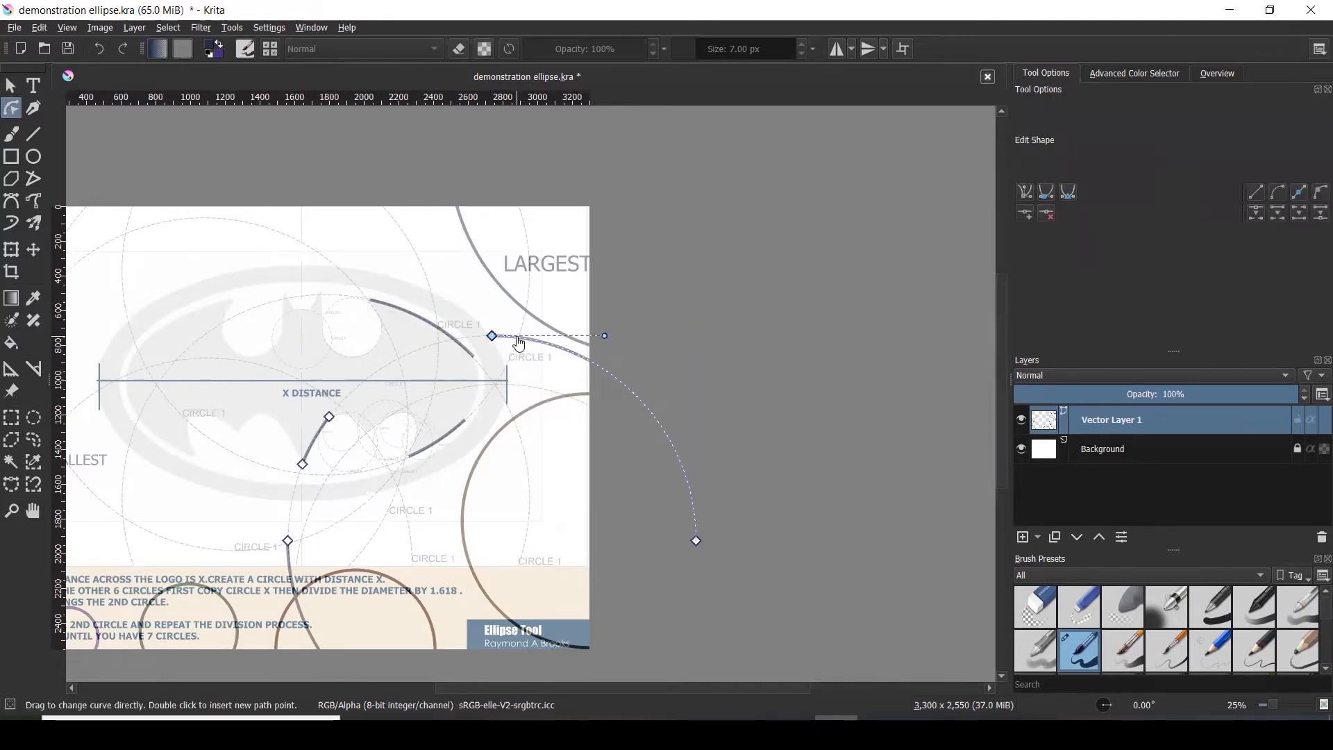
key("Delete")
left_click(290, 566)
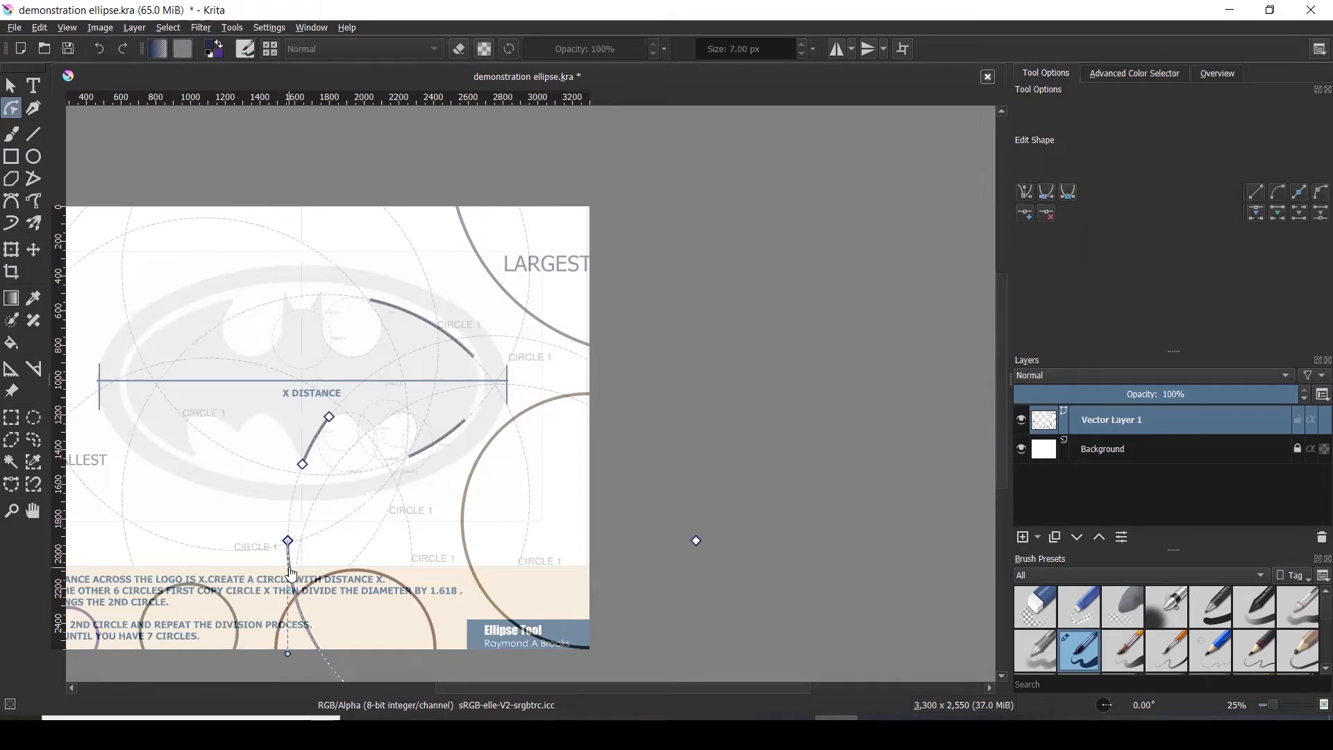
key("Delete")
key("minus")
left_click(664, 387)
key("Delete")
key("plus")
key("plus")
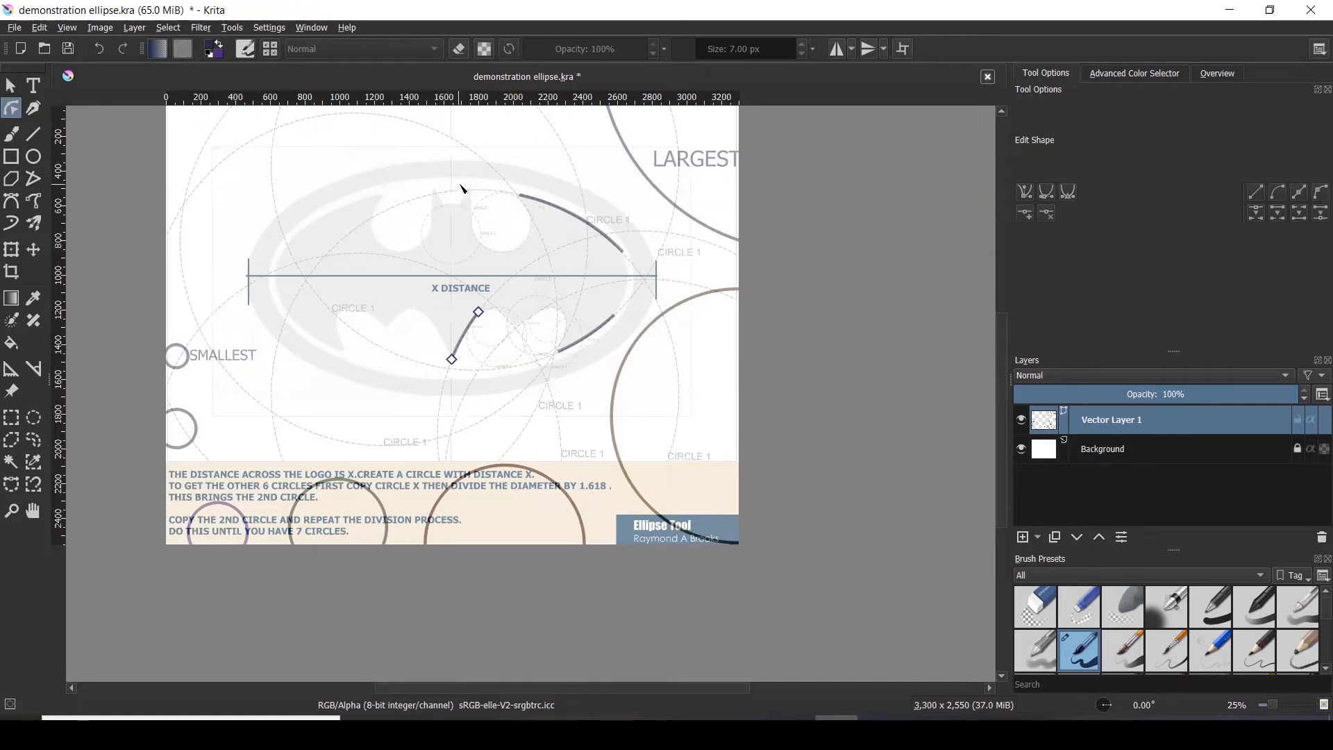
- Deselect the tail-side arc, paste another copy of the largest circle and move it toward the logo's lower right
scroll(462, 189, "up", 2)
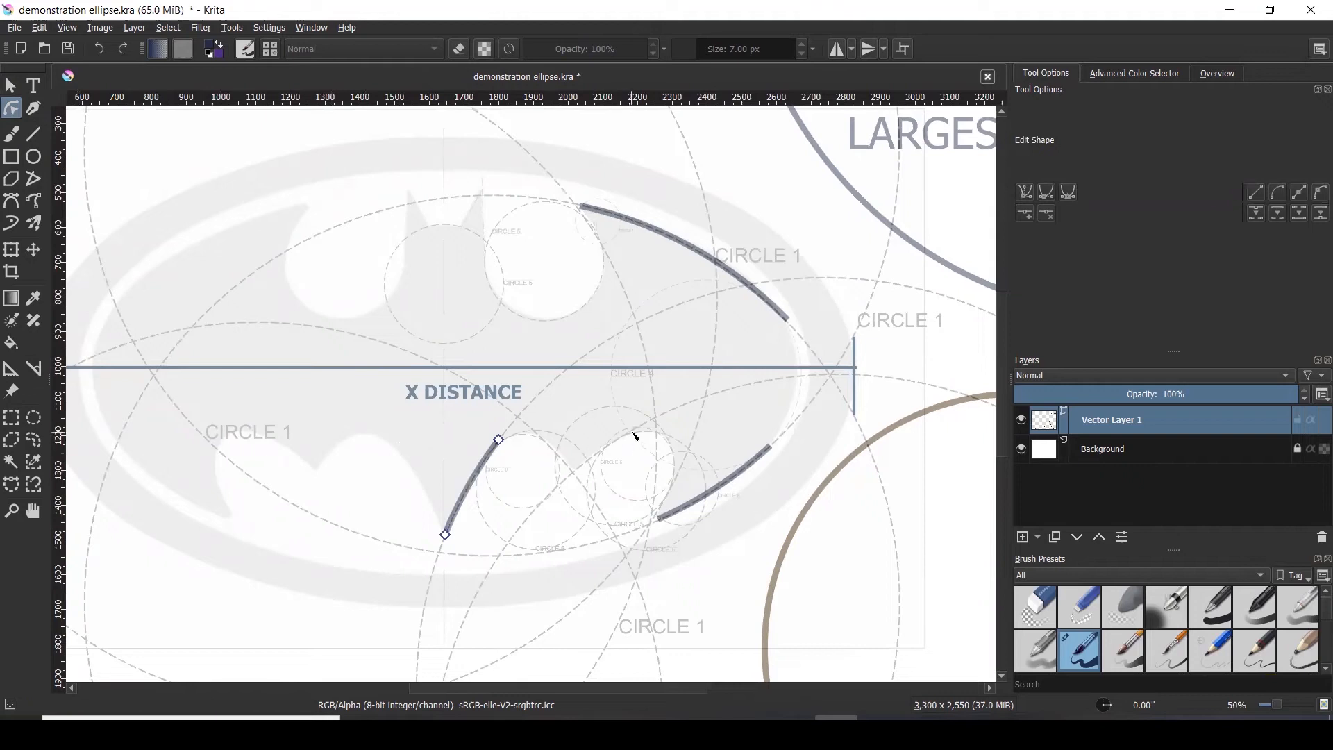
scroll(566, 262, "down", 1)
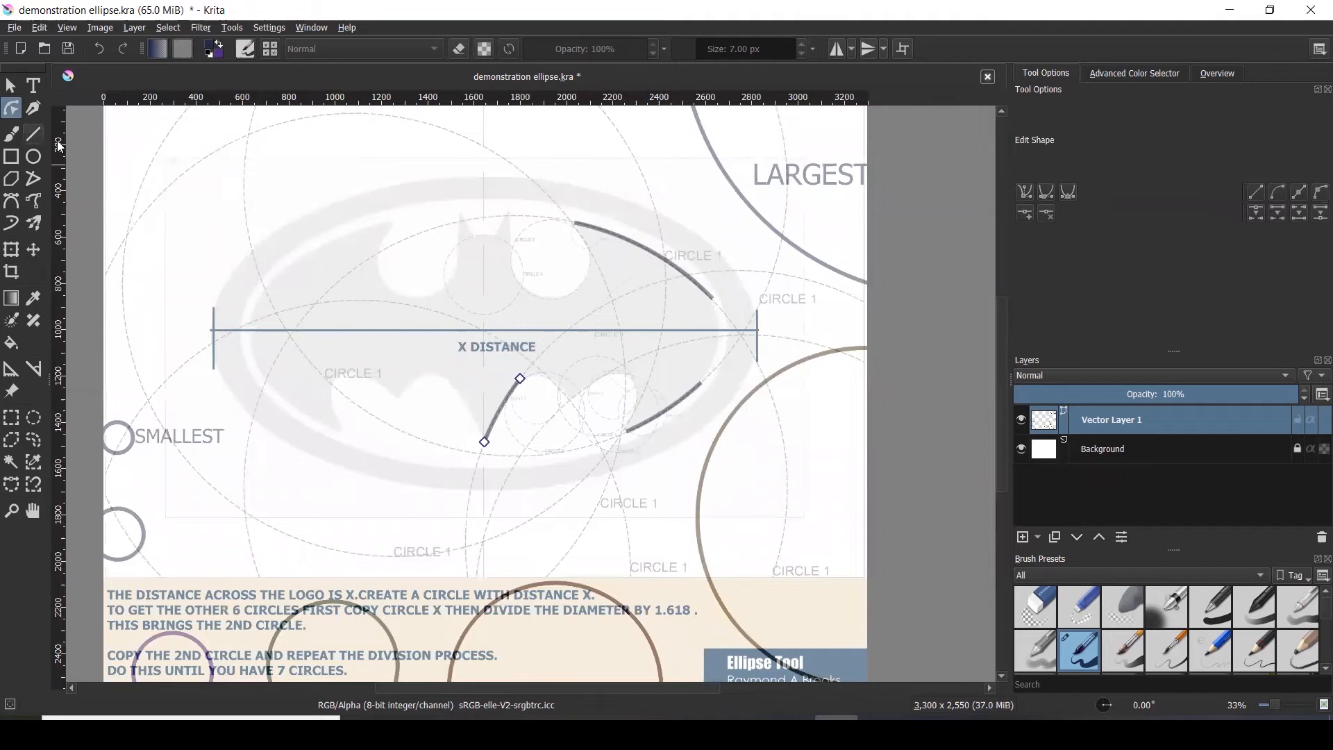
left_click(11, 85)
left_click(470, 285)
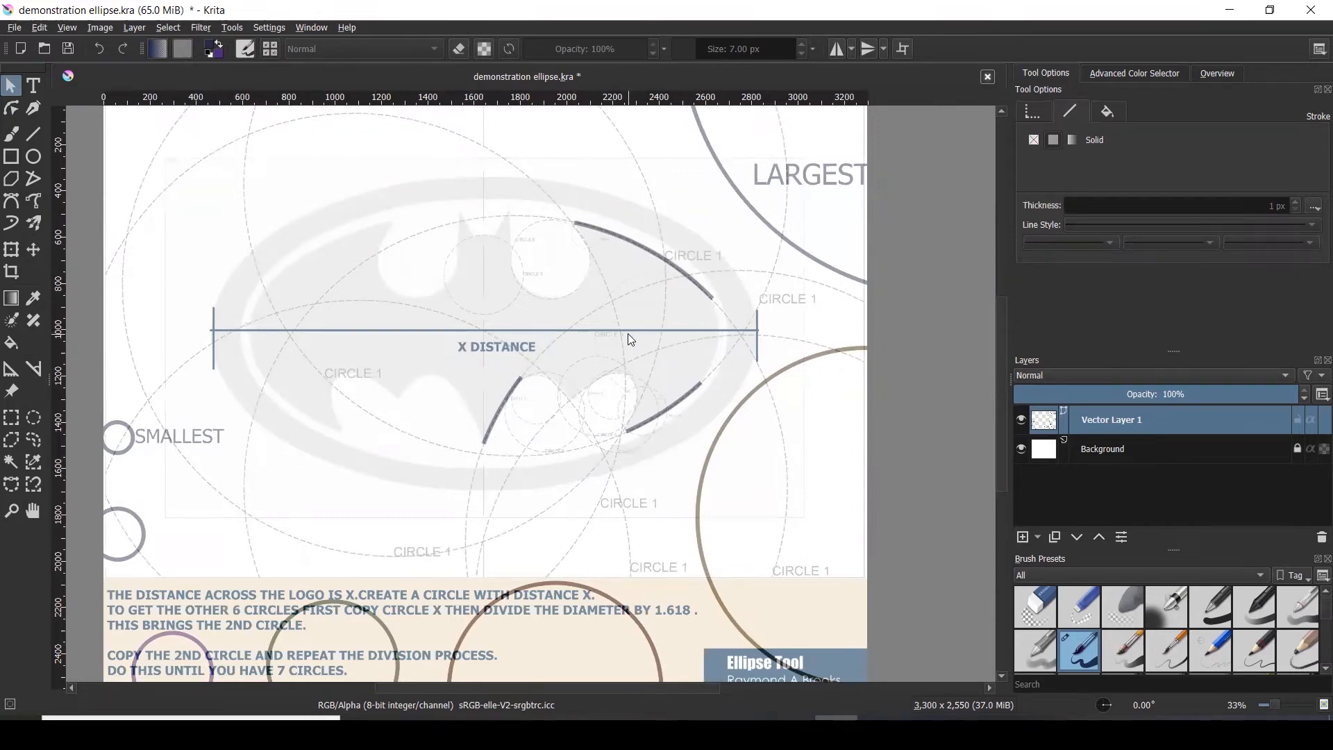
scroll(604, 381, "up", 1)
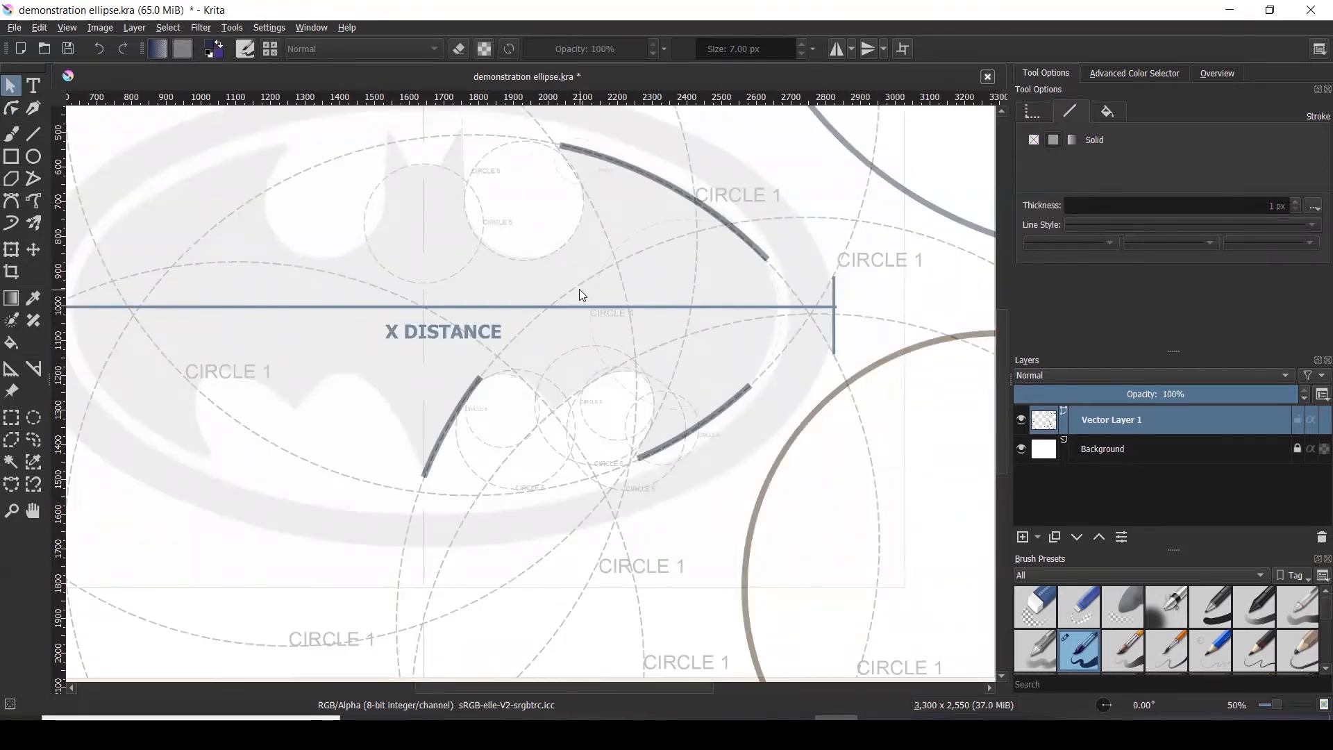
scroll(579, 288, "down", 2)
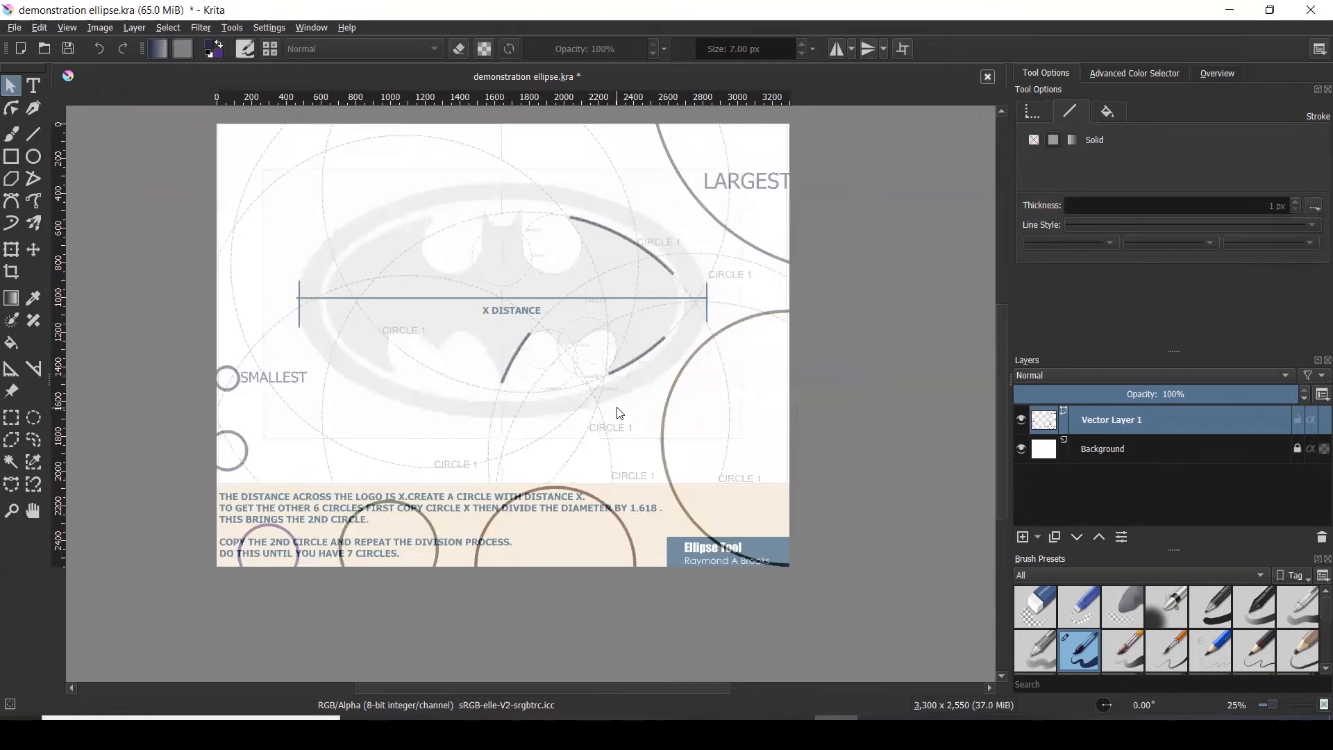
key("ctrl+v")
left_click_drag(623, 390, 700, 487)
- Align the pasted circle with the dashed CIRCLE 1 track that crosses the upper edge of the second lower right scallop
scroll(585, 363, "up", 4)
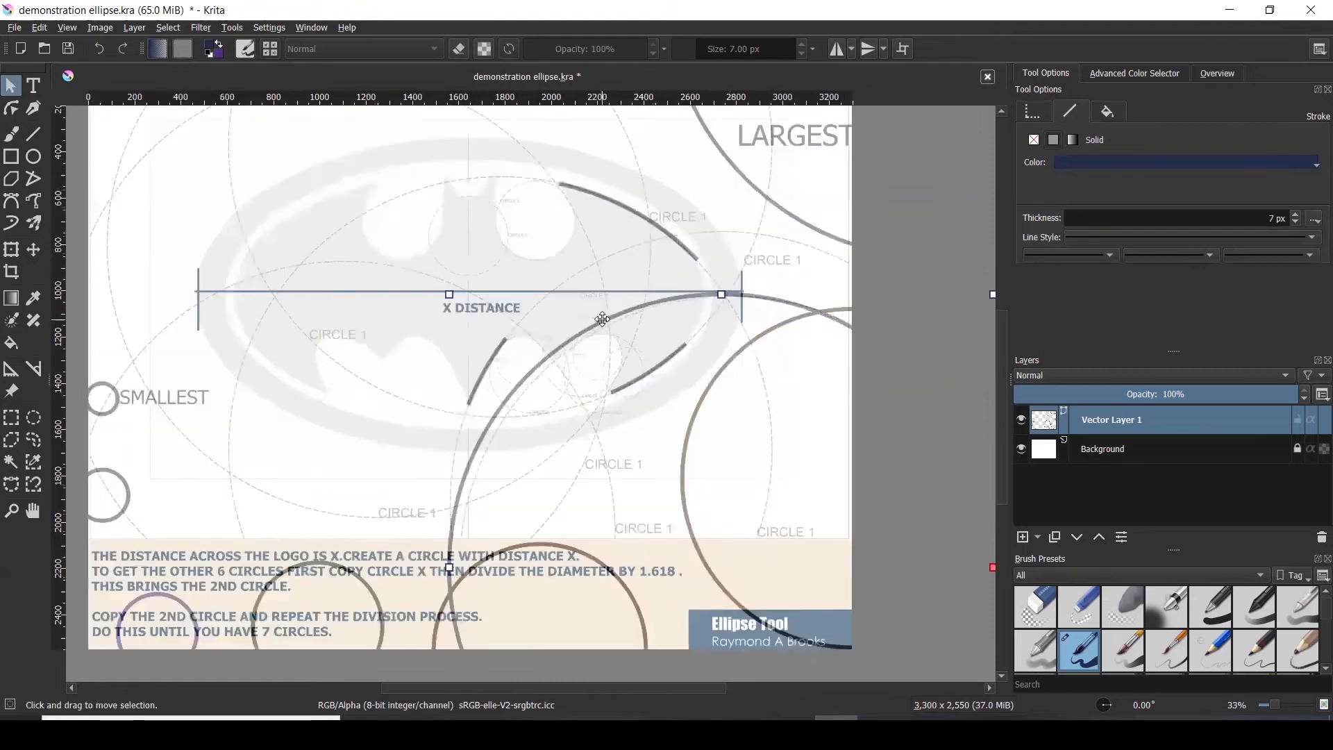
mouse_move(585, 364)
left_mouse_down()
mouse_move(602, 399)
mouse_move(595, 382)
left_mouse_up()
left_click_drag(872, 278, 875, 274)
scroll(782, 250, "down", 2)
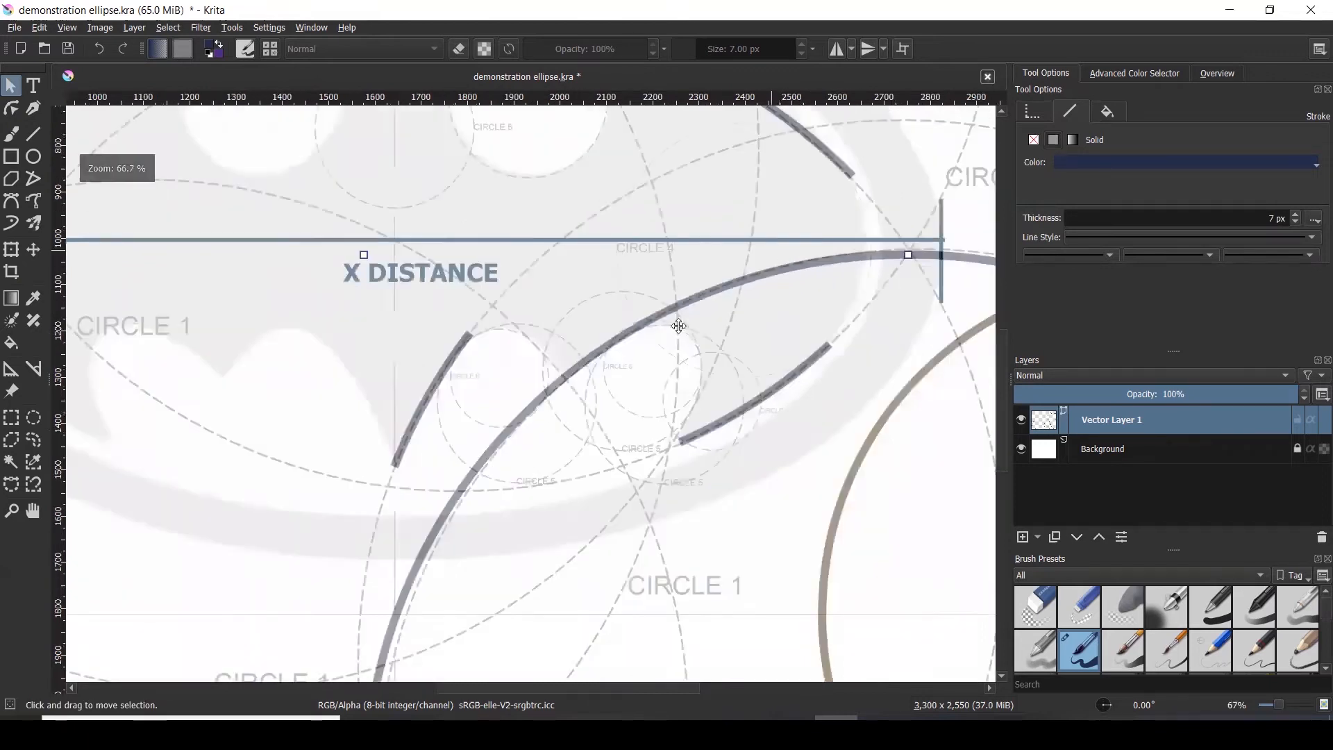
left_click_drag(536, 553, 545, 558)
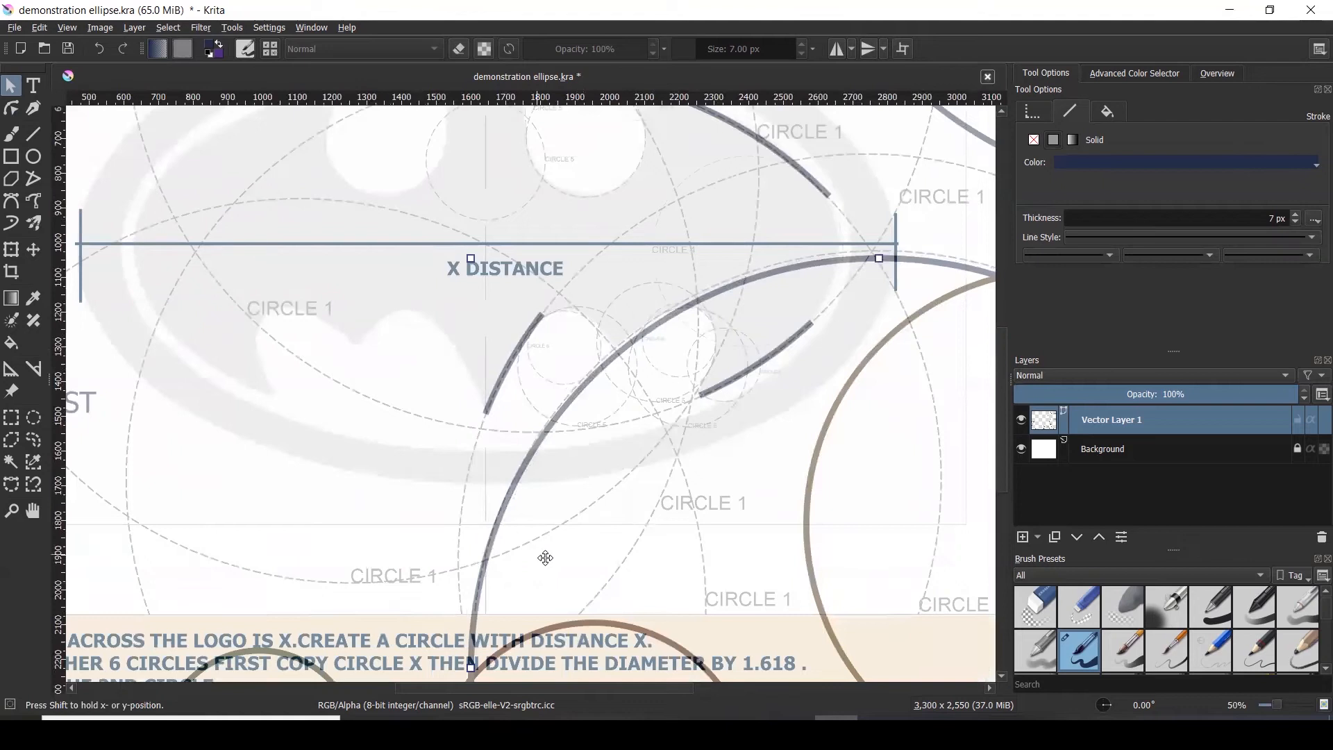
scroll(325, 366, "down", 1)
left_click_drag(853, 365, 854, 362)
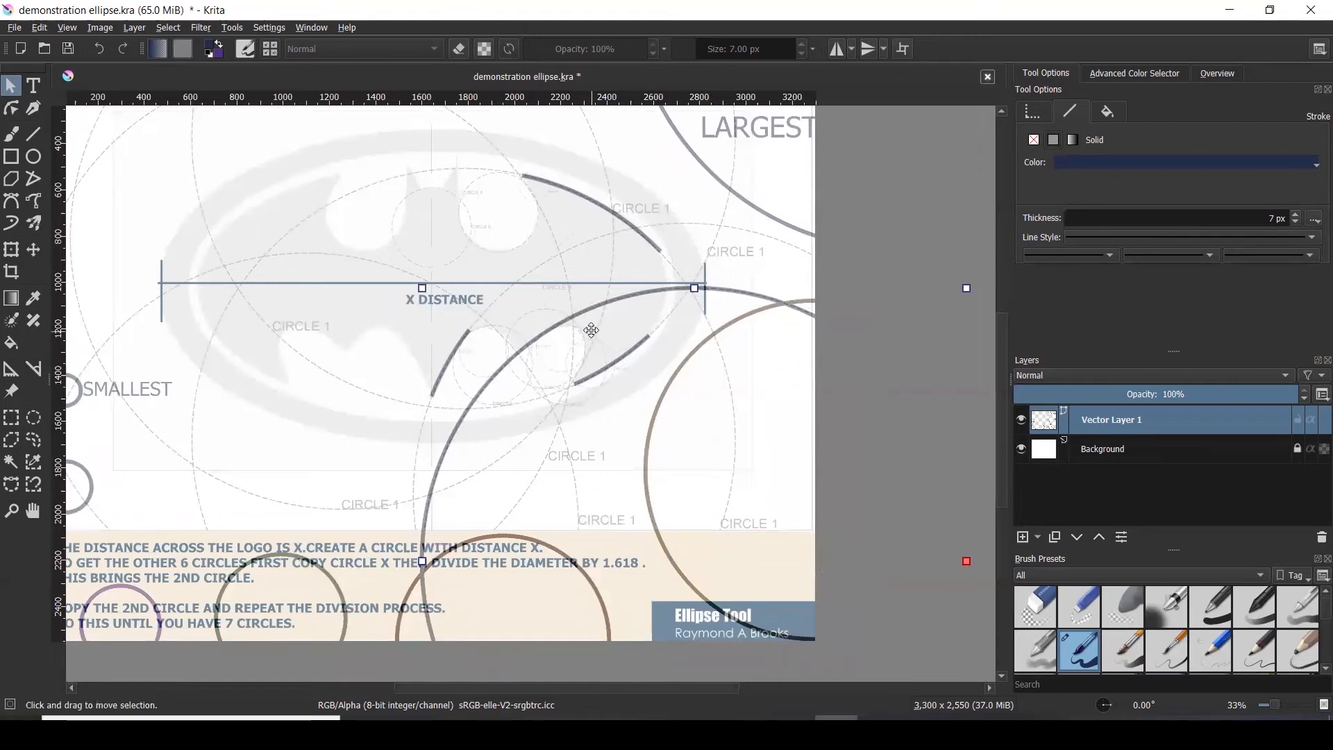
scroll(589, 327, "up", 3)
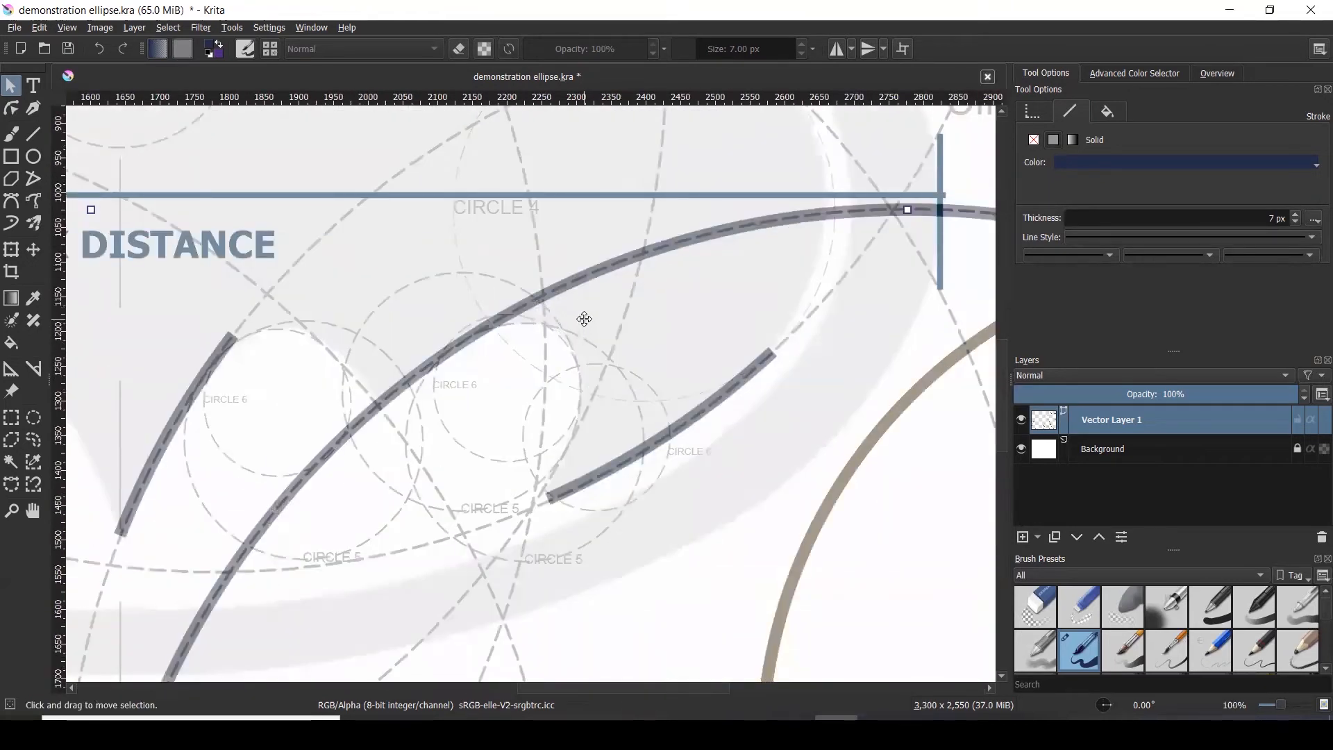
scroll(584, 319, "down", 1)
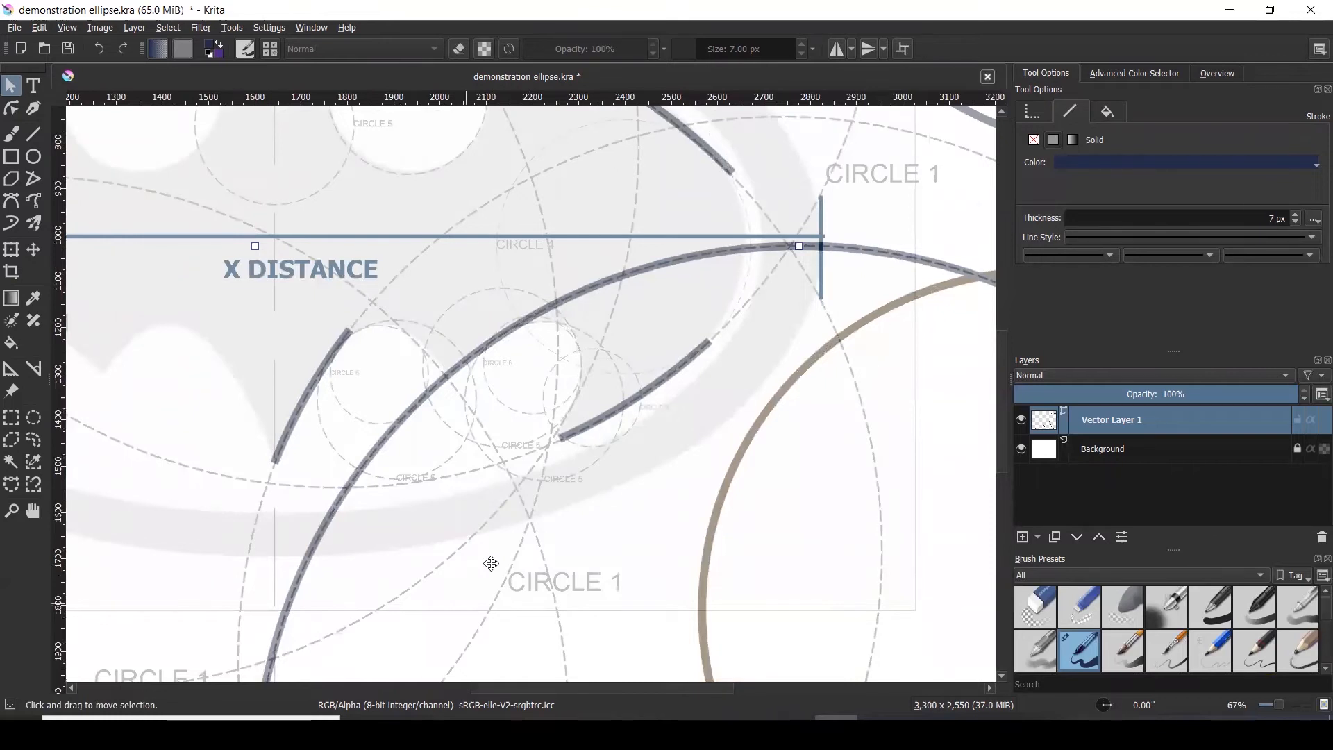
left_click_drag(444, 366, 465, 386)
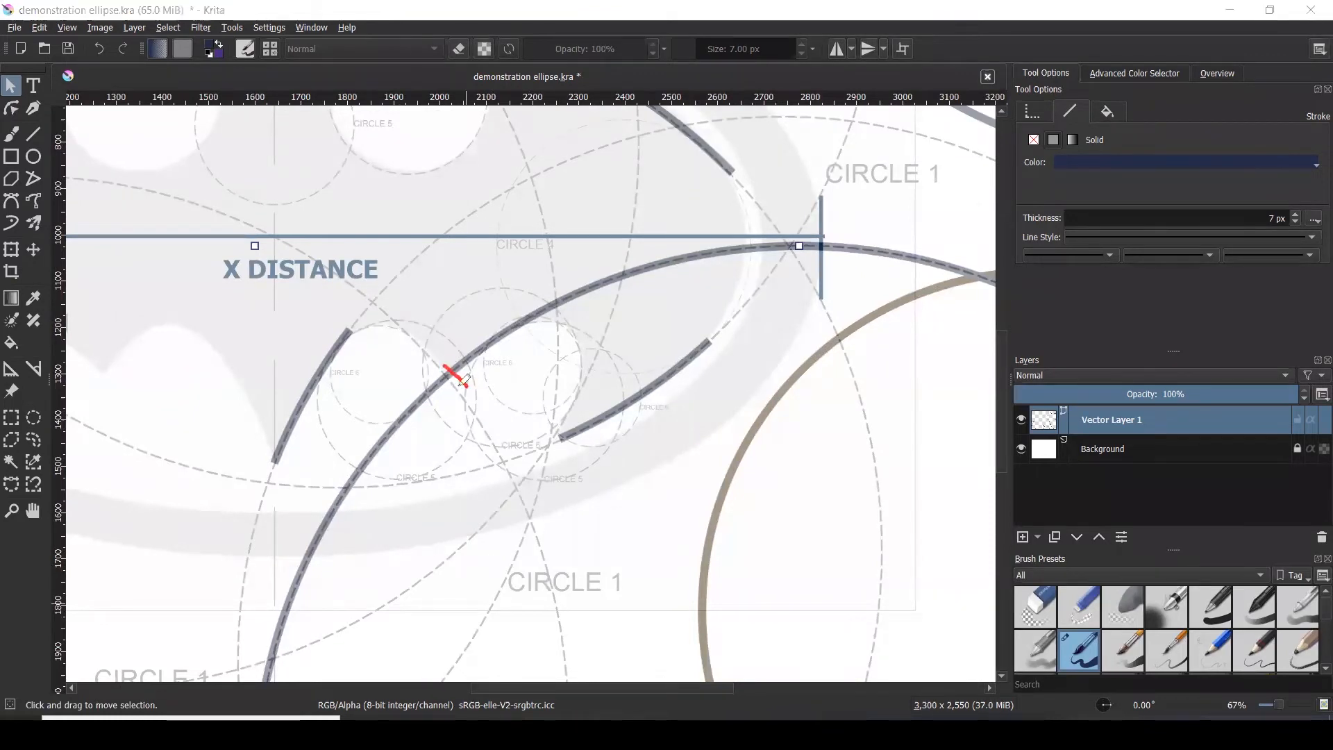
mouse_move(539, 330)
left_mouse_down()
mouse_move(527, 309)
mouse_move(554, 328)
mouse_move(619, 288)
left_mouse_up()
left_click_drag(703, 262, 654, 270)
left_click_drag(426, 362, 432, 407)
left_click_drag(411, 394, 418, 444)
left_click_drag(399, 412, 381, 463)
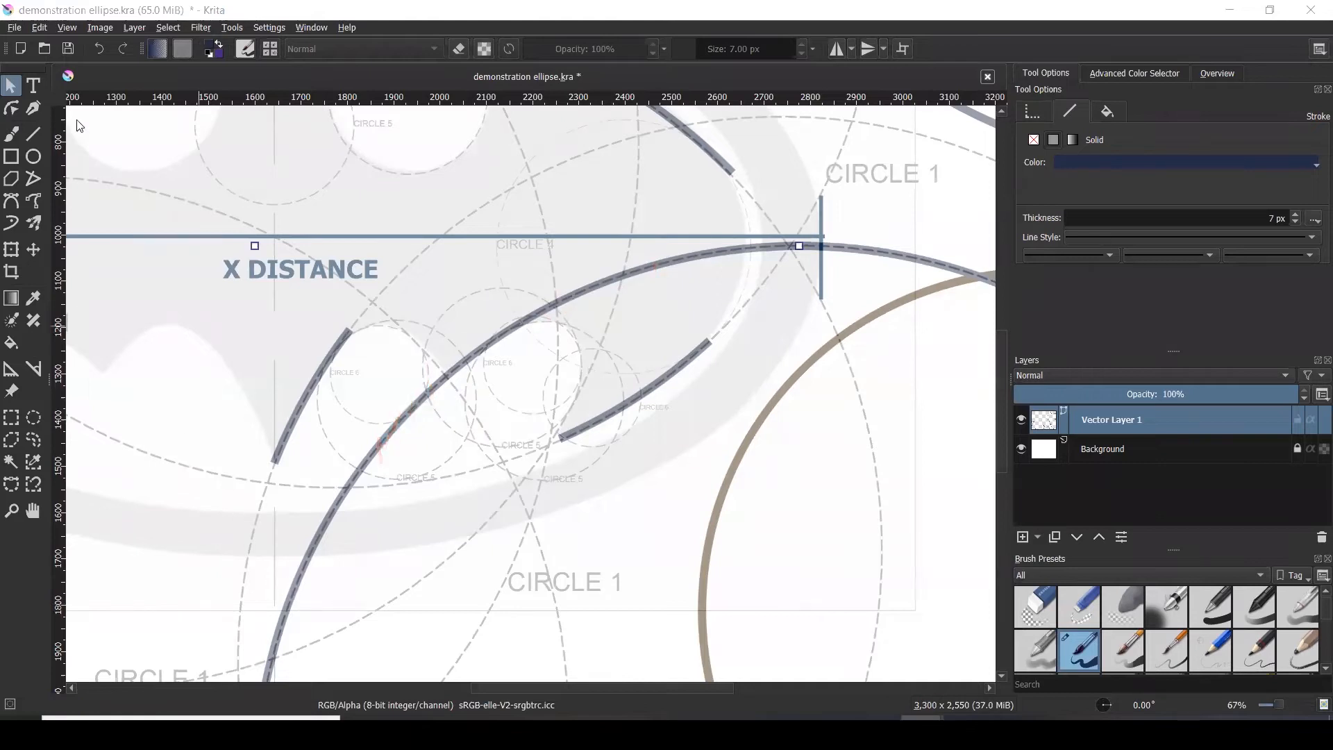
- Convert the aligned circle to a path and insert points at the cusp between the two lower right scallops and at the second scallop's top
left_click(17, 108)
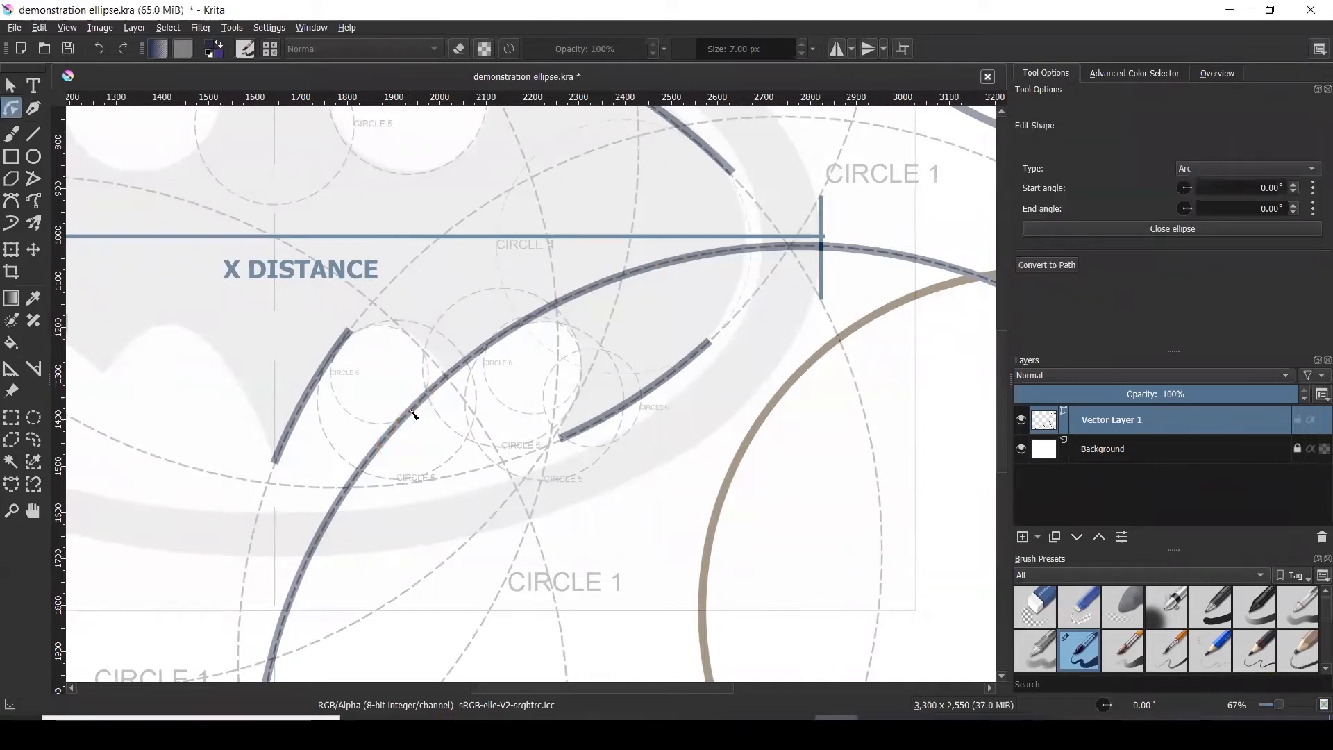
right_click(388, 434)
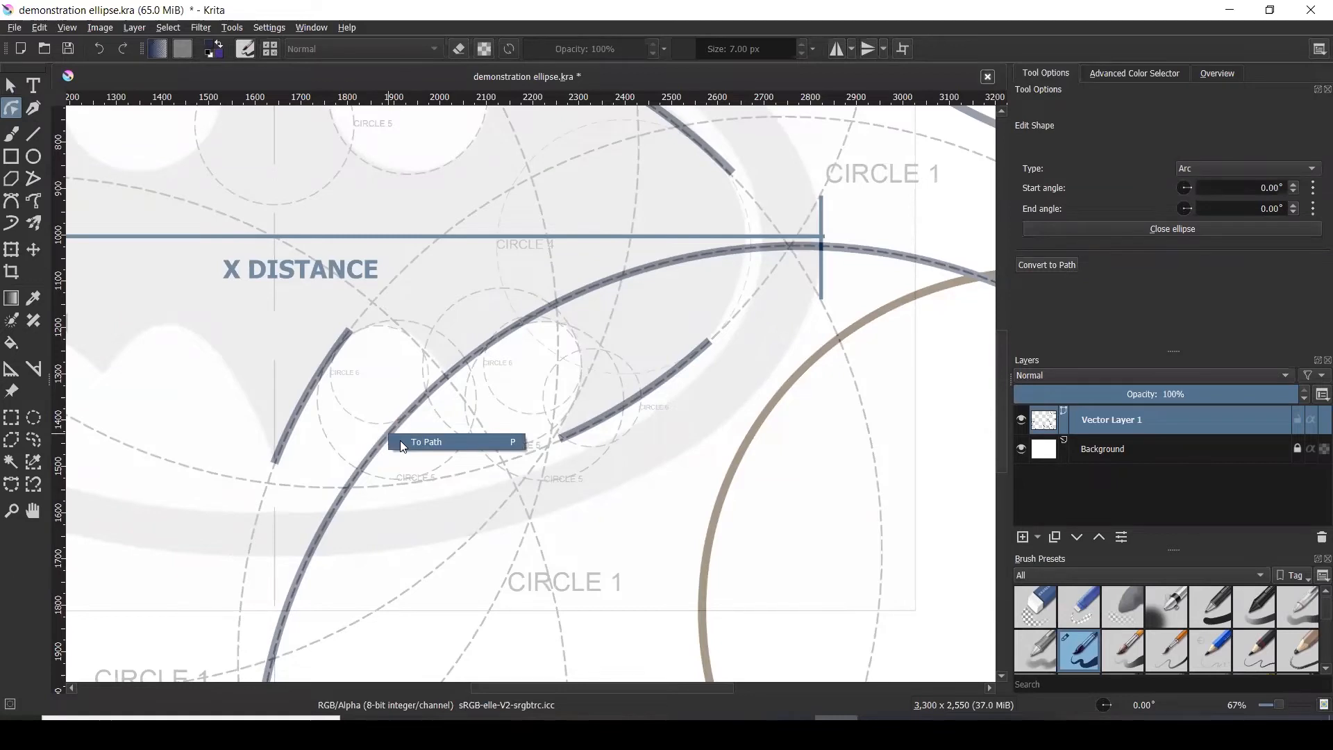
left_click(402, 443)
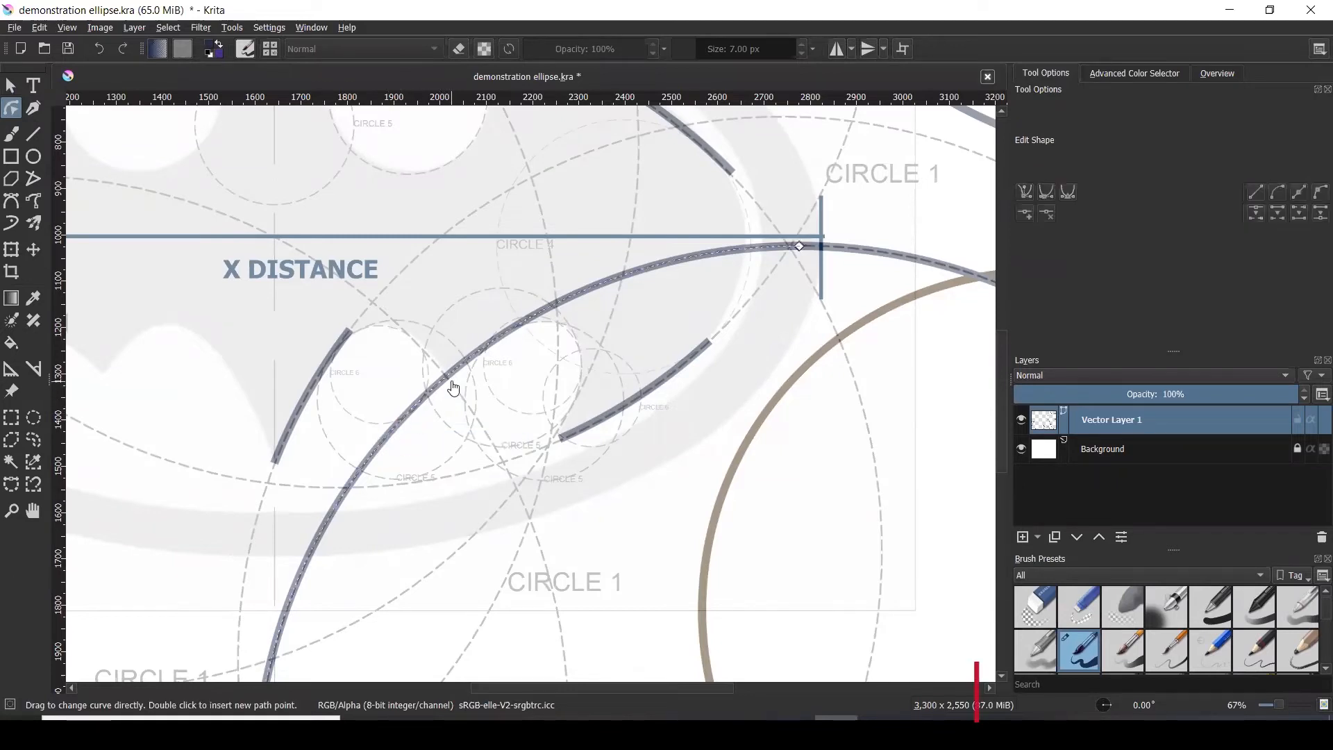
right_click(447, 381)
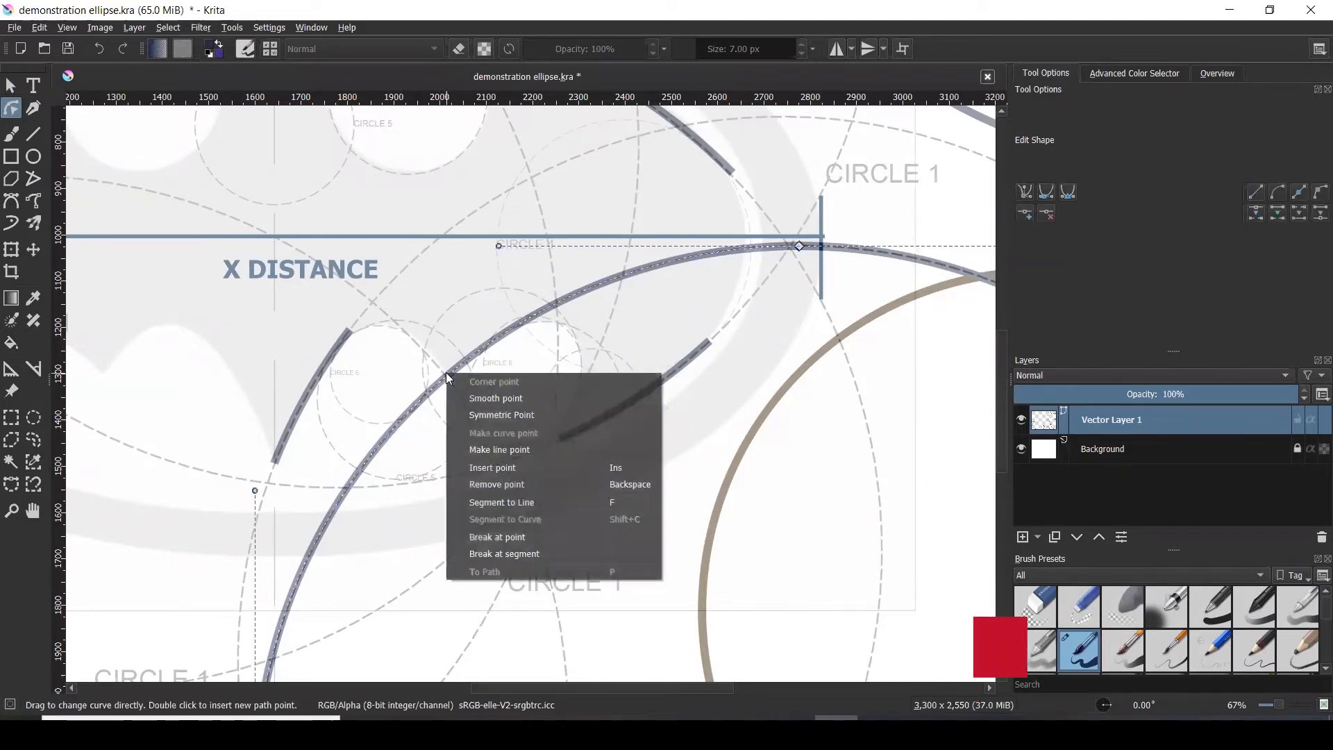
left_click(501, 470)
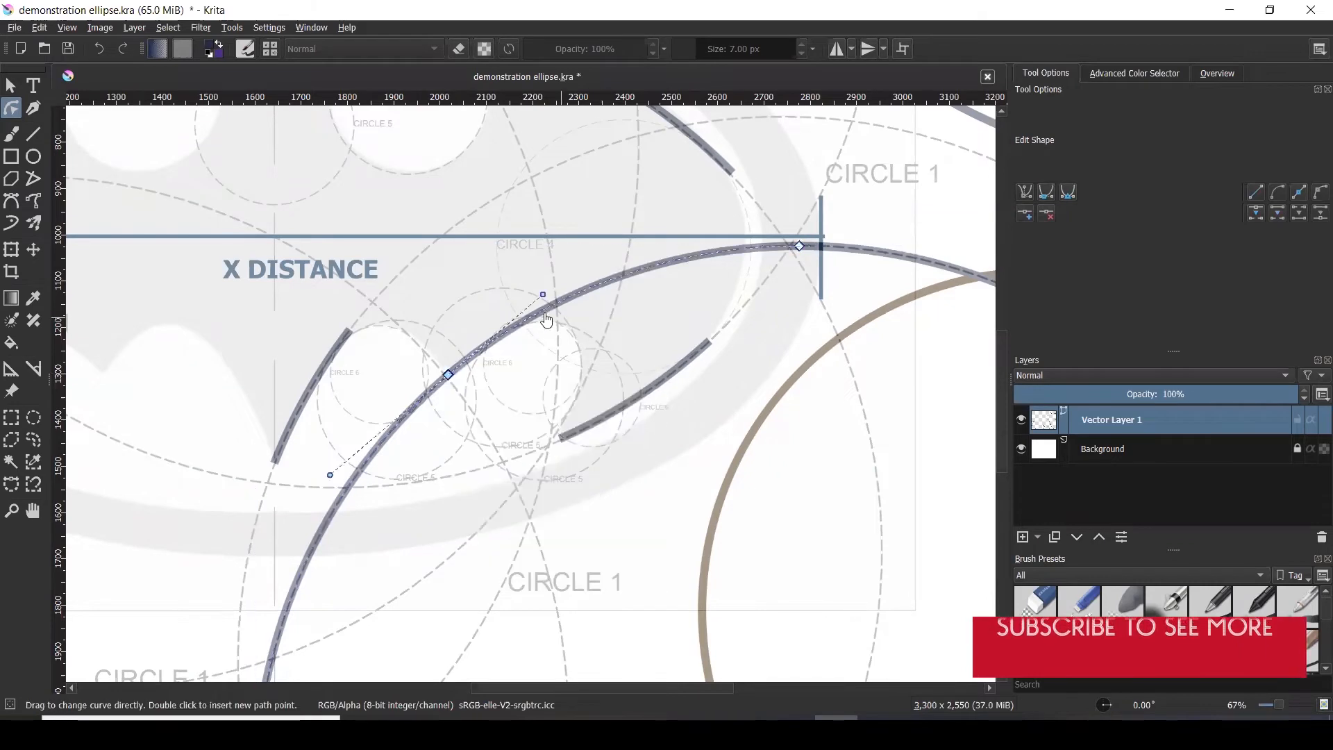
scroll(527, 320, "up", 3)
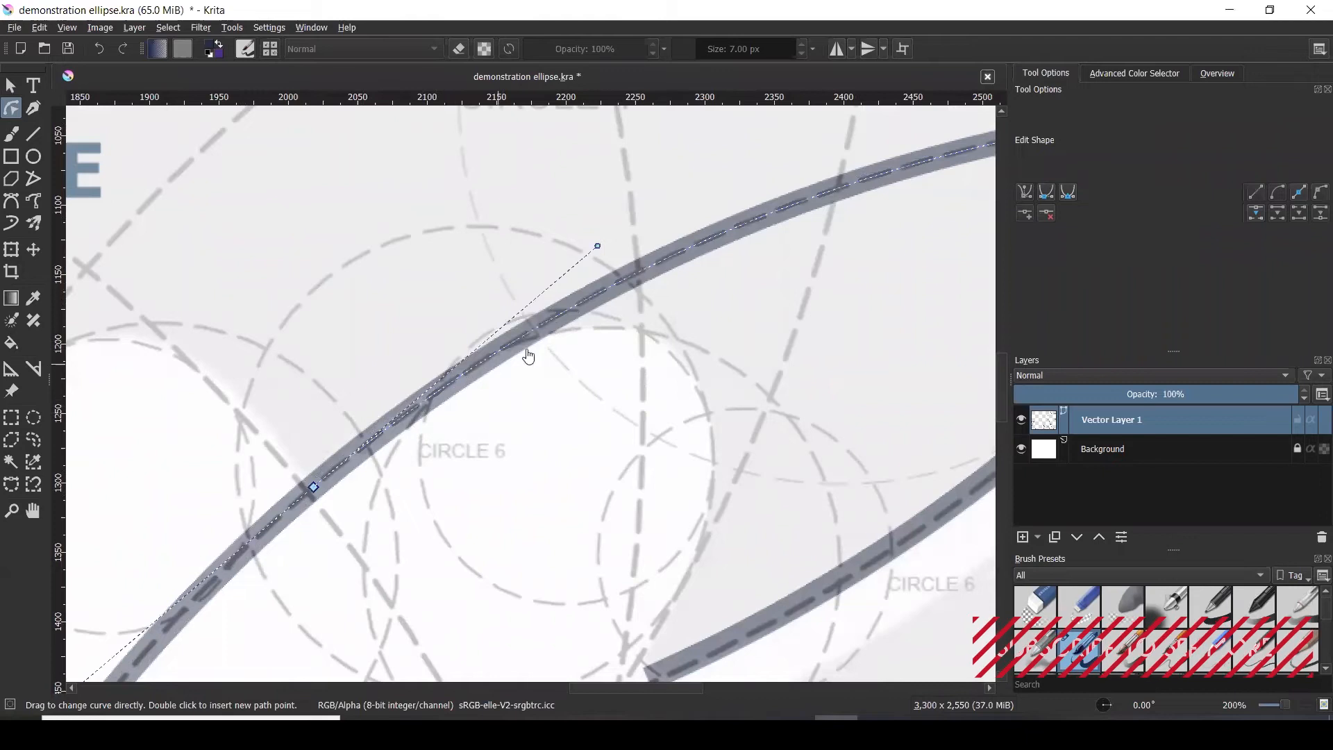
right_click(551, 322)
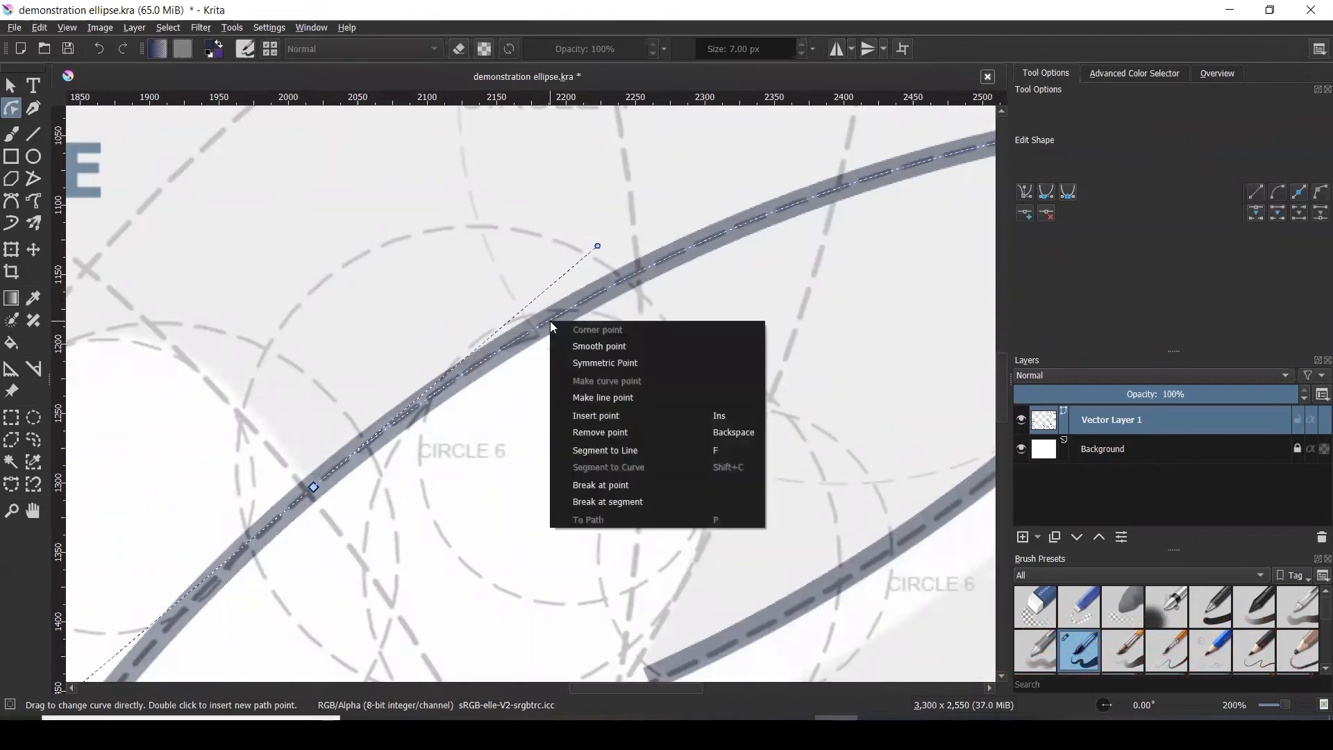
left_click(599, 415)
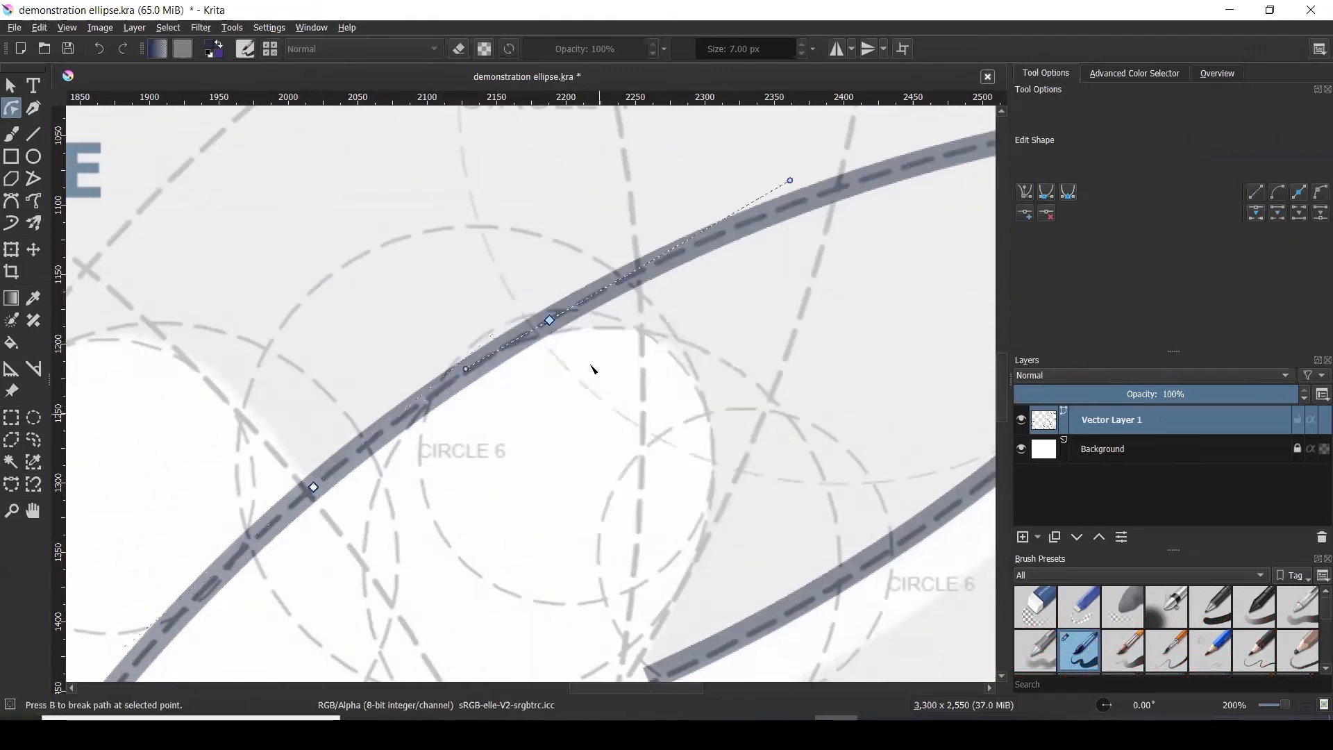
- Break the path at the segments above and below the short arc along the second lower right scallop
right_click(589, 297)
left_click(679, 479)
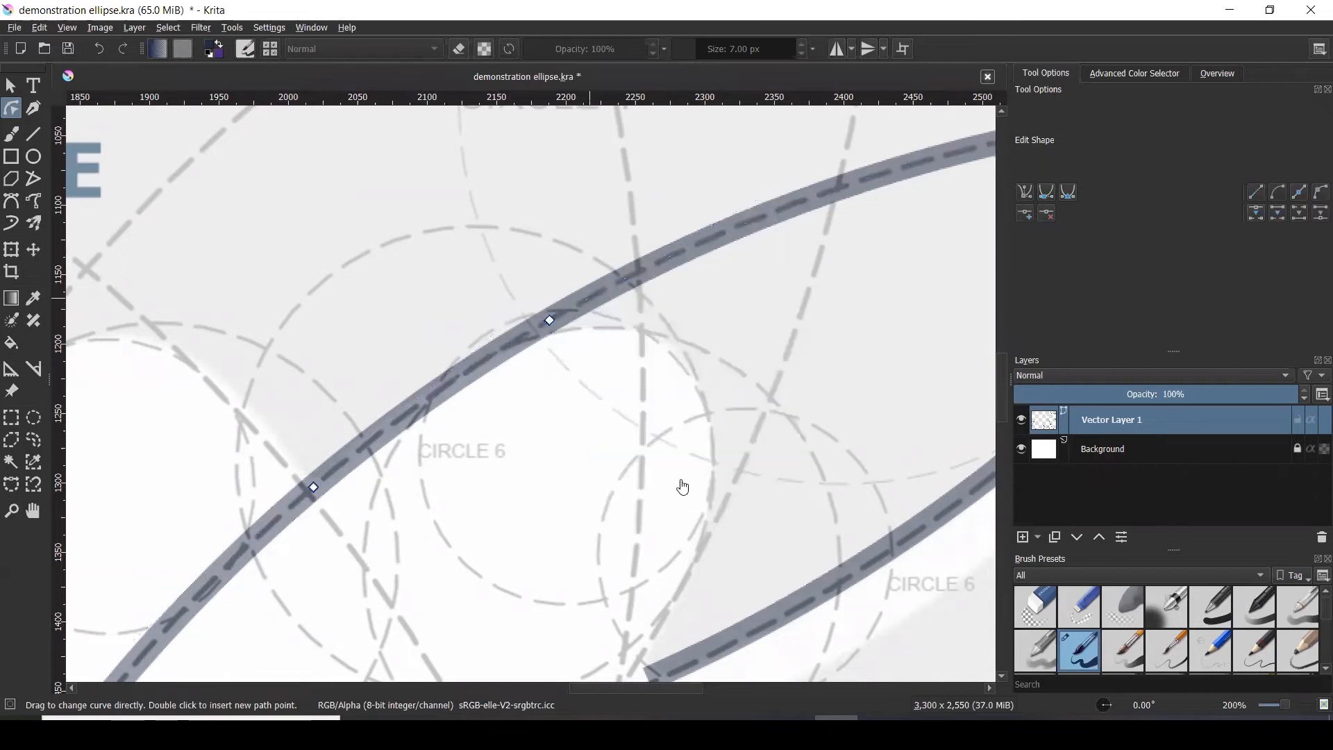
right_click(276, 533)
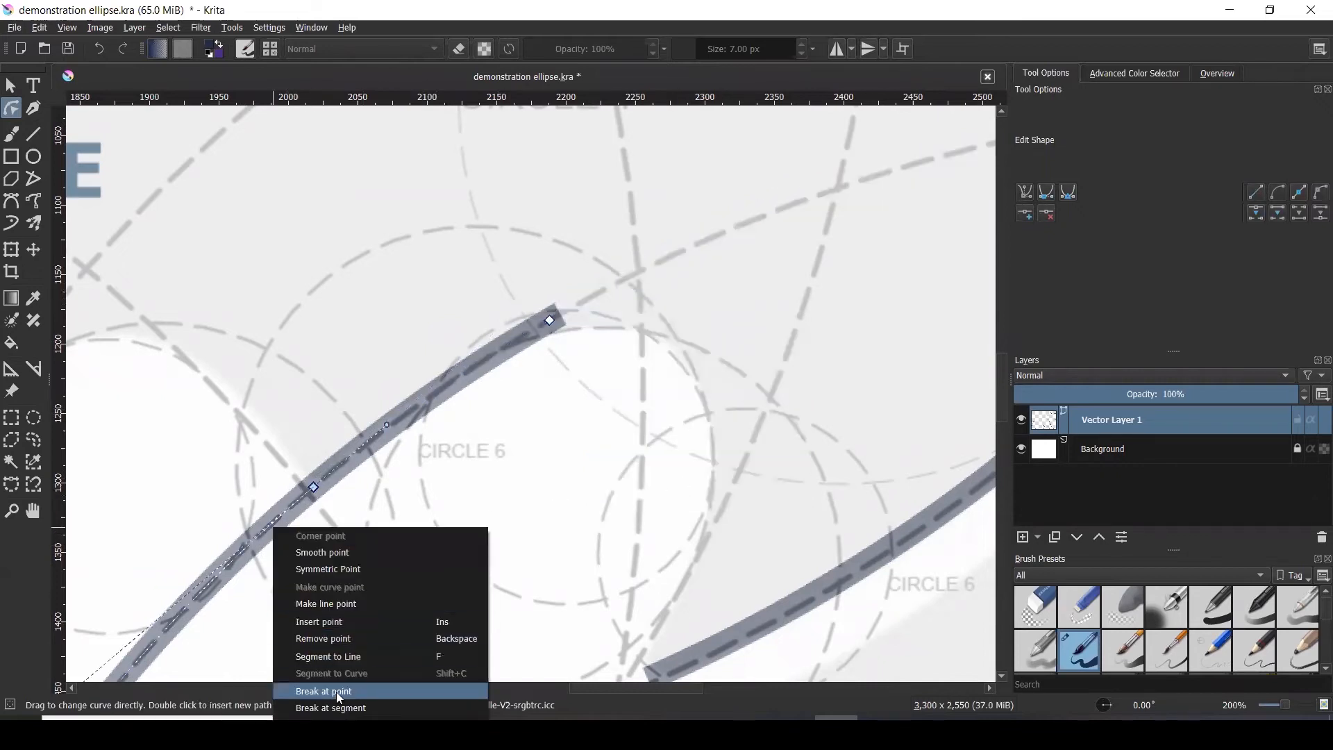
left_click(339, 701)
- Delete the leftover circle segments, keeping only the short arc along the second lower right scallop
scroll(520, 343, "down", 1)
scroll(519, 343, "down", 5)
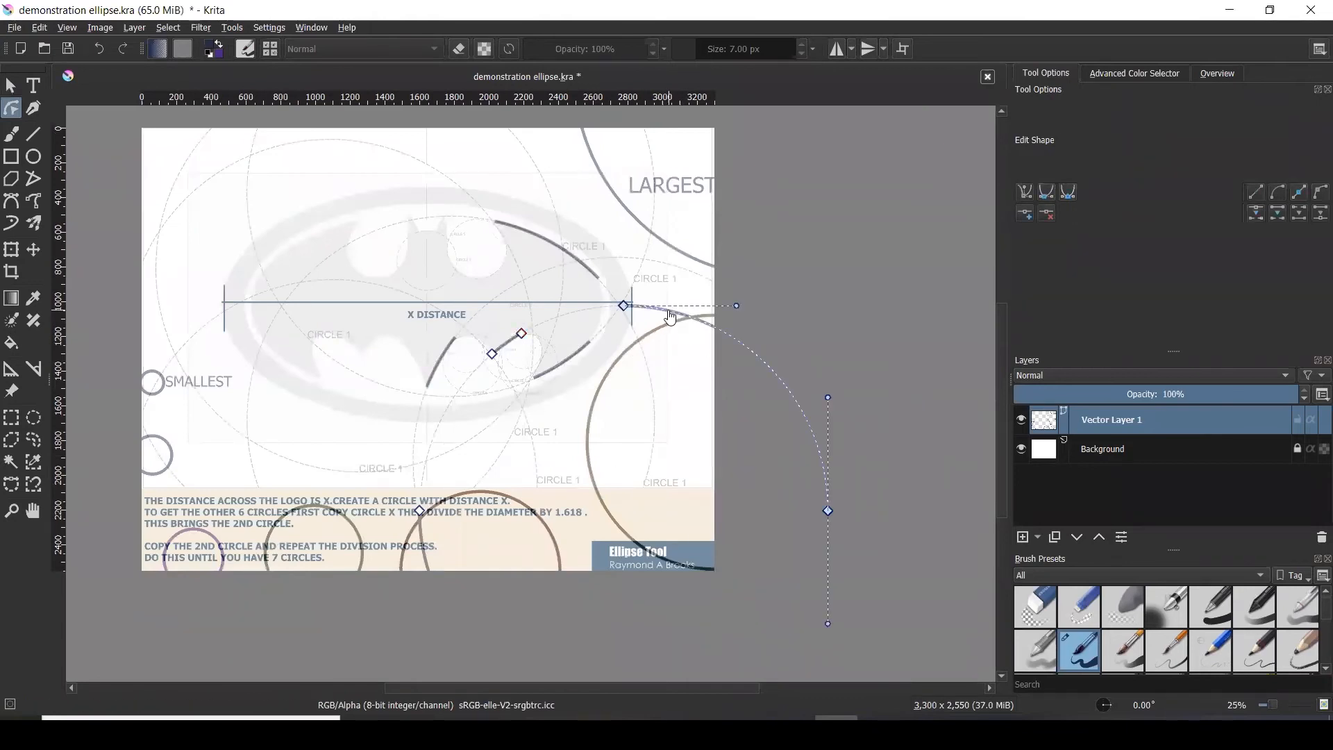
key("Delete")
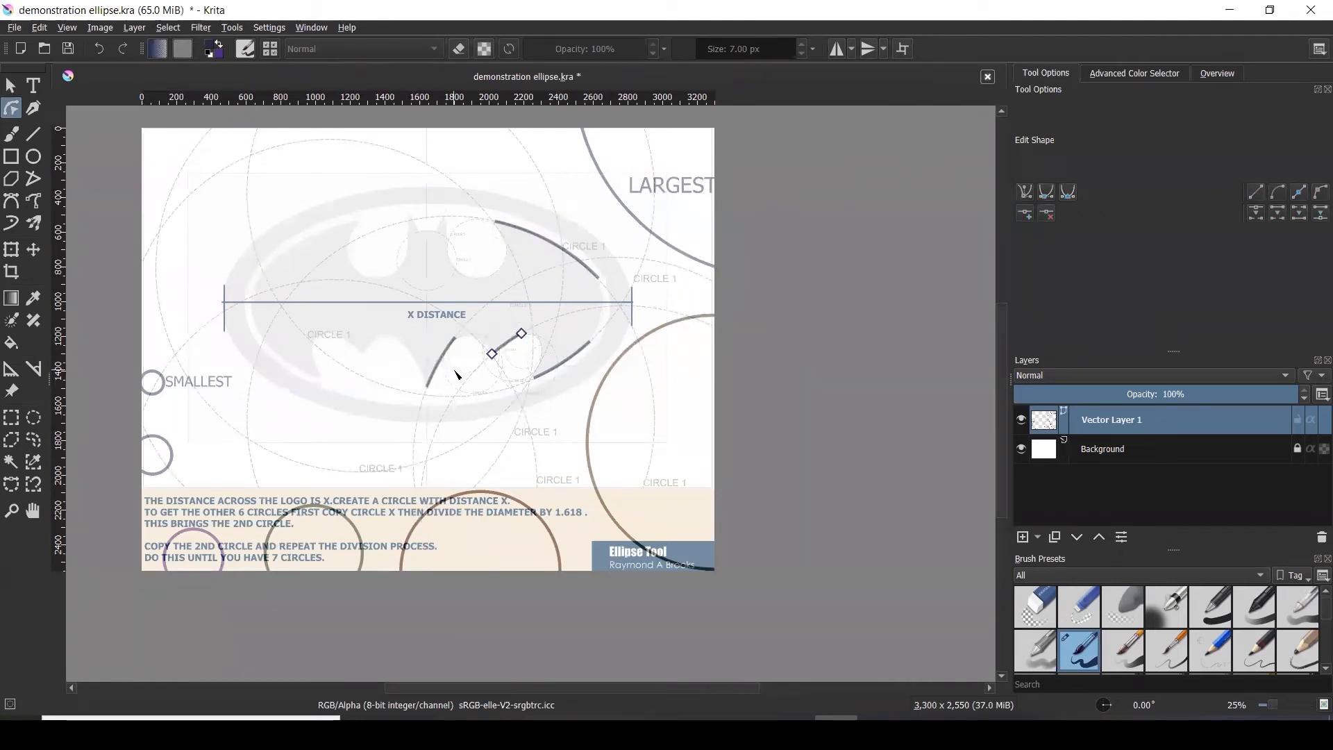
scroll(450, 372, "up", 3)
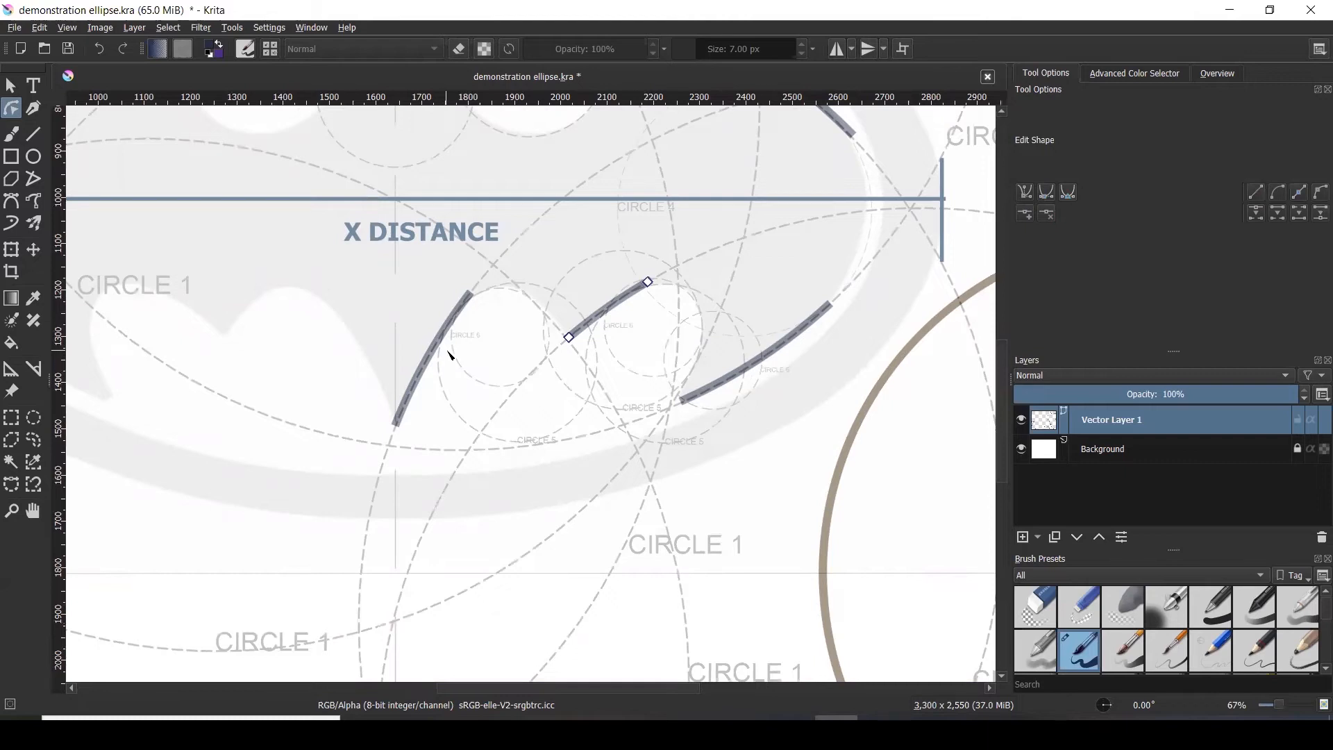
scroll(450, 356, "up", 1)
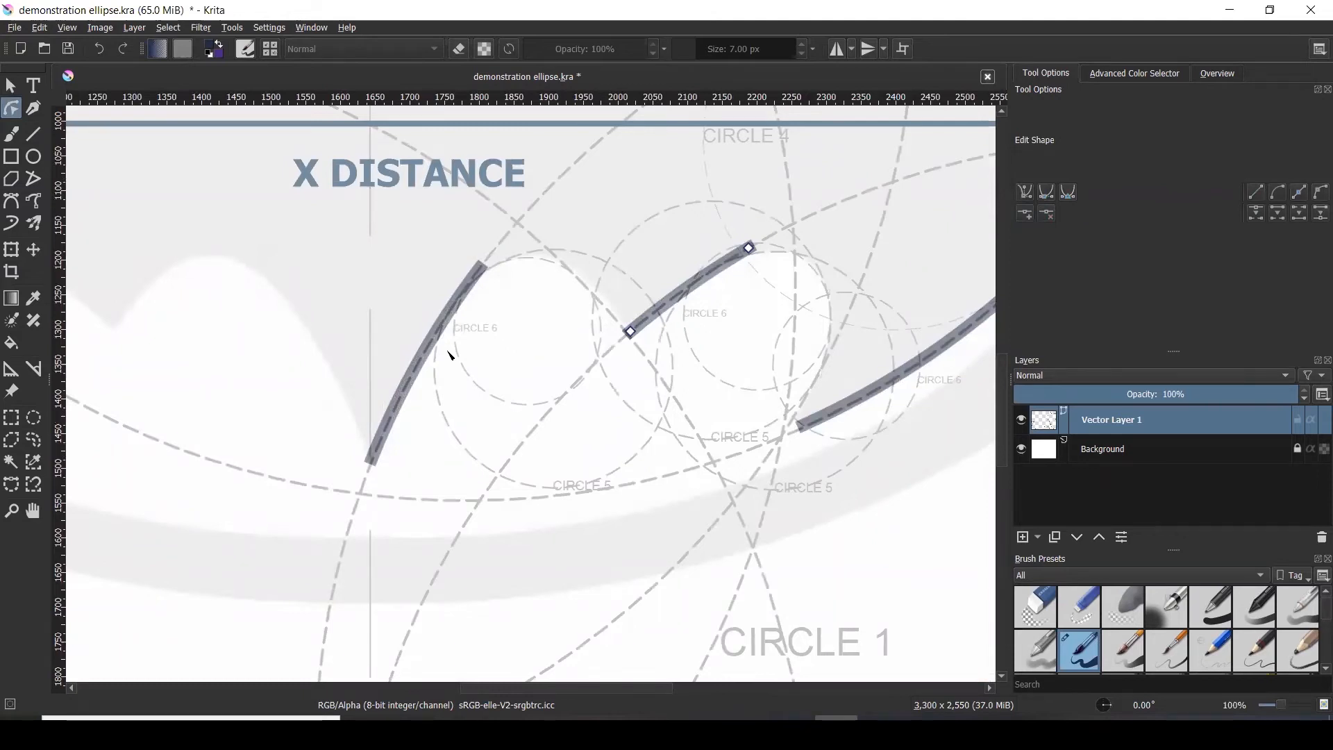
- Paste another copy of the large circle and move it roughly onto the dashed CIRCLE 1 track descending through the first lower right scallop
scroll(450, 356, "down", 2)
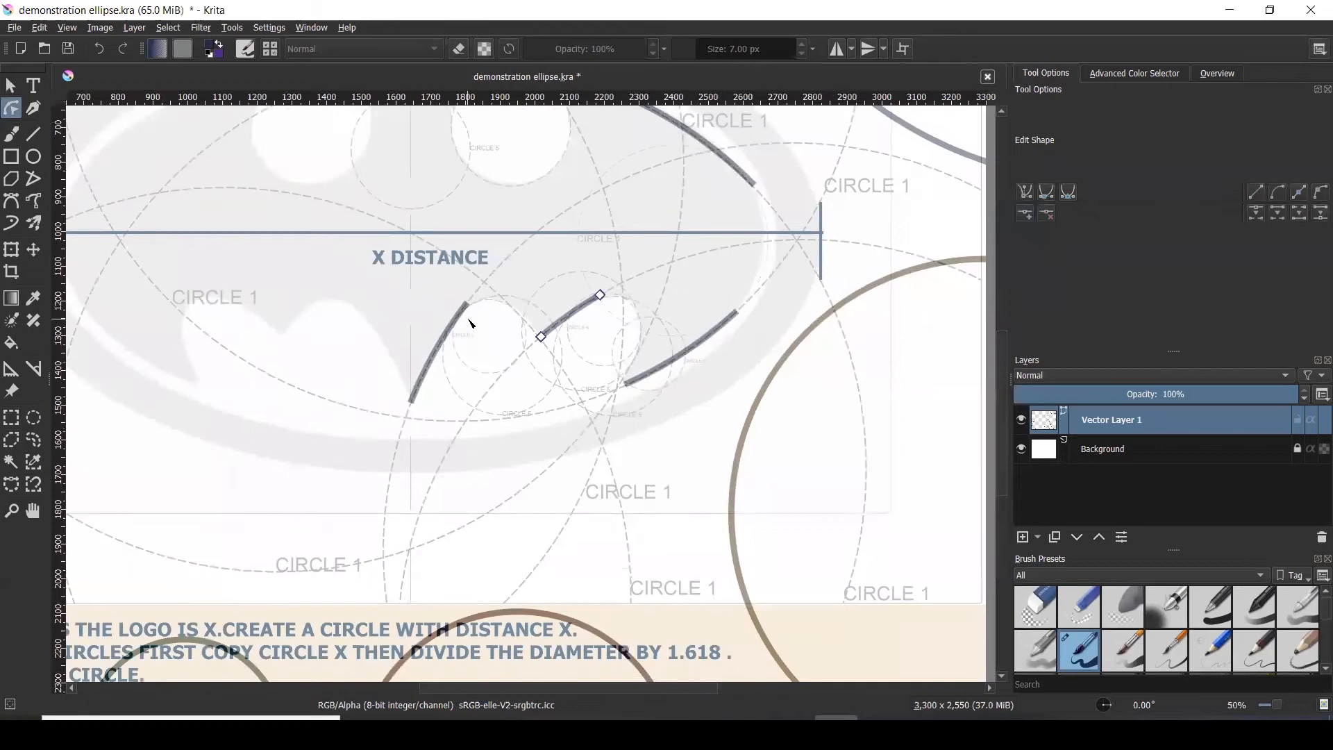
scroll(471, 323, "down", 1)
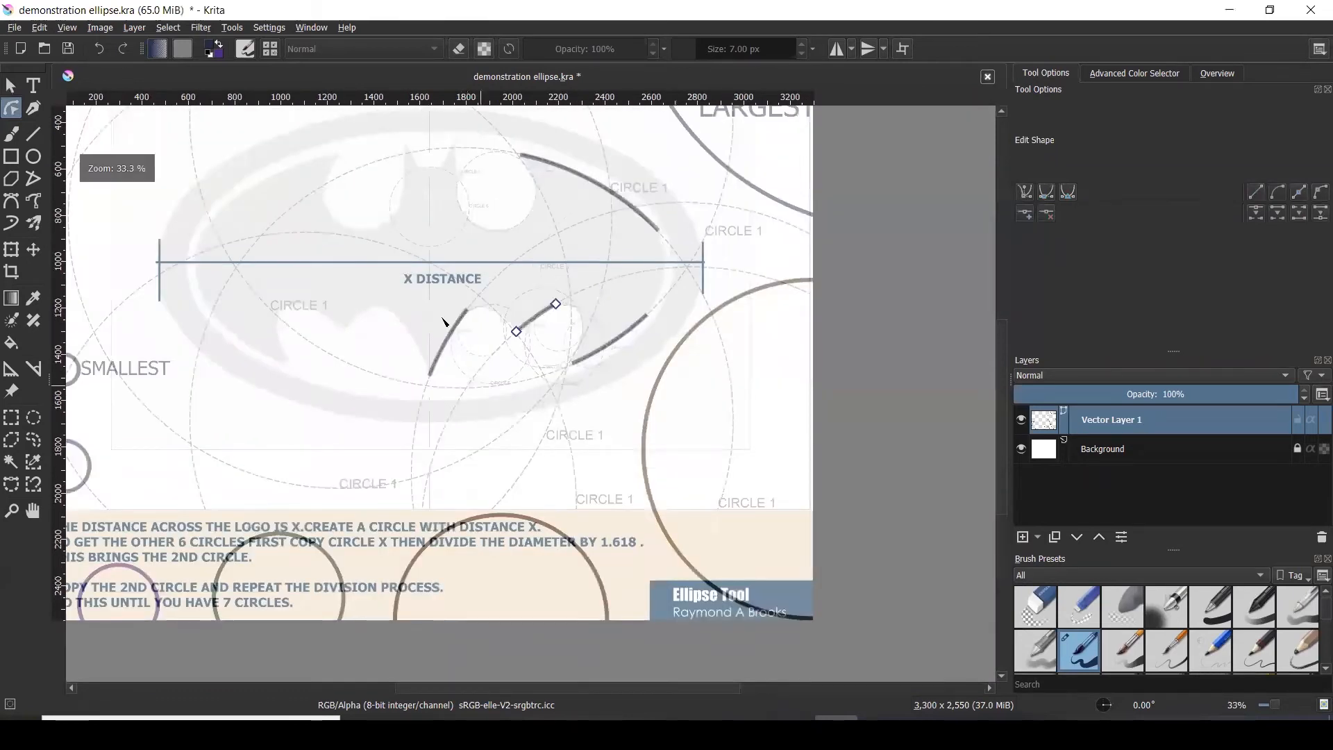
left_click(10, 85)
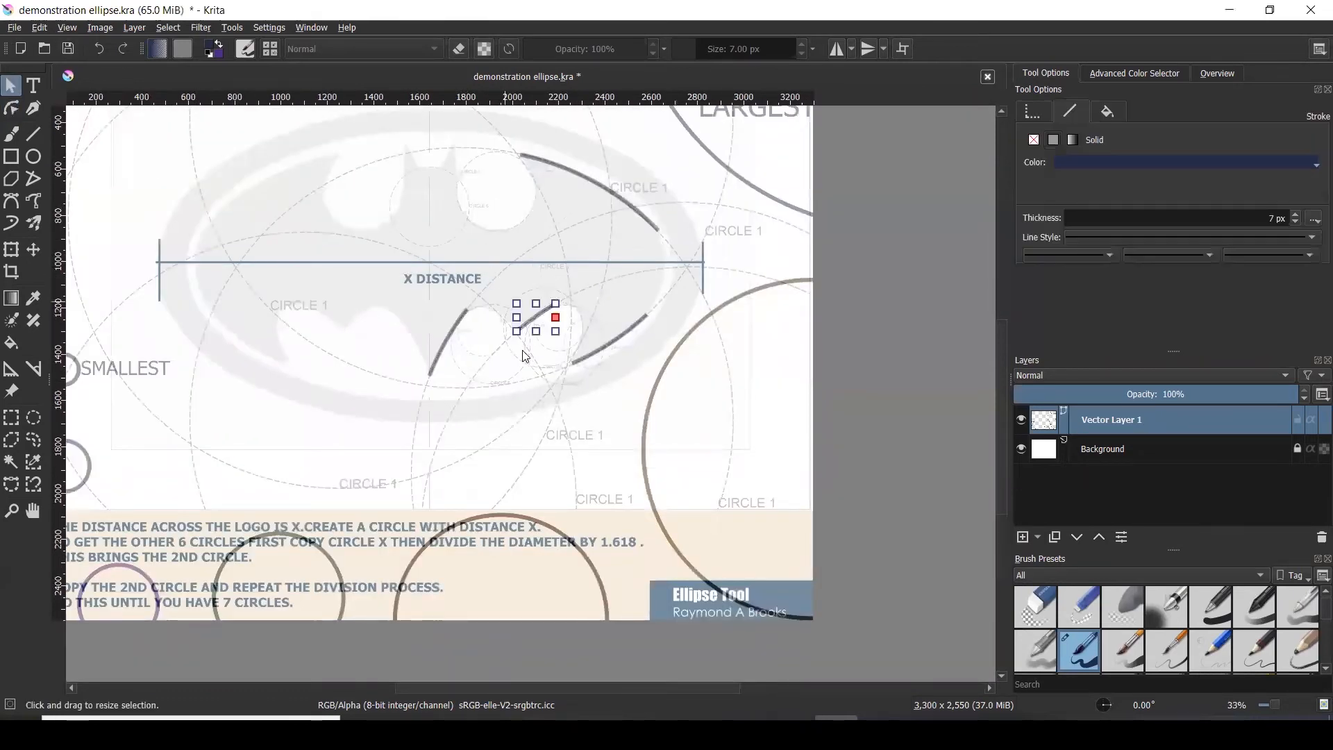
left_click(509, 386)
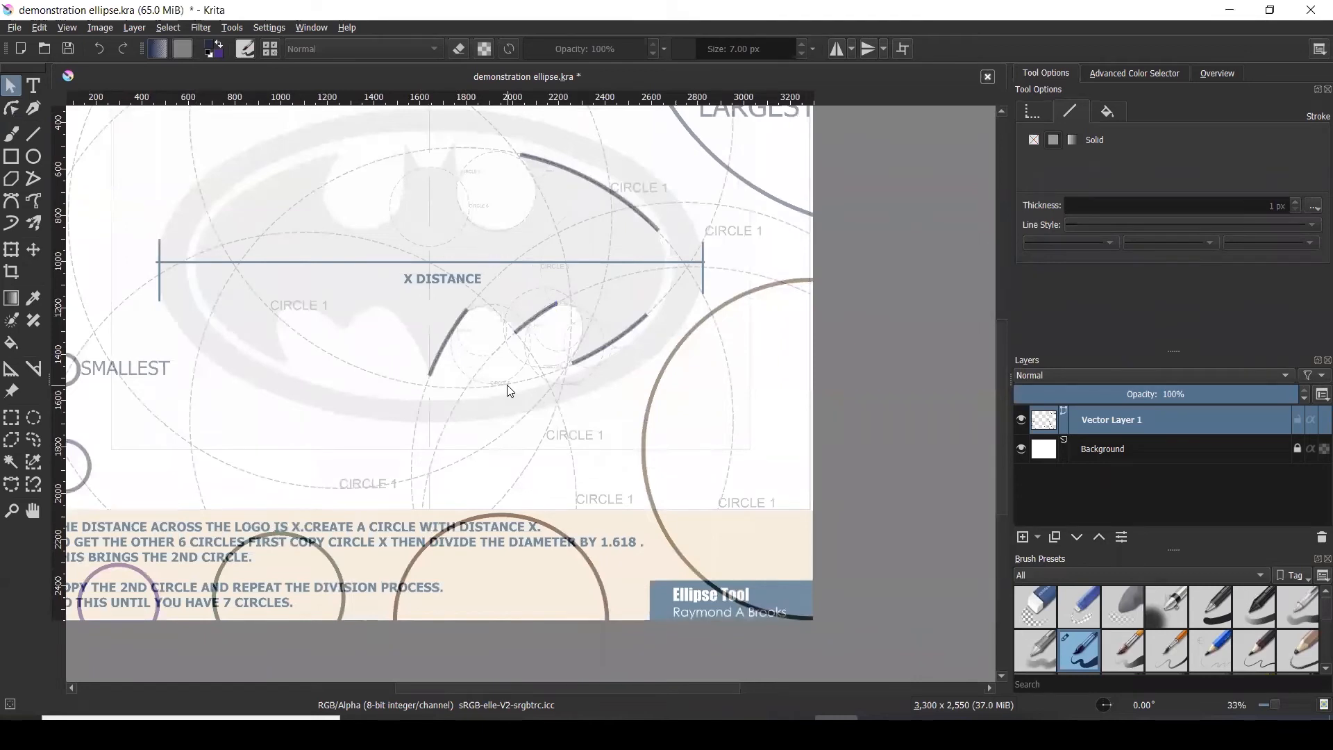
key("ctrl+v")
left_click_drag(639, 155, 361, 234)
scroll(472, 306, "up", 3)
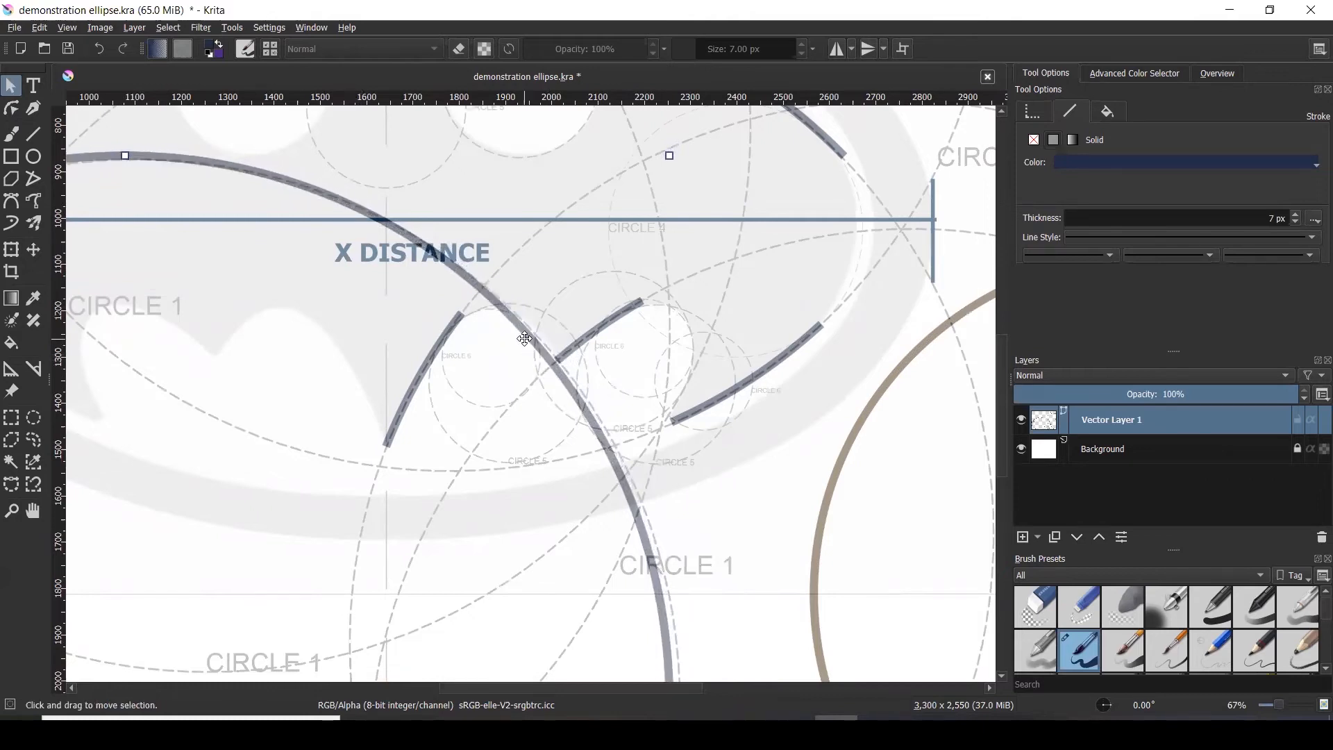
- Fine-tune the pasted circle's position until it follows the dashed CIRCLE 1 track through the cusp between the two lower right scallops
left_click_drag(523, 337, 534, 341)
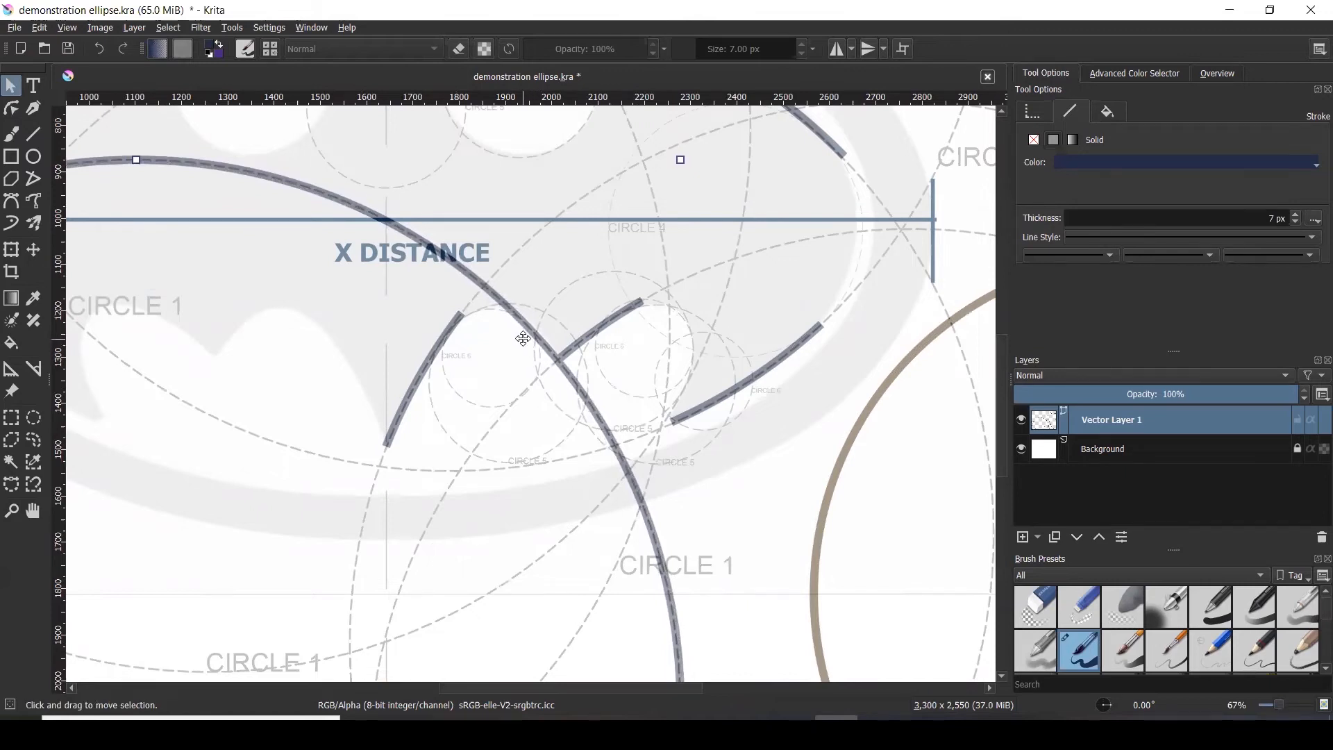
left_click_drag(530, 337, 533, 341)
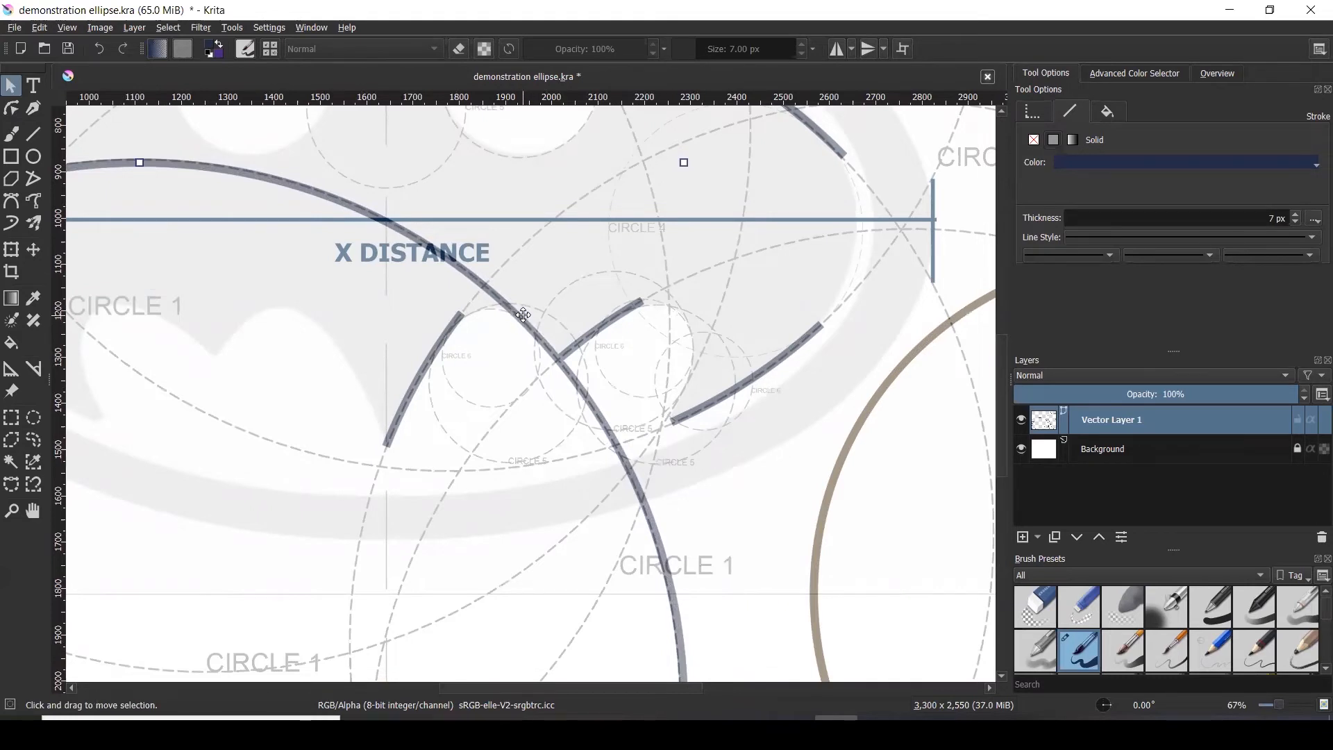
scroll(609, 313, "down", 2)
left_click_drag(409, 421, 408, 417)
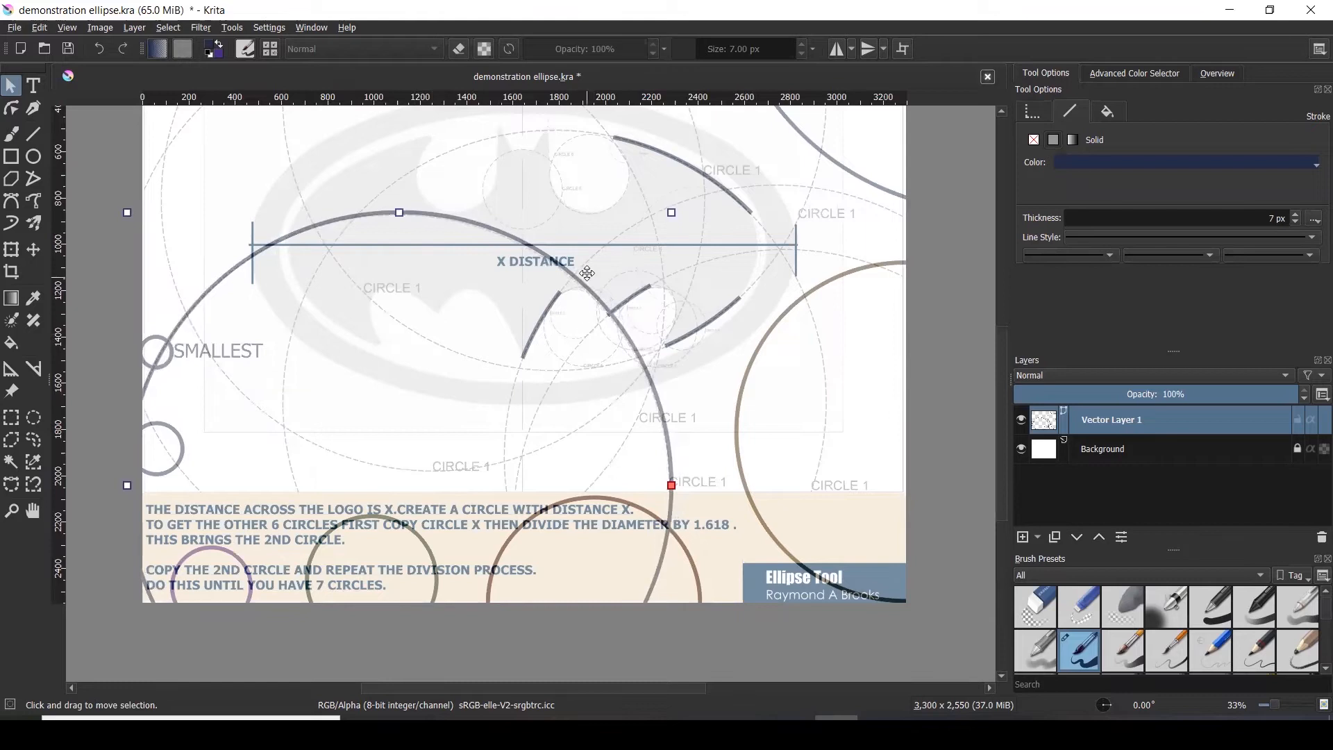
scroll(581, 275, "up", 3)
left_click_drag(567, 305, 568, 310)
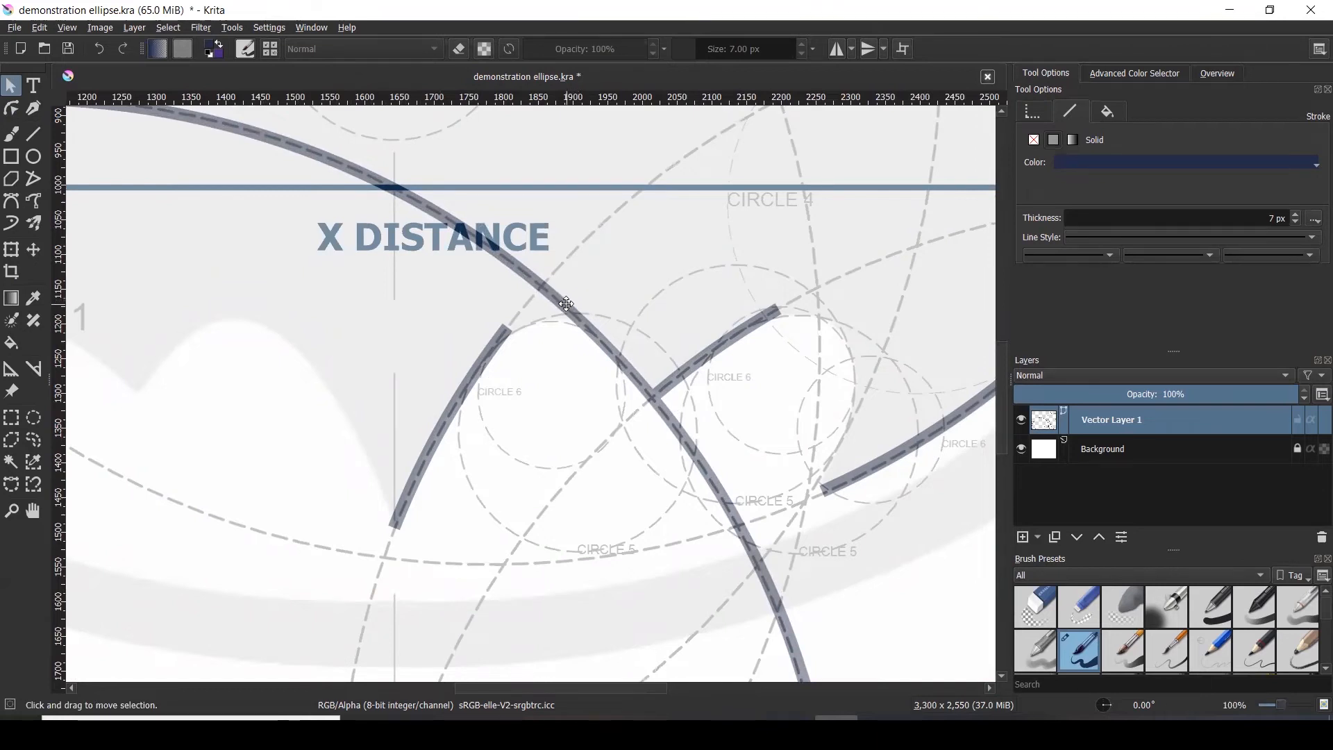
left_click(565, 306)
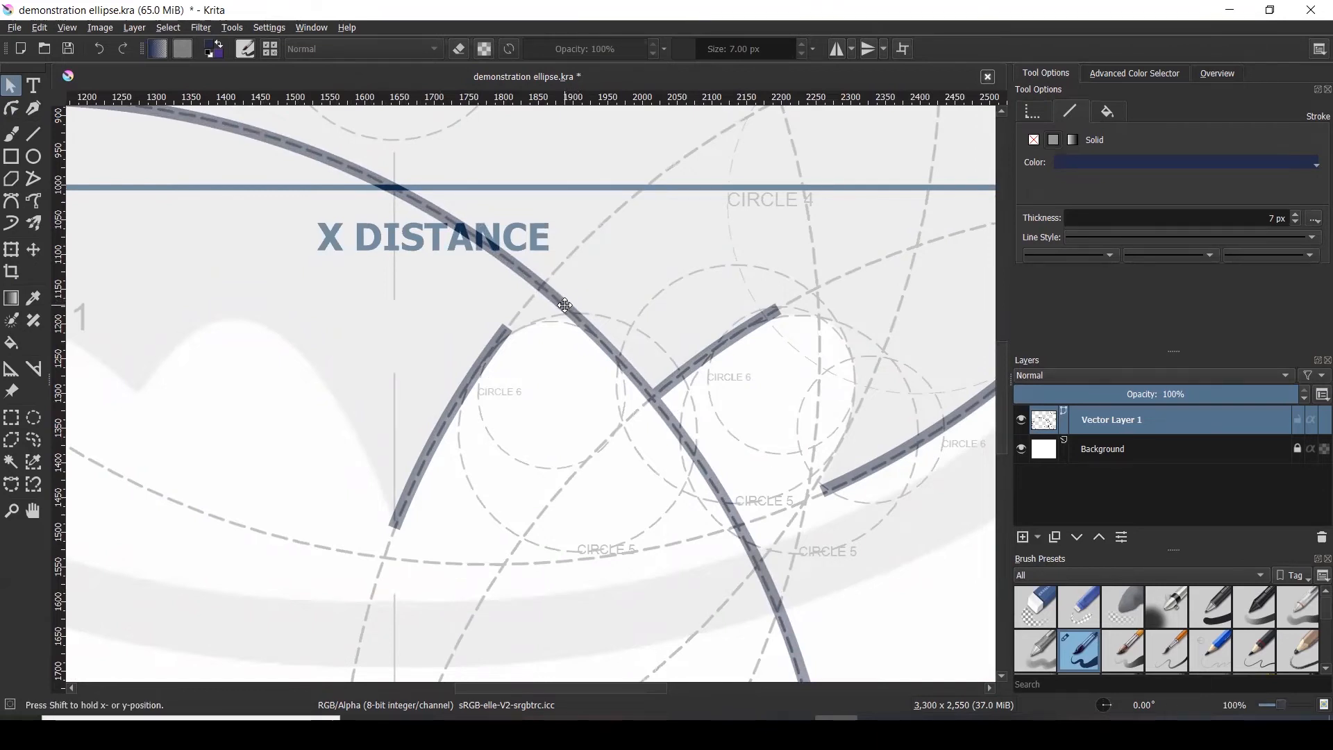
left_click_drag(567, 307, 560, 302)
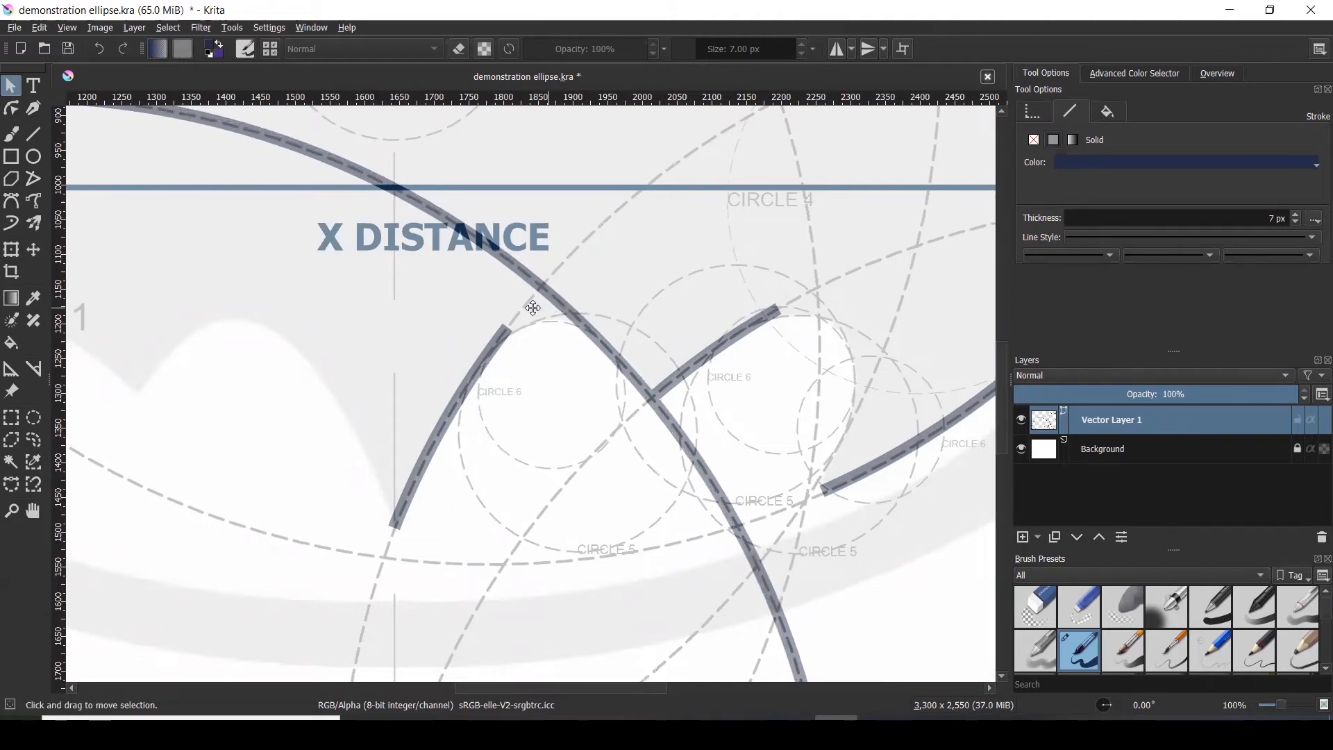
- Convert the aligned circle to a path and insert points at the first scallop's upper right edge and at the cusp between the scallops
left_click(13, 106)
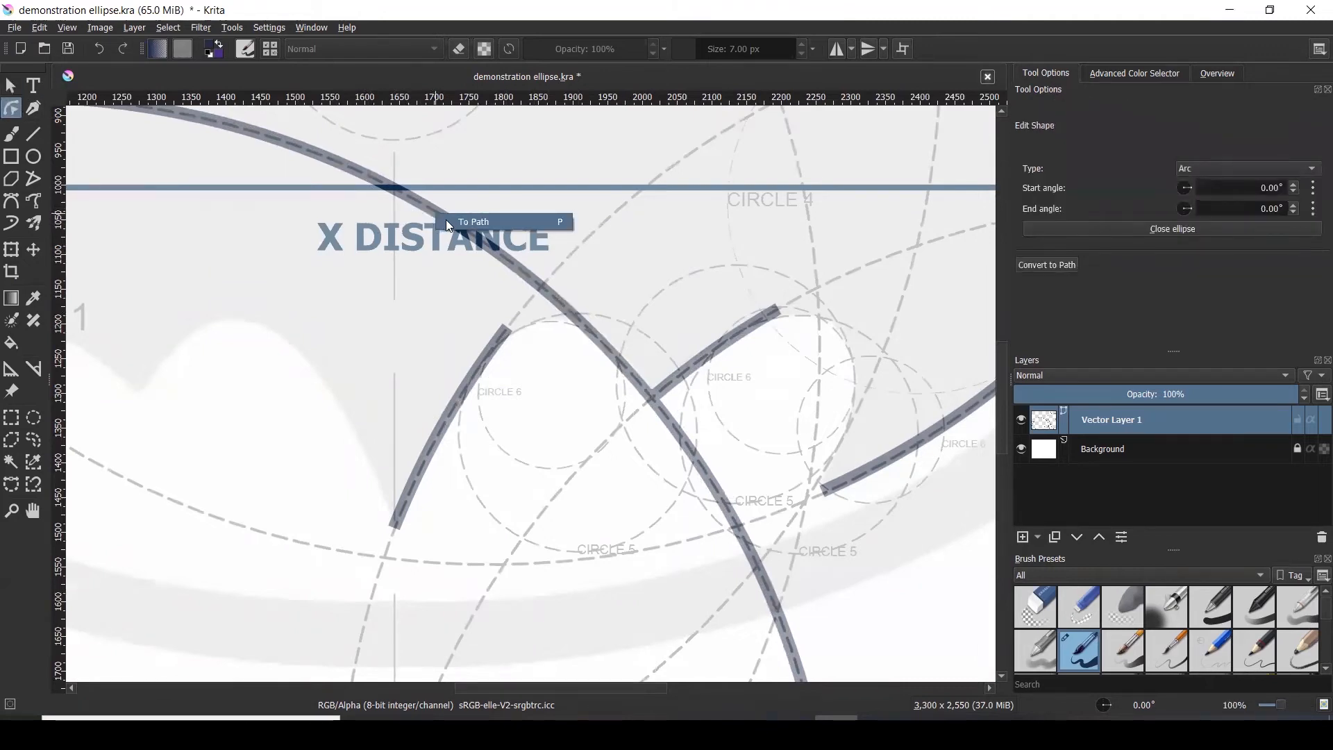
left_click(448, 222)
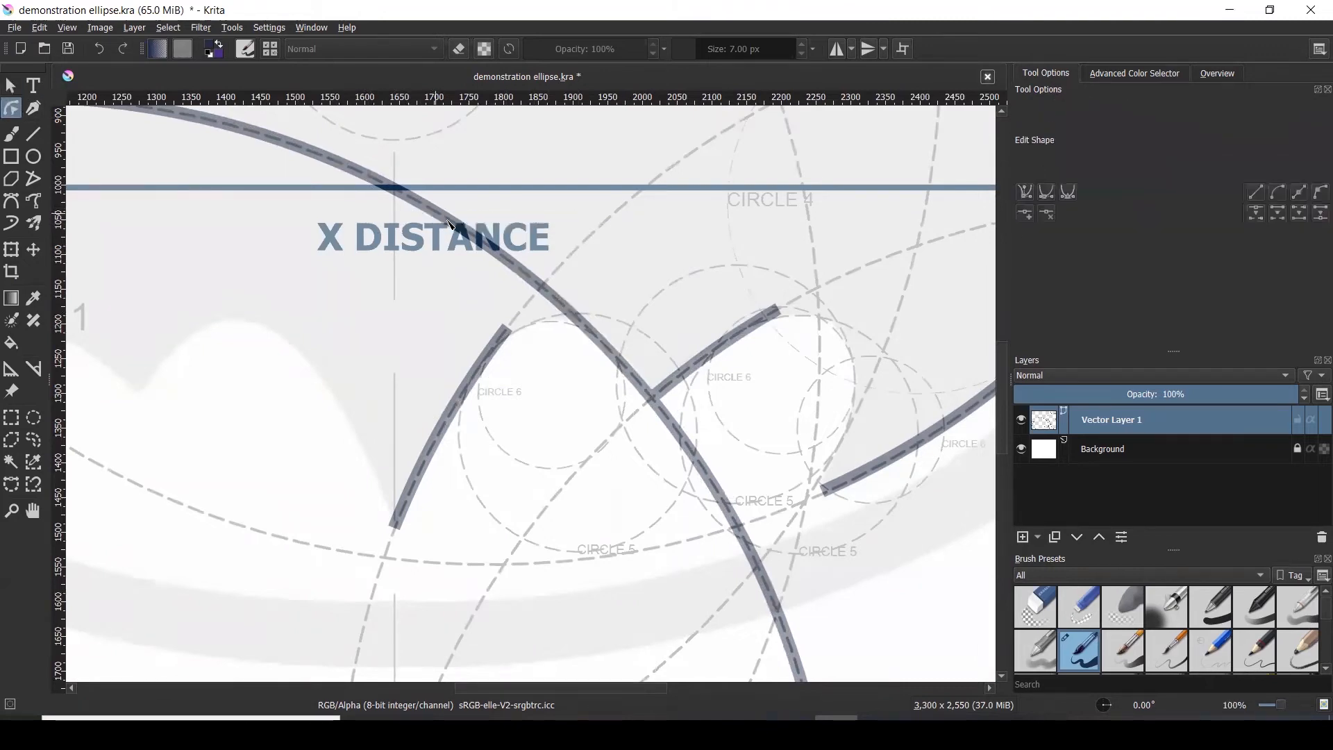
right_click(585, 331)
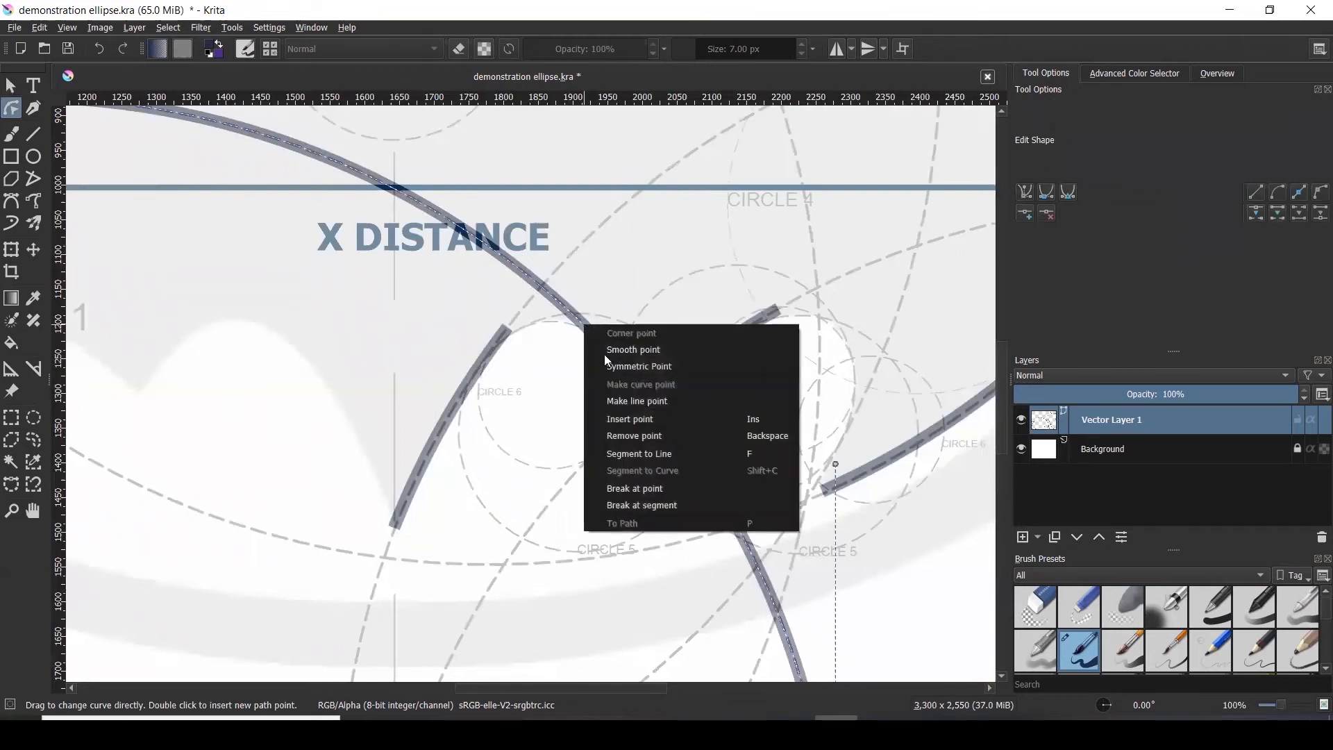
left_click(662, 417)
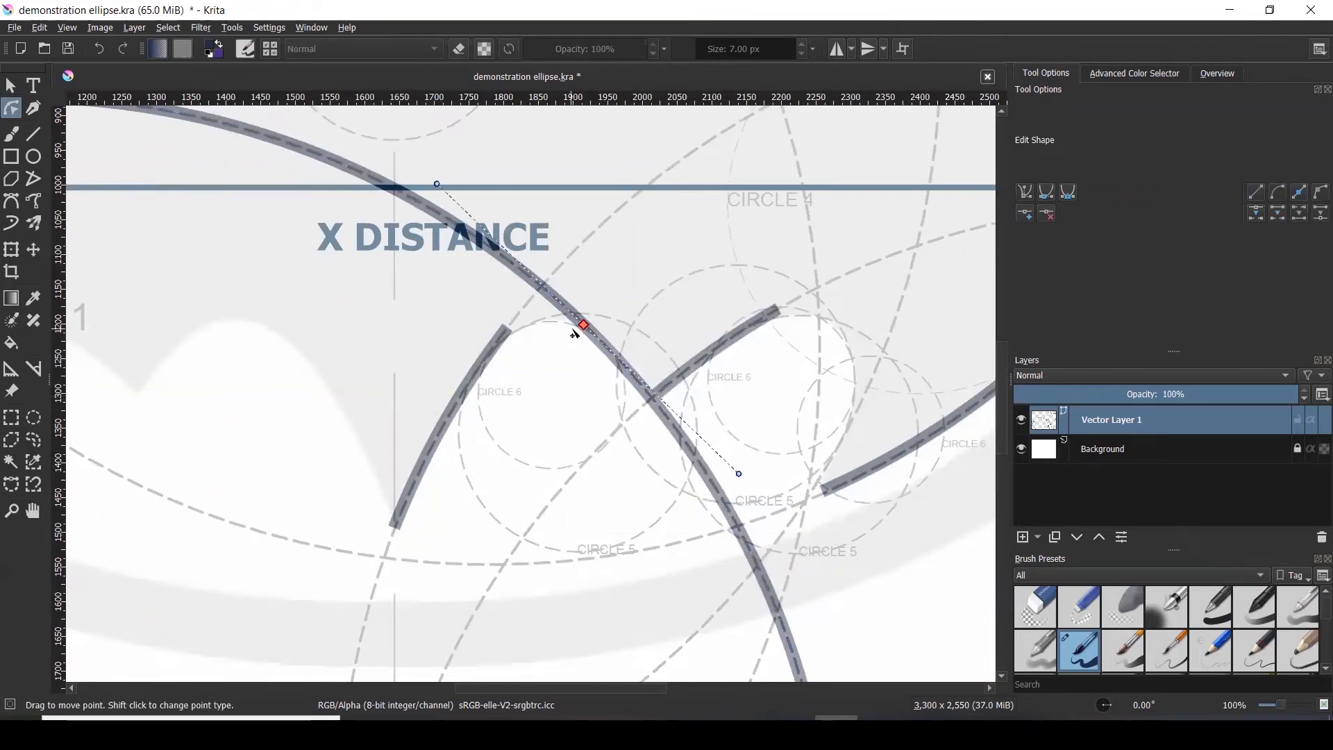
right_click(651, 408)
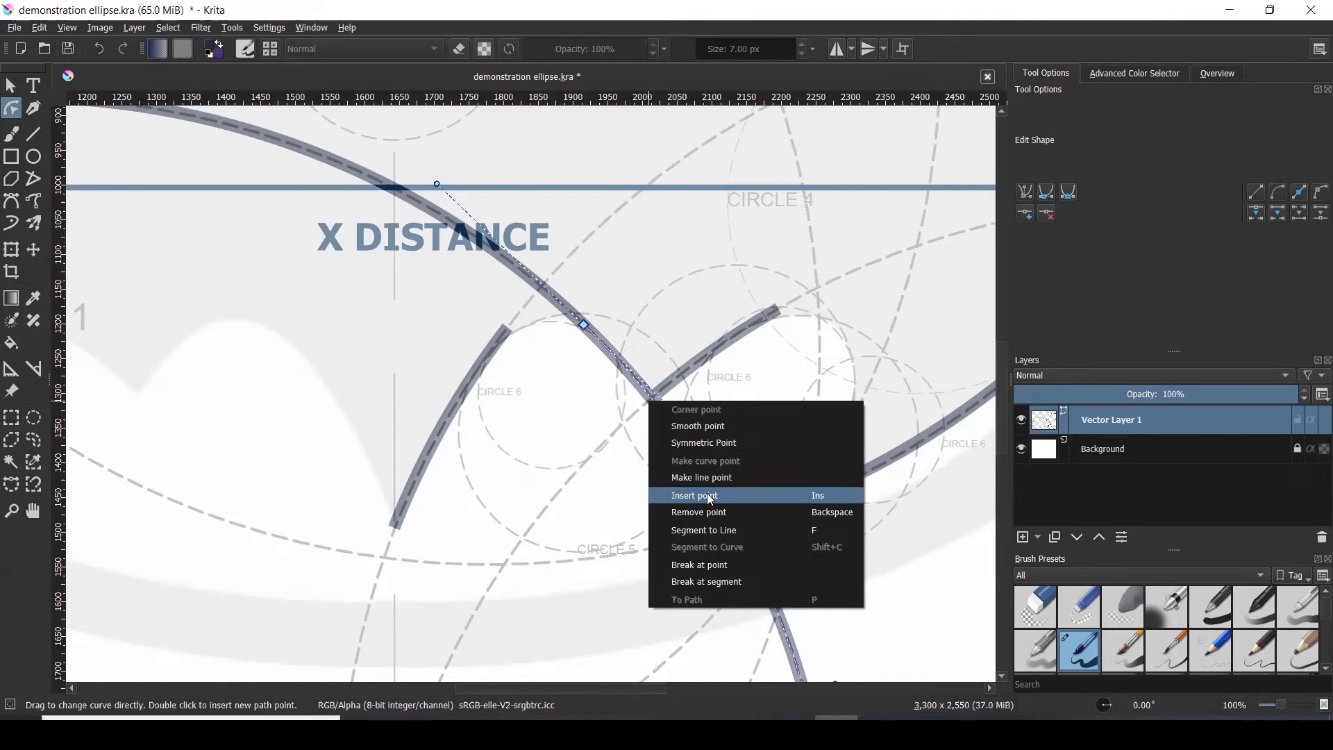
left_click(707, 493)
- Break the path at the segments below the cusp and above the first scallop's edge to isolate the short arc
right_click(677, 431)
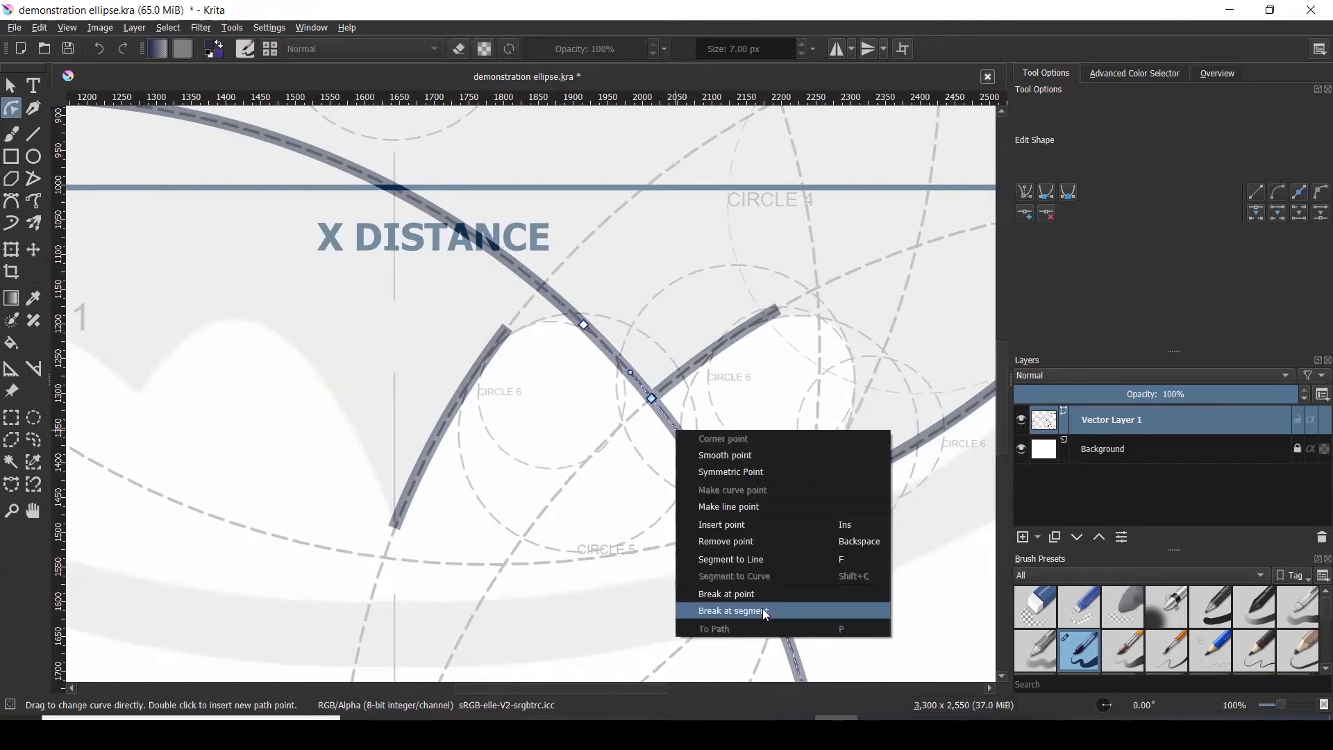
left_click(762, 608)
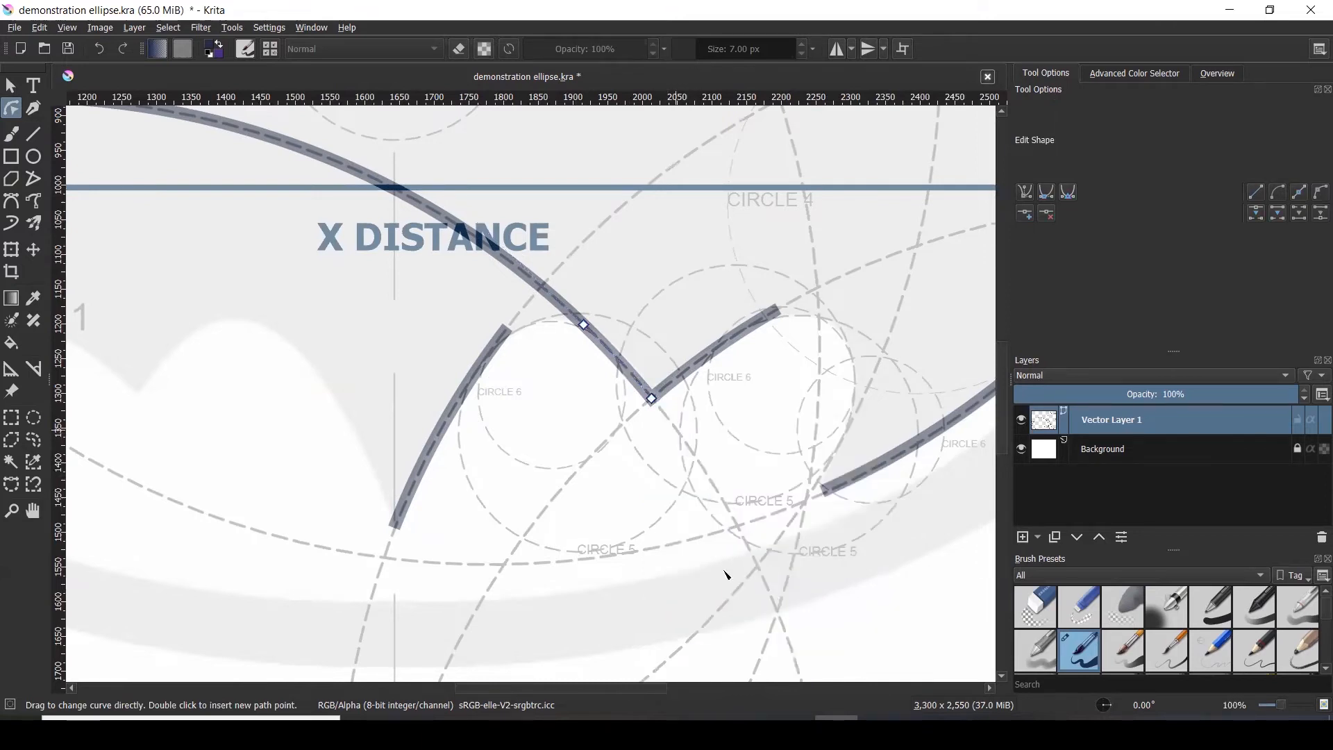
right_click(518, 279)
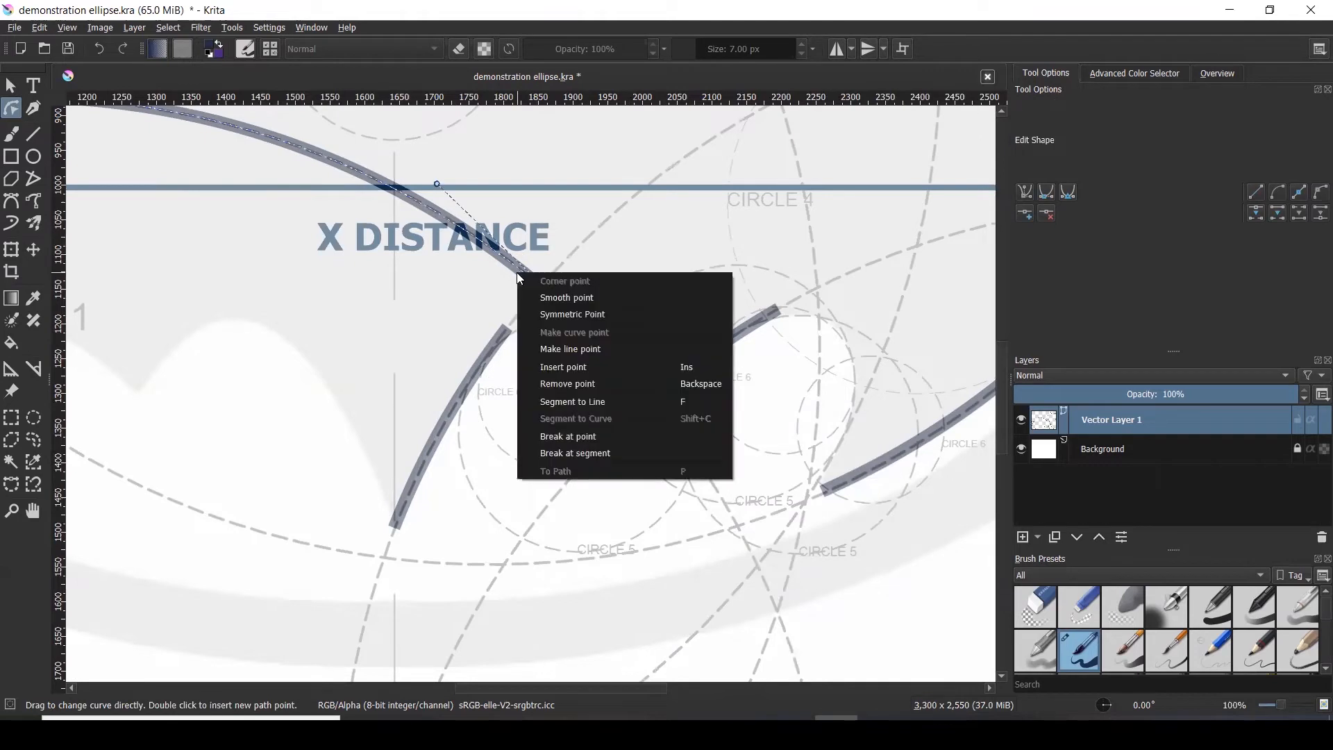
left_click(605, 452)
- Delete the leftover circle segment, keeping only the short arc from the first scallop to the cusp, and clear the selection
scroll(650, 397, "down", 3)
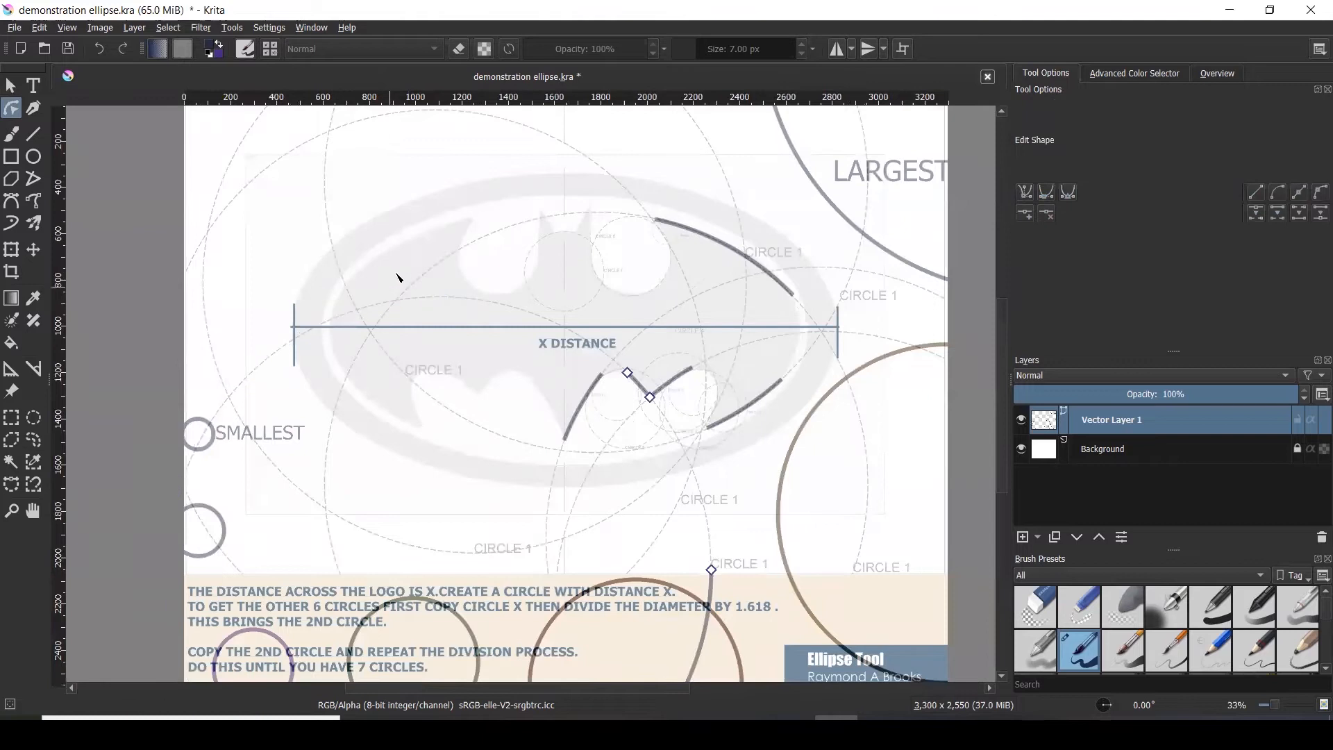
scroll(482, 359, "down", 2)
left_click(562, 450)
key("Delete")
scroll(517, 302, "up", 5)
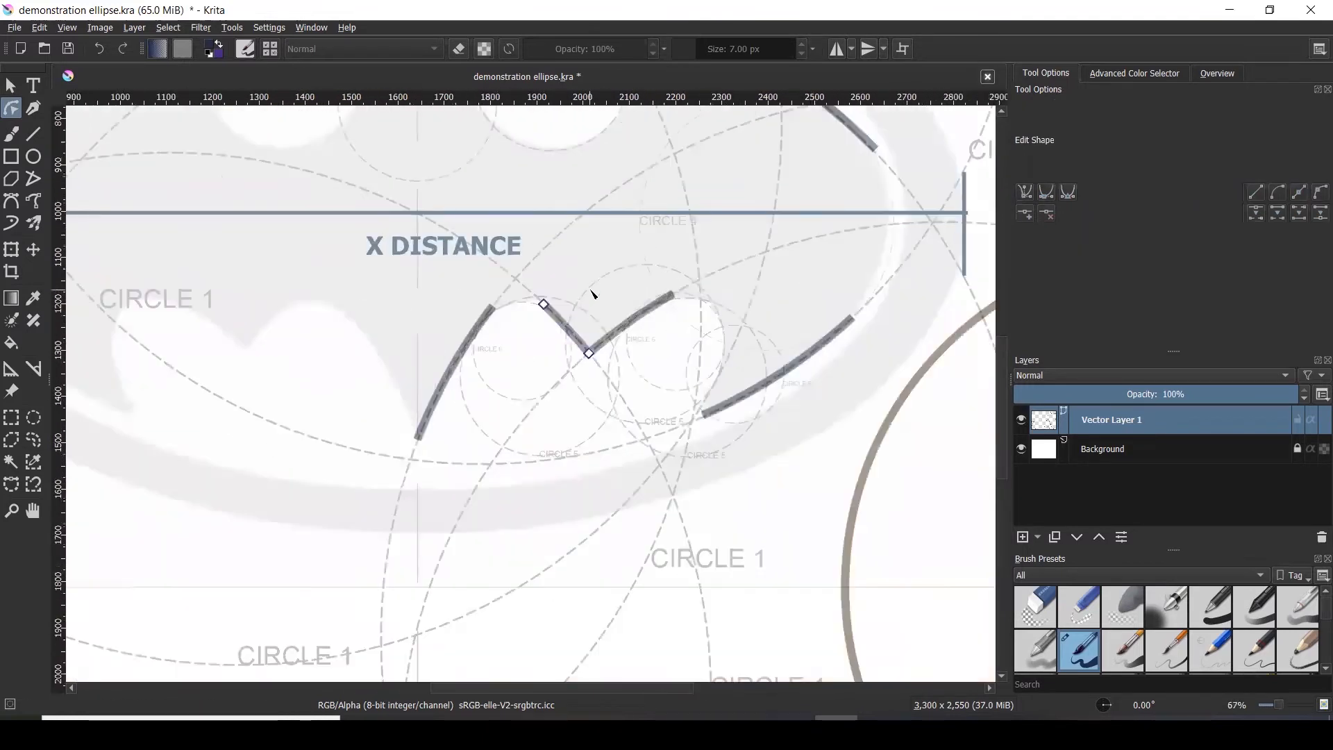
left_click(11, 85)
left_click(554, 349)
left_click(284, 285)
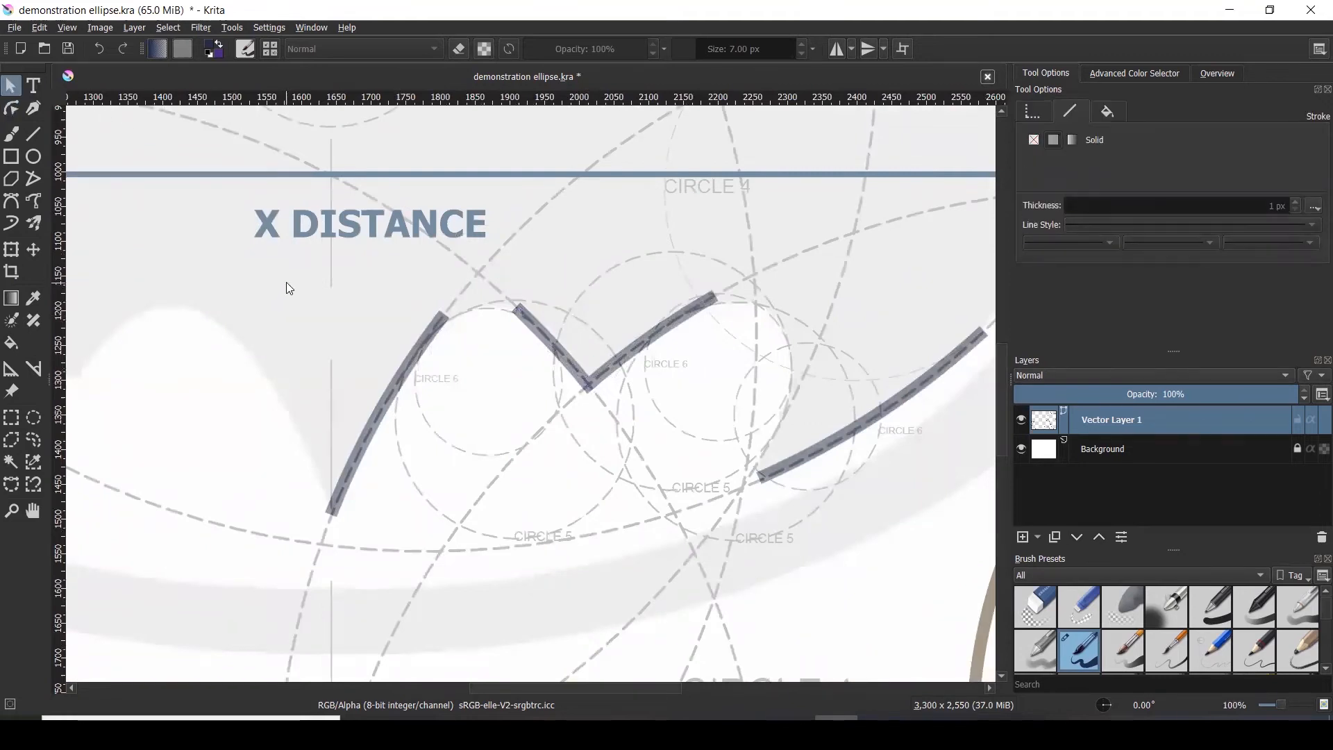
- Copy the dark green circle that overlaps the instruction text below the logo
scroll(307, 272, "down", 2)
scroll(493, 448, "down", 1)
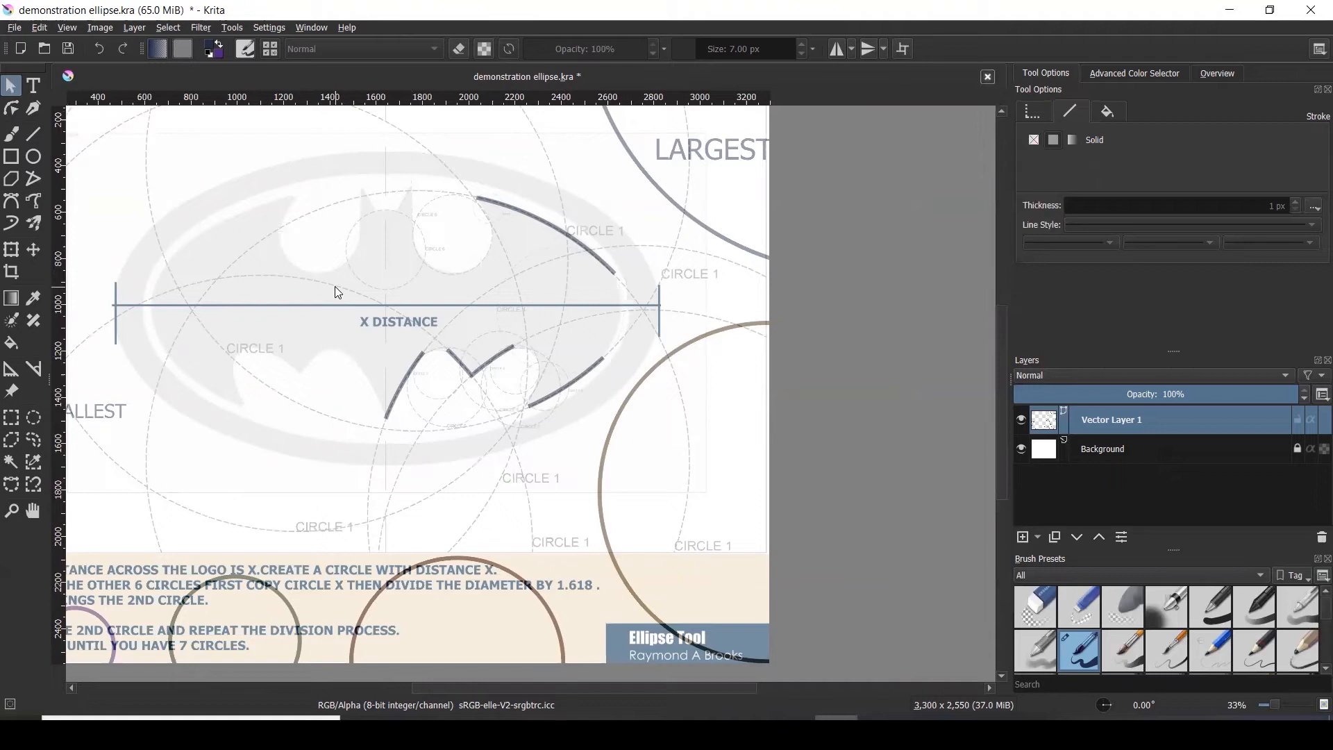
scroll(406, 227, "up", 1)
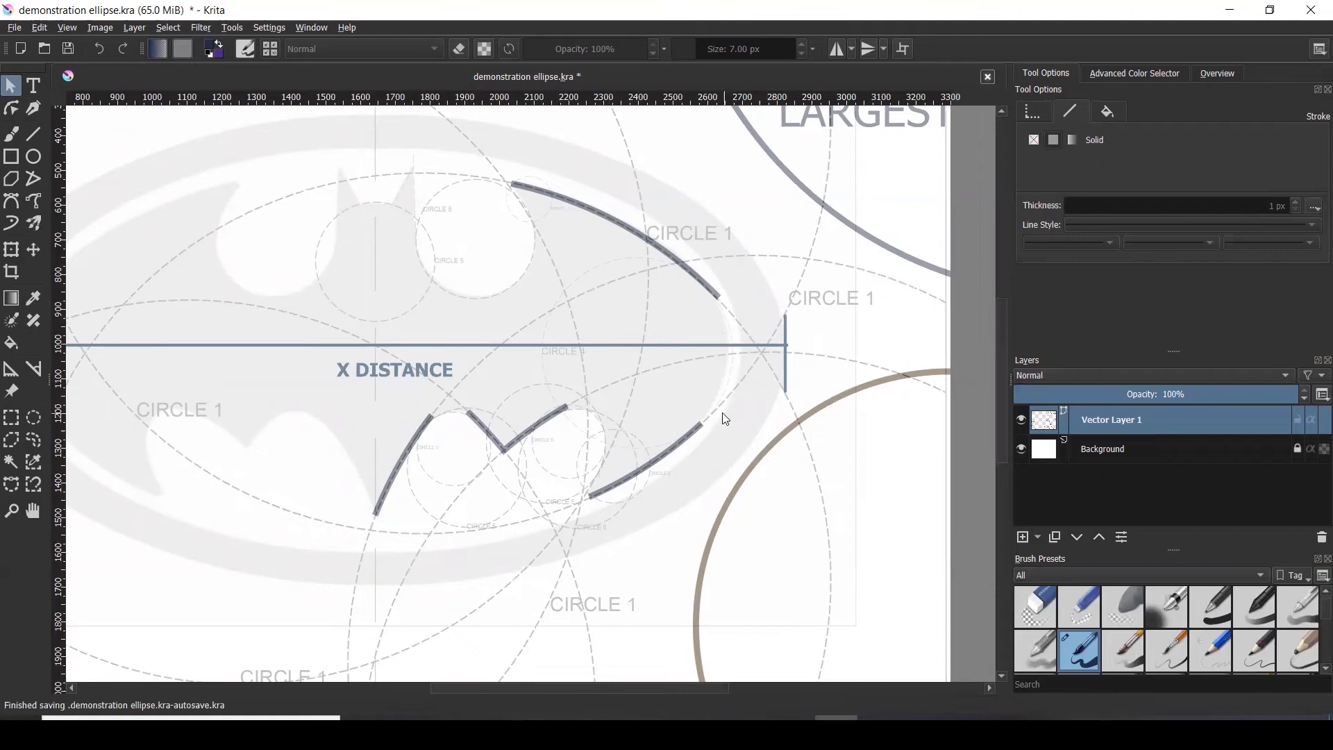
scroll(858, 274, "down", 3)
scroll(859, 273, "up", 1)
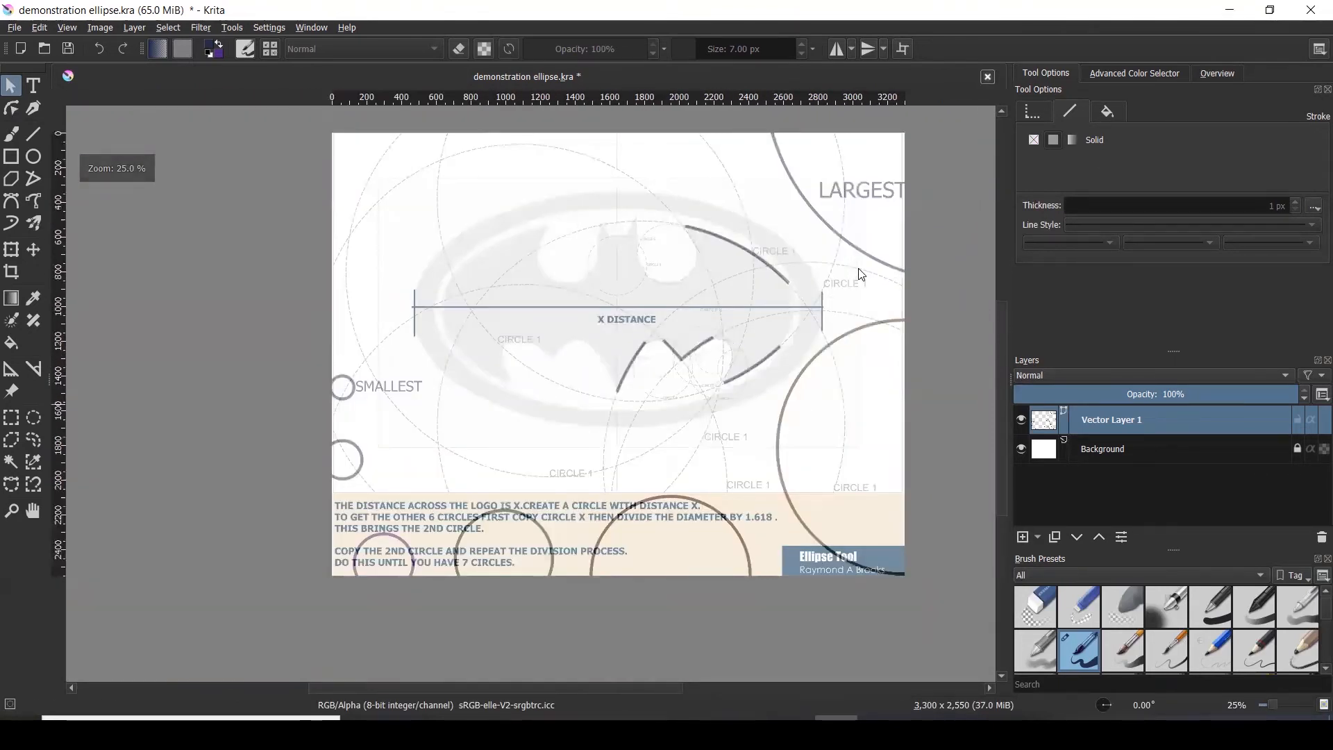
left_click(870, 244)
left_click(841, 351)
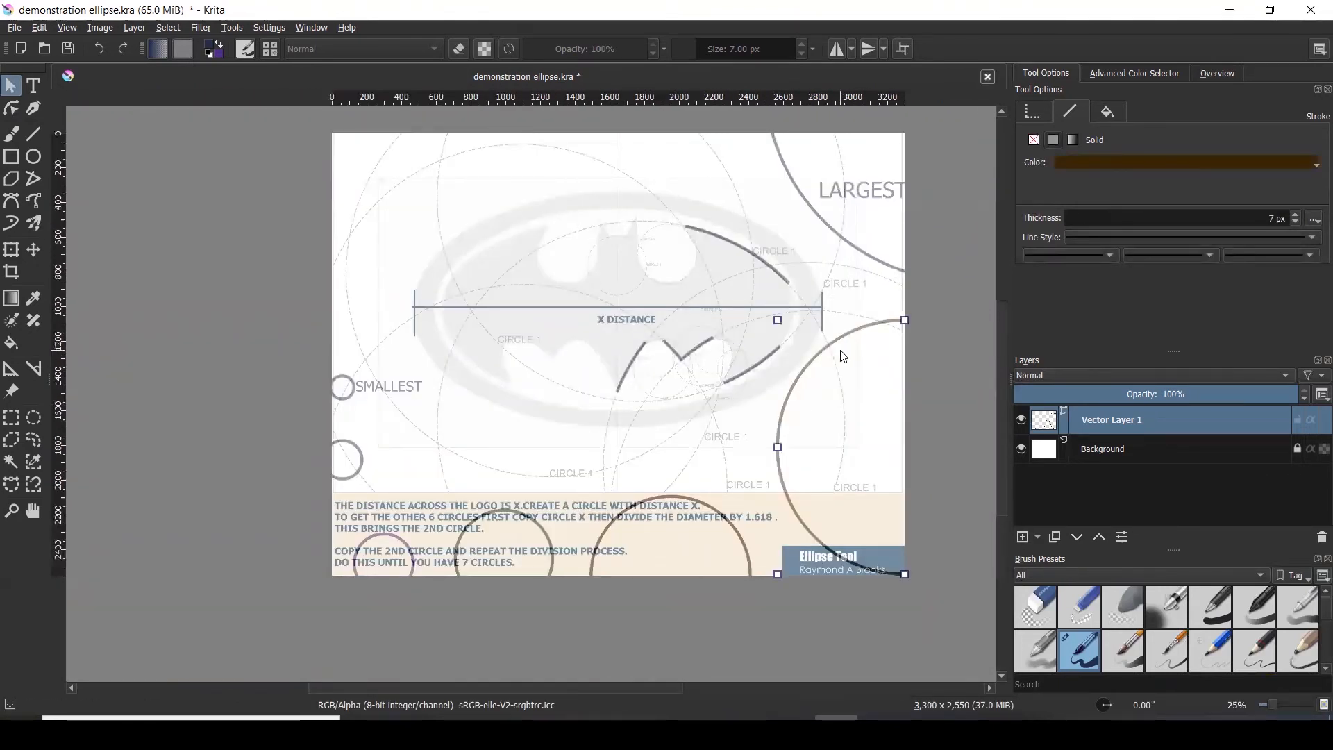
left_click(732, 512)
left_click(544, 535)
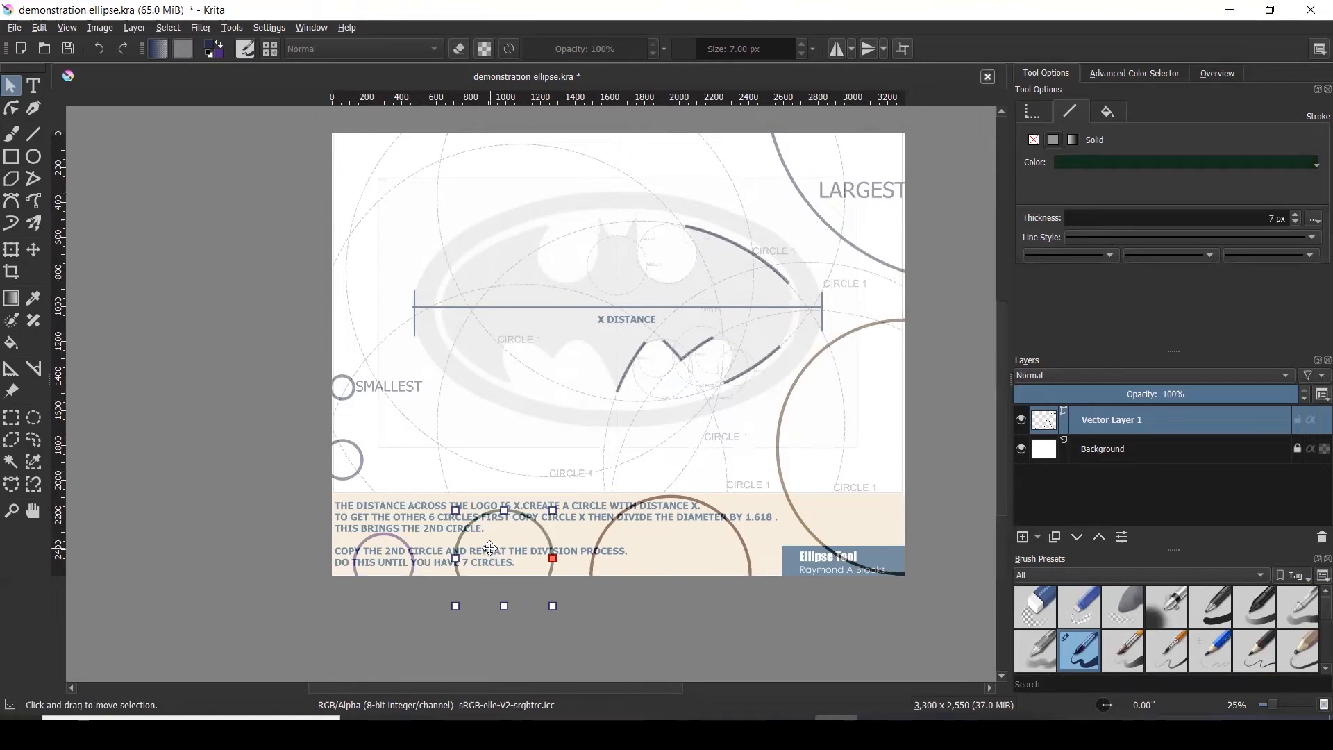
key("ctrl+c")
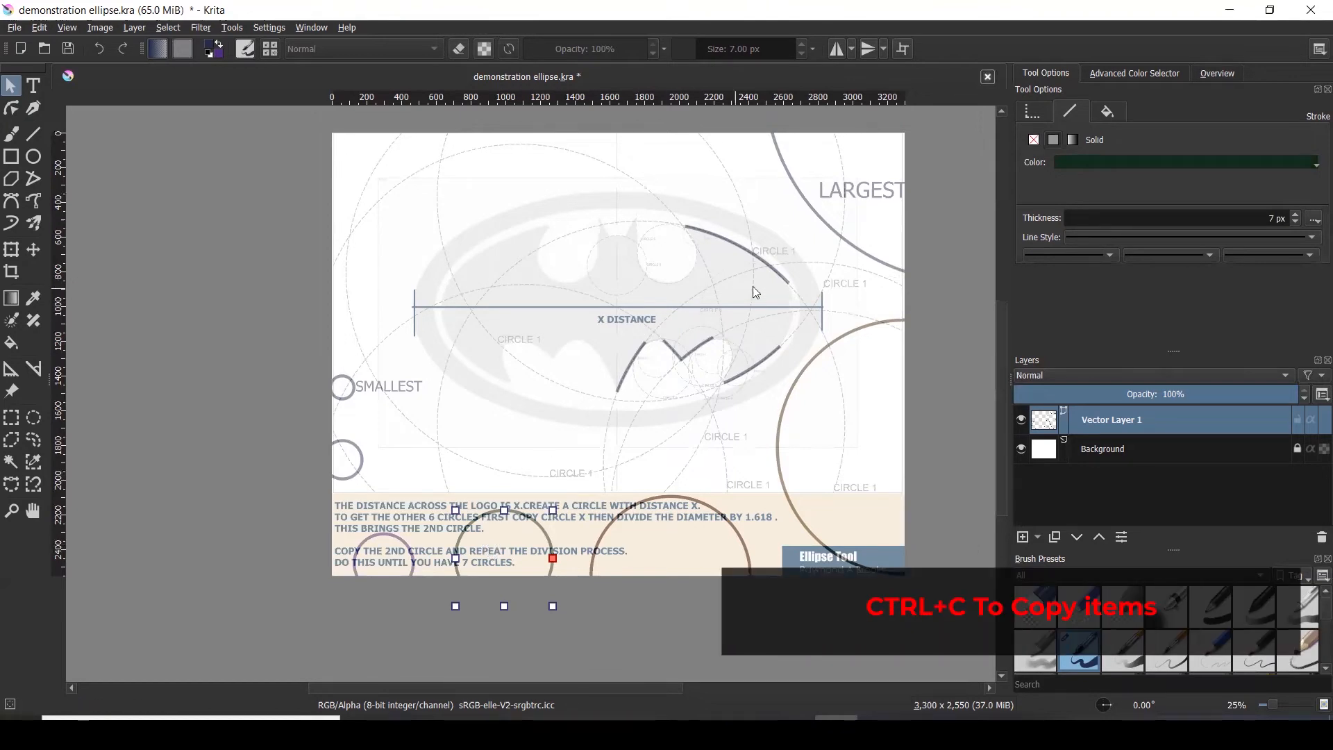
- Paste the green circle inside the right wing and align it with the dashed CIRCLE 4 track
scroll(769, 301, "up", 2)
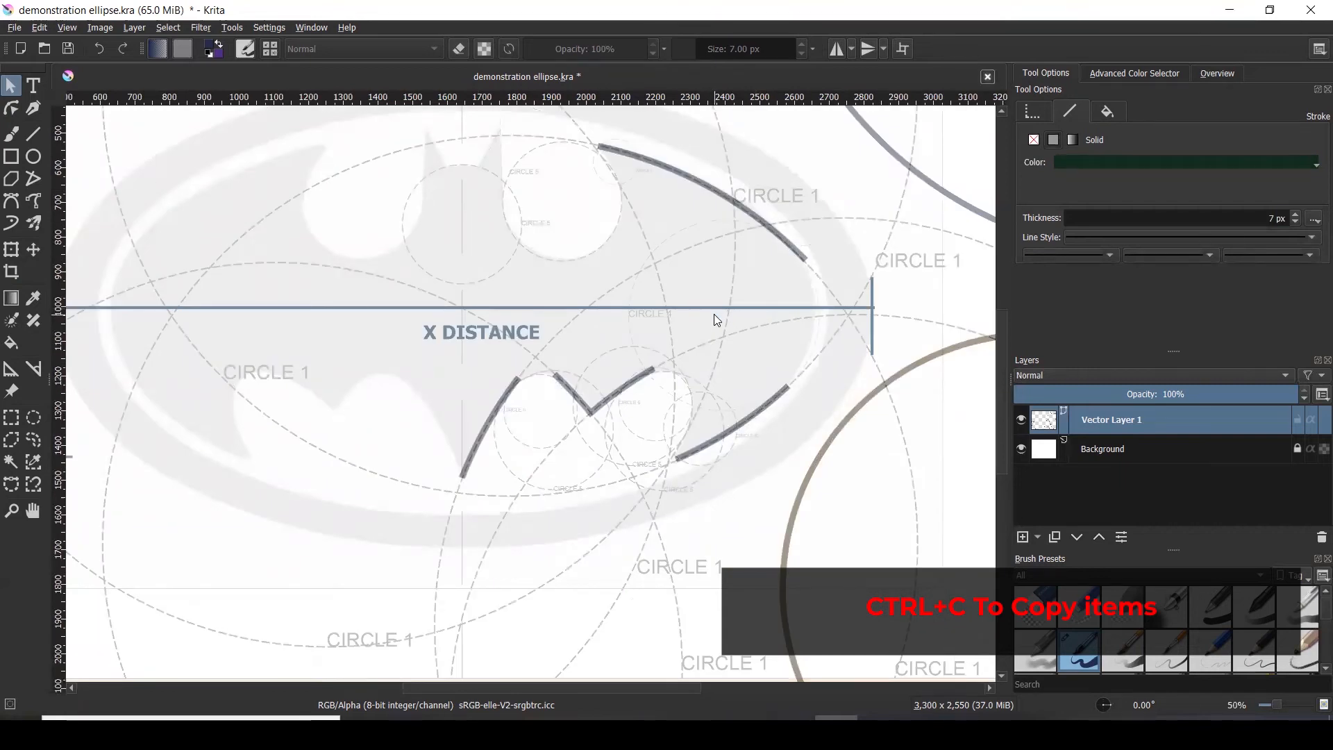
key("ctrl+v")
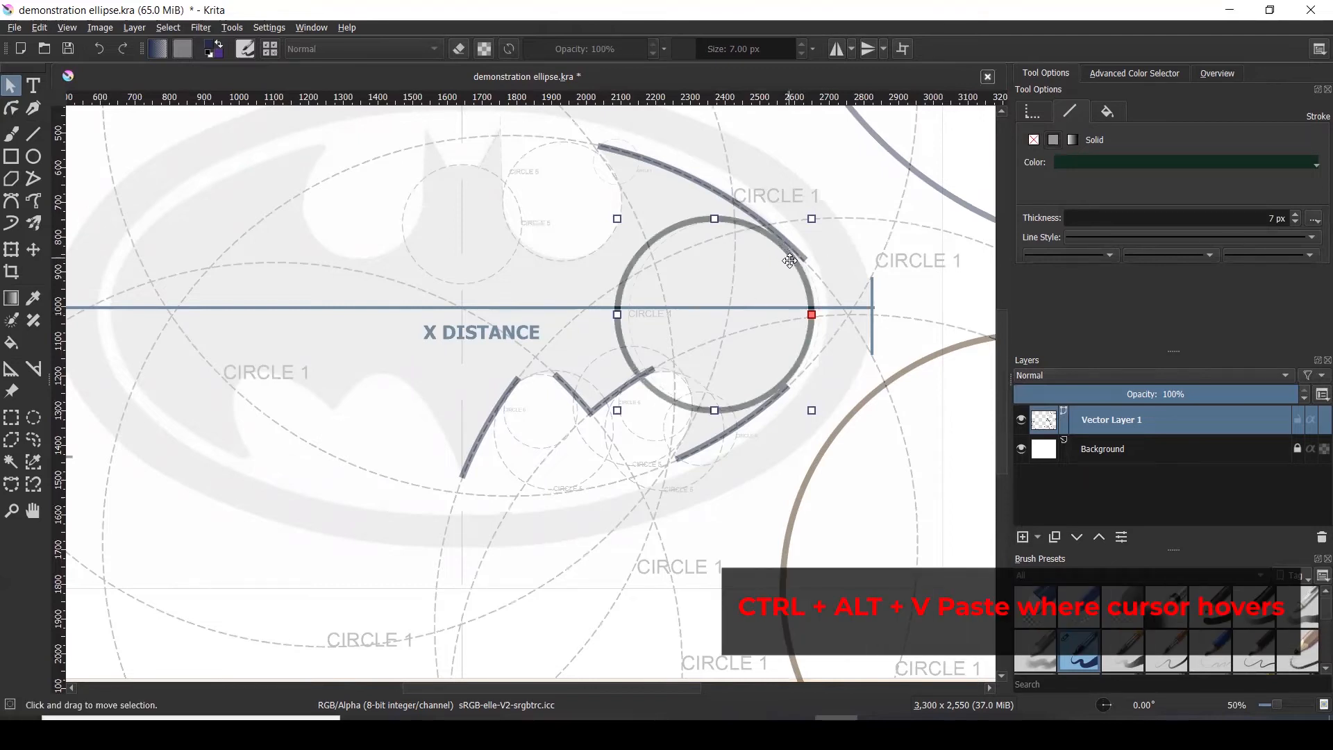
scroll(799, 270, "up", 1)
left_click_drag(799, 275, 812, 276)
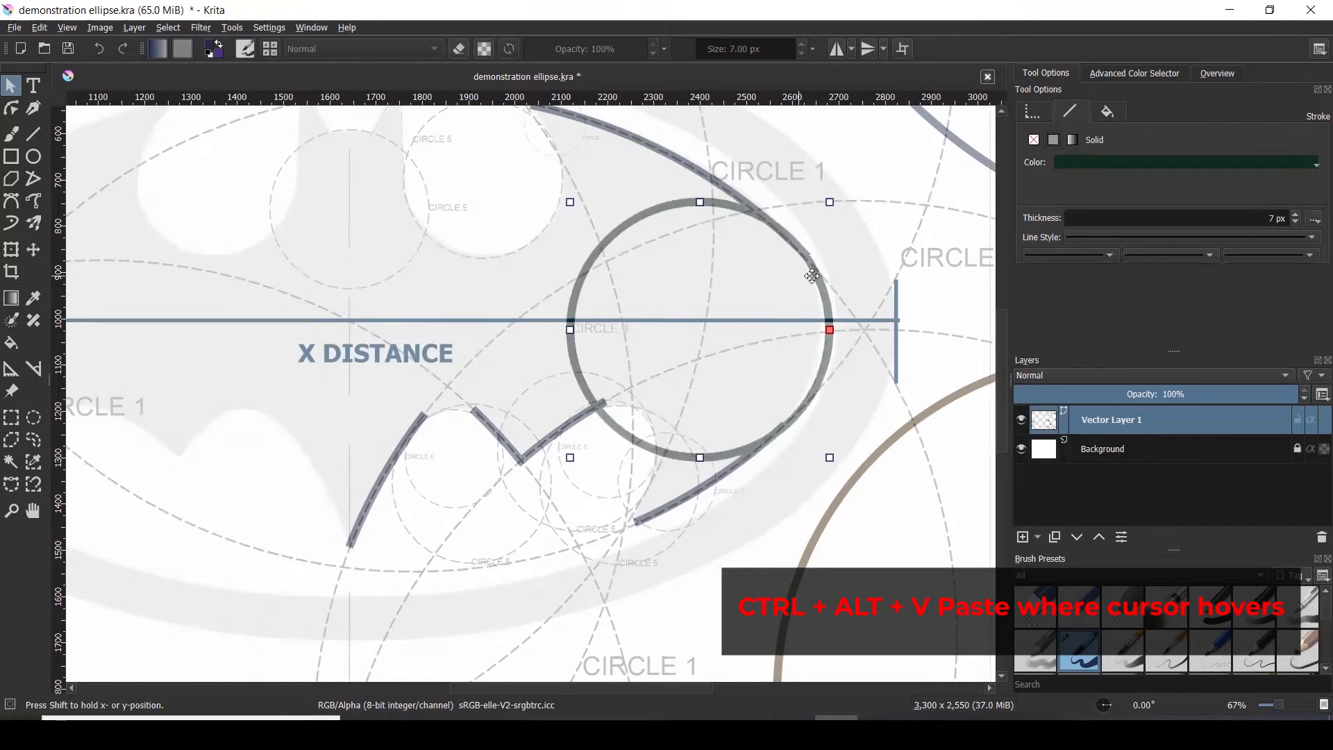
scroll(813, 276, "up", 1)
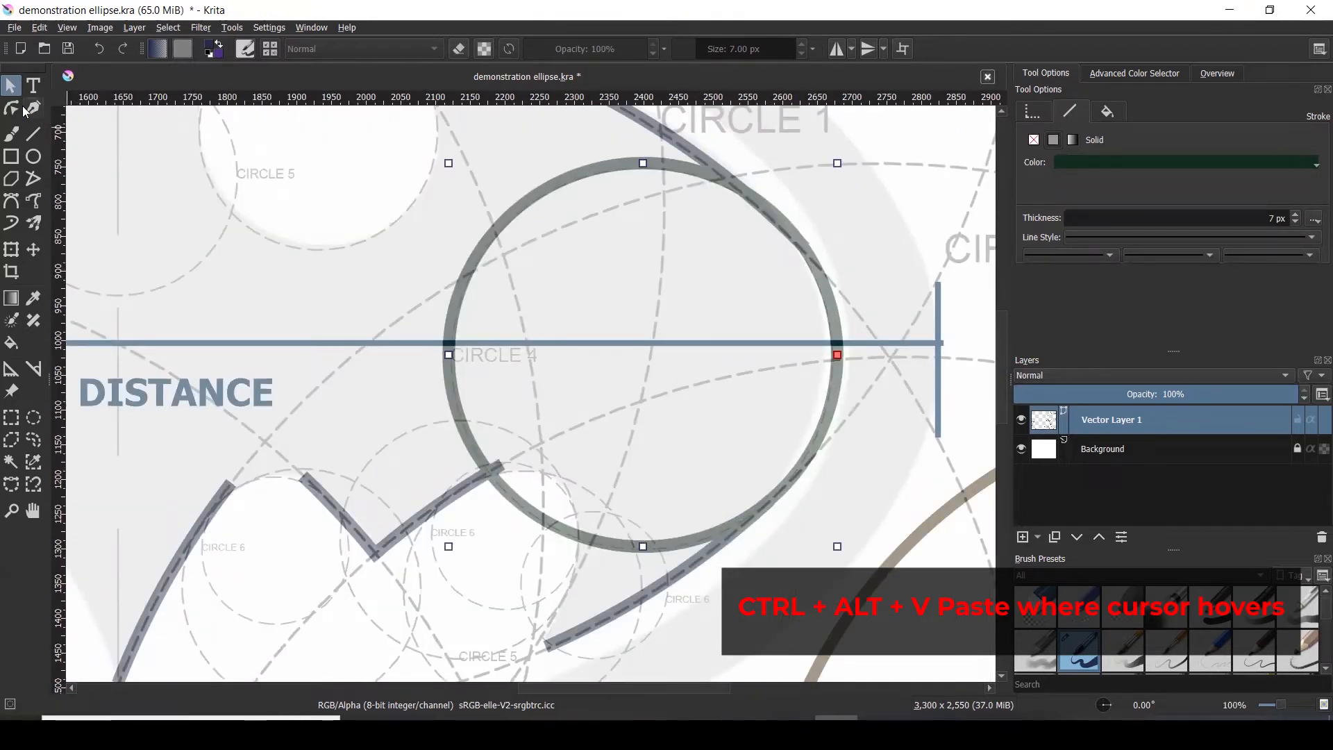
- Insert path points on the dark green circle where it meets the ends of the upper and lower wing arcs
left_click(12, 108)
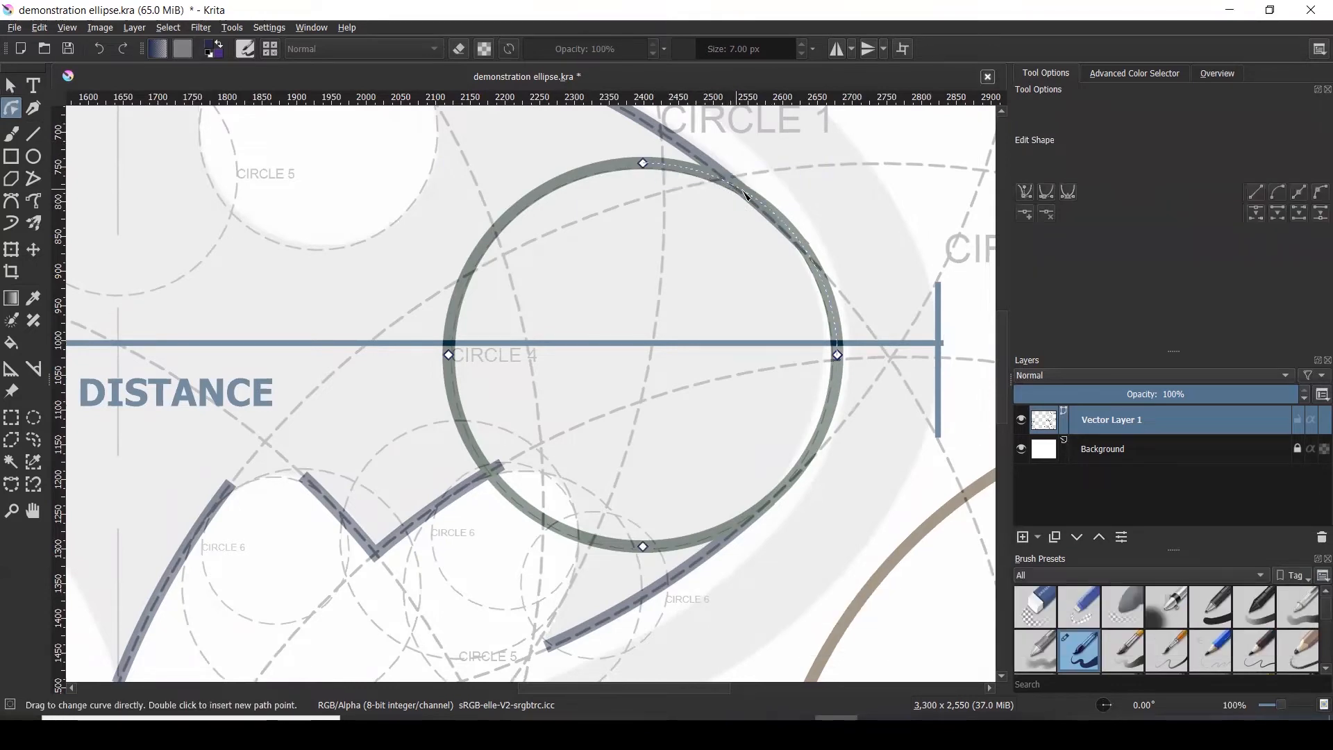
right_click(800, 248)
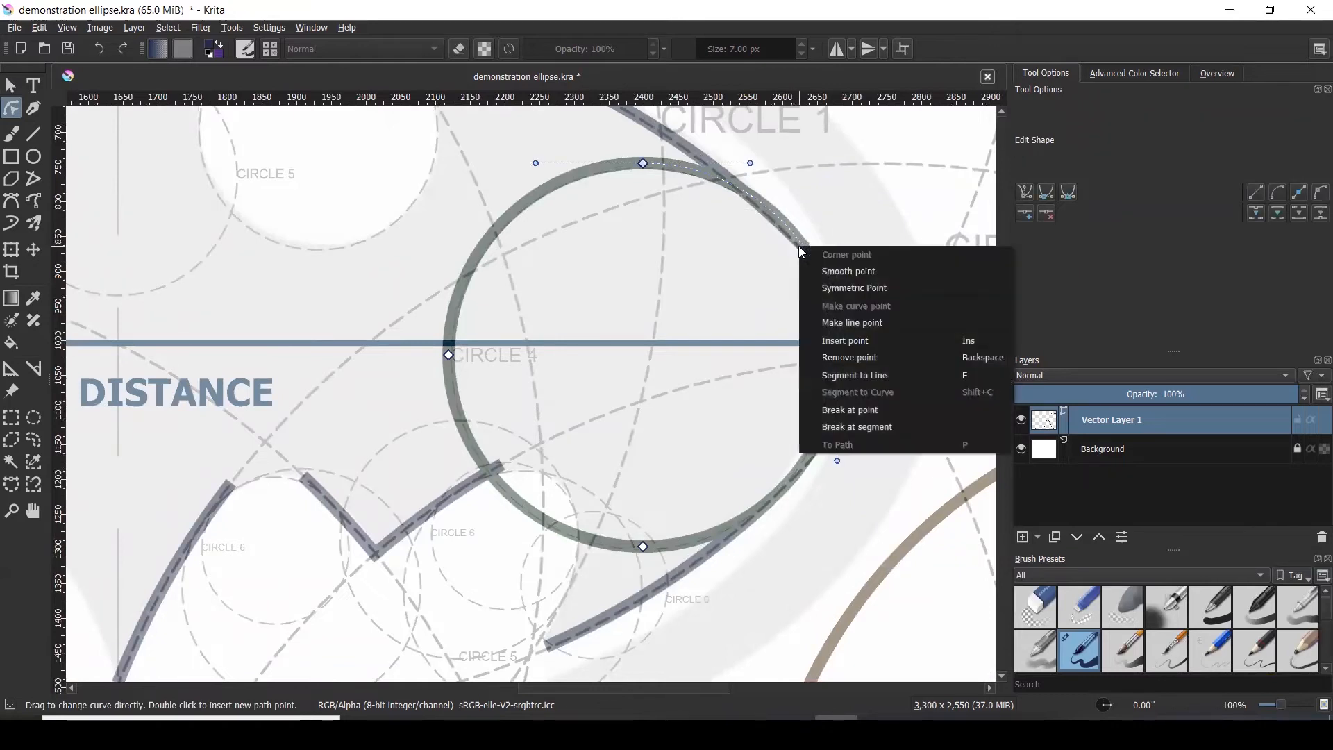
left_click(868, 335)
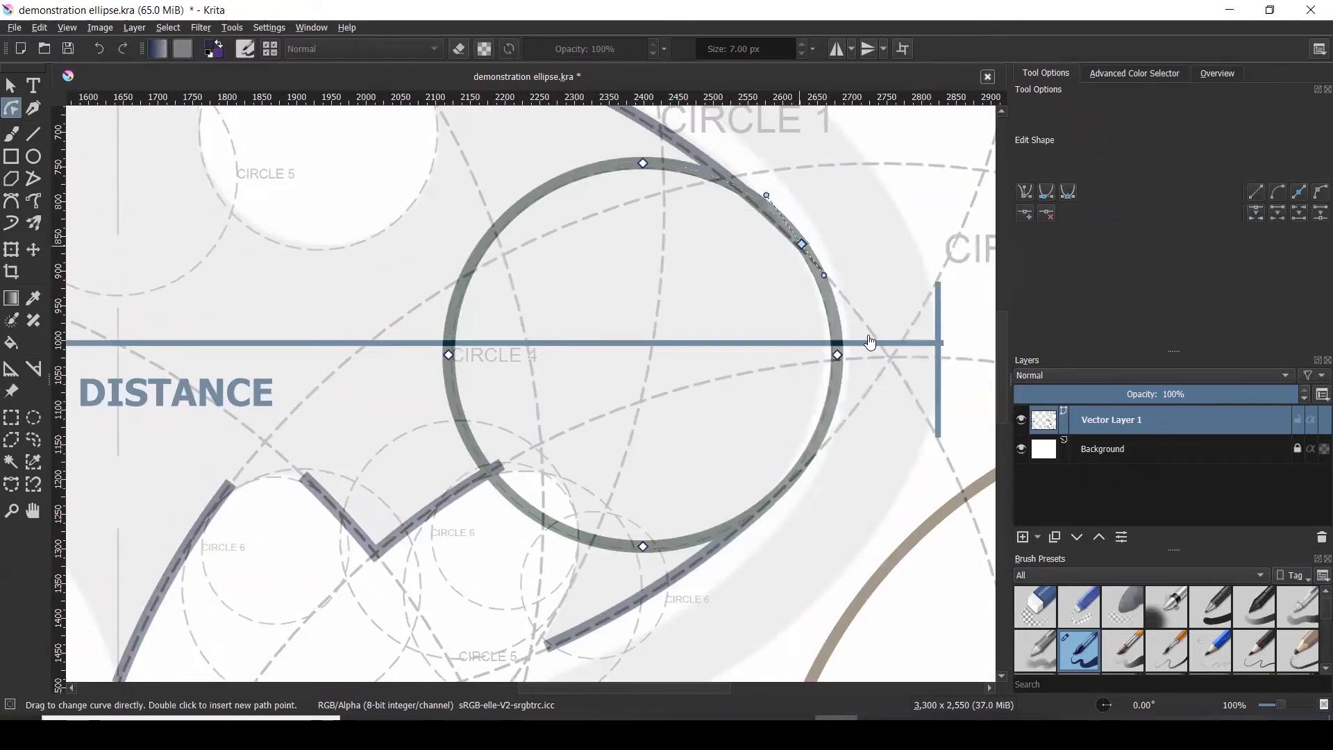
right_click(766, 511)
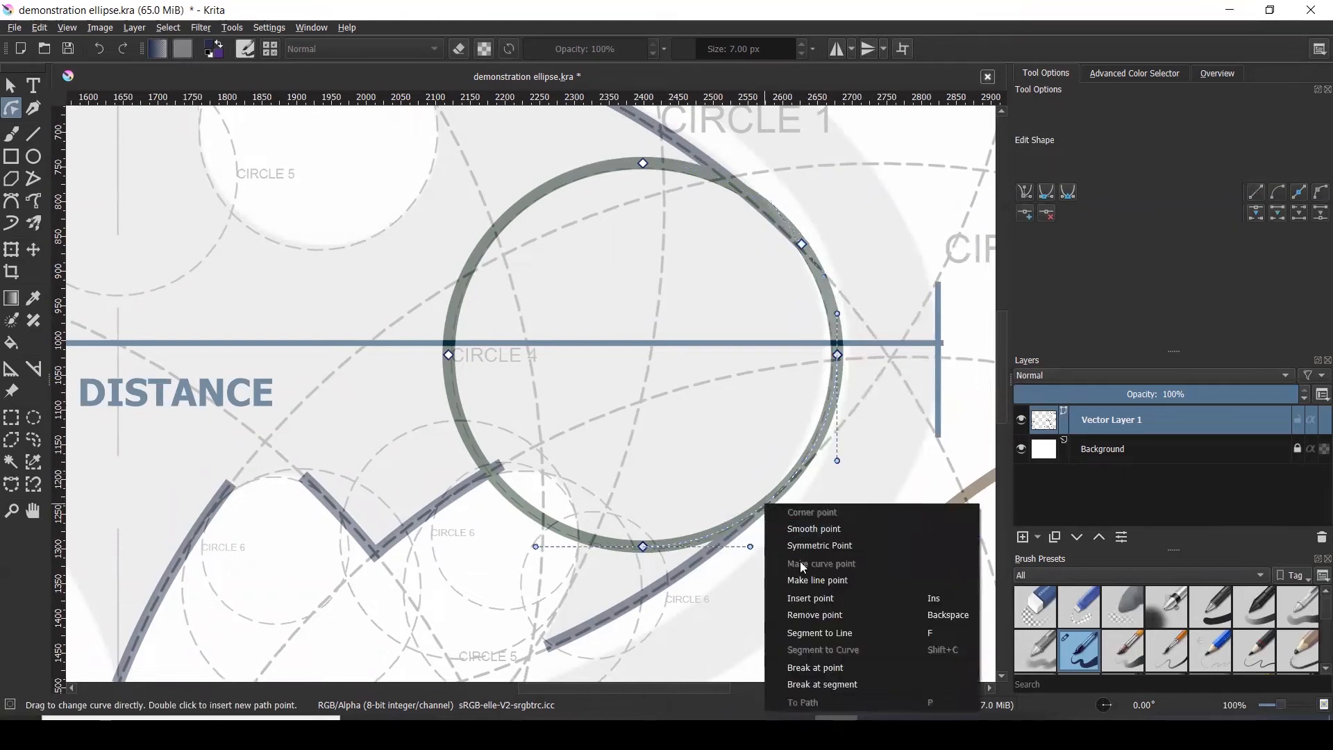
left_click(810, 599)
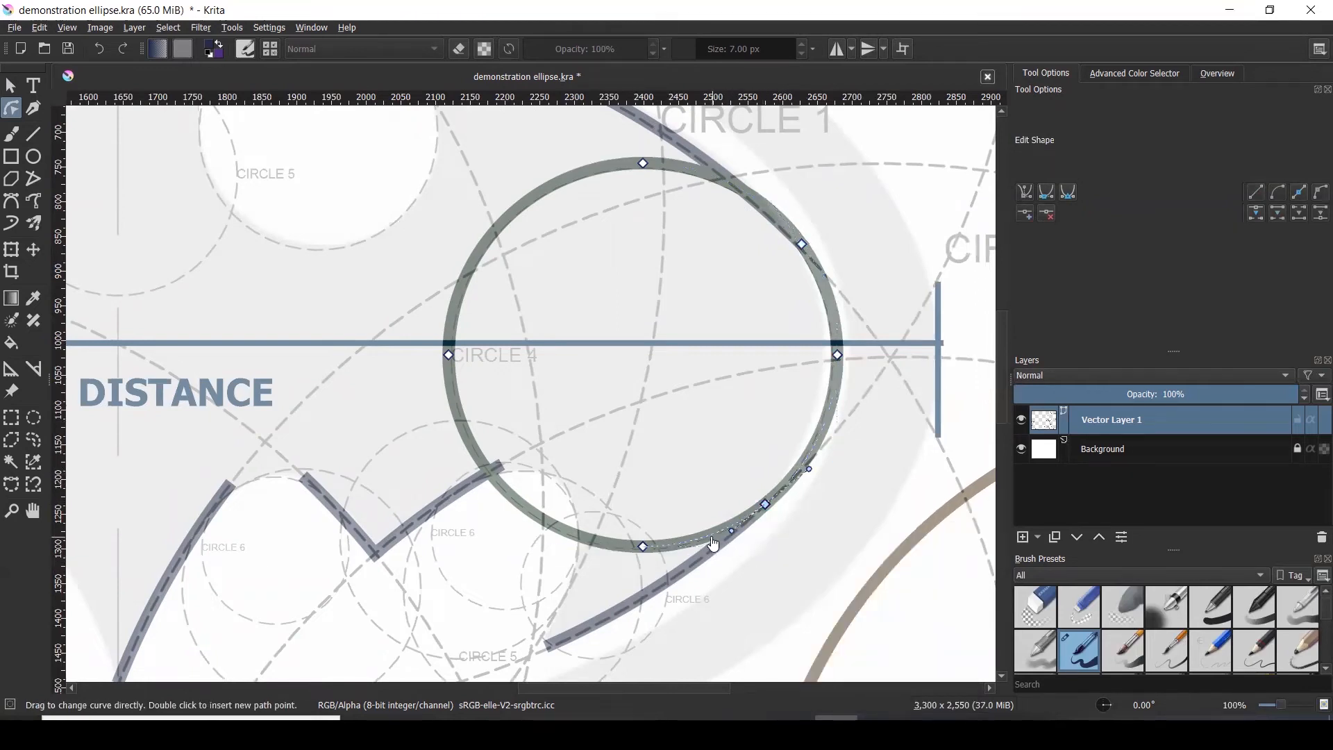
- Break the green circle at the segments just inside the two new points to isolate the wing-tip arc
right_click(711, 539)
left_click(767, 716)
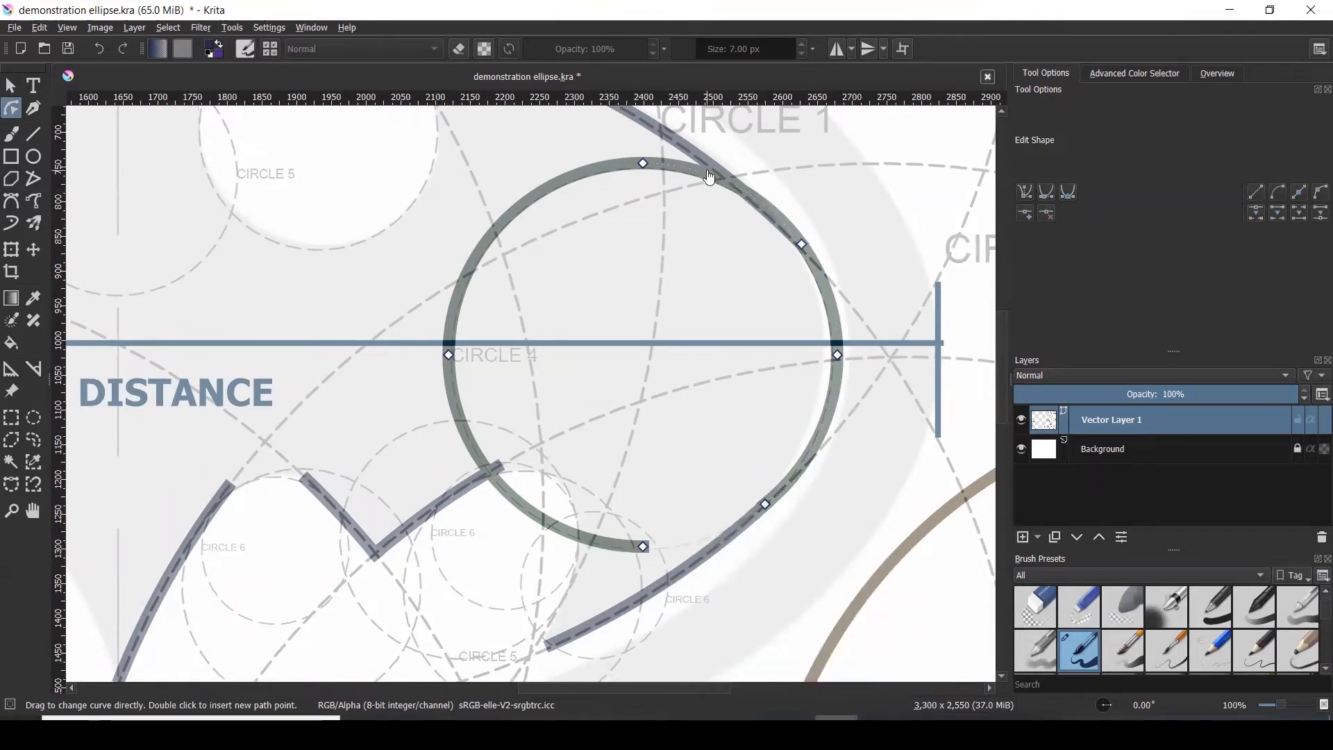
right_click(735, 182)
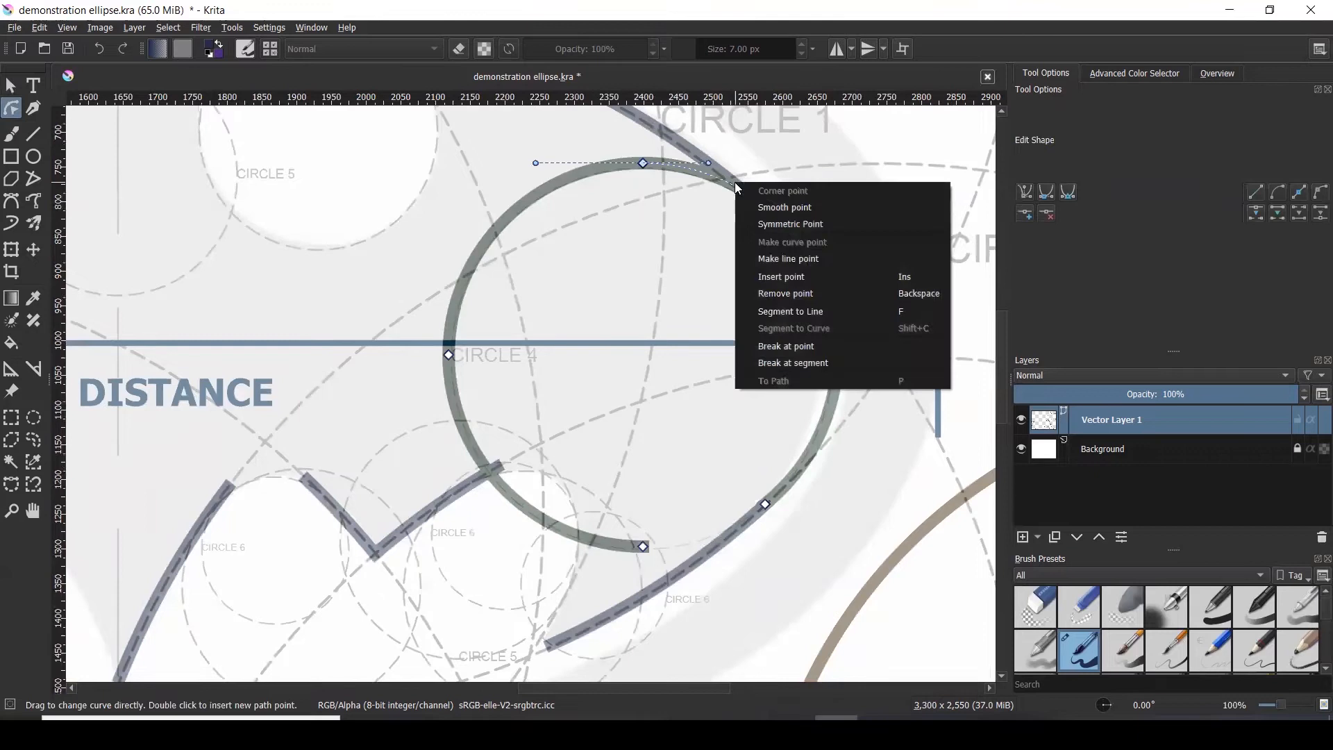
left_click(813, 362)
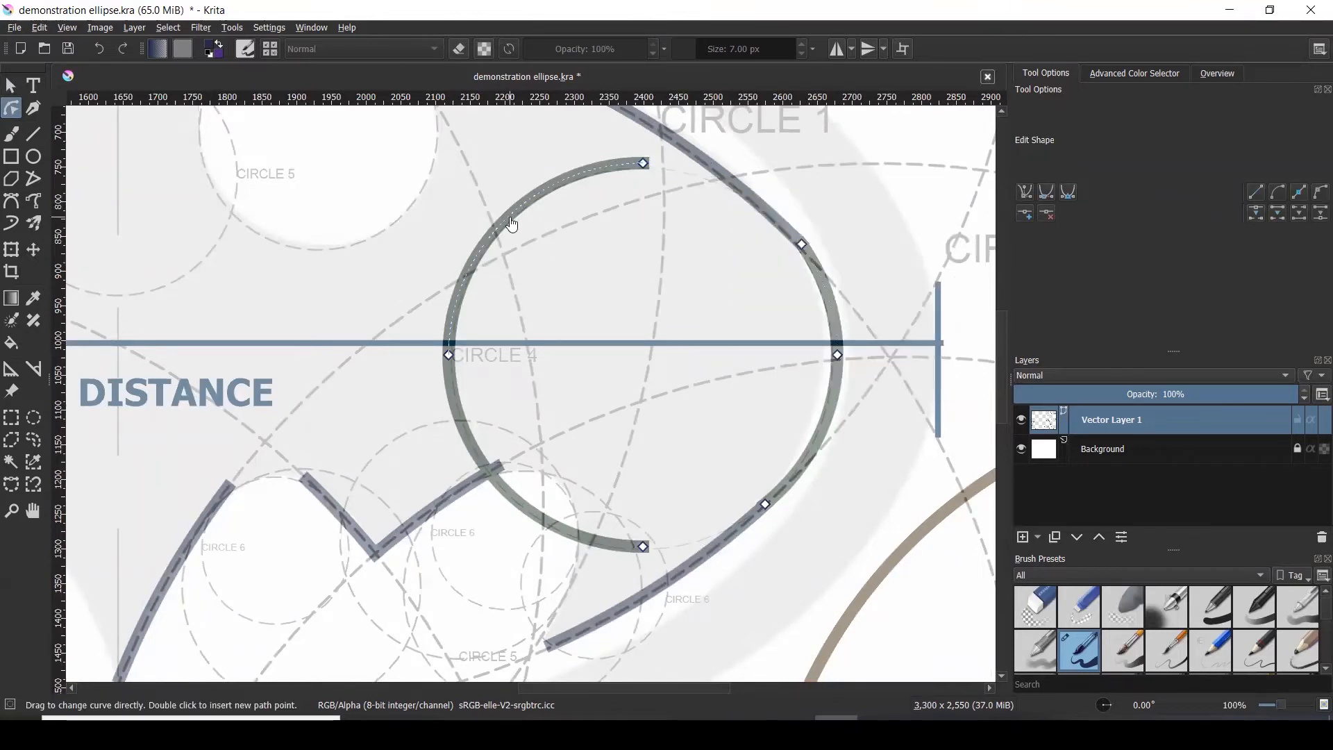
- Delete the leftover inner part of the green circle, keeping only the wing-tip arc, and clear the selection
key("Delete")
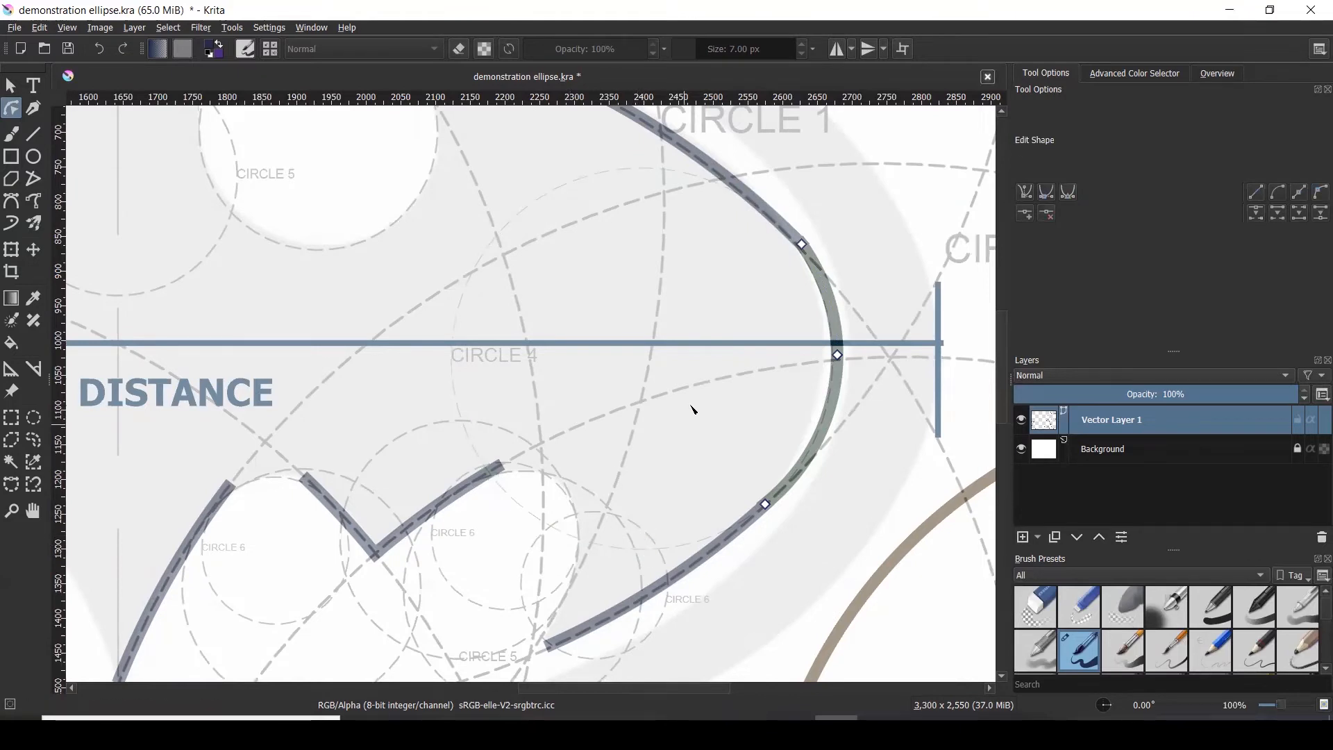
left_click(10, 85)
left_click(479, 177)
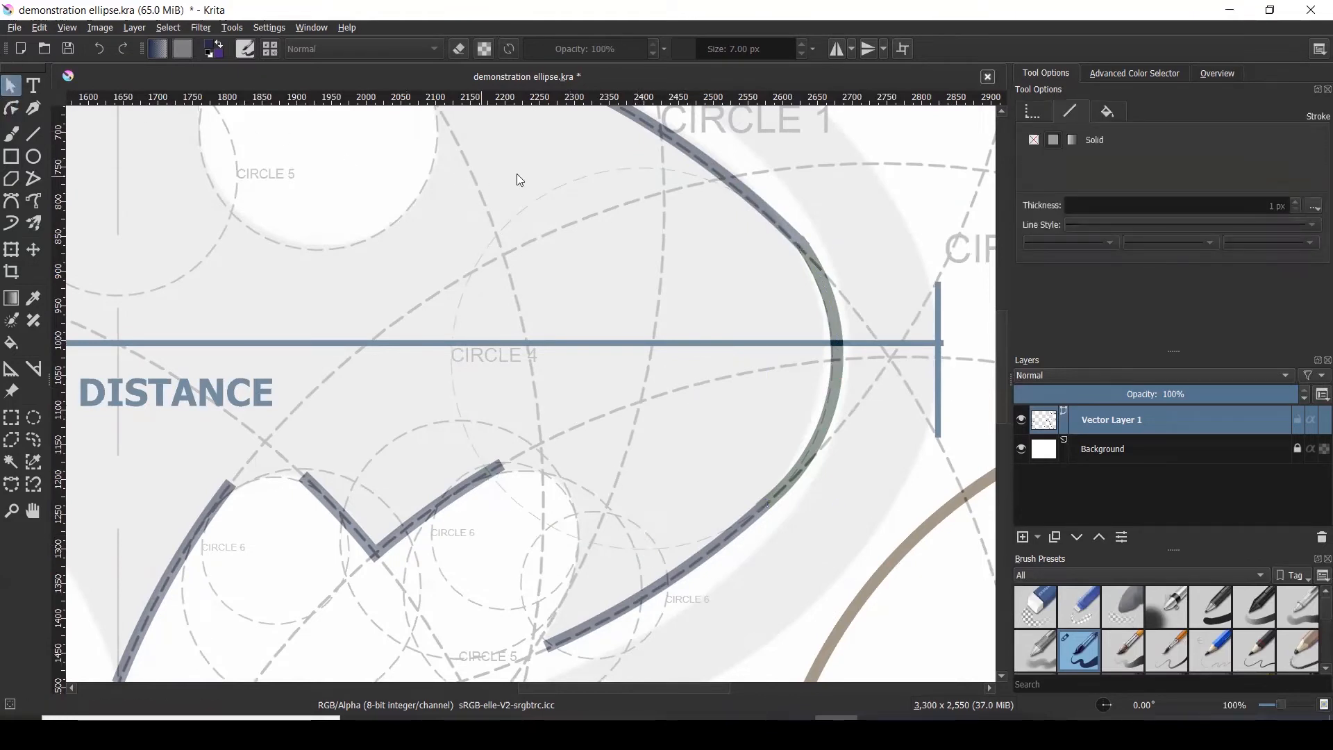
- Examine the remaining gaps in the right wing outline around the two scallops and the dashed circle tracks near the head
scroll(889, 314, "down", 2)
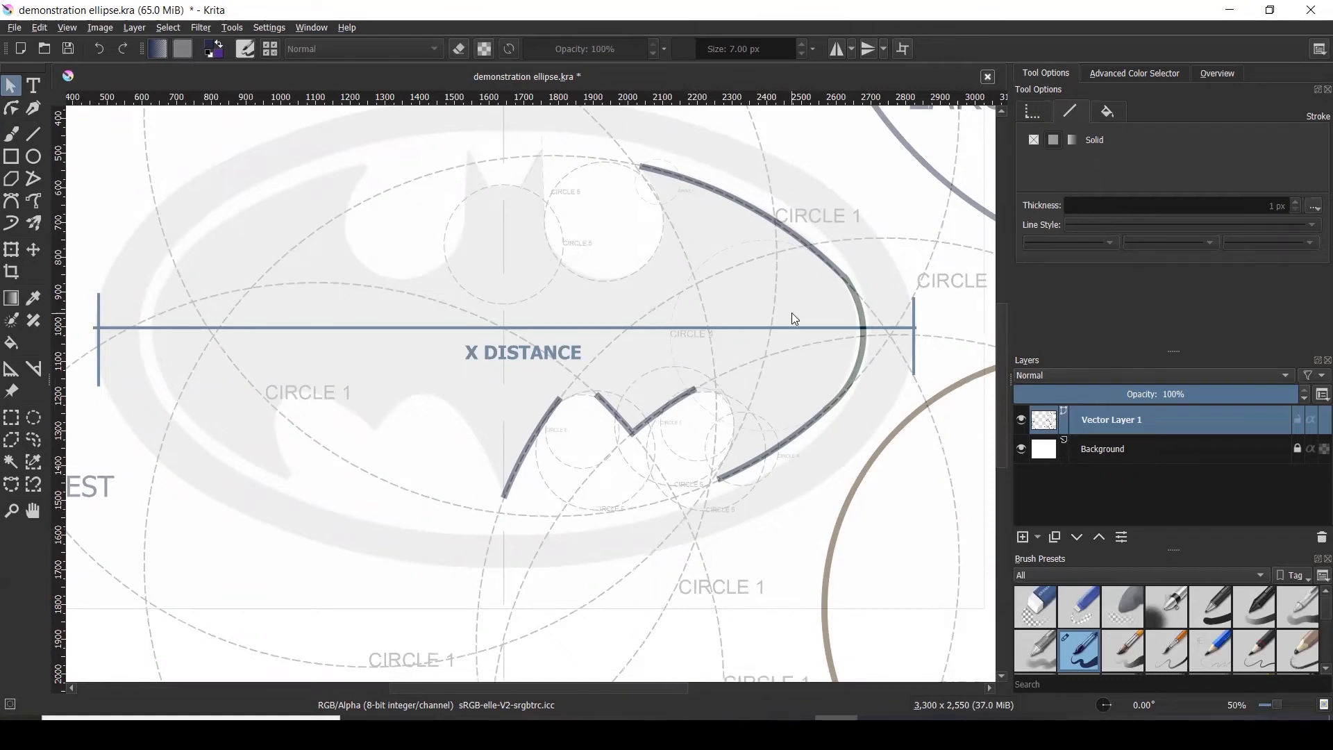
scroll(792, 313, "down", 1)
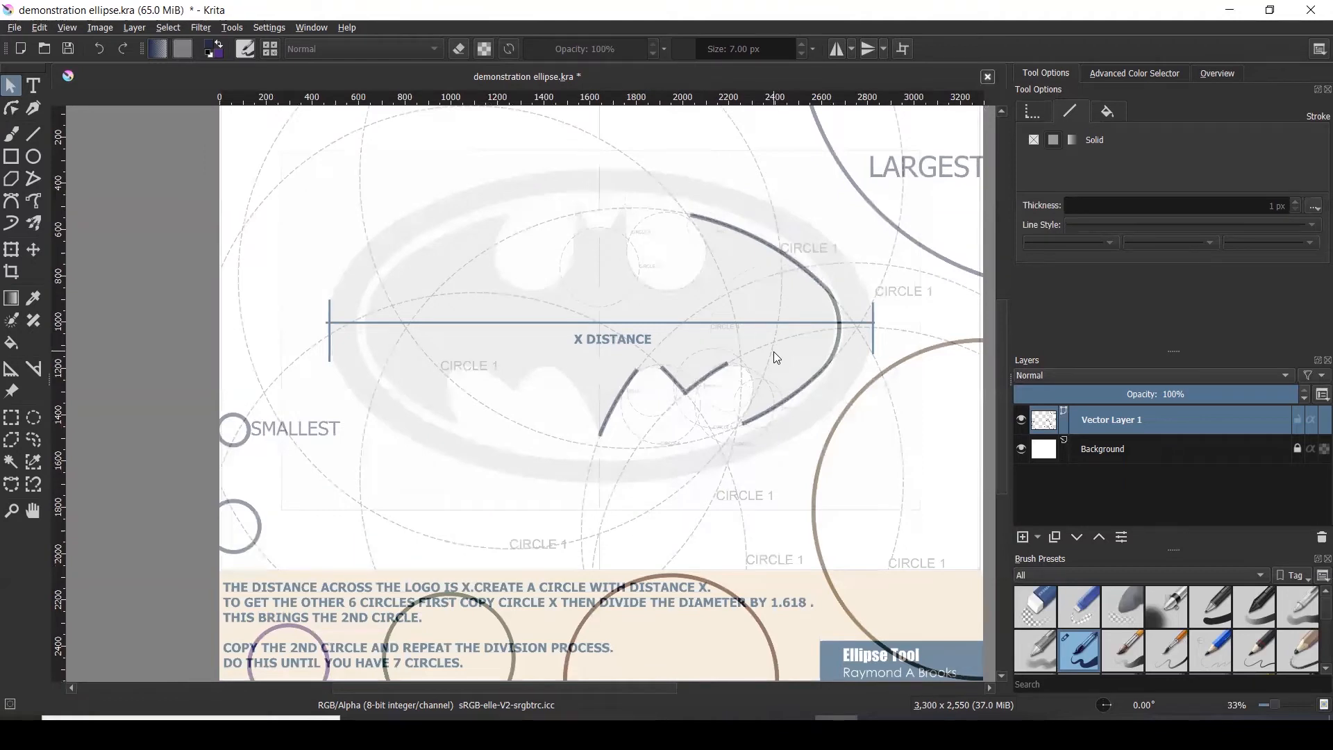
scroll(774, 351, "down", 1)
scroll(776, 357, "up", 3)
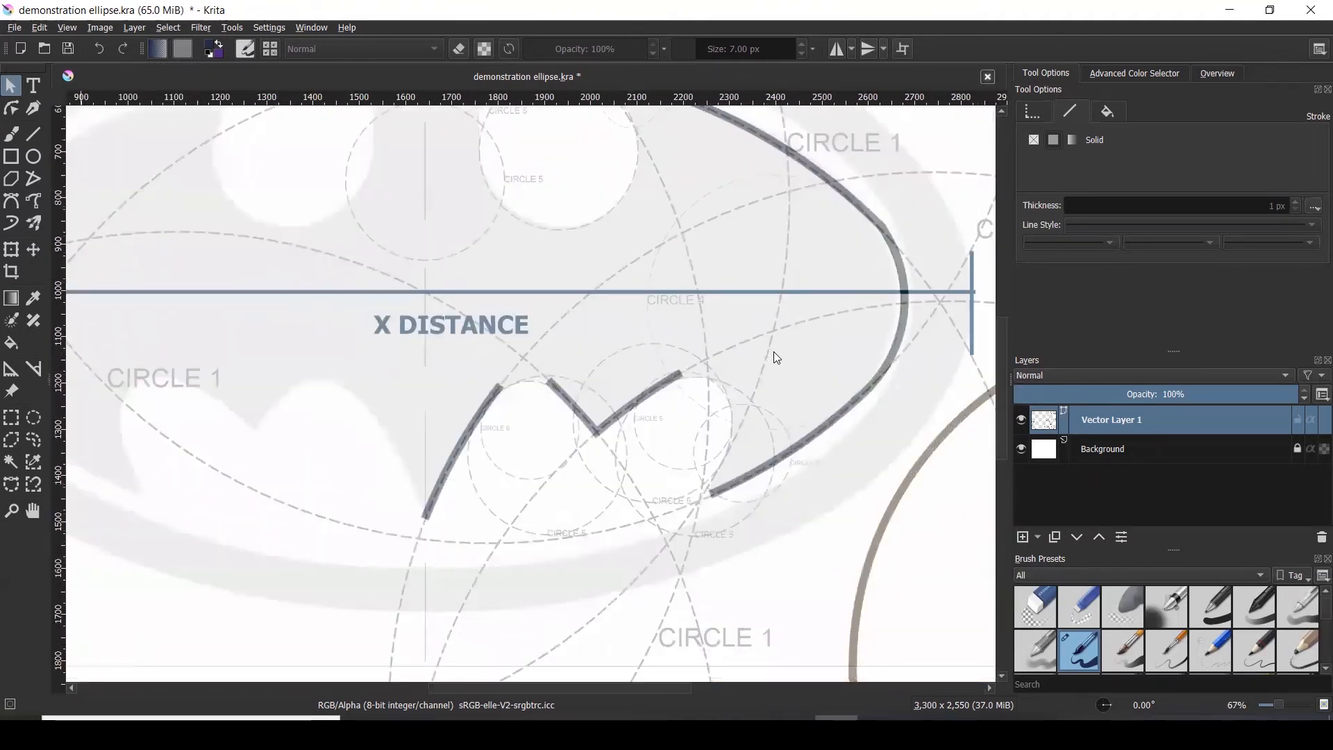
scroll(774, 352, "down", 1)
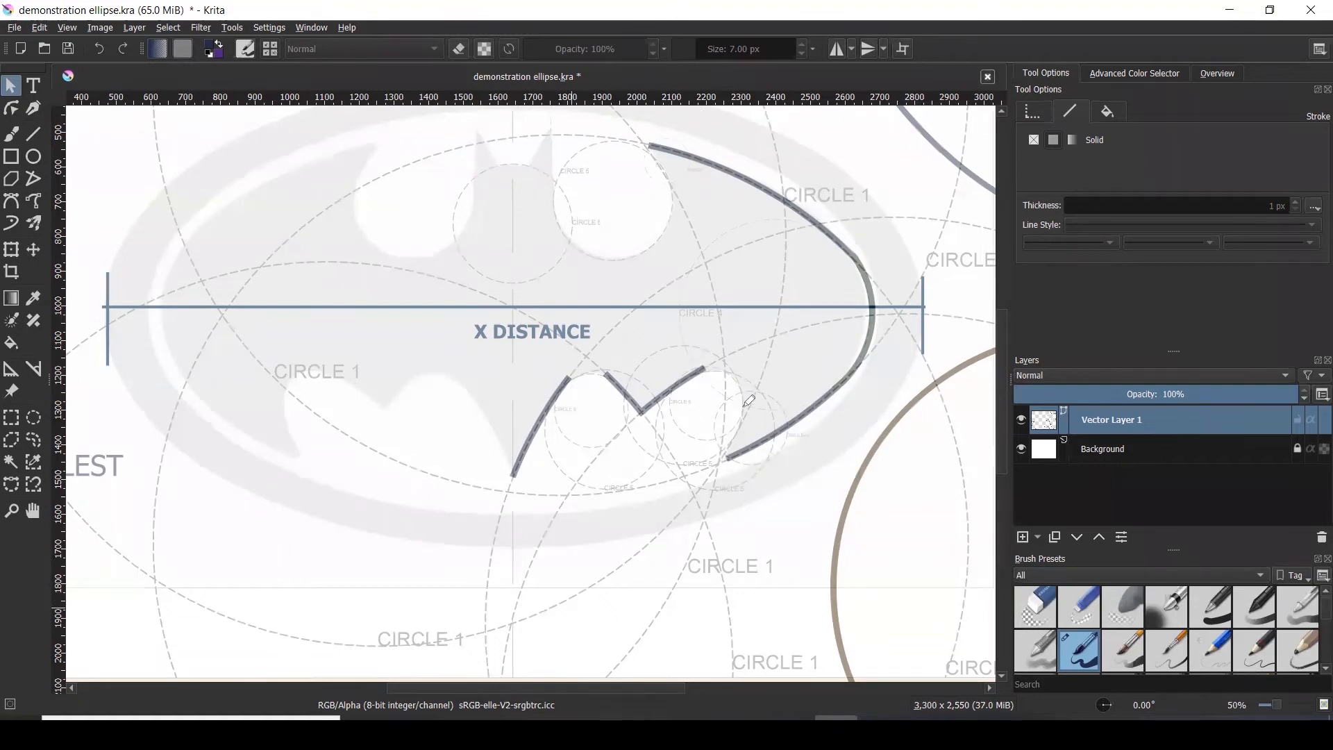
mouse_move(749, 402)
left_mouse_down()
mouse_move(717, 459)
mouse_move(747, 404)
left_mouse_up()
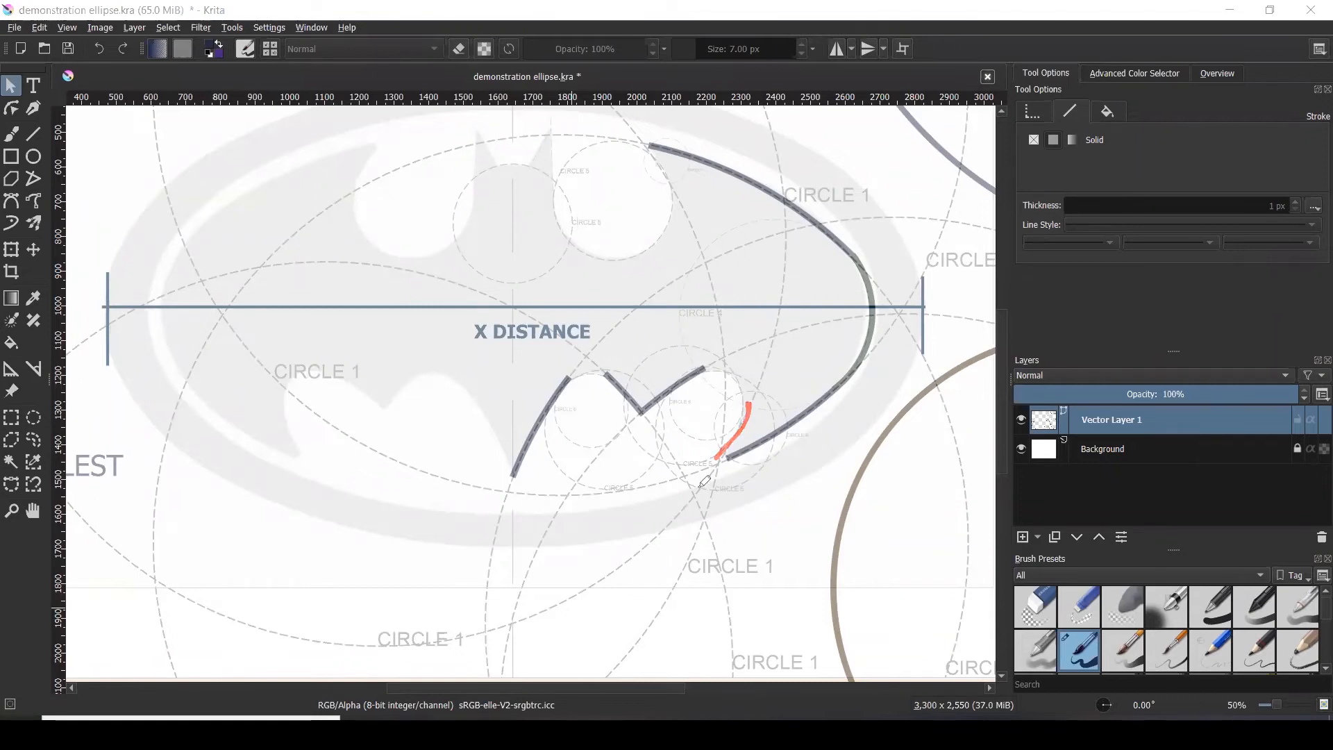
left_click(674, 521)
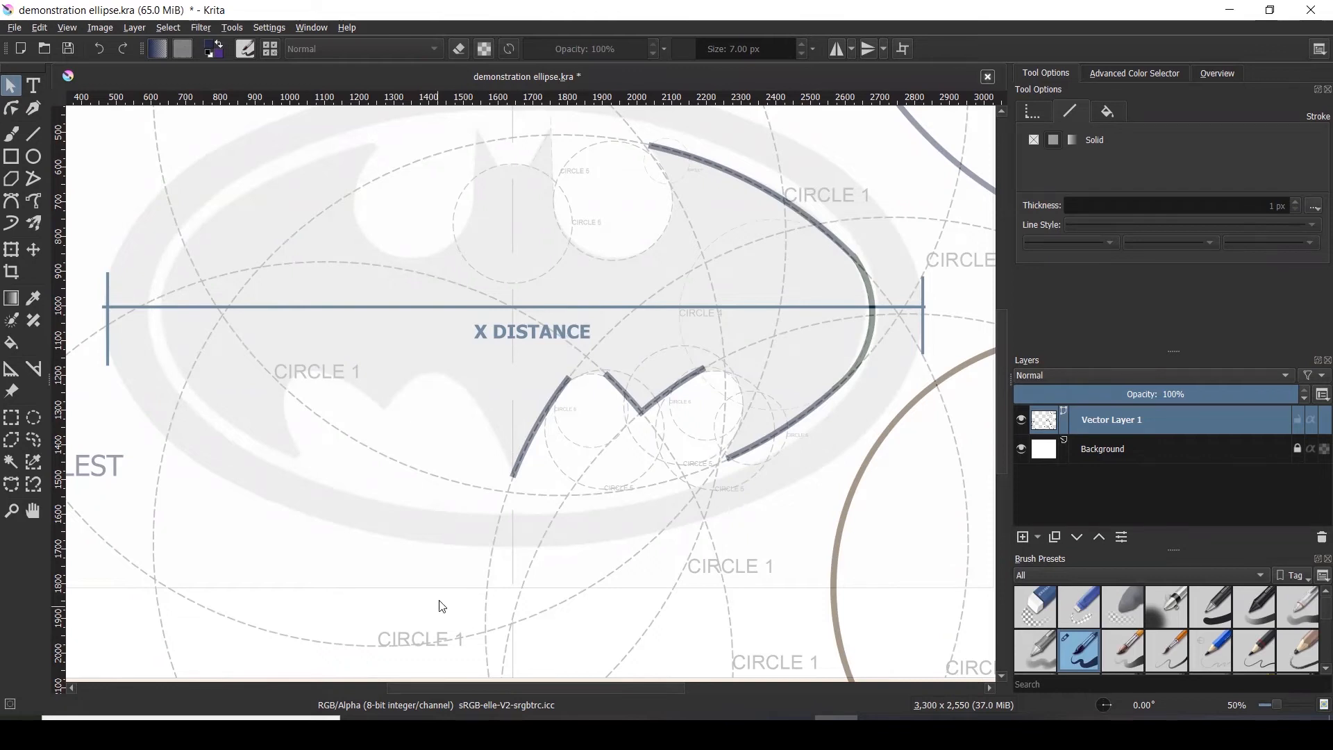
left_click_drag(568, 379, 605, 370)
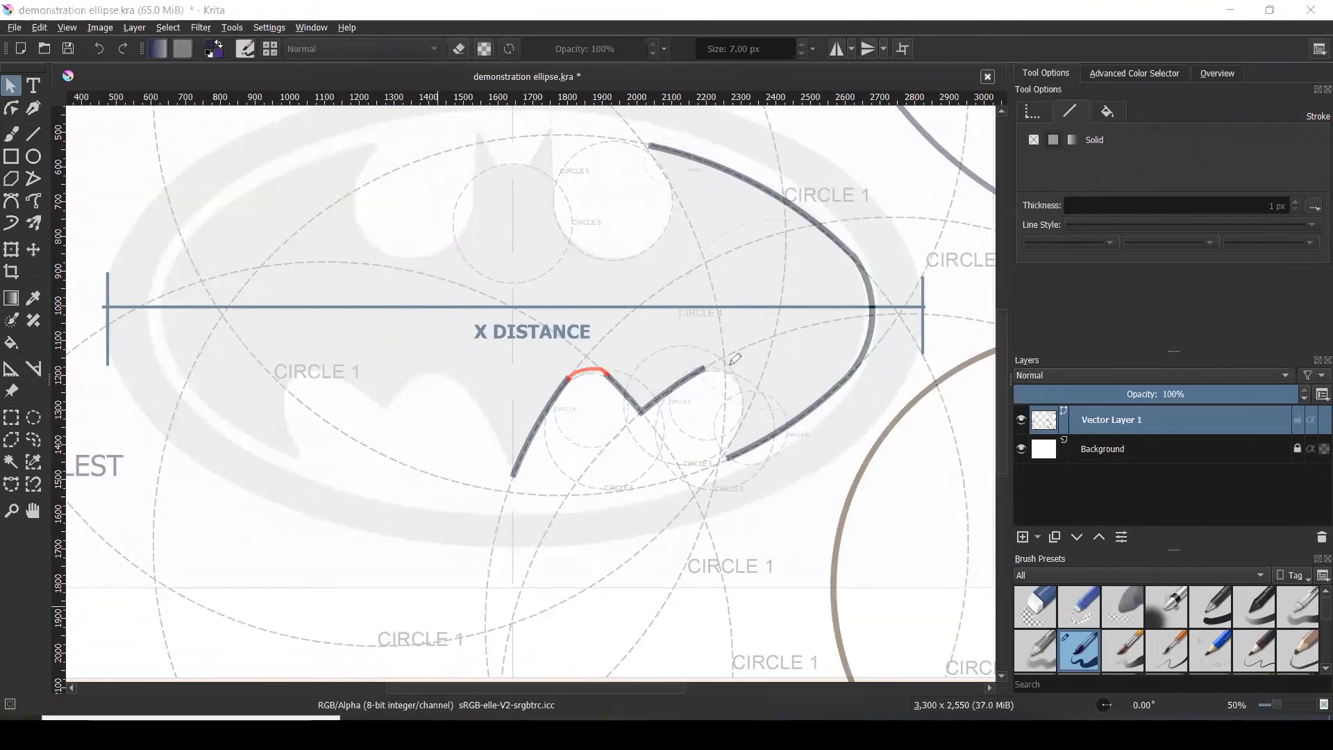
mouse_move(739, 376)
left_mouse_down()
mouse_move(748, 417)
mouse_move(725, 435)
left_mouse_up()
mouse_move(616, 477)
left_mouse_down()
mouse_move(629, 498)
mouse_move(670, 470)
mouse_move(746, 492)
left_mouse_up()
left_click_drag(614, 133, 617, 148)
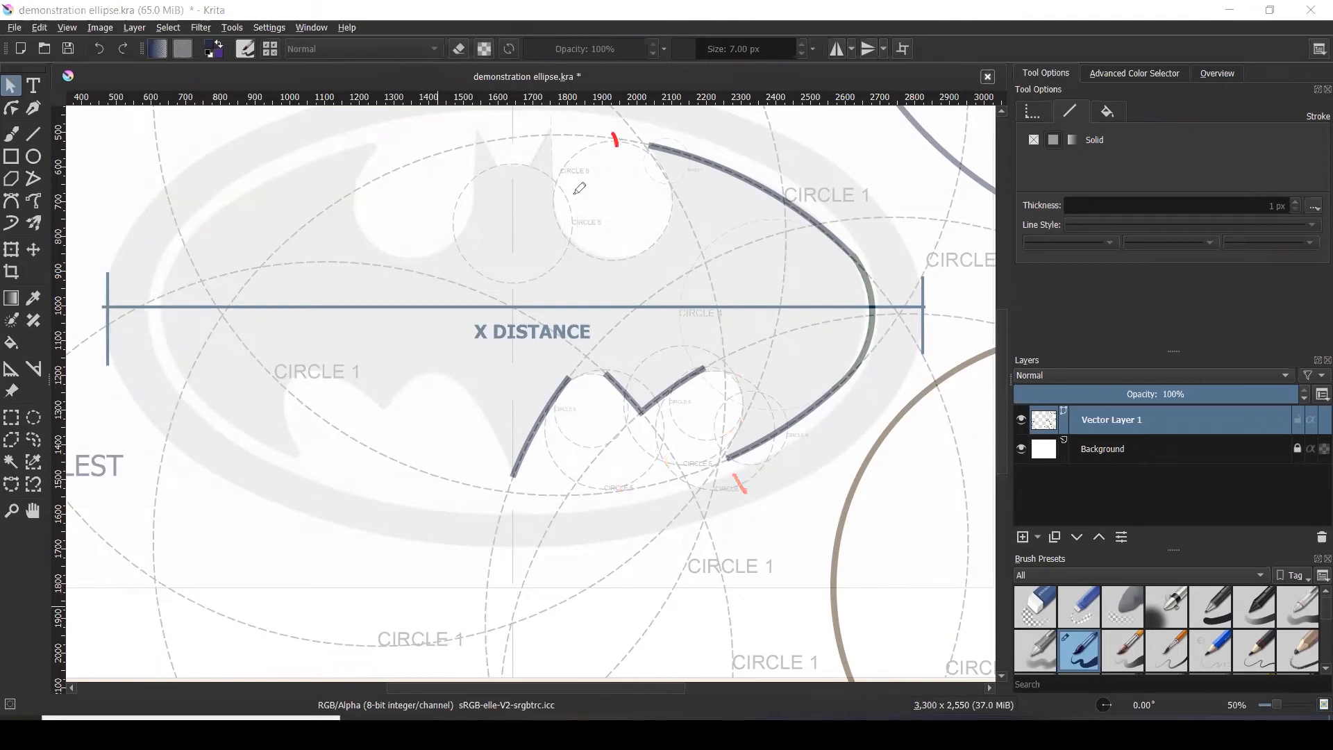
left_click_drag(547, 263, 557, 281)
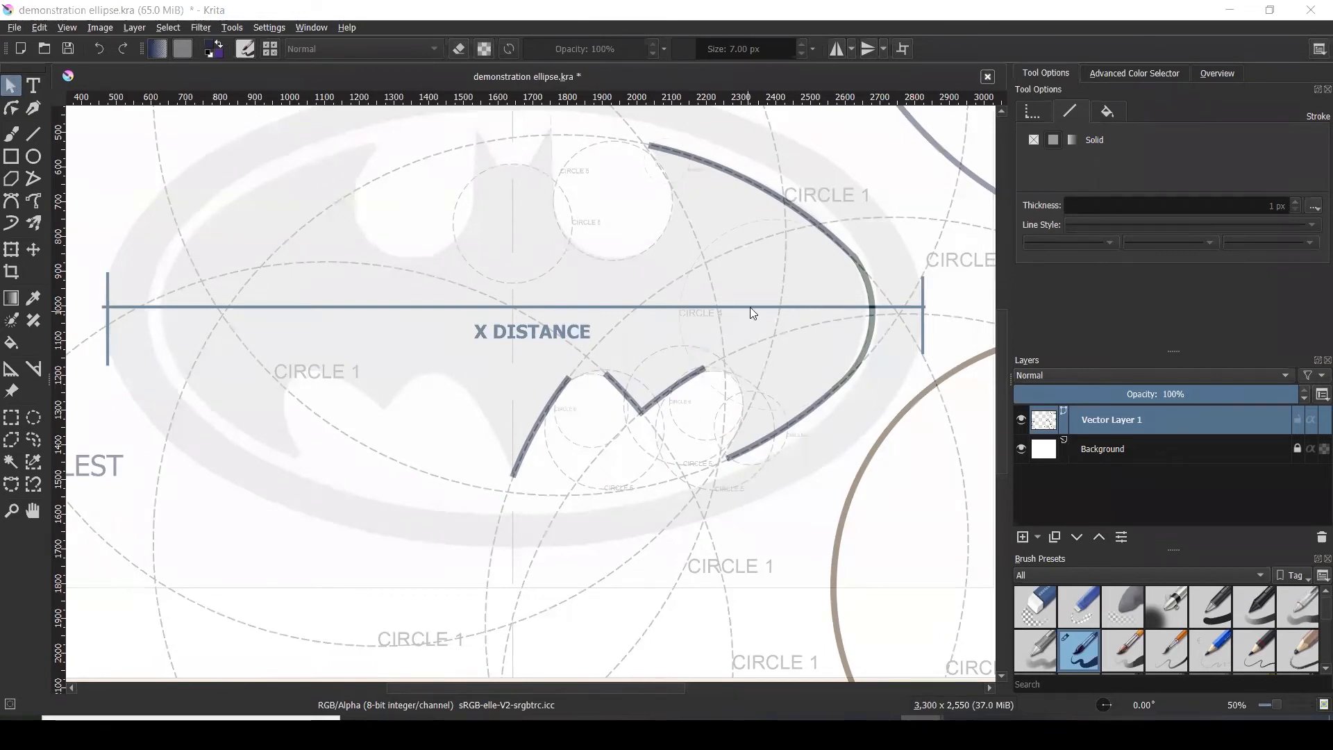
scroll(754, 295, "down", 1)
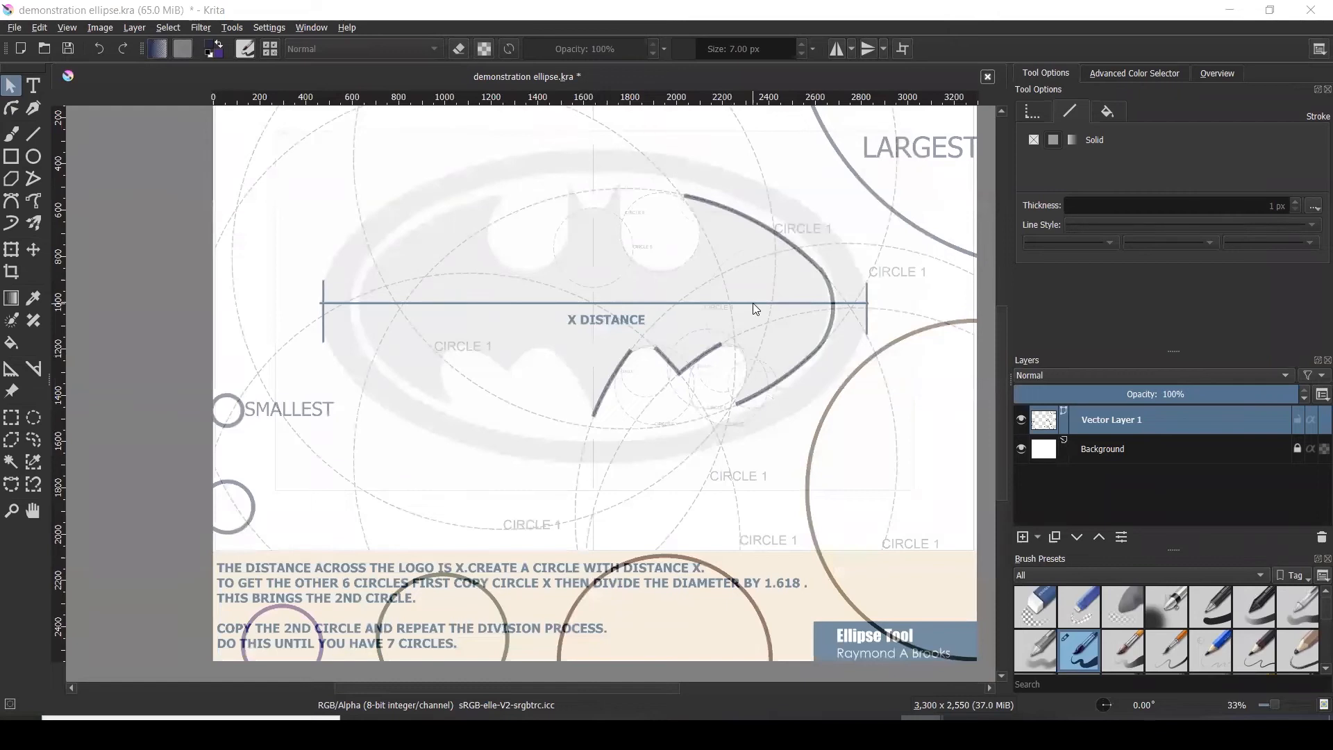
scroll(752, 304, "down", 1)
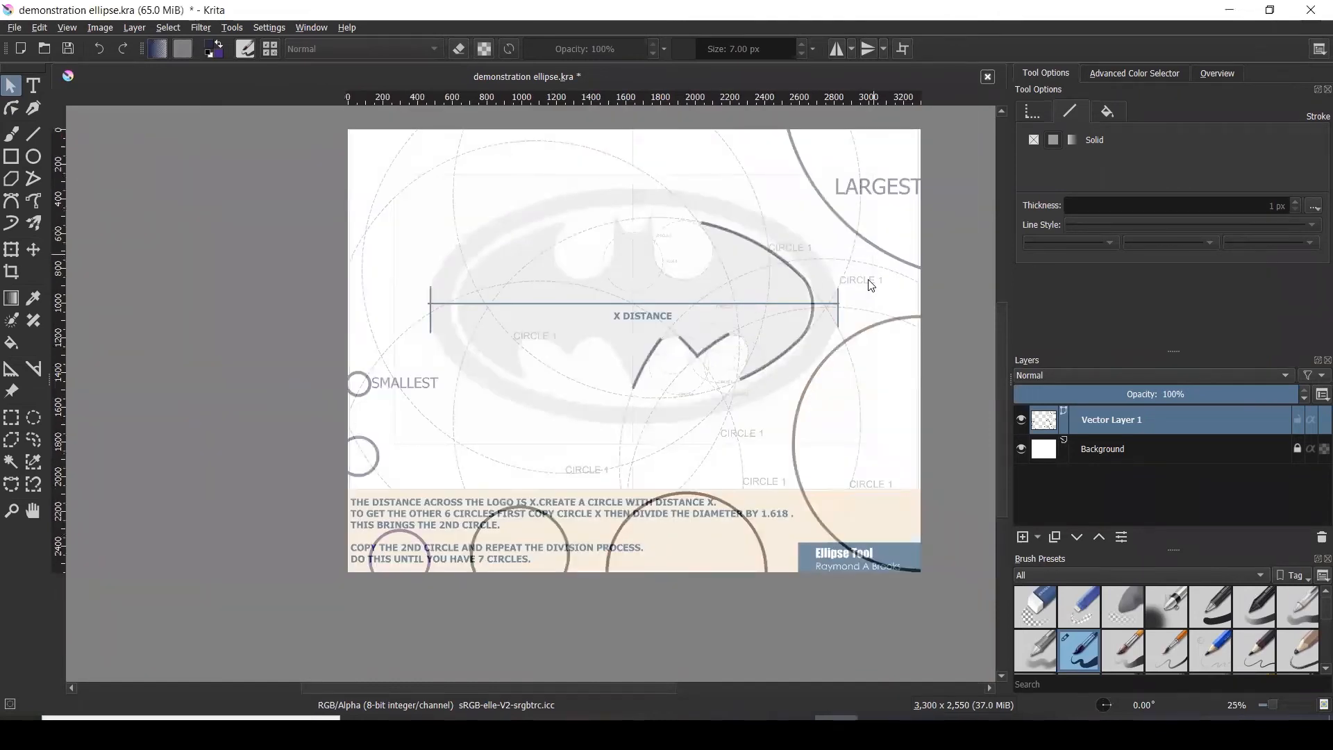
- Compare the source circles around the logo with the dashed tracks at the scallops to find the matching size
left_click(763, 566)
left_click(549, 531)
left_click(425, 546)
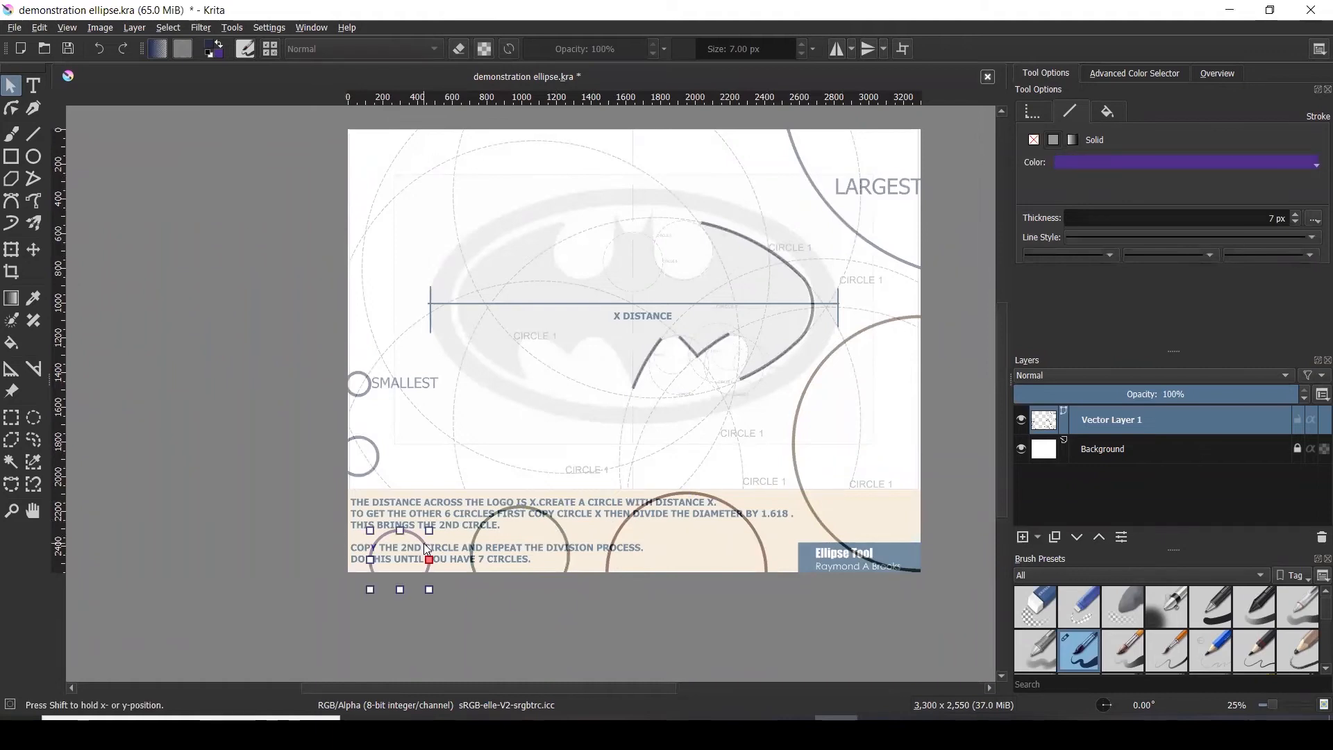
left_click(373, 469)
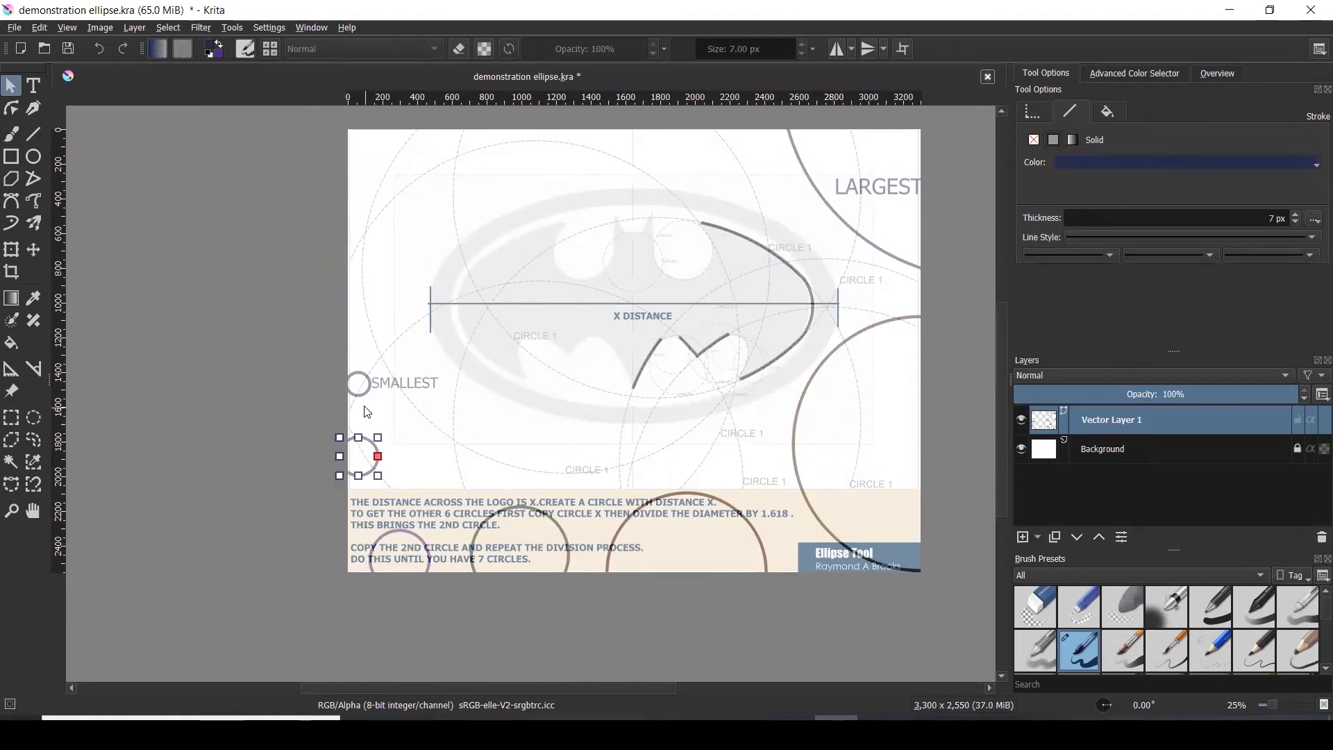
left_click(366, 397)
scroll(668, 361, "up", 4)
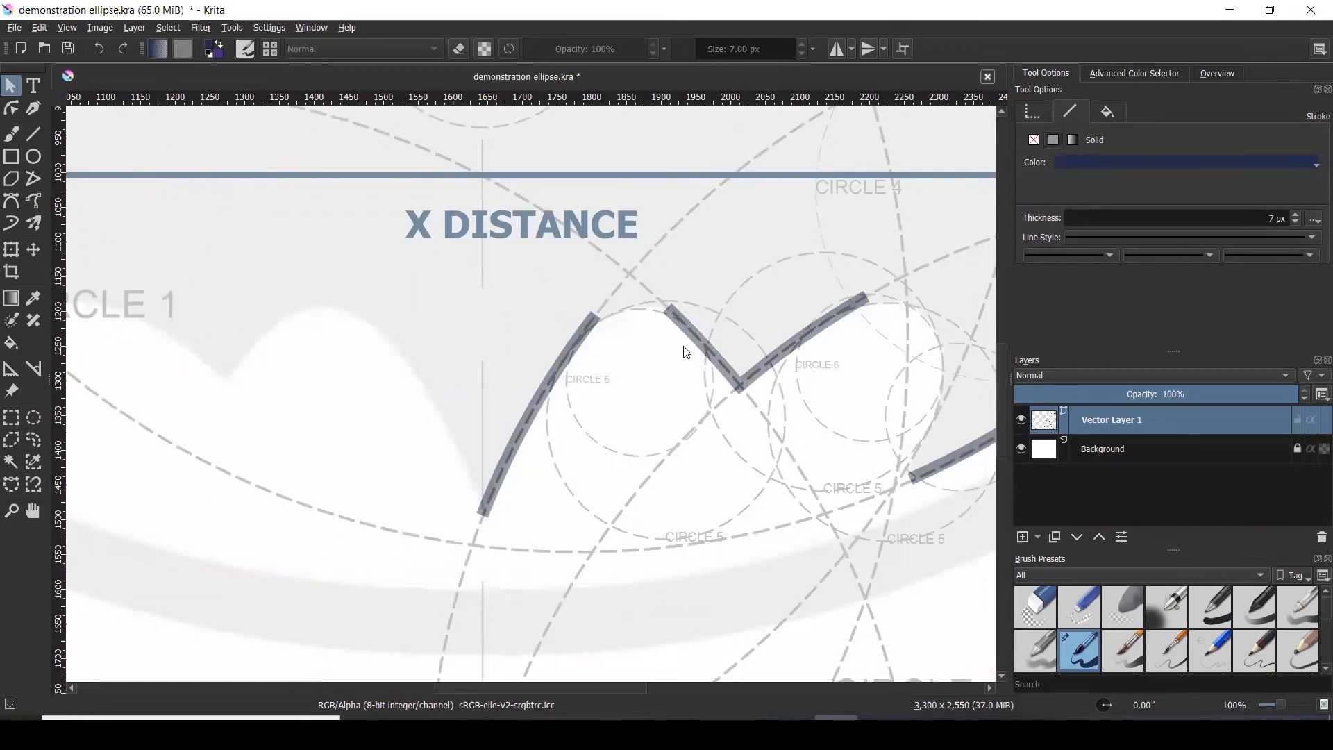
scroll(686, 352, "down", 3)
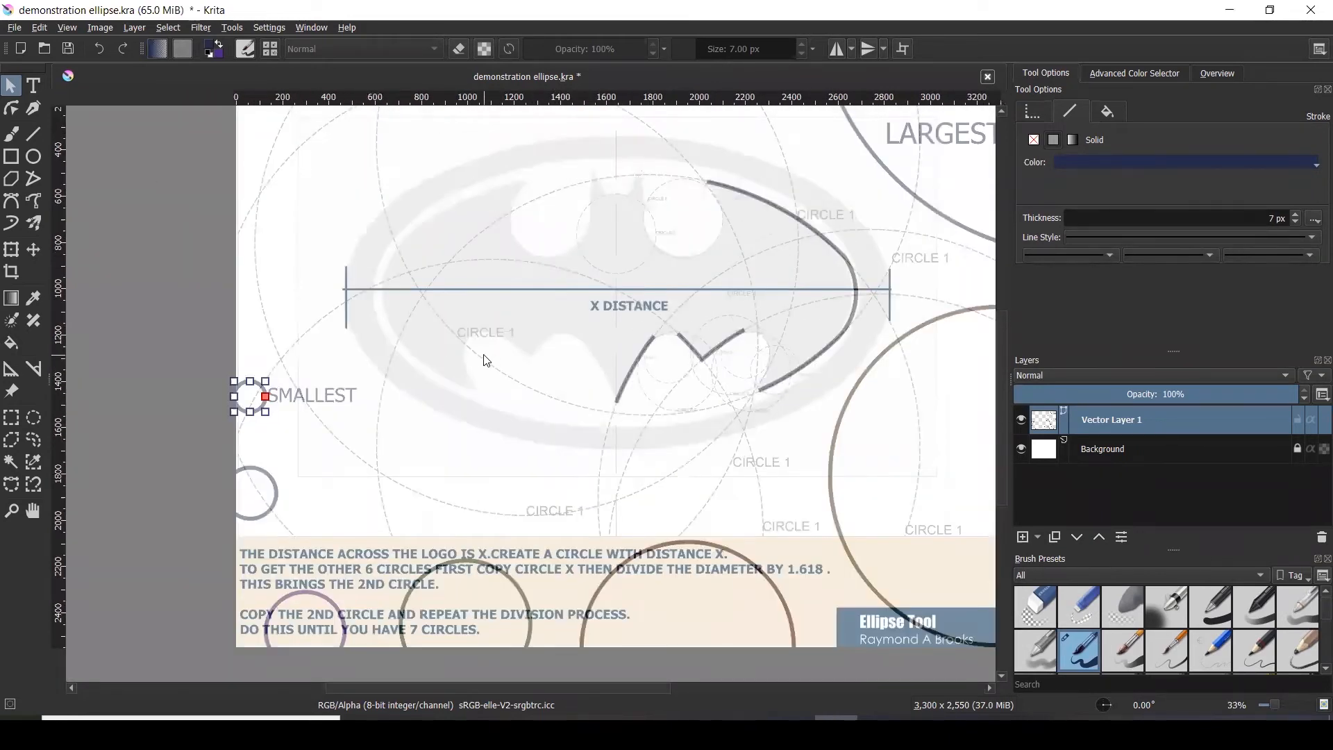
scroll(486, 361, "down", 1)
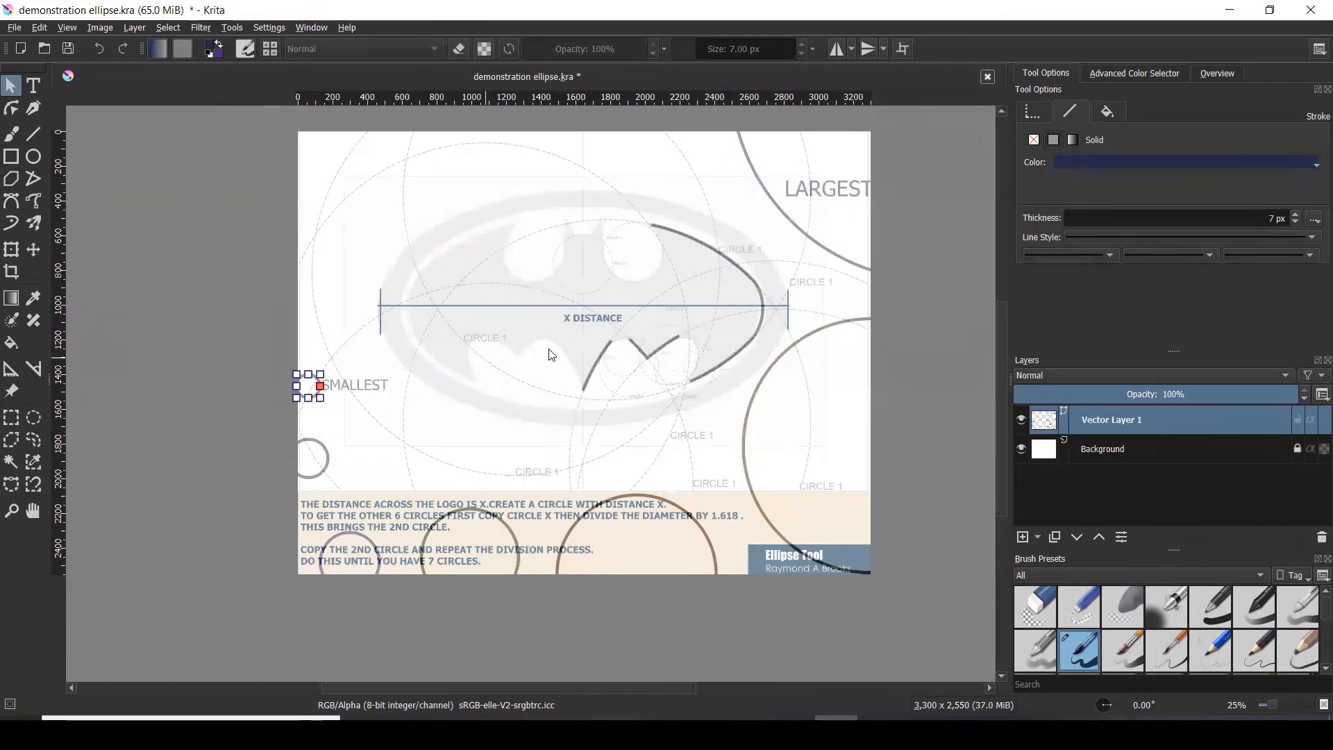
left_click(800, 238)
left_click(800, 233)
left_click(791, 355)
left_click(519, 524)
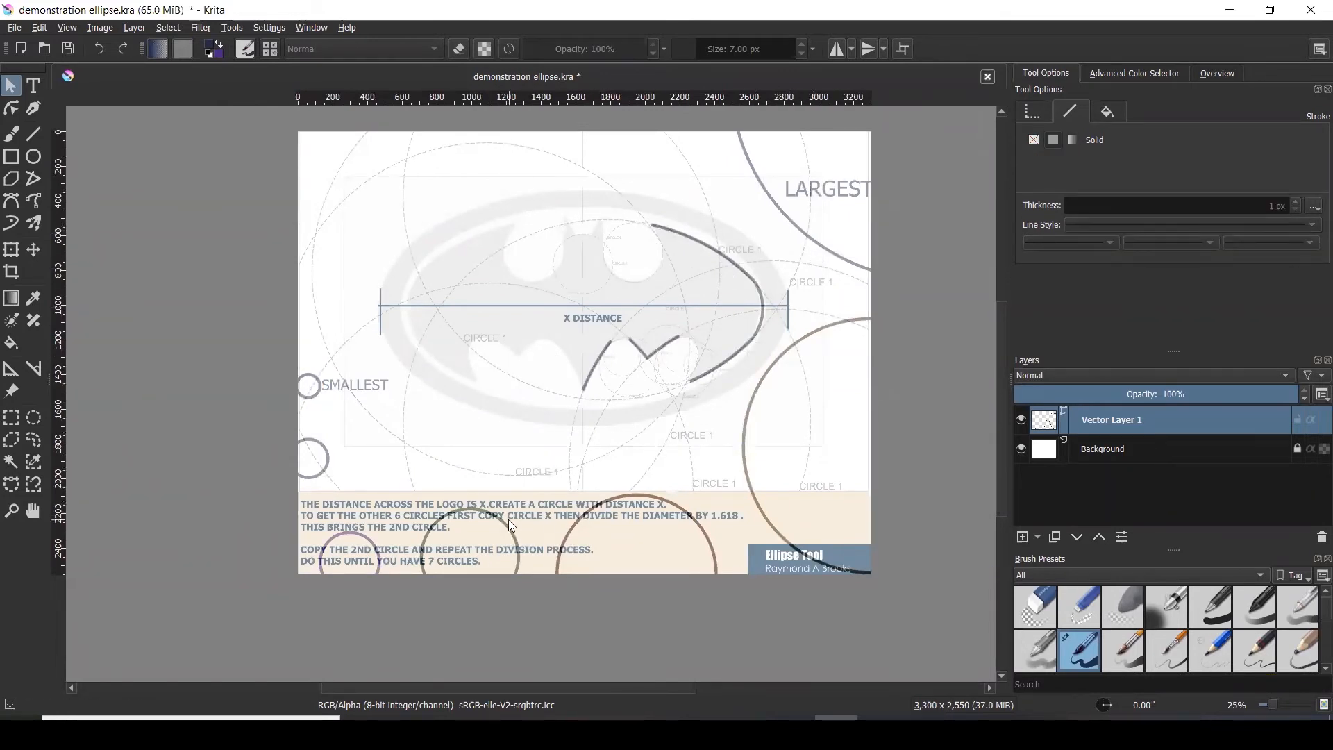
- Copy the purple circle below the logo, paste it at the first scallop, and align it near the dashed CIRCLE 5 track
left_click(381, 547)
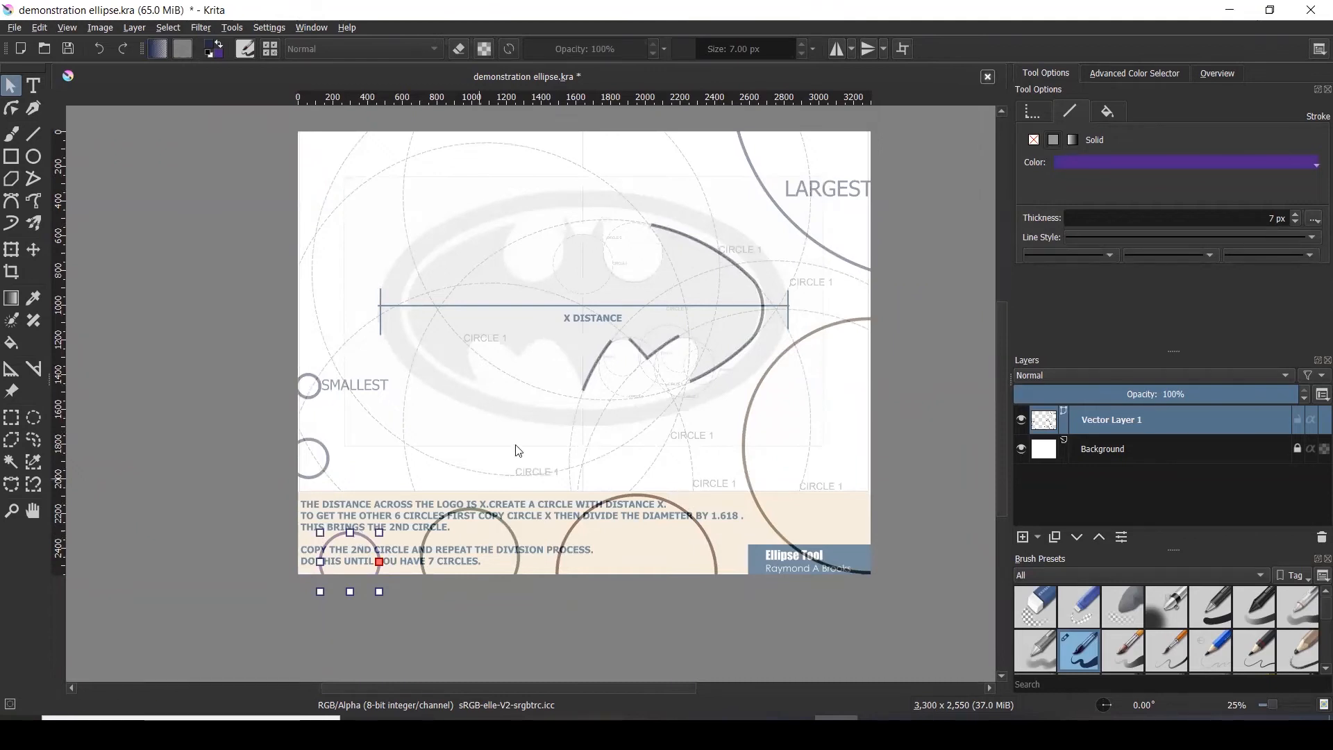
scroll(639, 351, "up", 3)
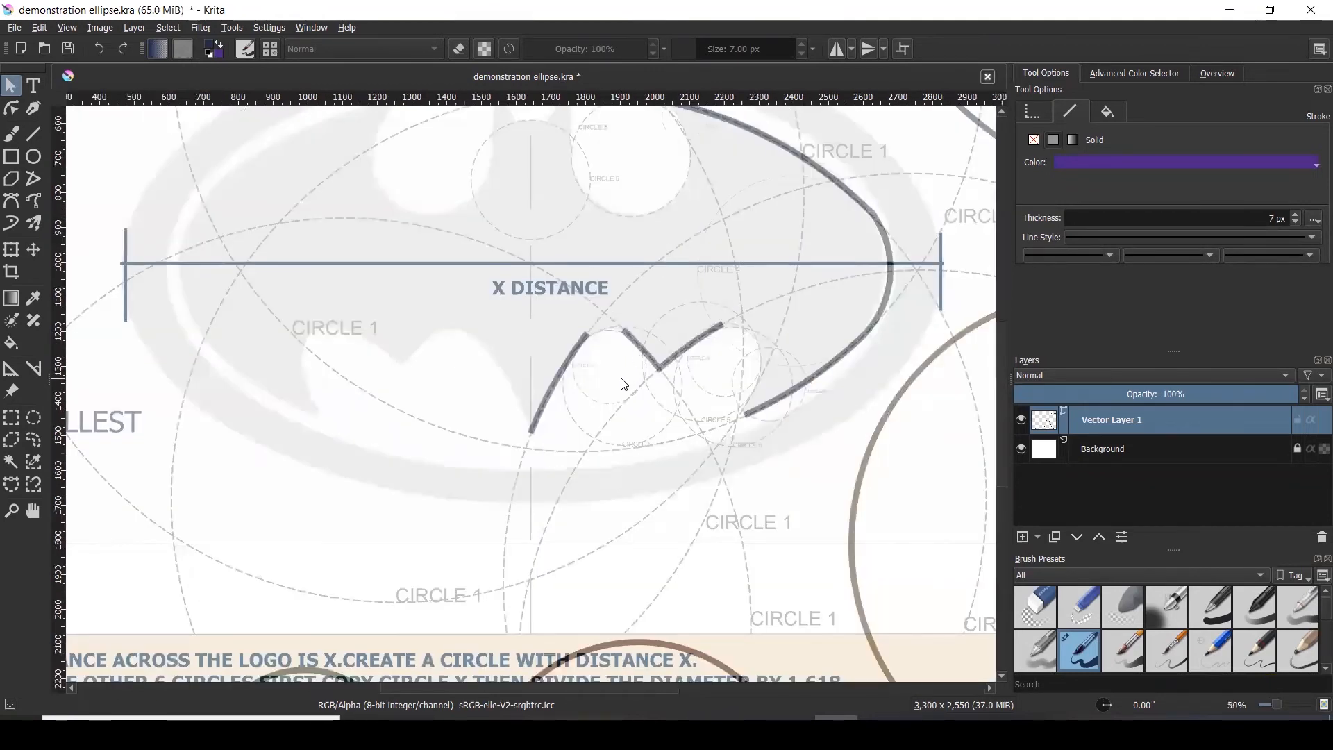
left_click(623, 384)
left_click_drag(645, 346, 646, 351)
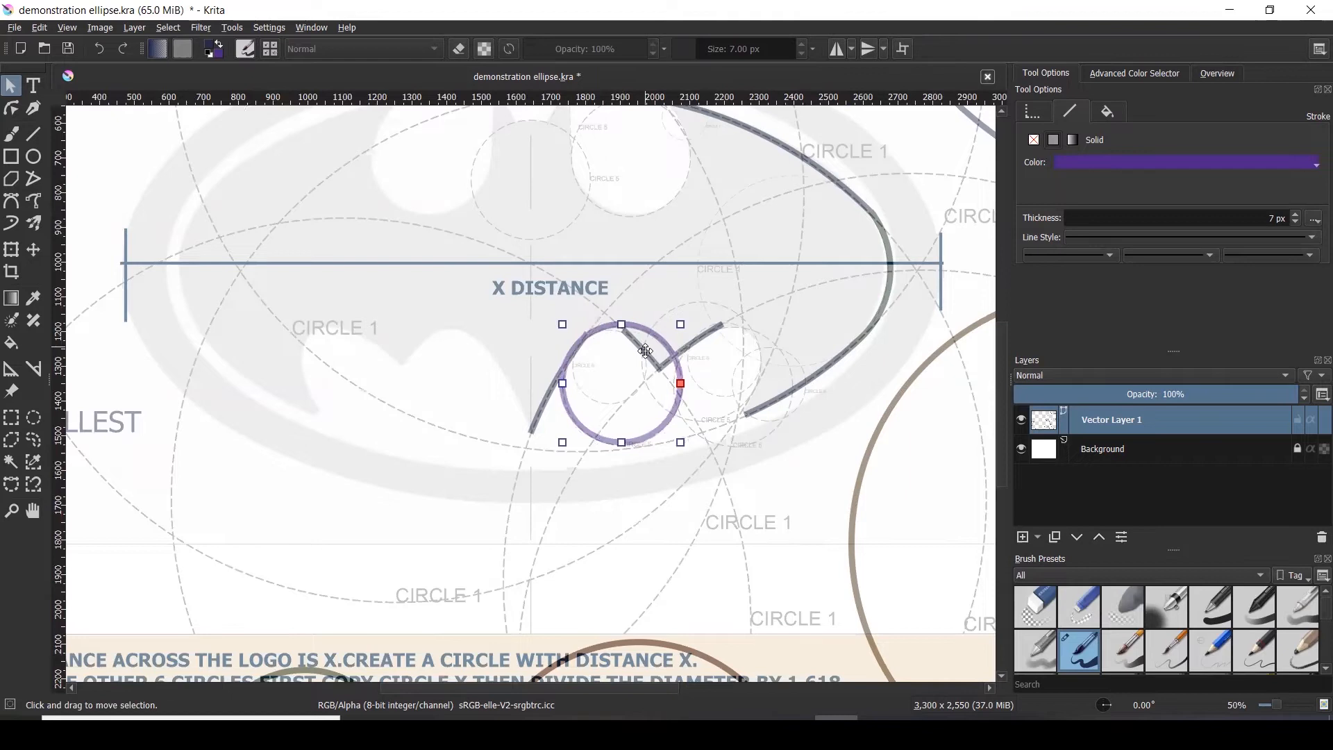
scroll(646, 350, "up", 2)
left_click_drag(645, 352, 644, 353)
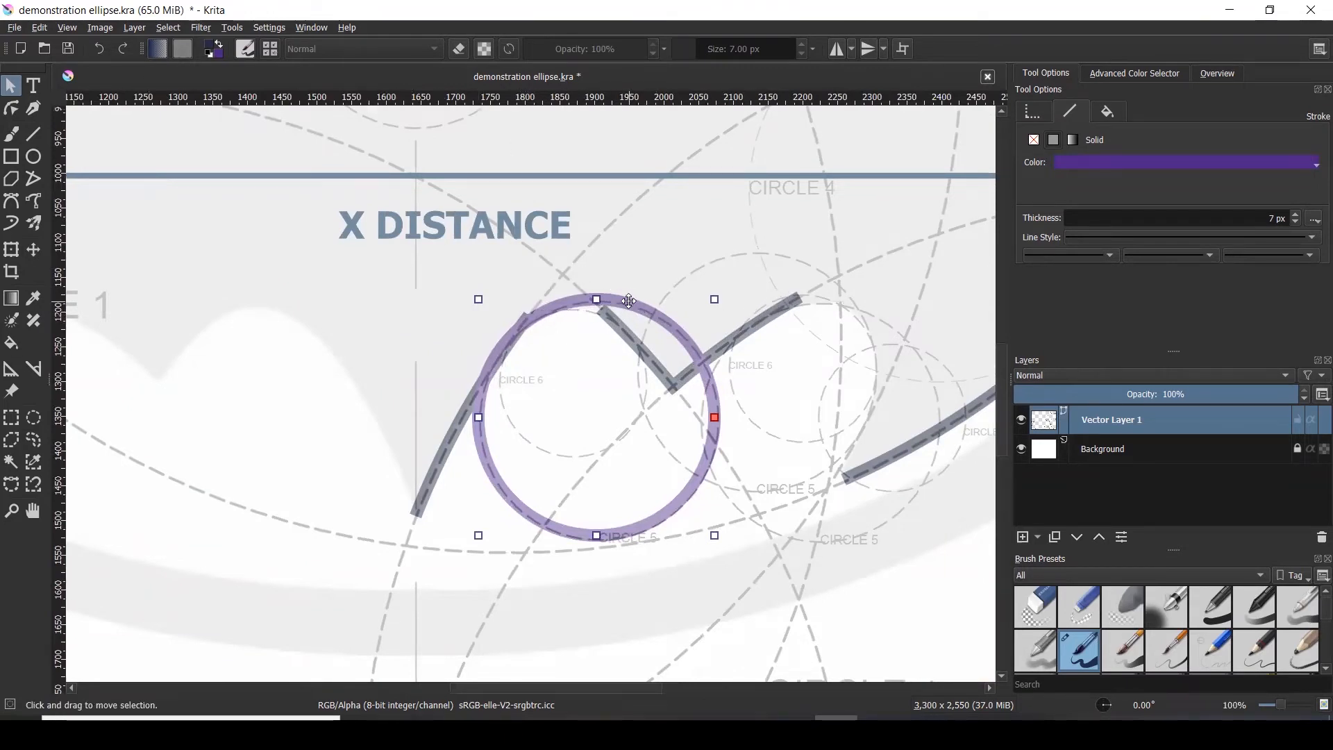
- Convert the purple circle at the first scallop to a path and insert a point where it meets the upper end of the long outline edge
left_click(11, 107)
right_click(675, 328)
left_click(680, 331)
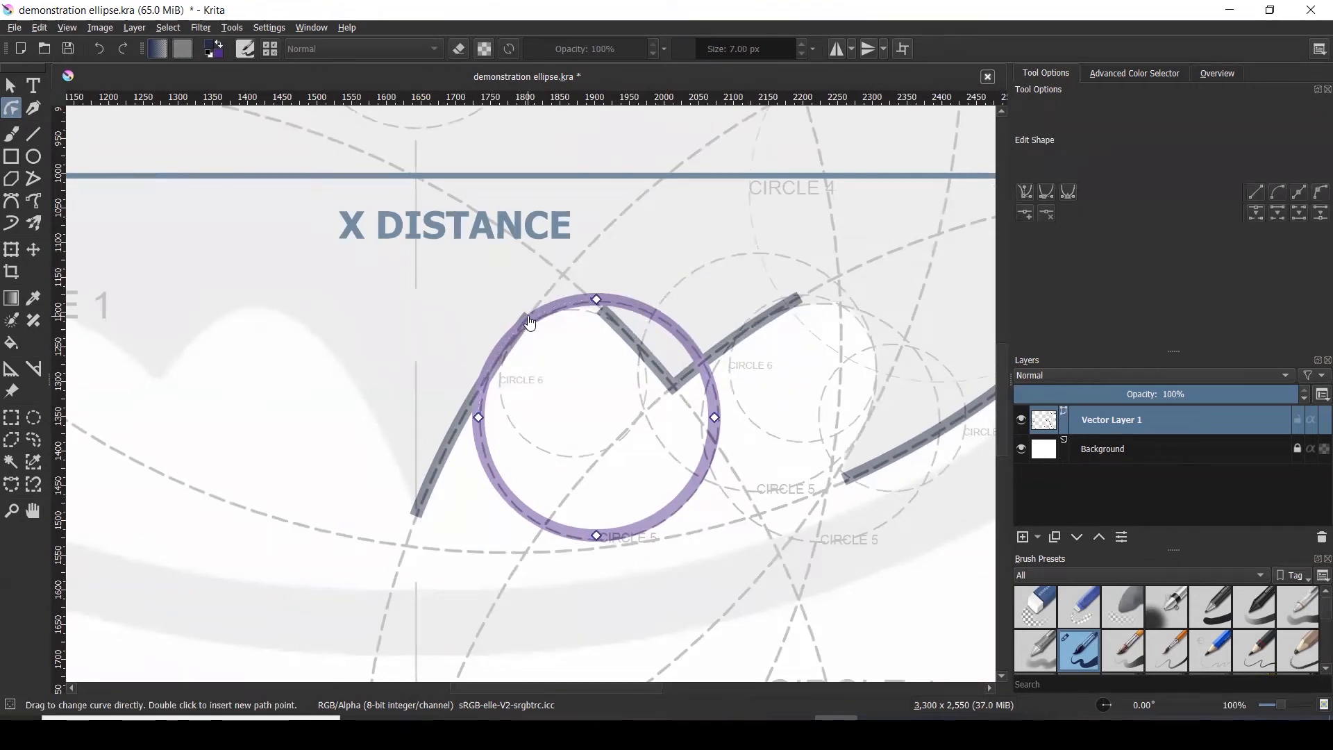
scroll(529, 321, "up", 1)
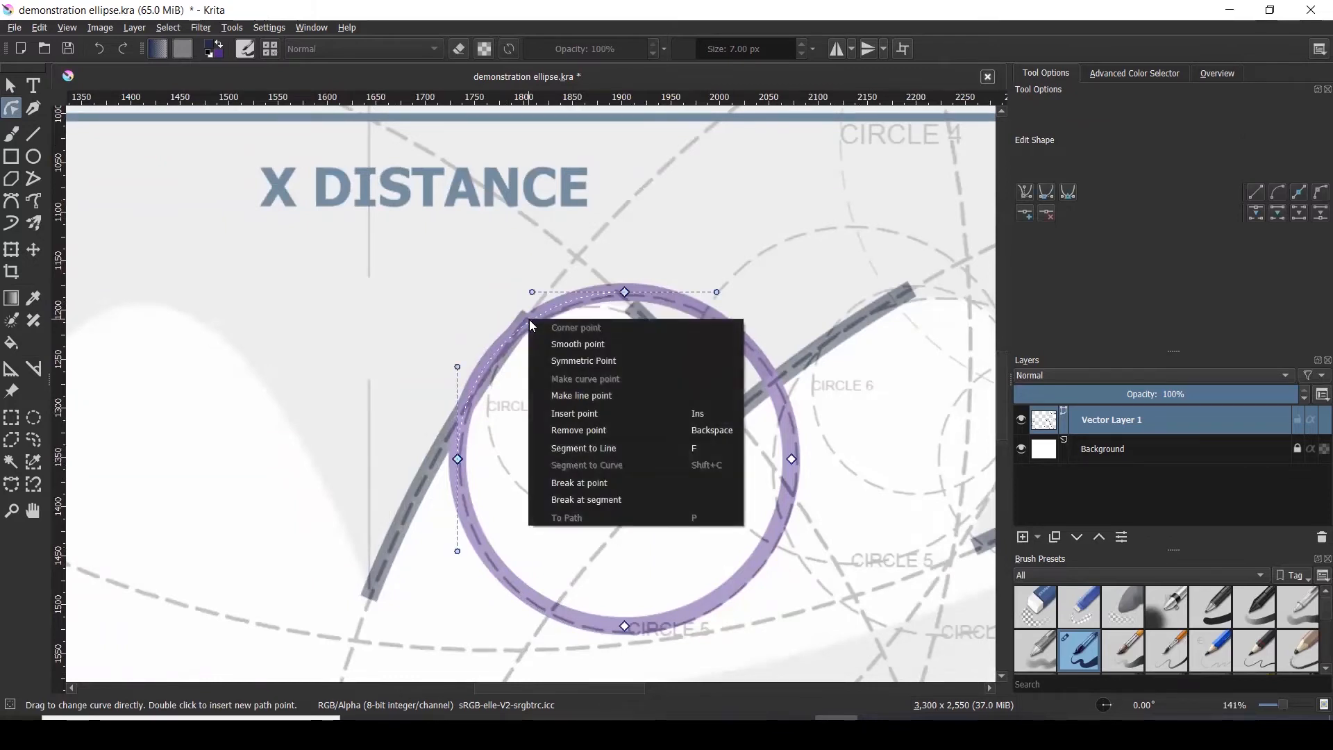
left_click(567, 409)
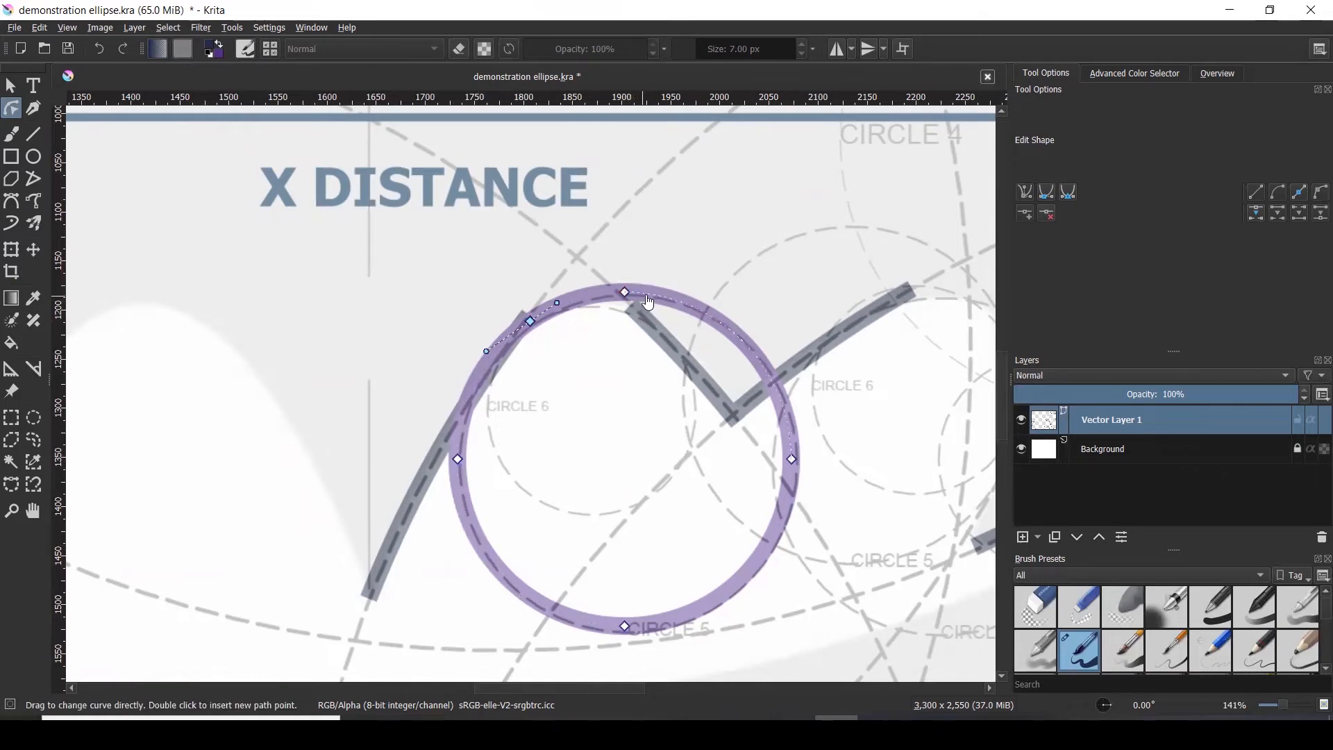
right_click(625, 292)
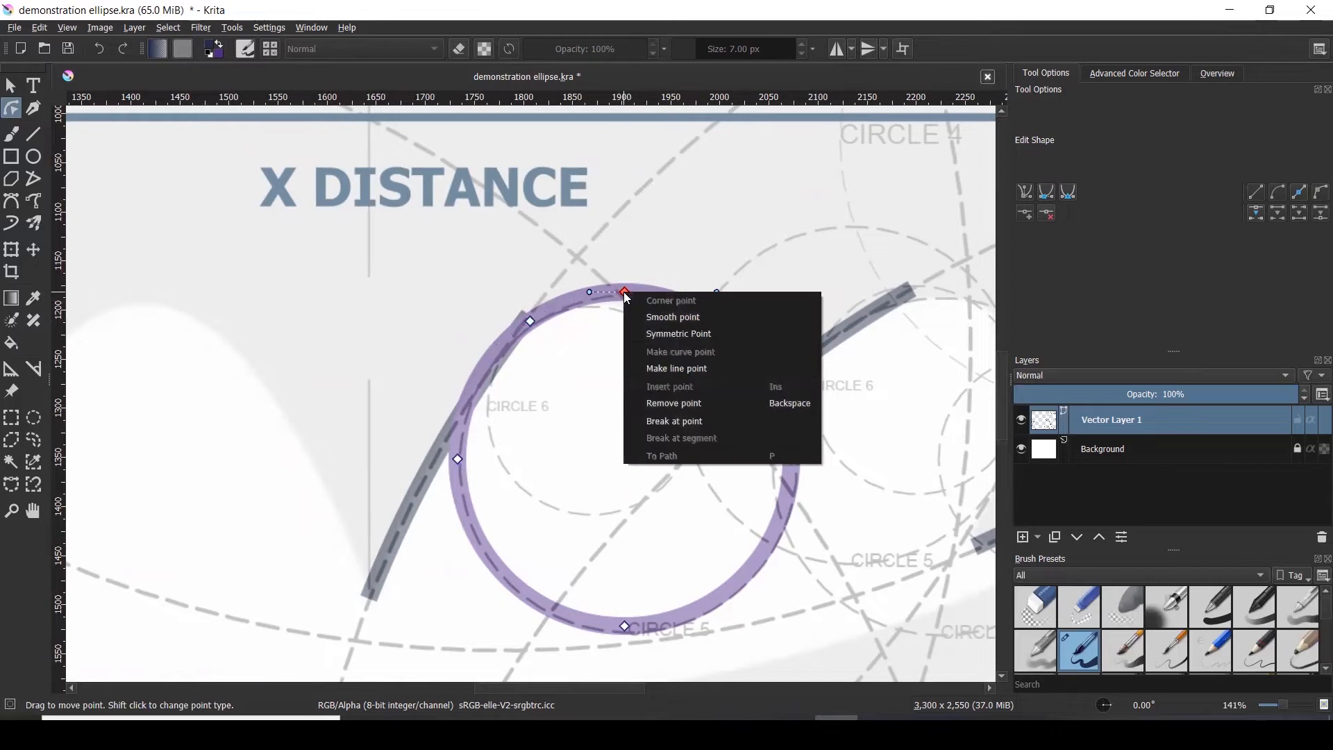
left_click_drag(625, 292, 651, 264)
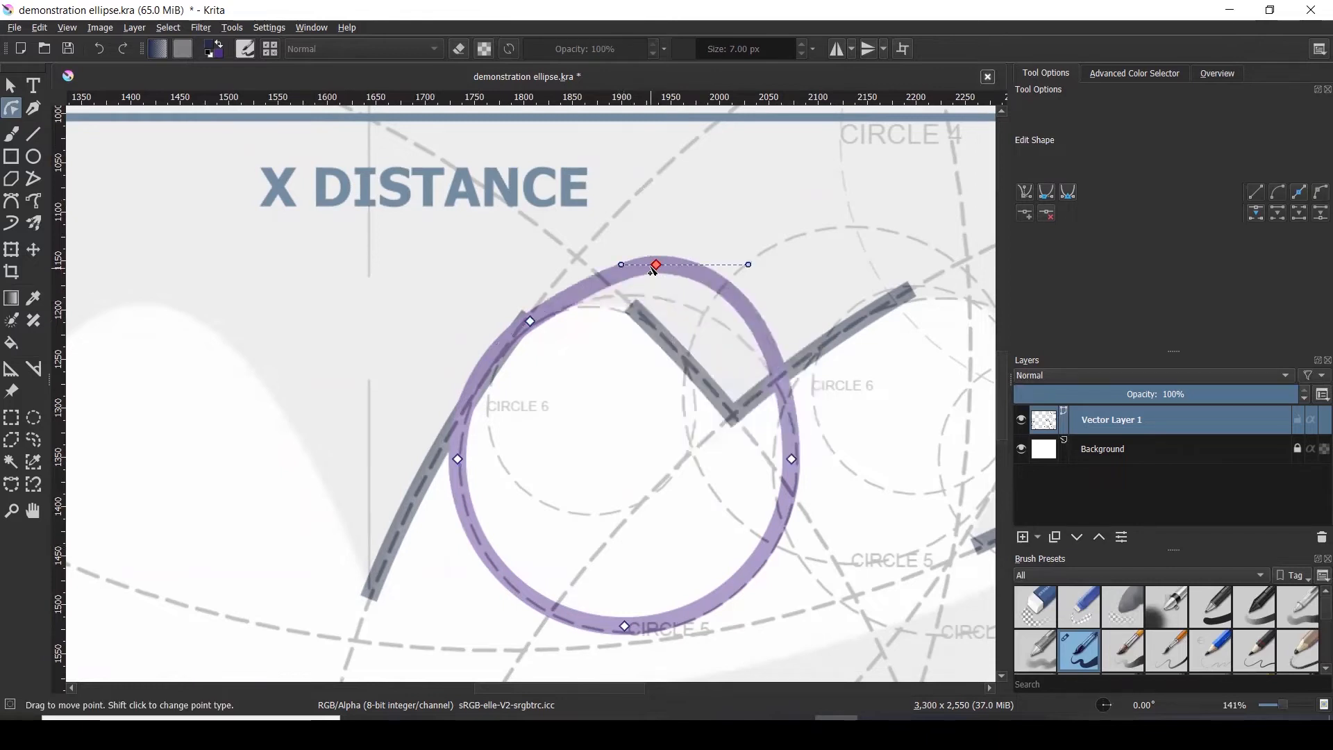
key("ctrl+z")
- Insert another point on the circle path just past its topmost point, above the upper end of the short diagonal edge
scroll(654, 309, "up", 2)
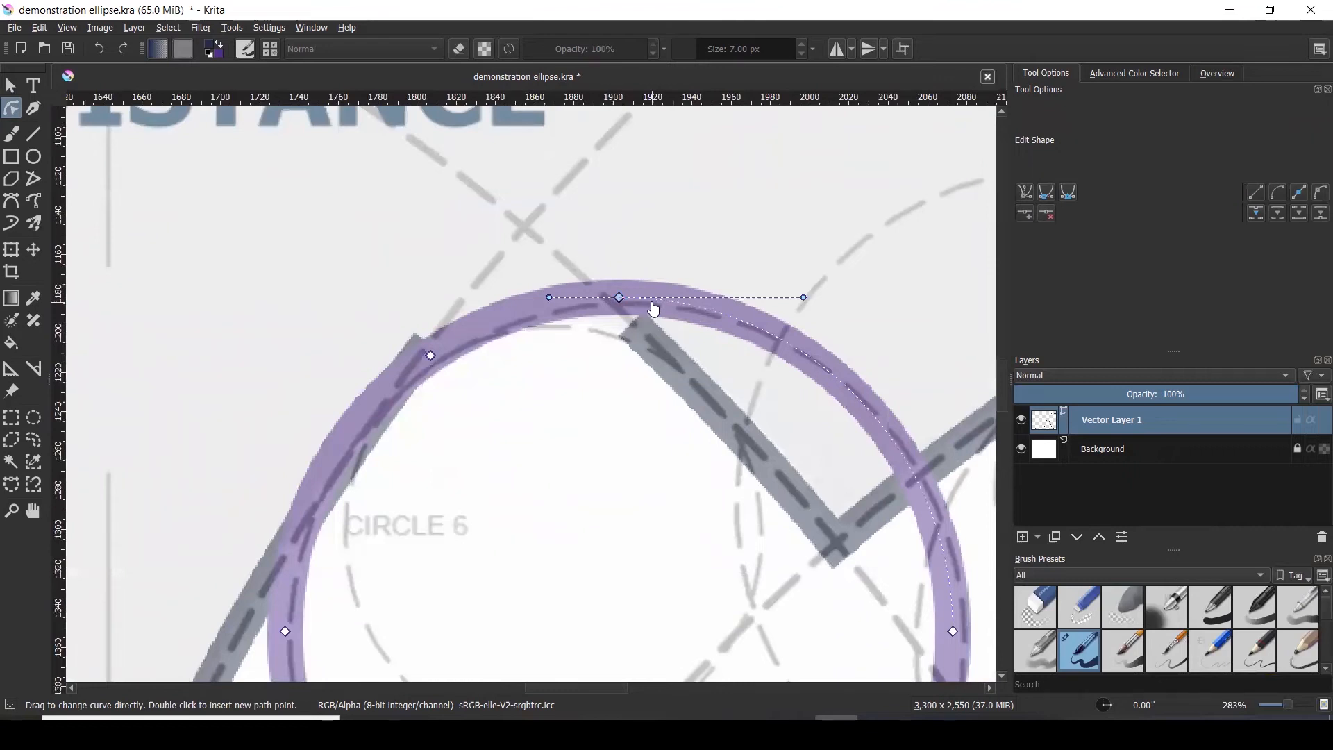
right_click(652, 303)
left_click(707, 397)
- Break the circle path at the segments on both sides of the short arc capping the first scallop
right_click(696, 309)
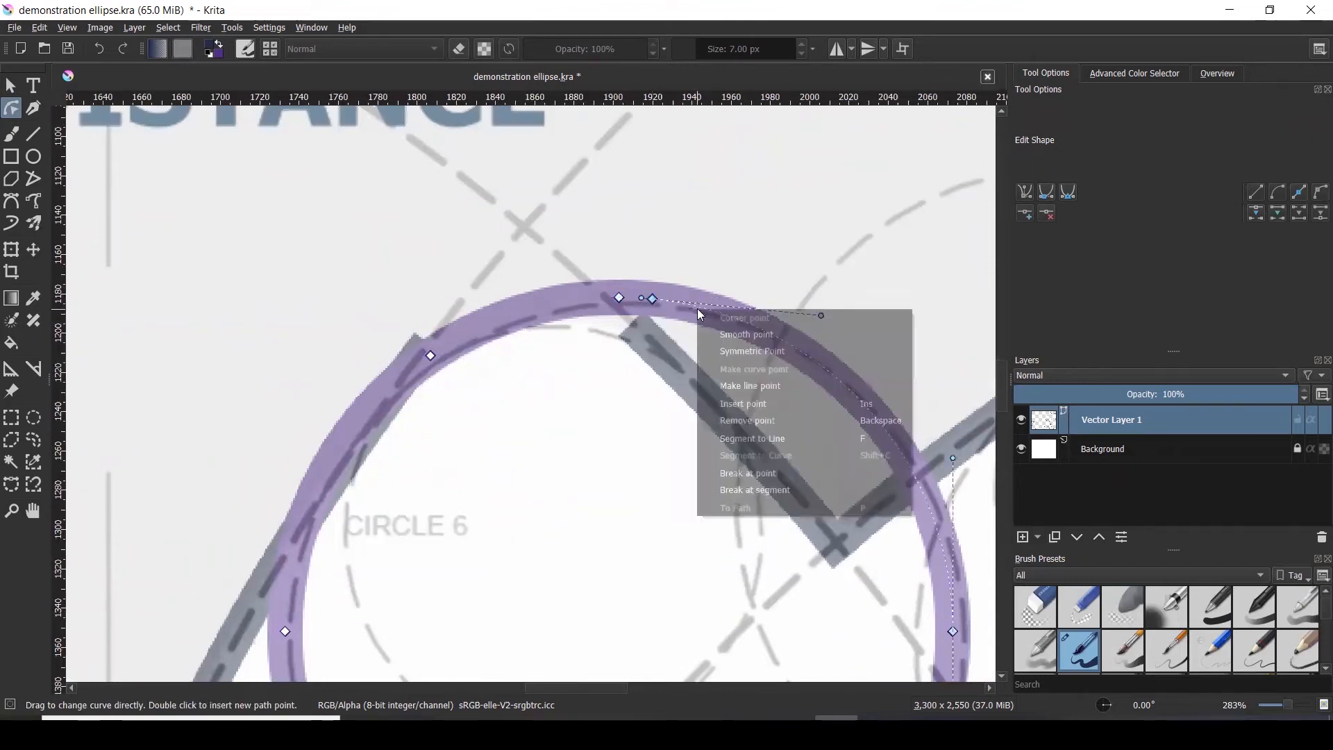
left_click(791, 492)
right_click(318, 494)
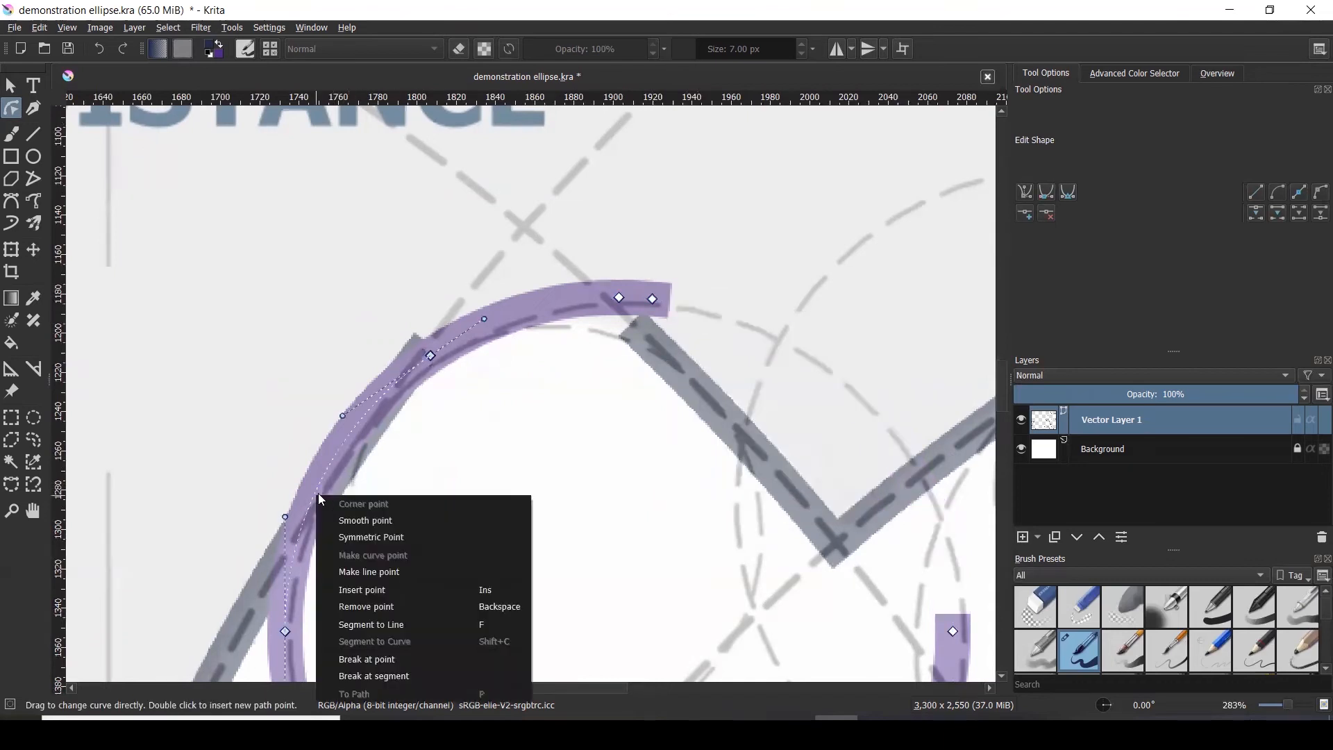
left_click(432, 664)
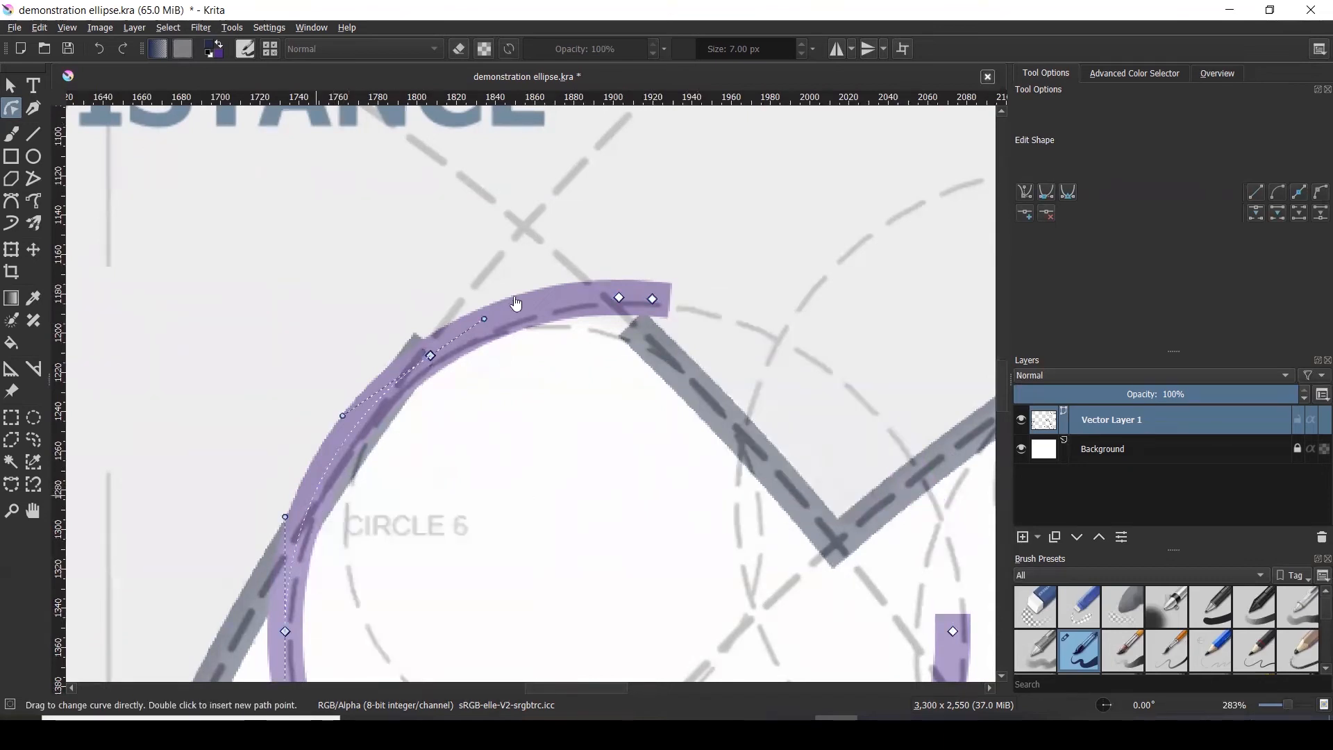
- Delete the leftover lower part of the purple circle, keeping only the arc over the first scallop, and clear the selection
key("1")
scroll(517, 300, "down", 1)
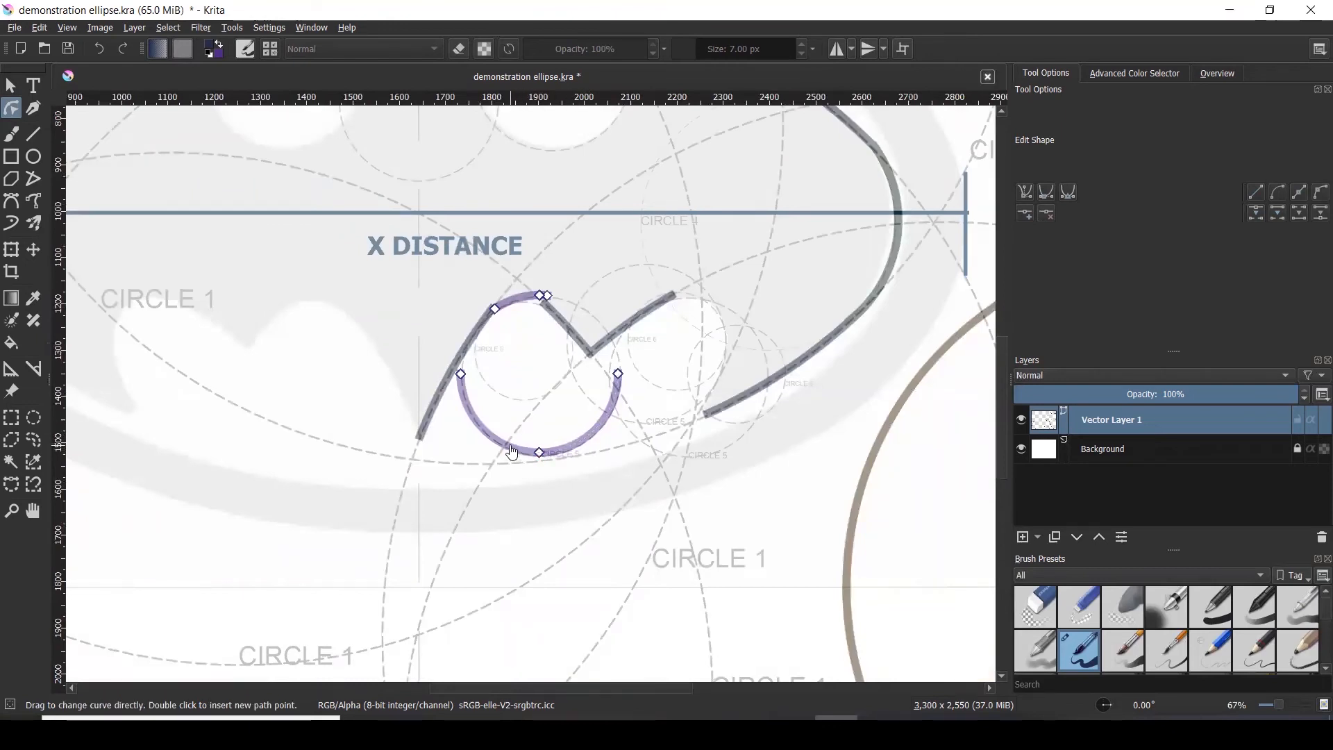
left_click(540, 453)
key("Delete")
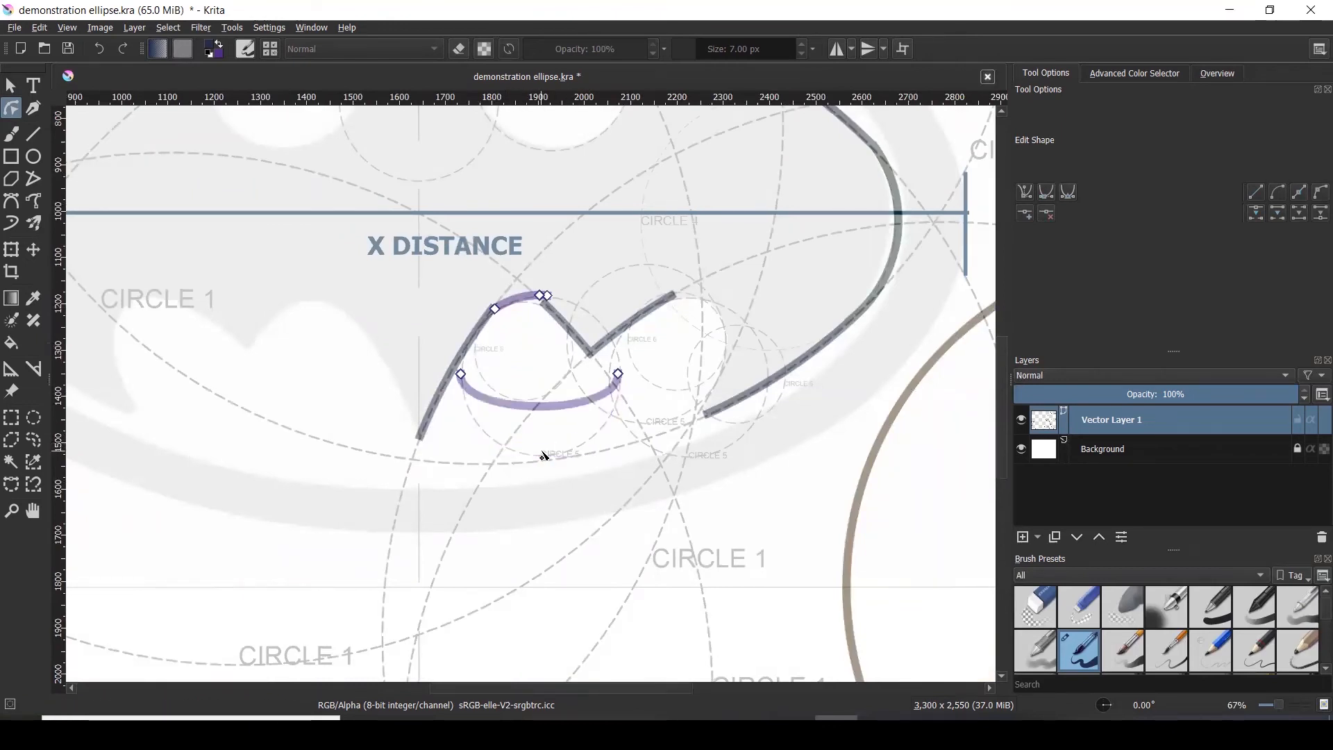
left_click(559, 414)
key("Delete")
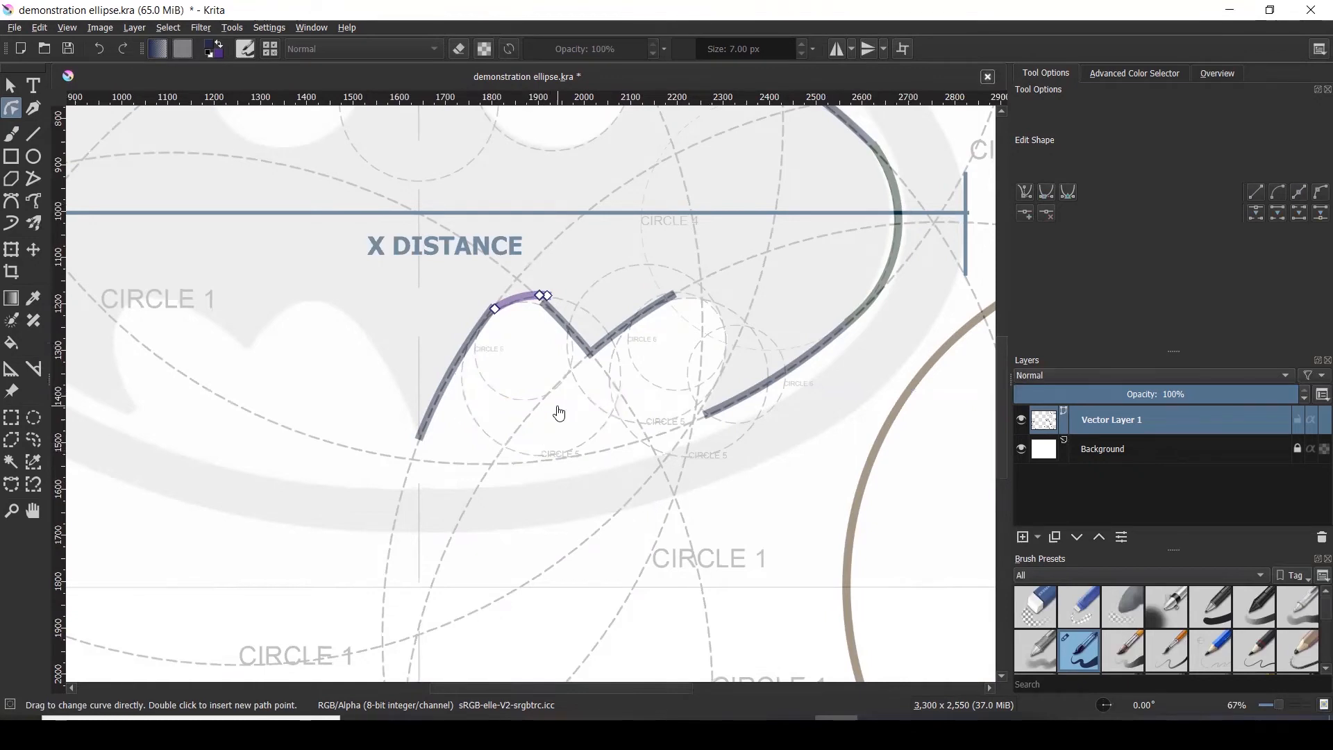
left_click(11, 85)
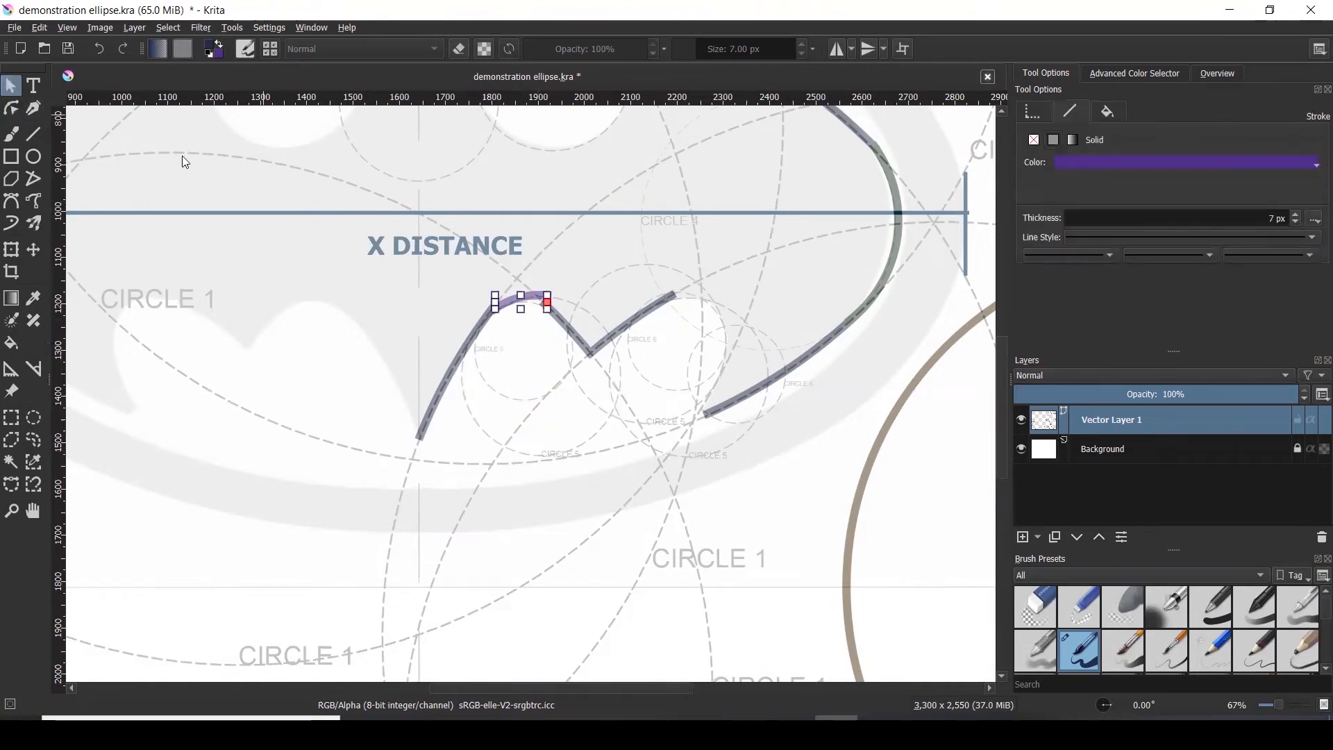
left_click(562, 257)
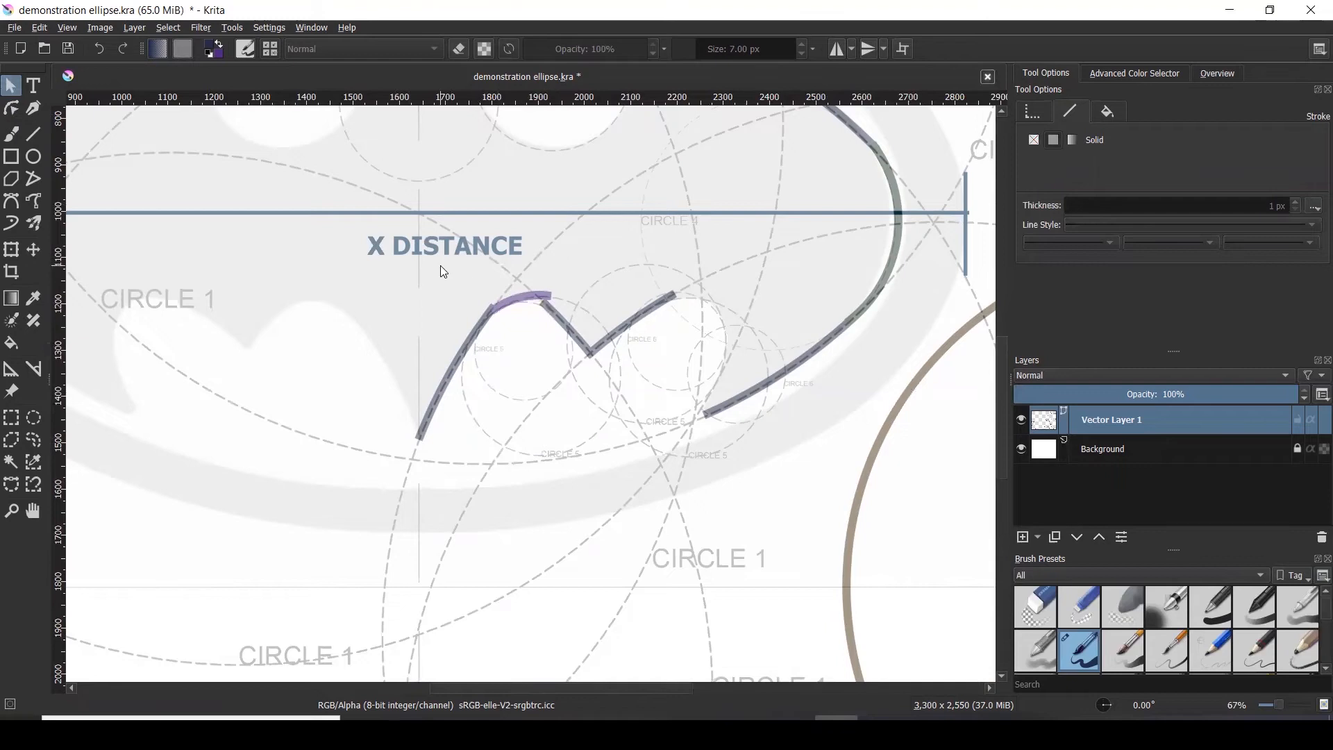
- Paste another copy of the purple circle at the second scallop and align it with the dashed CIRCLE 5 track there
scroll(440, 266, "up", 1)
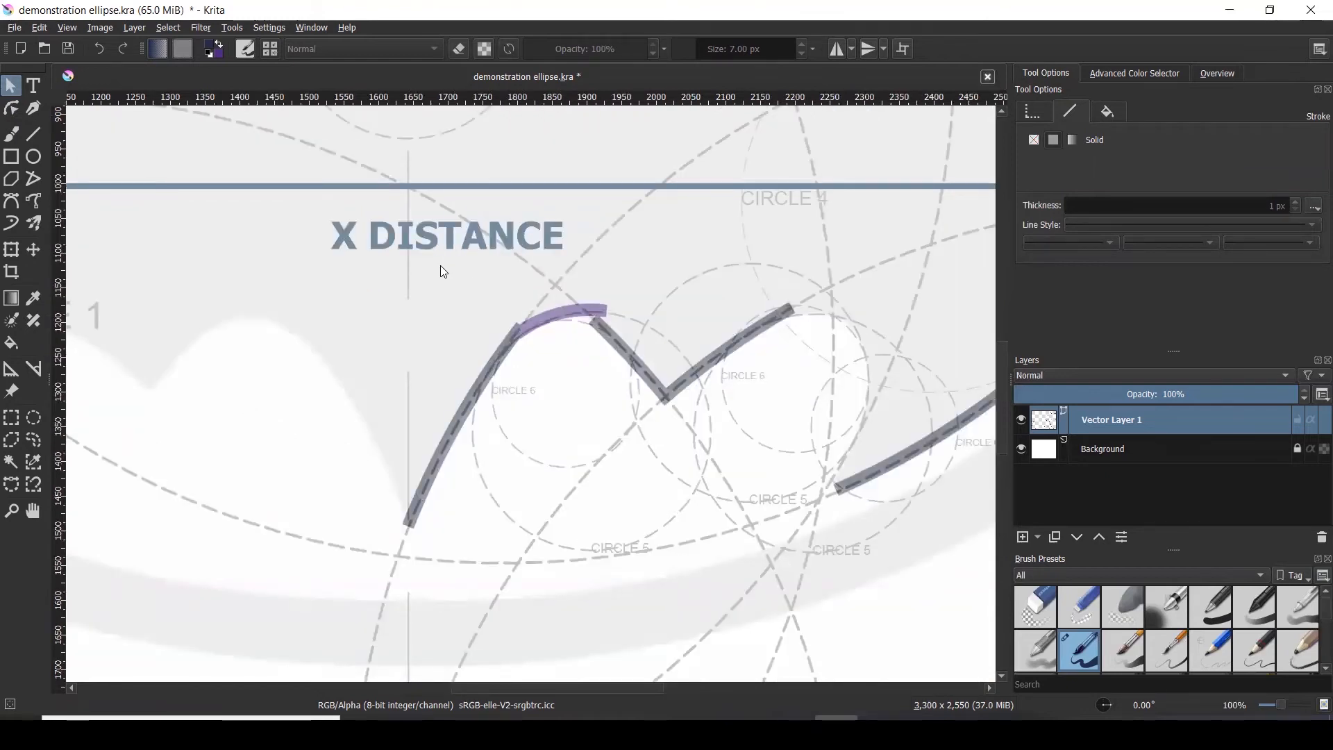
scroll(443, 271, "down", 1)
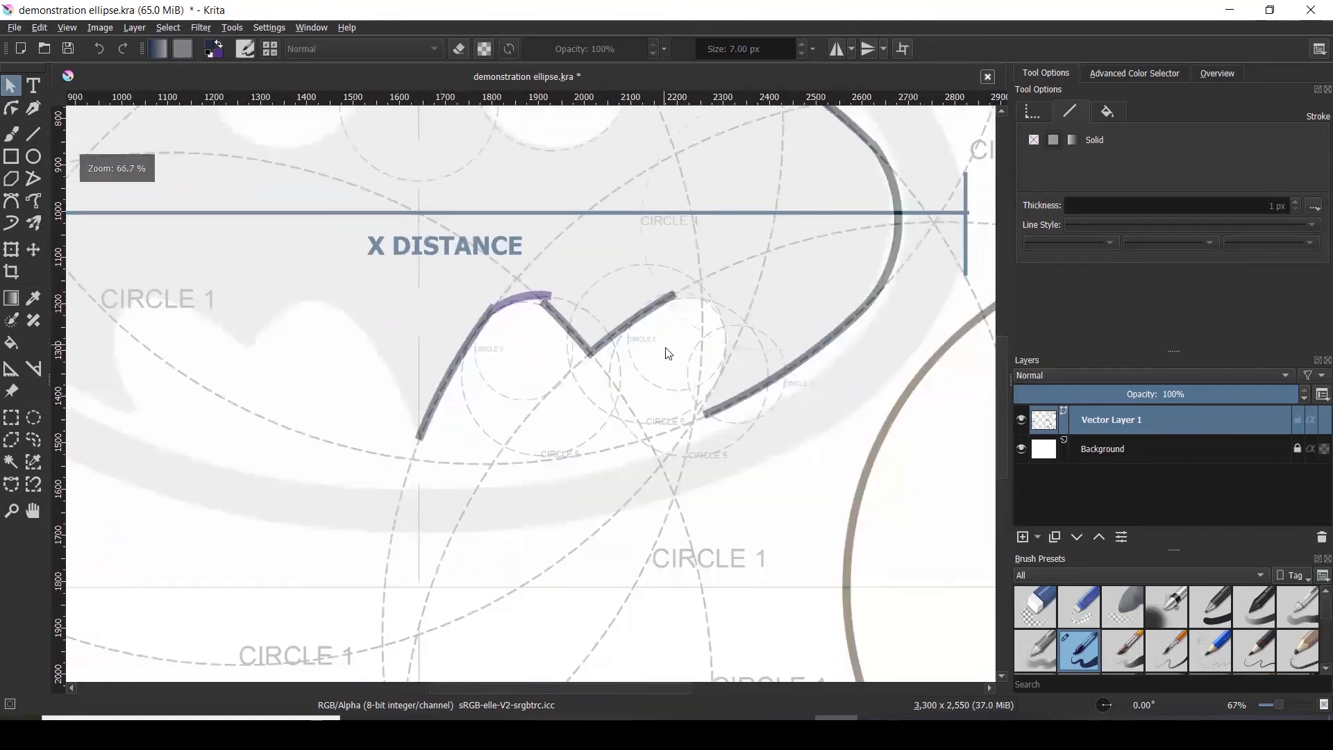
scroll(698, 340, "up", 1)
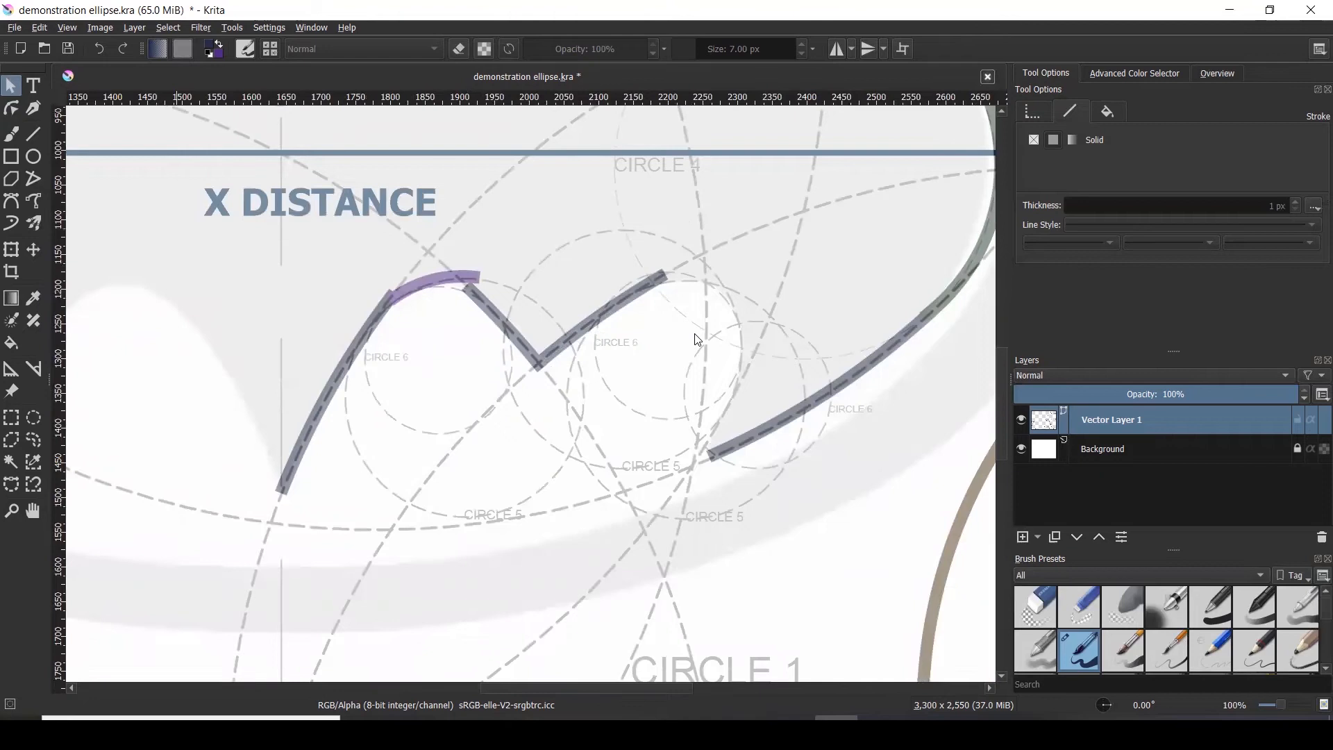
key("ctrl+v")
left_click_drag(704, 322, 638, 336)
scroll(754, 293, "up", 1)
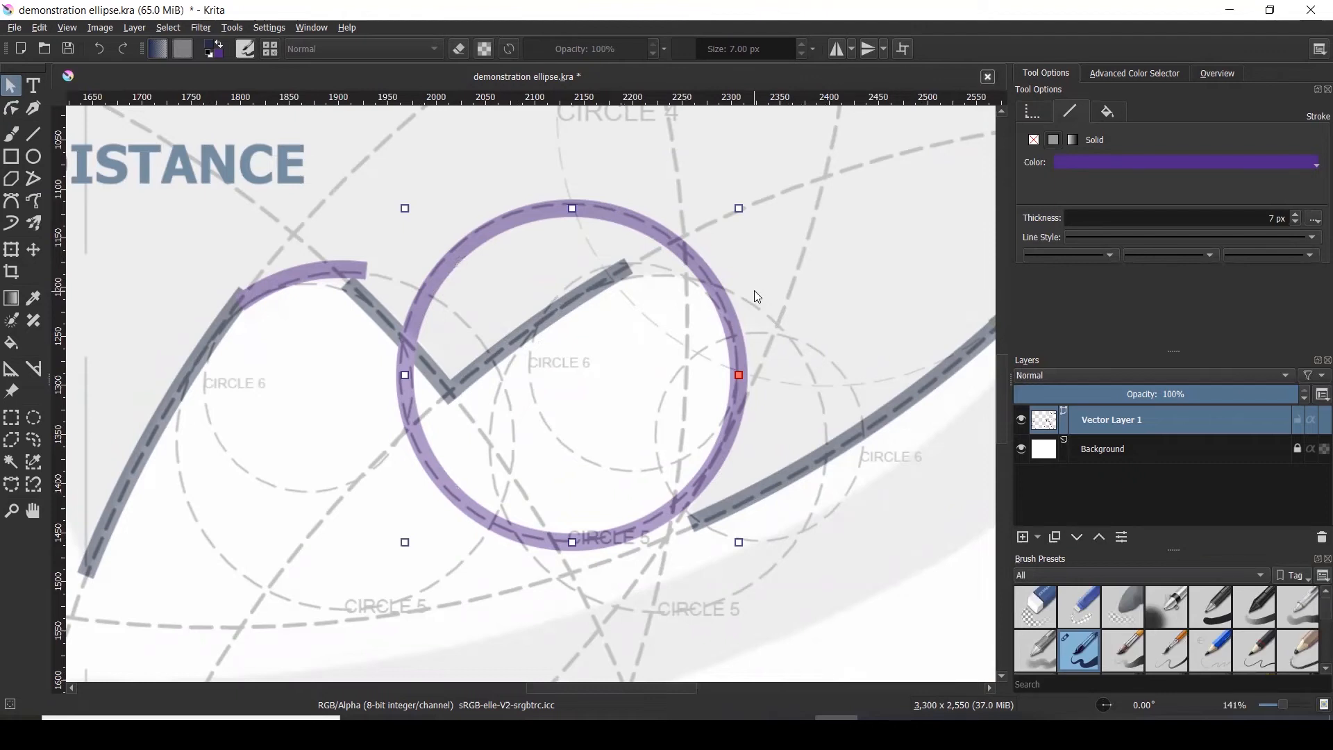
scroll(755, 292, "down", 2)
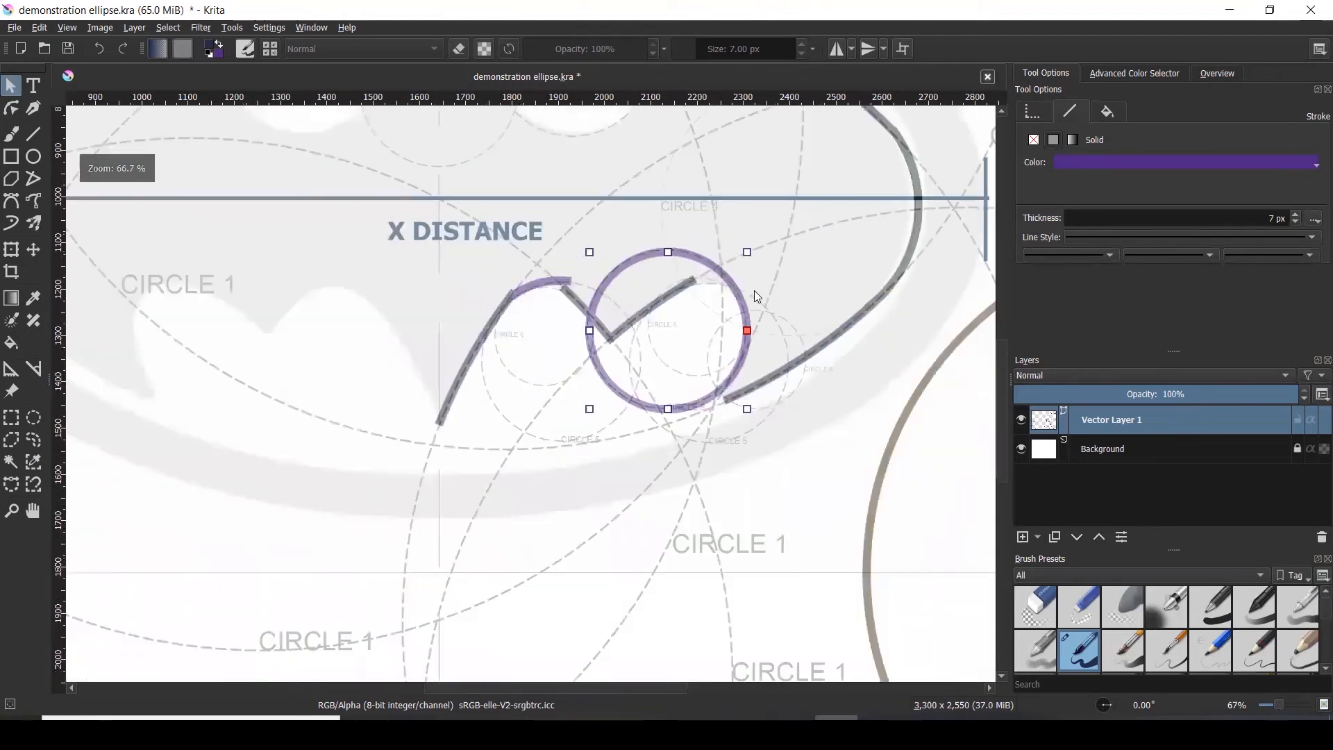
scroll(757, 297, "up", 1)
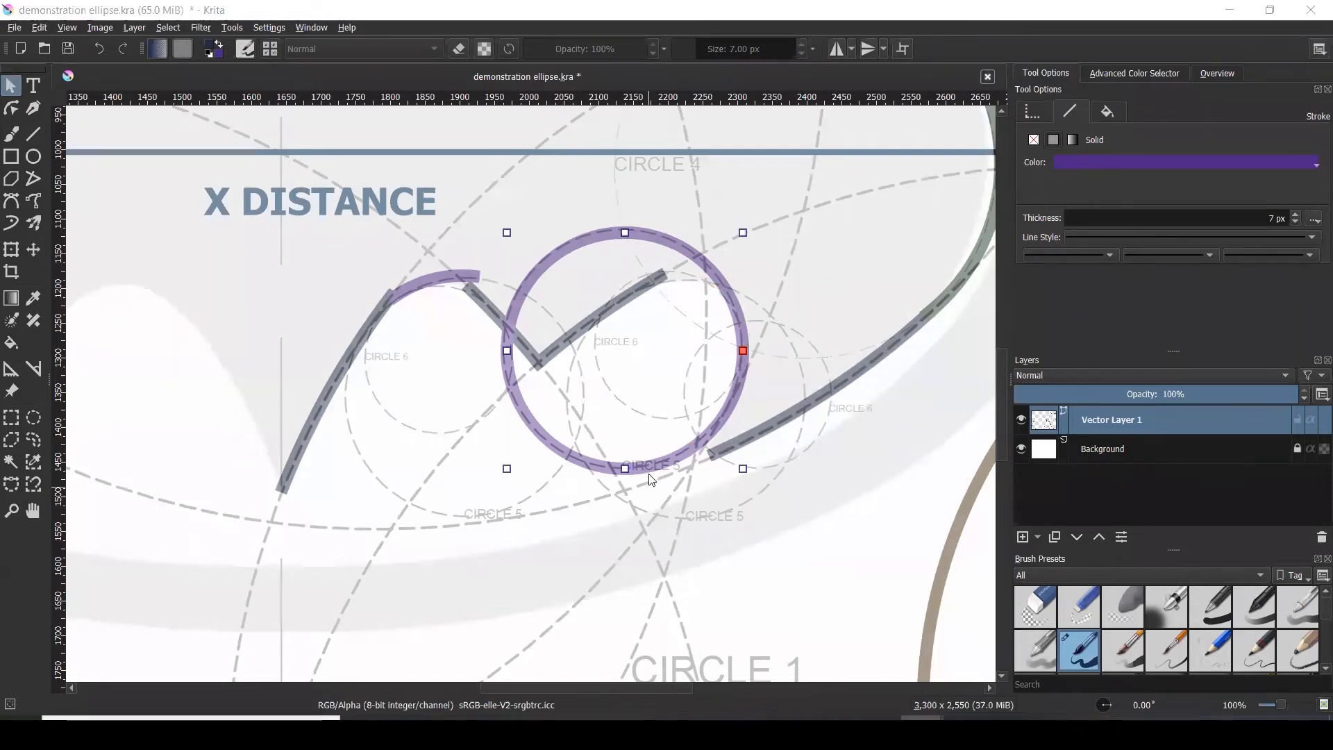
- Convert the second scallop's circle to a path and insert points on its lower-right and upper-right segments to bound the arc
right_click(611, 468)
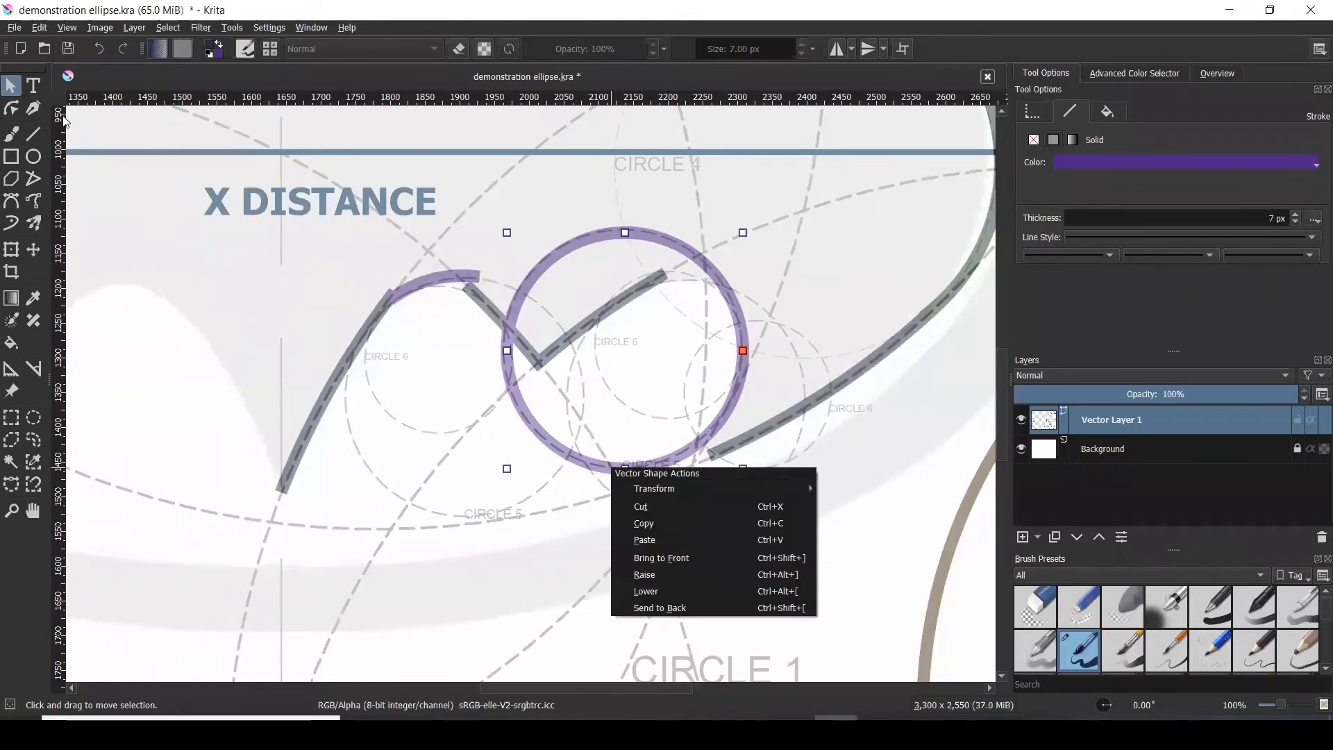
left_click(10, 107)
right_click(568, 452)
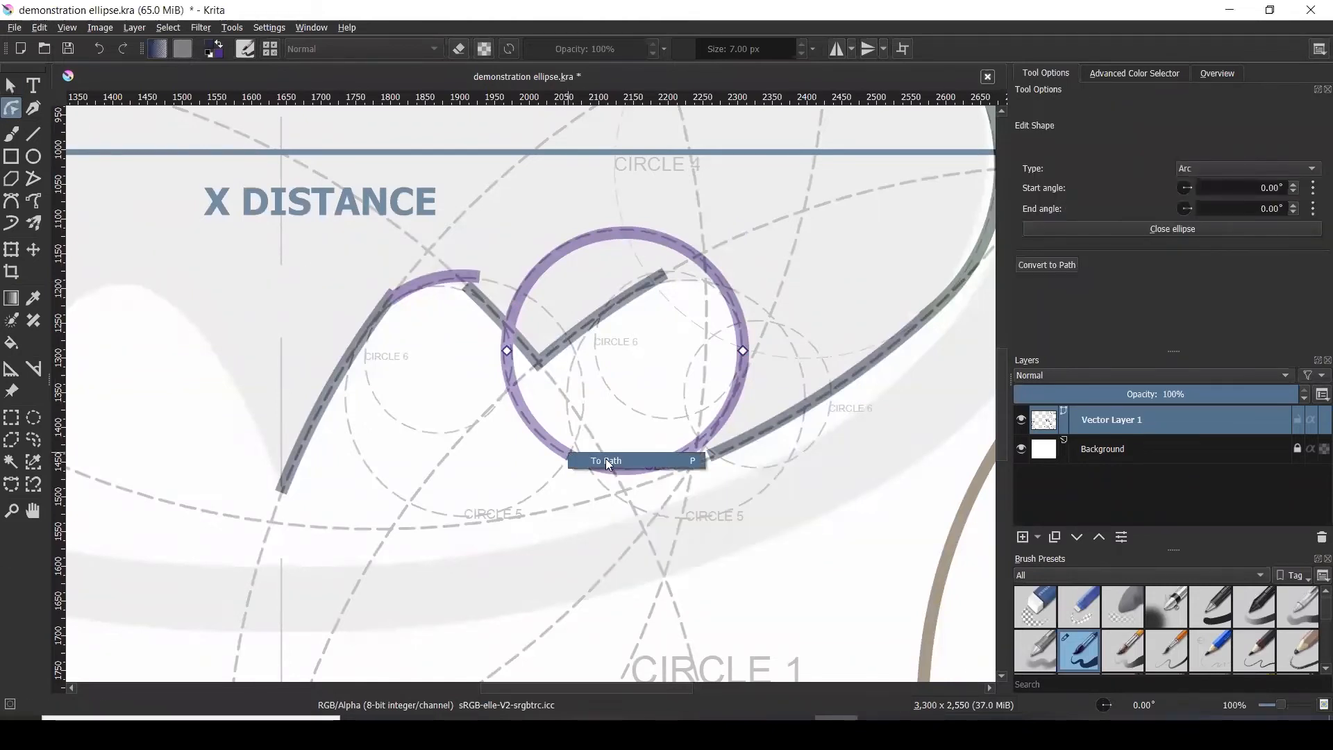
left_click(606, 461)
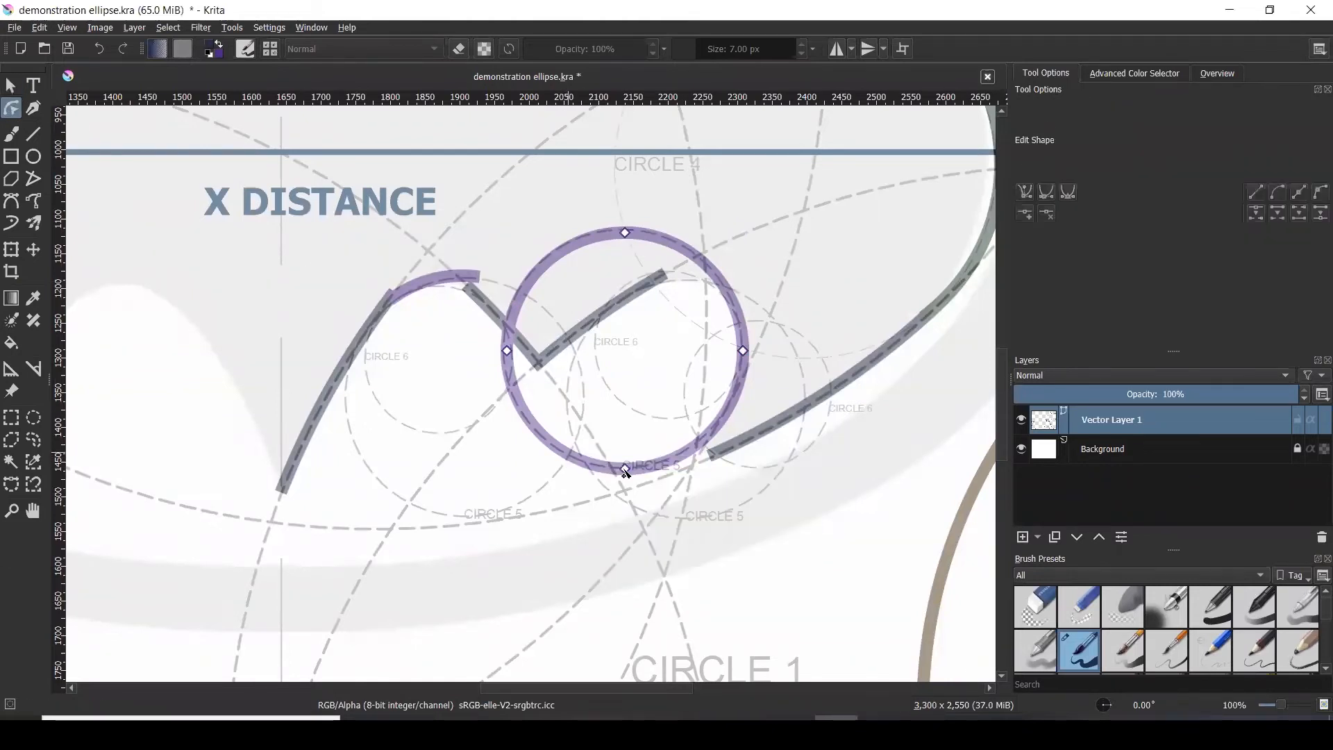
right_click(688, 450)
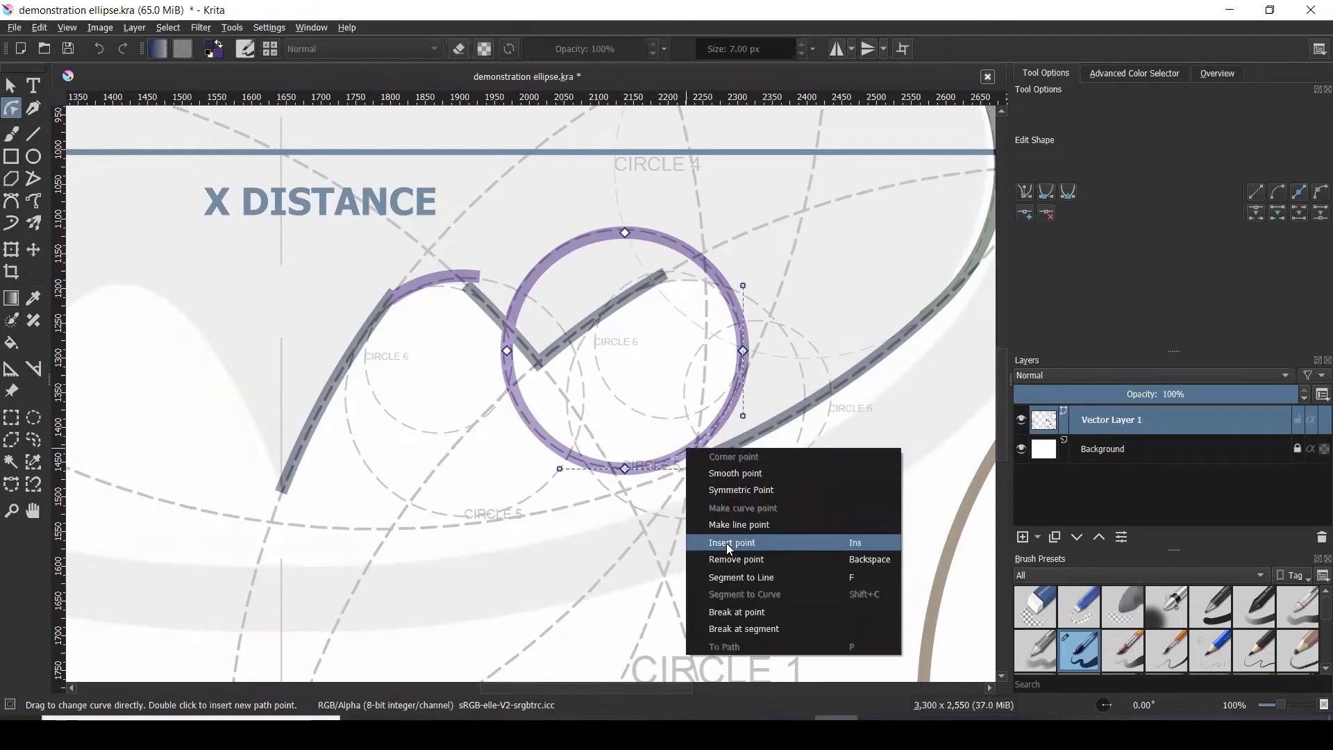
left_click(729, 543)
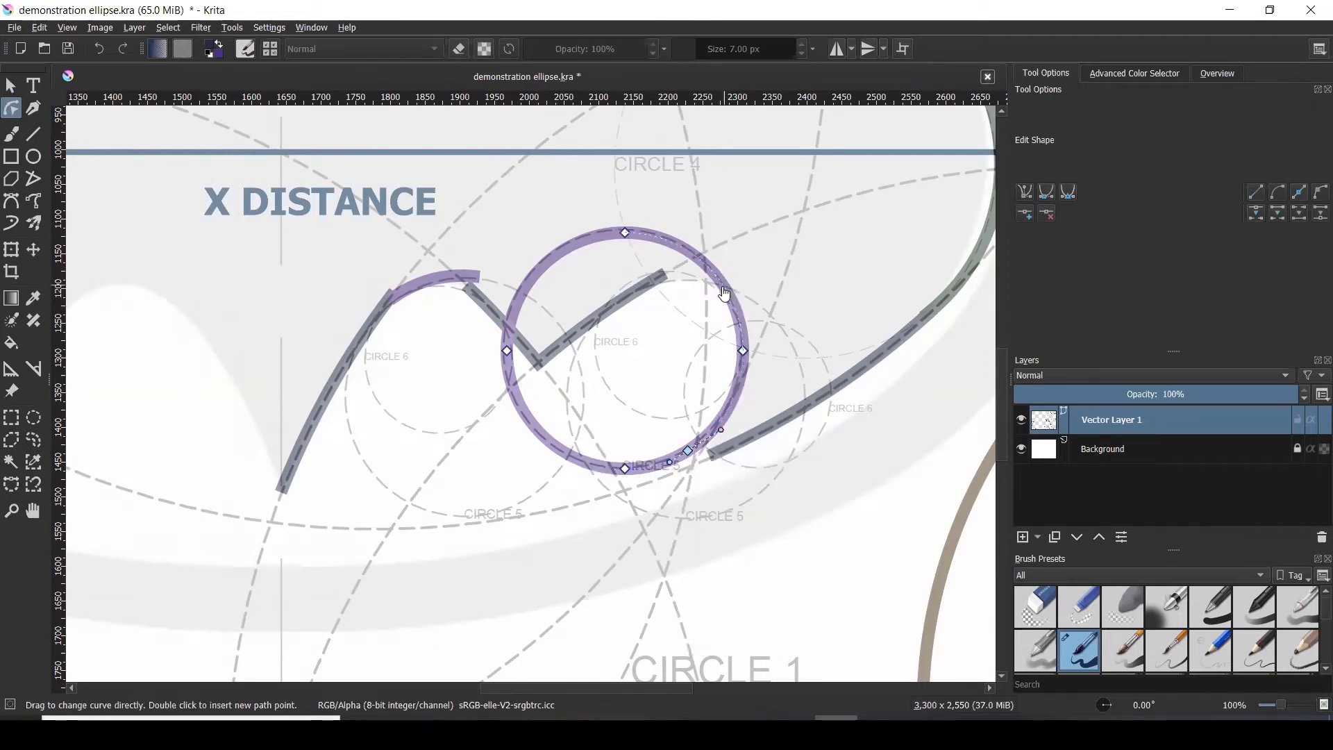
right_click(722, 287)
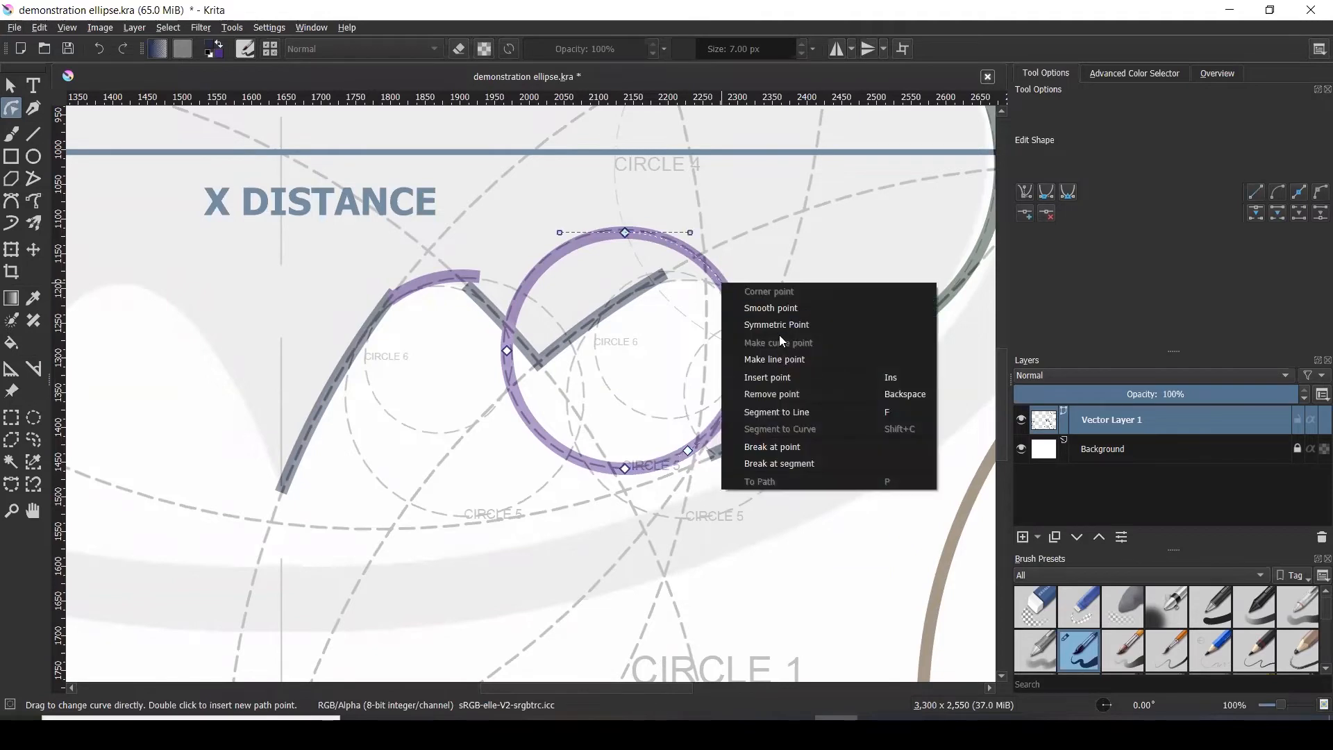
left_click(776, 376)
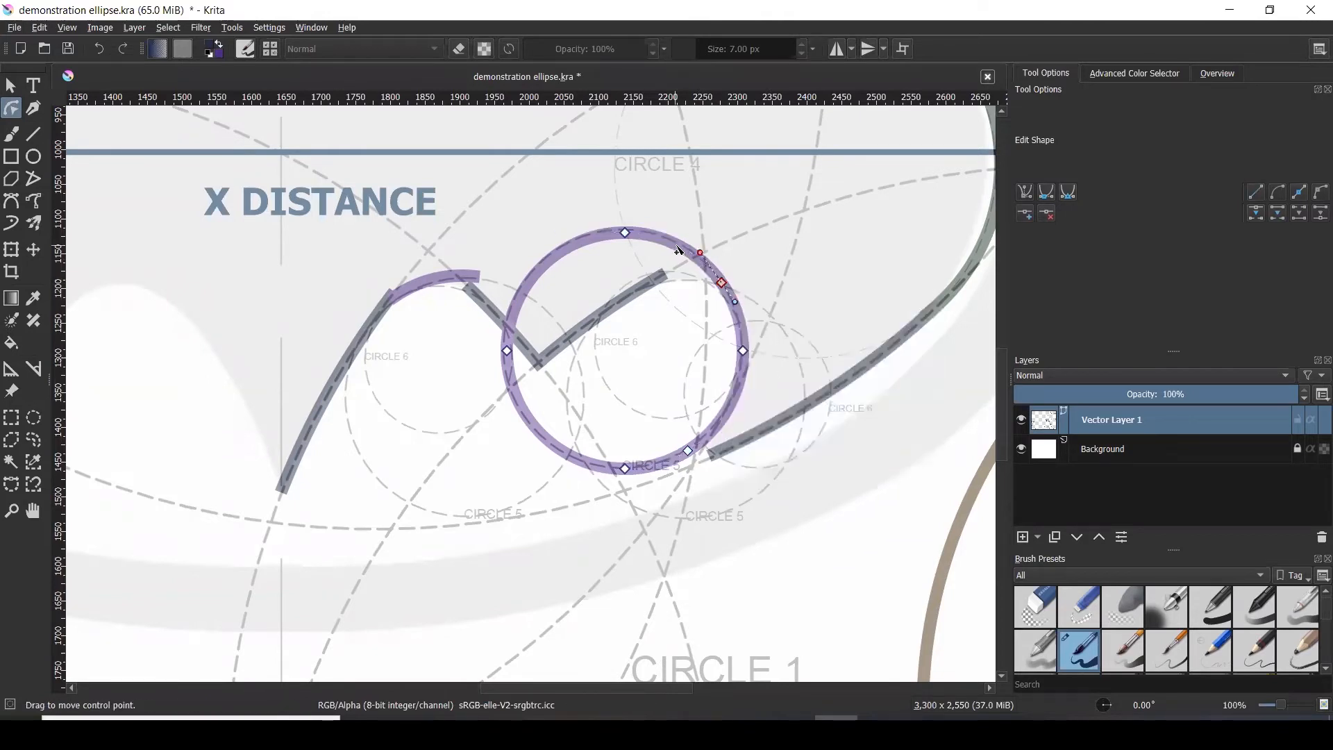
- Break away the purple circle's lower-left and upper segments, keeping the arc from its upper-right node around to its bottom node
left_click(625, 468)
scroll(649, 470, "up", 1)
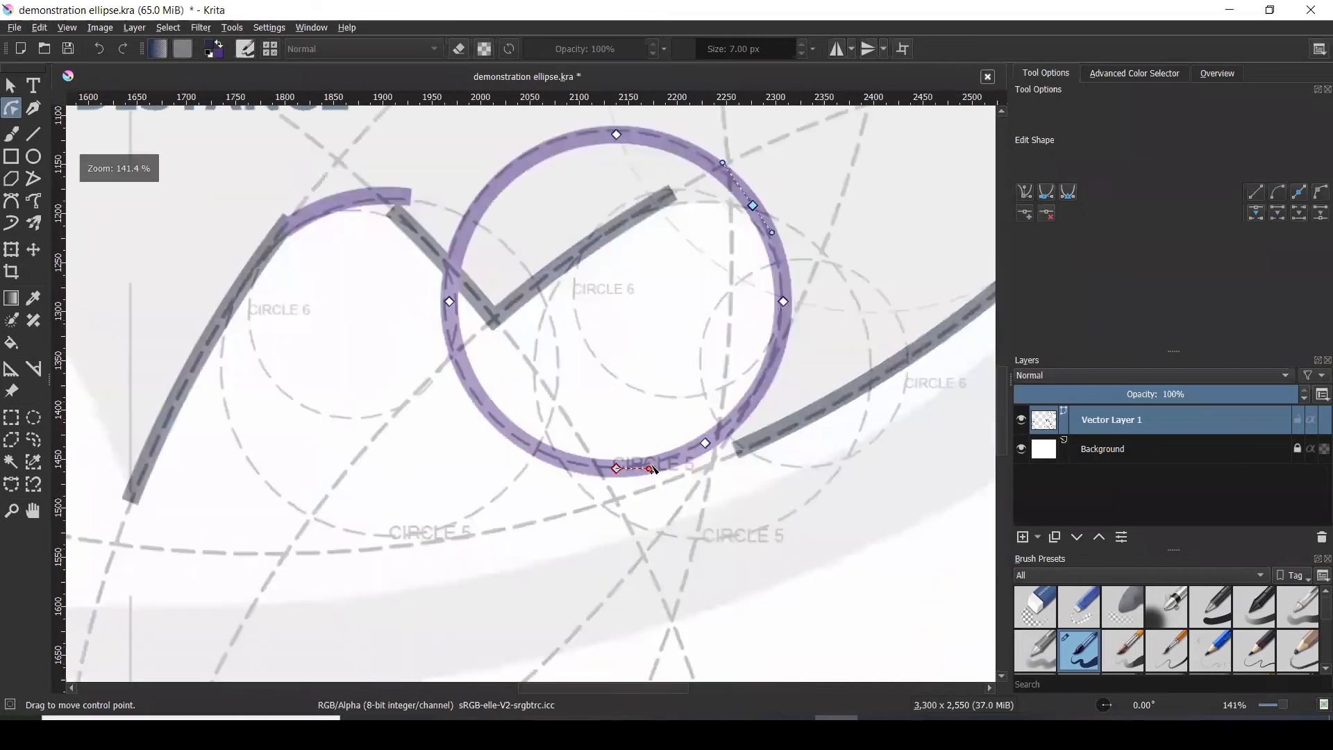
right_click(547, 448)
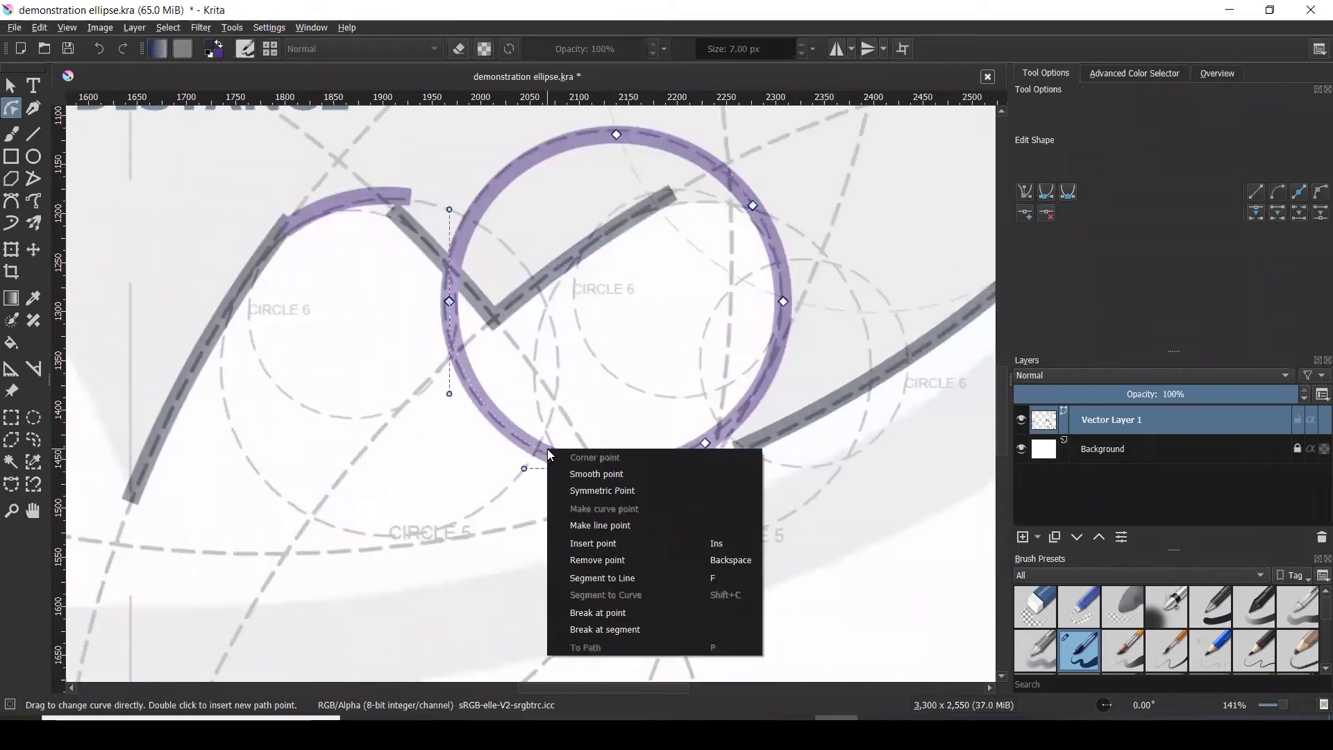
left_click(621, 628)
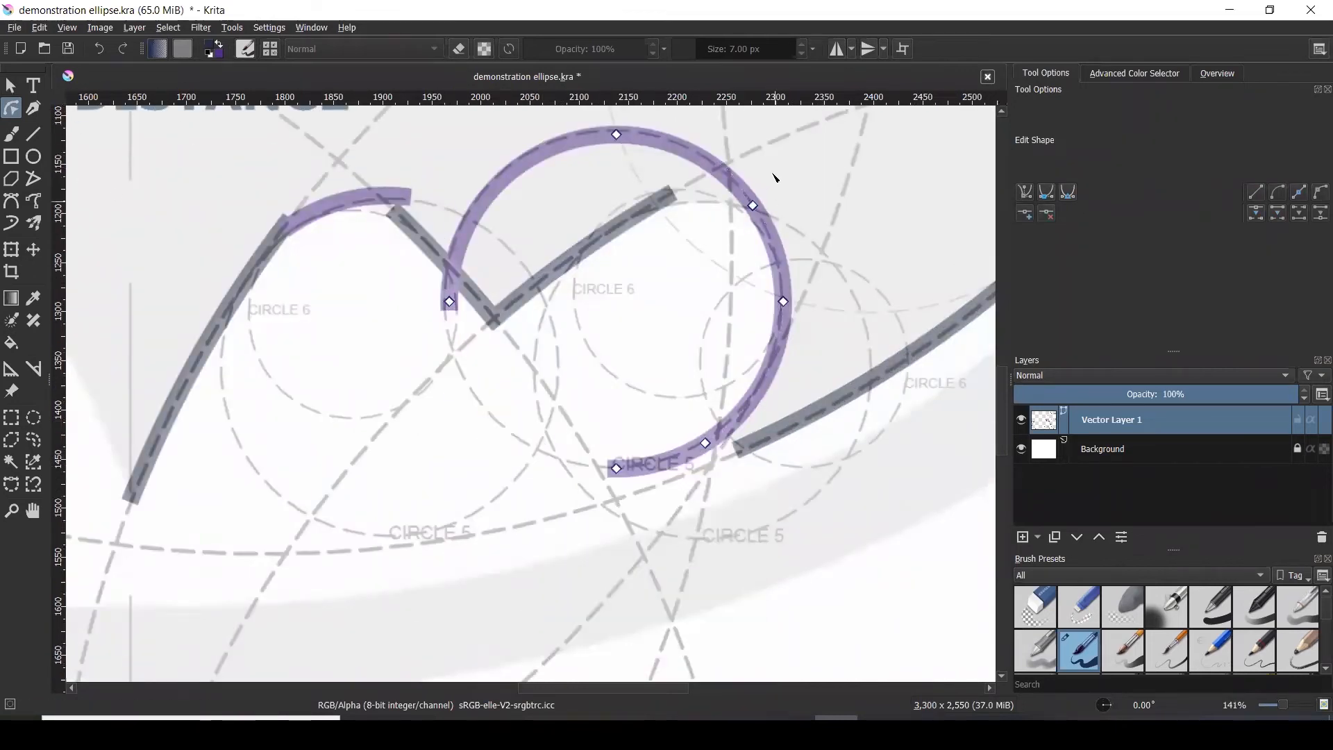
right_click(685, 160)
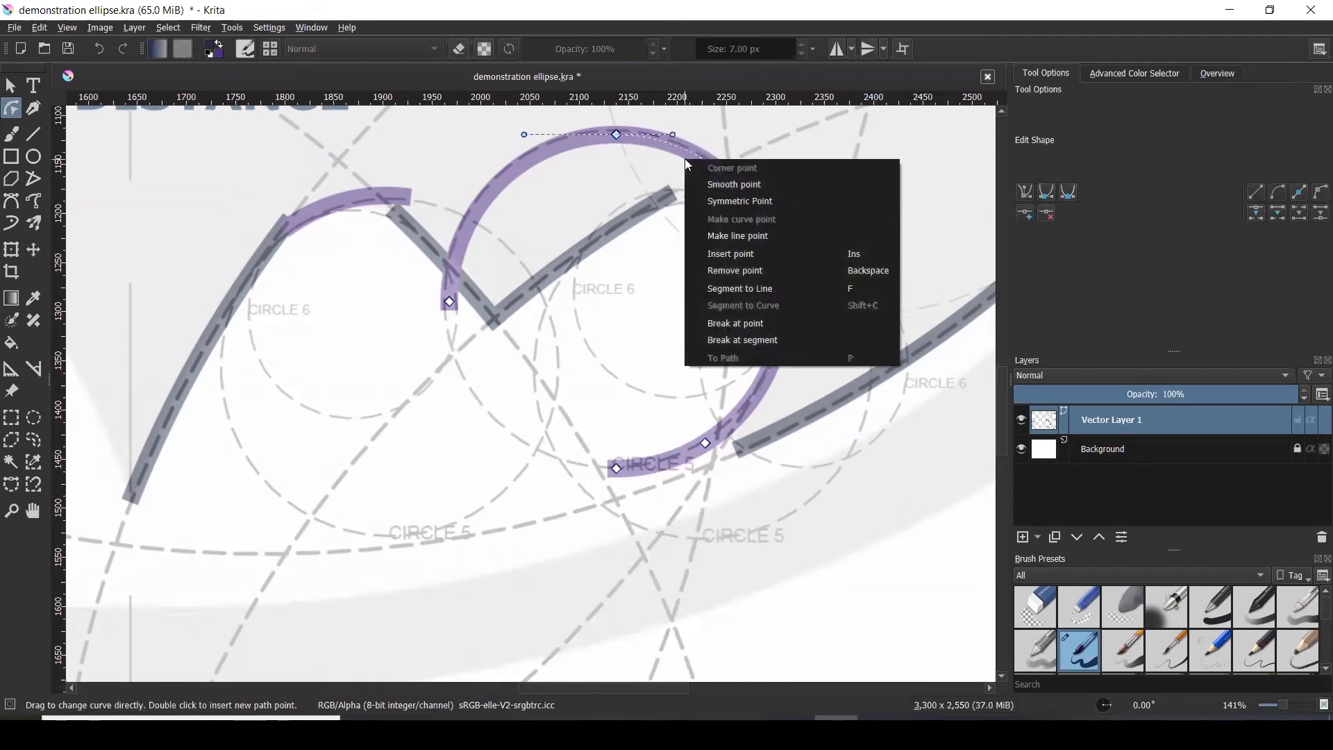
left_click(756, 339)
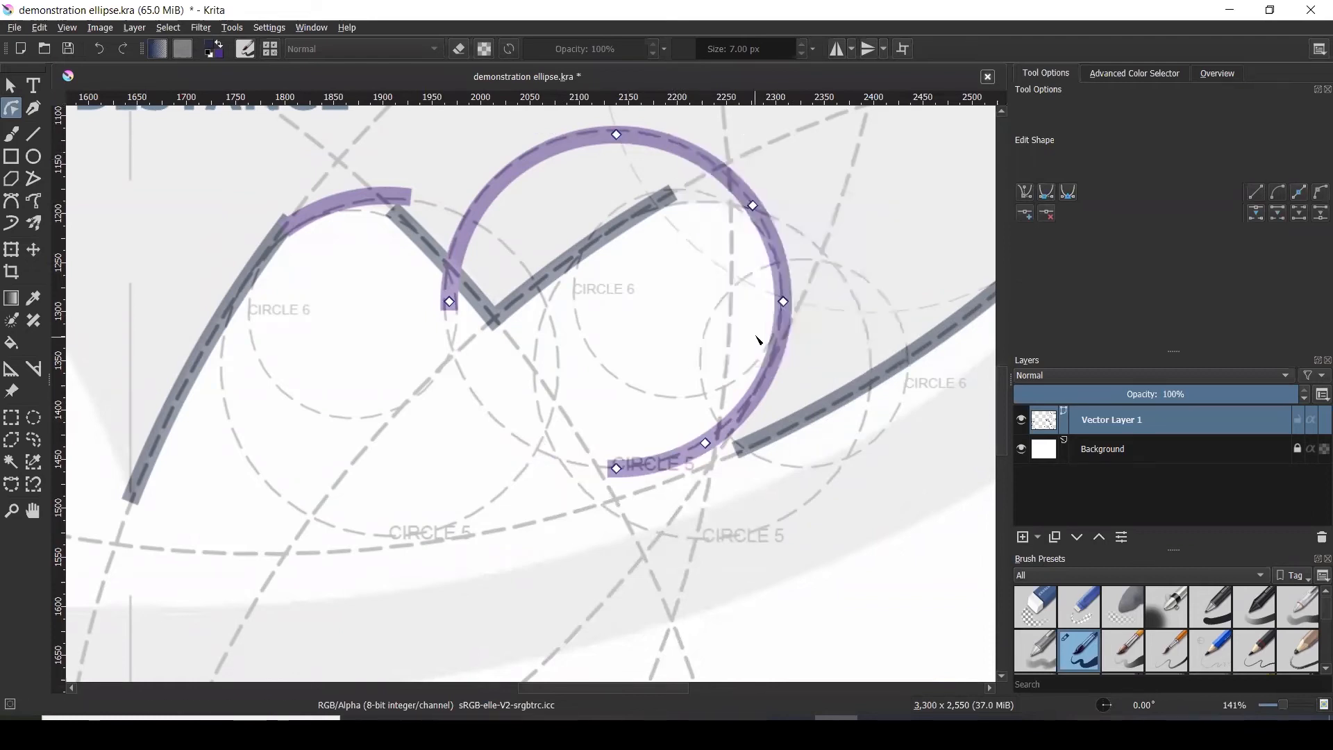
left_click(566, 146)
key("Delete")
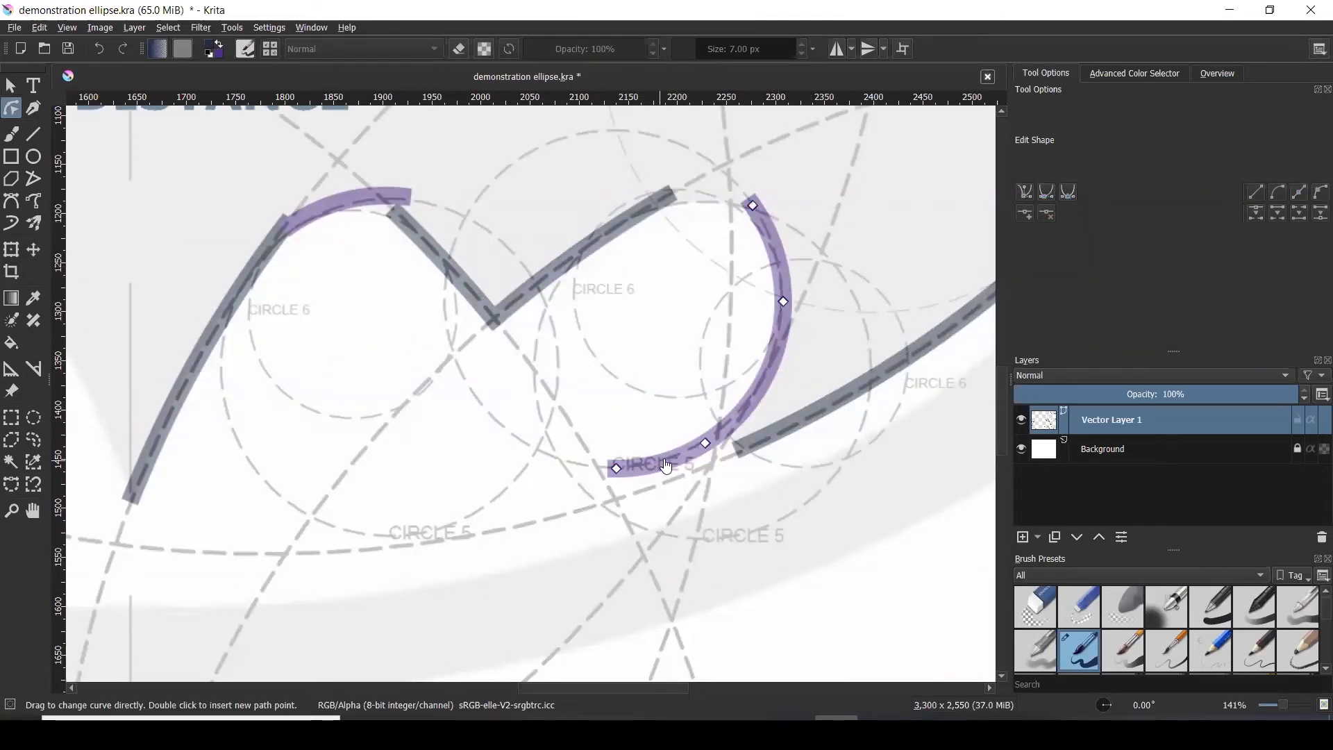
- Break the arc's segment between the circle's bottom node and its lower-right node
scroll(687, 468, "up", 2)
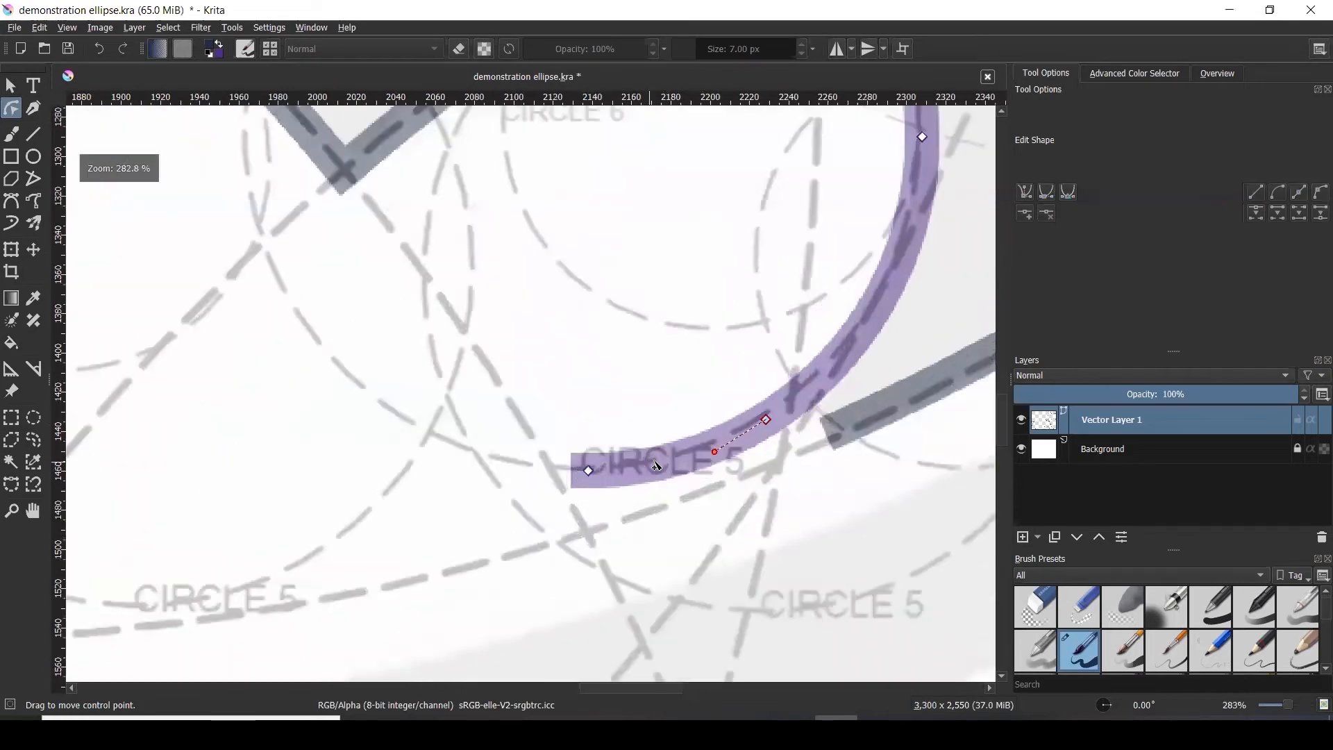
right_click(693, 460)
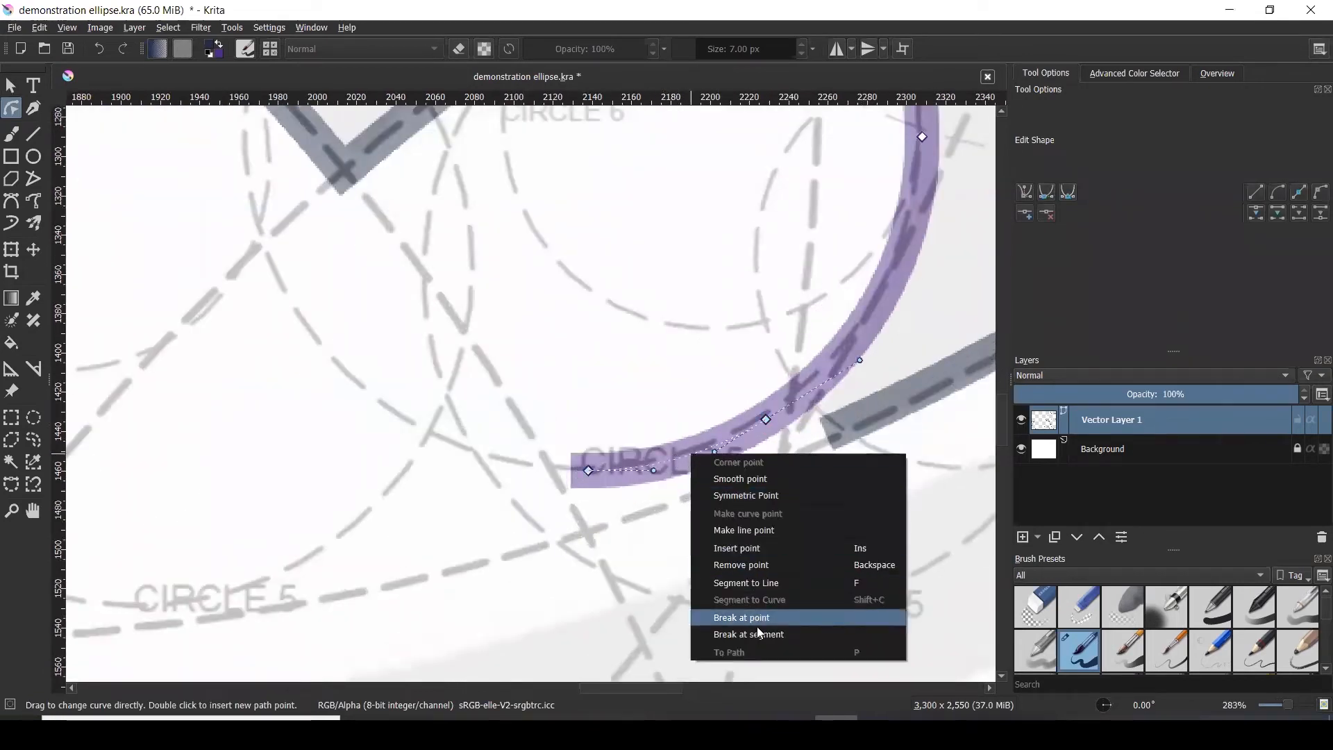
left_click(759, 631)
scroll(756, 607, "down", 1)
scroll(756, 607, "down", 1)
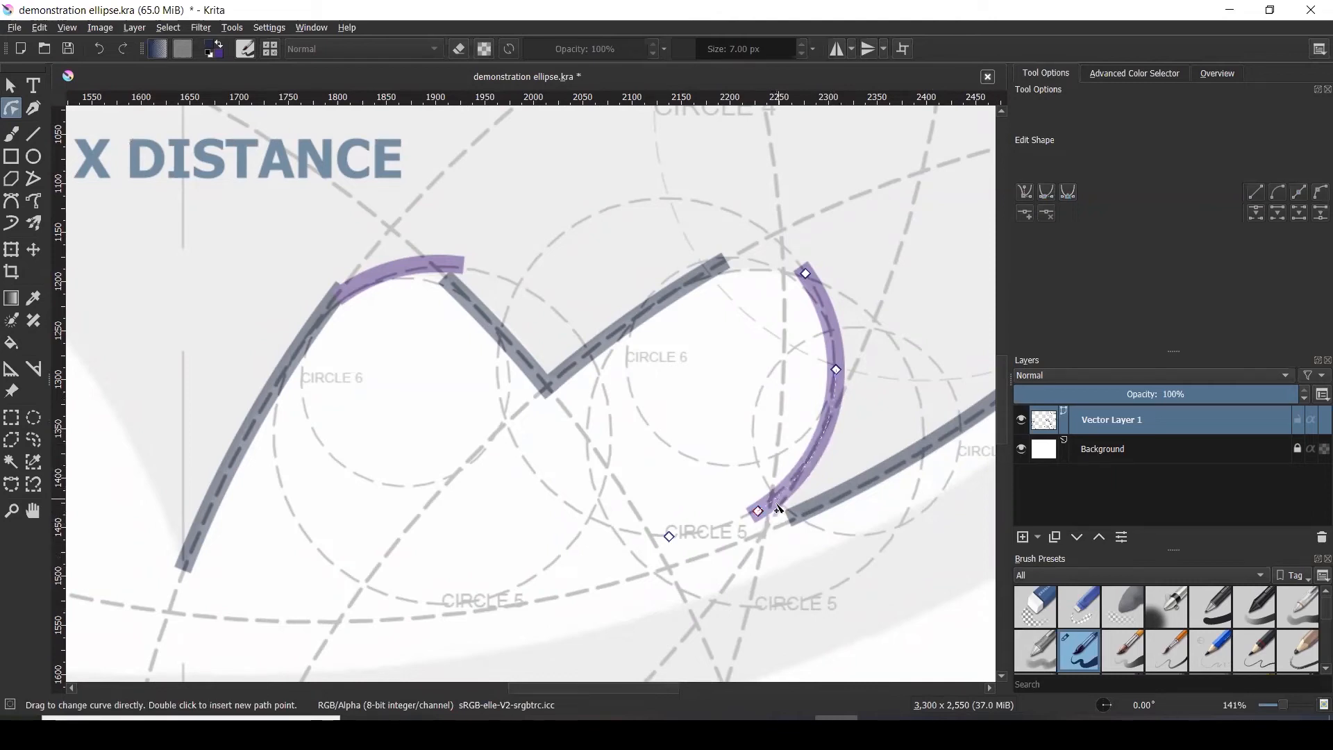
- Insert a point on the arc's lower end near the dark outline curve and break off the short segment beyond it
scroll(771, 518, "up", 3)
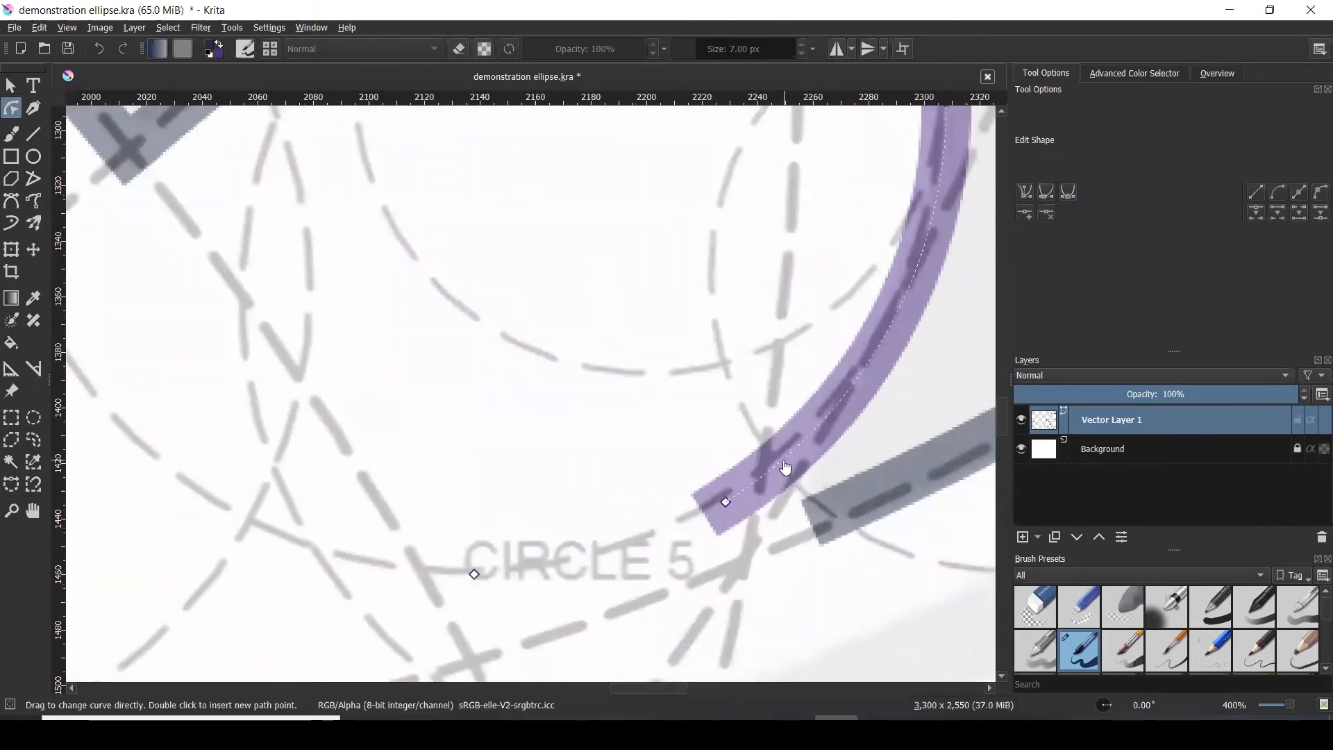
right_click(785, 461)
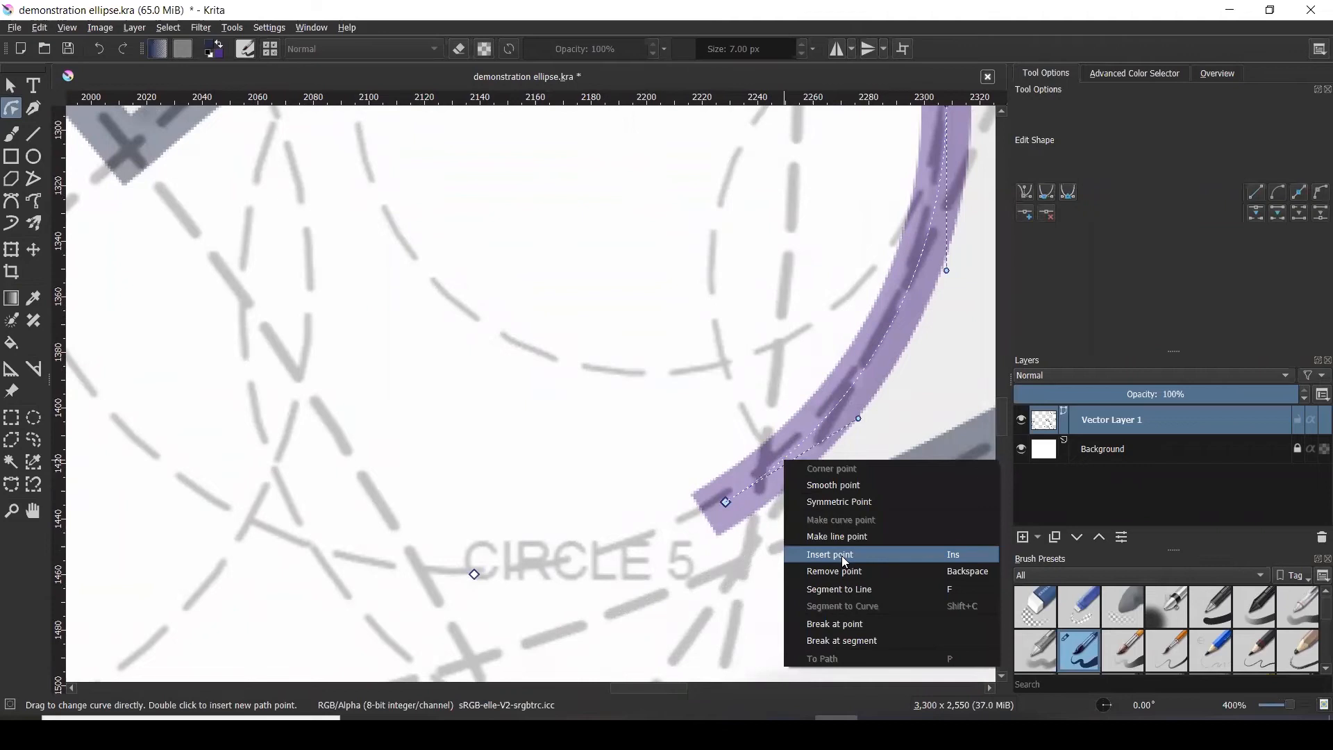
left_click(842, 555)
scroll(757, 497, "up", 2)
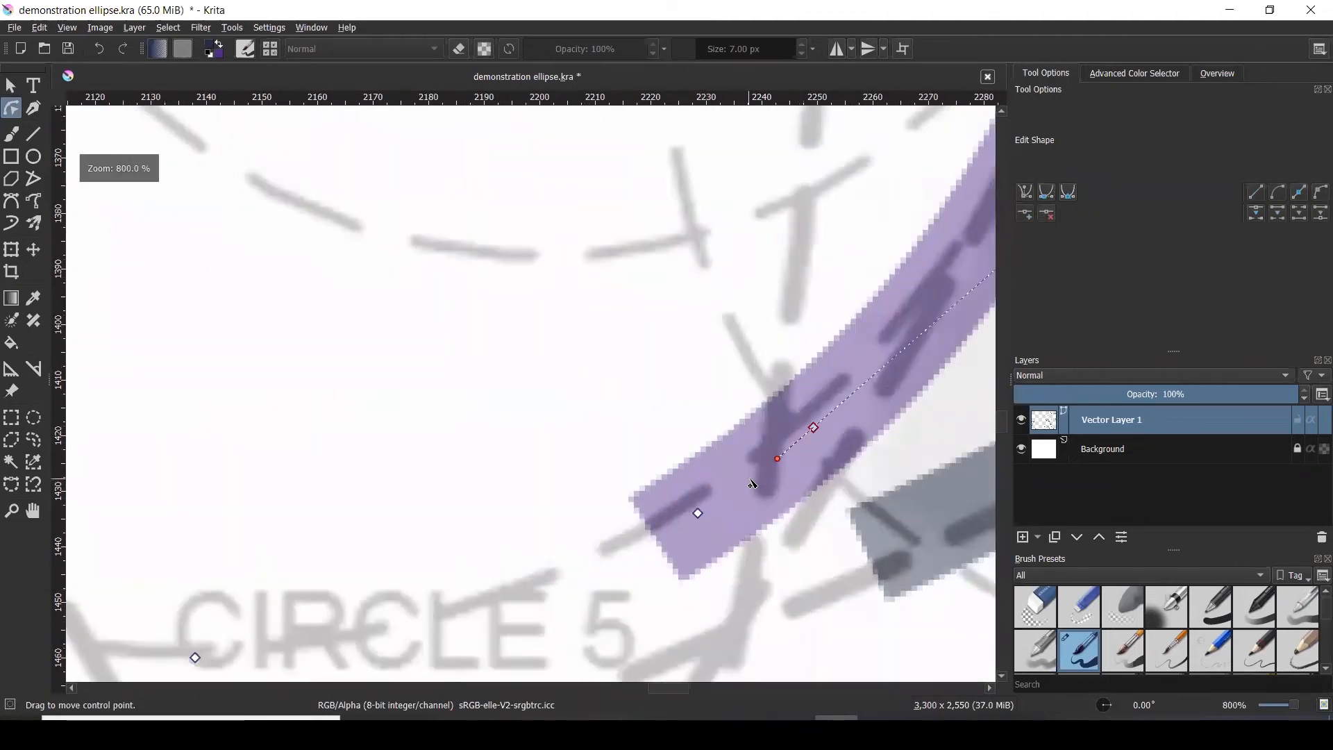
right_click(719, 502)
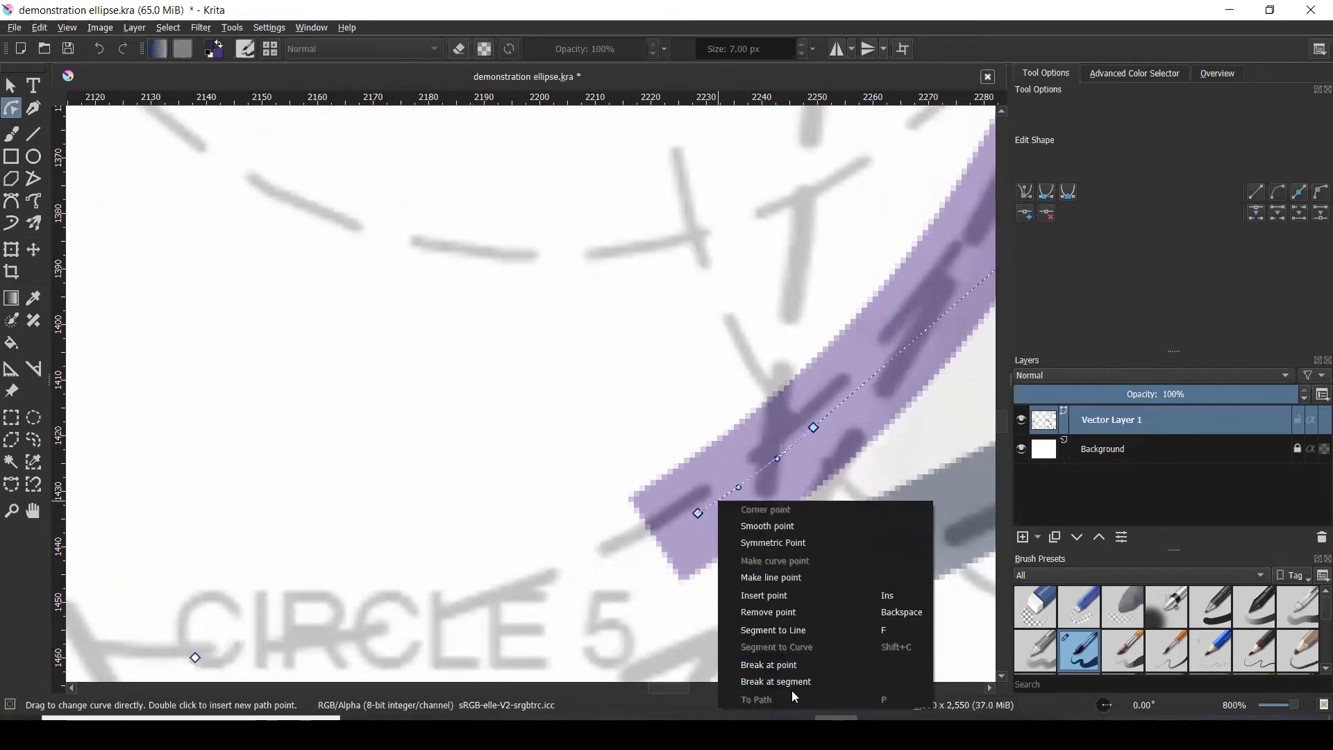
left_click(790, 681)
scroll(737, 480, "down", 5)
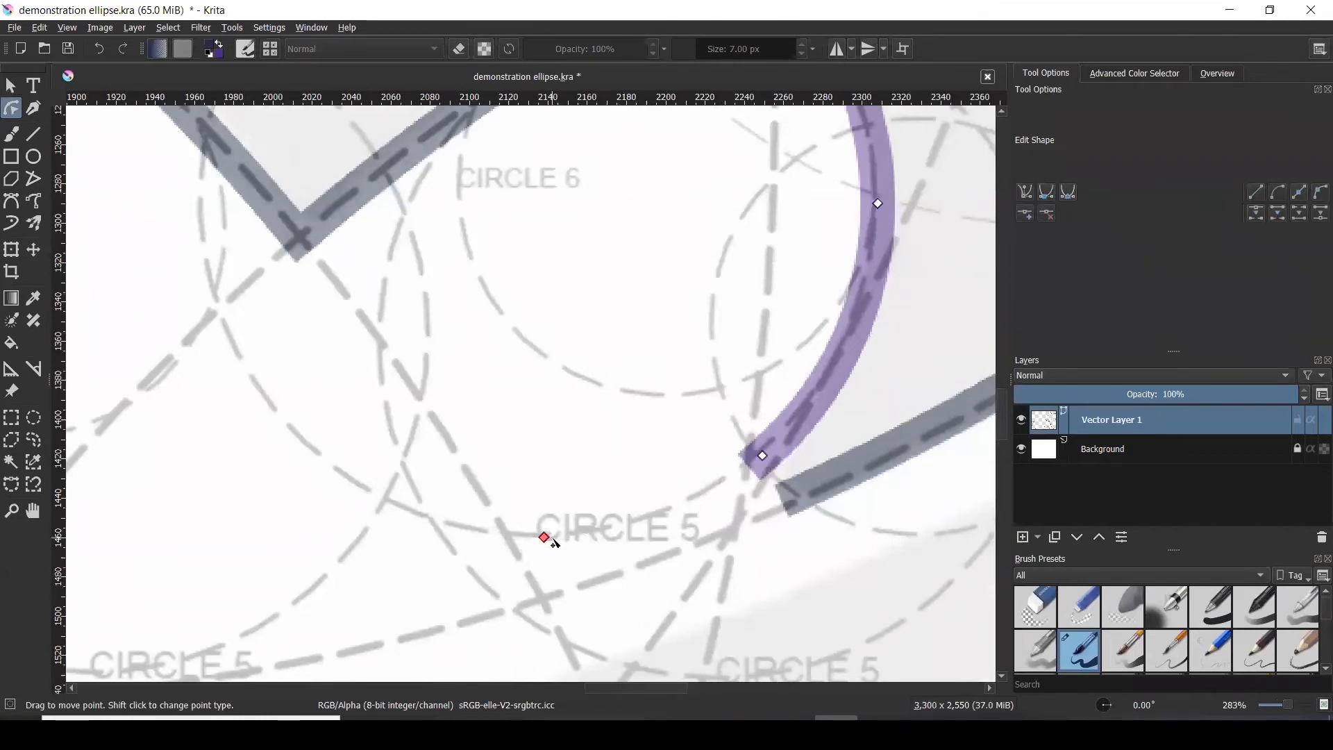
scroll(556, 538, "down", 2)
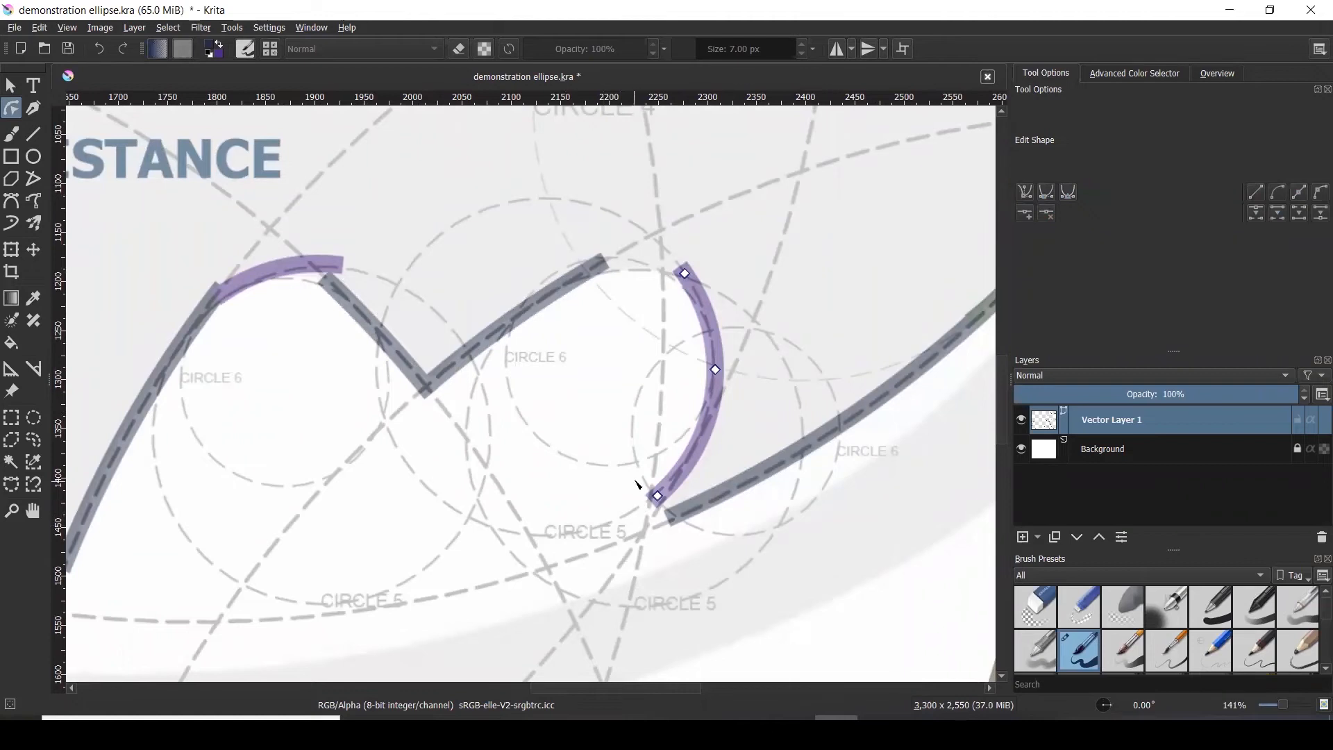
- Paste a copy of the purple circle and align it with the dashed Circle 5 guide that meets the right end of the V-shaped line
scroll(750, 384, "down", 3)
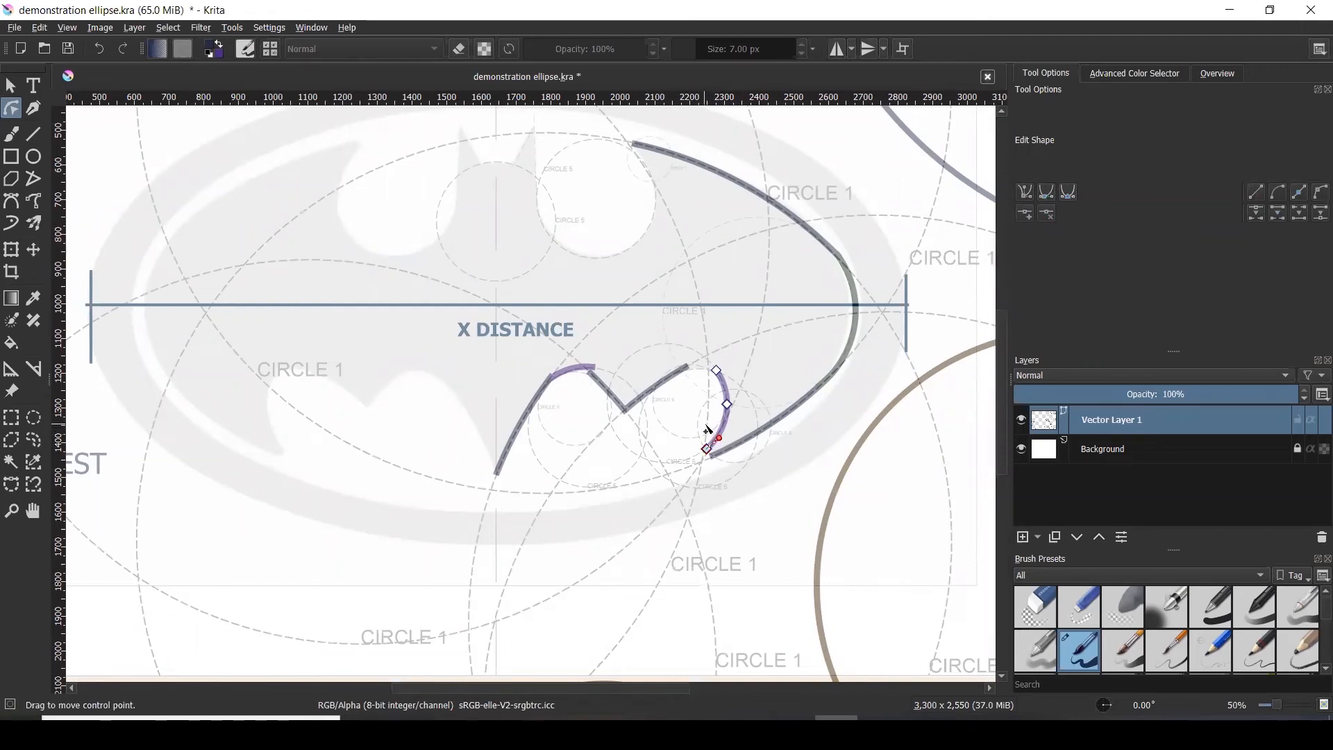
scroll(708, 429, "up", 1)
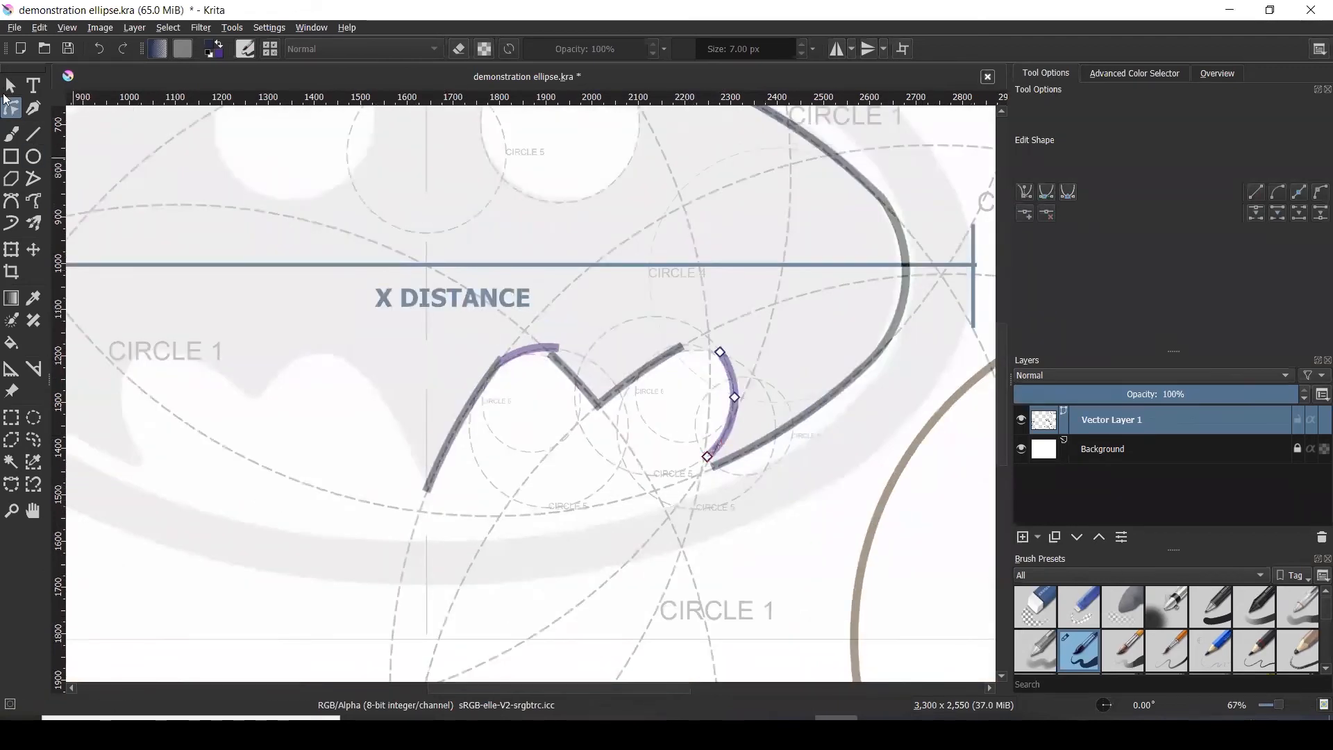
left_click(9, 86)
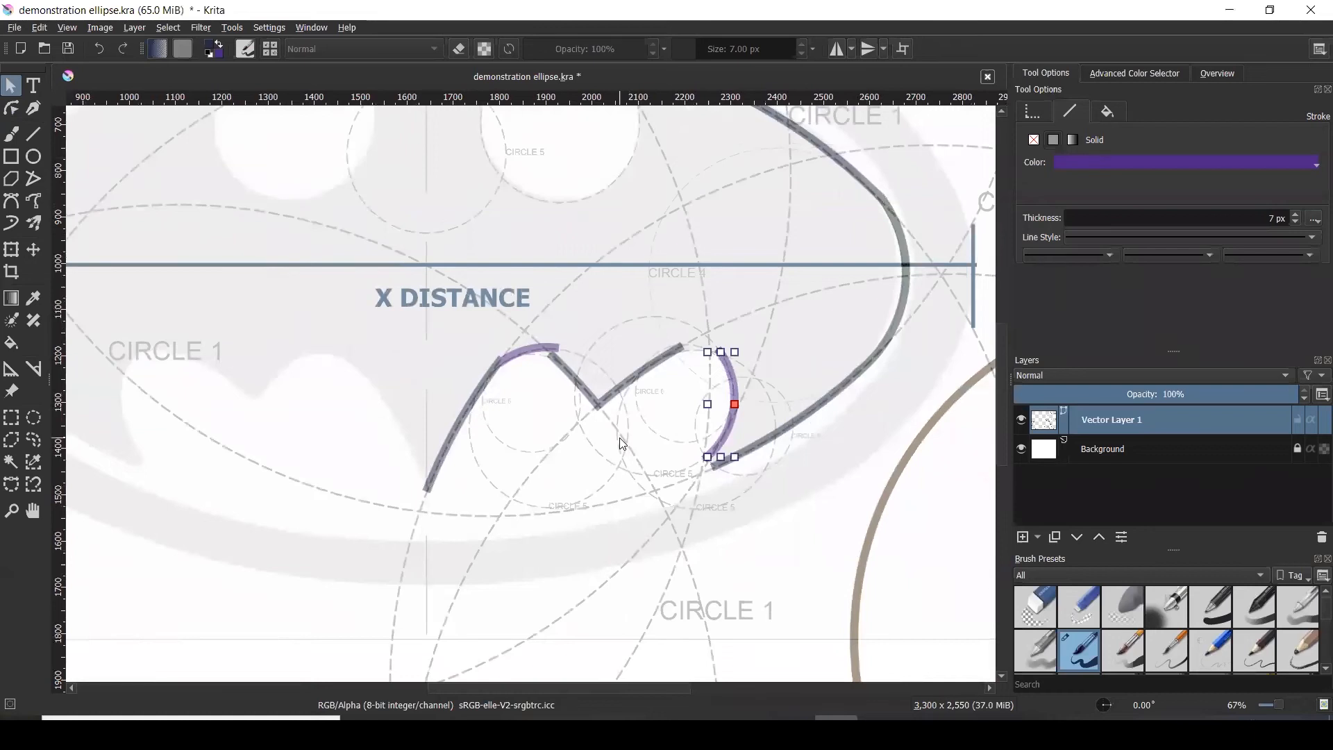
key("ctrl+v")
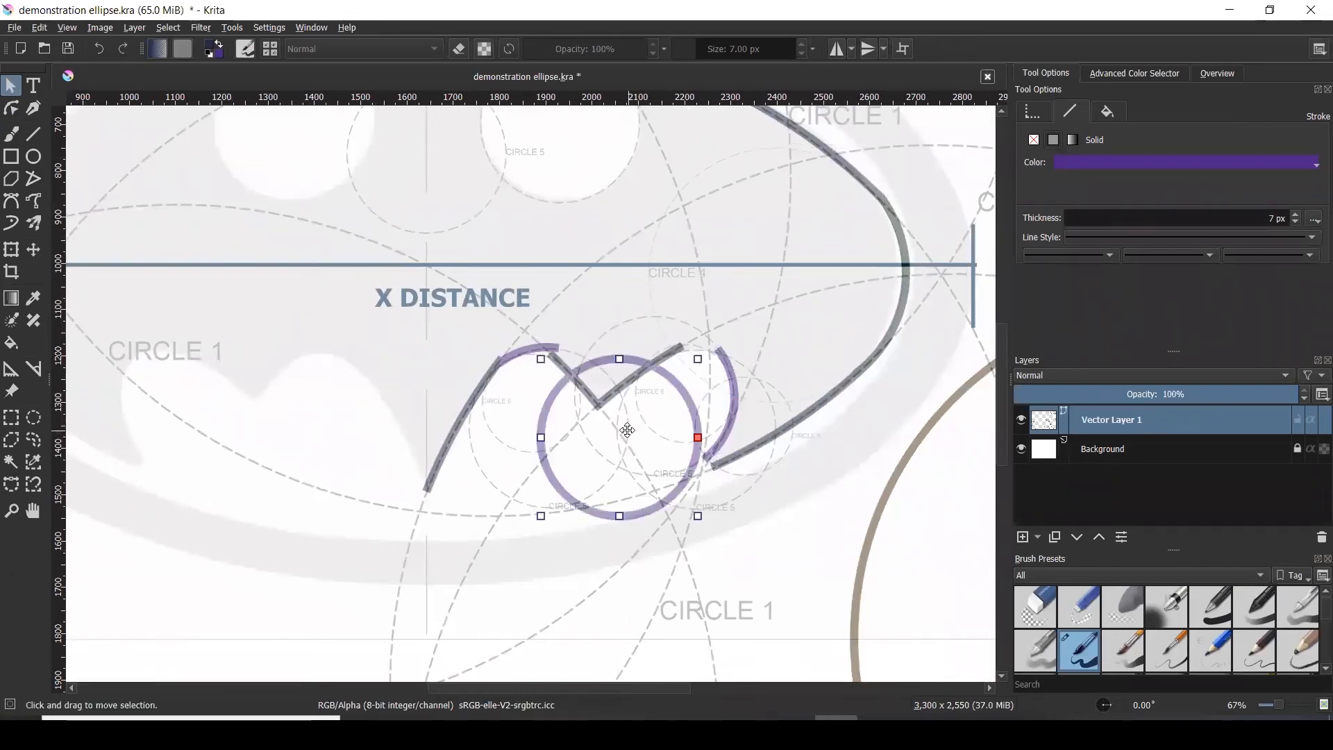
left_click_drag(627, 431, 743, 395)
scroll(700, 422, "up", 2)
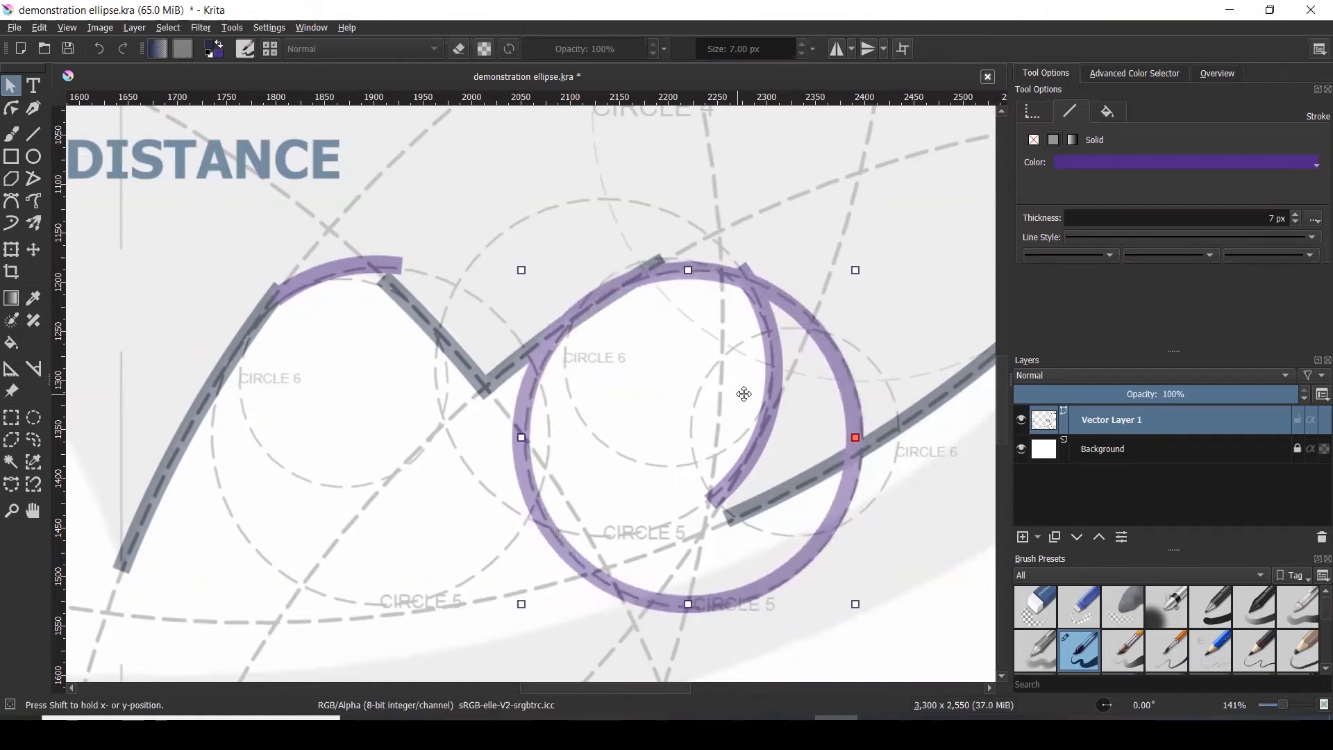
left_click_drag(744, 393, 744, 394)
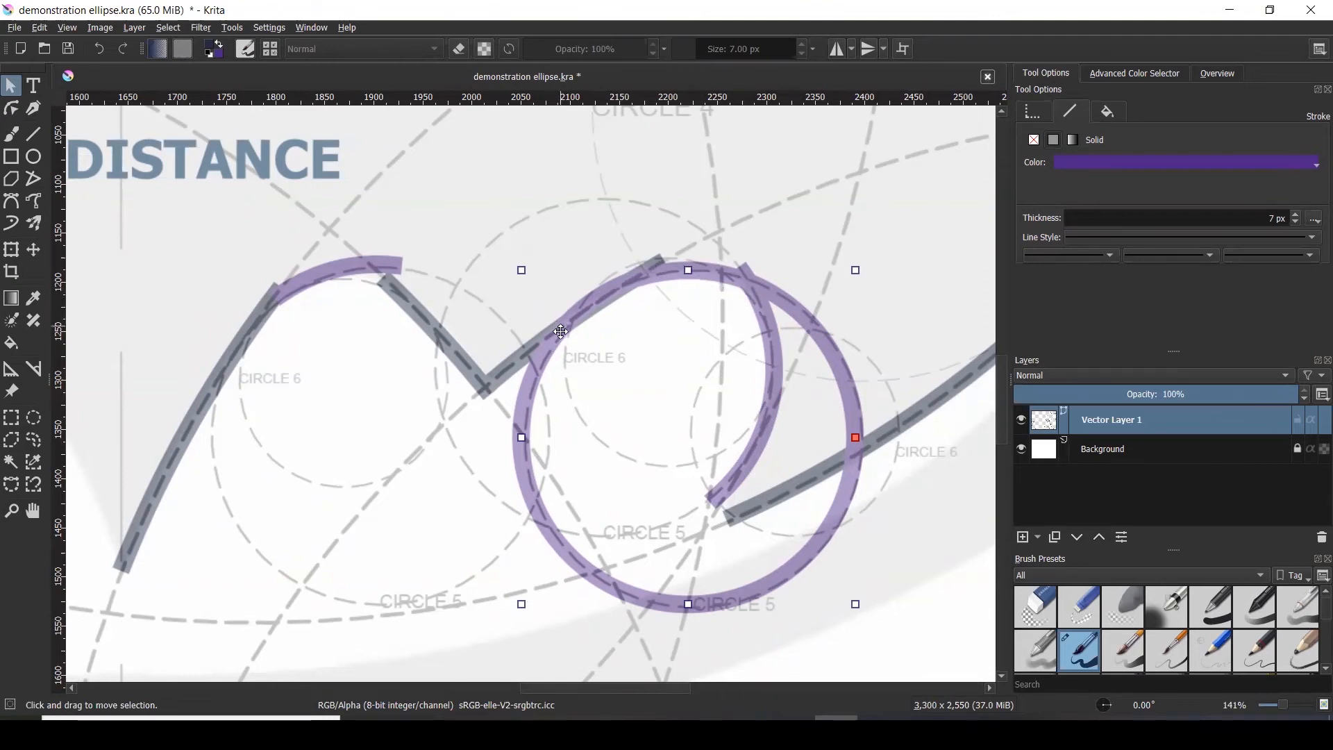
- Convert the pasted circle to an editable path
right_click(529, 380)
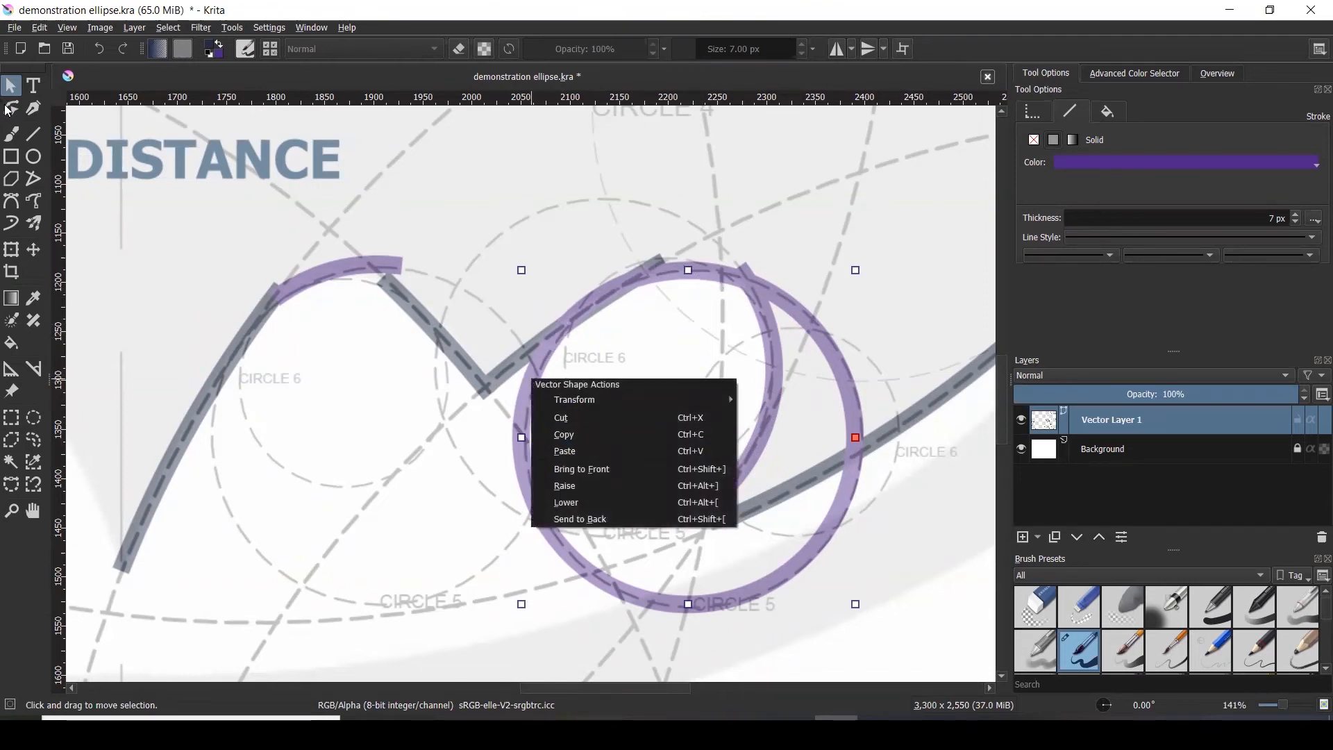
left_click(11, 108)
right_click(523, 404)
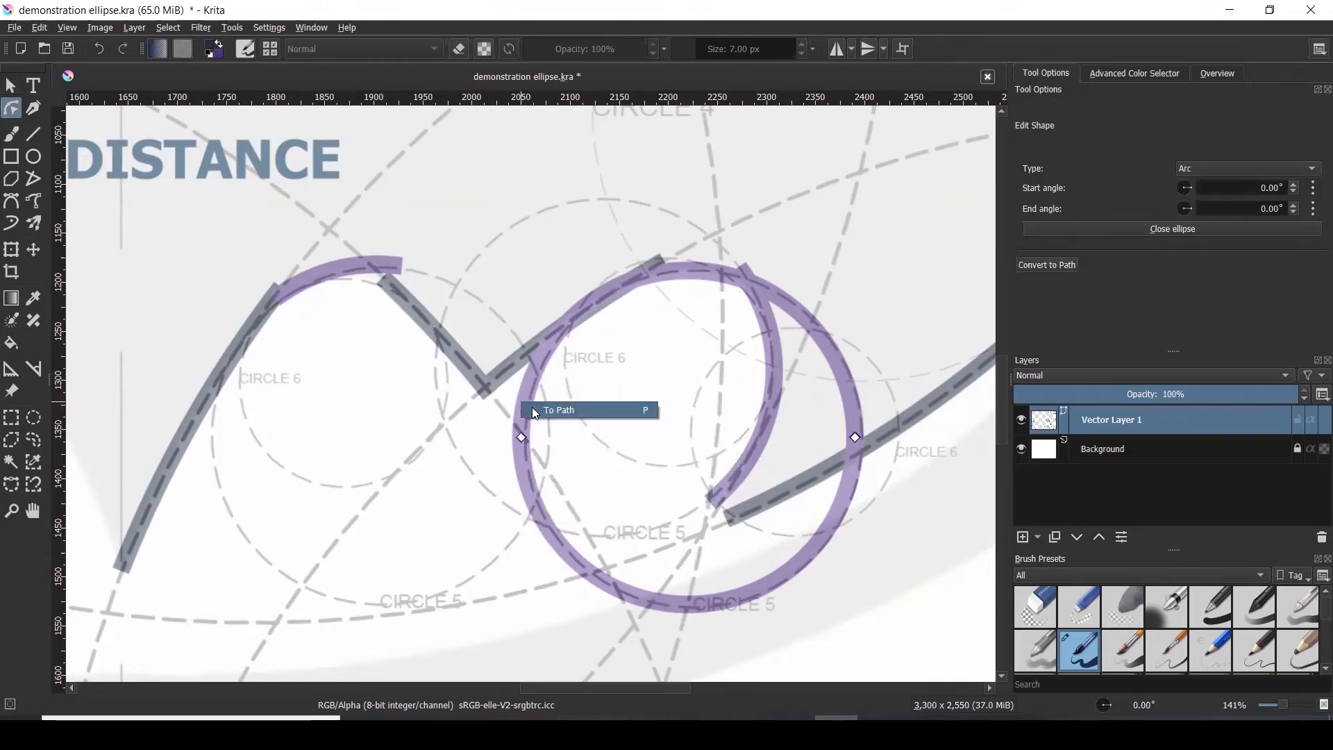
left_click(559, 410)
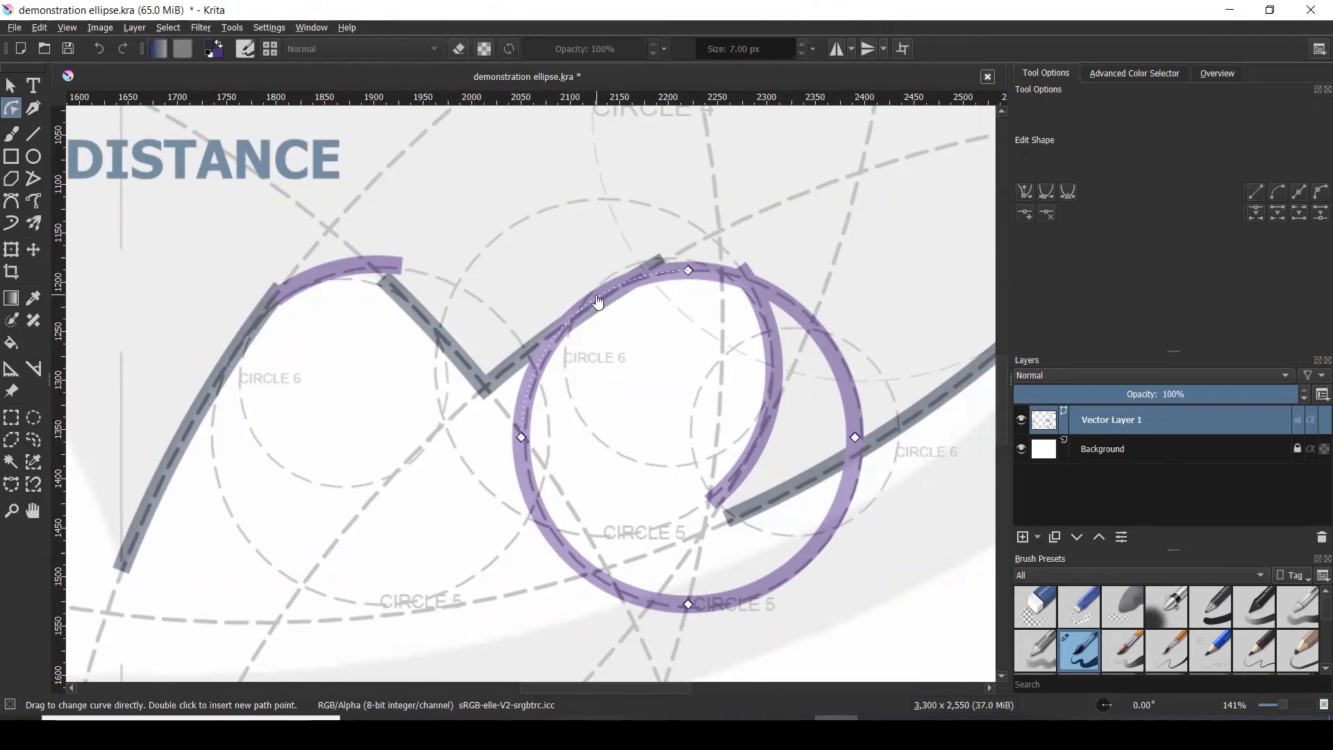
right_click(643, 282)
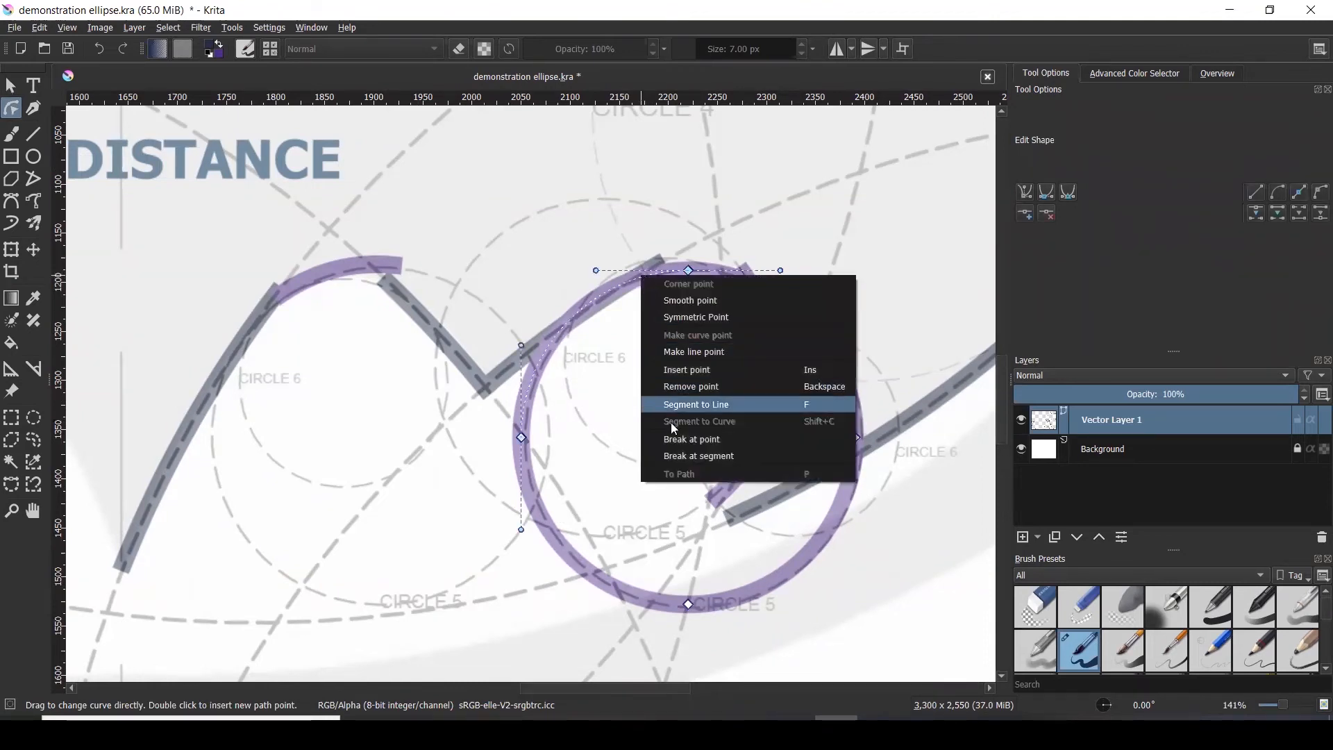
left_click(687, 459)
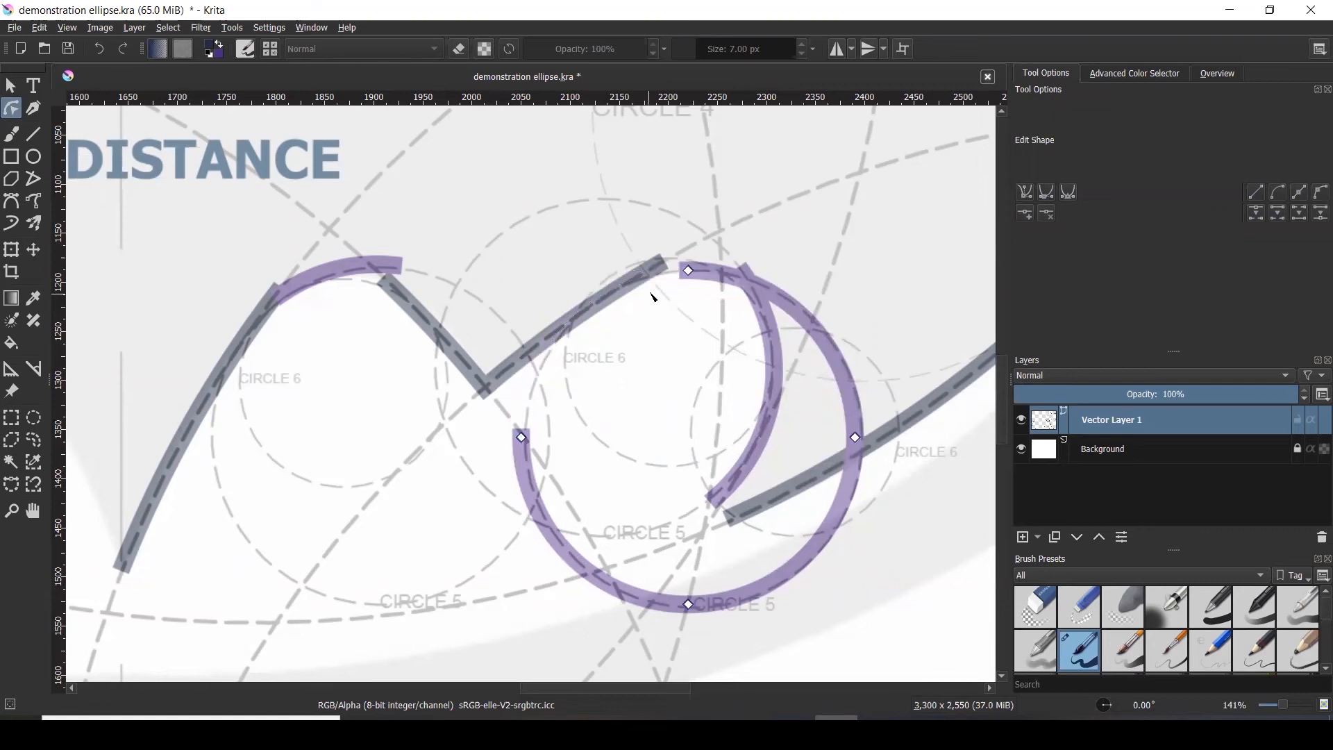
key("ctrl+z")
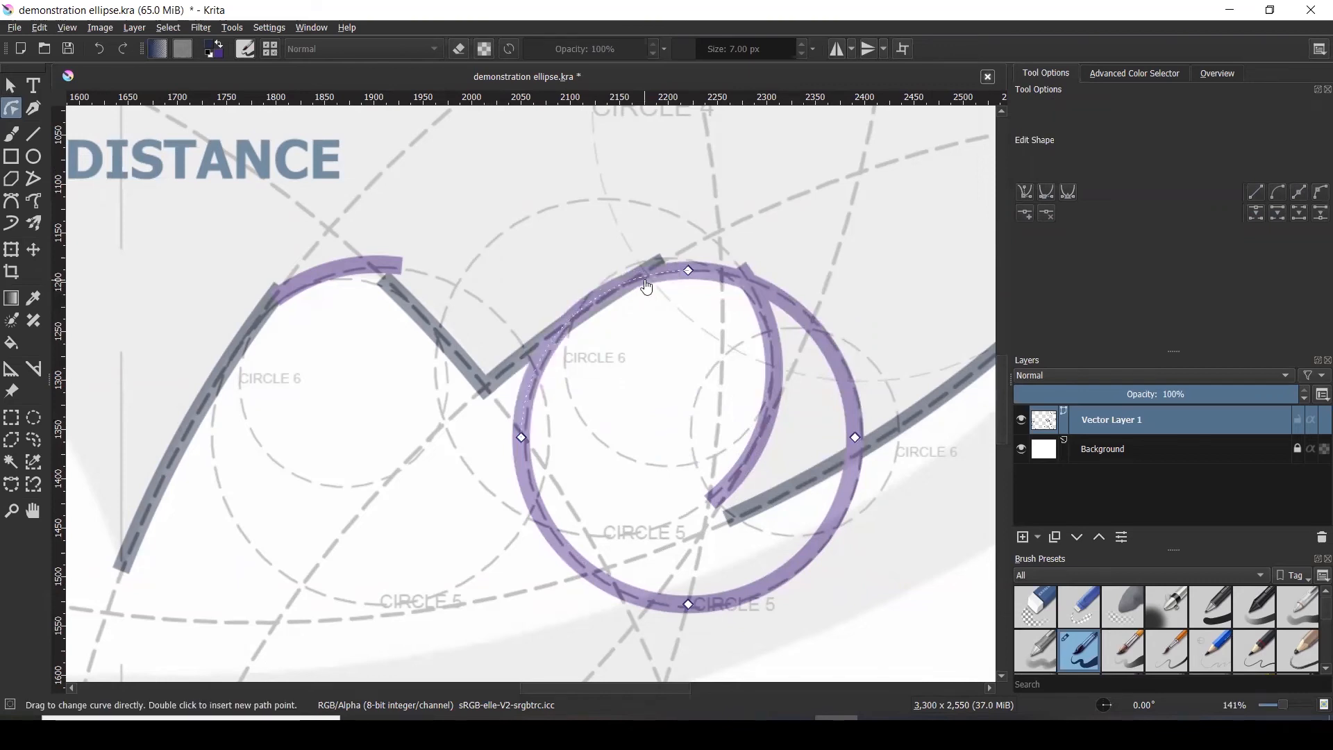
- Insert a point on the circle's upper-left curve where it meets the dark line and break the segment from there to the left node
right_click(641, 277)
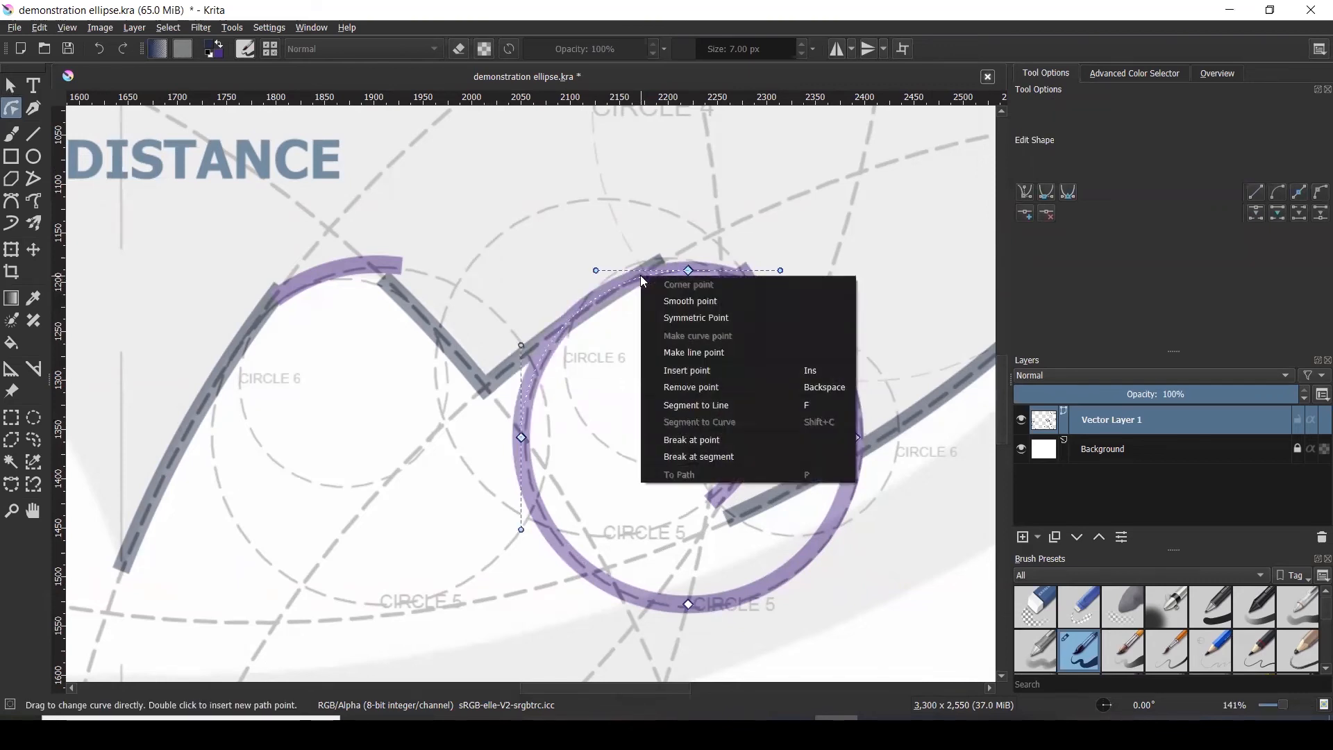
left_click(675, 369)
right_click(590, 308)
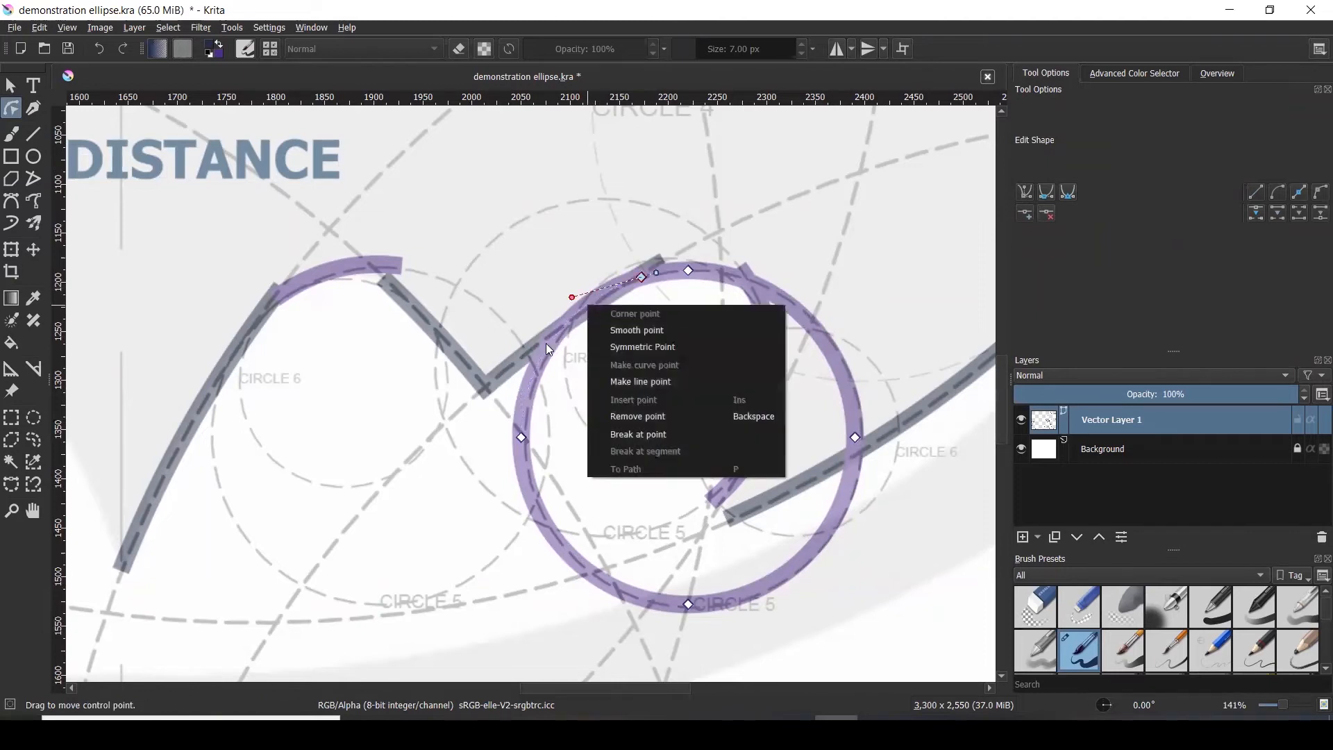
left_click(536, 379)
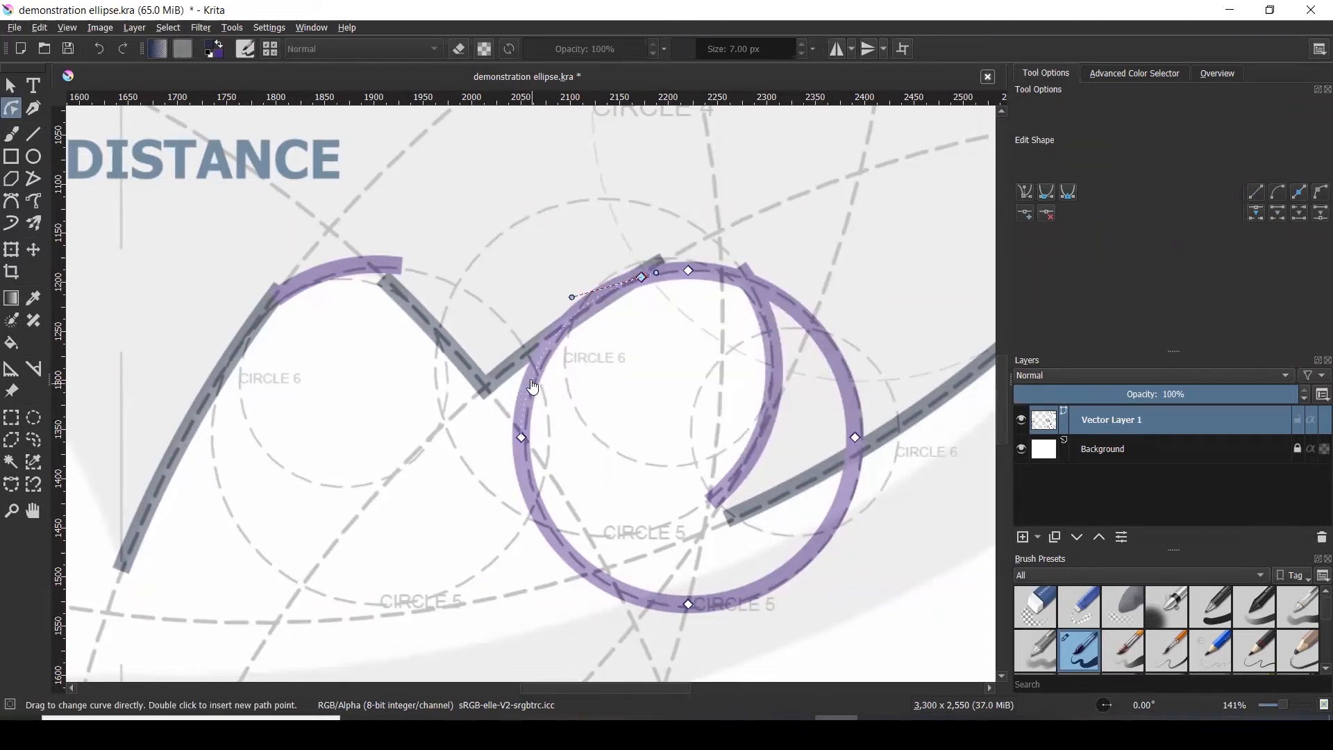
right_click(530, 378)
left_click(530, 368)
right_click(530, 387)
left_click(589, 567)
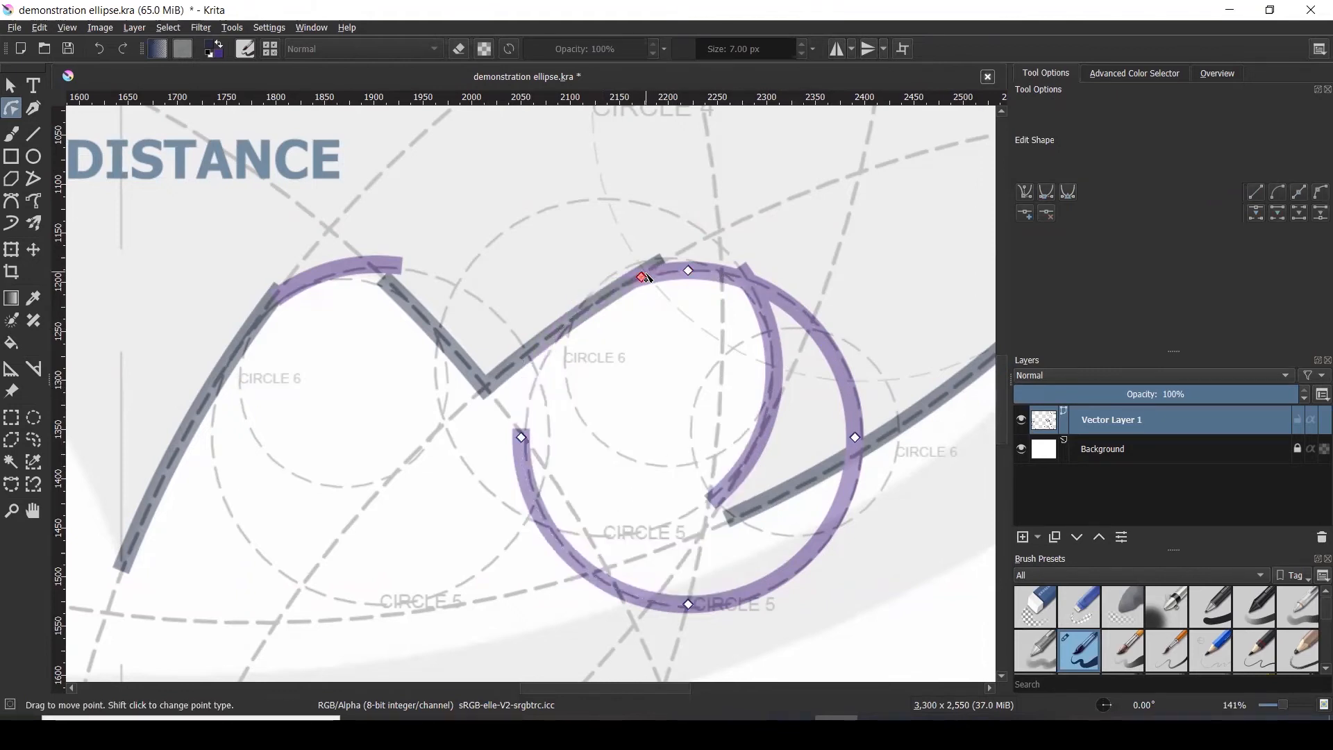
- Insert a point where the circle crosses the purple arc at upper right and break the segment from there to the right node
right_click(761, 292)
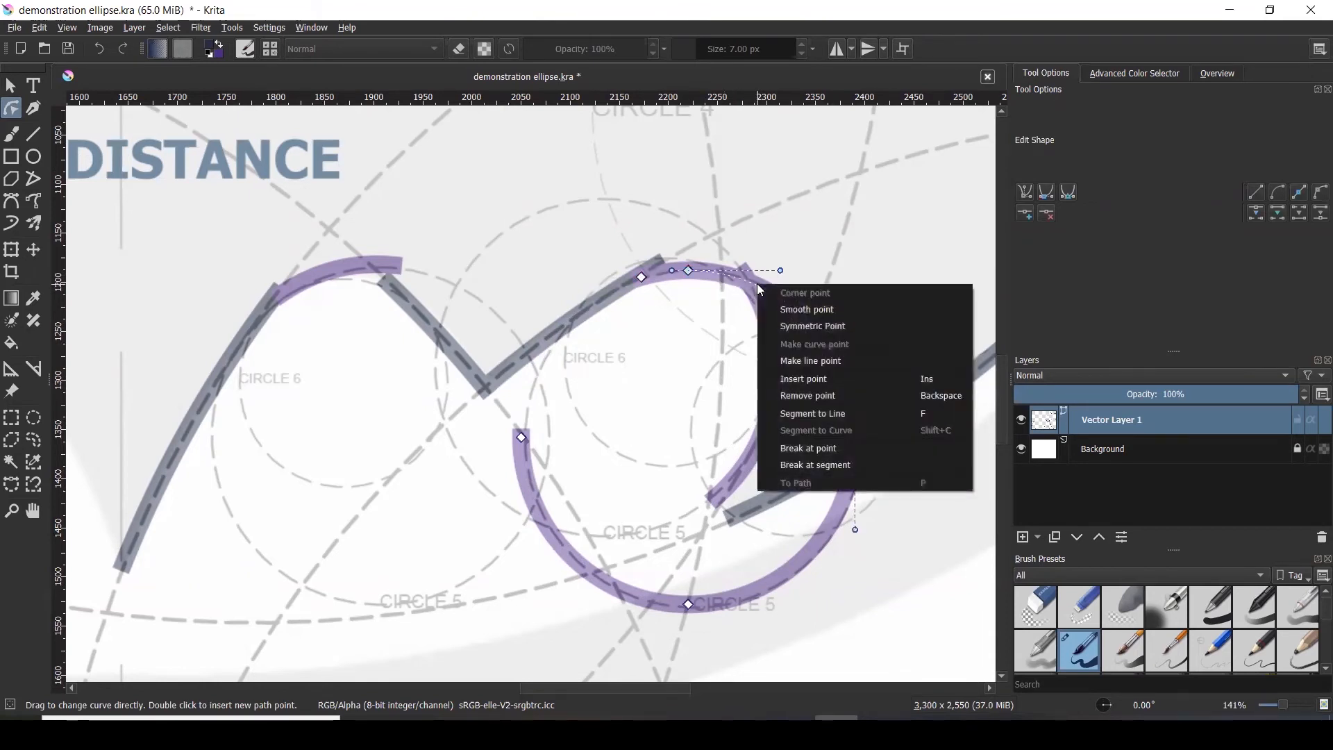
left_click(803, 379)
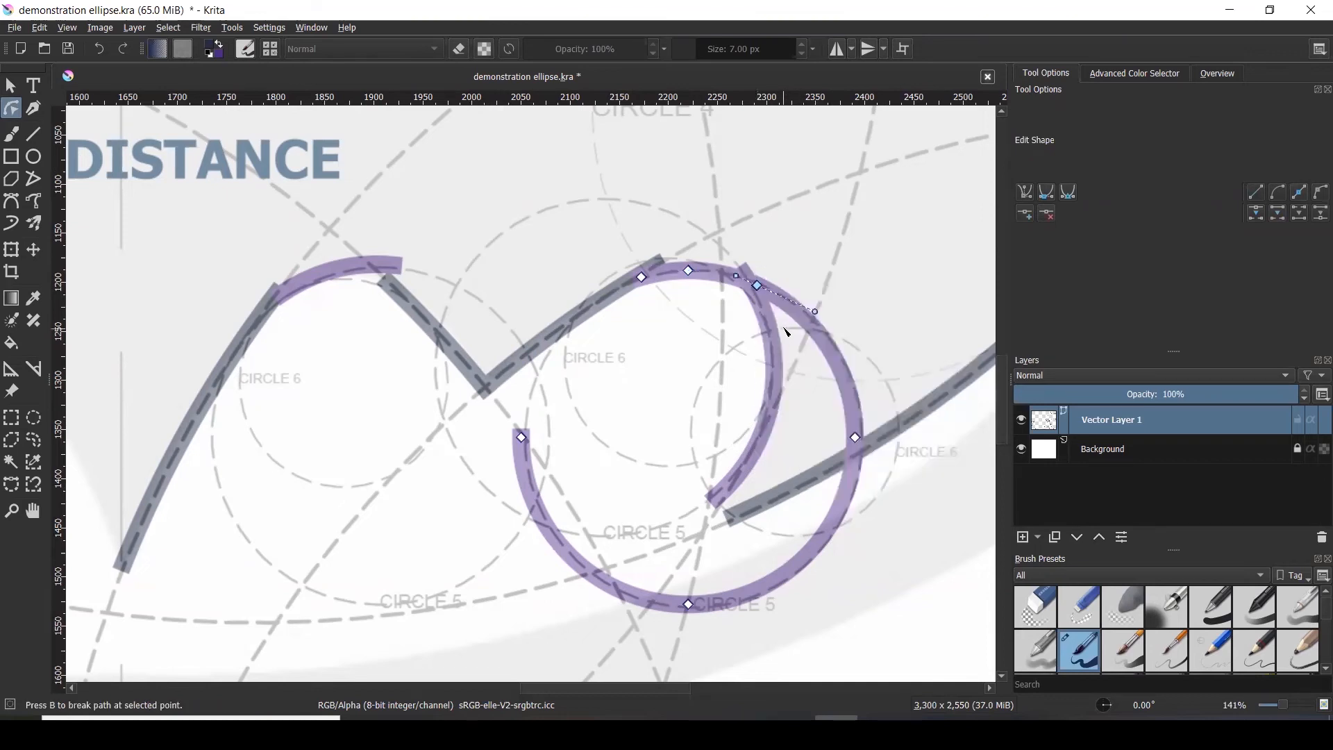
right_click(796, 322)
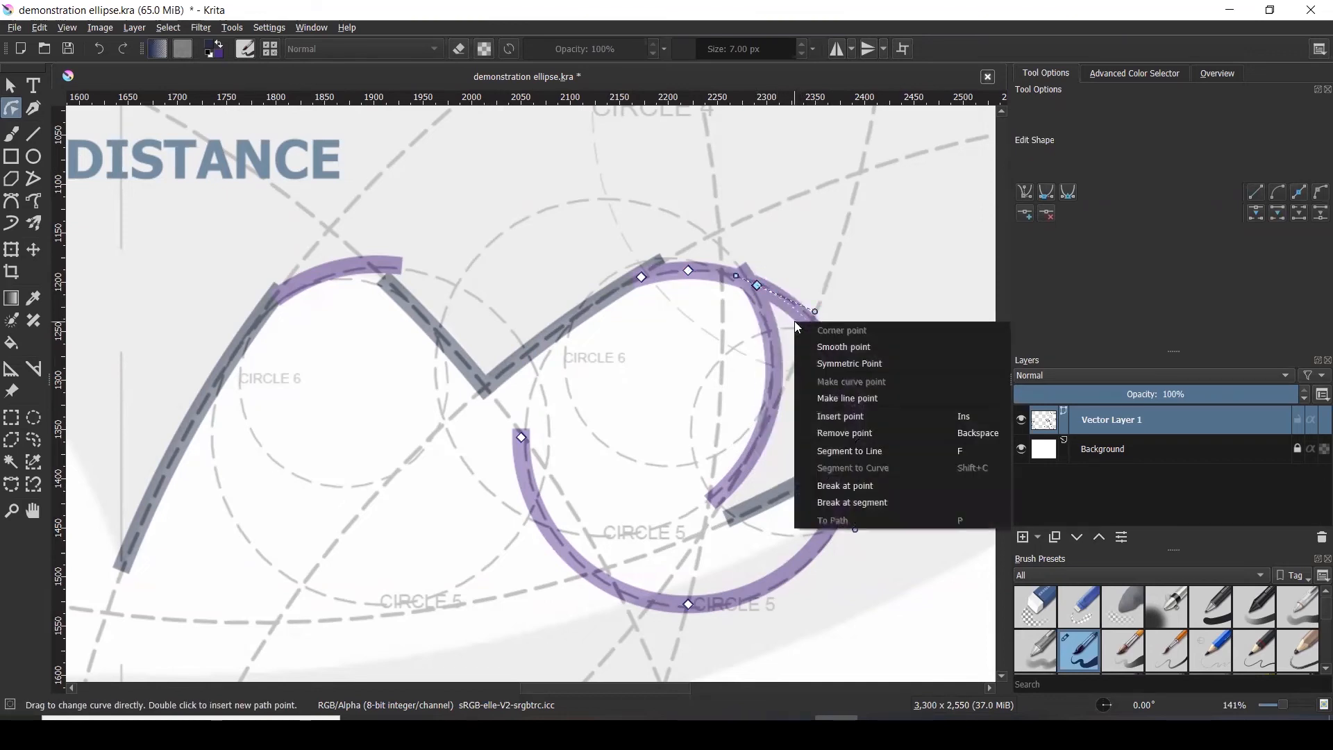
left_click(848, 502)
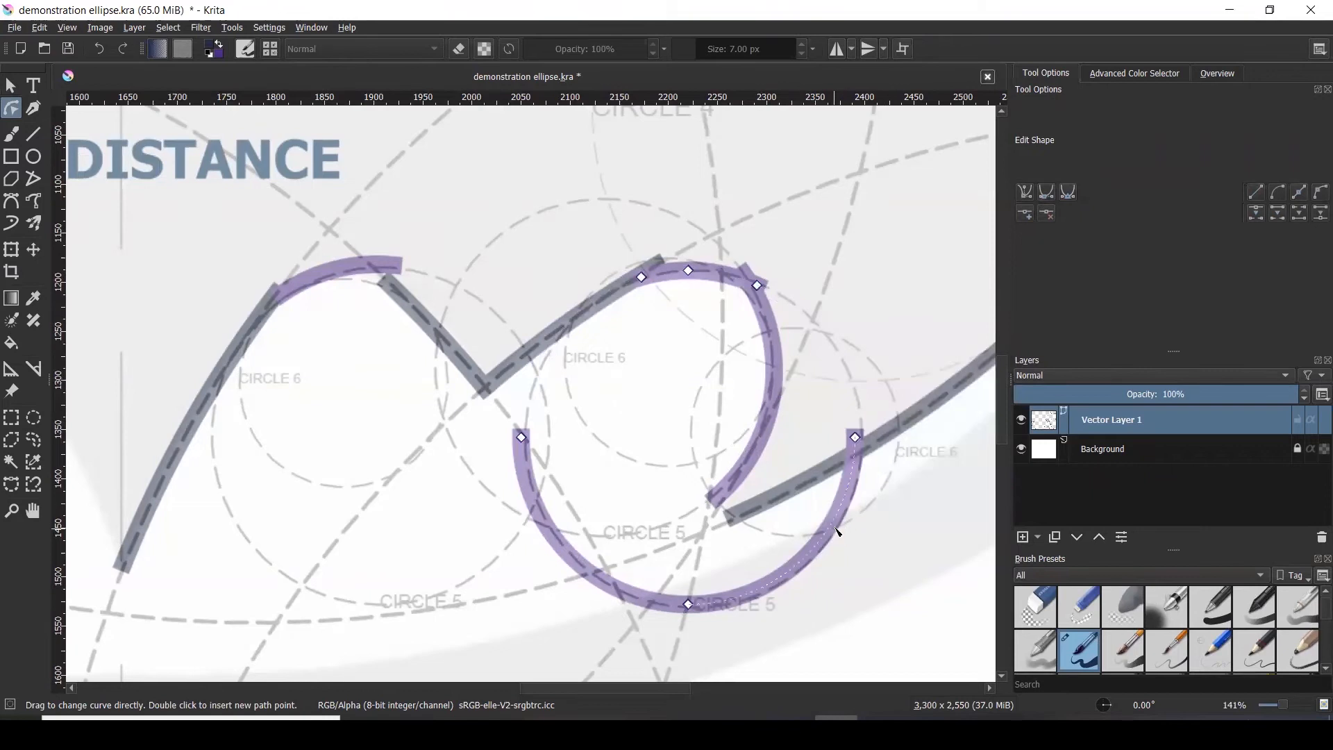
- Remove the circle's lower-right and lower-left segments to trim it down to the connecting arc
right_click(835, 530)
left_click(880, 703)
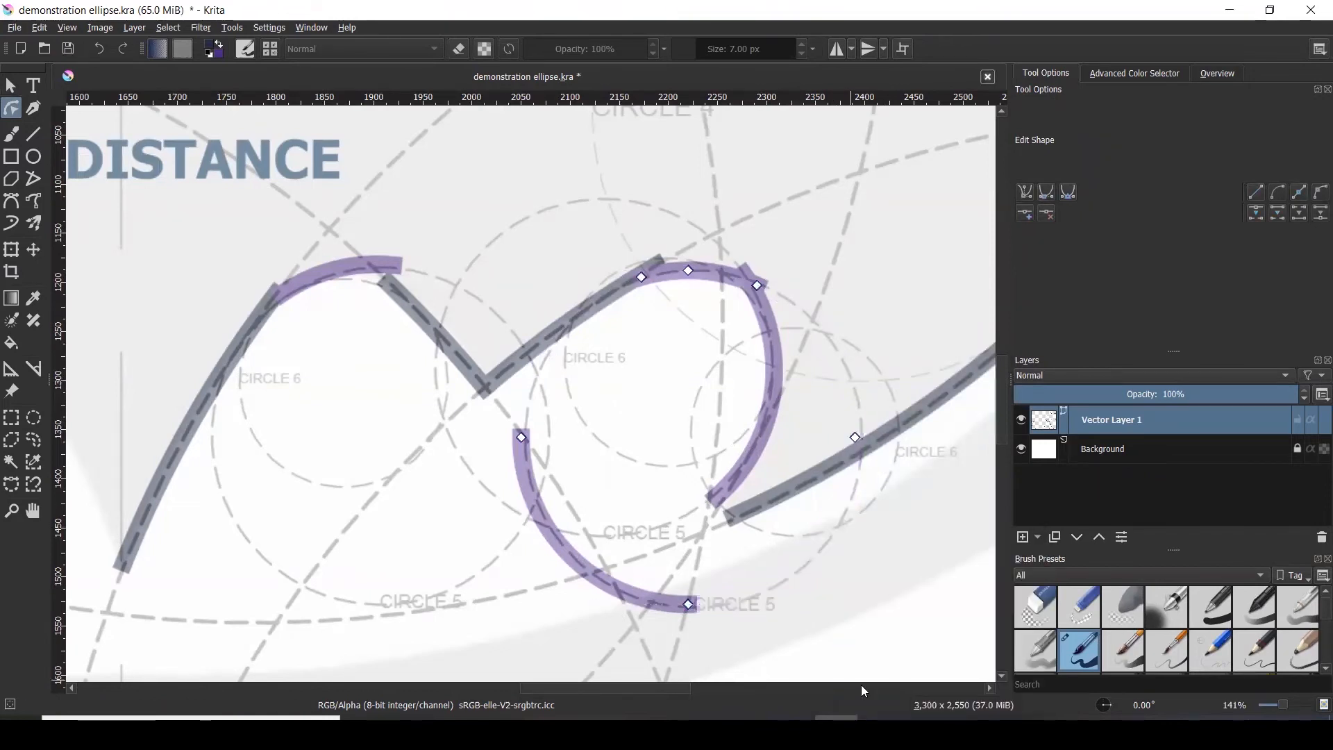
left_click(578, 563)
key("Delete")
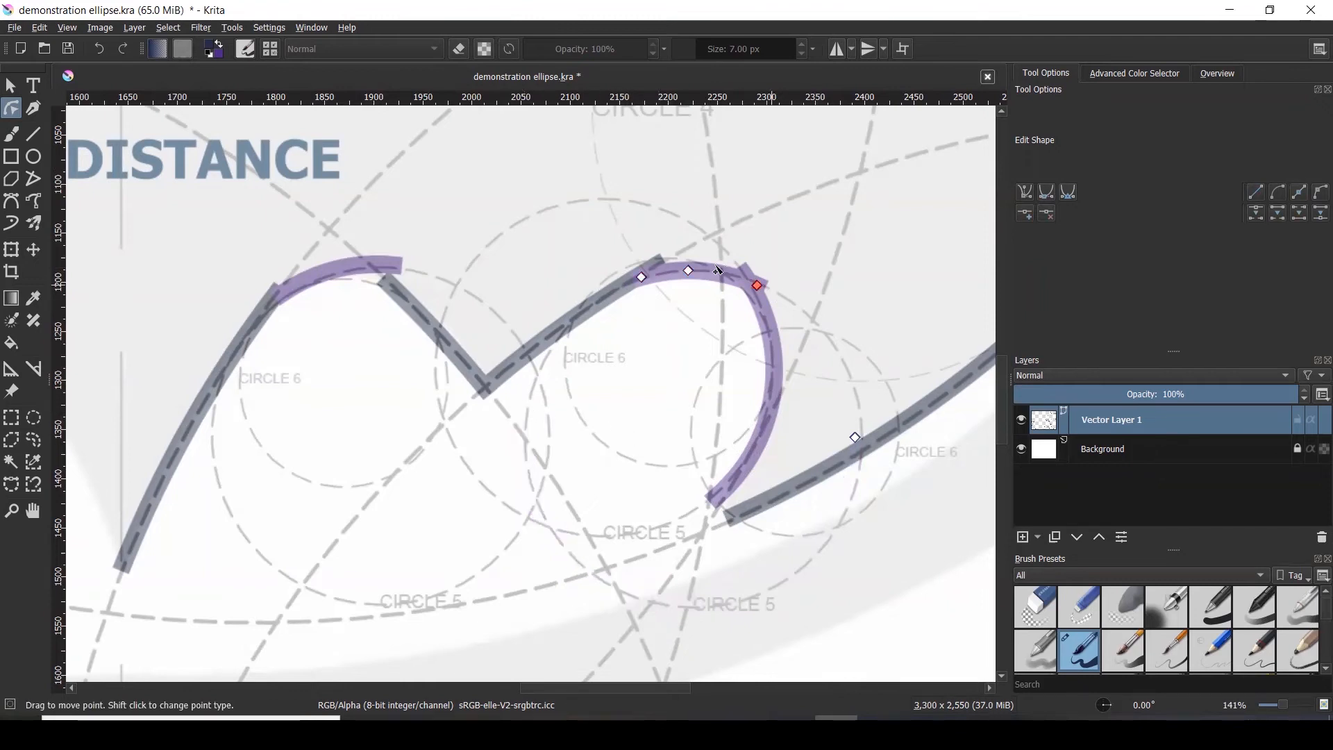
- Paste another copy of the purple circle and align it with the dashed Circle 5 guide beside the bat's head, above the X DISTANCE line
scroll(718, 271, "down", 3)
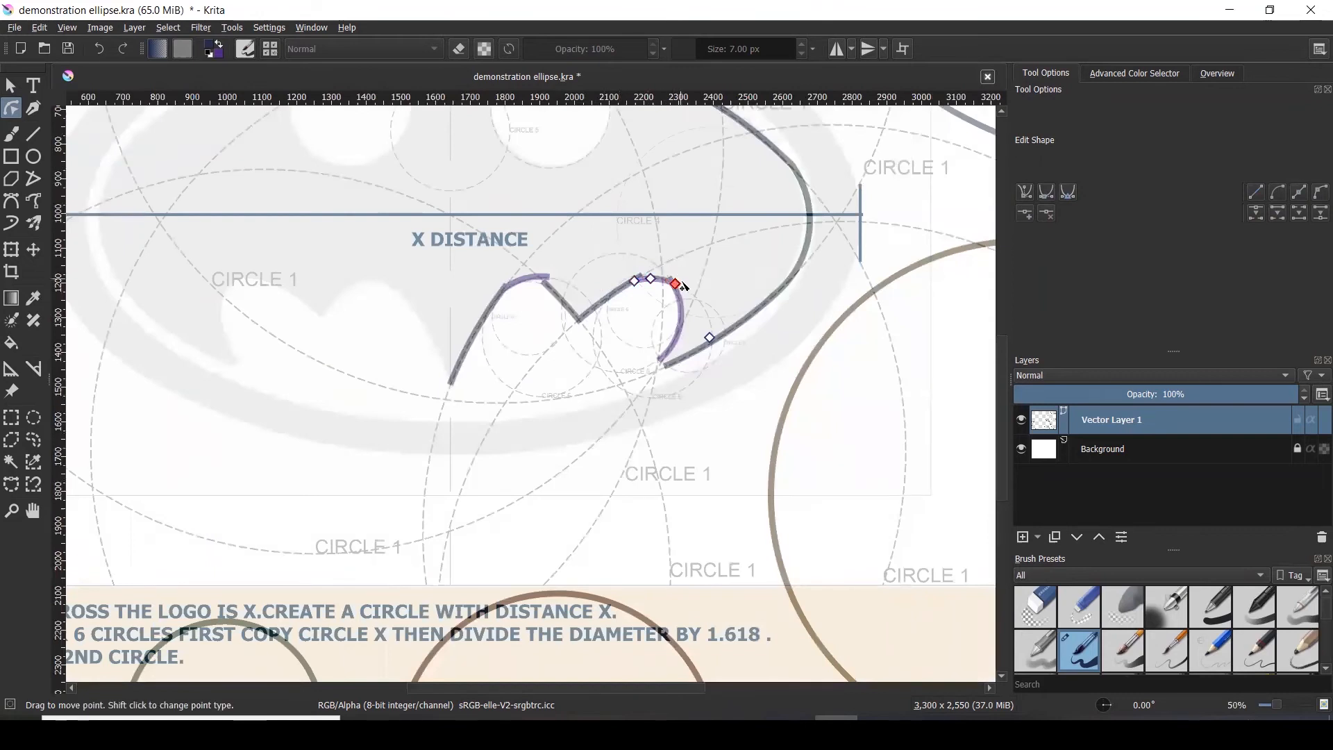
scroll(667, 274, "up", 3)
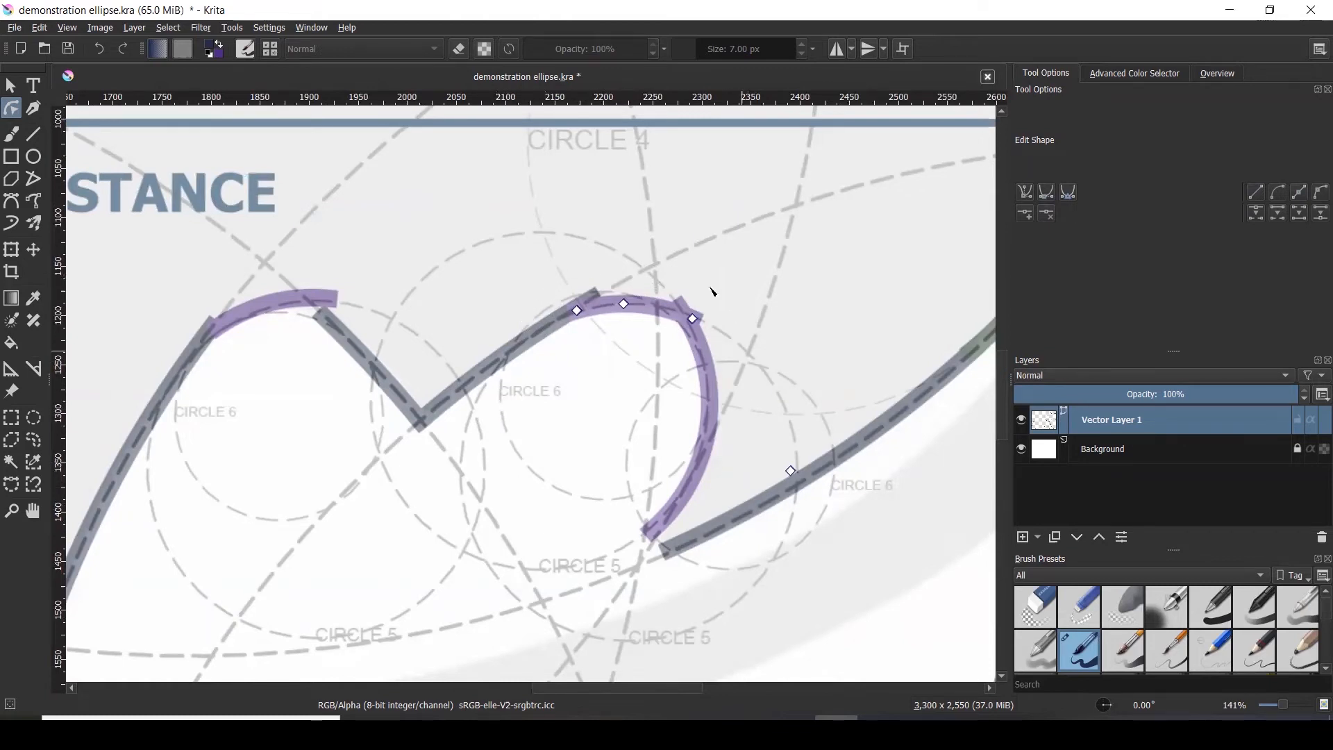
scroll(764, 336, "down", 1)
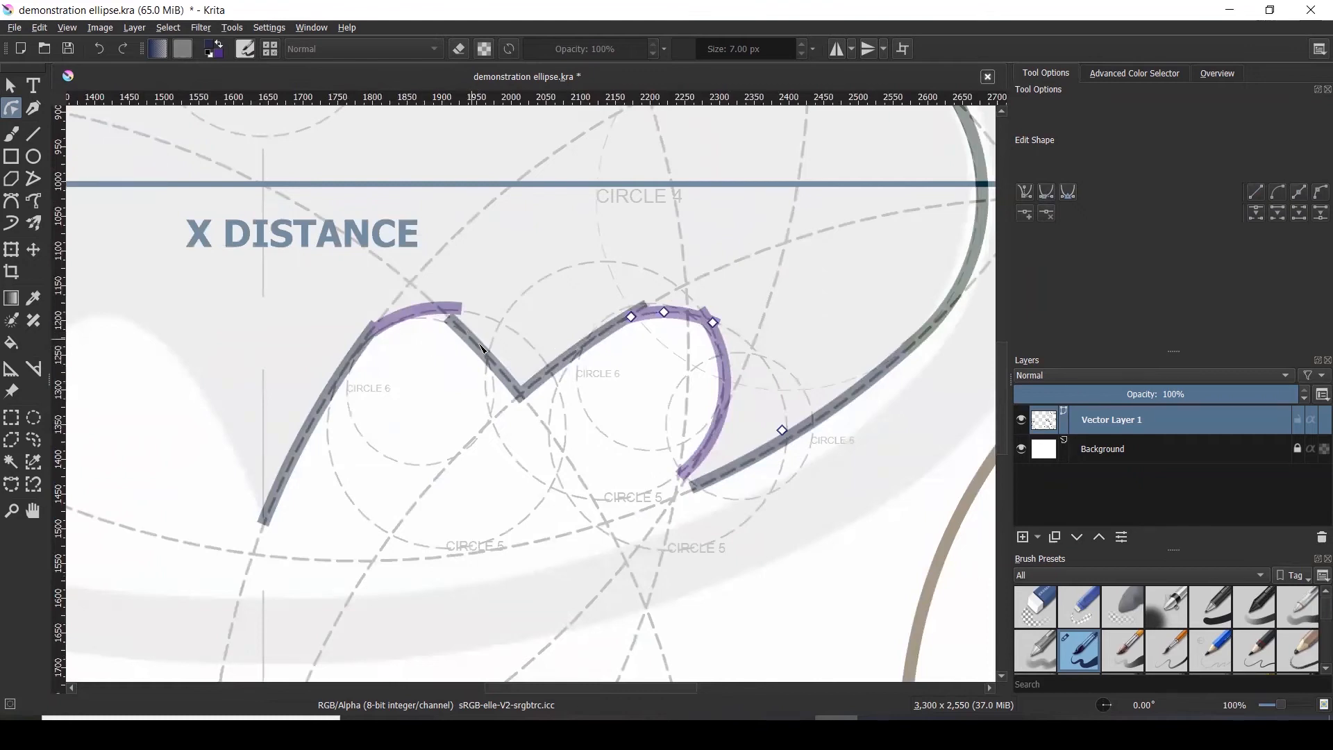
scroll(603, 427, "down", 1)
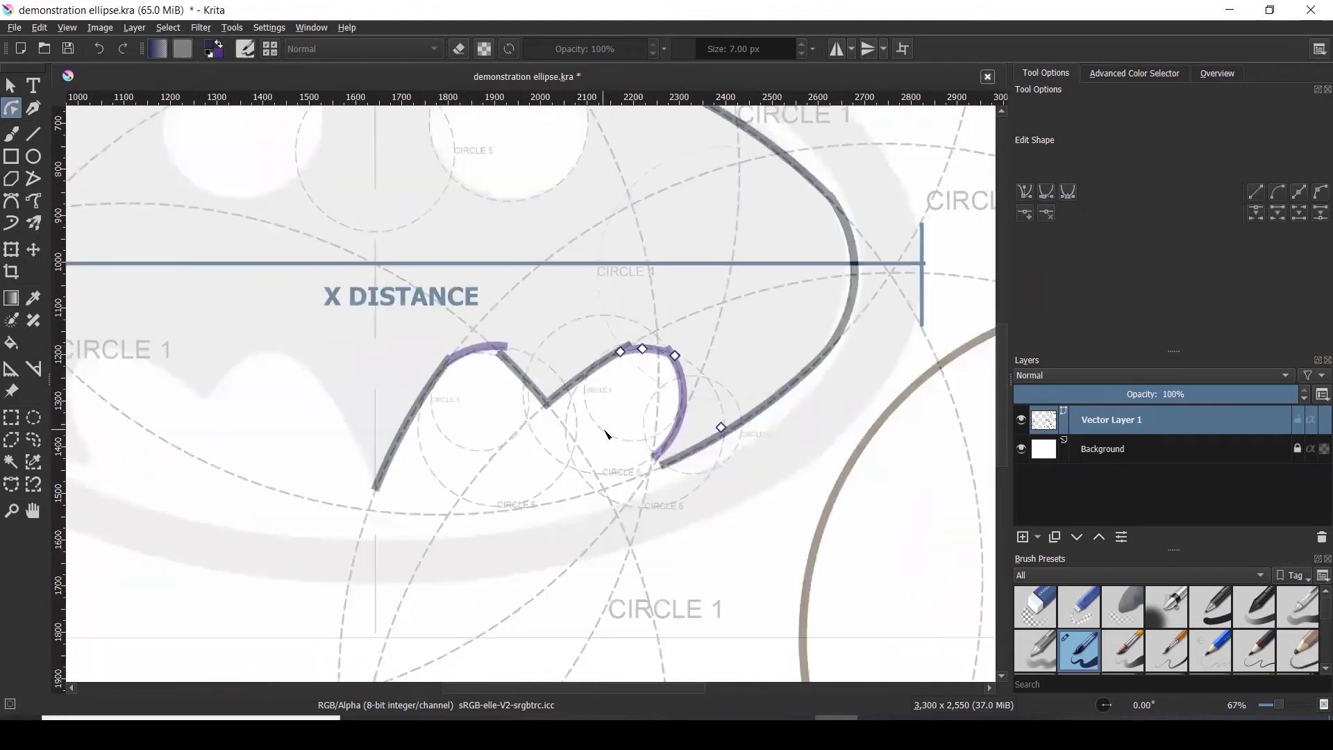
scroll(739, 447, "down", 1)
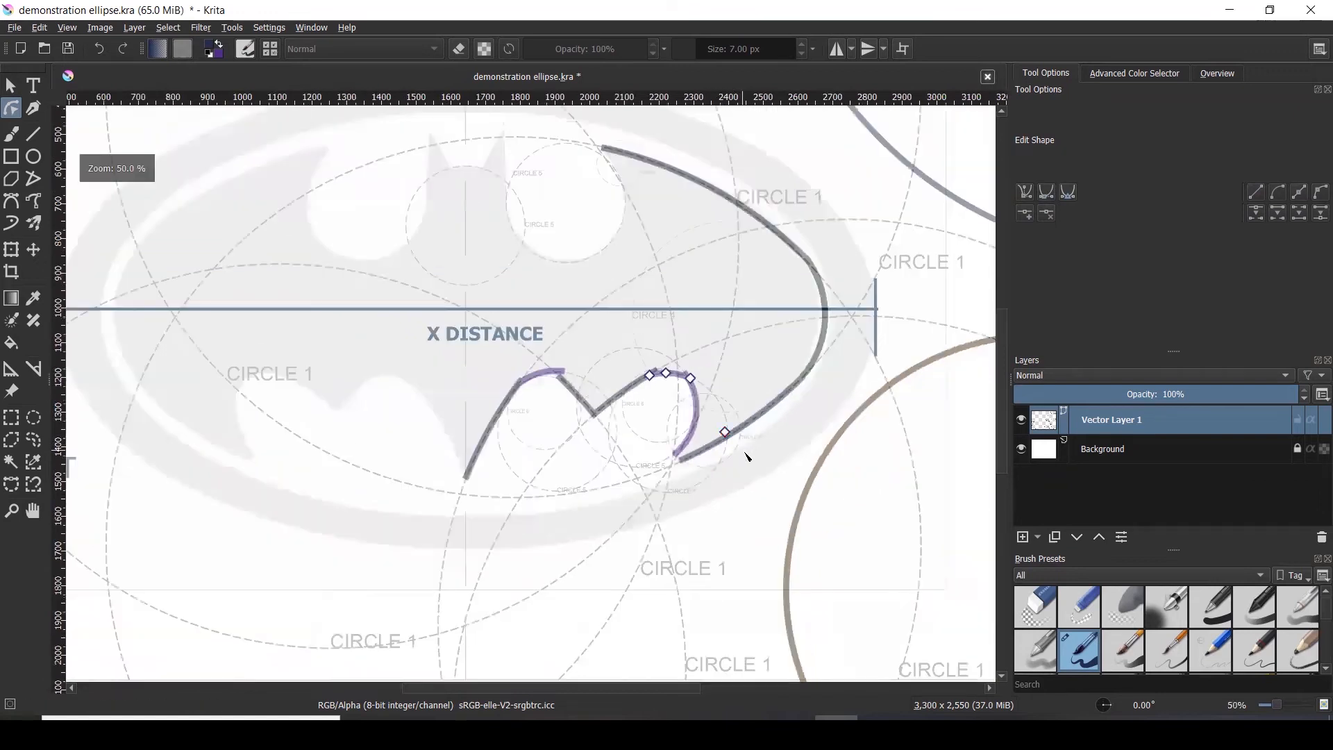
scroll(747, 456, "down", 1)
left_click(17, 89)
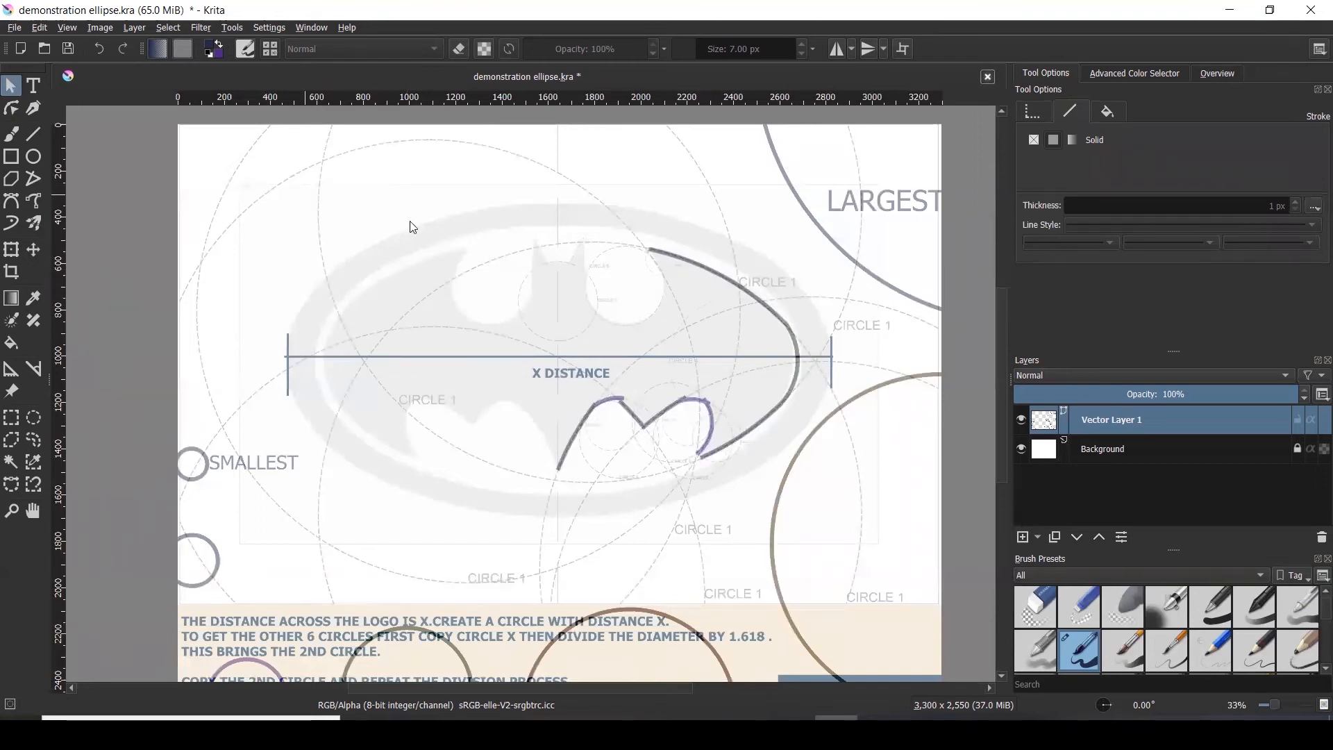
scroll(646, 297, "up", 2)
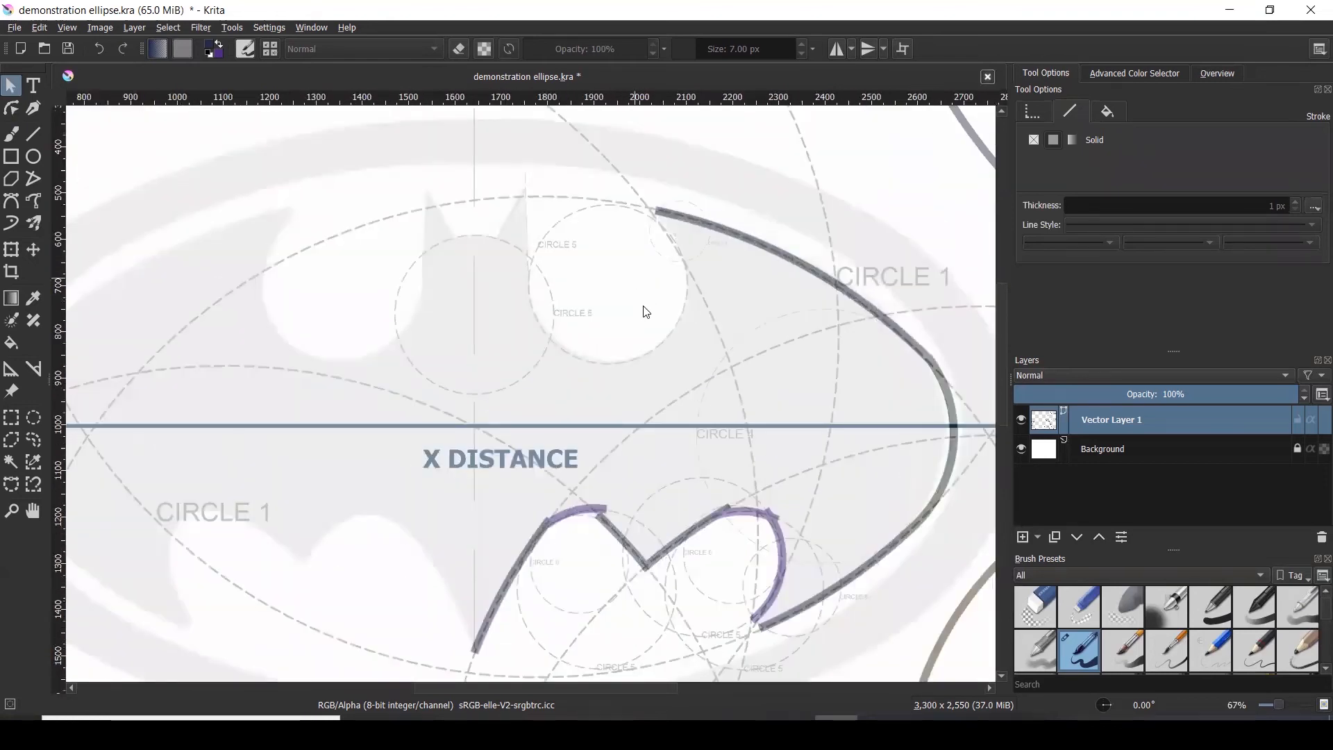
left_click(646, 312)
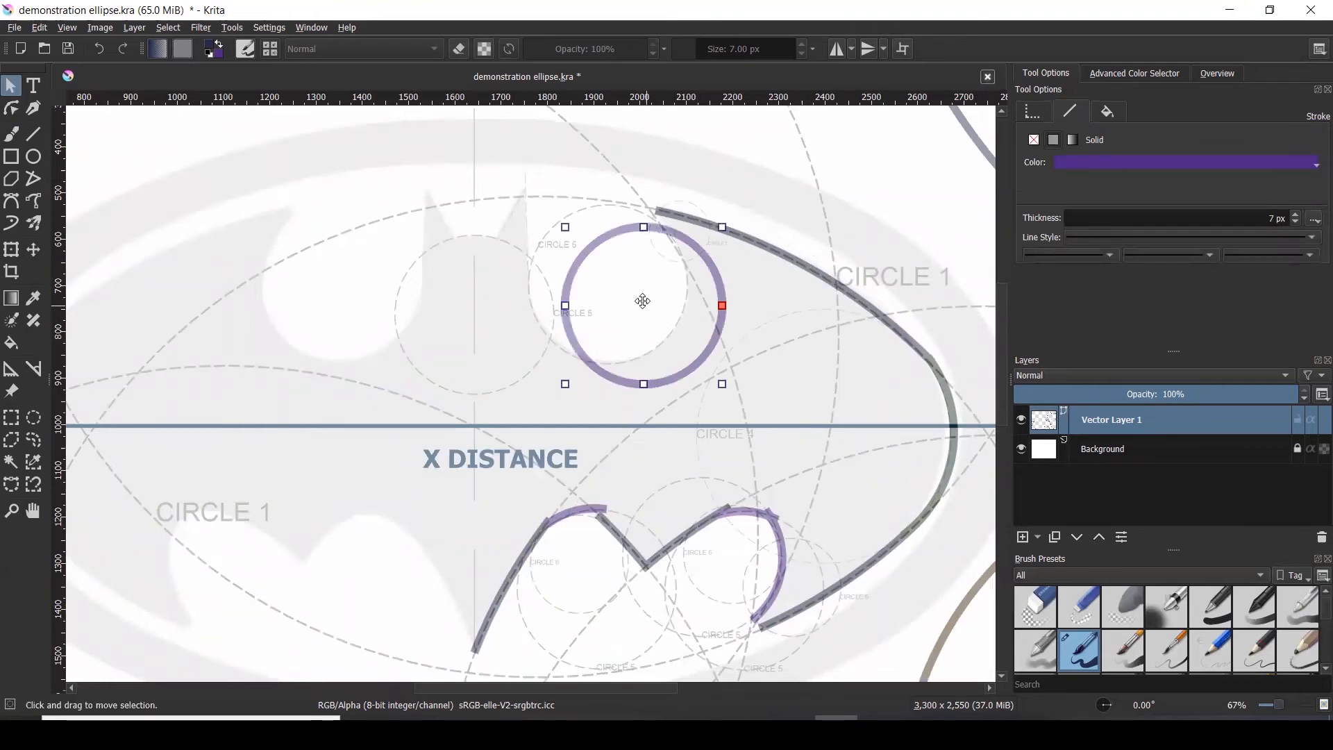
left_click_drag(625, 284, 606, 274)
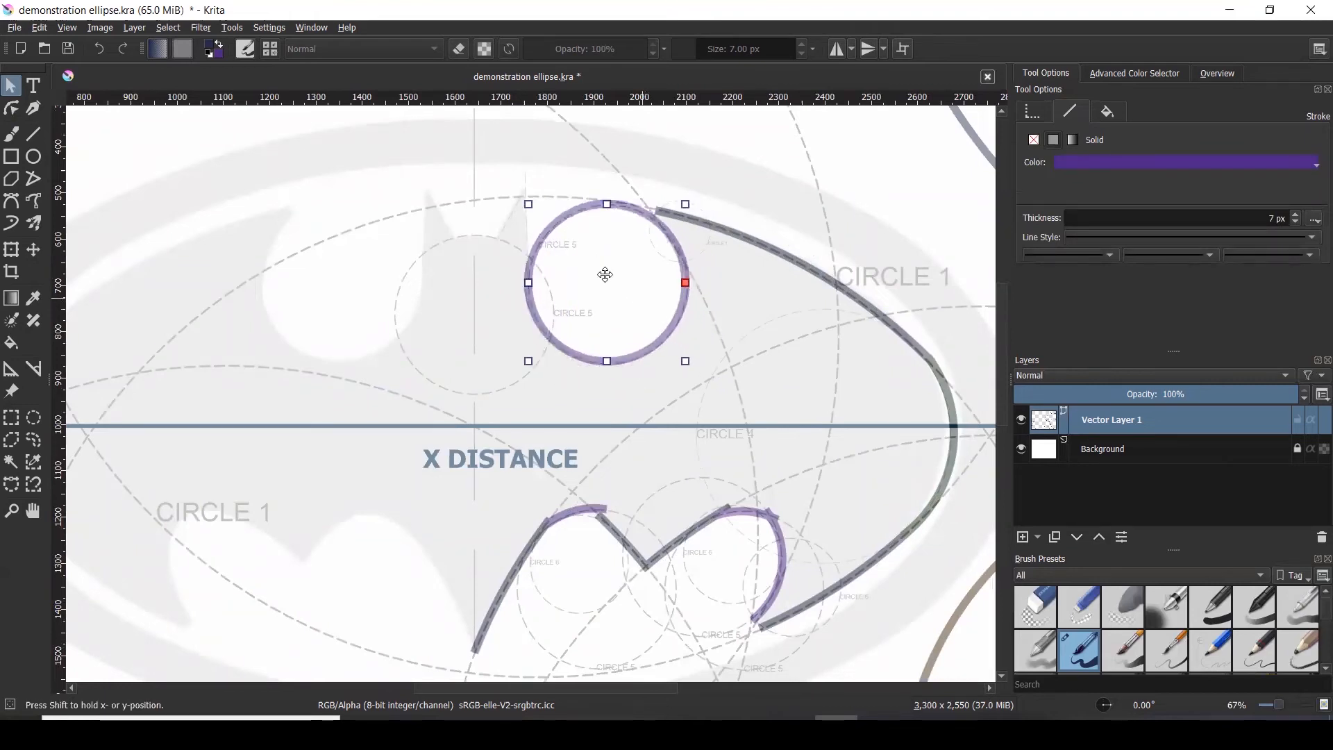
scroll(605, 274, "up", 1)
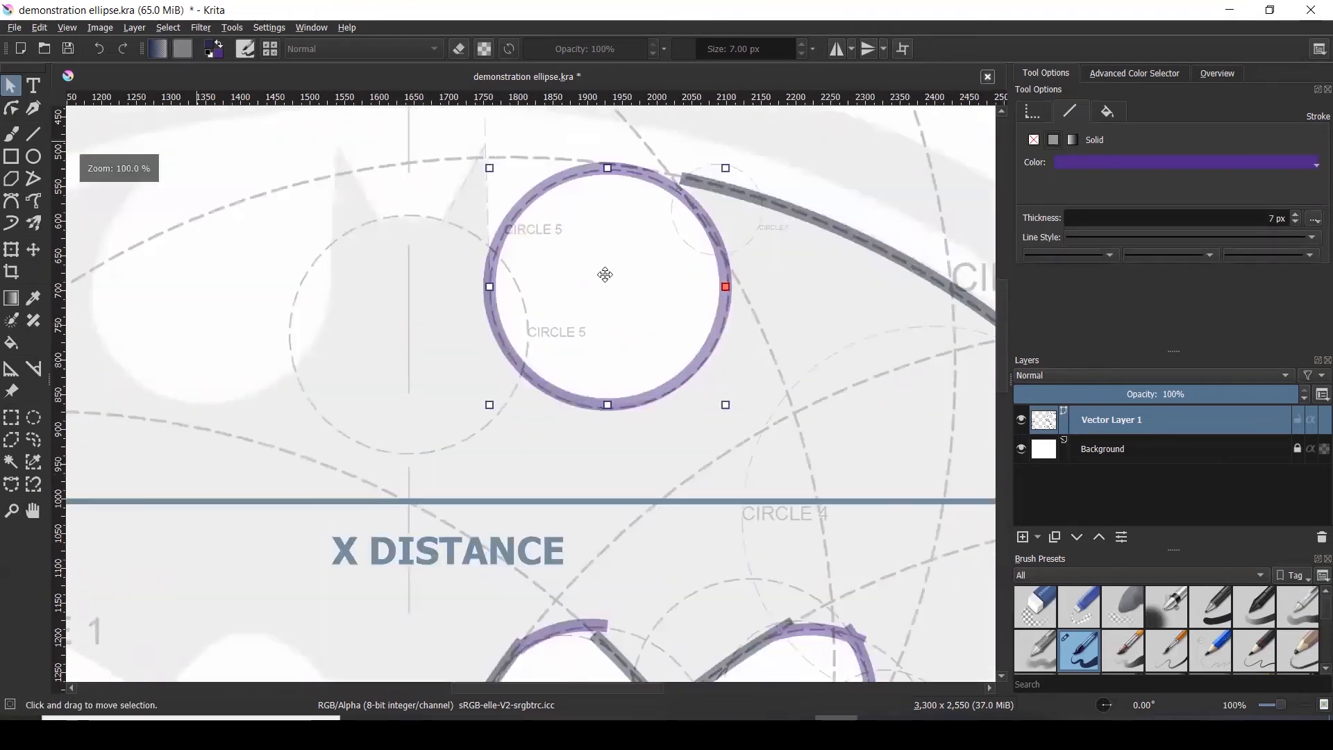
left_click_drag(605, 276, 604, 277)
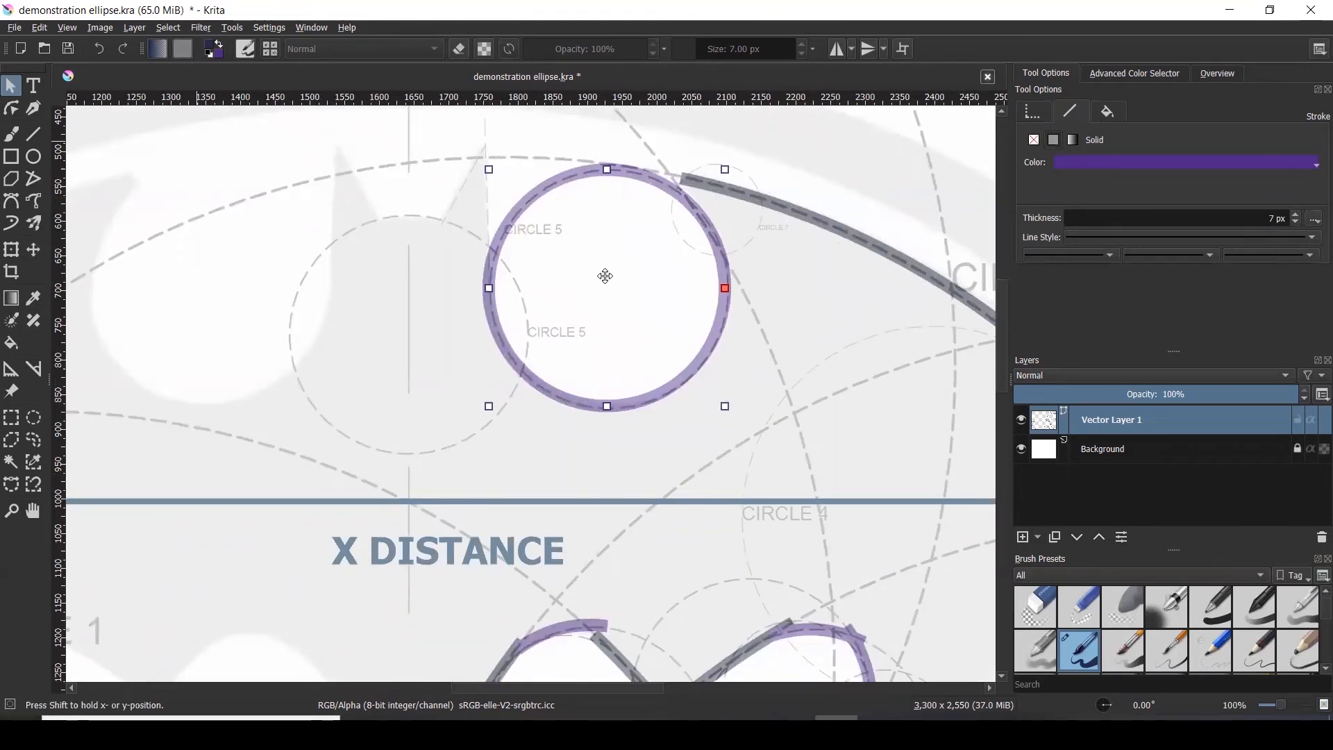
- Convert the pasted circle to an editable path and insert a point on its upper-right curve beside the dark wing line's end
left_click(19, 110)
right_click(532, 199)
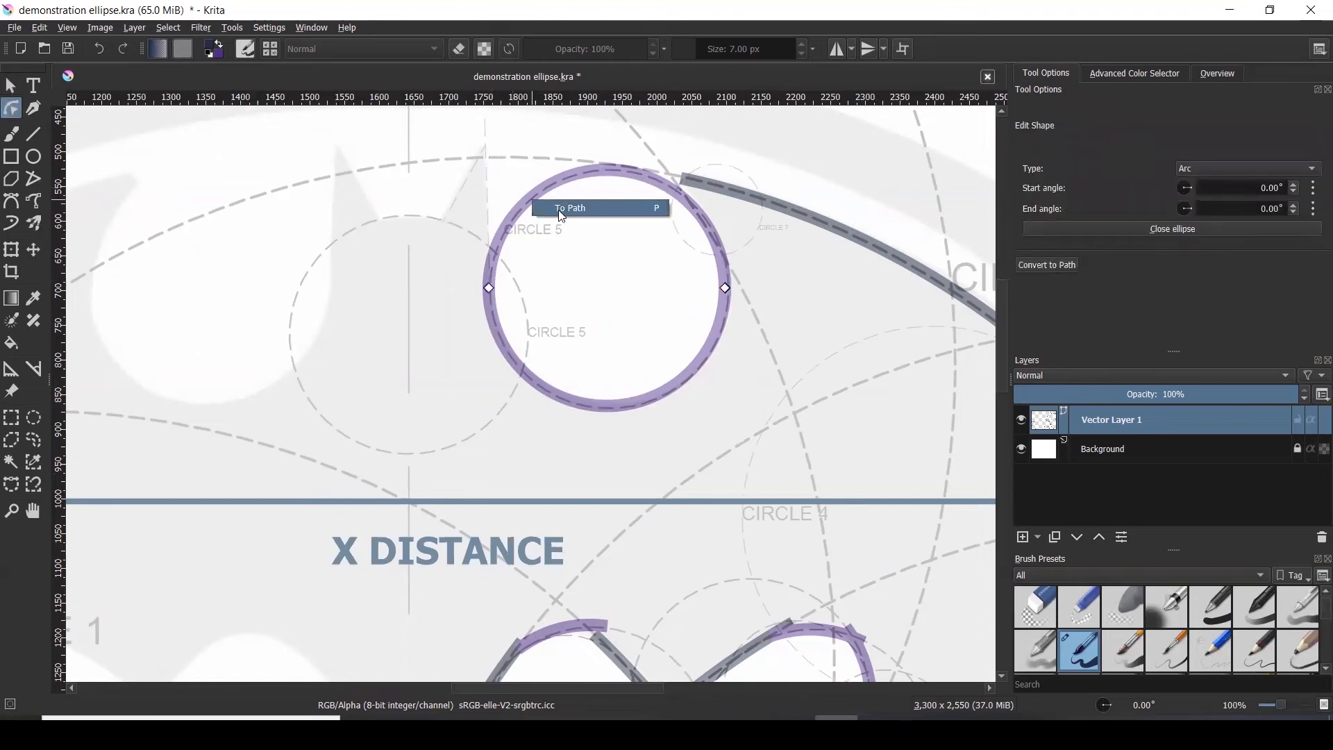
left_click(558, 209)
right_click(678, 194)
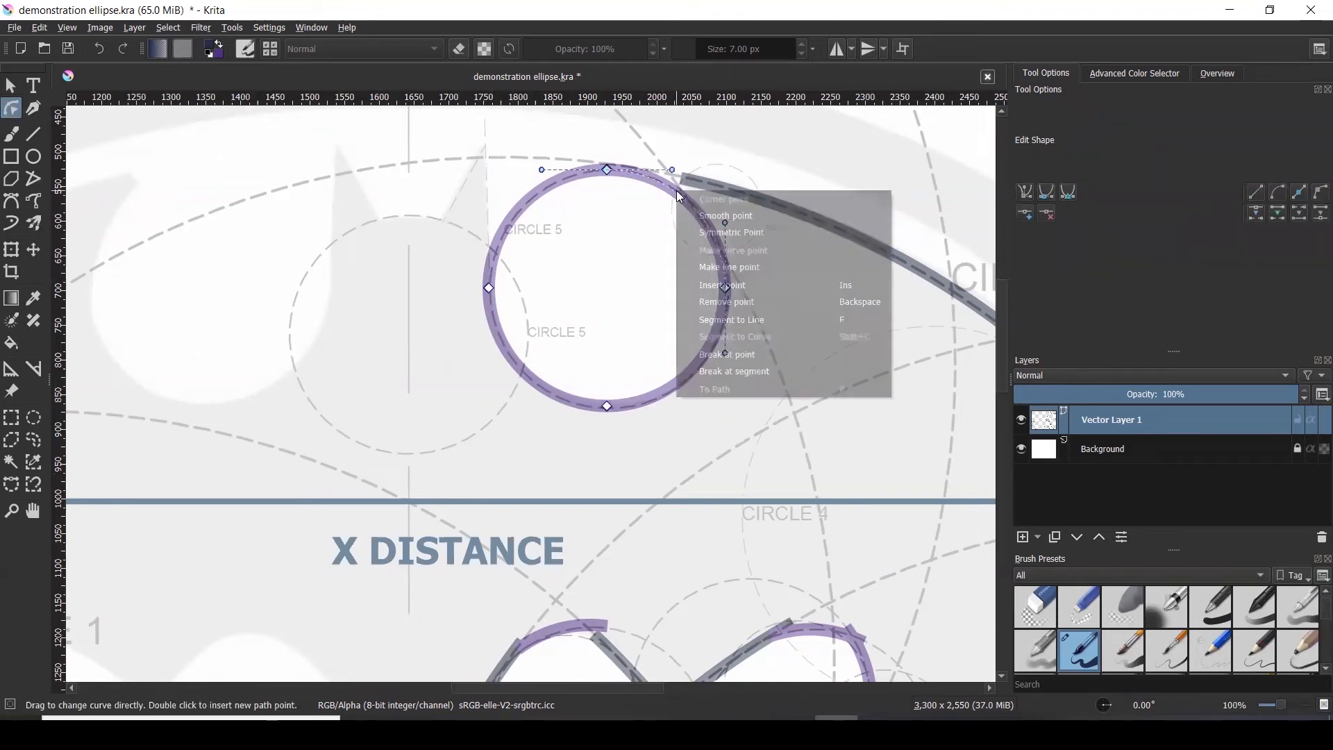
left_click(735, 287)
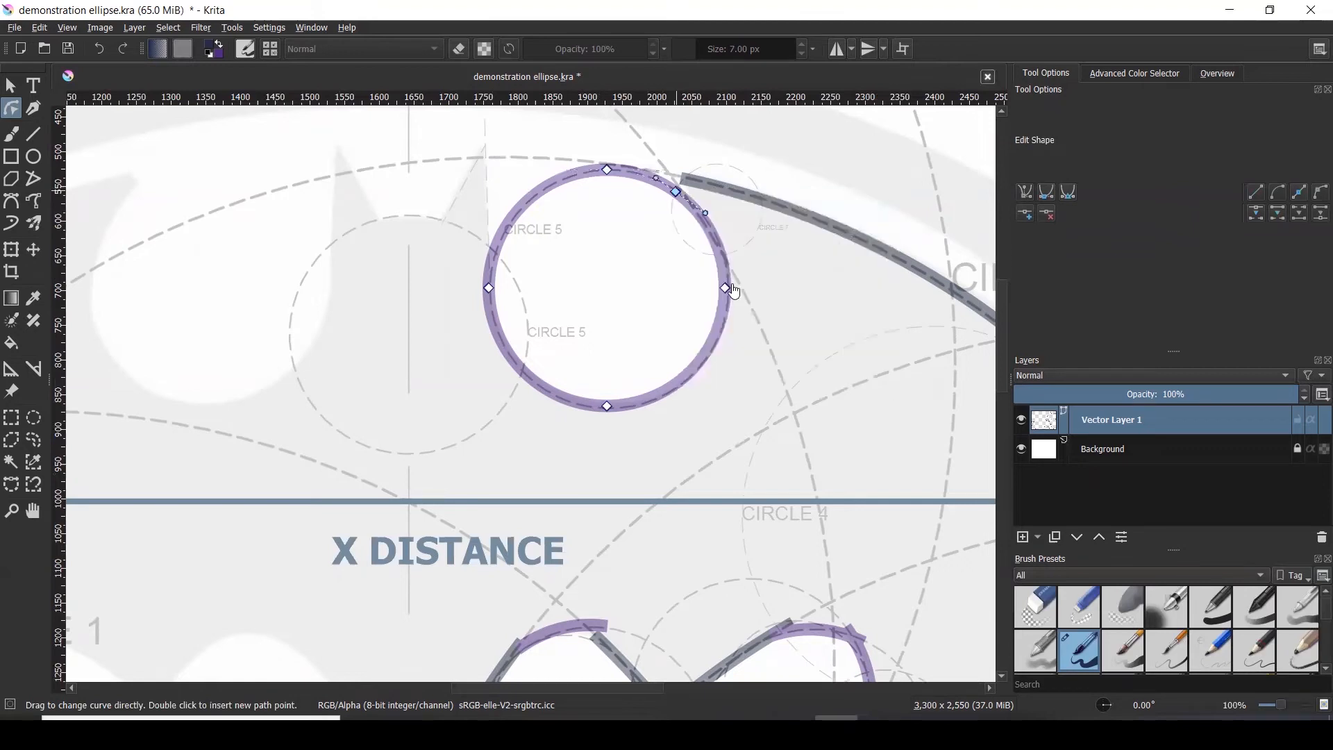
- Break the circle's segment from the left node to the top node and the one from the top node to the inserted point
left_click(493, 290)
right_click(515, 222)
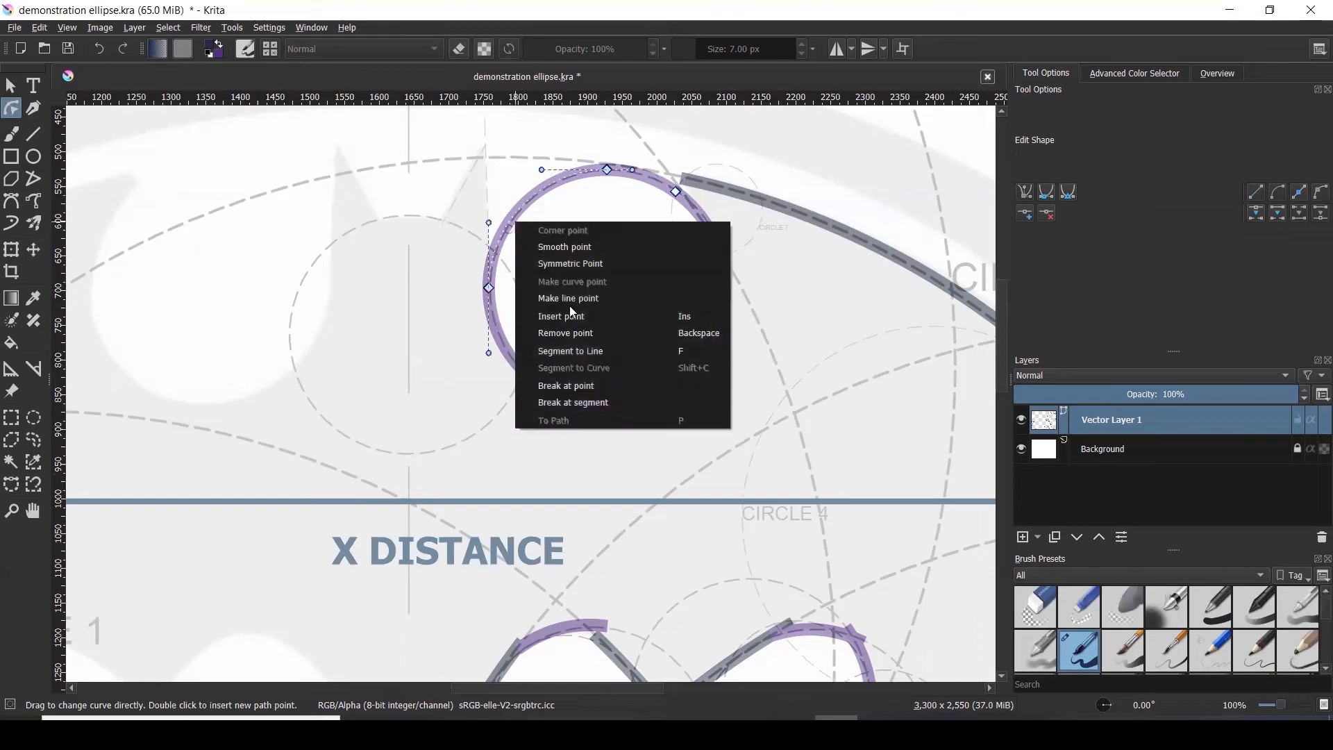
left_click(571, 403)
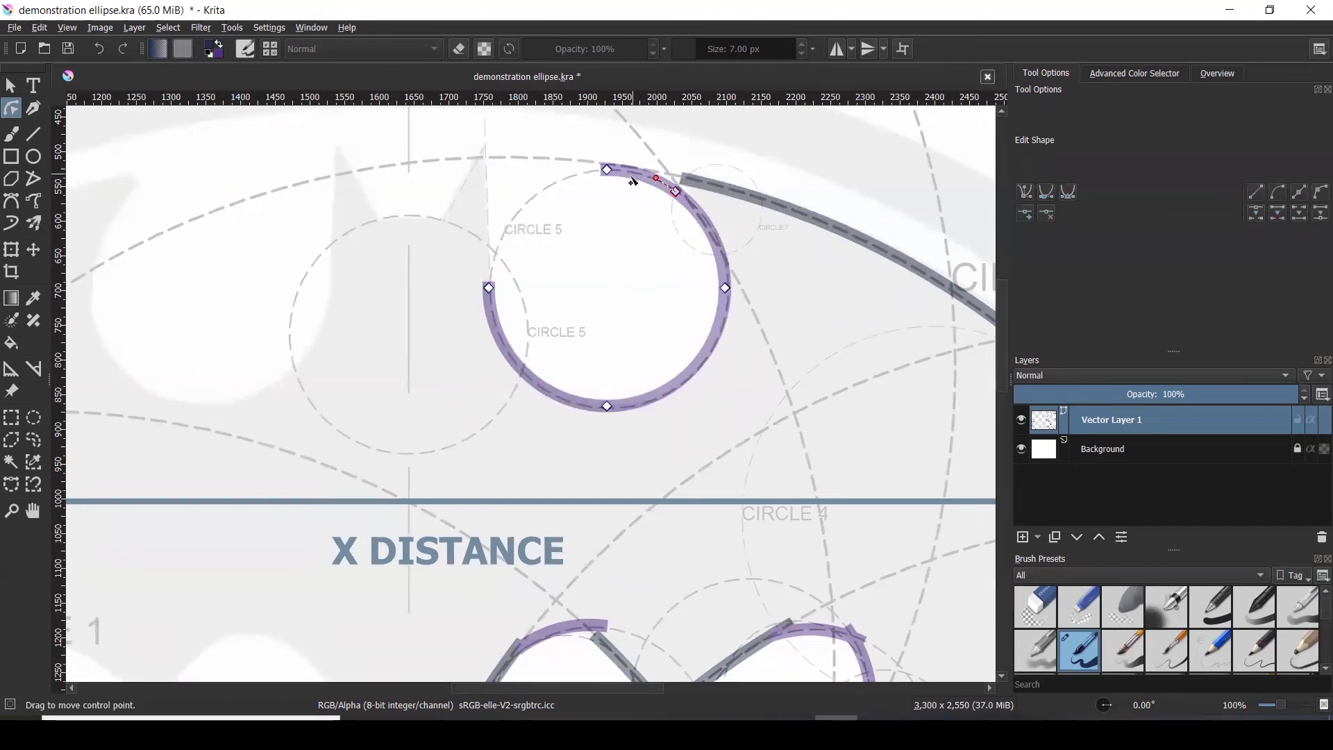
scroll(632, 181, "up", 2)
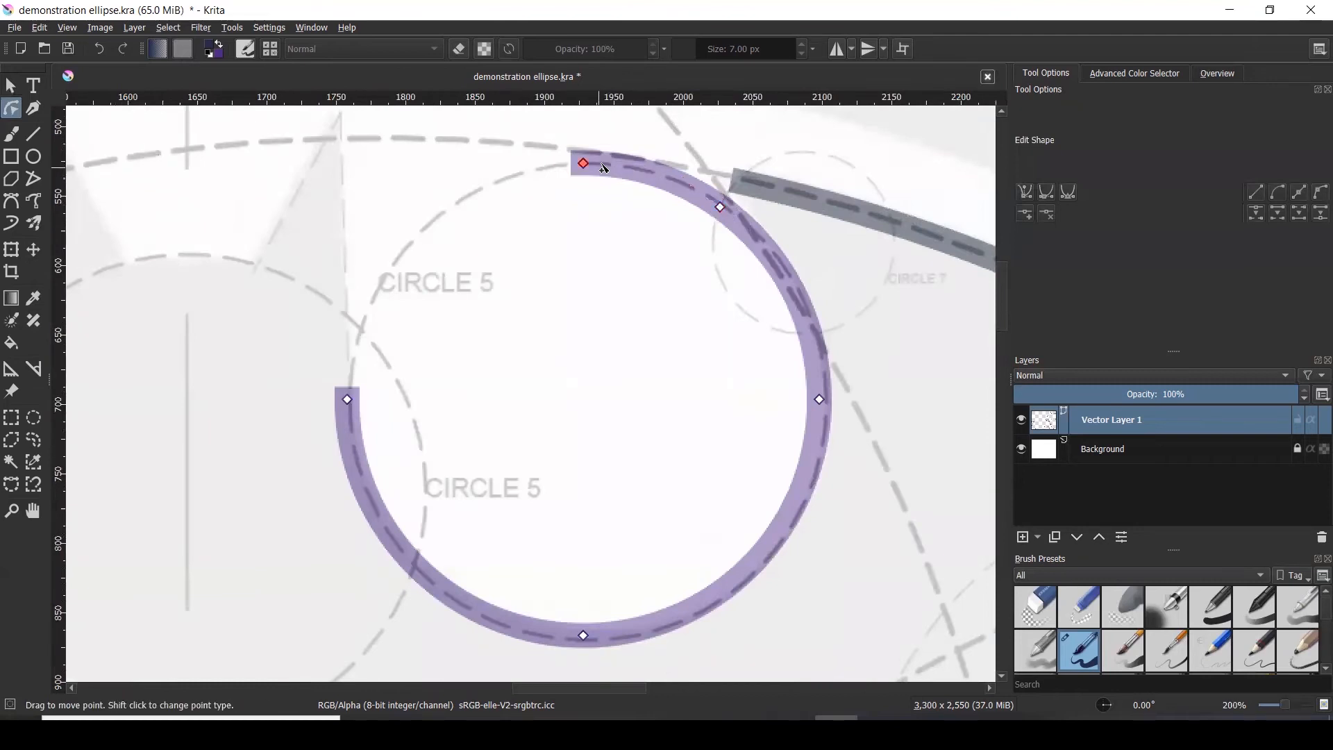
right_click(609, 172)
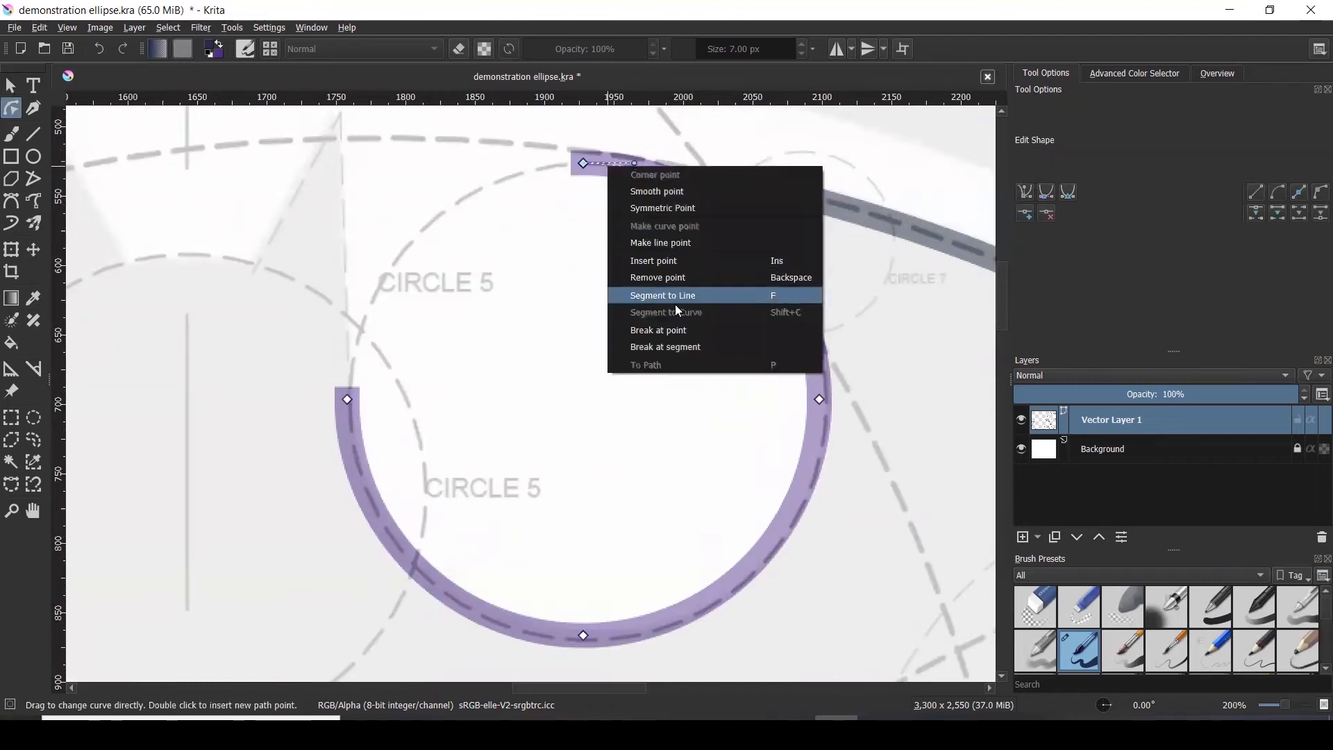
left_click(677, 340)
- Copy the second-smallest circle, below the SMALLEST one, and align the pasted copy with the dashed Circle 6 guide under the first lower wing peak
scroll(687, 181, "down", 2)
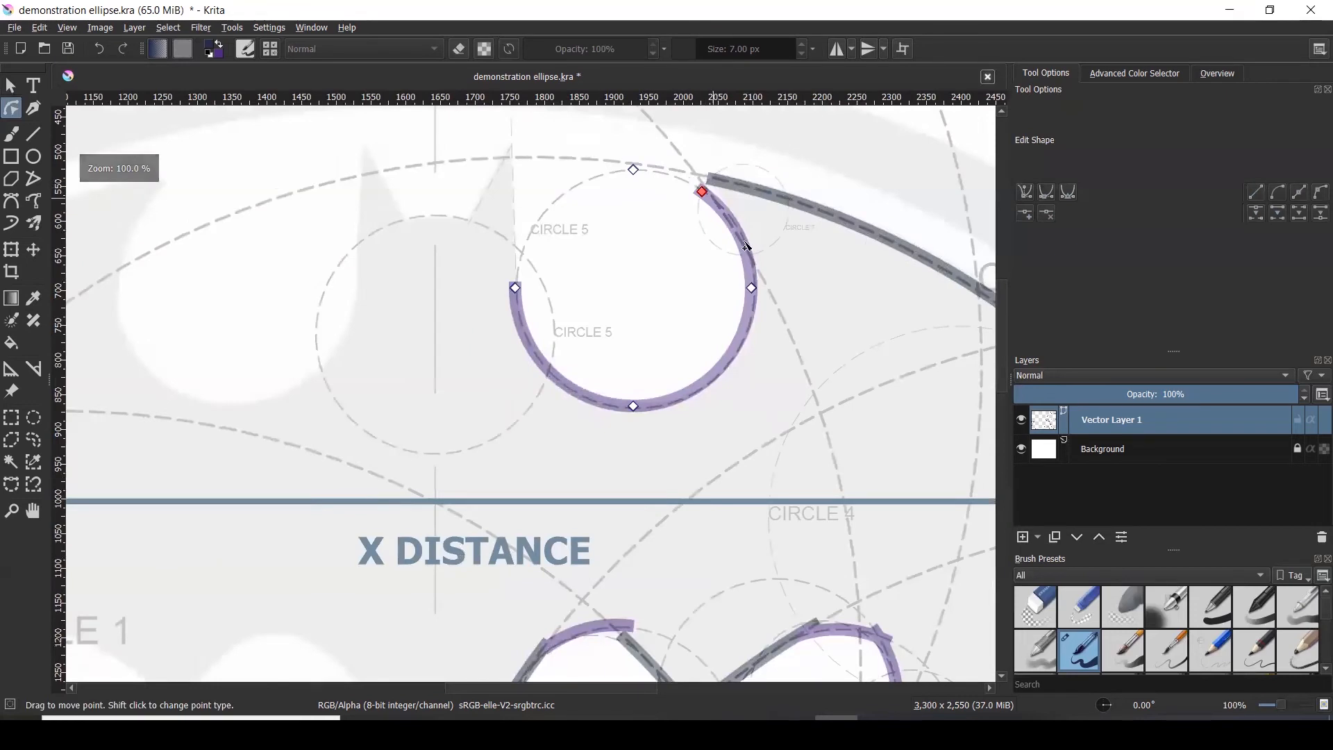
scroll(536, 236, "down", 2)
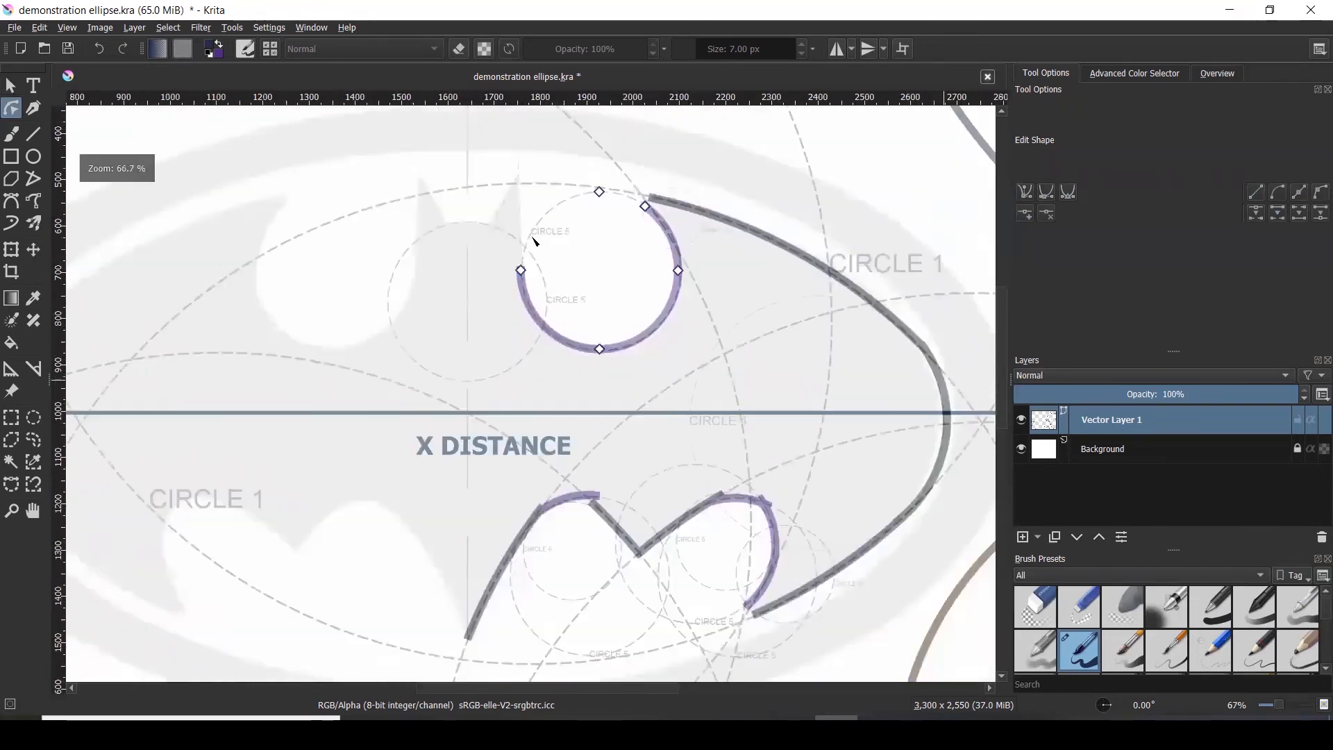
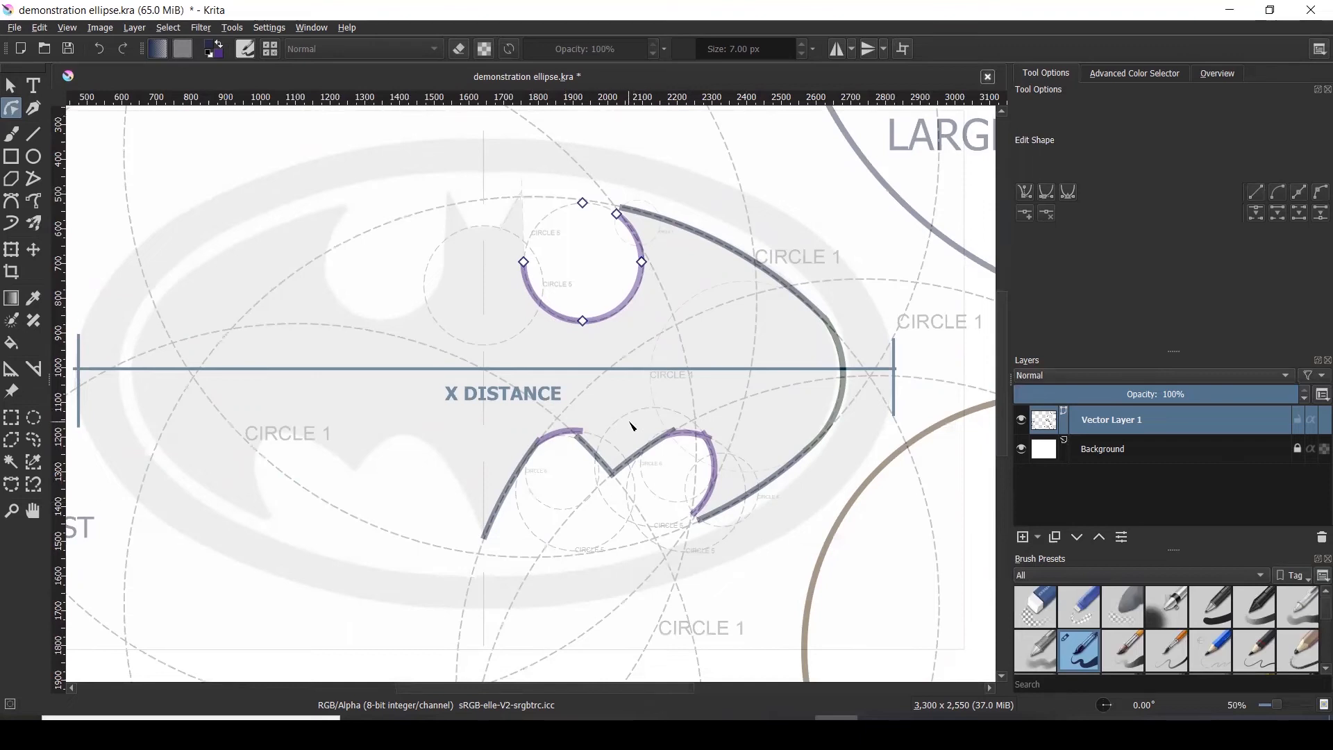
scroll(655, 375, "down", 1)
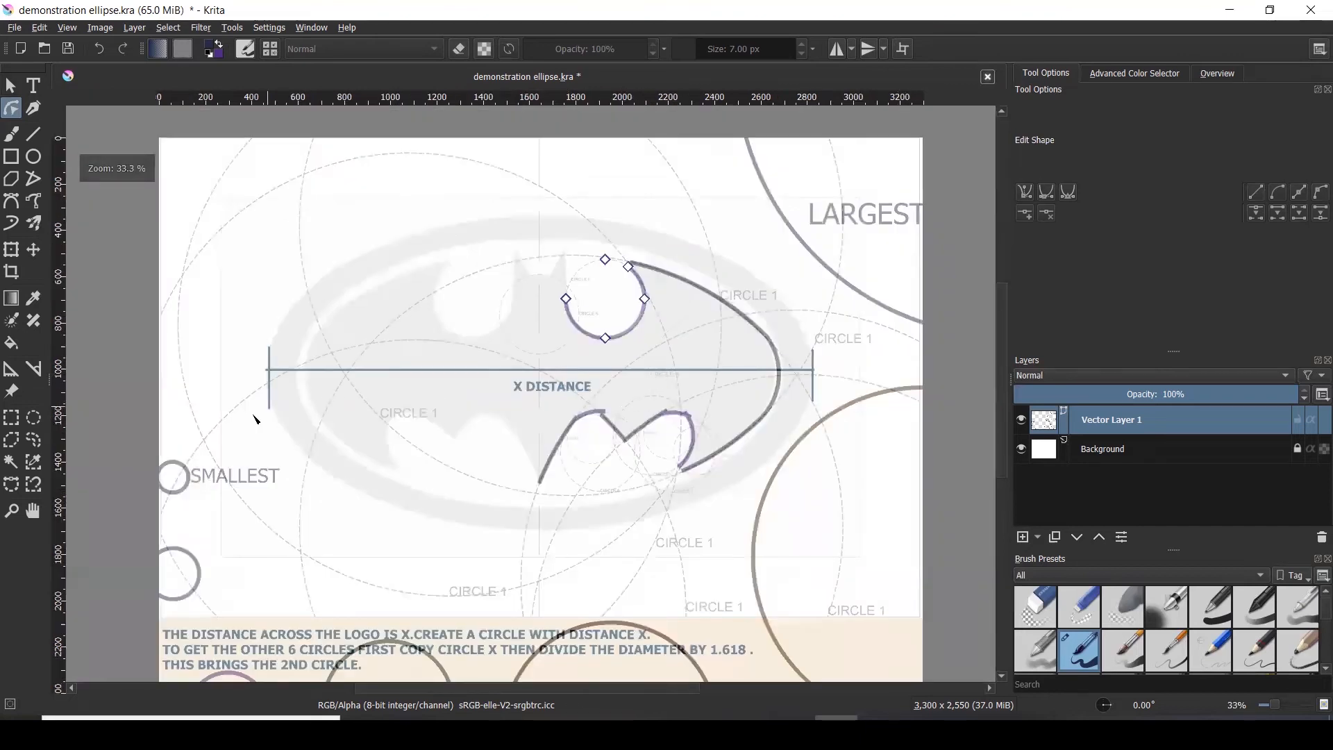
left_click(11, 84)
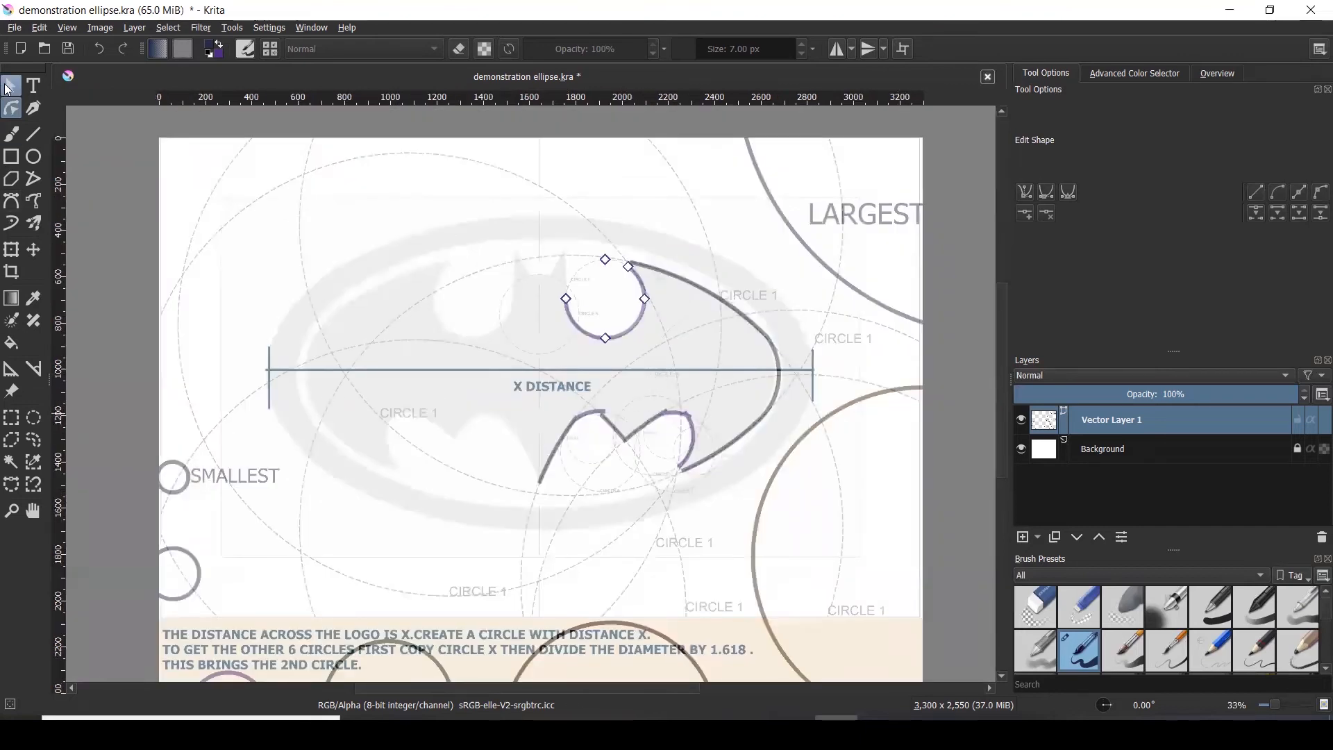
left_click(192, 565)
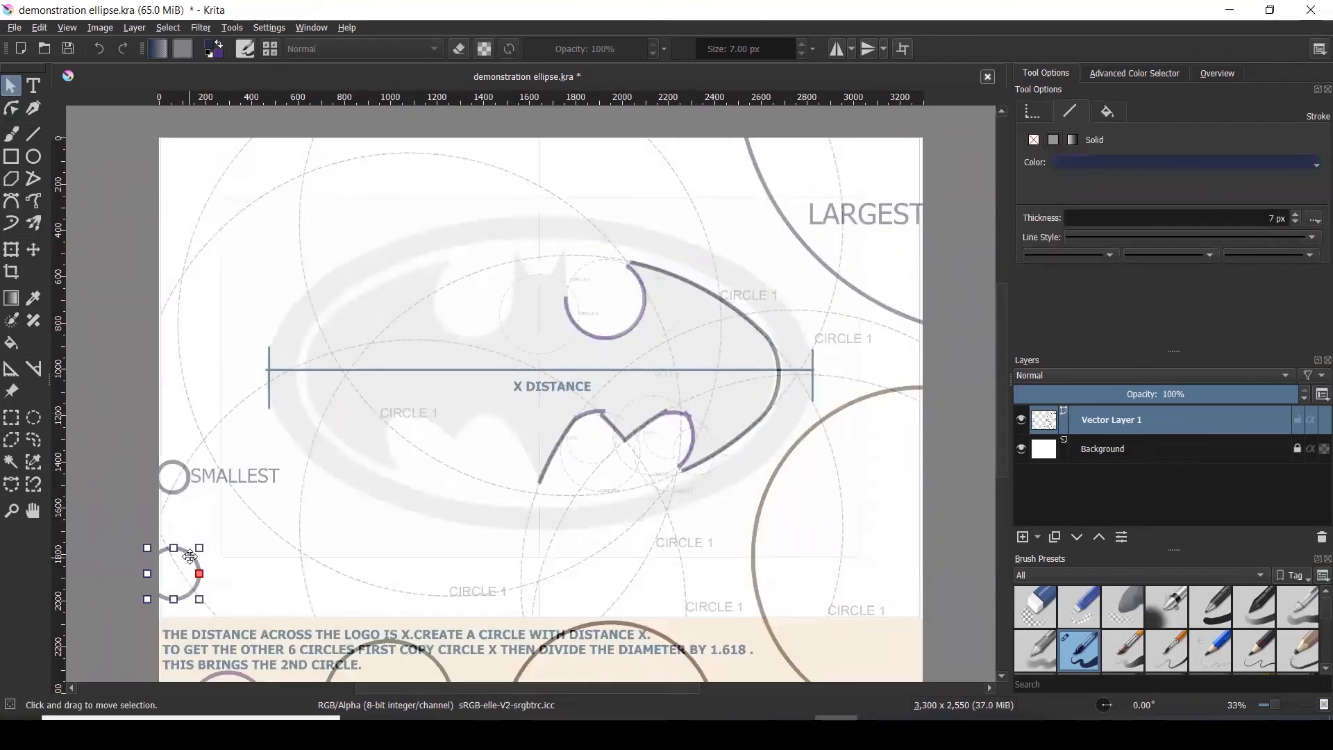
scroll(666, 423, "up", 4)
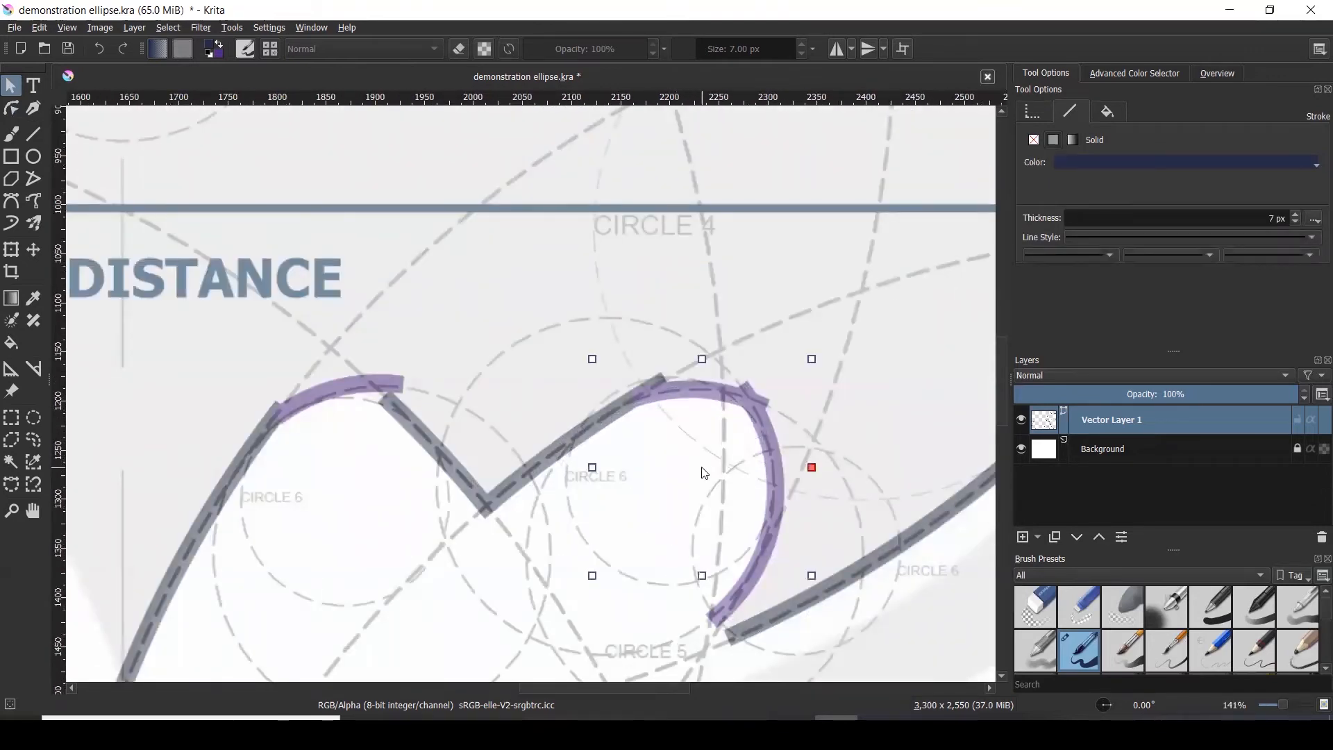
left_click_drag(688, 470, 334, 505)
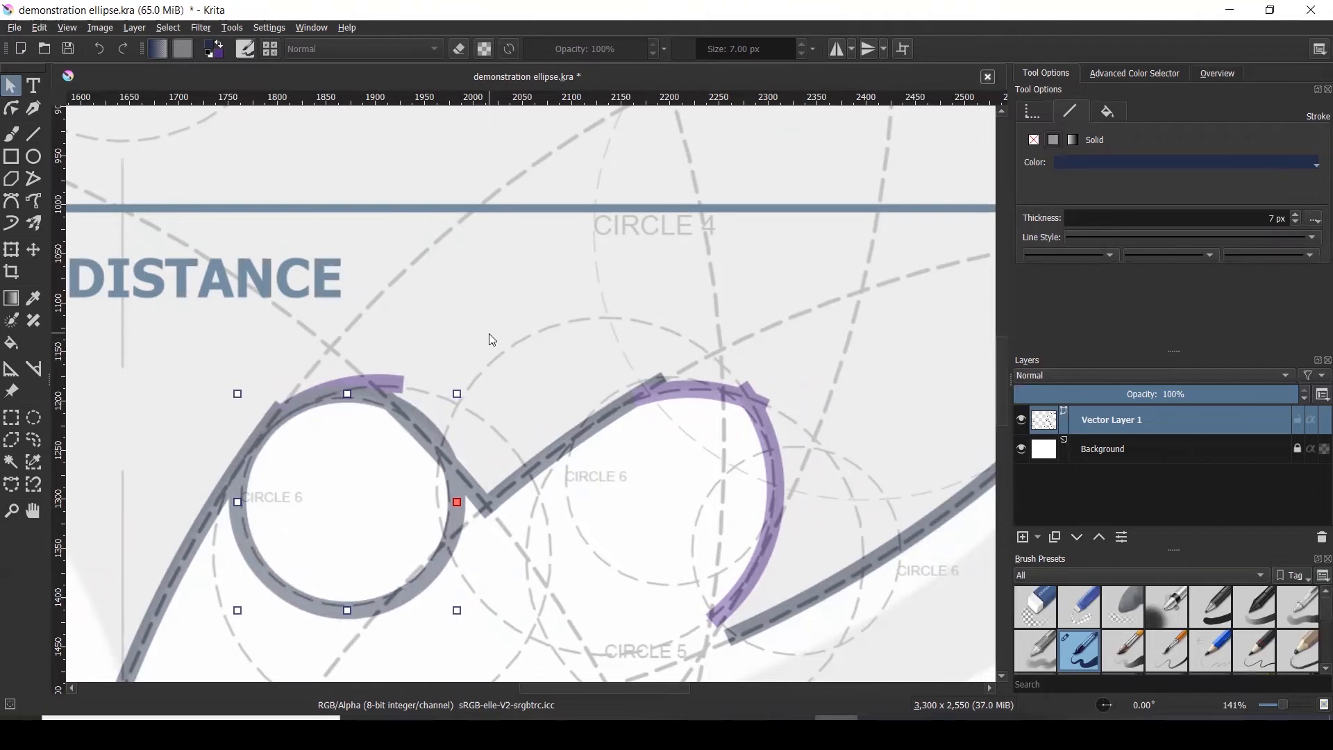
- Delete the purple arc above the newly placed Circle 6 copy
scroll(490, 334, "down", 1)
left_click(401, 366)
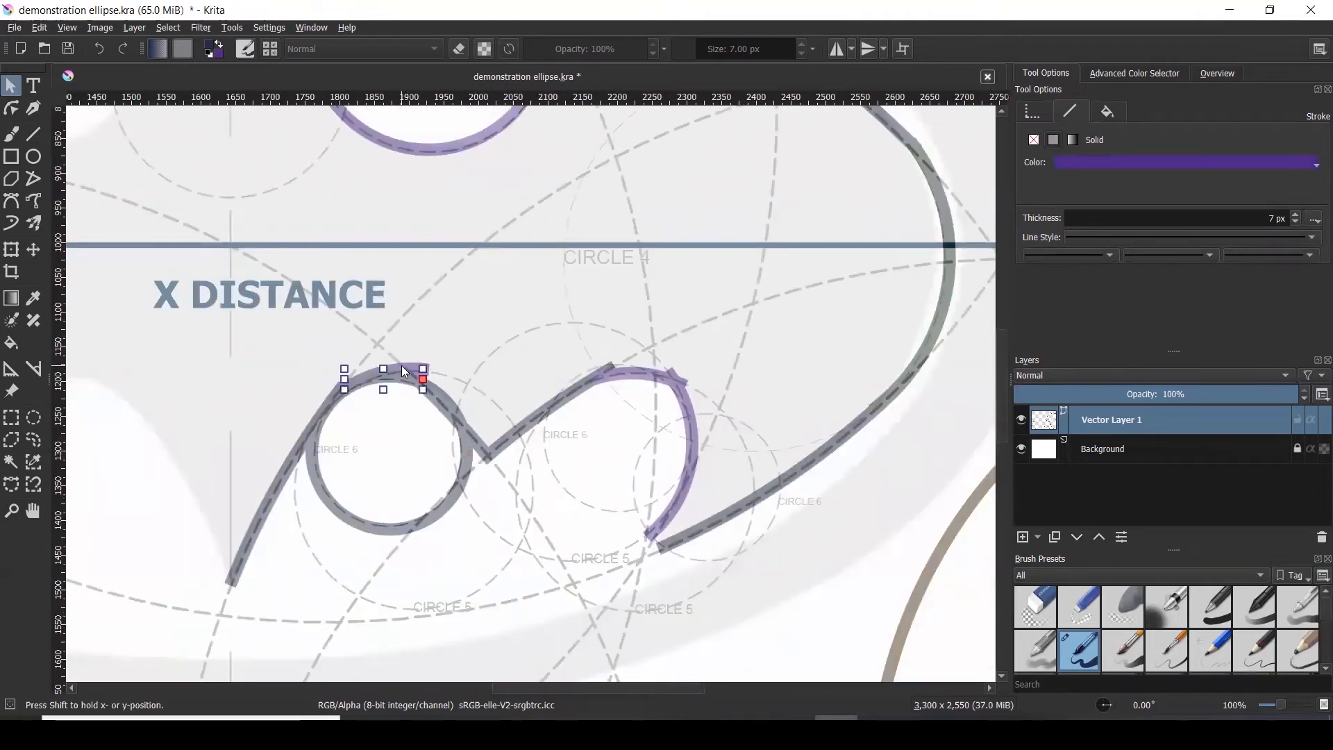
key("Delete")
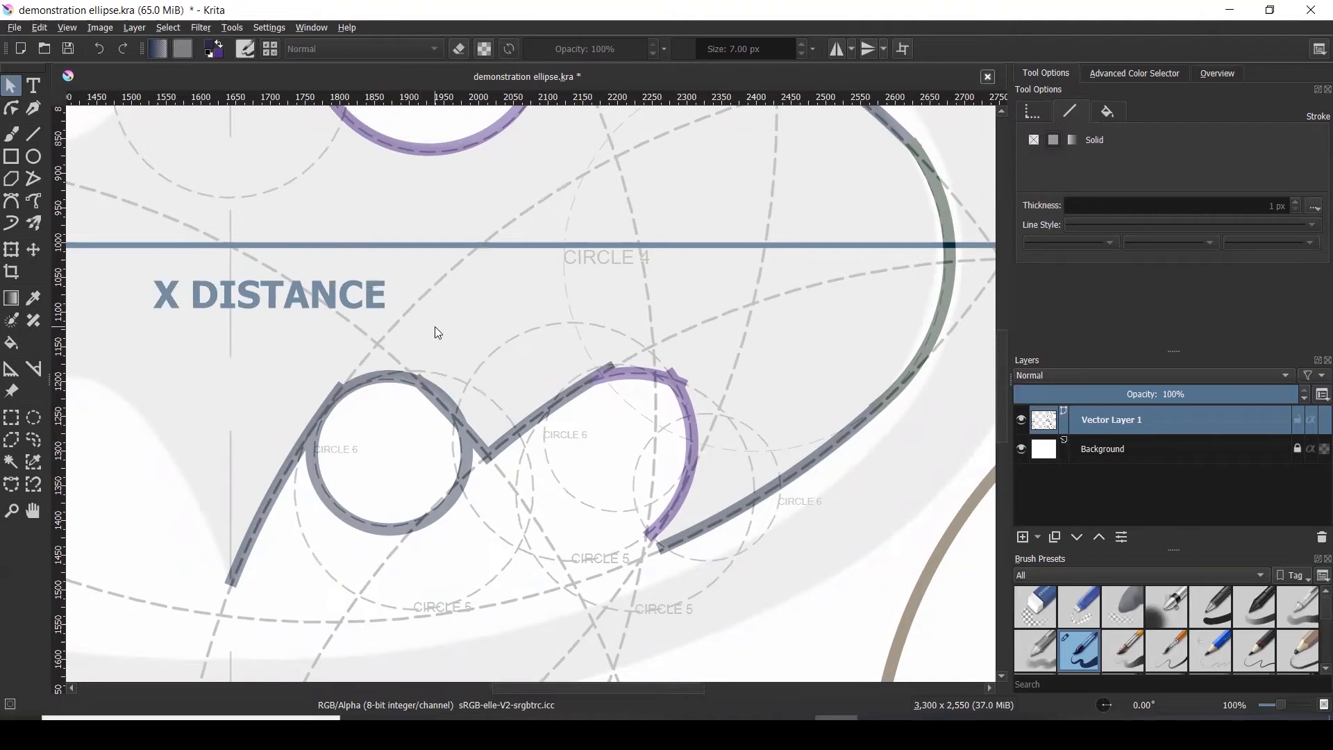
- Convert the Circle 6 copy to an editable path and insert a point on its upper-left curve where it meets the dark line
left_click(11, 108)
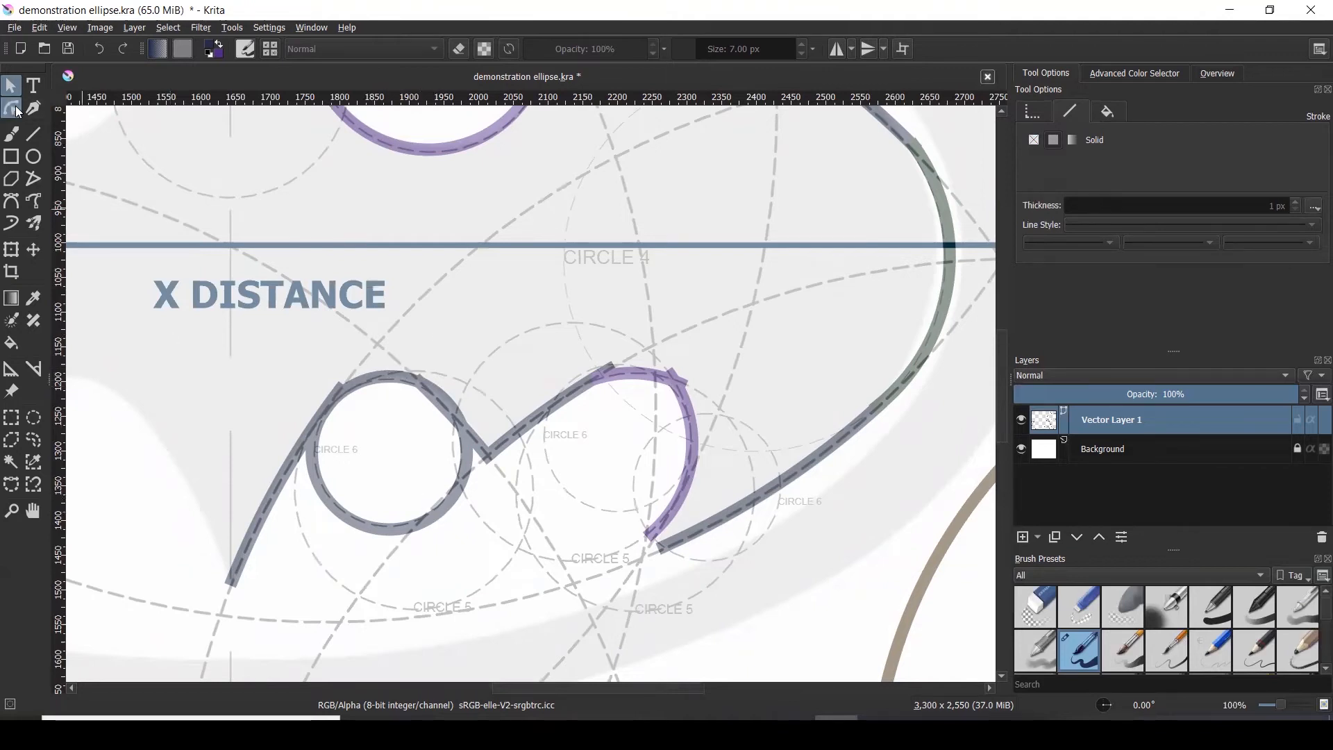
left_click(319, 481)
right_click(320, 481)
left_click(334, 489)
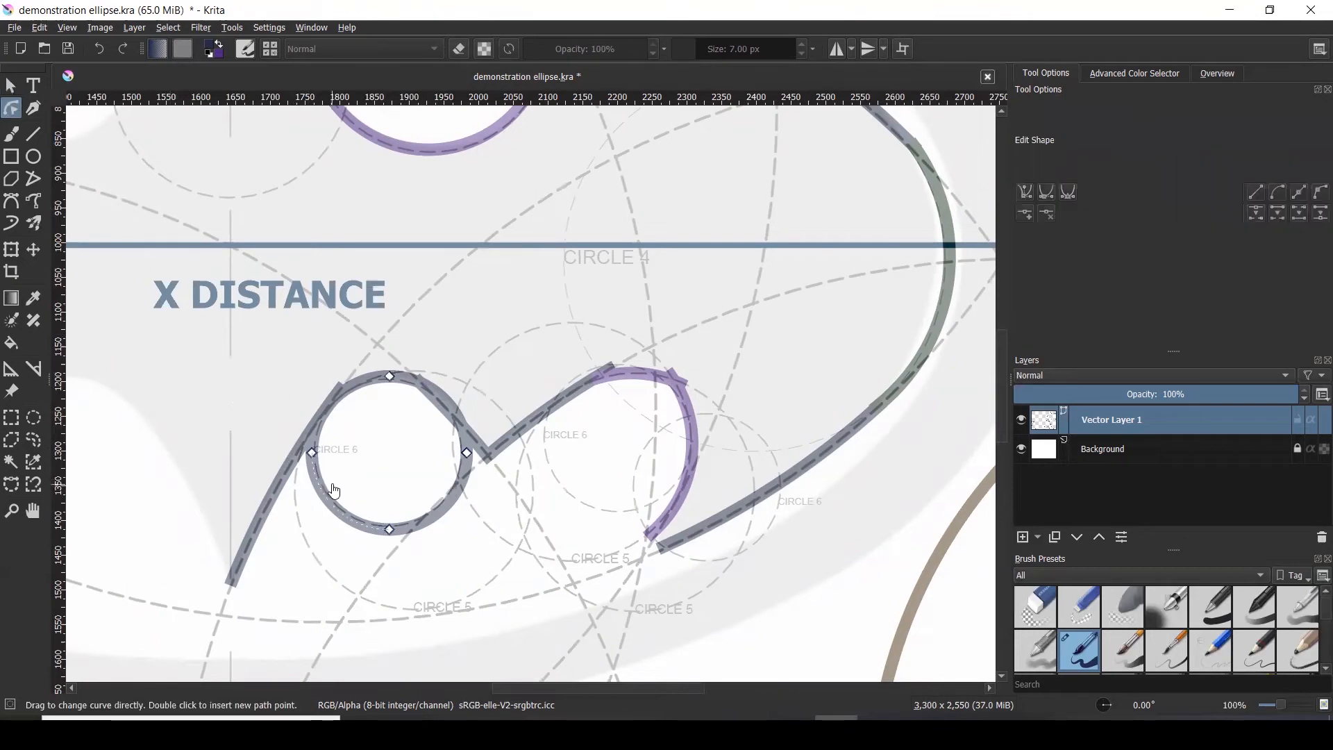
scroll(328, 424, "up", 2)
right_click(327, 419)
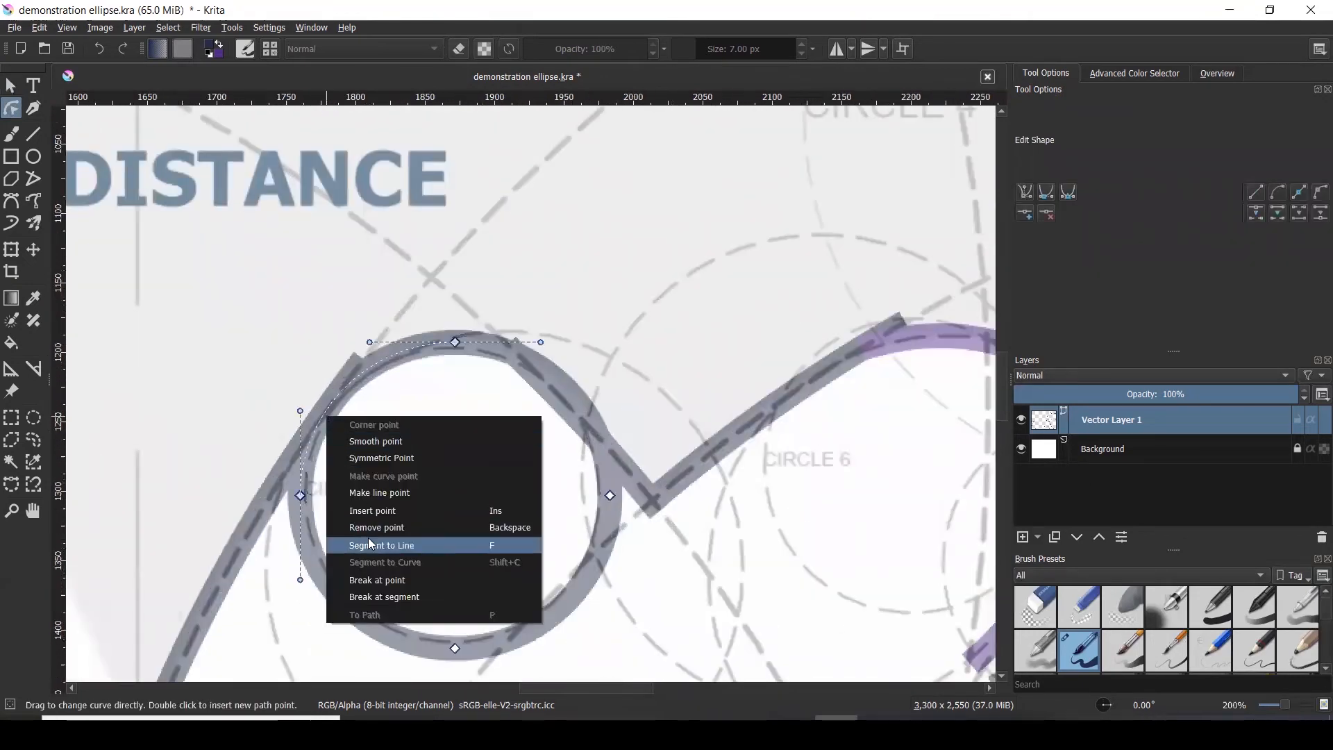
left_click(369, 512)
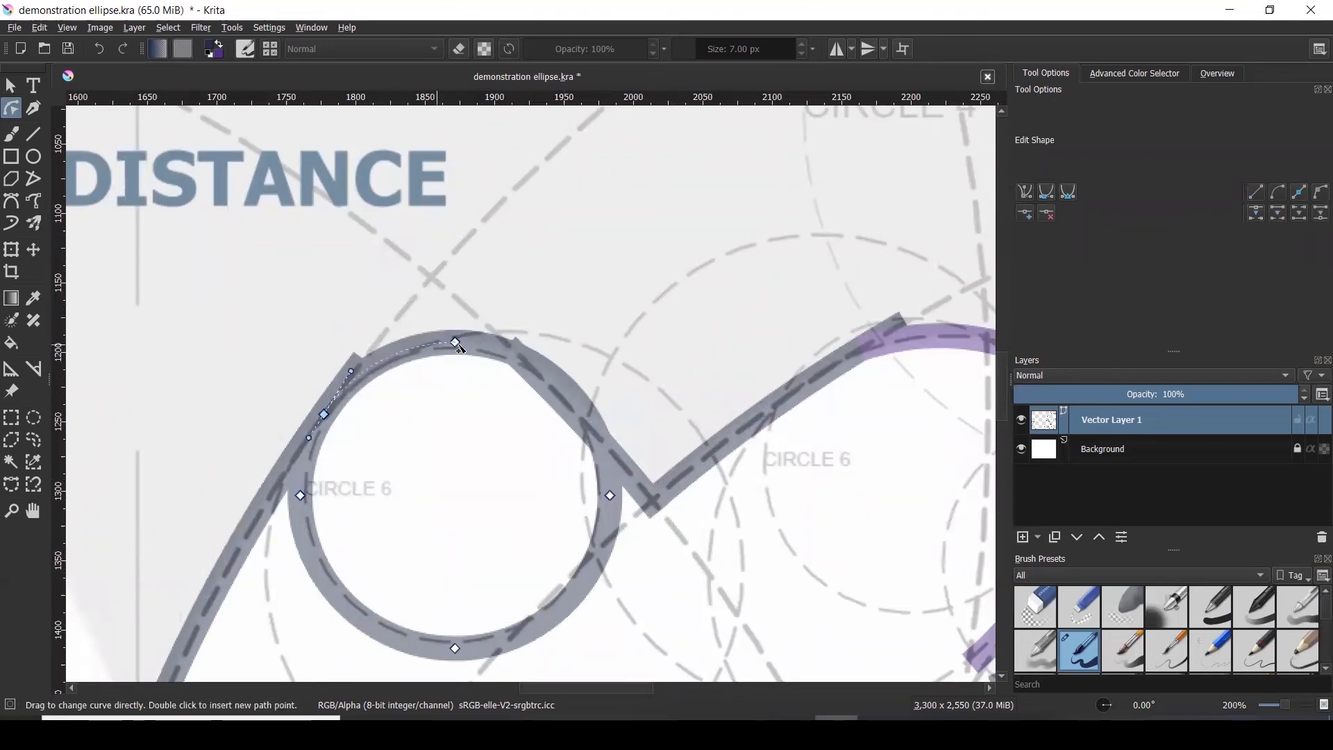
- Insert a point on the circle's upper-right curve where it meets the V-shaped line and break the segment from there to the right node
right_click(534, 371)
left_click(580, 466)
right_click(582, 425)
left_click(642, 594)
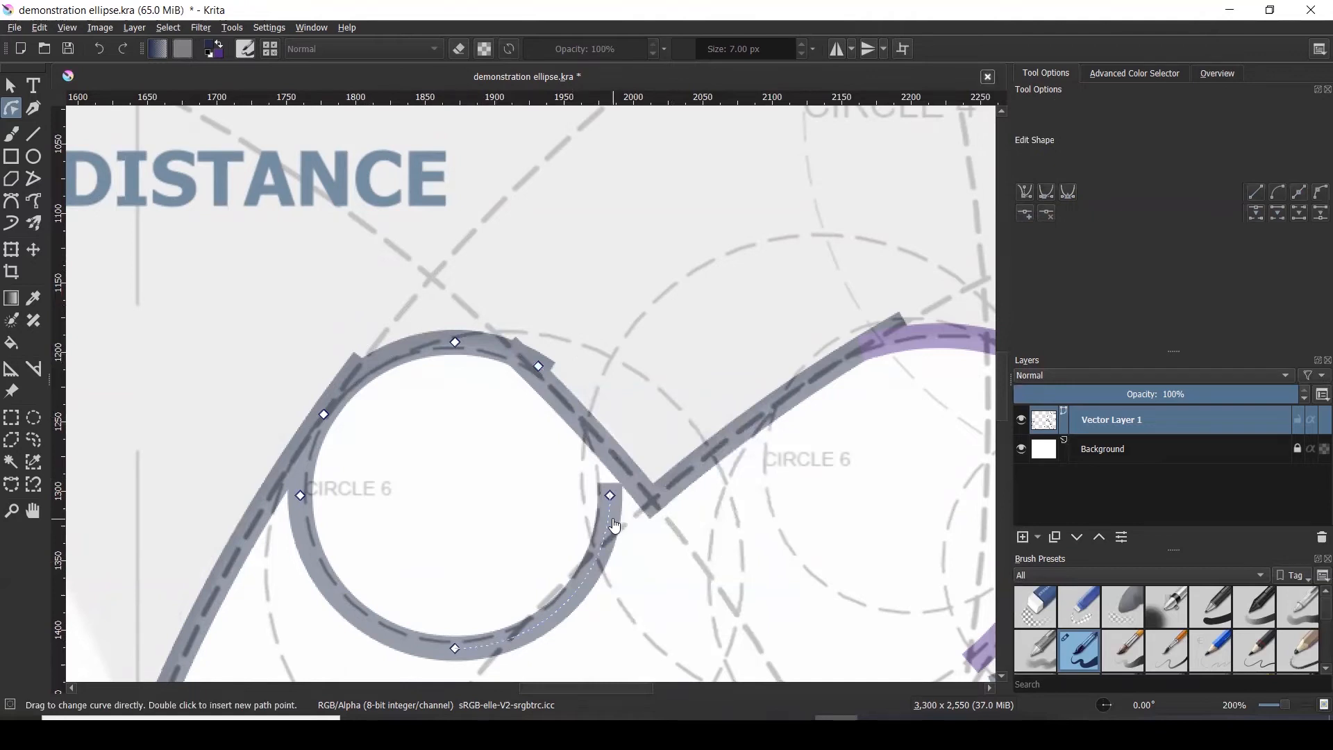
- Trim the Circle 6 copy to its upper arc by removing its lower half and left remnant, and nudge the arc's right end onto the V-shaped line
key("Delete")
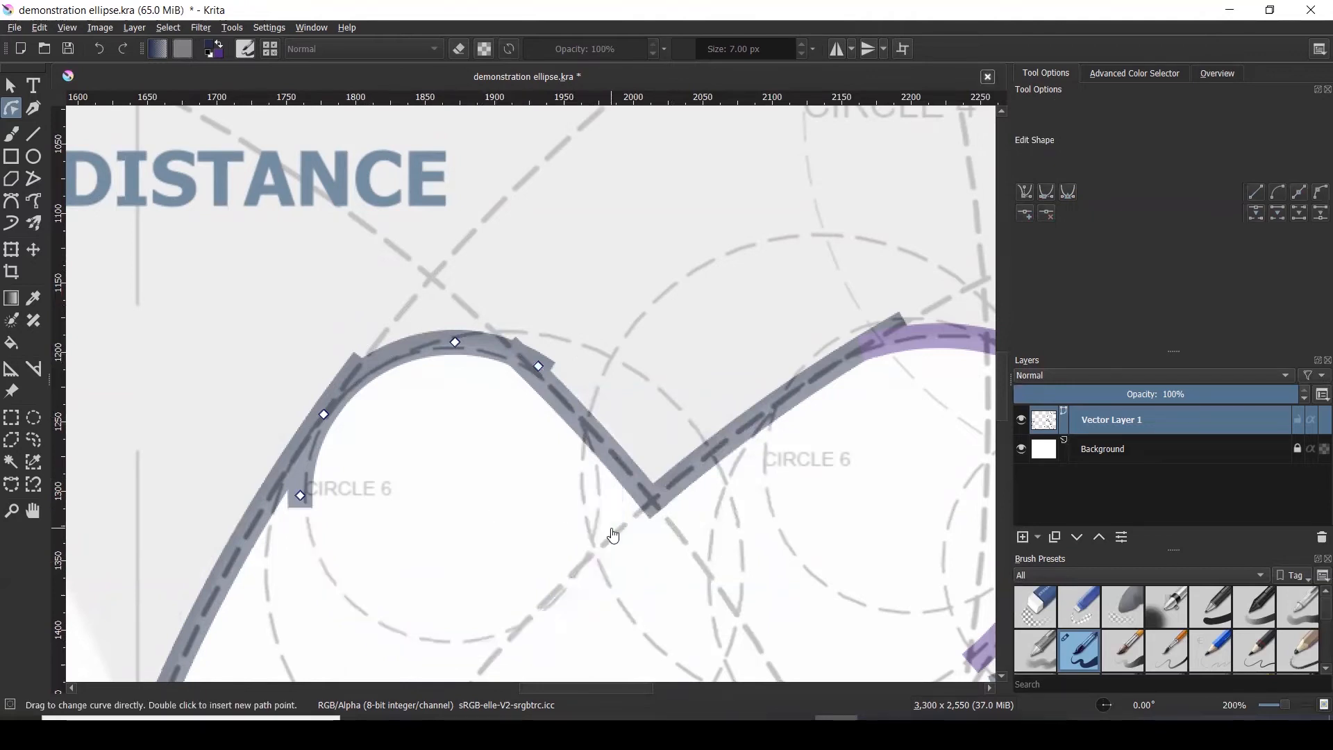
scroll(316, 452, "up", 3)
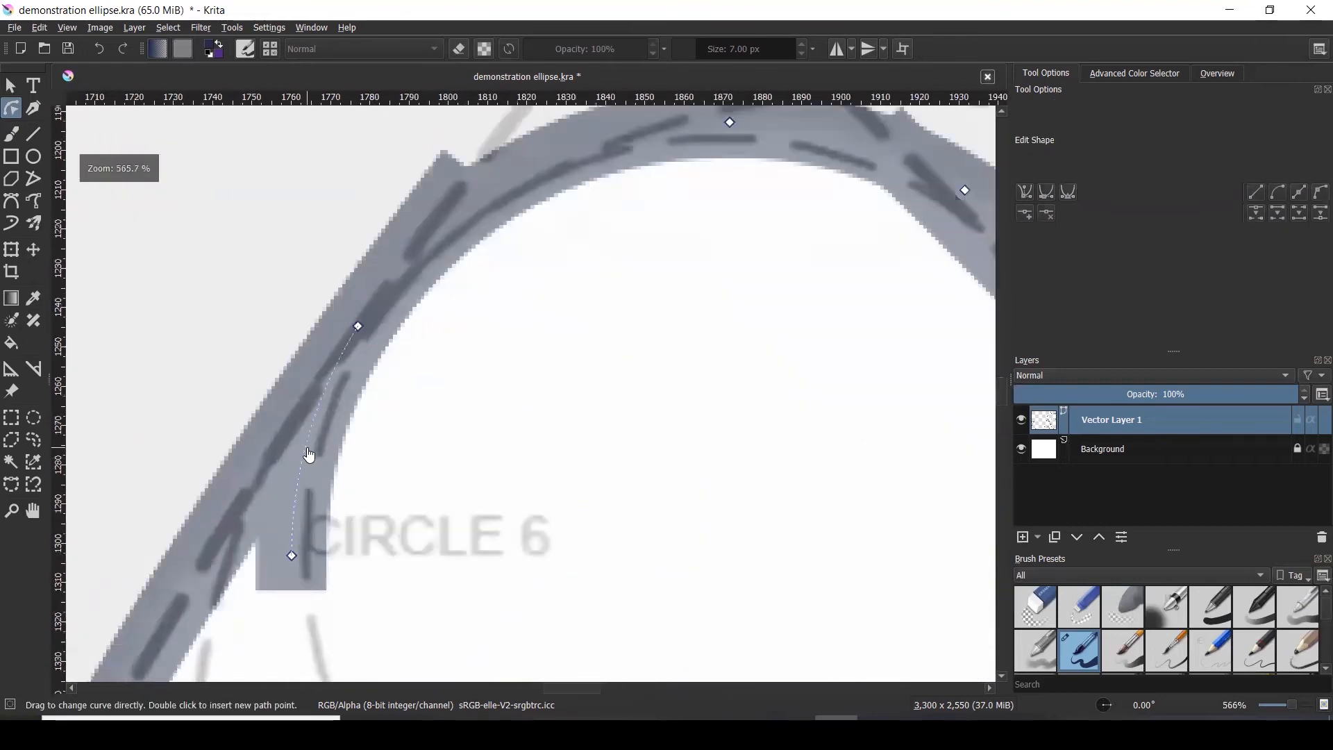
right_click(307, 456)
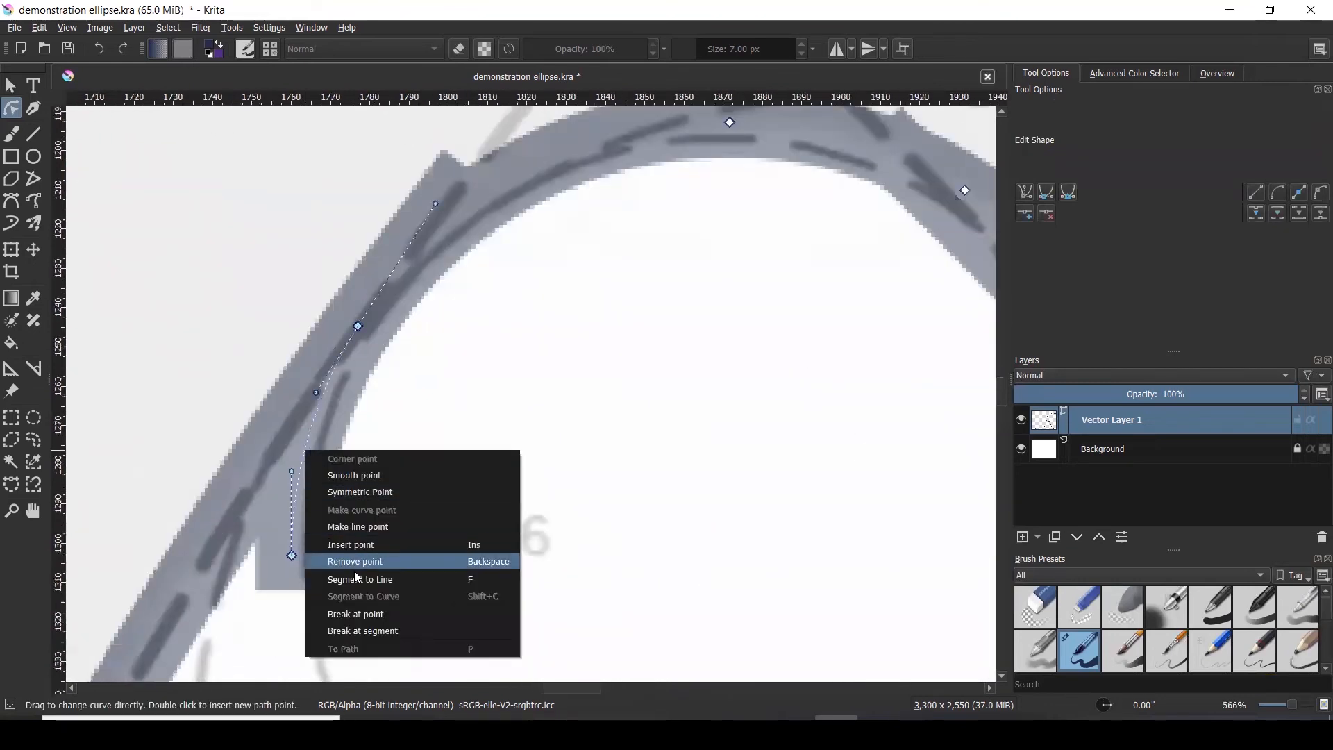
left_click(375, 628)
scroll(383, 447, "down", 3)
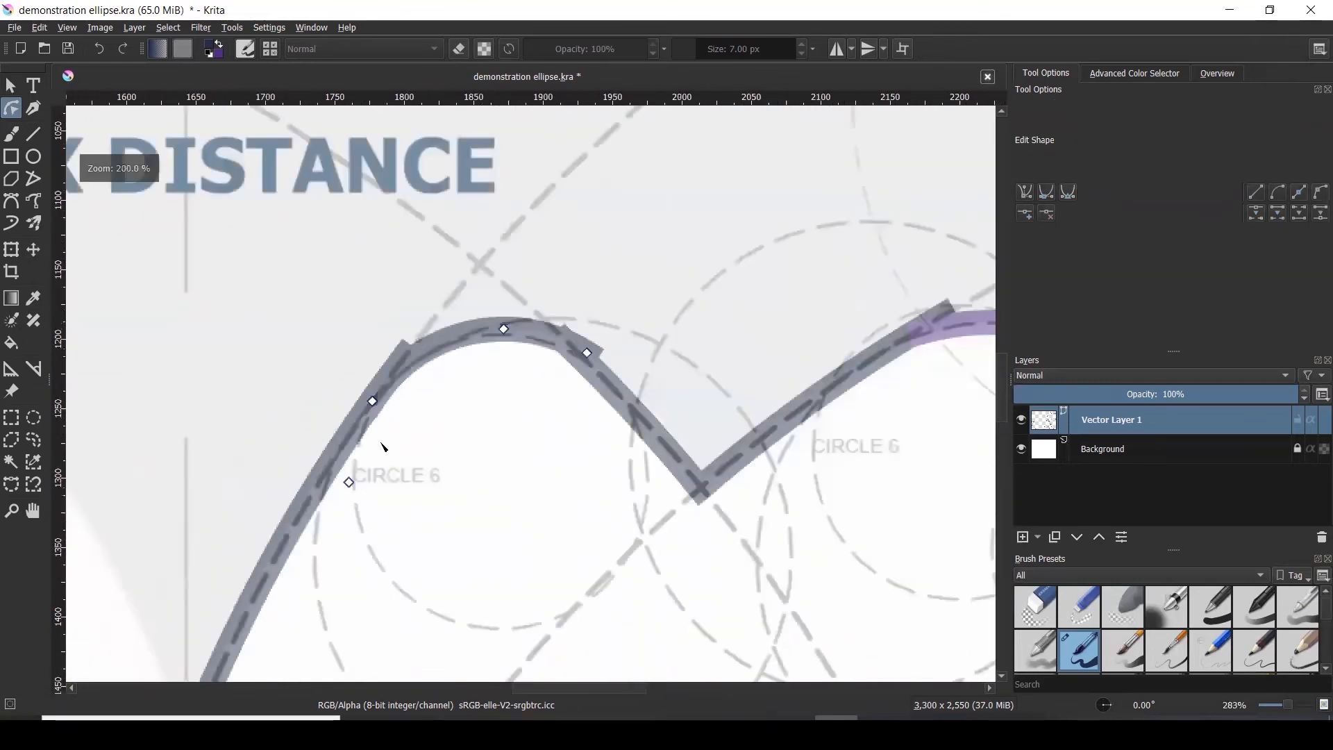
left_click(589, 357)
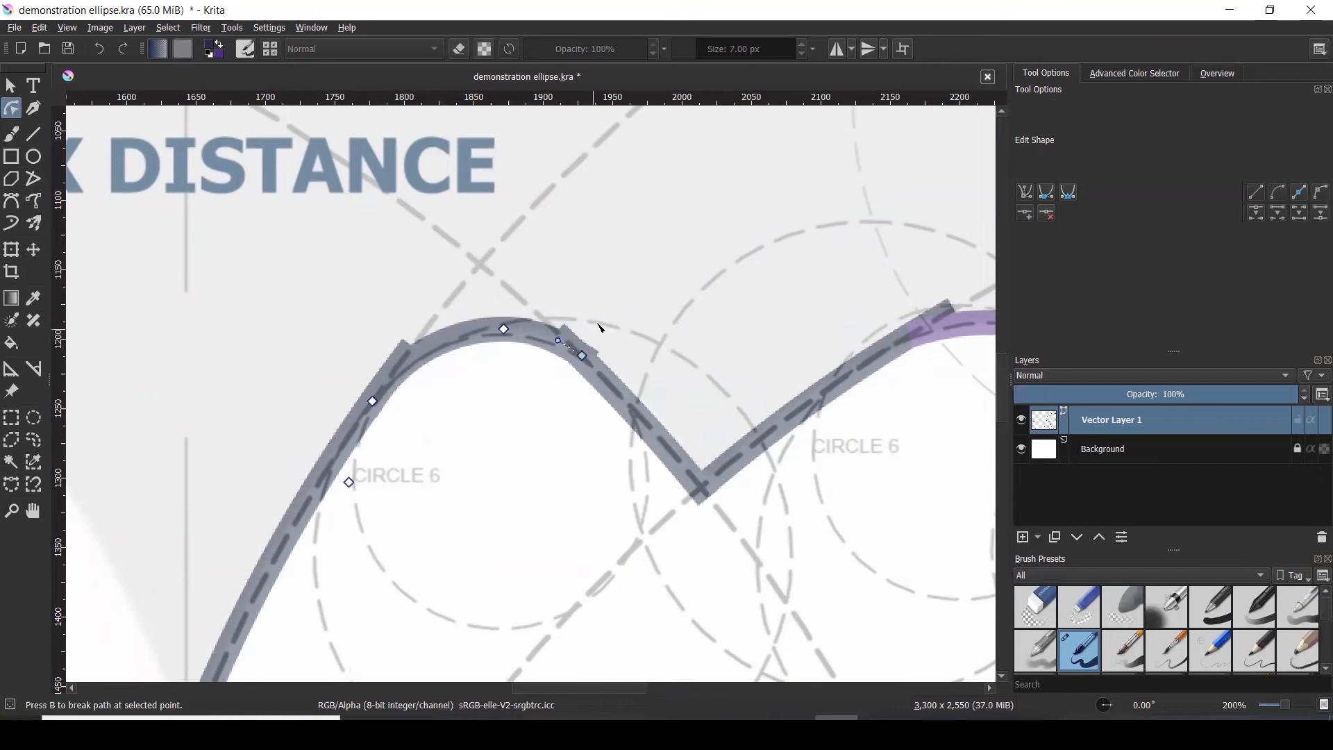
- Insert a point on the long rising line where it meets the first peak's arc and break the segment above that point
left_click(321, 463)
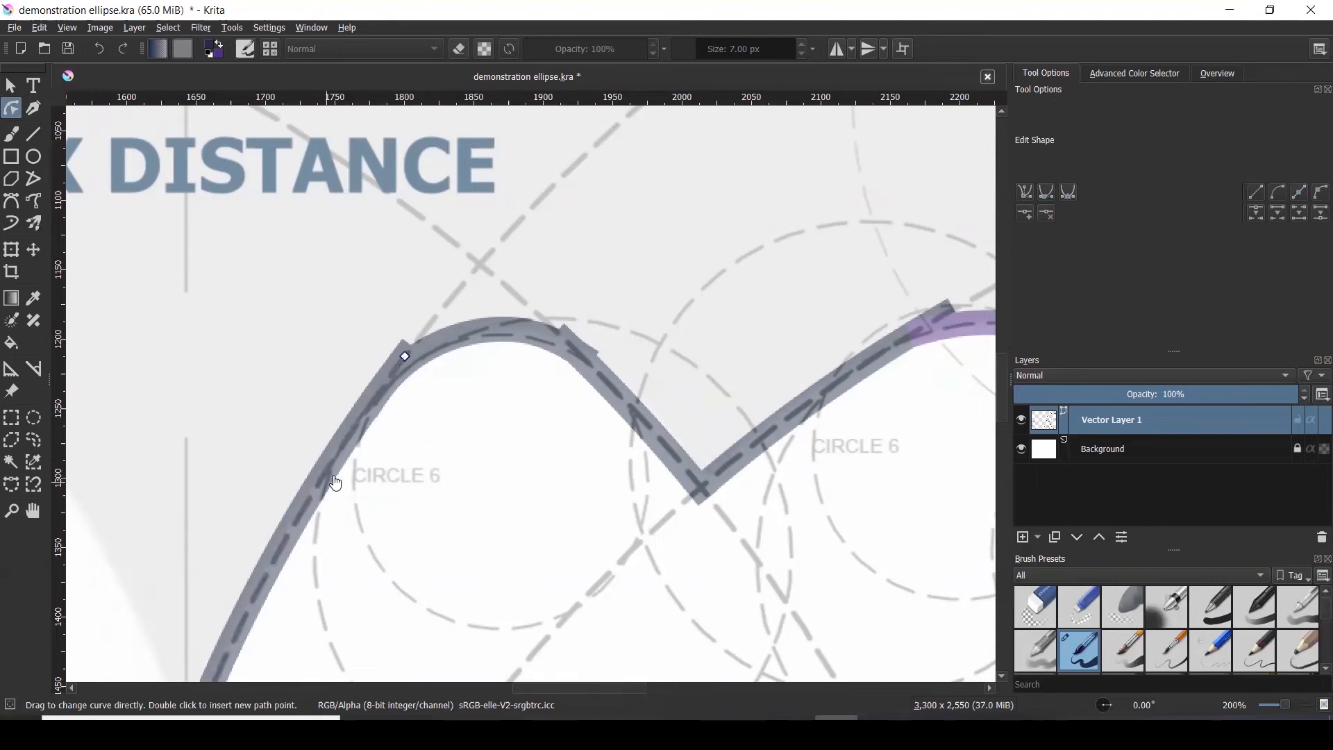
right_click(374, 397)
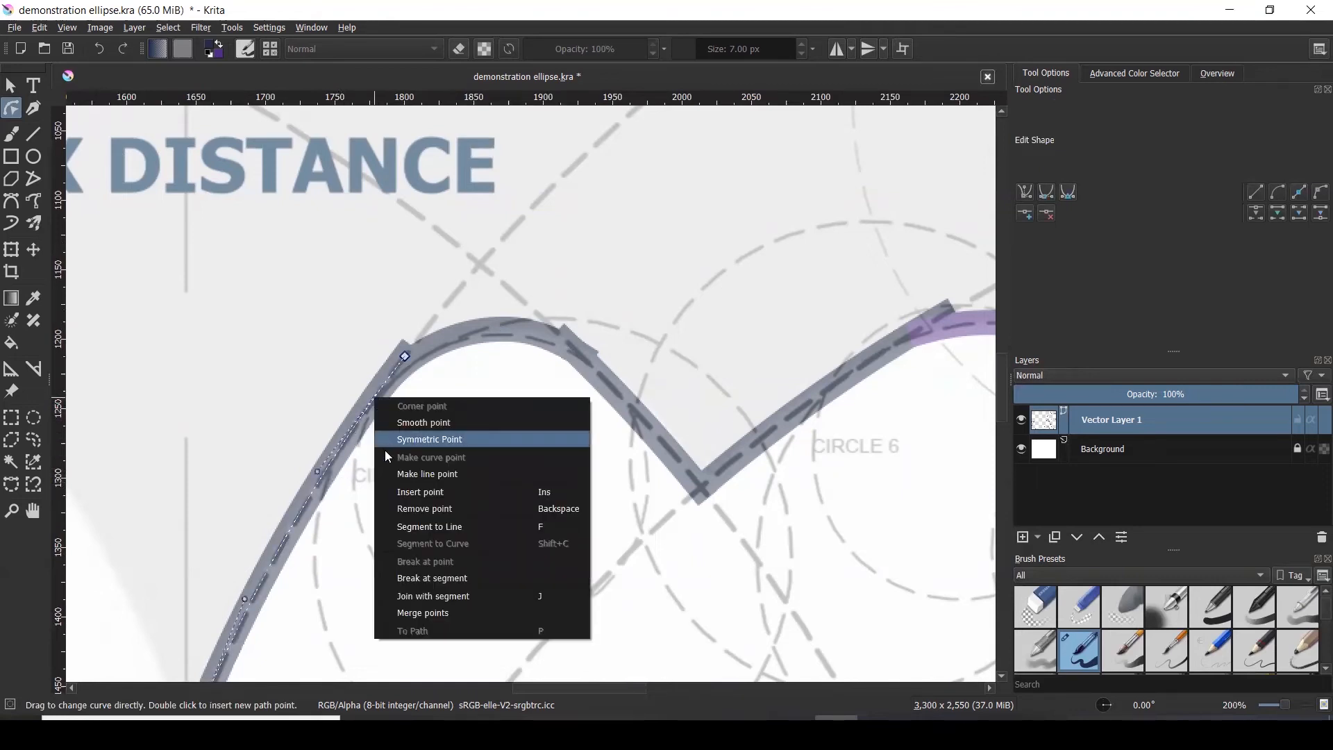
left_click(407, 492)
scroll(389, 387, "up", 2)
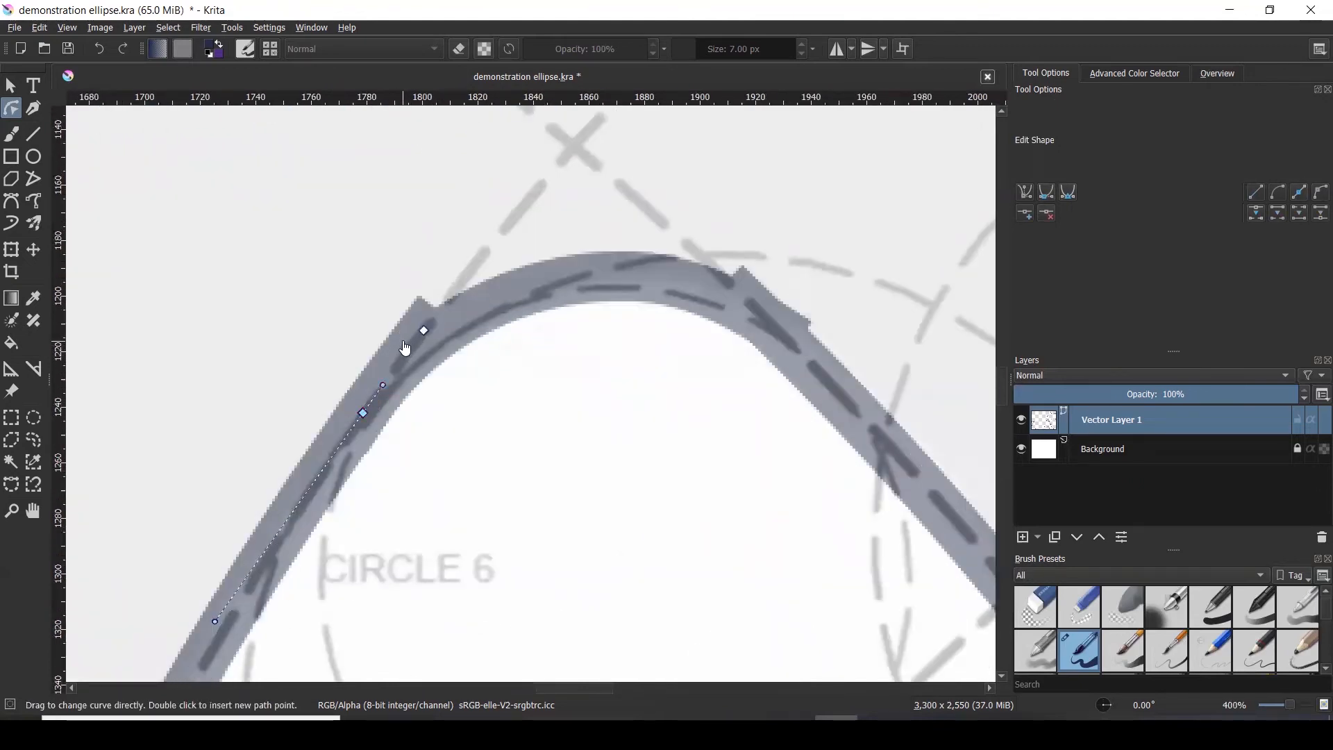
right_click(404, 347)
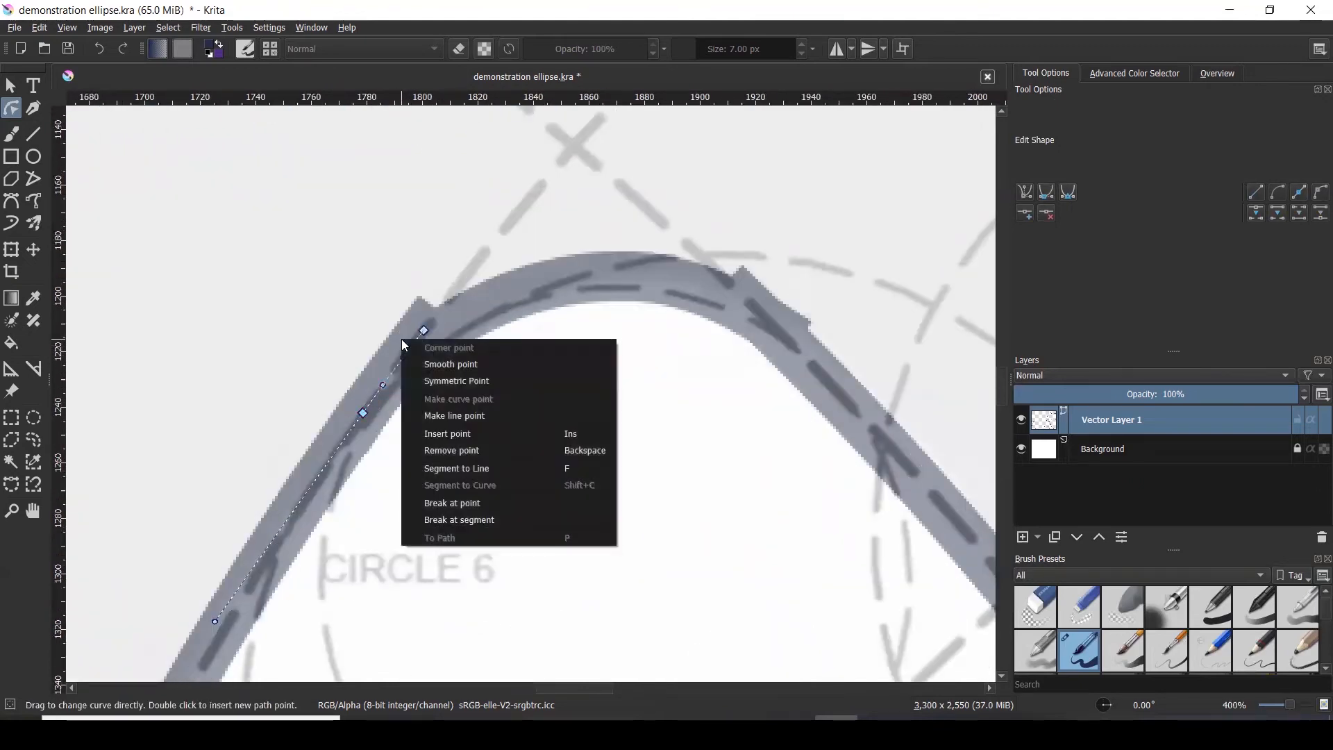
left_click(443, 512)
scroll(498, 366, "down", 2)
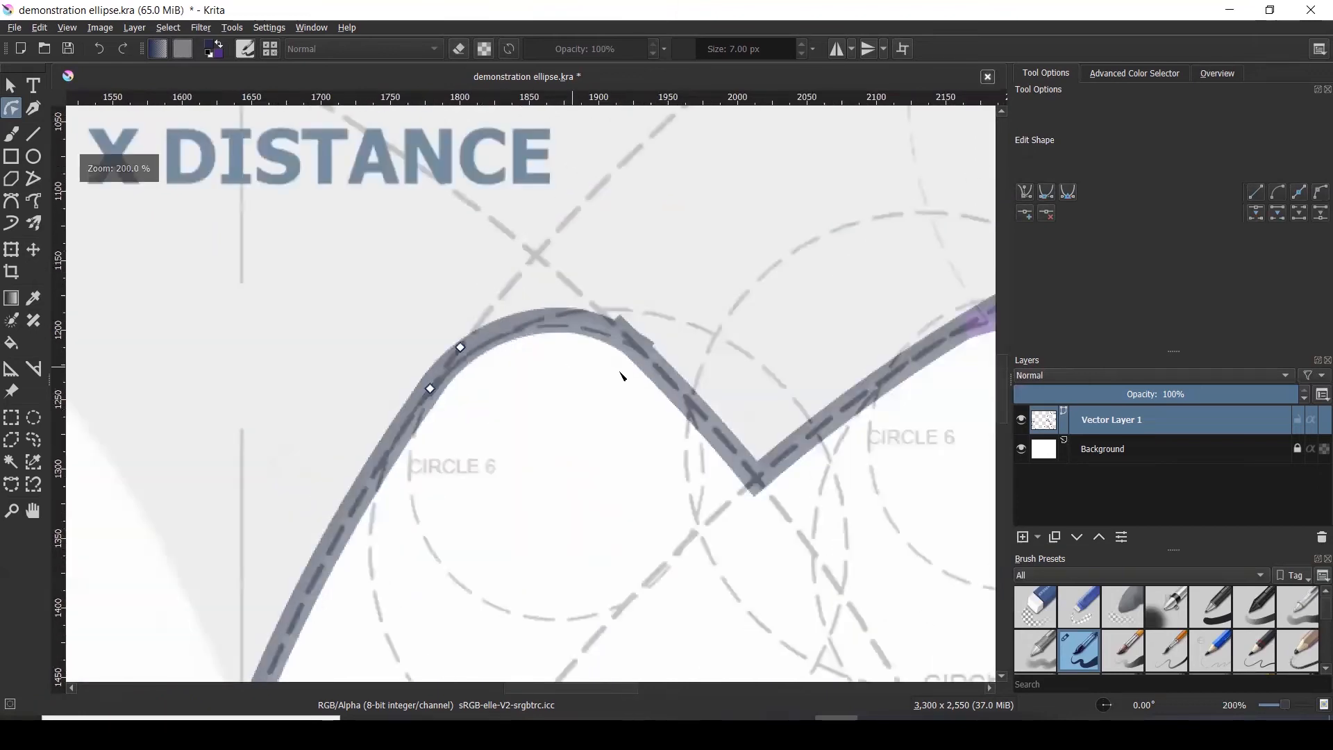
- Insert a point near the upper-left end of the V-shaped line where it meets the arc and break the overhanging end segment
left_click(684, 406)
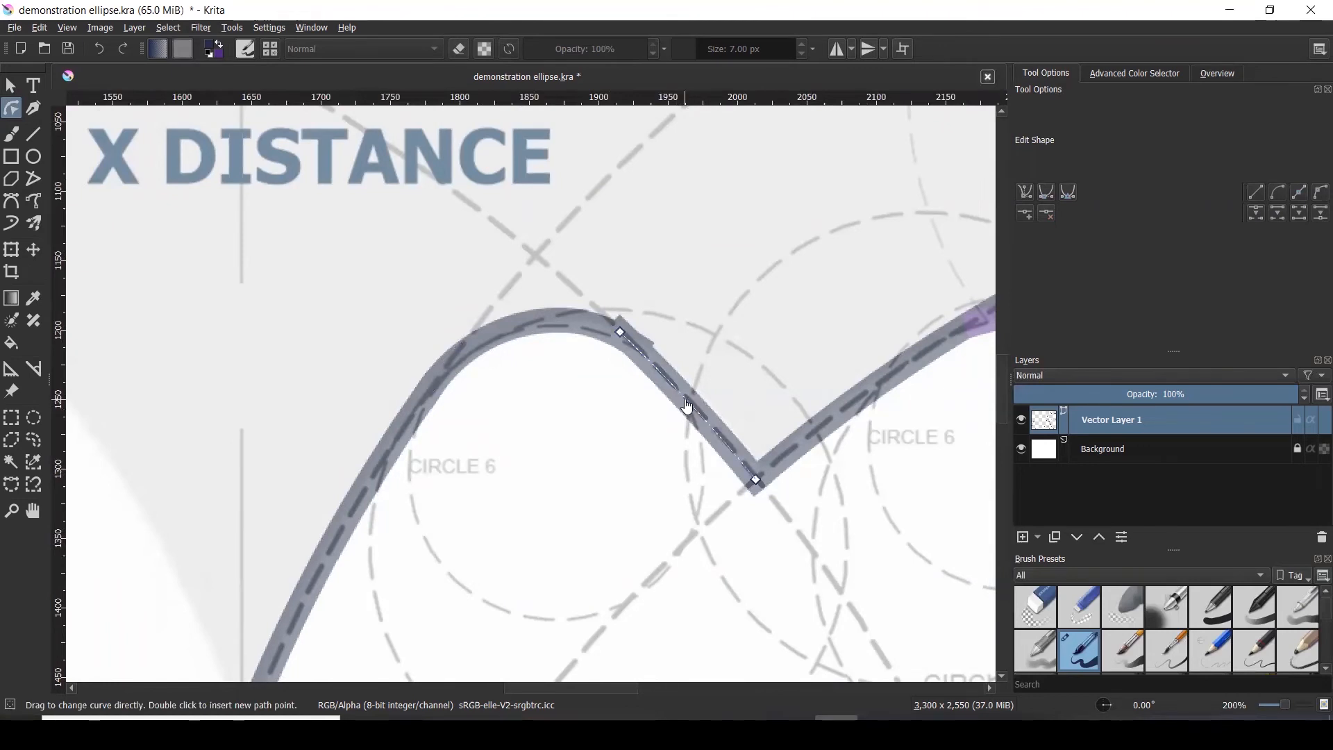
right_click(639, 354)
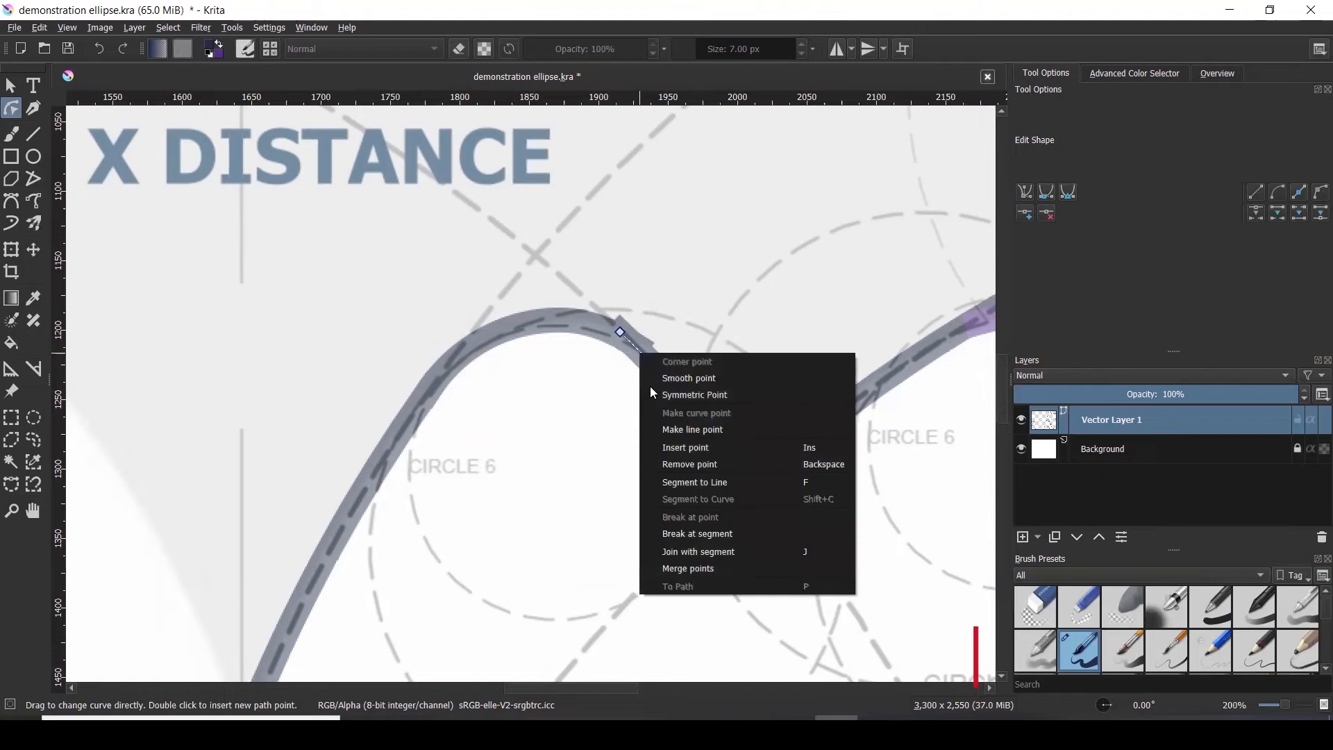
left_click(680, 447)
scroll(628, 346, "up", 1)
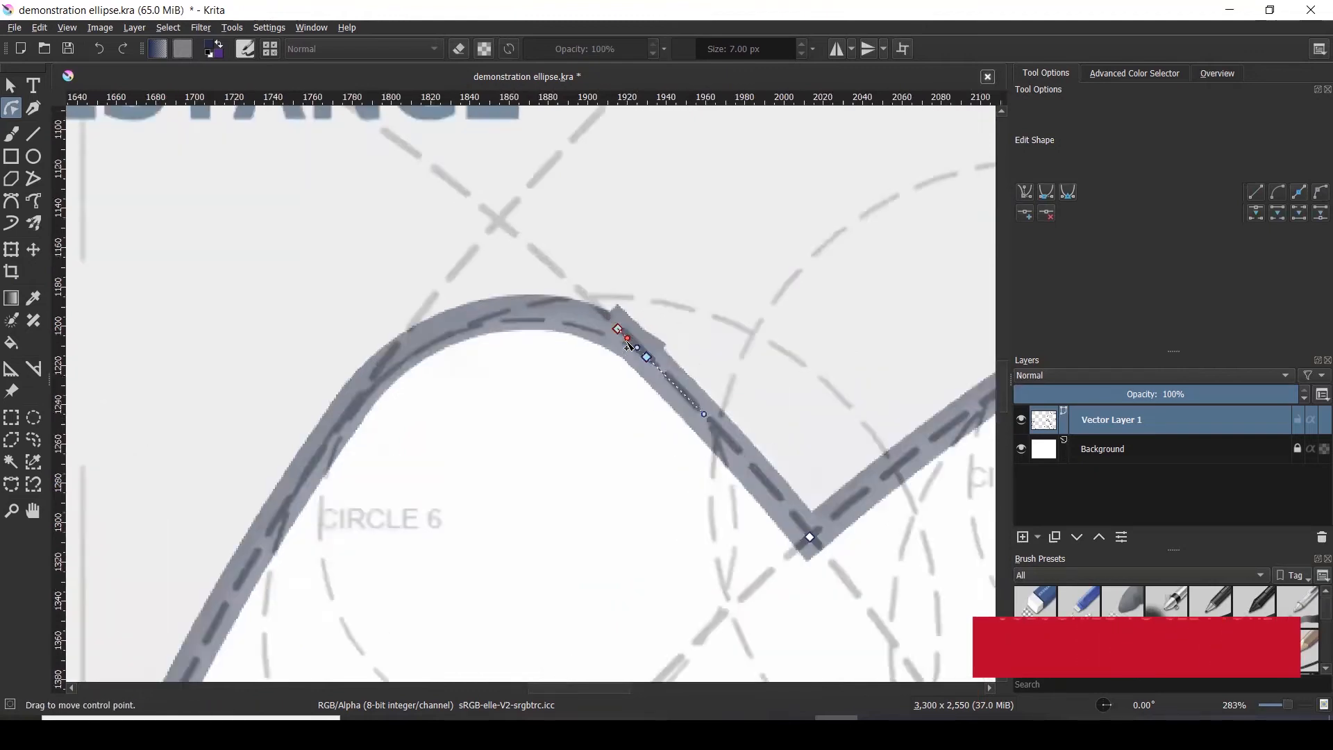
scroll(628, 345, "up", 2)
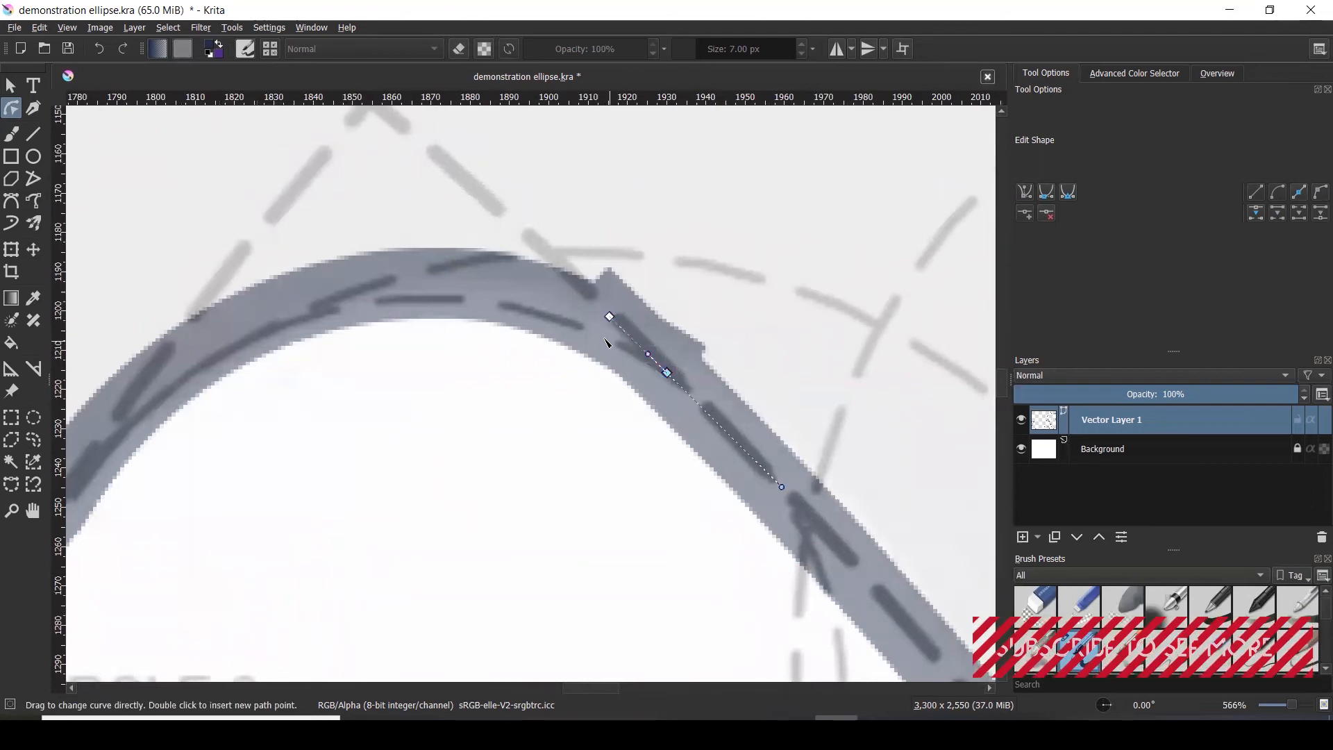
right_click(609, 339)
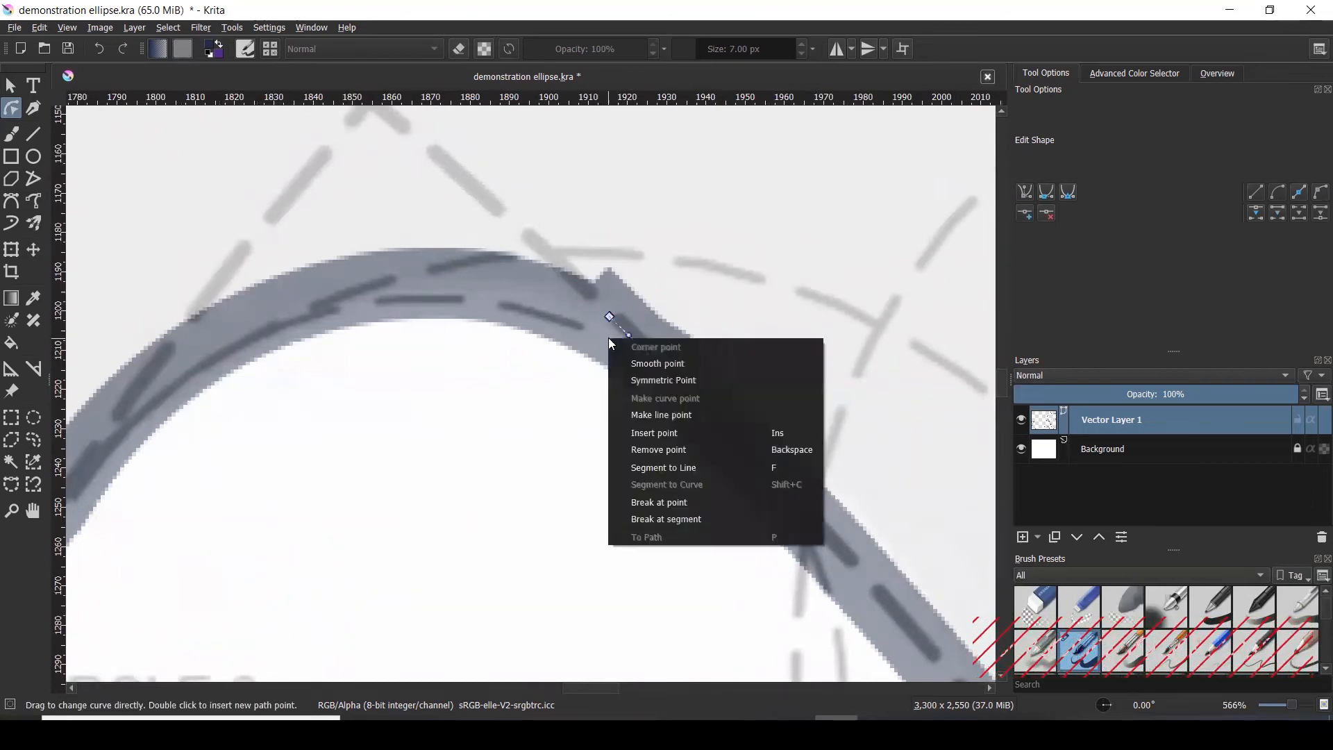
left_click(672, 520)
scroll(637, 354, "down", 2)
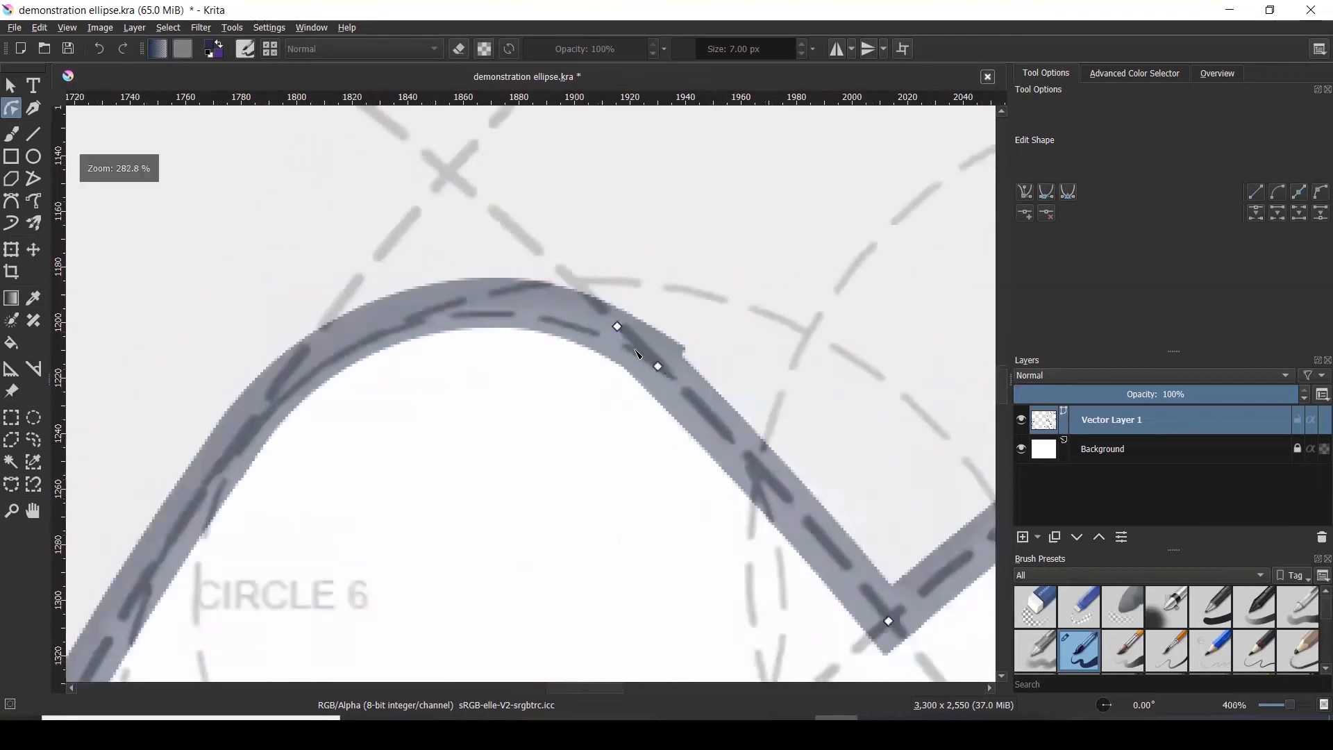
- Paste another copy of the circle and align it with the dashed Circle 6 guide under the second lower wing peak
scroll(637, 354, "down", 3)
scroll(628, 344, "down", 3)
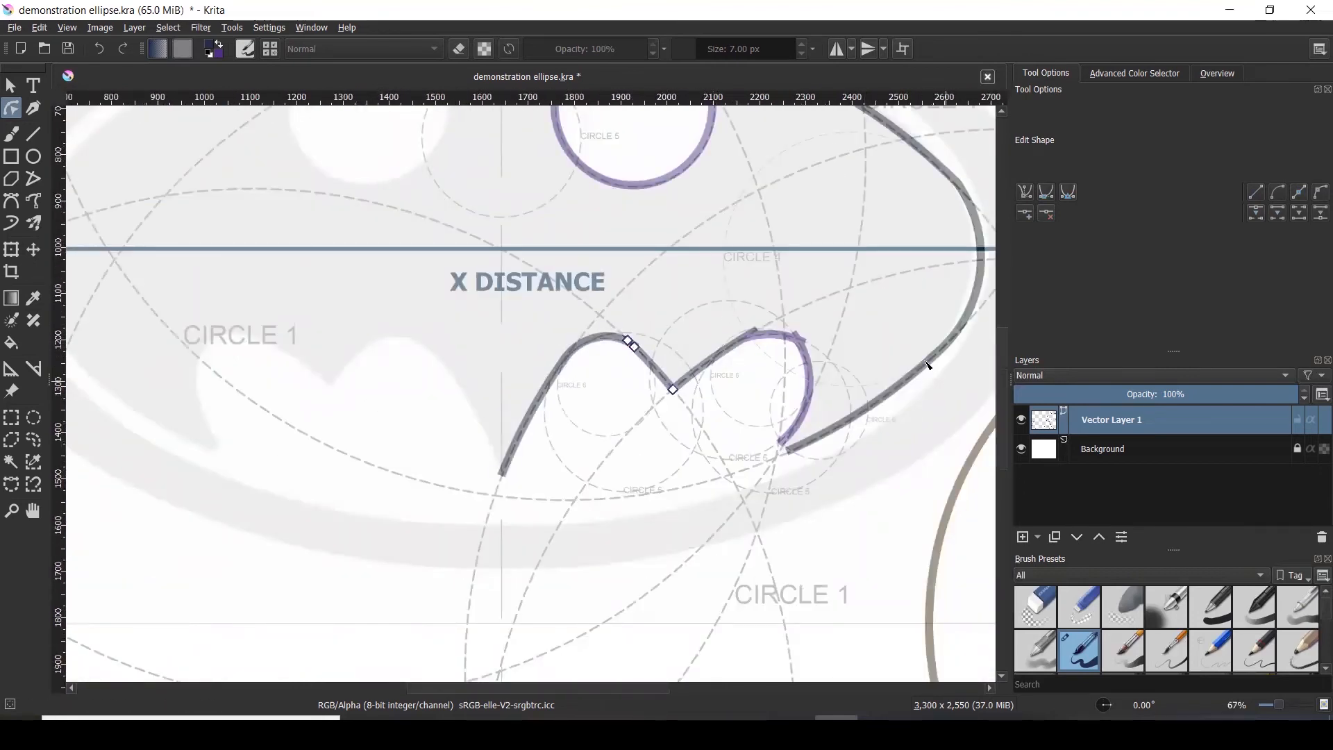
scroll(899, 361, "up", 1)
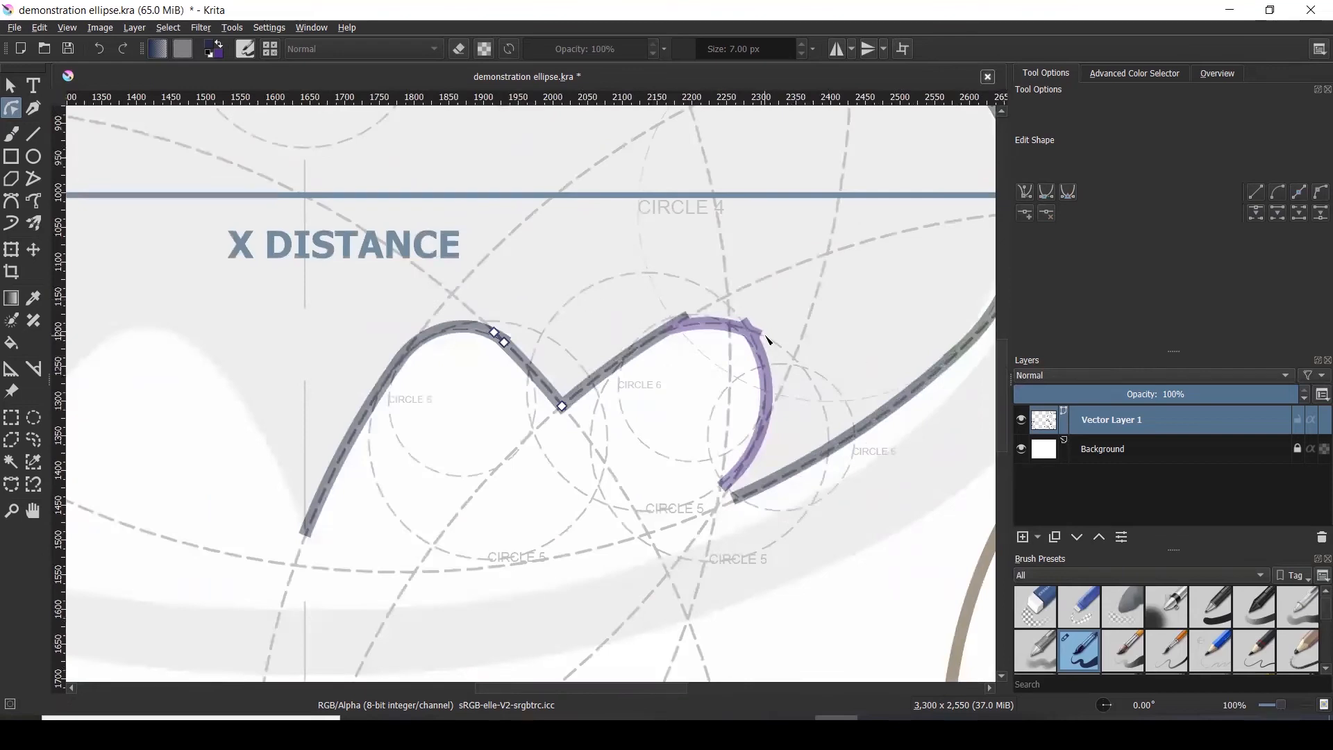
scroll(768, 341, "up", 1)
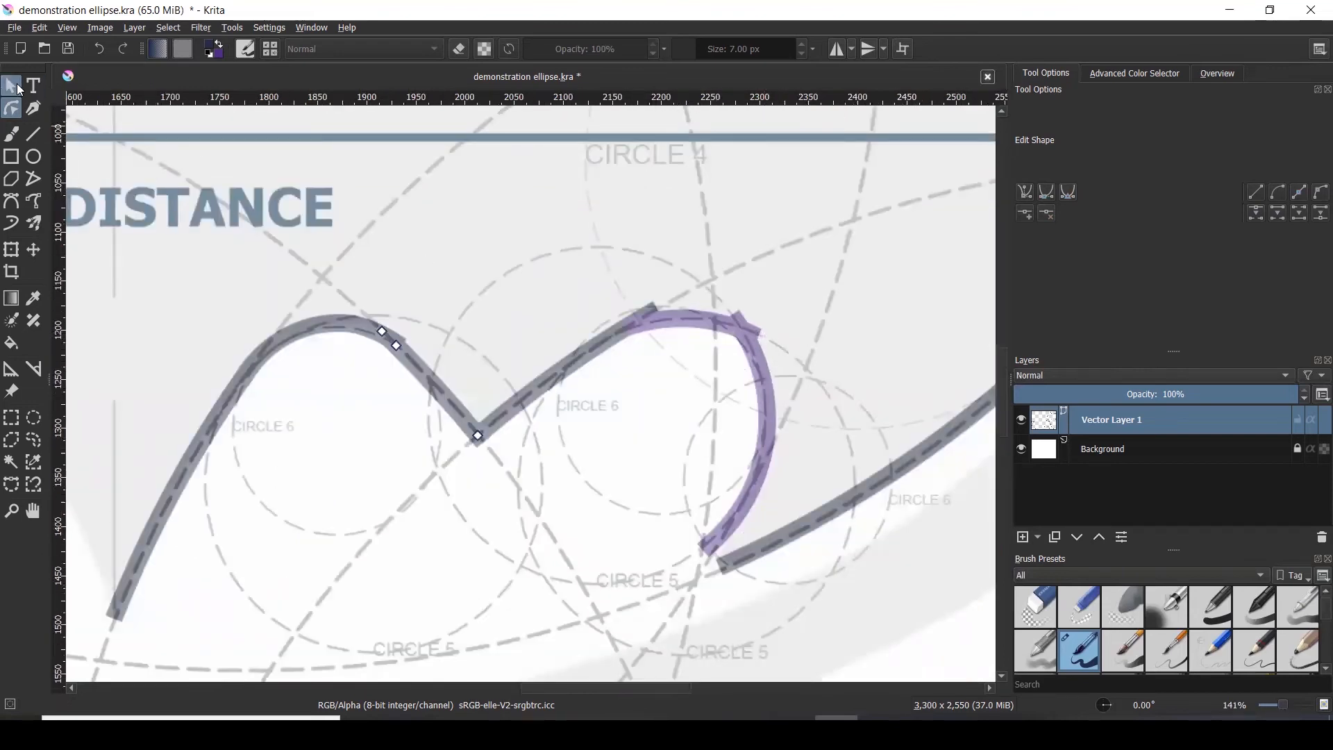
left_click(18, 86)
left_click(661, 393)
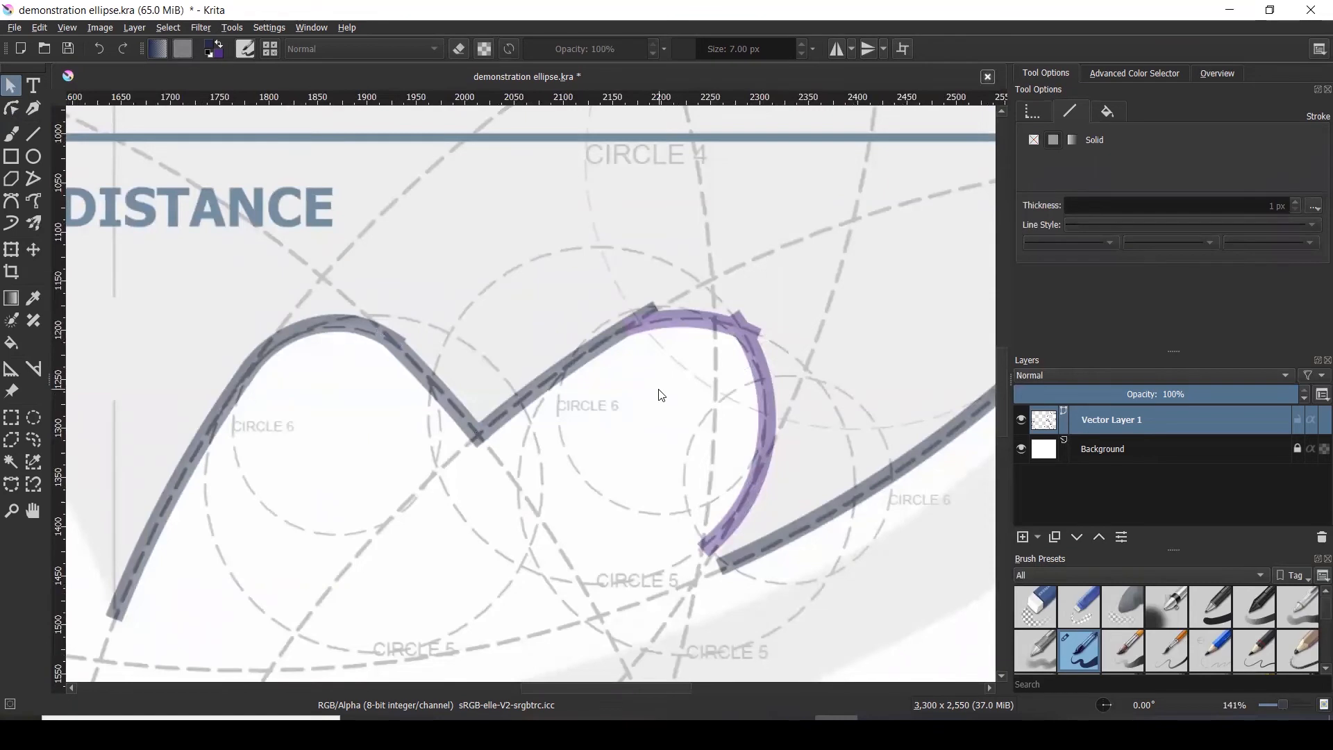
left_click(661, 395)
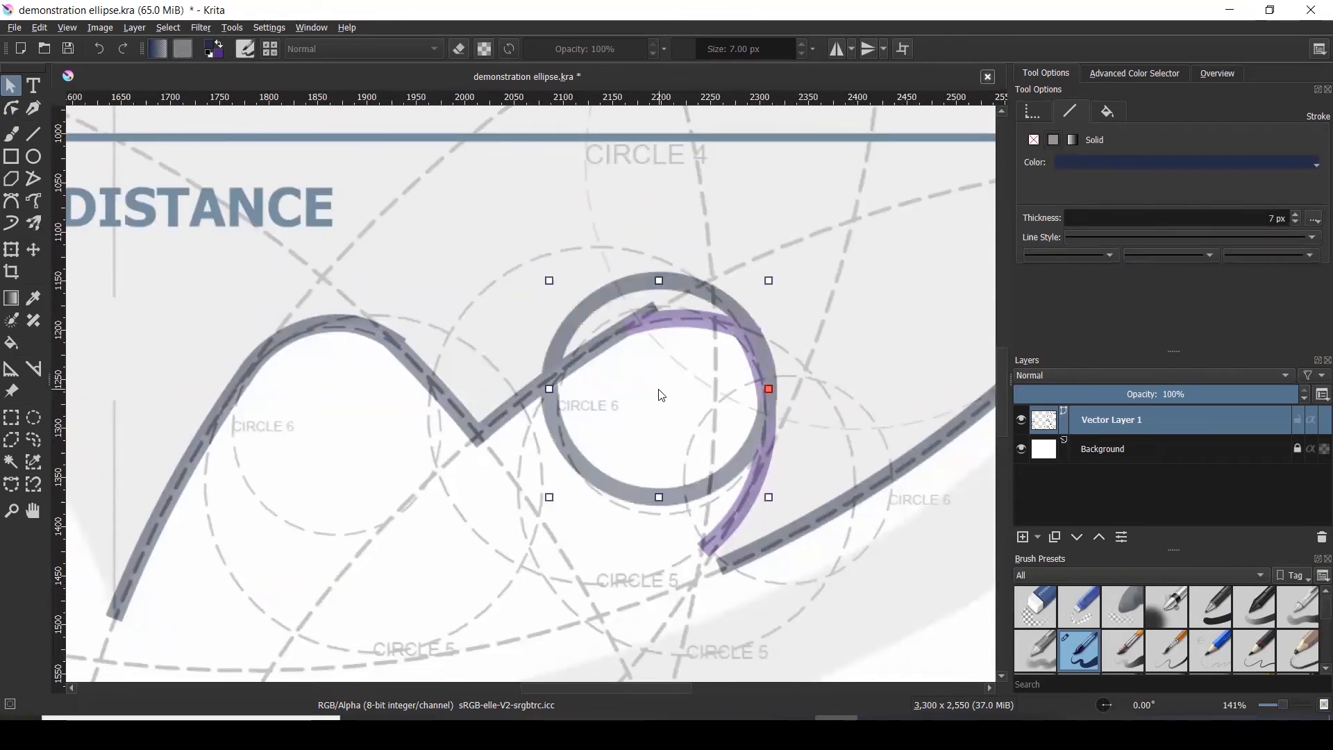
left_click_drag(661, 395, 663, 419)
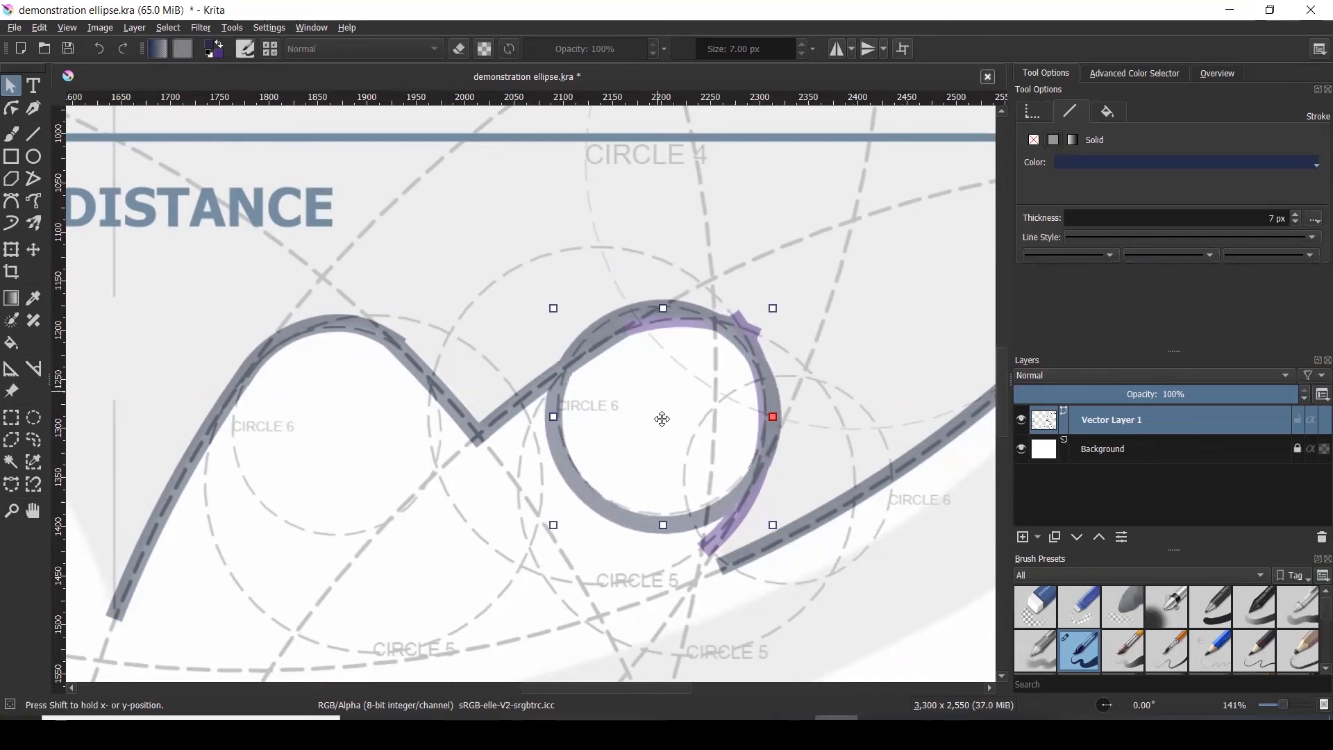
mouse_move(661, 419)
left_mouse_down()
mouse_move(574, 467)
mouse_move(660, 414)
left_mouse_up()
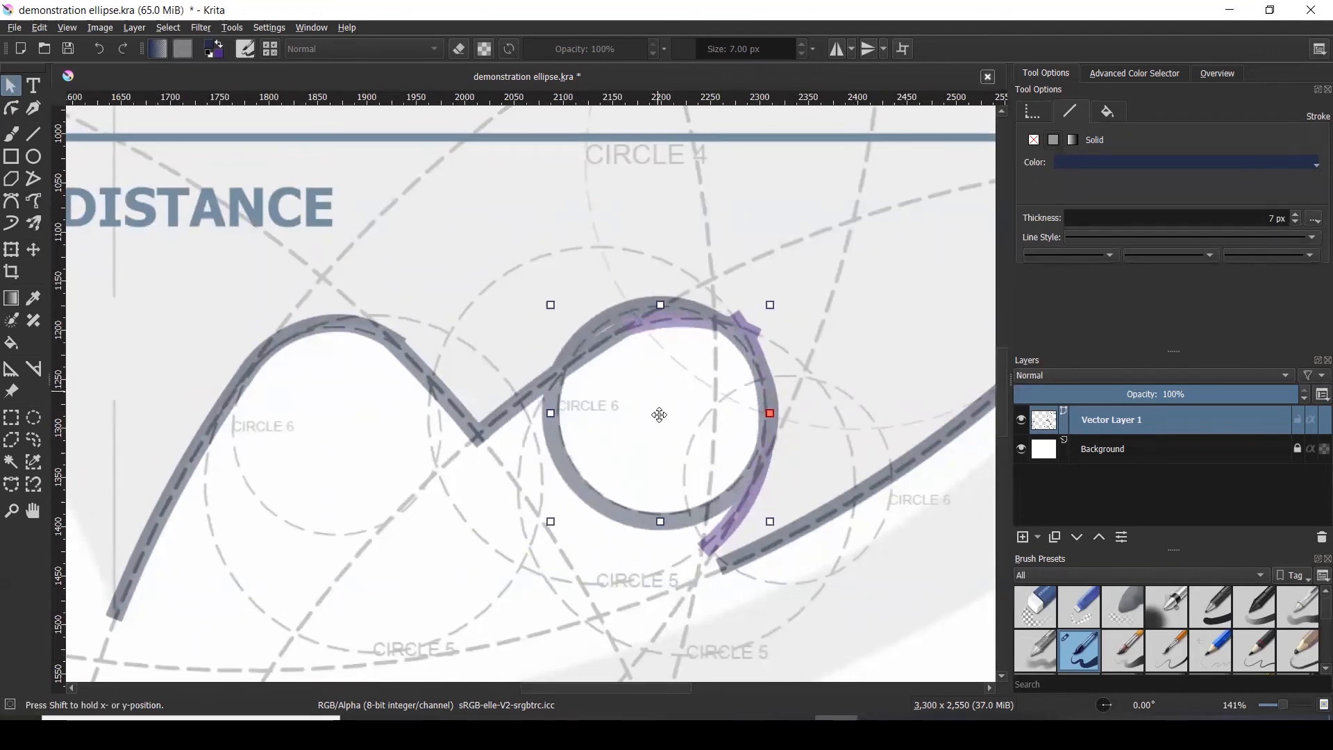
left_click_drag(660, 414, 659, 415)
- Move the purple arc on the right side of the second peak clear of the newly placed circle
left_click_drag(725, 539, 892, 463)
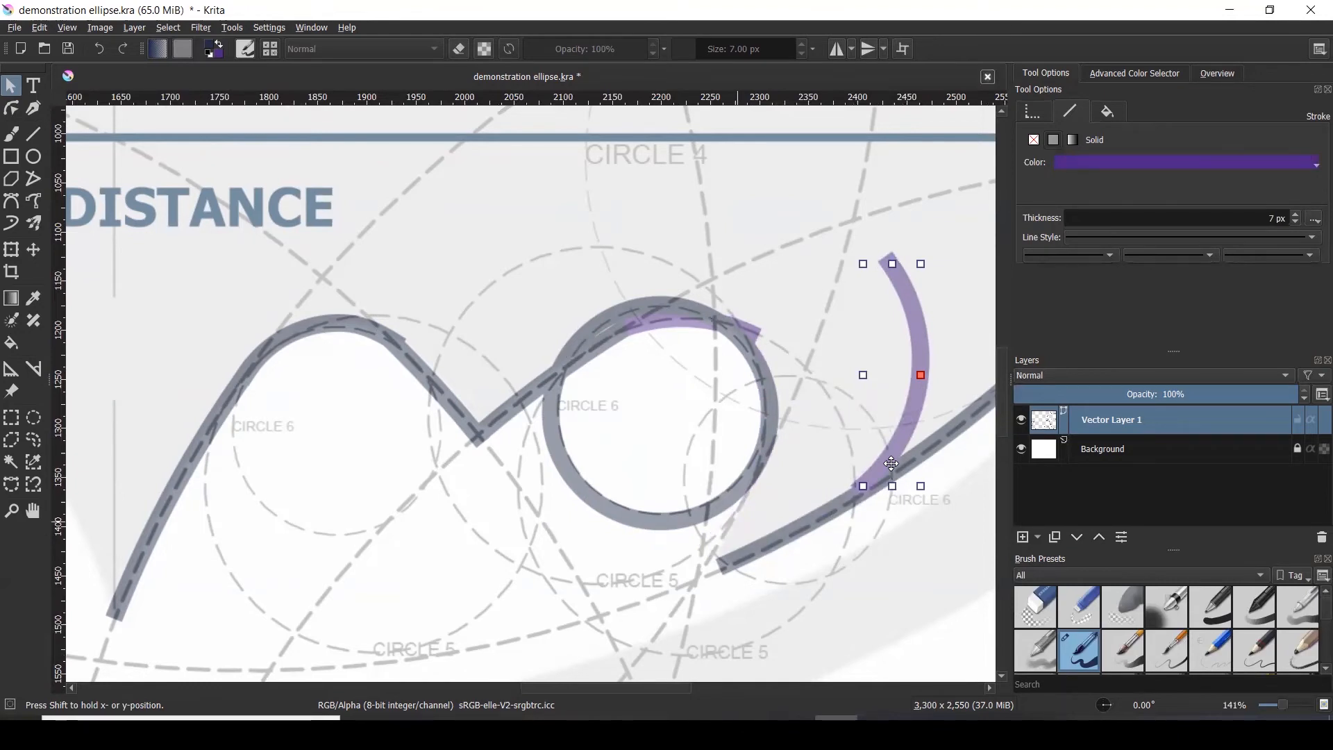
mouse_move(892, 463)
left_mouse_down()
mouse_move(722, 522)
mouse_move(883, 469)
left_mouse_up()
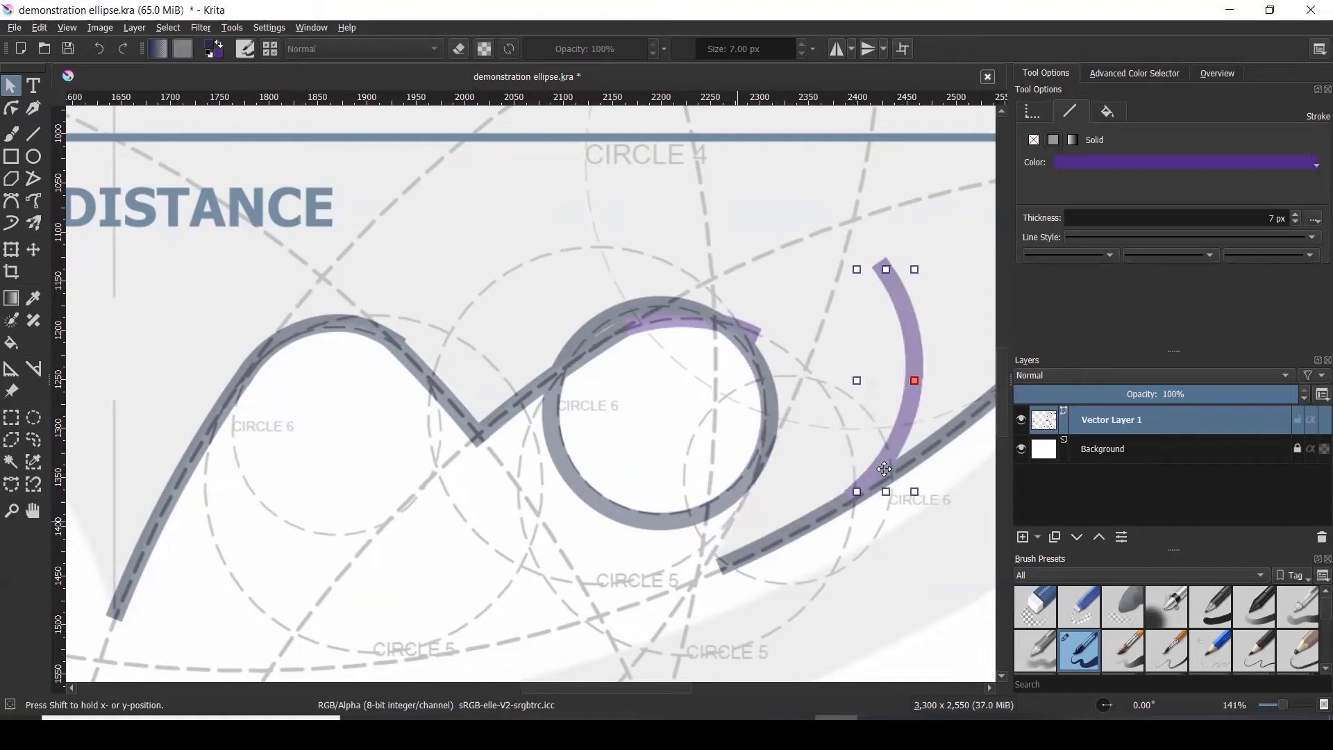
- Move the short purple arc off the top of the second circle and place it back over the circle's upper edge
left_click(670, 321)
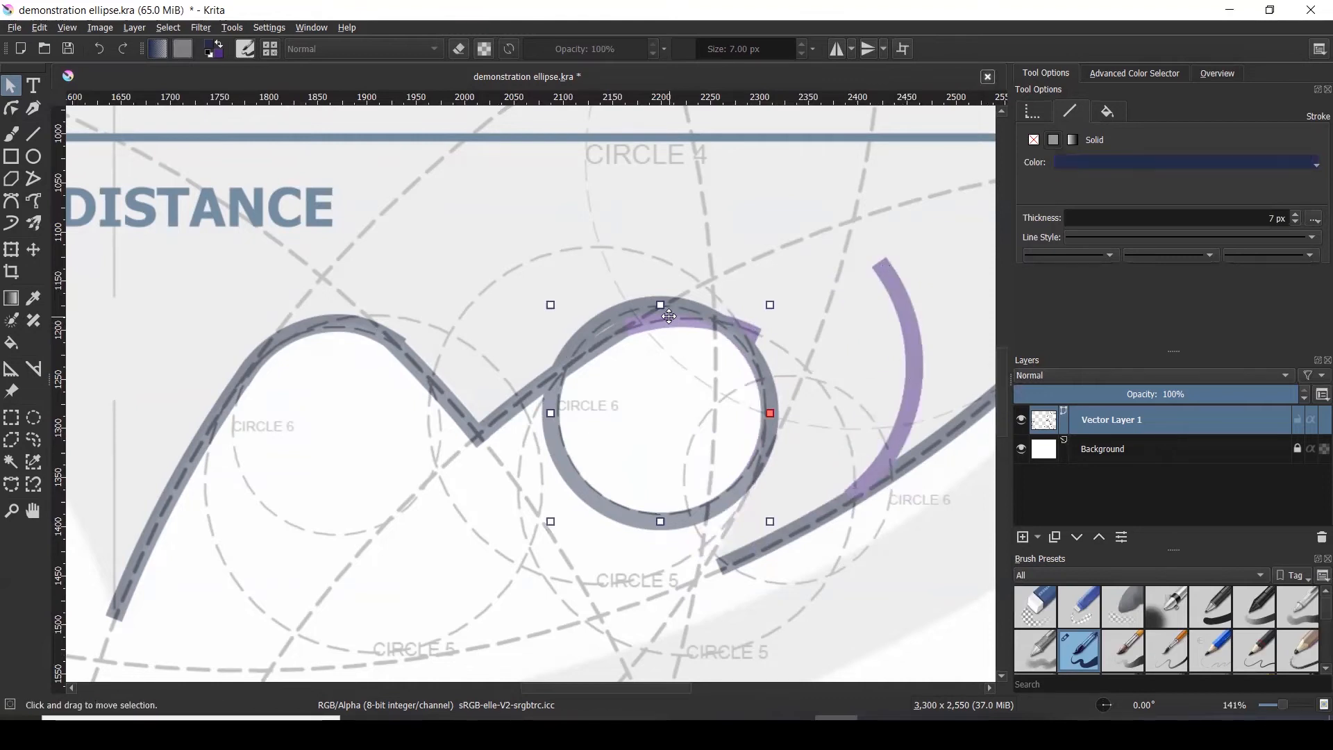
left_click(751, 327)
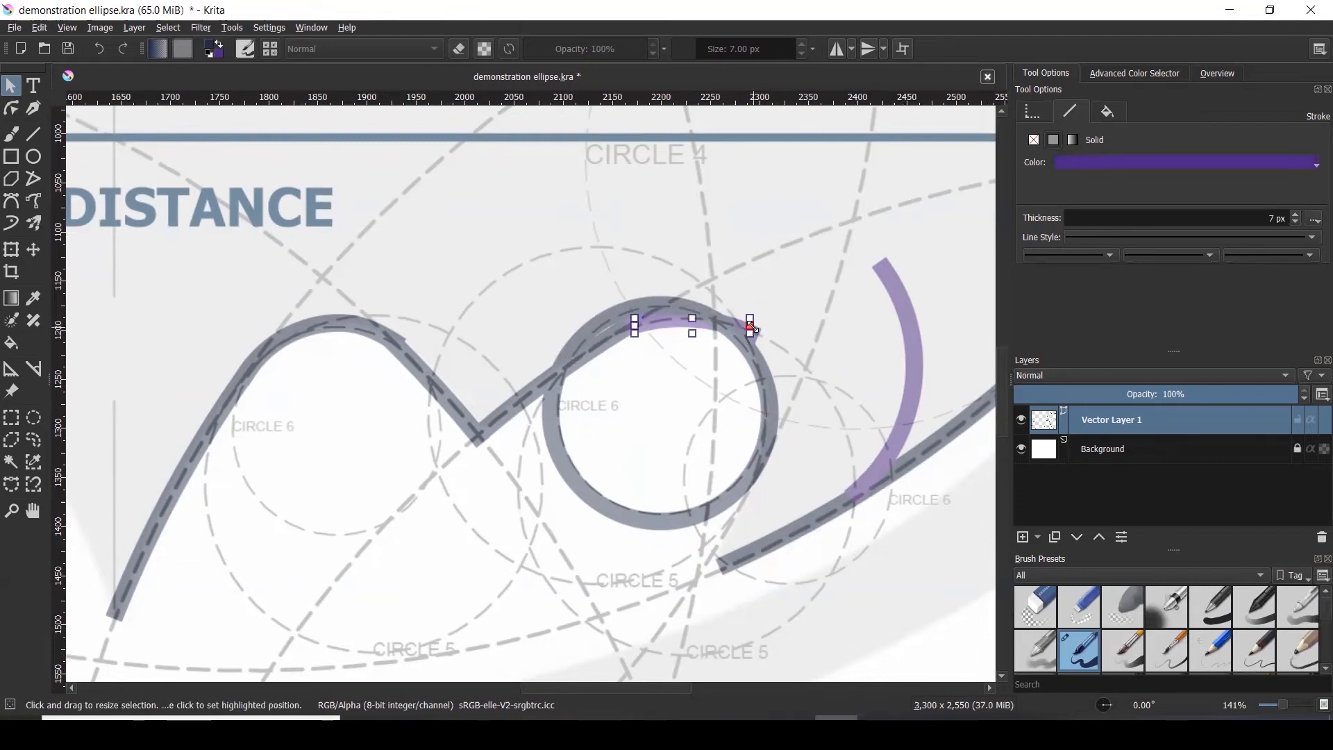
left_click_drag(728, 319, 798, 238)
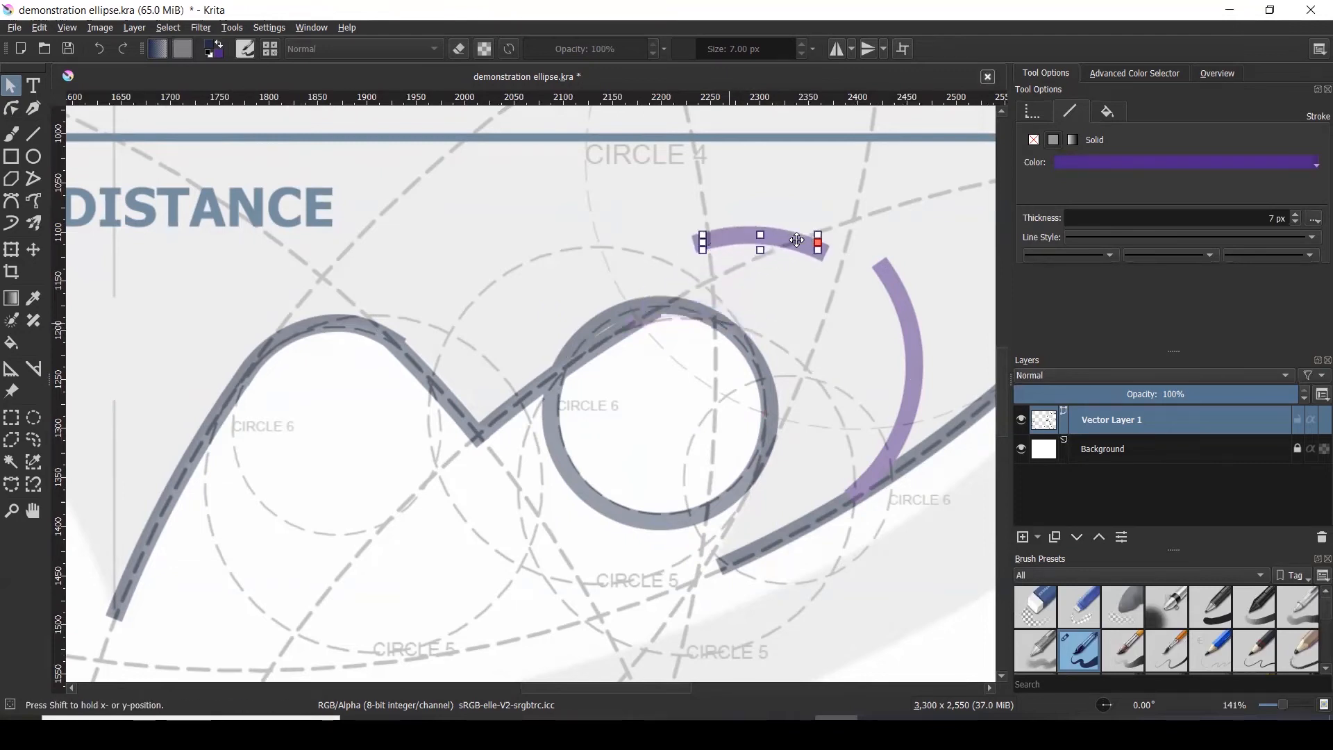
left_click(661, 308)
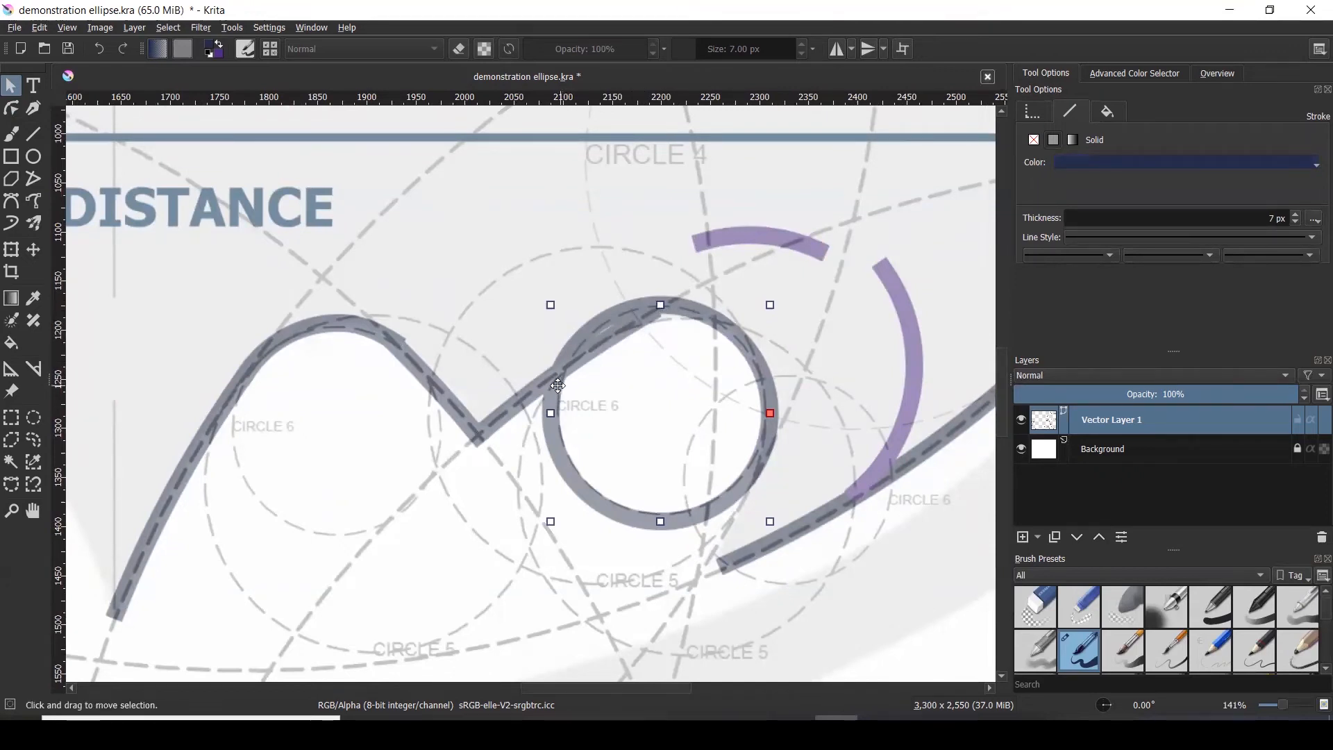
left_click(769, 241)
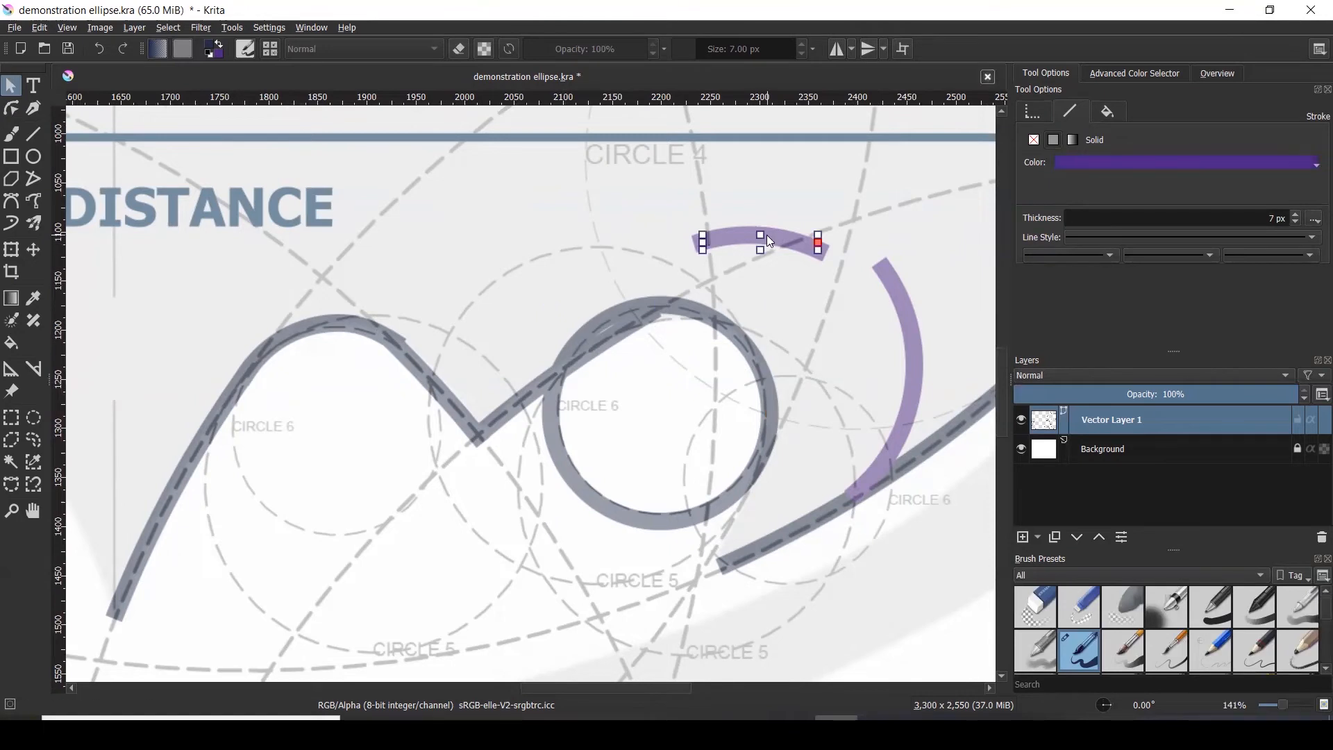
mouse_move(768, 241)
left_mouse_down()
mouse_move(687, 318)
mouse_move(703, 317)
left_mouse_up()
- Convert the second Circle 6 copy to an editable path and insert a point on its upper-right curve where it meets the short purple arc
left_click(760, 365)
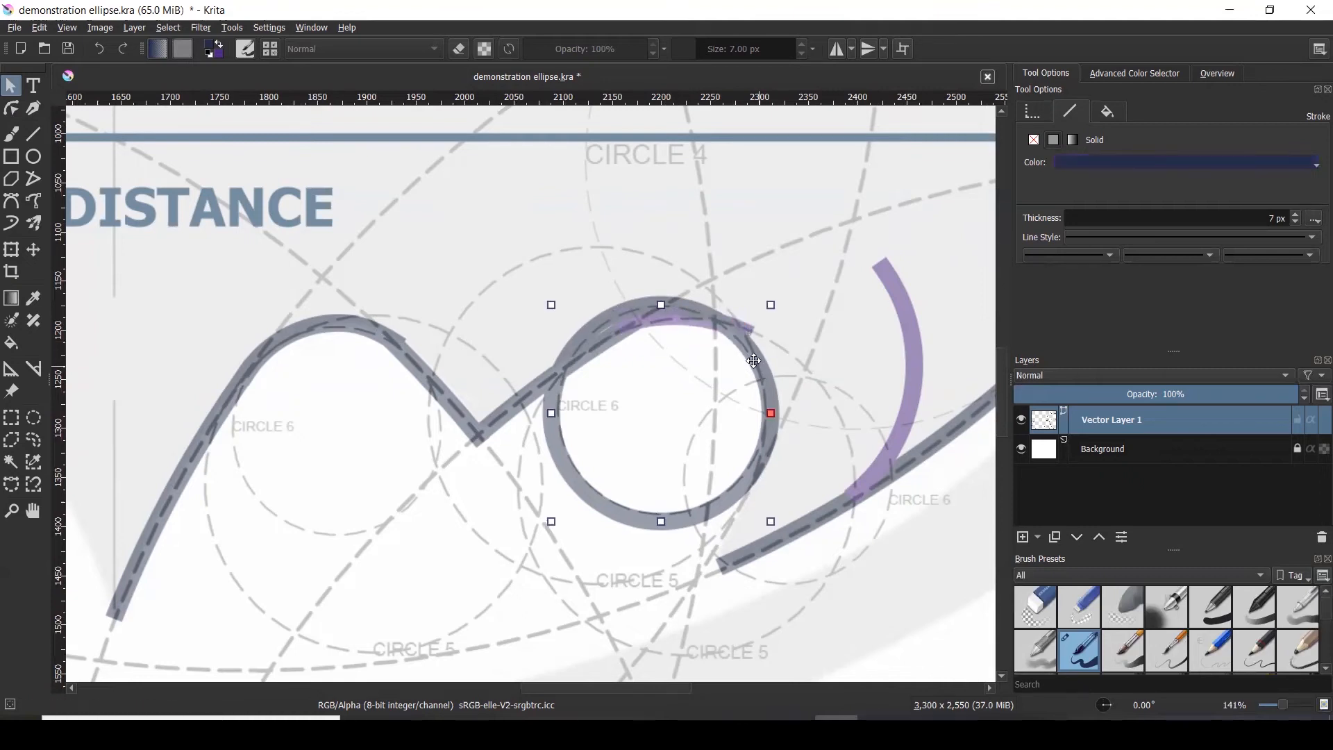
right_click(747, 349)
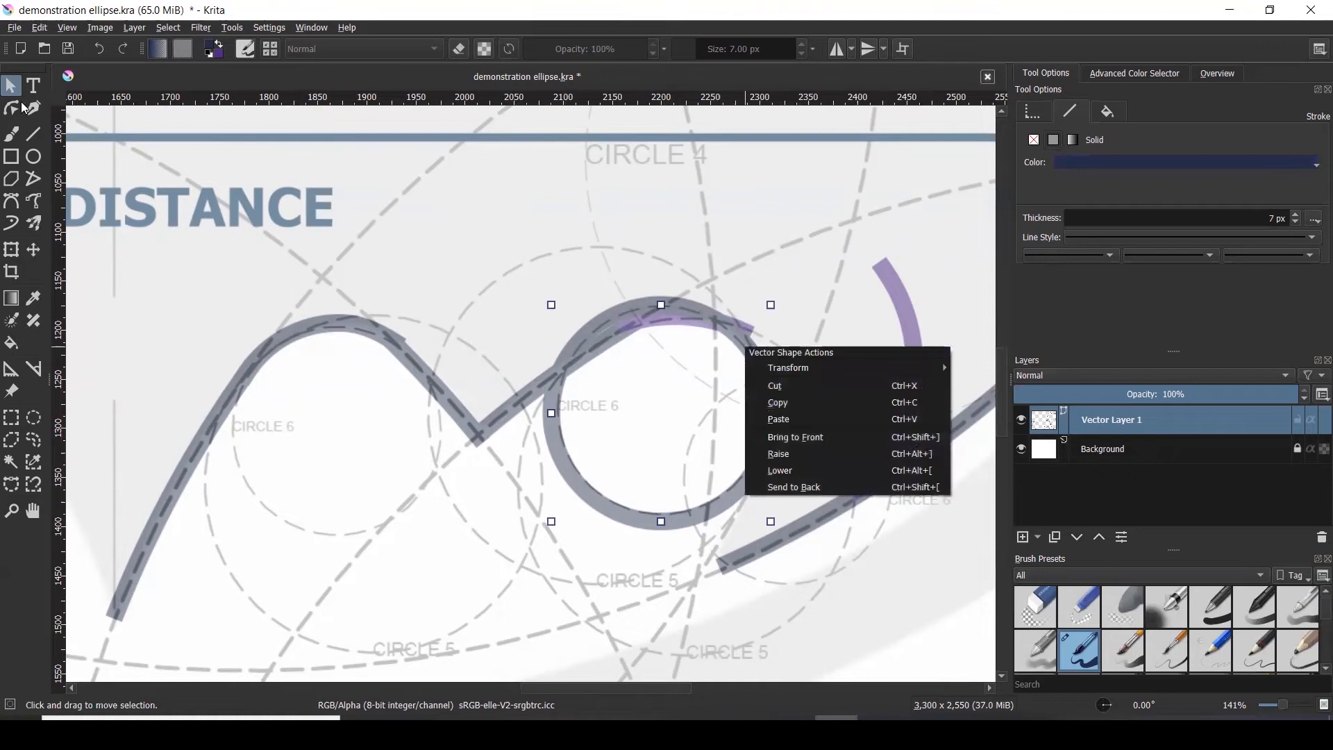
left_click(16, 108)
right_click(759, 365)
left_click(770, 374)
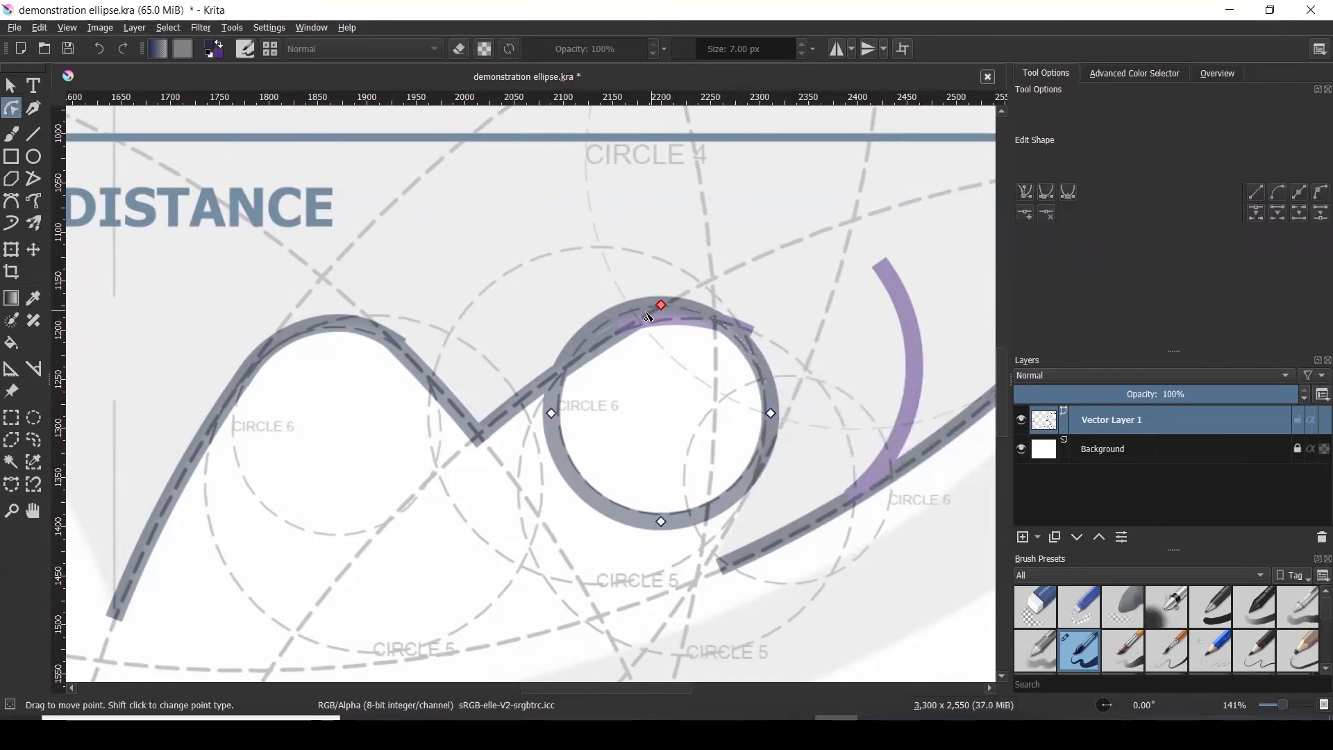
right_click(723, 326)
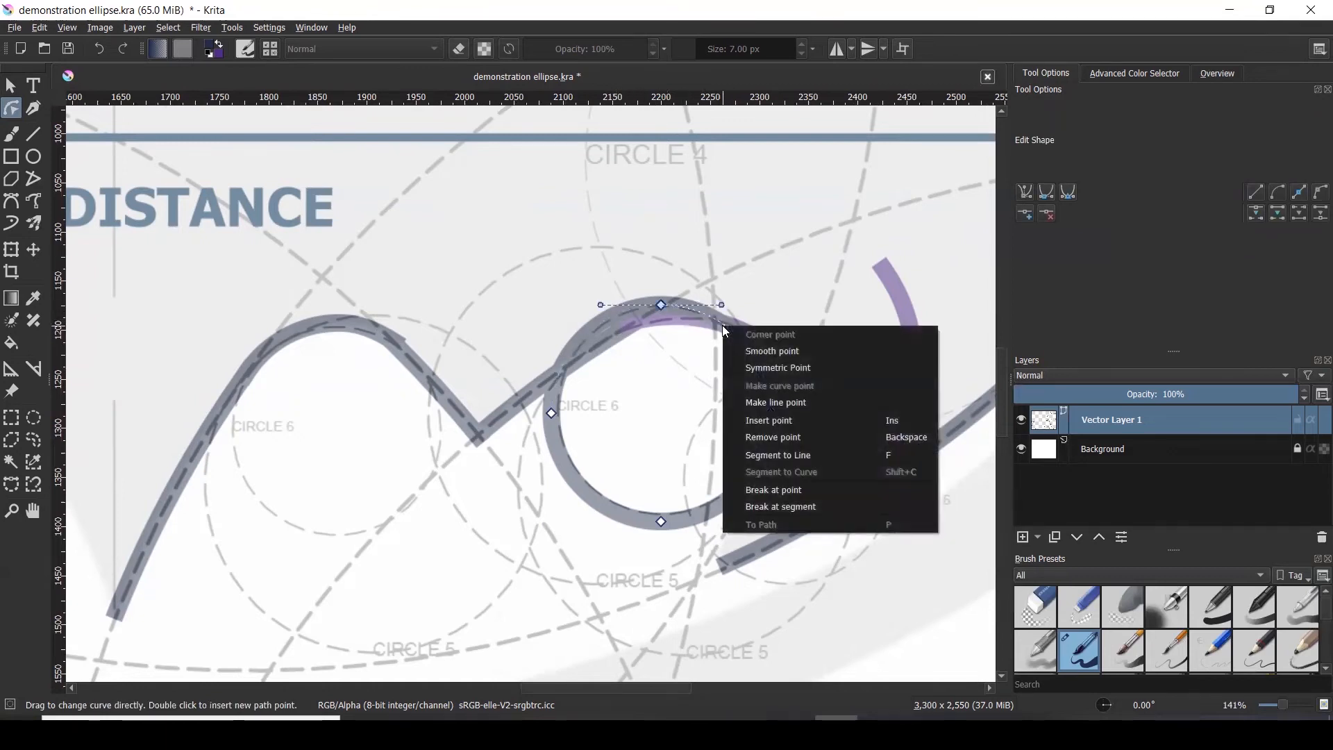
left_click(767, 418)
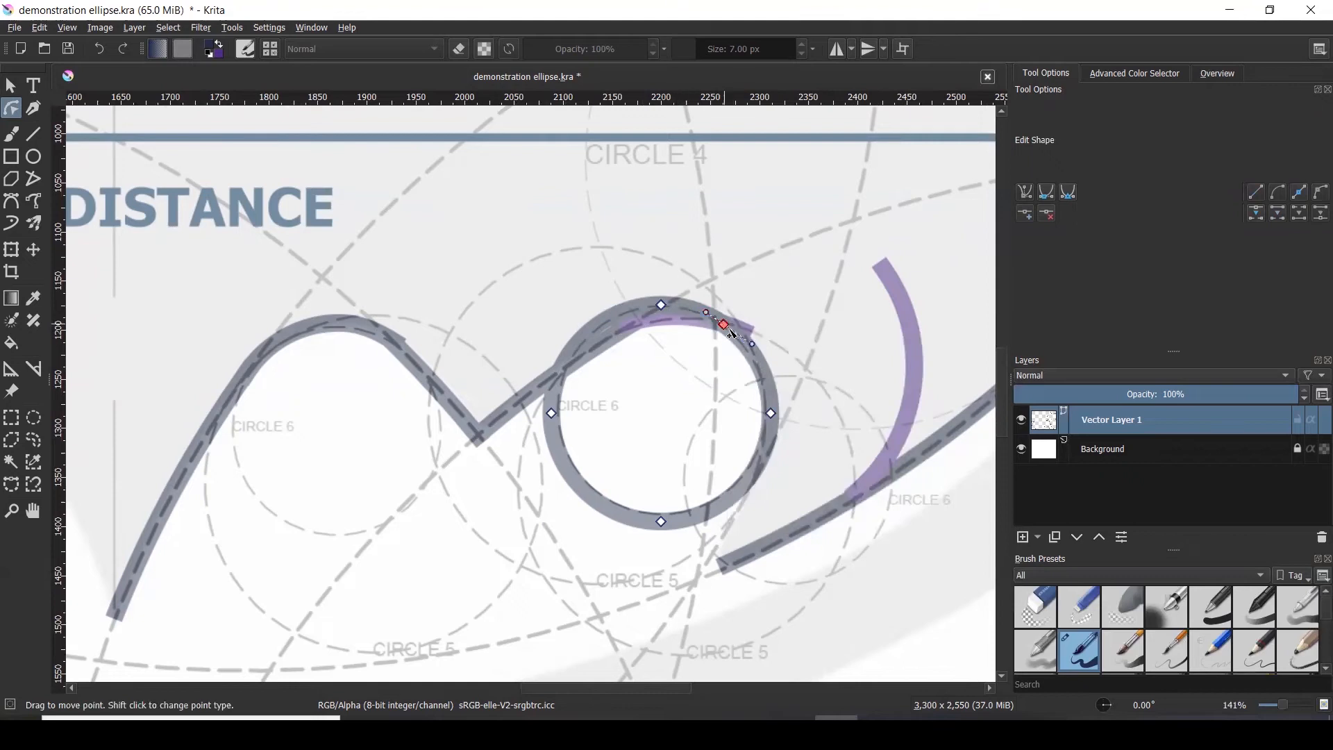
- Insert a point on the second Circle 6 copy's lower-right curve and delete the circle's bottom and left points
right_click(751, 494)
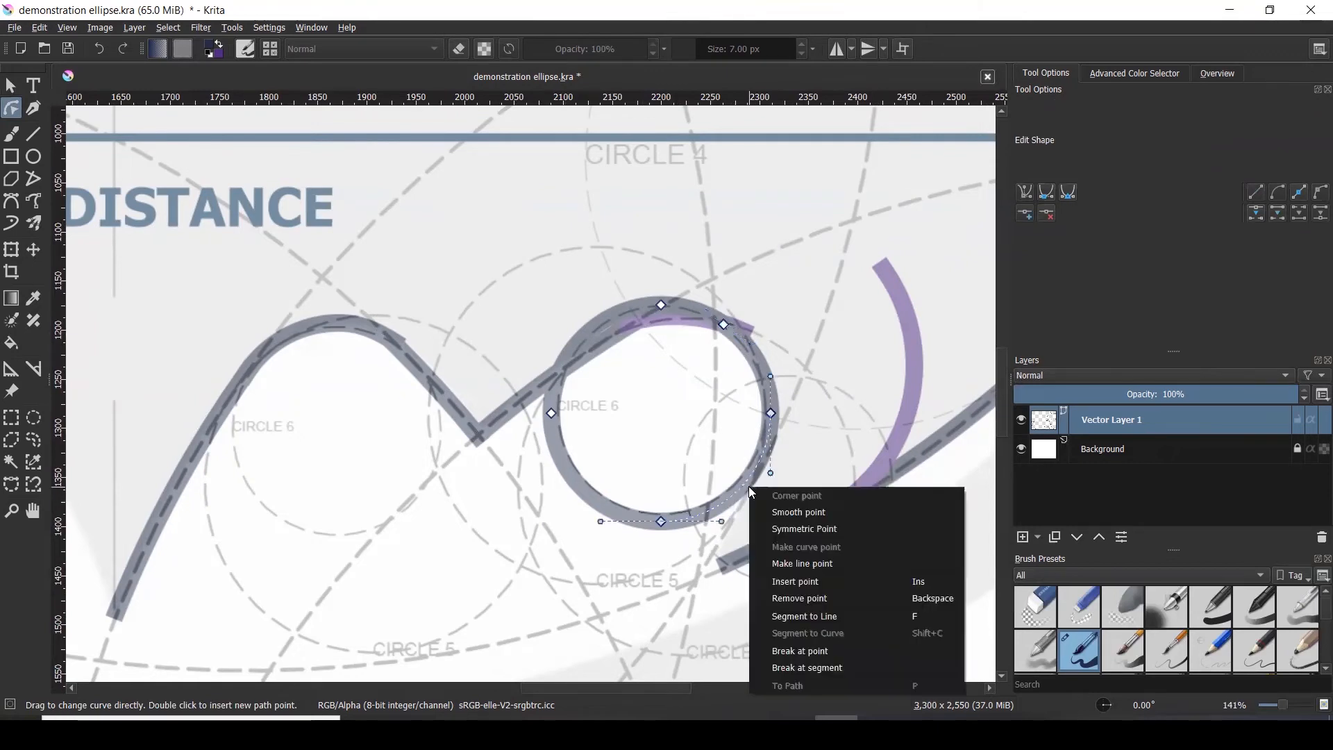
left_click(792, 580)
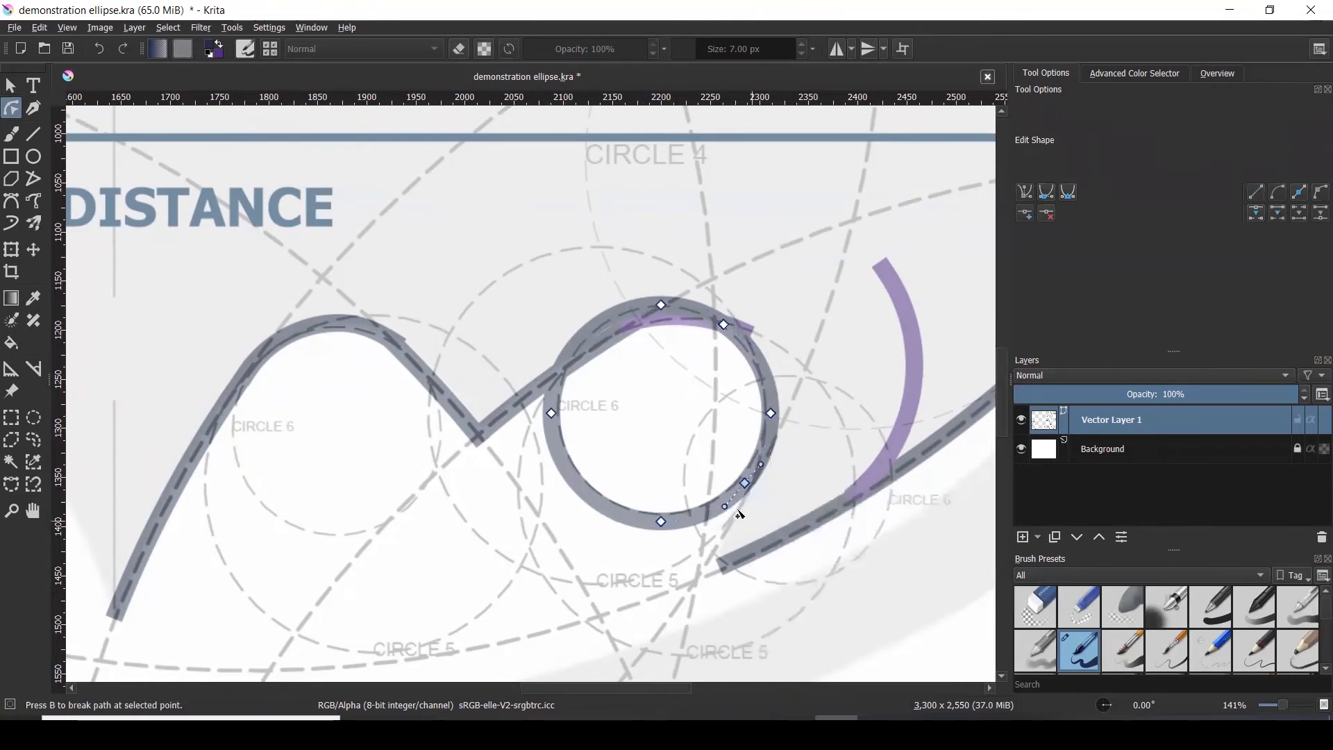
left_click(662, 522)
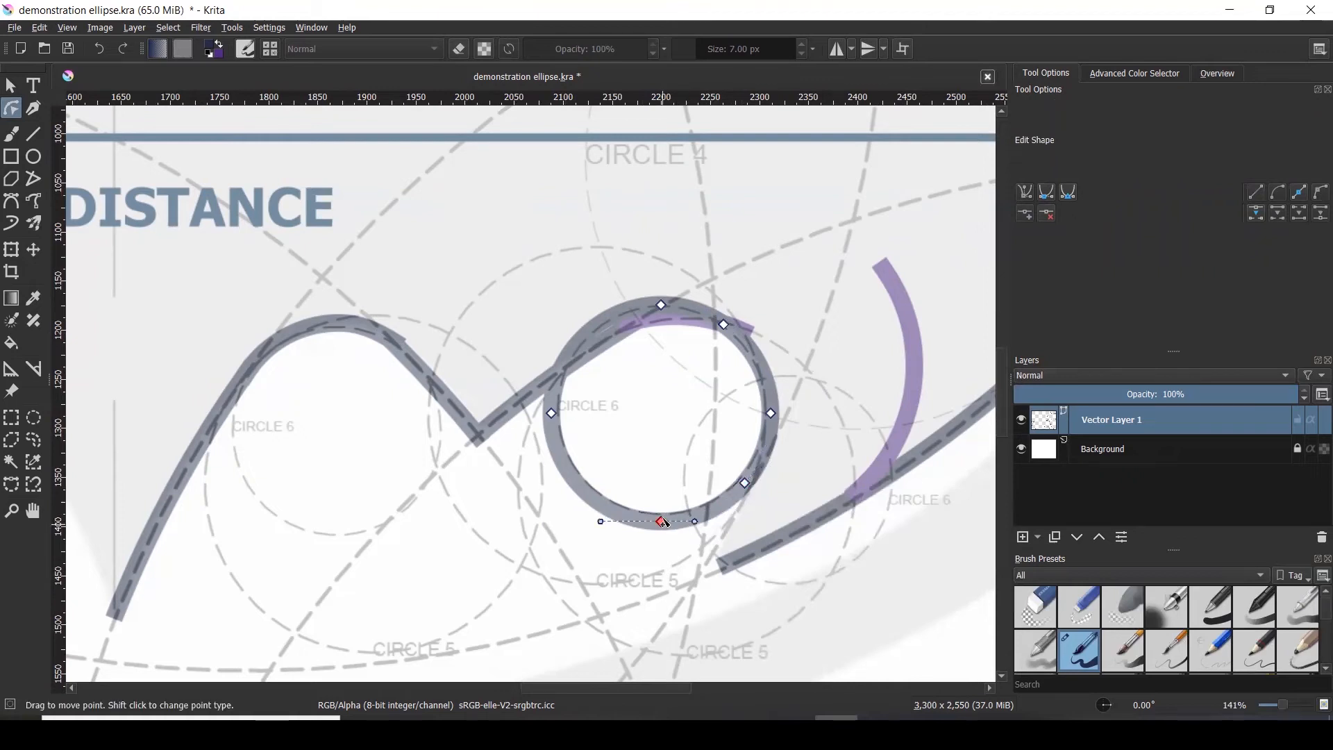
left_click(598, 507)
key("Delete")
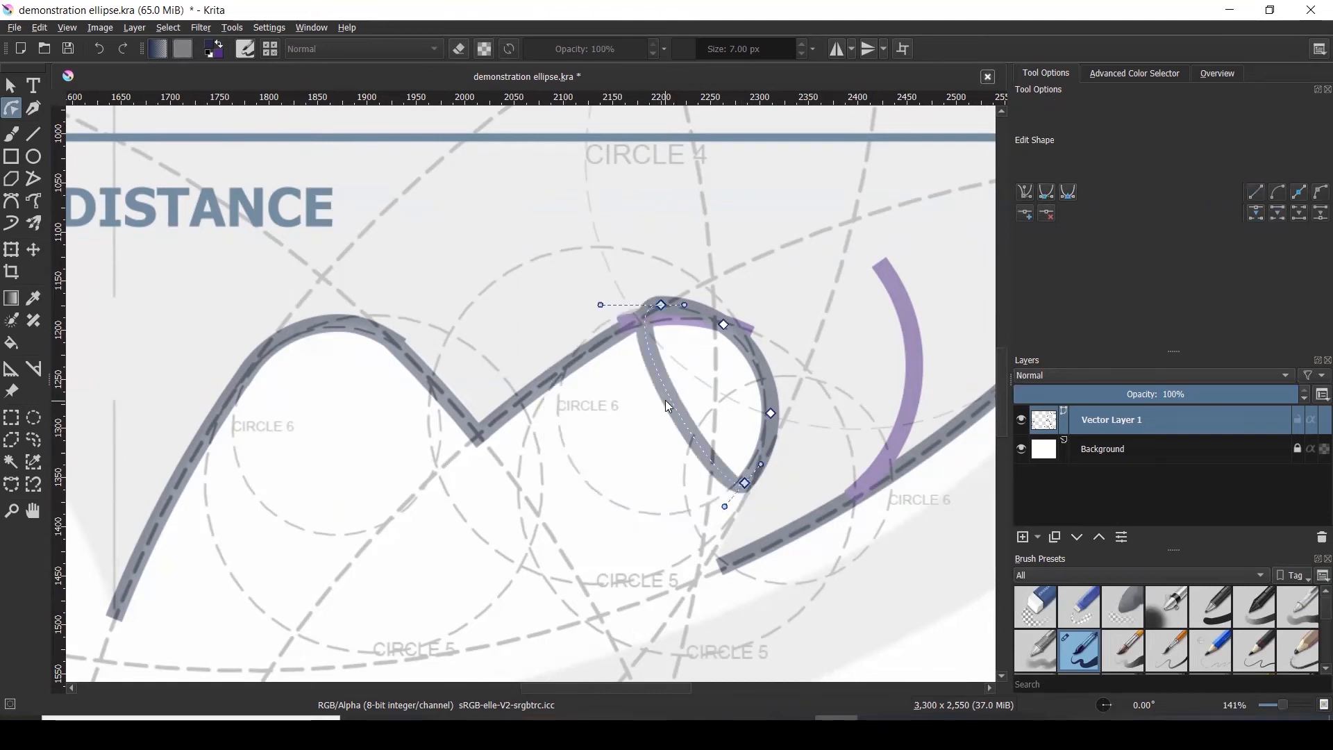
- Break the segment that closes the shape across its inside, and nudge the lower end point of the remaining arc slightly outward
right_click(665, 402)
left_click(736, 581)
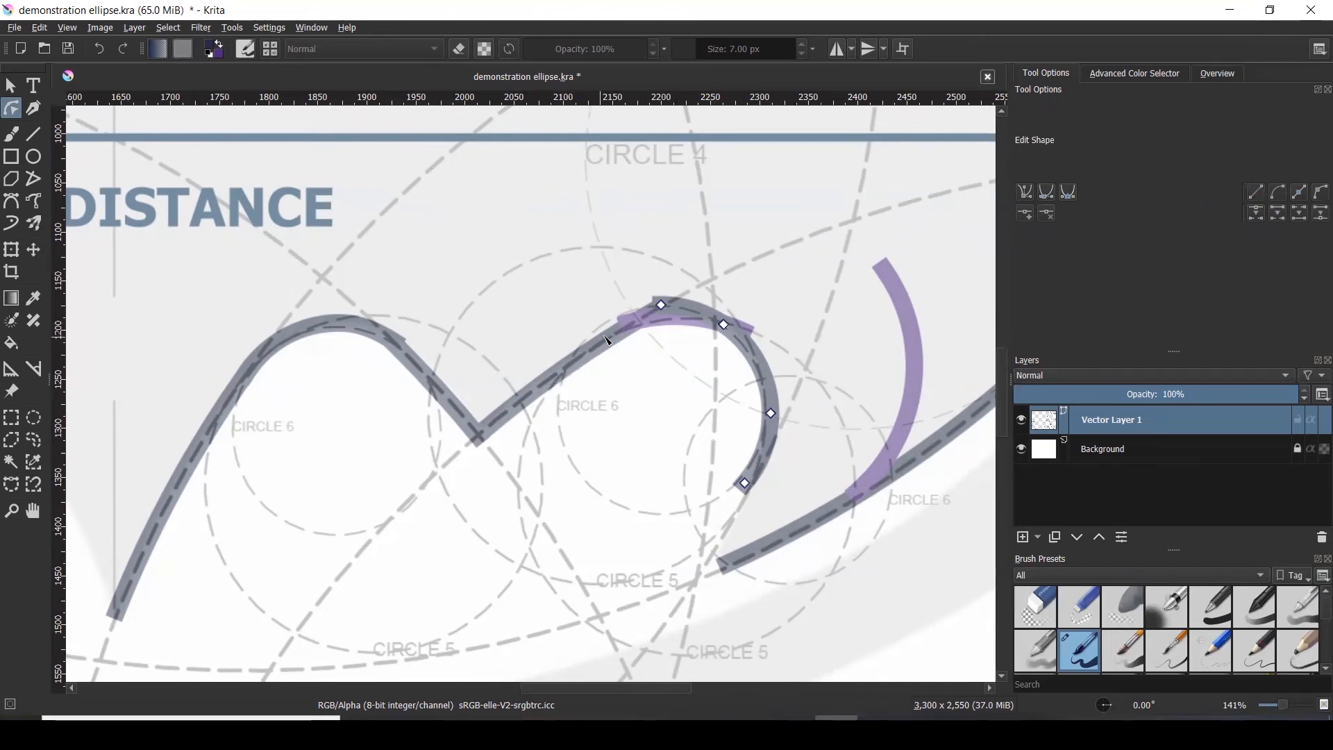
left_click(661, 304)
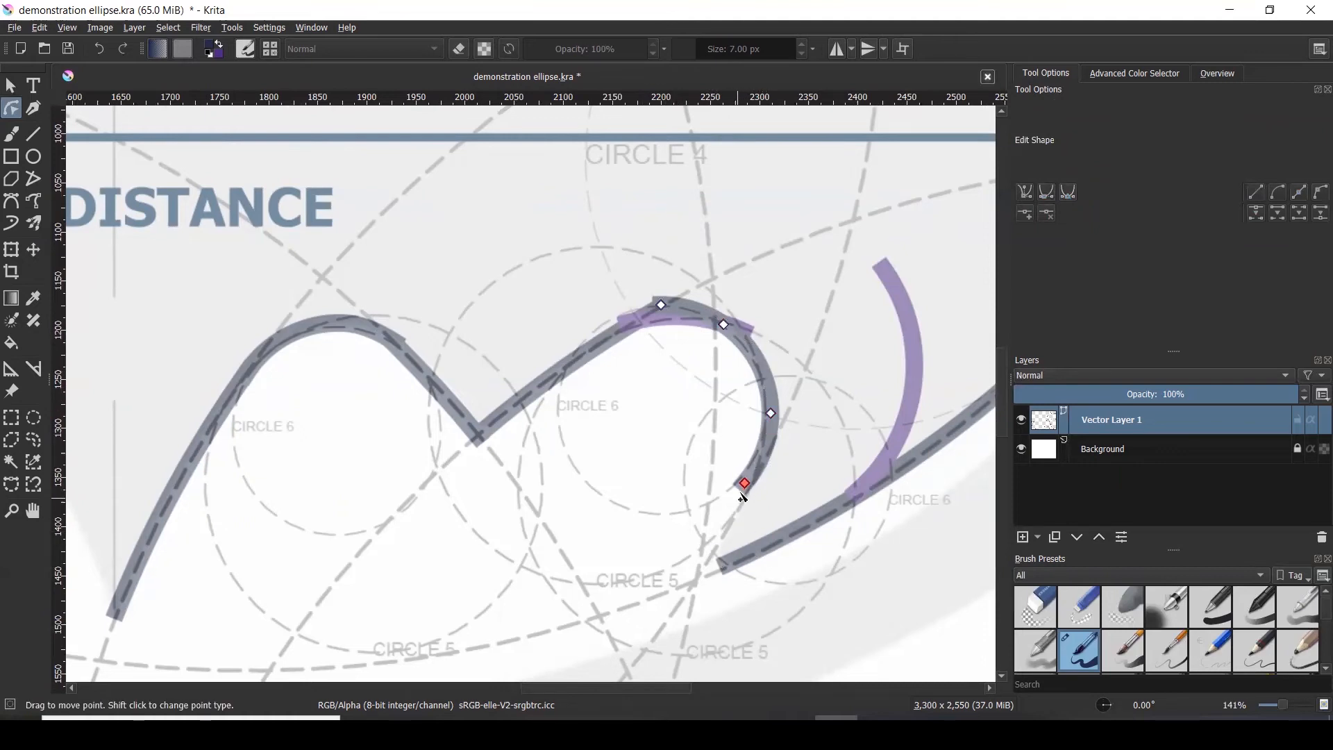
left_click_drag(746, 487, 751, 492)
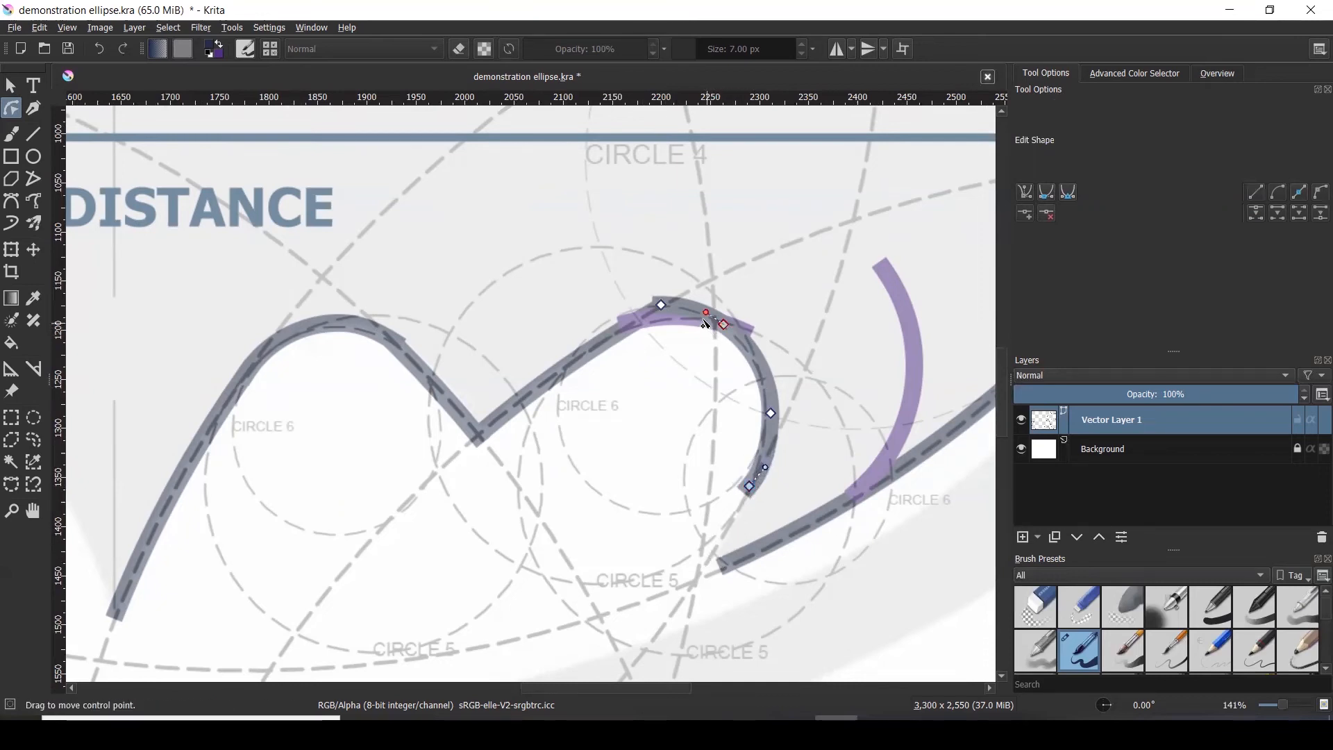
- Insert a point near the left end of the short purple arc and break the segment beyond it to trim the overhang
scroll(718, 318, "up", 2)
left_click(762, 331)
left_click(564, 329)
left_click(10, 86)
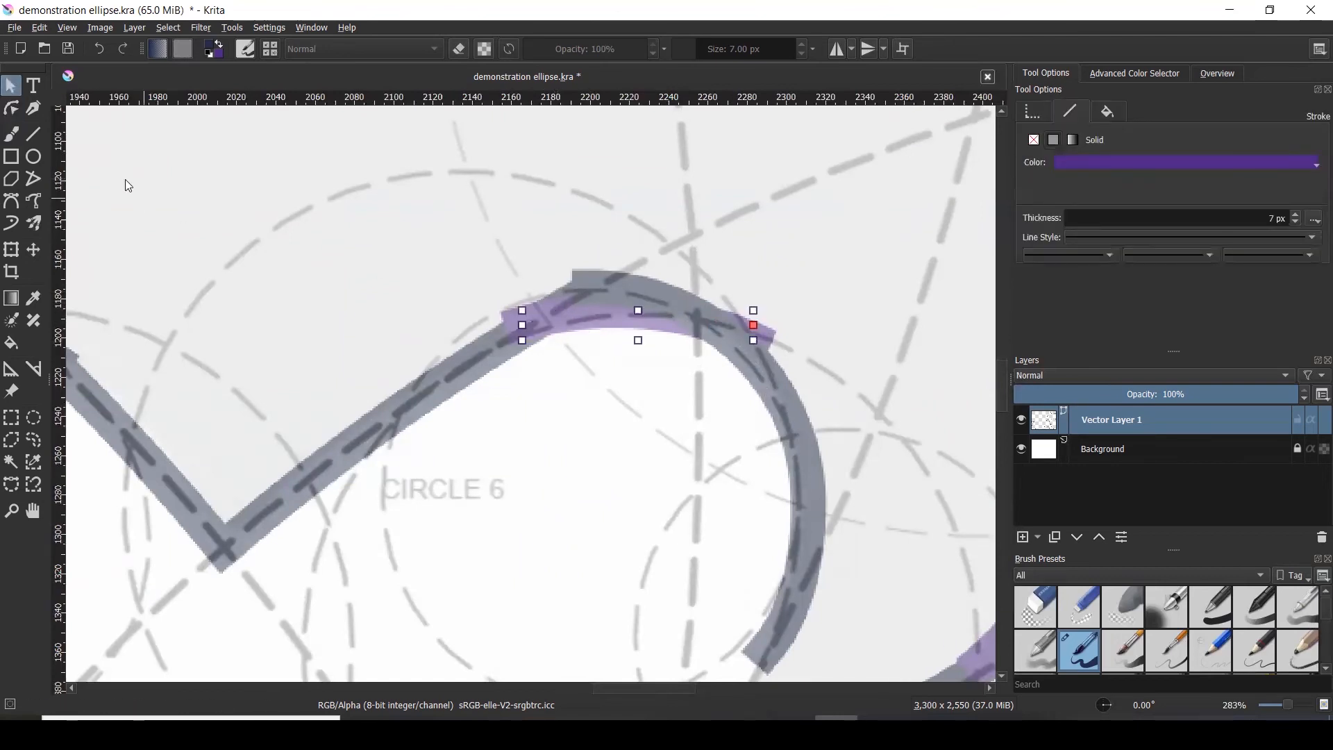
left_click(17, 109)
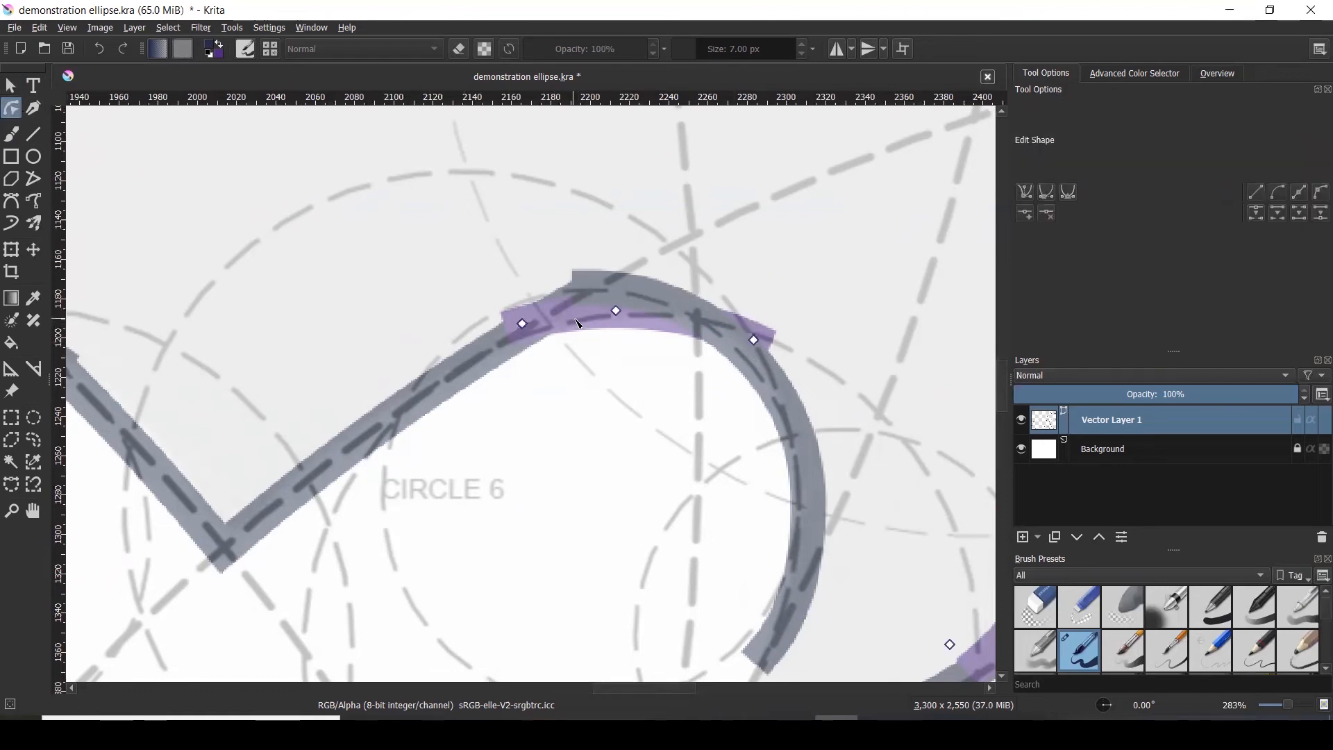
scroll(578, 322, "up", 2)
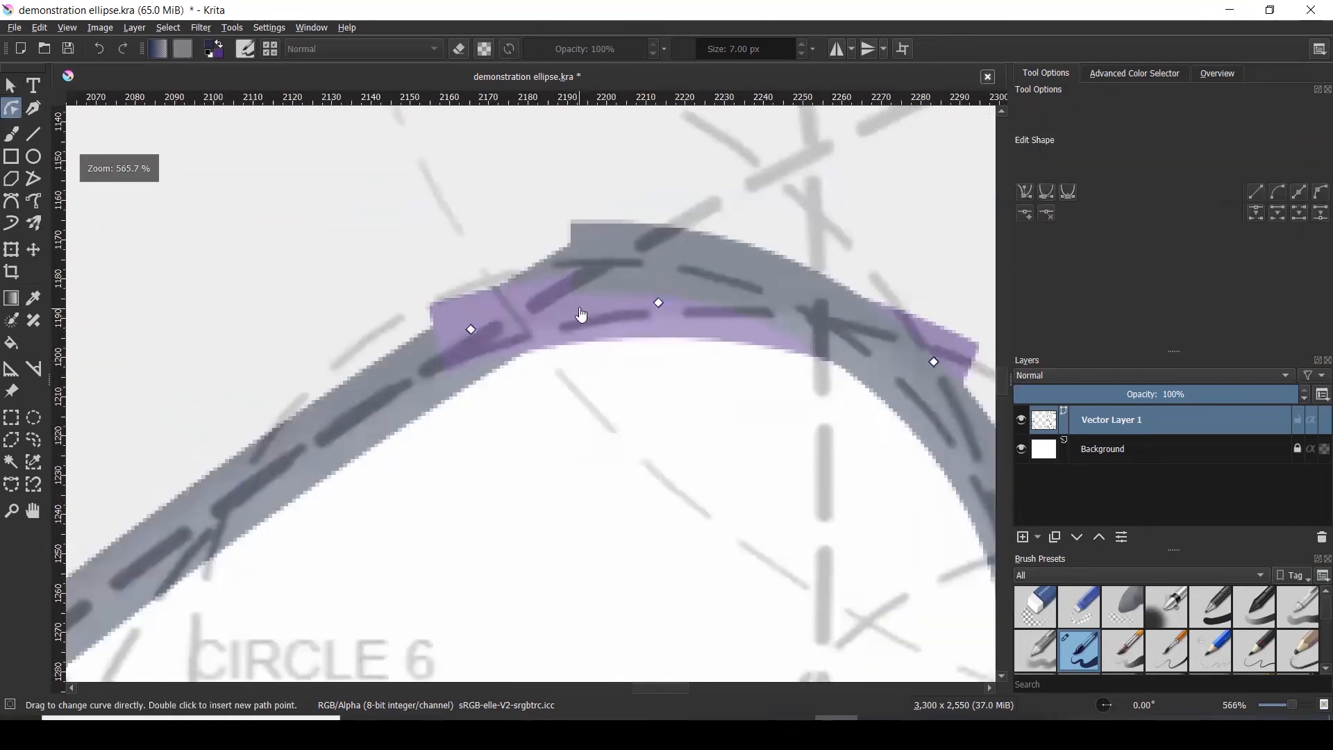
right_click(511, 318)
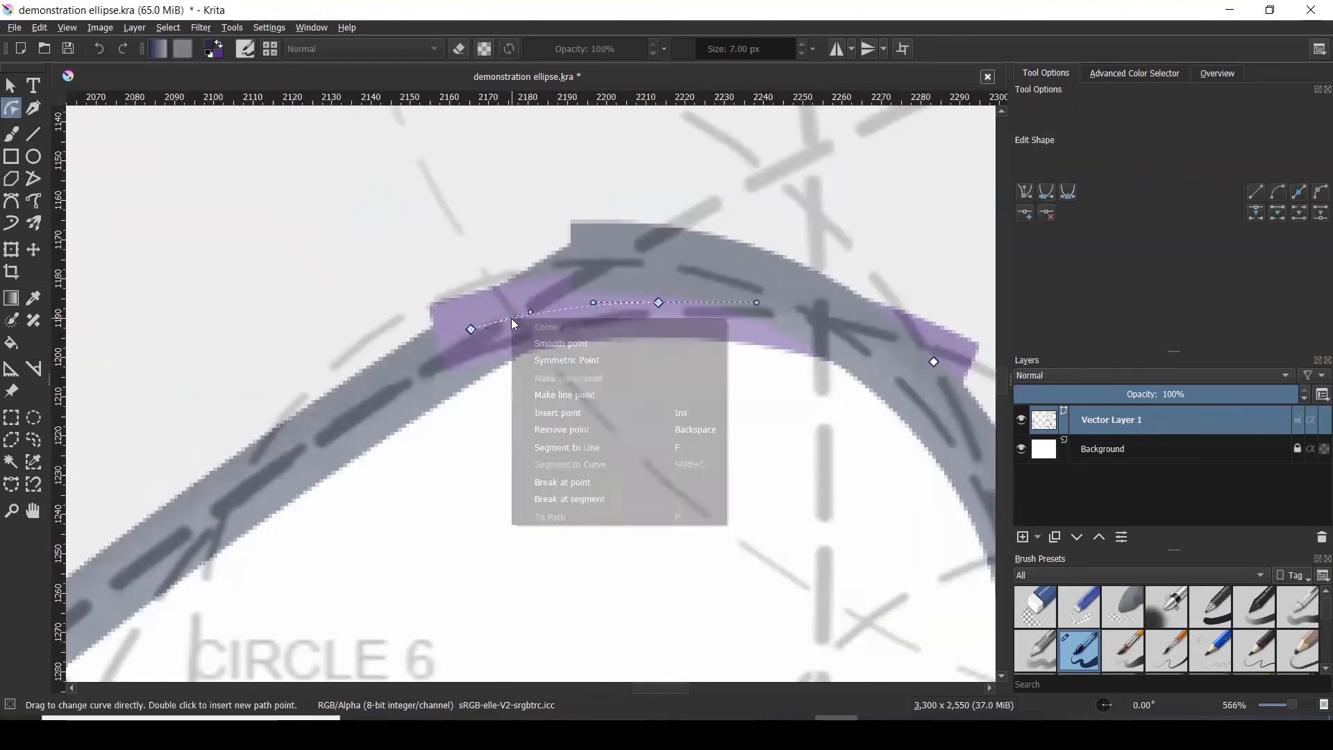
left_click(561, 403)
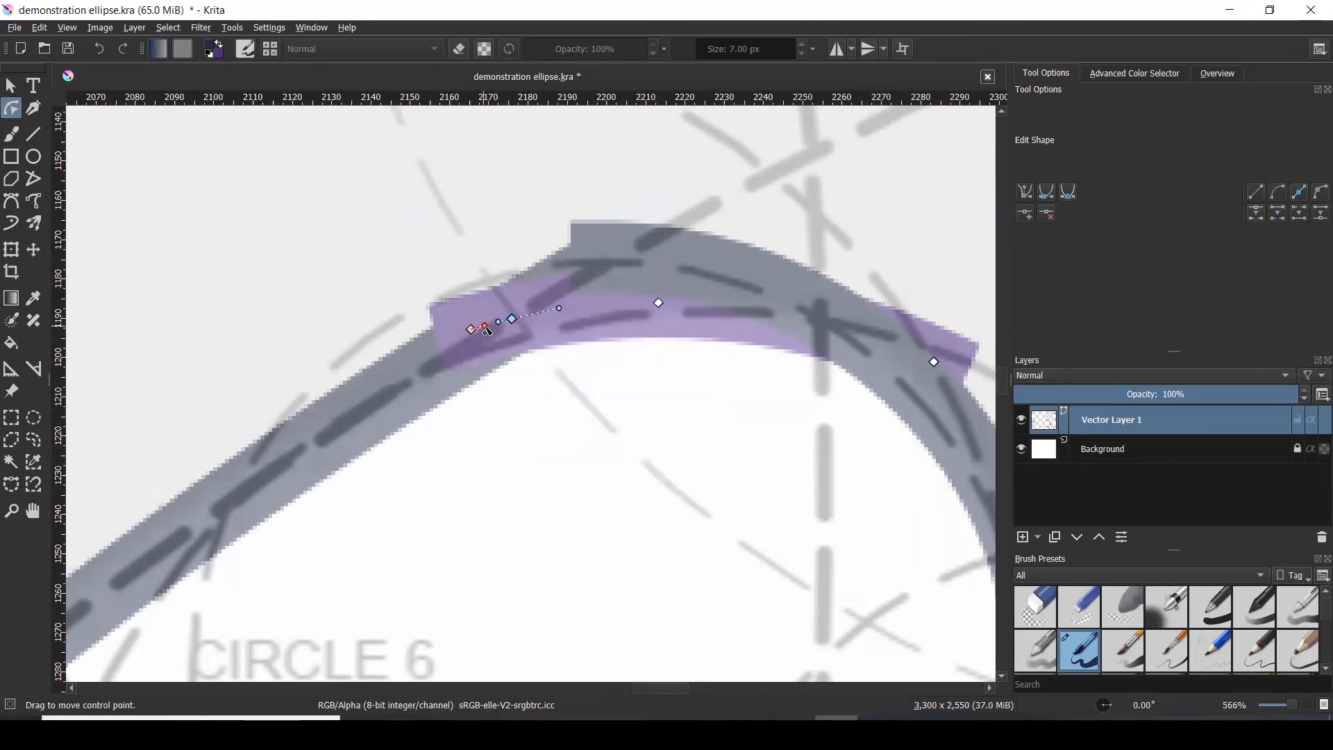
scroll(489, 332, "up", 2)
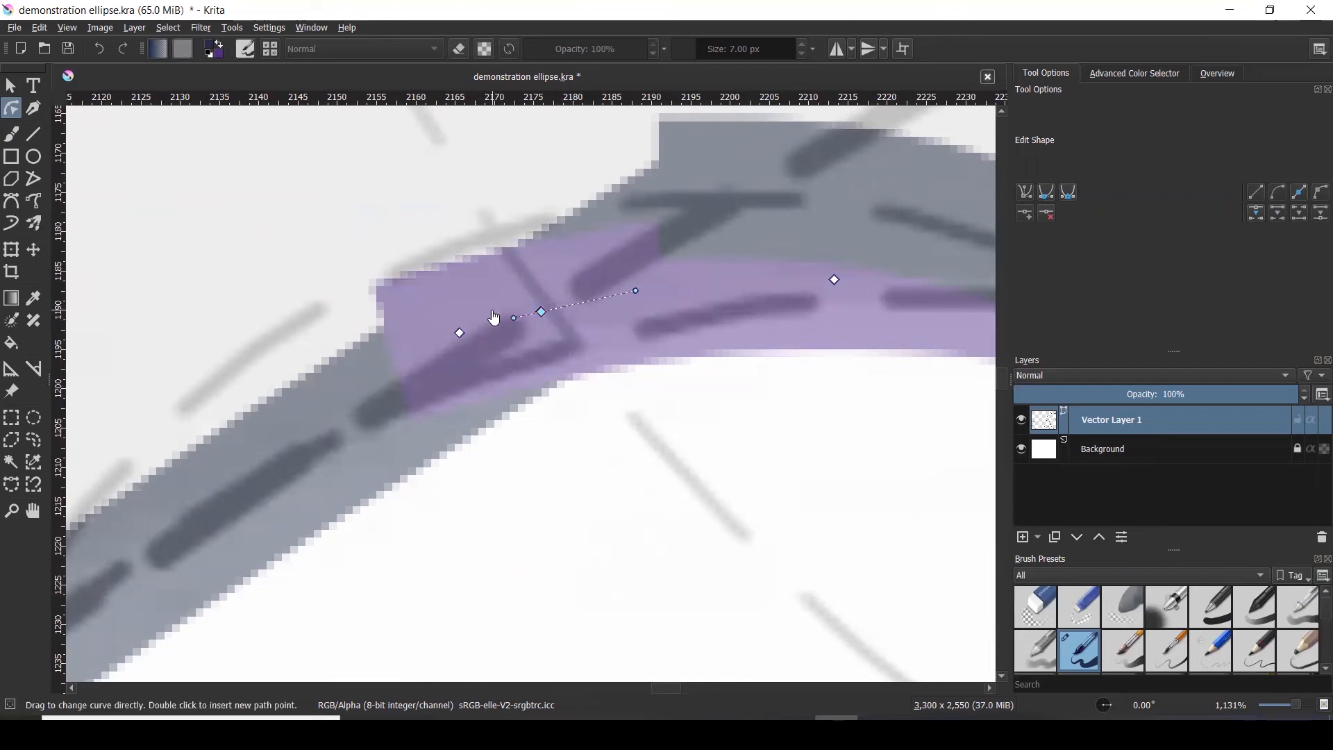
right_click(492, 310)
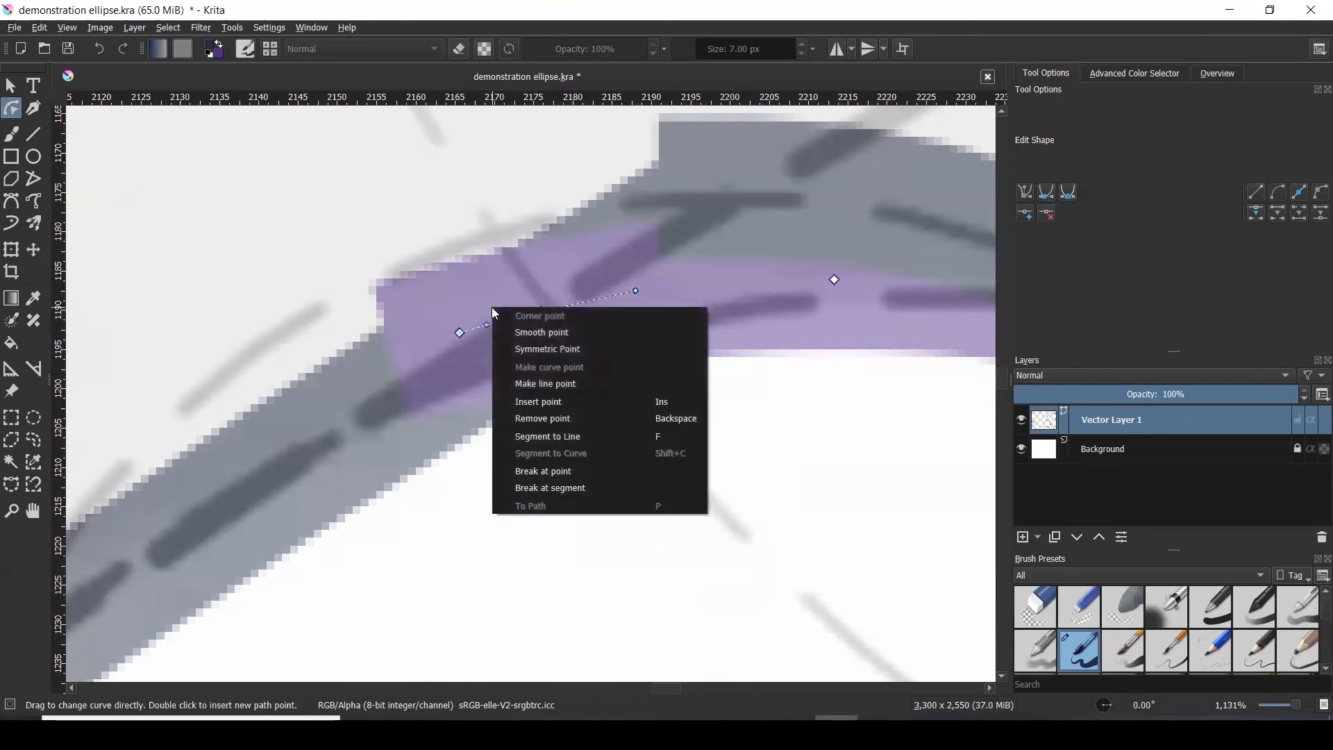
left_click(600, 490)
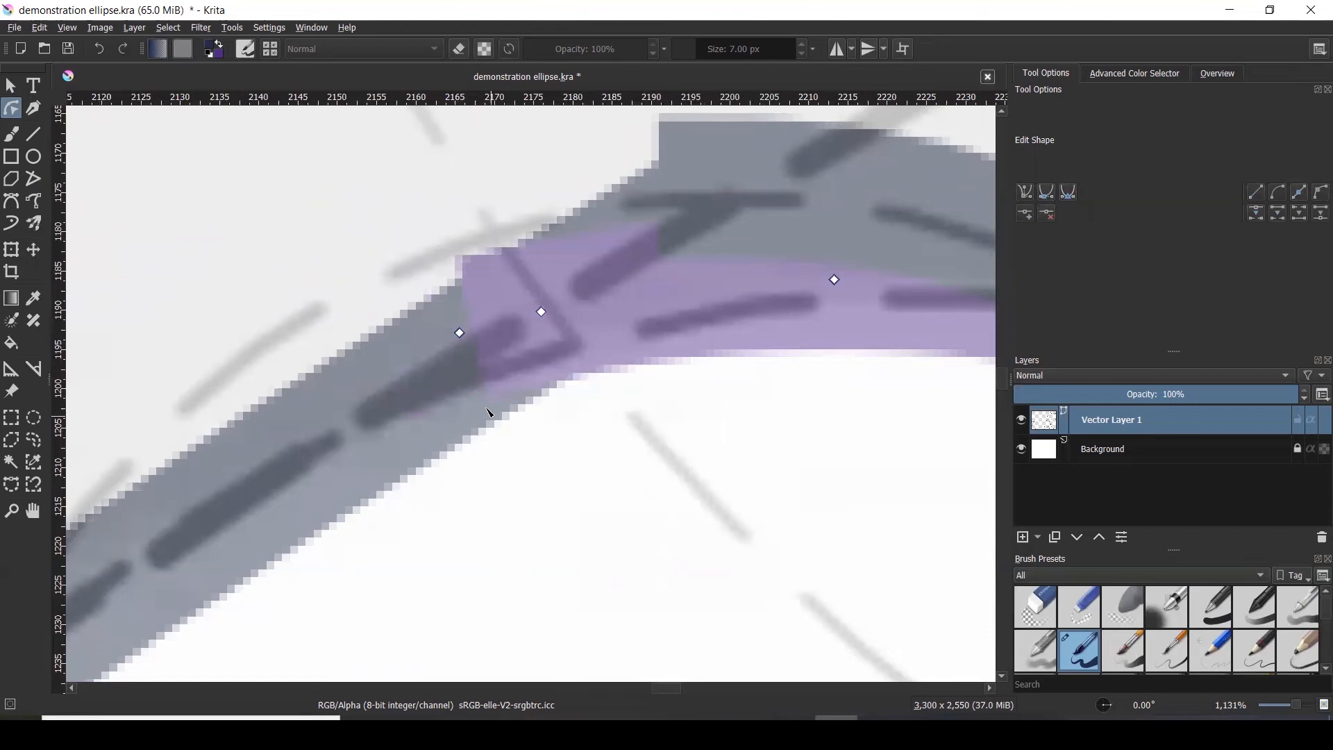
- Insert a point near the right end of the short purple arc and break the end segment beyond it
scroll(488, 408, "down", 3)
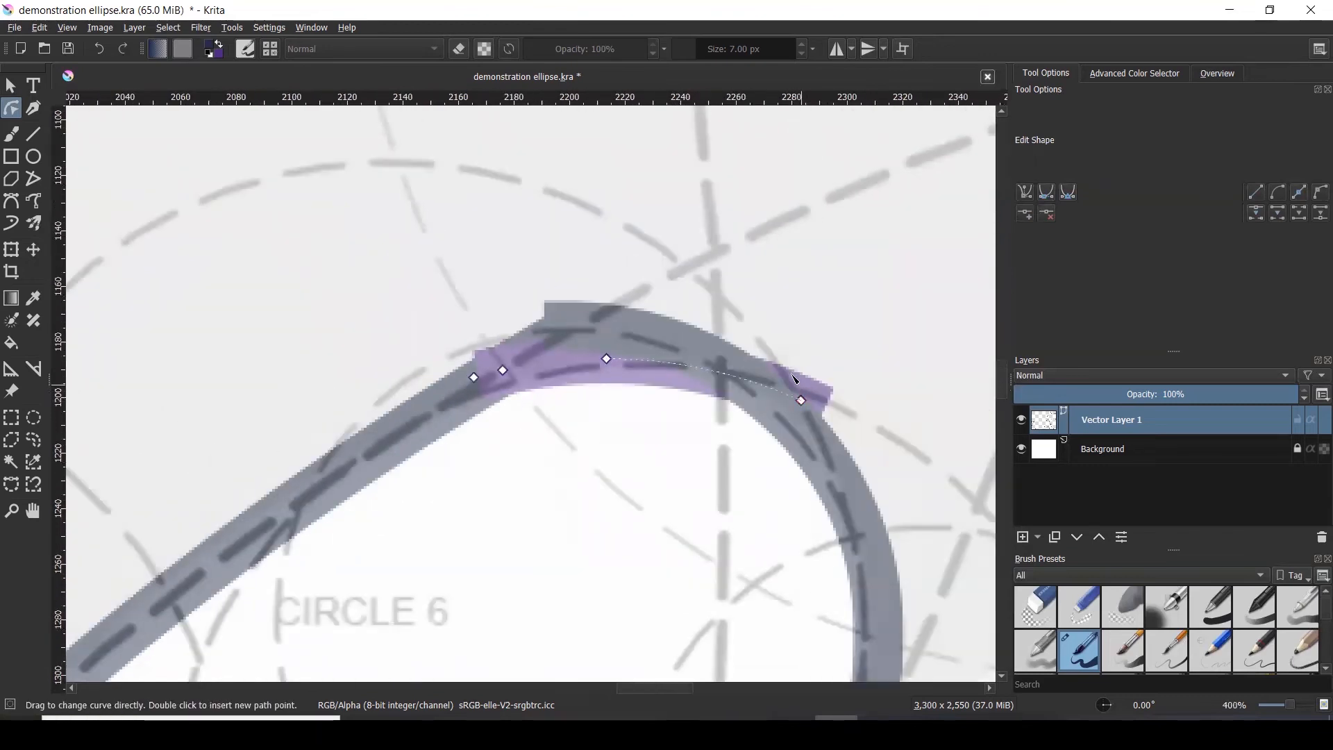
left_click(631, 381)
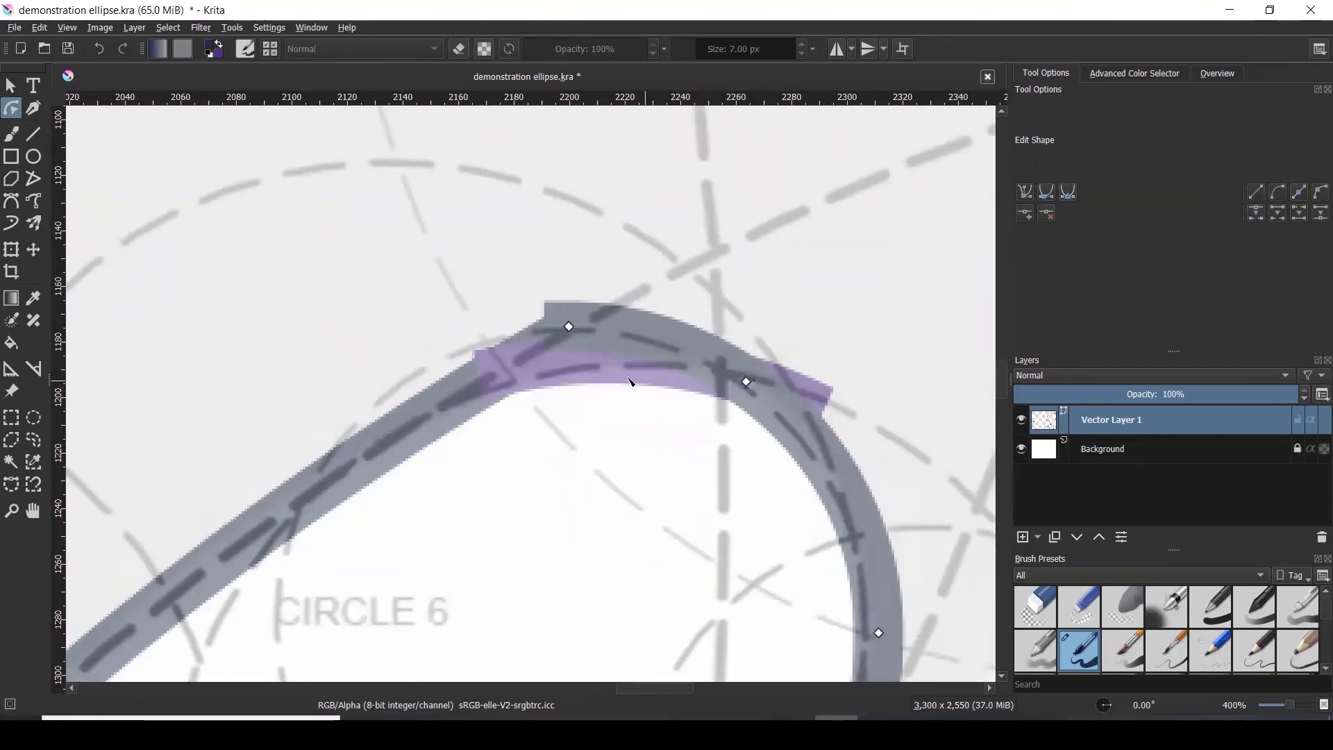
left_click(506, 382)
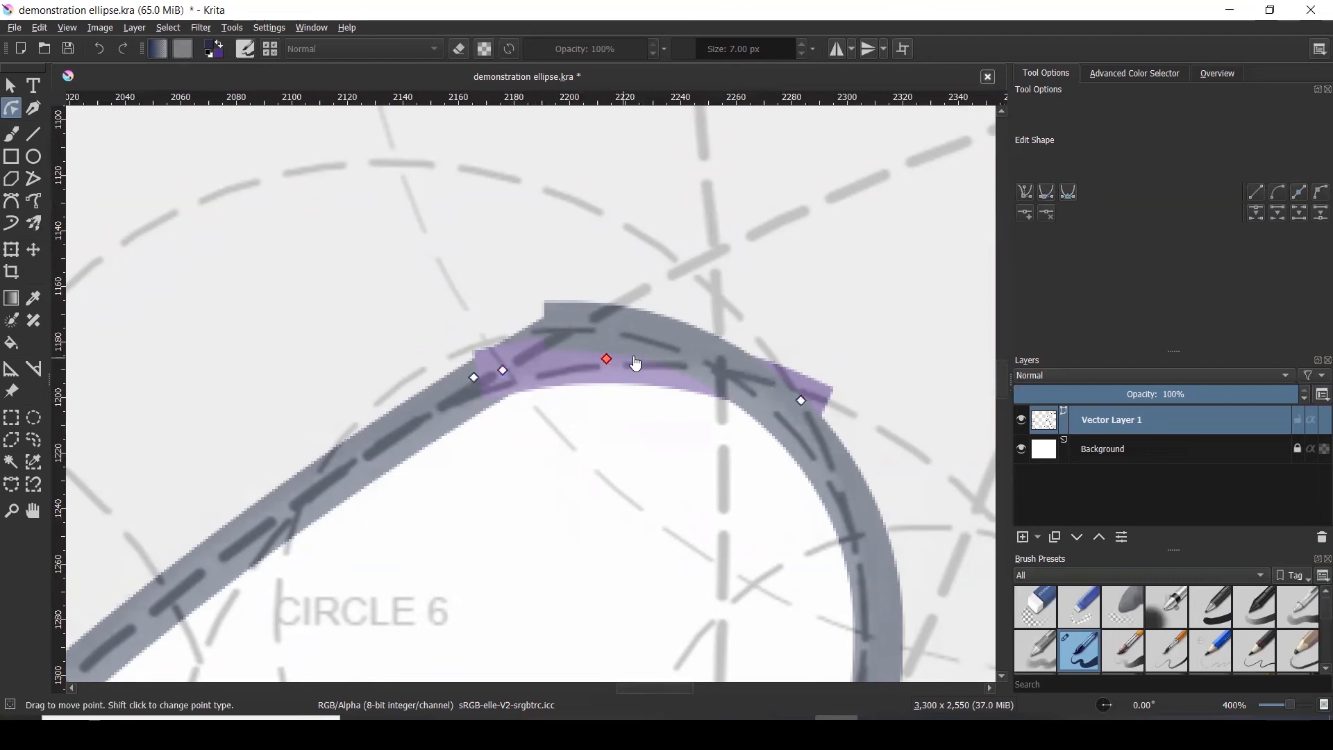
right_click(762, 389)
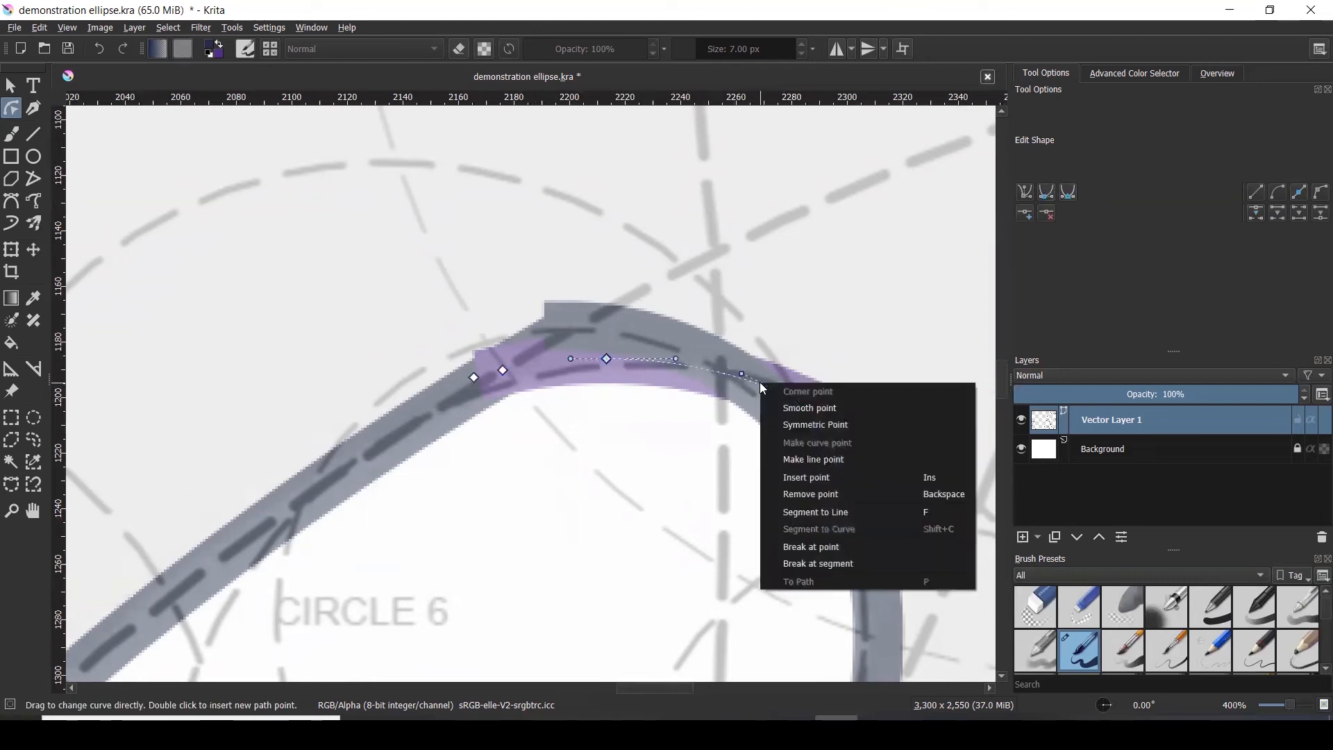
left_click(821, 473)
scroll(787, 398, "up", 2)
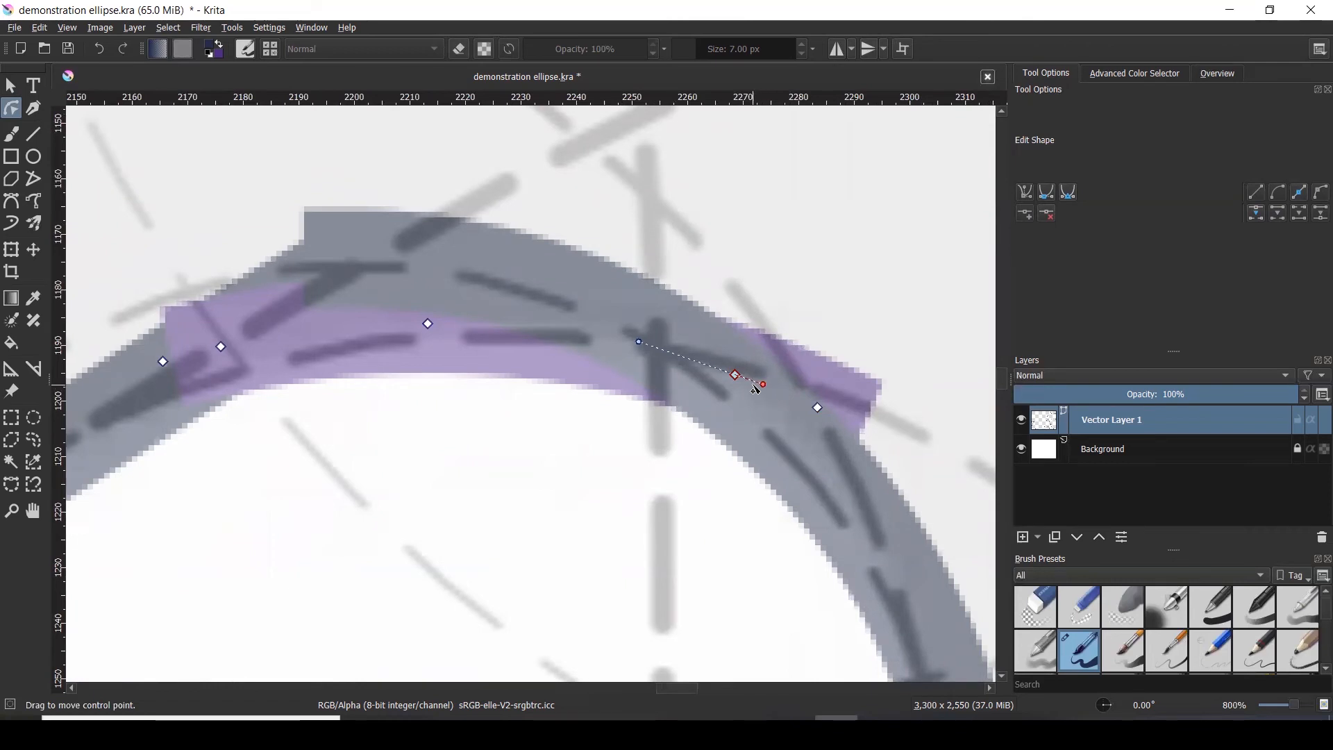
right_click(790, 382)
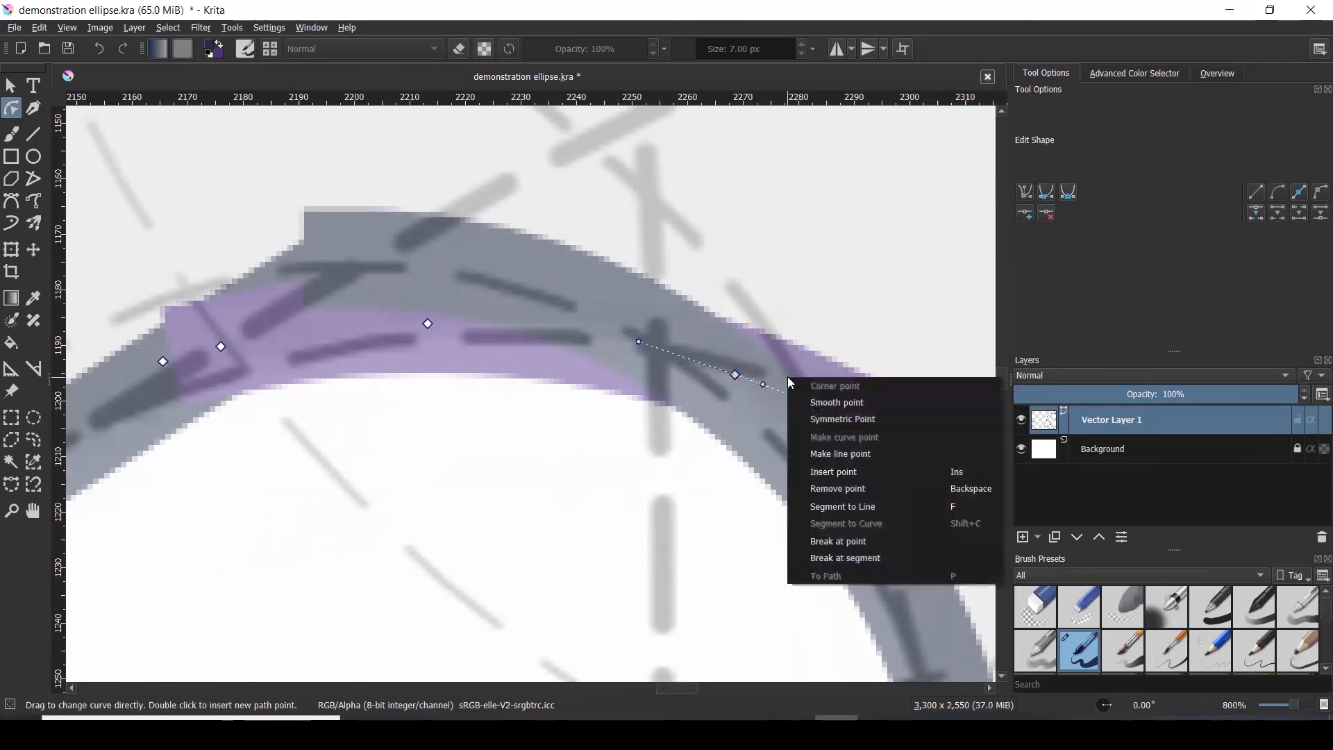
left_click(846, 558)
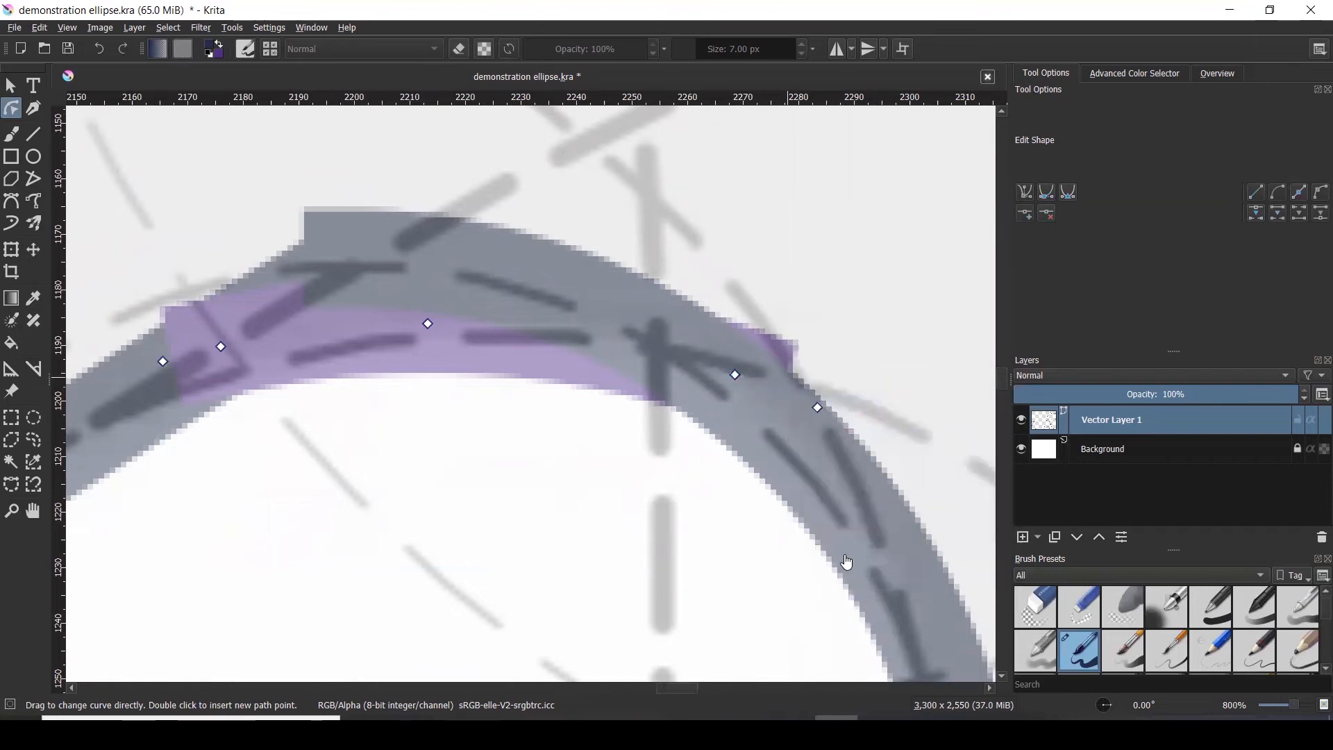
- Move the long purple arc back onto the right side of the second lower wing peak
scroll(798, 370, "down", 5)
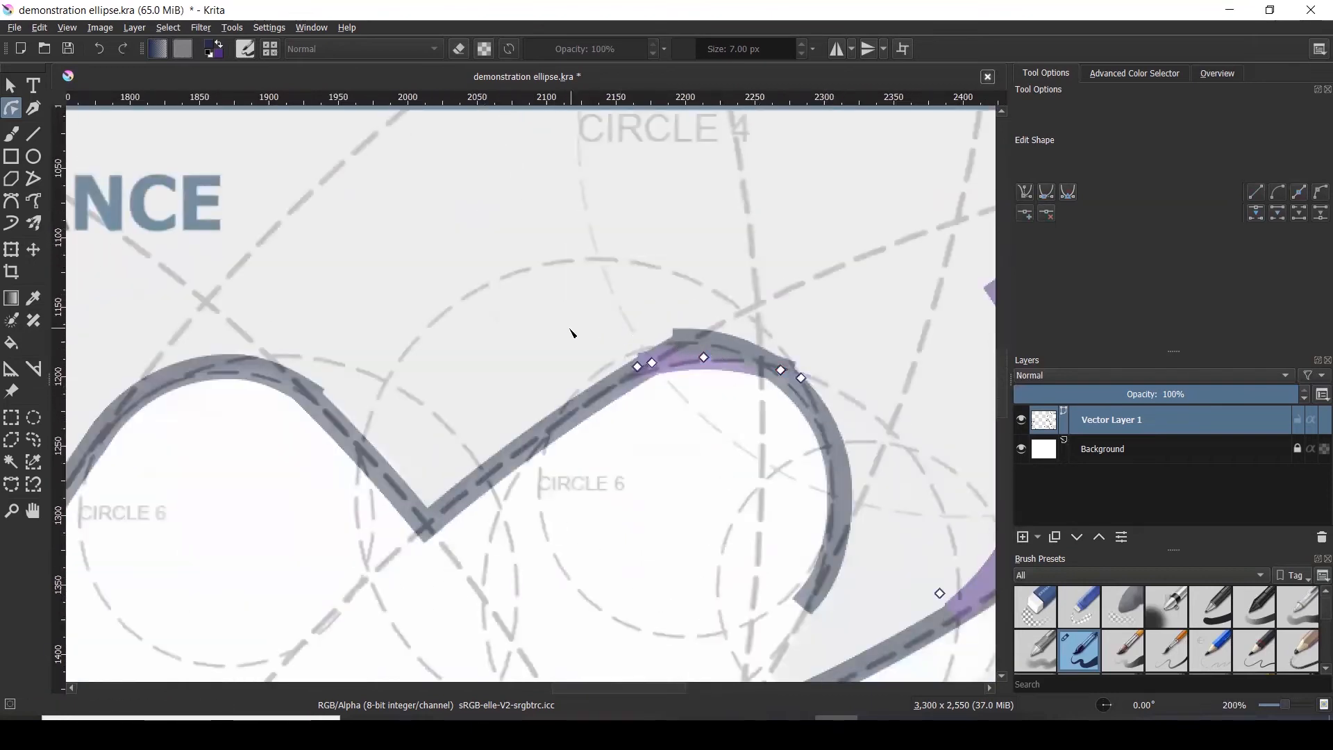
scroll(574, 334, "down", 3)
left_click(724, 363)
scroll(722, 371, "up", 2)
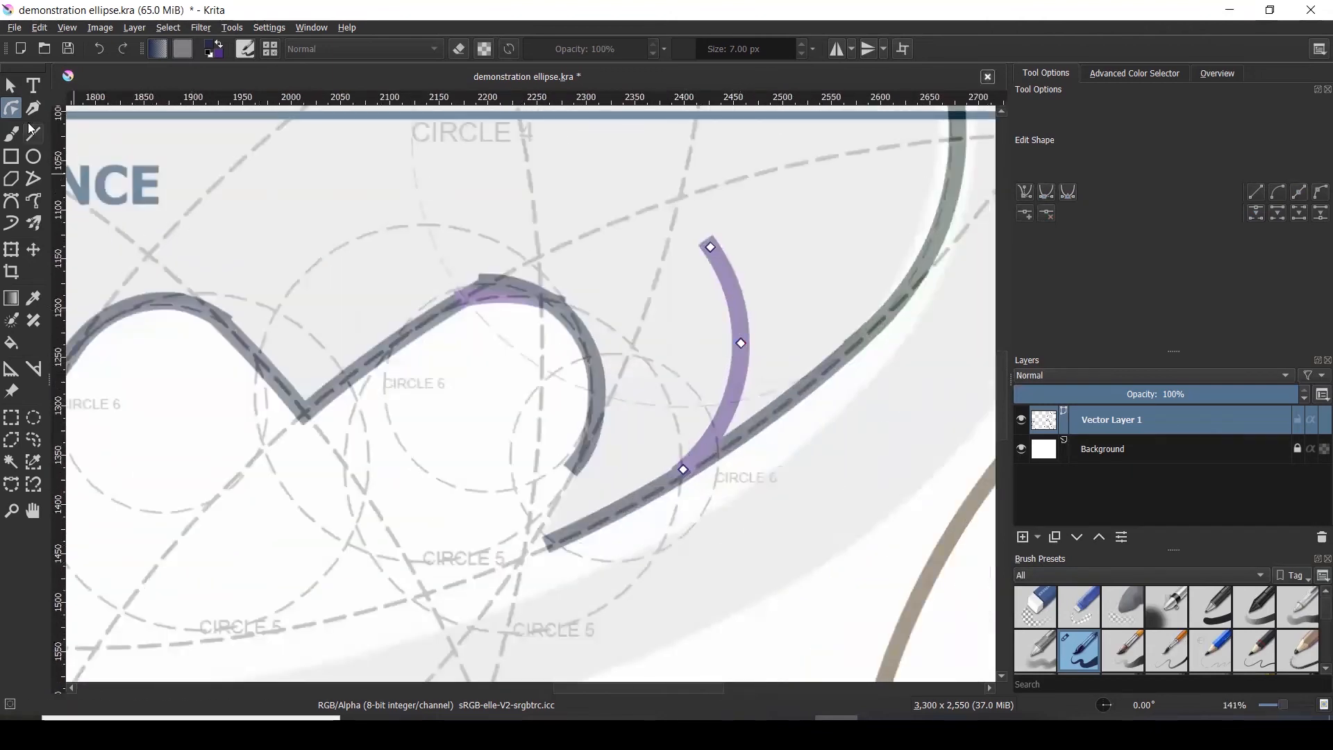
left_click(11, 85)
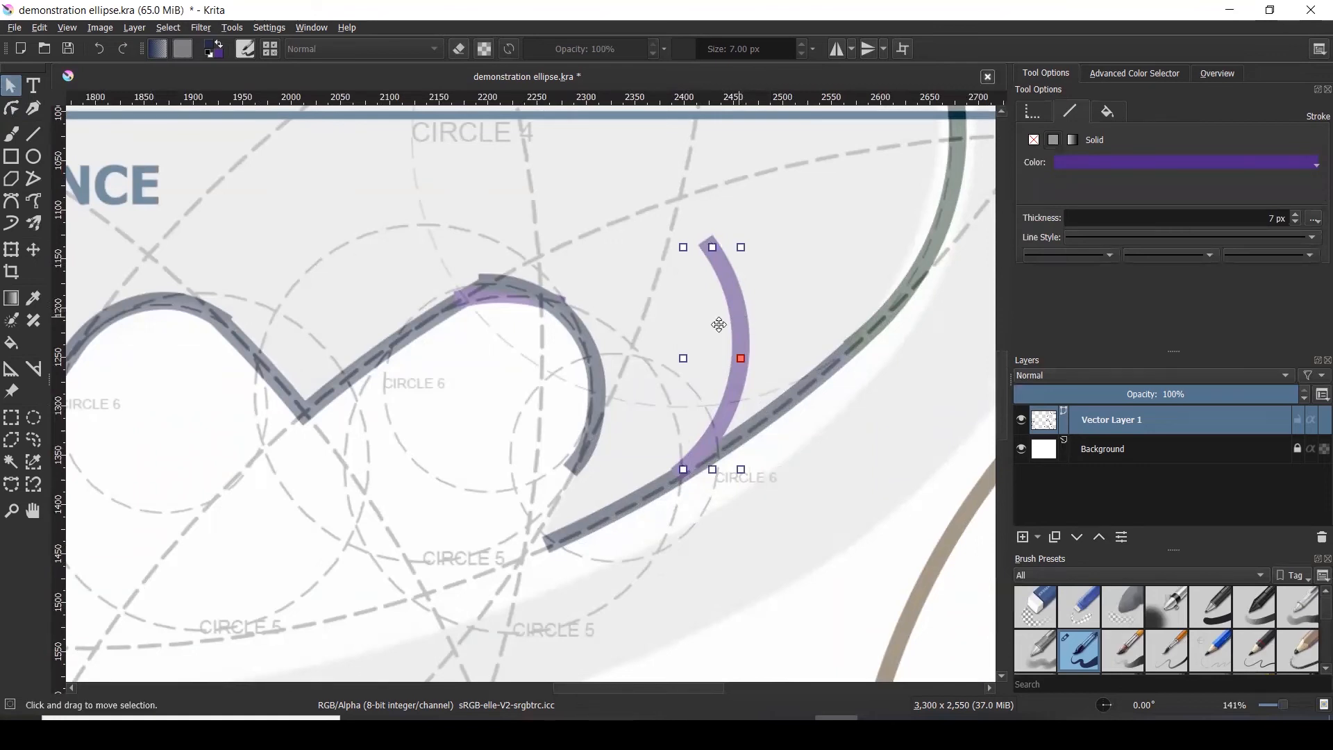
left_click_drag(713, 306, 579, 351)
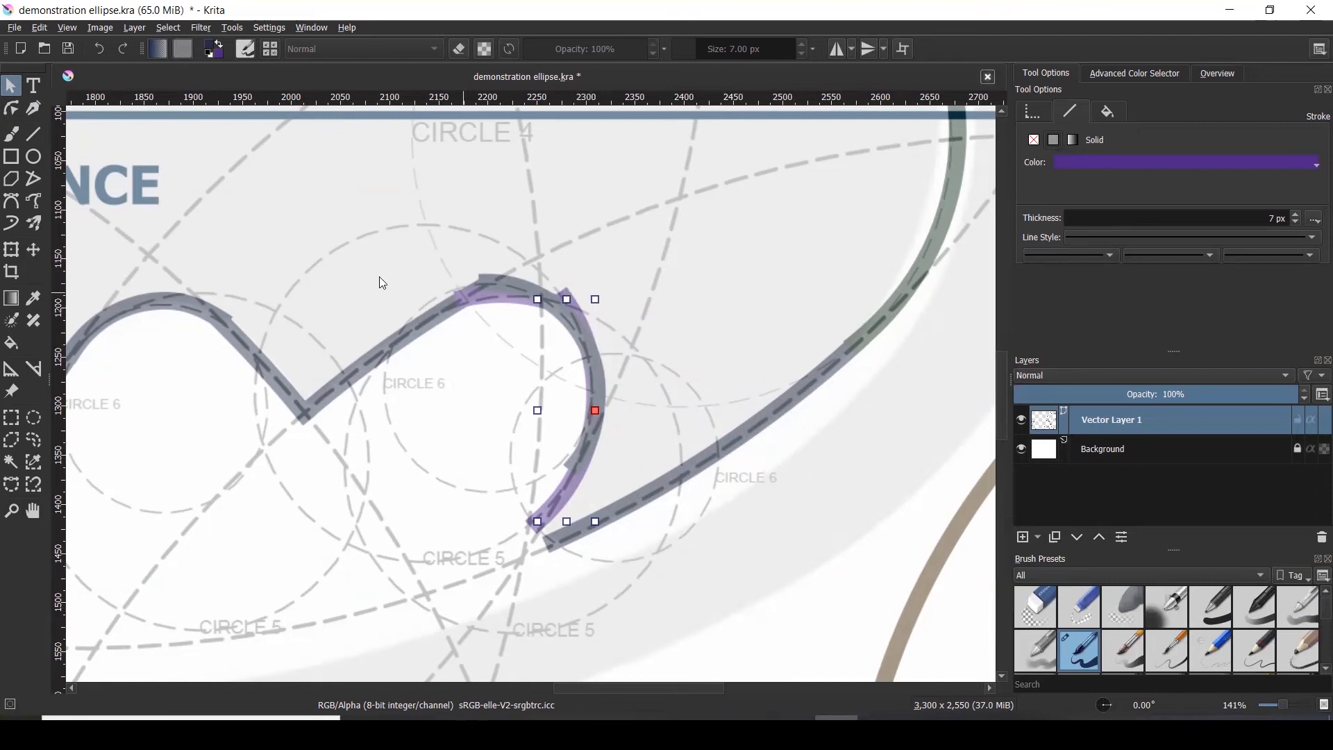
- Adjust the upper and lower end points of the long purple arc to fit the peak's outline and the dashed guide
left_click(12, 108)
left_click(566, 302)
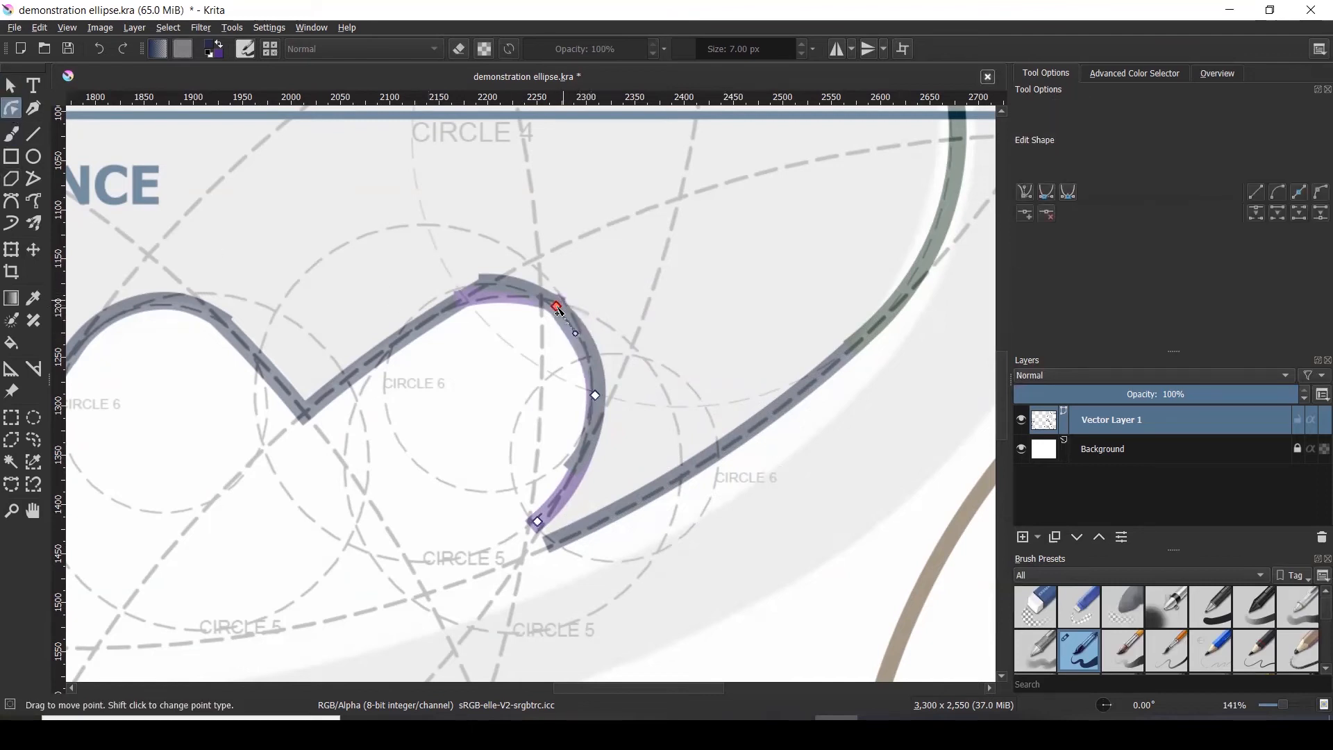
mouse_move(547, 525)
left_mouse_down()
mouse_move(547, 540)
mouse_move(542, 528)
left_mouse_up()
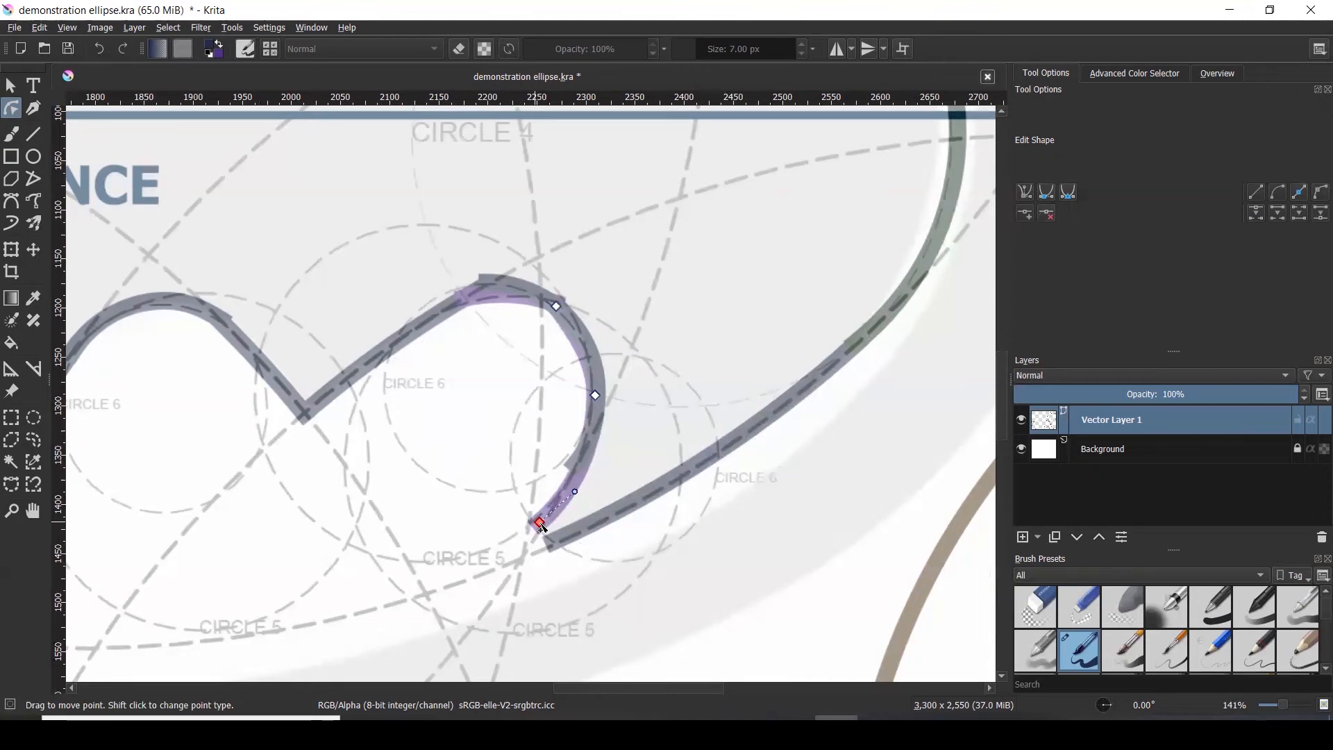
left_click_drag(542, 528, 530, 524)
scroll(693, 449, "down", 3)
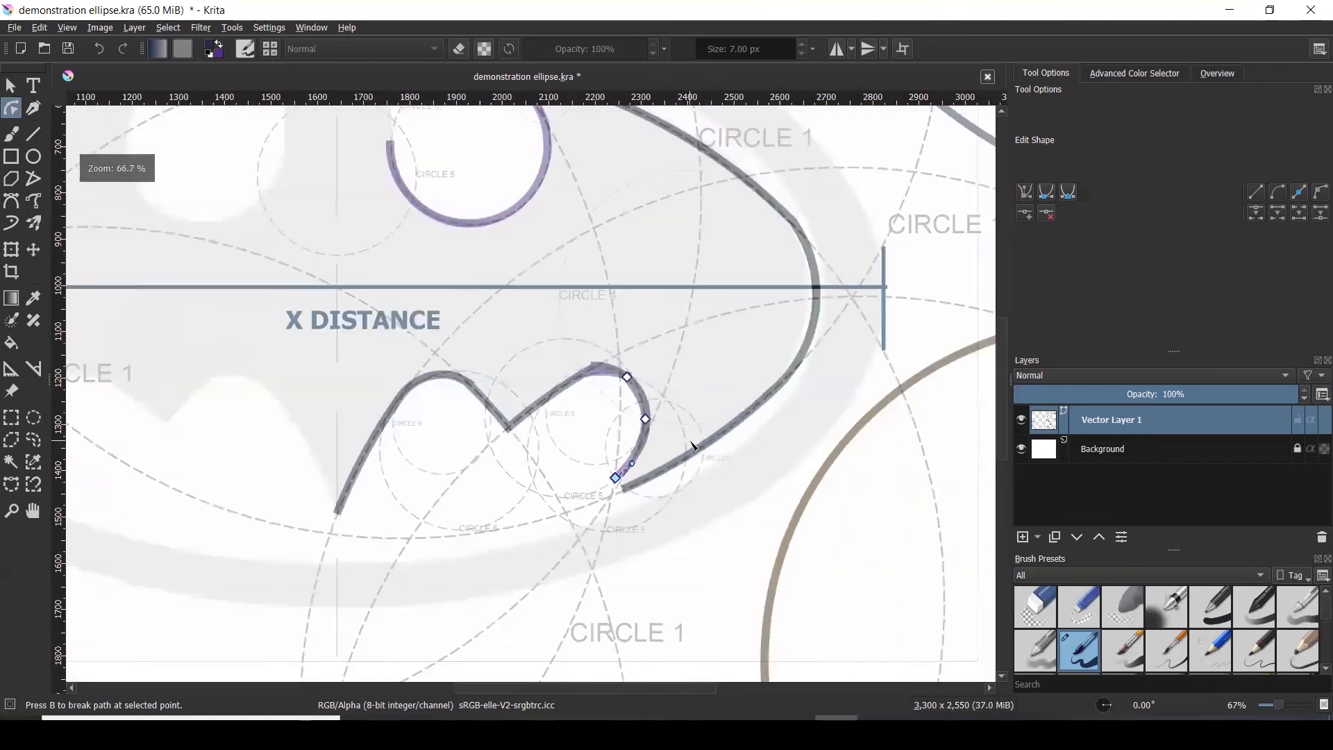
- Copy the largest circle beside the LARGEST label and paste the copy over the emblem
left_click(11, 86)
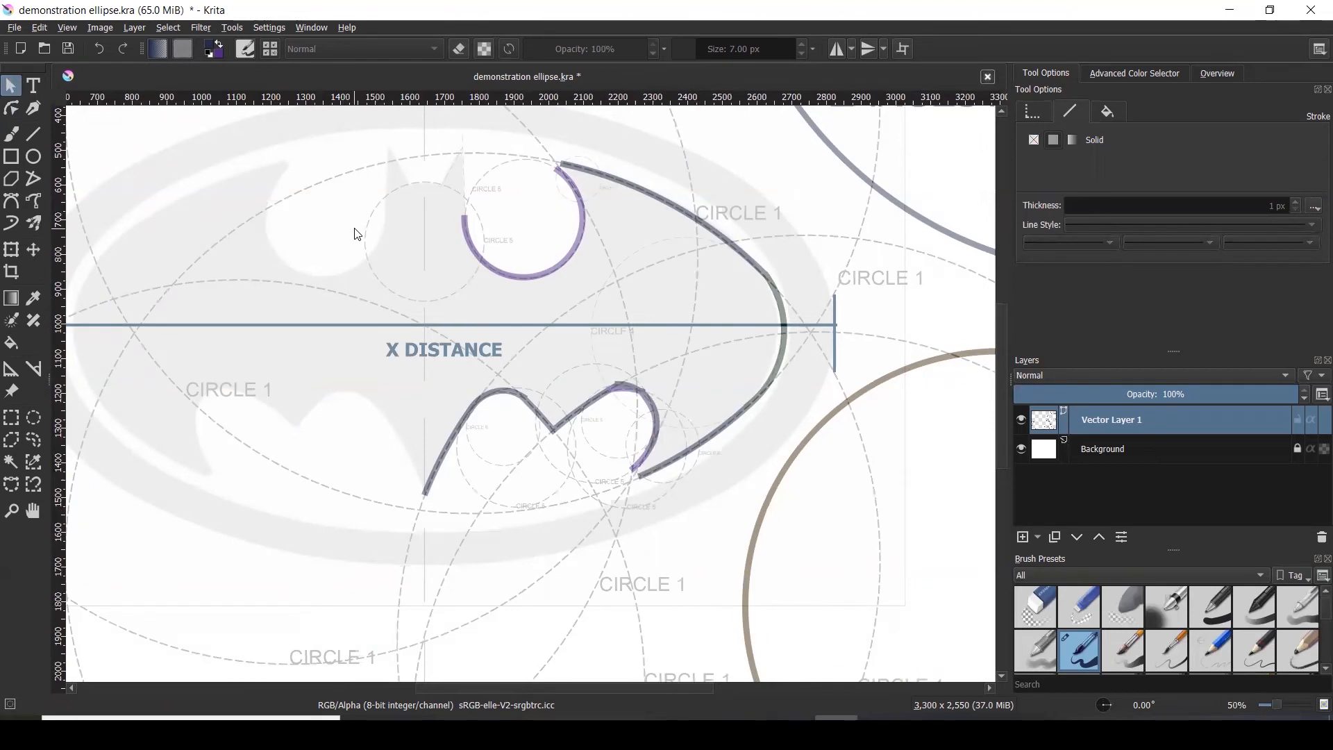
scroll(677, 251, "down", 2)
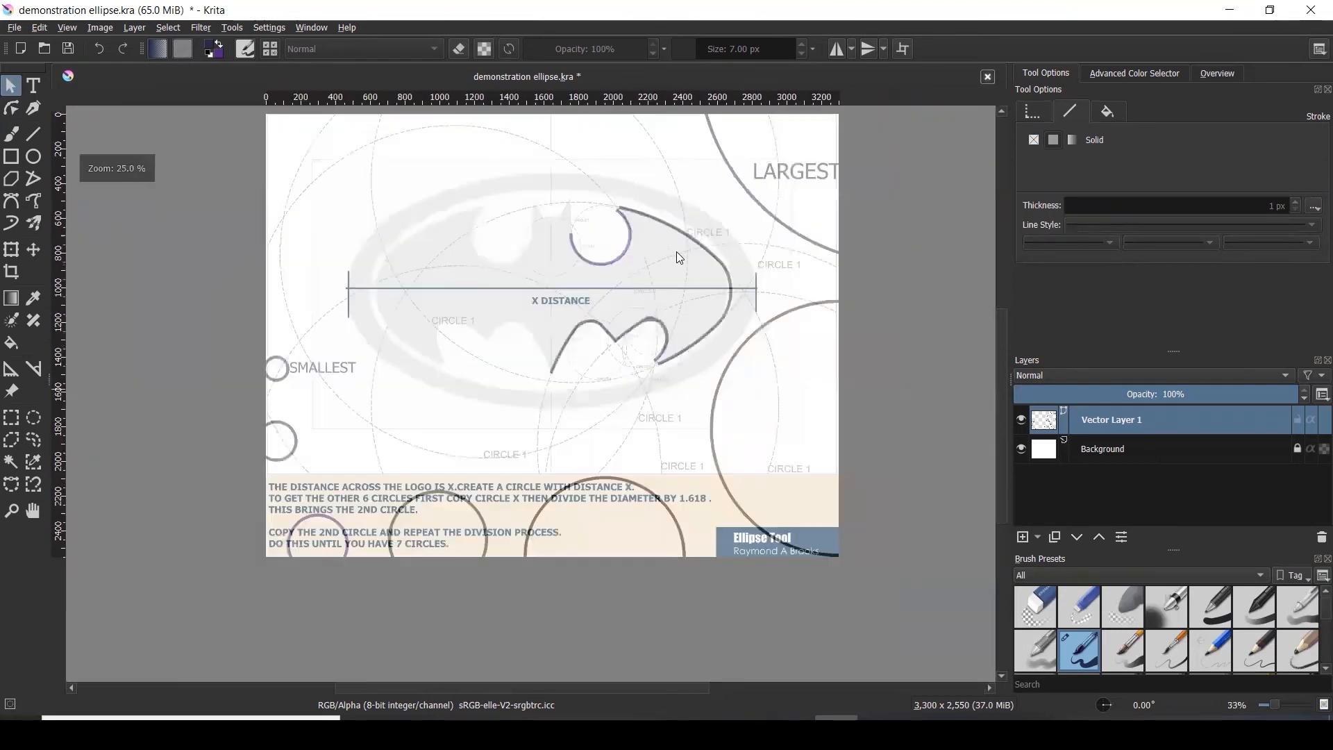
left_click(759, 189)
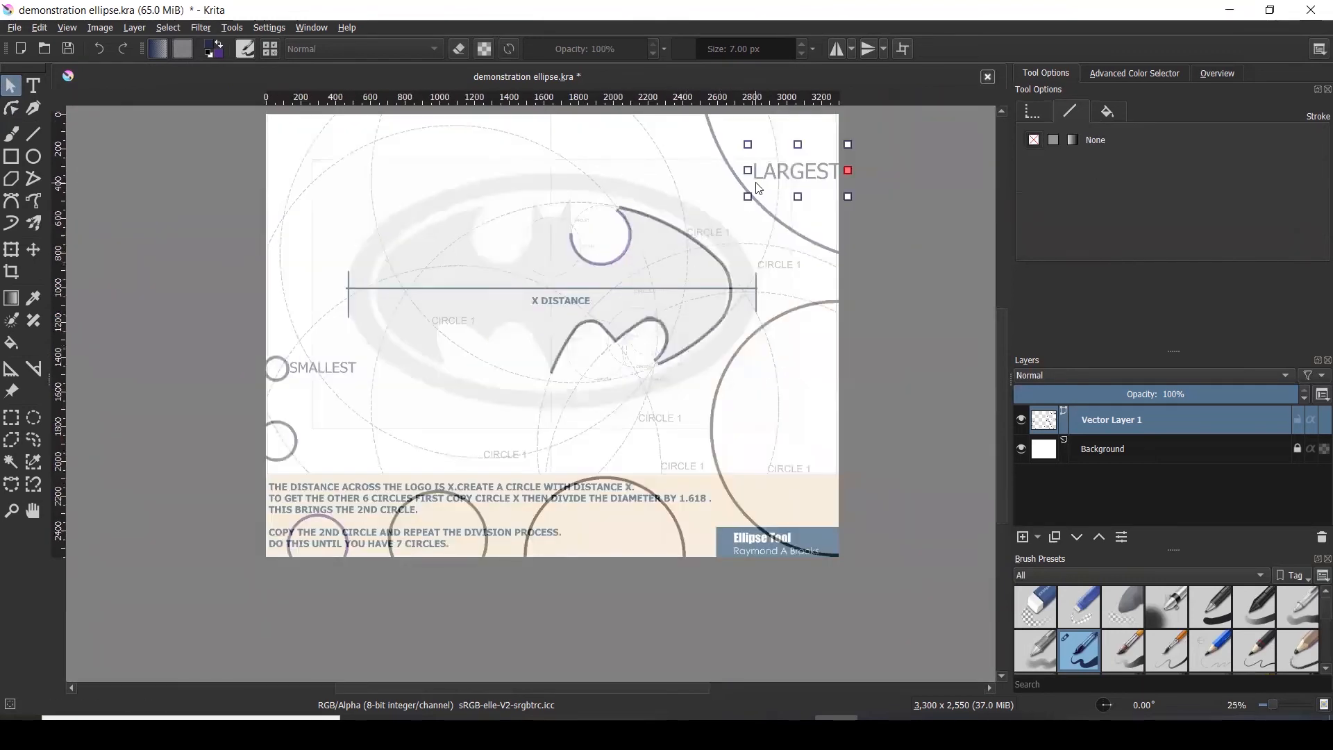
left_click(794, 231)
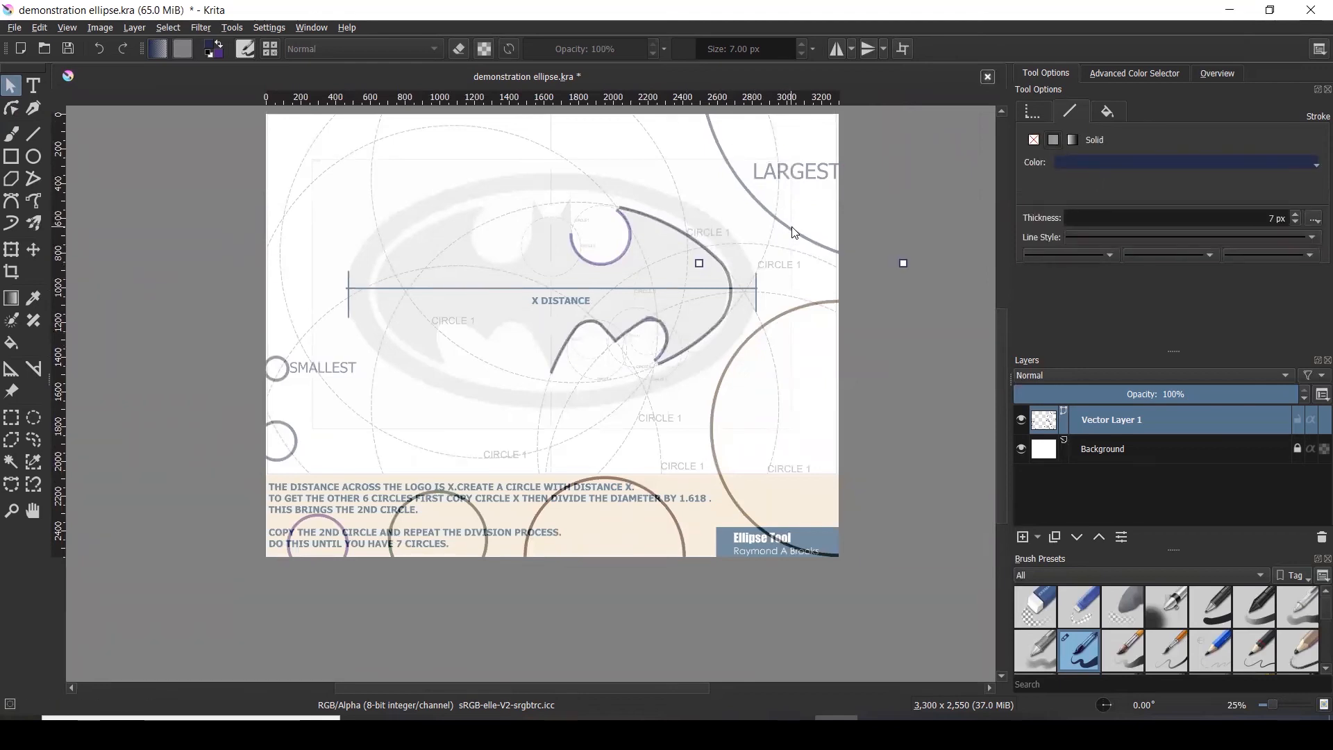
left_click(567, 389)
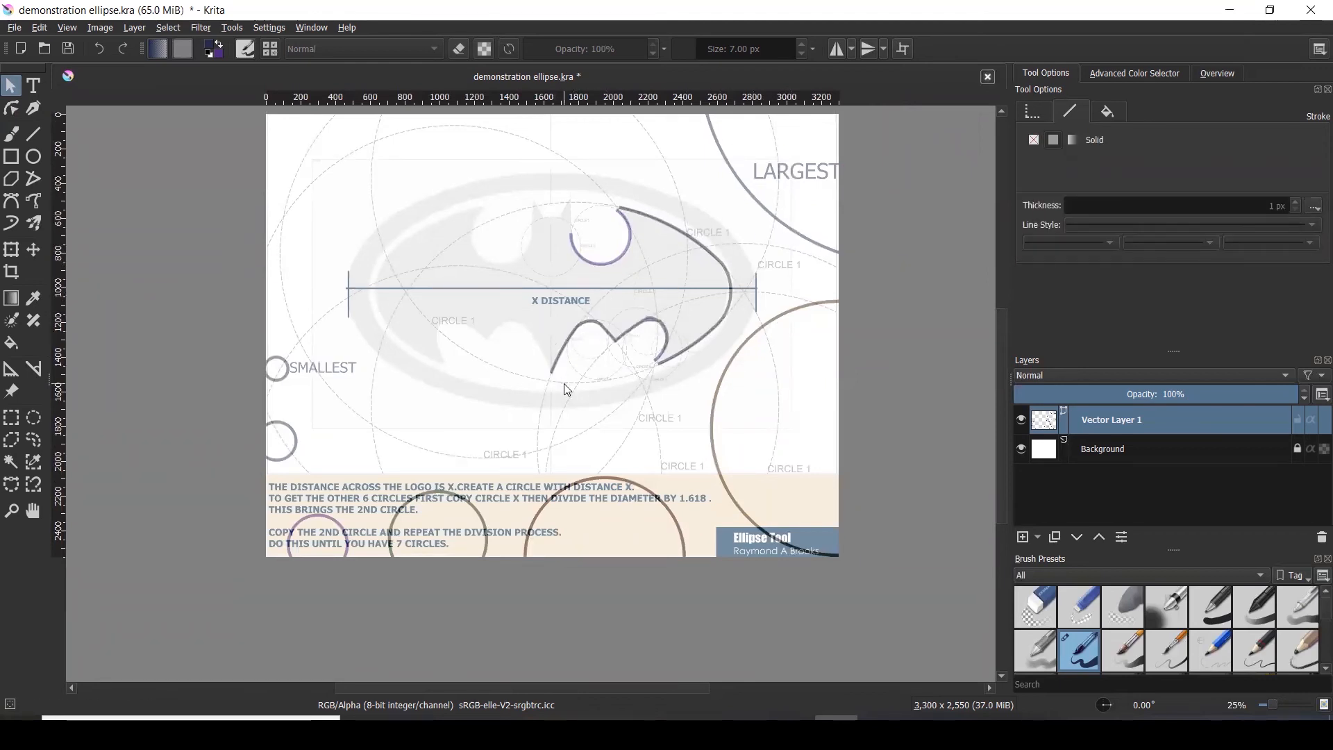
key("ctrl+v")
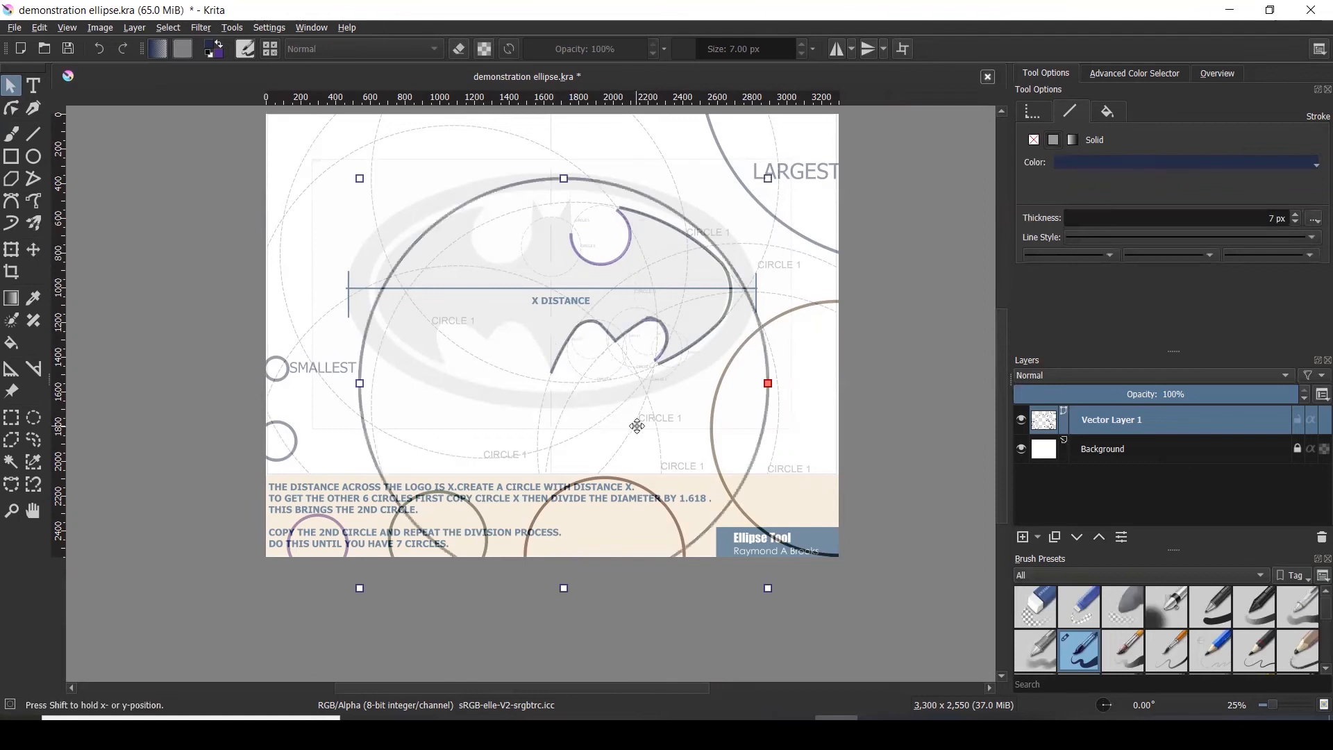
- Move the pasted largest circle onto its dashed guide so its edge runs through the lower wing tip right of the second peak
left_click_drag(604, 369, 599, 262)
scroll(670, 313, "up", 3)
left_click_drag(688, 315, 599, 411)
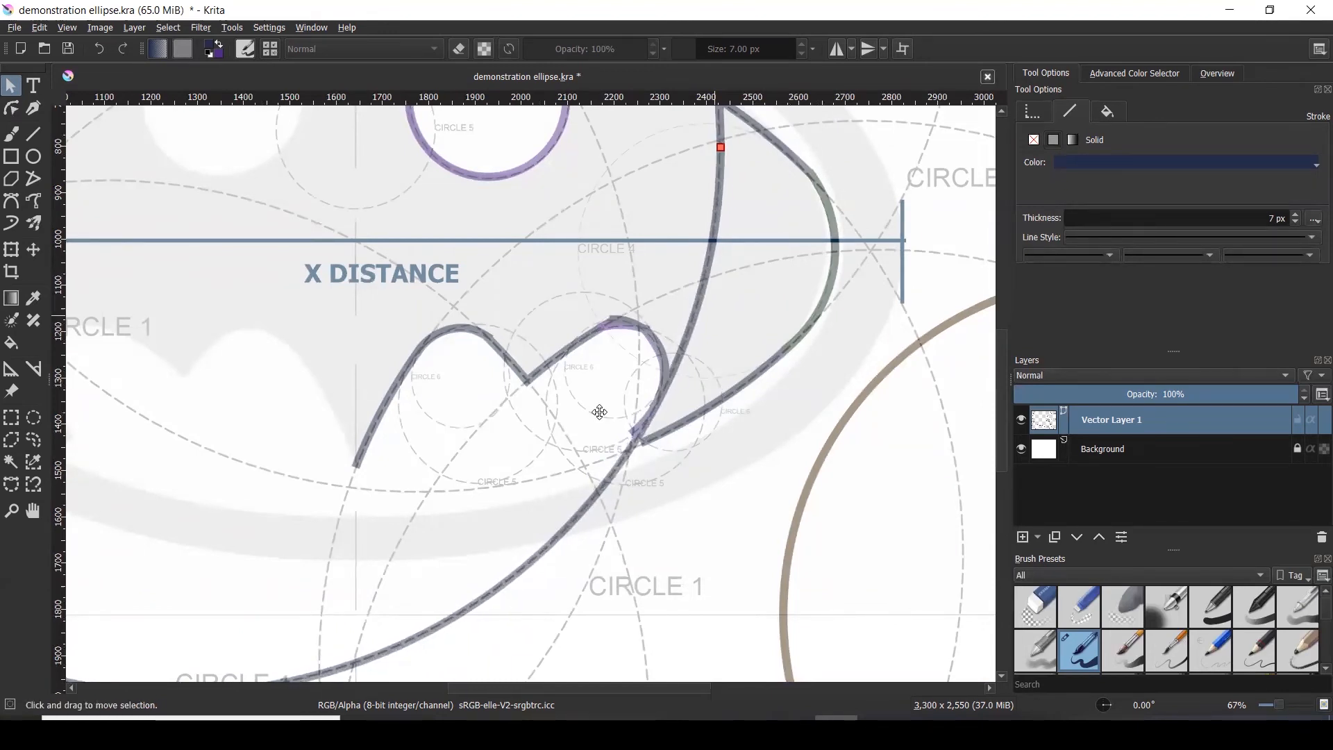
scroll(674, 399, "up", 3, "ctrl")
scroll(664, 399, "down", 2, "ctrl")
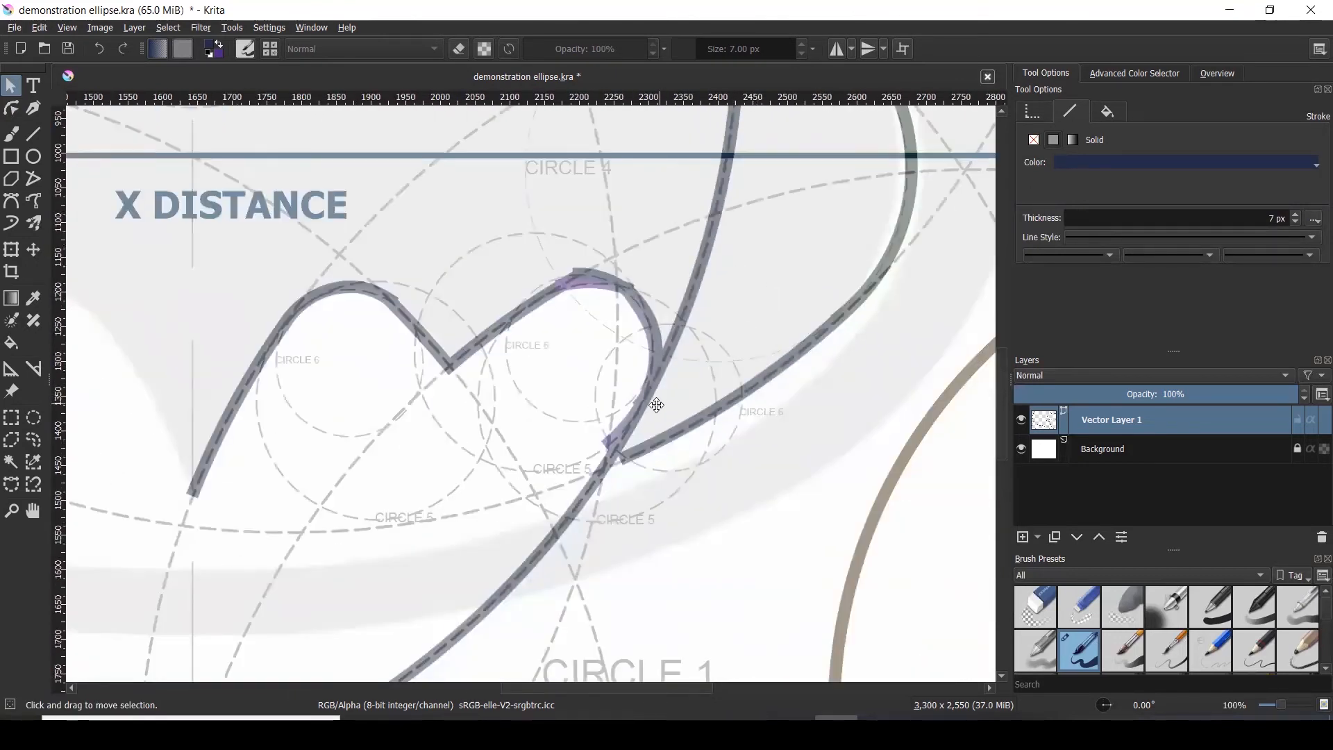
- Insert two points on the circle, one at the lower wing tip and one where it meets the second peak's right side
left_click(16, 114)
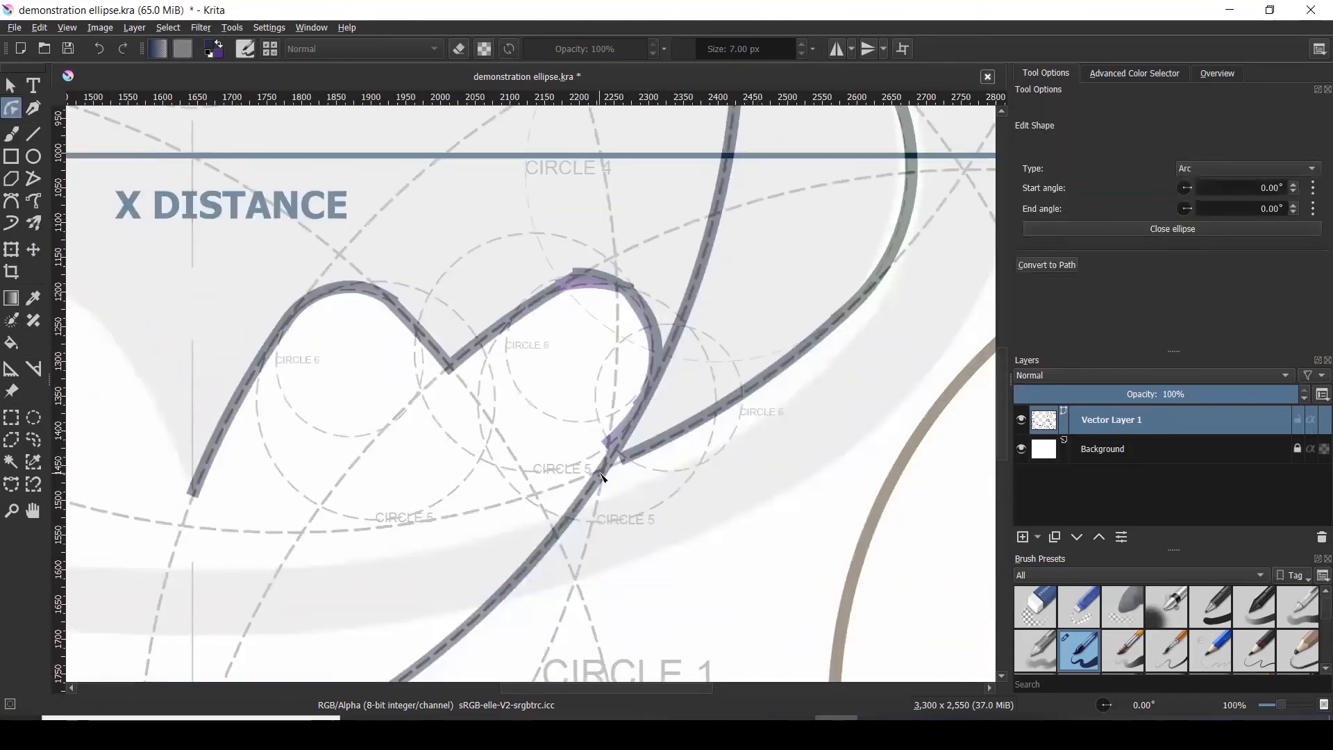
left_click(602, 477)
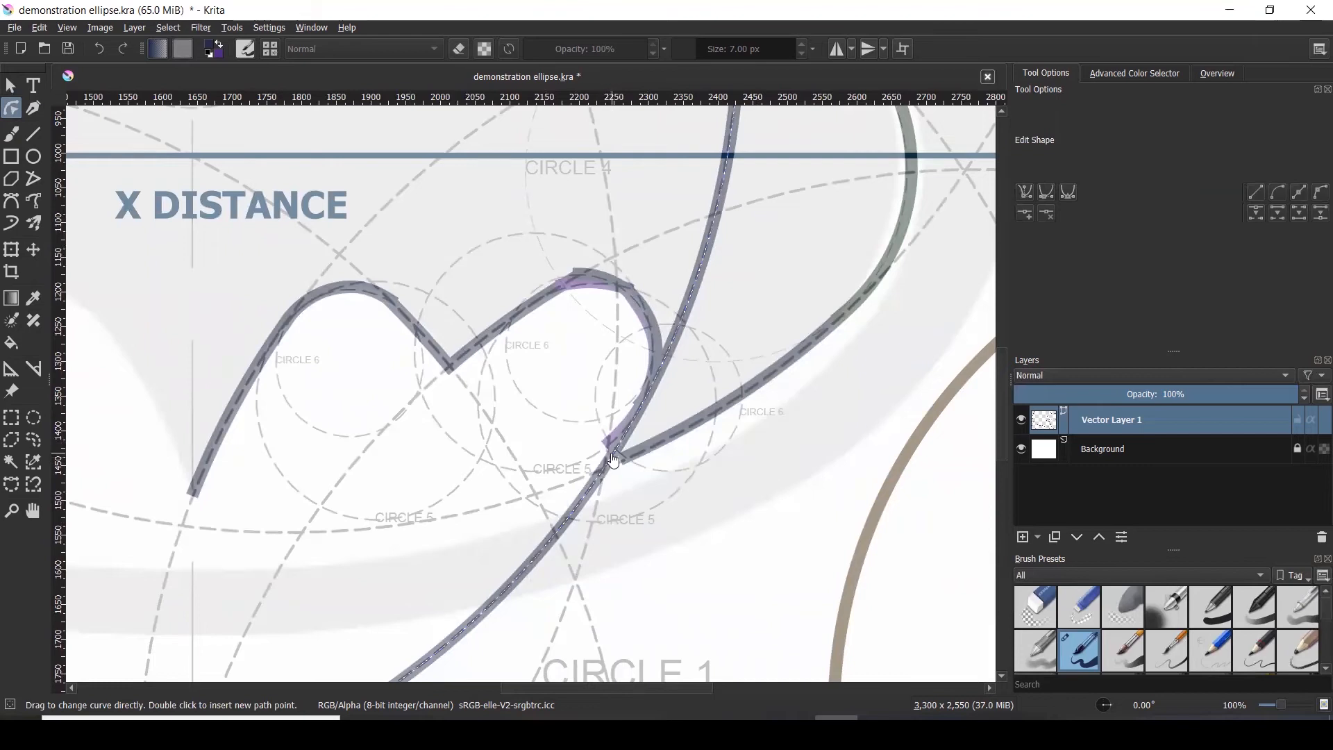
scroll(613, 460, "up", 2, "ctrl")
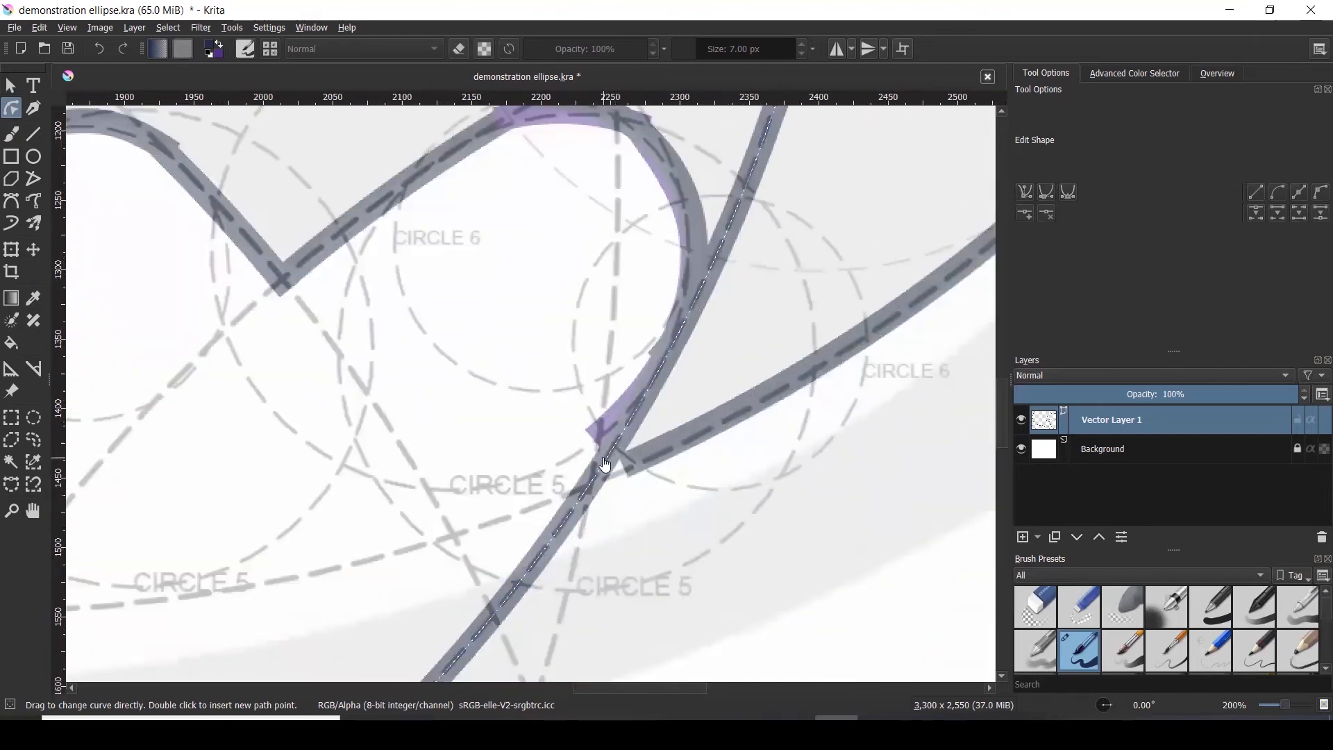
right_click(604, 465)
left_click(646, 553)
scroll(647, 554, "down", 1, "ctrl")
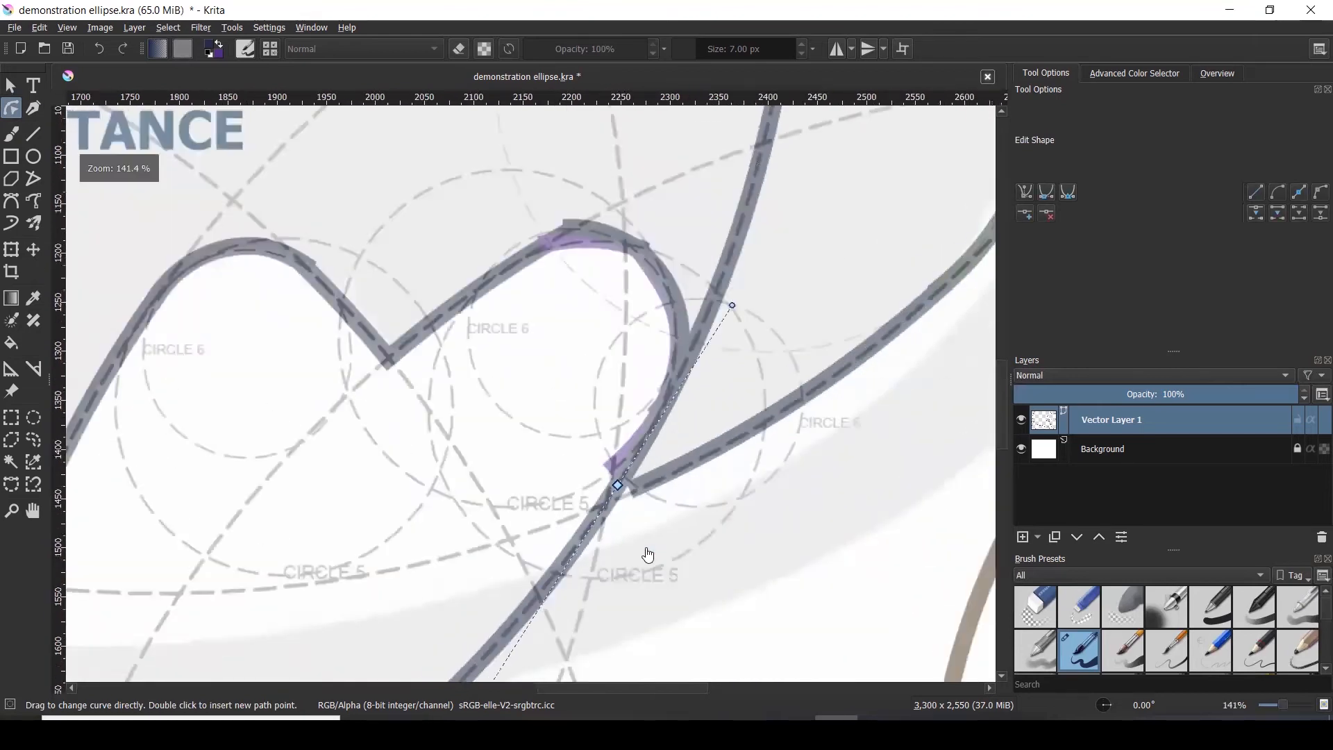
scroll(691, 417, "down", 1, "ctrl")
scroll(702, 389, "up", 2, "ctrl")
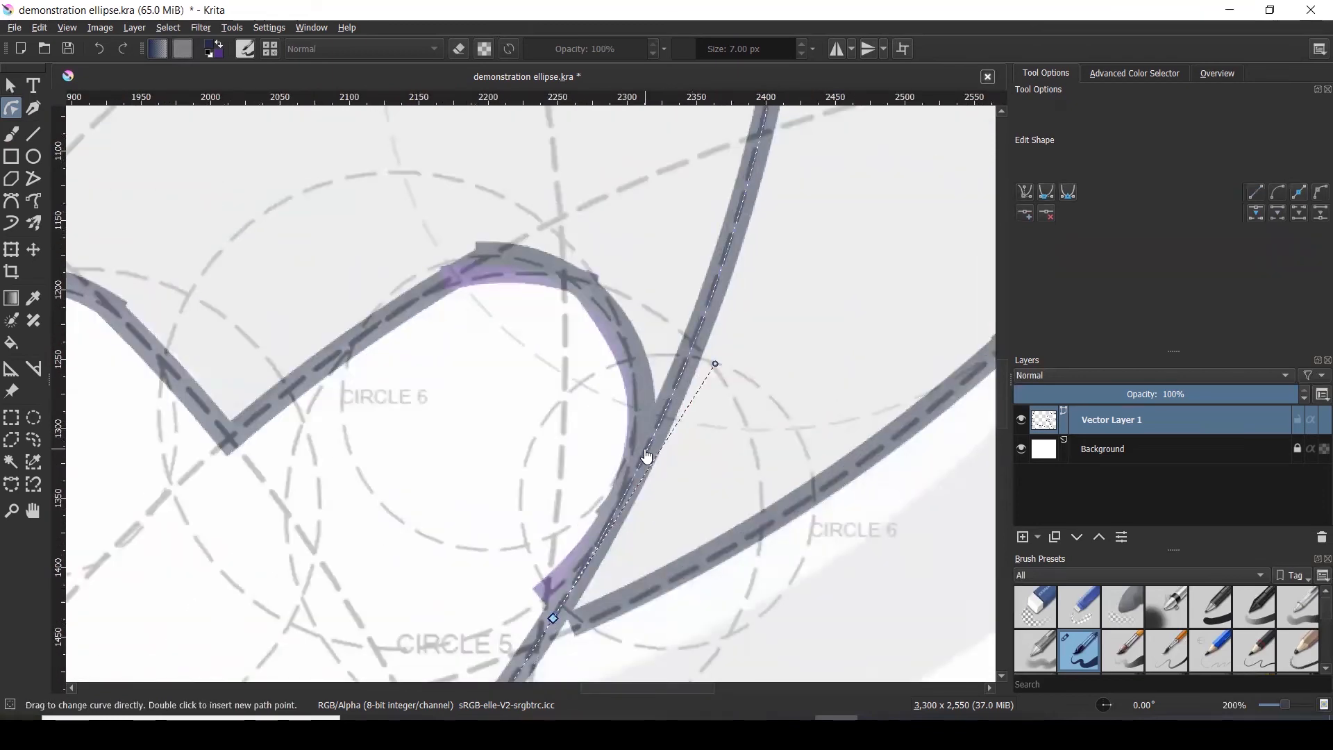
right_click(647, 457)
left_click(710, 536)
- Break the circle's segments beyond both inserted points to isolate the short piece leading to the wing tip
right_click(673, 400)
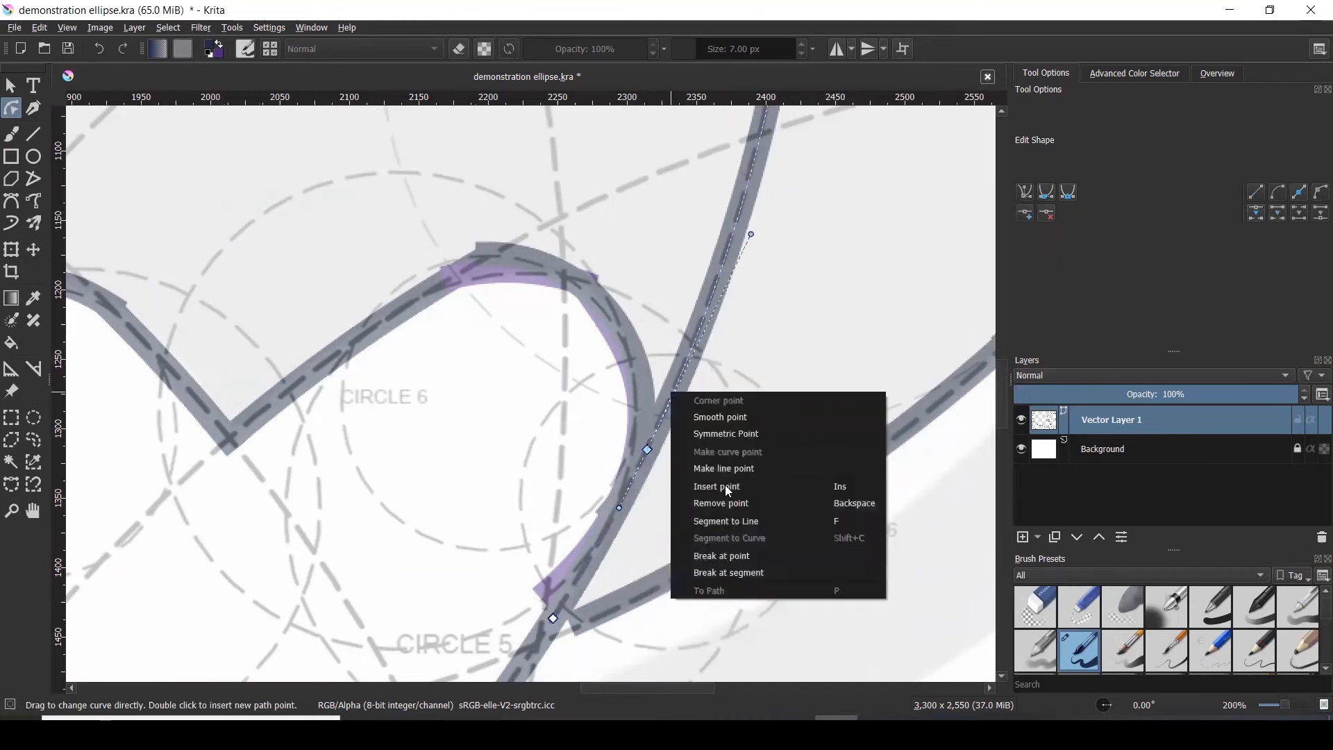
left_click(738, 565)
scroll(755, 397, "down", 3)
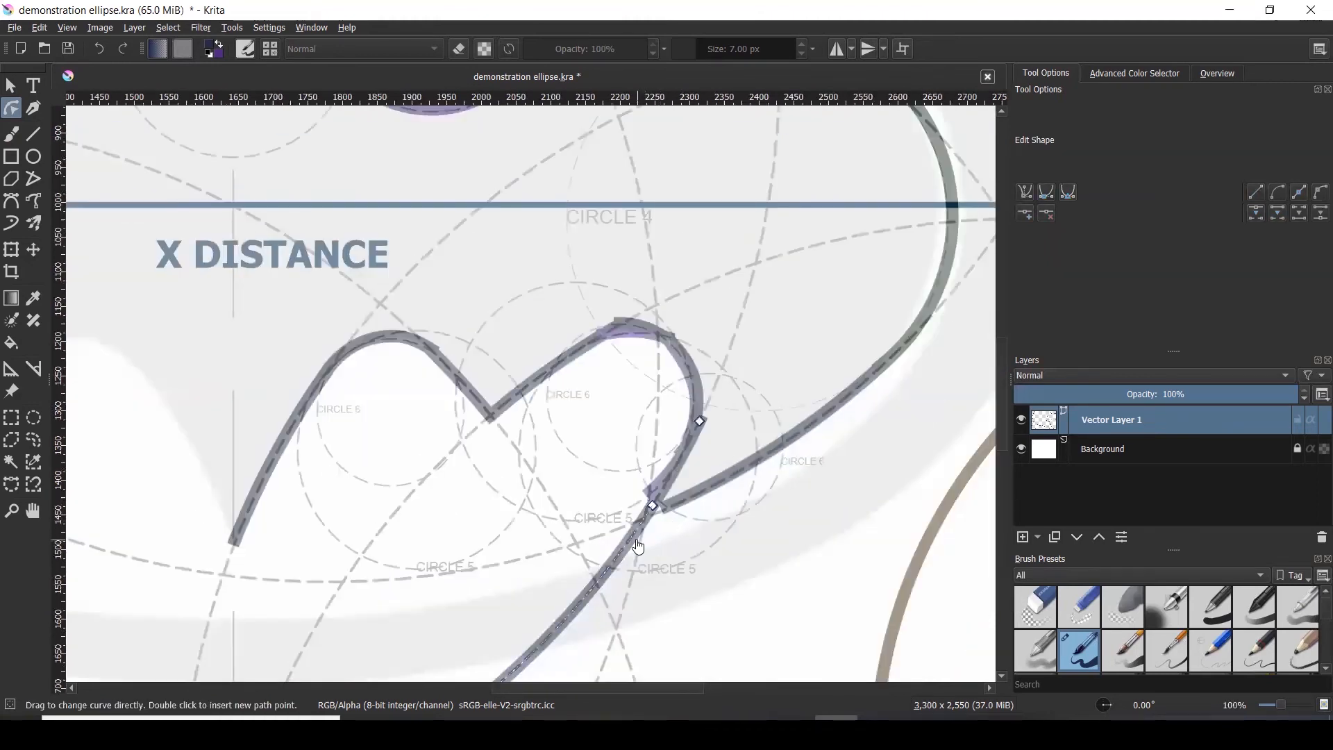
right_click(638, 547)
left_click(746, 710)
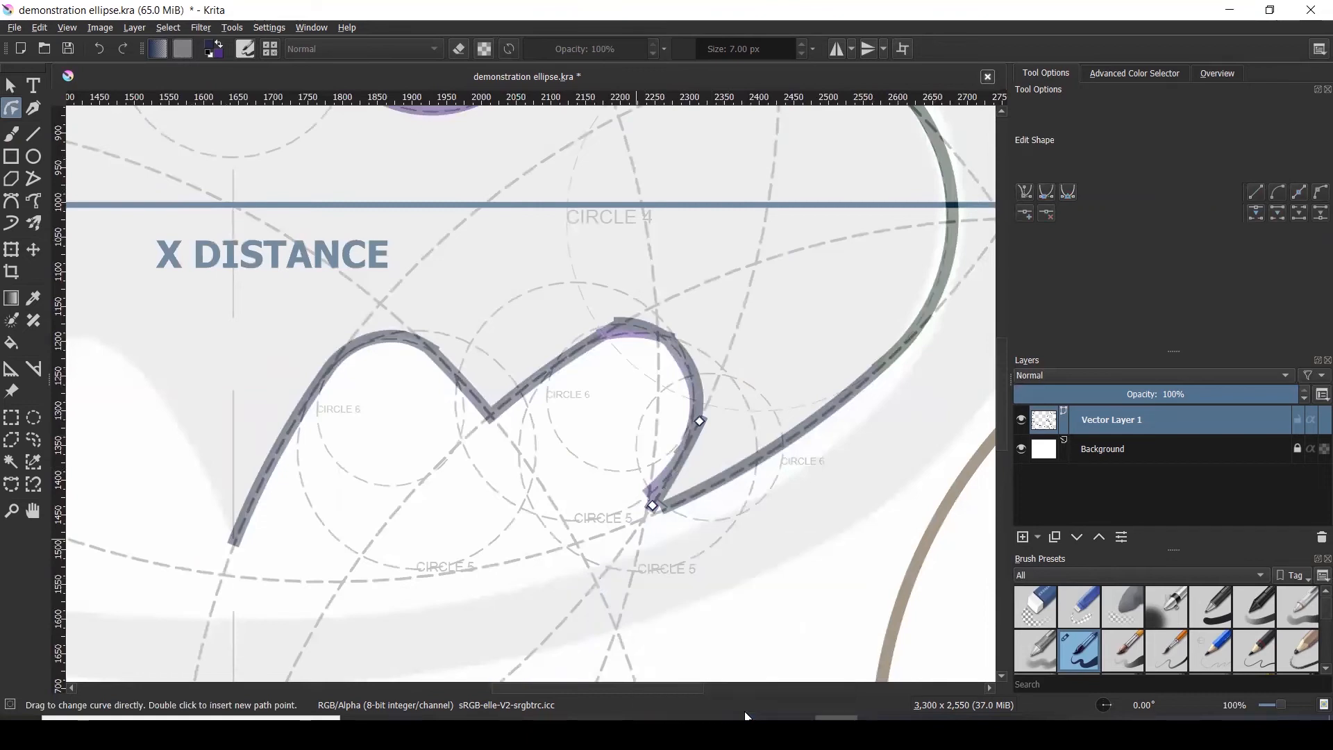
- Delete the leftover arcs of the circle around the emblem, keeping only the short segment at the wing tip
scroll(772, 518, "down", 4)
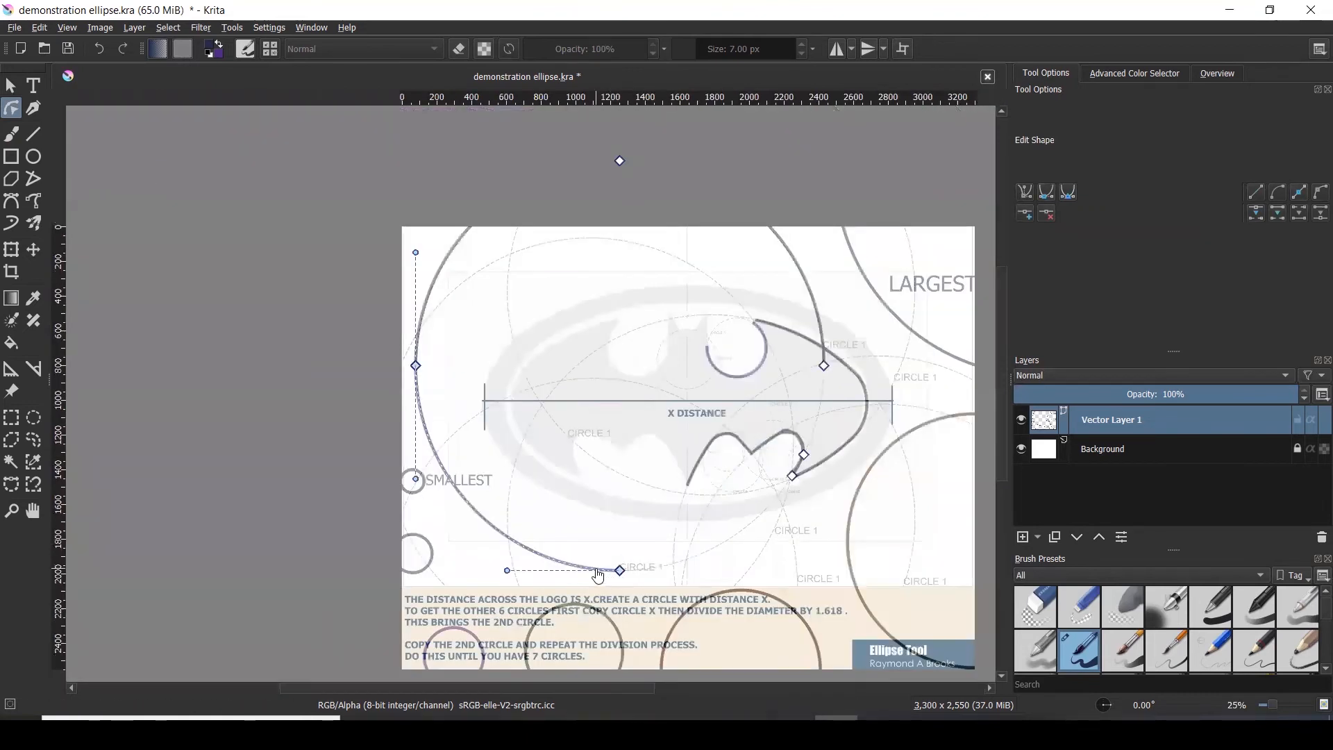
key("Delete")
left_click(795, 260)
key("Delete")
scroll(826, 492, "up", 1)
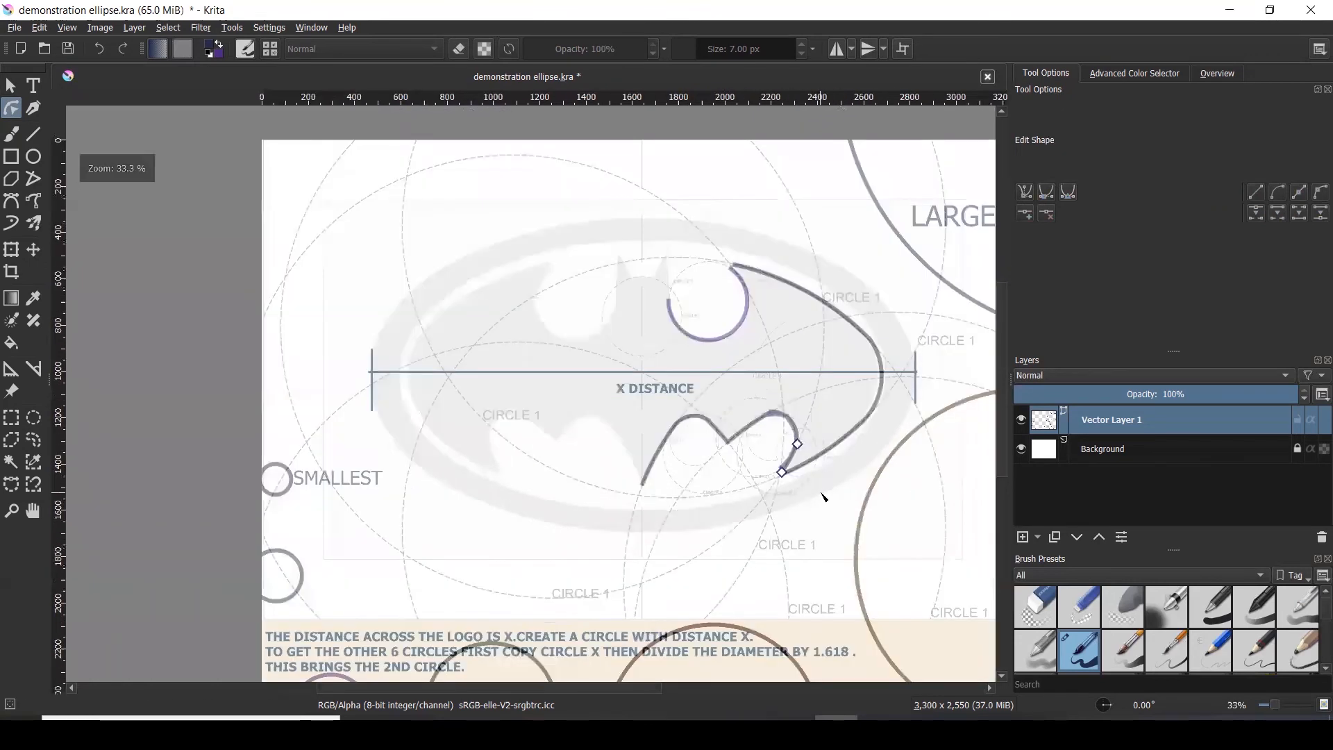
- Remove the purple overlap beside the short wing-tip segment and nudge the segment's upper end onto the second peak's outline
left_click(11, 85)
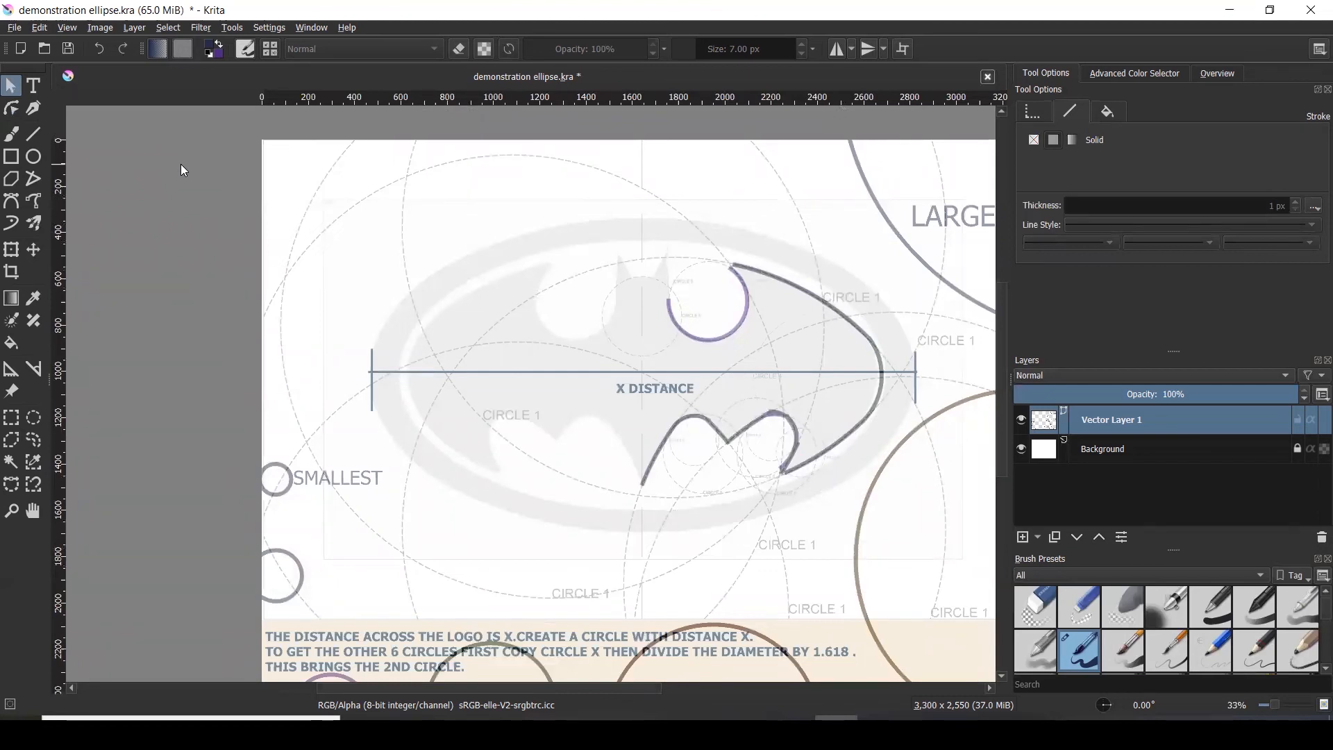
scroll(806, 463, "up", 4)
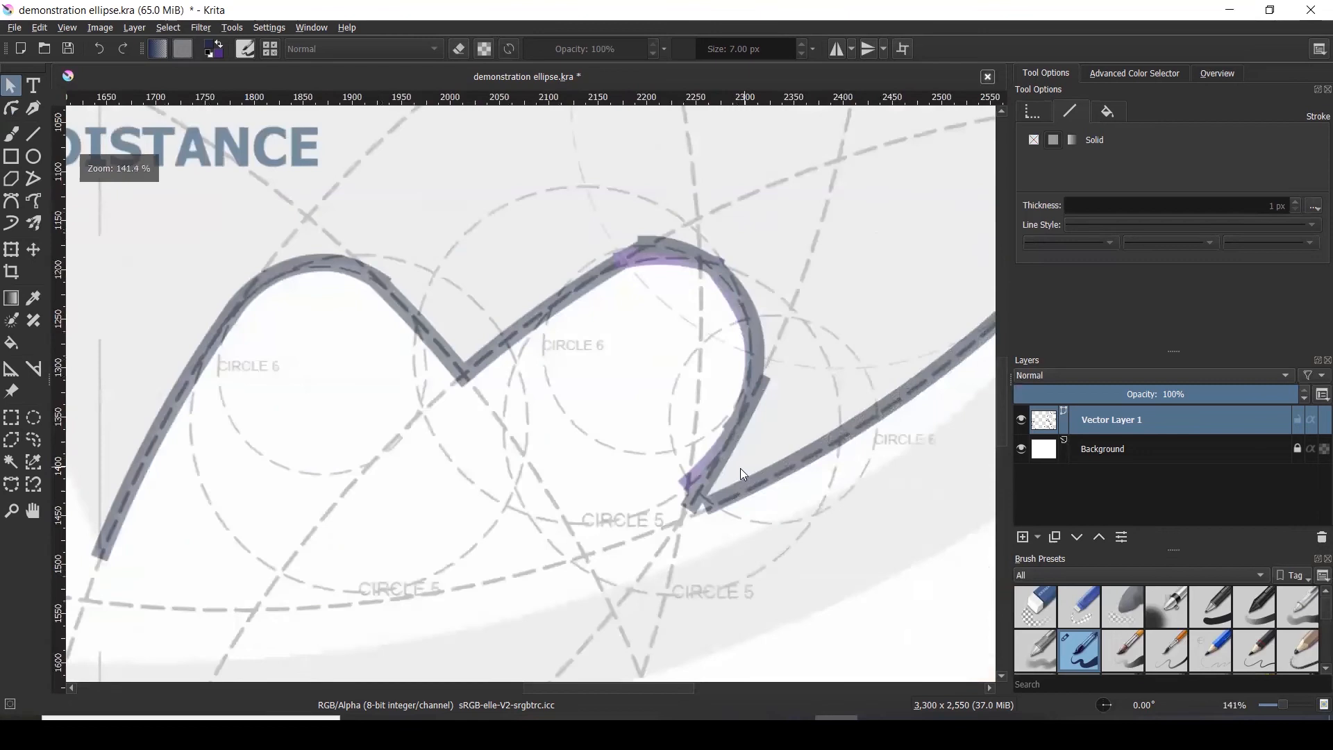
left_click(699, 468)
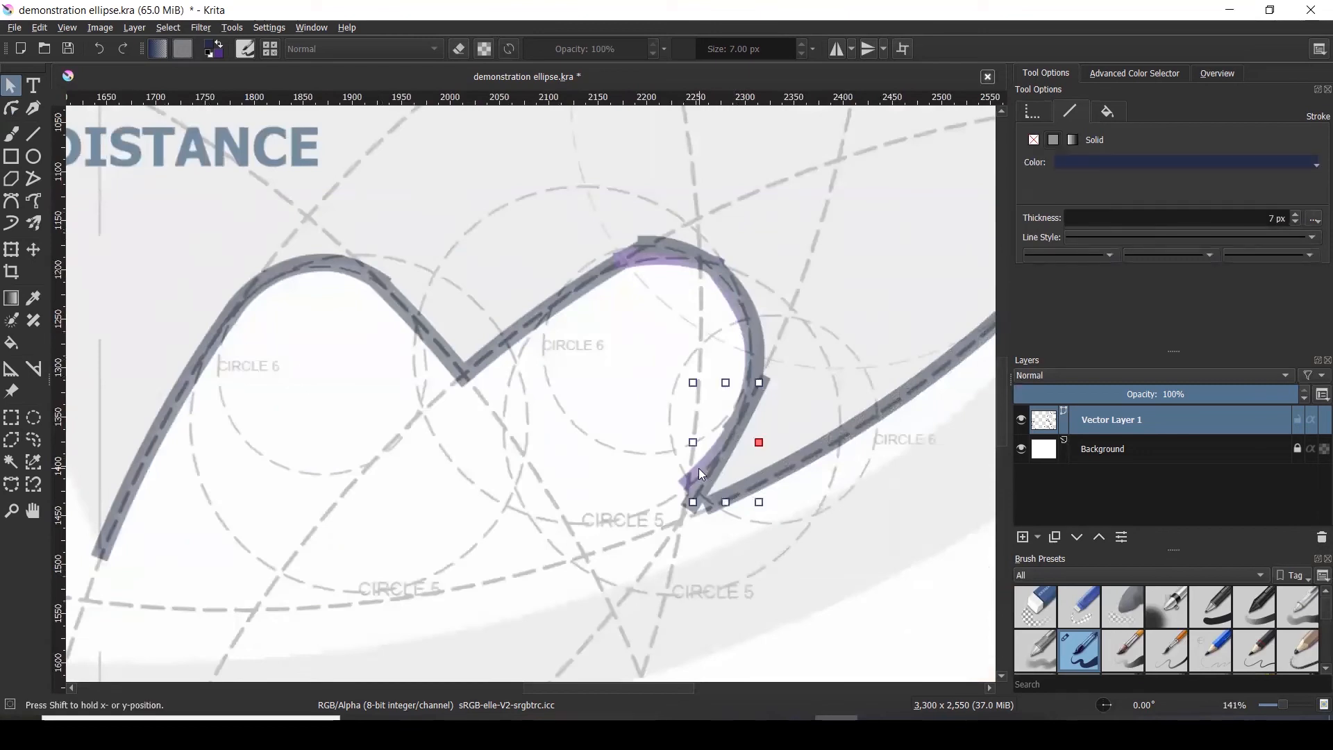
left_click(10, 109)
left_click(724, 300)
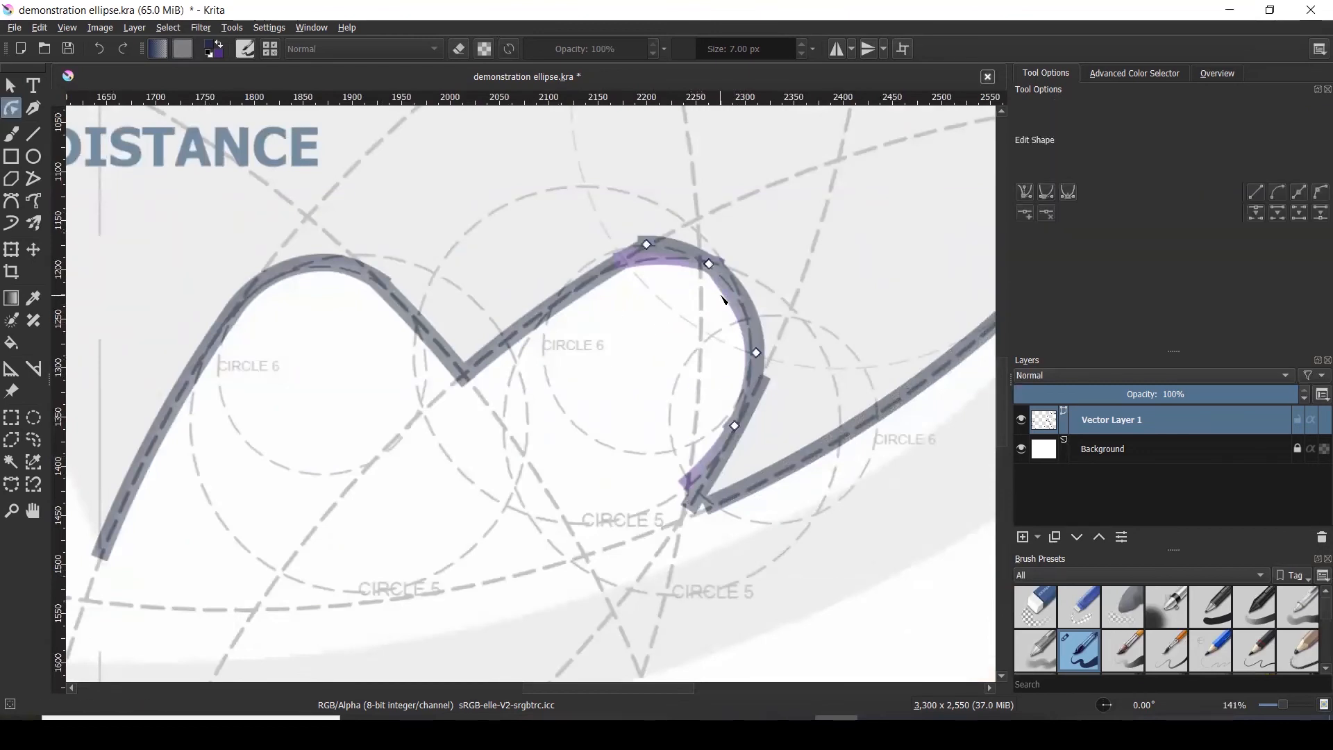
left_click(697, 478)
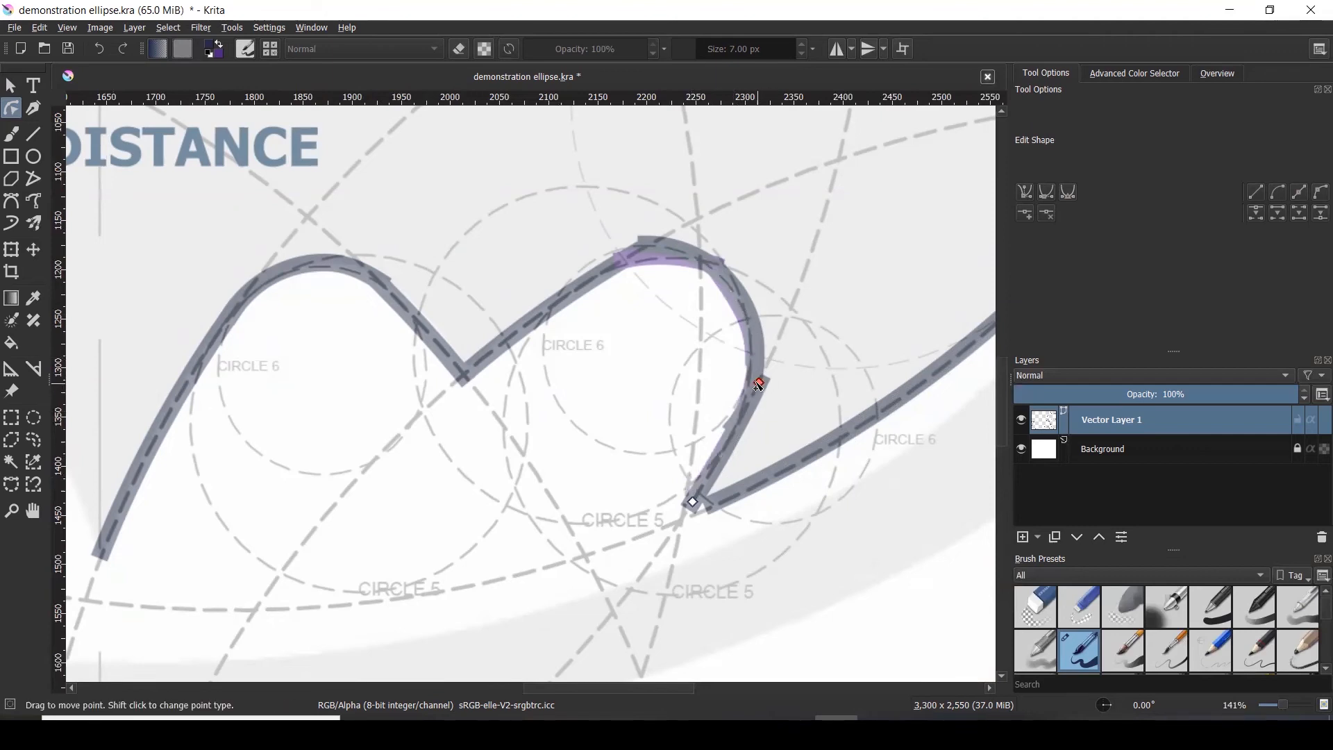
left_click(756, 383)
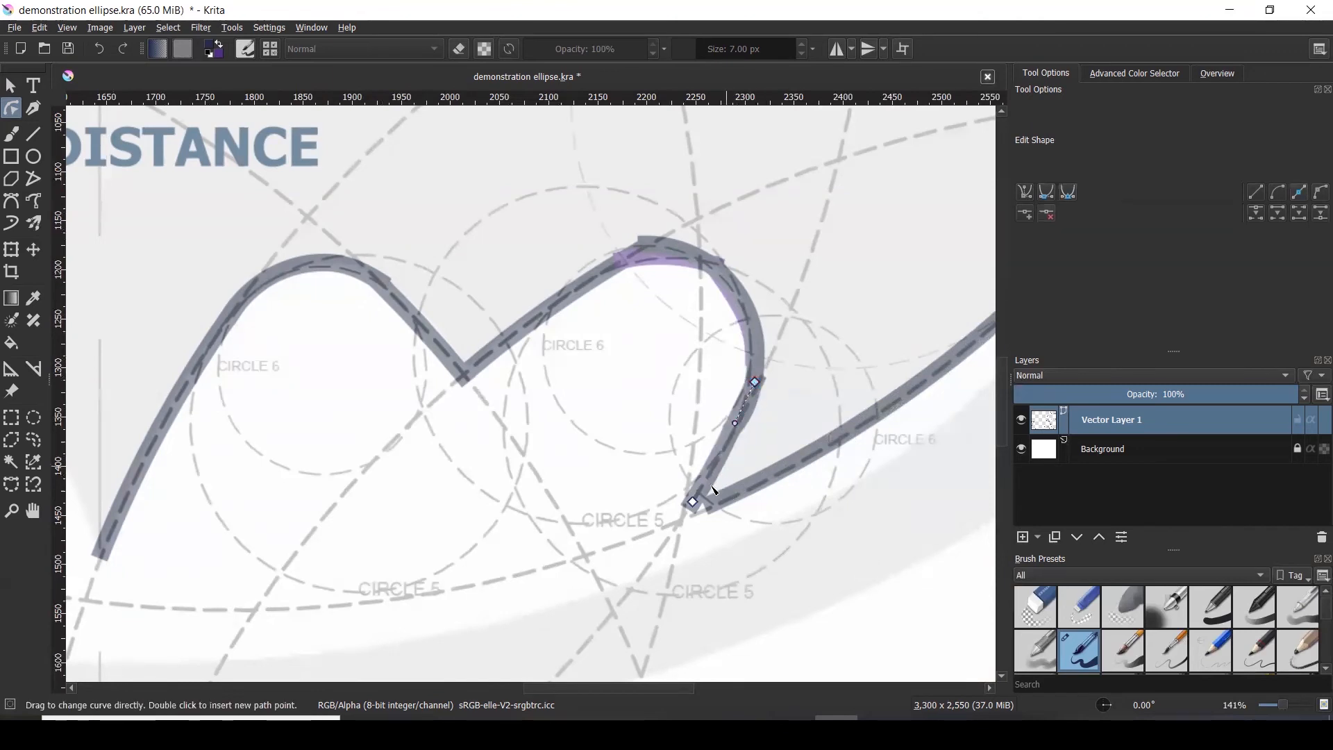
- Try deleting the overlapping arcs at the top of the second lower wing peak and undo the deletions
left_click(726, 299)
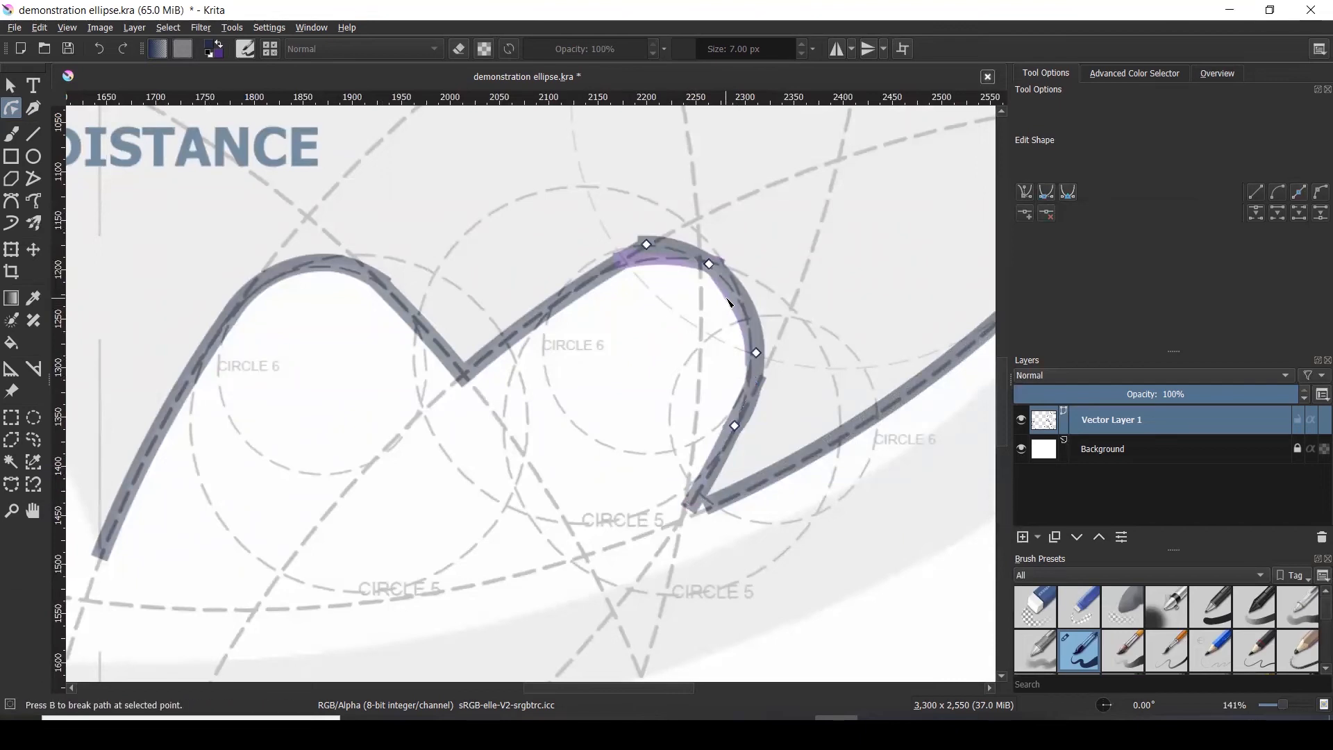
scroll(729, 302, "up", 2)
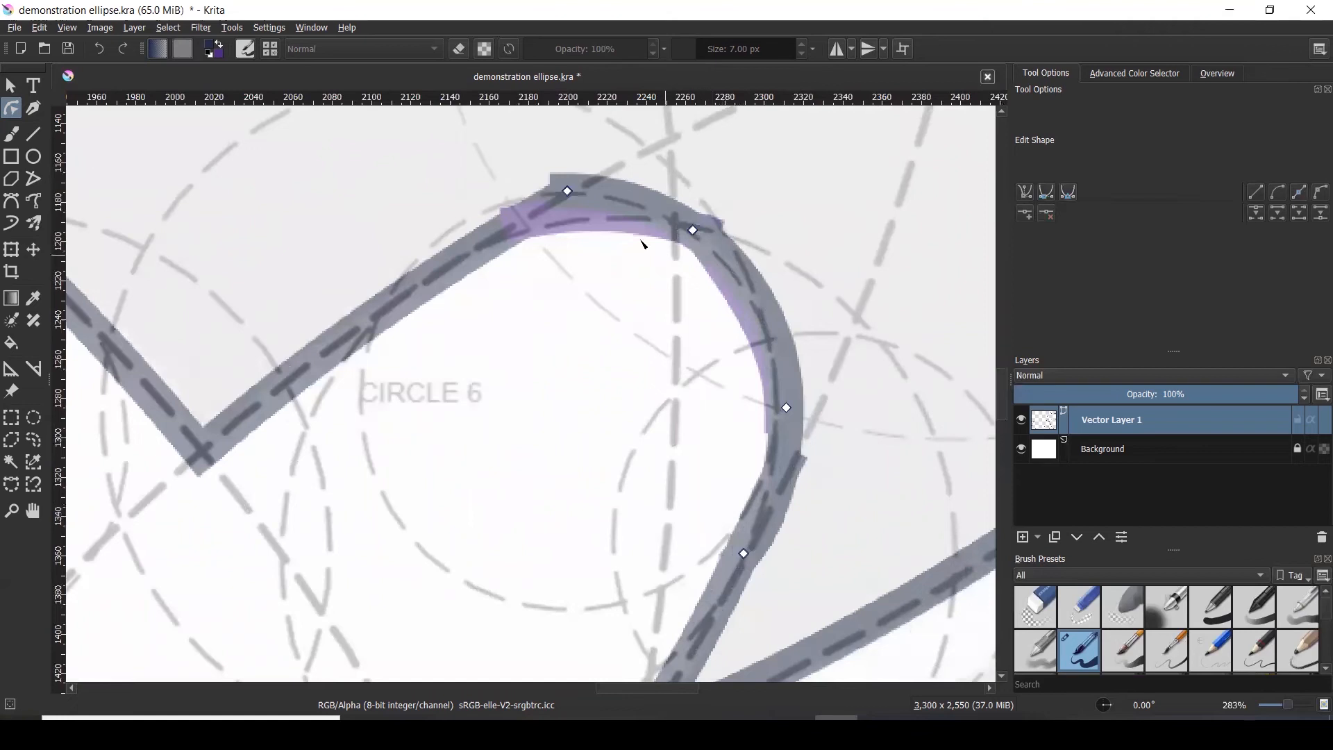
left_click(552, 237)
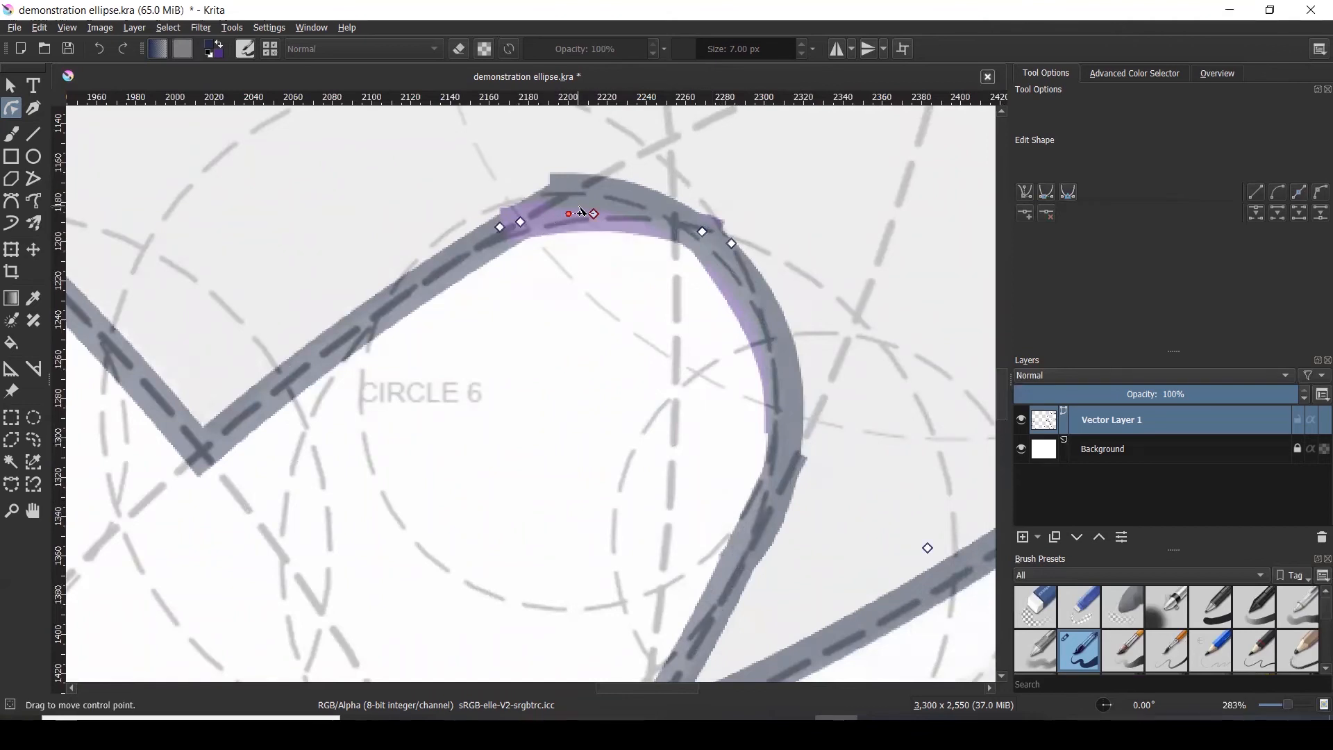
scroll(558, 218, "up", 2)
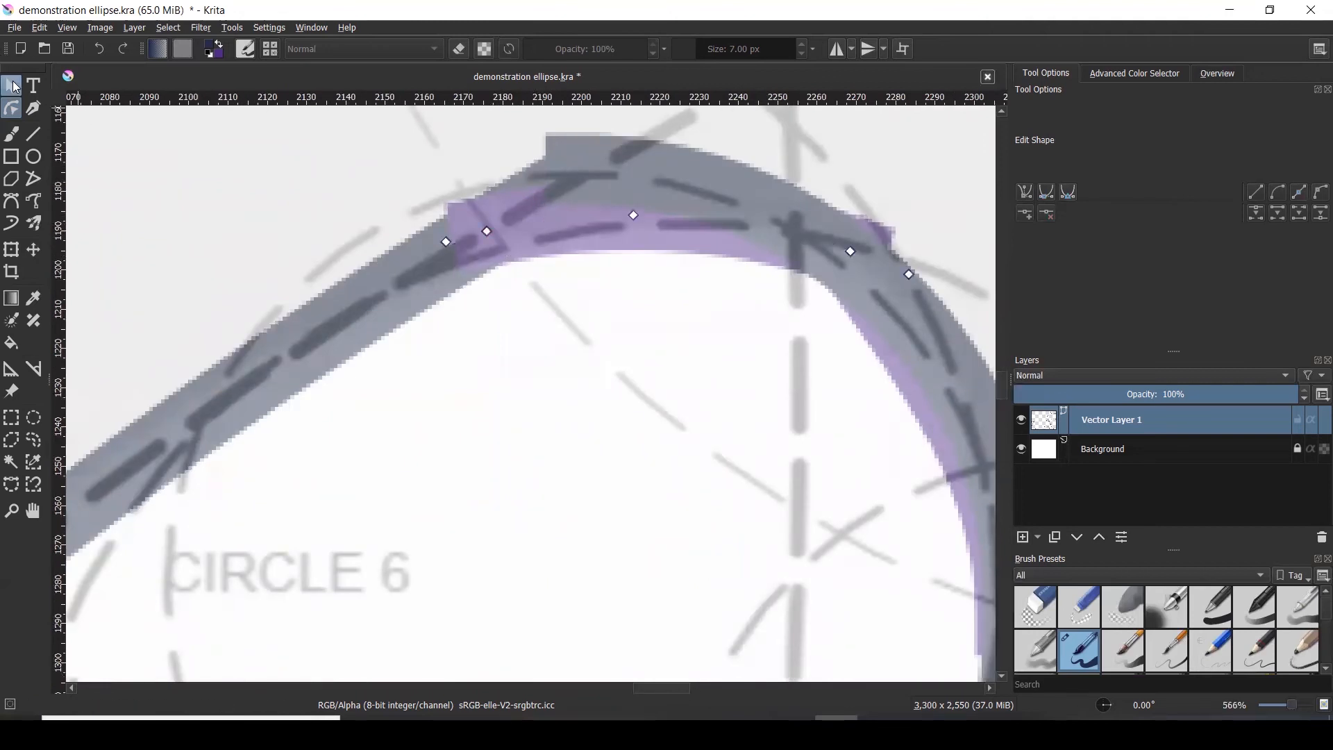
left_click(12, 84)
left_click(563, 180)
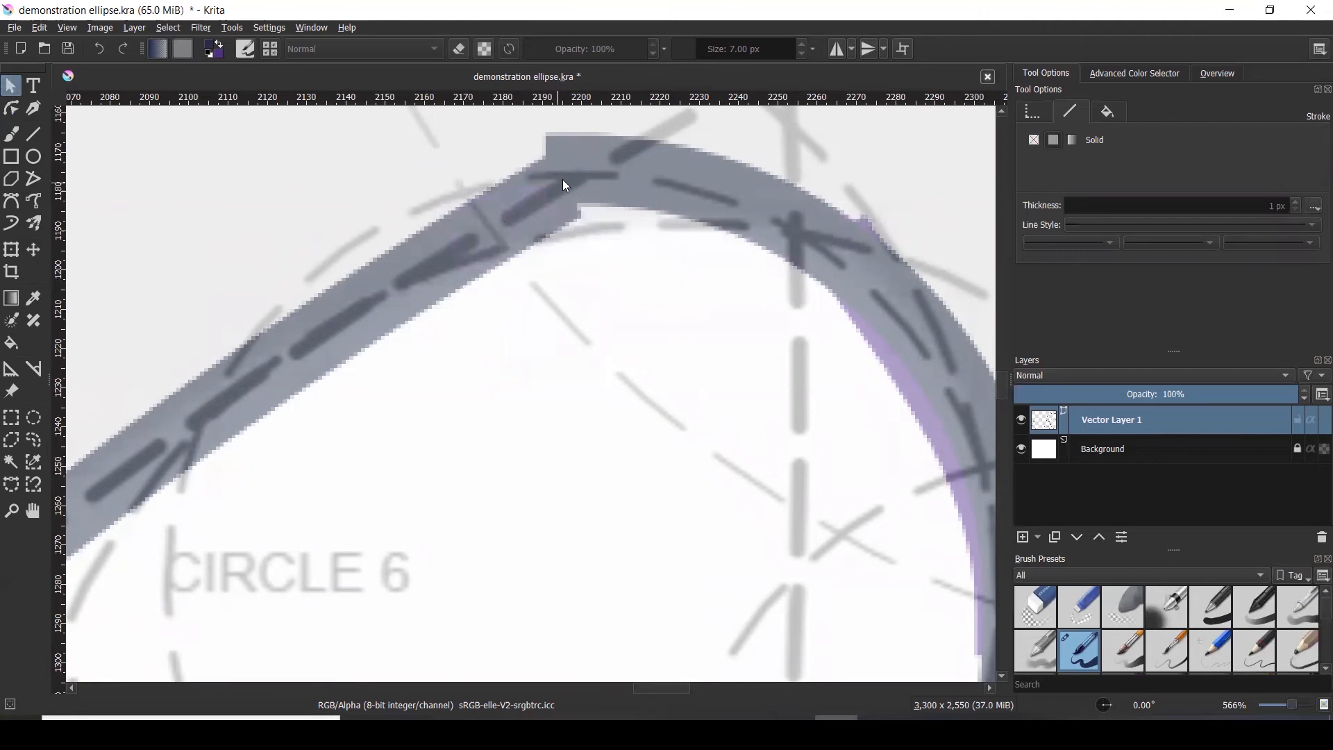
scroll(563, 179, "down", 2)
scroll(745, 314, "down", 1)
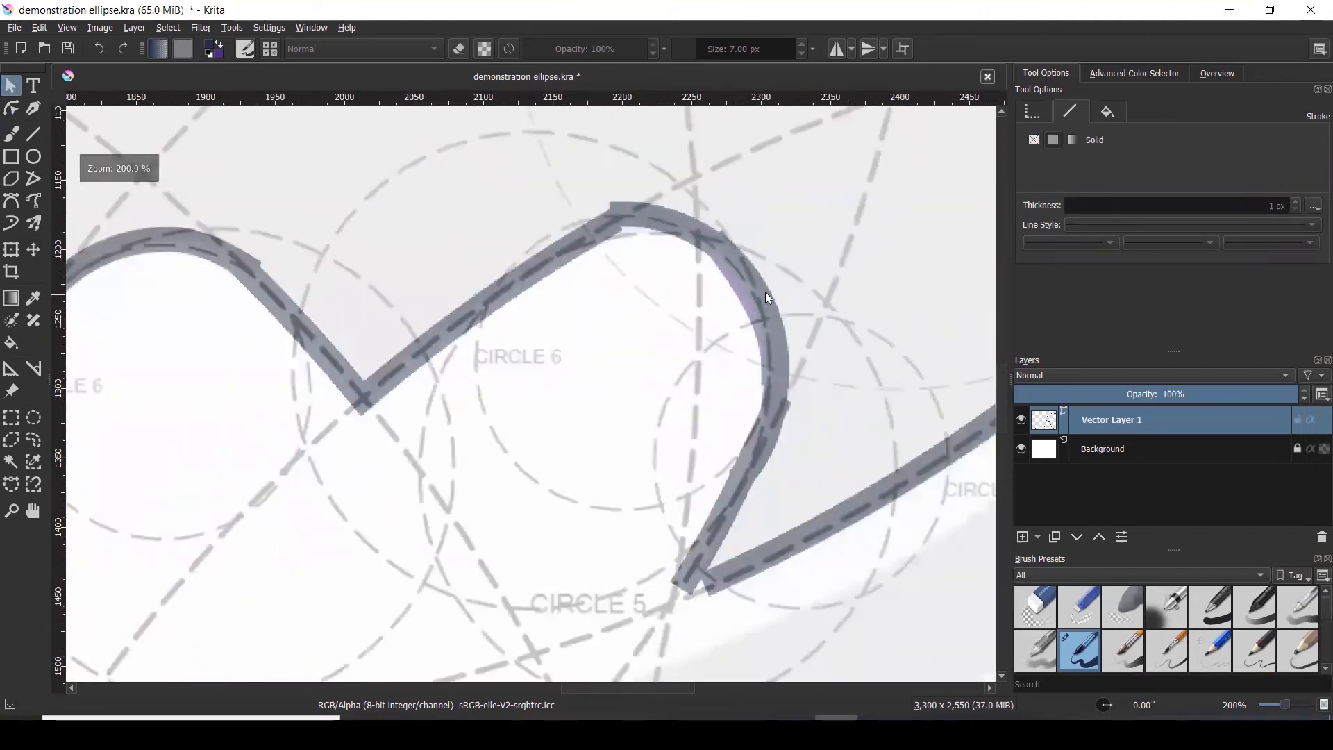
left_click(744, 320)
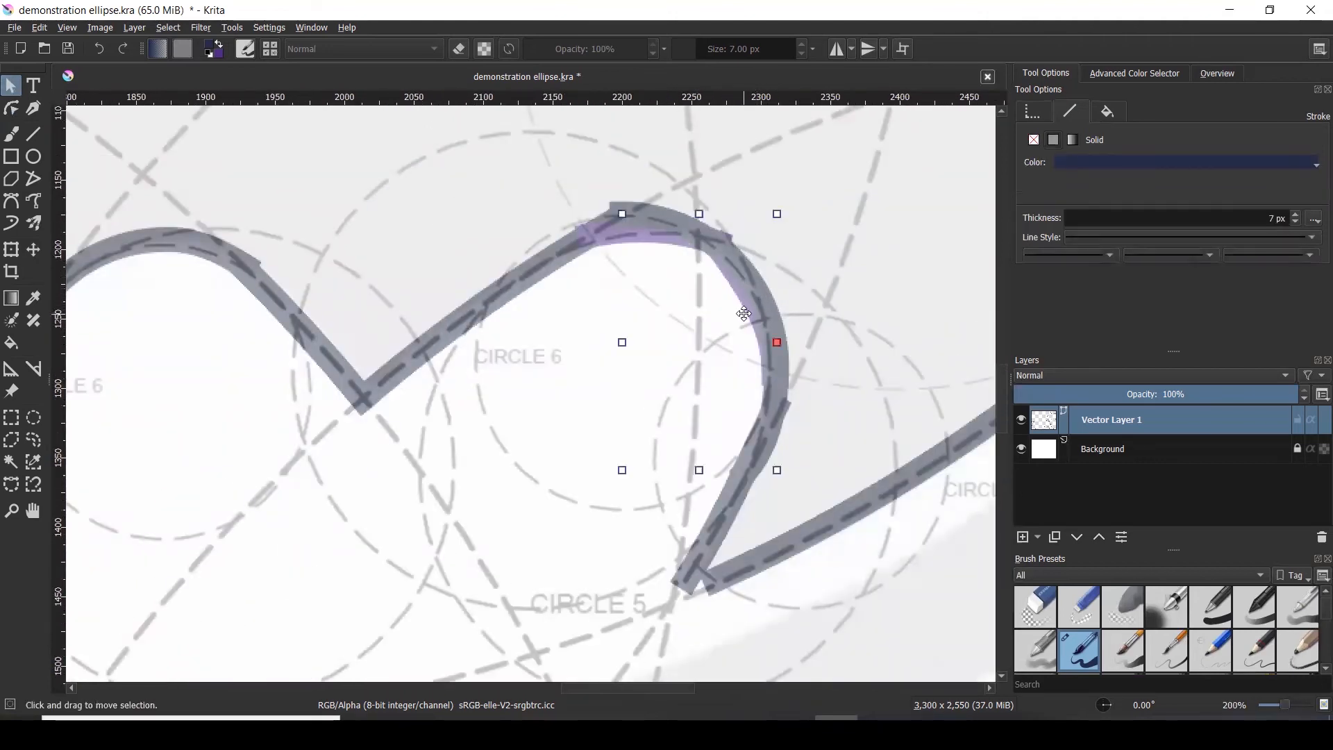
key("Delete")
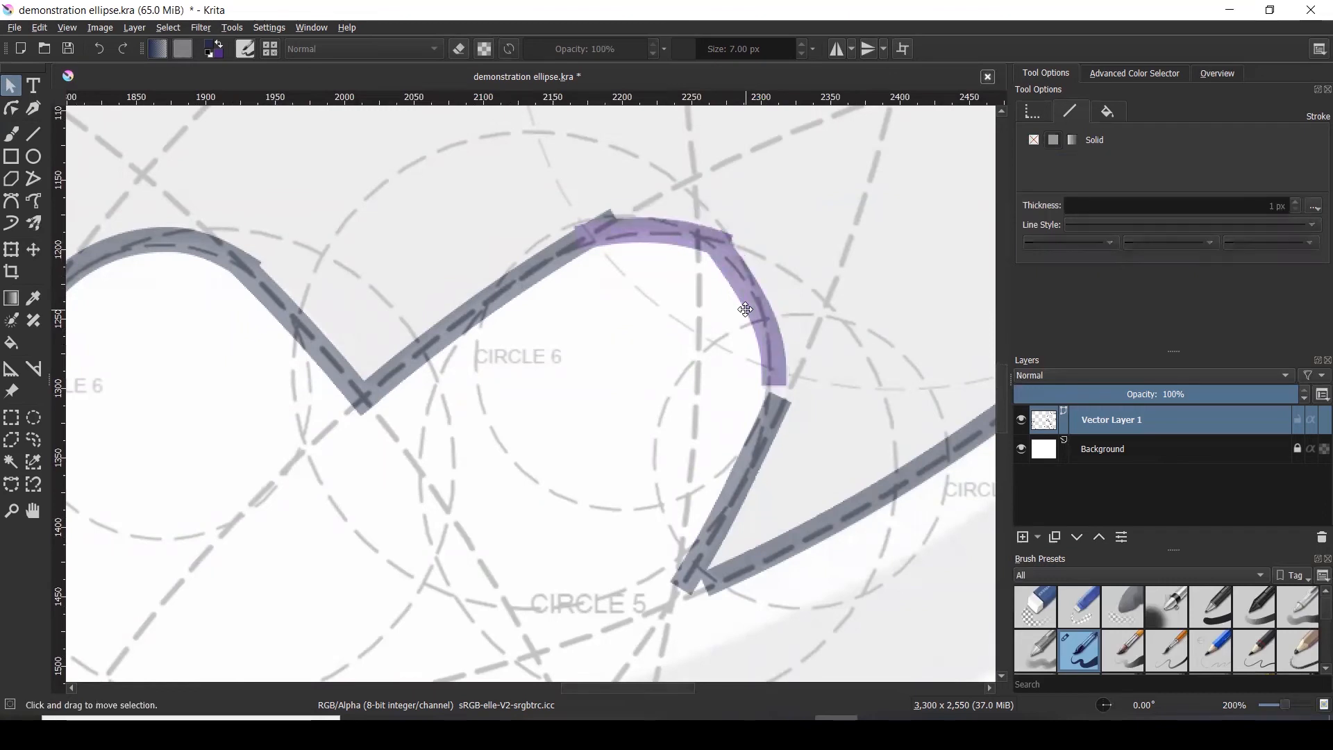
key("ctrl+z")
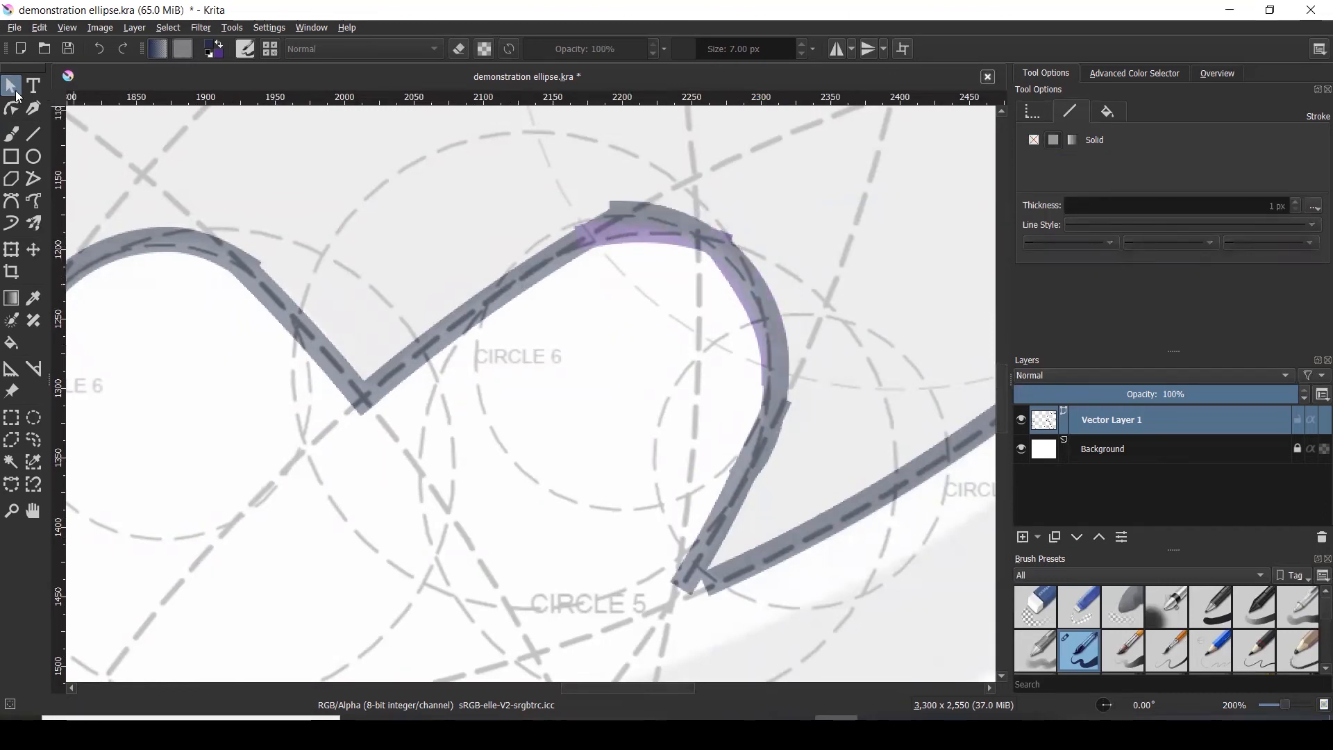
- Delete the short purple arc overlapping the top of the second lower wing peak
left_click(654, 233)
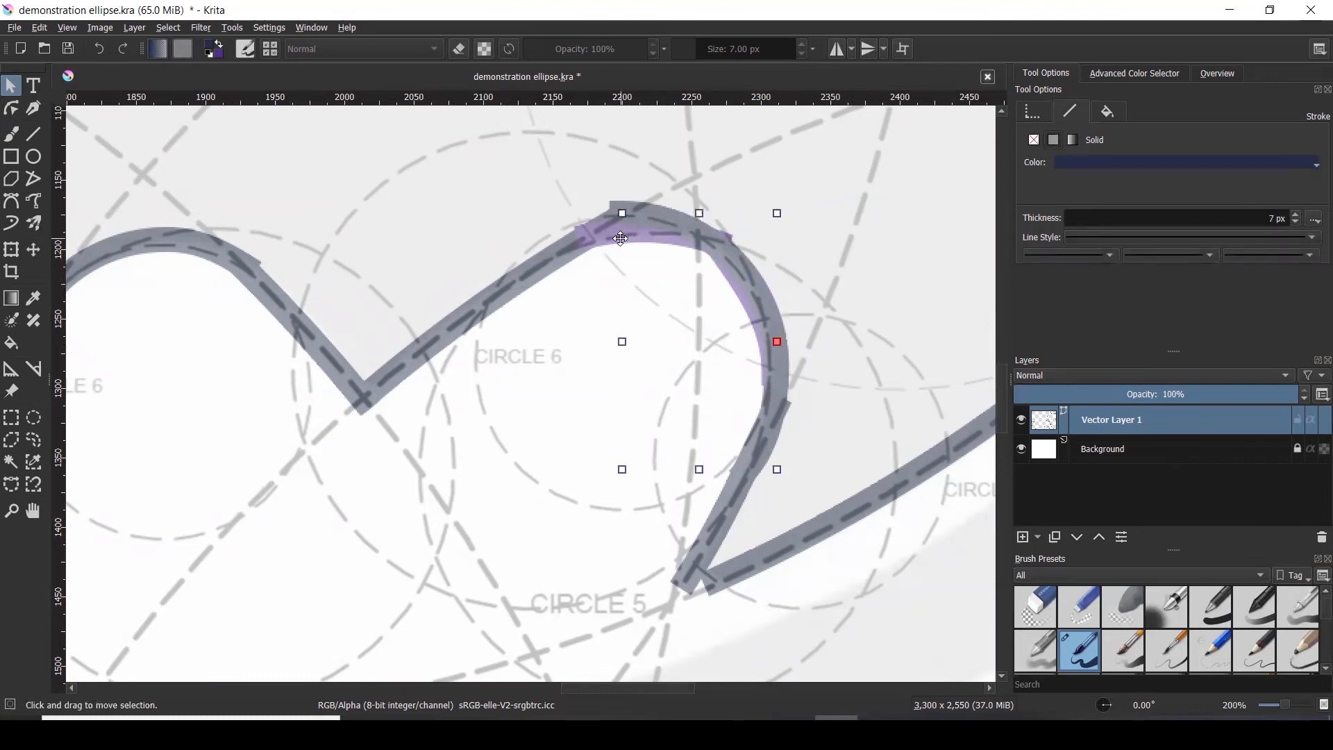
left_click(588, 246)
key("Delete")
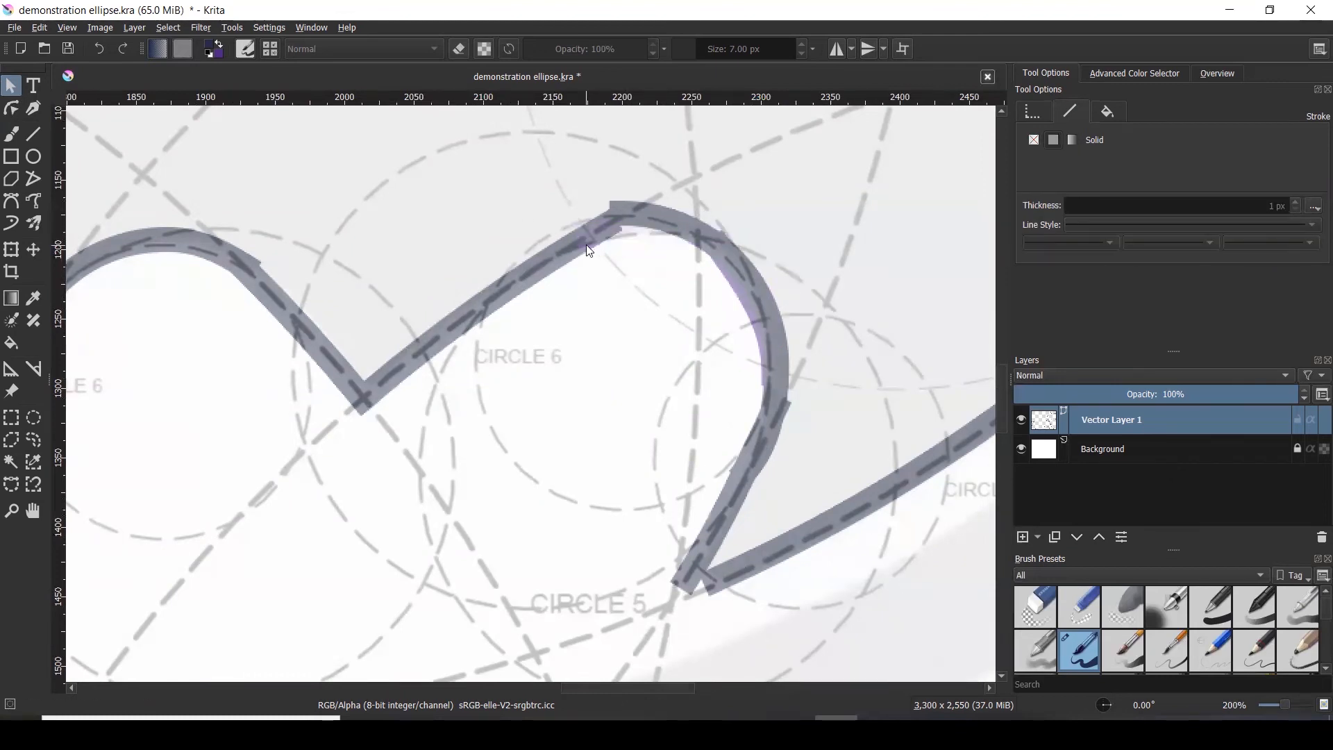
- Move the remaining arc's upper end point down slightly to meet the rising line at the second peak's top, and deselect the arc
left_click(632, 212)
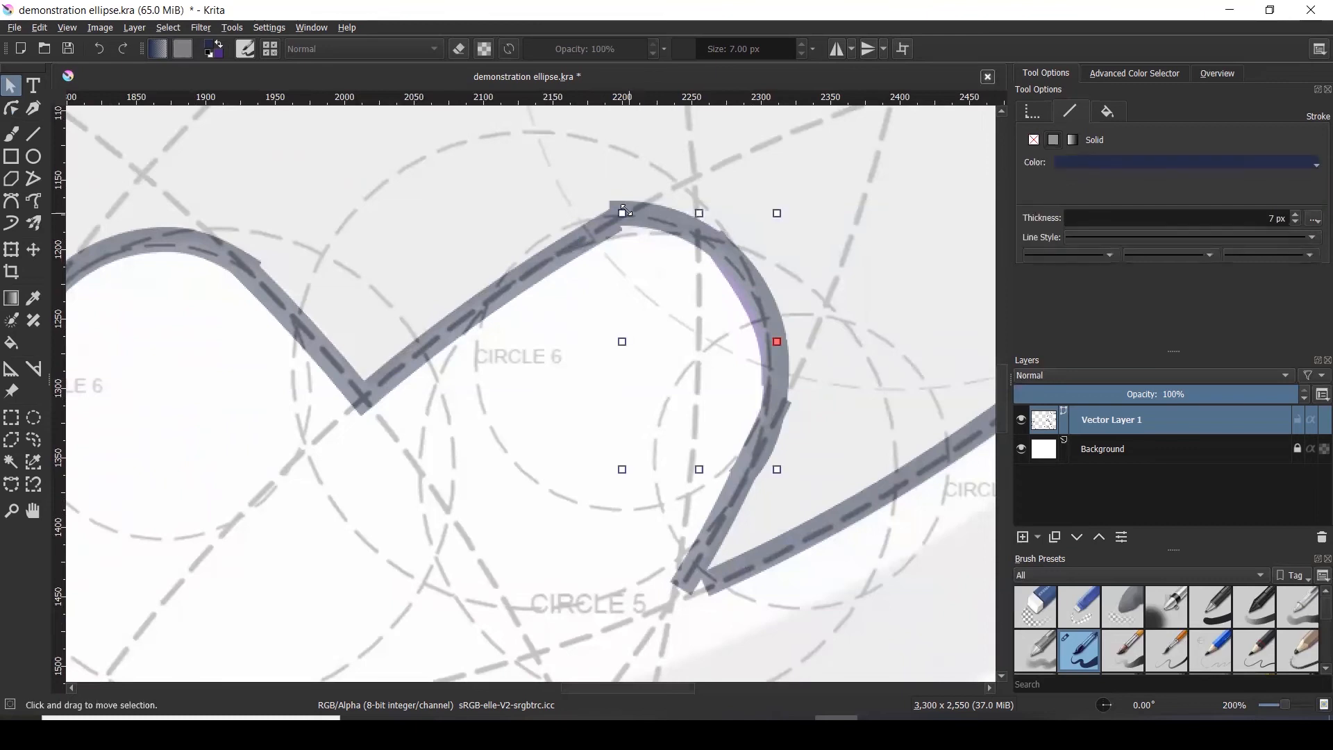
left_click(11, 108)
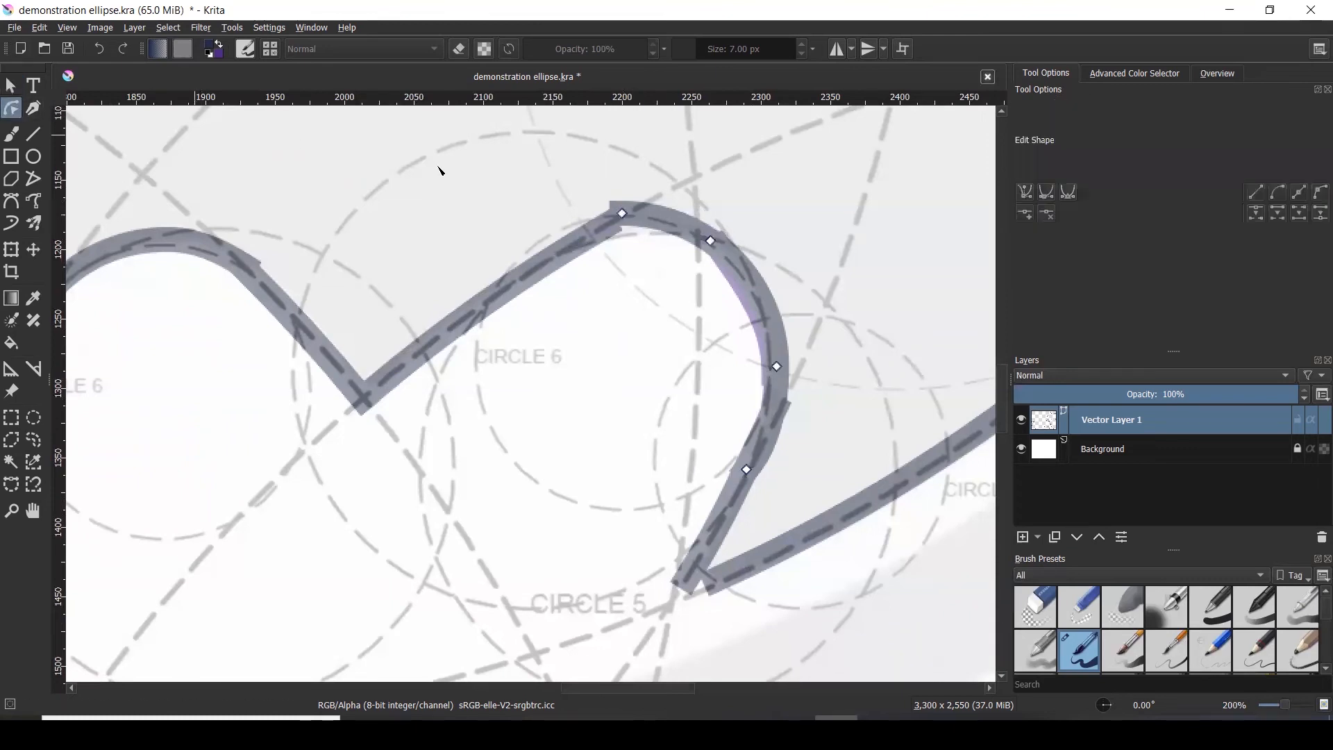
left_click_drag(622, 214, 620, 221)
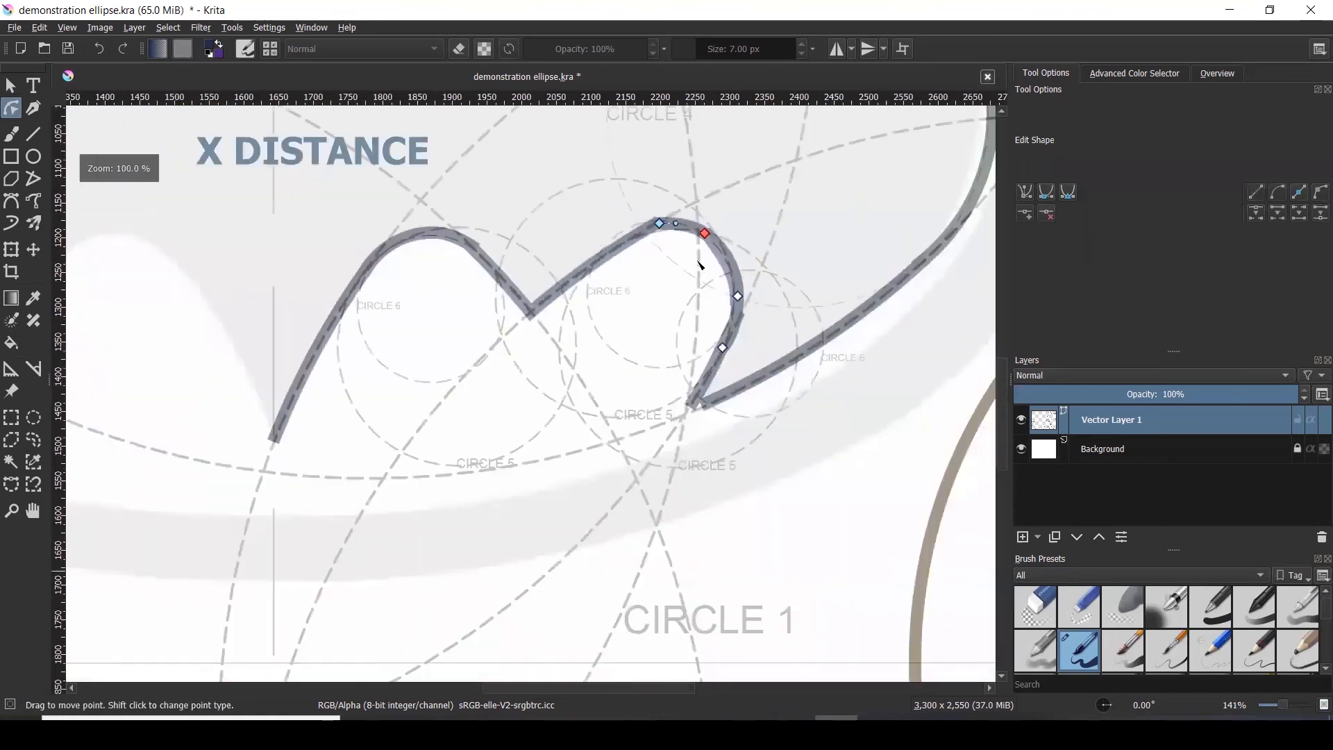
scroll(704, 261, "down", 3)
left_click(812, 333)
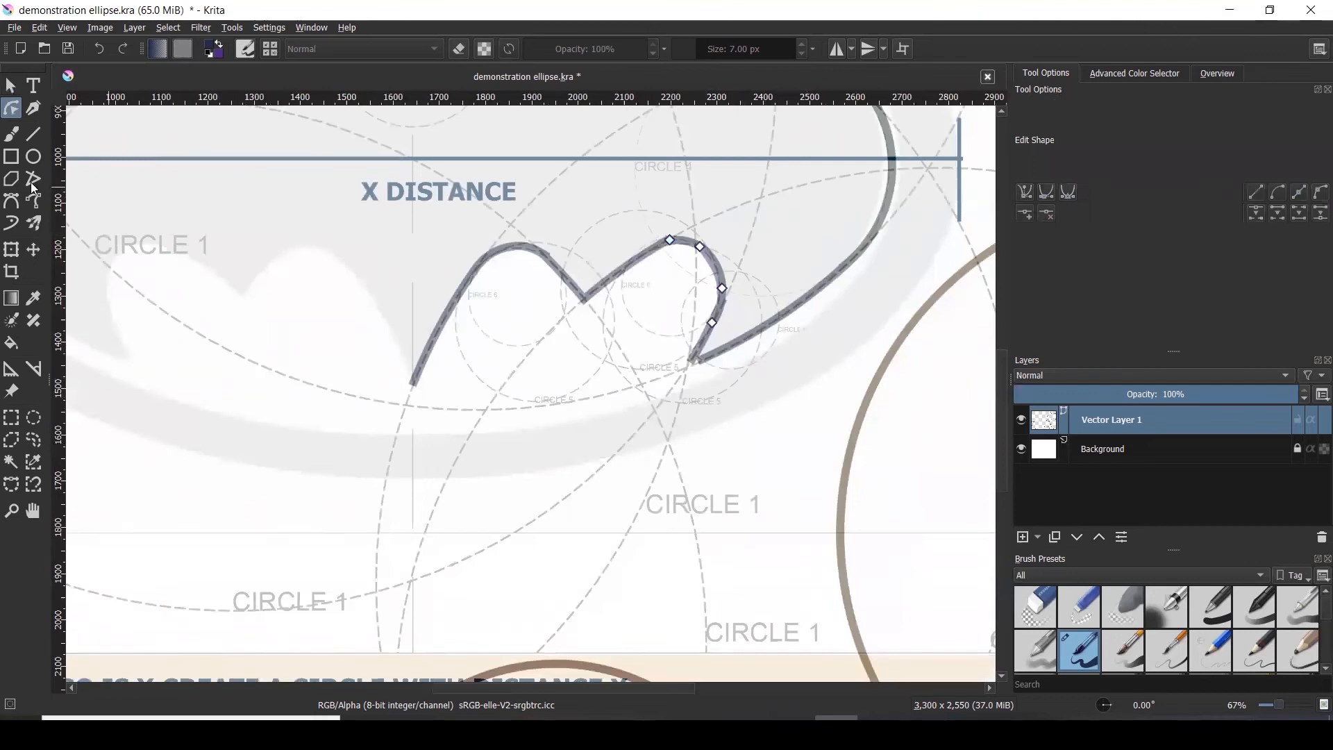
left_click(10, 85)
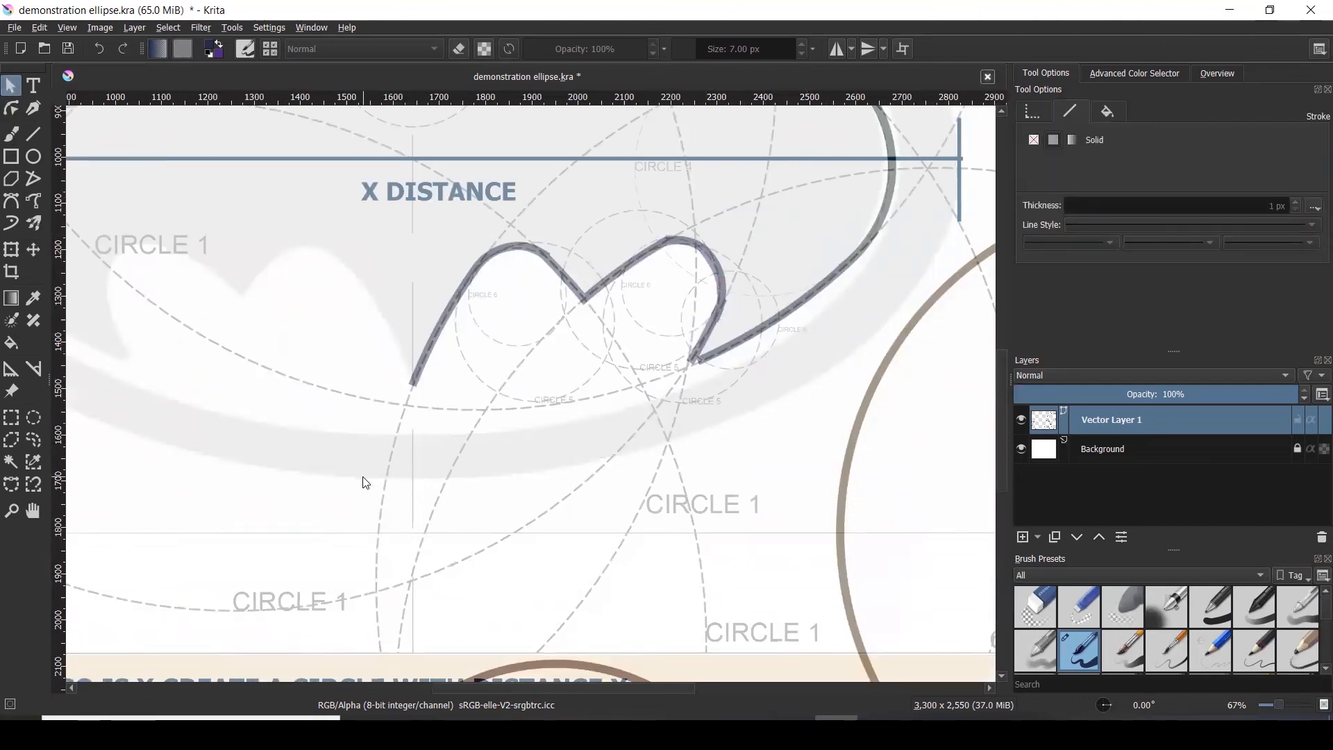
scroll(674, 556, "down", 1)
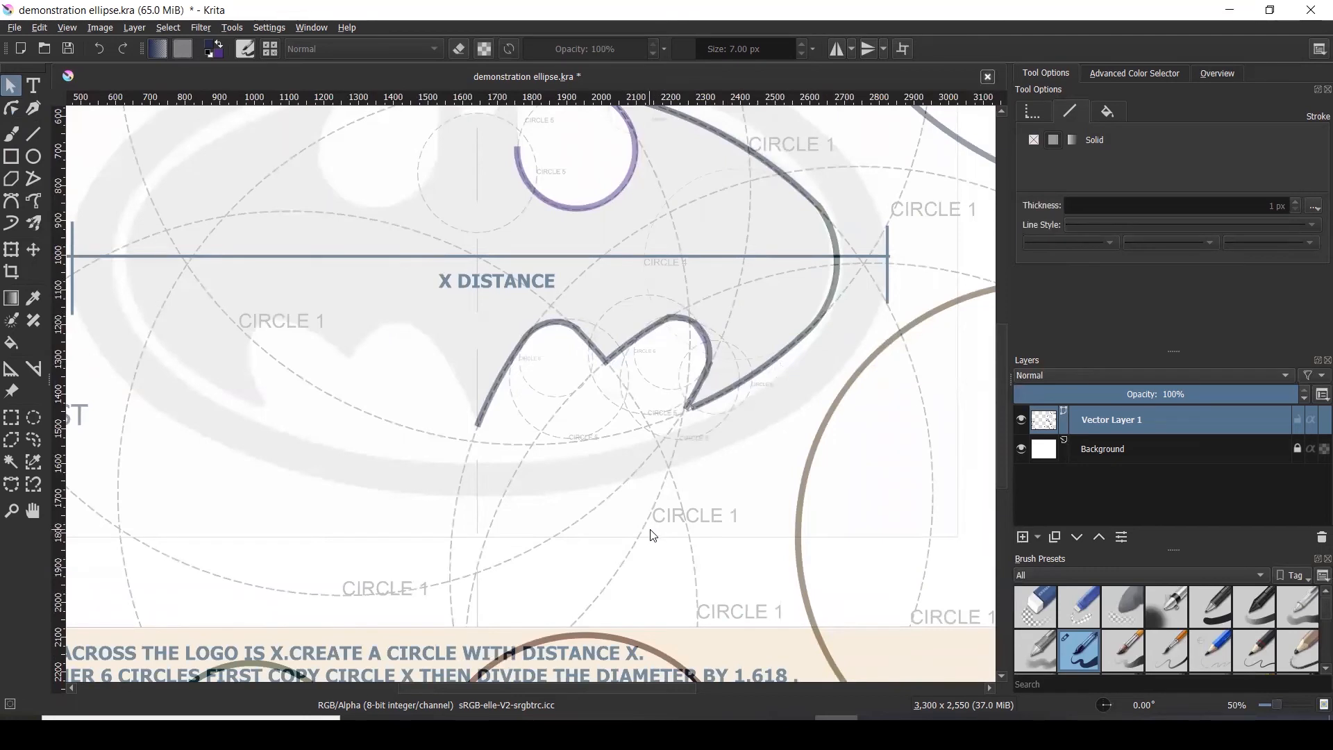
- Draw a straight, nearly vertical line from the purple arc's open left end up to the right ear's tip
scroll(653, 535, "down", 1)
scroll(678, 354, "up", 1)
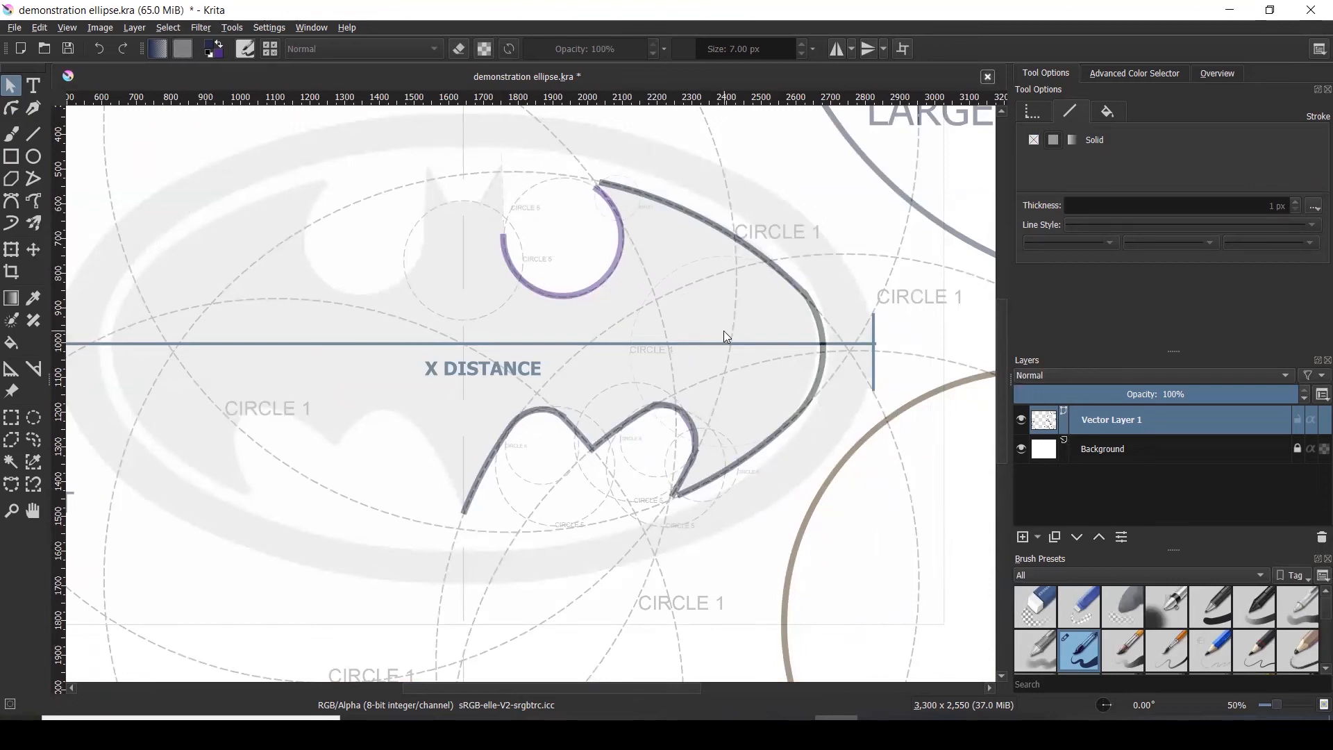
left_click(39, 132)
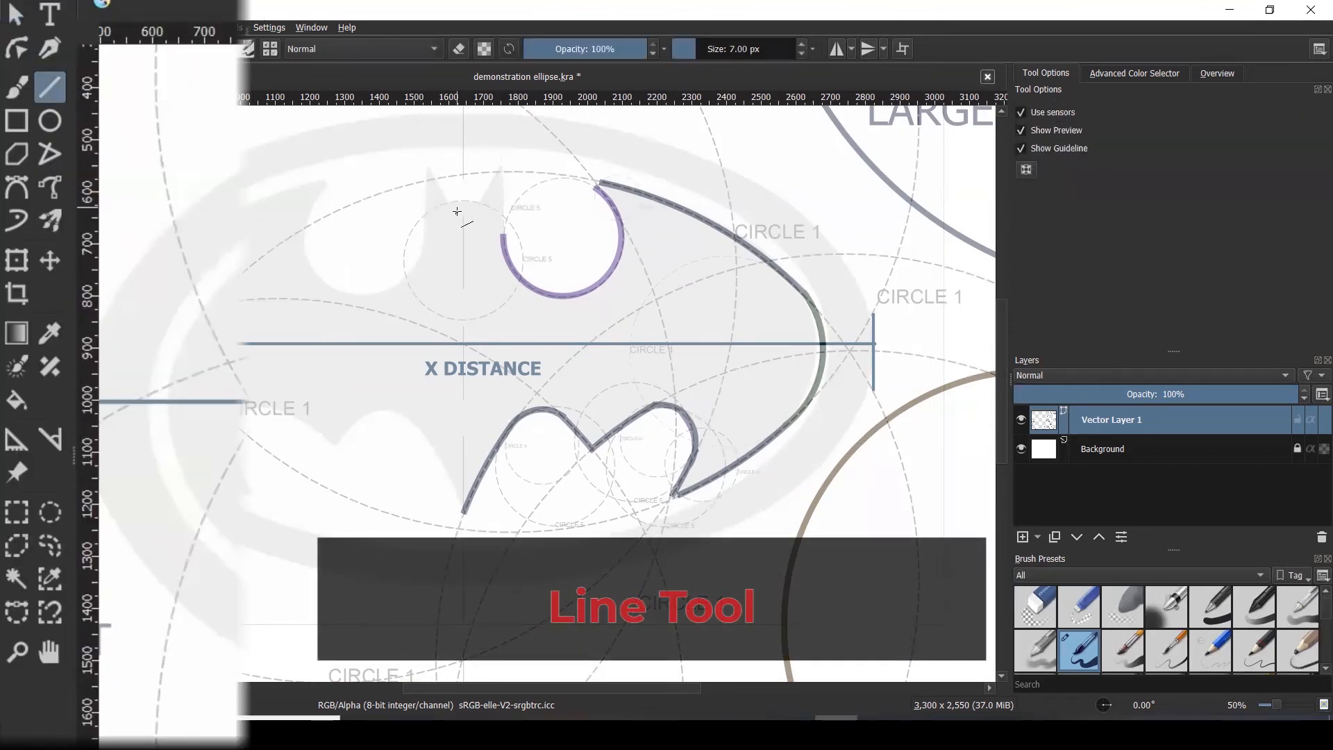
scroll(501, 236, "up", 2)
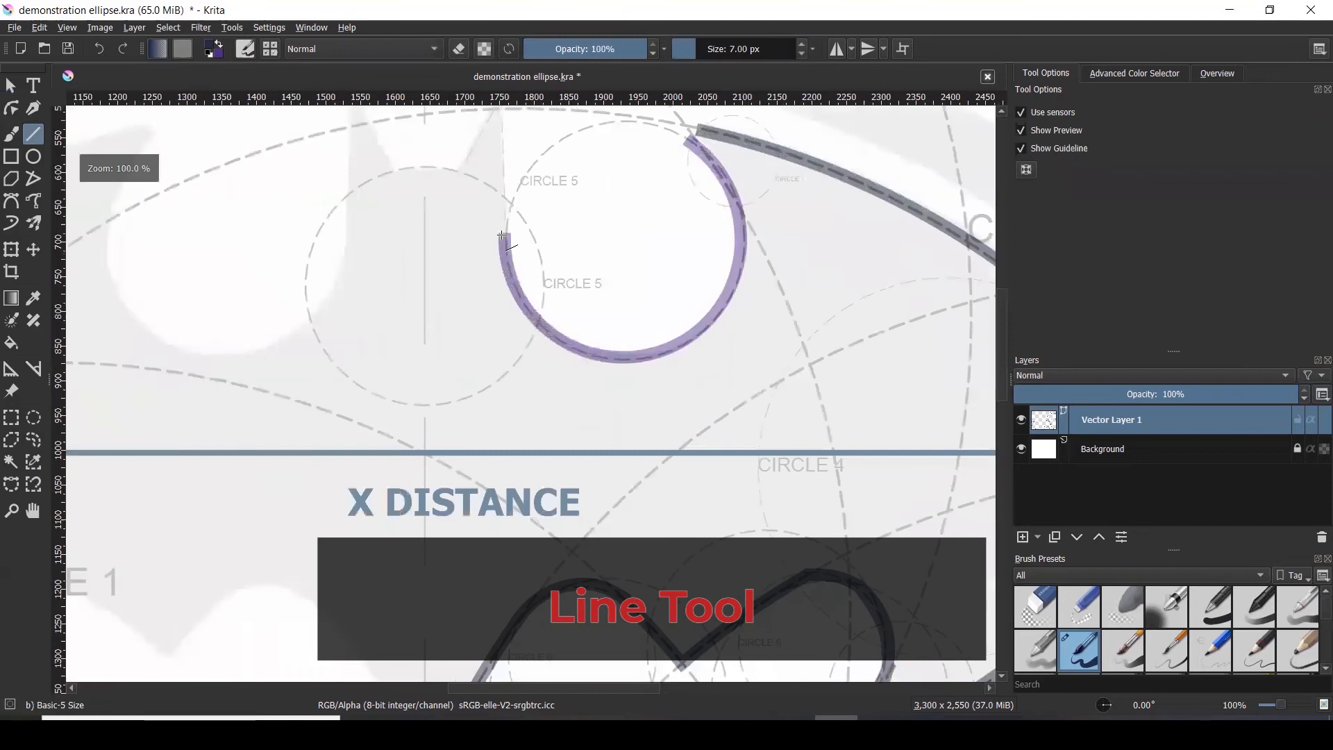
left_click_drag(504, 236, 502, 162)
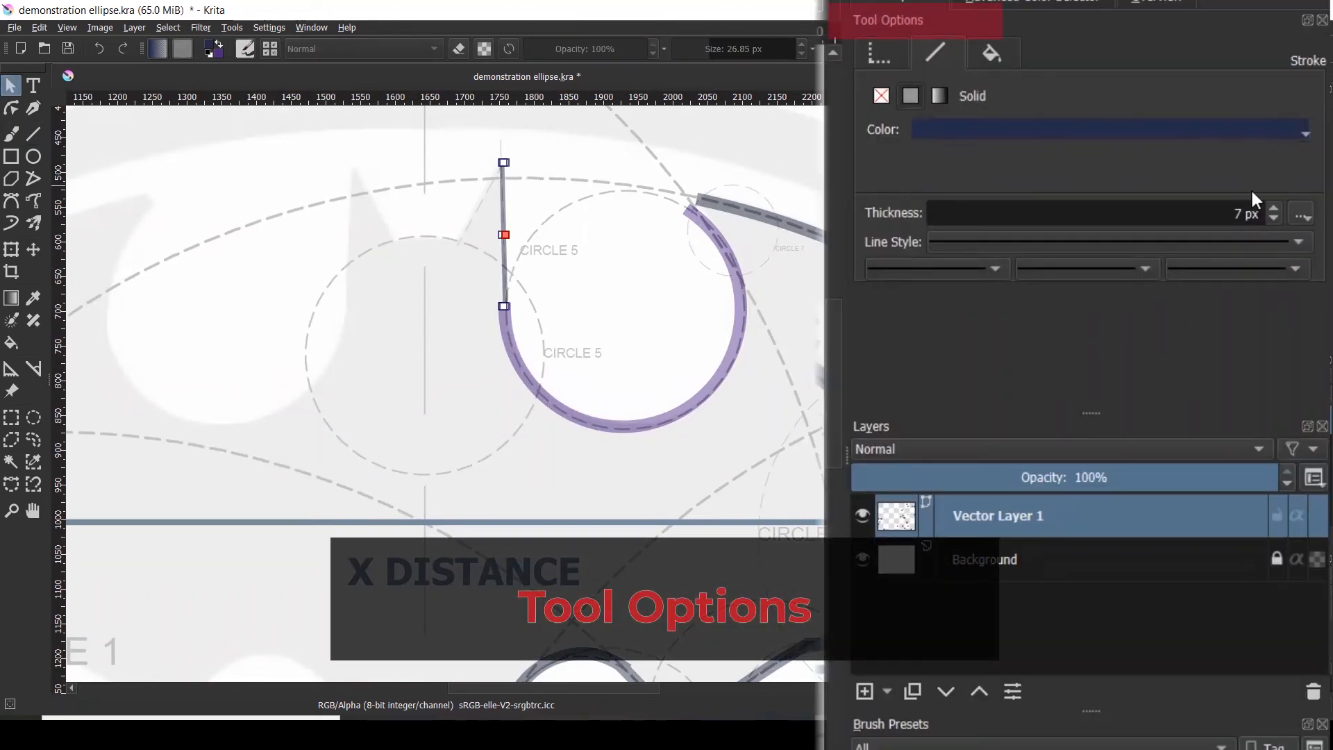
- Set the vertical ear line's stroke thickness to 10 px and deselect the line
double_click(1229, 211)
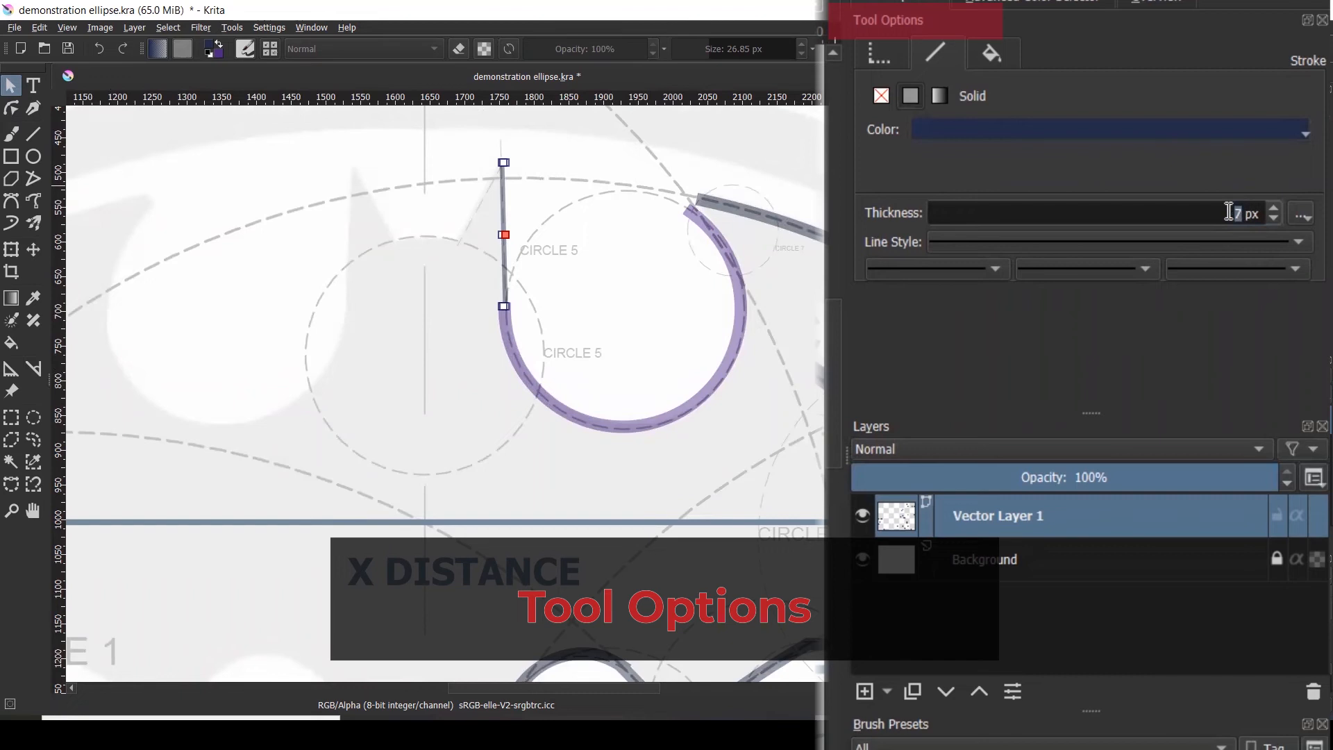
type("10")
key("Return")
left_click(403, 179)
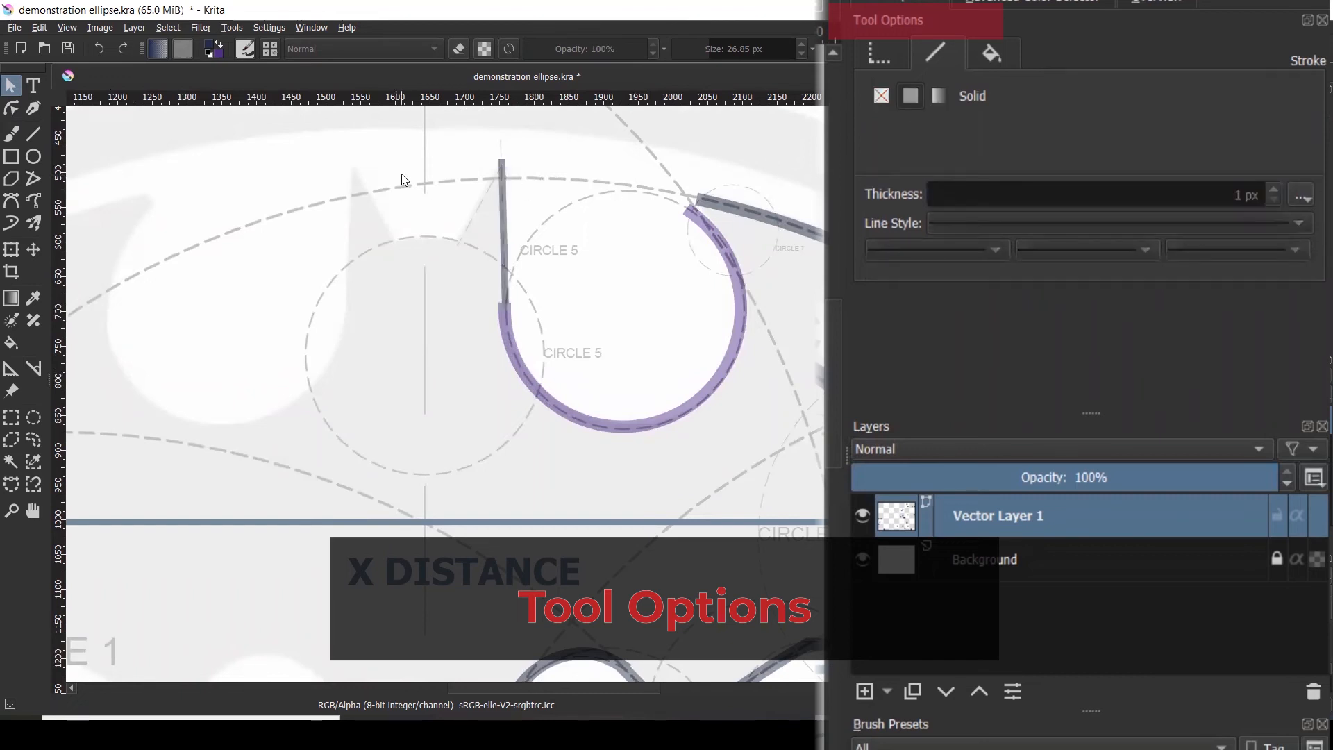
- Increase the vertical ear line's stroke thickness to 17 px and deselect the line
left_click(503, 221)
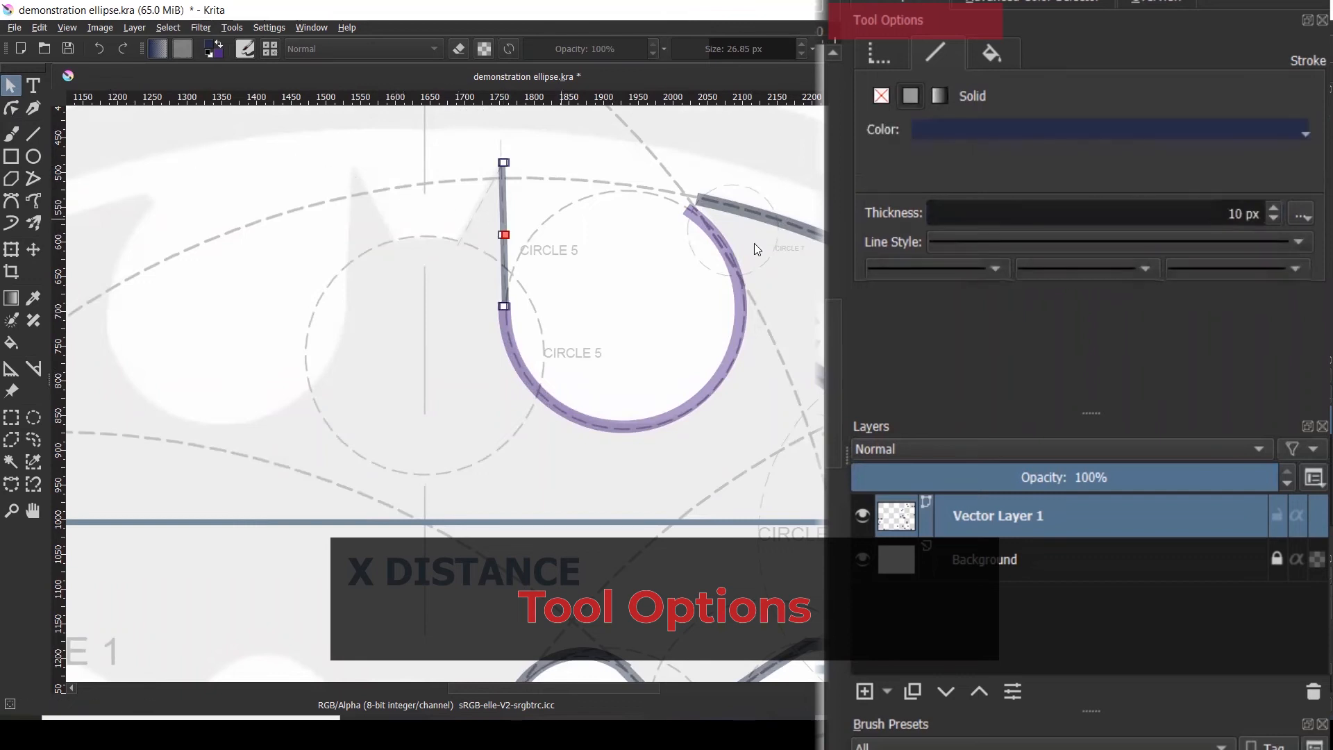
left_click(1273, 207)
scroll(1272, 205, "up", 3)
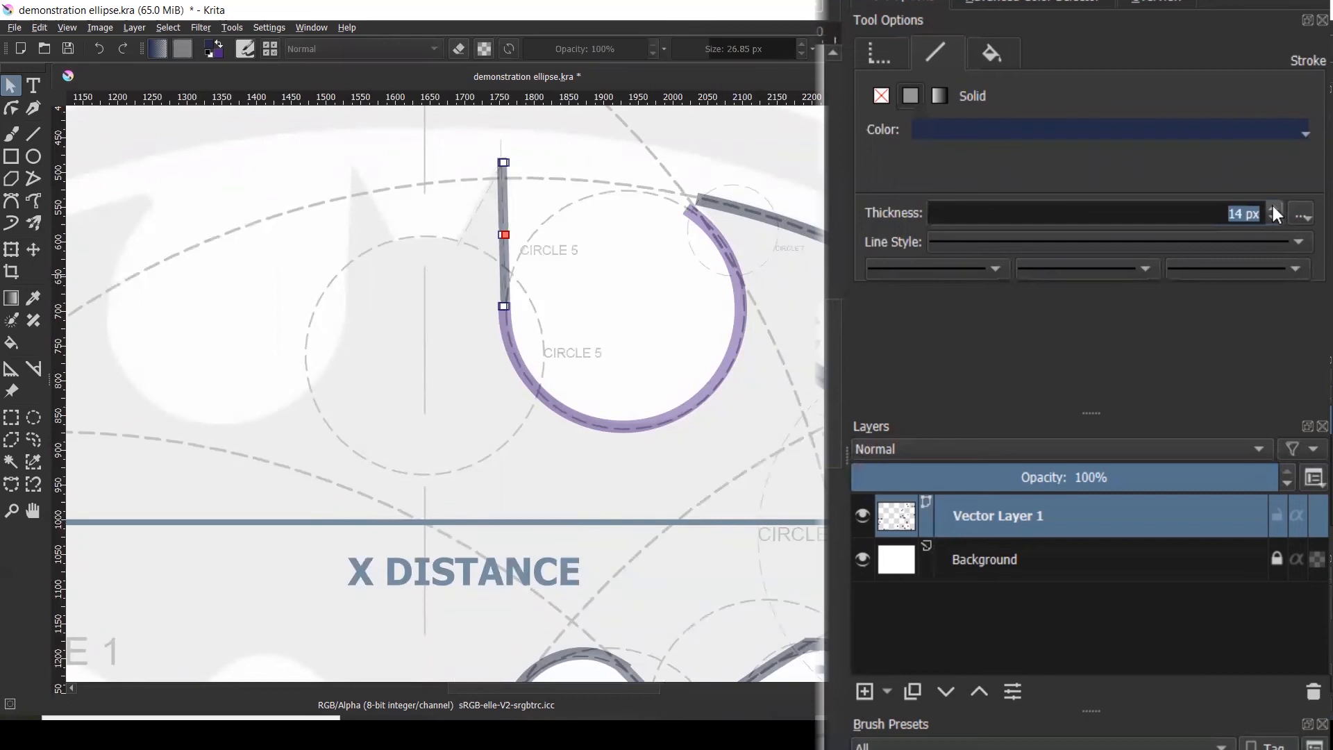
scroll(1273, 206, "up", 2)
scroll(1273, 205, "up", 3)
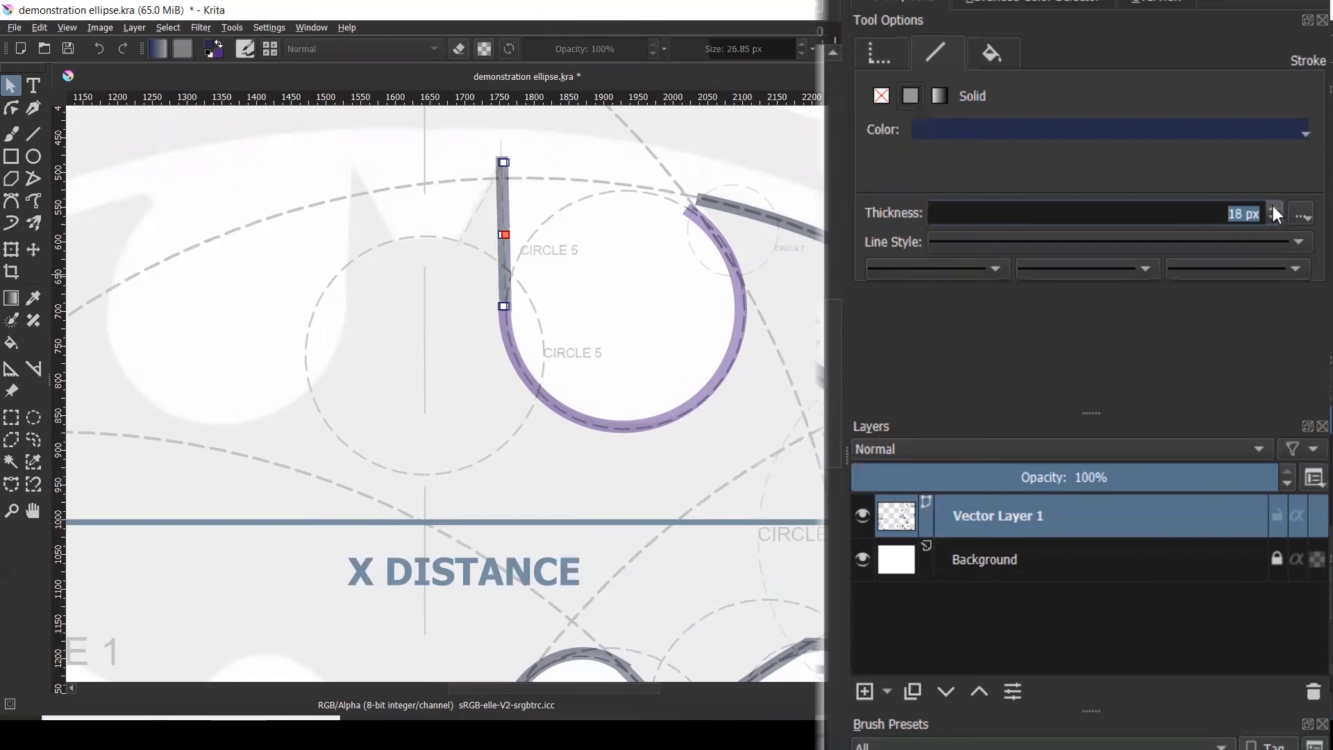
scroll(1273, 205, "down", 1)
left_click(774, 164)
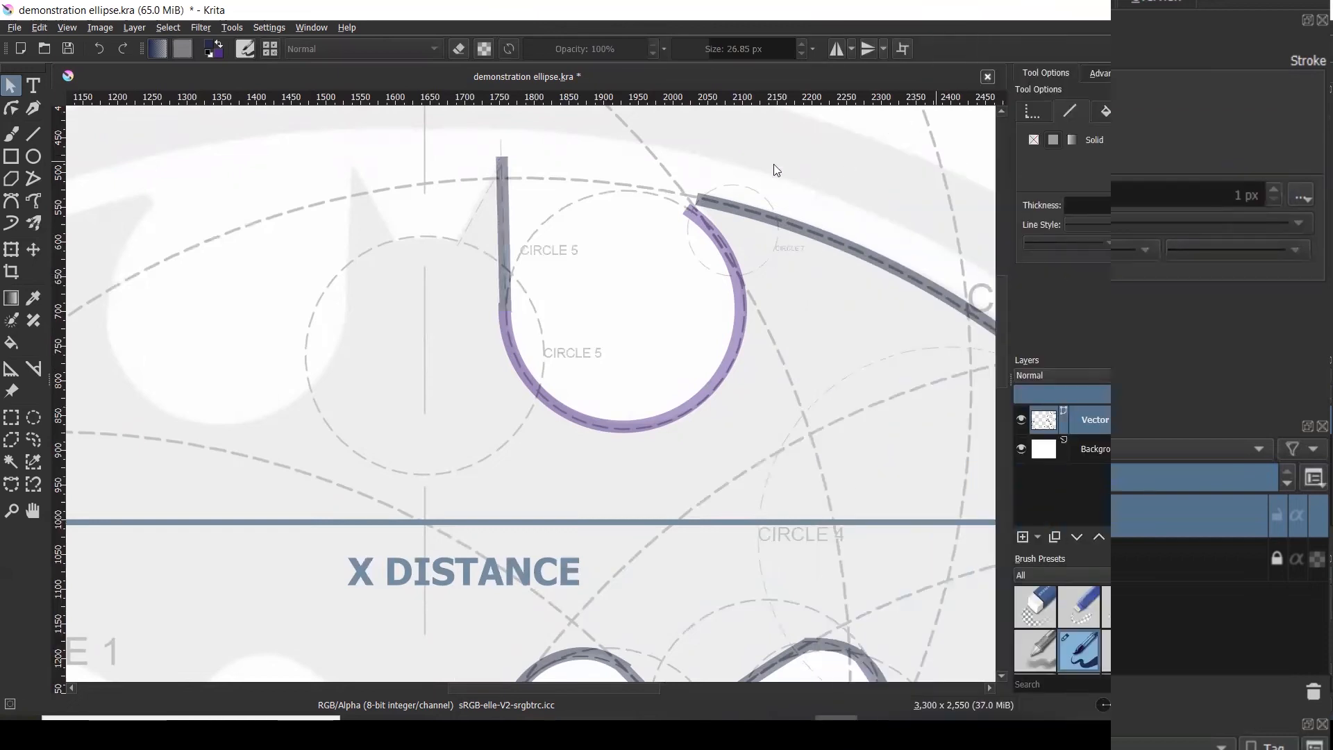
- Nudge the vertical ear line slightly left so its lower end aligns with the purple arc, and deselect it
left_click(507, 188)
scroll(487, 281, "up", 4)
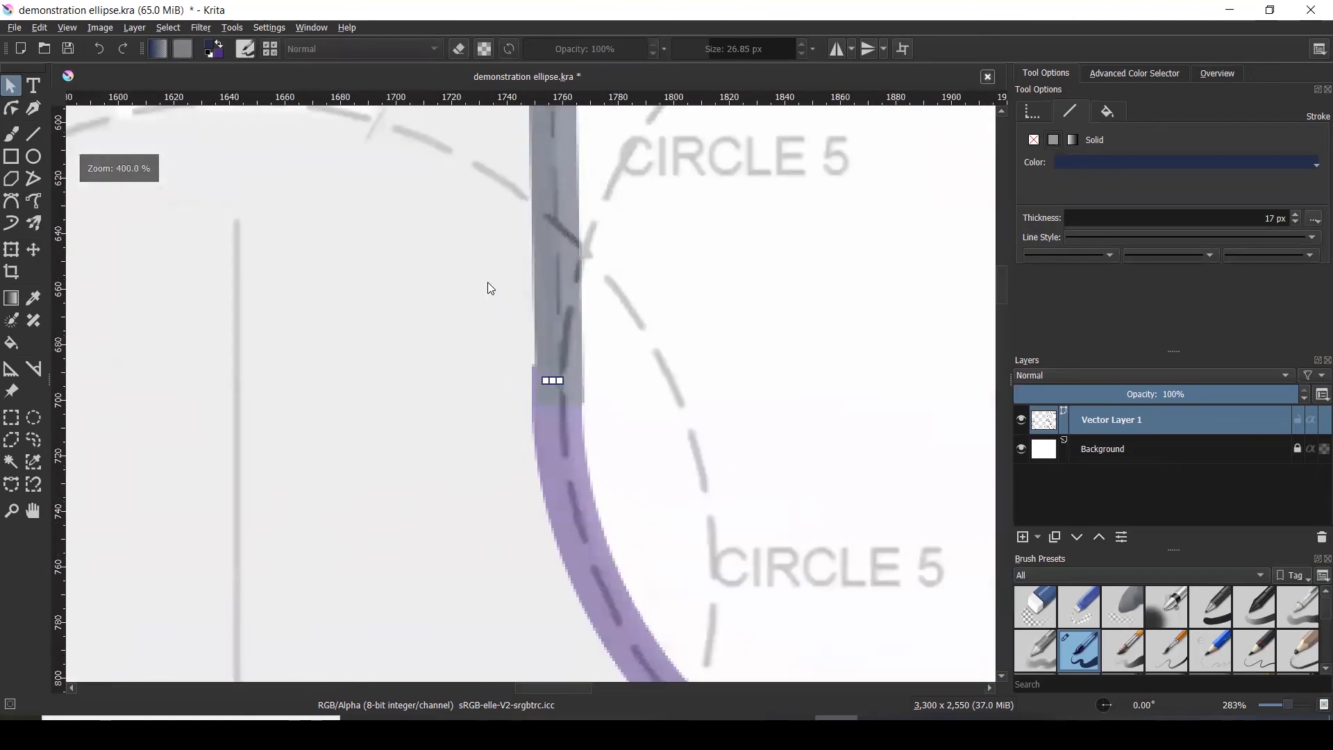
left_click_drag(546, 267, 544, 265)
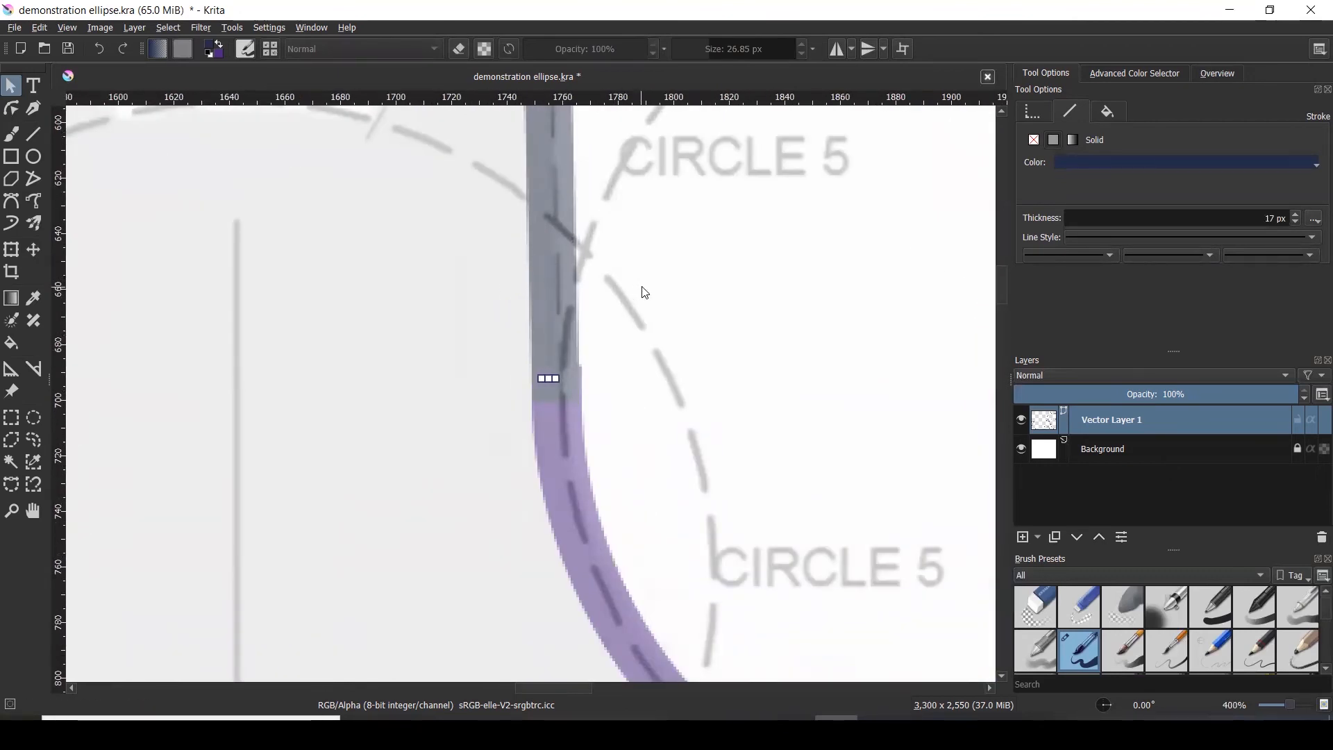
scroll(640, 292, "down", 3)
left_click(637, 306)
scroll(637, 313, "down", 1)
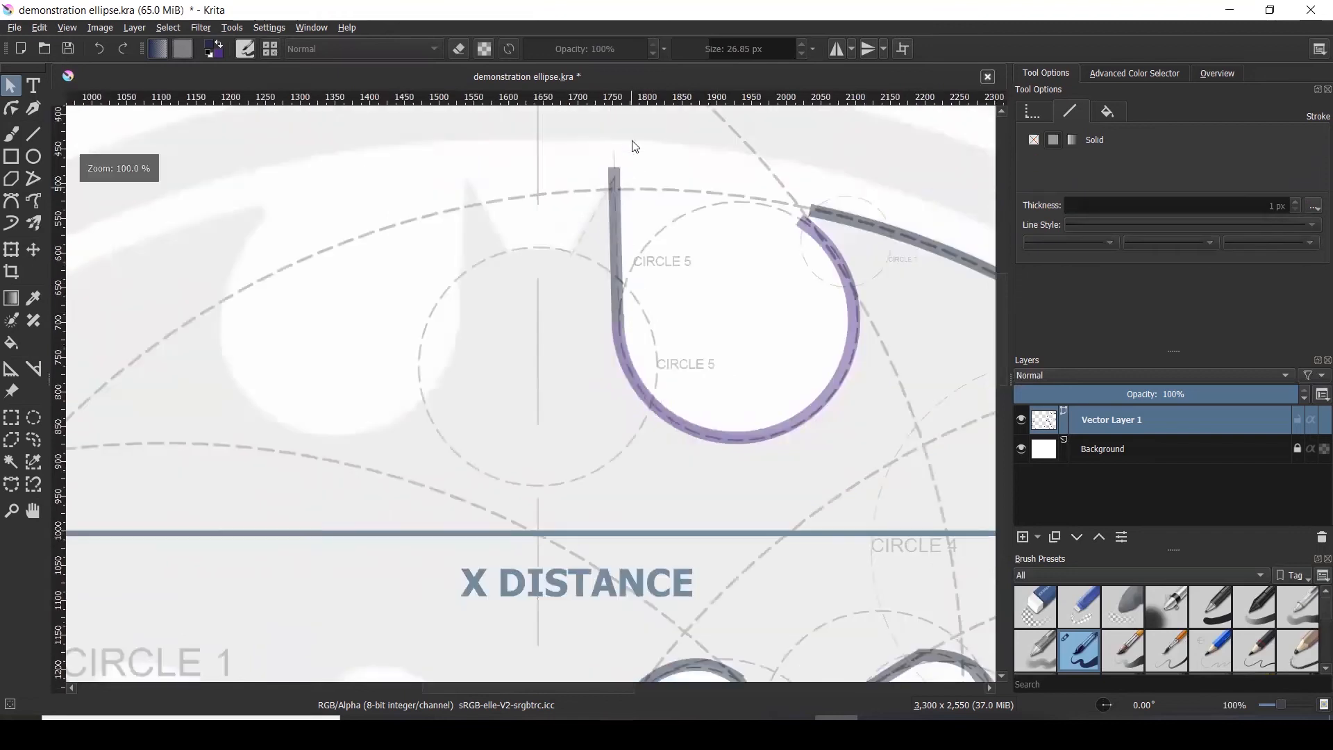
- Draw a 17 px thick slanted line from the right ear's tip down to the dashed head circle
left_click(31, 133)
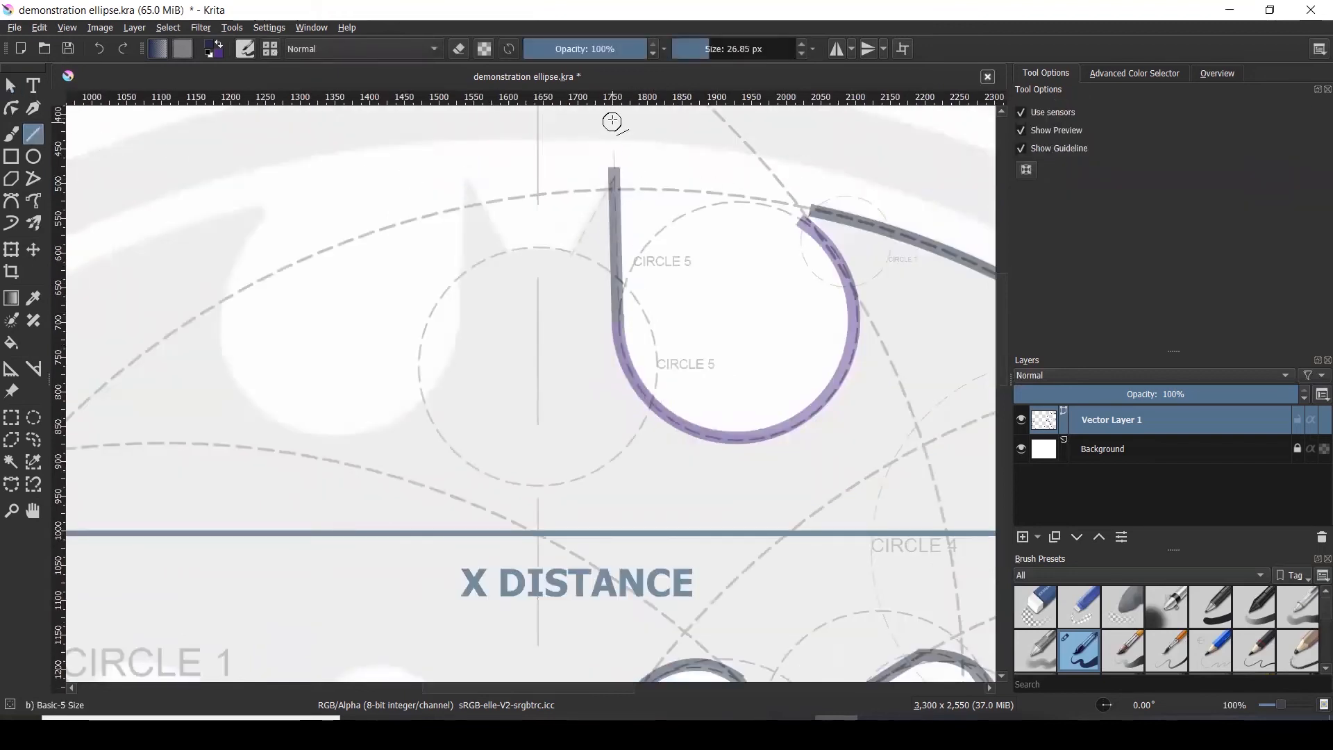
double_click(707, 48)
type("1")
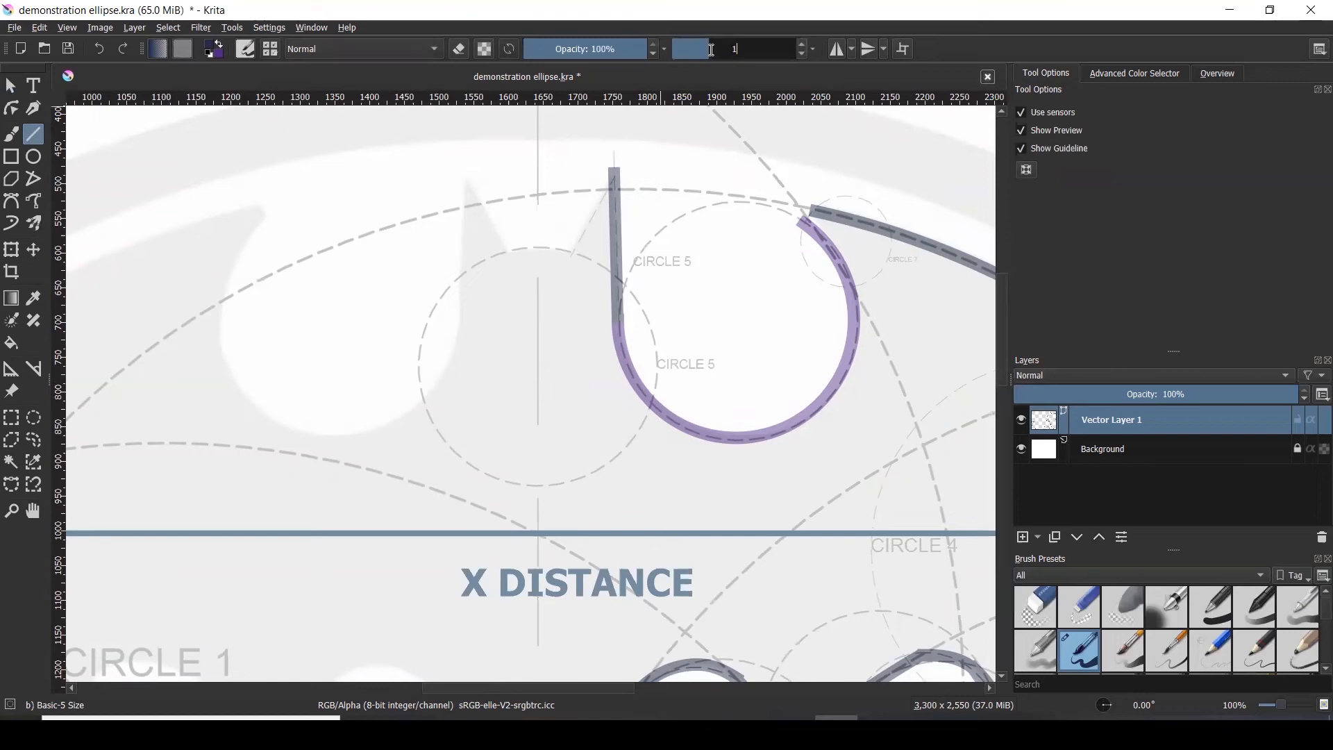
type("7")
key("Return")
left_click_drag(609, 182, 572, 256)
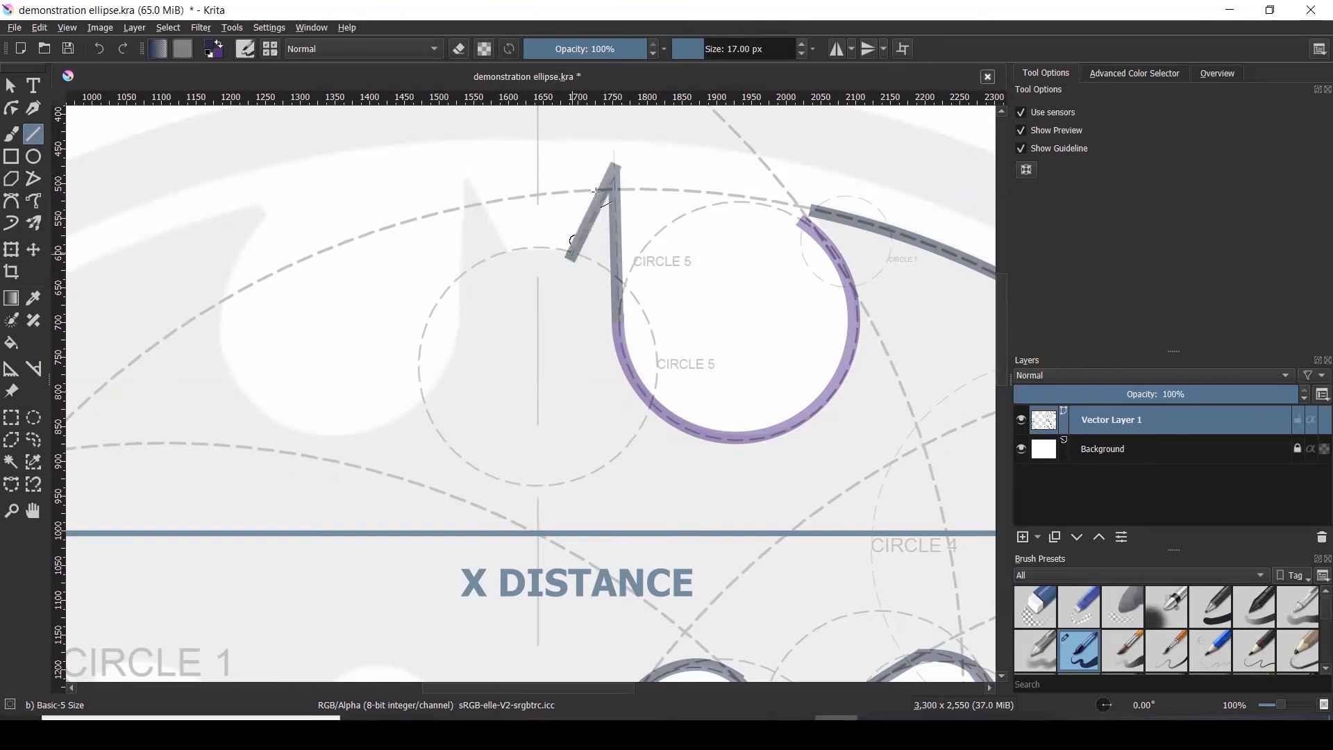
- Nudge the slanted ear line slightly down to fit the vertical line's top at the ear tip, and deselect it
scroll(618, 128, "up", 2)
left_click(11, 85)
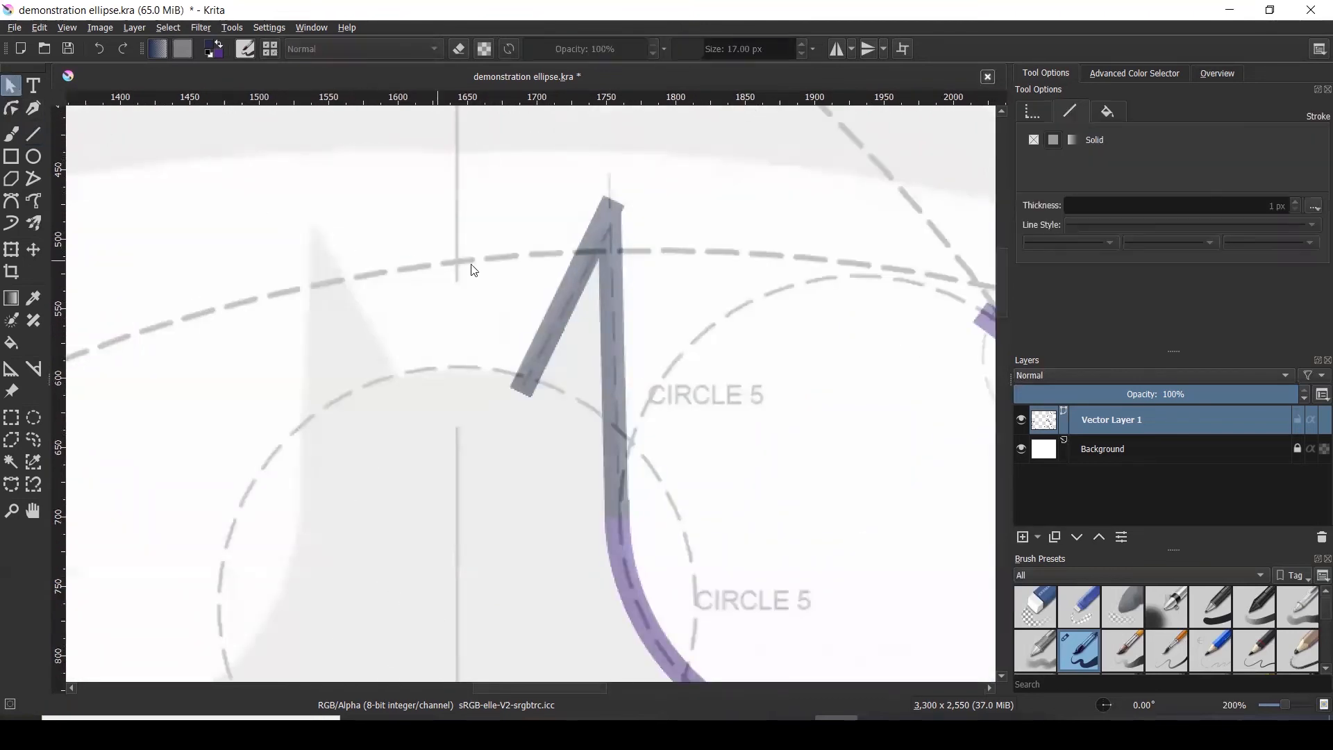
left_click(582, 265)
left_click_drag(584, 265, 580, 278)
scroll(566, 208, "down", 2)
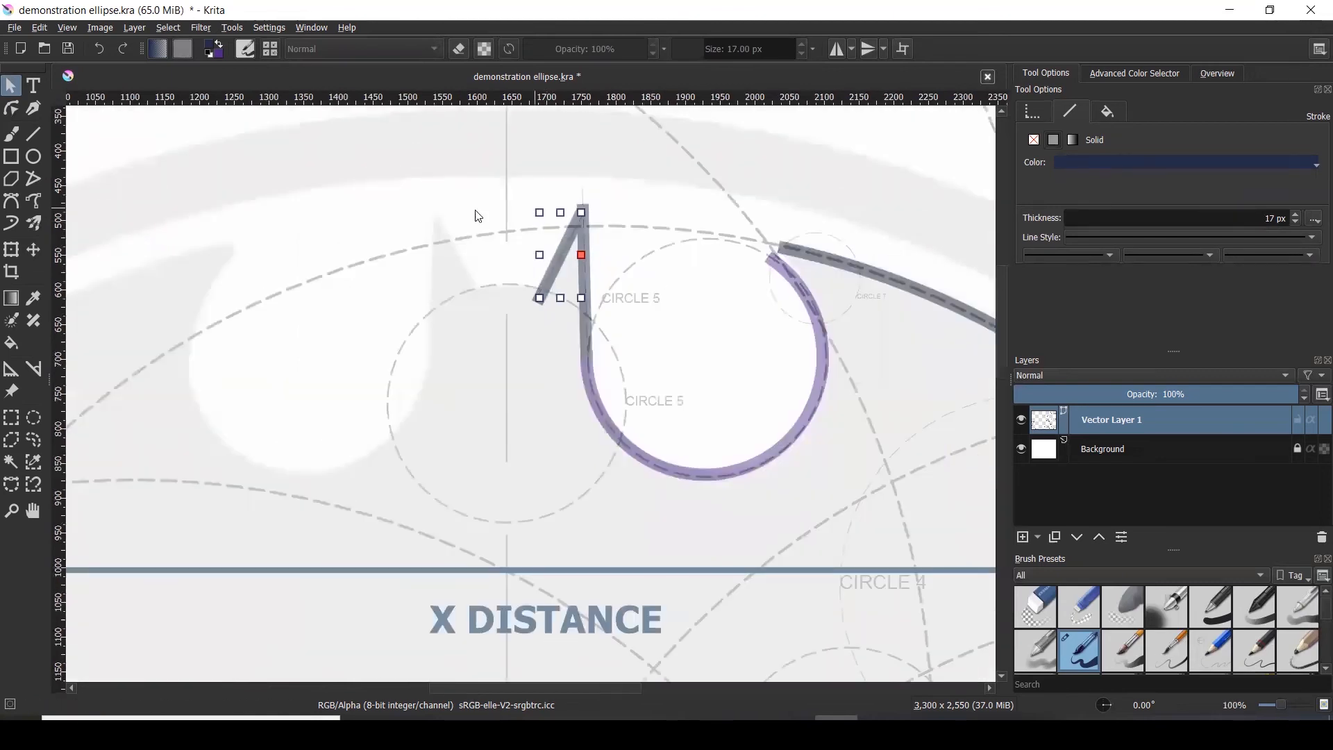
left_click(301, 191)
scroll(300, 186, "down", 2)
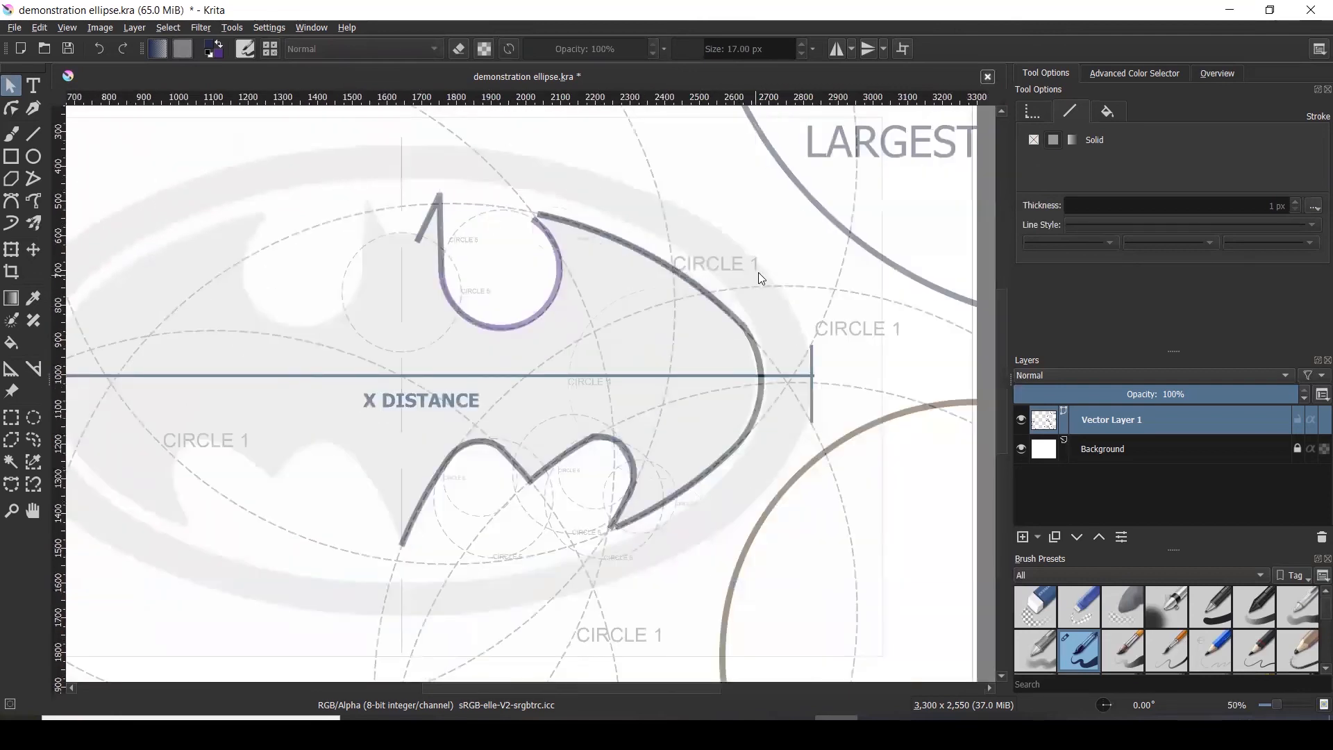
- Place a copy of the purple circle from below the emblem onto the dashed head circle between the ears
scroll(758, 272, "down", 2)
left_click(360, 550)
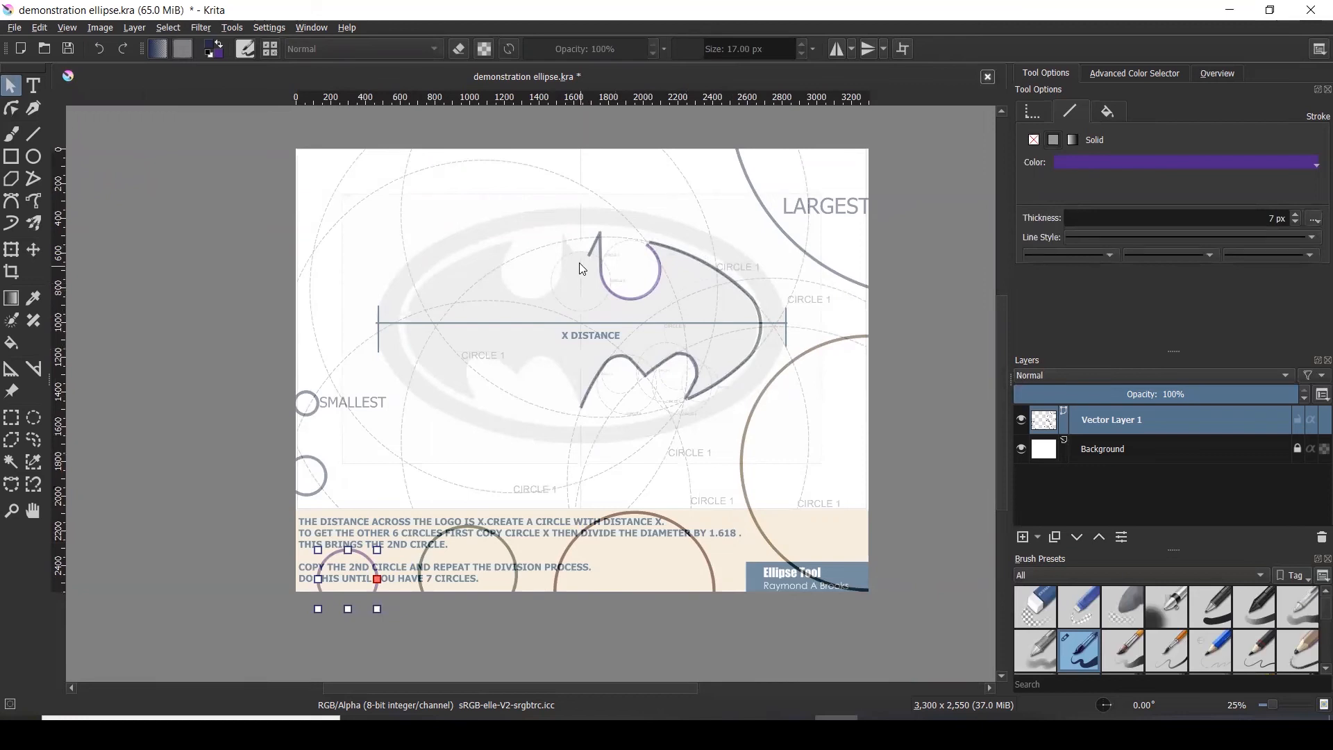
scroll(579, 262, "up", 3)
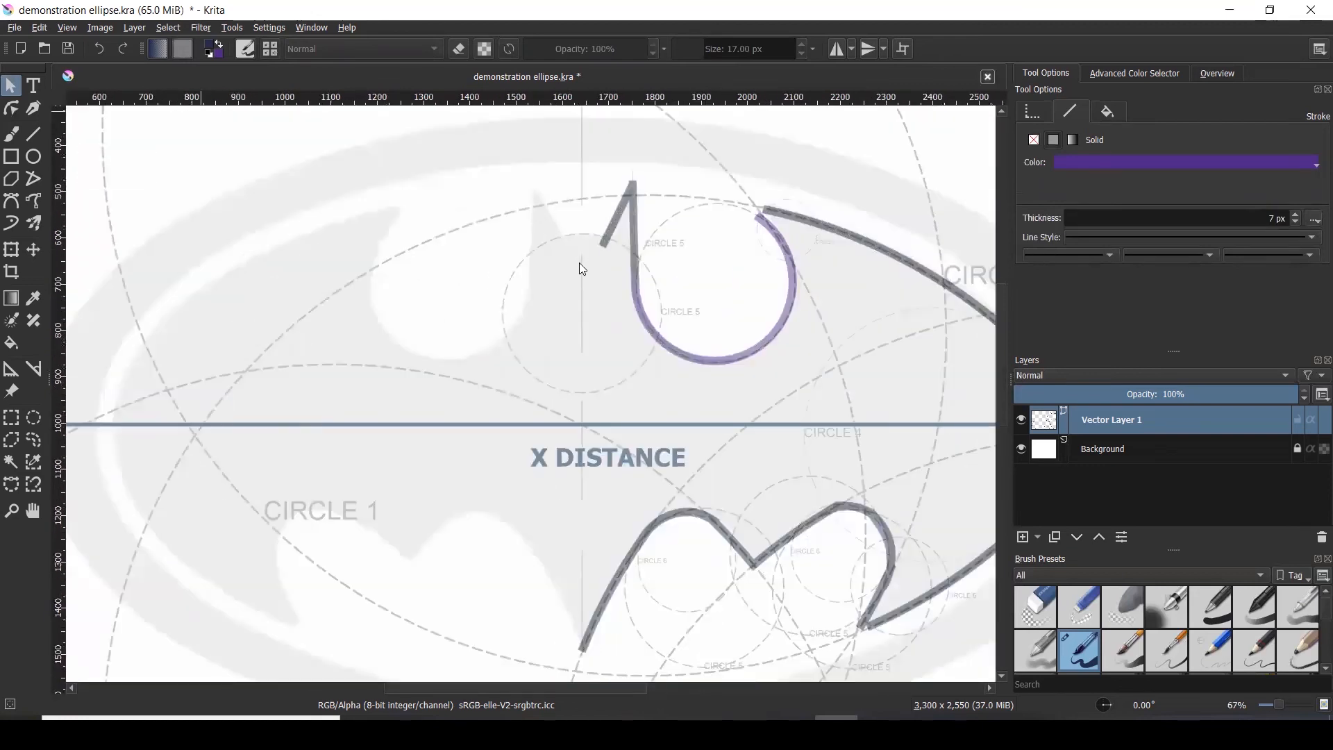
key("ctrl+v")
left_click_drag(594, 289, 598, 340)
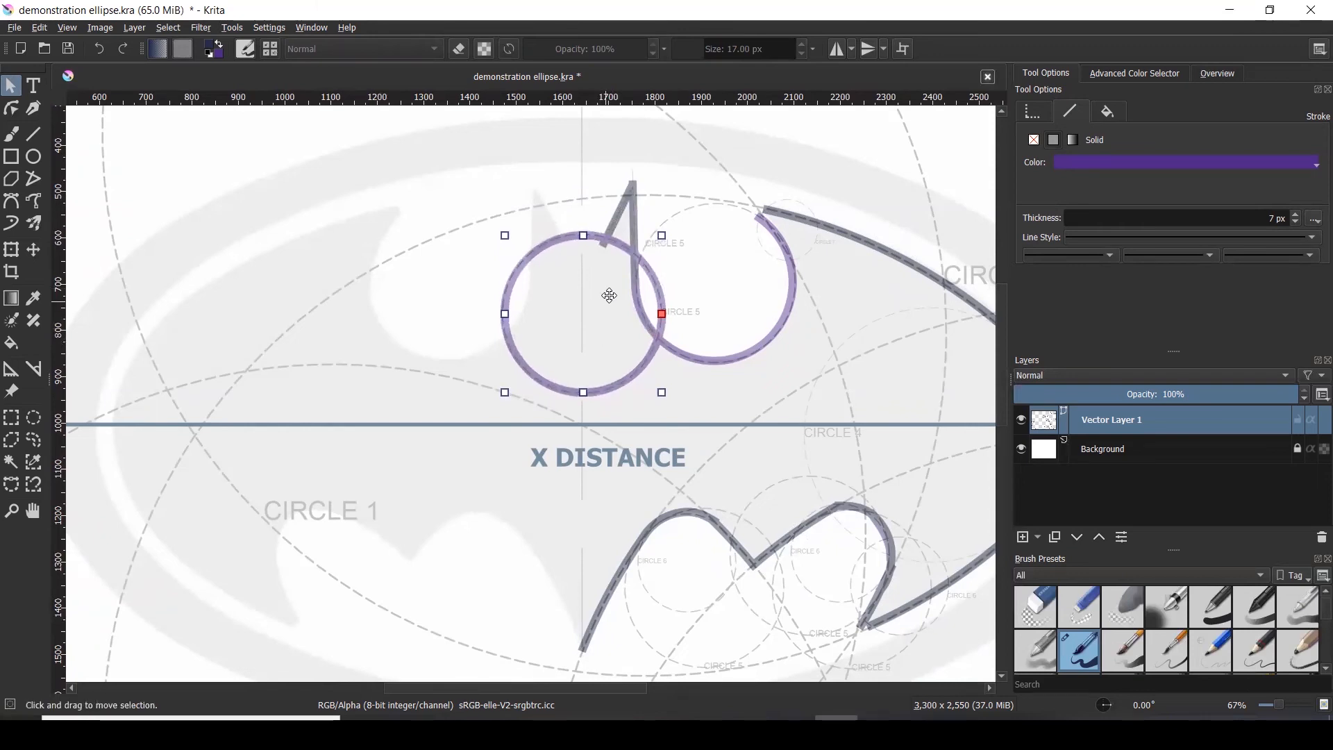
- Convert the head circle to a path and insert a point where it meets the slanted ear line
left_click(14, 109)
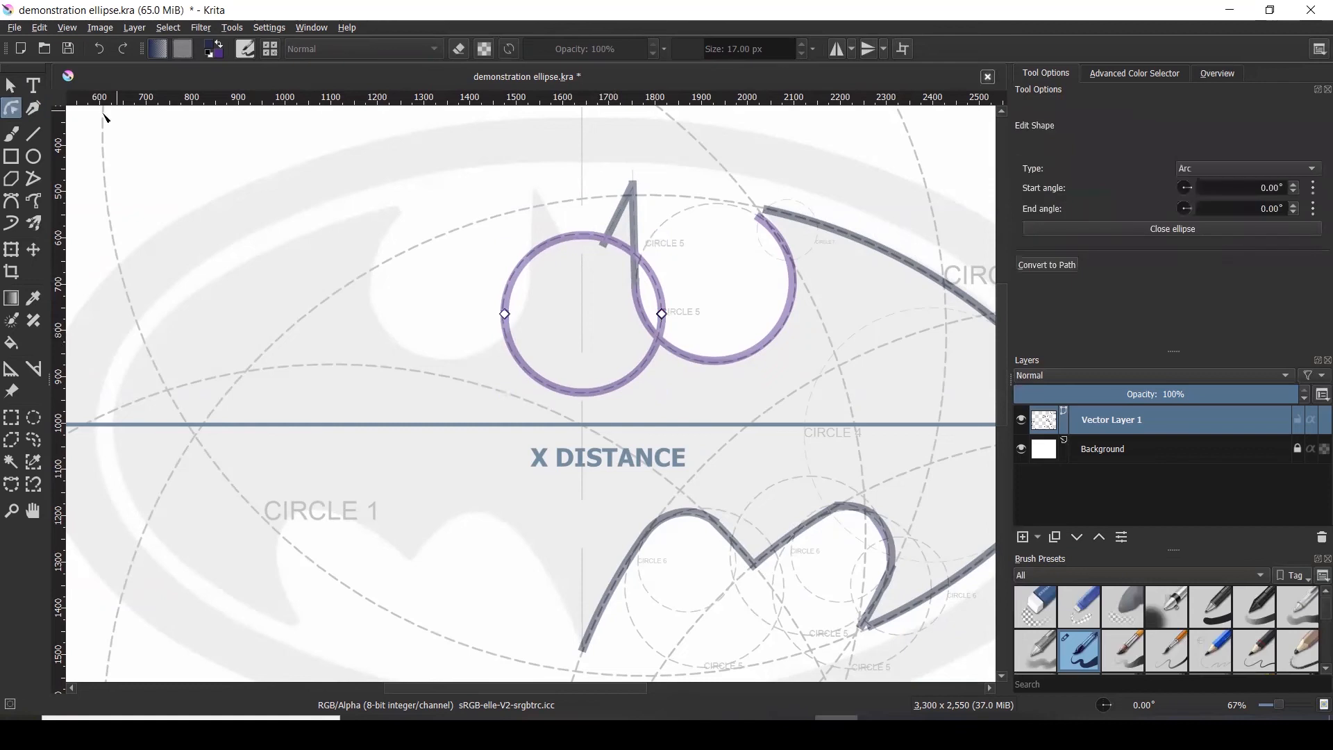
right_click(652, 274)
left_click(672, 284)
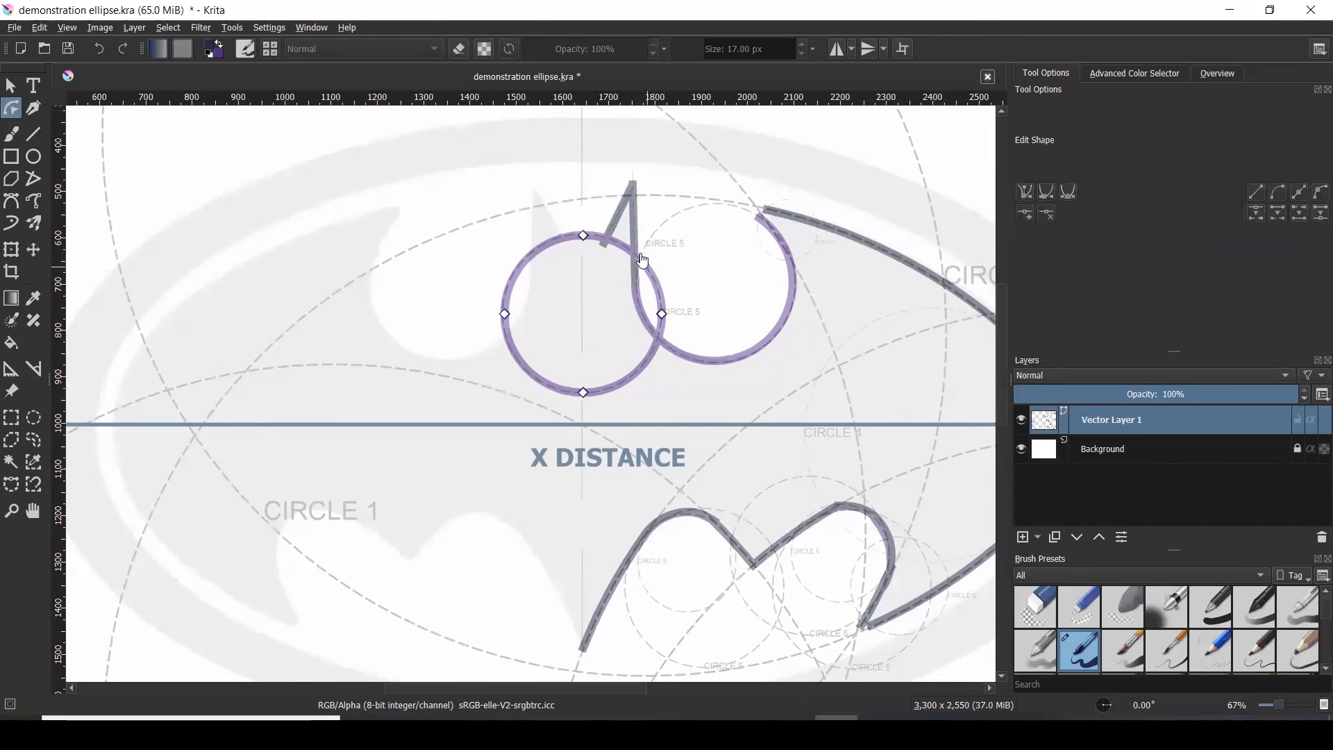
scroll(632, 250, "up", 3)
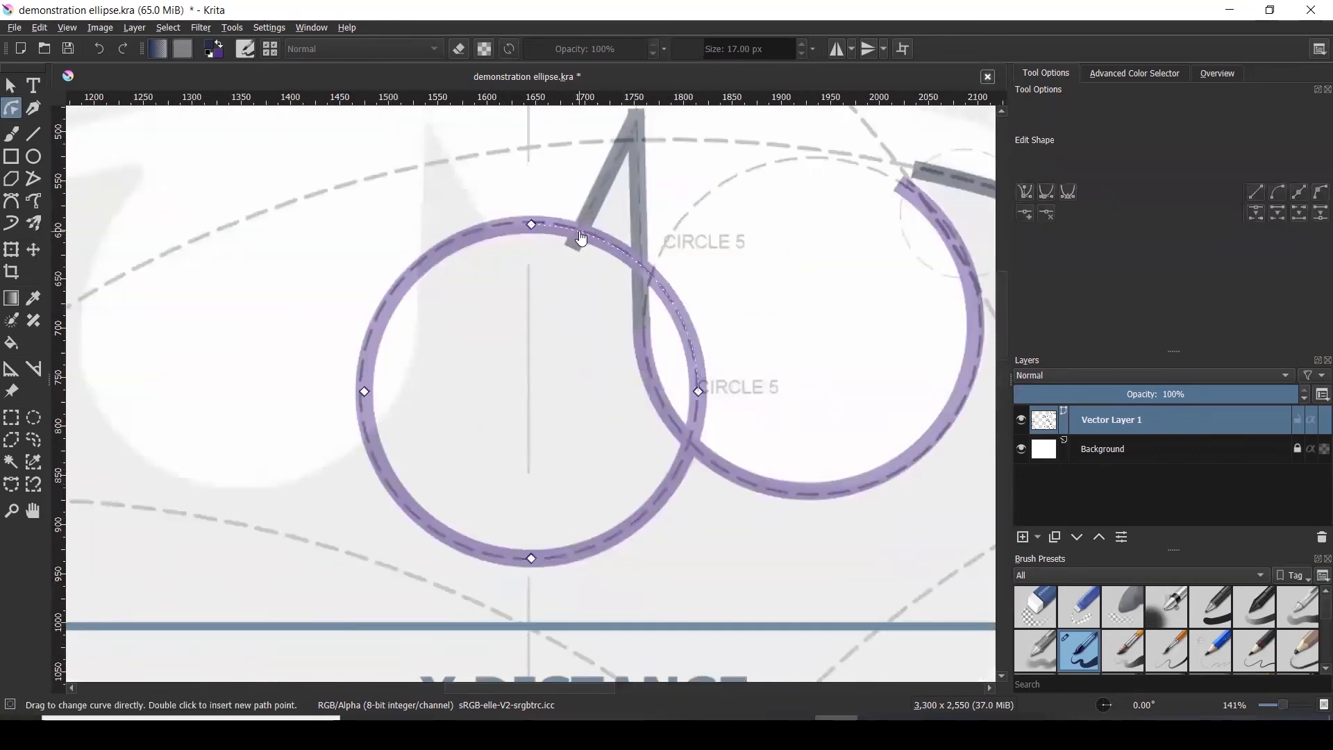
right_click(580, 238)
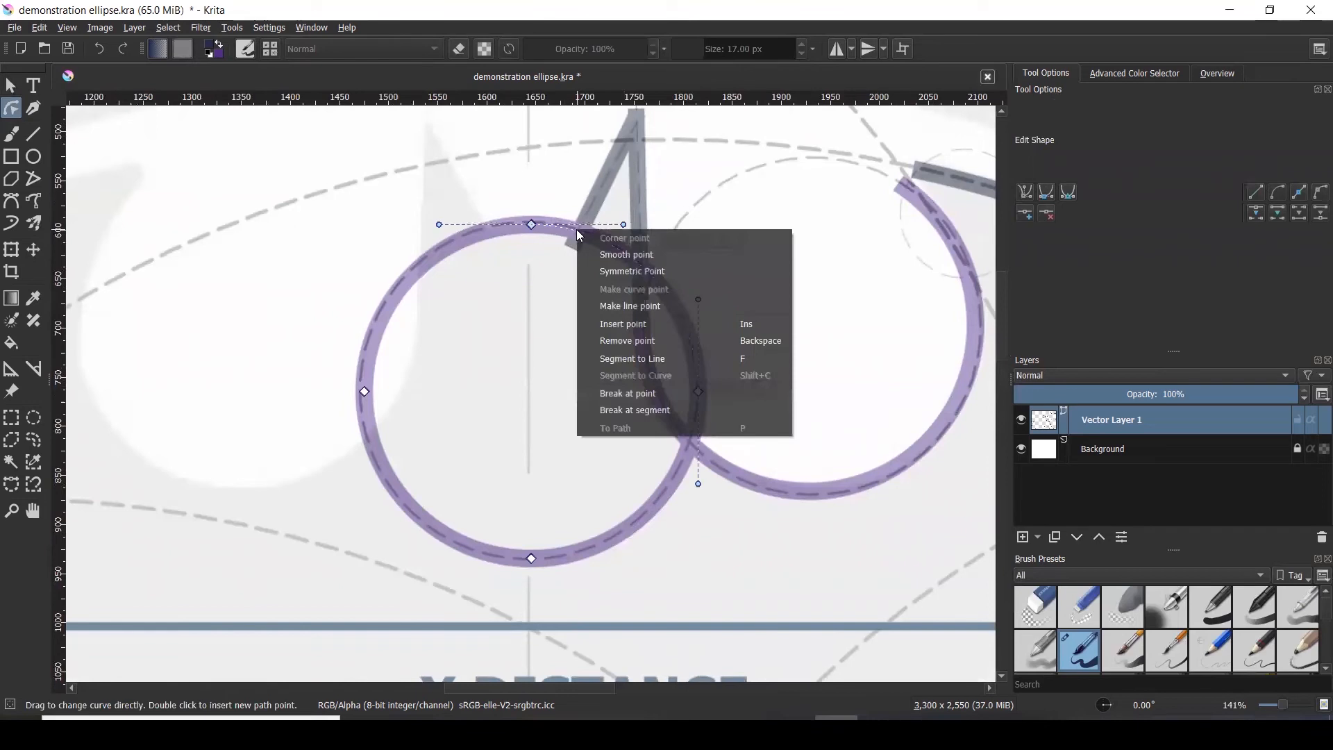
left_click(638, 322)
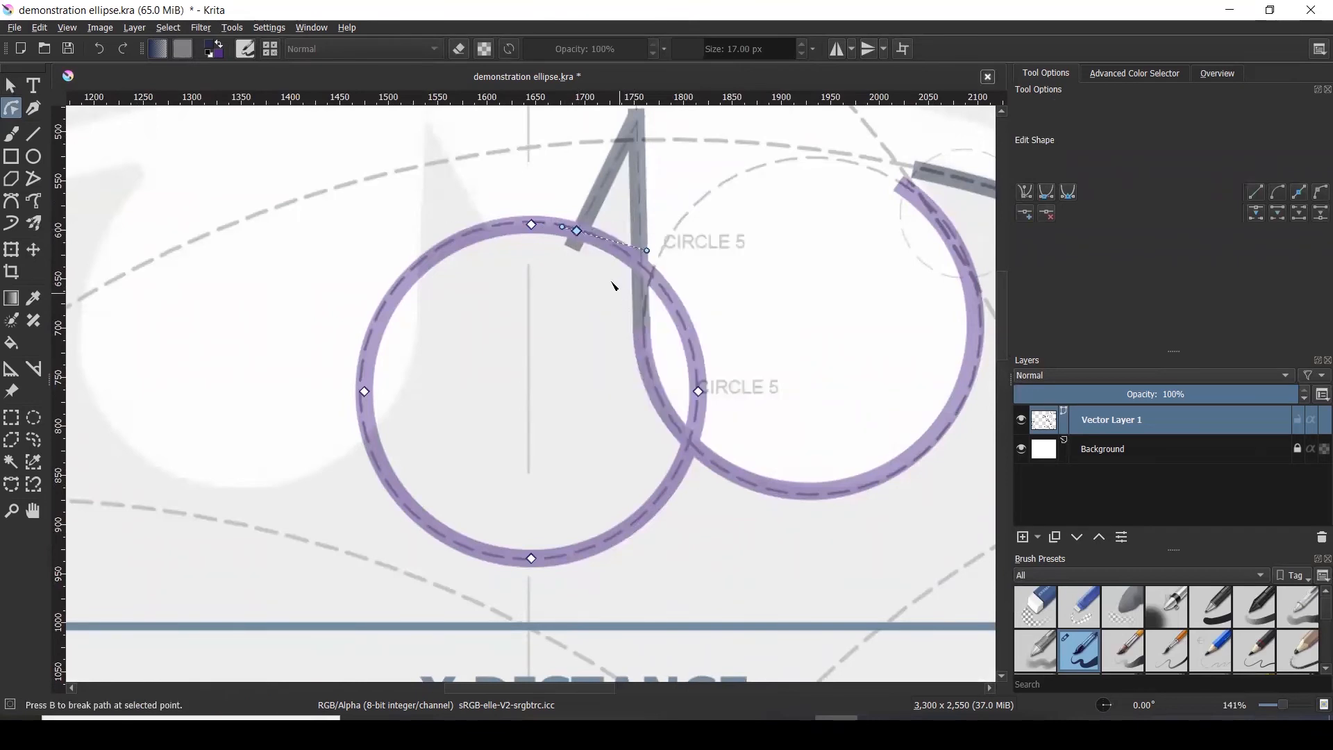
- Insert a point on the head circle at the left ear's inner base and break the segment left of it
right_click(488, 228)
left_click(543, 318)
right_click(450, 242)
left_click(536, 423)
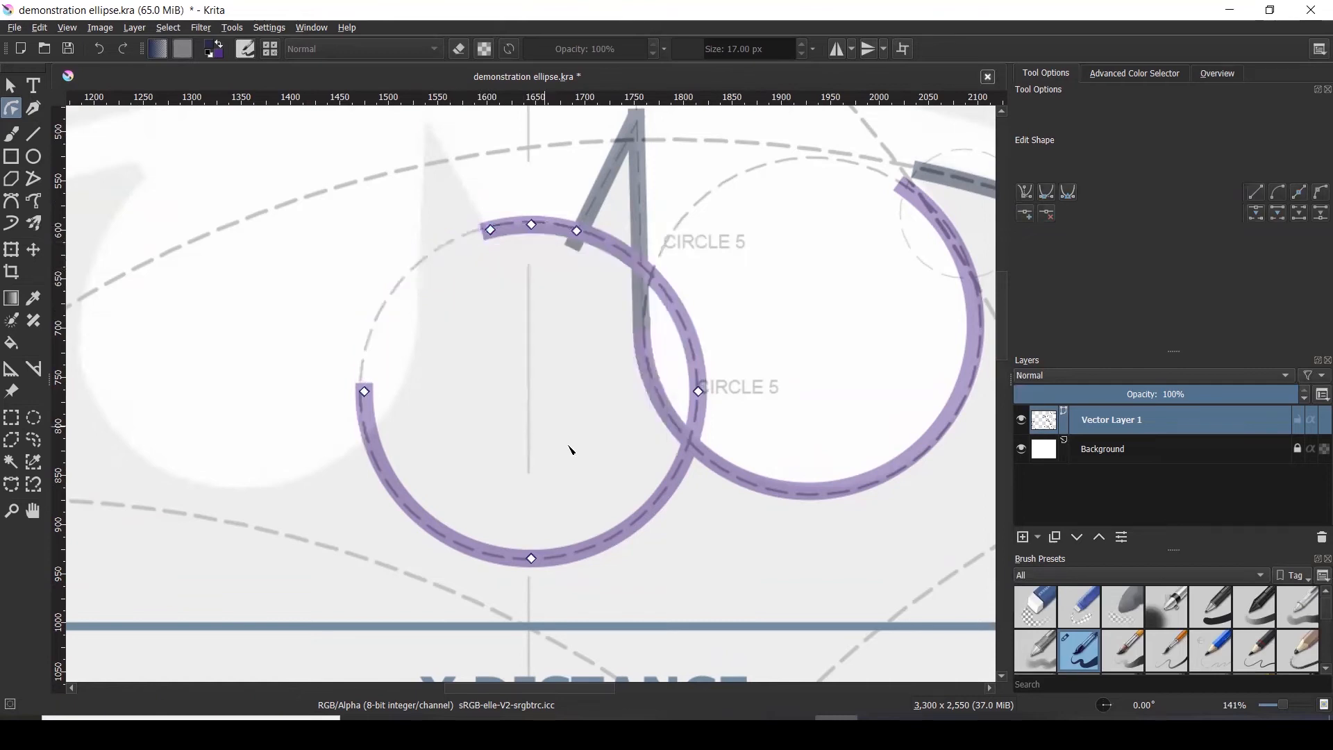
- Try to delete the head circle's lower-right segment, and undo the deletion
left_click(621, 532)
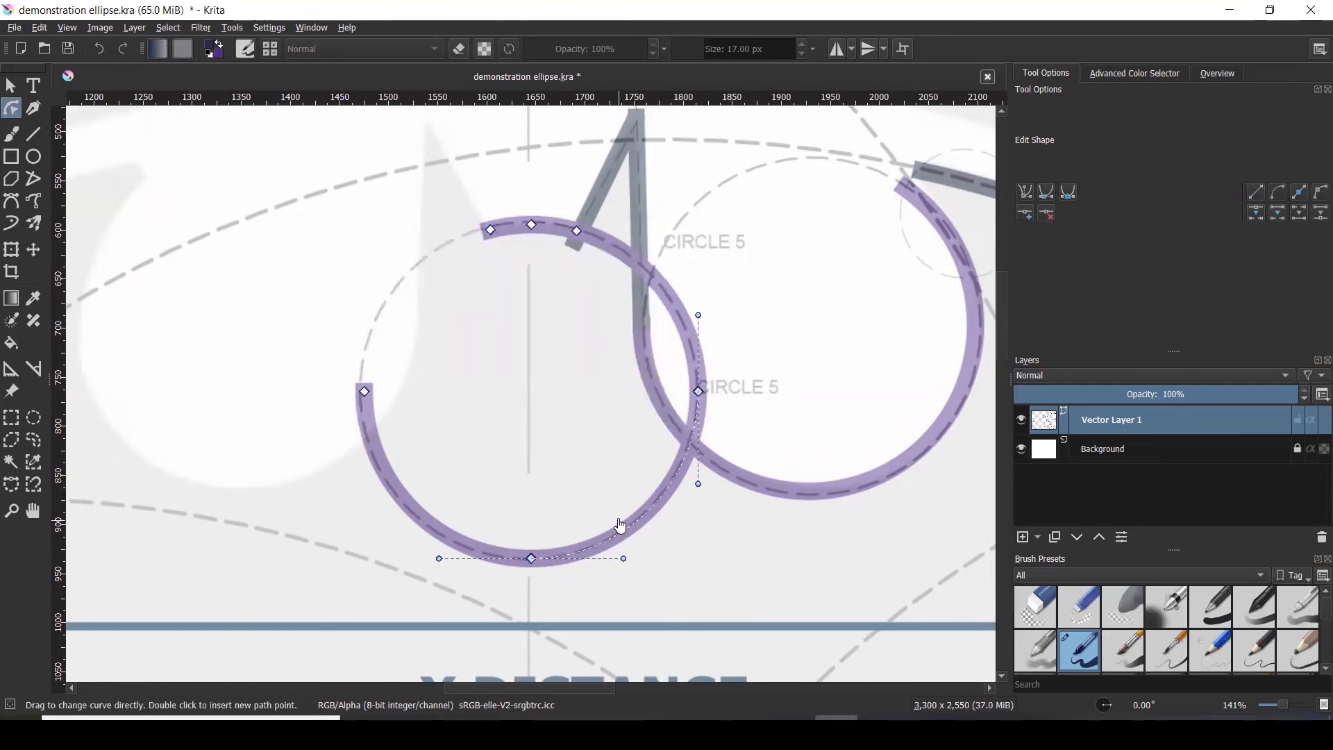
key("Delete")
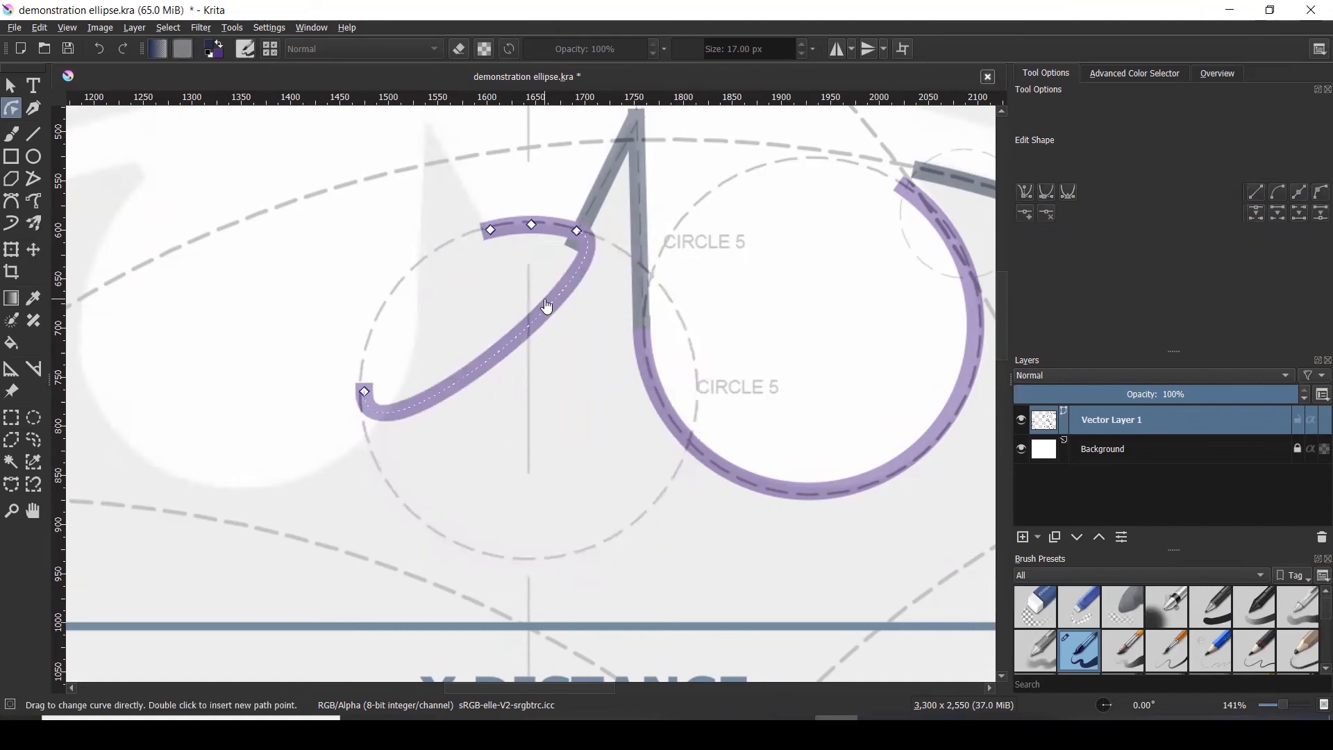
key("ctrl+z")
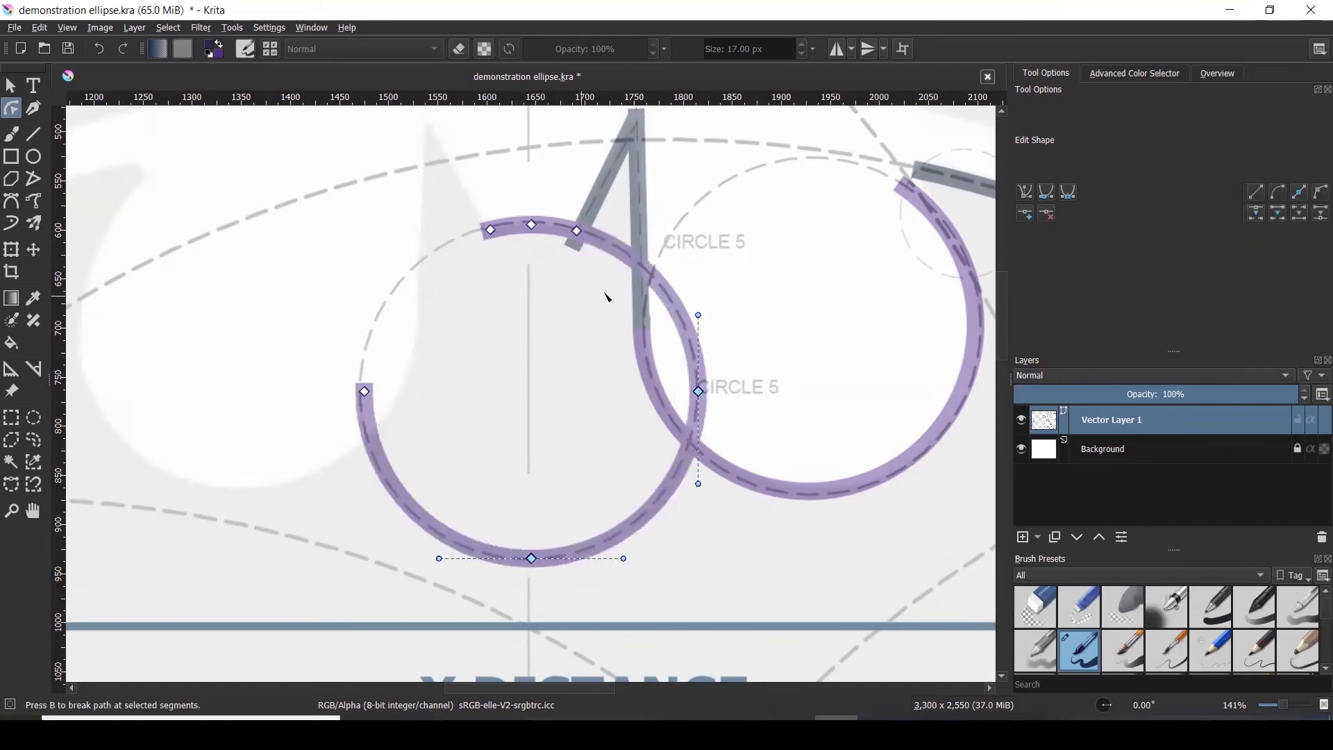
- Break the head circle's upper-right segment and delete the lower arc with its leftover point, keeping only the short top arc
right_click(652, 281)
left_click(751, 456)
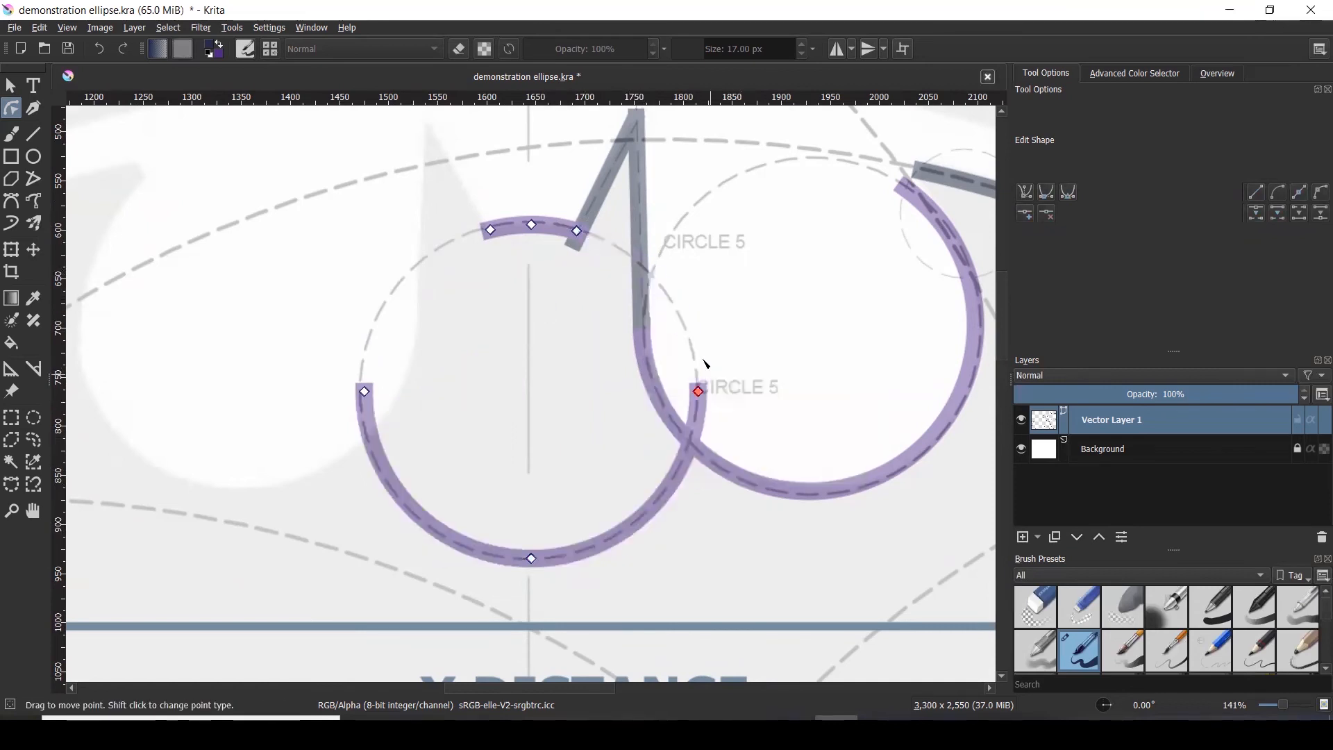
left_click(695, 418)
key("Delete")
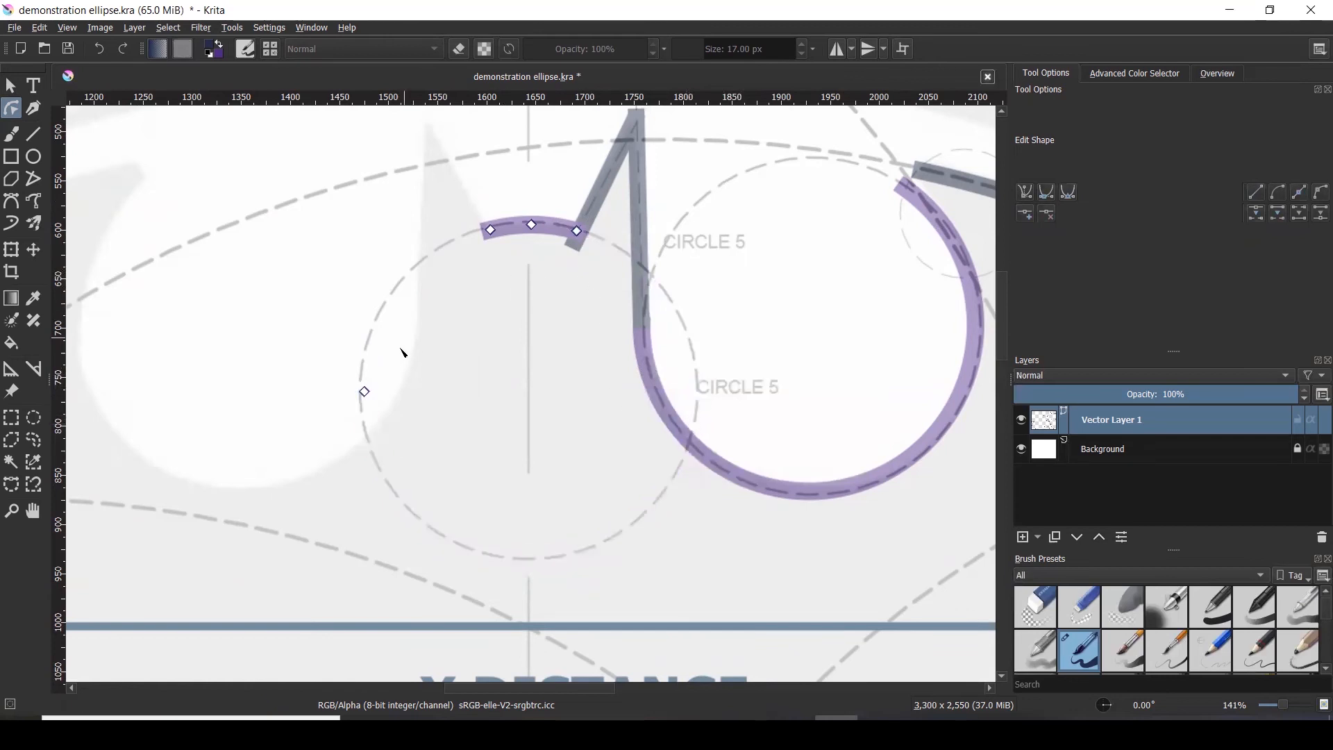
left_click(365, 393)
key("Delete")
- Insert a point on the slanted ear line where it meets the head arc and break off the stub below it
scroll(576, 247, "up", 1)
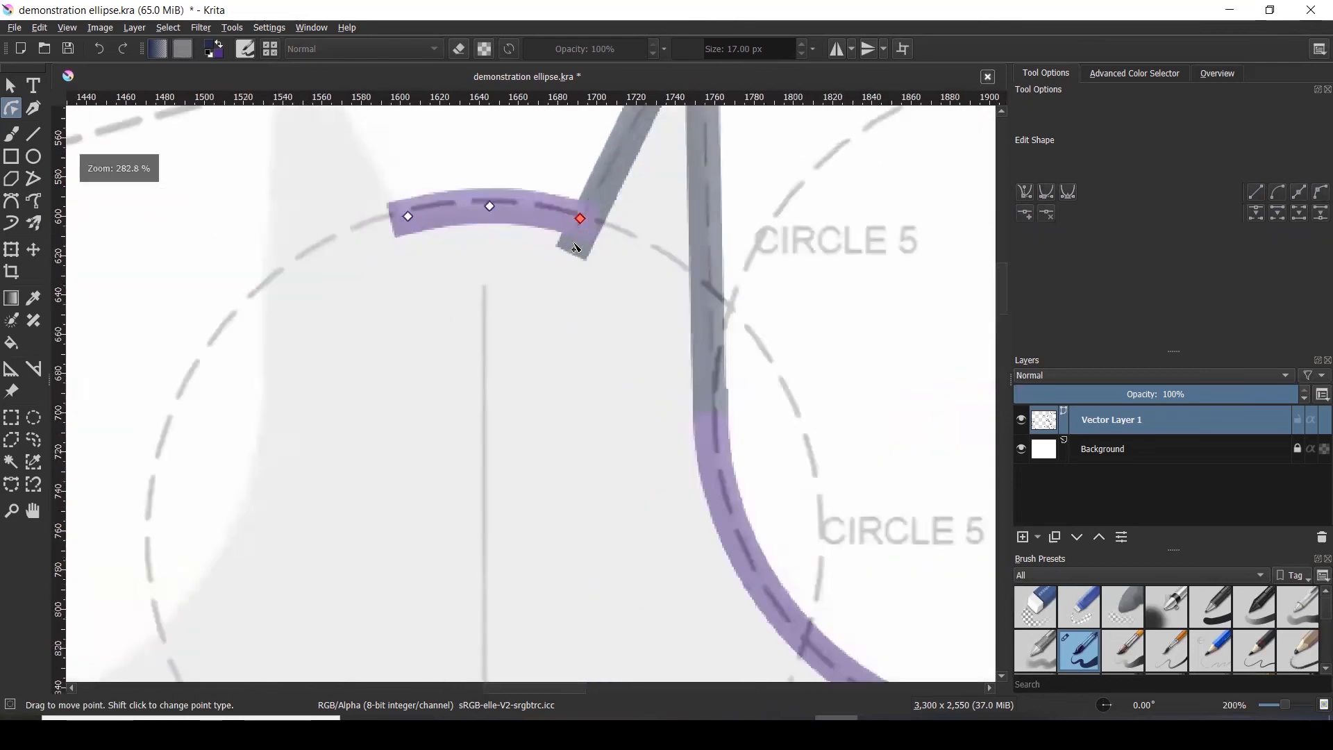
scroll(576, 248, "up", 3)
scroll(585, 269, "down", 3)
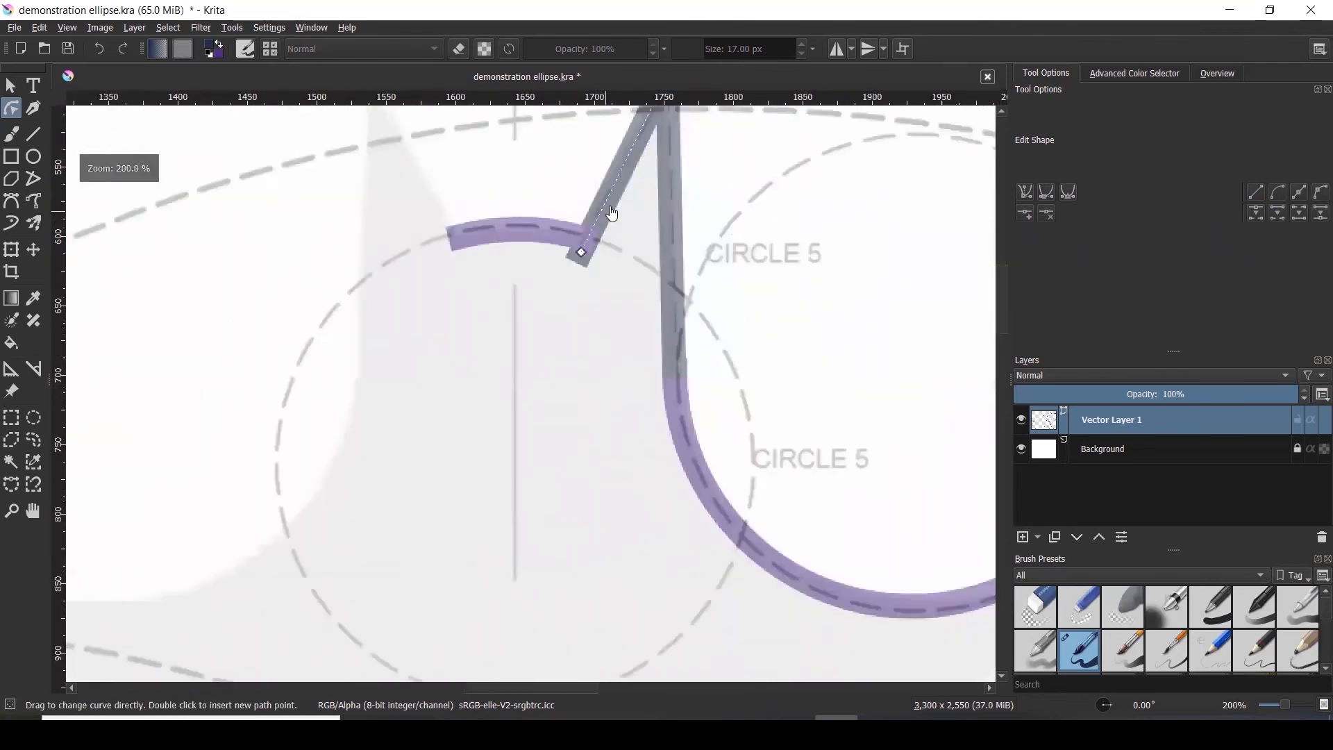
right_click(610, 206)
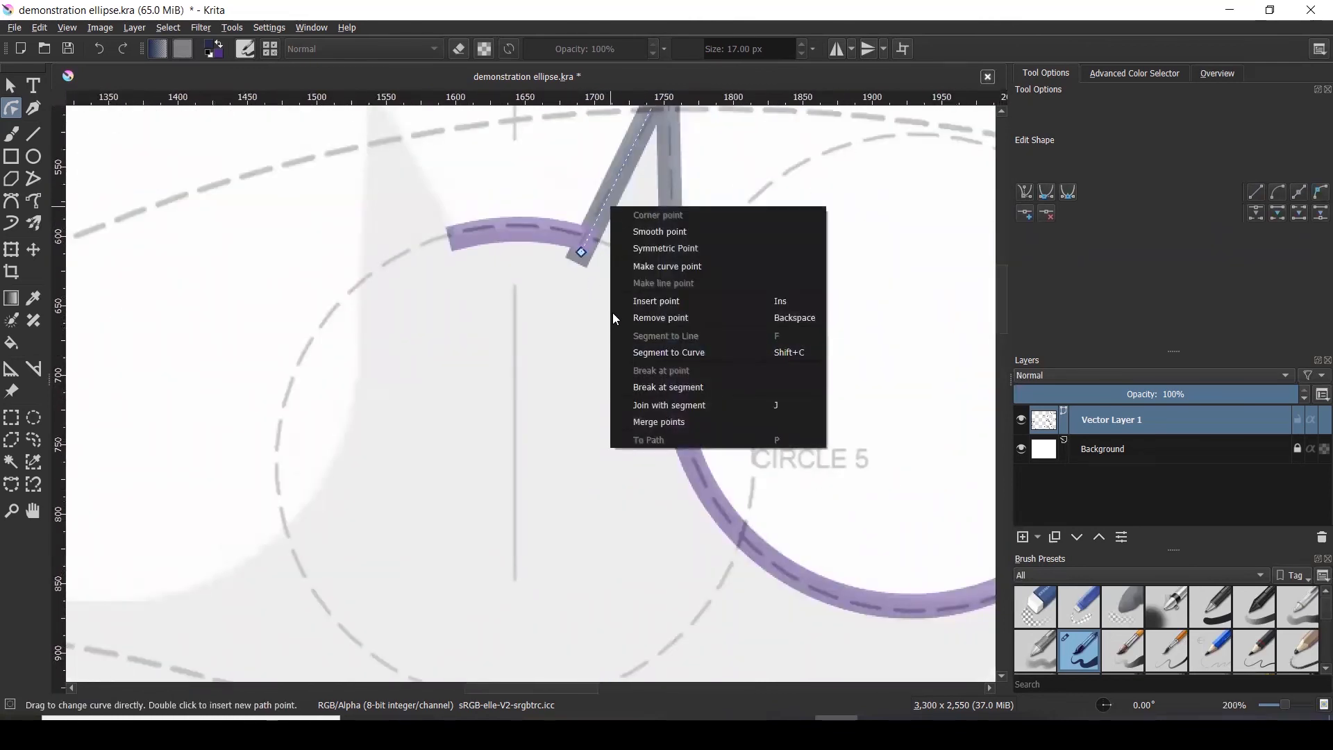
right_click(586, 232)
right_click(591, 230)
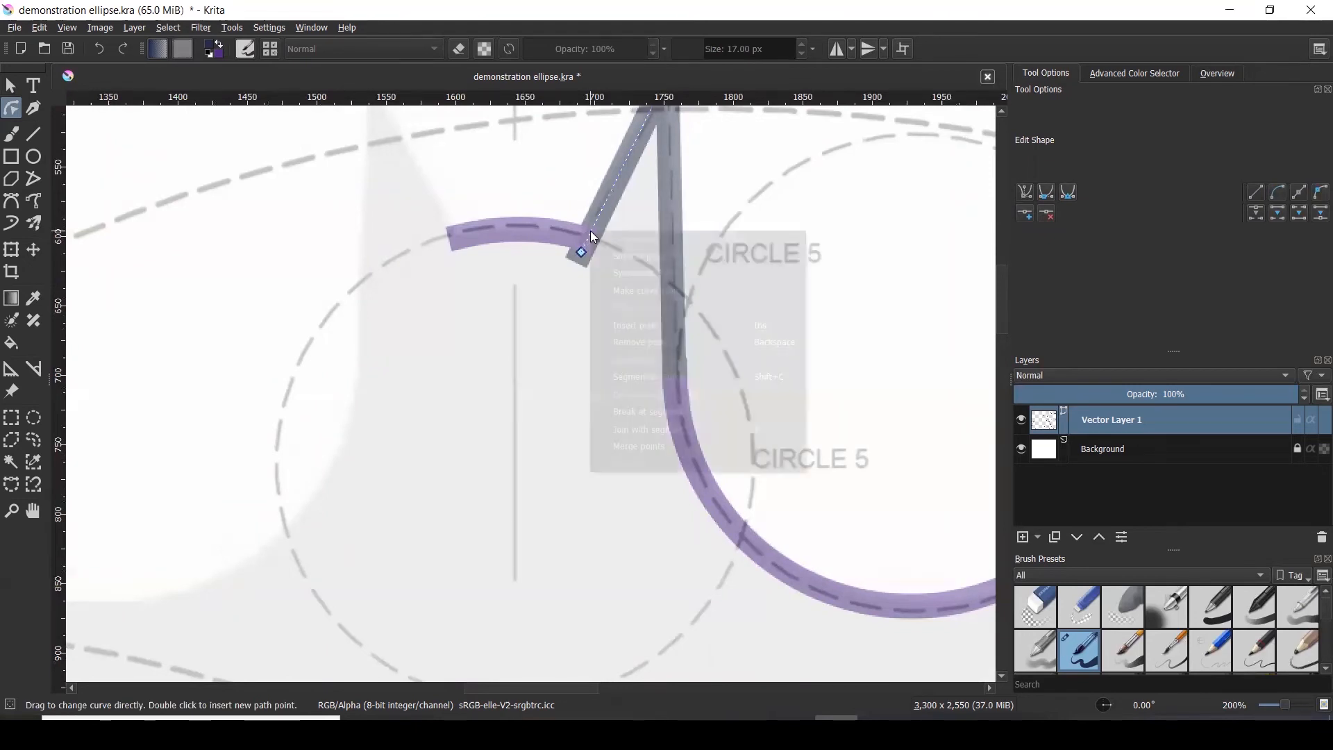
left_click(661, 326)
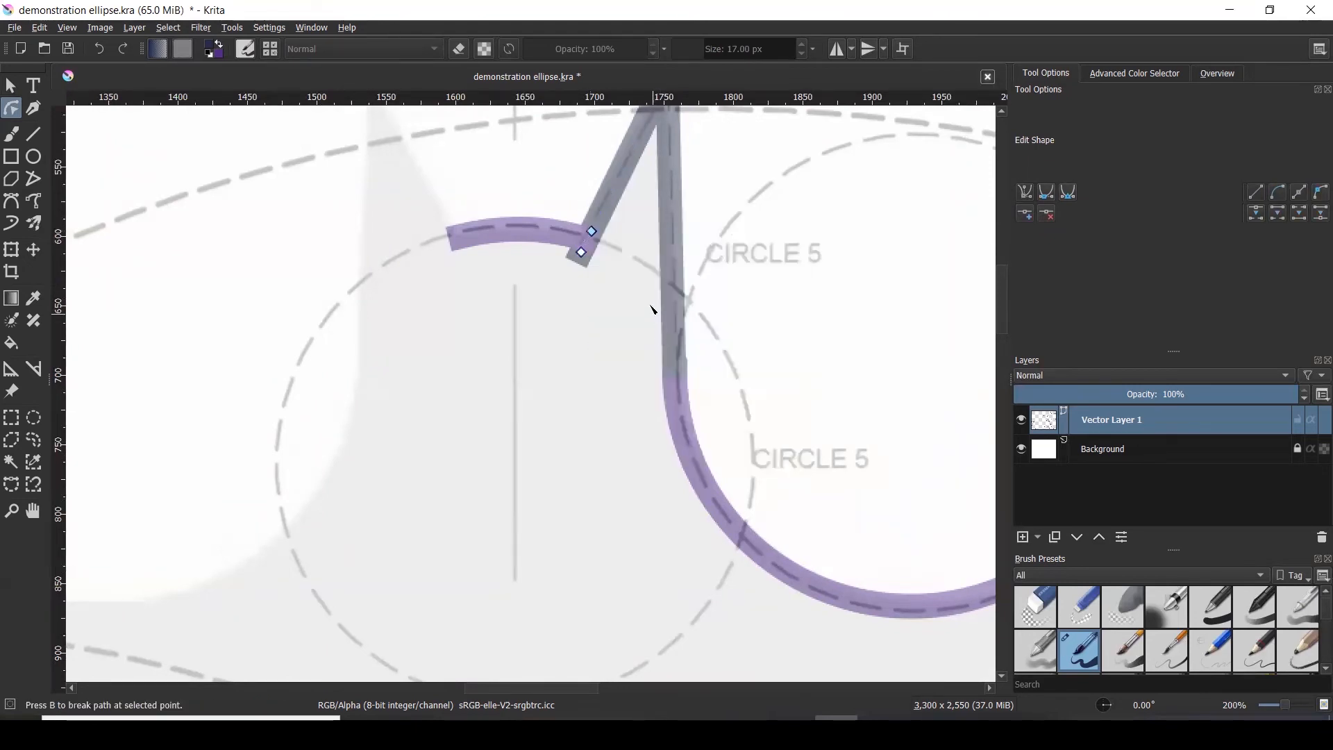
right_click(585, 240)
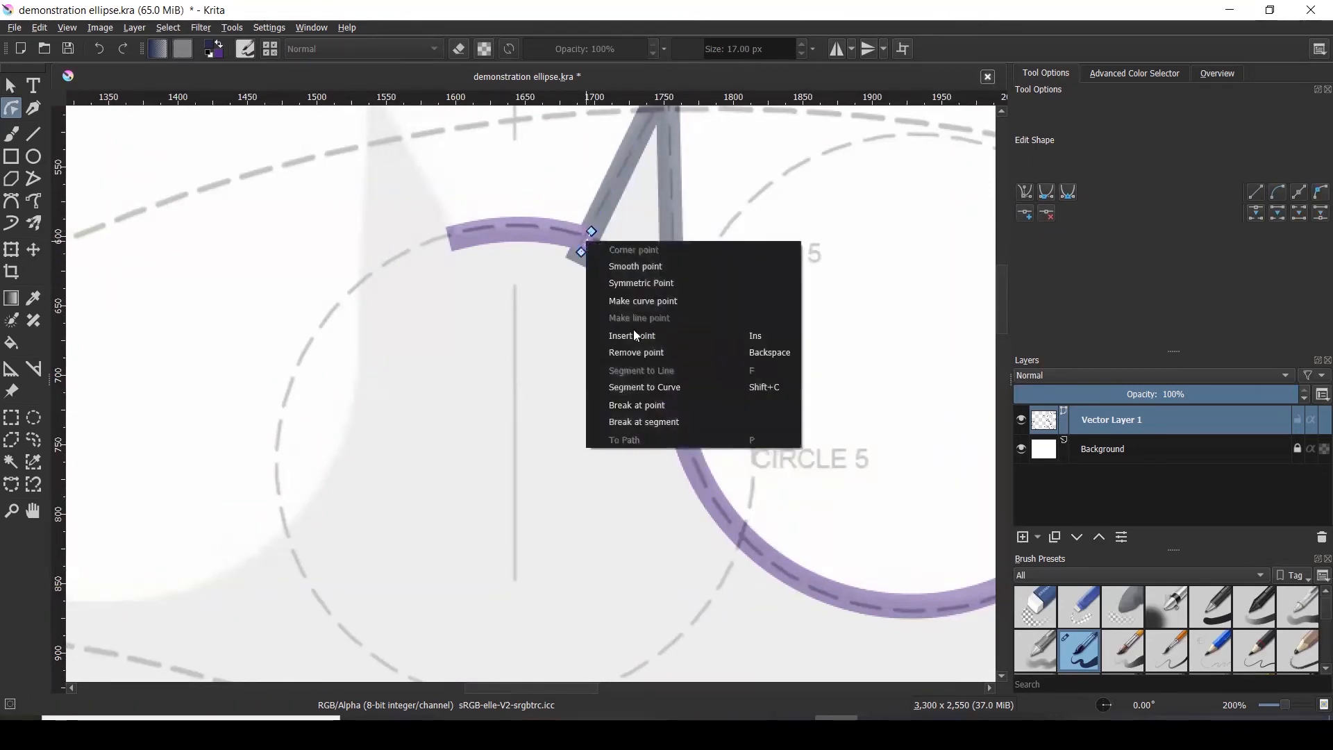
left_click(674, 423)
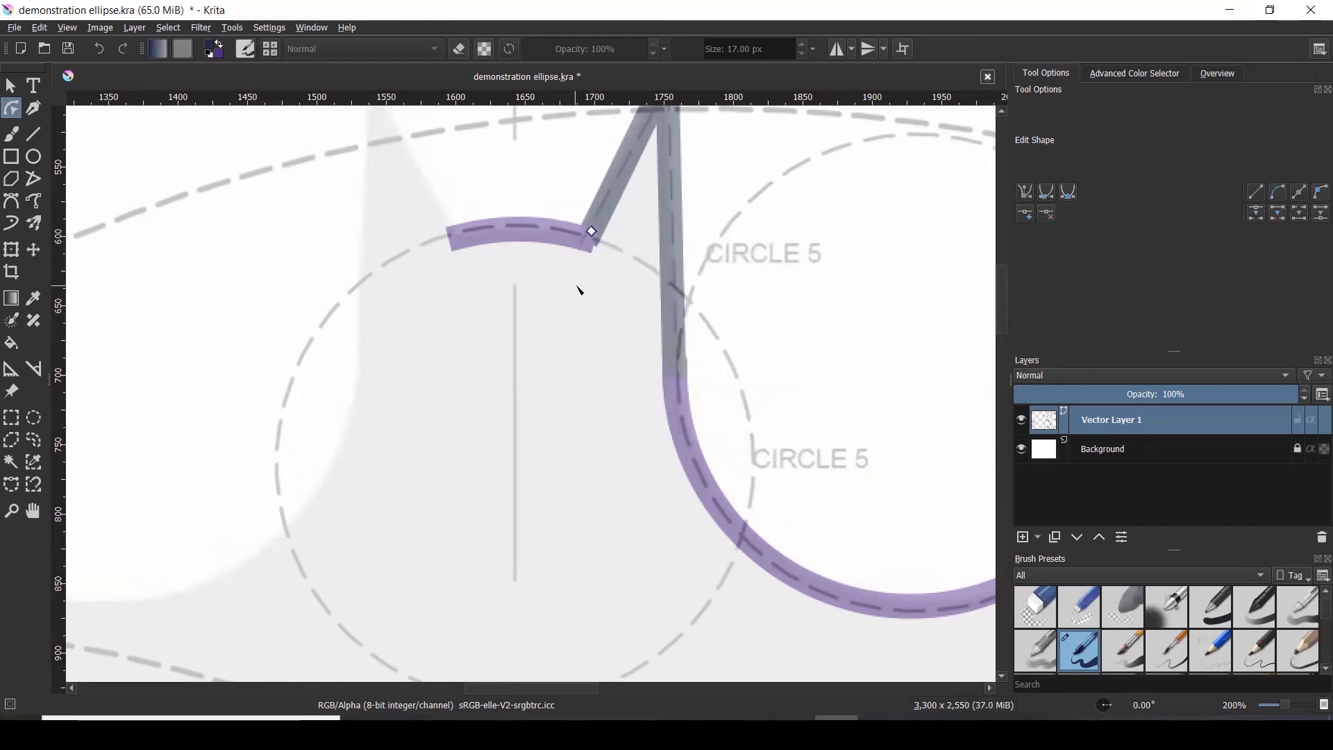
- Place a copy of the smallest circle over the dashed CIRCLE 7 guide at the upper wing tip
scroll(580, 291, "down", 4)
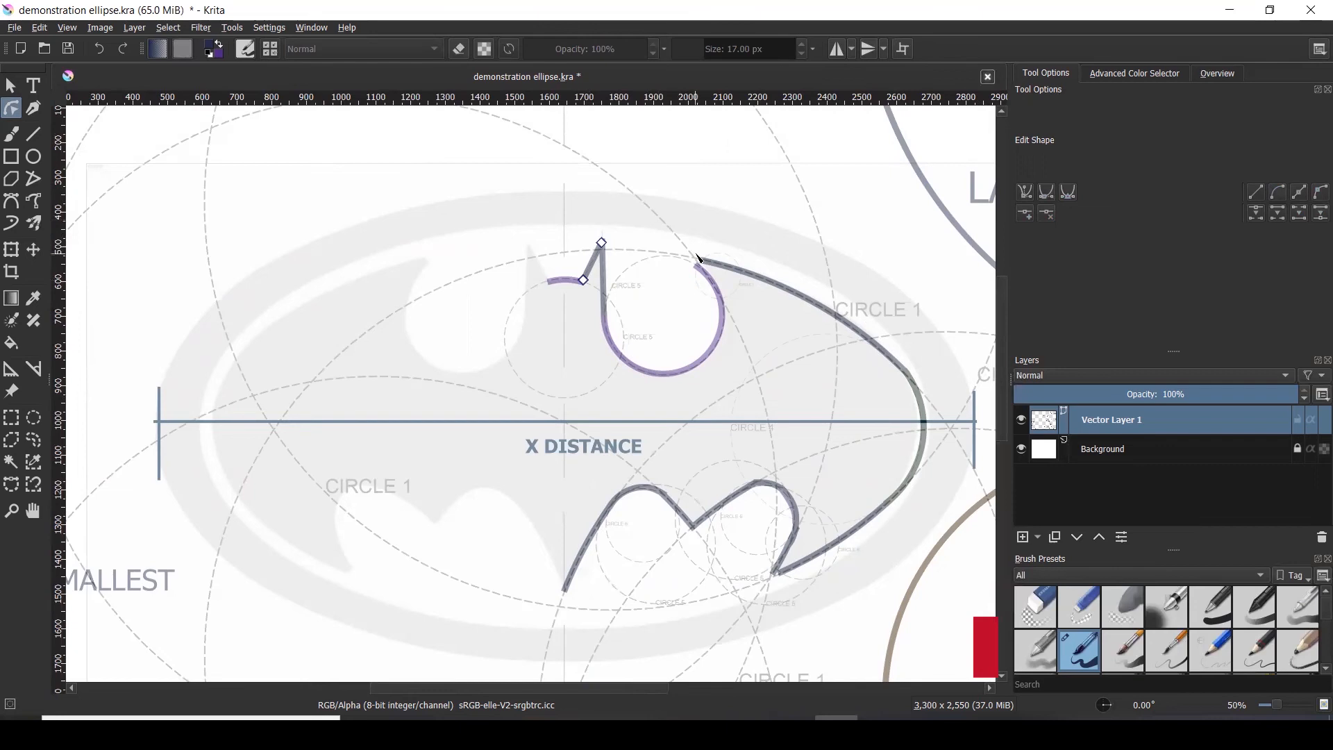
scroll(704, 268, "up", 5)
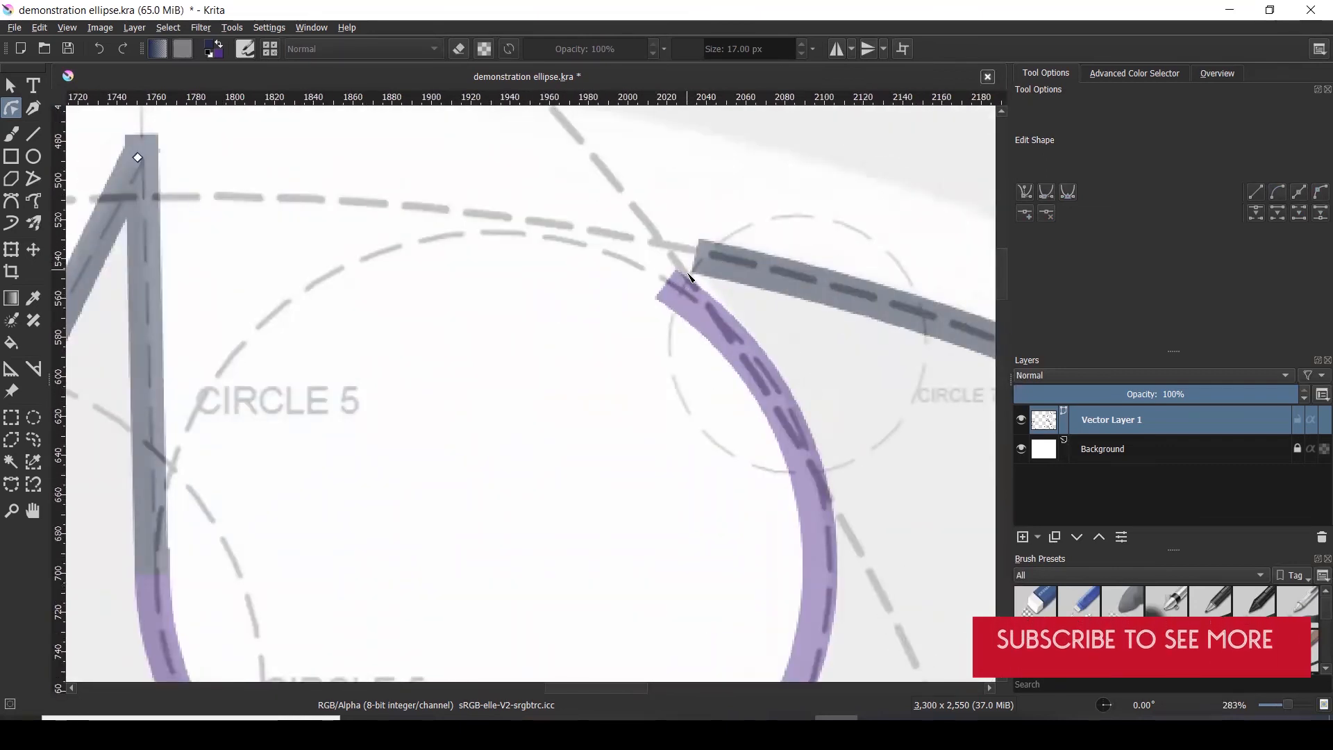
scroll(689, 284, "down", 1)
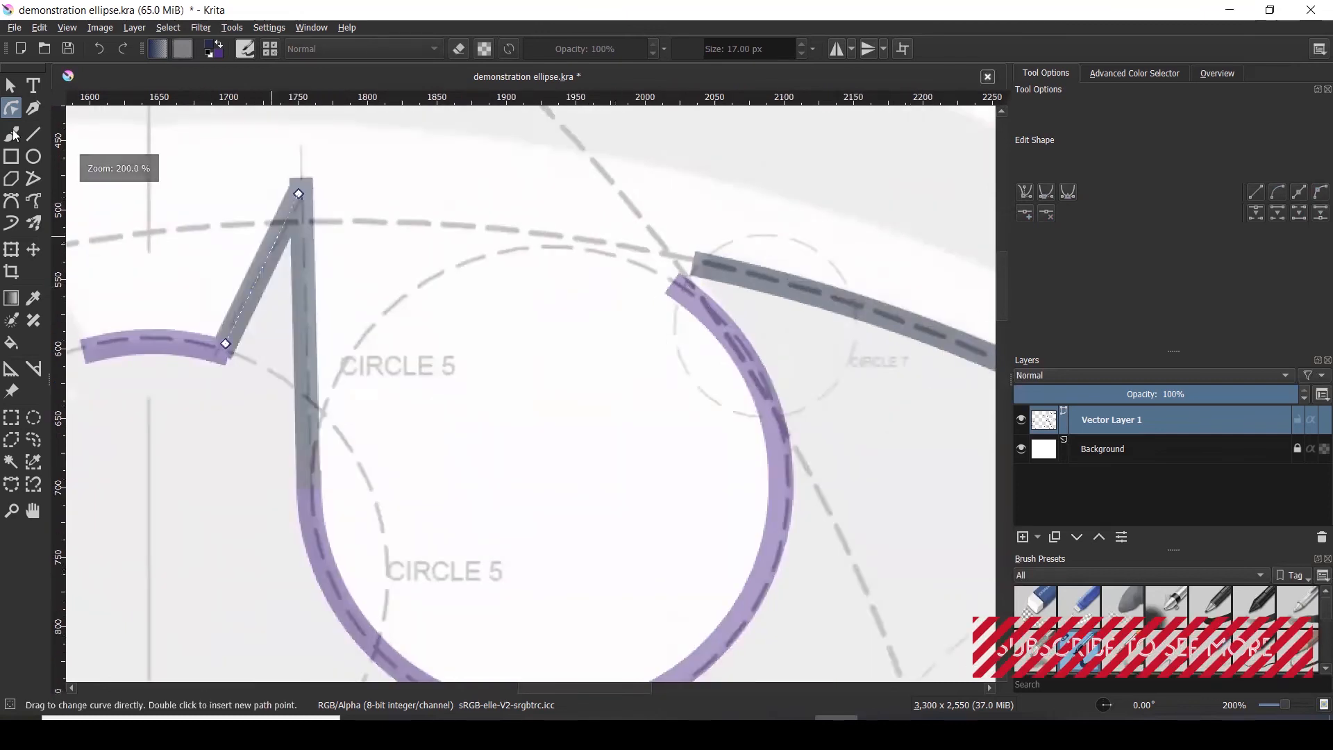
left_click(11, 86)
left_click(684, 279)
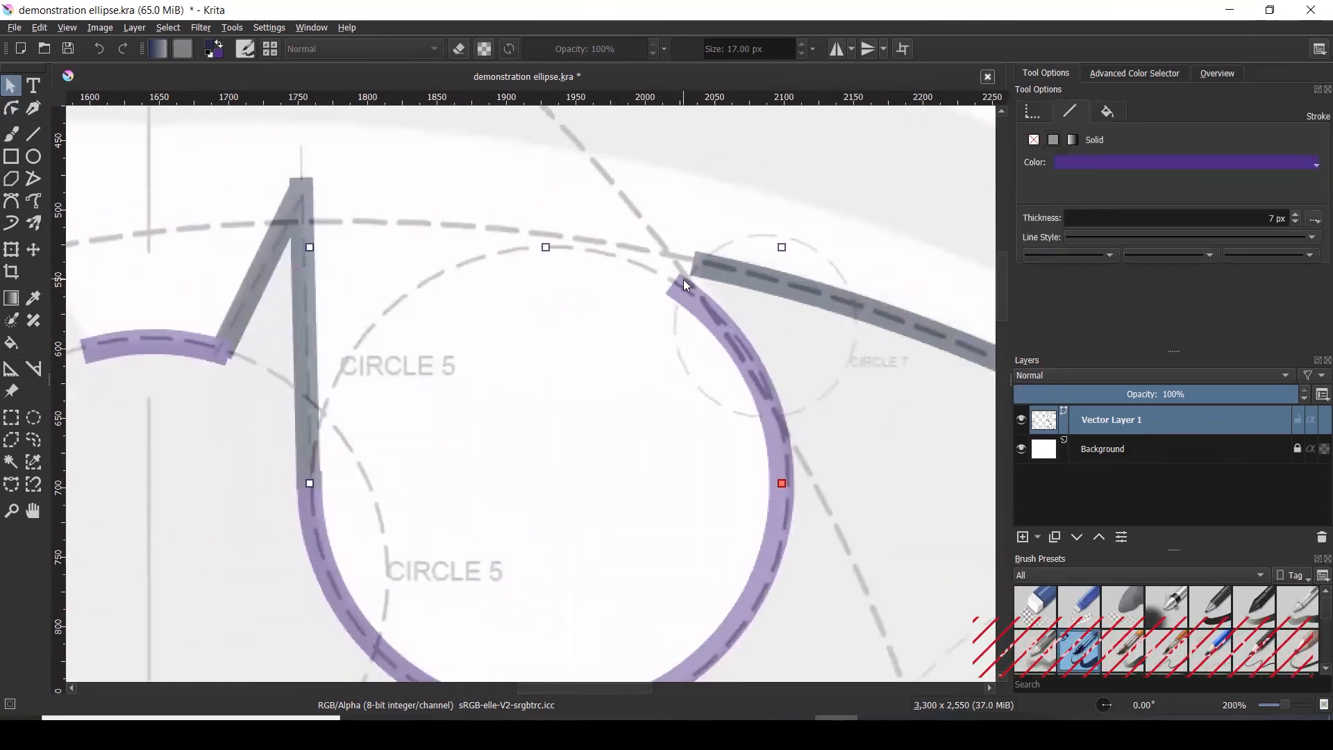
scroll(668, 256, "down", 5)
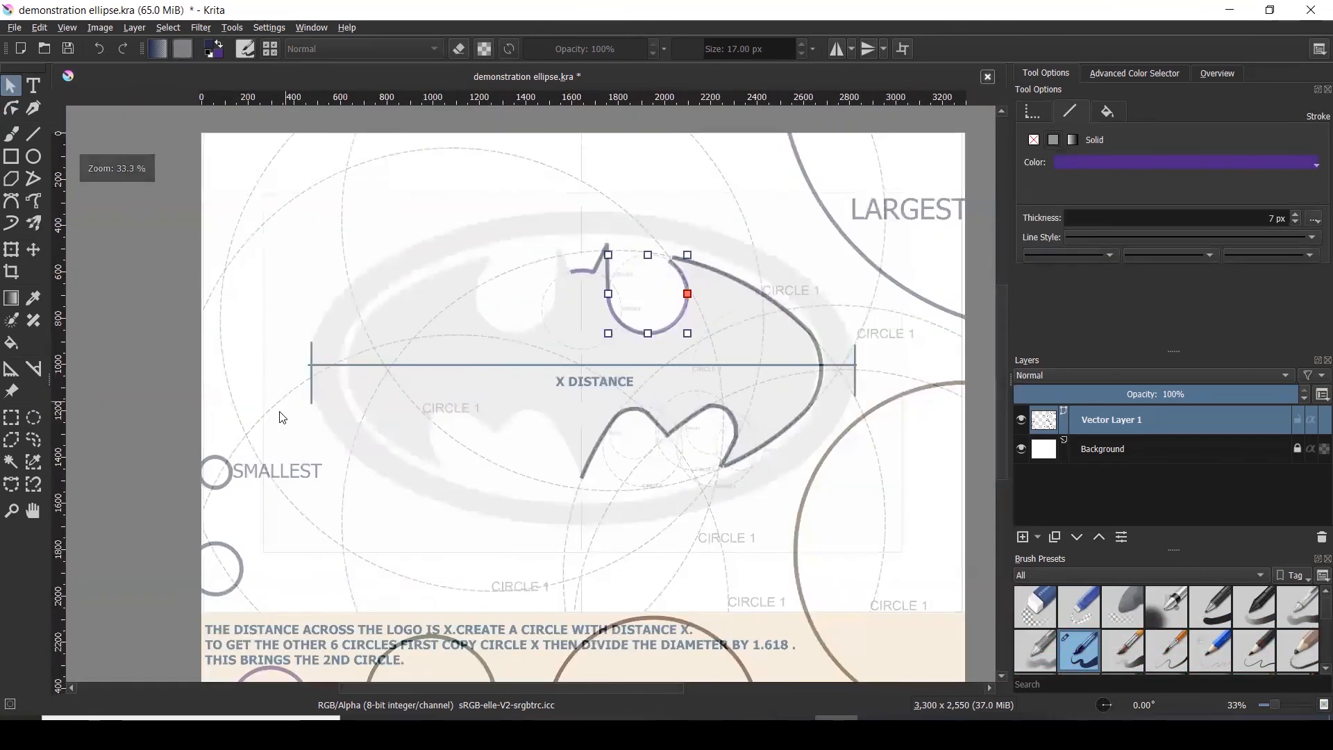
left_click(225, 467)
left_click(220, 459)
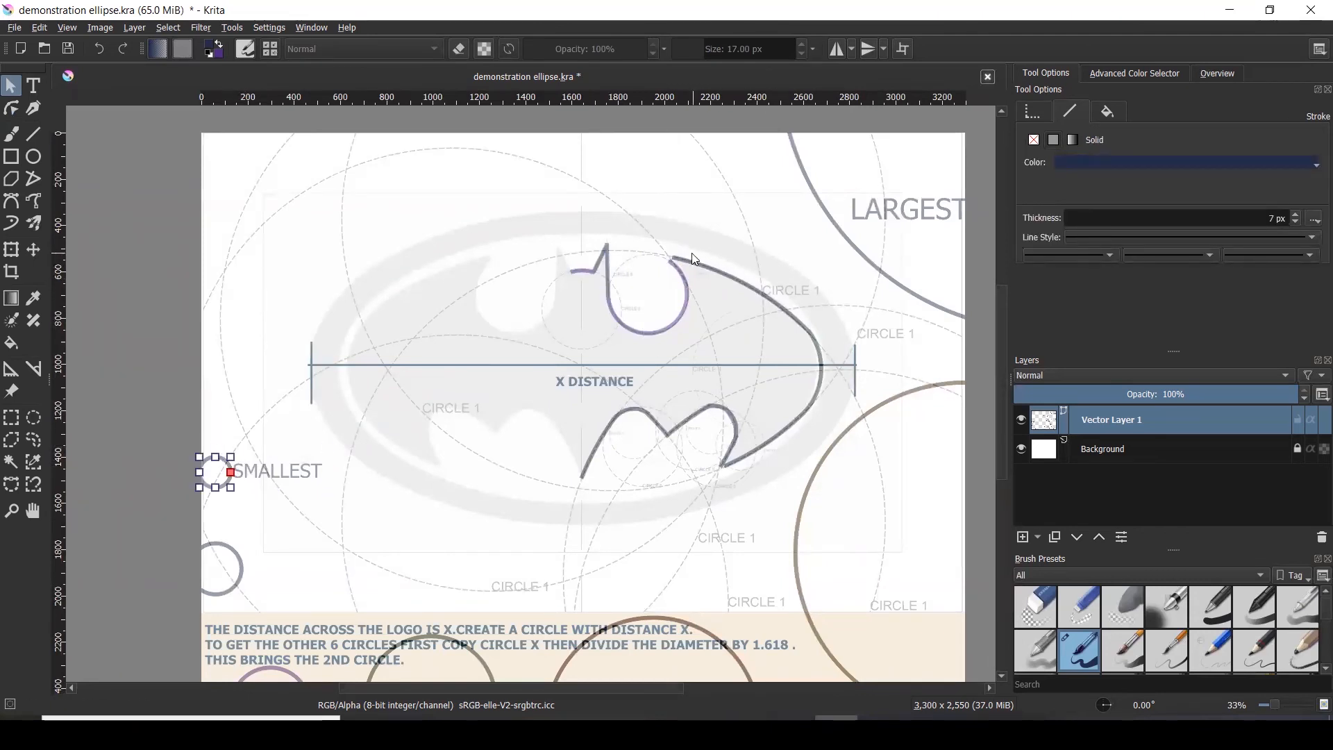
scroll(693, 258, "up", 5)
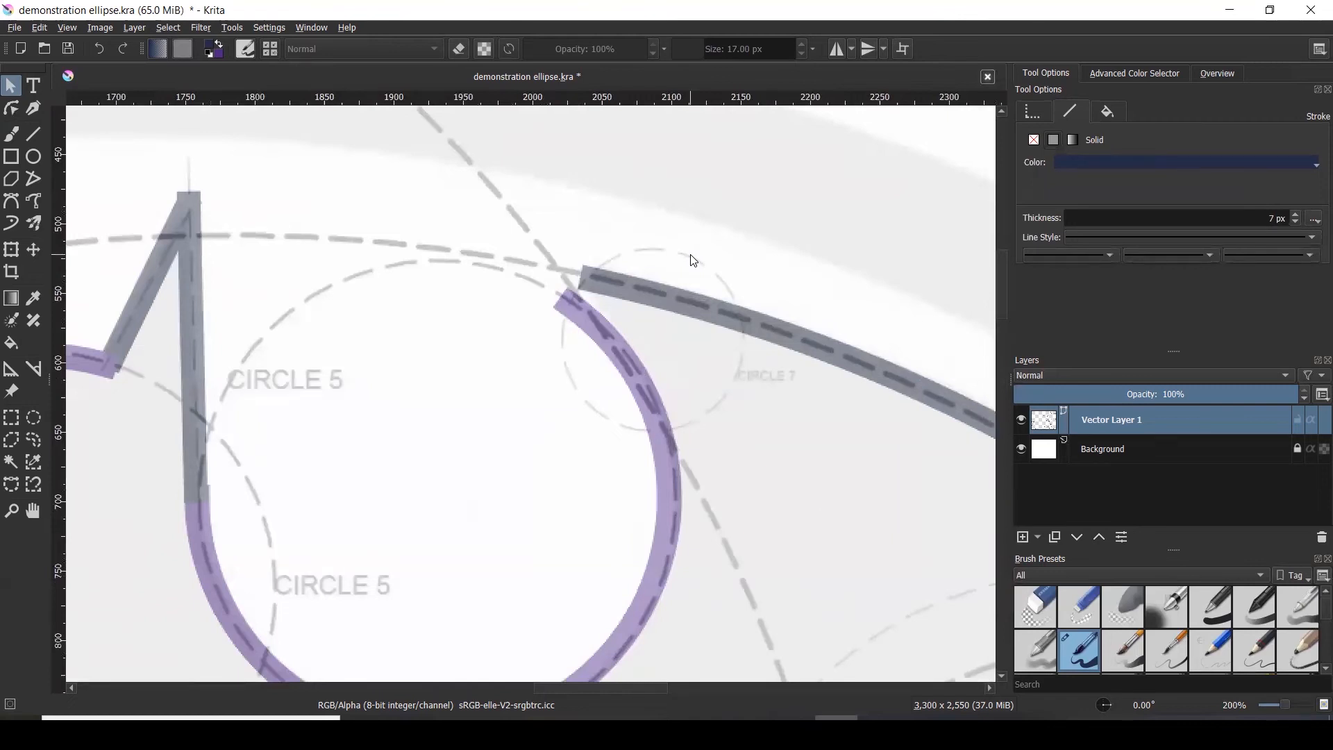
left_click_drag(701, 225, 673, 310)
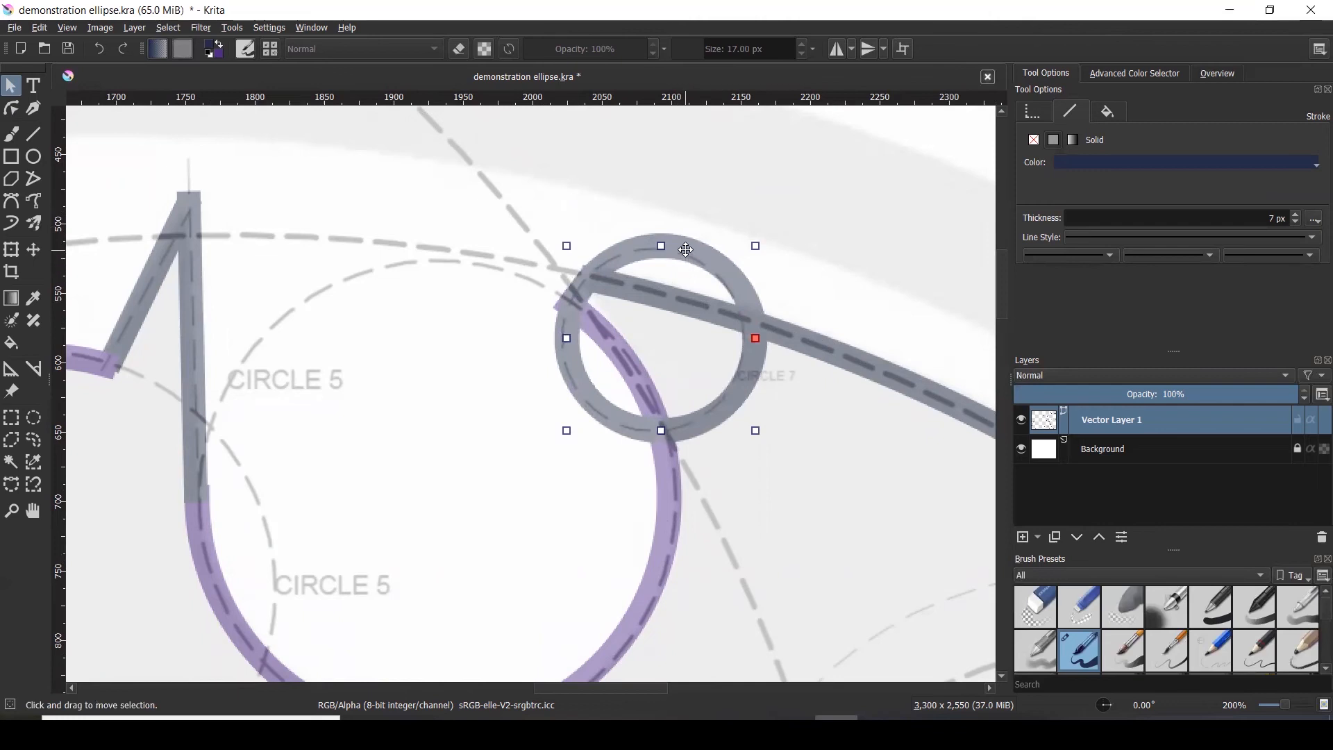
- Convert the small wing-tip circle to a path and insert a point where it meets the end of the upper wing line
left_click(11, 108)
right_click(714, 264)
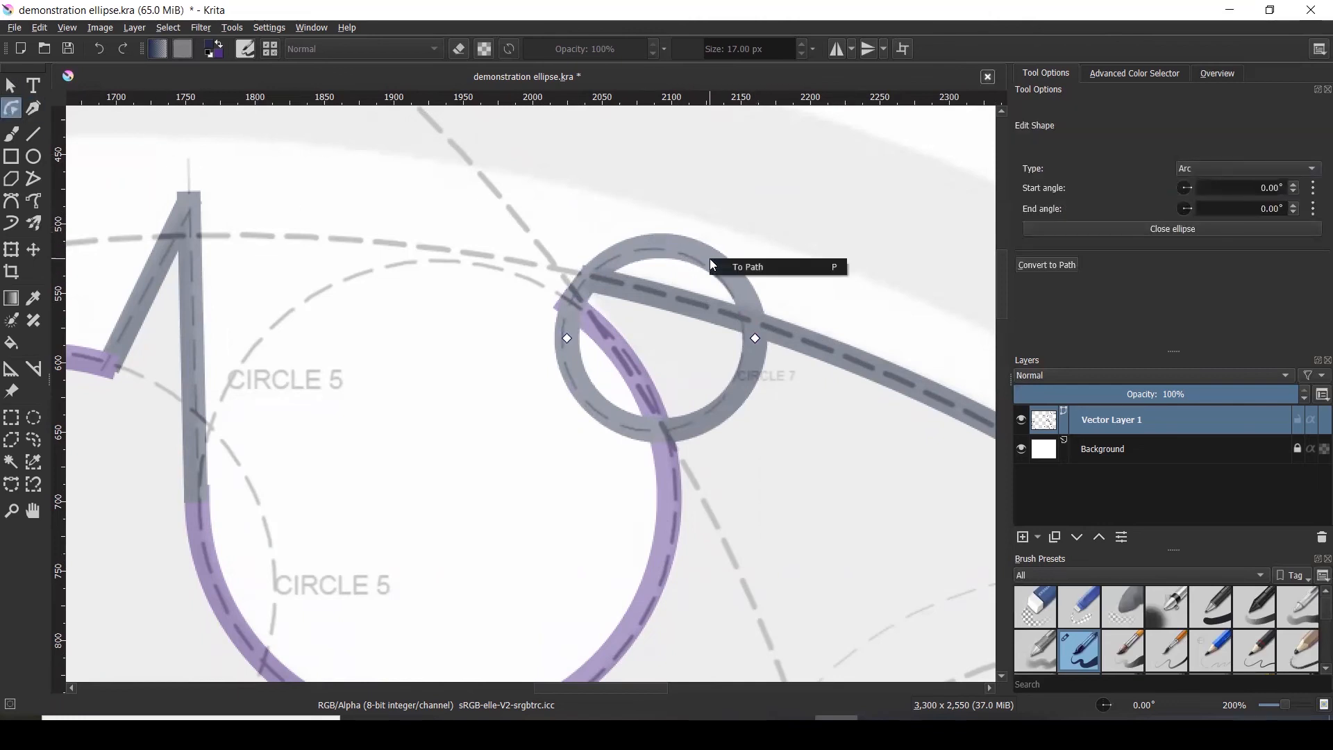
left_click(752, 267)
right_click(594, 268)
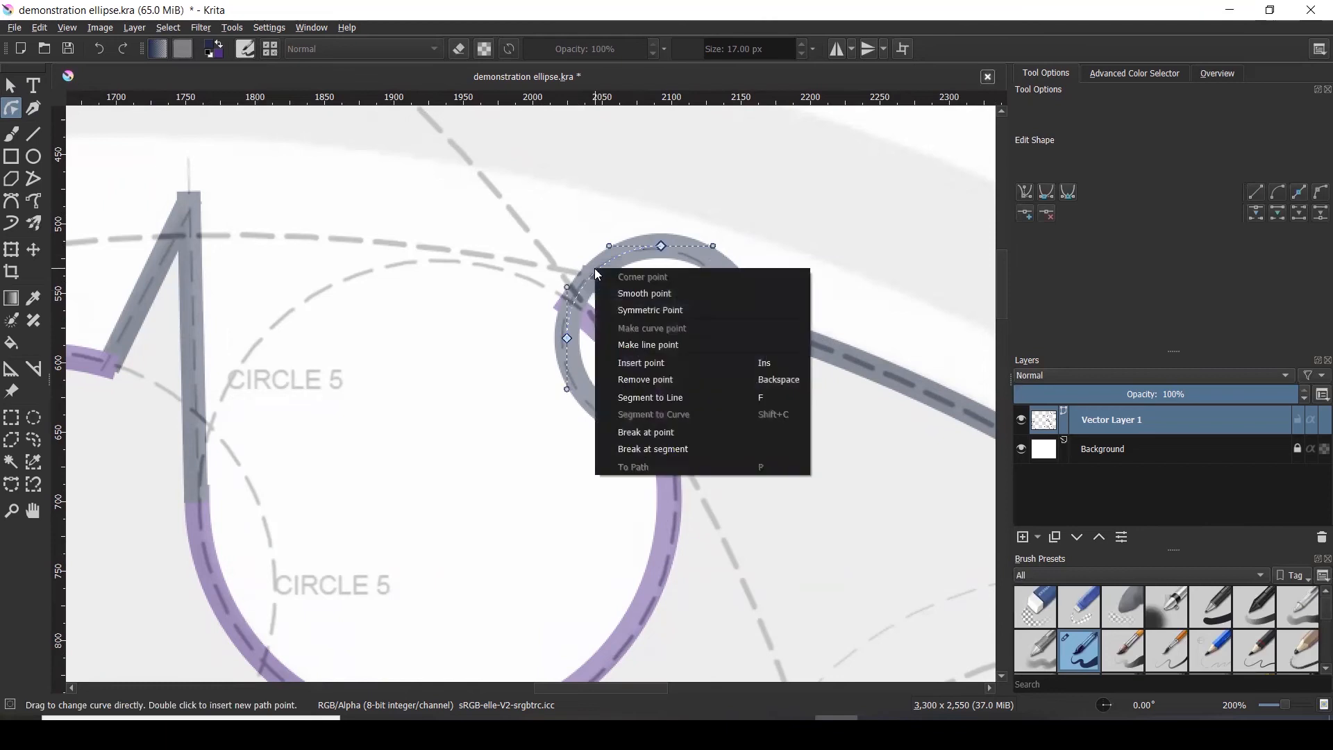
left_click(634, 363)
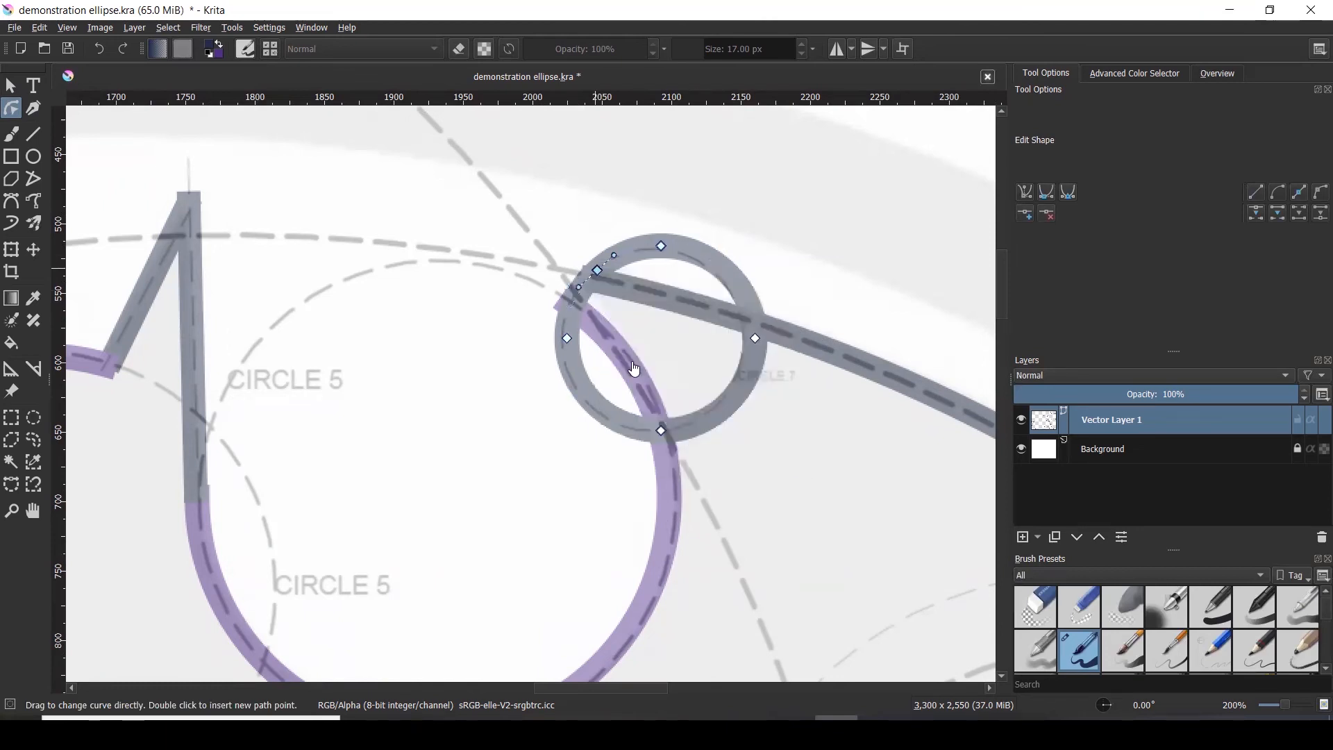
right_click(567, 340)
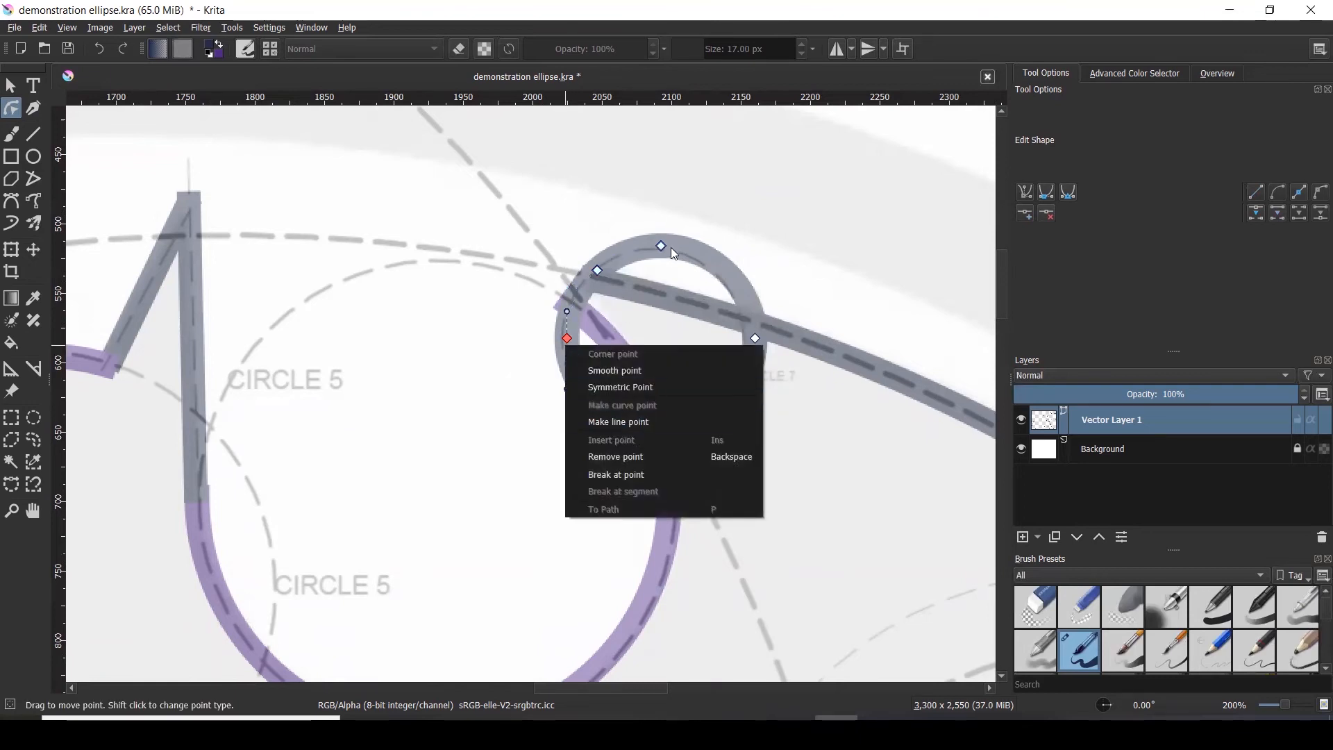
left_click(639, 249)
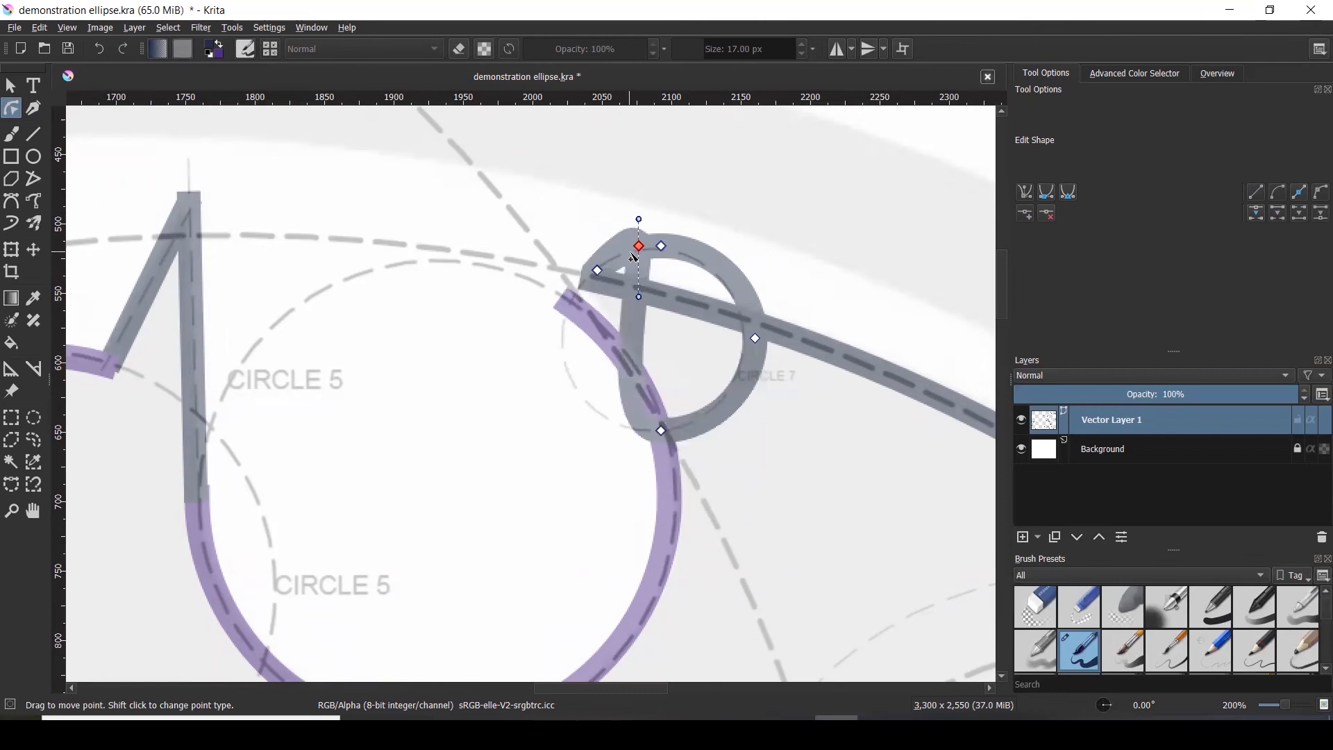
key("ctrl+z")
- Break the small circle's segments from the inserted point clockwise to its leftmost point, keeping only the short arc at the wing tip
scroll(621, 259, "up", 2)
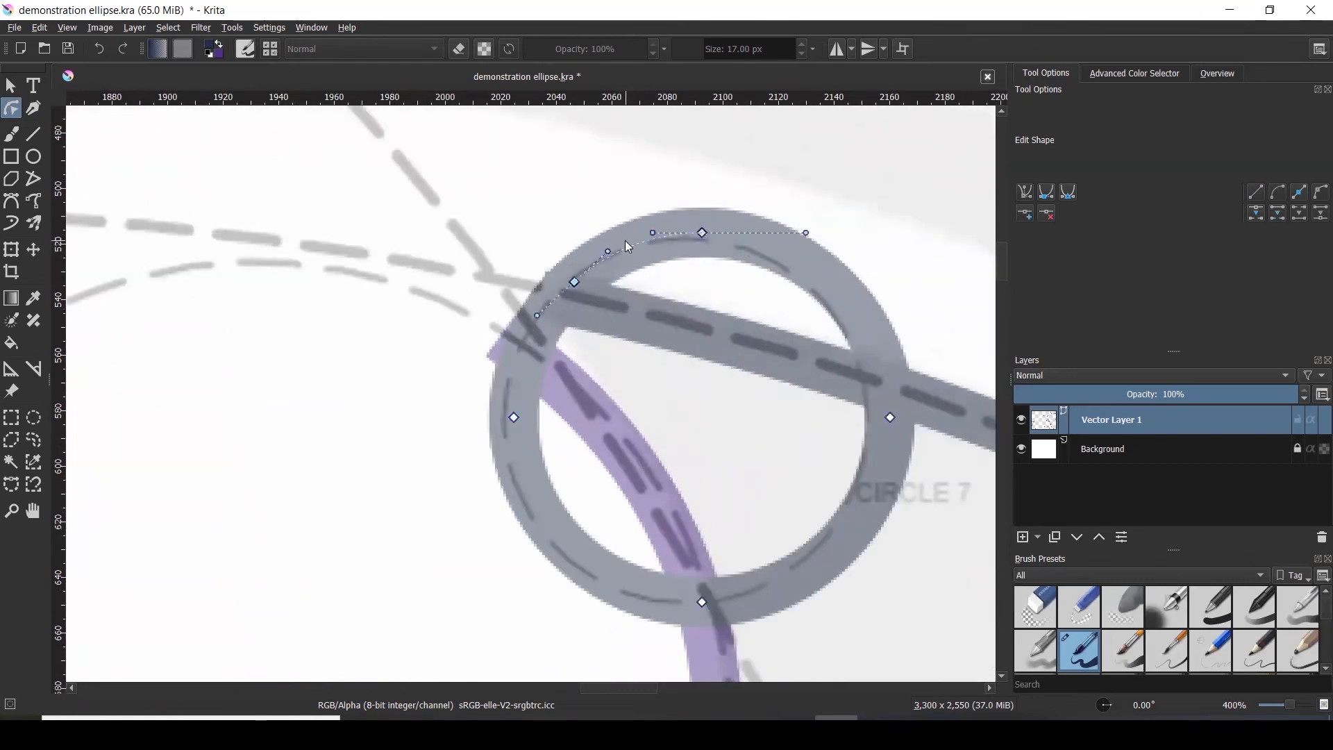
right_click(627, 248)
left_click(722, 419)
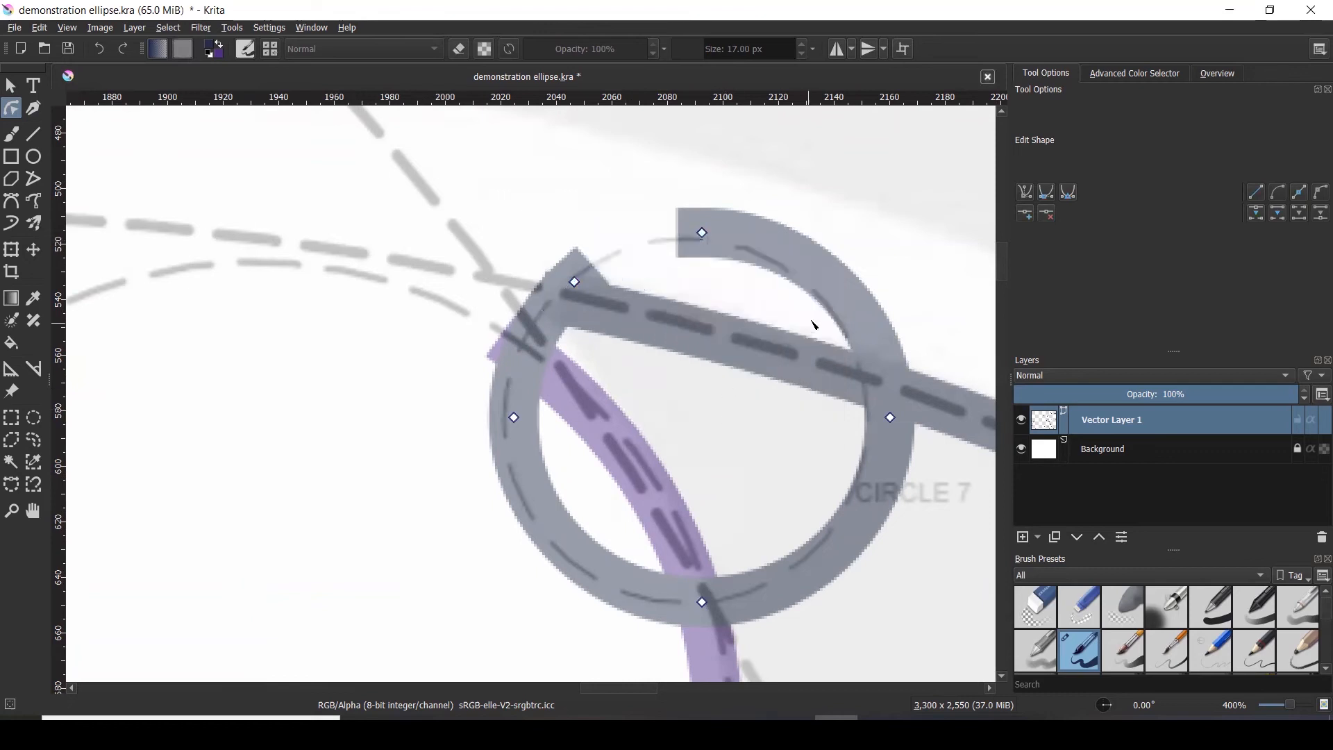
right_click(835, 304)
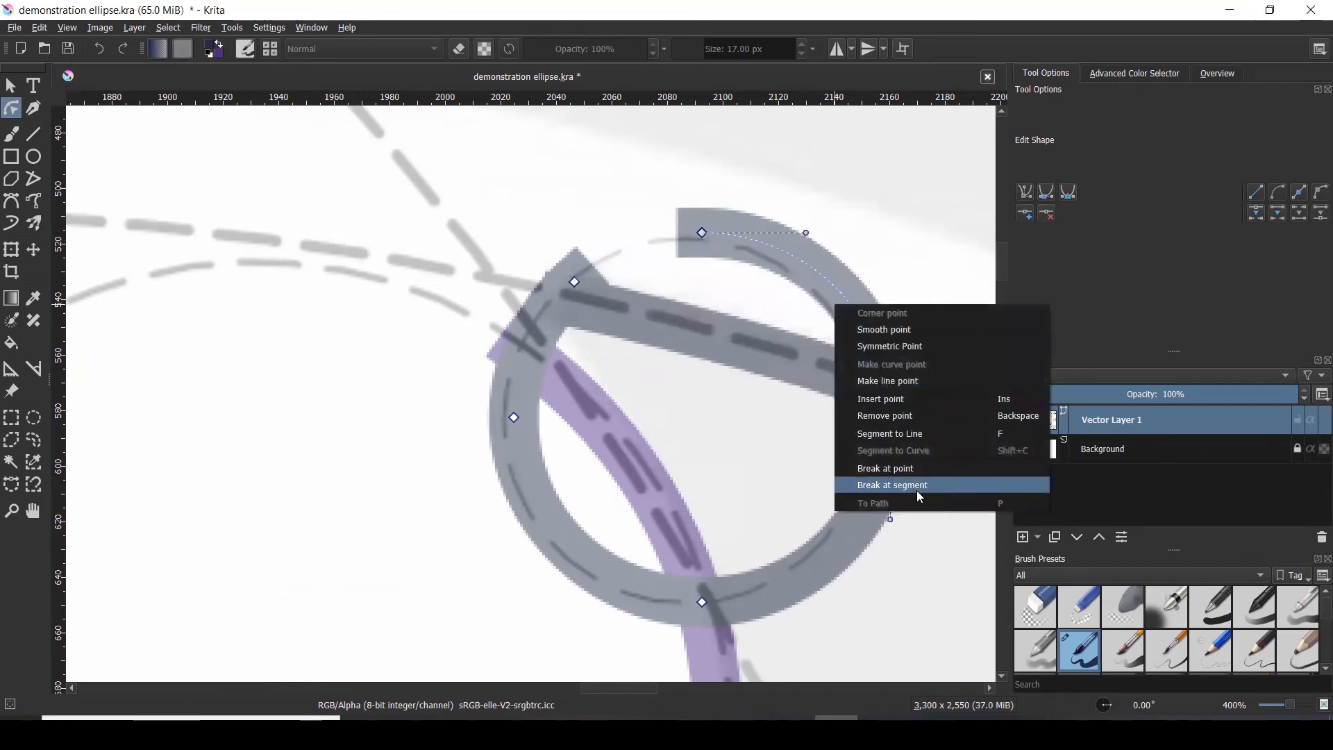
left_click(917, 490)
right_click(814, 564)
left_click(850, 537)
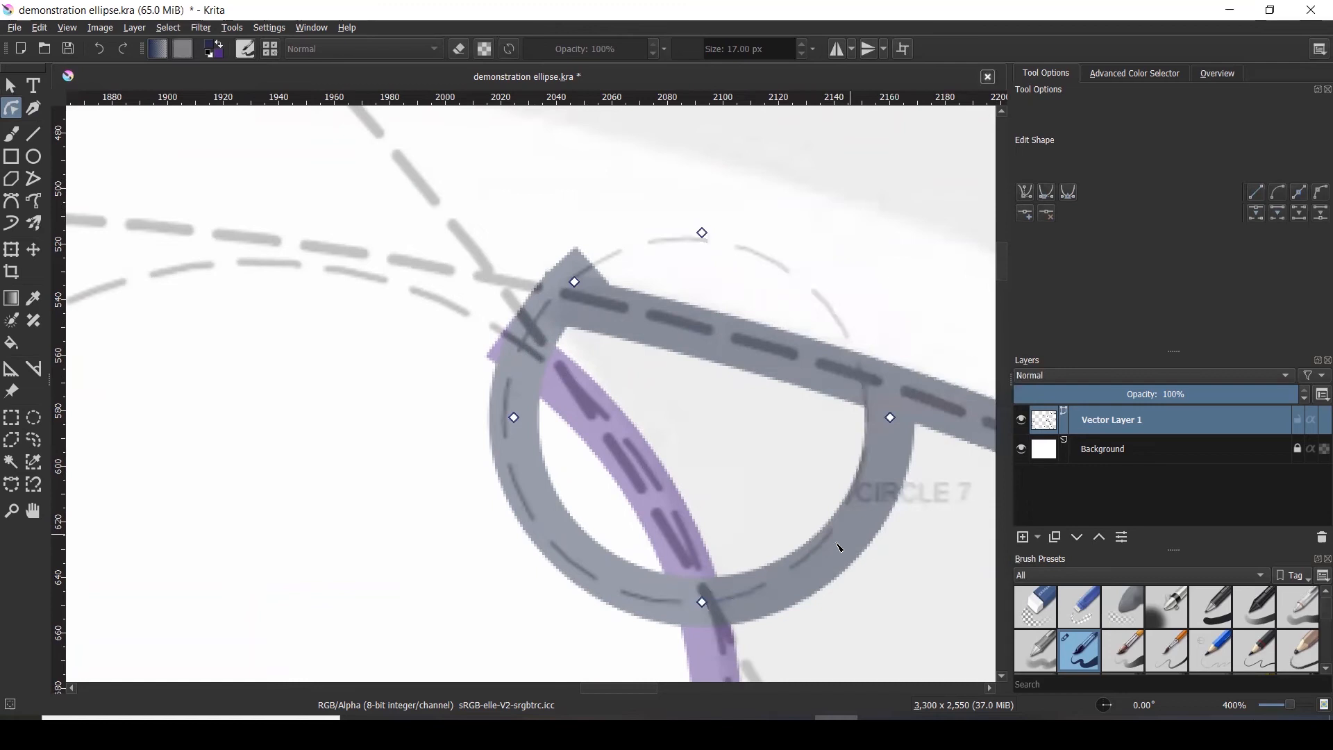
right_click(577, 549)
left_click(597, 522)
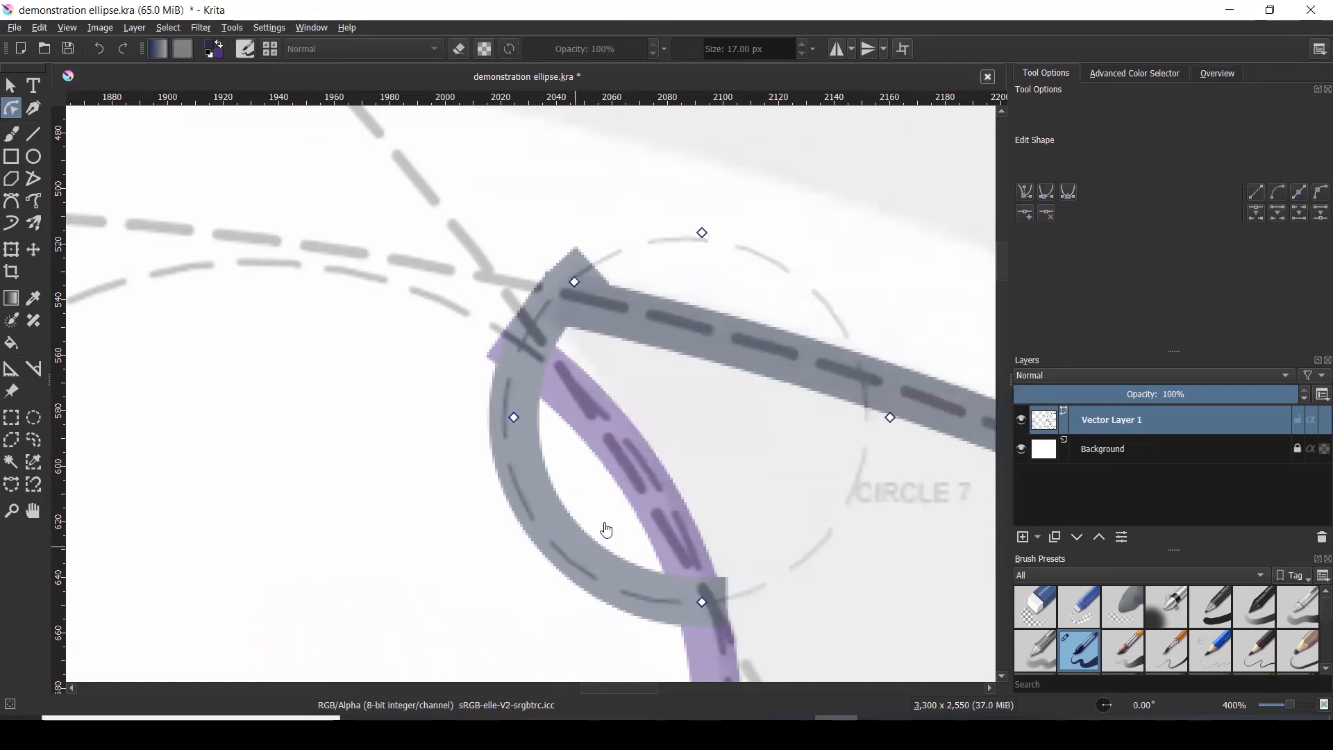
- Insert a point on the remaining wing-tip arc slightly above its lower end
right_click(520, 386)
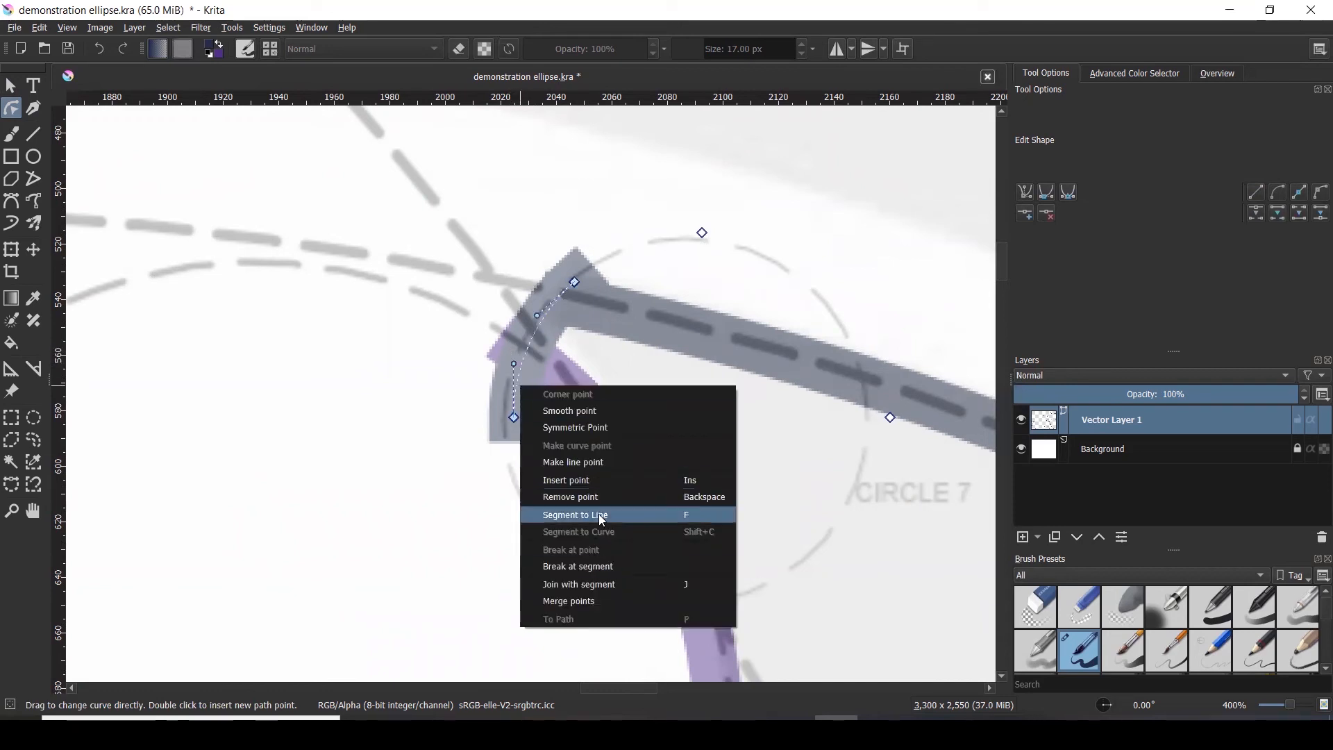
left_click(588, 478)
right_click(521, 373)
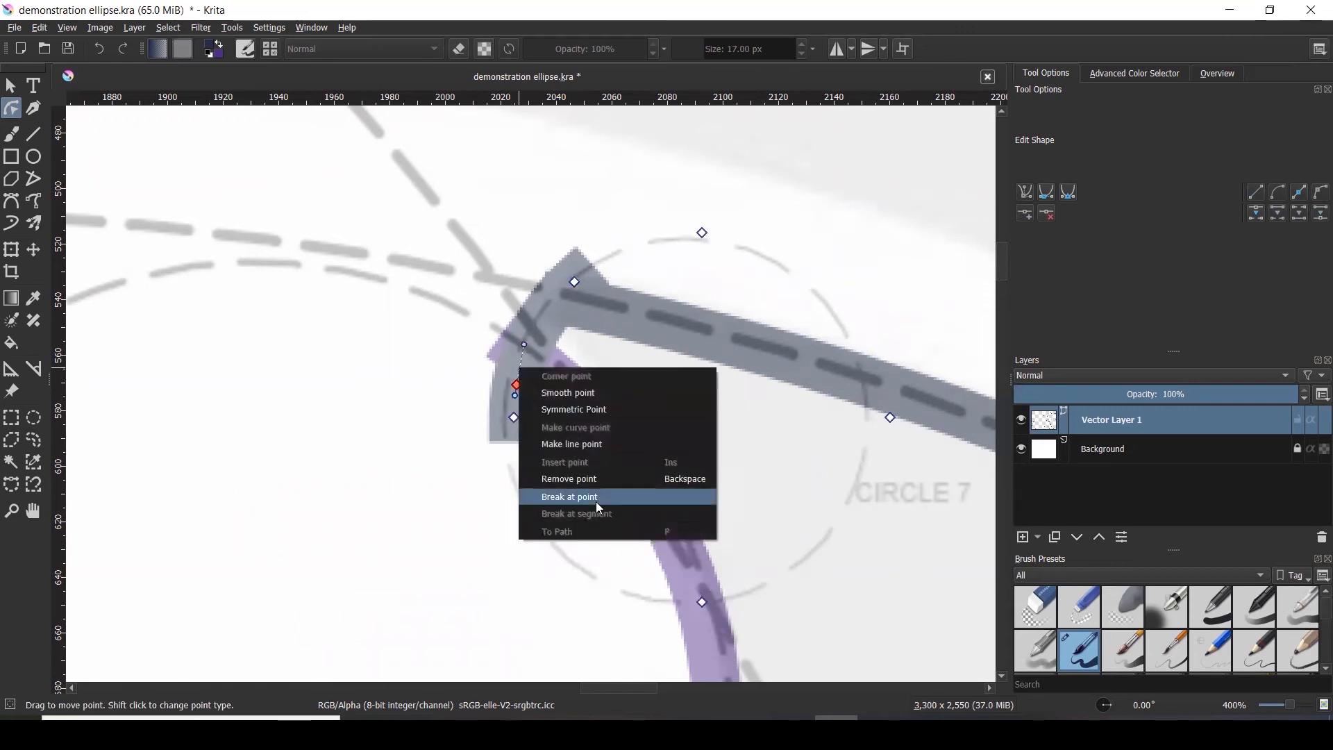
left_click(502, 427)
left_click_drag(514, 409, 503, 431)
key("ctrl+z")
scroll(514, 417, "up", 3)
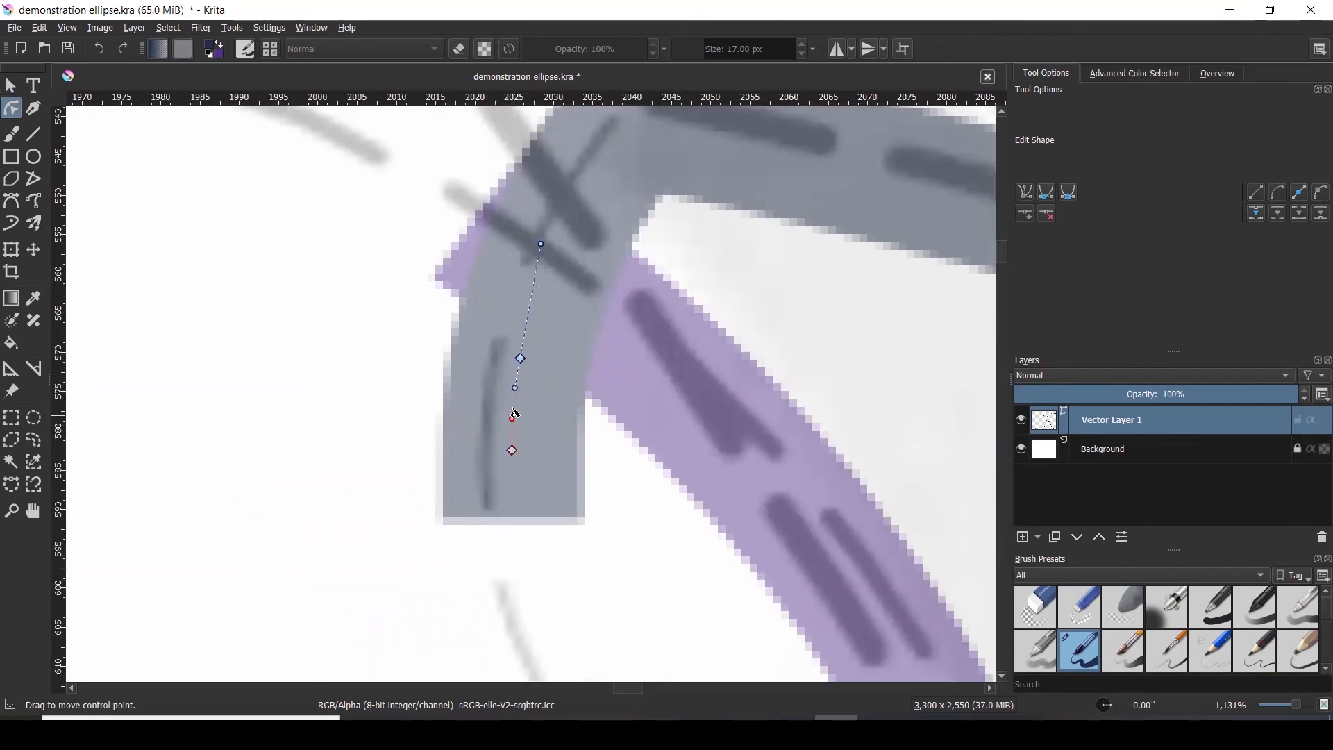
scroll(514, 405, "down", 3)
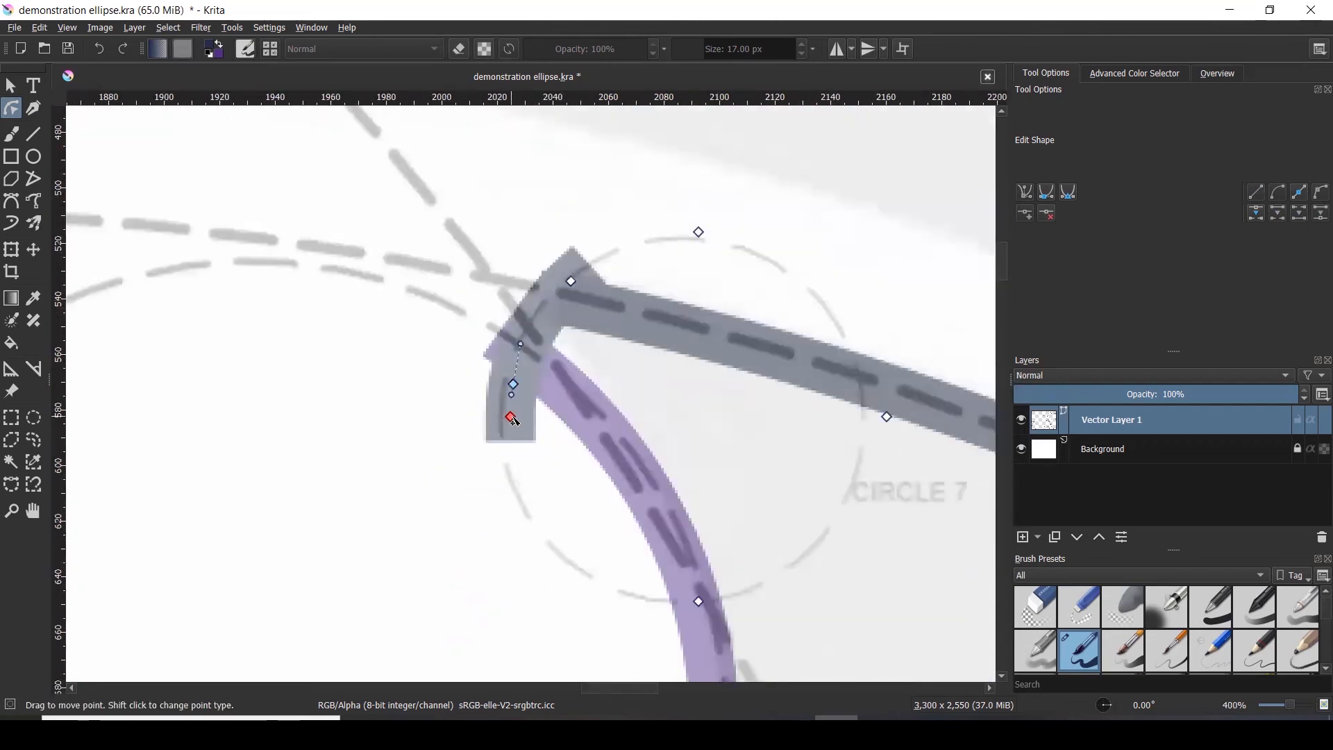
- Insert another point on the wing-tip arc where it crosses the upper end of the large purple arc
left_click(11, 88)
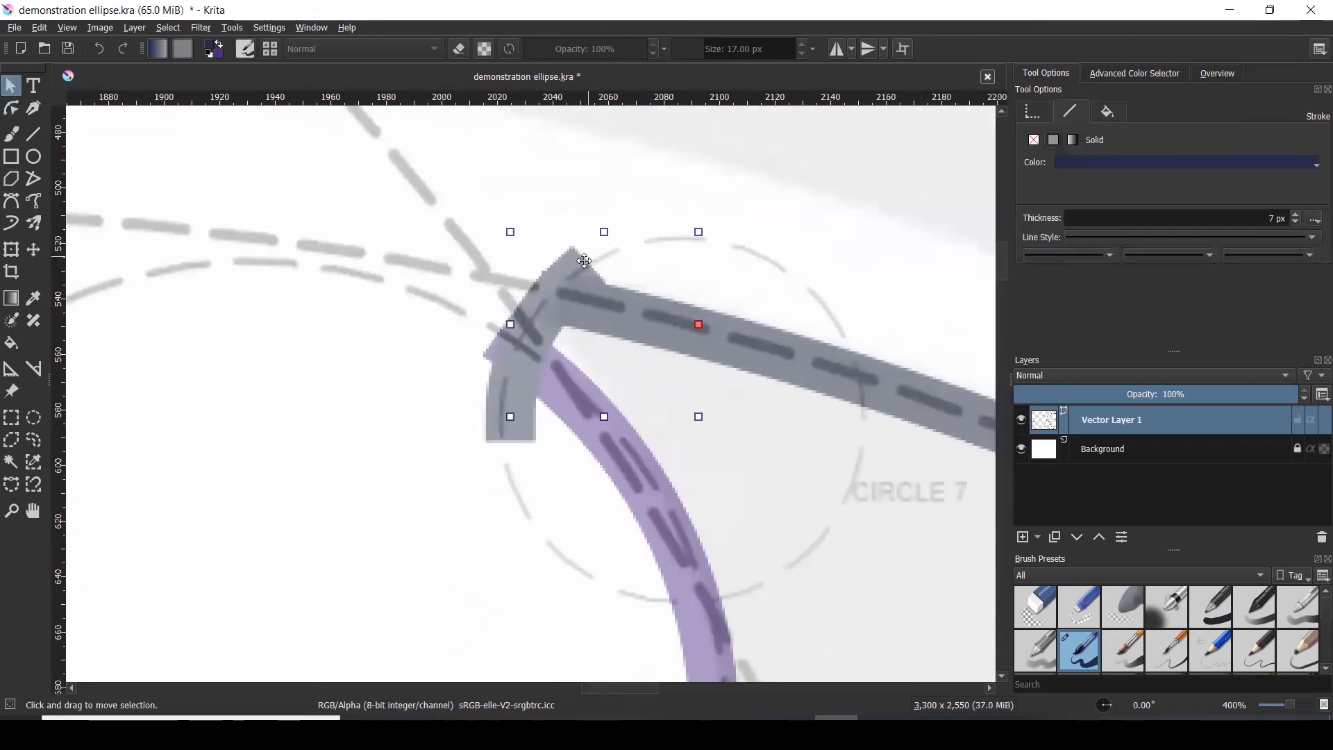
left_click(648, 162)
left_click(574, 260)
scroll(574, 259, "down", 2)
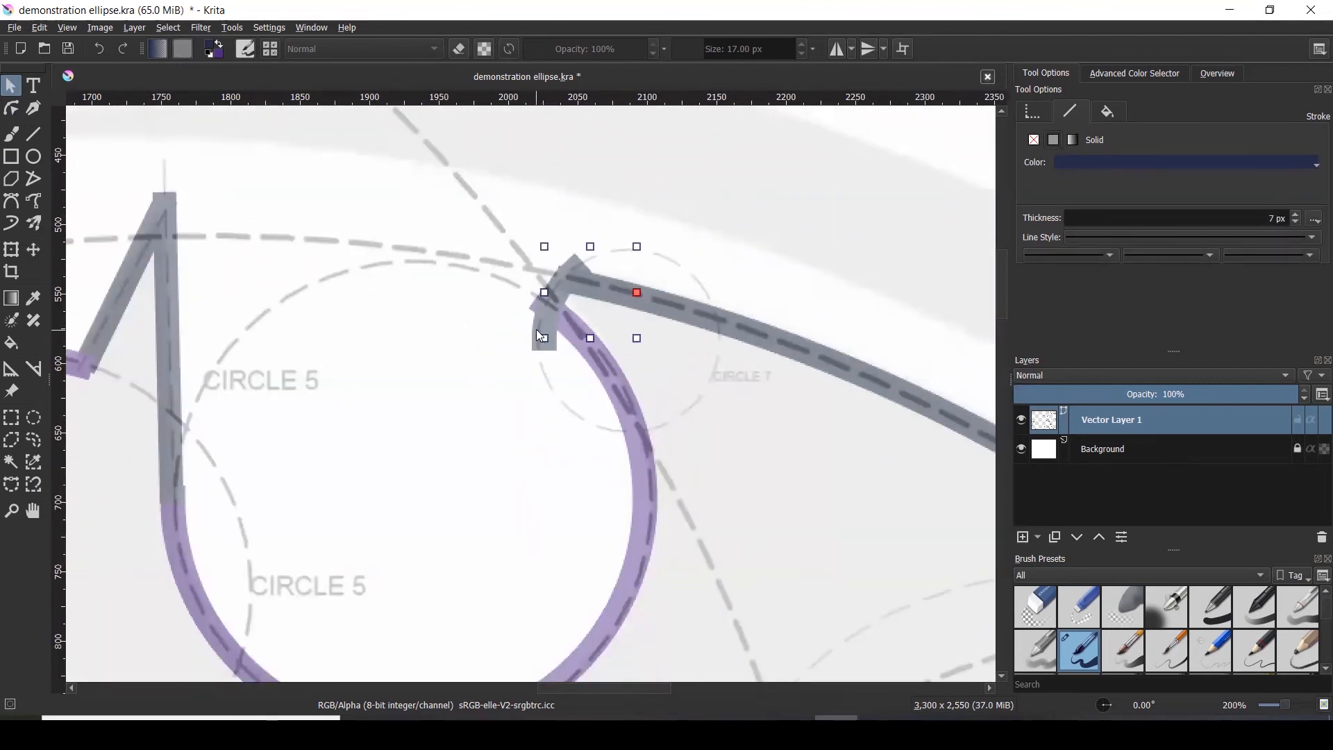
left_click(539, 337)
scroll(539, 337, "up", 5)
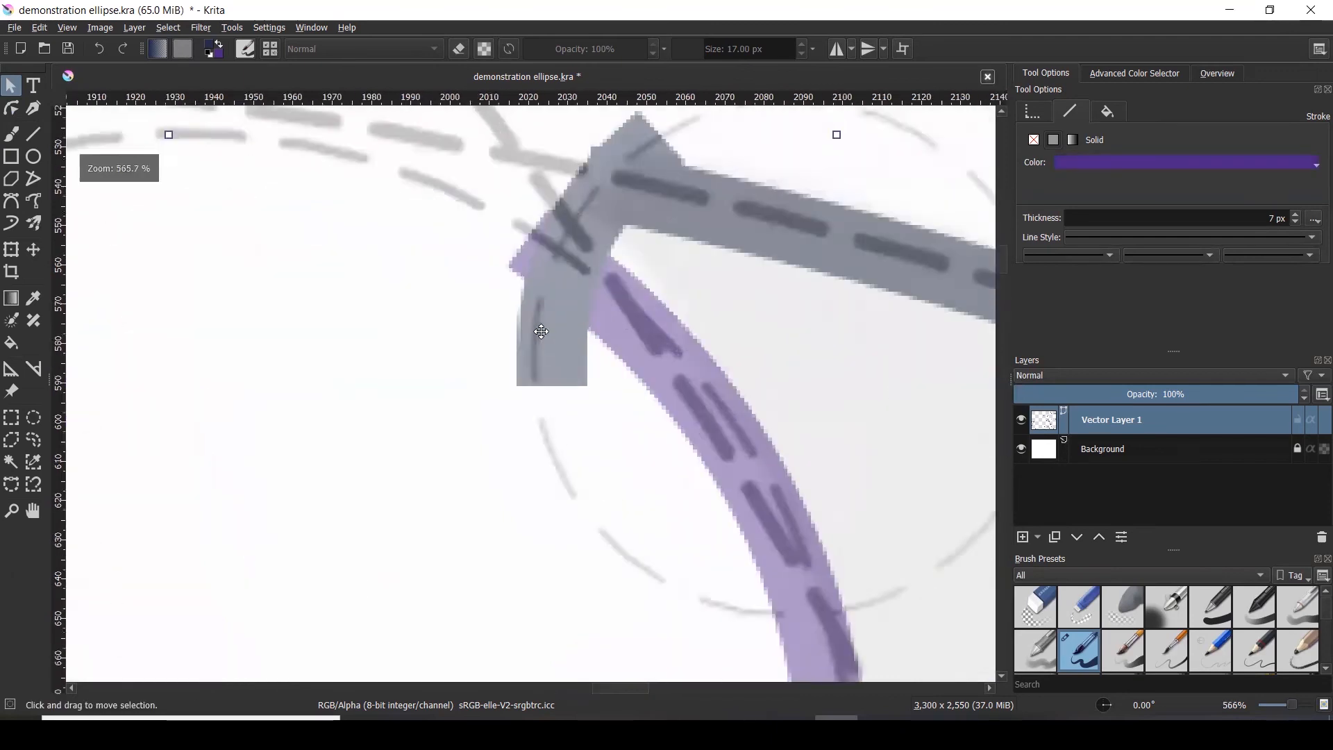
left_click(11, 108)
left_click(587, 365)
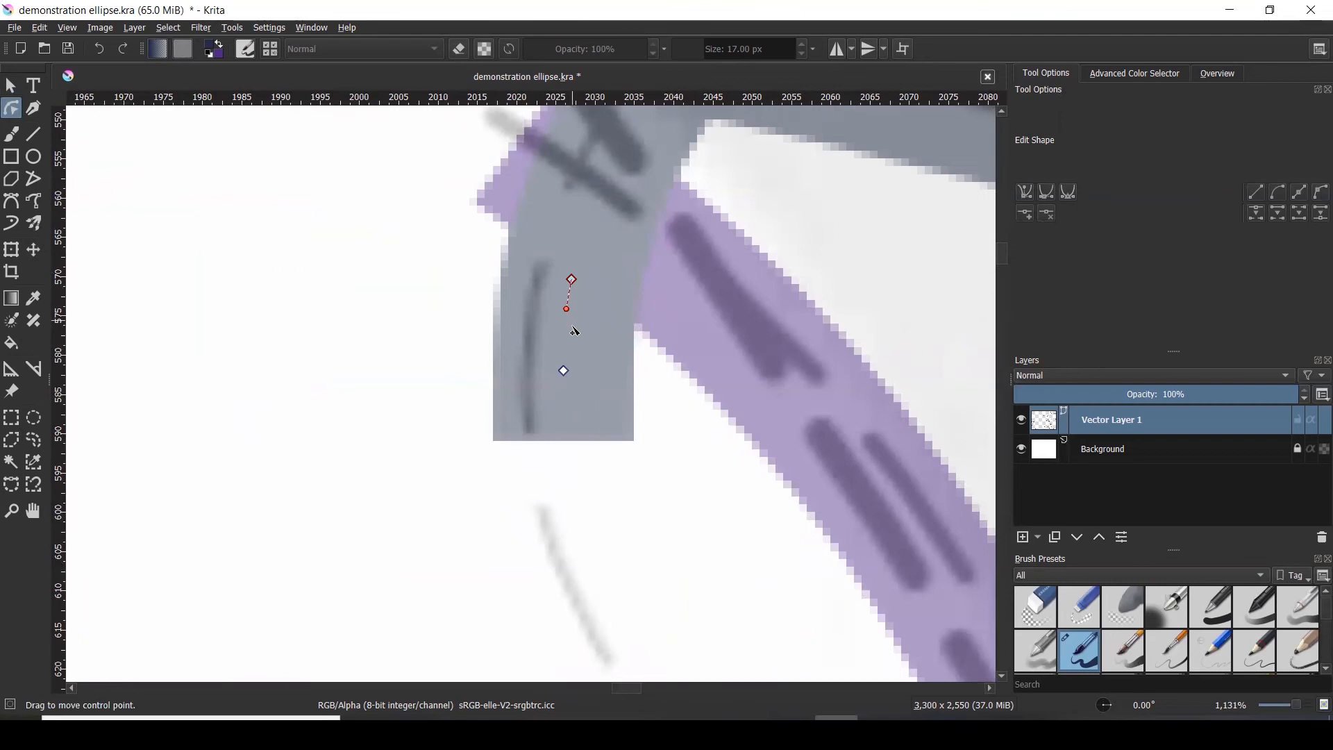
right_click(594, 206)
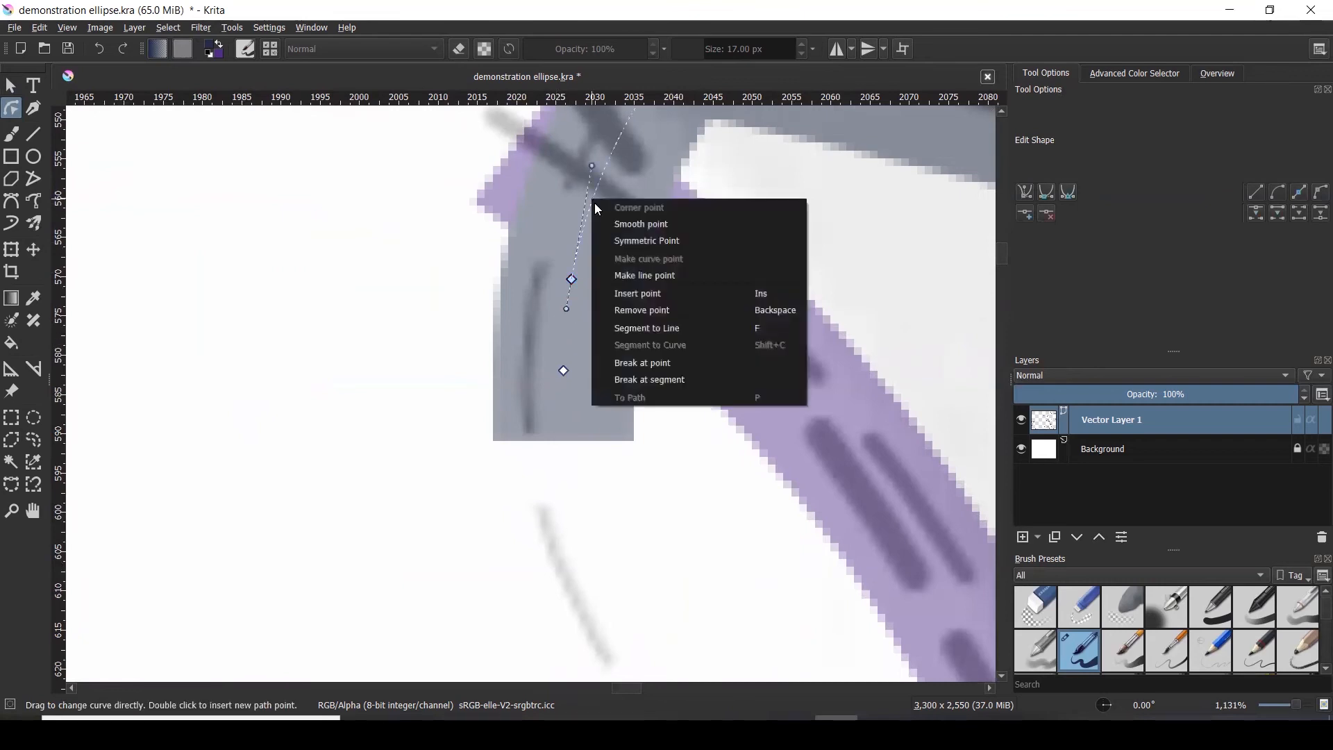
left_click(629, 287)
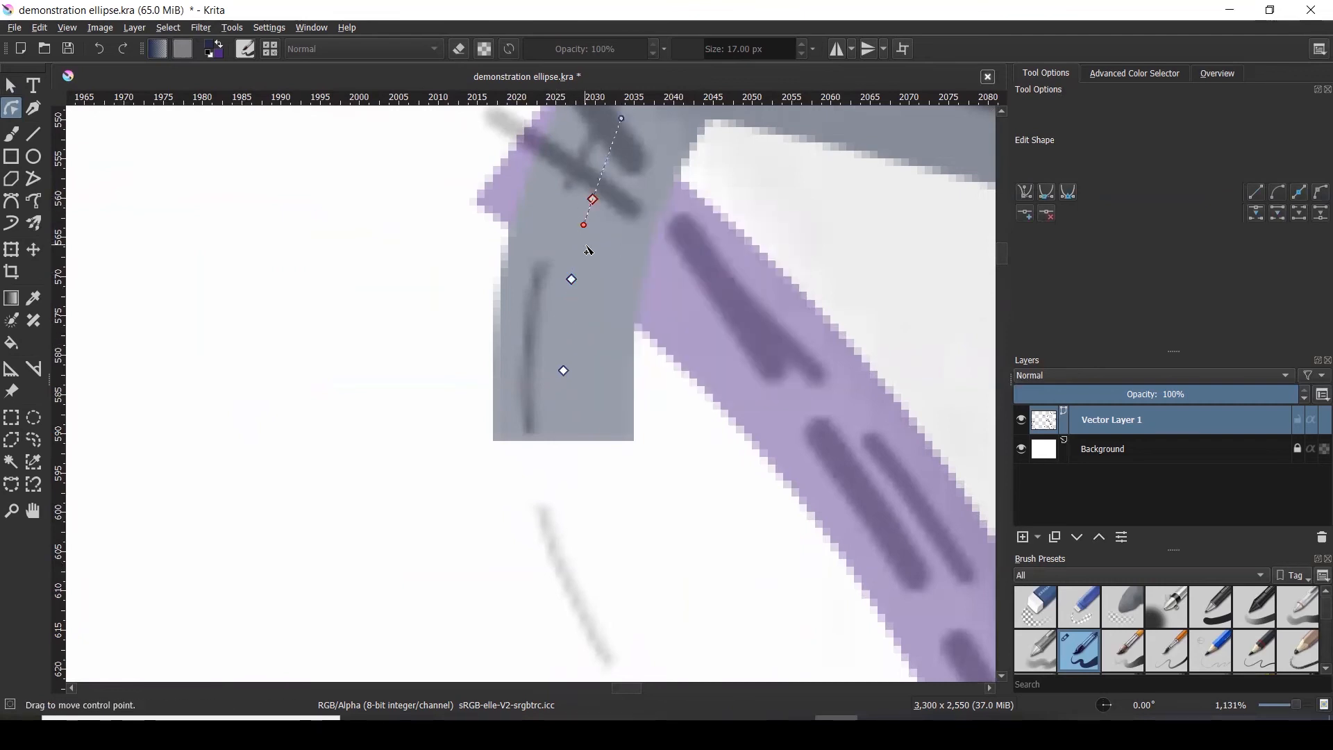
- Trim the wing-tip arc by breaking its segment below the purple arc crossing and deleting the leftover piece beneath
scroll(580, 255, "up", 4)
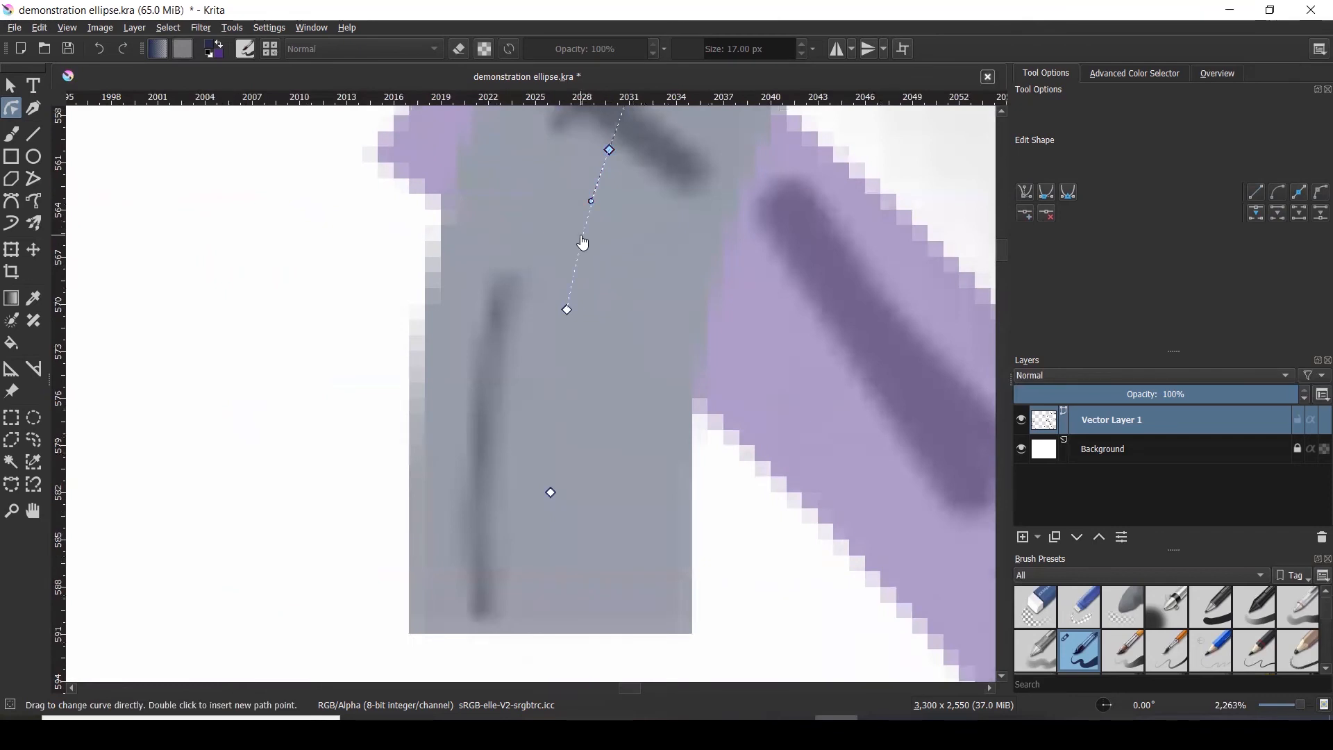
right_click(582, 236)
left_click(704, 416)
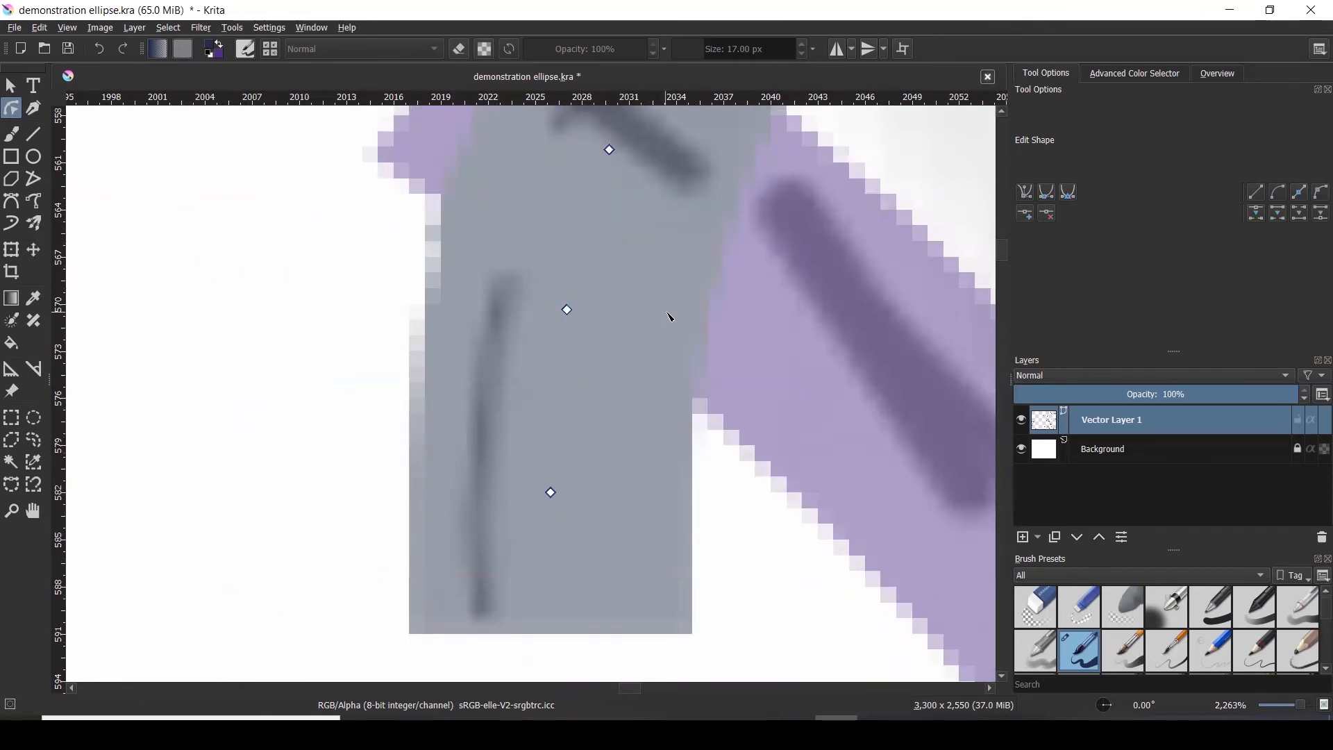
scroll(623, 359, "down", 3)
scroll(632, 332, "up", 3)
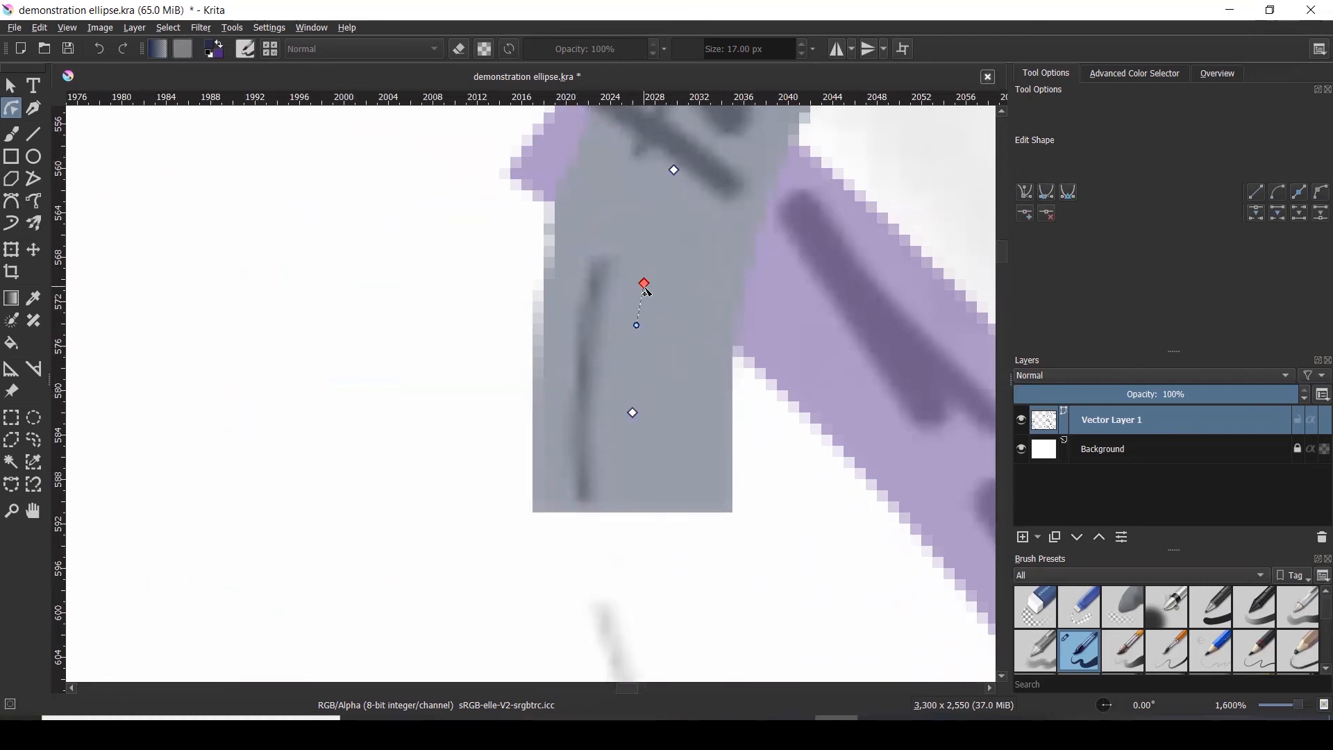
key("Delete")
scroll(626, 389, "down", 3)
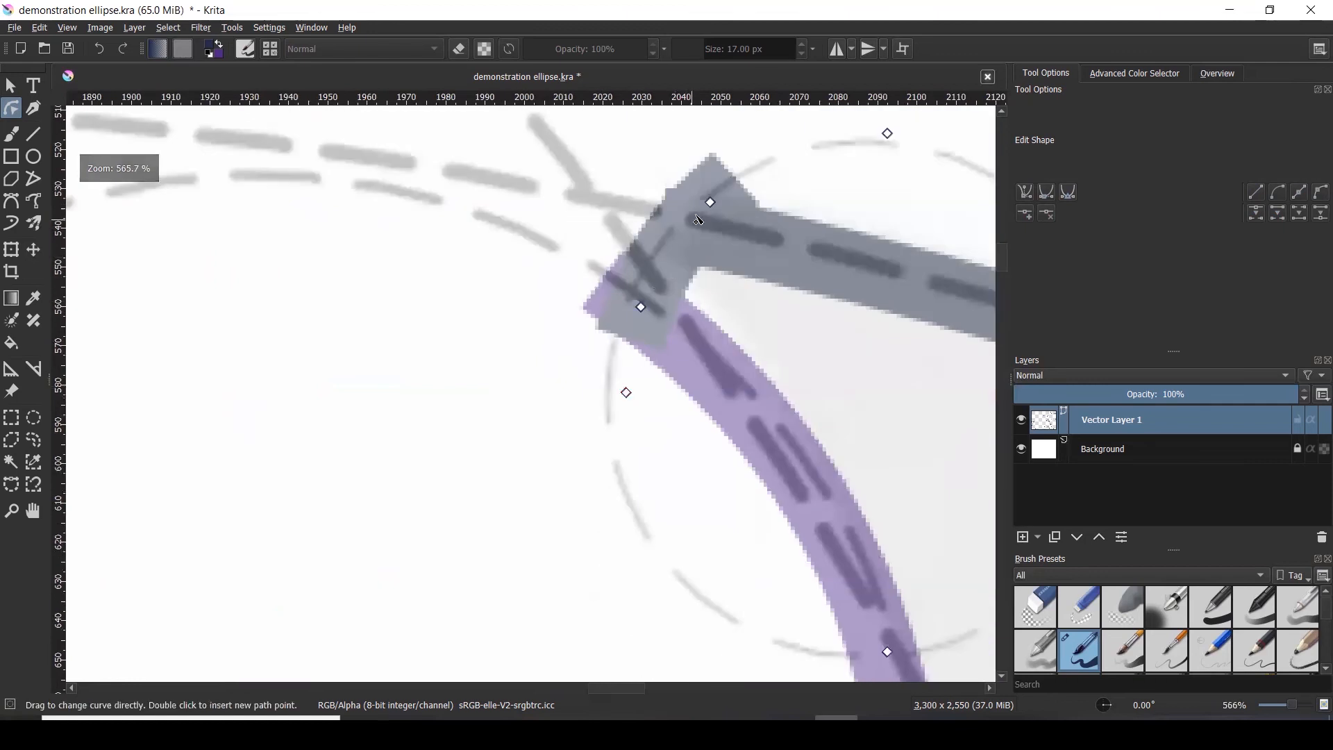
scroll(717, 191, "up", 3)
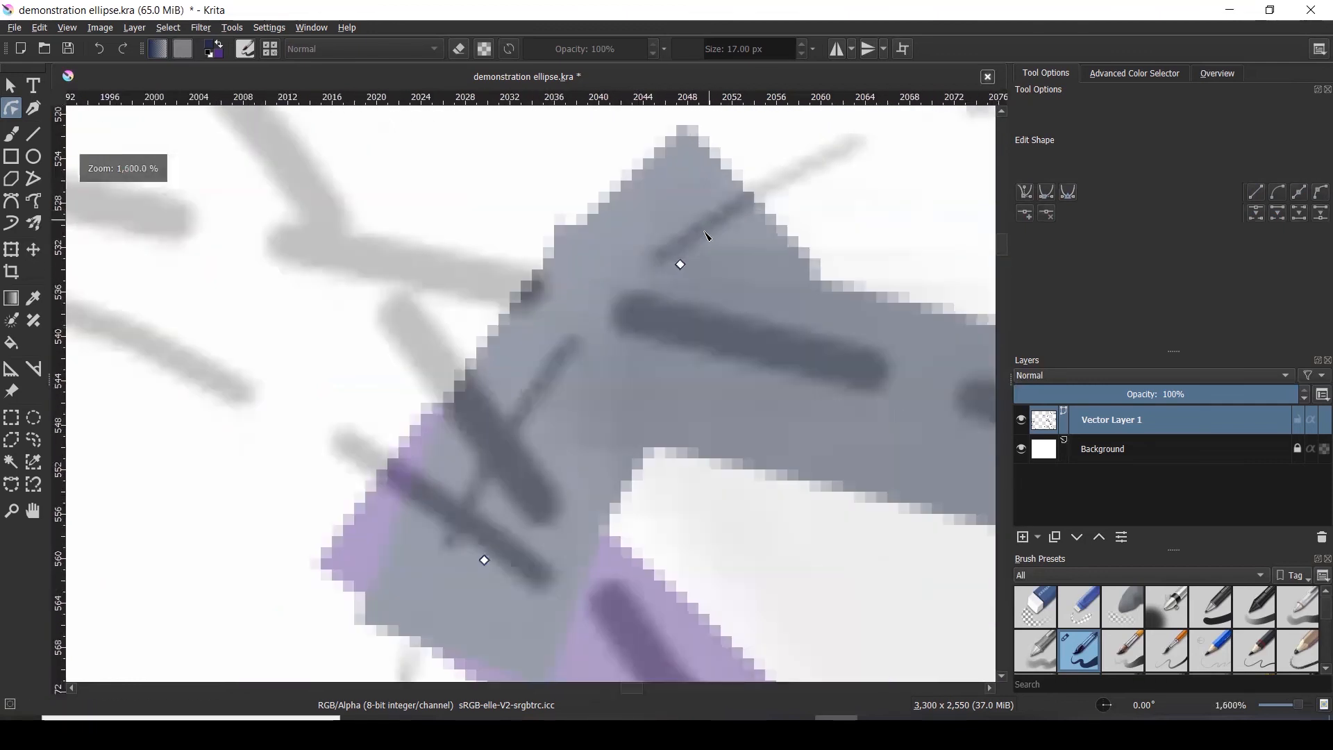
left_click(681, 266)
key("Delete")
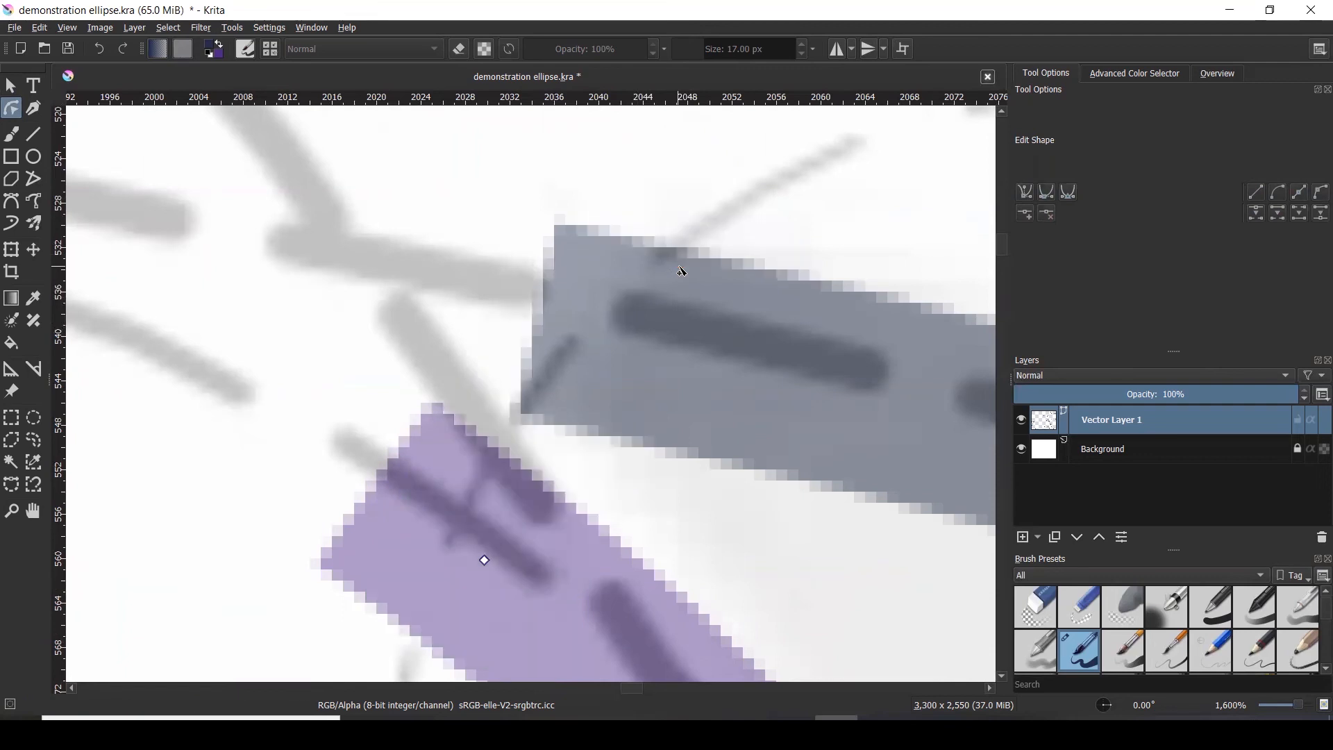
scroll(681, 271, "down", 2)
key("ctrl+z")
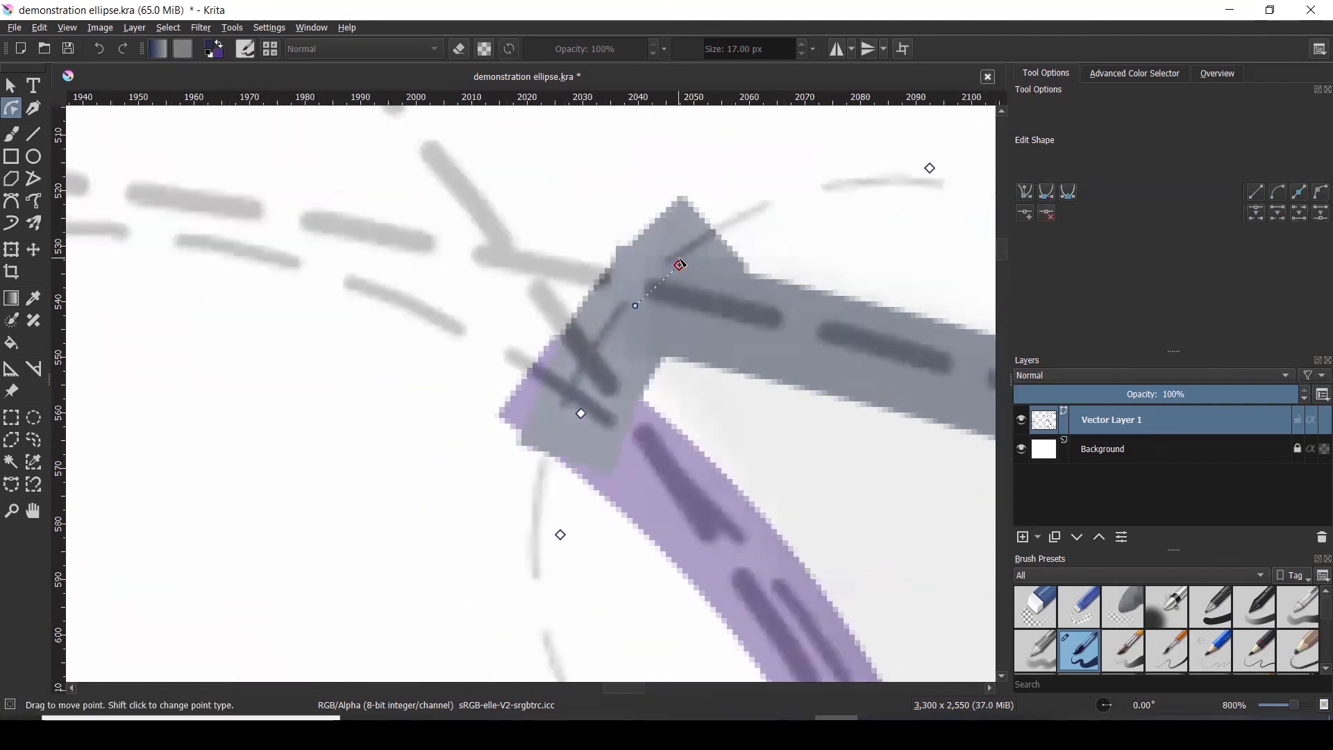
- Move the wing-tip arc's upper end onto the start of the upper wing line and nudge its lower end toward the purple arc
left_click_drag(680, 266, 659, 300)
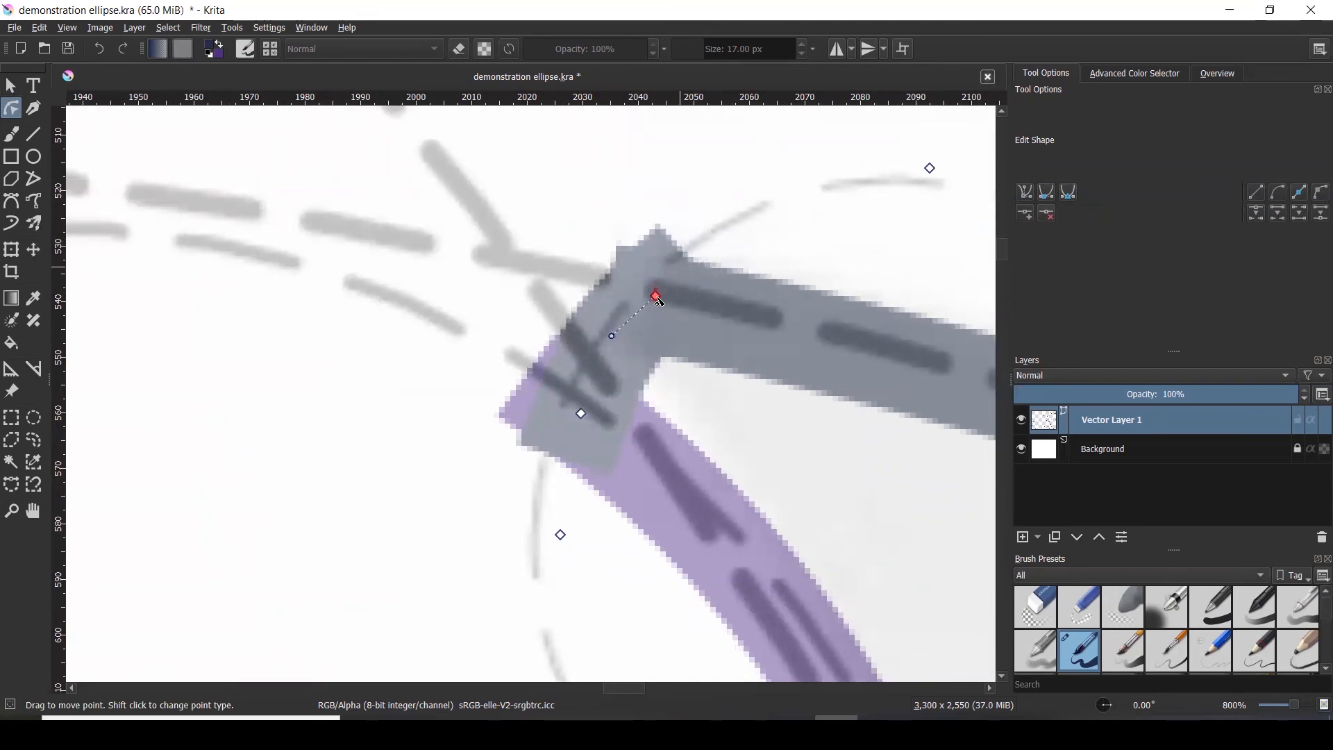
left_click_drag(582, 415, 590, 414)
scroll(590, 414, "down", 3)
scroll(649, 281, "down", 4)
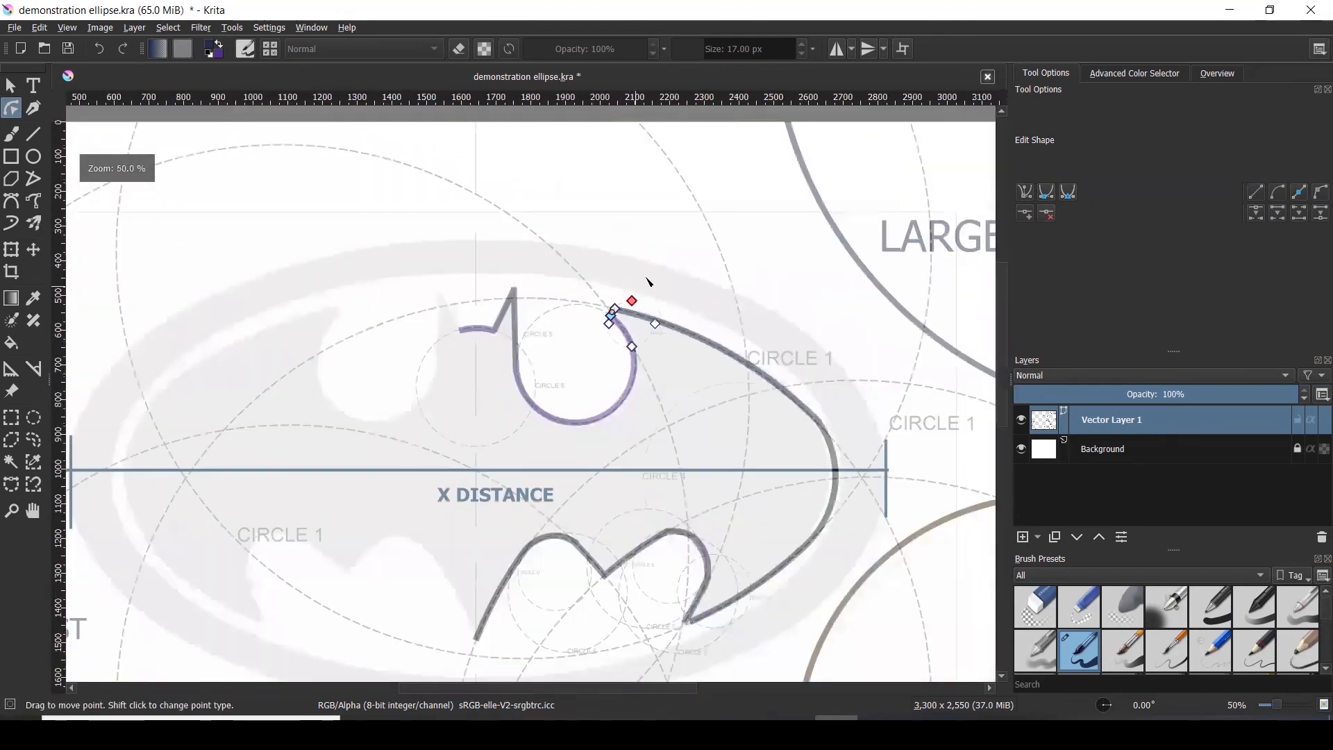
- Delete the leftover solid construction circles around the emblem, keeping the traced arcs and text labels, and save the document
left_click(10, 85)
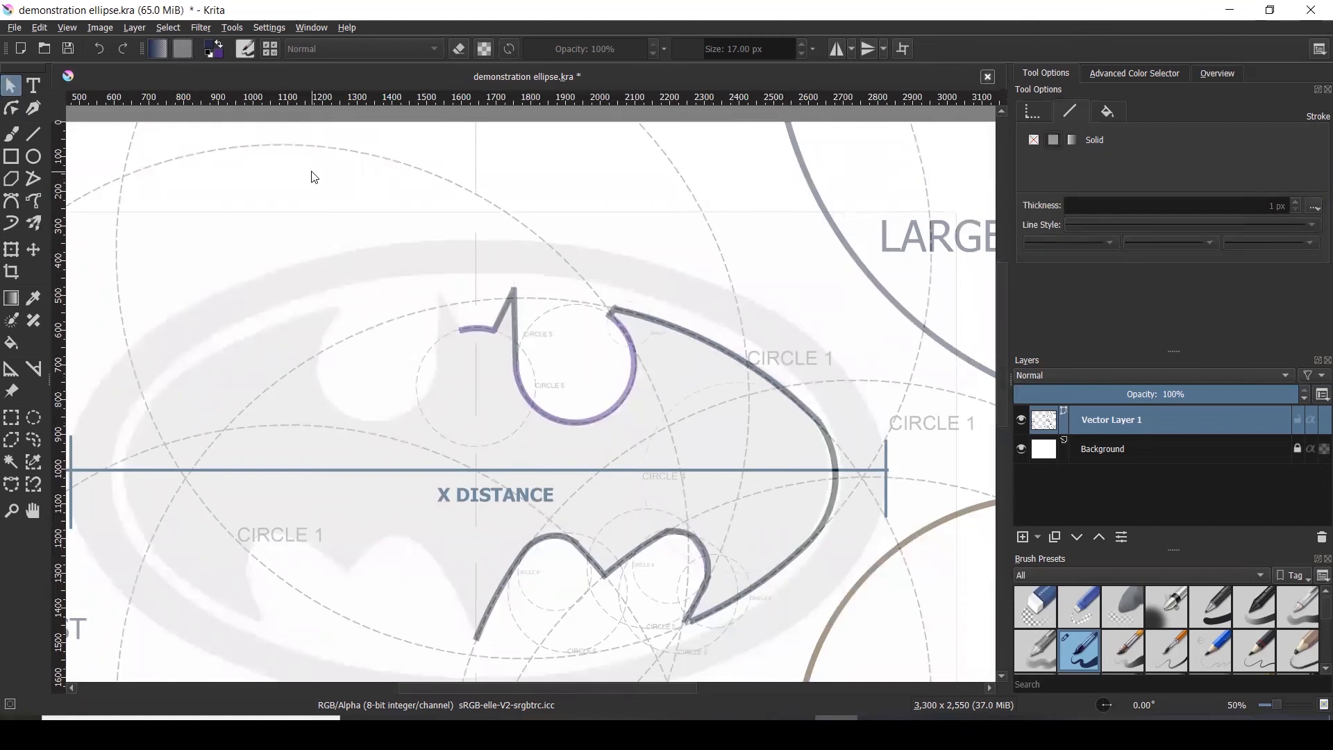
scroll(710, 230, "down", 1)
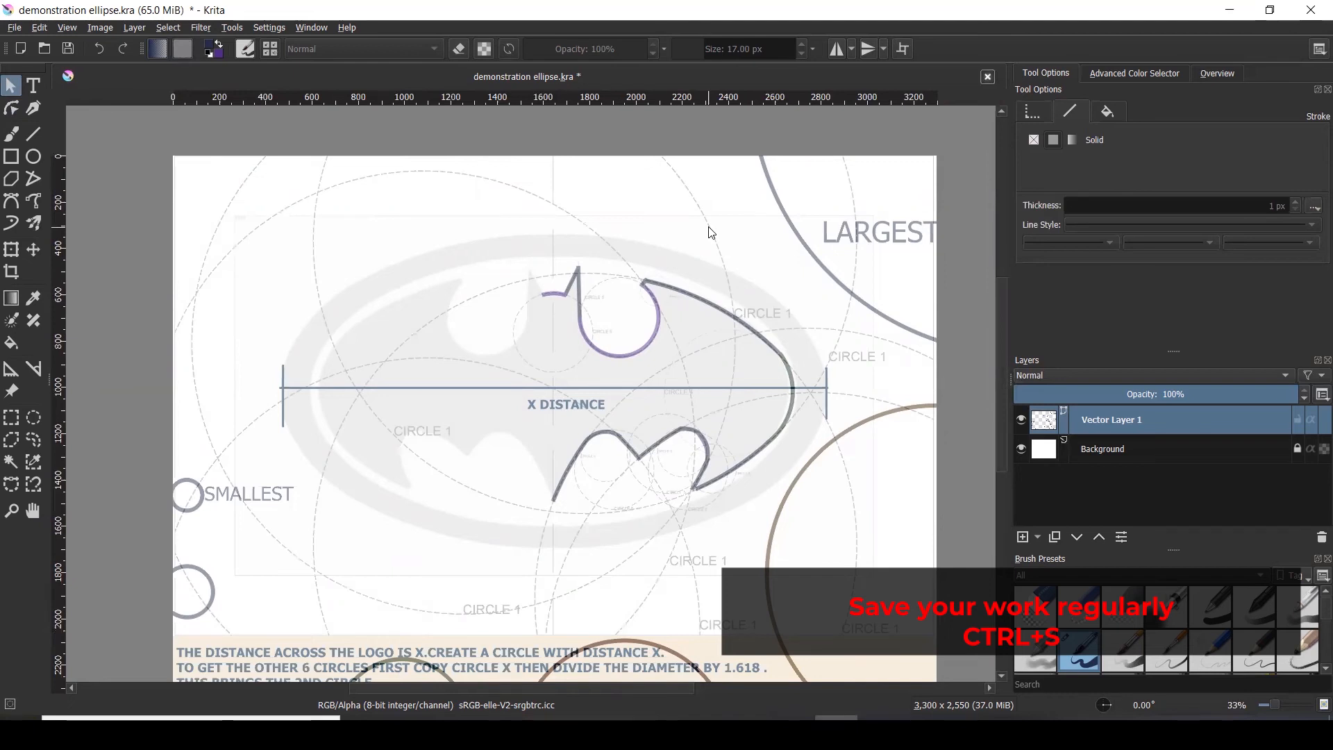
left_click(808, 250)
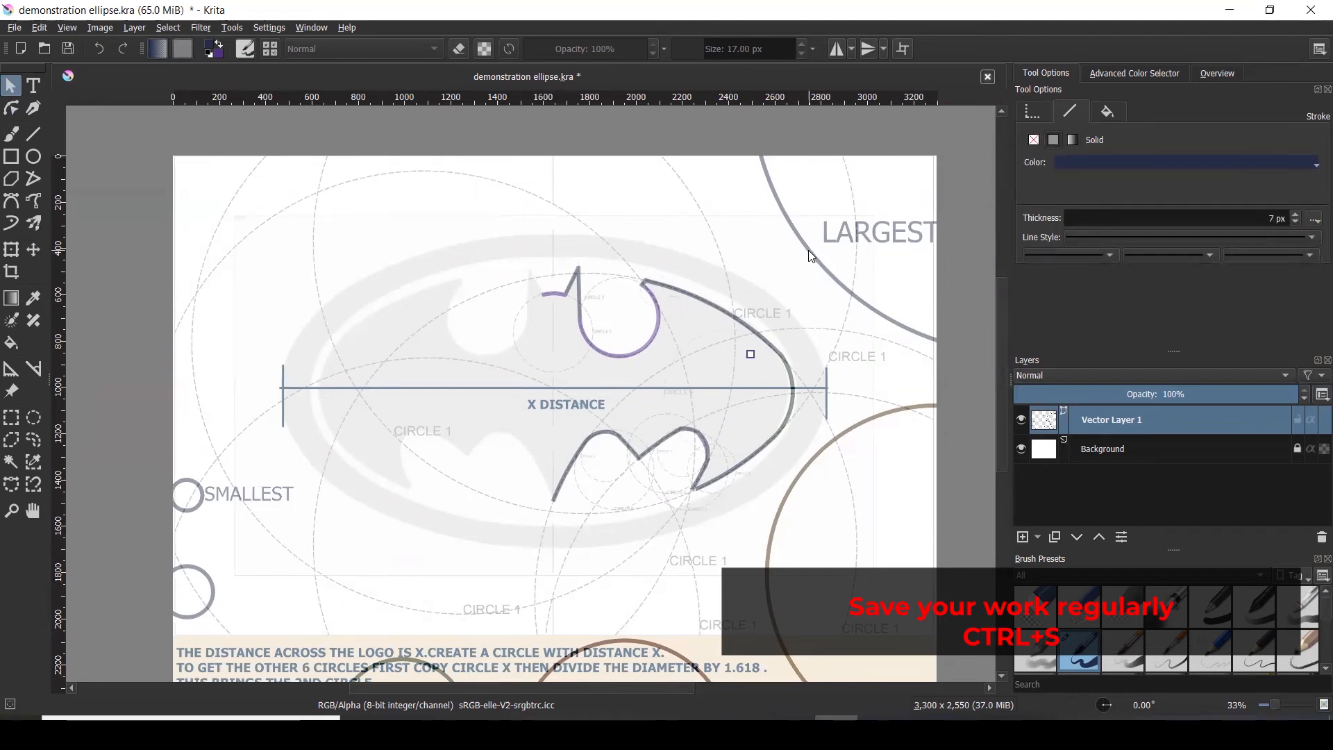
scroll(660, 232, "down", 3)
left_click_drag(787, 223, 846, 229)
left_click_drag(738, 331, 830, 379)
left_click_drag(648, 413, 632, 468)
mouse_move(582, 416)
left_mouse_down()
mouse_move(540, 460)
mouse_move(530, 453)
left_mouse_up()
left_click_drag(511, 415, 465, 446)
left_click_drag(482, 362, 455, 329)
left_click(855, 226)
left_click_drag(795, 203, 814, 194)
left_click(118, 136)
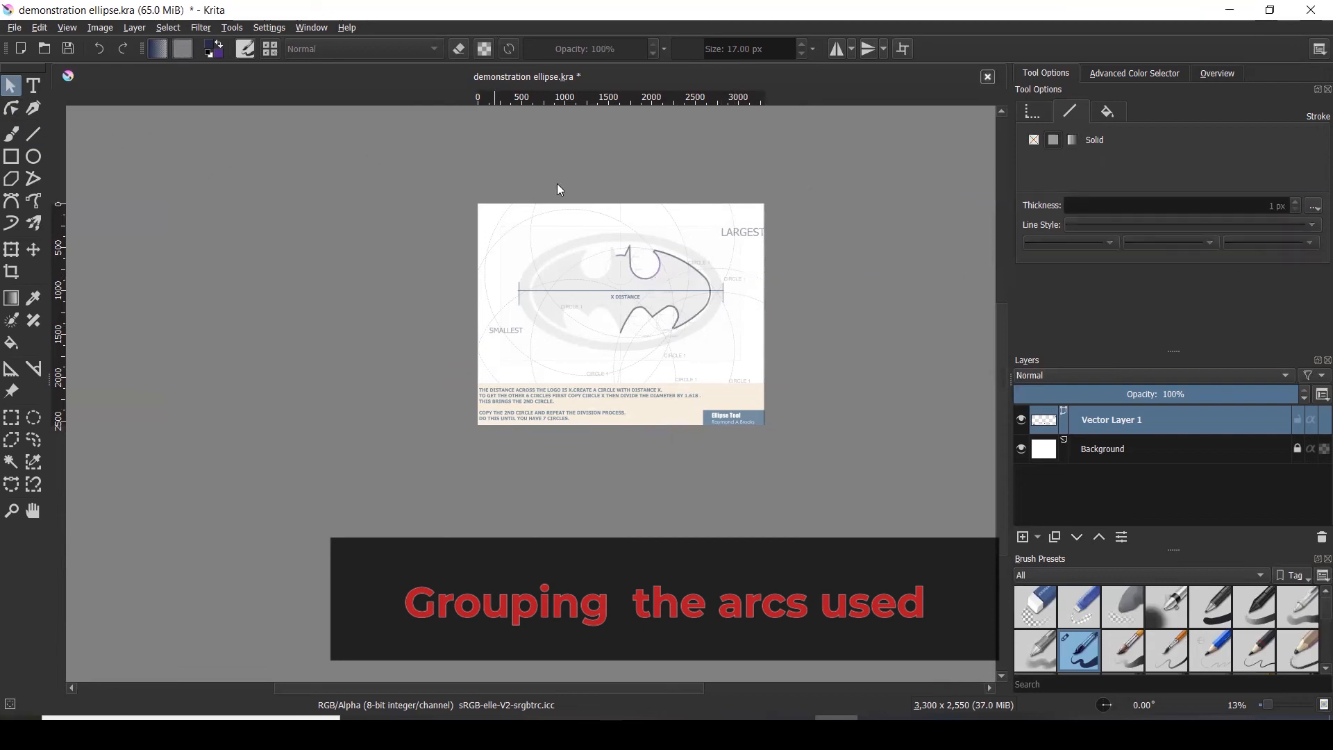
scroll(634, 215, "up", 3)
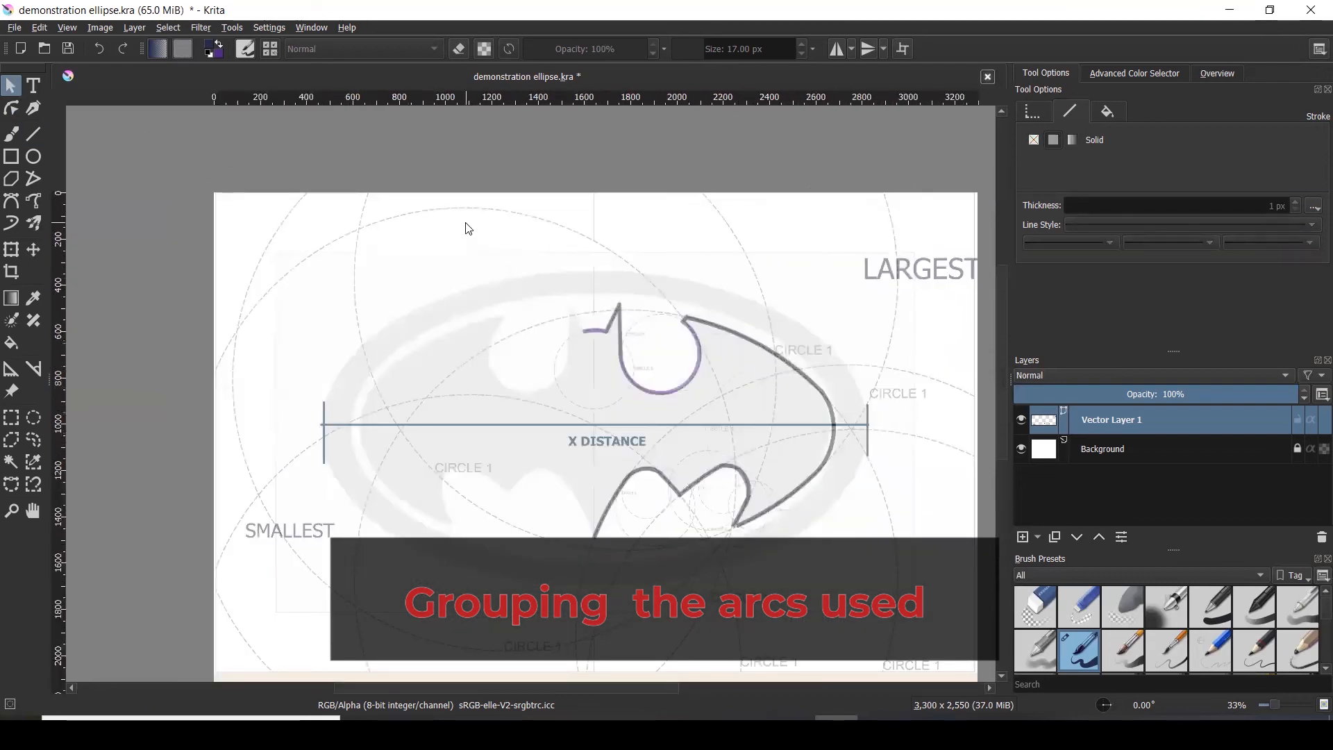
key("ctrl+s")
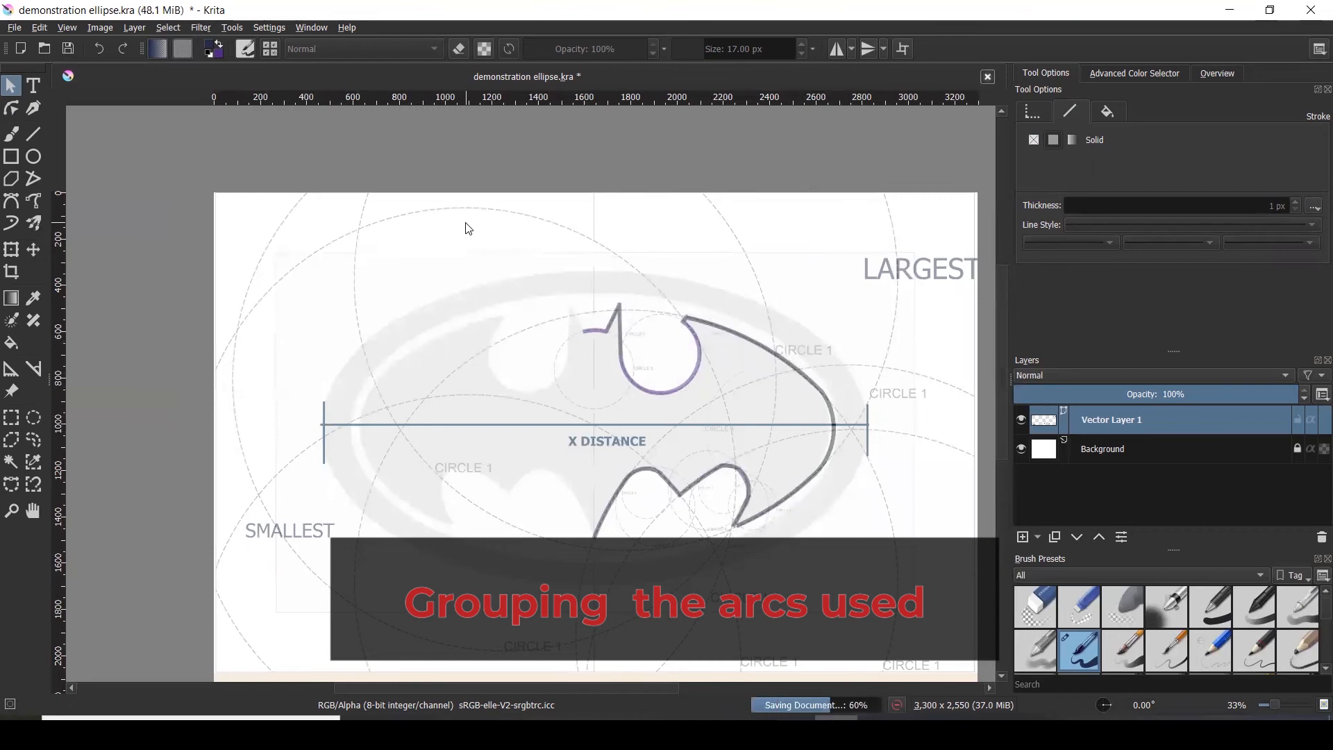
- Group all the arcs and lines of the traced right half of the bat
left_click_drag(492, 249, 859, 582)
right_click(773, 375)
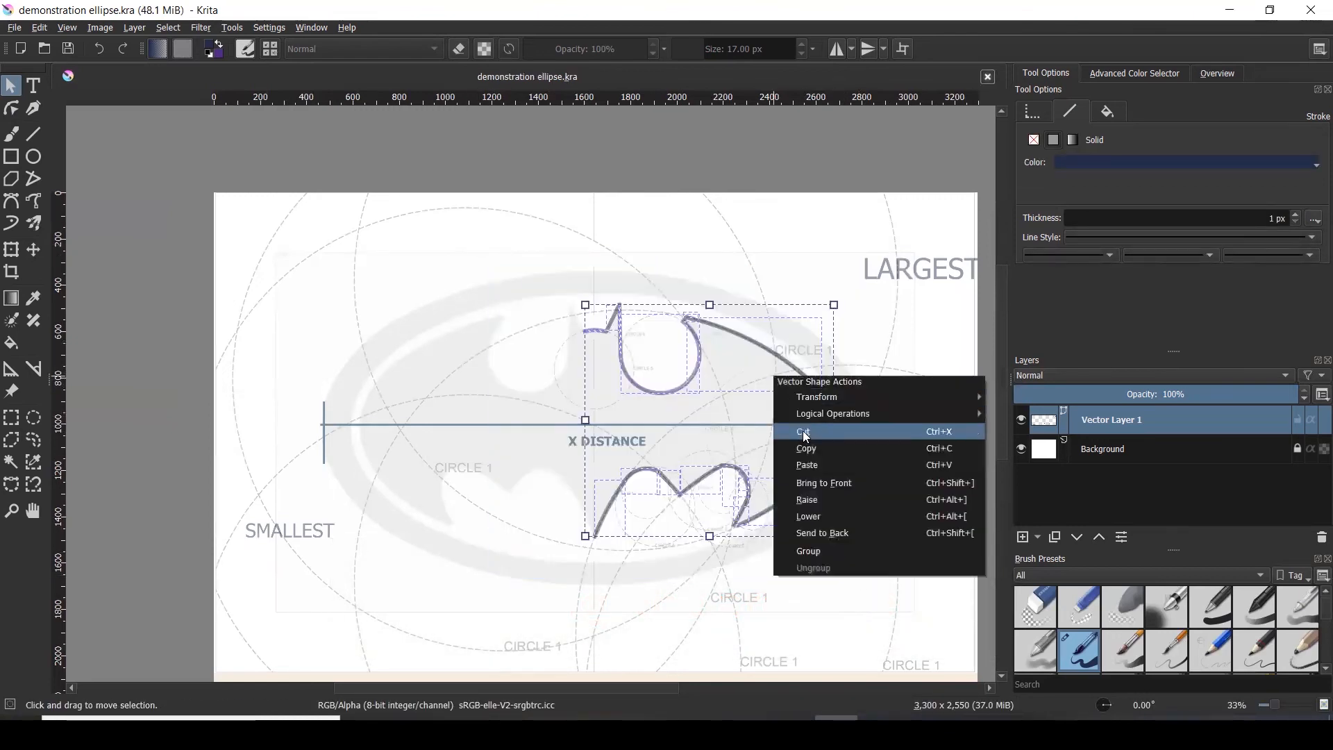
left_click(820, 548)
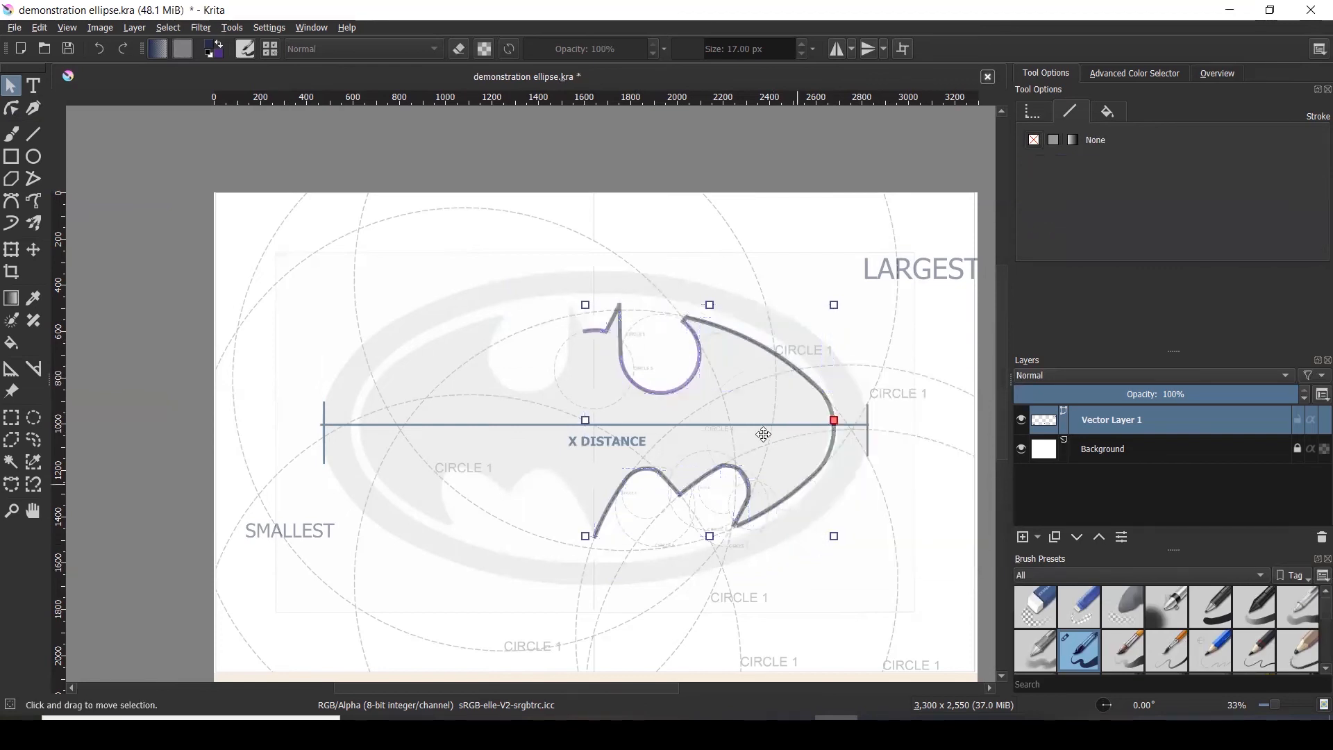
- Add a new vector layer, paste a copy of the grouped half outline into it, and hide Vector Layer 1
left_click(1038, 538)
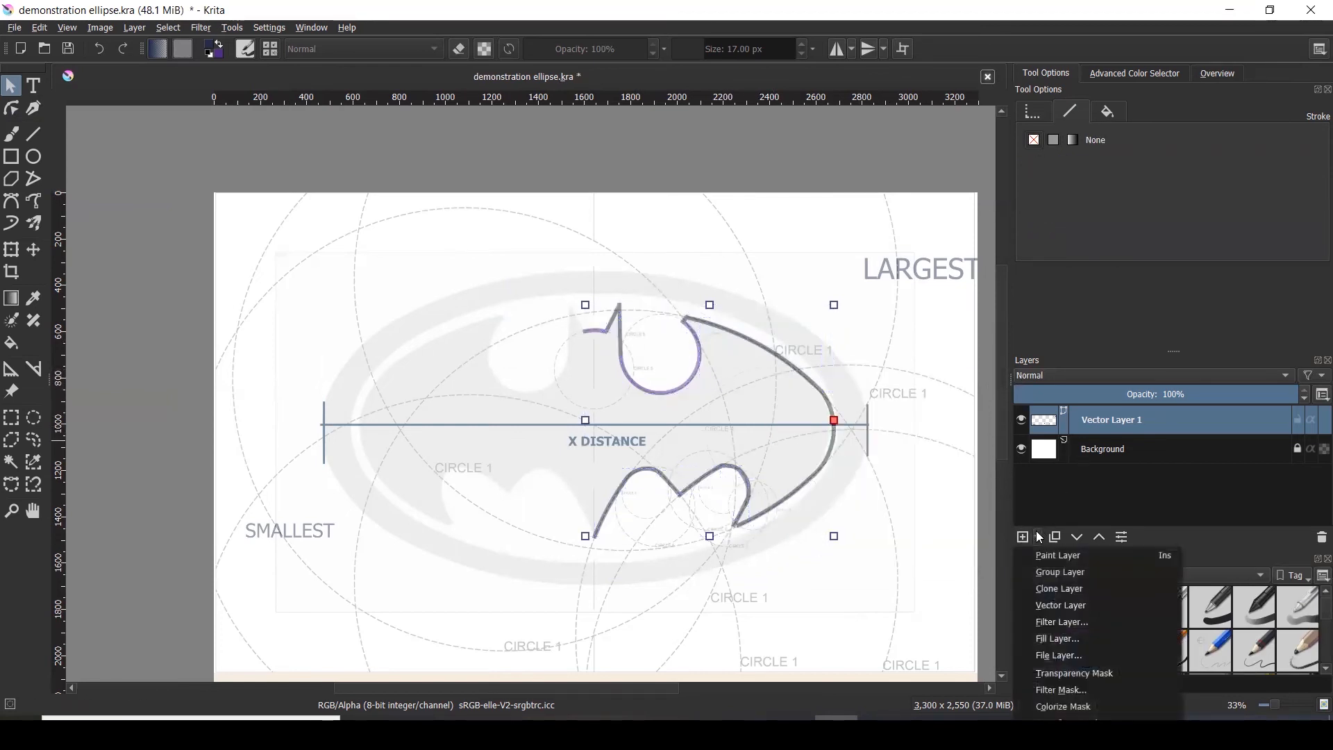
left_click(1057, 606)
left_click(1048, 450)
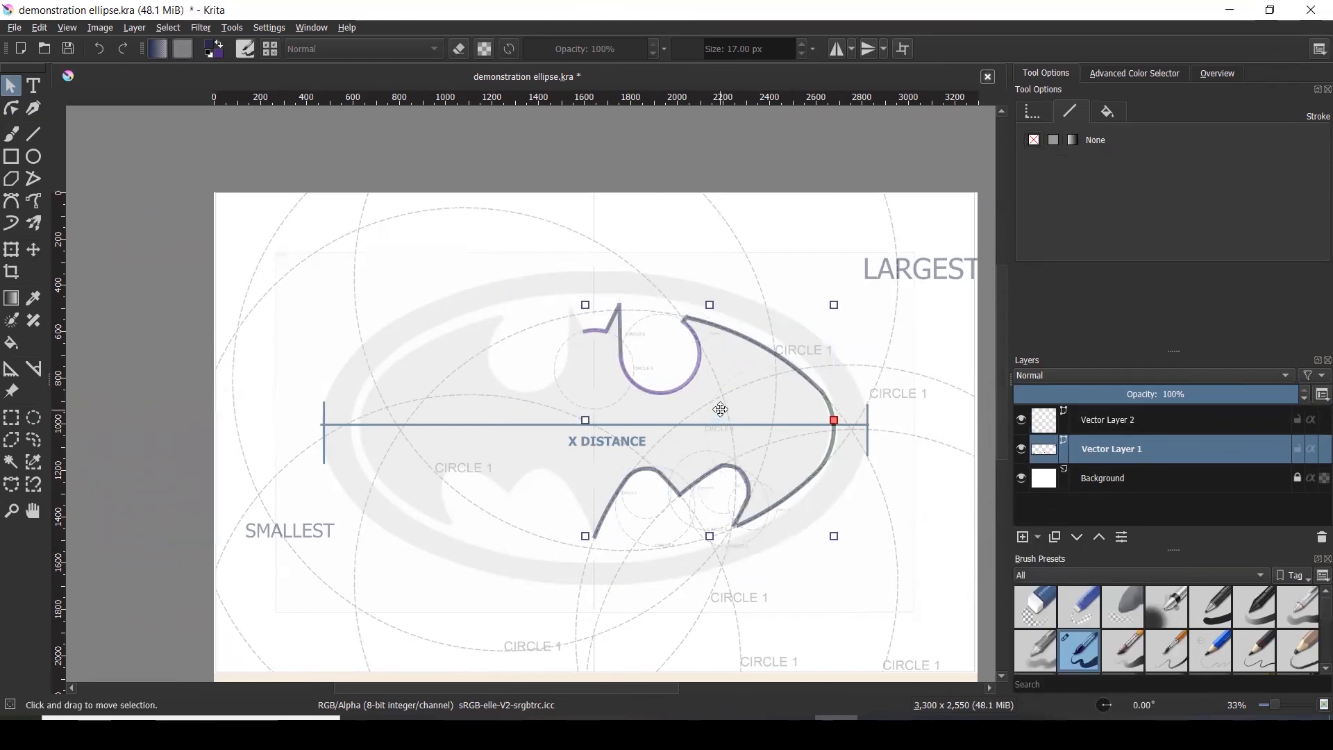
left_click(1048, 424)
left_click(1022, 450)
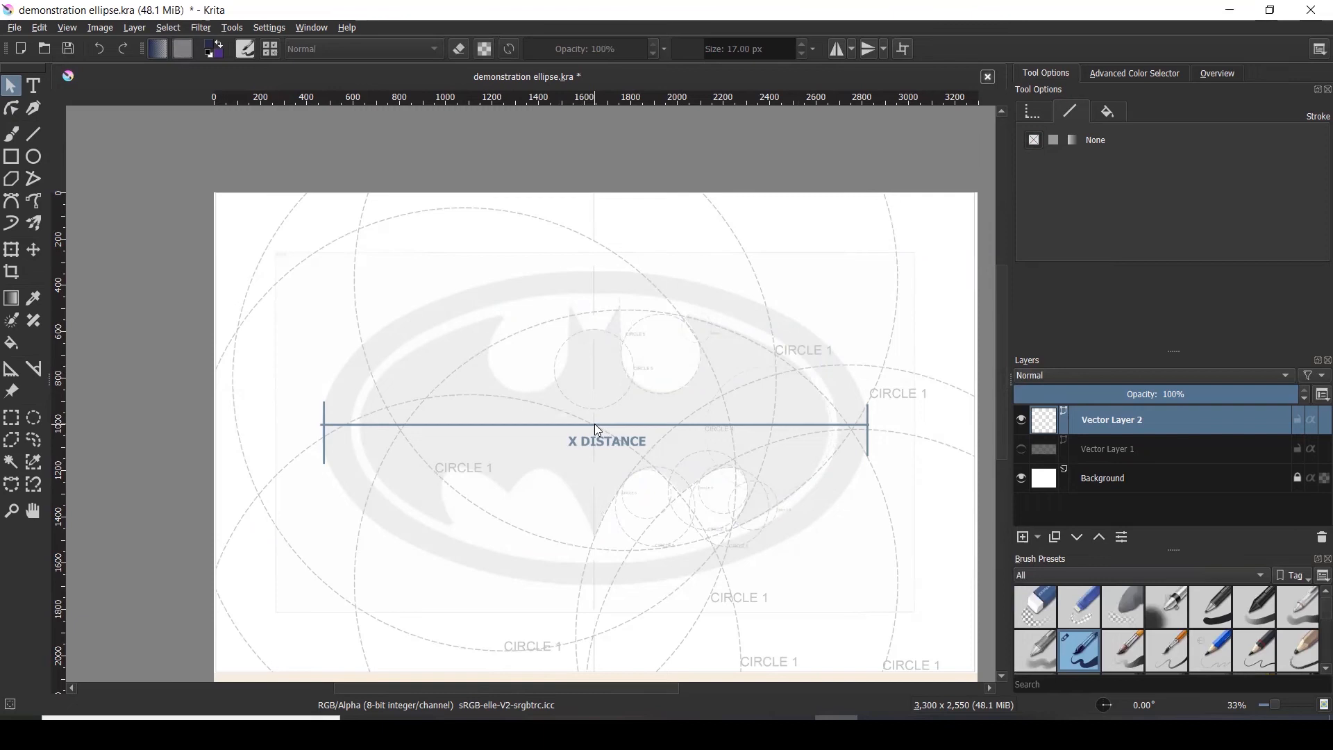
key("ctrl+v")
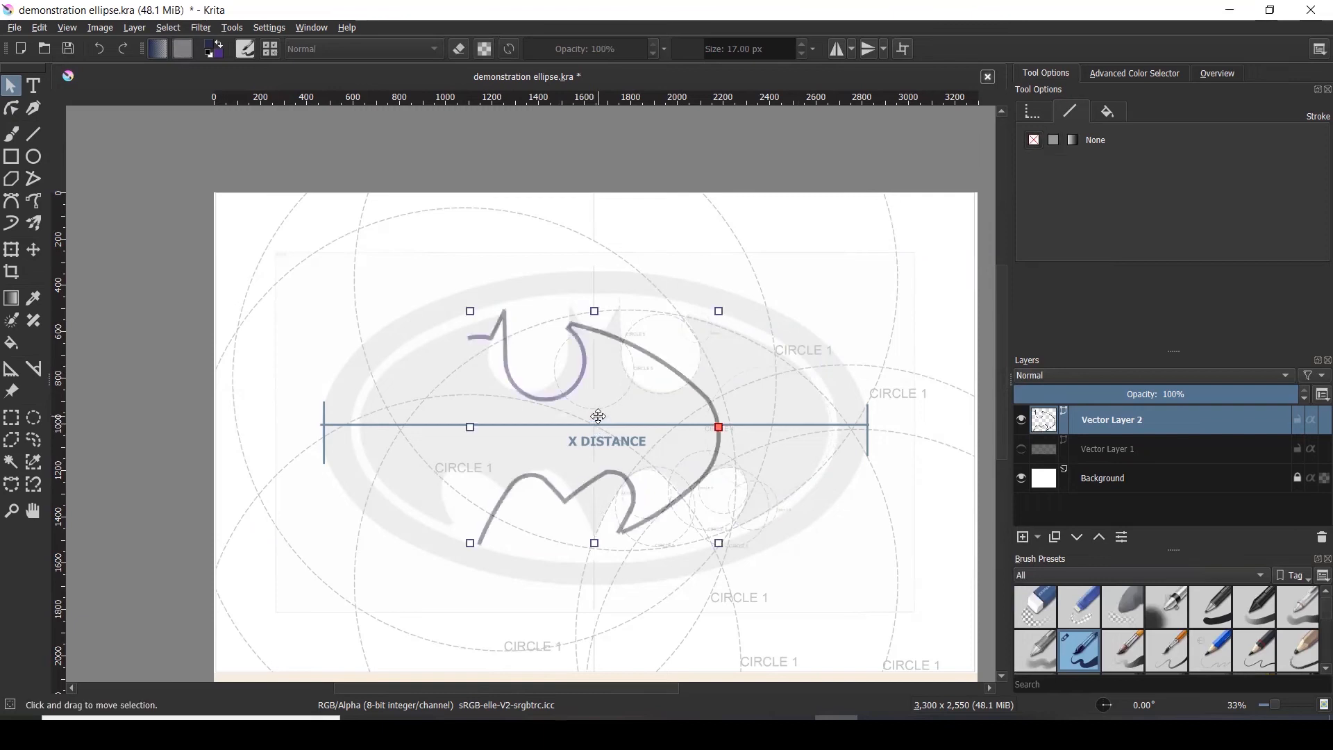
- Mirror the pasted half outline horizontally
right_click(602, 411)
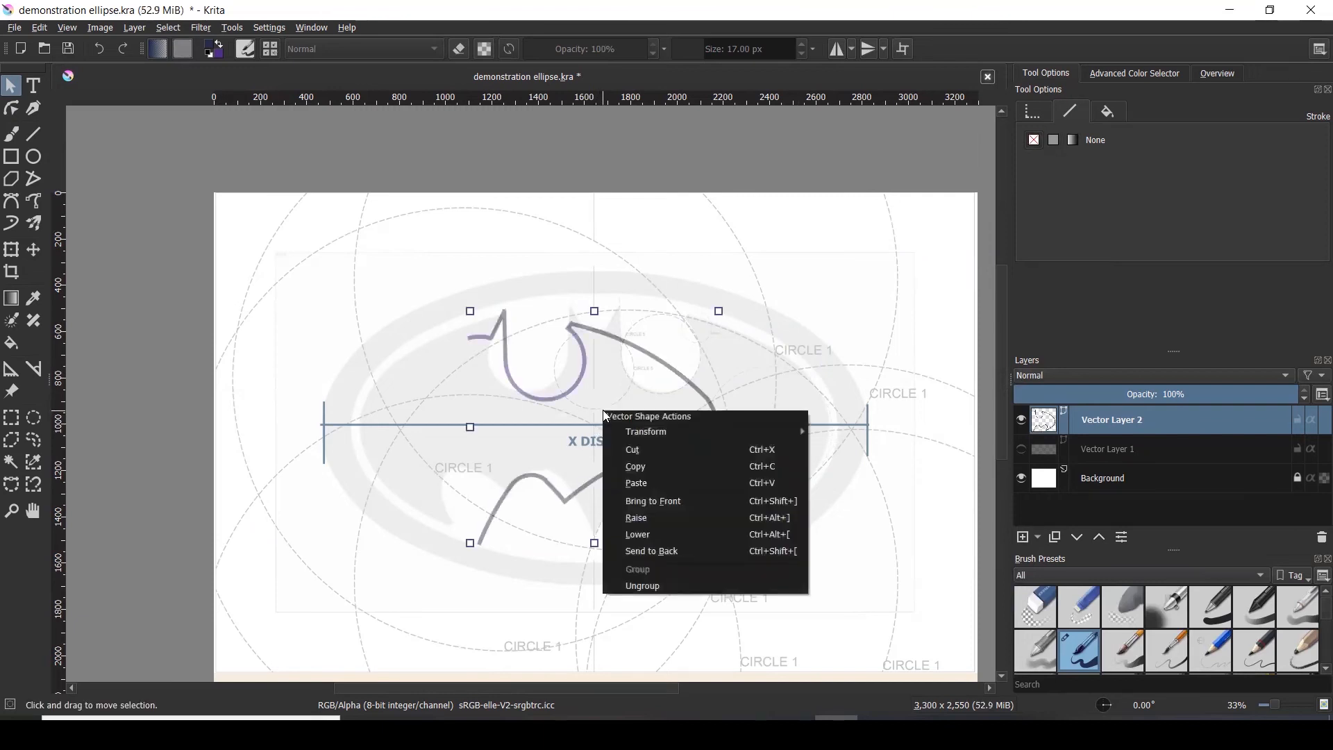
right_click(669, 403)
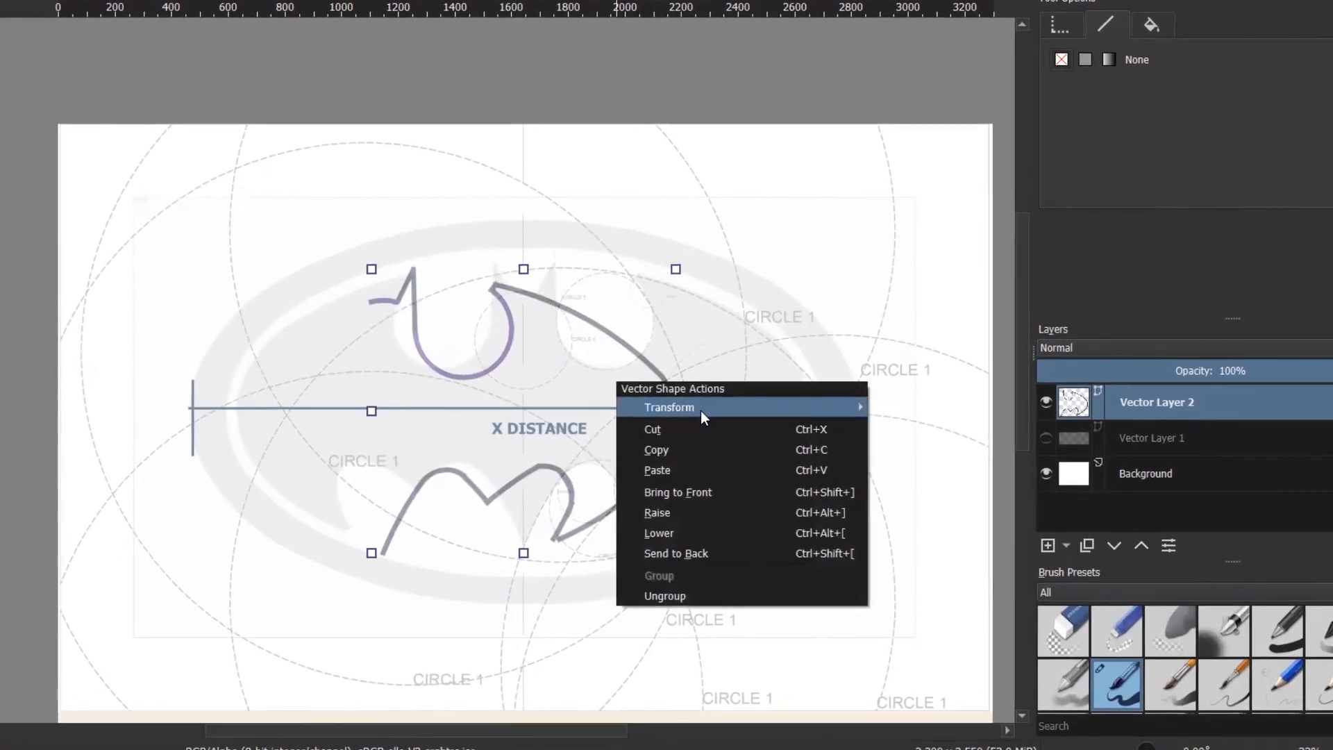
mouse_move(741, 429)
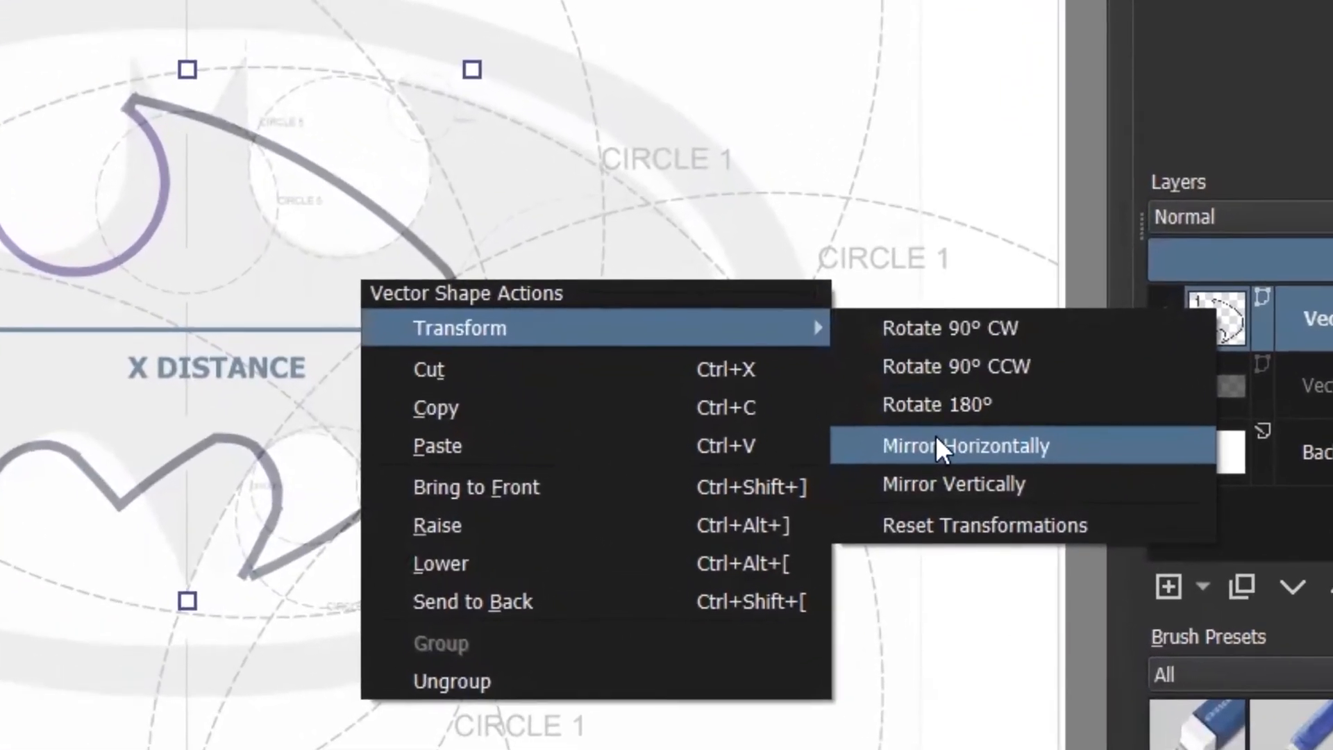
left_click(938, 430)
- Move the mirrored outline onto the left half of the emblem, matching the ear, wing and bottom tip to the faint reference
left_click_drag(268, 178, 157, 184)
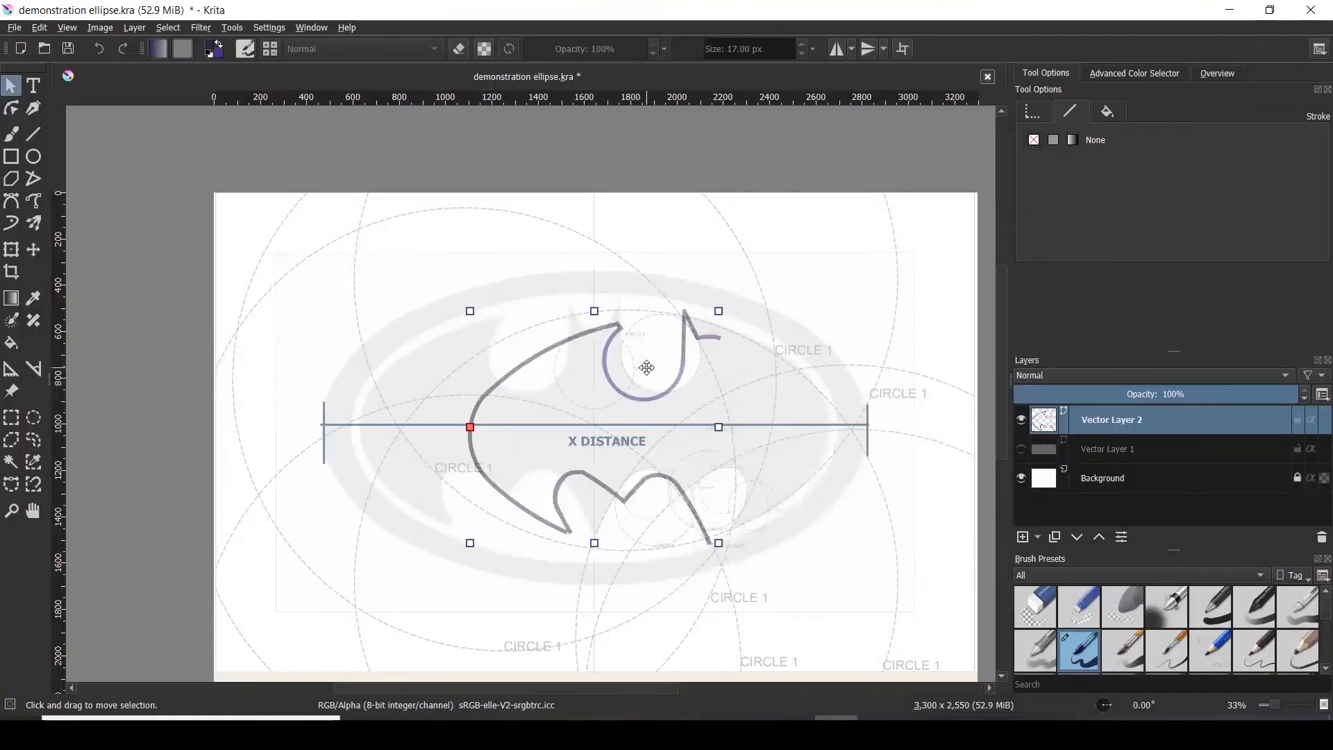
left_click_drag(600, 368, 571, 334)
scroll(571, 357, "up", 2)
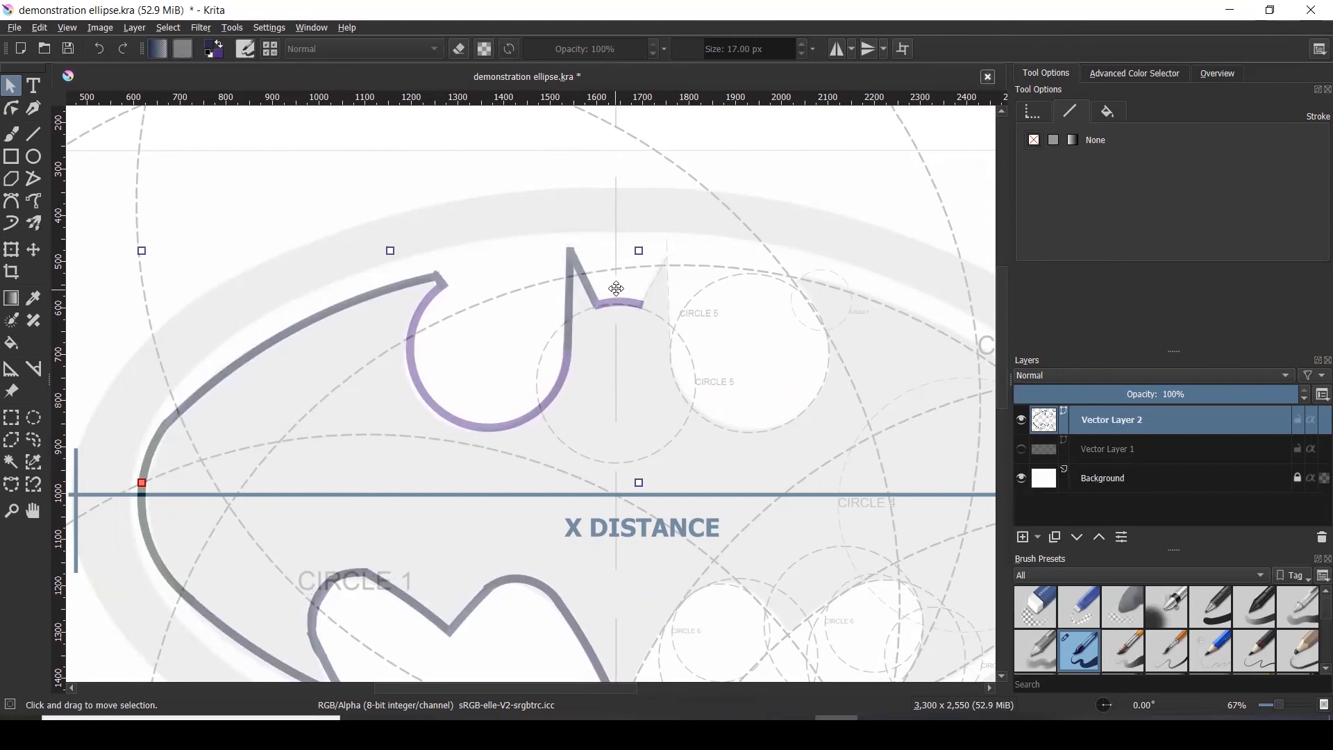
scroll(616, 289, "down", 2)
scroll(501, 445, "up", 2)
left_click_drag(383, 478, 379, 477)
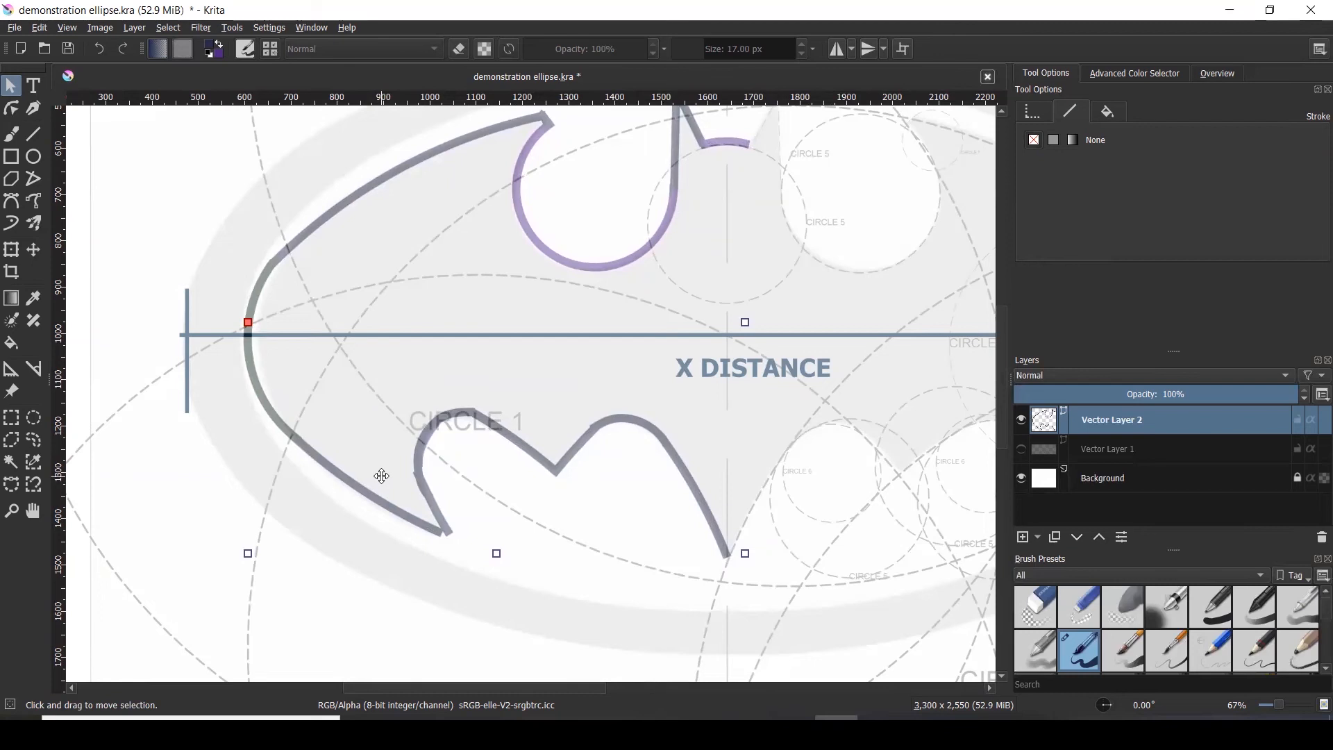
scroll(379, 477, "down", 2)
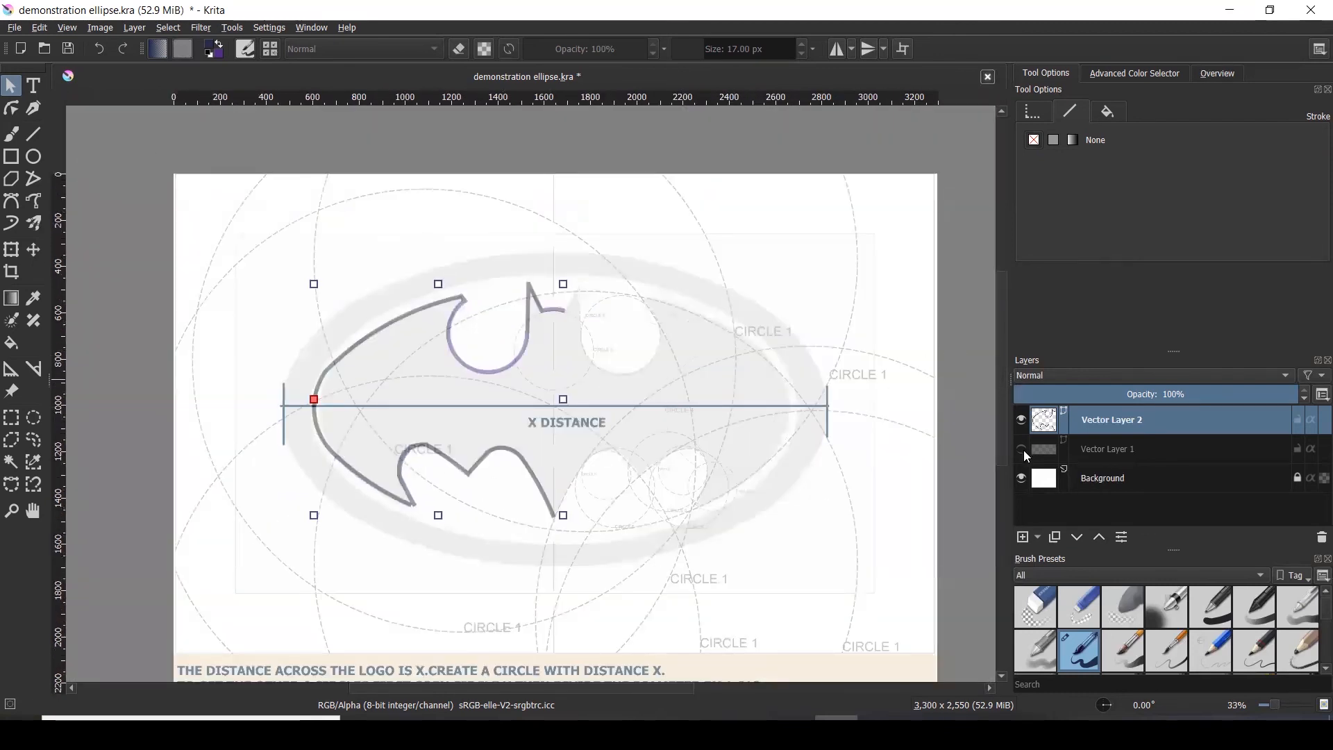
- Make Vector Layer 1 visible again and return to the Select Shapes tool
left_click(1160, 477)
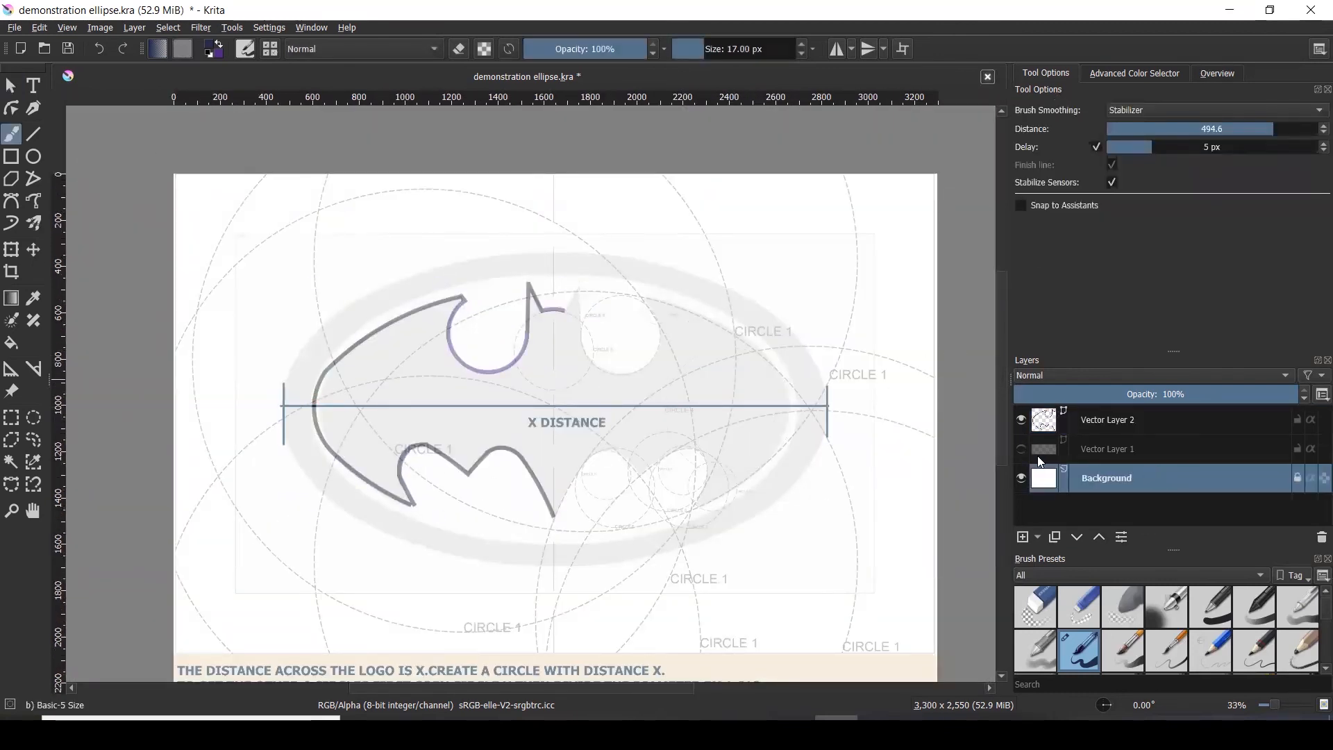
left_click(1022, 450)
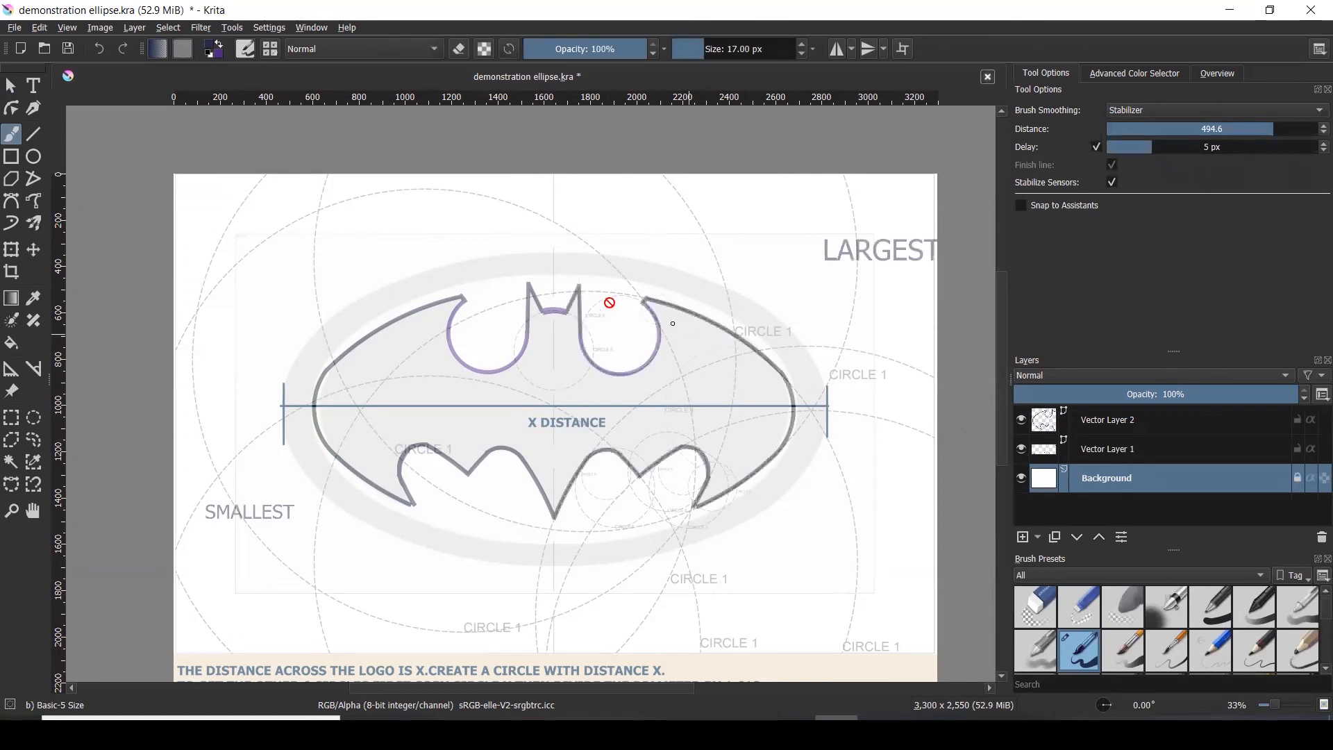
left_click(12, 86)
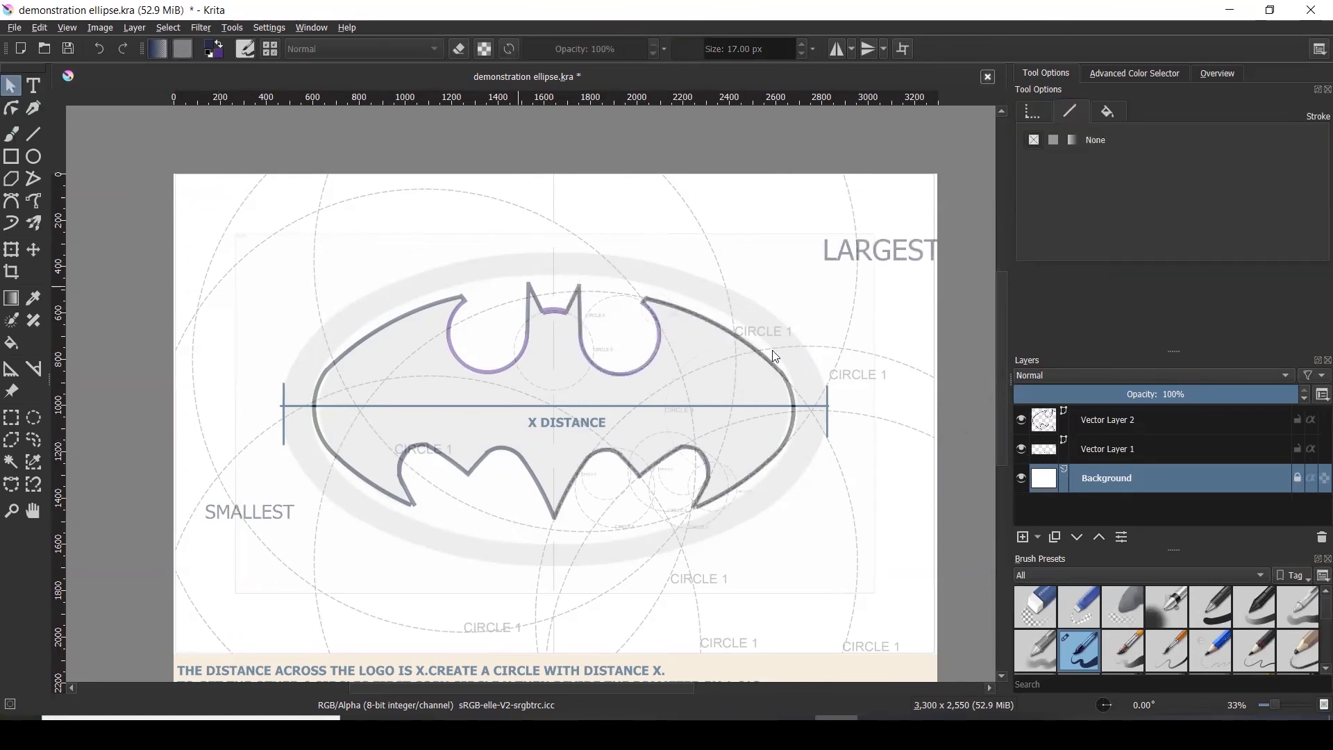
- Nudge the mirrored half on Vector Layer 2 slightly downward so it lines up with the right half at the ears and bottom tip
left_click(1091, 441)
left_click(1123, 425)
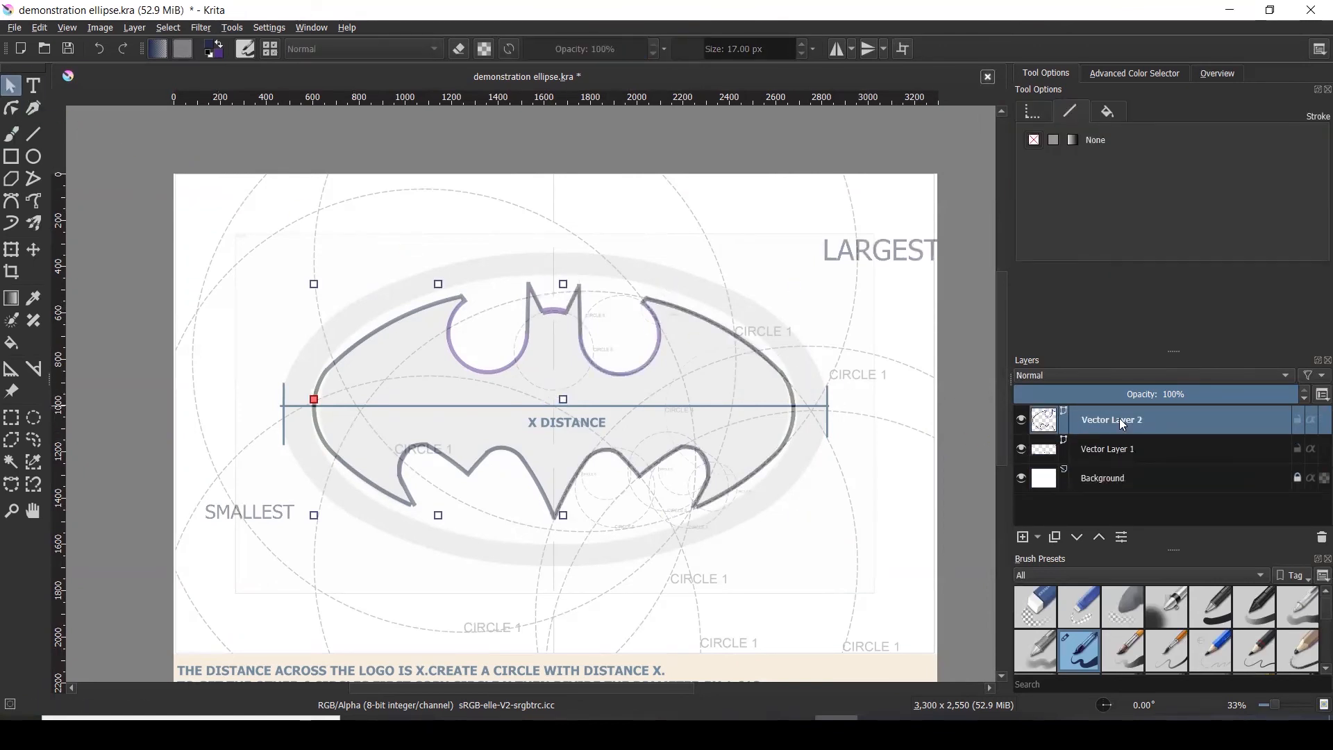
left_click(1126, 450)
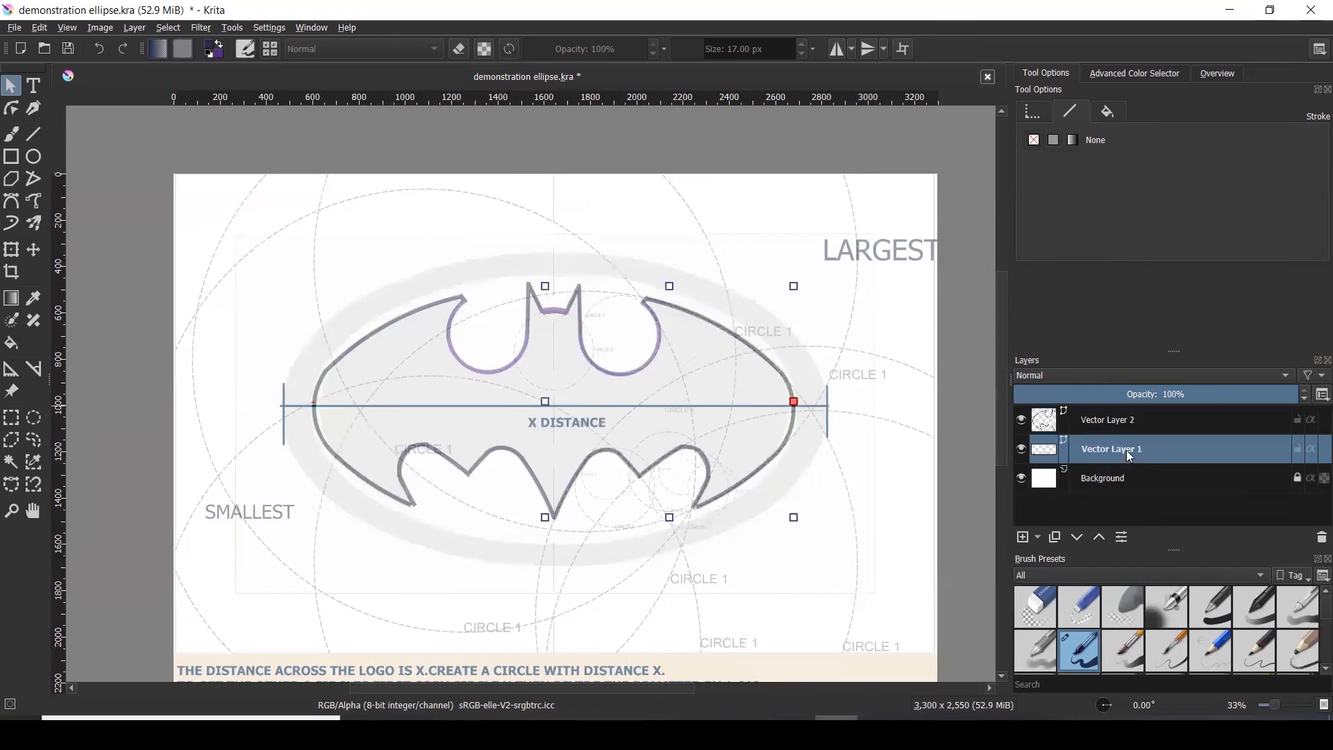
scroll(544, 396, "up", 2)
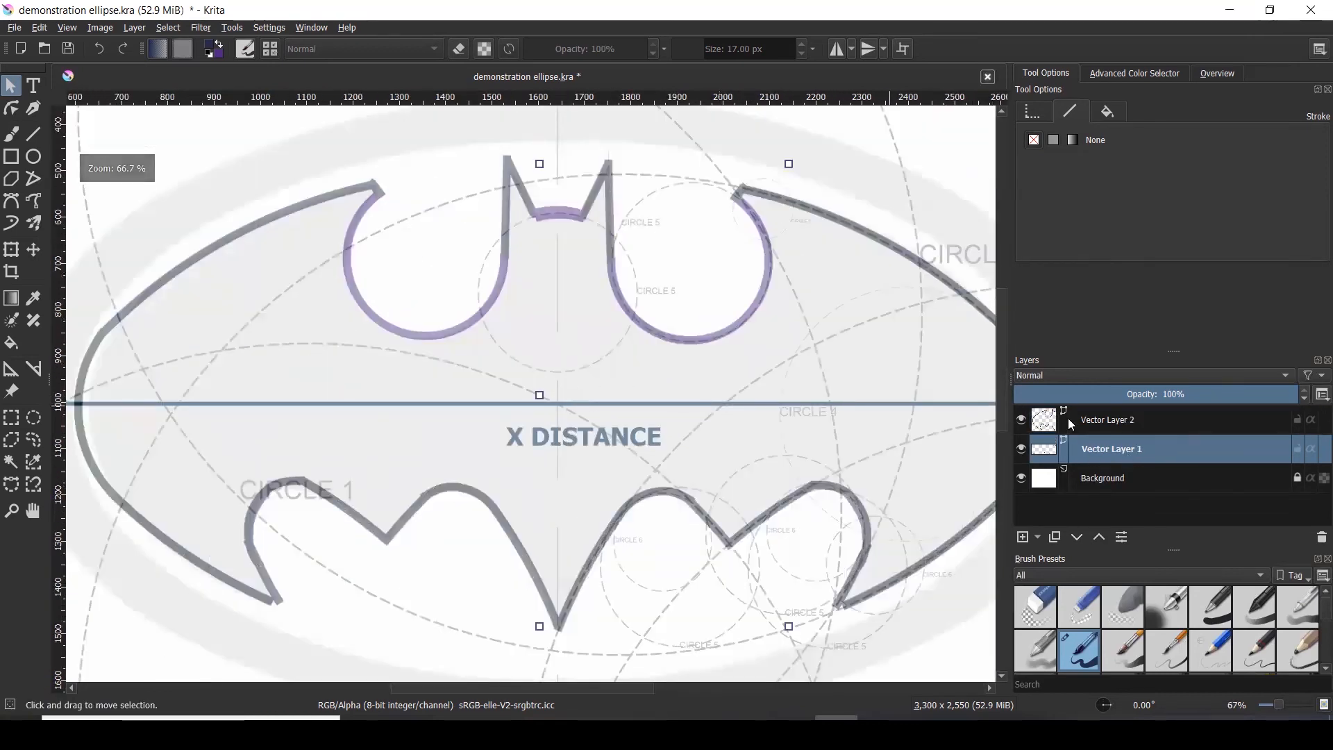
left_click(1121, 425, "ctrl")
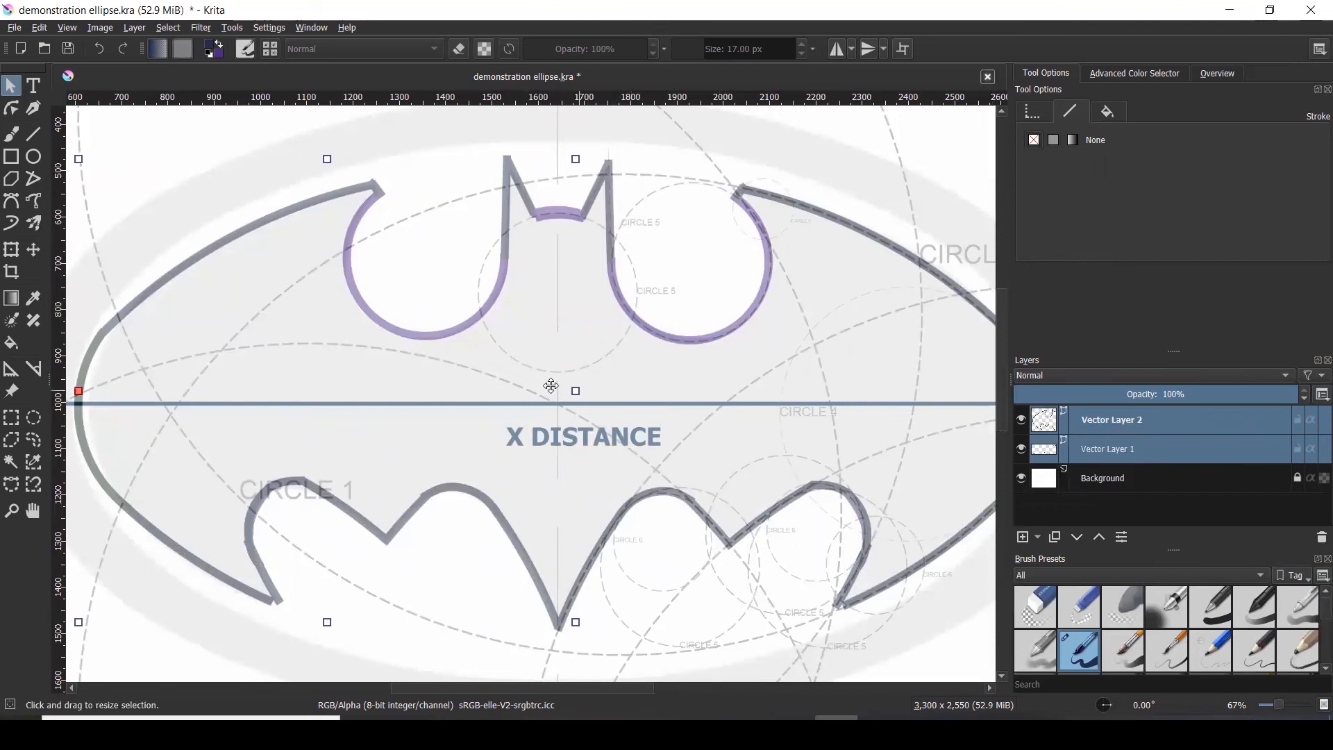
left_click(1133, 449)
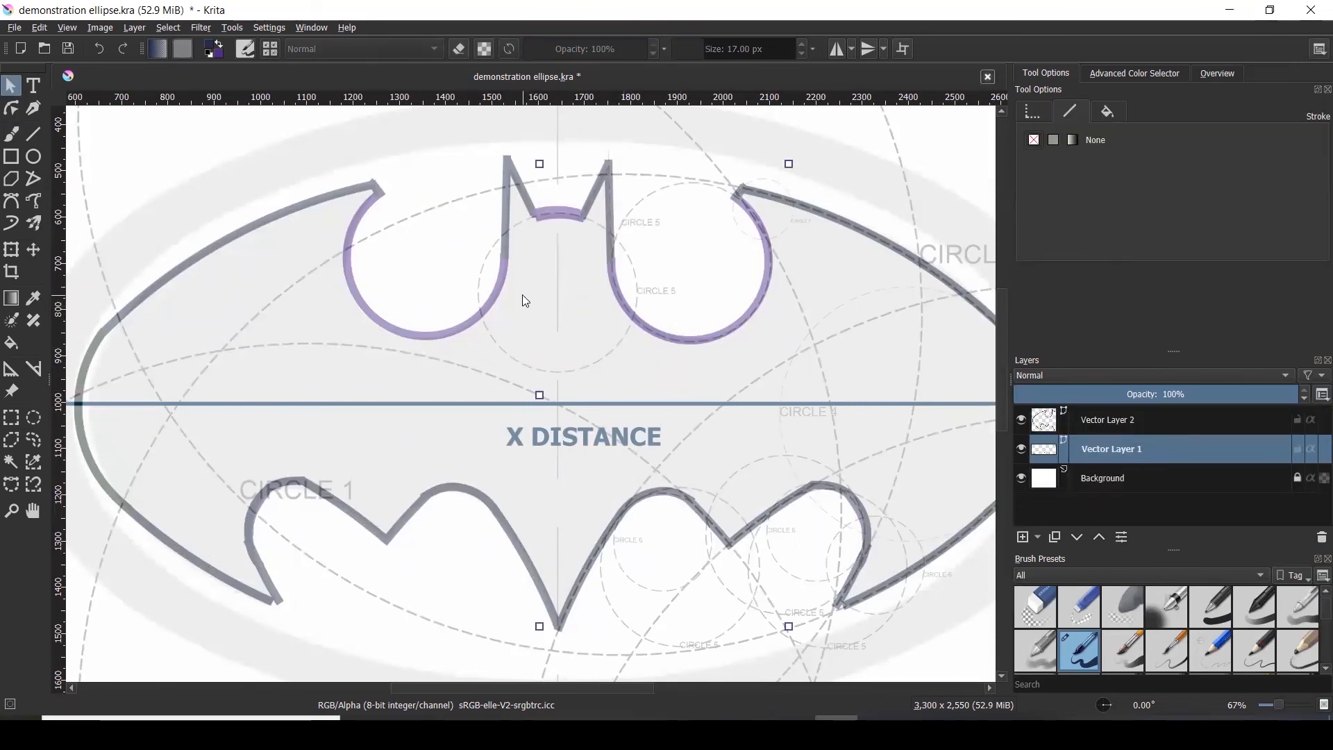
left_click(1085, 421)
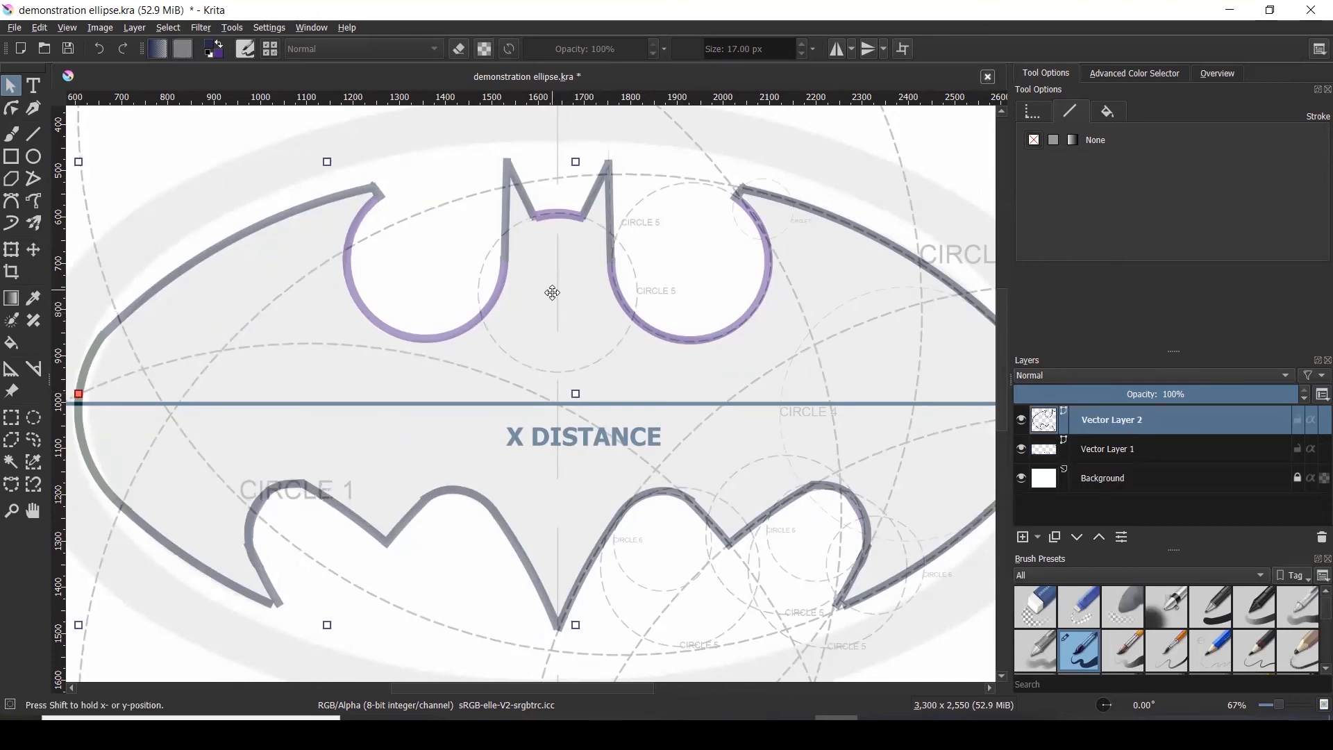
left_click_drag(552, 292, 552, 294)
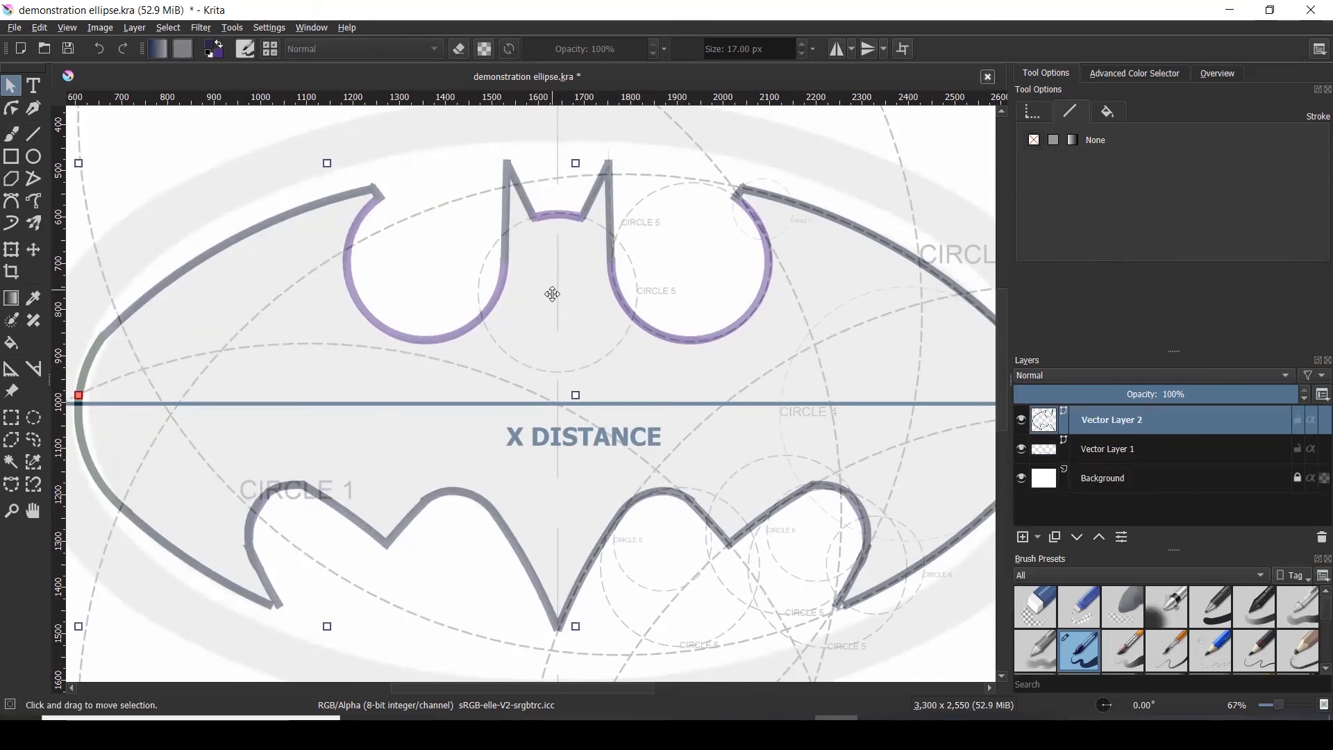
key("minus")
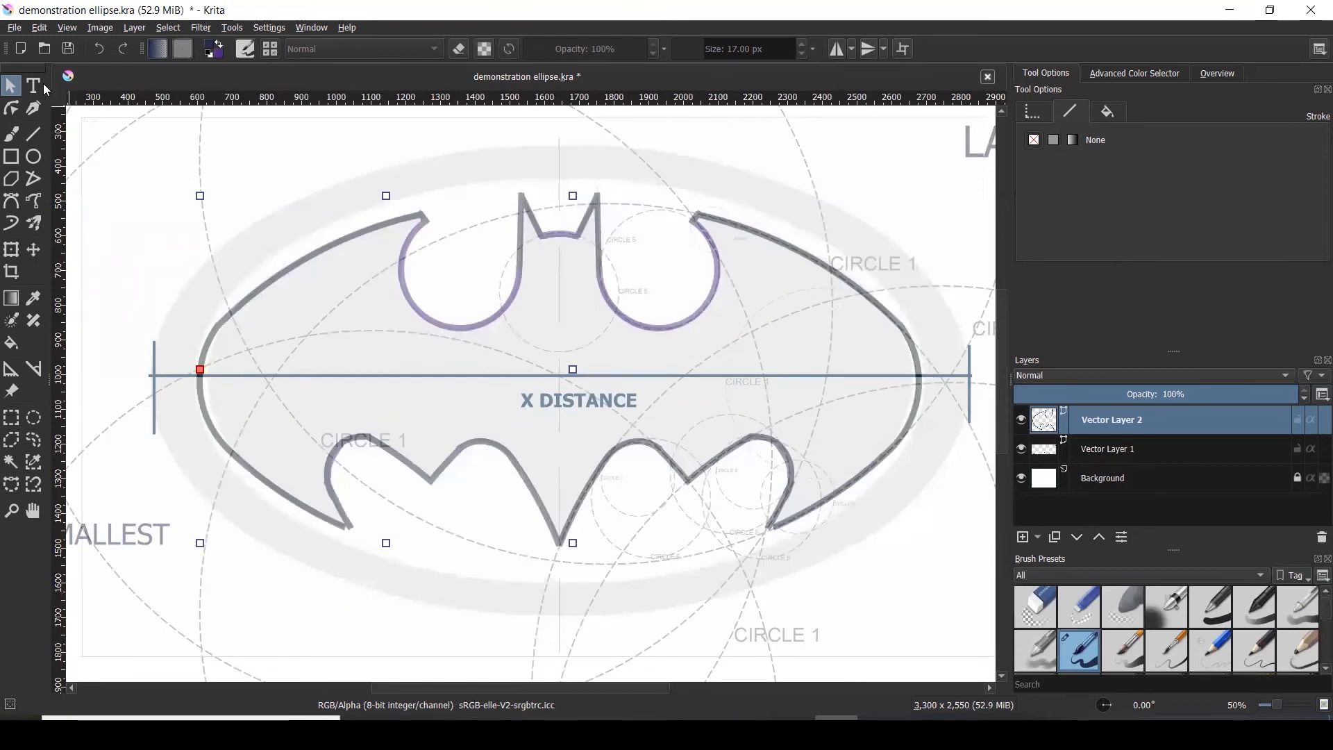
- Check which half each vector layer holds by switching Vector Layer 2 and Vector Layer 1 off and on
left_click(1049, 448)
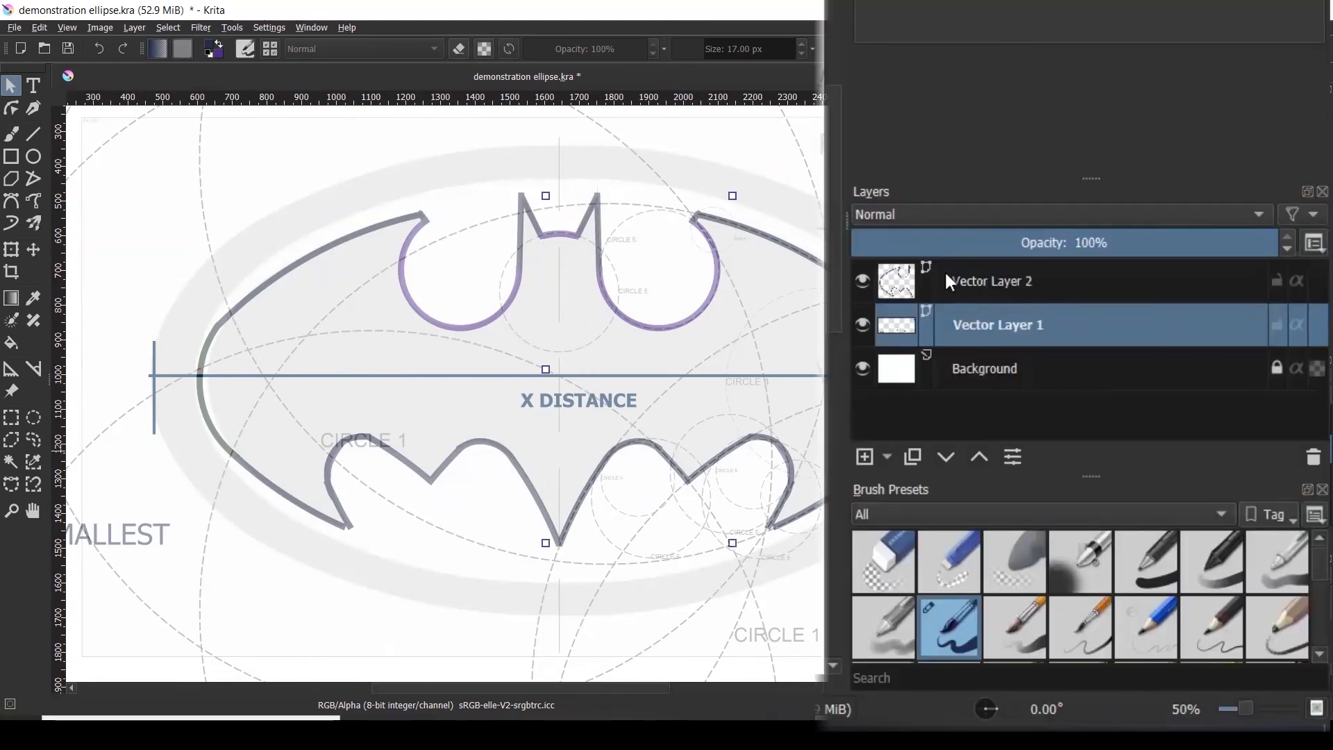
left_click(954, 277)
mouse_move(952, 273)
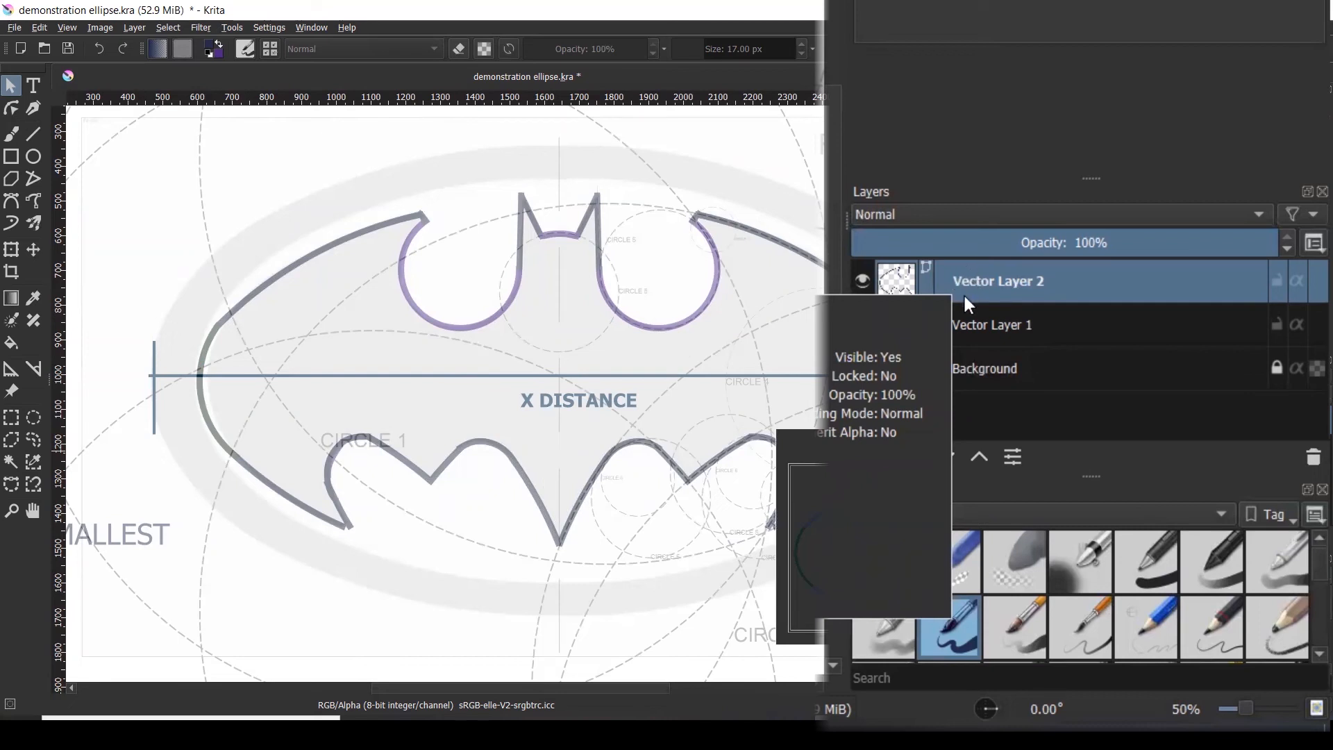
left_click(864, 279)
left_click(865, 324)
left_click(865, 323)
left_click(859, 279)
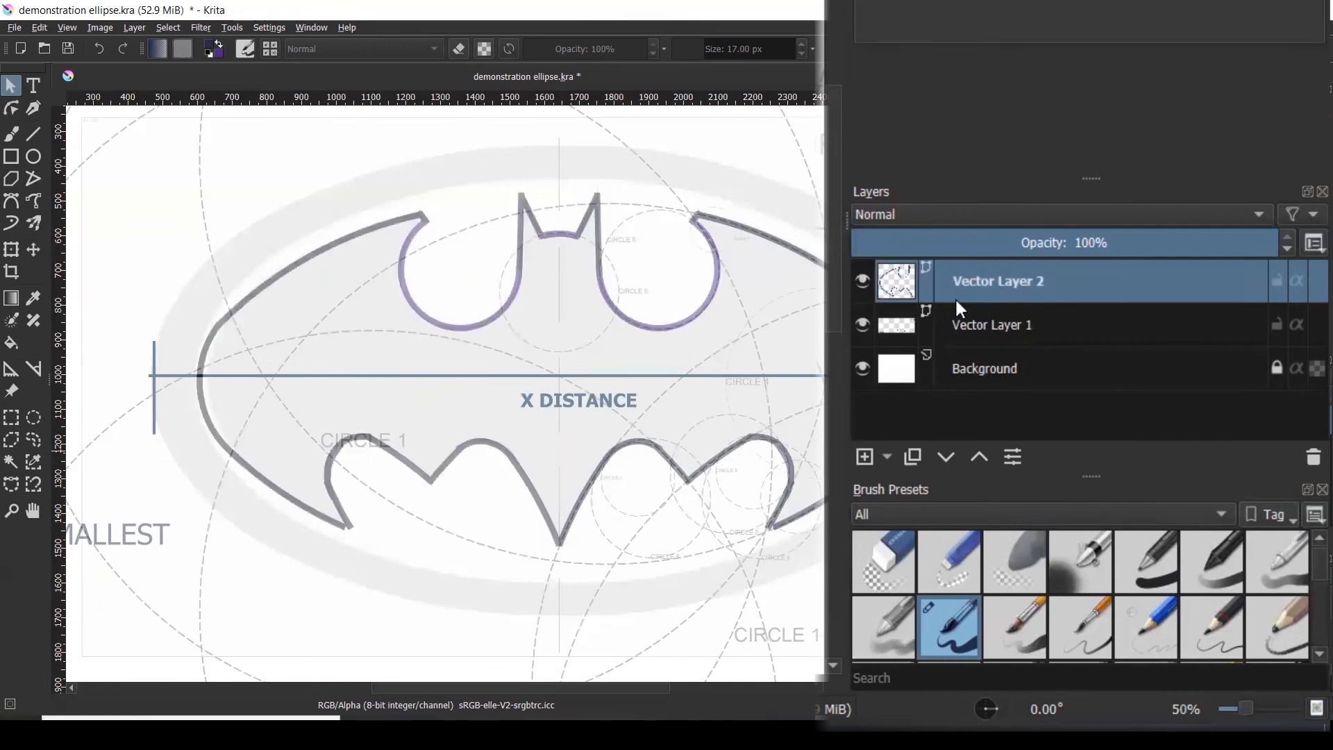
- Combine Vector Layer 1 and Vector Layer 2 into one layer group and collapse it
left_click(966, 318)
left_click(975, 300, "ctrl")
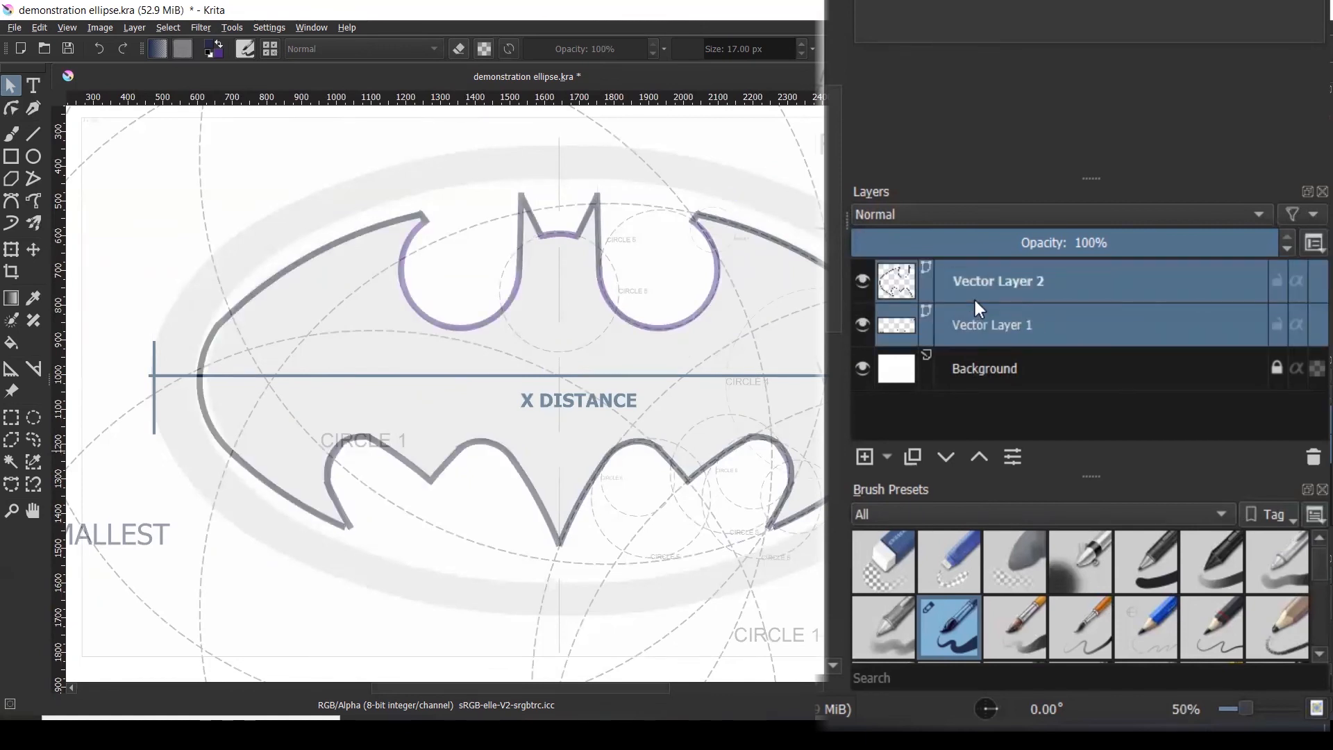
right_click(979, 294)
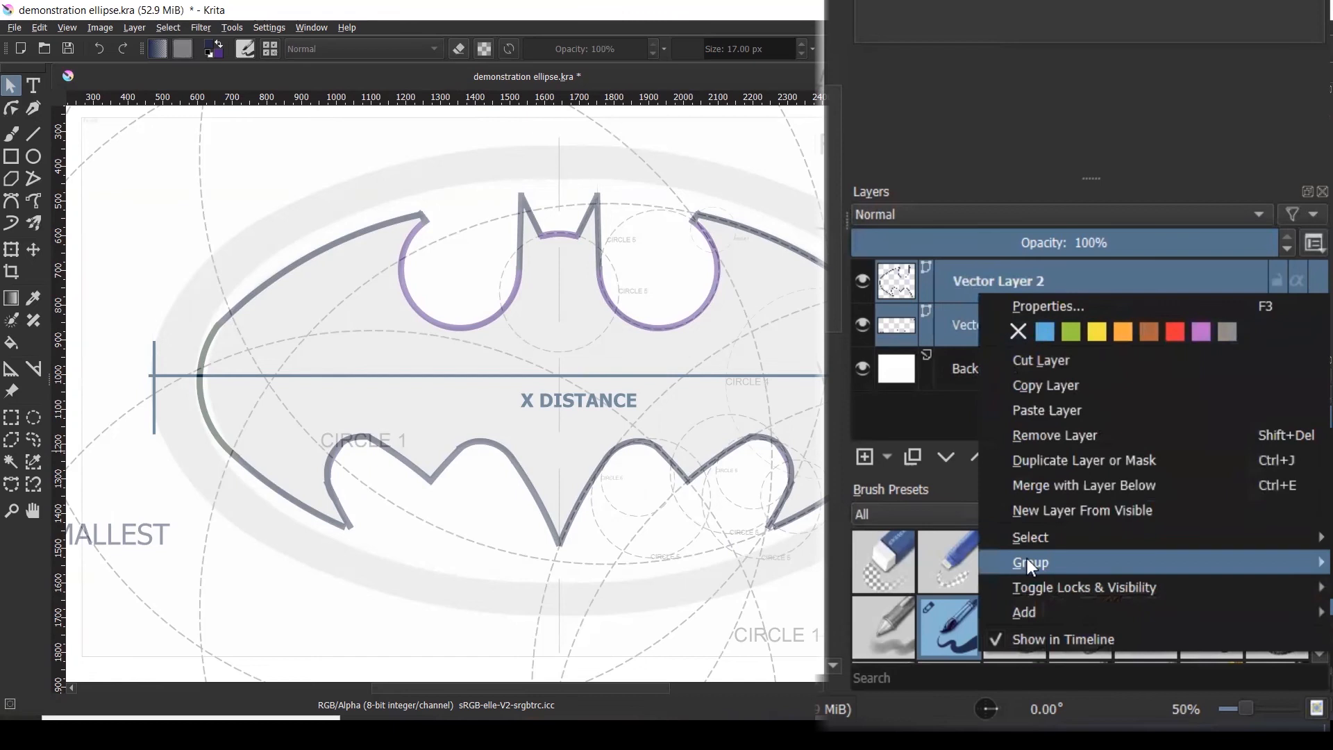
mouse_move(1027, 558)
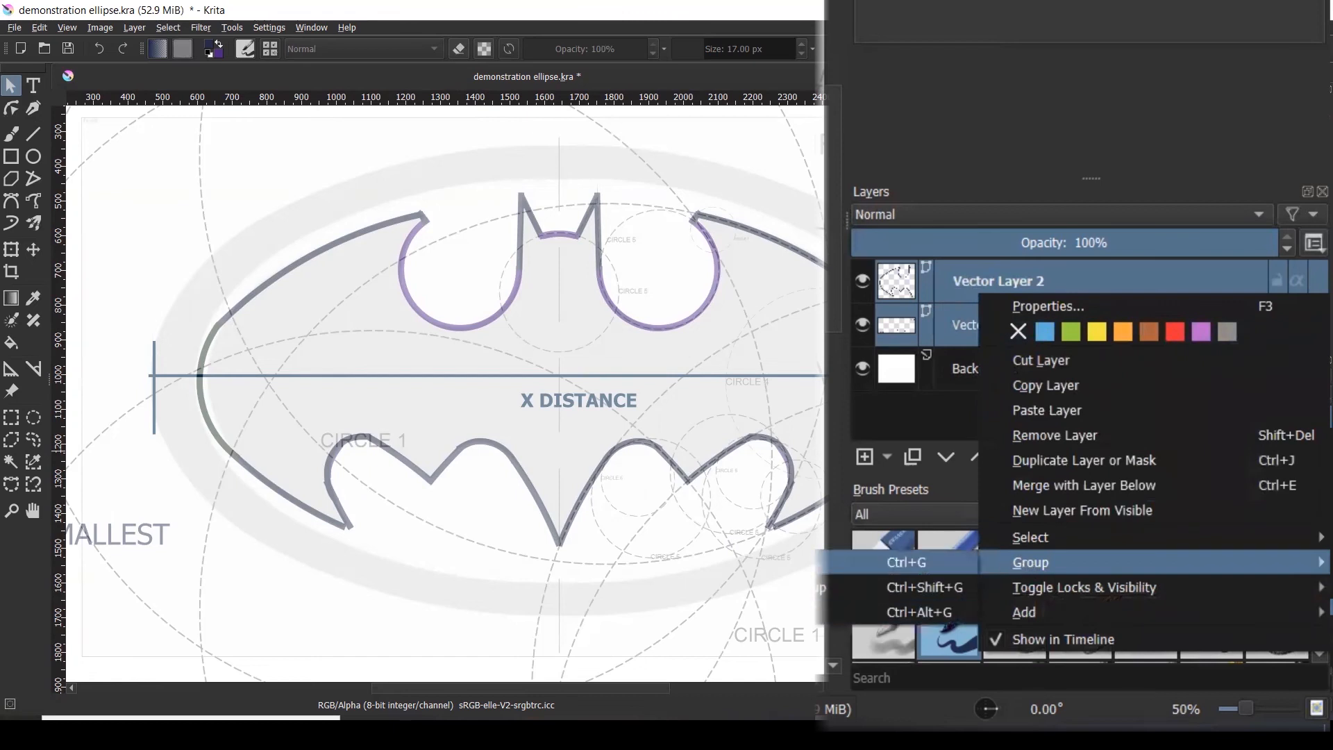
left_click(906, 561)
left_click(1036, 320)
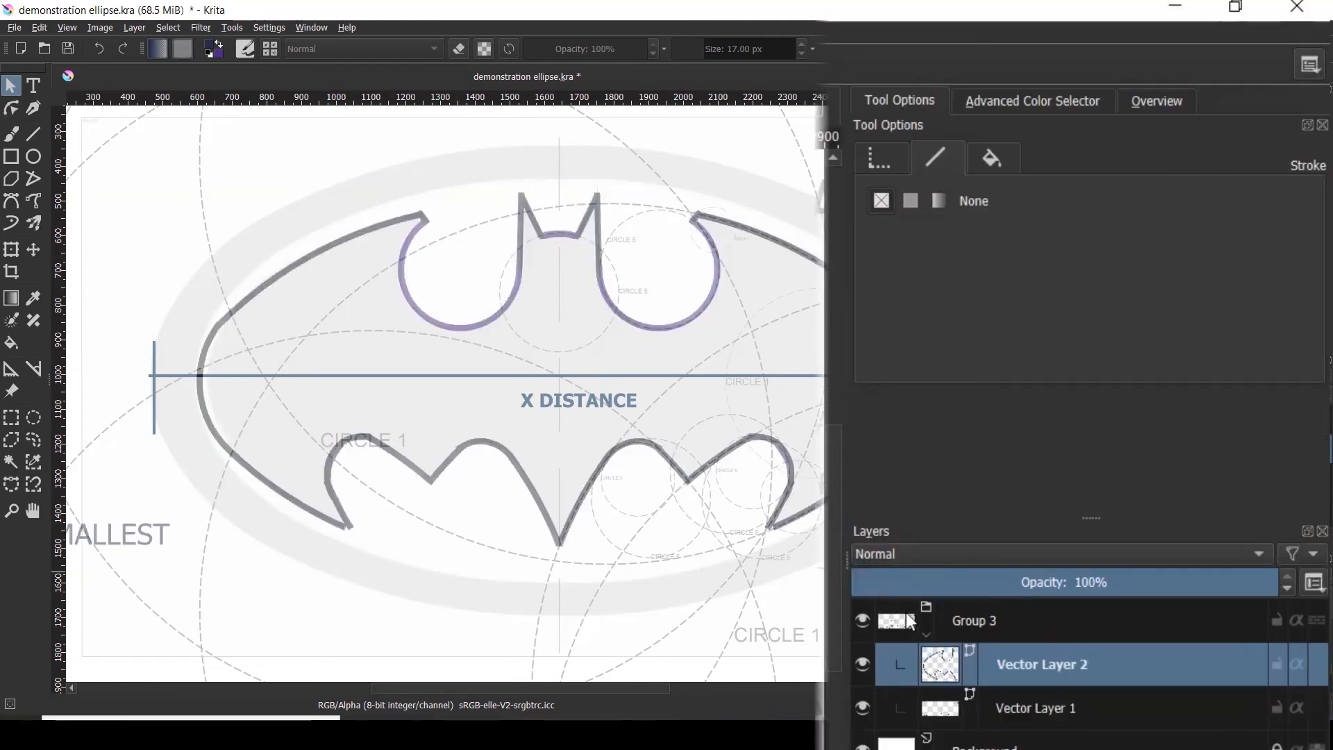
left_click(928, 618)
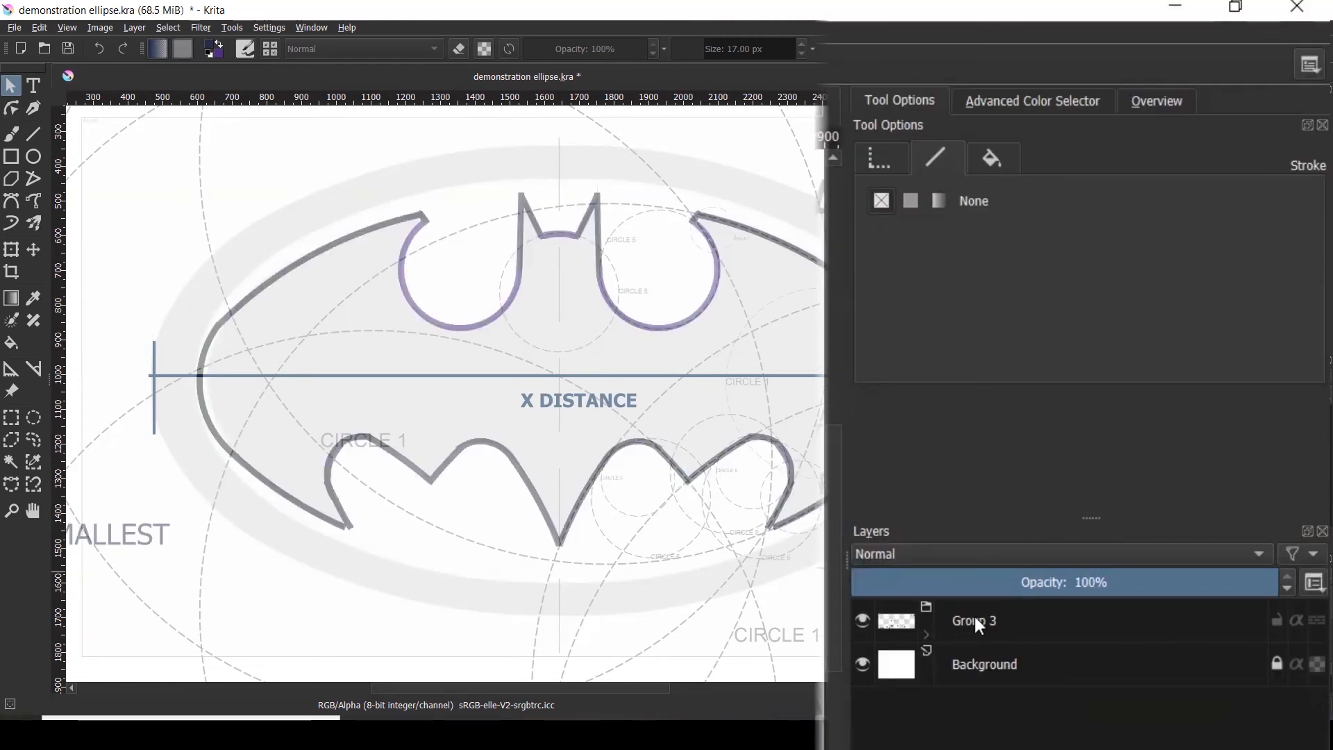
- Duplicate the Group 3 layer group, hide the original, and check the copy by toggling its visibility
left_click(975, 617)
right_click(975, 617)
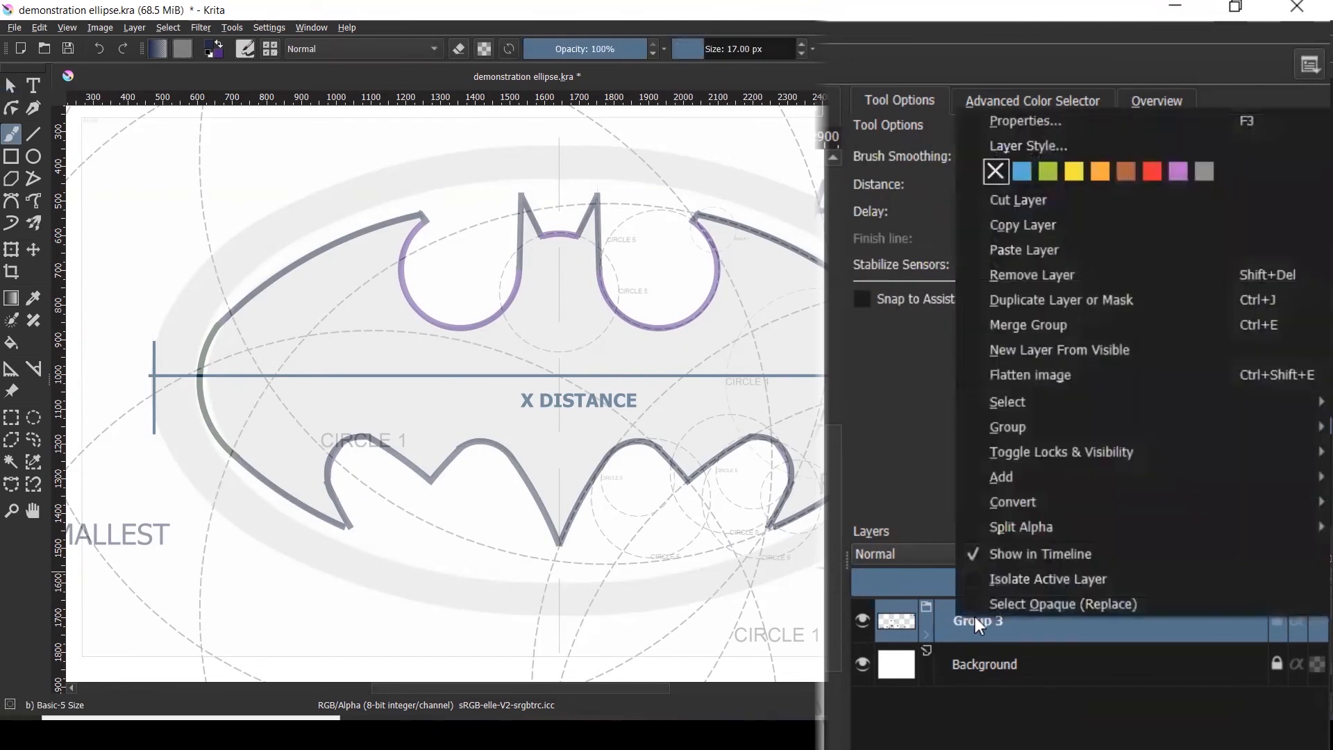
left_click(1123, 302)
left_click(1020, 449)
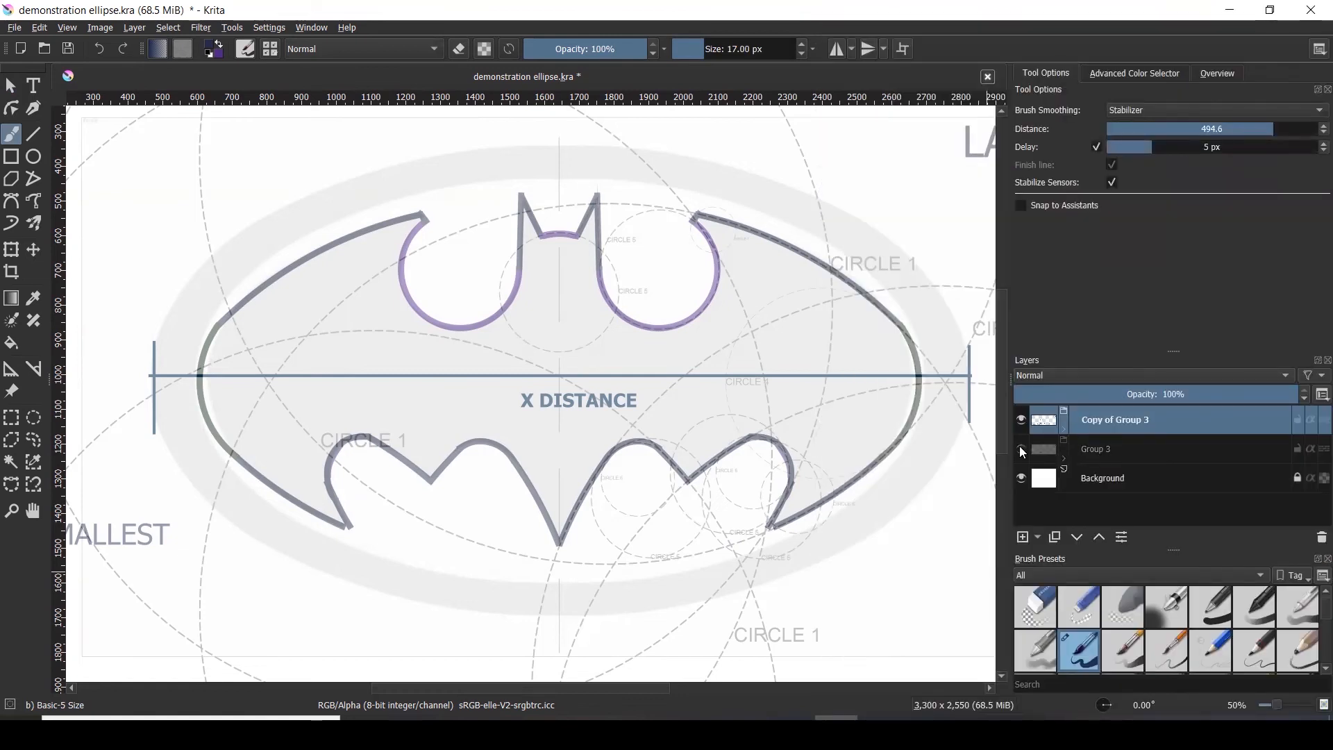
left_click(1021, 420)
left_click(1021, 420)
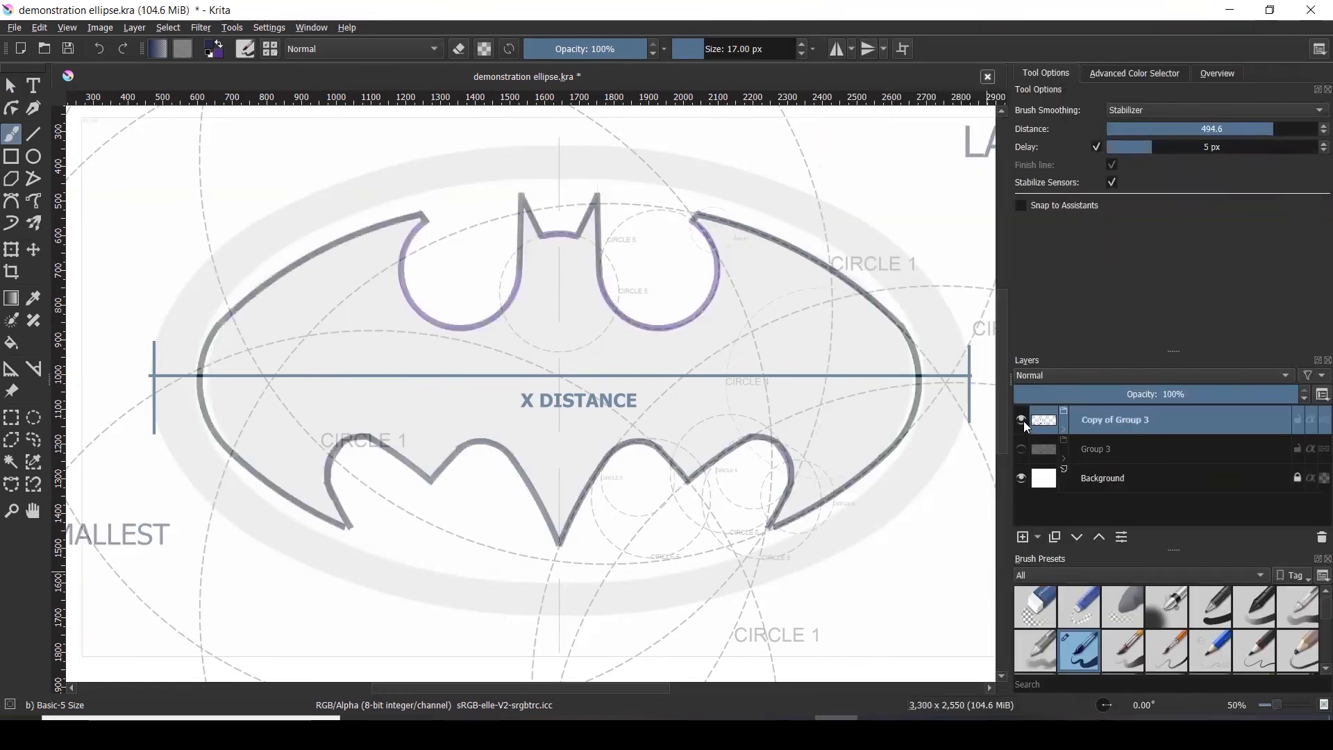
left_click(1064, 419)
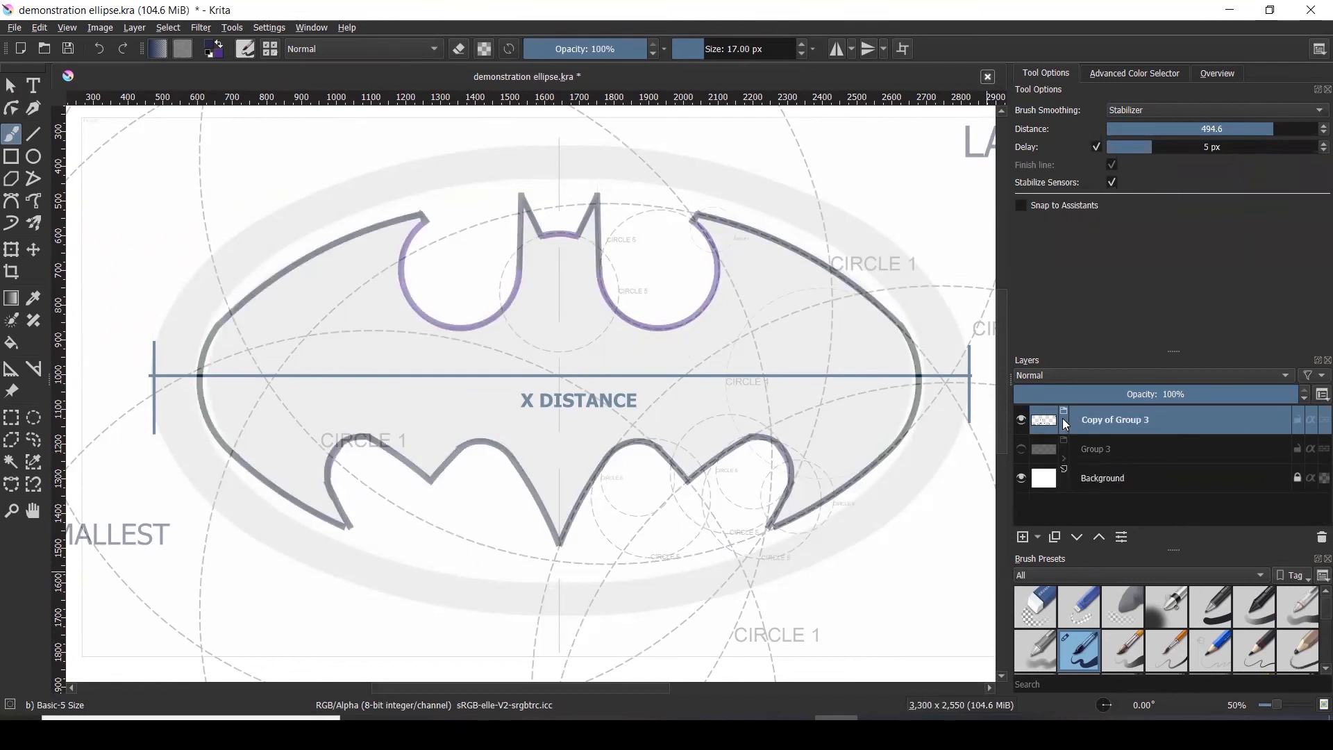
- Select the bat's interior on the copied group with the Contiguous Selection tool and check the selection with the outline hidden and shown
left_click(10, 85)
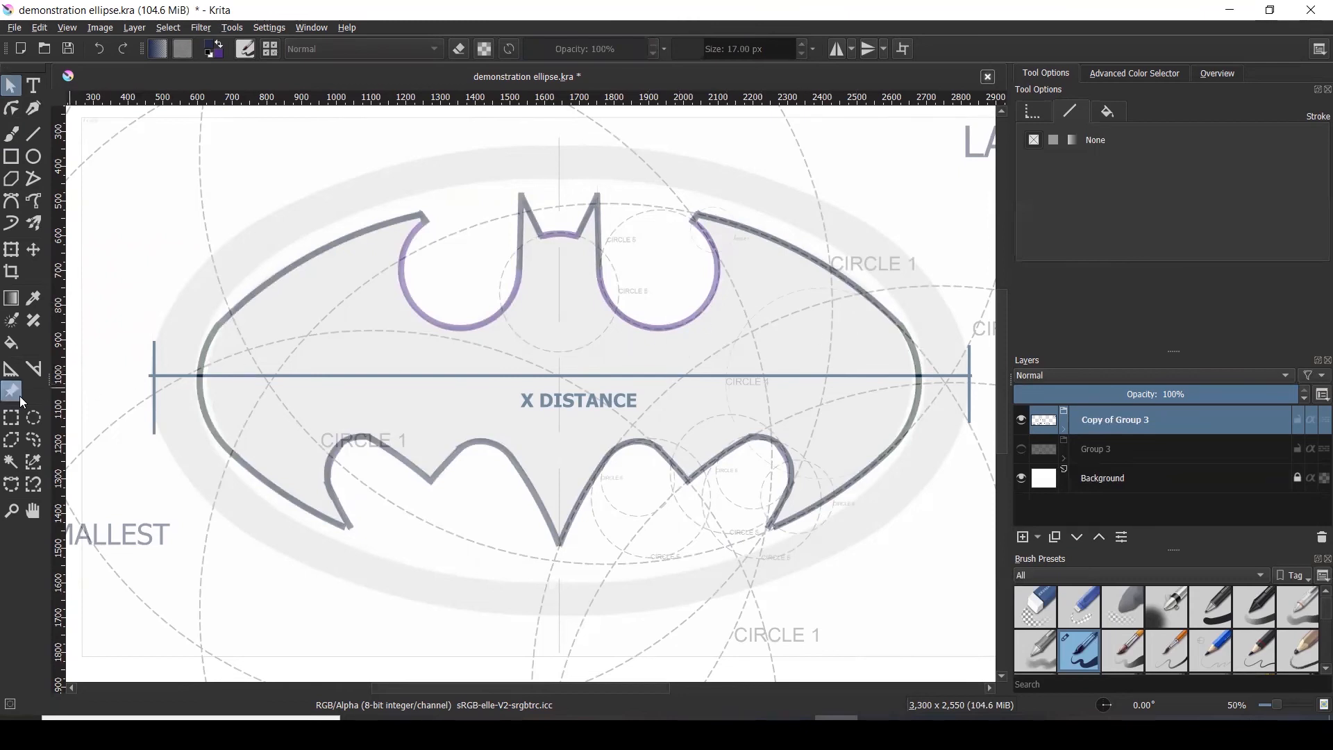
left_click(11, 462)
left_click(339, 341)
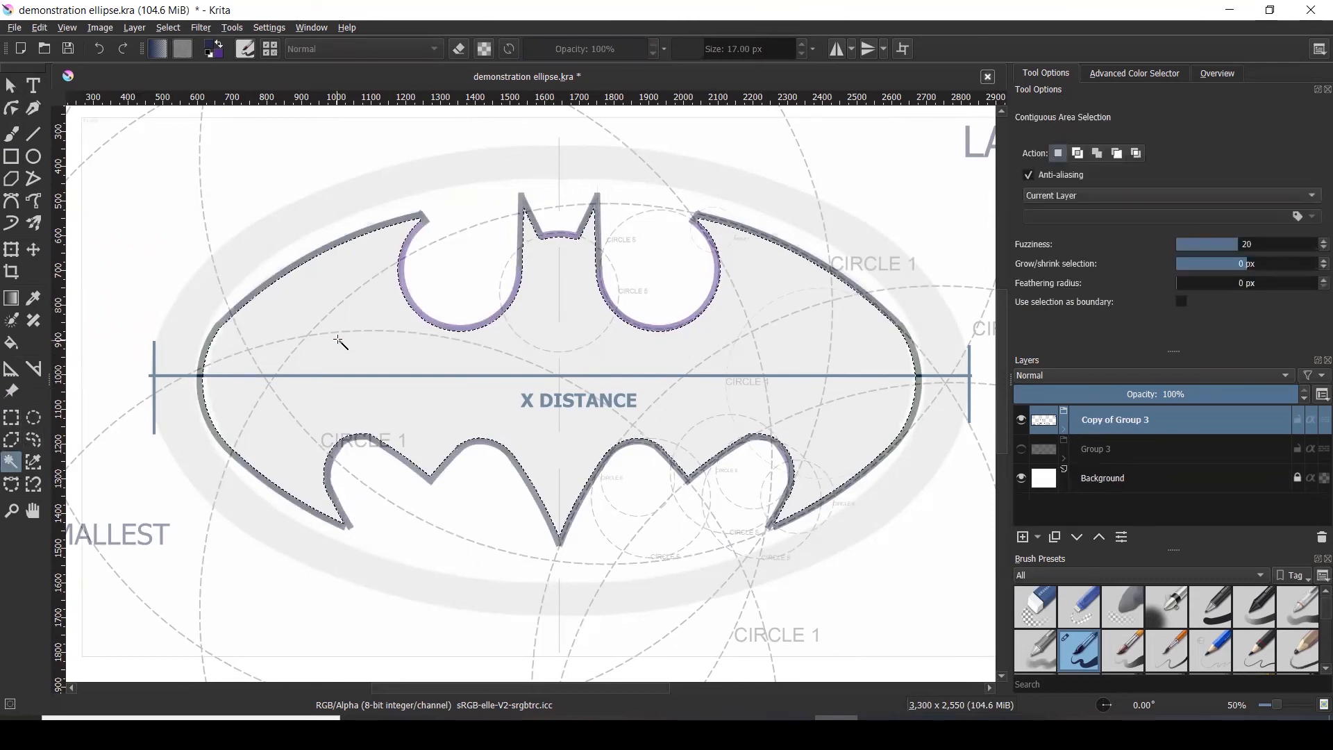
key("minus")
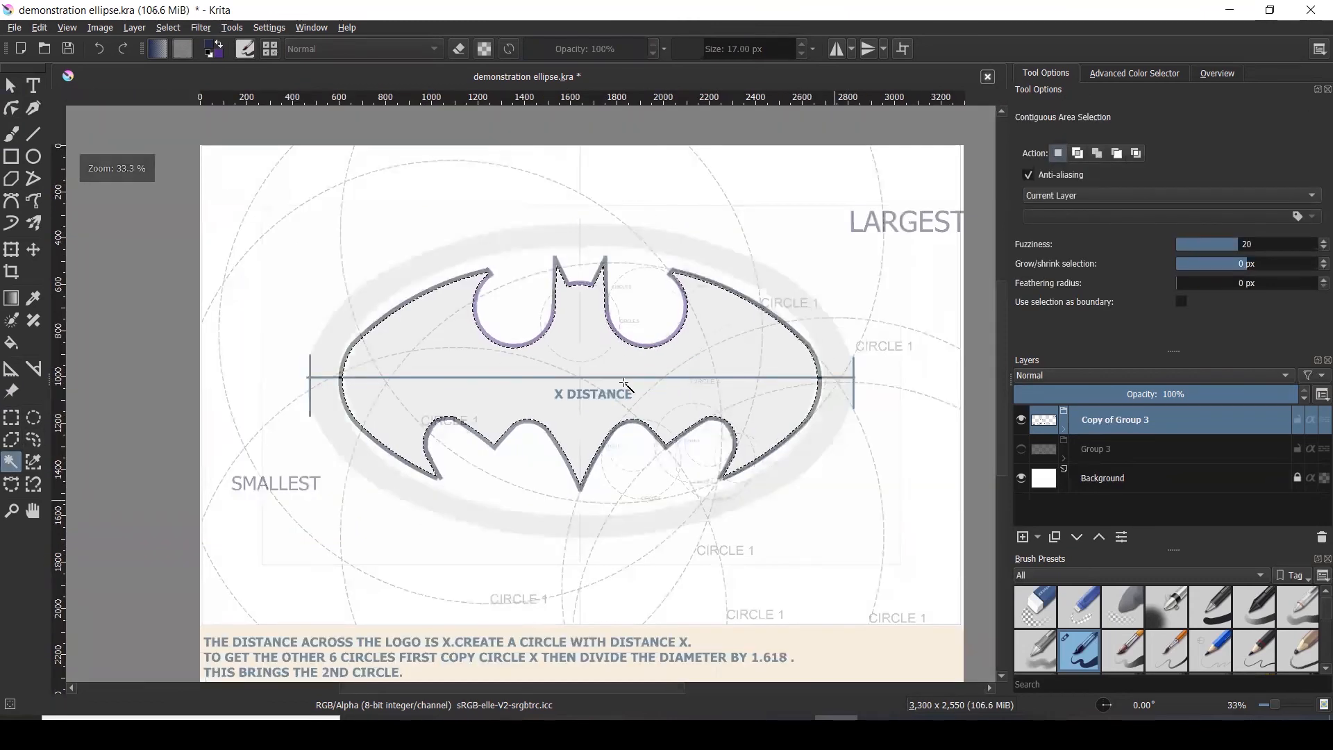
left_click(1021, 419)
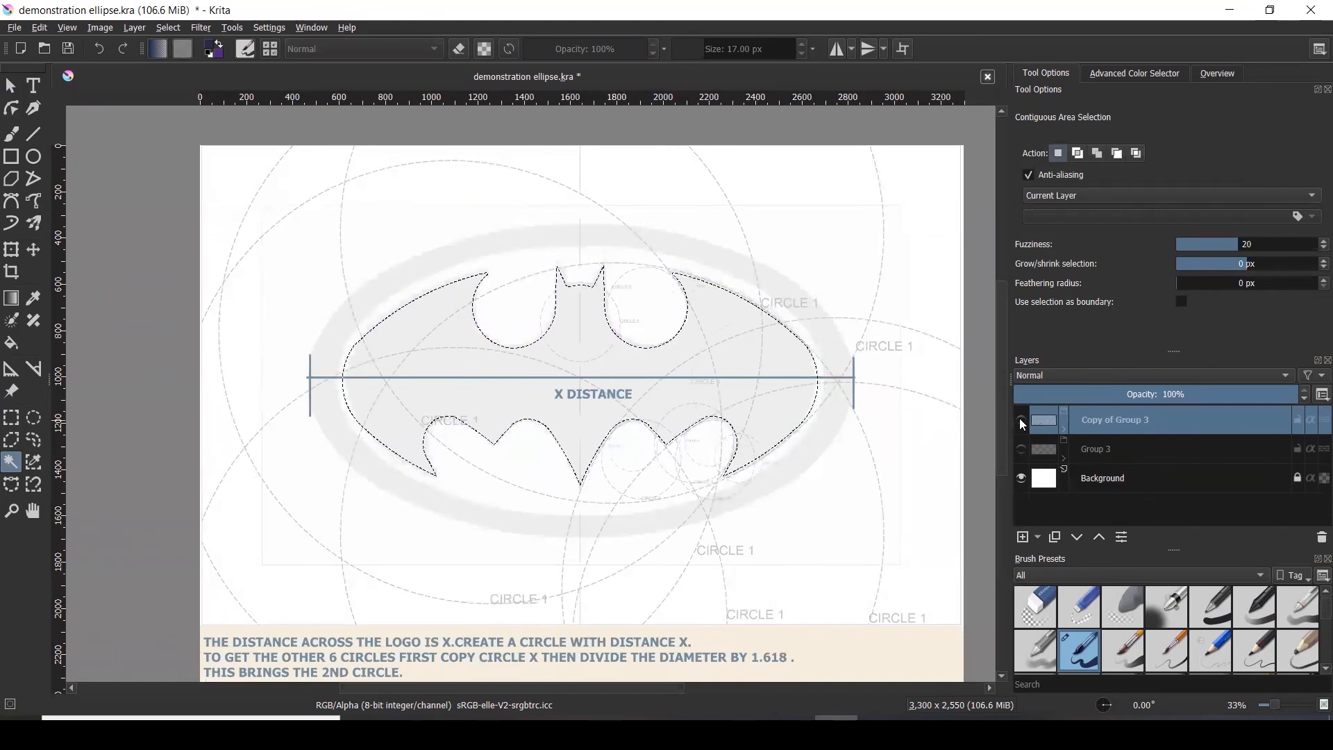
left_click(1020, 418)
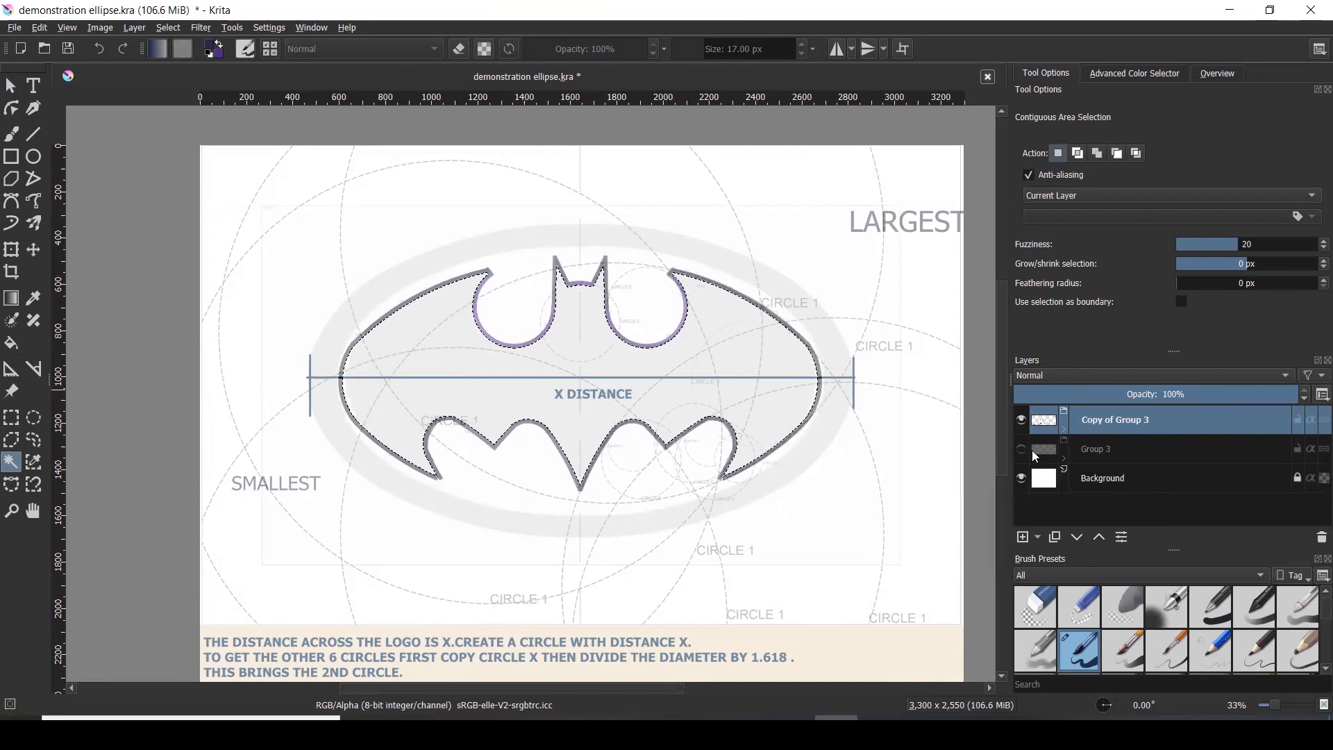
- Set the reference image opacity to 0% and add a new paint layer above the copied group
left_click(12, 391)
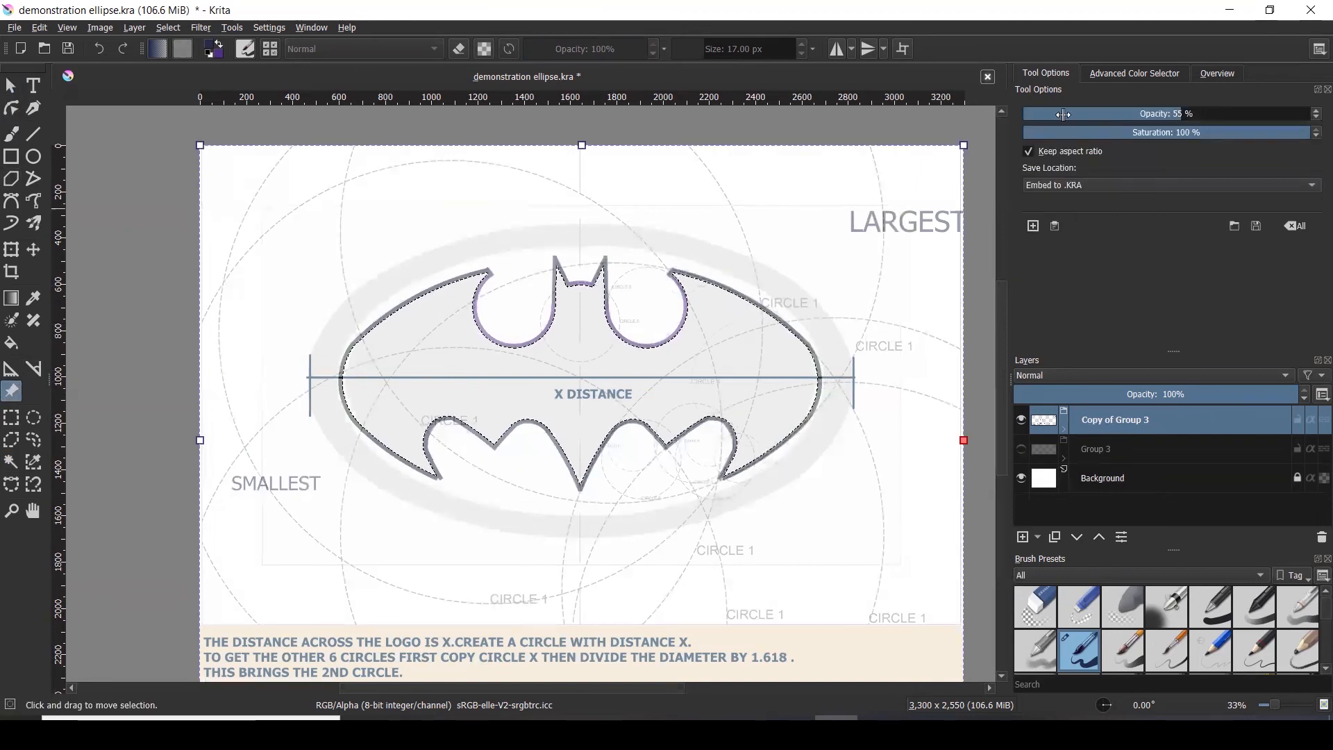
left_click_drag(1063, 115, 831, 111)
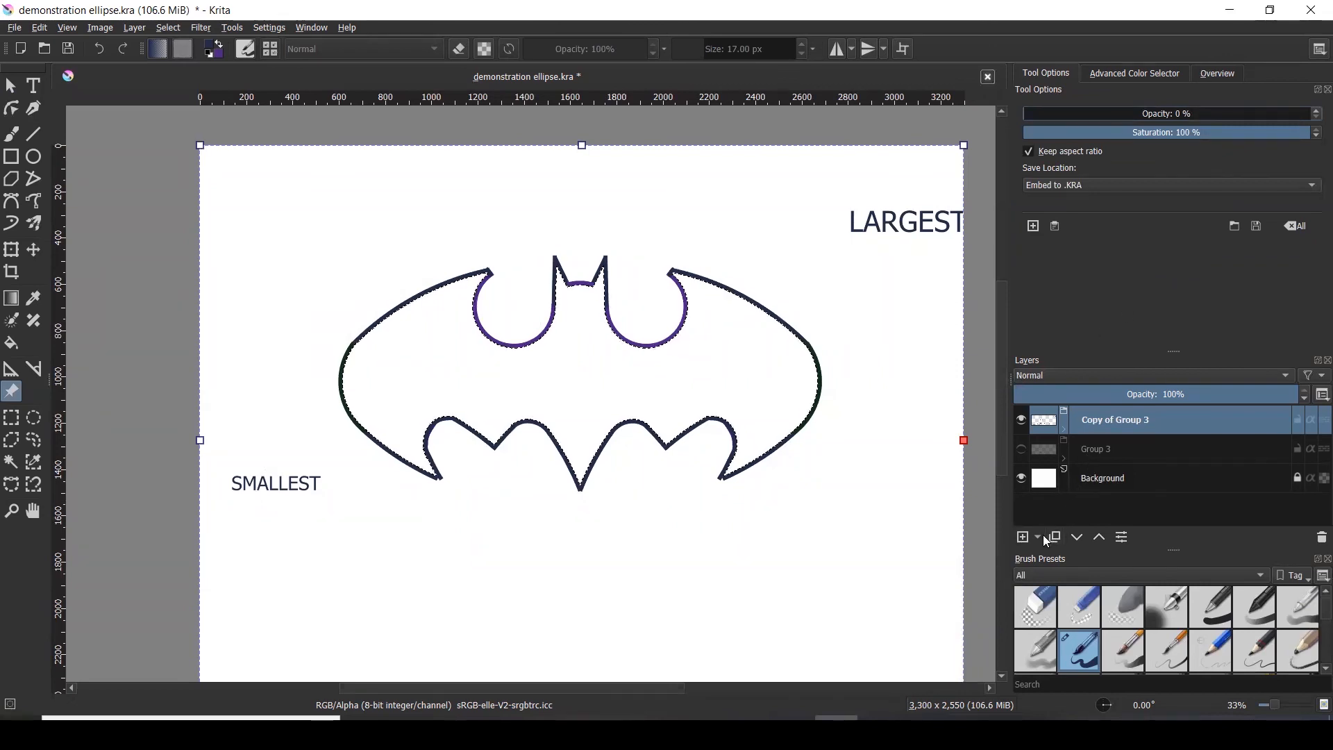
left_click(889, 458)
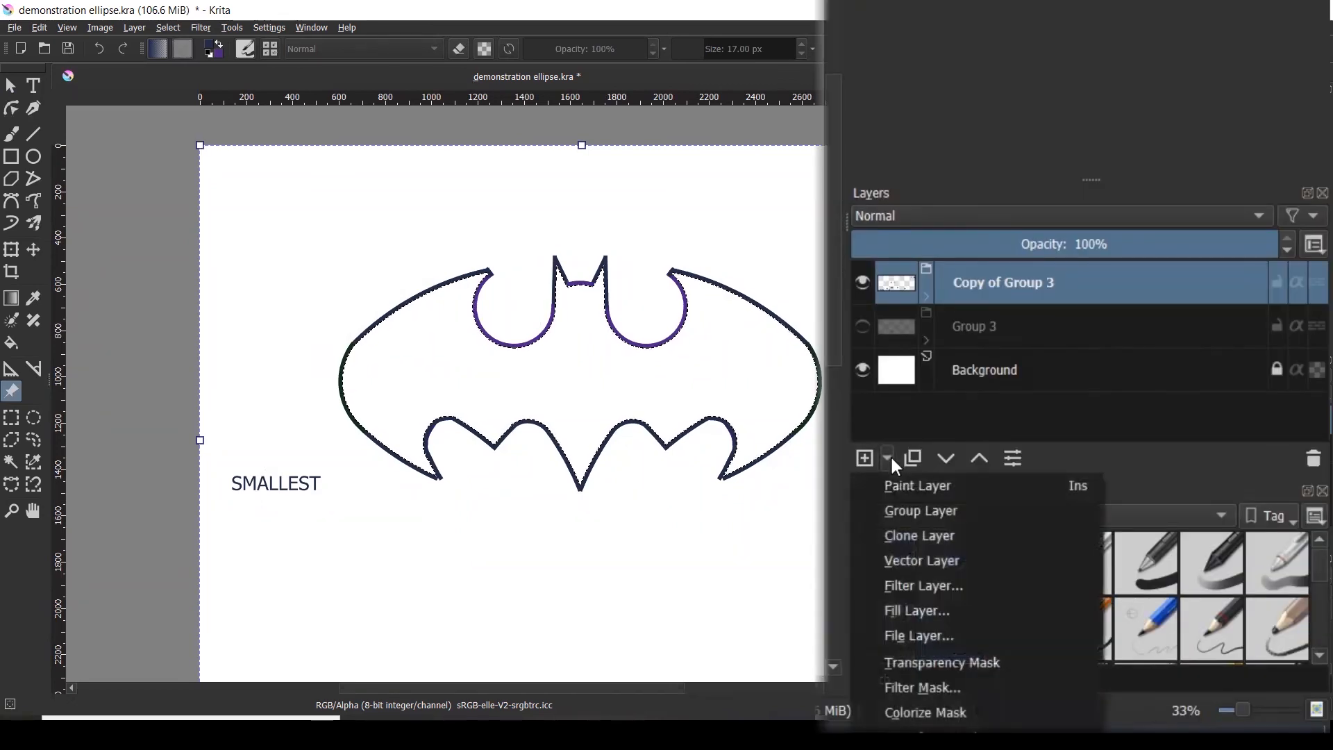
left_click(896, 485)
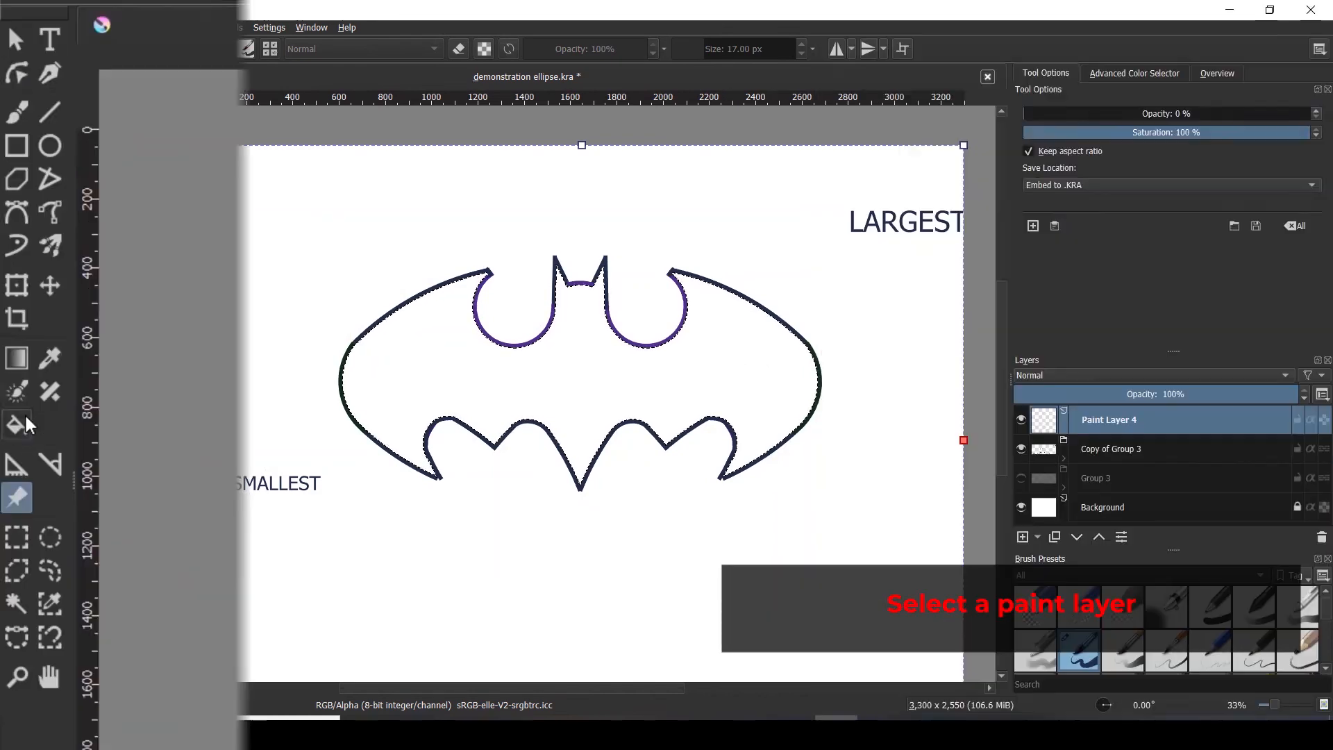
- Fill the selected bat interior on the new paint layer with a muted yellow using the Fill tool
left_click(25, 418)
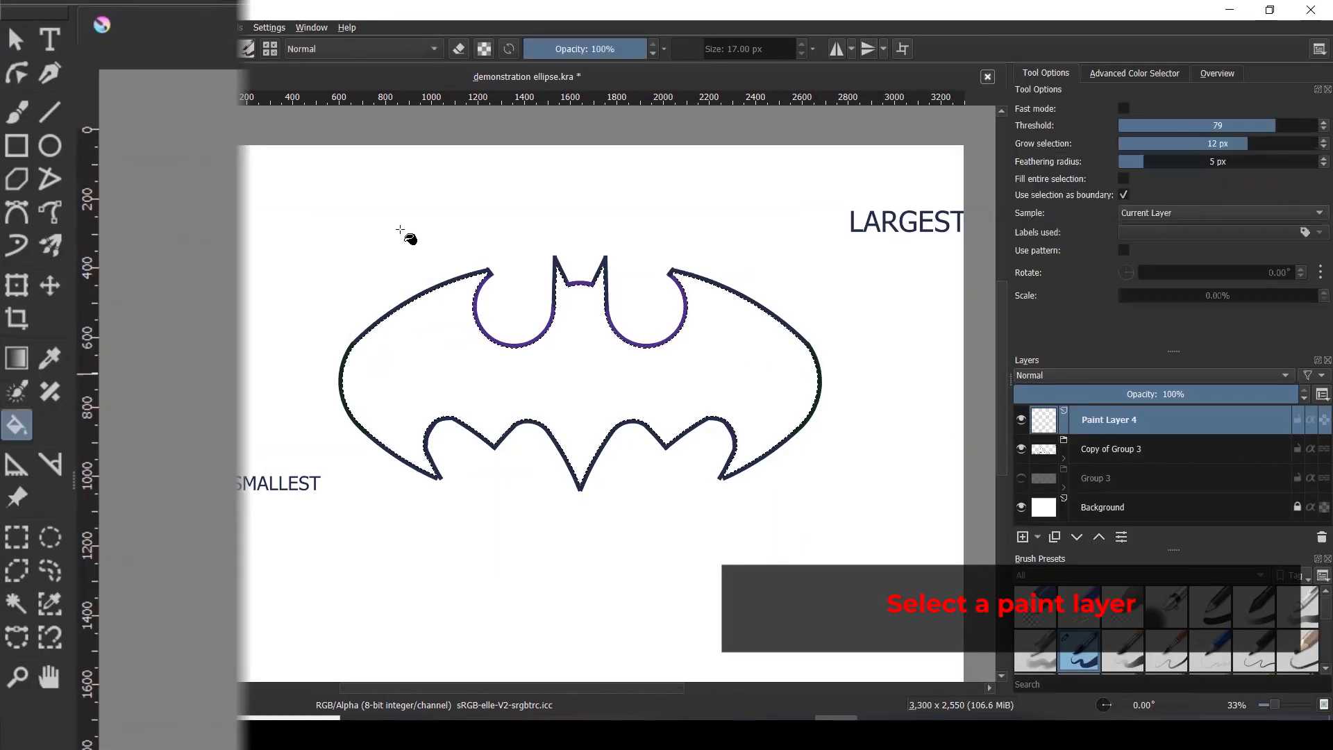
right_click(385, 169)
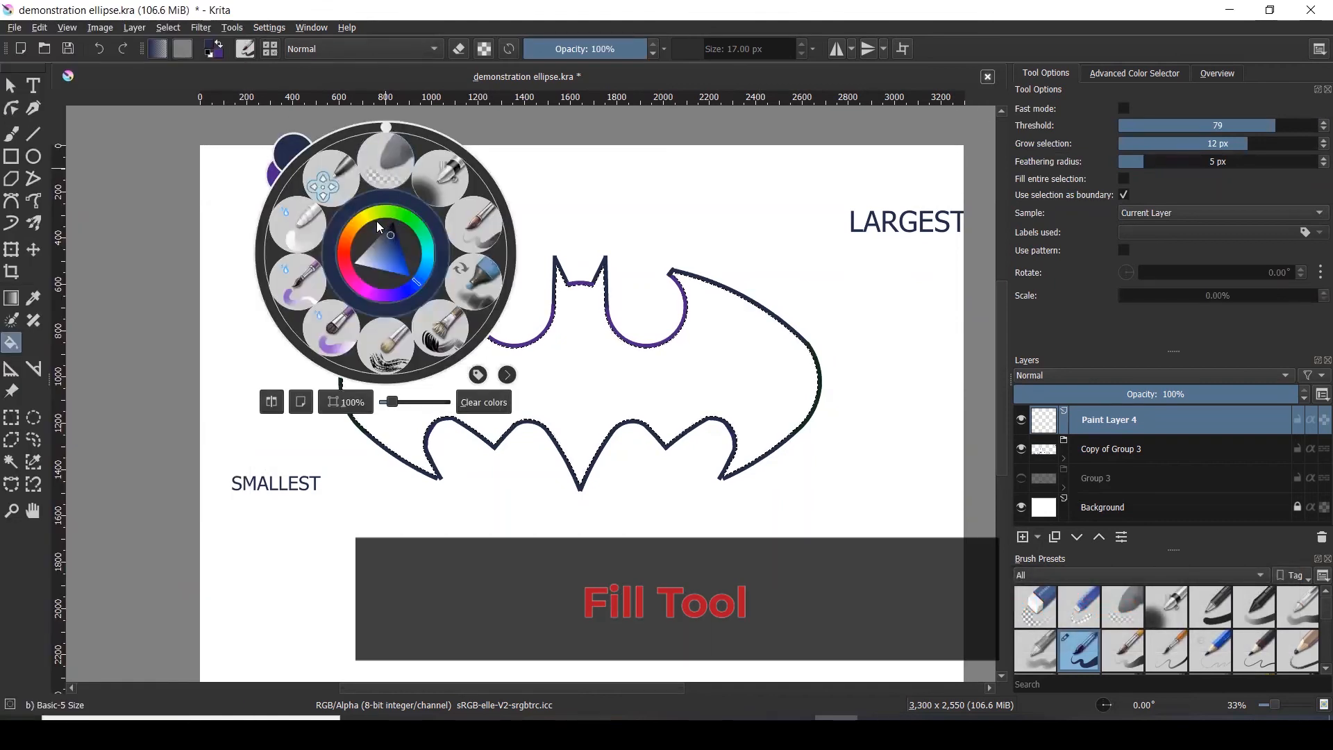
left_click(370, 218)
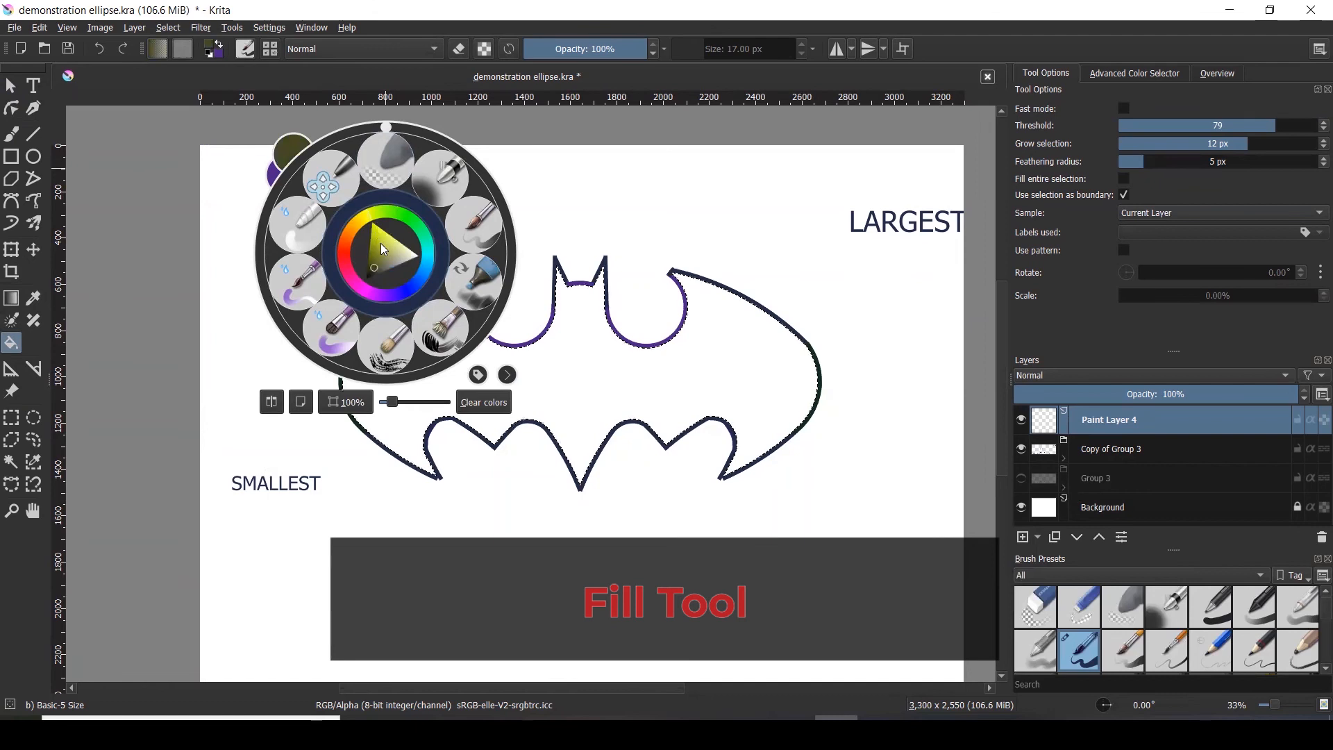
left_click(390, 250)
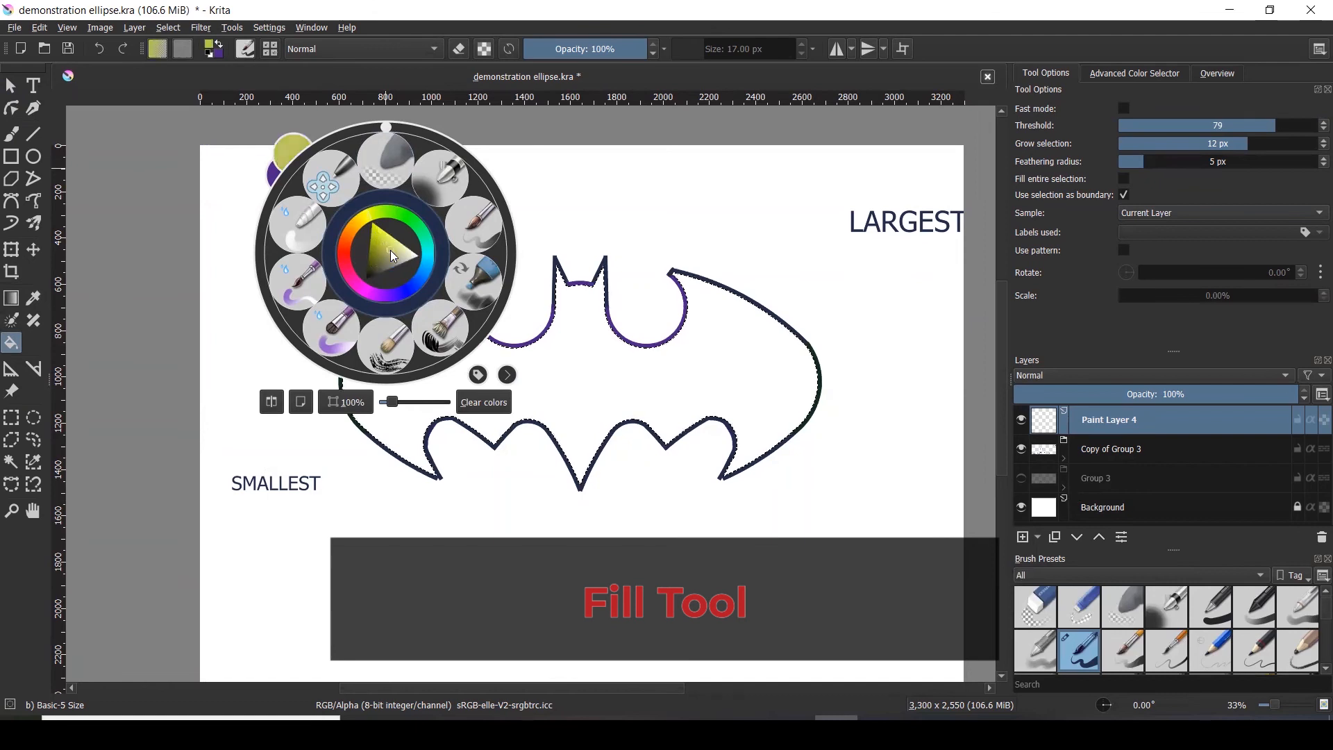
left_click(622, 373)
left_click(622, 372)
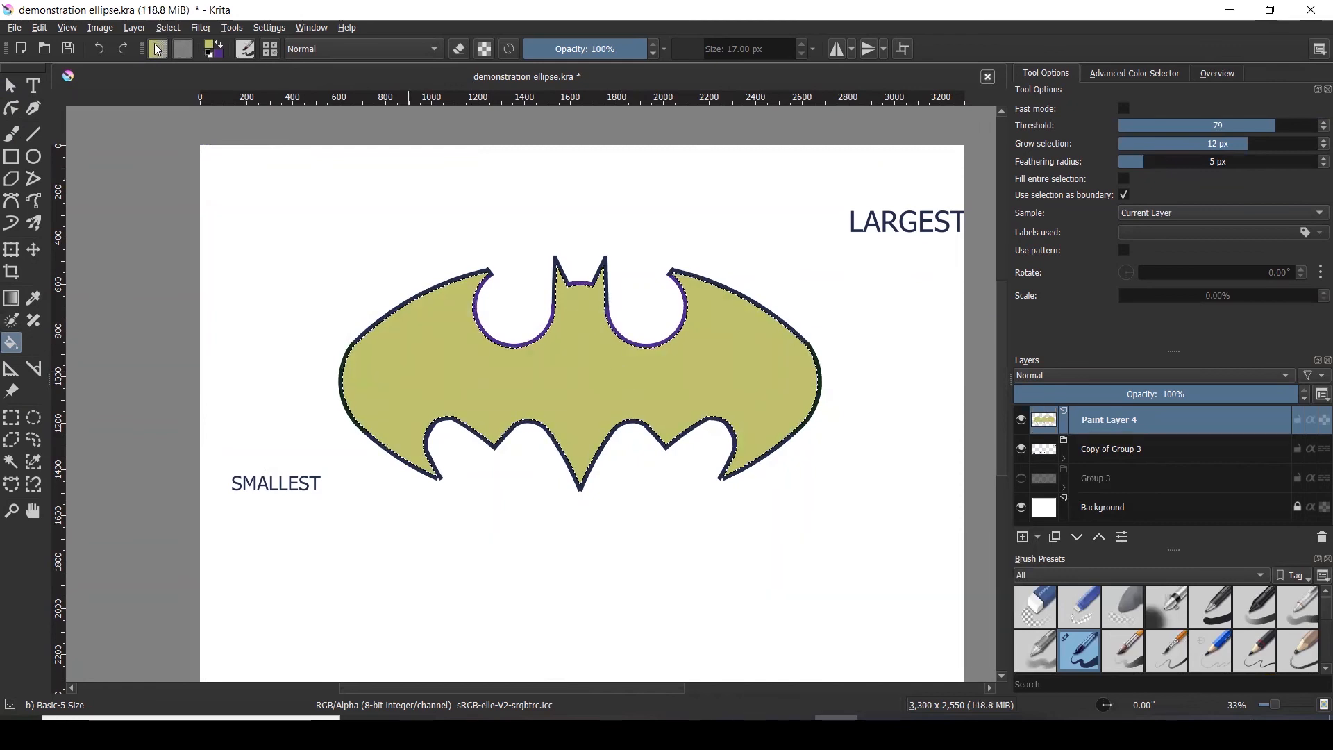
- Pick a brighter, more saturated yellow and refill the bat interior with it
right_click(480, 333)
left_click_drag(468, 312, 466, 307)
left_click(627, 354)
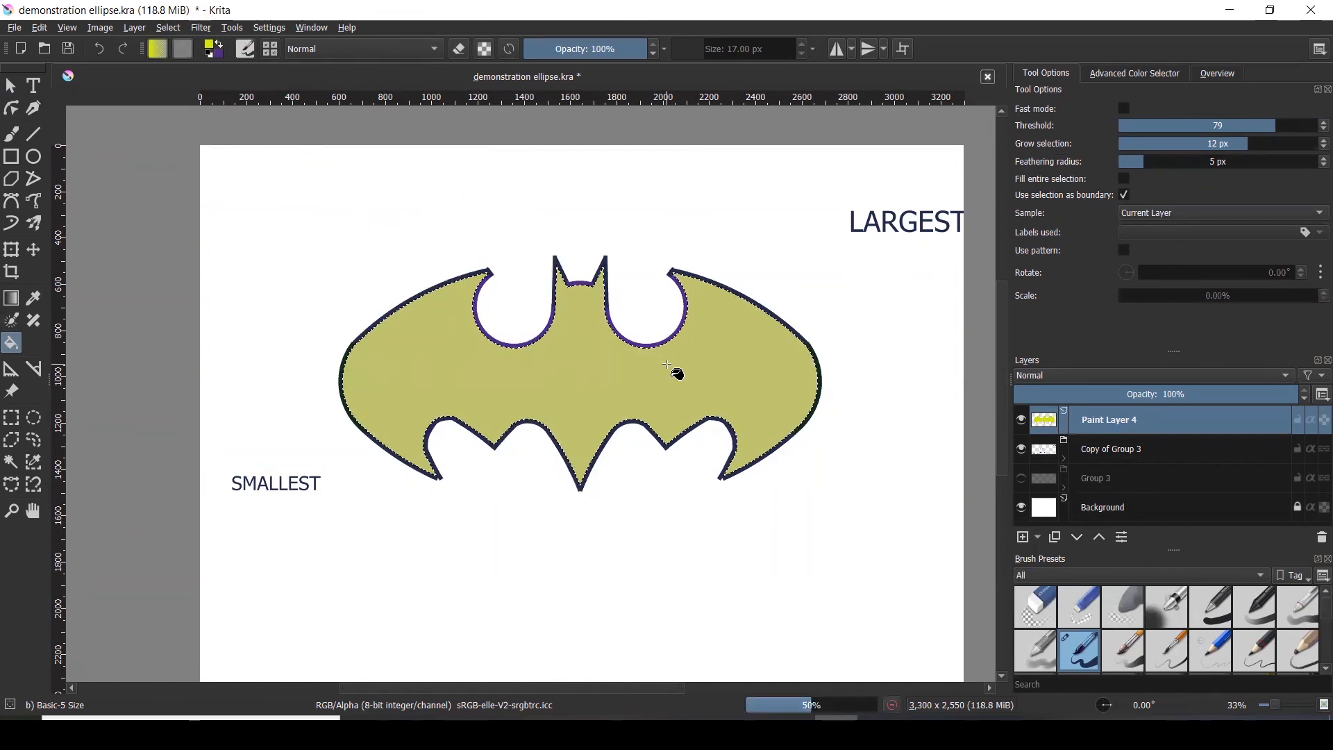
- Refill the bat interior with the bright yellow and view the Batman logo images in the Digital Art [F1-F2] folder
left_click(666, 364)
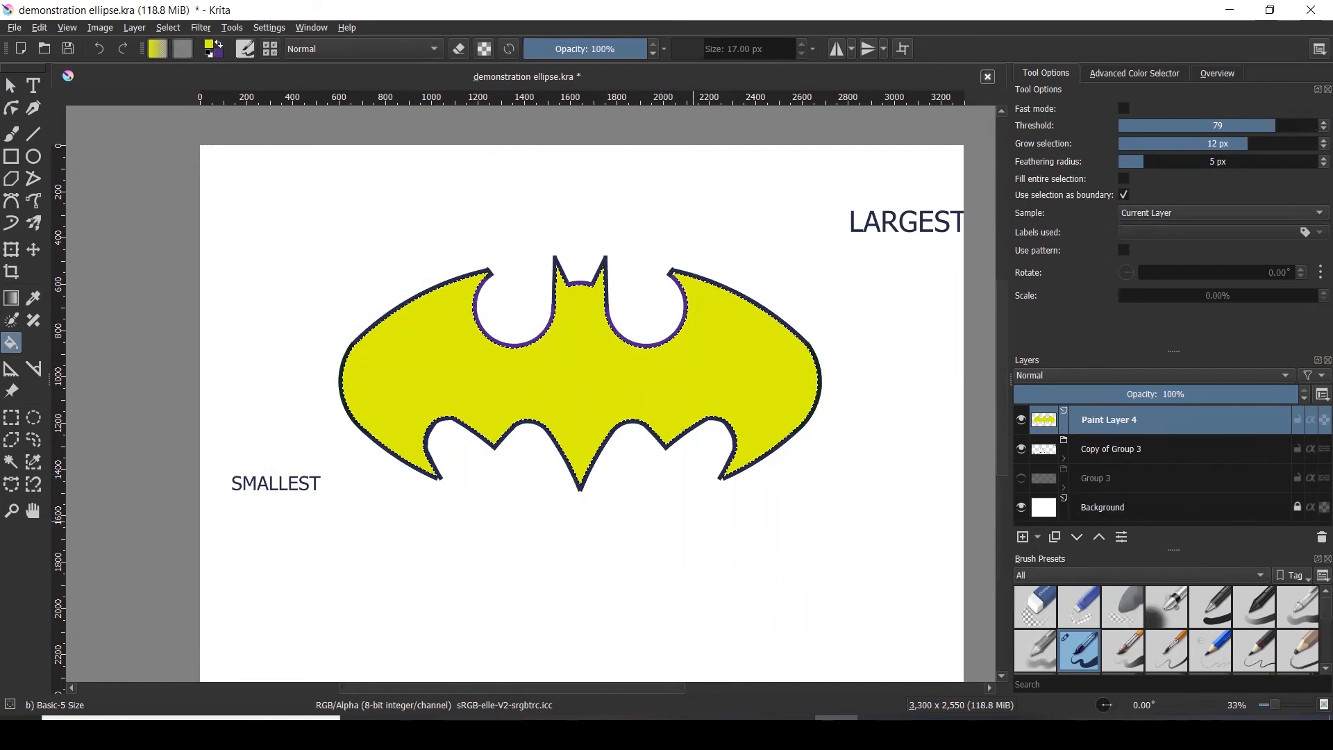
left_click(664, 734)
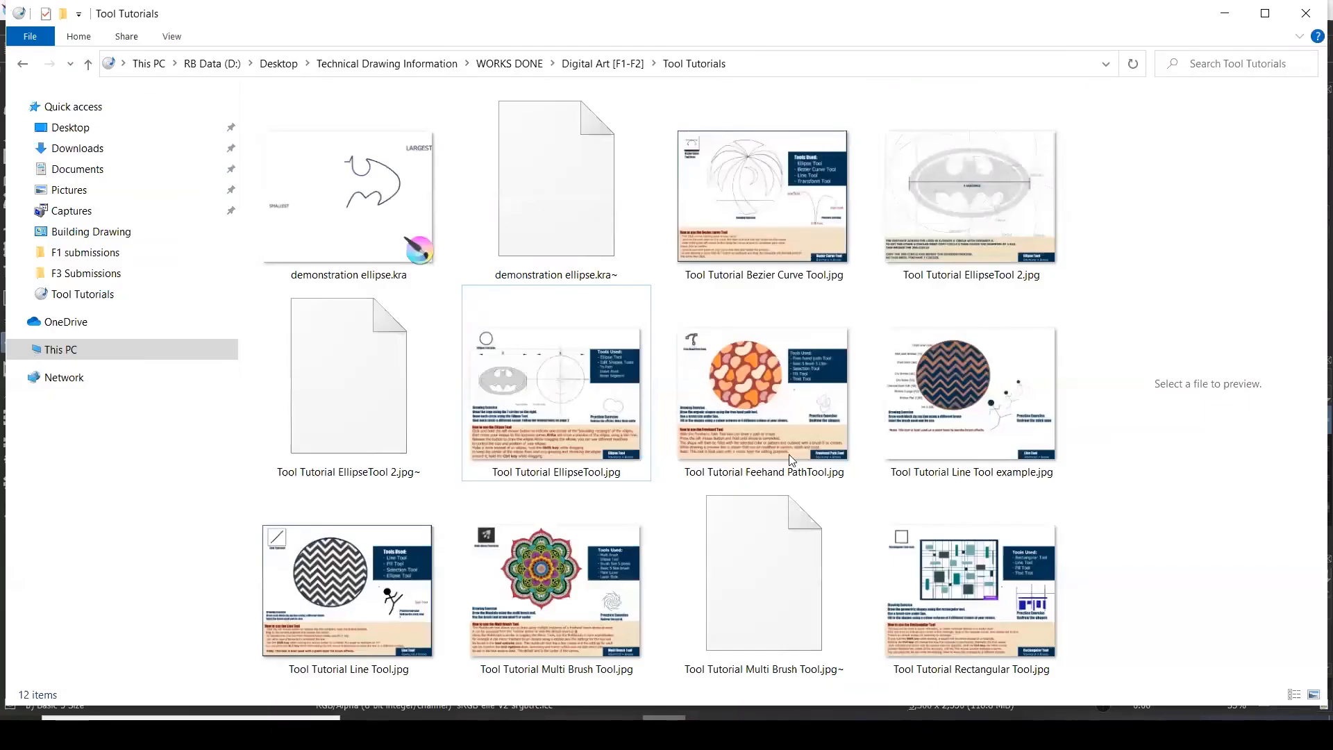
left_click(21, 62)
scroll(652, 288, "down", 10)
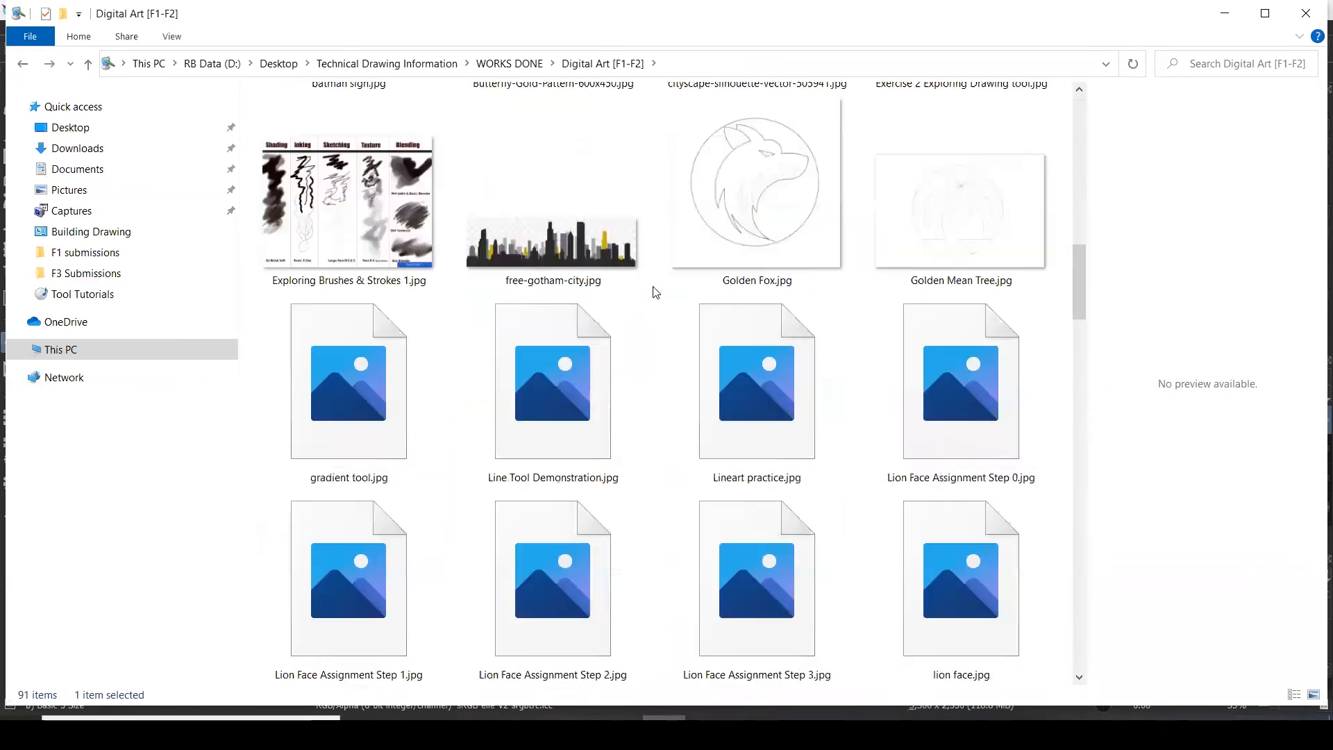
scroll(656, 291, "up", 3)
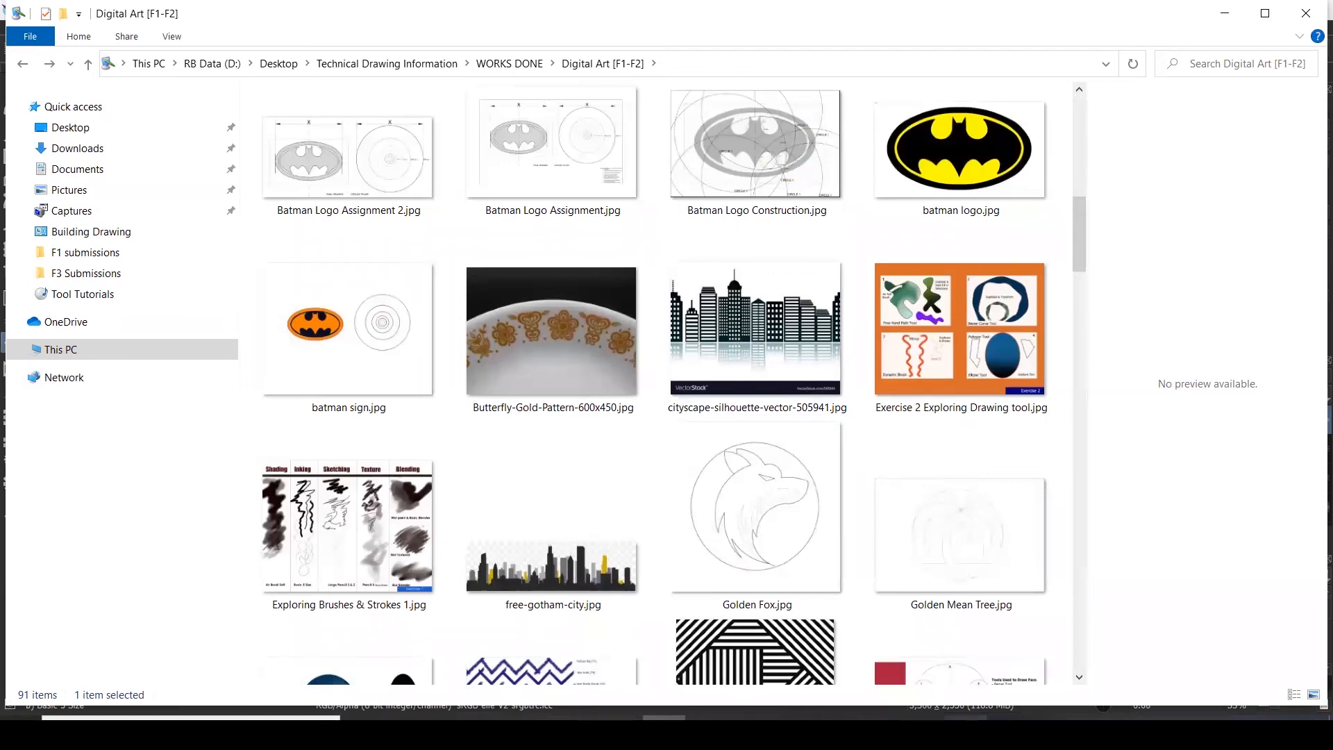
left_click(836, 734)
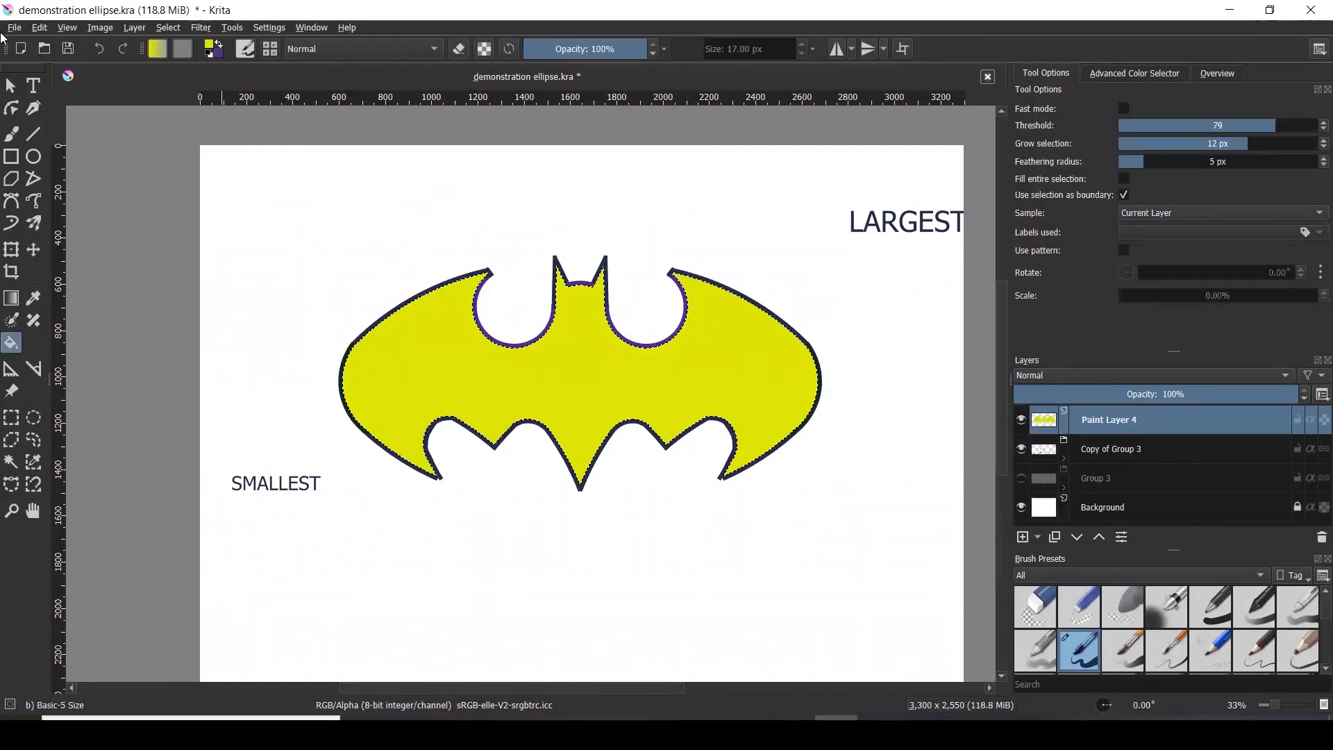
- Pick black as the foreground colour and refill the bat interior with it on Paint Layer 4
right_click(574, 357)
left_click(554, 383)
left_click(740, 381)
left_click(739, 380)
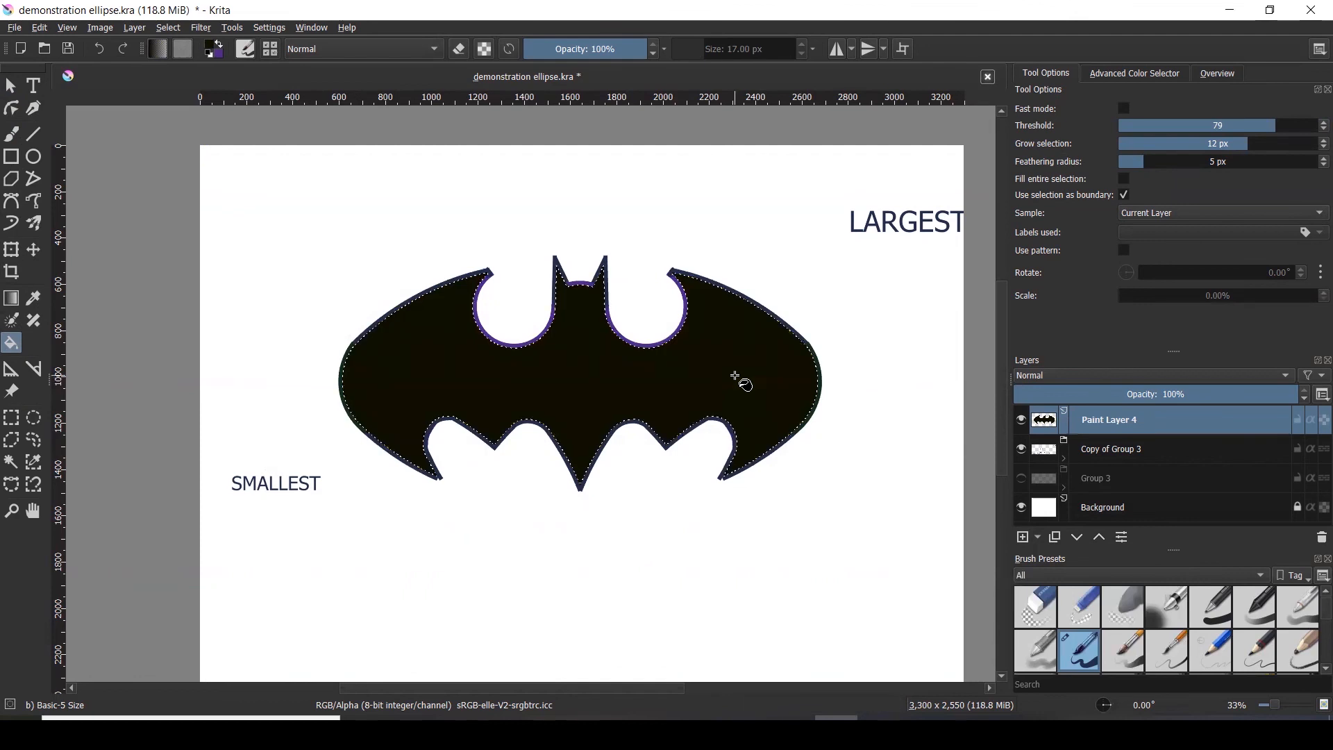
- Deselect the bat's interior selection
left_click(10, 85)
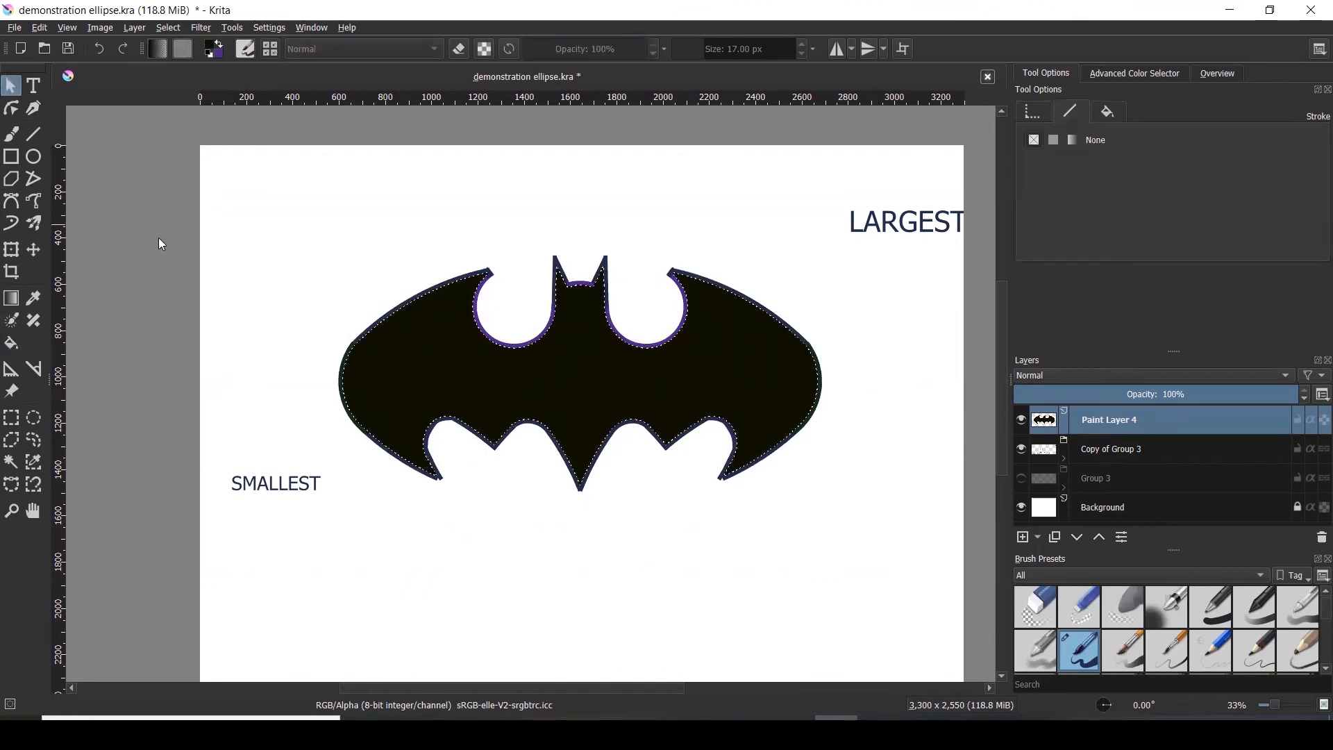
left_click(159, 238)
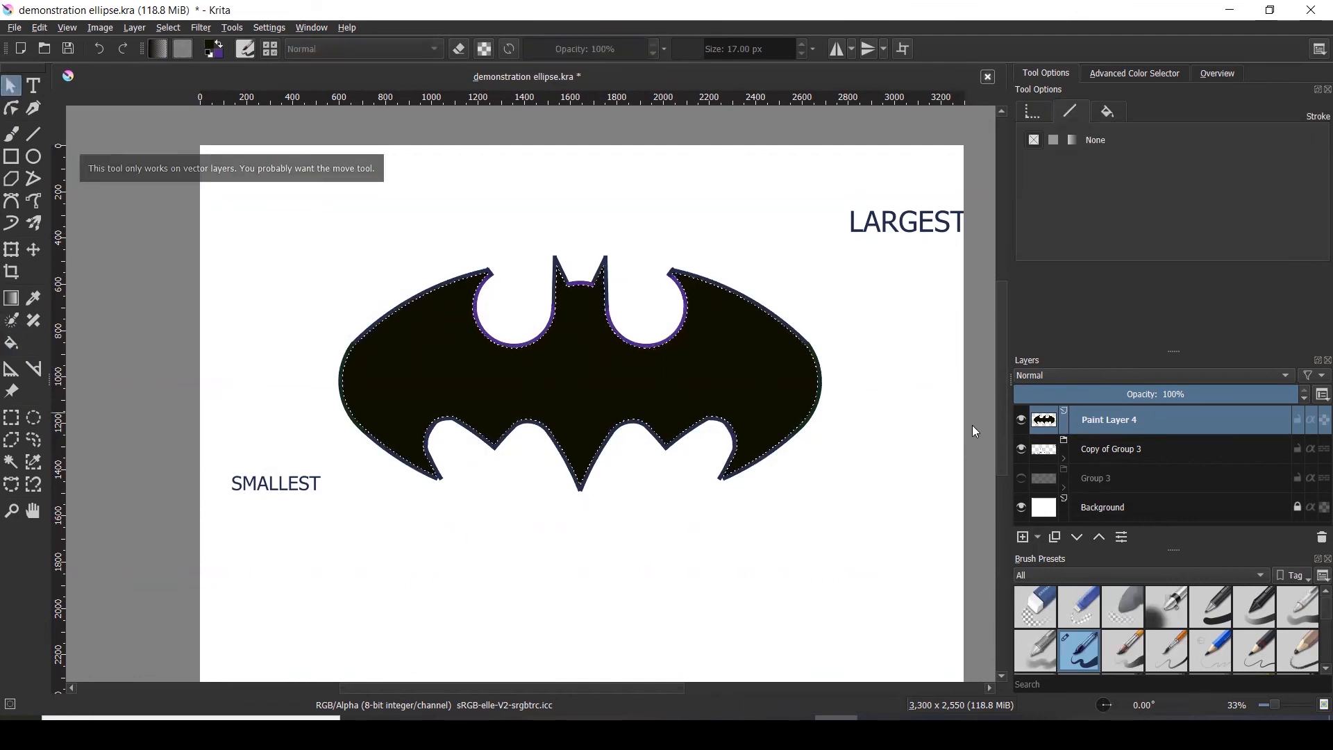
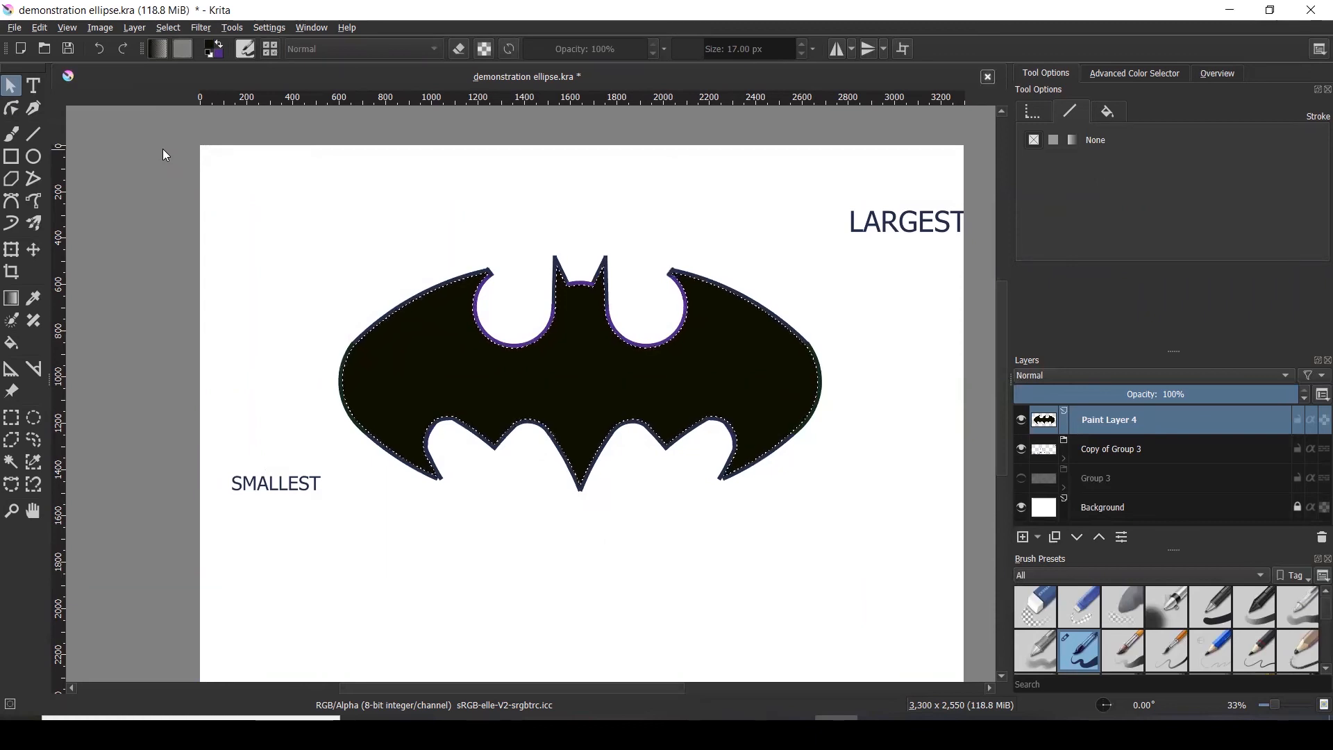
left_click(158, 29)
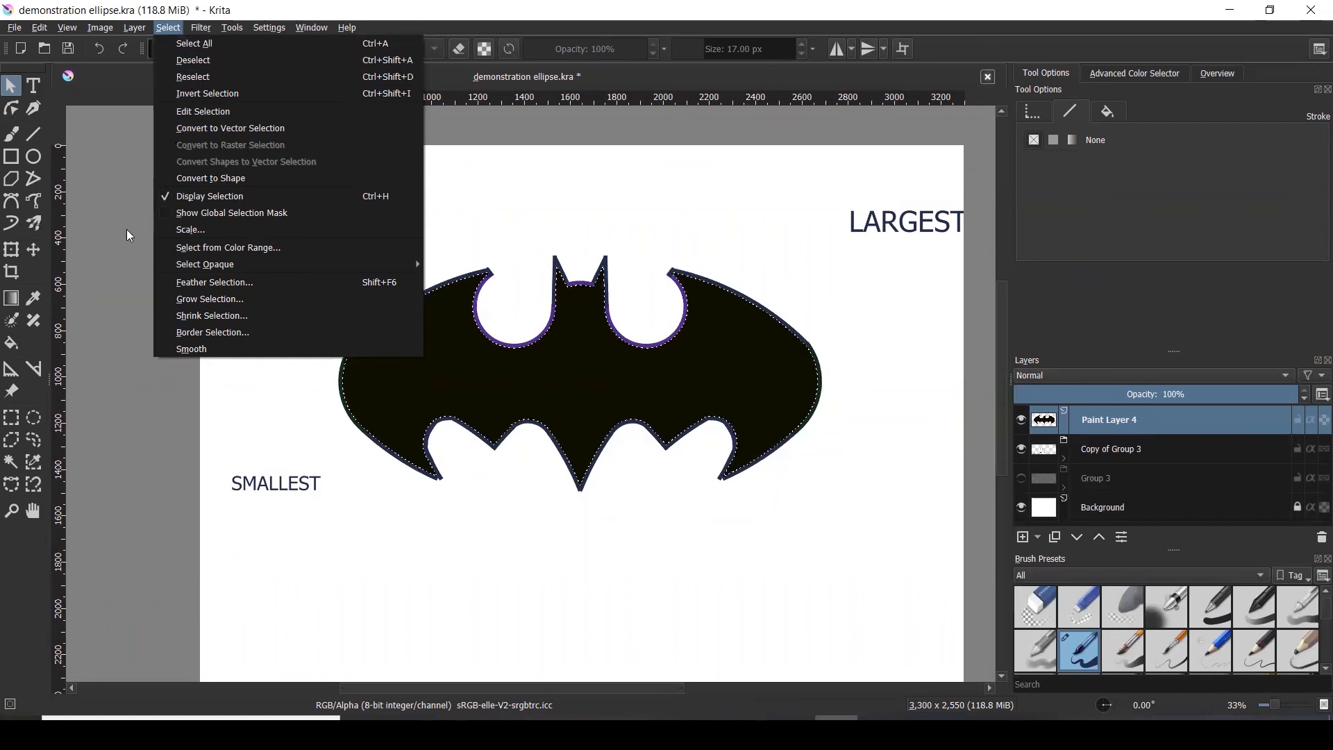
left_click(350, 66)
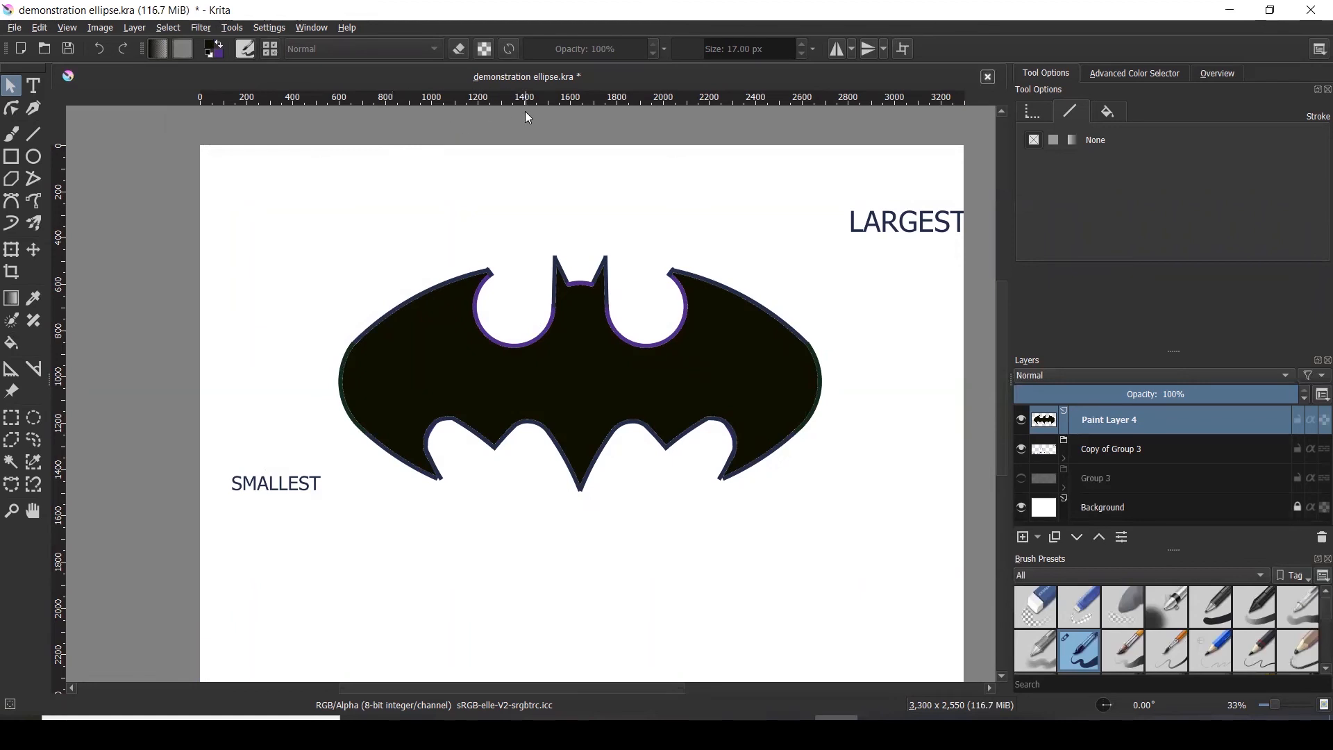
- Hide the Copy of Group 3 outline and keep Group 3 hidden
left_click(1022, 449)
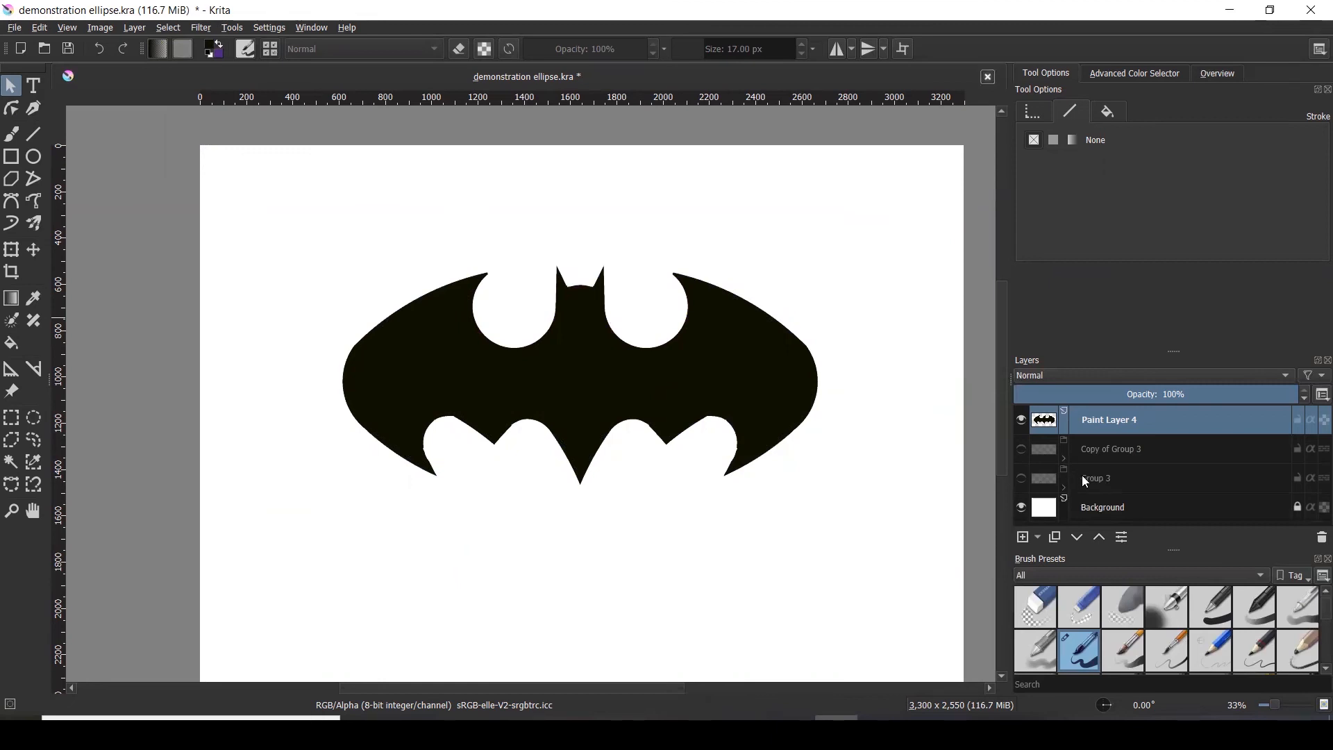
left_click(1071, 479)
left_click(1022, 480)
left_click(1022, 479)
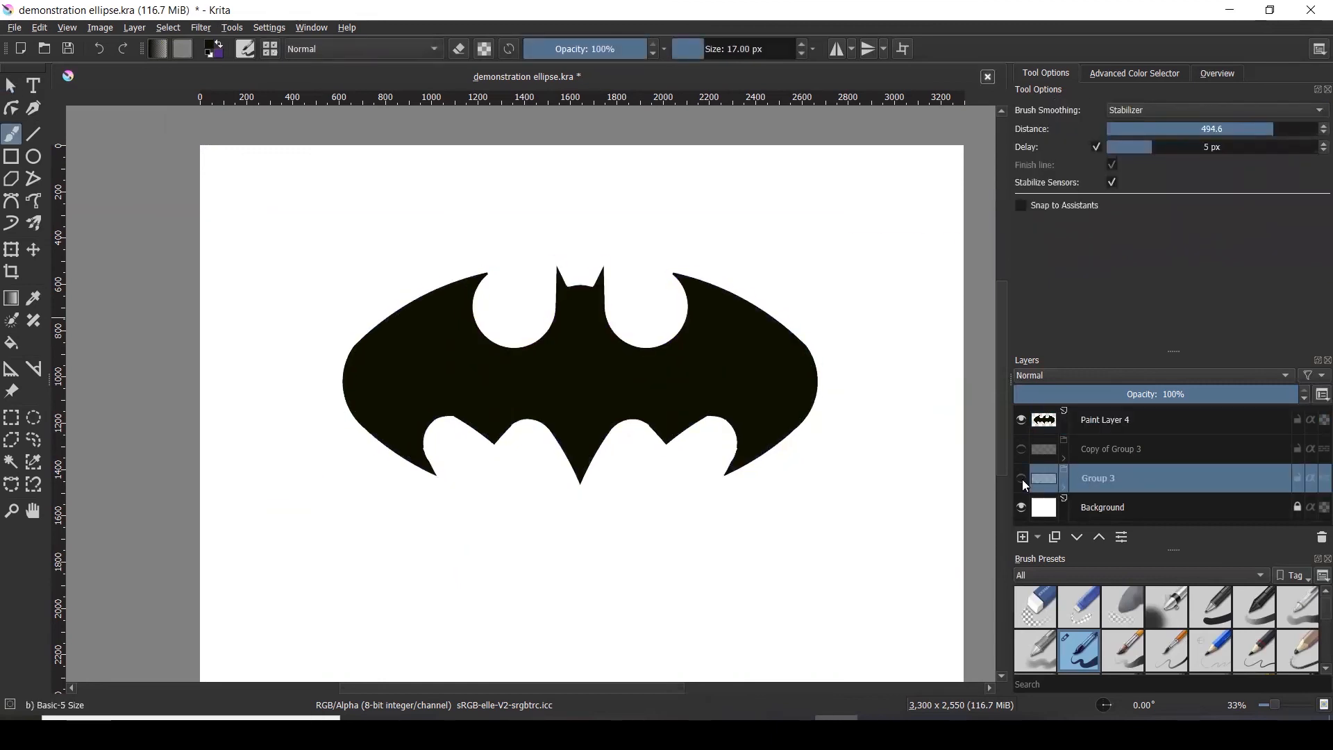
- Add a new vector layer above Paint Layer 4
left_click(1109, 421)
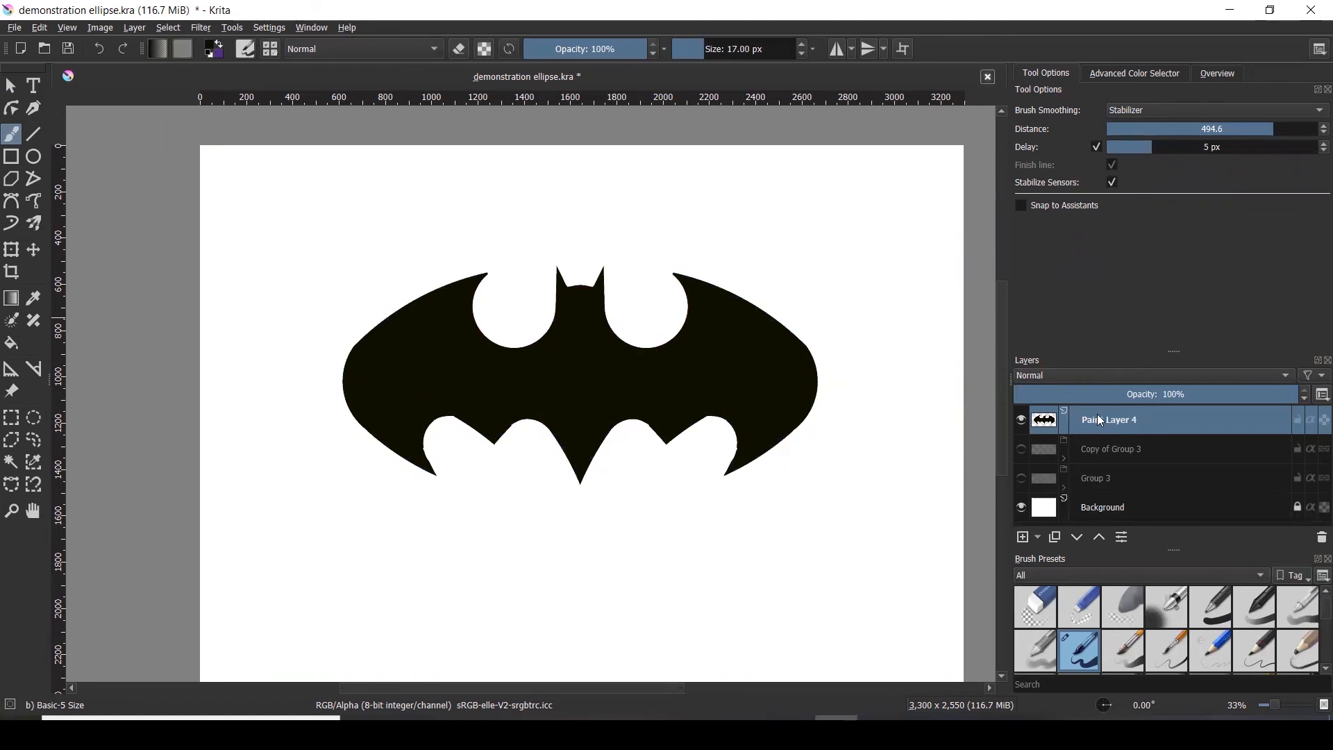
left_click(1037, 538)
left_click(1067, 605)
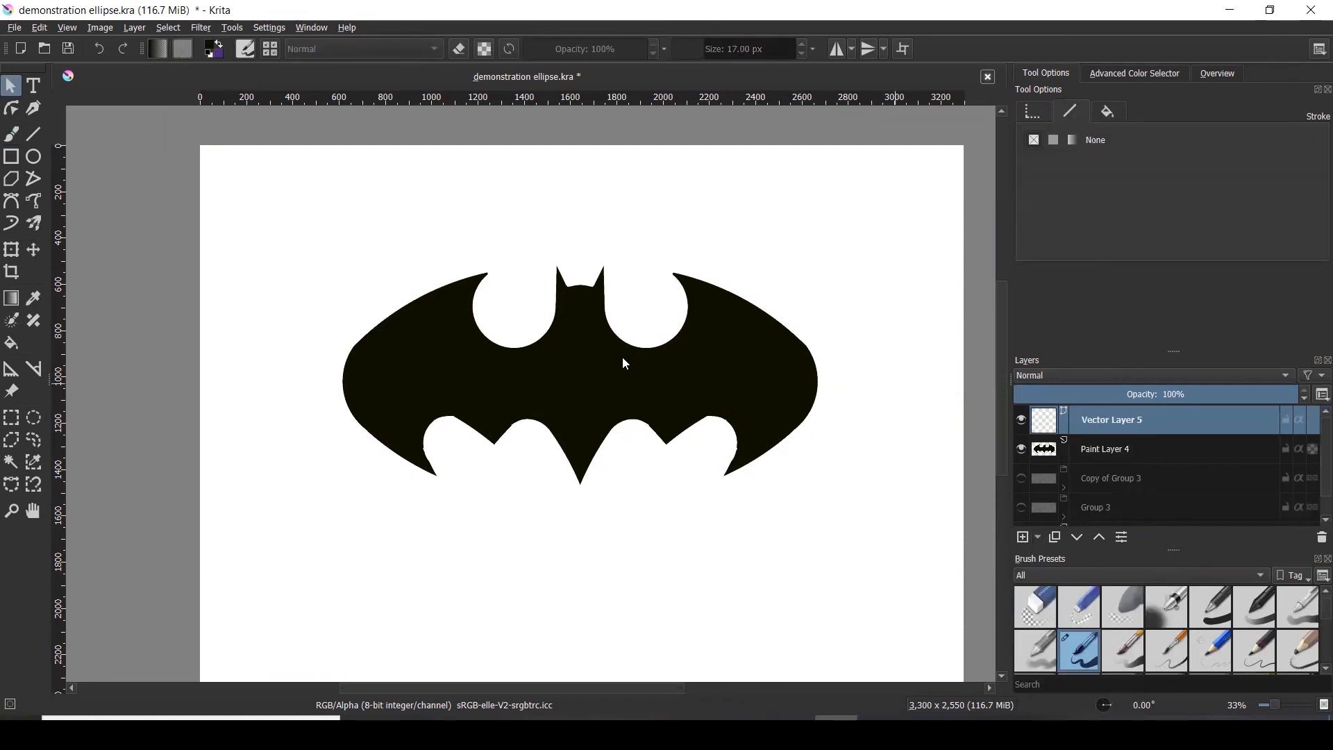
- Raise the reference image opacity to 77% and draw an unfilled ellipse about 2382 × 1353 px along the logo's outer edge
left_click(34, 164)
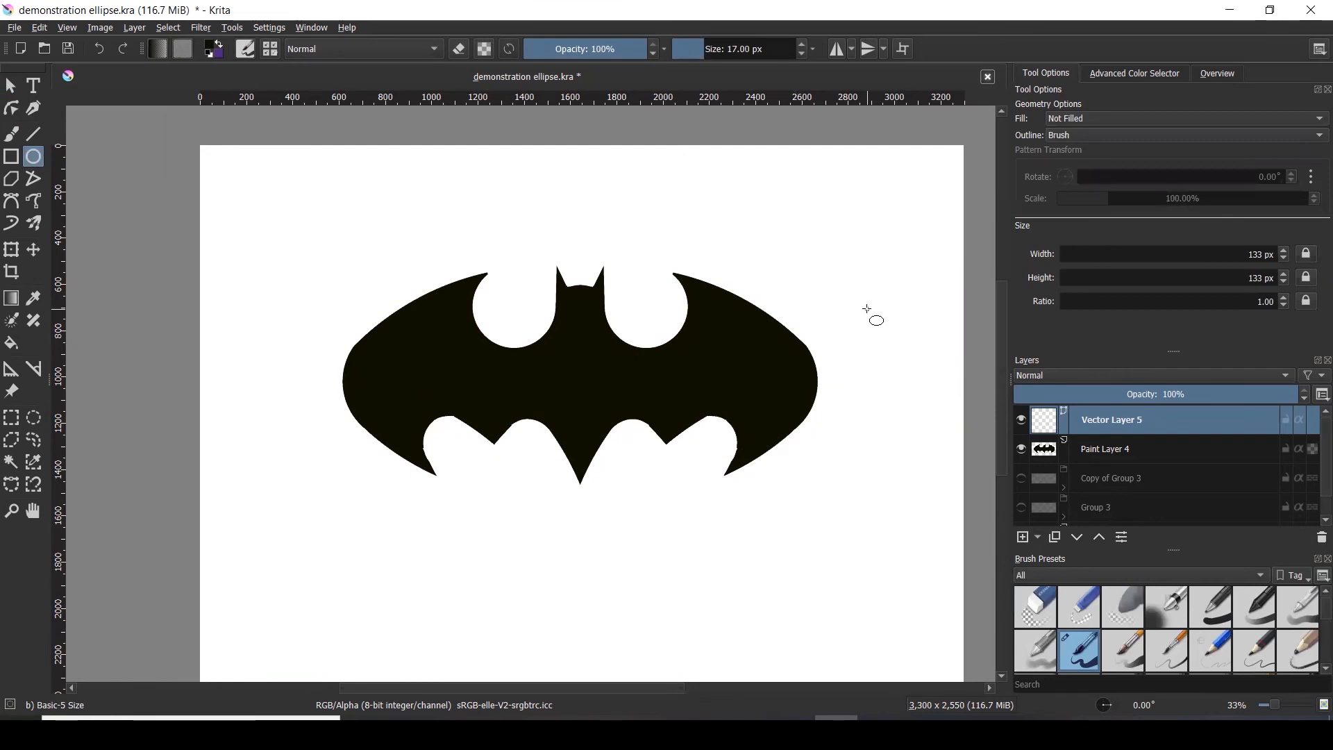
left_click(14, 391)
left_click_drag(1083, 110, 1247, 108)
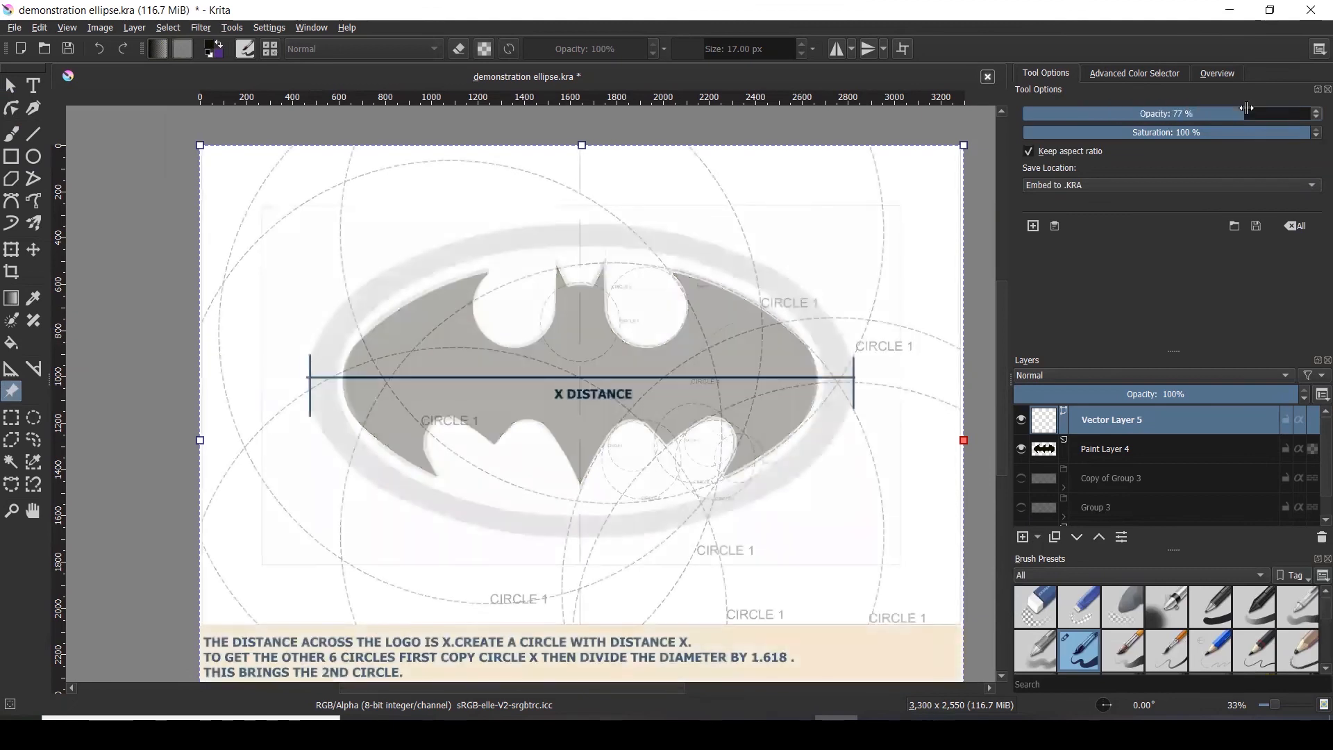
left_click(26, 159)
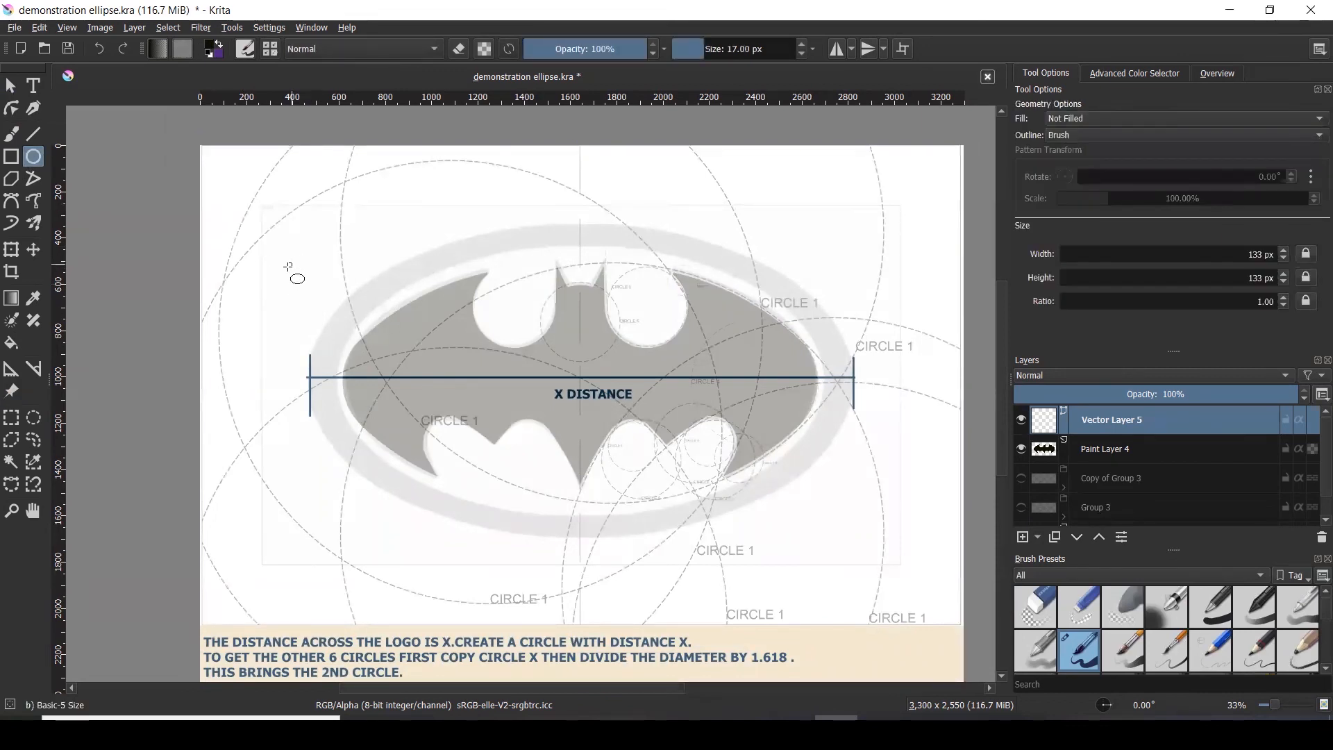
mouse_move(291, 260)
left_mouse_down()
mouse_move(597, 353)
mouse_move(833, 523)
mouse_move(855, 534)
mouse_move(861, 512)
mouse_move(848, 523)
mouse_move(858, 535)
left_mouse_up()
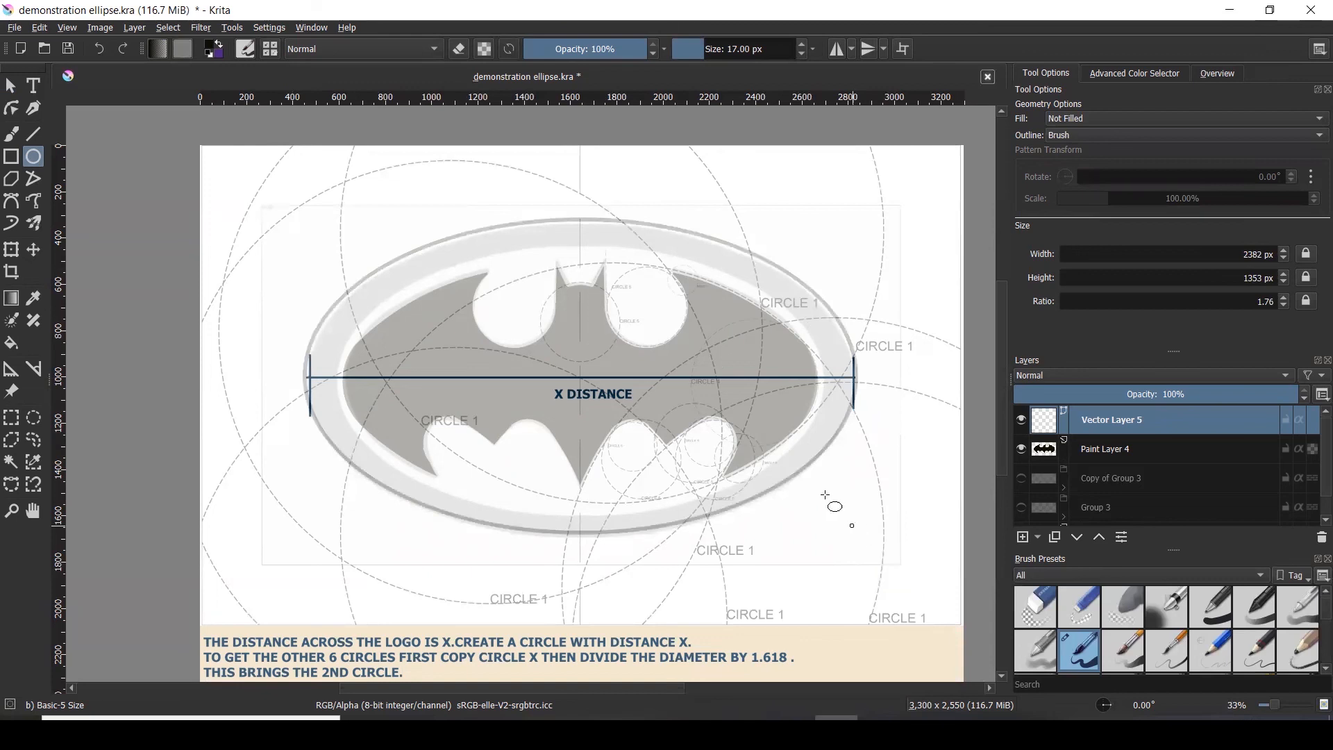
- Move and slightly narrow the outer ellipse so that its sides meet the two end marks of the X distance line
left_click(10, 85)
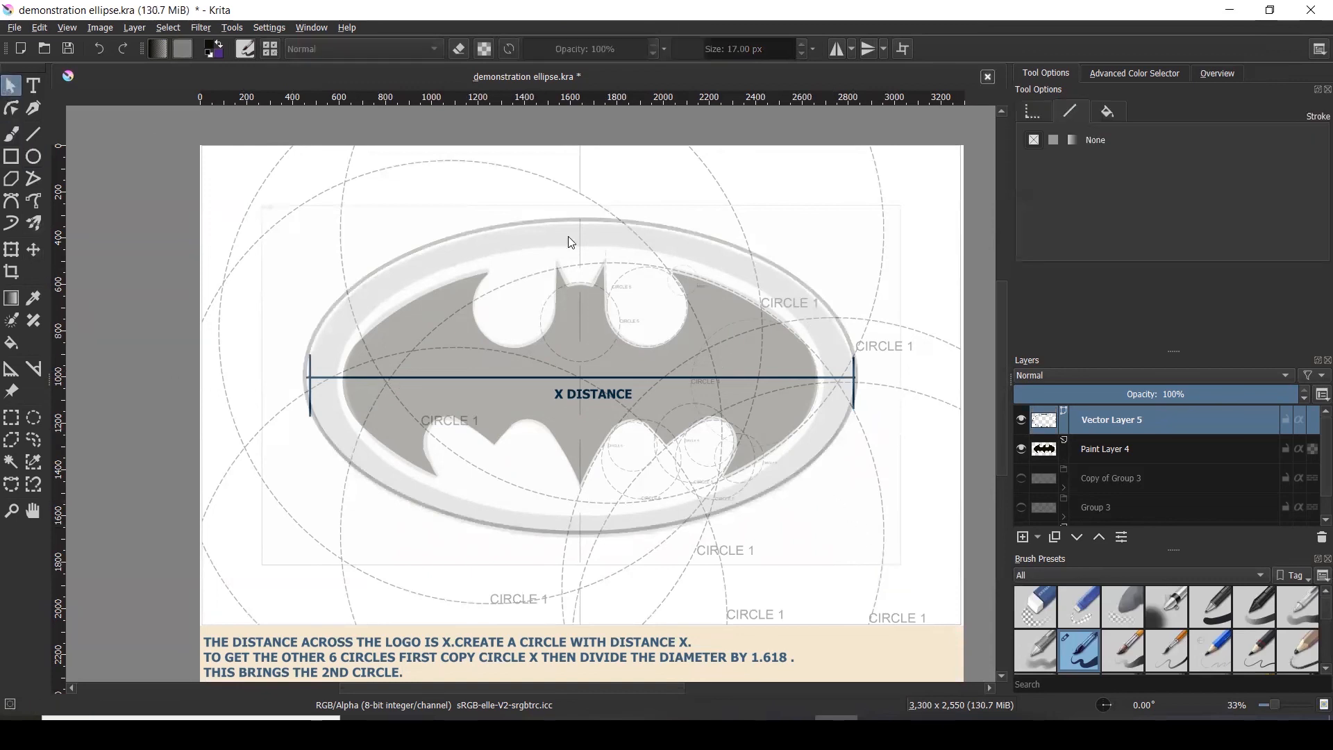
left_click(626, 229)
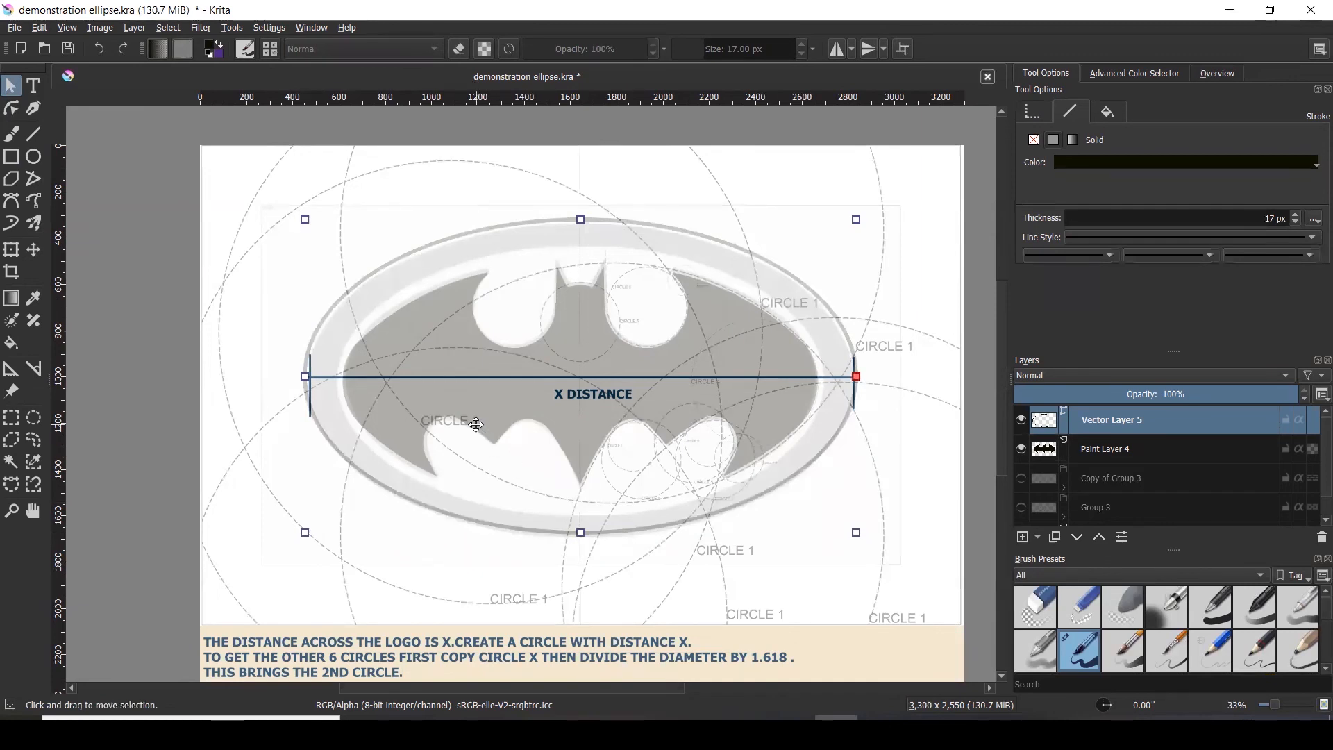
left_click_drag(542, 355, 546, 358)
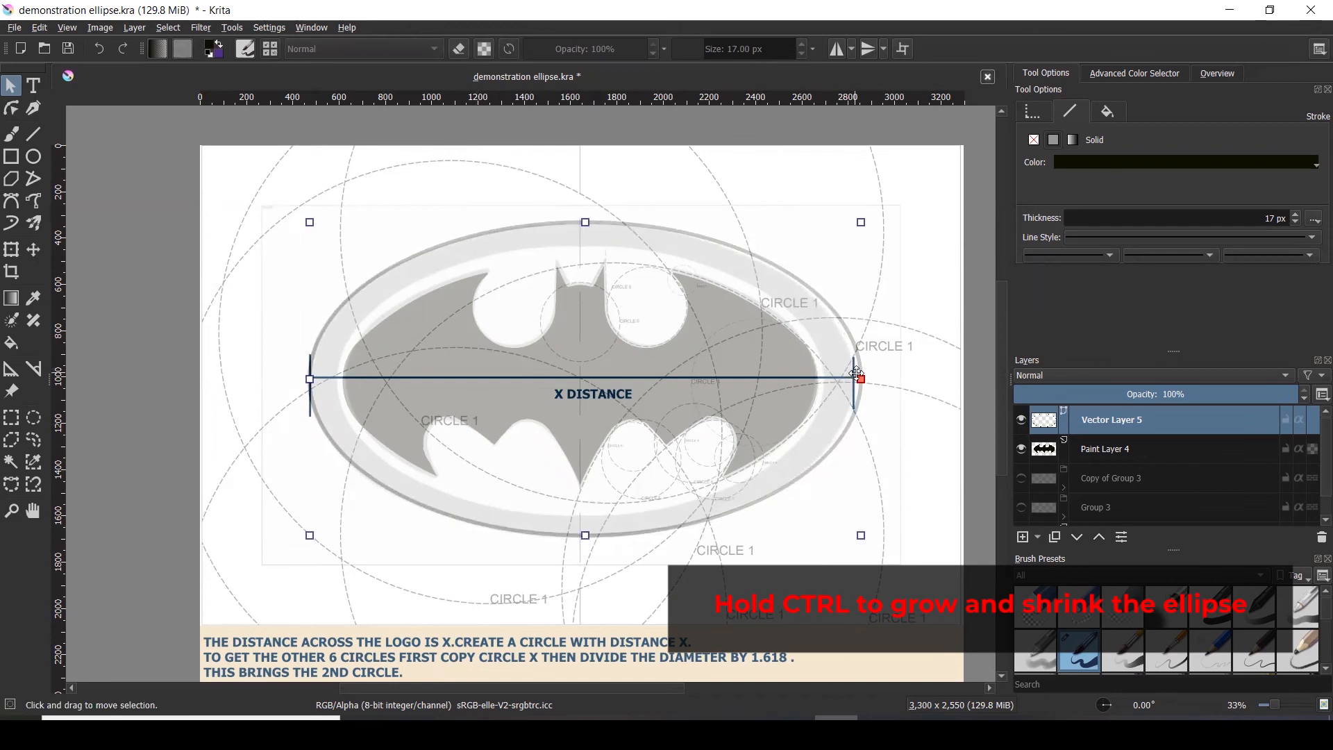
left_click_drag(861, 379, 856, 379)
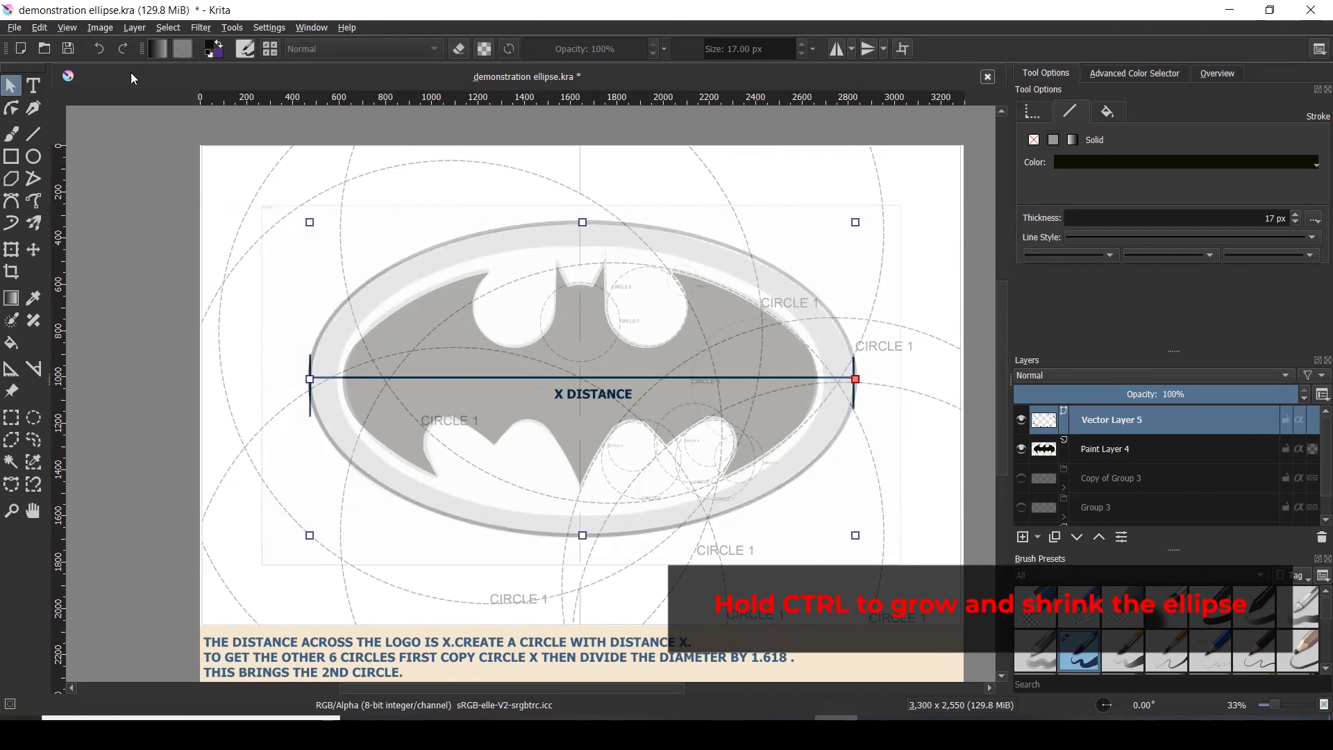
- Lower the reference image opacity to 35% and paste a copy of the outer ellipse on the same vector layer
left_click(11, 391)
left_click_drag(1091, 116, 1124, 119)
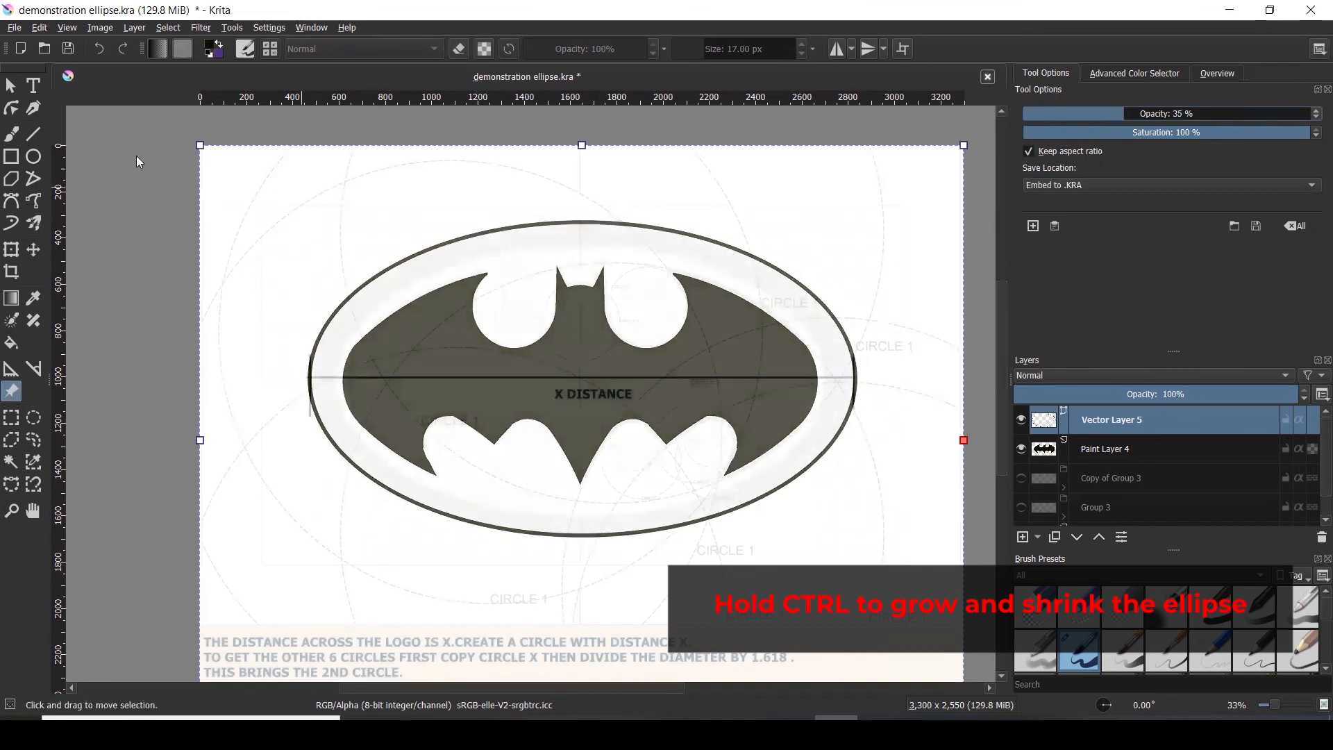
left_click(10, 84)
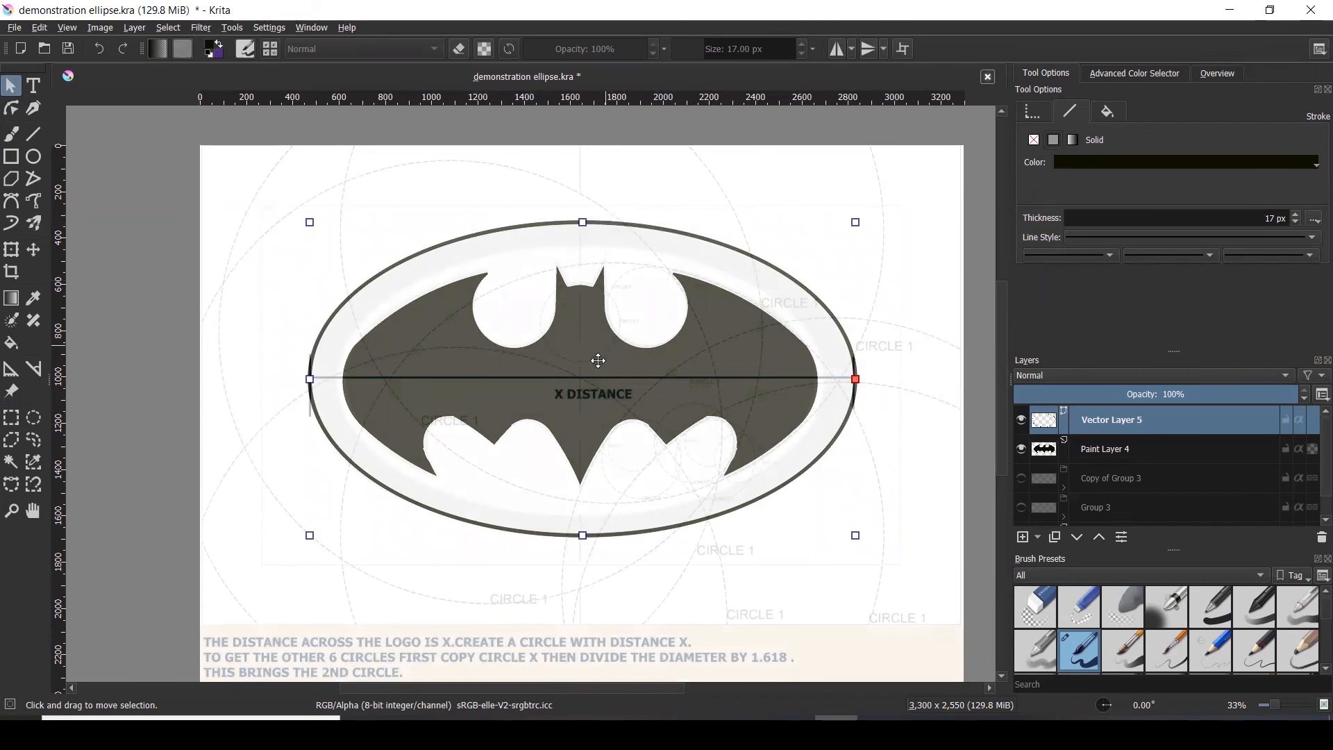
key("ctrl+c")
key("ctrl+v")
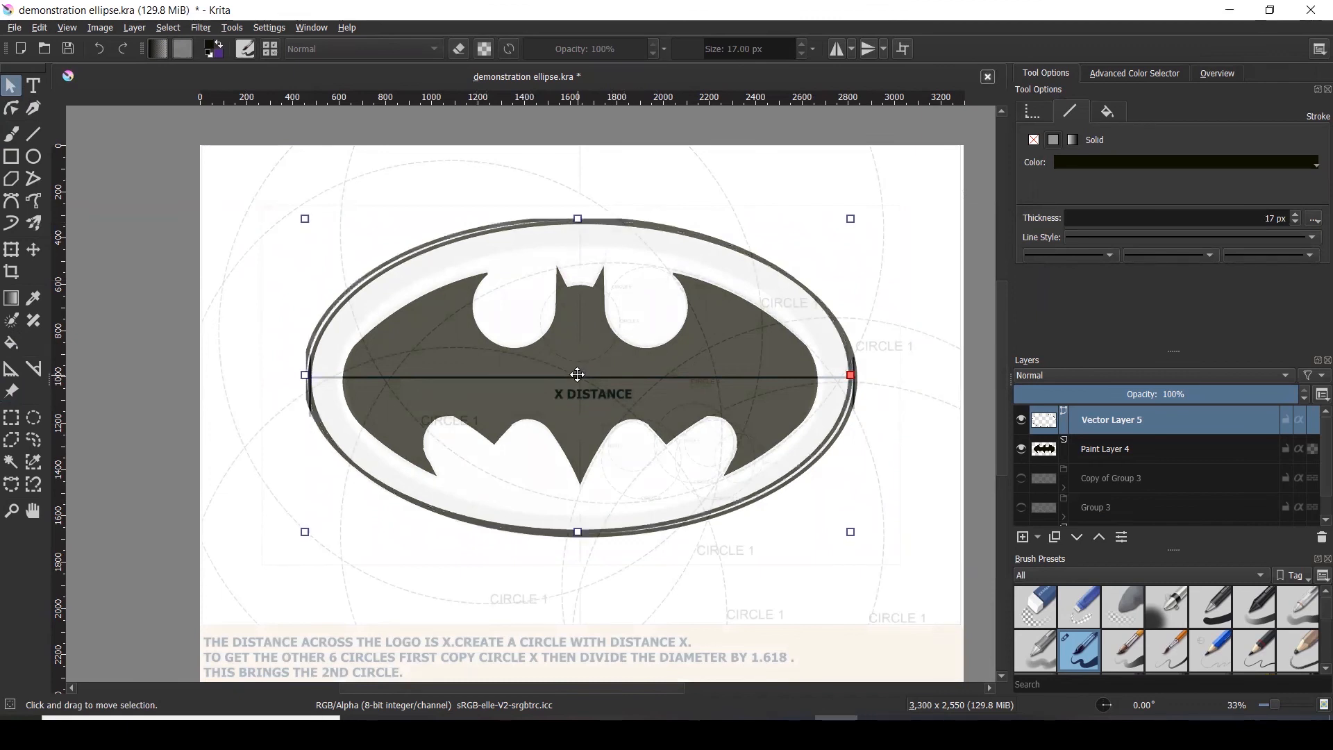
- Scale down and centre the copied ellipse so it follows the inner edge of the logo's ring around the bat
left_click_drag(666, 307, 658, 319)
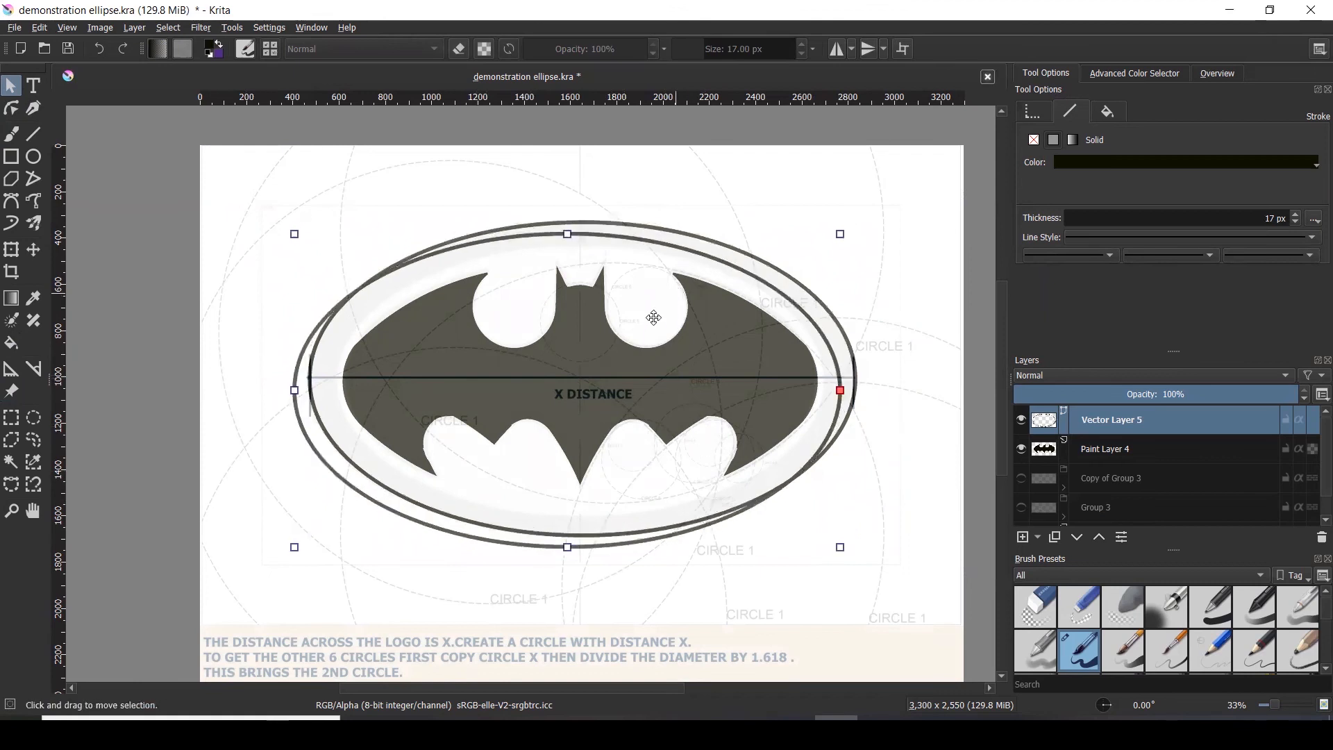
double_click(296, 548)
left_click(10, 85)
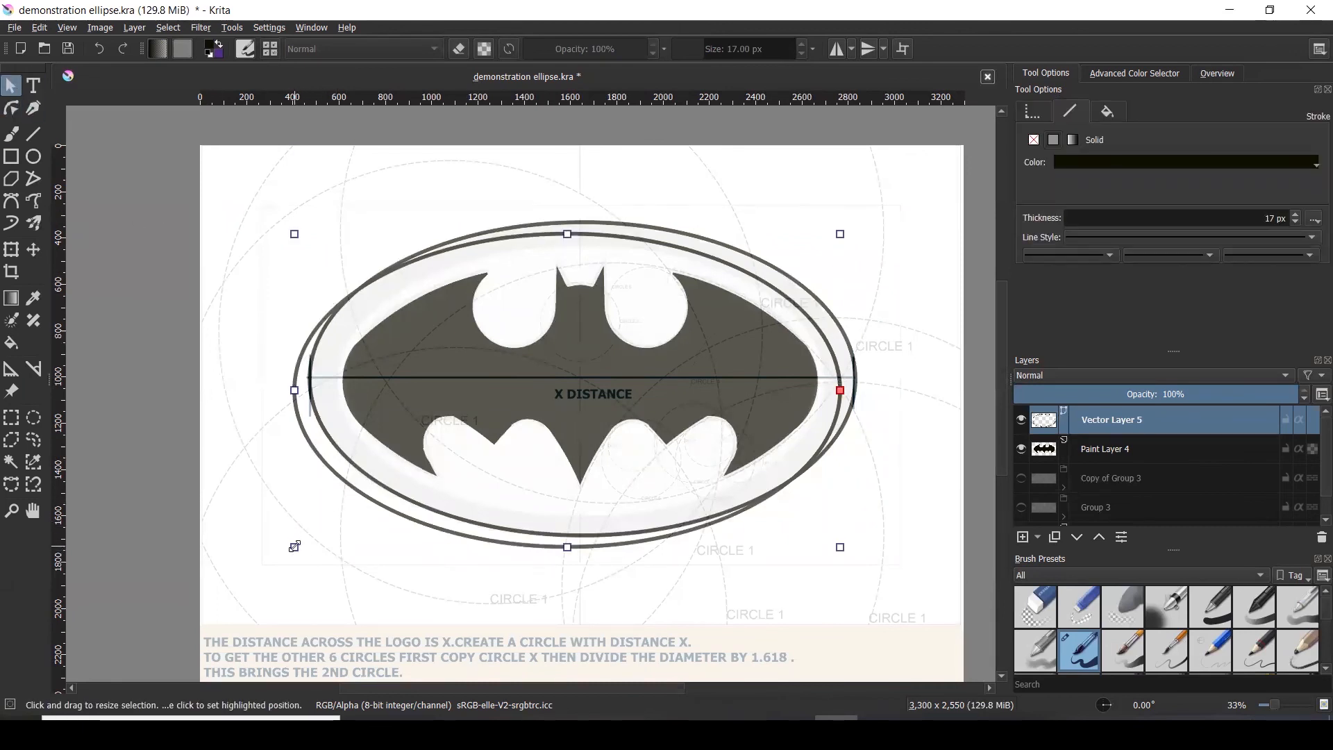
left_click_drag(292, 545, 348, 474)
left_click_drag(689, 345, 631, 359)
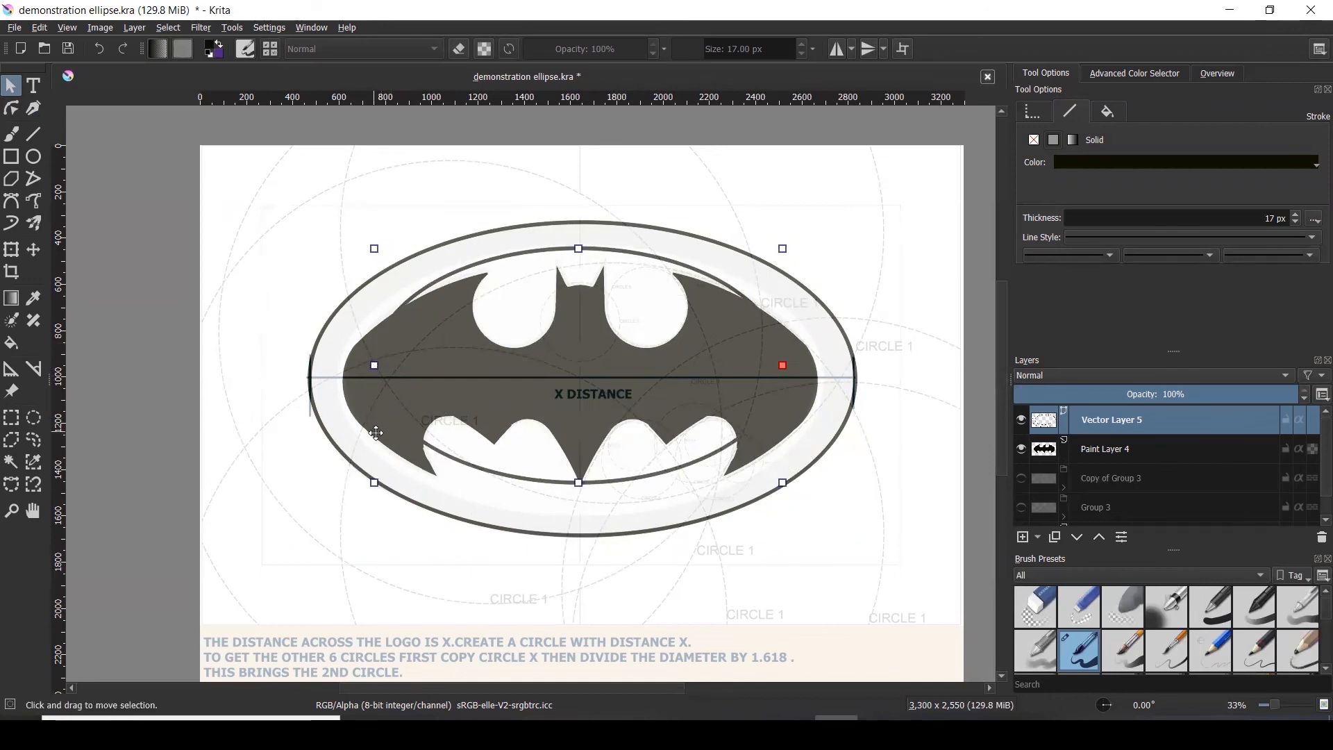
left_click_drag(576, 481, 566, 520)
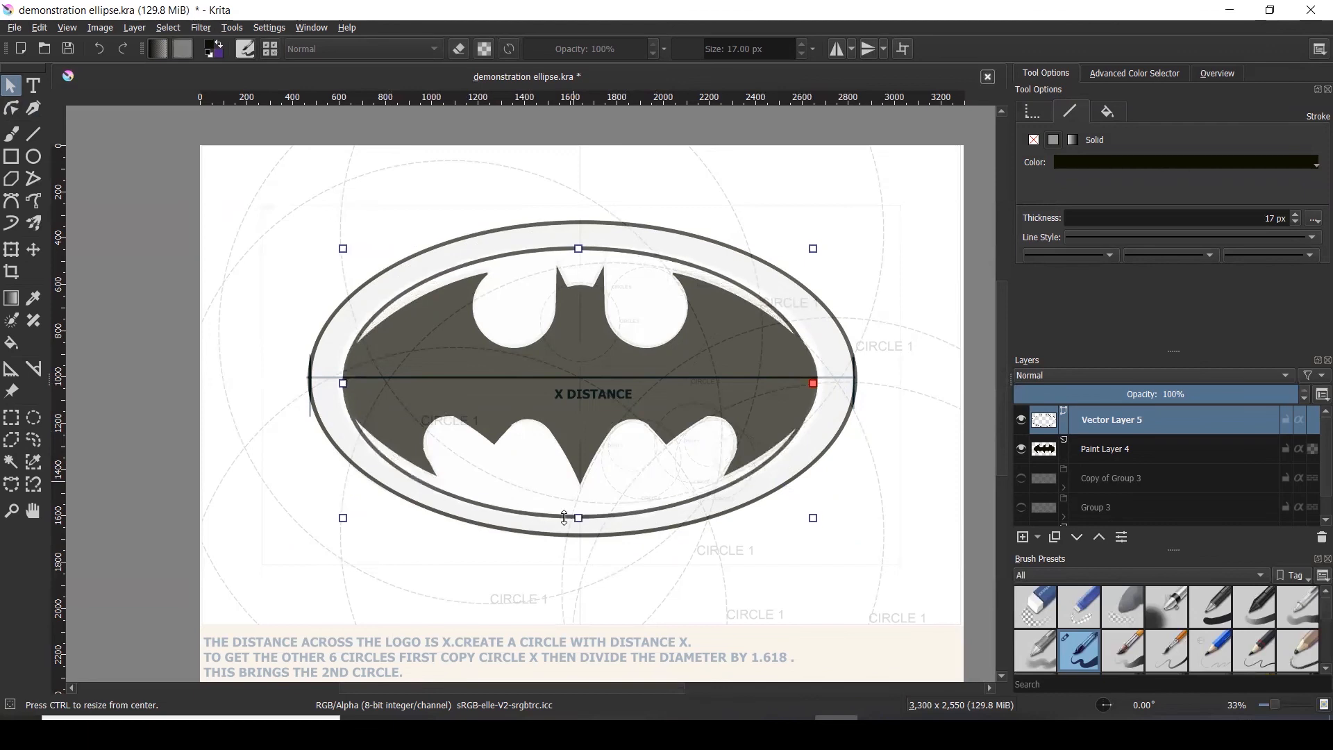
mouse_move(612, 380)
left_mouse_down()
mouse_move(625, 387)
mouse_move(613, 384)
left_mouse_up()
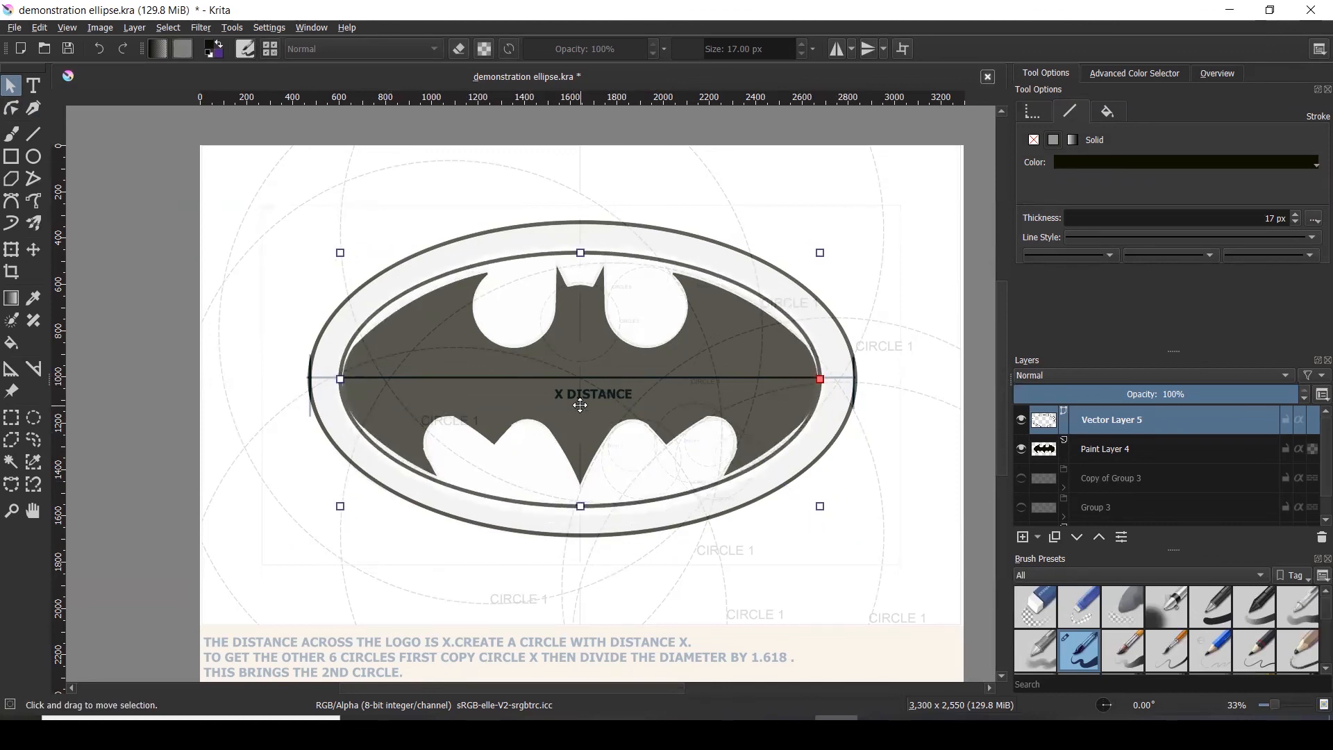
key("Right")
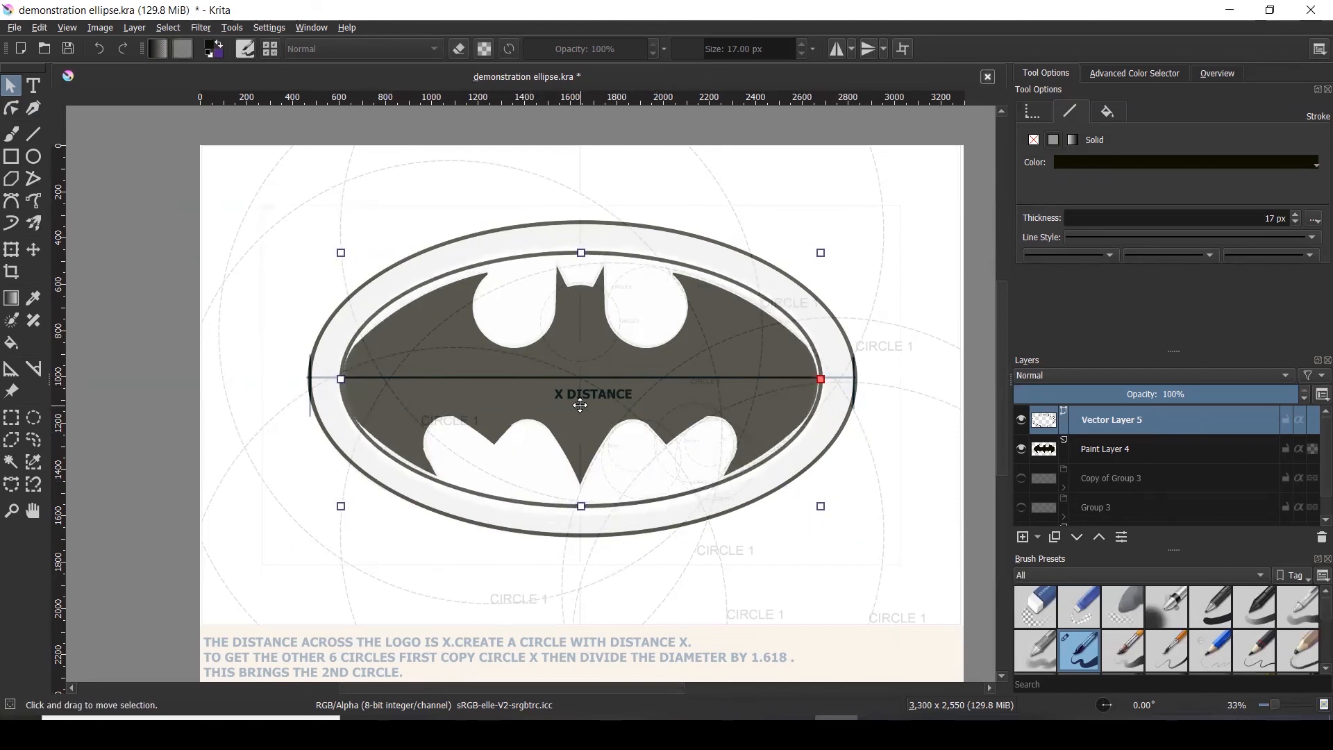
left_click(953, 224)
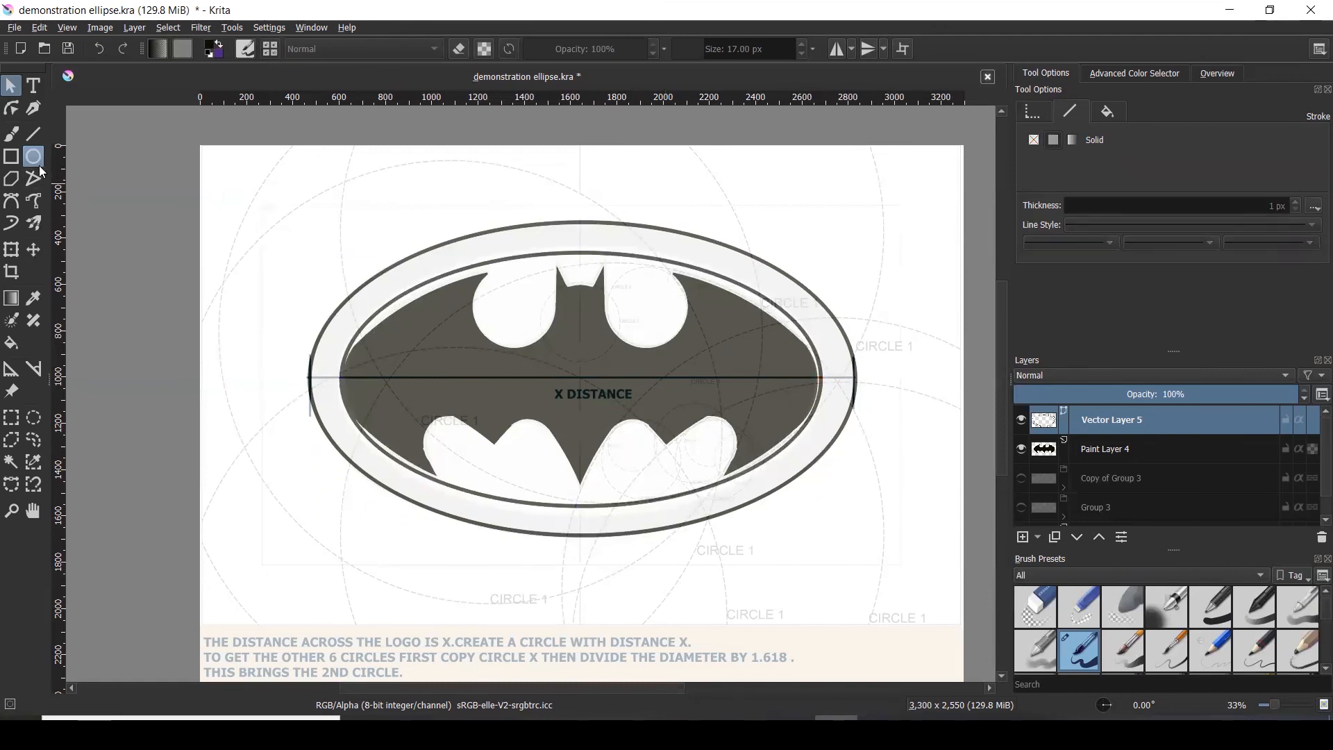
- Narrow the inner ellipse slightly so that its right side meets the bat's wing edge
scroll(796, 390, "up", 3)
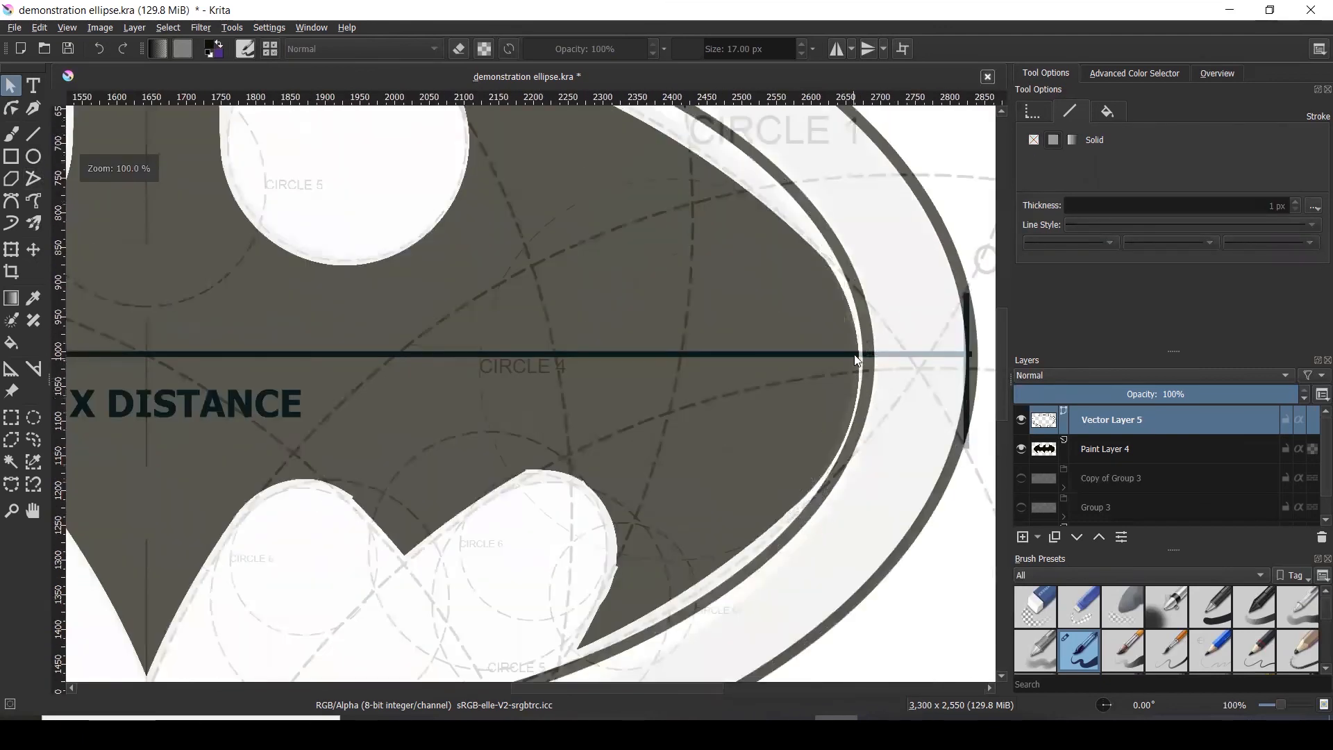
left_click(861, 329)
left_click_drag(866, 358, 863, 358)
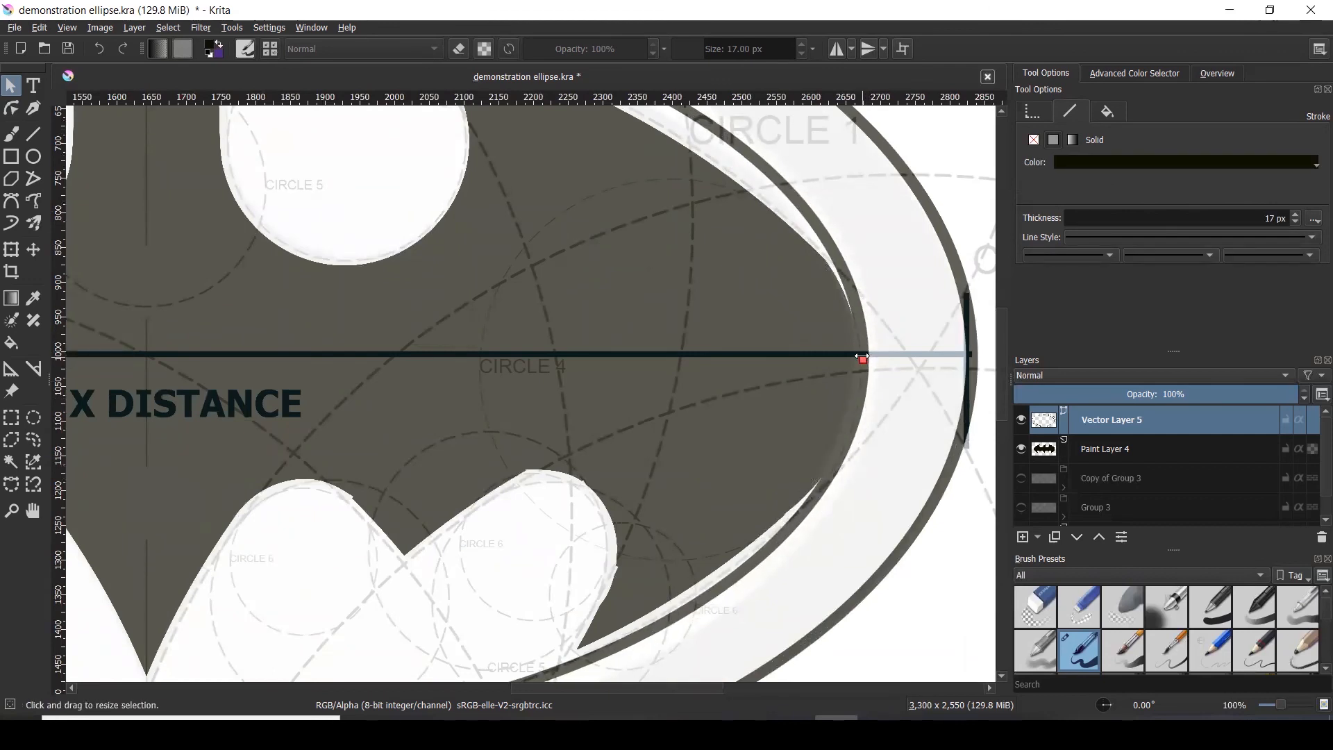
- Lower the reference image opacity to 0% so that only the bat and ellipses show
scroll(865, 354, "down", 2)
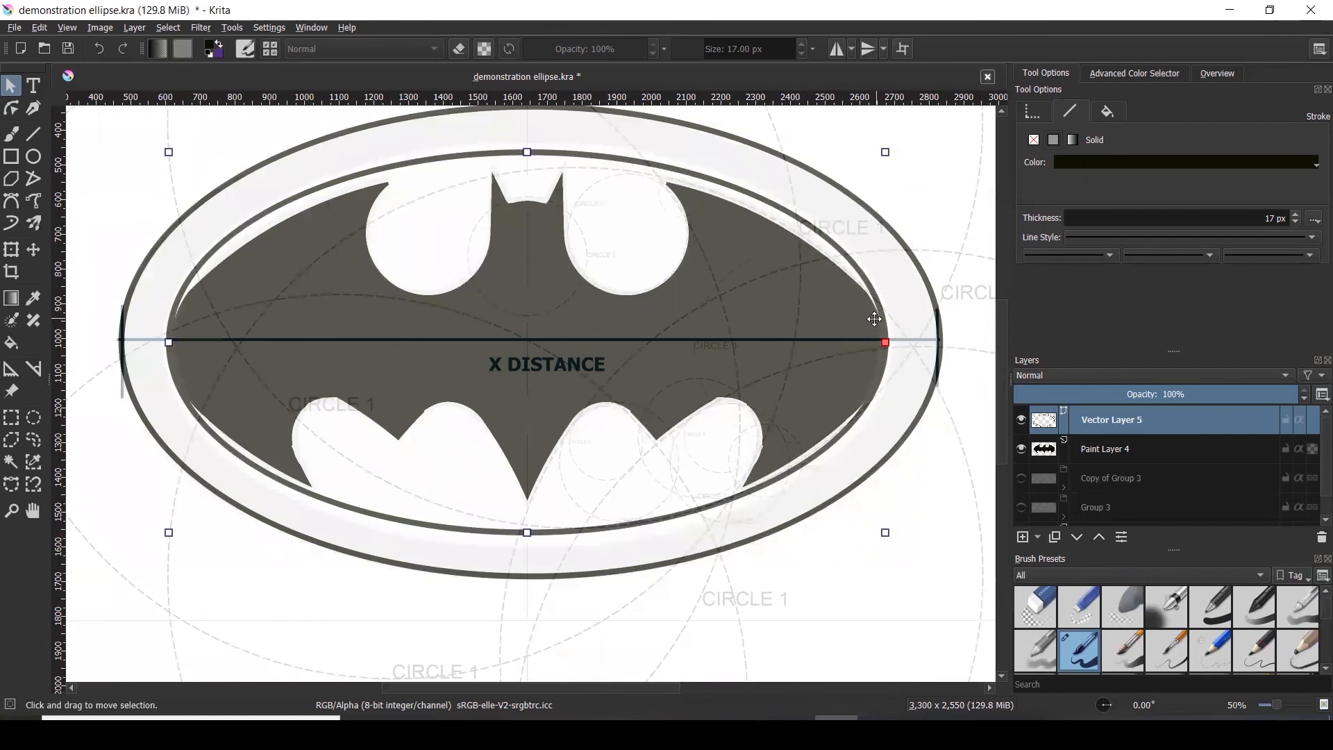
scroll(884, 316, "down", 1)
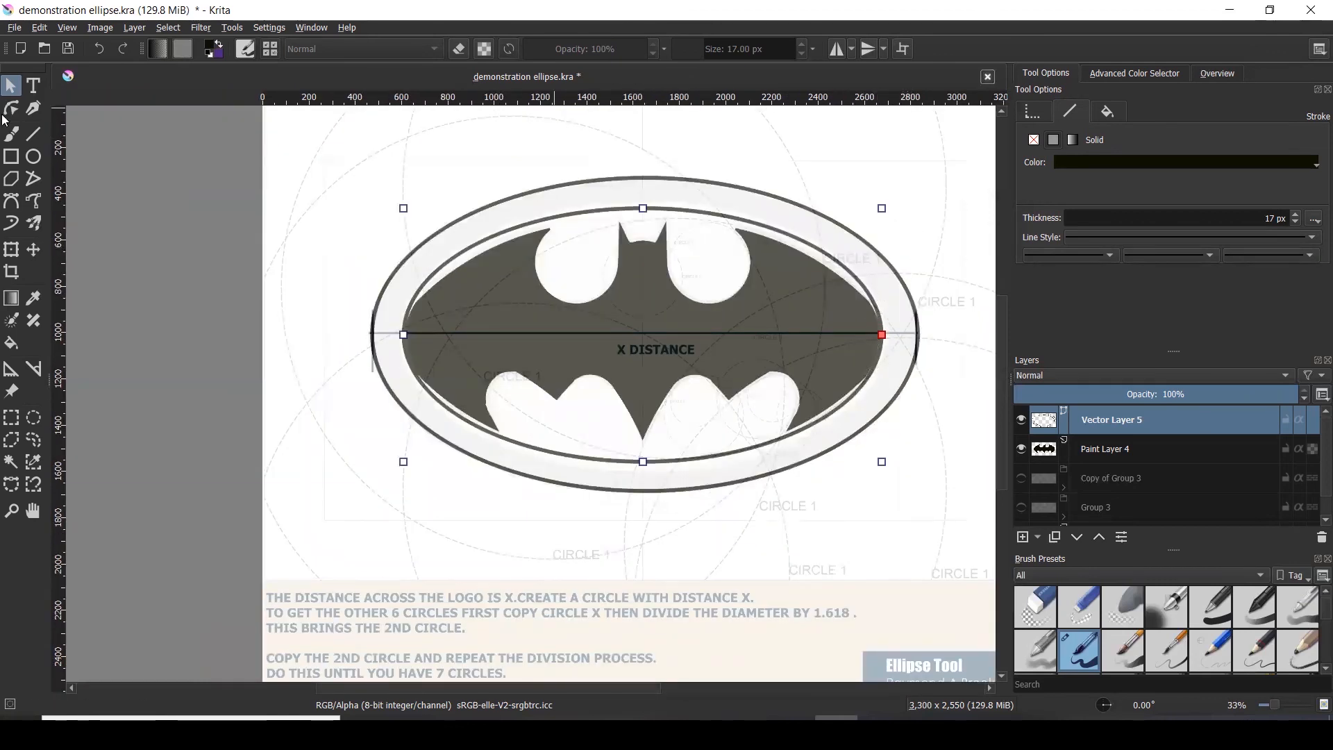
left_click(11, 391)
left_click_drag(1100, 115, 986, 131)
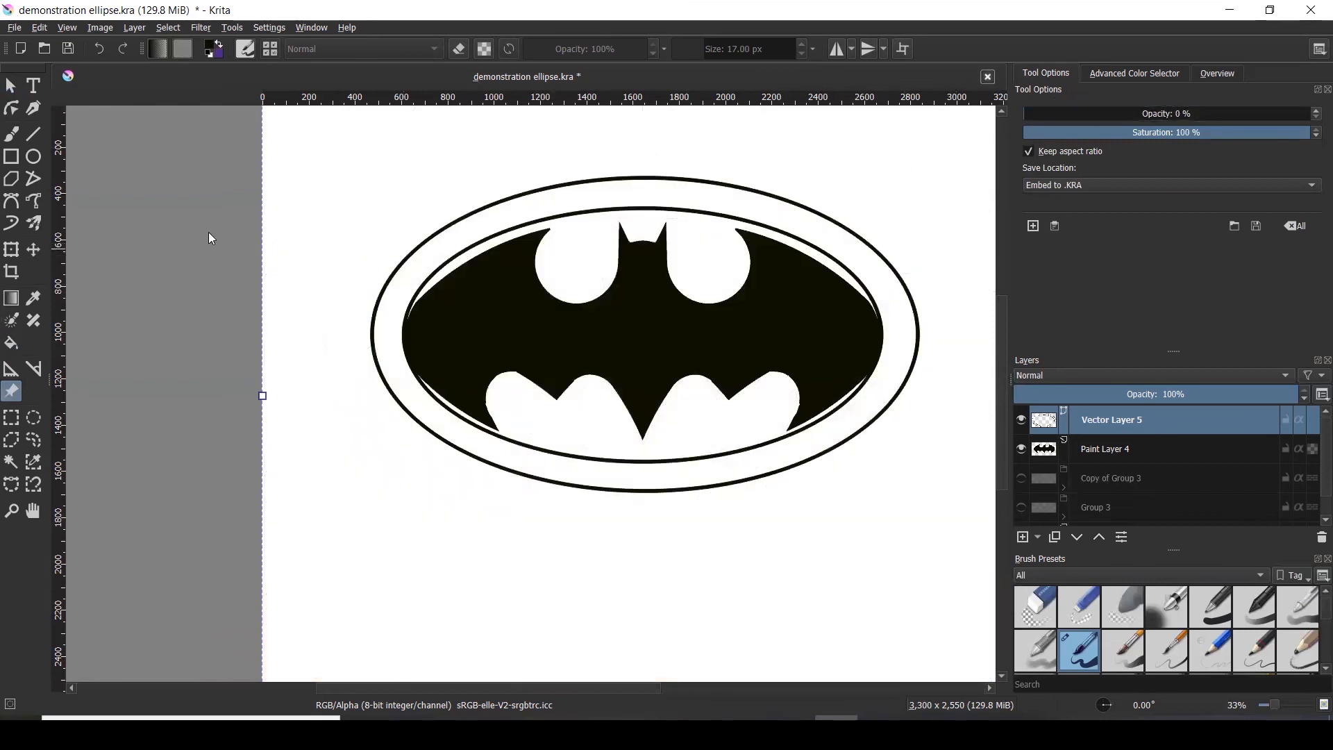
- Fill the outer ellipse with solid yellow and move Vector Layer 5 below Paint Layer 4
left_click(11, 84)
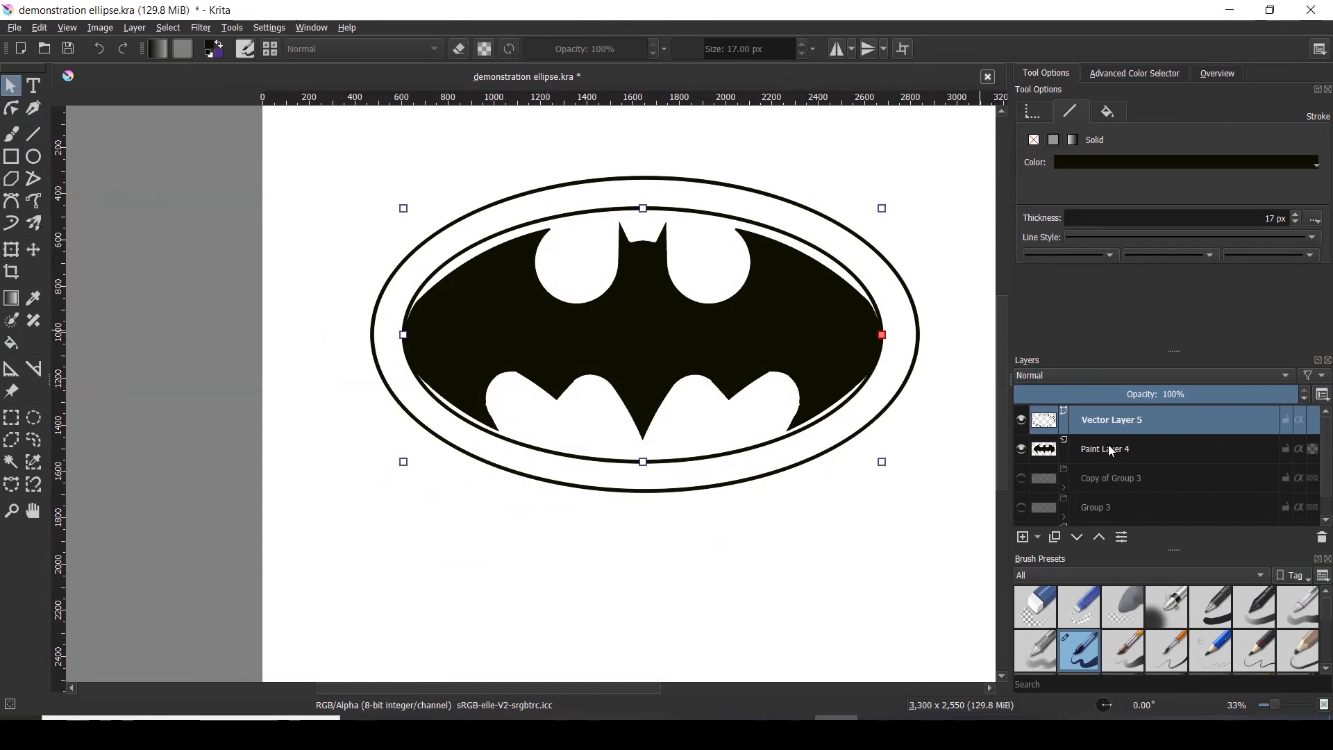
mouse_move(1101, 446)
left_click(382, 396)
left_click(391, 399)
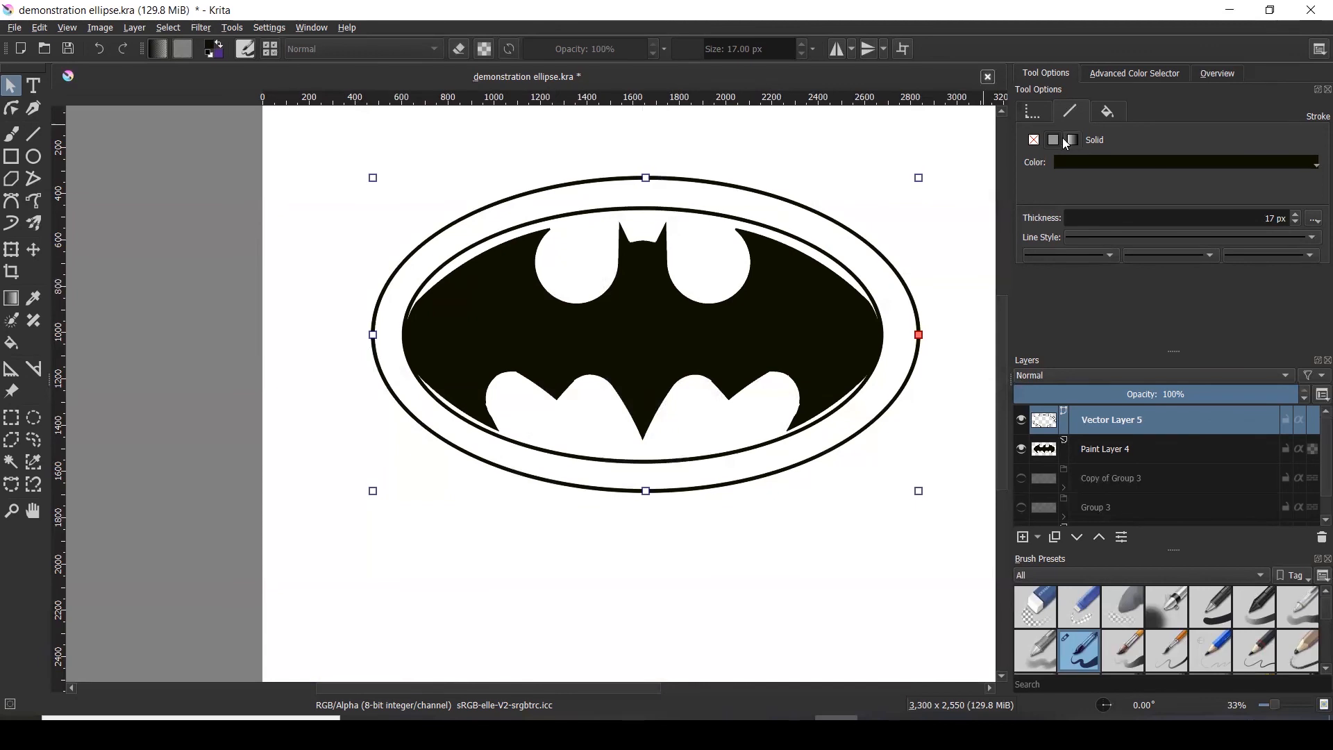
left_click(1108, 111)
left_click(1055, 140)
left_click(1065, 161)
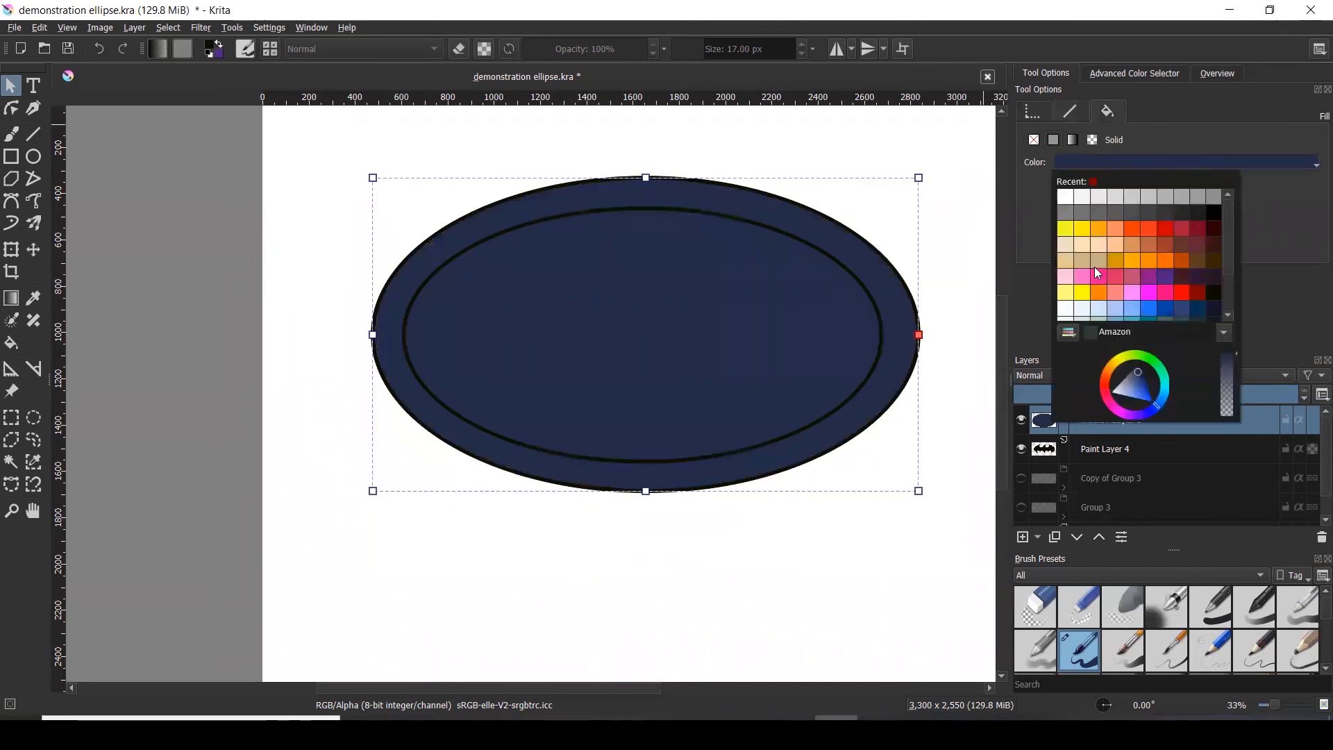
left_click(1081, 234)
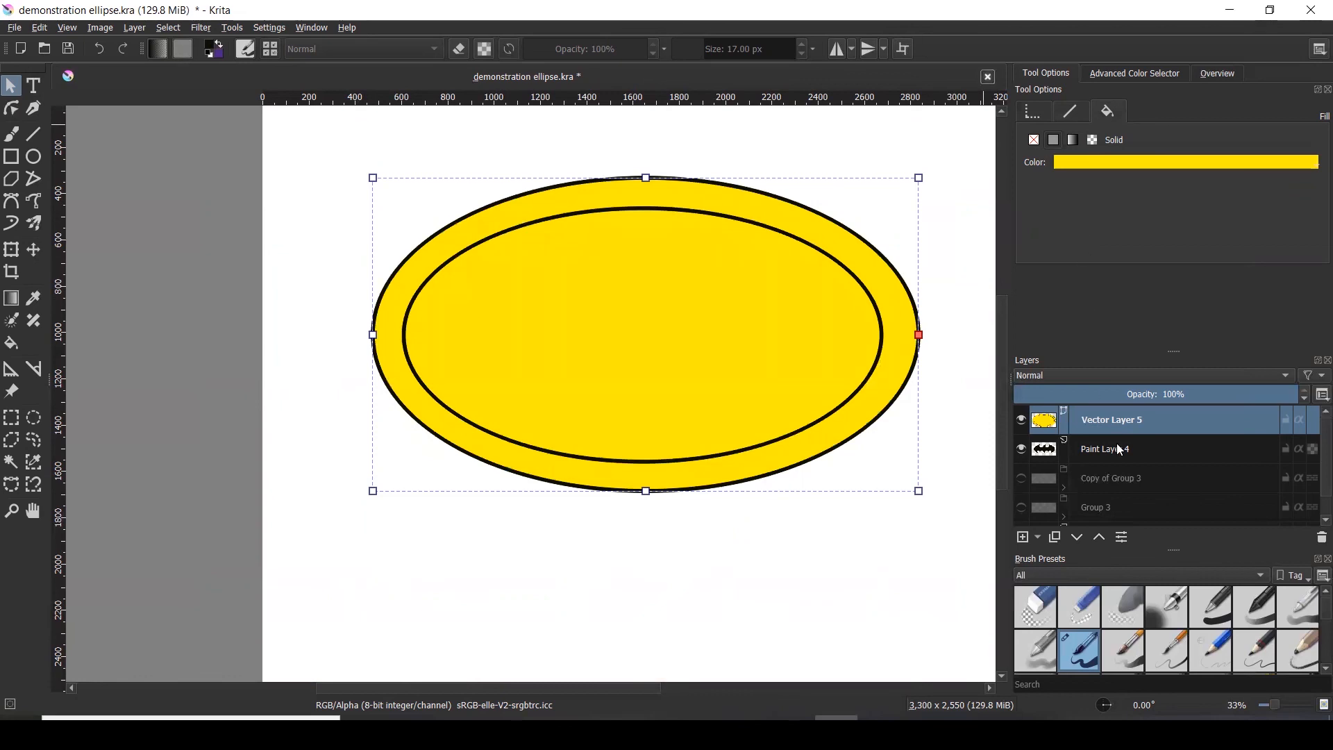
left_click(1078, 538)
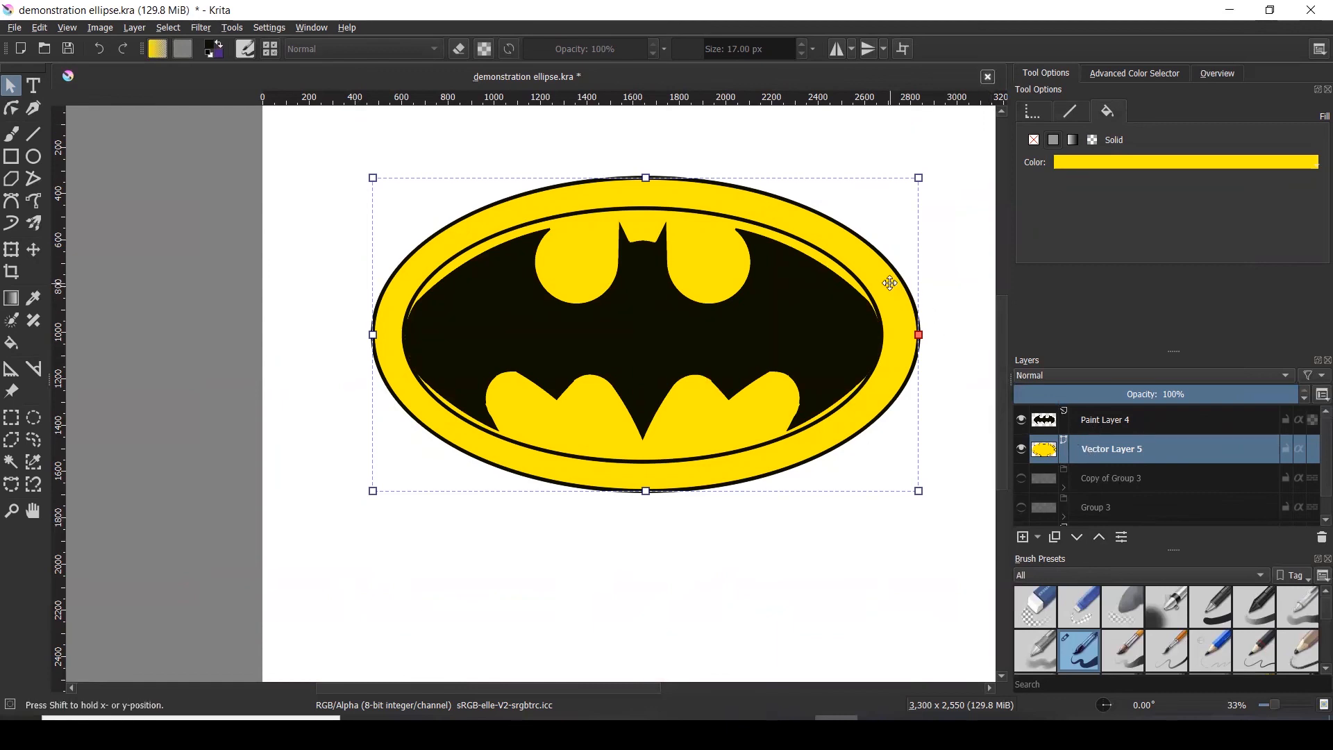
- Set the outer ellipse's stroke thickness to 75 px
left_click(1083, 111)
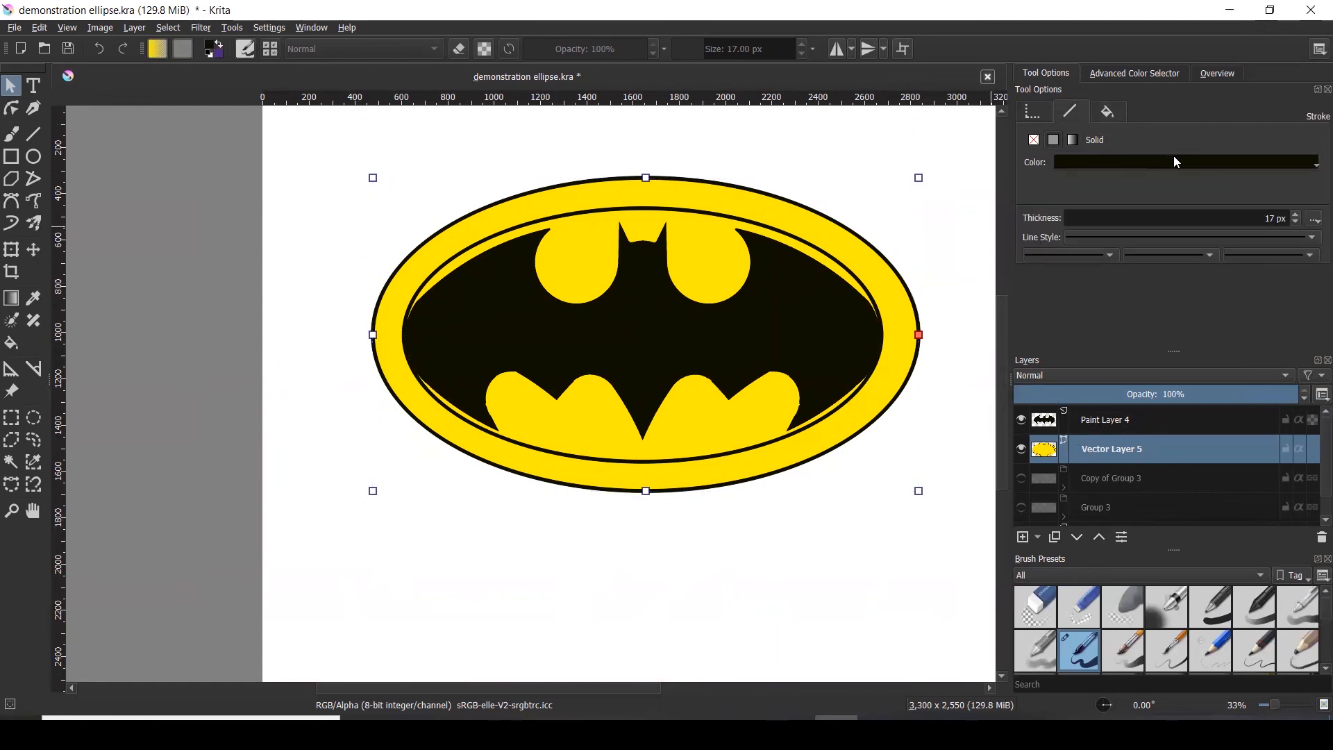
left_click_drag(1274, 221, 1155, 217)
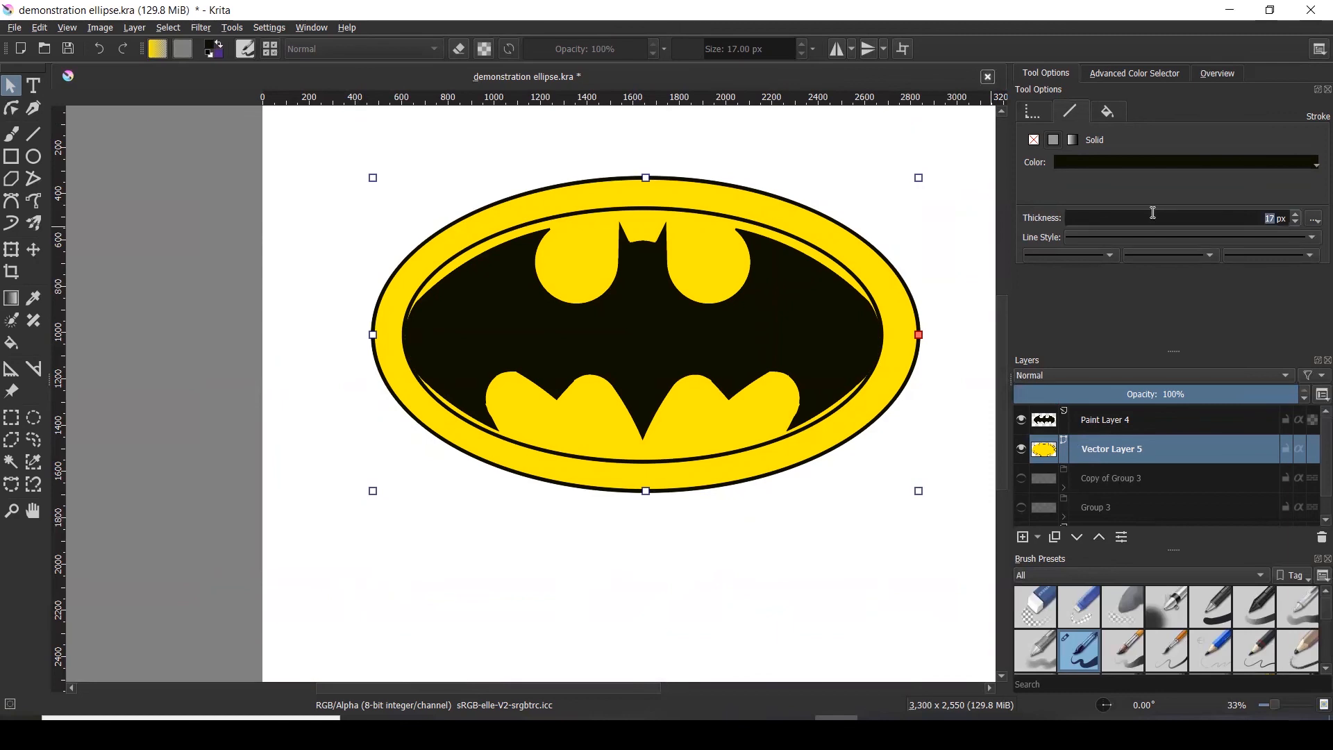
type("75")
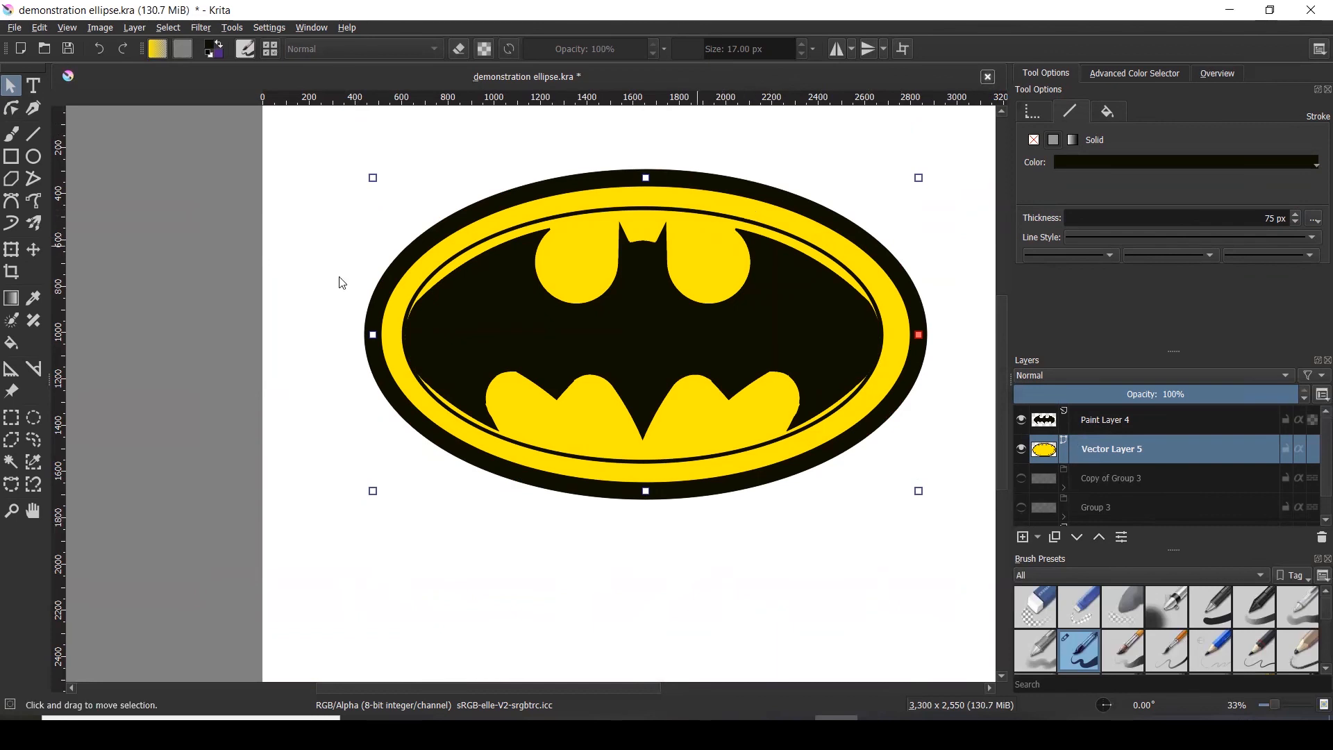
left_click(174, 295)
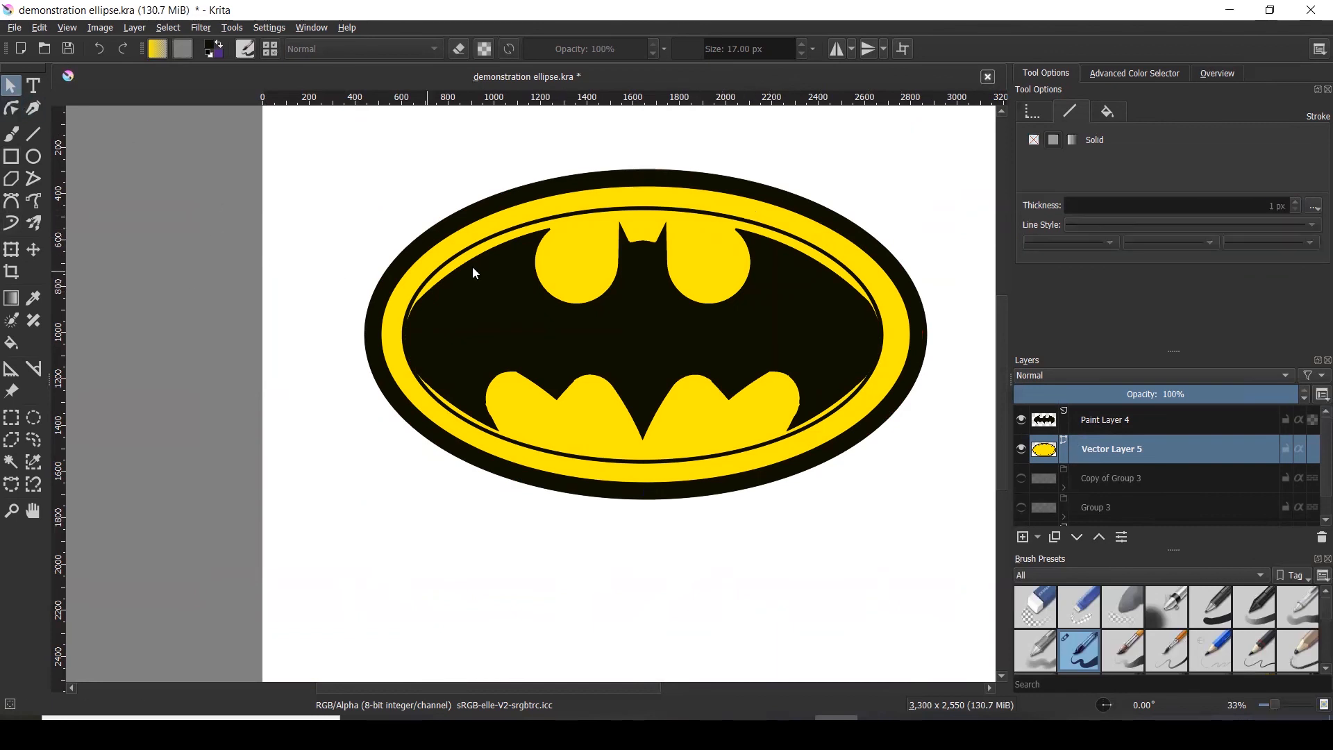
- Set the inner ellipse's stroke thickness to 25 px, try 50 px, and return it to 25 px
left_click(478, 256)
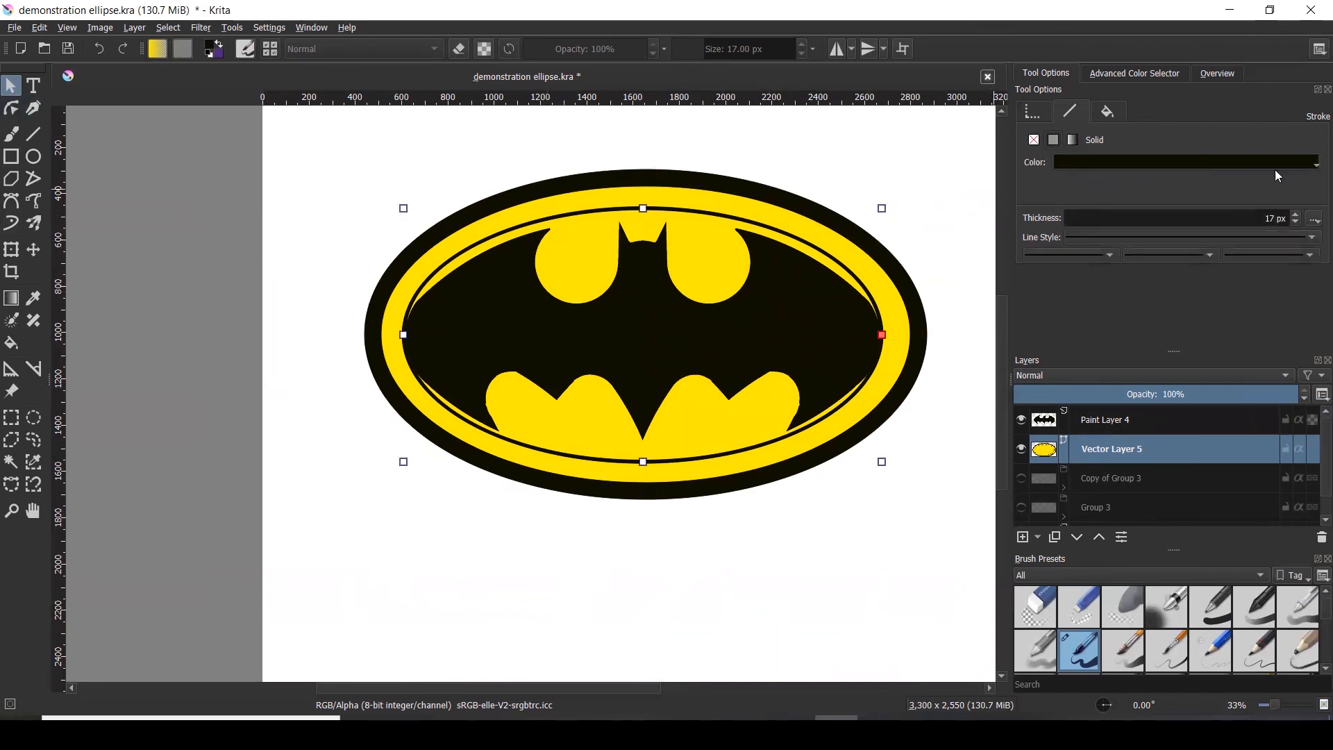
left_click_drag(1274, 212, 1262, 212)
type("2")
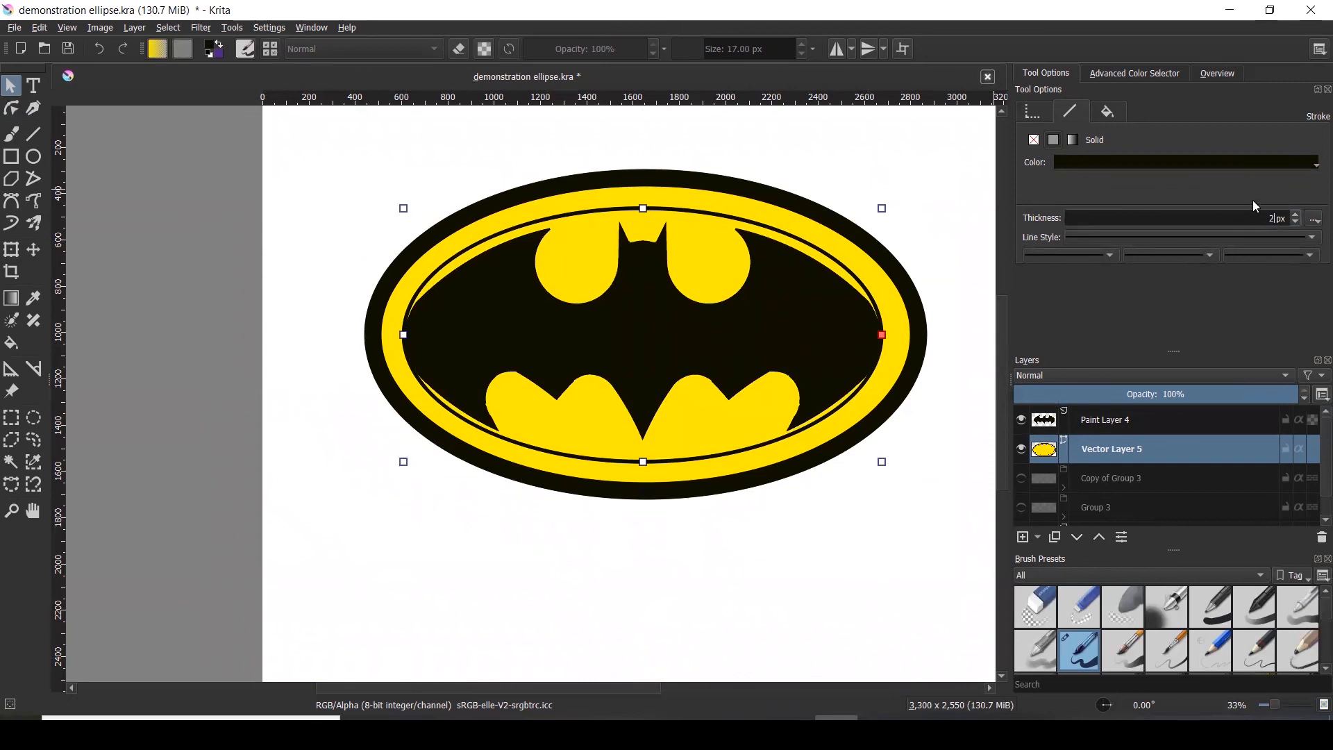
type("5")
key("Return")
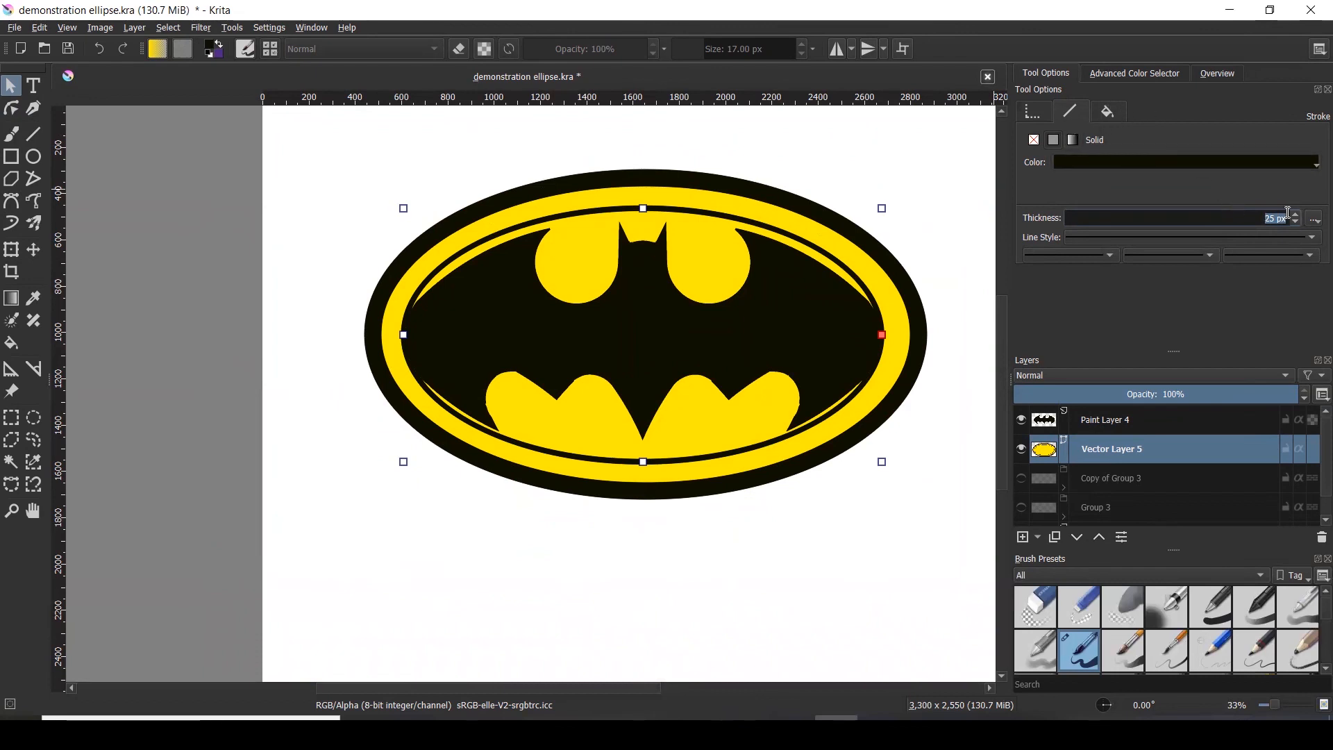
type("50")
key("Return")
left_click(1275, 220)
left_click_drag(1274, 219, 1215, 219)
type("25")
key("Return")
left_click(236, 231)
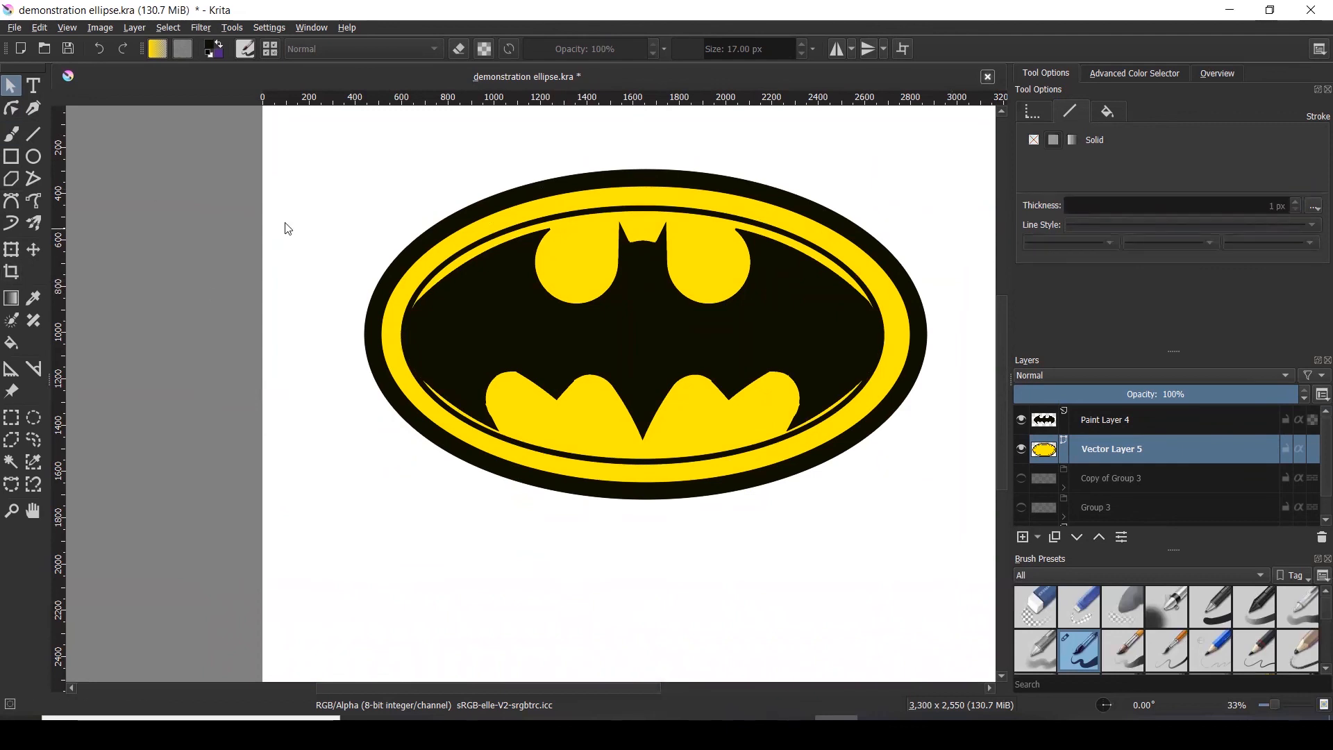
- Check the batman logo.jpg sample in the Digital Art folder in File Explorer and delete the inner ellipse in Krita
left_click(664, 732)
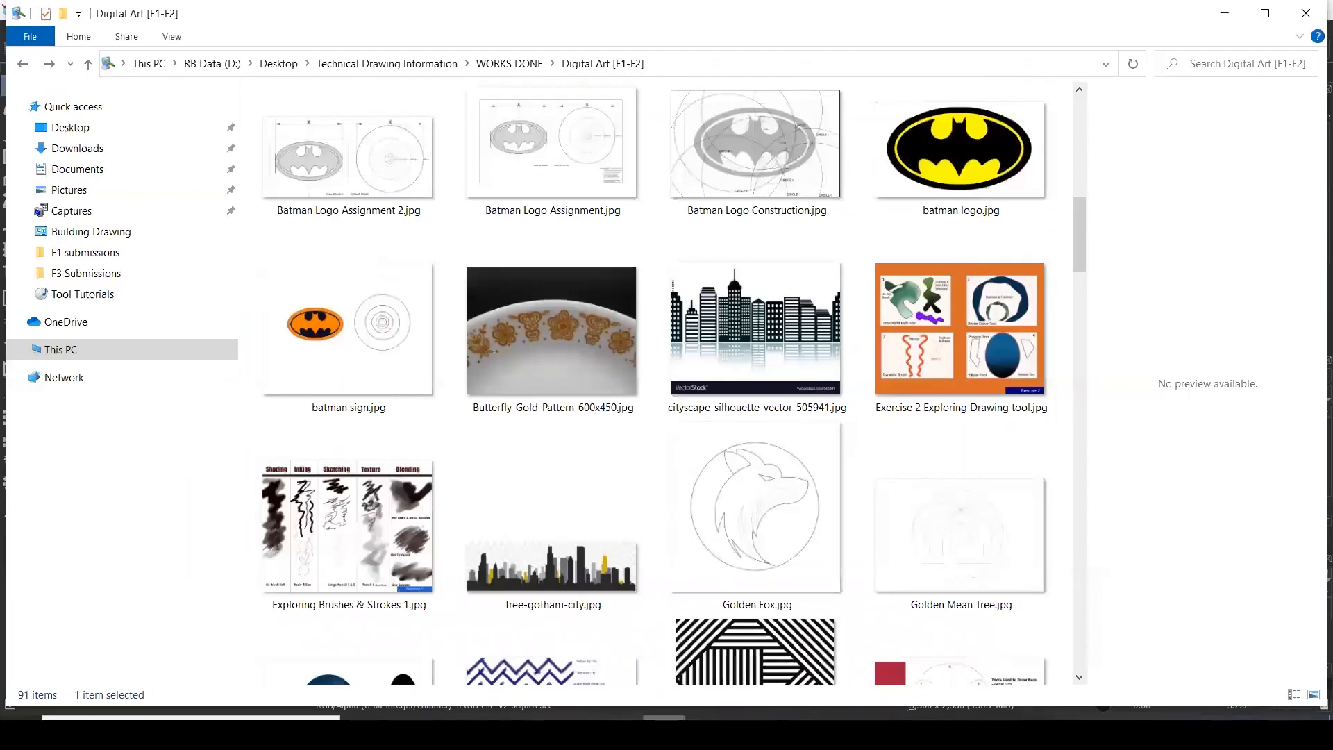
left_click(665, 732)
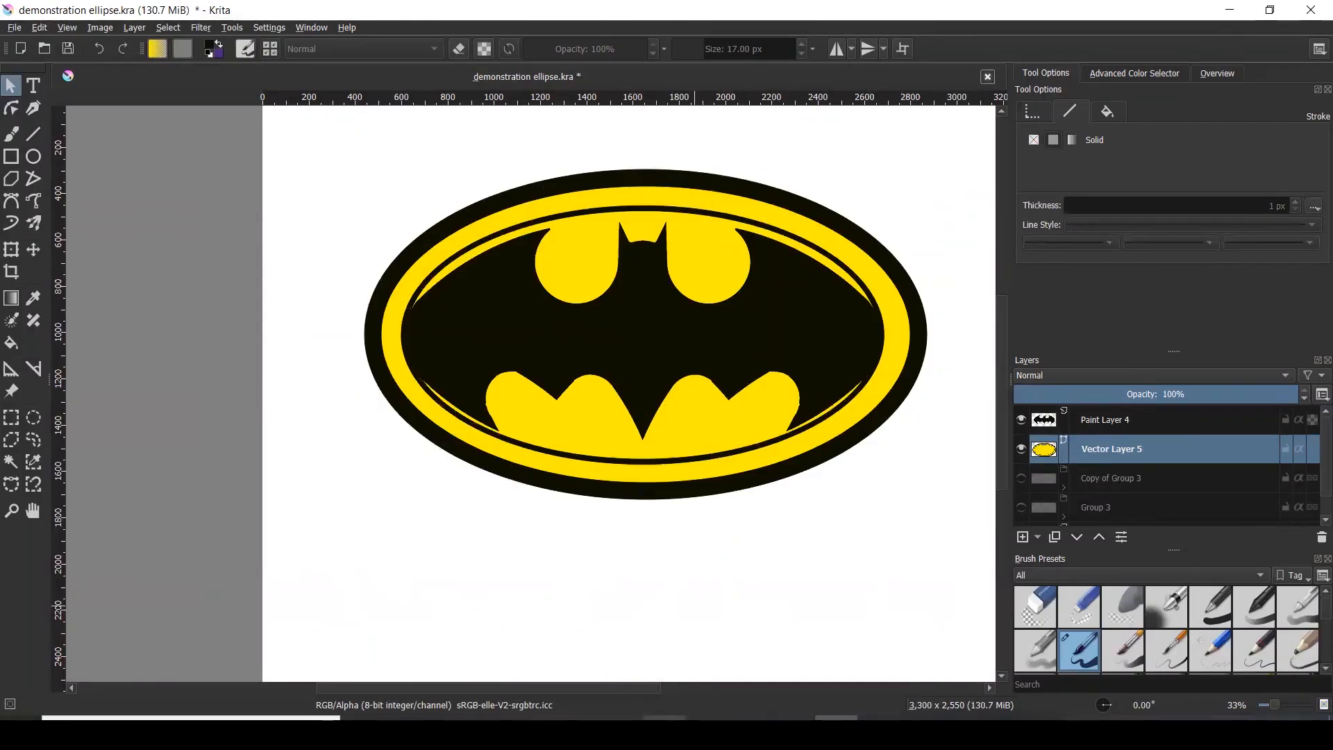
left_click(670, 209)
key("Delete")
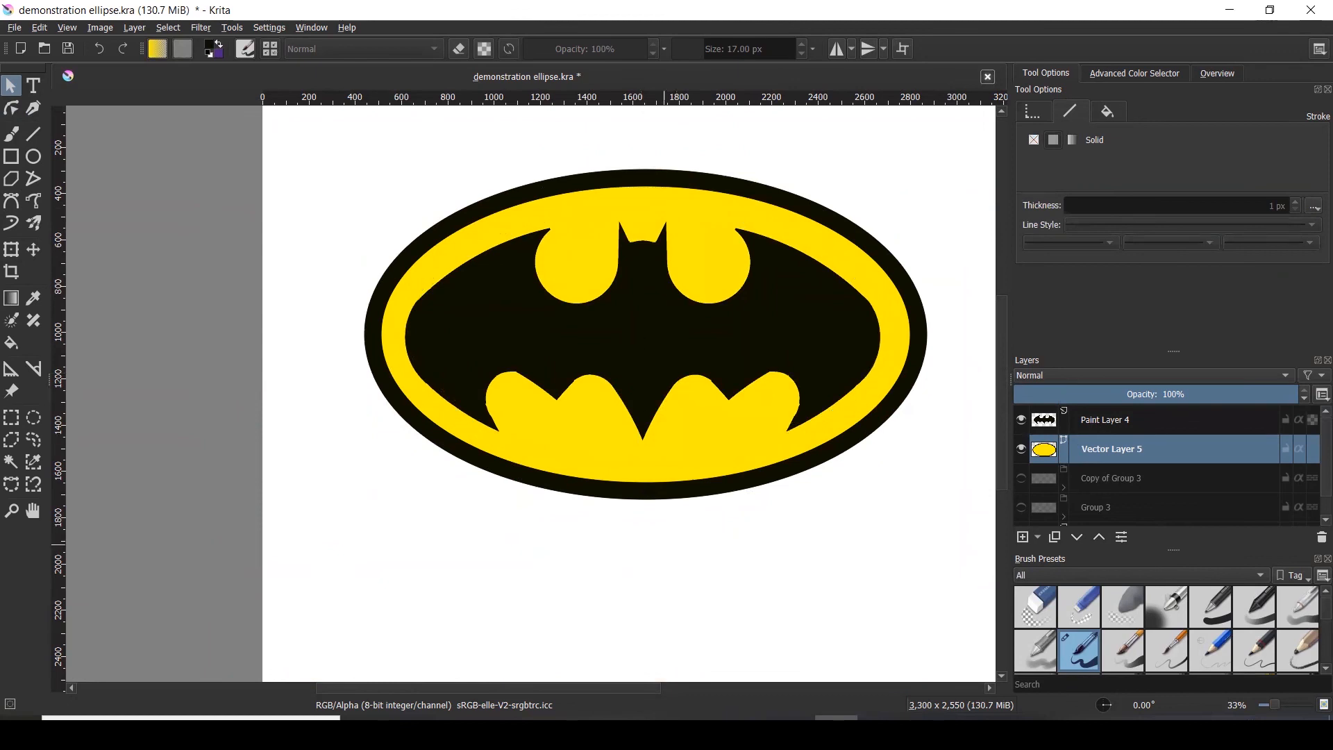
- Compare again with the batman logo.jpg sample, try a 150 px stroke on the outer ellipse, and set its thickness to 100 px
left_click(664, 718)
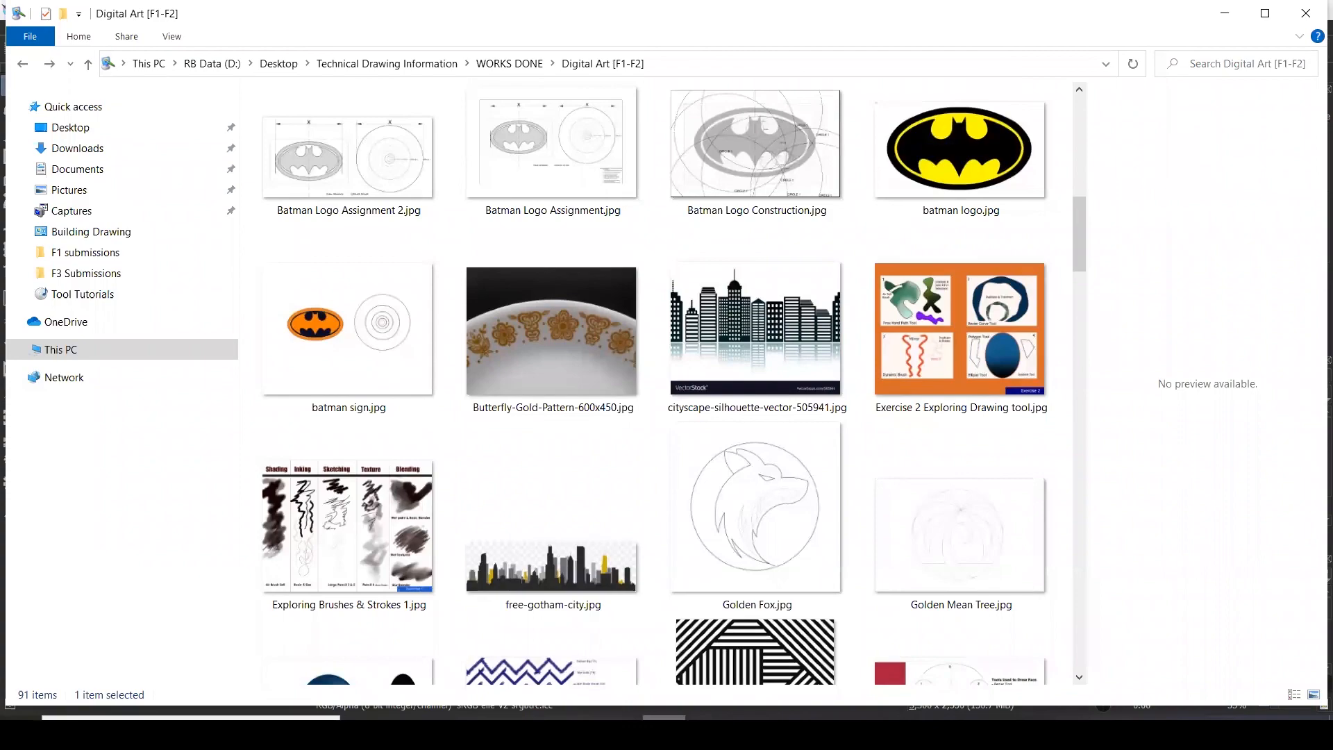
left_click(664, 718)
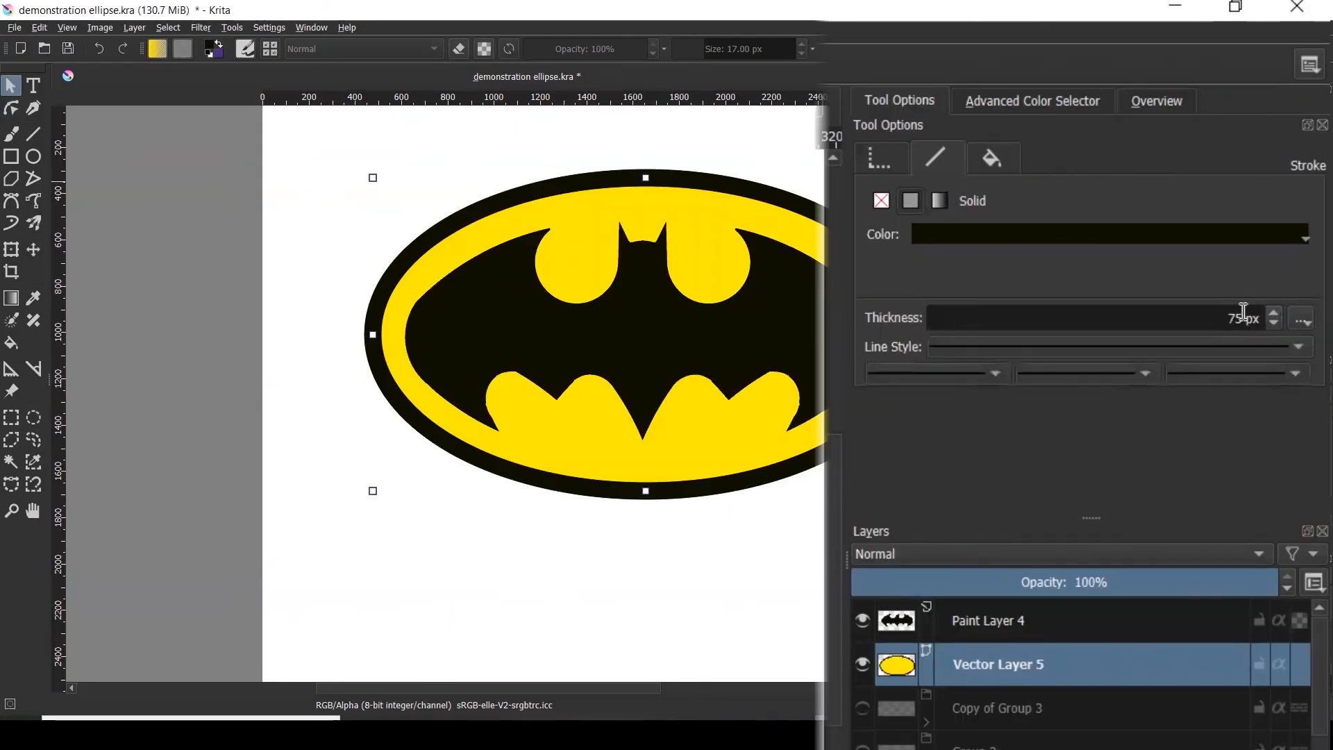
left_click_drag(1276, 213, 1179, 214)
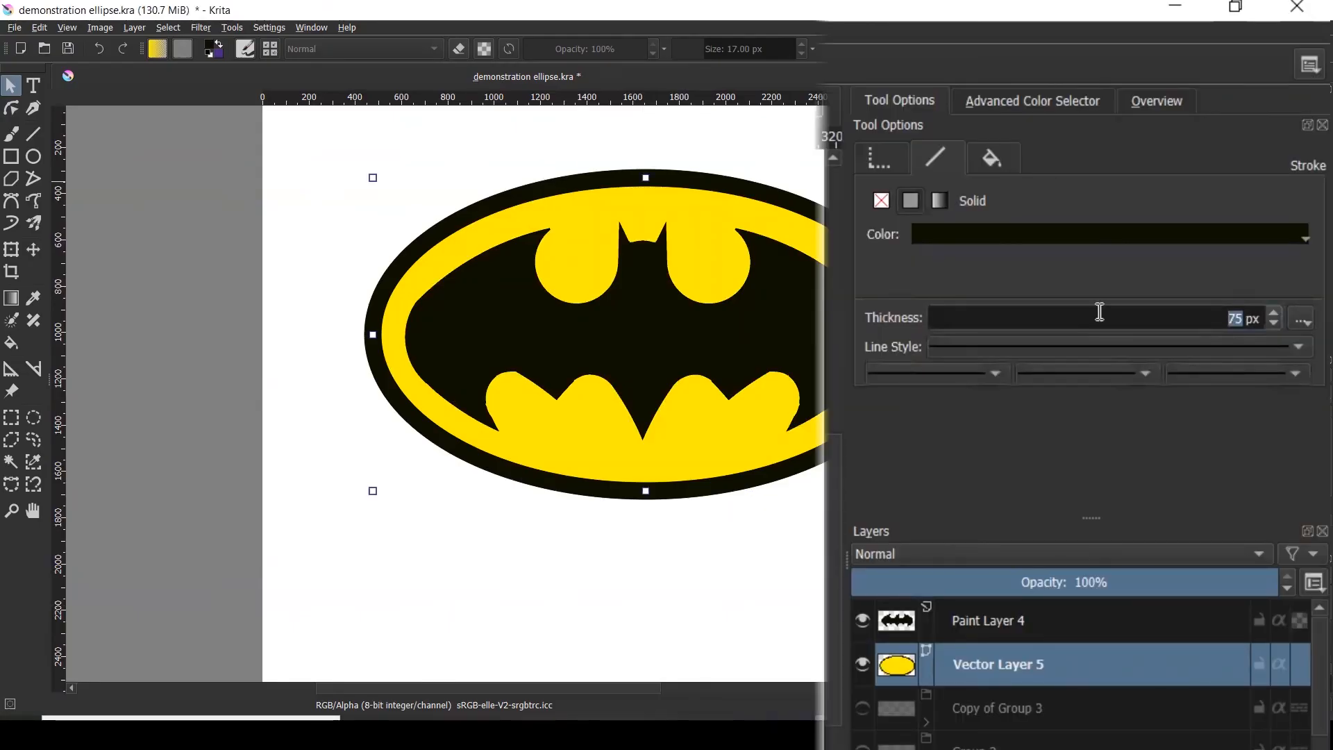
type("150")
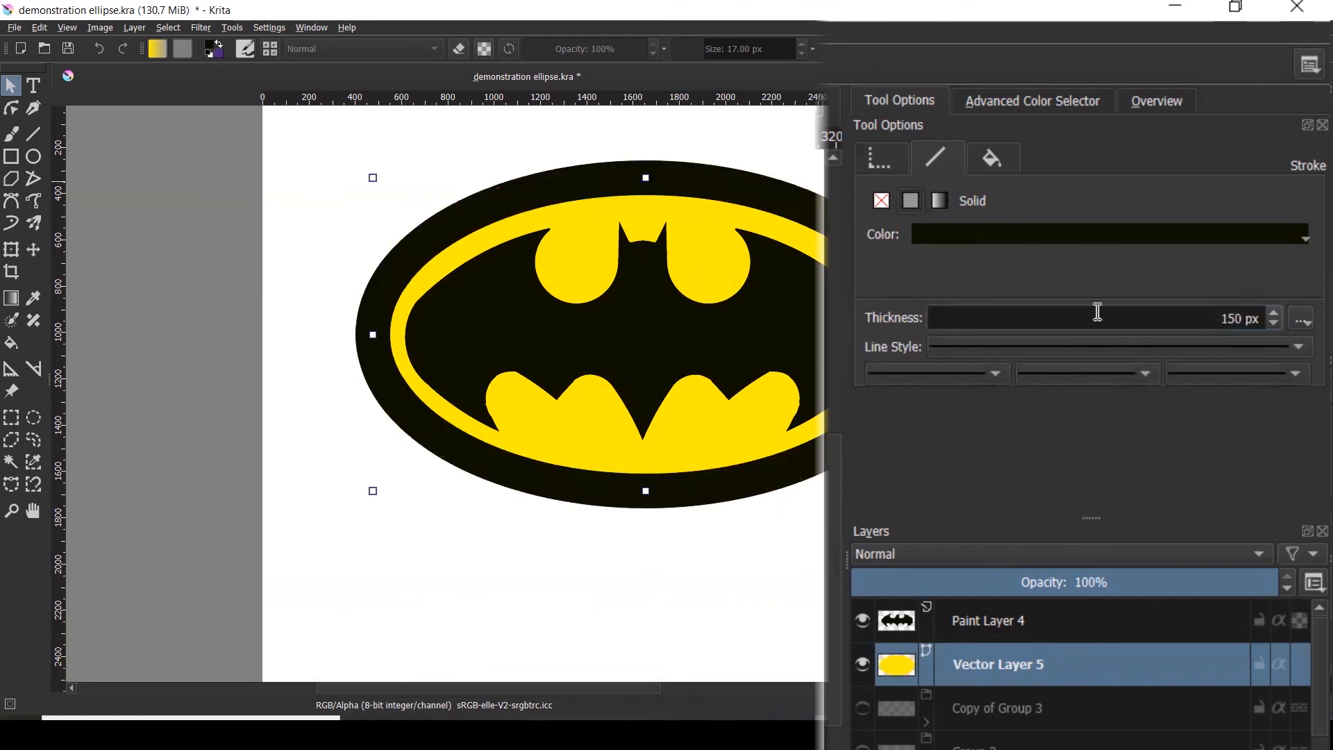
key("BackSpace")
key("BackSpace")
type("0")
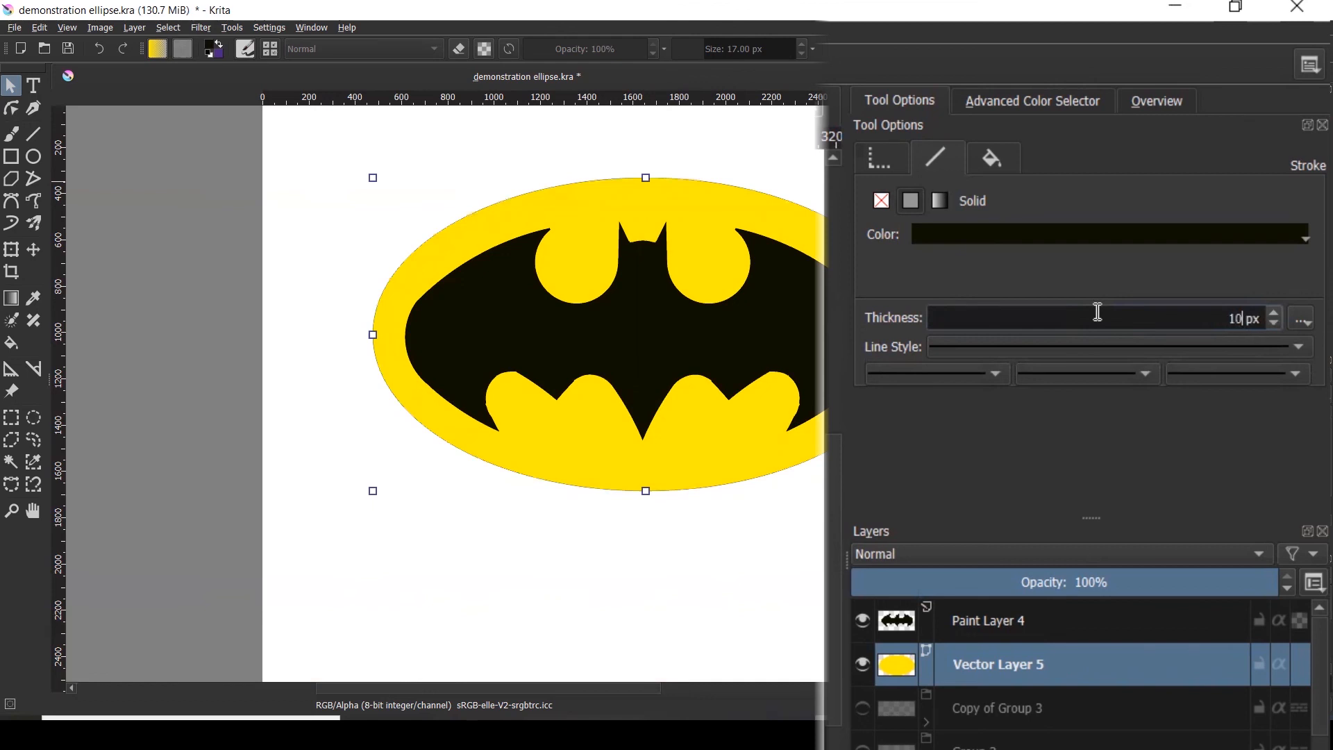
type("0")
key("Return")
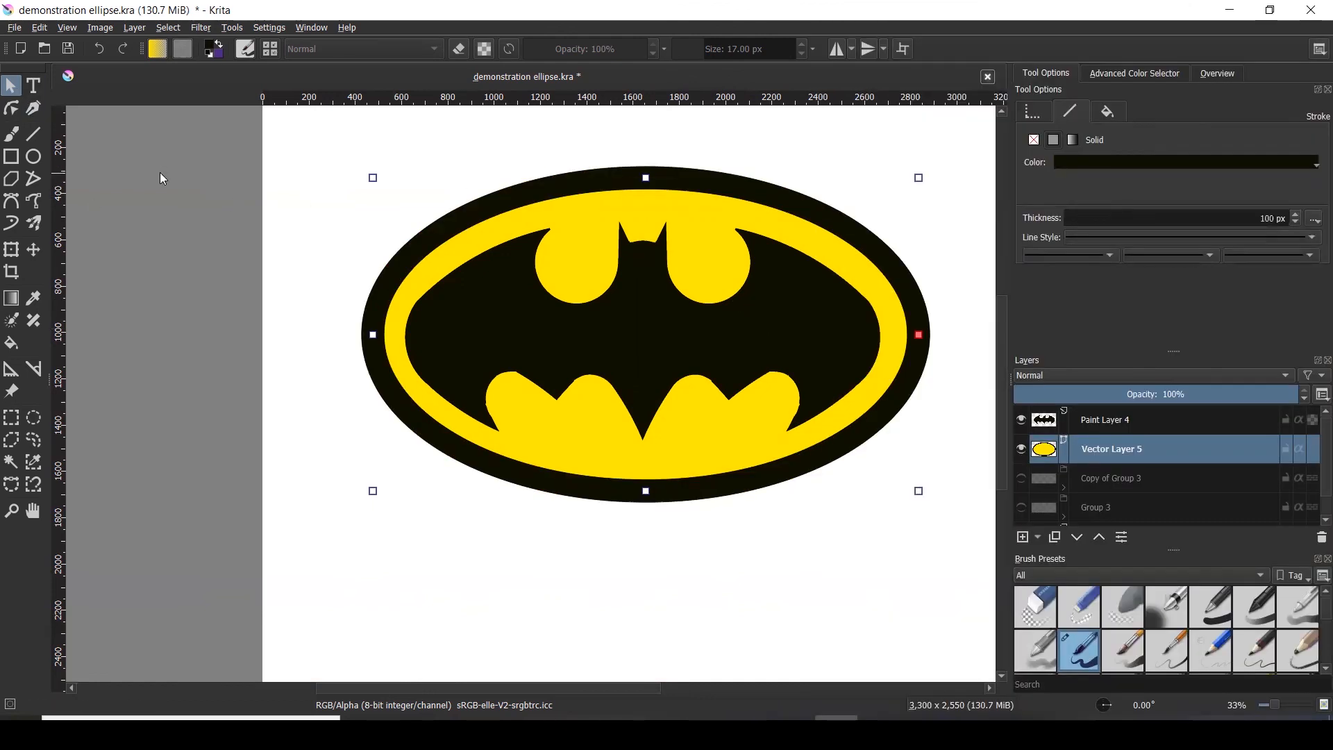
left_click(161, 174)
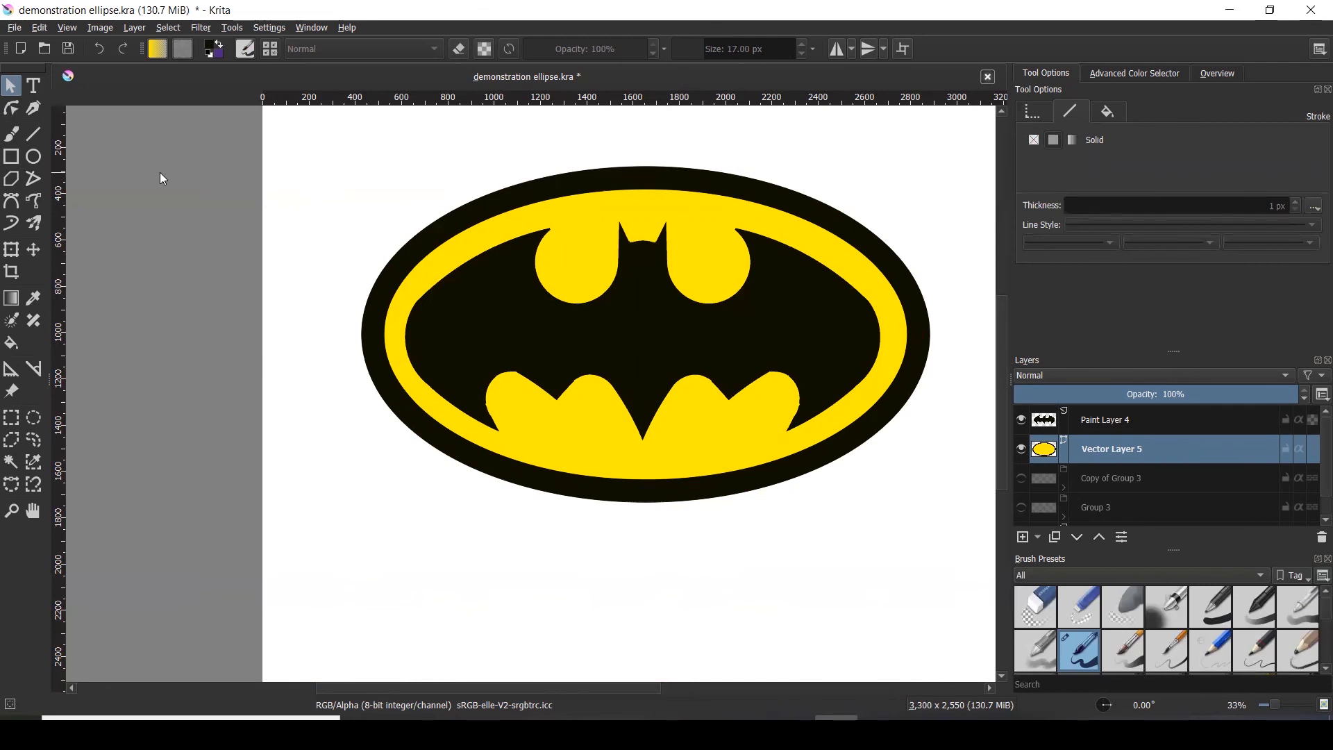
key("minus")
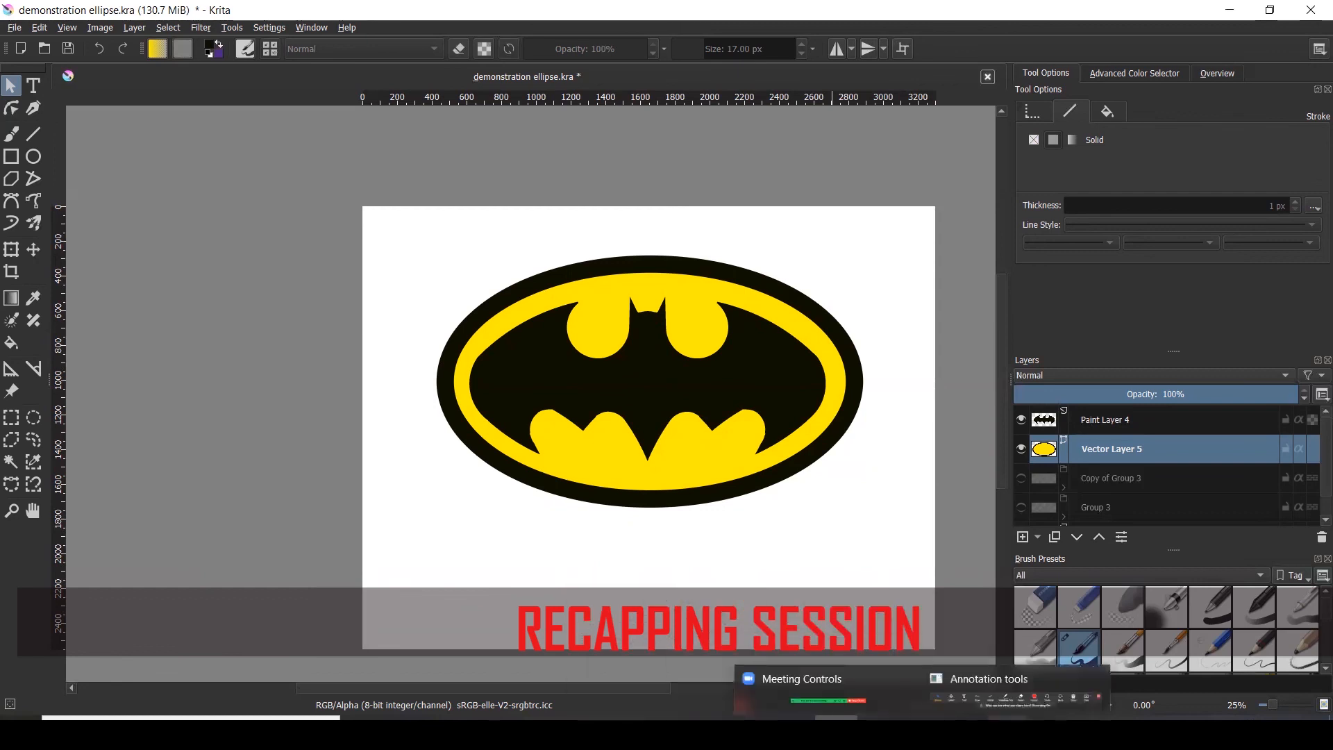
- Switch to Tool Tutorial EllipseTool.jpg in Photos and review the tools used and the seven-circle drawing exercise up close
mouse_move(1008, 733)
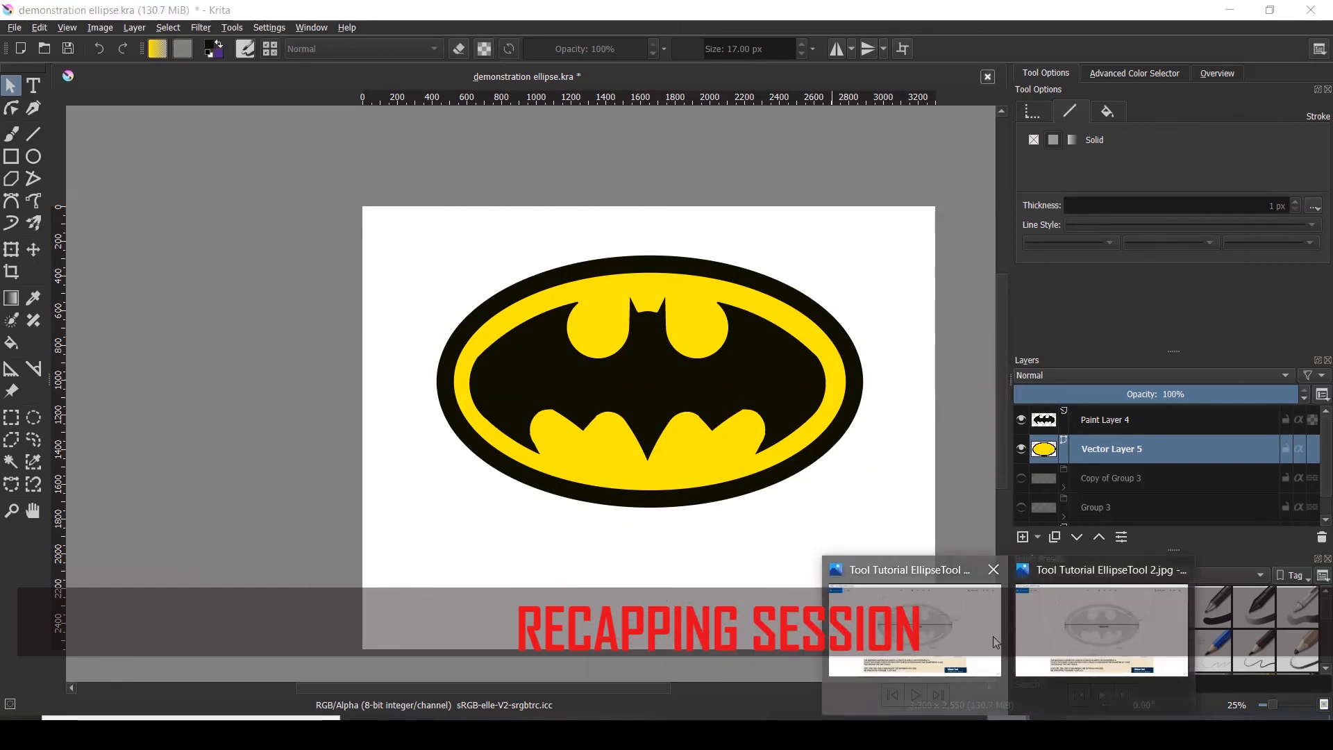
left_click(993, 636)
left_click(1302, 368)
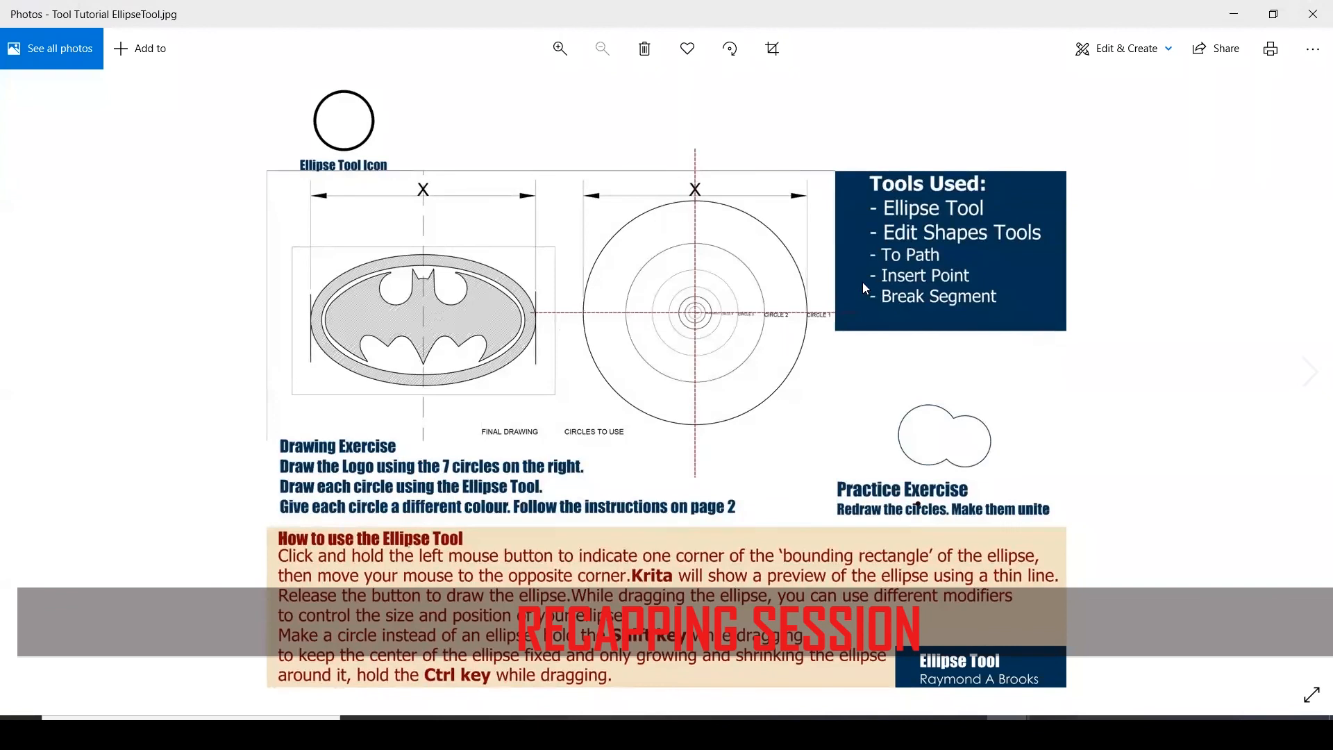
scroll(757, 244, "up", 2)
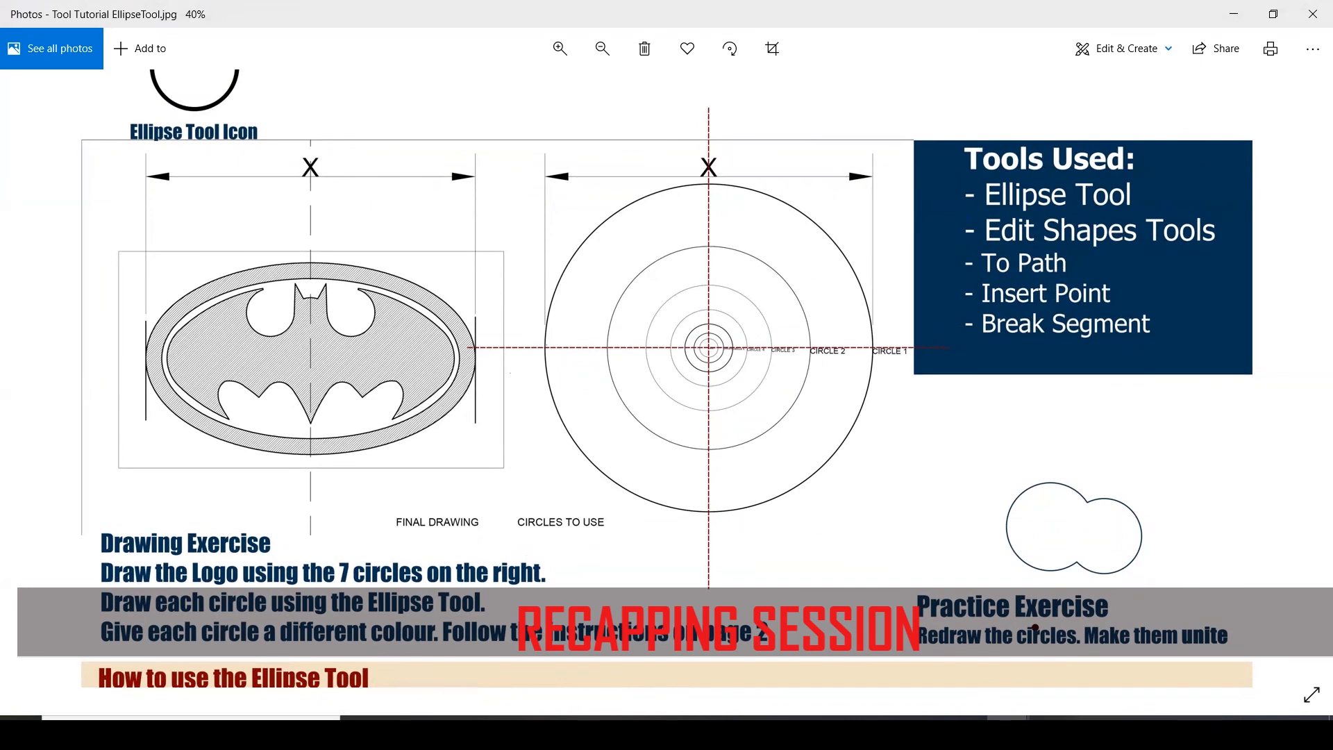
- Switch to the browser's Fibonacci Sequence page and highlight the approximate value of the Golden Ratio
key("alt+Tab")
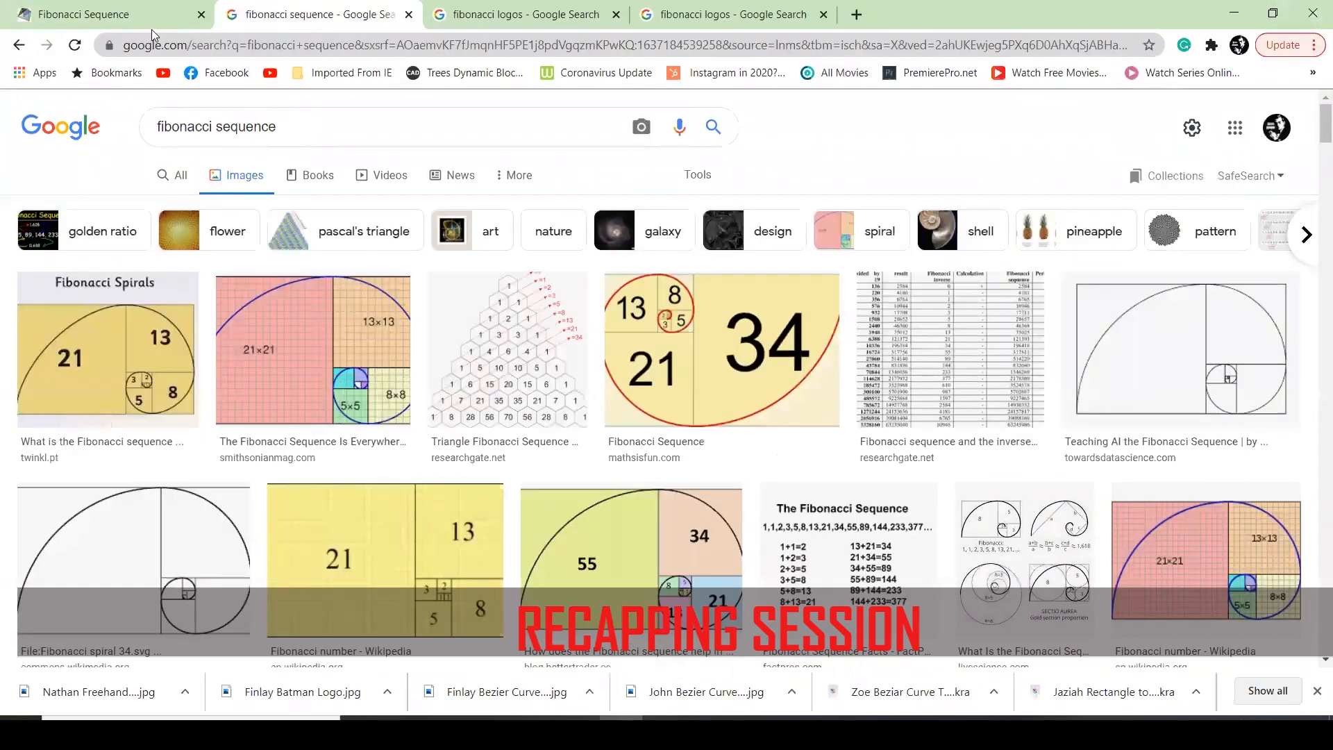
left_click(147, 22)
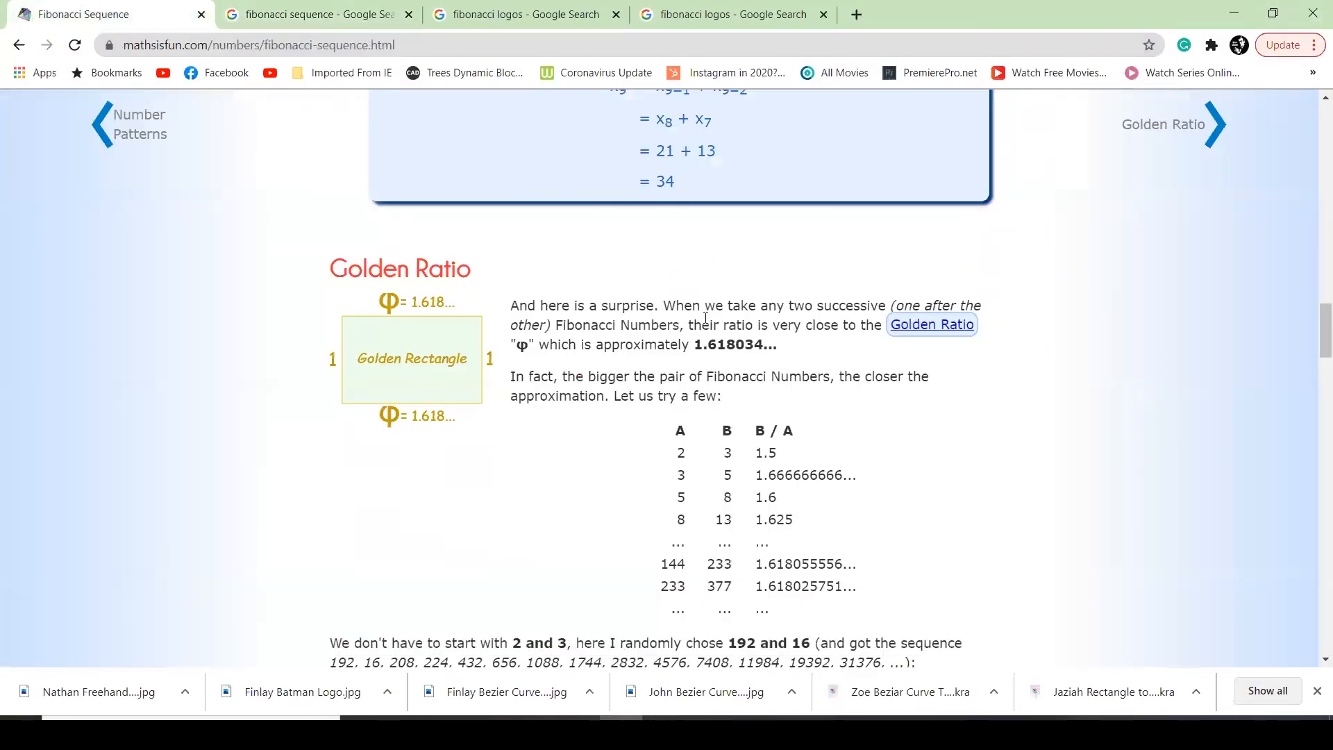
left_click_drag(697, 343, 765, 351)
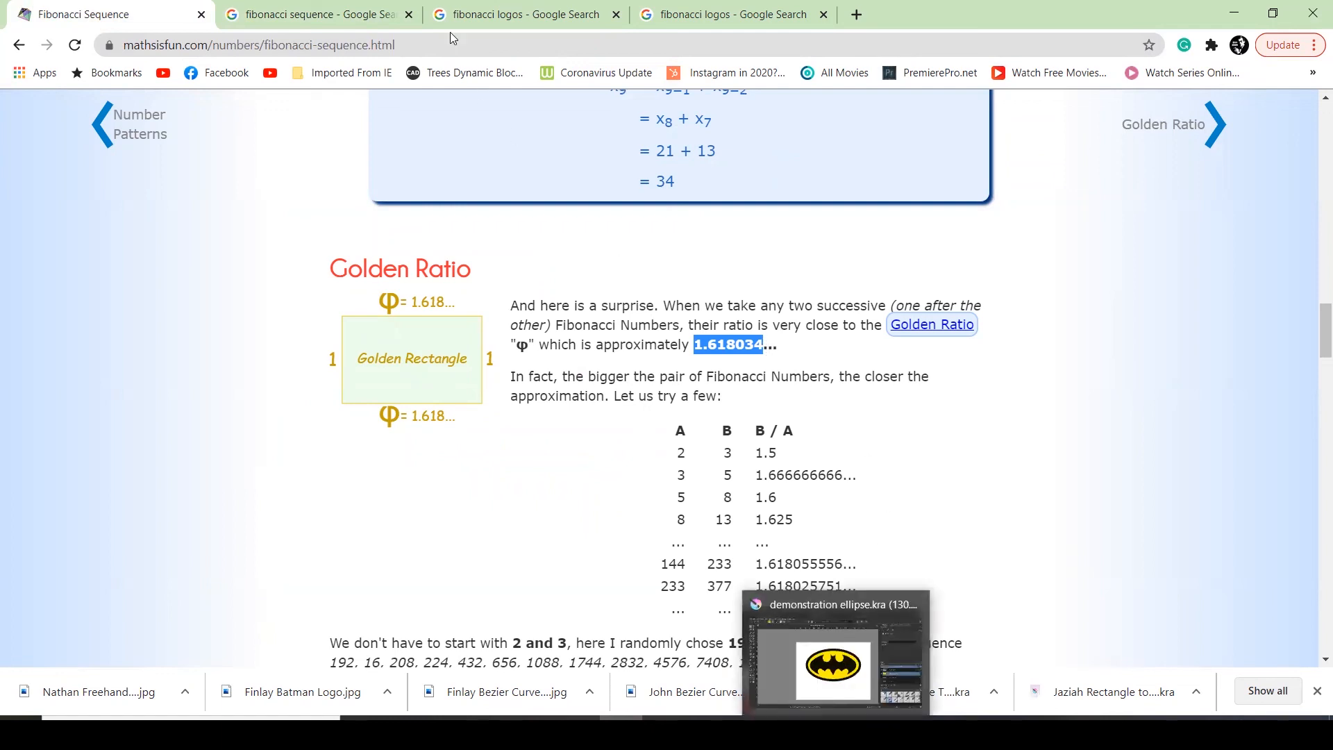
- Look at the fibonacci sequence image results and return to the definition at the start of the Fibonacci Sequence page
left_click(352, 12)
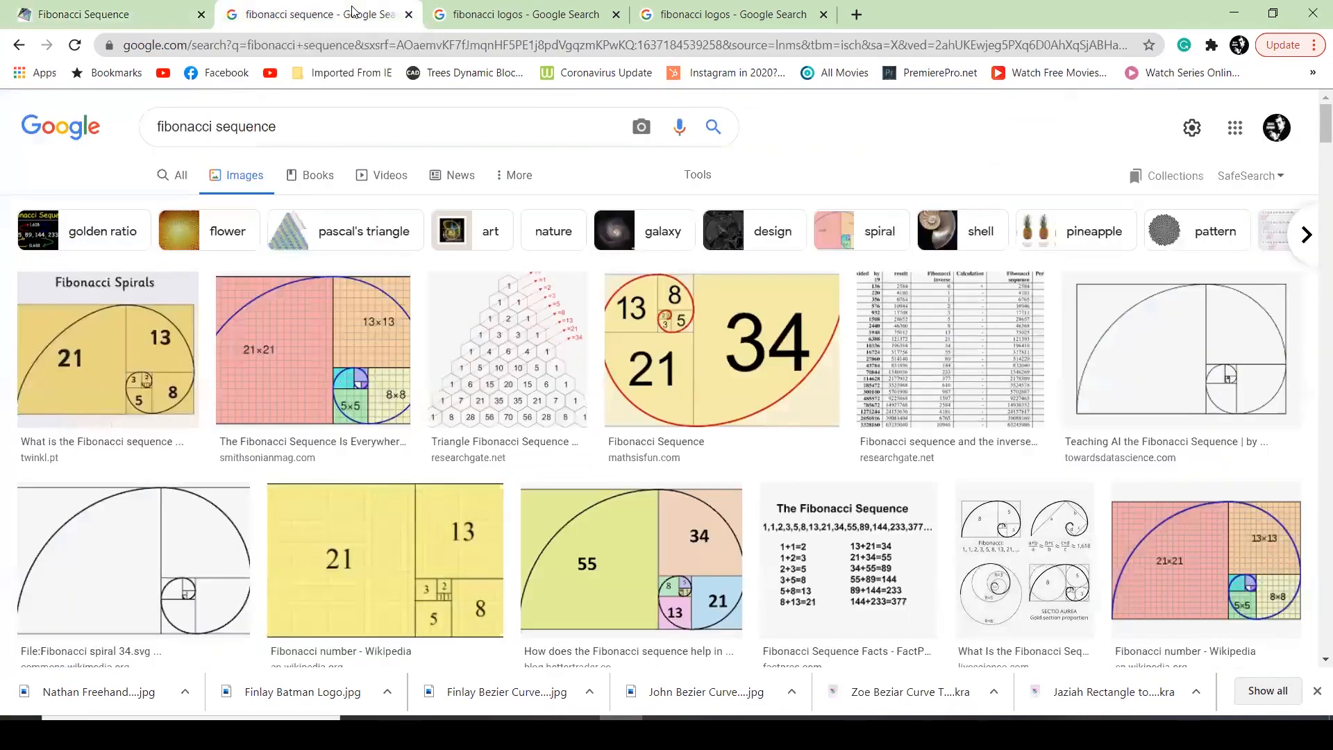
left_click(167, 14)
scroll(506, 283, "up", 5)
scroll(503, 287, "up", 10)
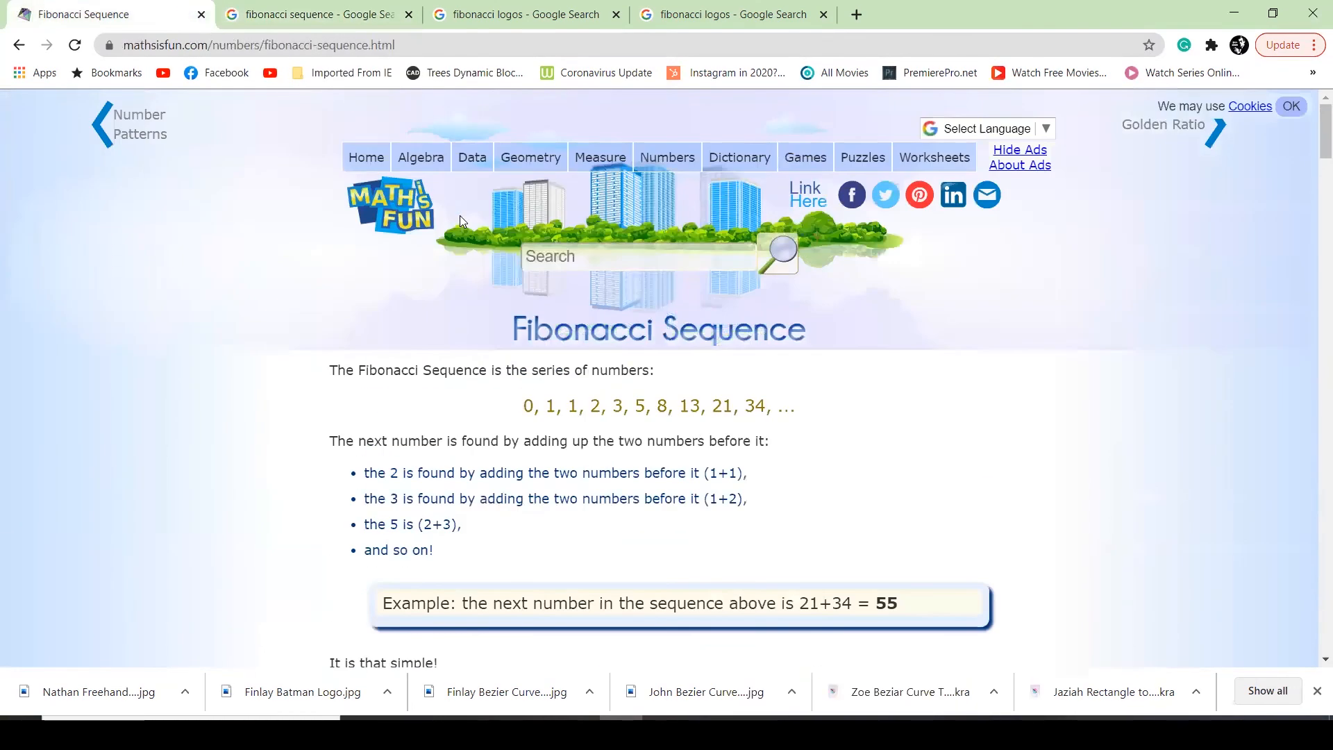
- Highlight the Fibonacci Sequence page heading and switch to Photos to review the Ellipse Tool tutorial's first page and Tool Tutorial EllipseTool 2.jpg
left_click_drag(517, 327, 807, 336)
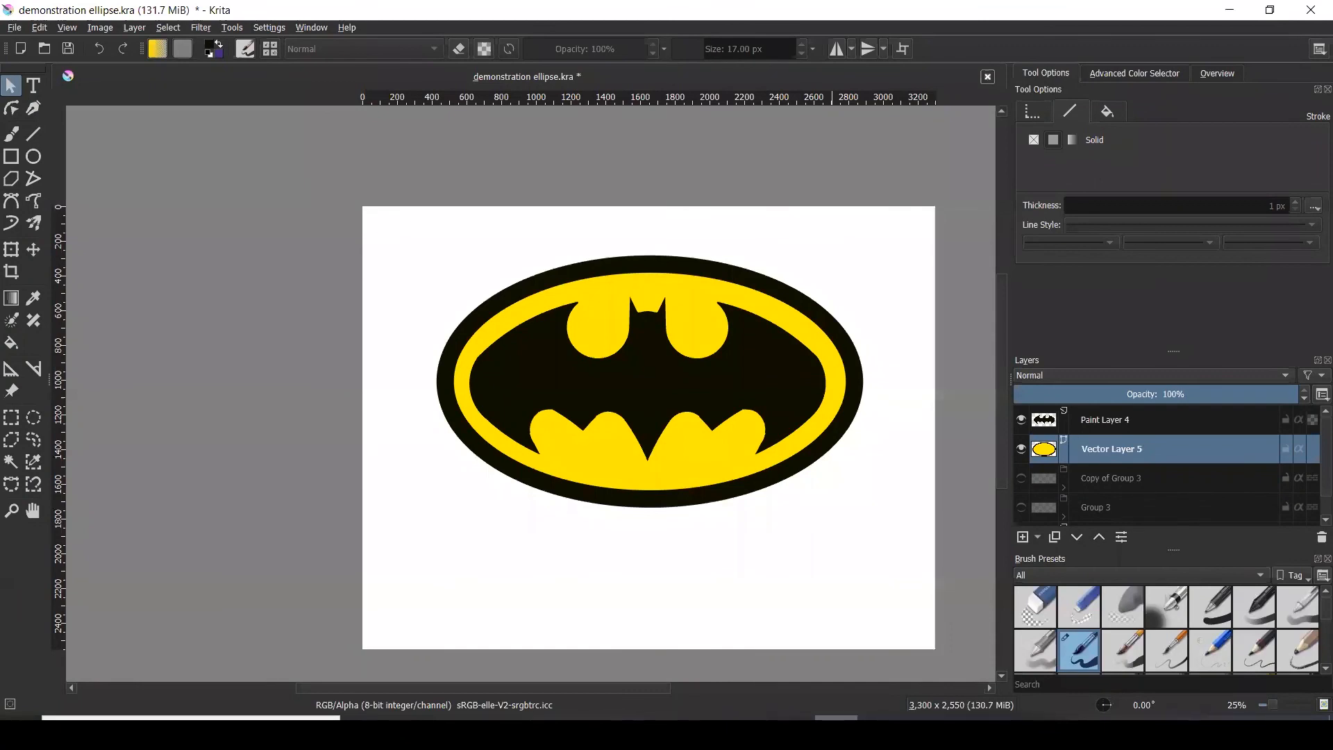
mouse_move(1084, 663)
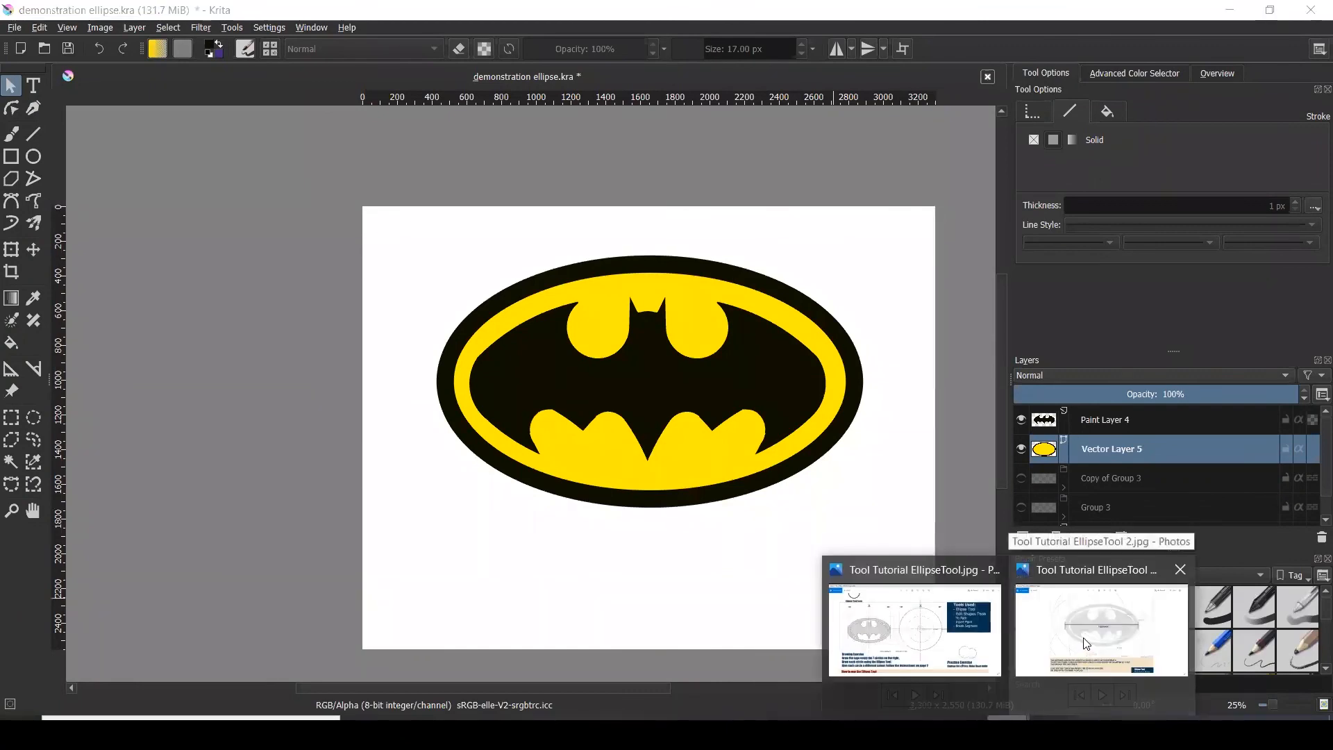
left_click(1087, 644)
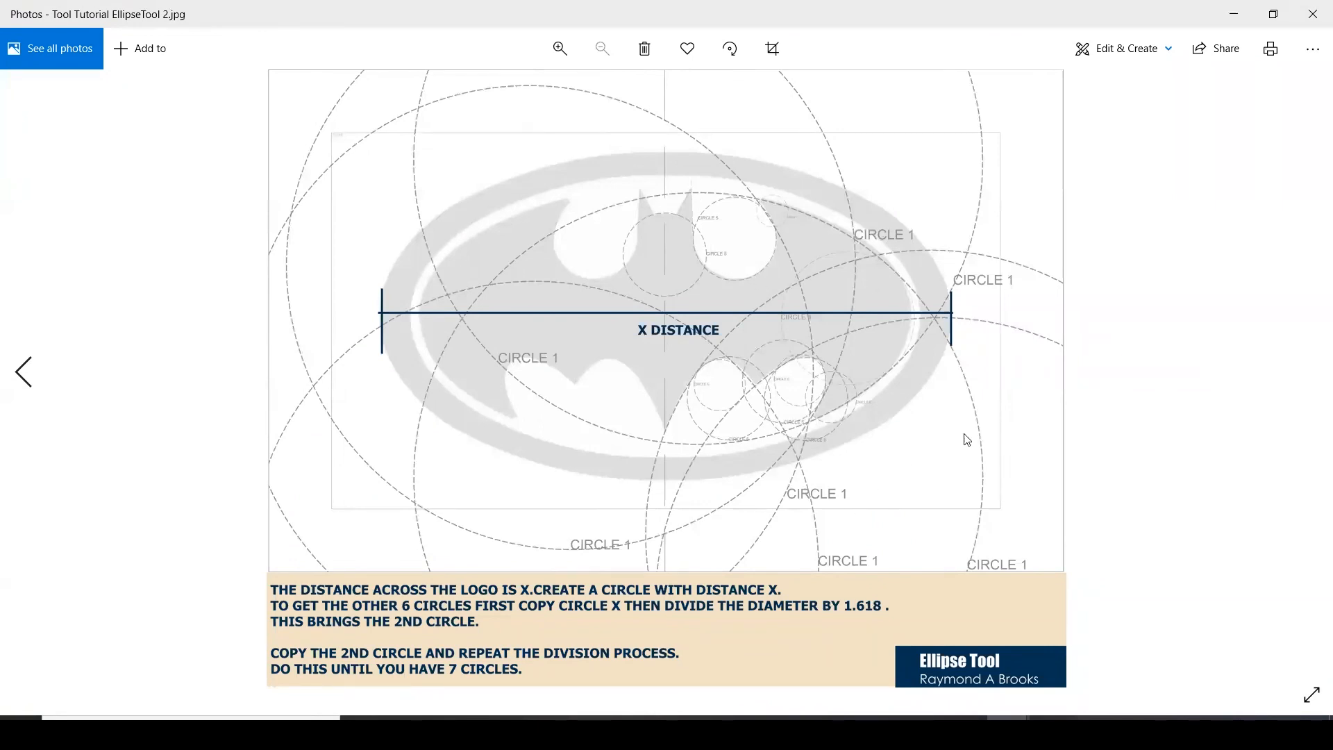
left_click(30, 387)
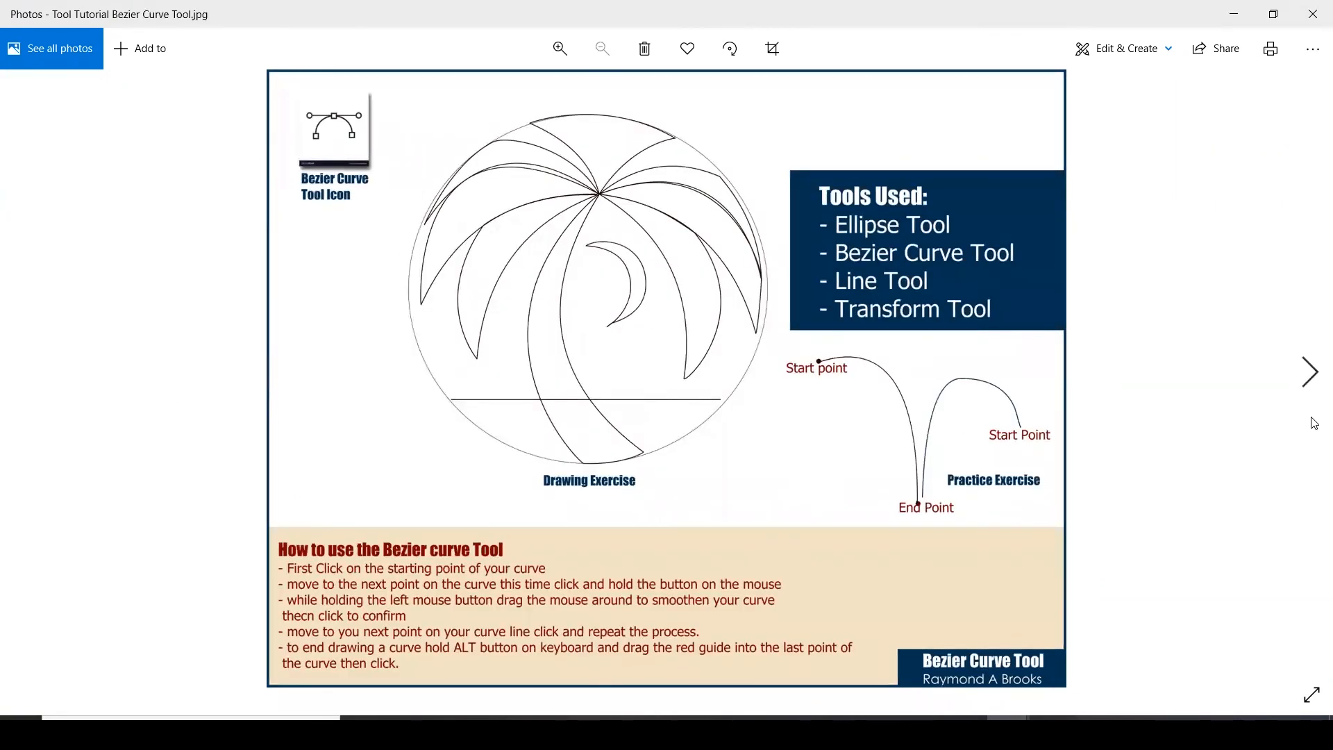
left_click(1312, 373)
left_click(1313, 375)
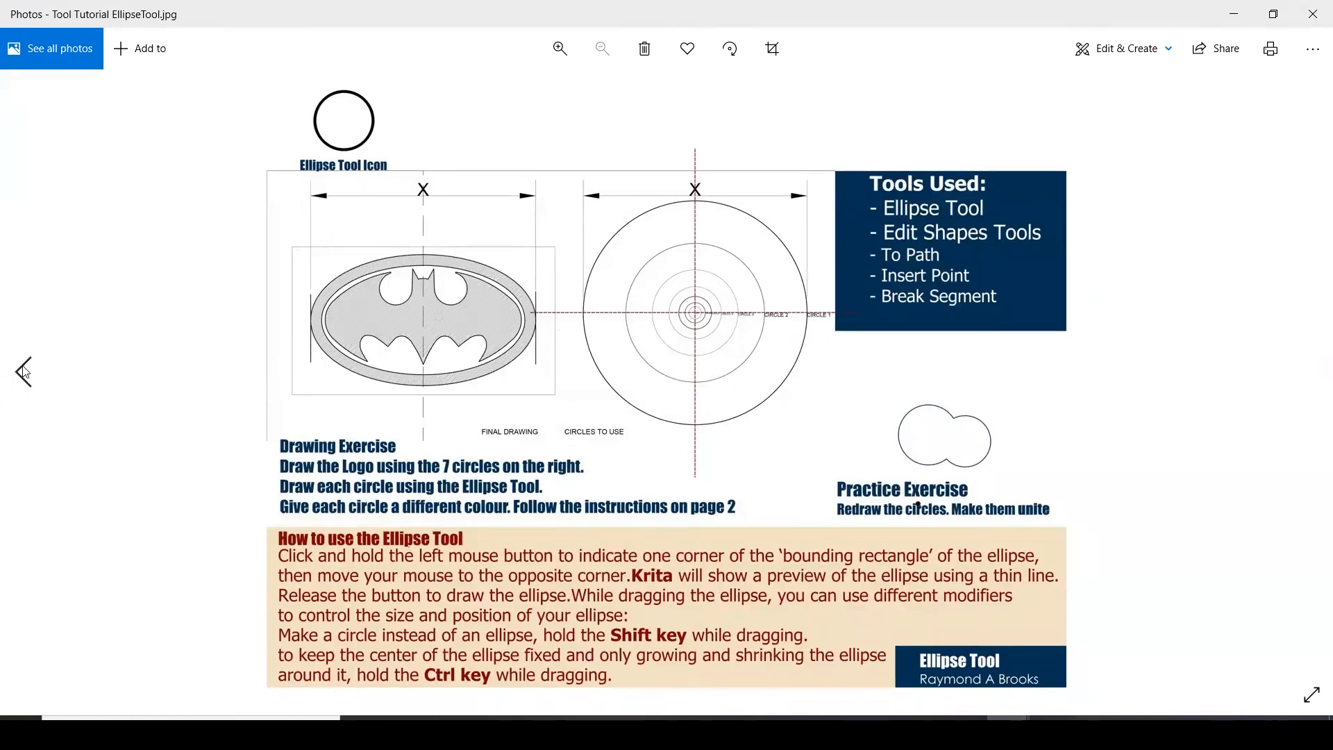
left_click(26, 366)
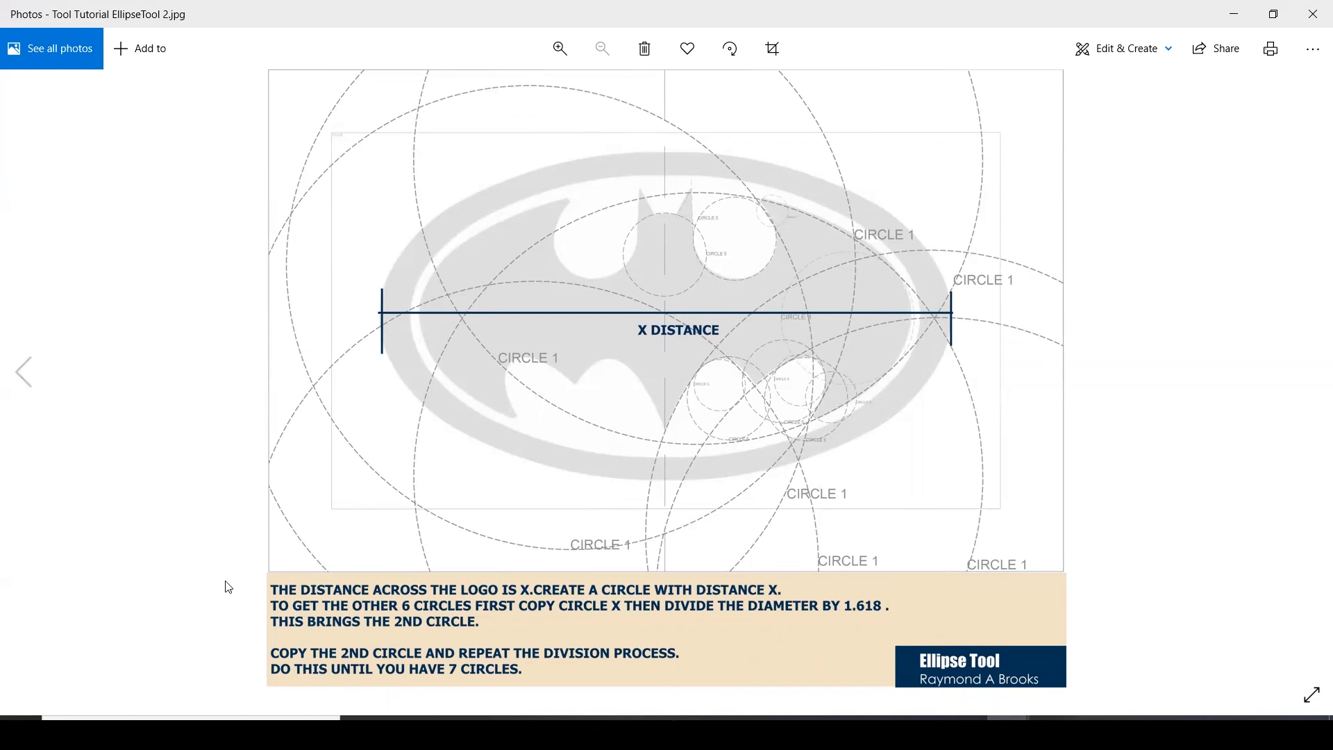
- Annotate the Batman logo diagram with two translucent red rectangles, one over each half, meeting at the vertical centre line
mouse_move(922, 733)
left_click_drag(660, 156, 962, 479)
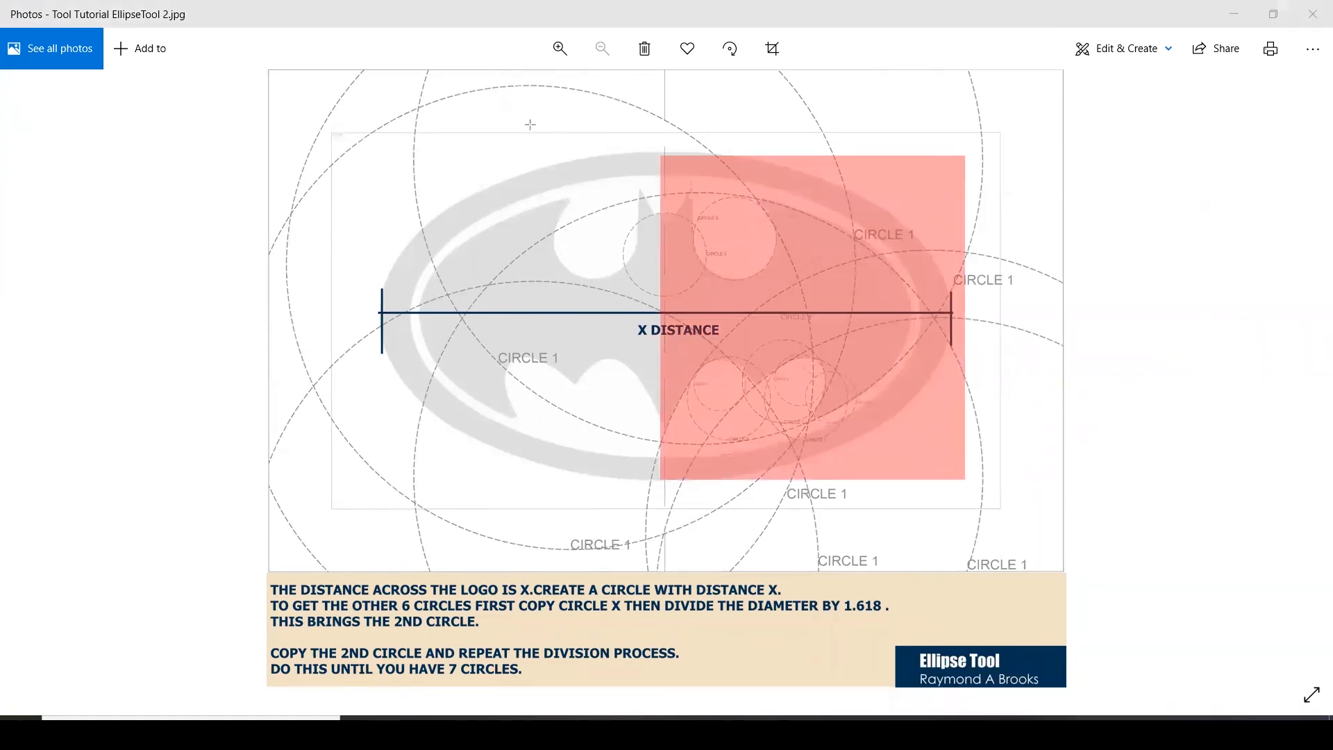
left_click_drag(361, 106, 421, 190)
left_click_drag(536, 311, 653, 496)
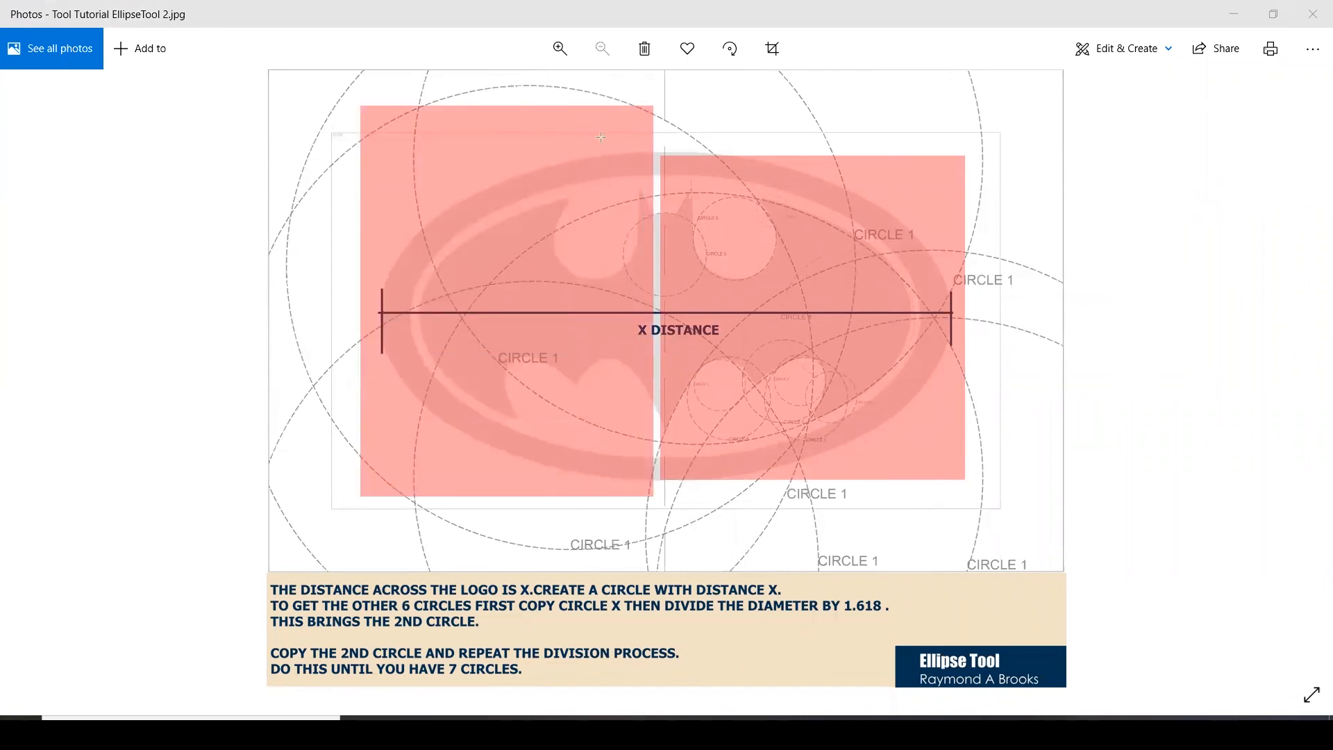
left_click_drag(563, 354, 570, 363)
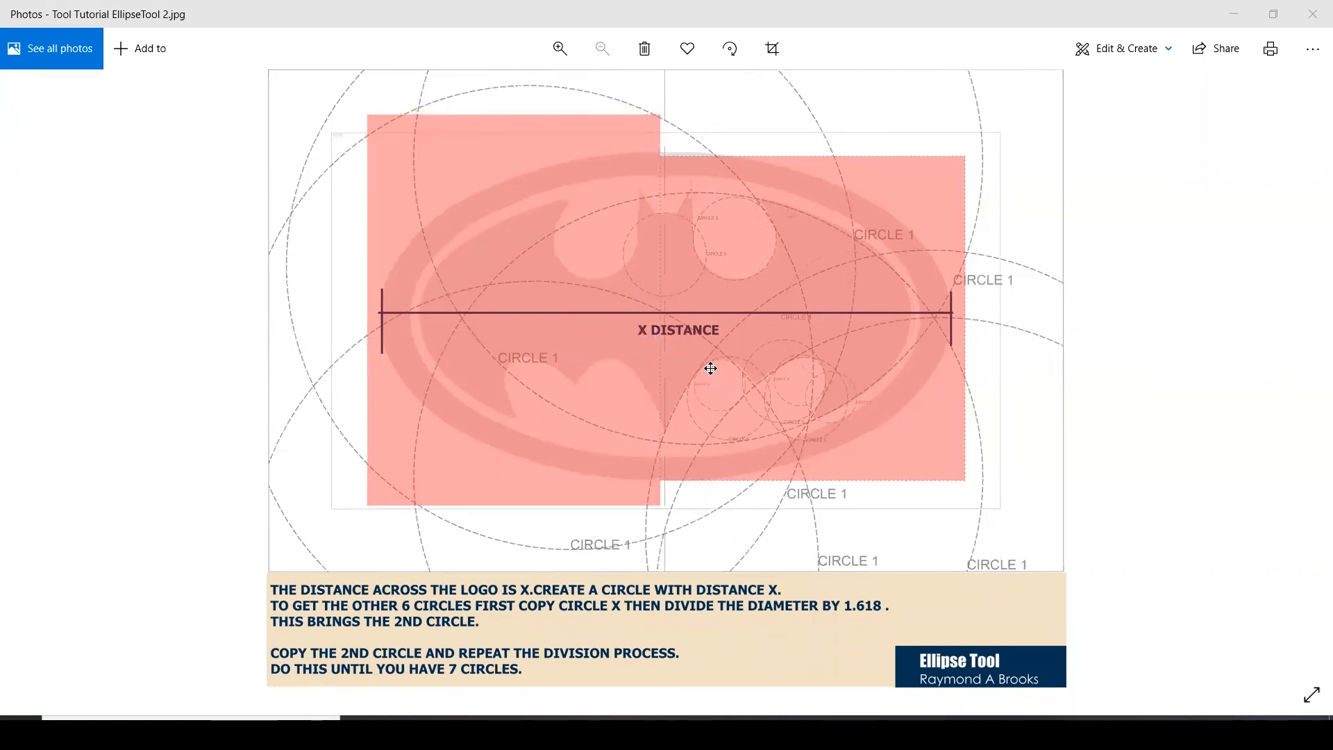
left_click(710, 369)
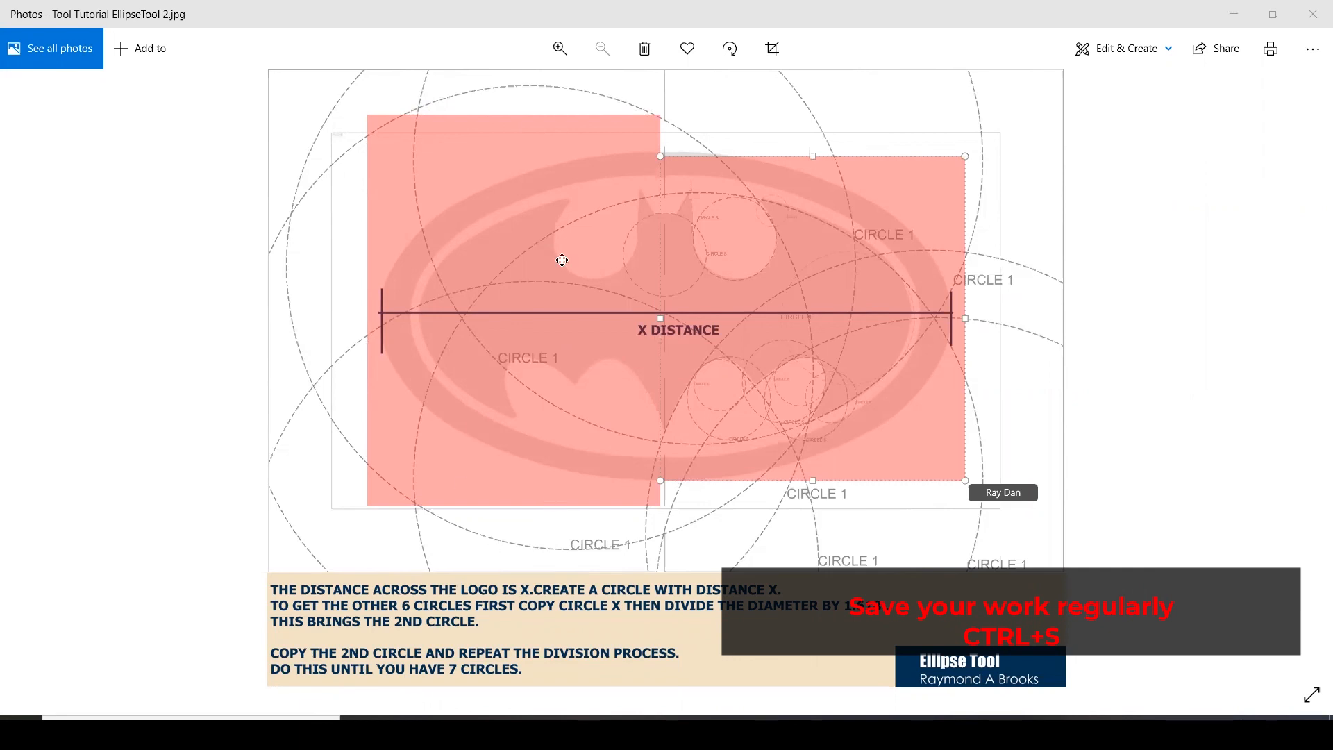
- Switch back to Krita and examine the finished yellow and black Batman emblem up close
left_click(865, 686)
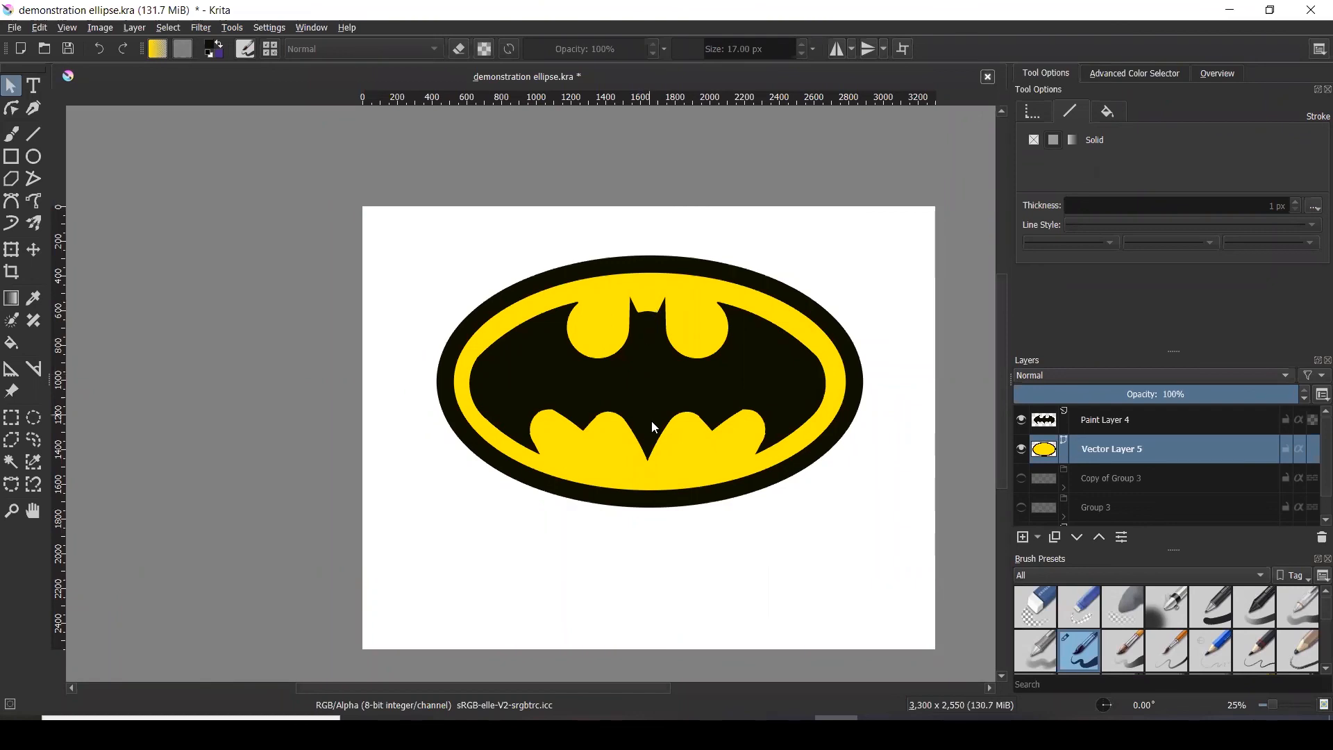
scroll(651, 422, "up", 1)
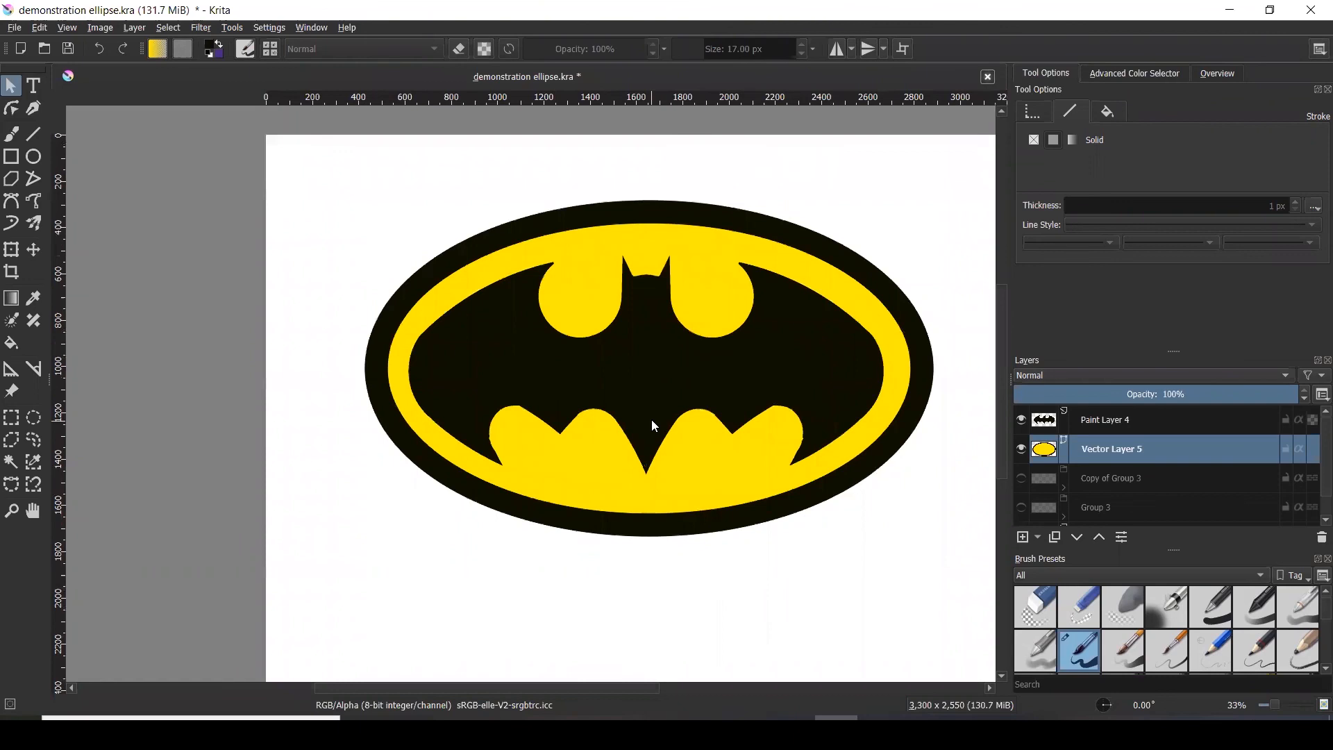